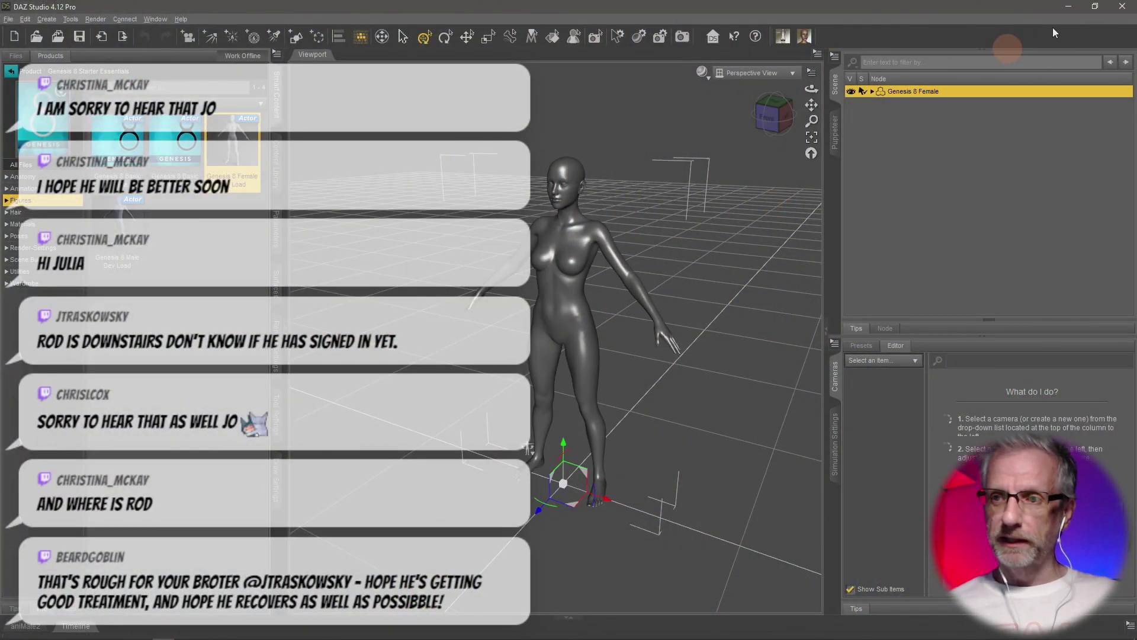
- Close the DAZ Studio scene without saving the changes and switch to the CLO garment project
{"action": "left_click", "coordinate": [1120, 8]}
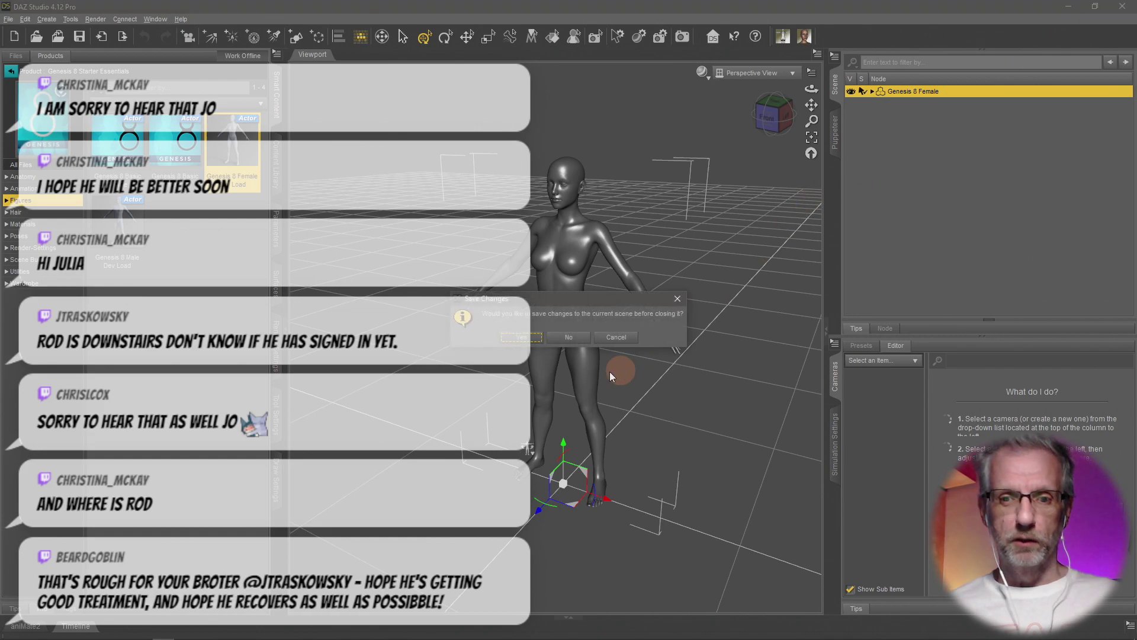
{"action": "left_click", "coordinate": [587, 343]}
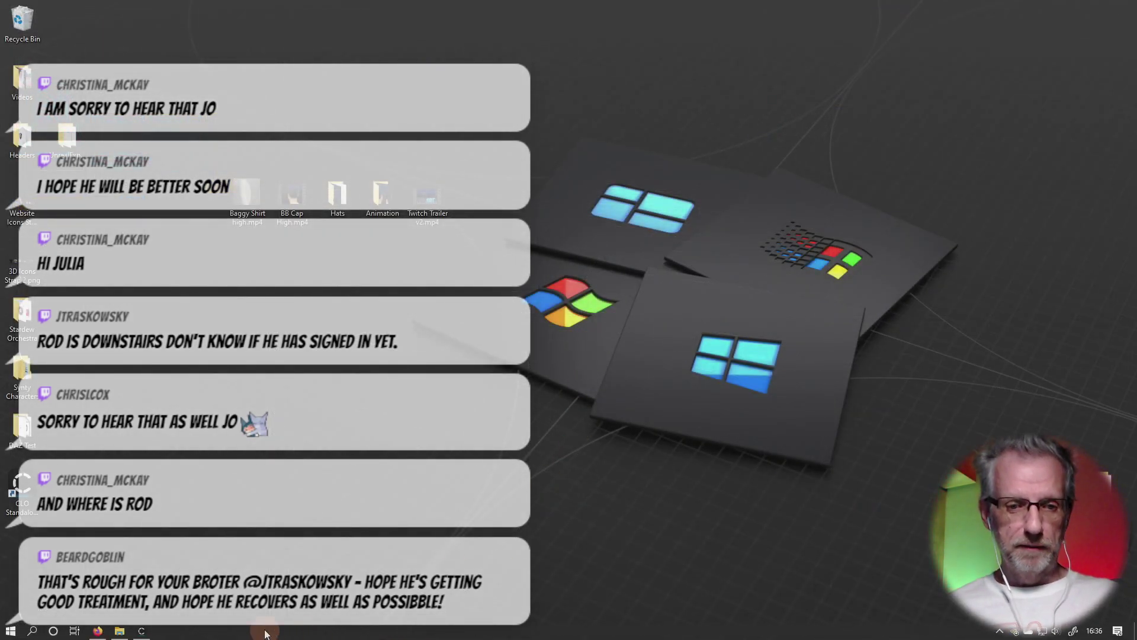
{"action": "left_click", "coordinate": [142, 630]}
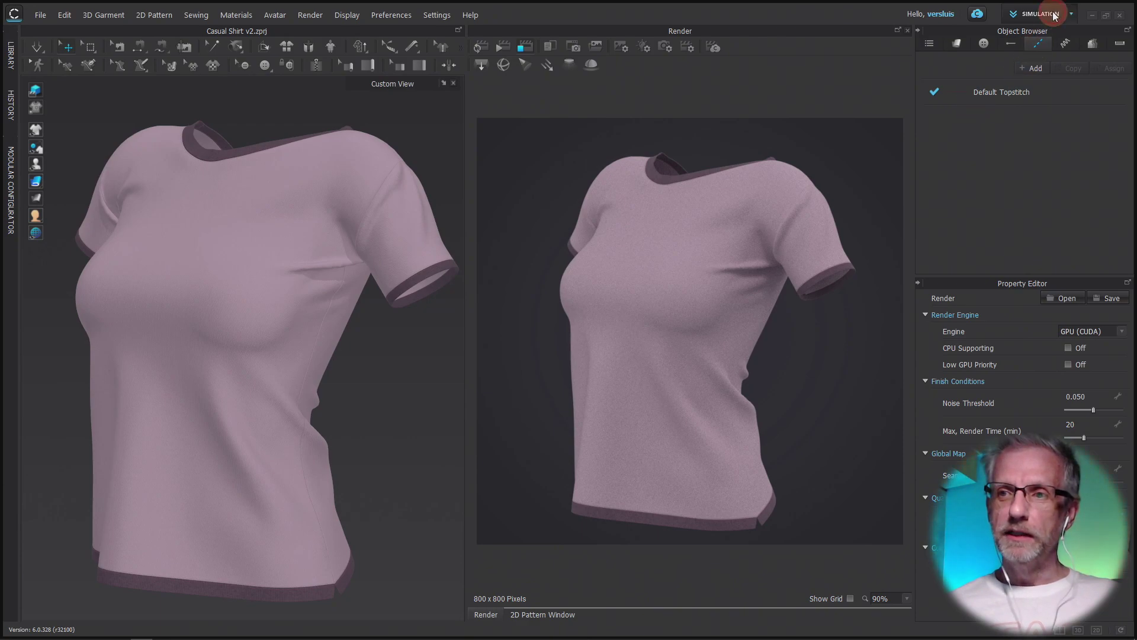
- Switch the workspace layout so that only the 3D garment window is shown
{"action": "left_click", "coordinate": [1055, 16]}
{"action": "left_click", "coordinate": [1032, 42]}
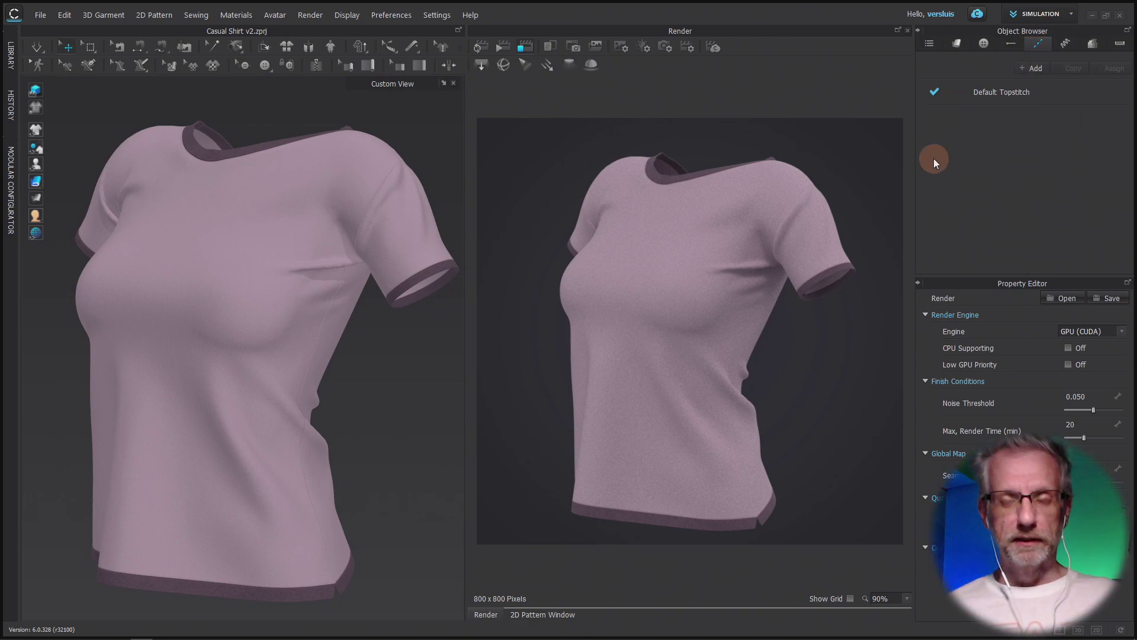
{"action": "left_click", "coordinate": [522, 614]}
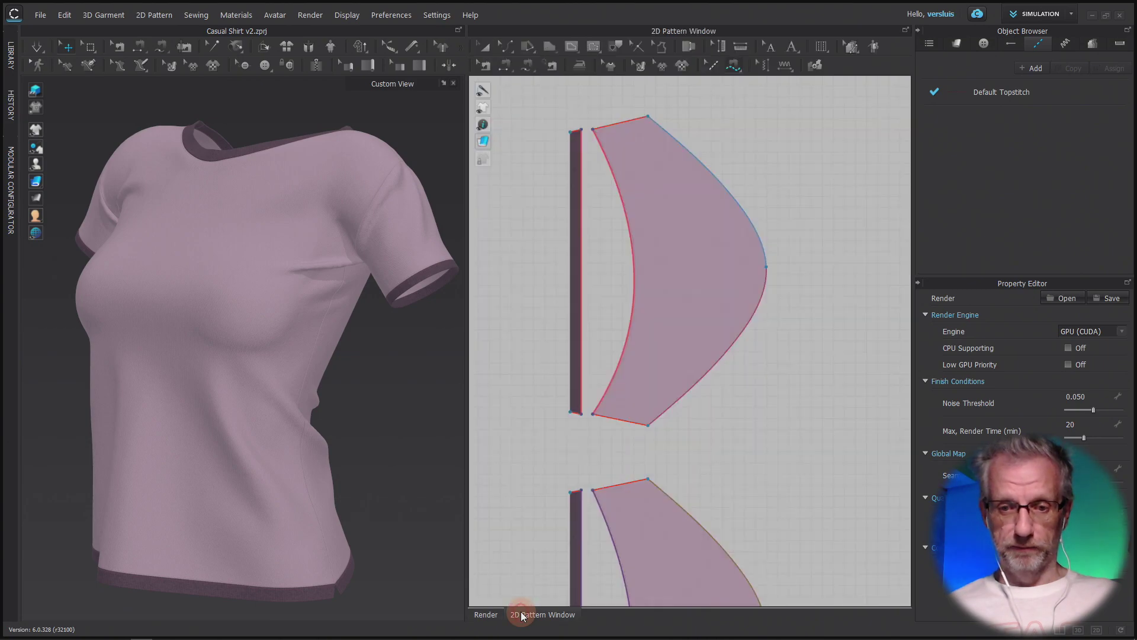
{"action": "left_click", "coordinate": [1078, 630]}
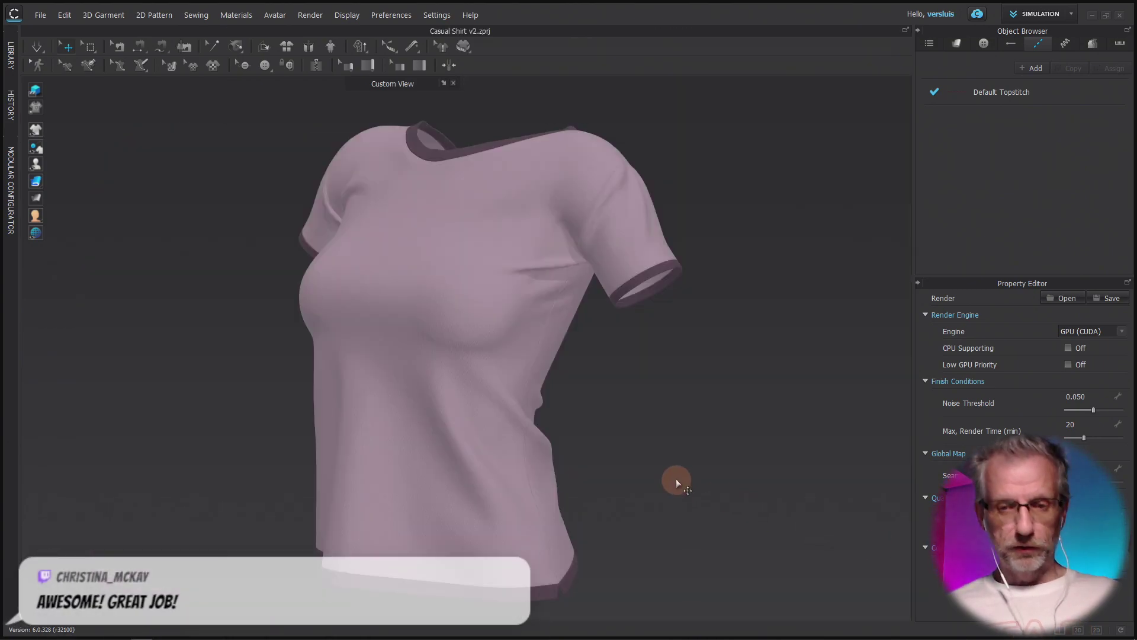
- Examine the shirt's drape at the front and side, its knit texture and the ribbed neckline in 3D
{"action": "key", "text": "shift+a"}
{"action": "left_click", "coordinate": [438, 365]}
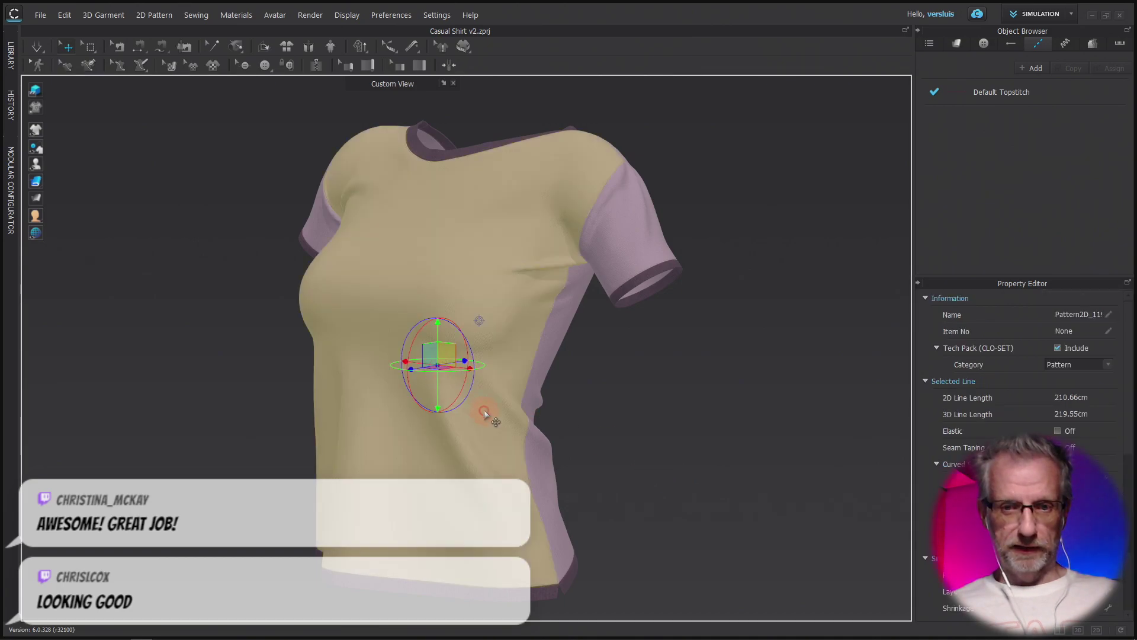
{"action": "key", "text": "shift+a"}
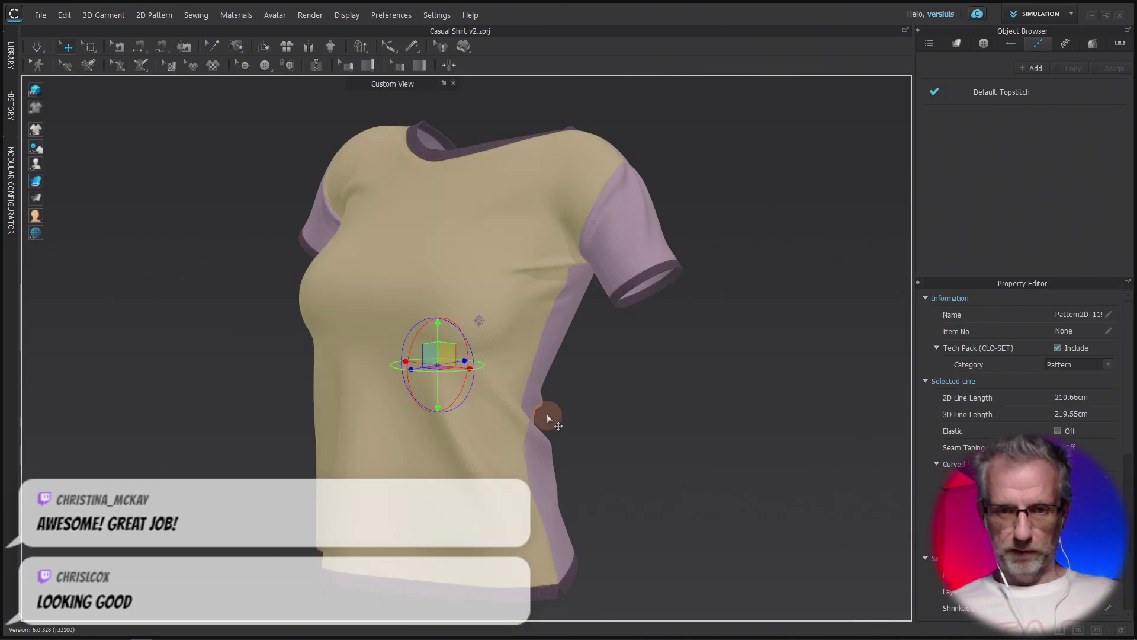
{"action": "left_click", "coordinate": [597, 419]}
{"action": "scroll", "coordinate": [596, 414], "scroll_direction": "up", "scroll_amount": 3}
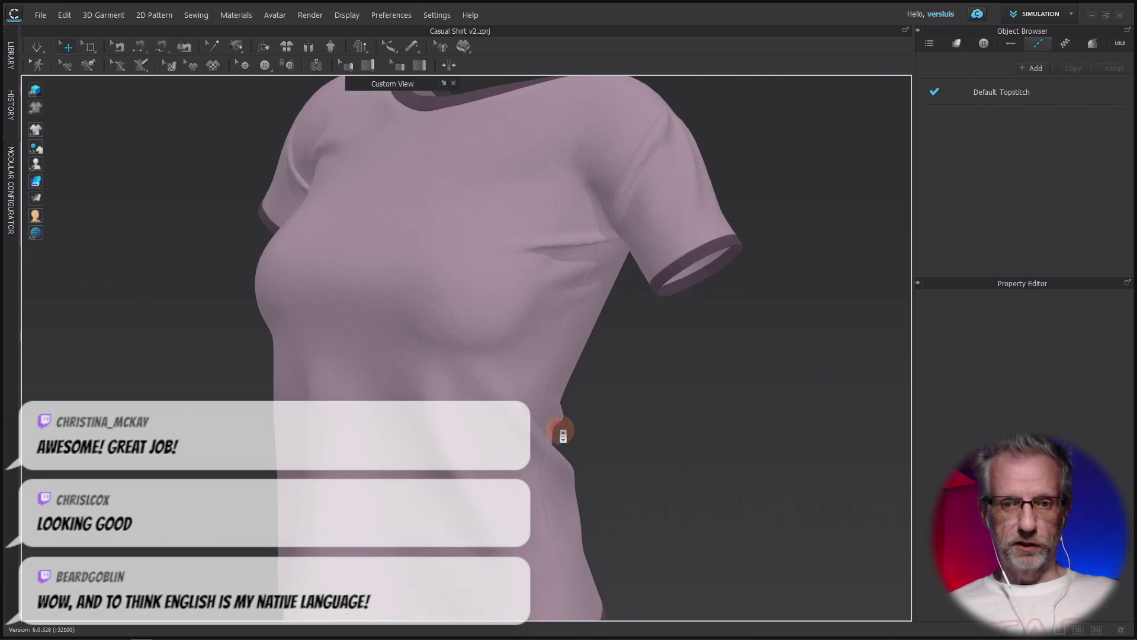
{"action": "scroll", "coordinate": [578, 413], "scroll_direction": "down", "scroll_amount": 5}
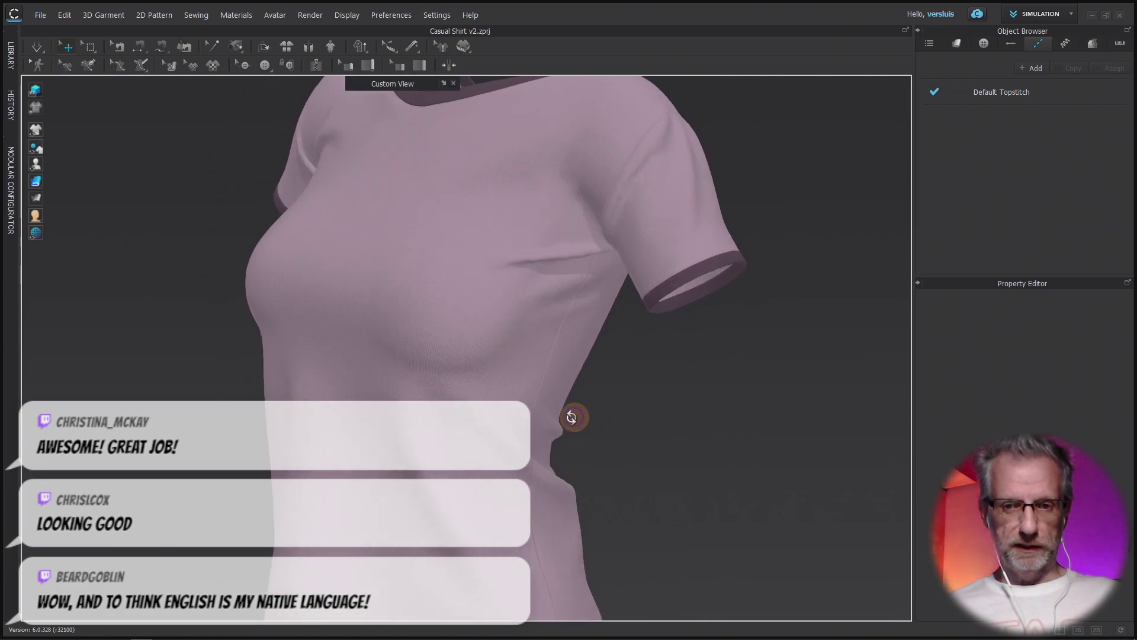
{"action": "right_click_drag", "start_coordinate": [569, 419], "coordinate": [624, 419]}
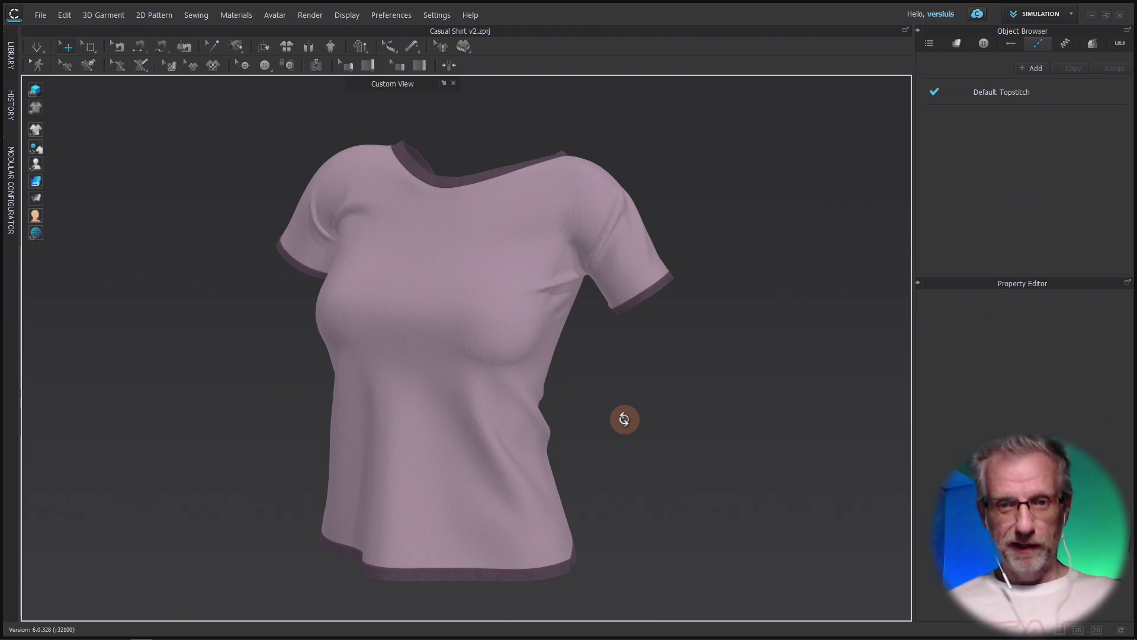
{"action": "scroll", "coordinate": [625, 419], "scroll_direction": "up", "scroll_amount": 10}
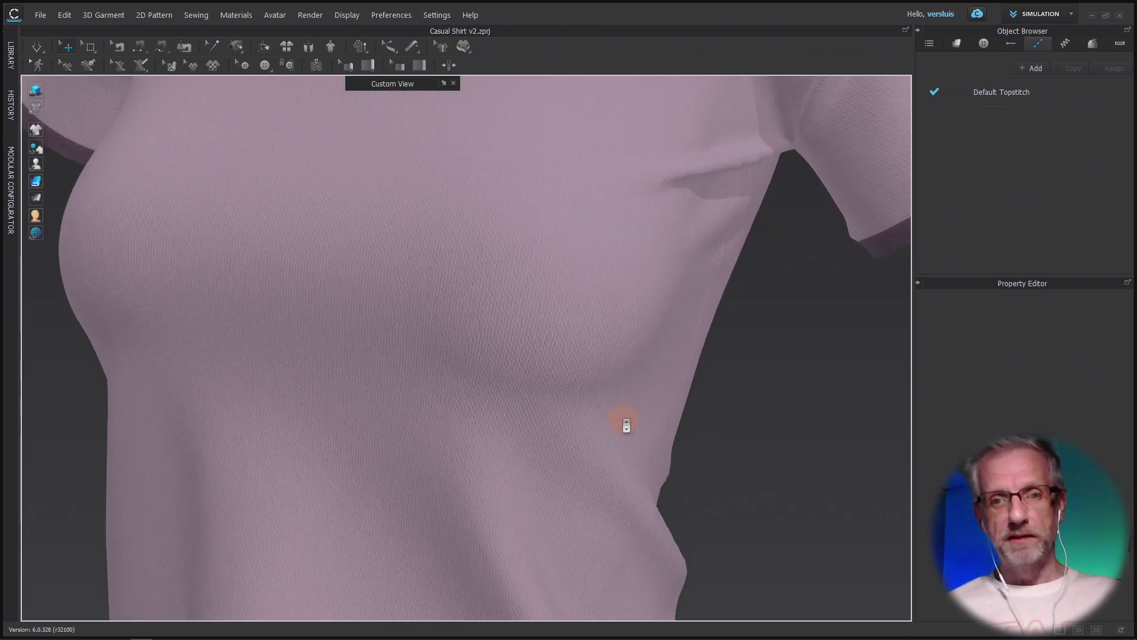
{"action": "middle_click_drag", "start_coordinate": [622, 419], "coordinate": [618, 469]}
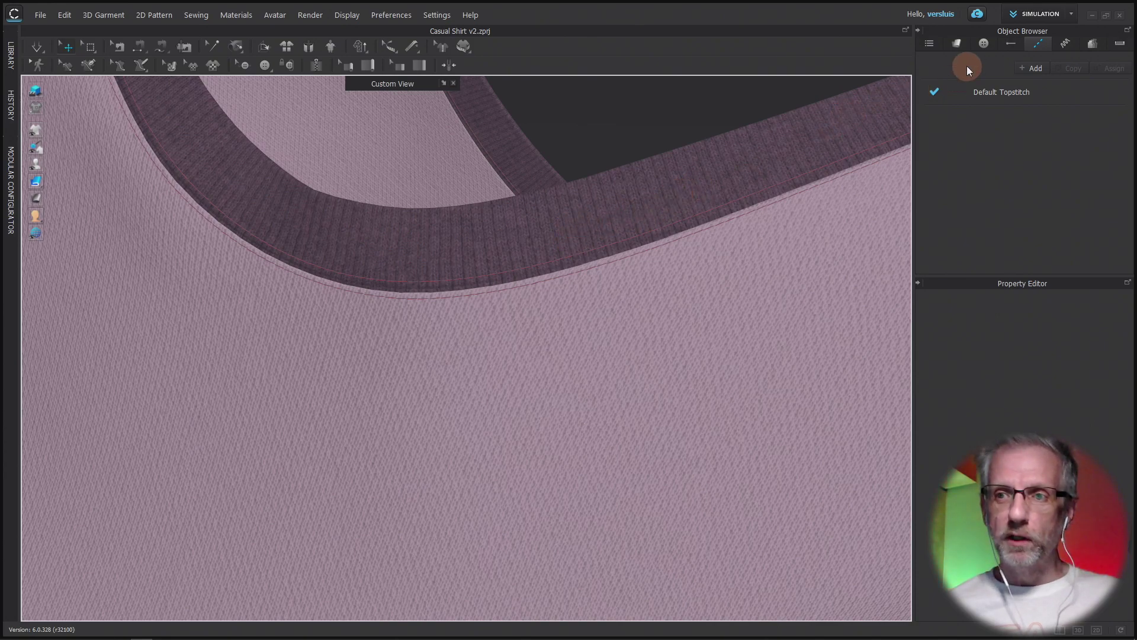
- Inspect the Knit_Fleece_Terry and A Seams Rib_2X2_468gsm fabrics in the garment's fabric list
{"action": "left_click", "coordinate": [1093, 45]}
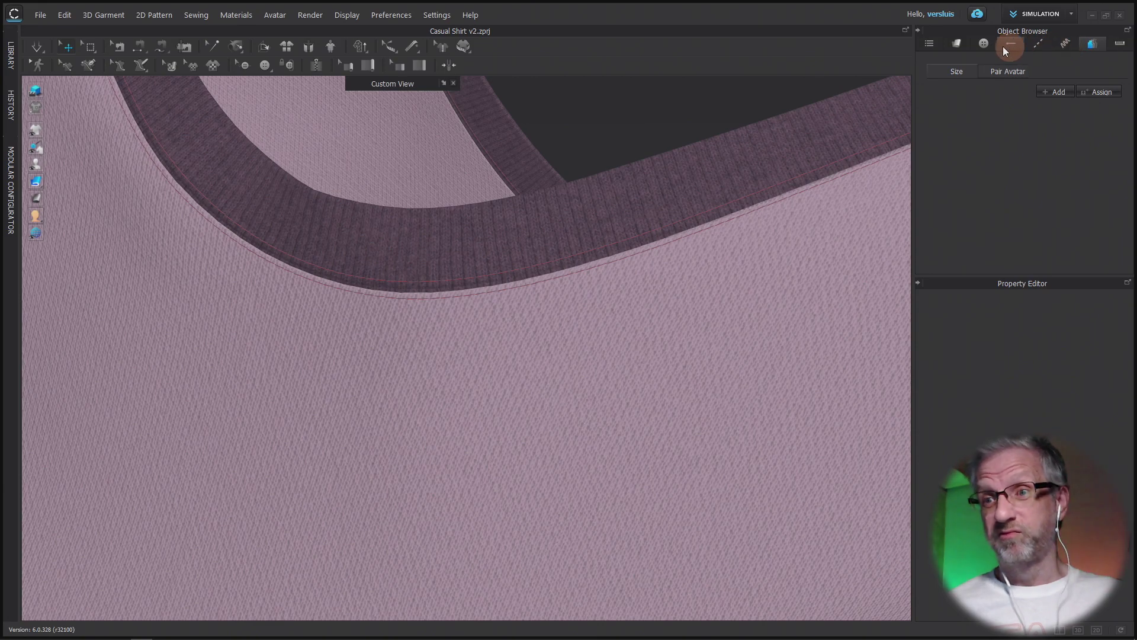
{"action": "left_click", "coordinate": [965, 44]}
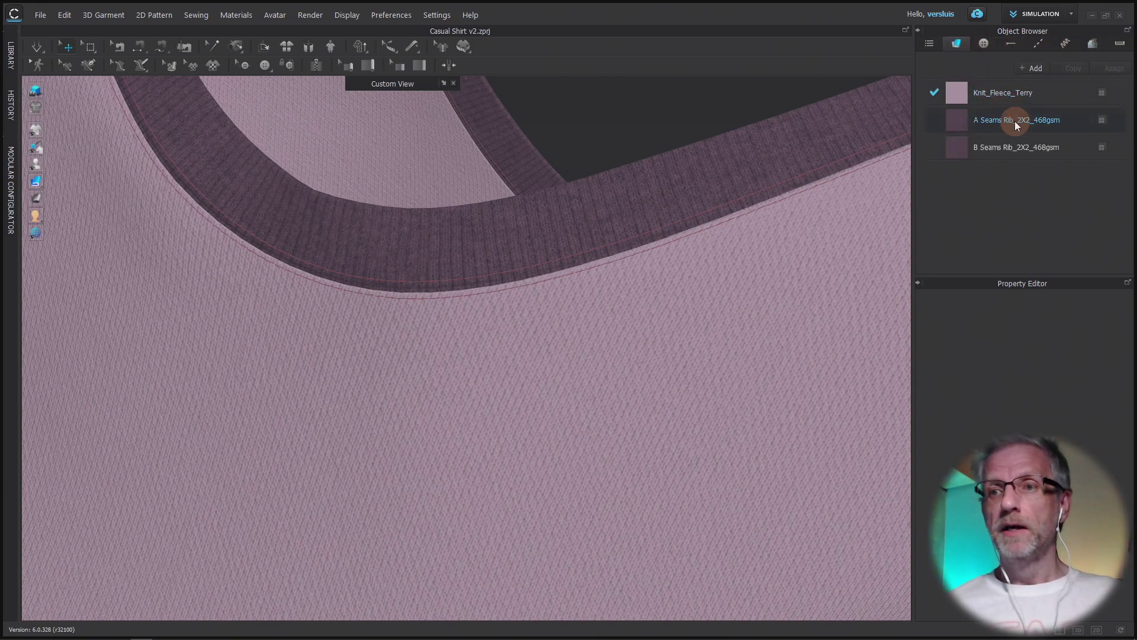
{"action": "left_click", "coordinate": [1010, 92]}
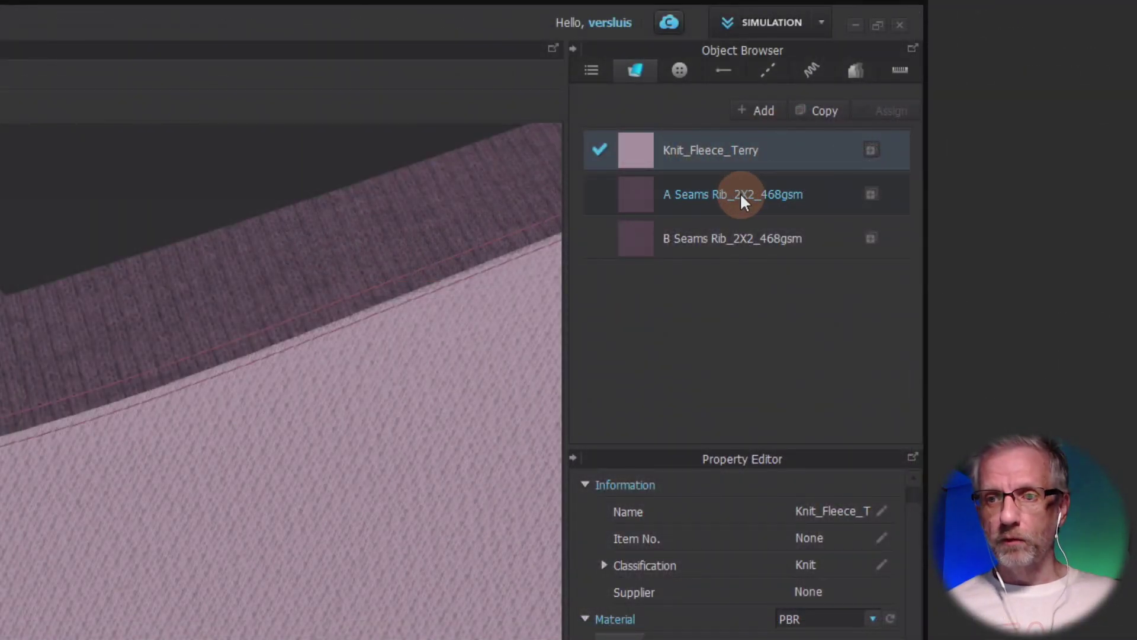
{"action": "left_click", "coordinate": [722, 196]}
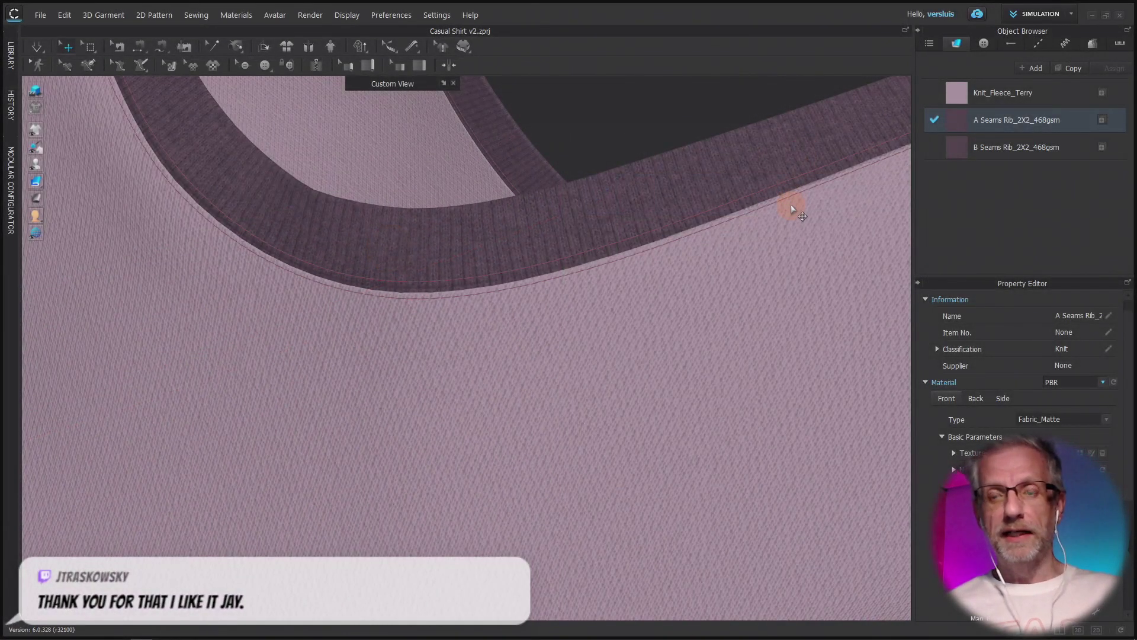
- Examine the shoulder, the sleeve's knit texture and the ribbed cuff along its hem up close
{"action": "scroll", "coordinate": [792, 207], "scroll_direction": "down", "scroll_amount": 5}
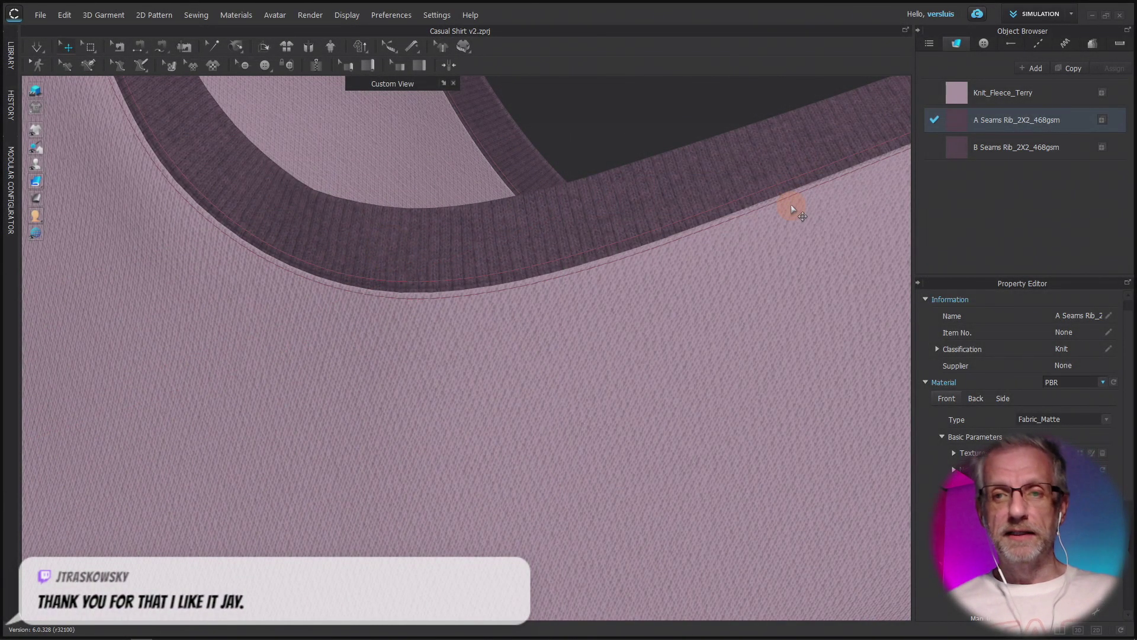
{"action": "scroll", "coordinate": [795, 211], "scroll_direction": "down", "scroll_amount": 2}
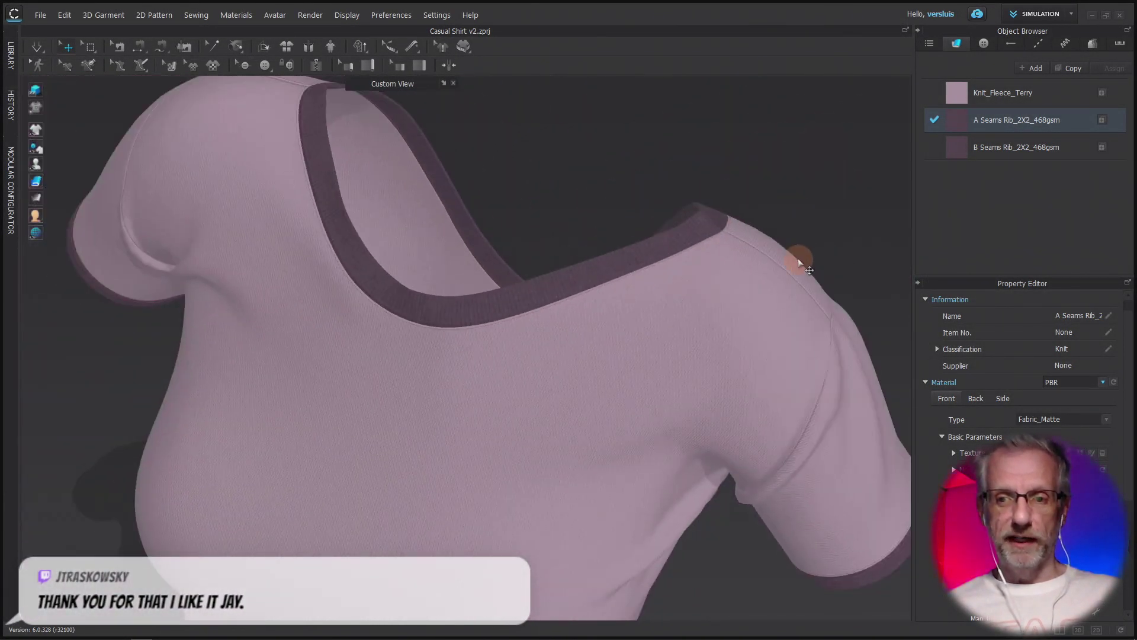
{"action": "left_click", "coordinate": [788, 243]}
{"action": "right_click_drag", "start_coordinate": [781, 285], "coordinate": [752, 255]}
{"action": "middle_click_drag", "start_coordinate": [753, 255], "coordinate": [493, 168]}
{"action": "scroll", "coordinate": [577, 329], "scroll_direction": "up", "scroll_amount": 5}
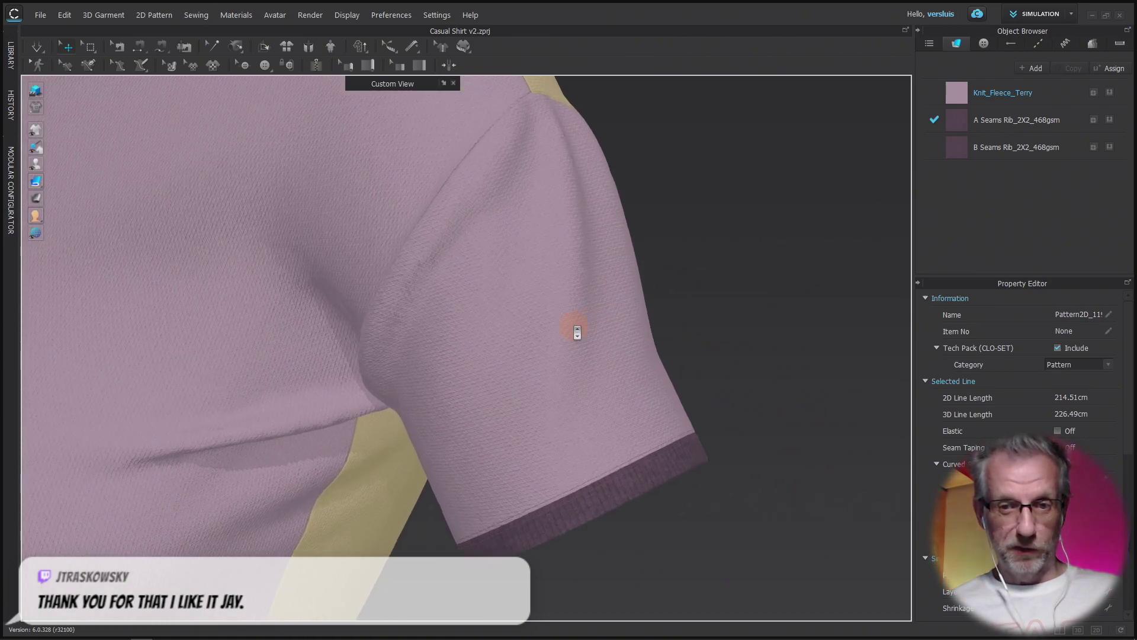
{"action": "scroll", "coordinate": [447, 222], "scroll_direction": "up", "scroll_amount": 5}
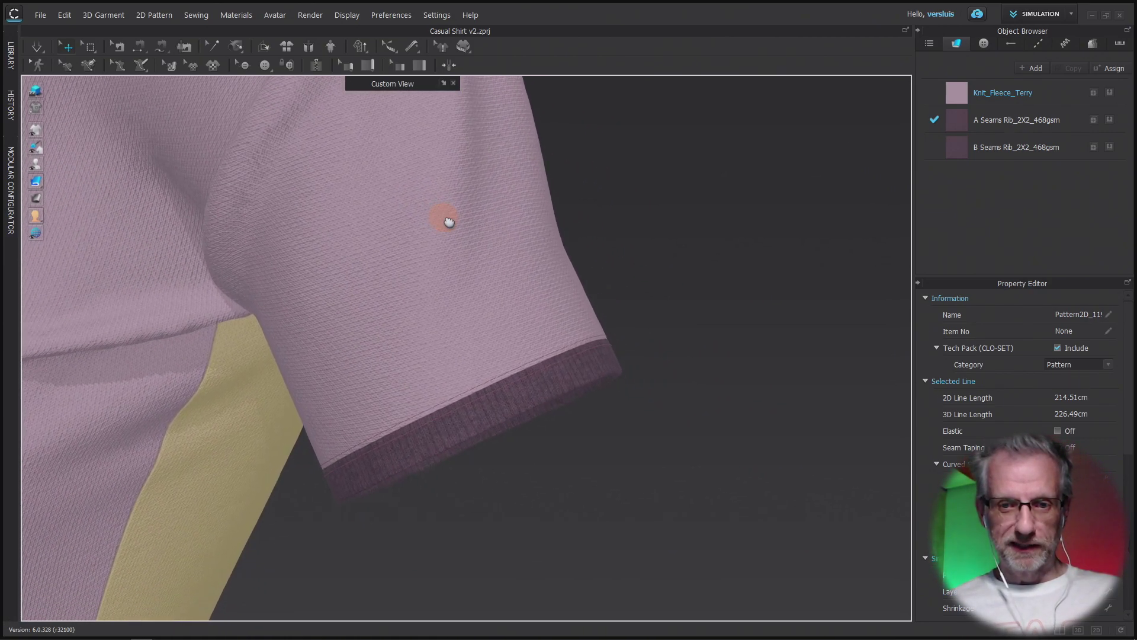
{"action": "mouse_move", "coordinate": [447, 224]}
{"action": "middle_mouse_down"}
{"action": "mouse_move", "coordinate": [452, 246]}
{"action": "mouse_move", "coordinate": [439, 219]}
{"action": "middle_mouse_up"}
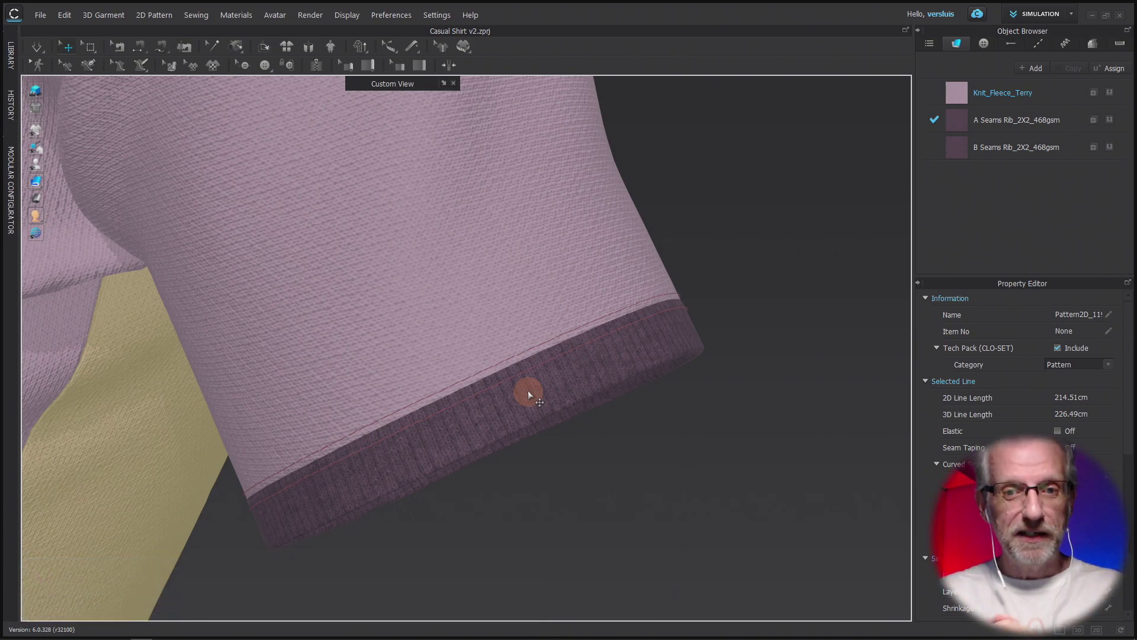
- Examine the shirt's back, V-shaped back neckline and front from several angles, with the back panel deselected
{"action": "scroll", "coordinate": [528, 391], "scroll_direction": "down", "scroll_amount": 5}
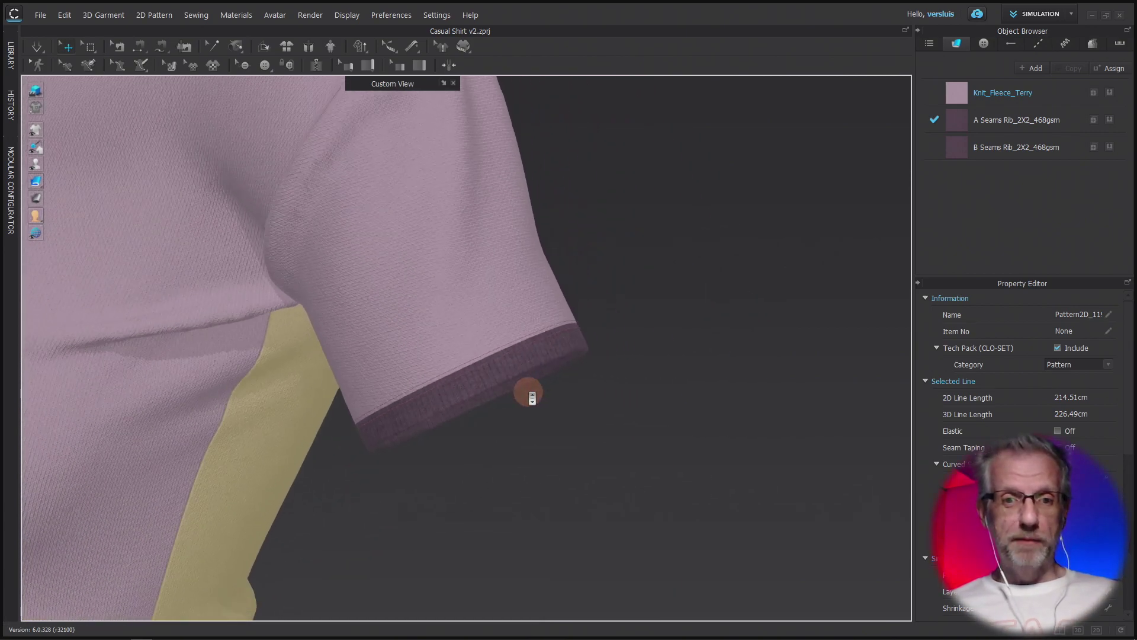
{"action": "scroll", "coordinate": [532, 397], "scroll_direction": "down", "scroll_amount": 2}
{"action": "right_click_drag", "start_coordinate": [541, 393], "coordinate": [389, 388]}
{"action": "scroll", "coordinate": [389, 388], "scroll_direction": "up", "scroll_amount": 3}
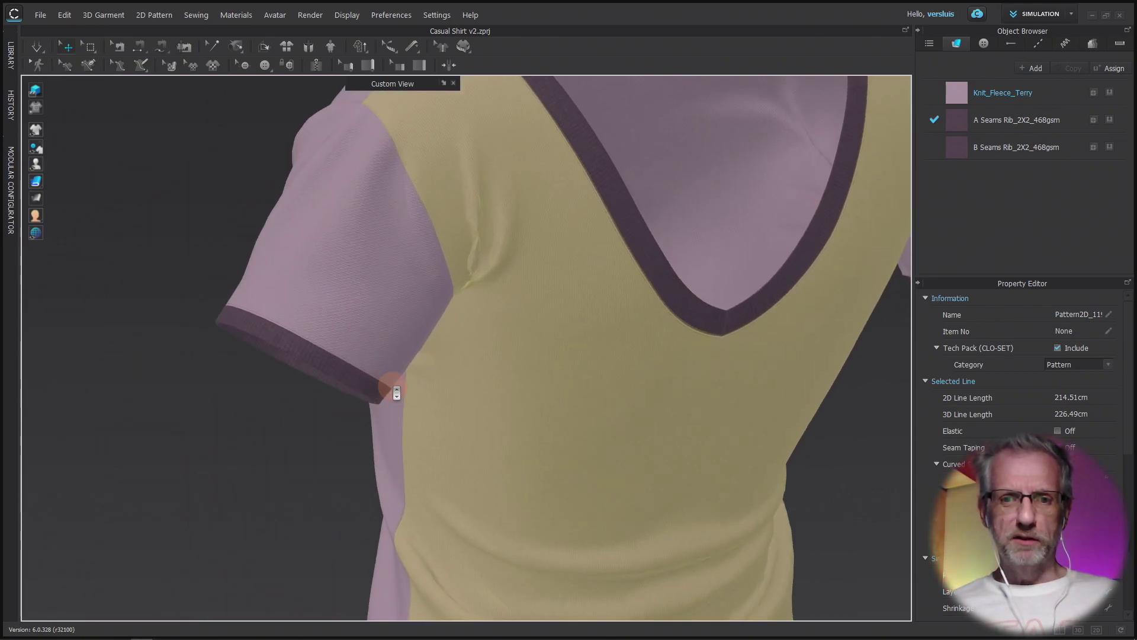
{"action": "left_click", "coordinate": [398, 296]}
{"action": "left_click", "coordinate": [264, 438]}
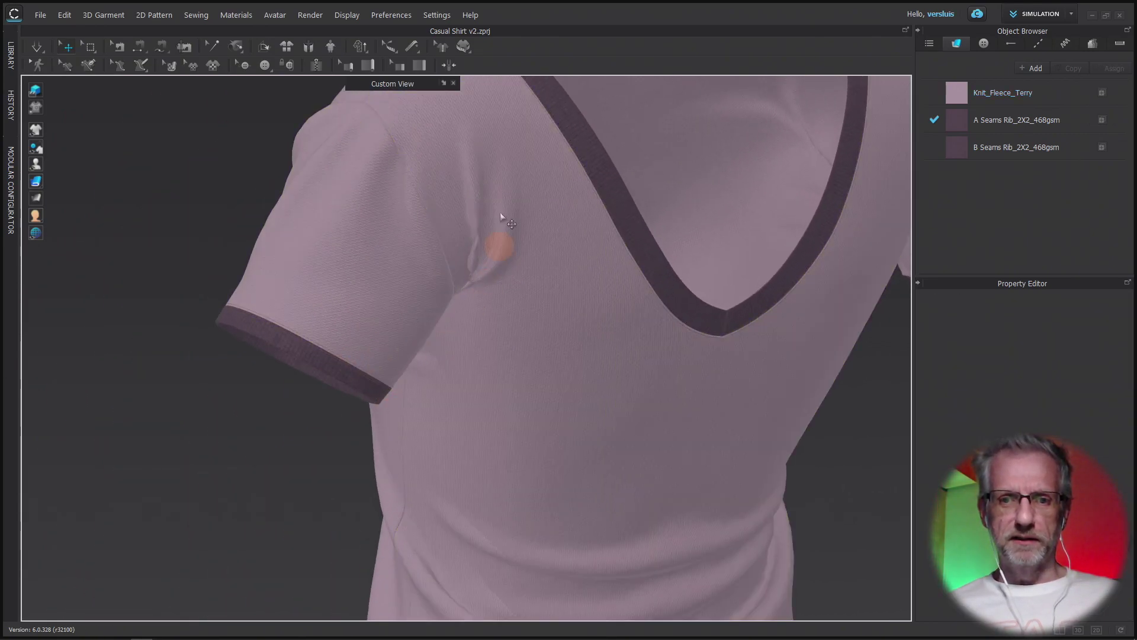
{"action": "scroll", "coordinate": [483, 256], "scroll_direction": "down", "scroll_amount": 3}
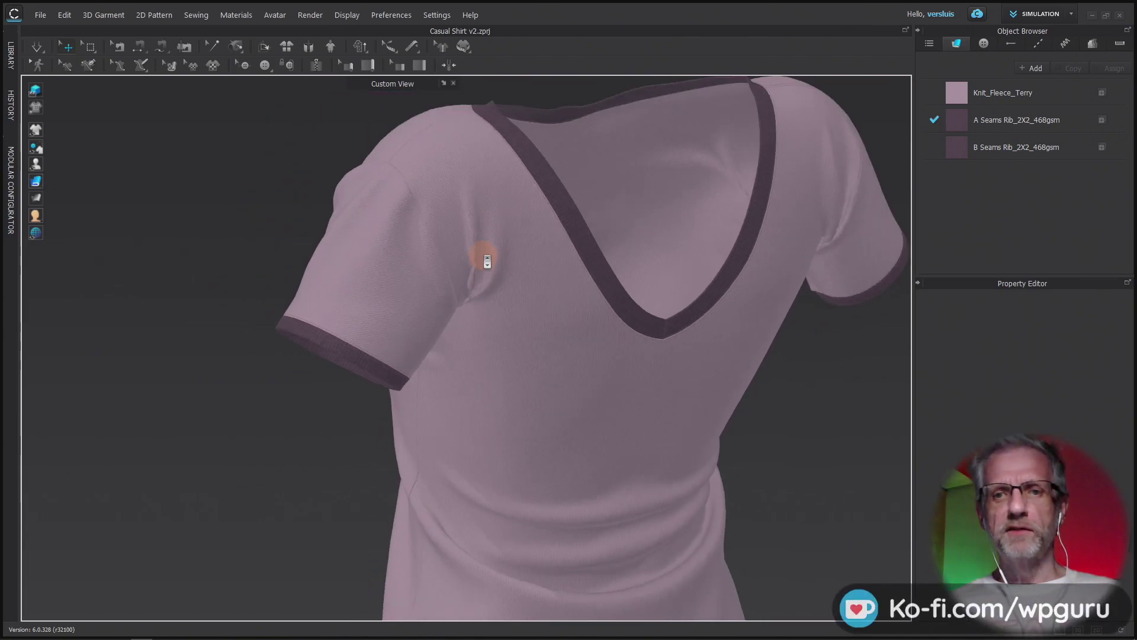
{"action": "right_click_drag", "start_coordinate": [523, 307], "coordinate": [715, 298]}
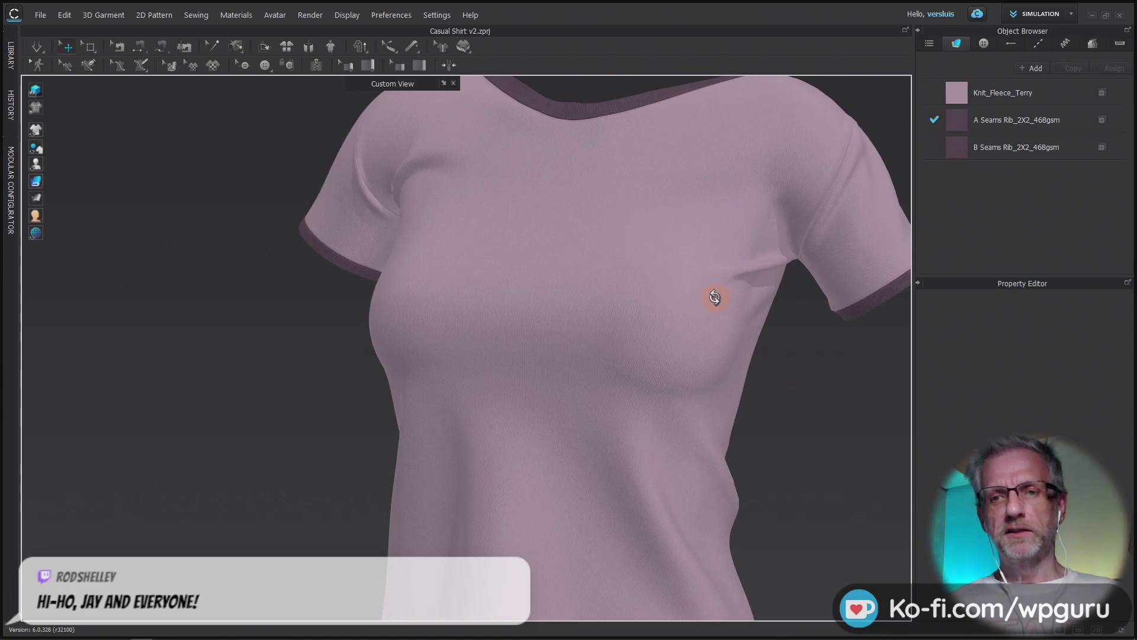
{"action": "scroll", "coordinate": [718, 301], "scroll_direction": "down", "scroll_amount": 2}
{"action": "middle_click_drag", "start_coordinate": [719, 300], "coordinate": [586, 292]}
{"action": "mouse_move", "coordinate": [606, 315]}
{"action": "right_mouse_down"}
{"action": "mouse_move", "coordinate": [740, 335]}
{"action": "mouse_move", "coordinate": [894, 325]}
{"action": "mouse_move", "coordinate": [608, 333]}
{"action": "right_mouse_up"}
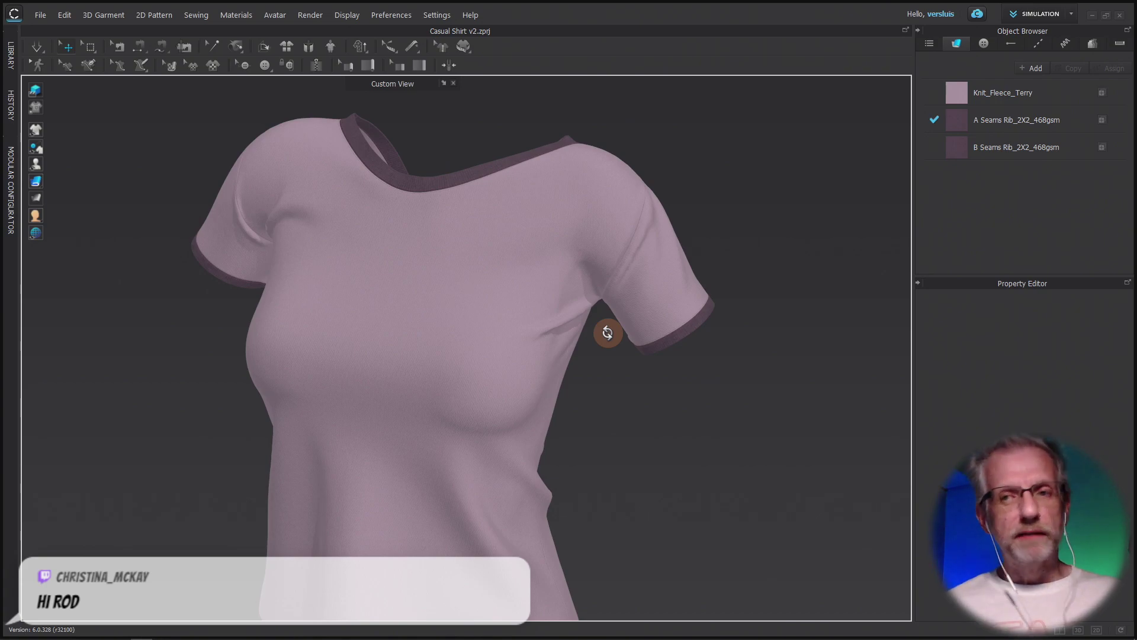
- Show the 2D pattern window side by side with the 3D garment
{"action": "left_click", "coordinate": [1059, 630]}
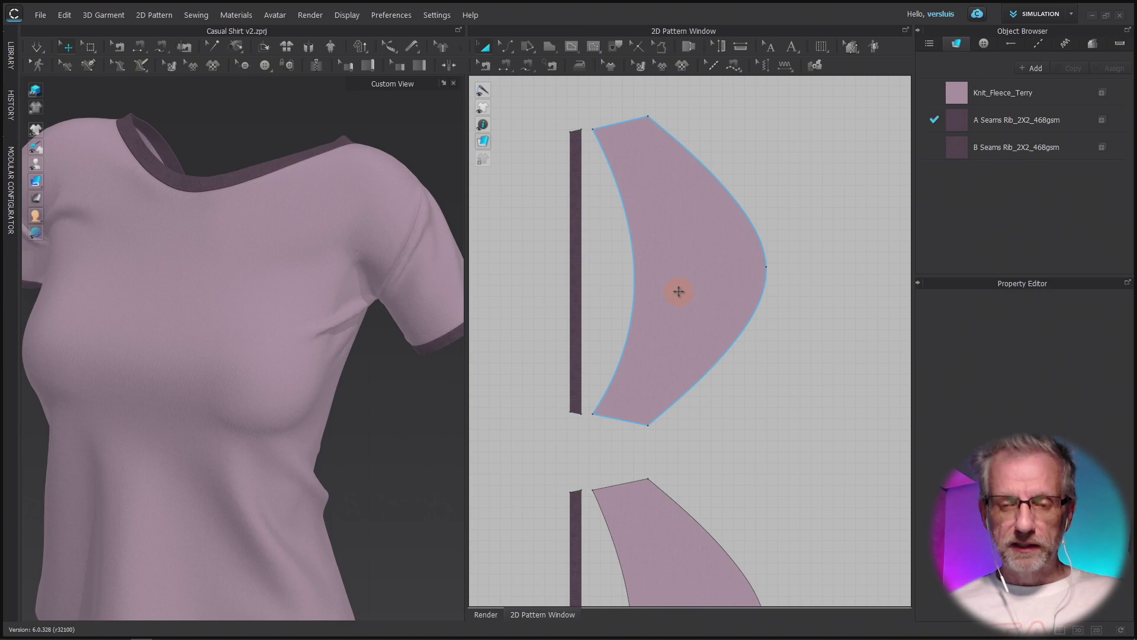
- Rotate the upper sleeve's rib cuff strip to horizontal and move it clear of the sleeve pattern
{"action": "left_click", "coordinate": [573, 281]}
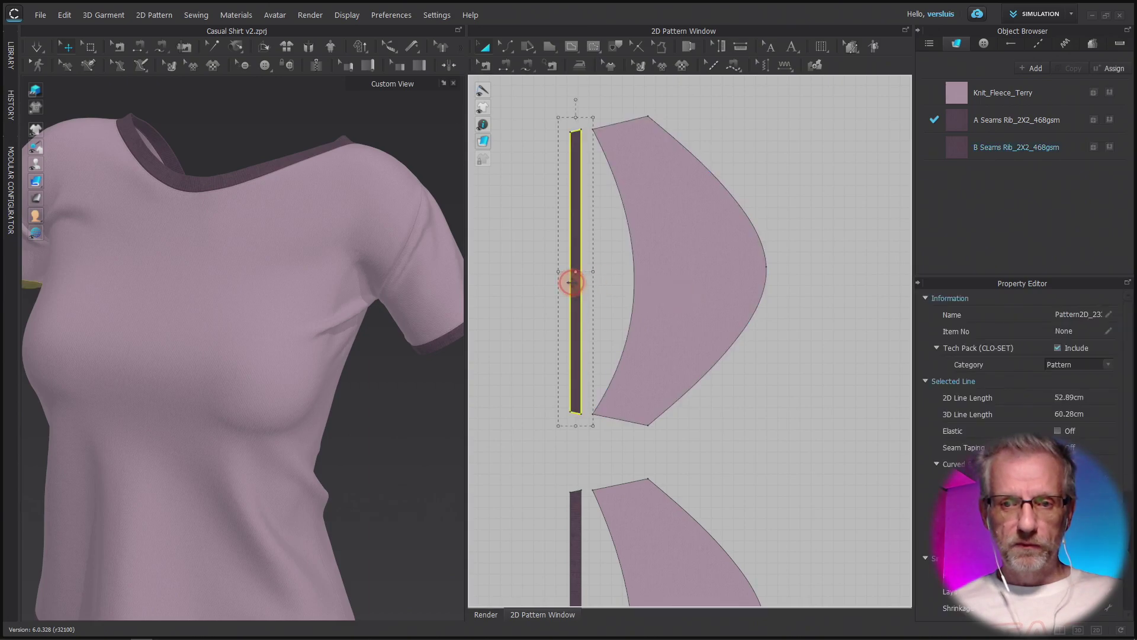
{"action": "scroll", "coordinate": [641, 314], "scroll_direction": "up", "scroll_amount": 3}
{"action": "scroll", "coordinate": [641, 313], "scroll_direction": "down", "scroll_amount": 3}
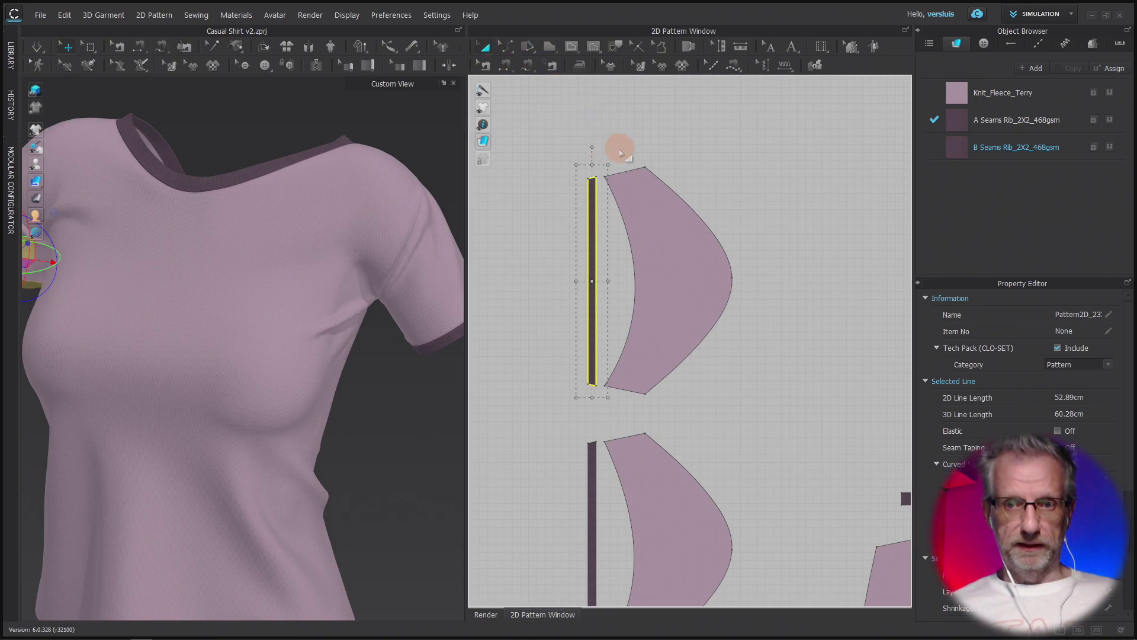
{"action": "left_click_drag", "start_coordinate": [593, 150], "coordinate": [651, 332]}
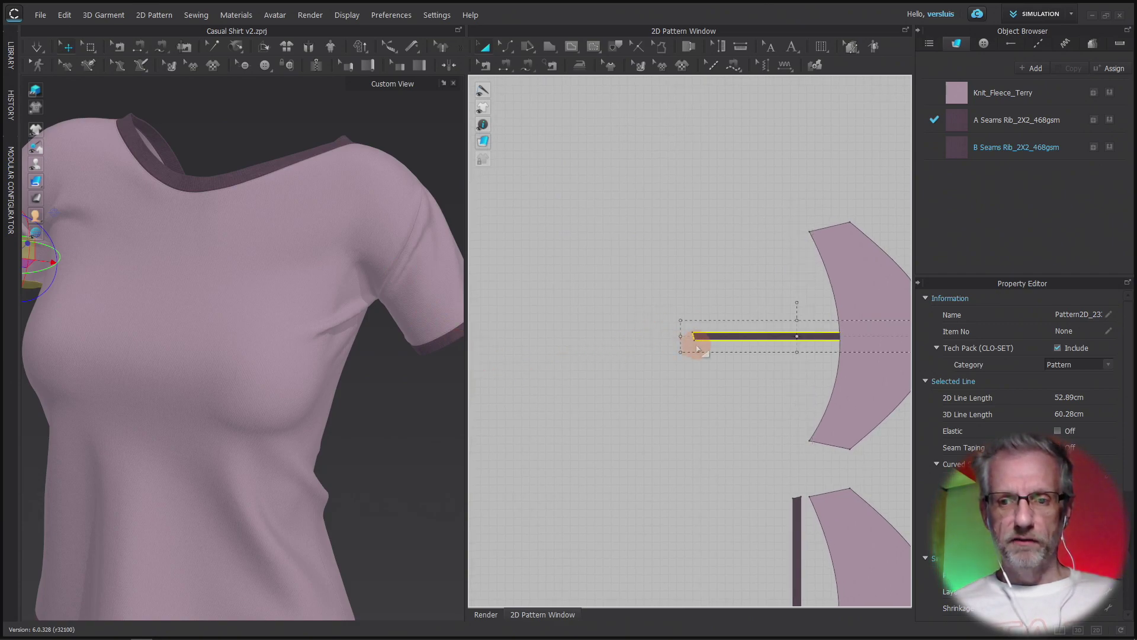
{"action": "left_click_drag", "start_coordinate": [744, 335], "coordinate": [634, 335]}
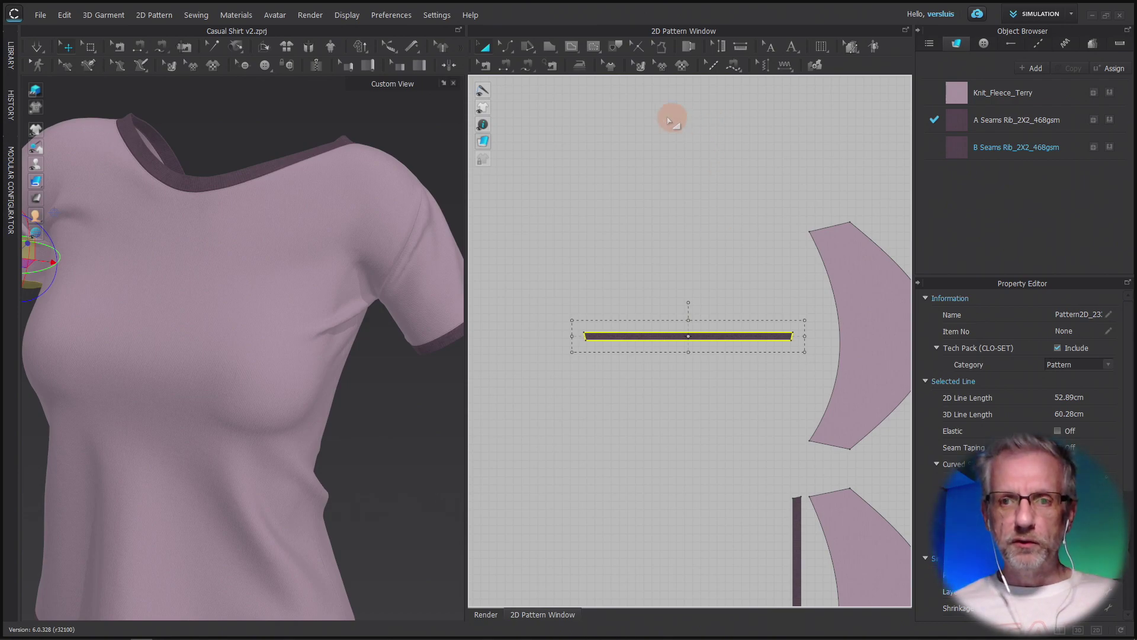
- Undo the rotation and move of the rib cuff strip and clear its selection
{"action": "left_click", "coordinate": [641, 67]}
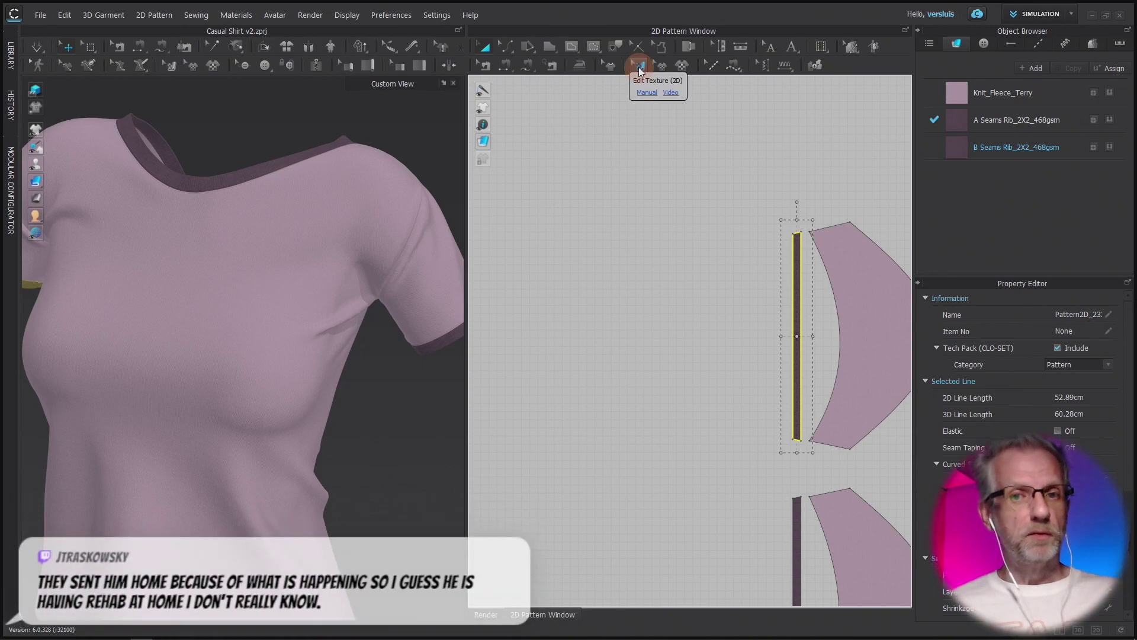
{"action": "right_click", "coordinate": [581, 258]}
{"action": "left_click", "coordinate": [669, 210]}
{"action": "middle_click_drag", "start_coordinate": [687, 243], "coordinate": [534, 161]}
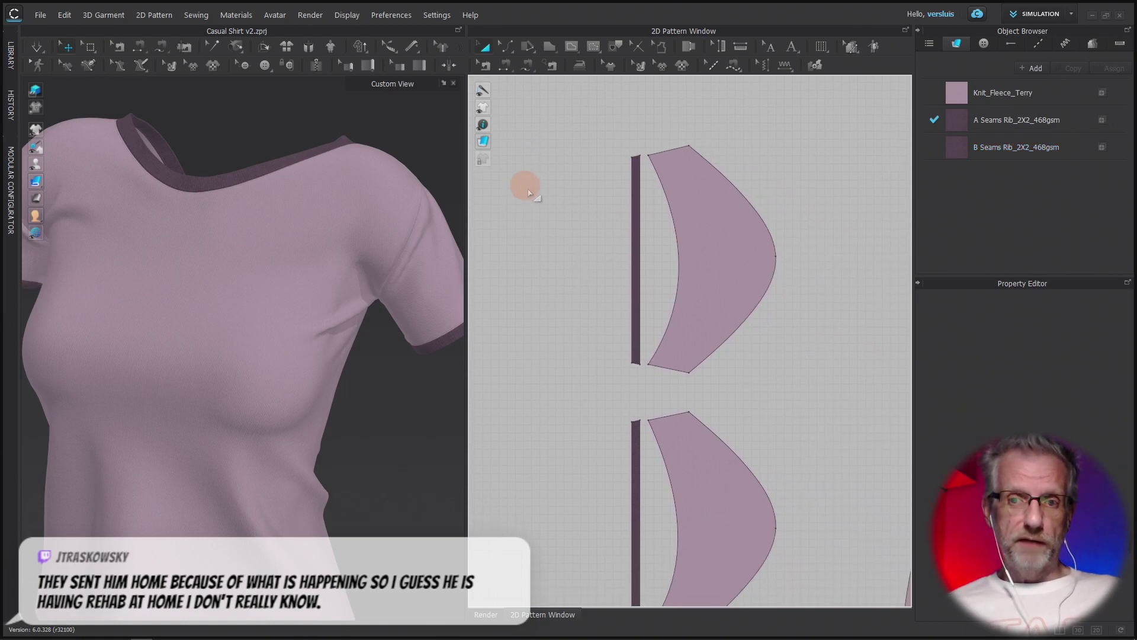
- Examine the rib texture direction on the upper sleeve's cuff strip and compare it with the cuff on the 3D shirt
{"action": "scroll", "coordinate": [566, 219], "scroll_direction": "up", "scroll_amount": 4}
{"action": "middle_click_drag", "start_coordinate": [585, 226], "coordinate": [599, 265]}
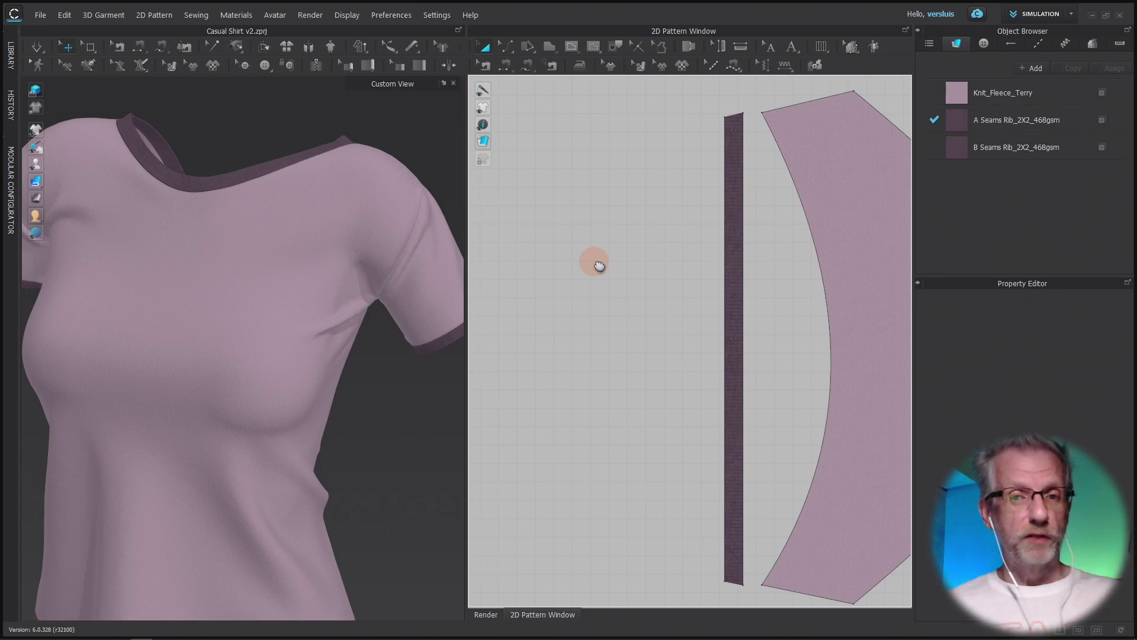
{"action": "right_click_drag", "start_coordinate": [375, 345], "coordinate": [423, 358]}
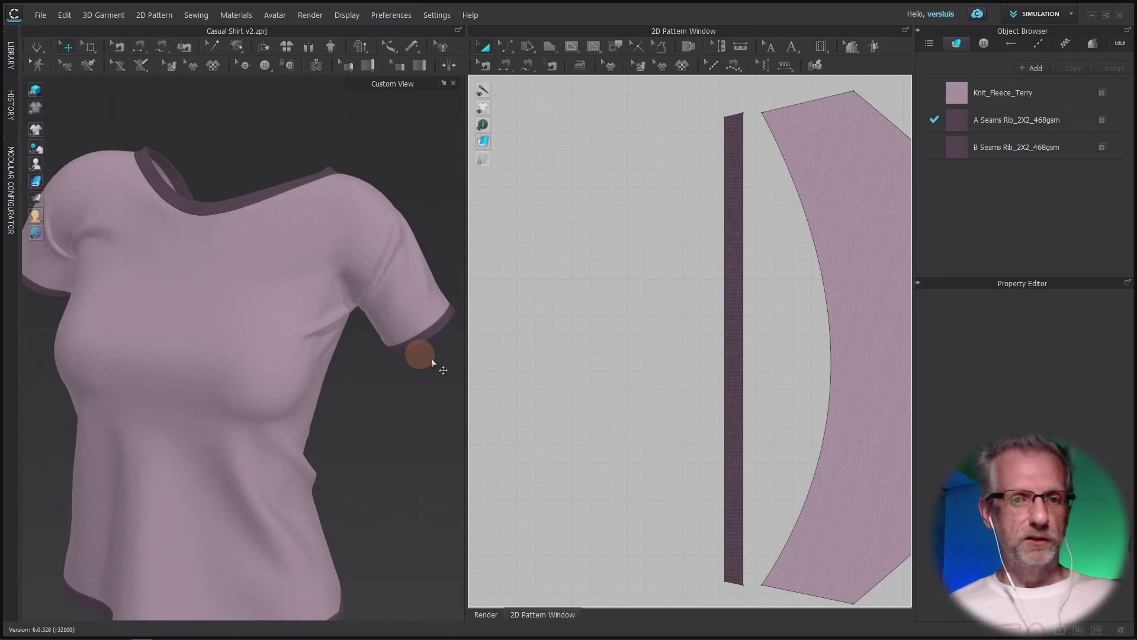
{"action": "scroll", "coordinate": [548, 385], "scroll_direction": "down", "scroll_amount": 2}
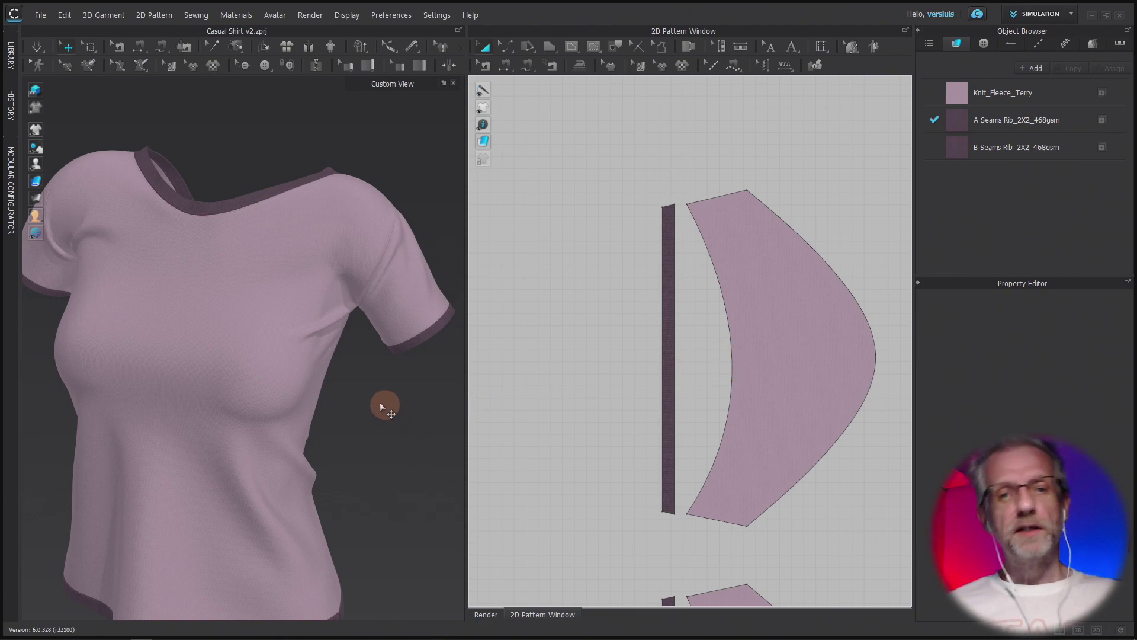
- Switch to the Colorway workspace and view the LaLa Lovely colorway beside the 3D shirt
{"action": "left_click", "coordinate": [1057, 13]}
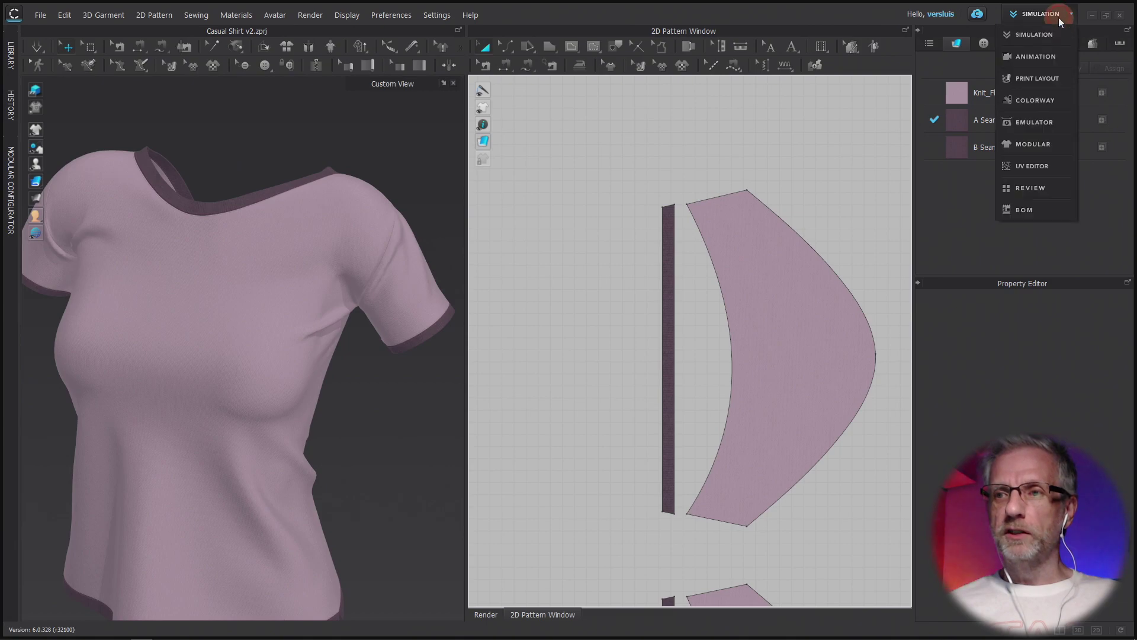
{"action": "left_click", "coordinate": [1046, 105]}
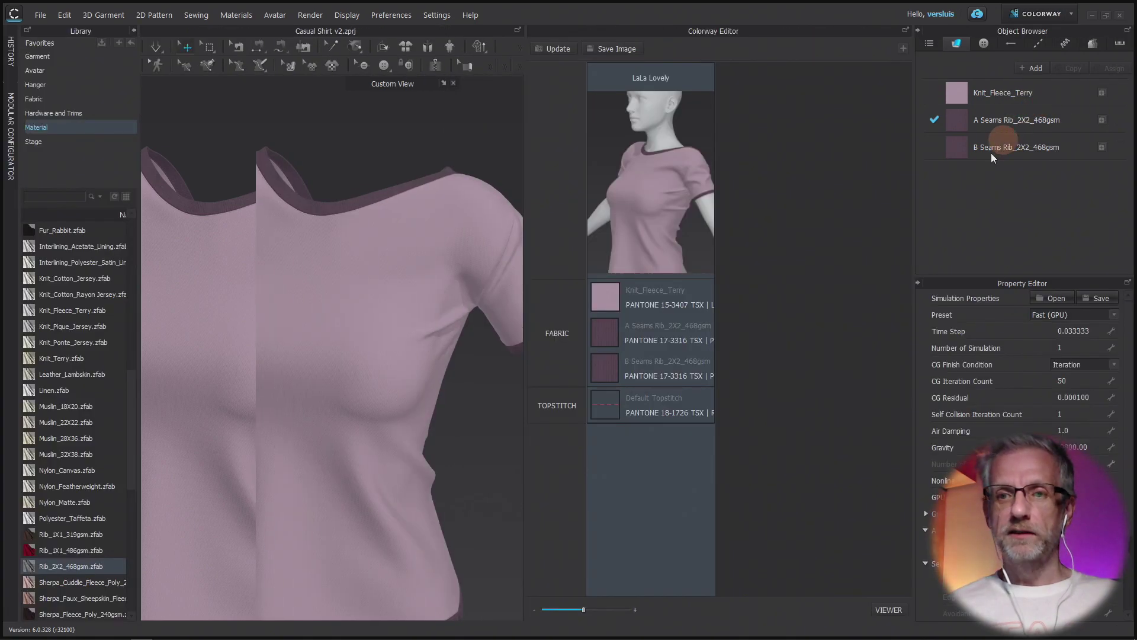
{"action": "left_click", "coordinate": [770, 212]}
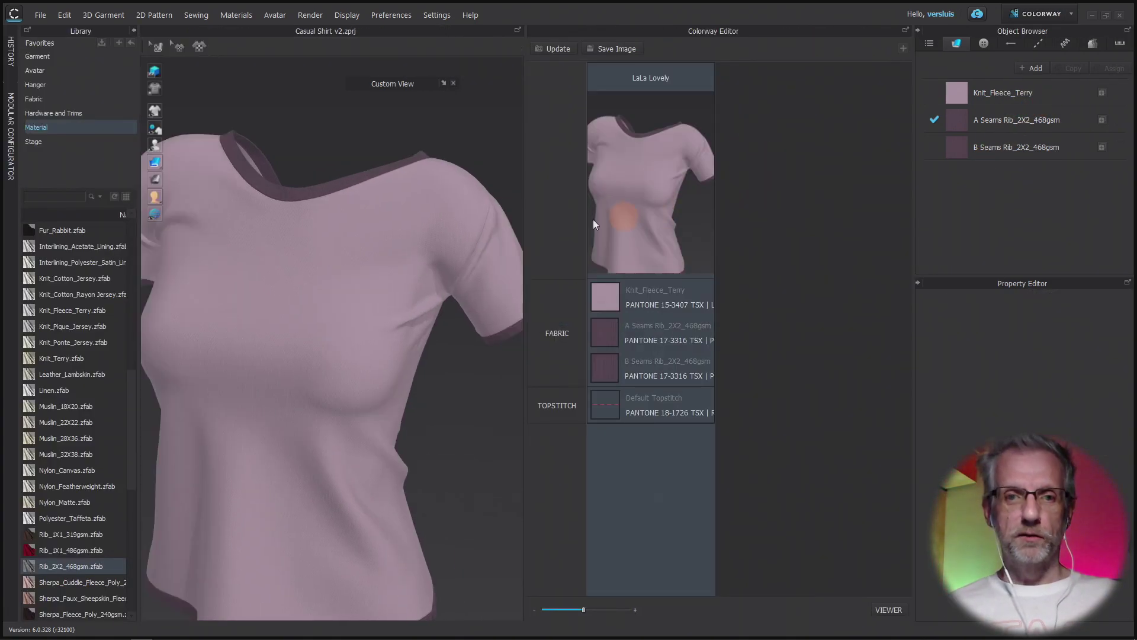
{"action": "left_click", "coordinate": [309, 289]}
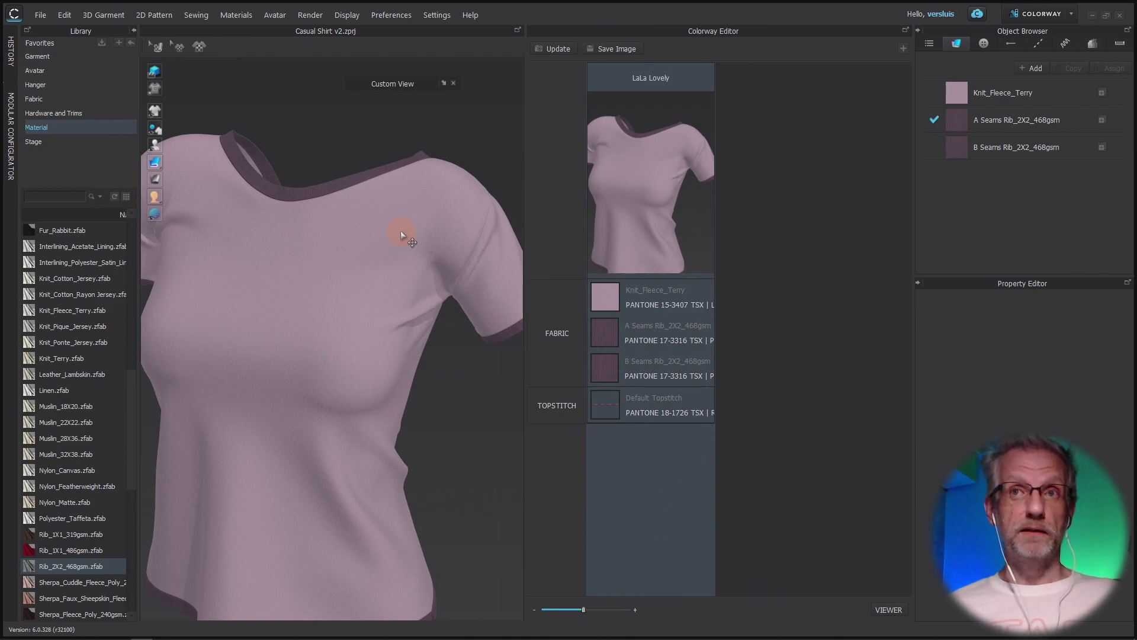
- Save the Casual Shirt v2 project and close CLO
{"action": "left_click", "coordinate": [1071, 15]}
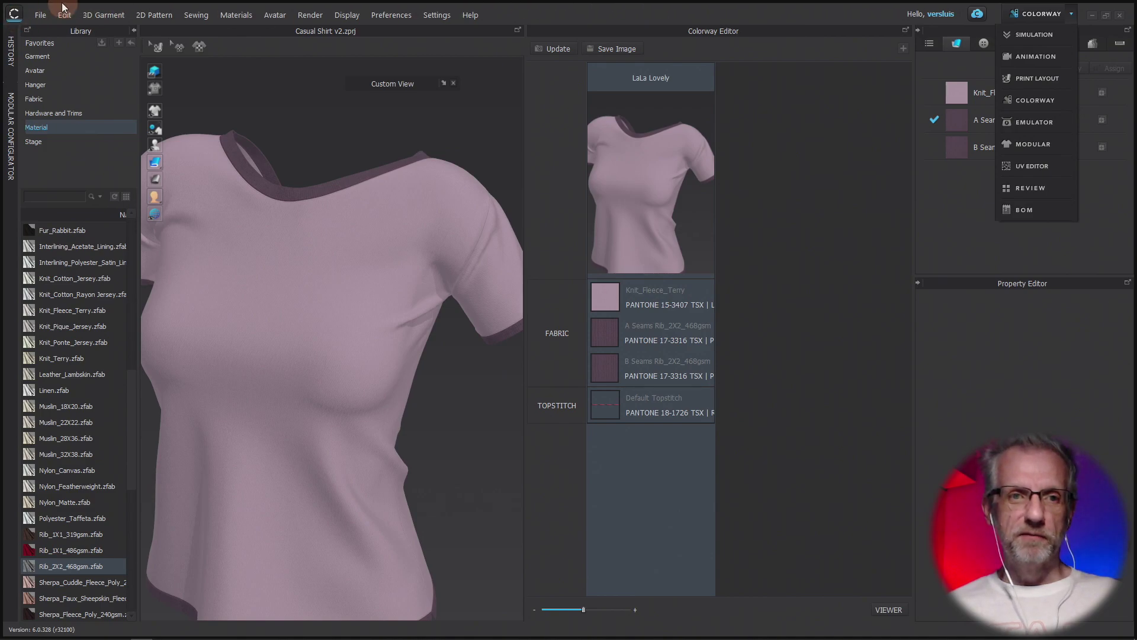
{"action": "left_click", "coordinate": [40, 15]}
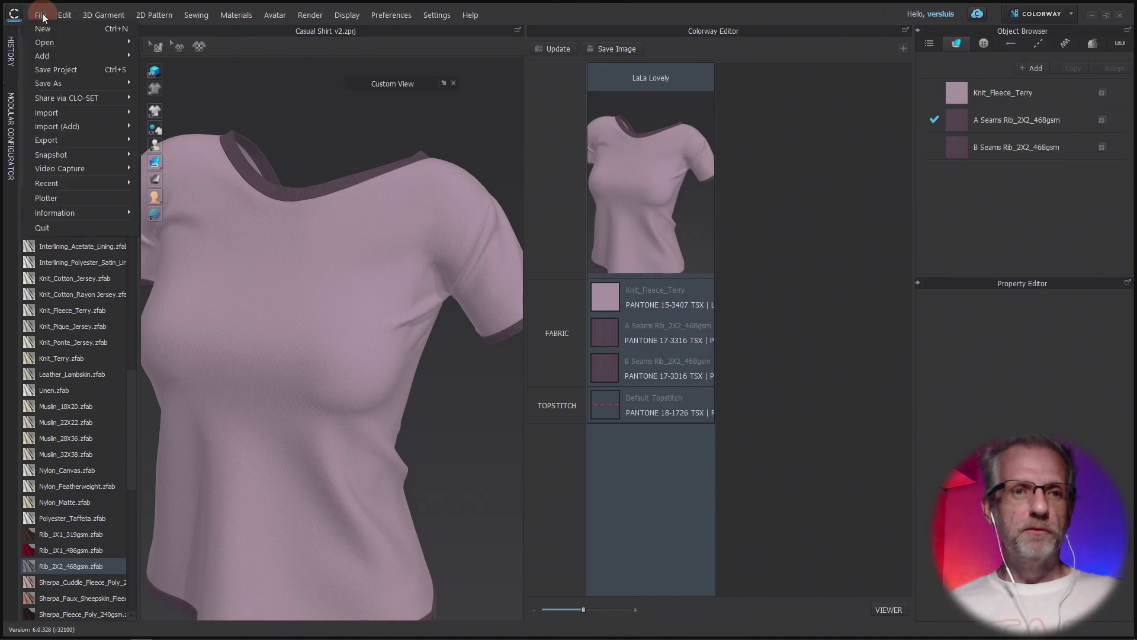
{"action": "left_click", "coordinate": [71, 72]}
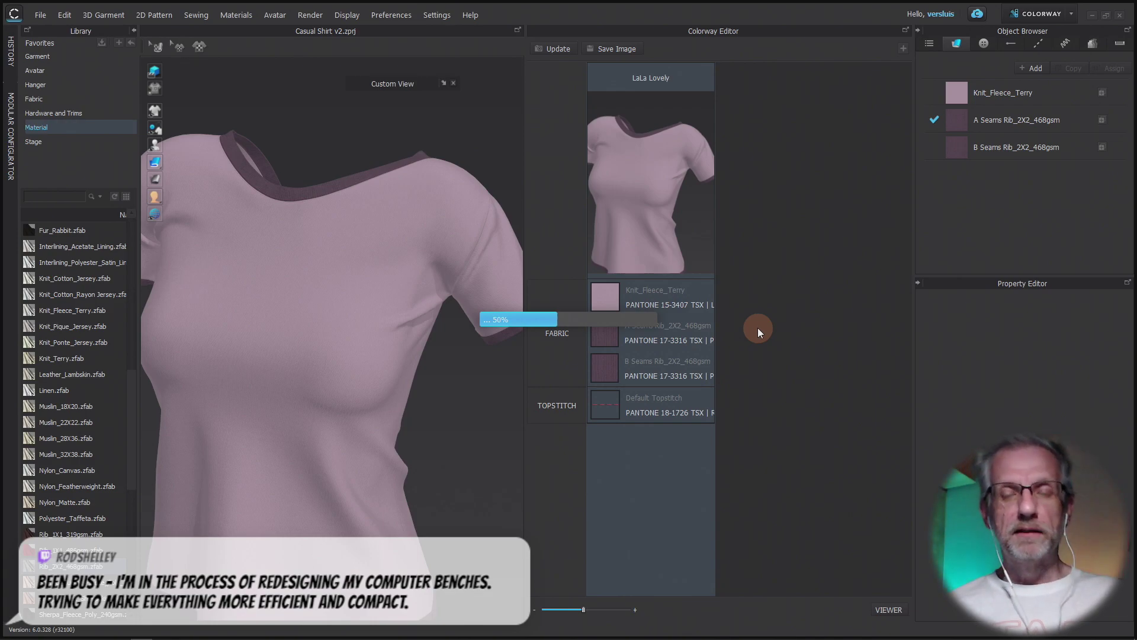
{"action": "left_click", "coordinate": [1121, 17]}
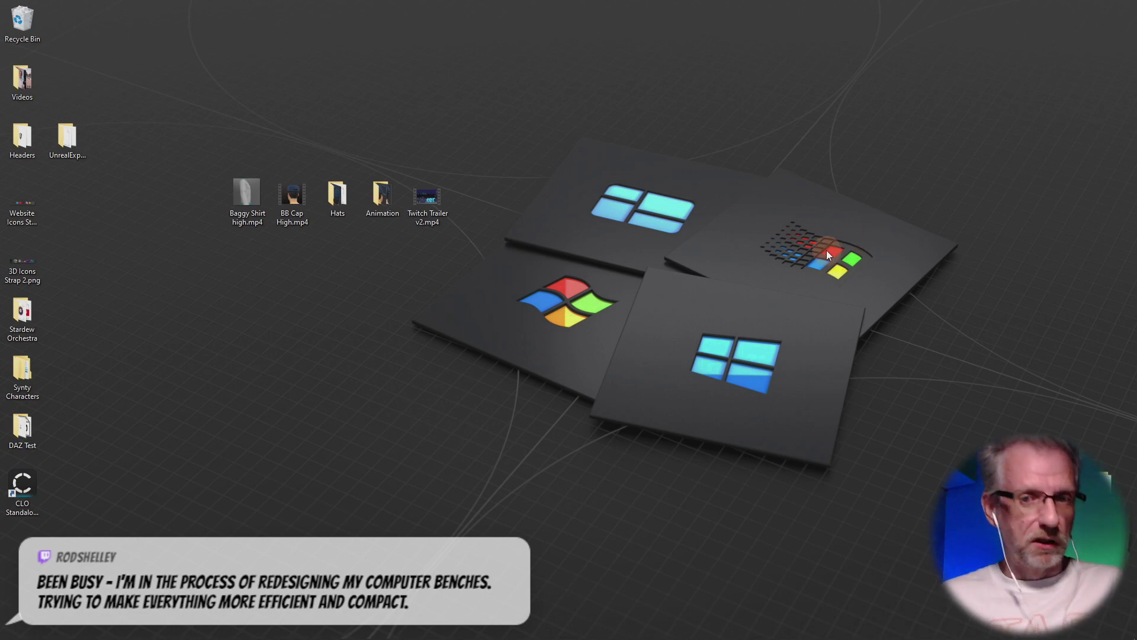
- Switch to the Epic Games Launcher and open the PolygonWestern project from the Unreal Engine library
{"action": "mouse_move", "coordinate": [562, 635]}
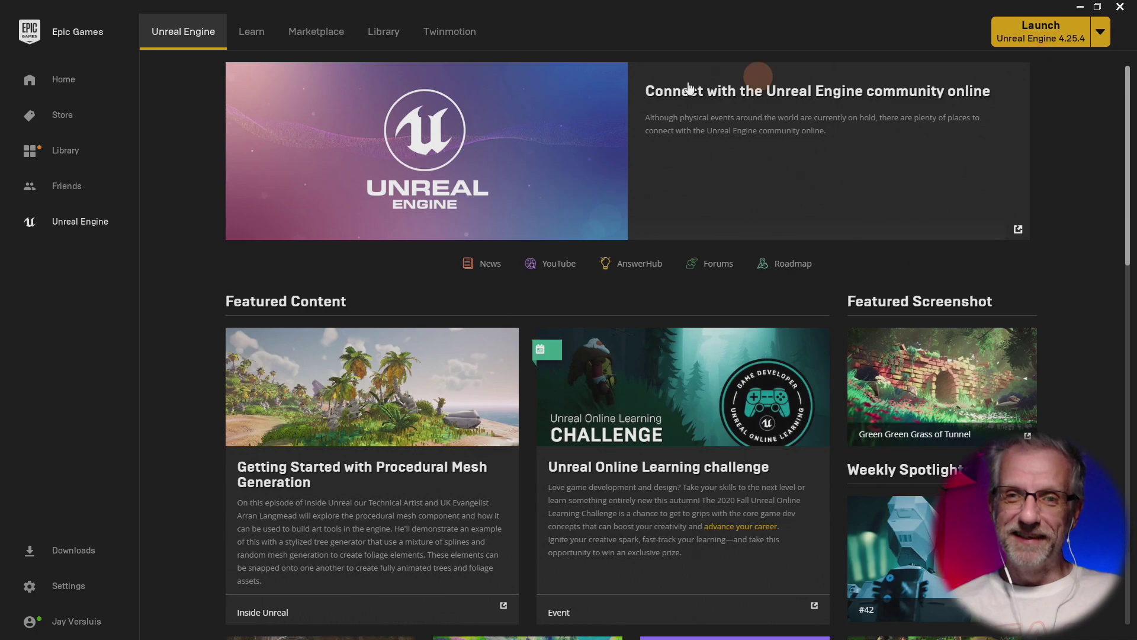
{"action": "left_click", "coordinate": [382, 31]}
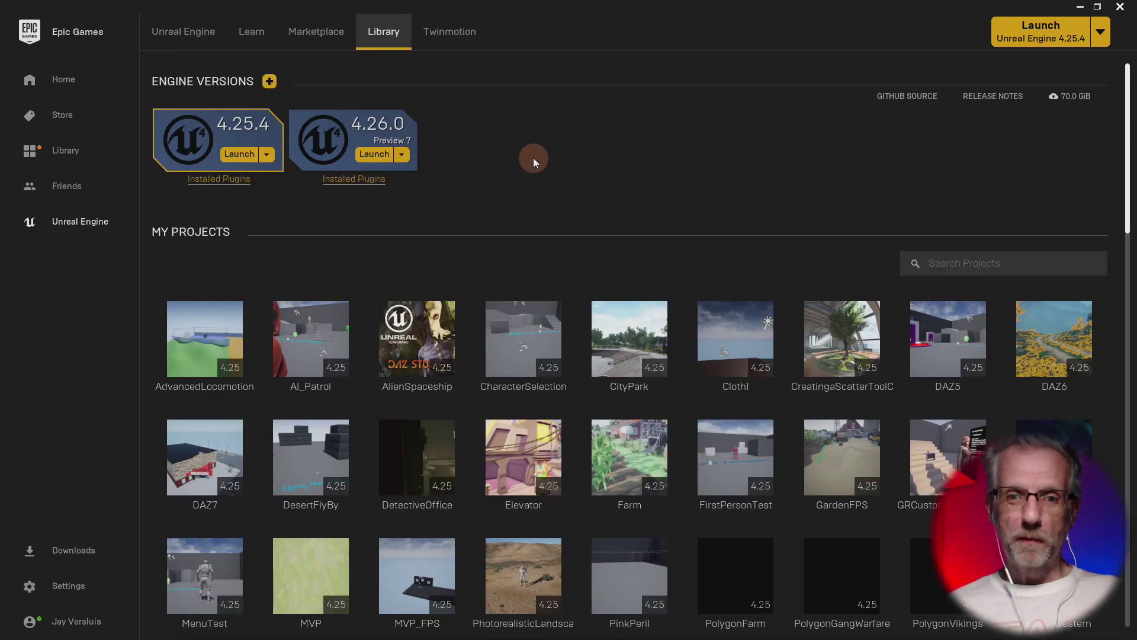
{"action": "scroll", "coordinate": [609, 357], "scroll_direction": "down", "scroll_amount": 5}
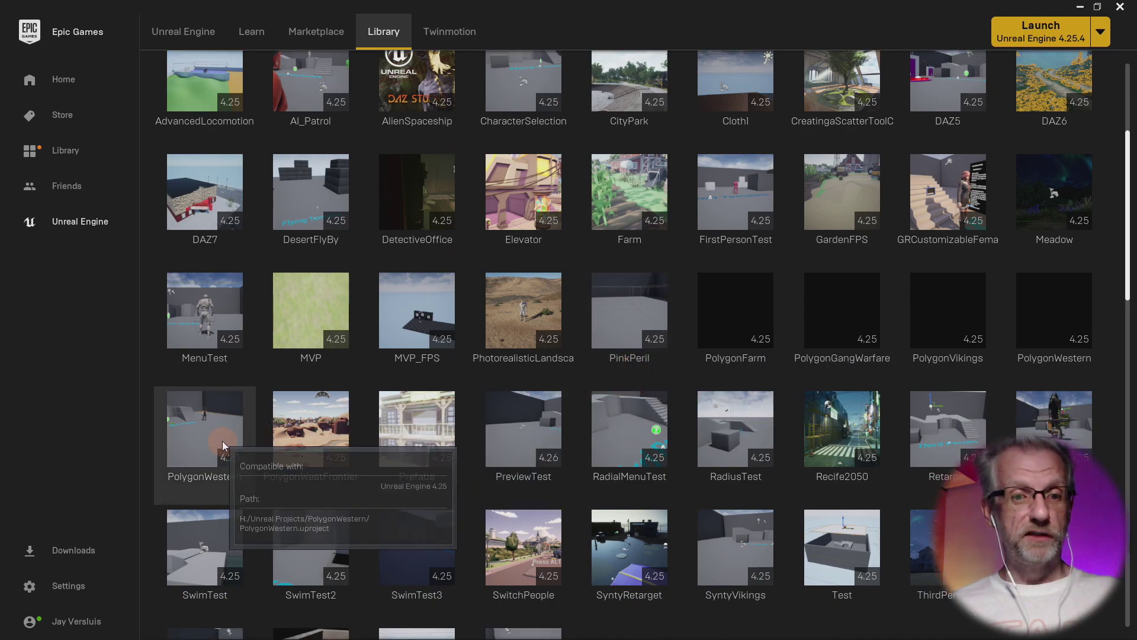
{"action": "double_click", "coordinate": [223, 442]}
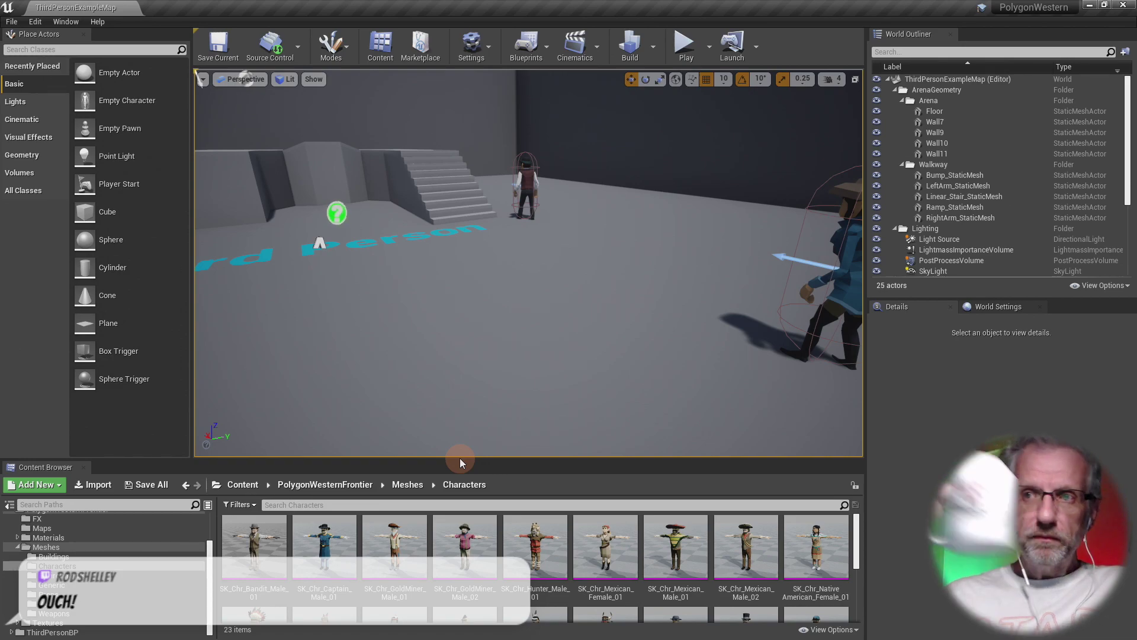
- Switch to the browser, look through the artist's track list on Epidemic Sound, and return to the Unreal Editor
{"action": "key", "text": "alt+Tab"}
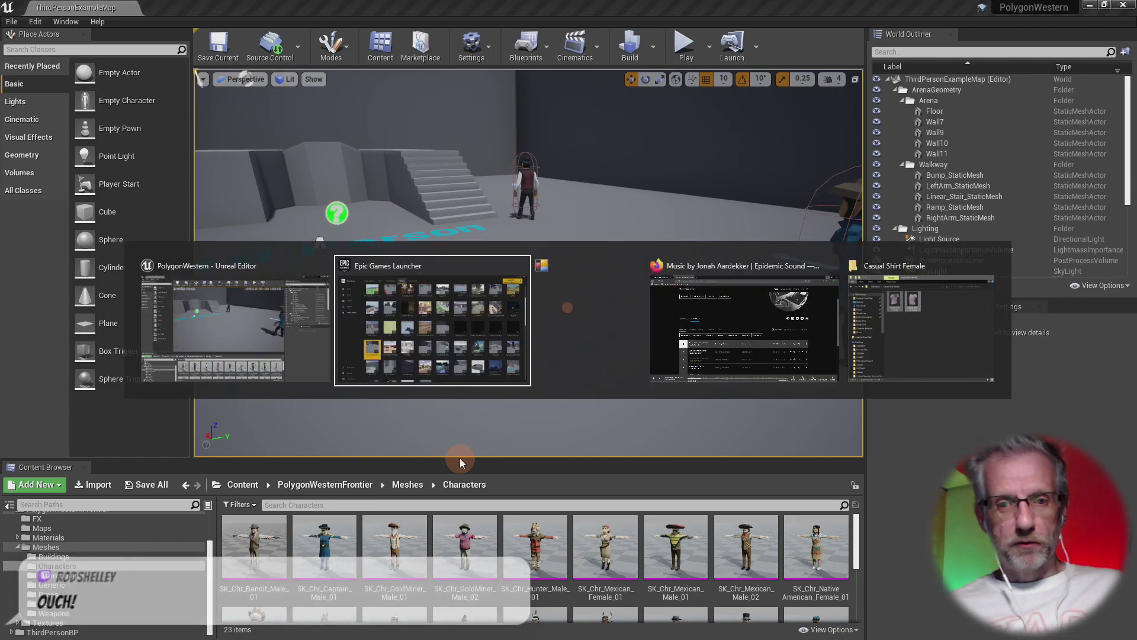
{"action": "key", "text": "alt+Tab"}
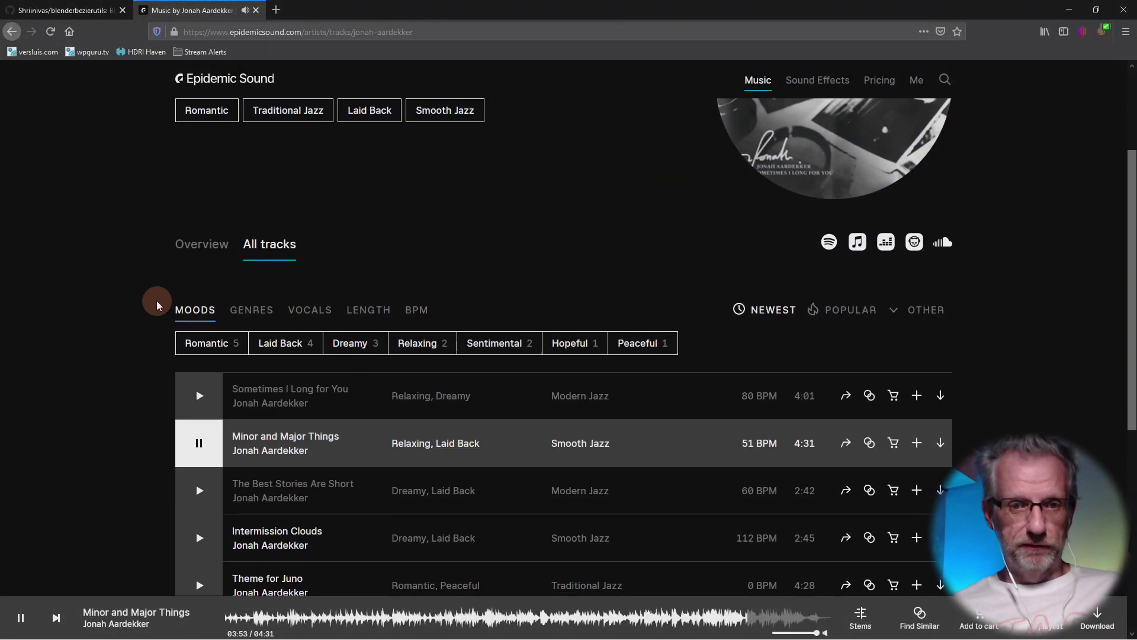
{"action": "scroll", "coordinate": [157, 305], "scroll_direction": "up", "scroll_amount": 3}
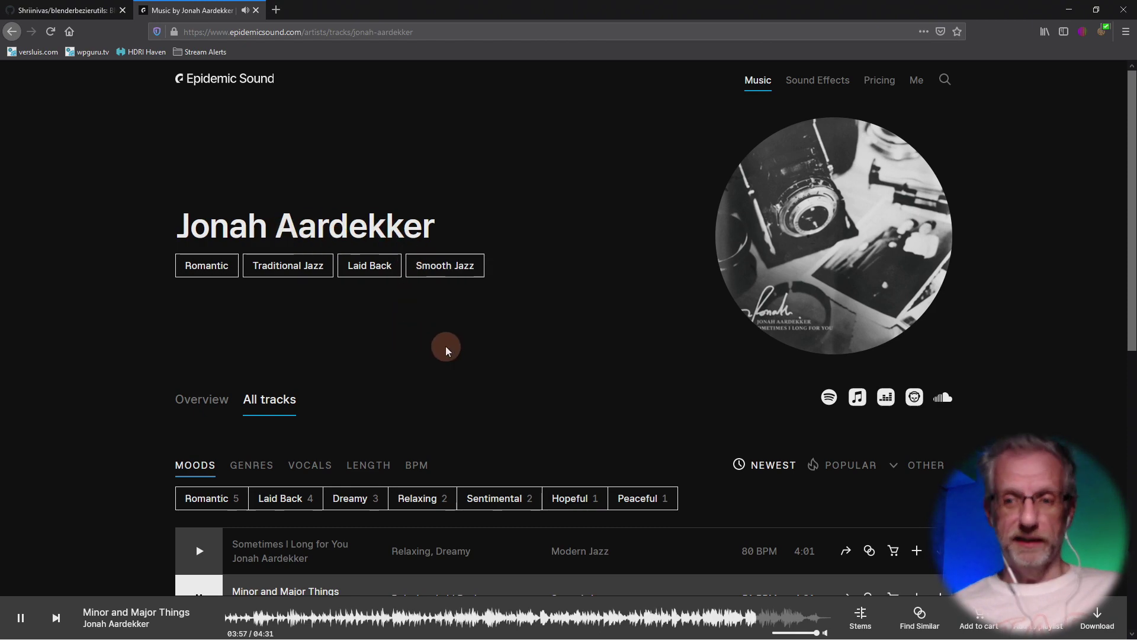
{"action": "key", "text": "alt+Tab"}
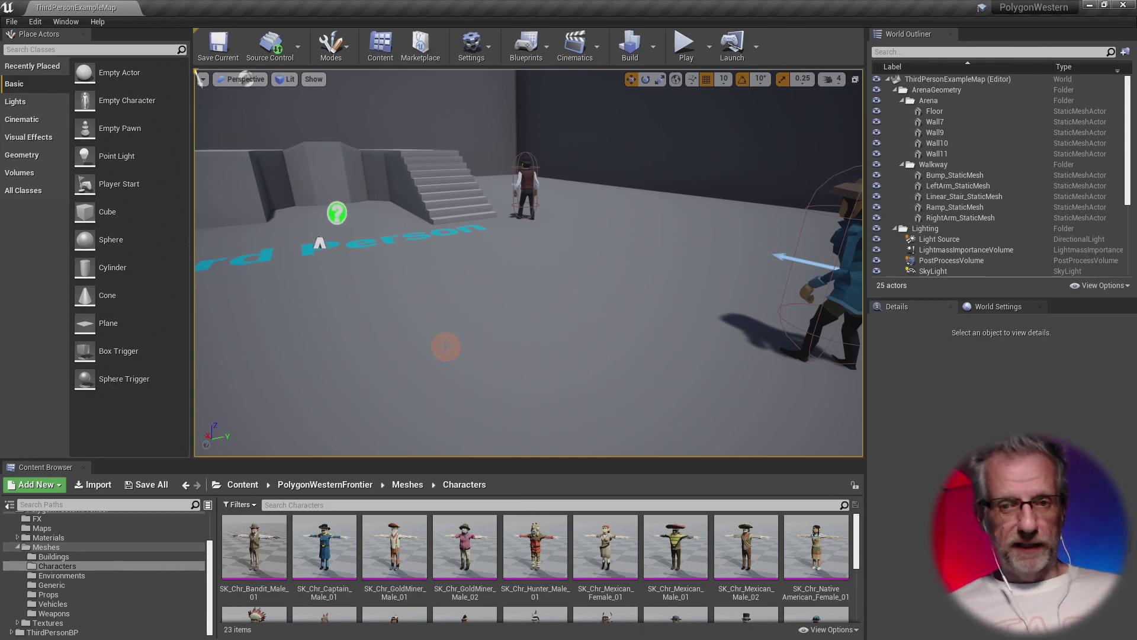
{"action": "key", "text": "alt+Tab"}
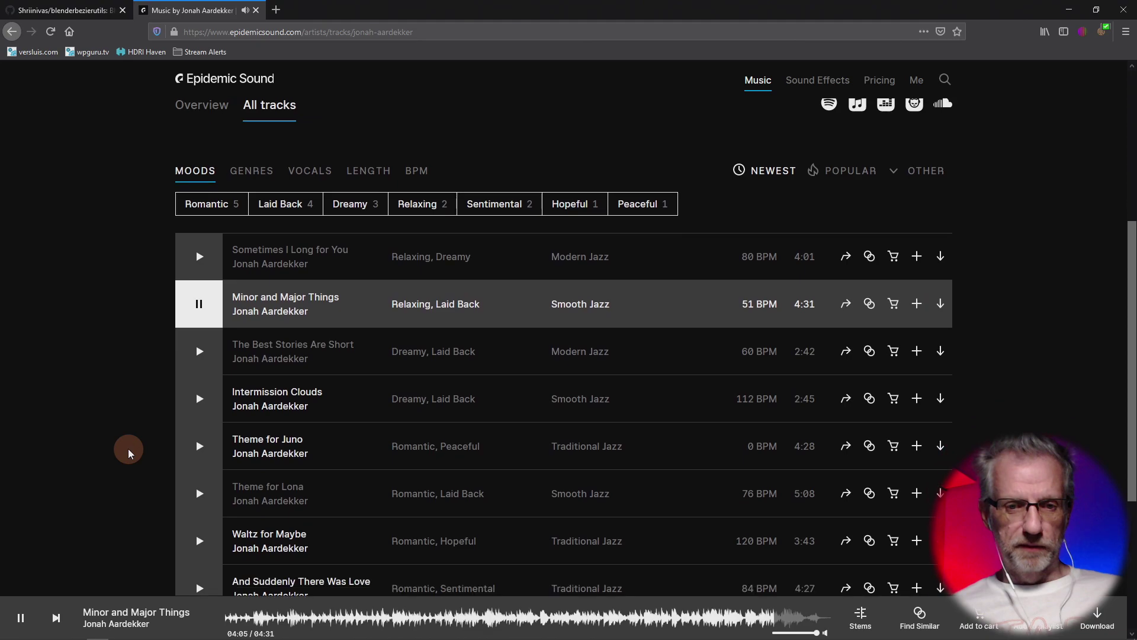
{"action": "scroll", "coordinate": [128, 449], "scroll_direction": "down", "scroll_amount": 4}
{"action": "scroll", "coordinate": [128, 449], "scroll_direction": "up", "scroll_amount": 3}
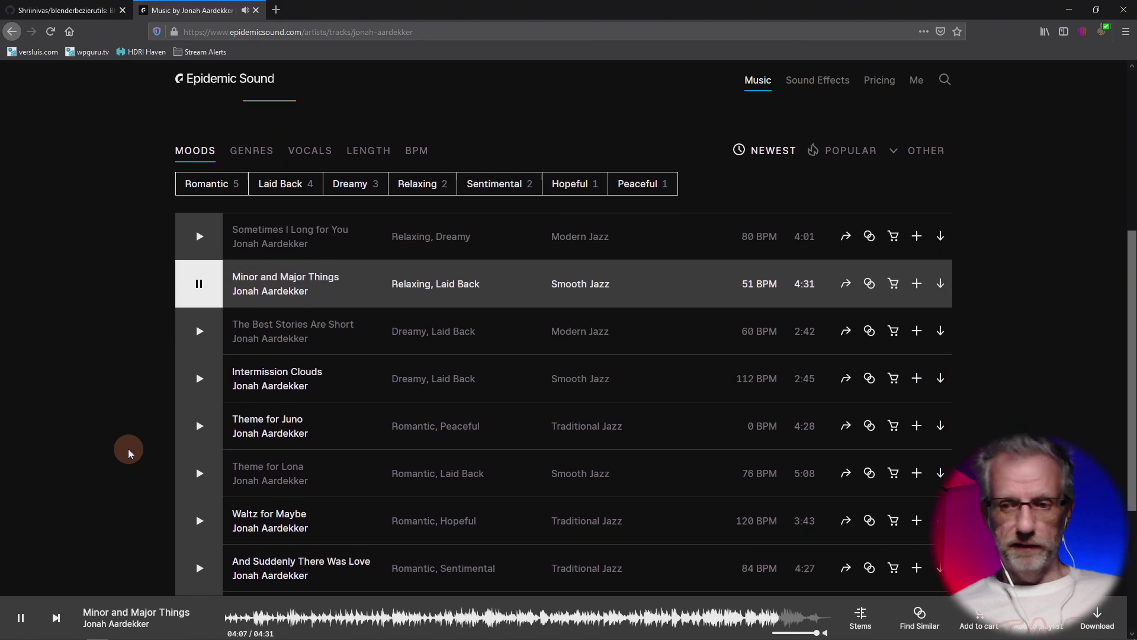
{"action": "scroll", "coordinate": [127, 449], "scroll_direction": "down", "scroll_amount": 1}
{"action": "scroll", "coordinate": [128, 449], "scroll_direction": "up", "scroll_amount": 2}
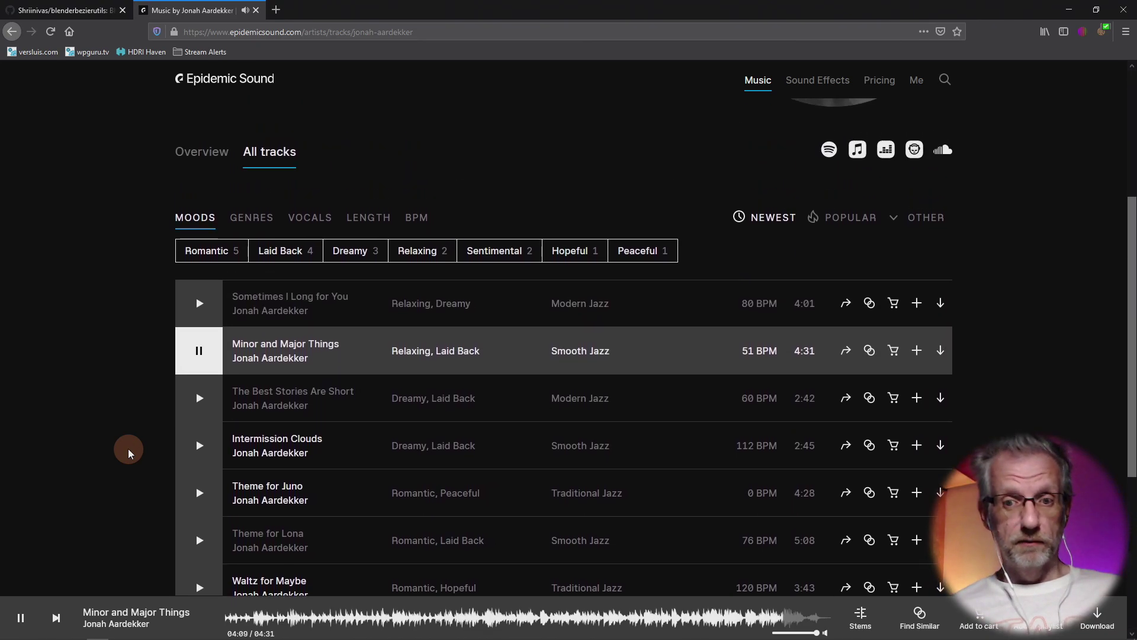
{"action": "scroll", "coordinate": [128, 449], "scroll_direction": "up", "scroll_amount": 4}
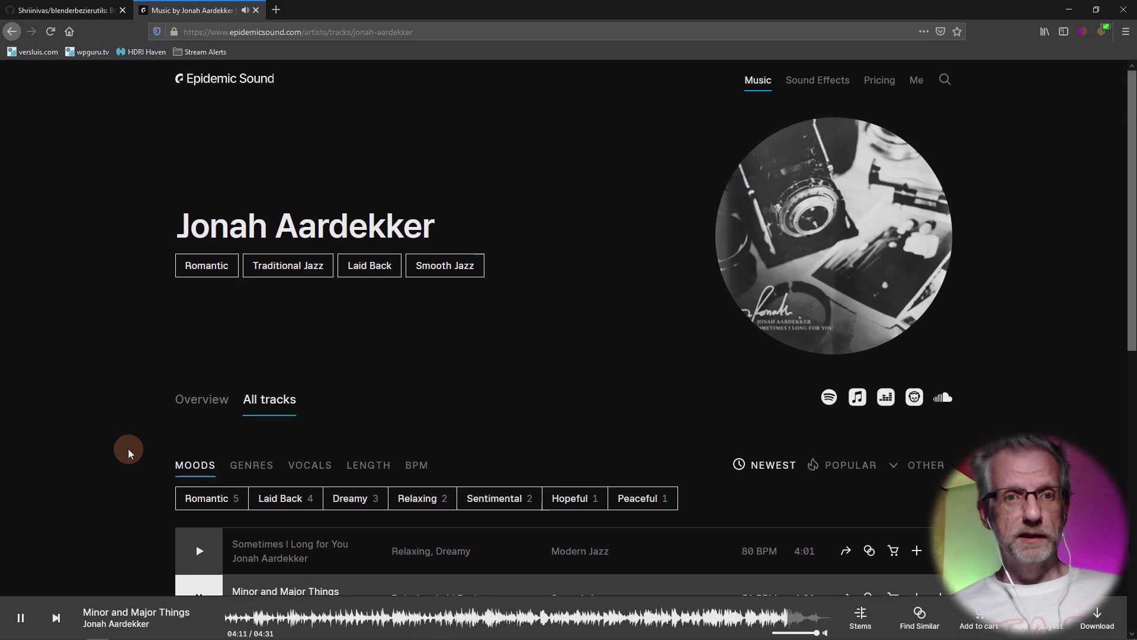
{"action": "key", "text": "alt+Tab"}
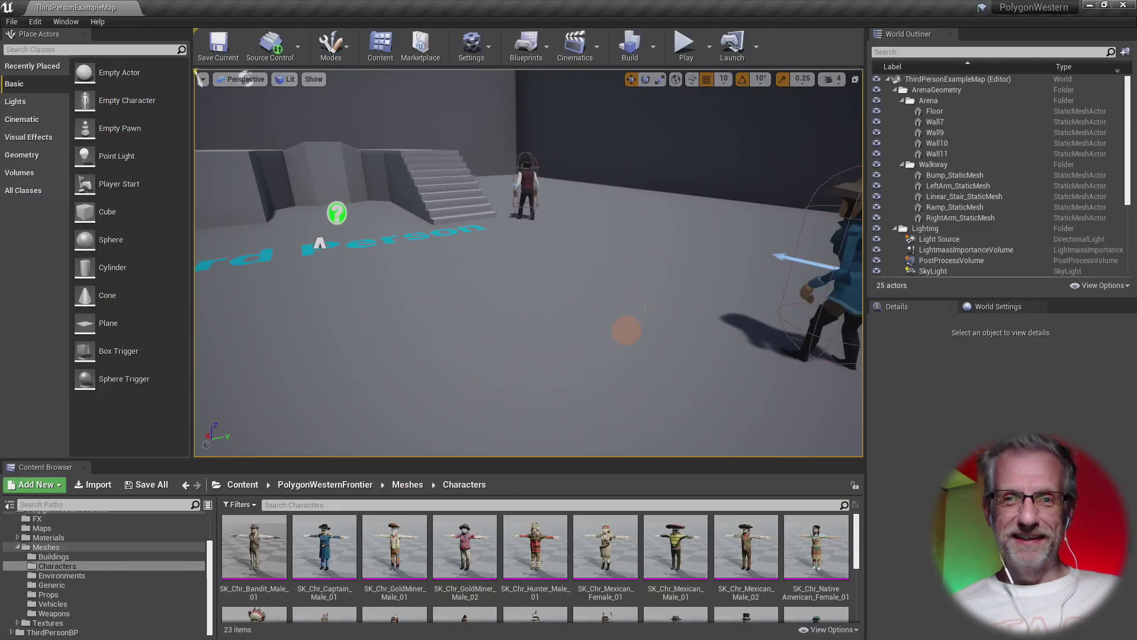
- Play the ThirdPersonExampleMap level in the editor, show it full screen and take control of the character
{"action": "left_click", "coordinate": [682, 57]}
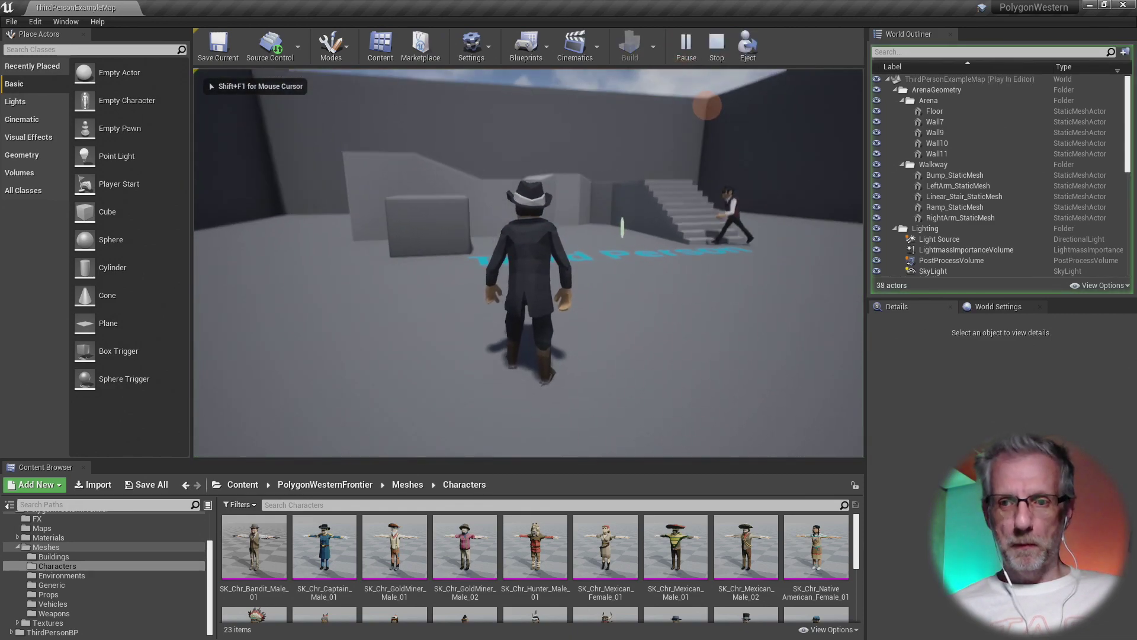
{"action": "key", "text": "shift+F1"}
{"action": "key", "text": "F11"}
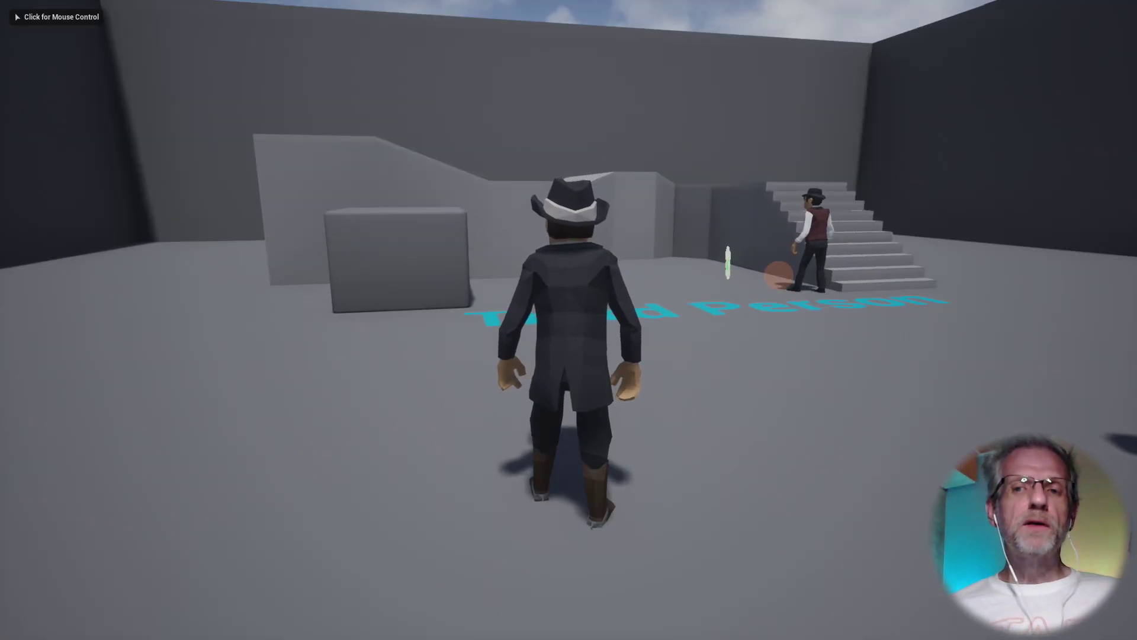
{"action": "left_click", "coordinate": [569, 320]}
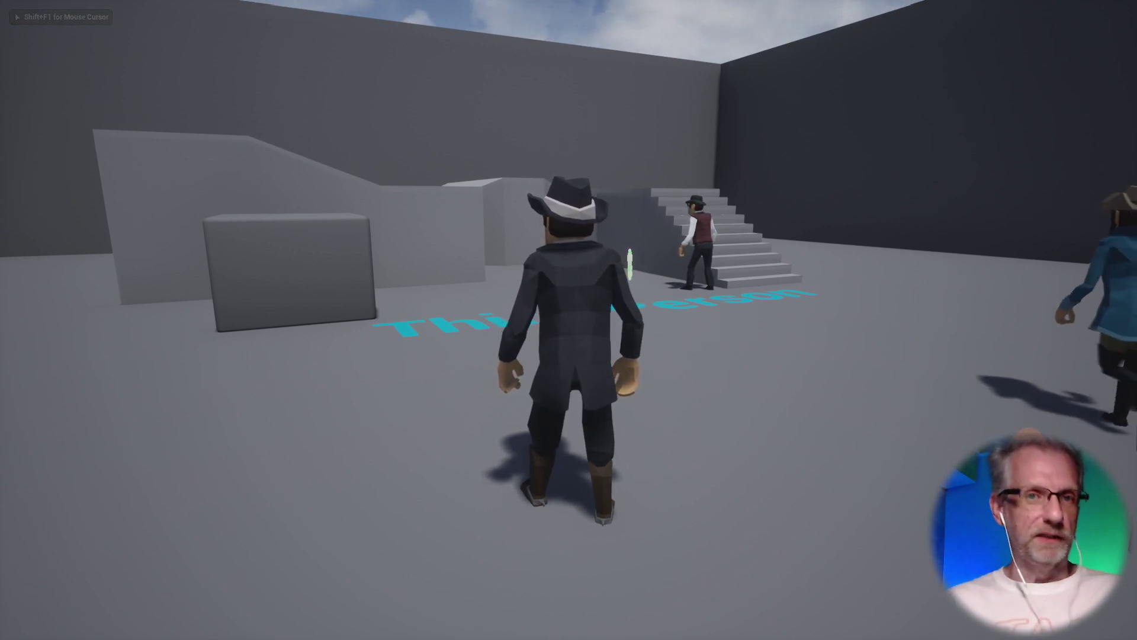
- Walk the player character across the arena to the woman in the blue coat
{"action": "key", "text": "w"}
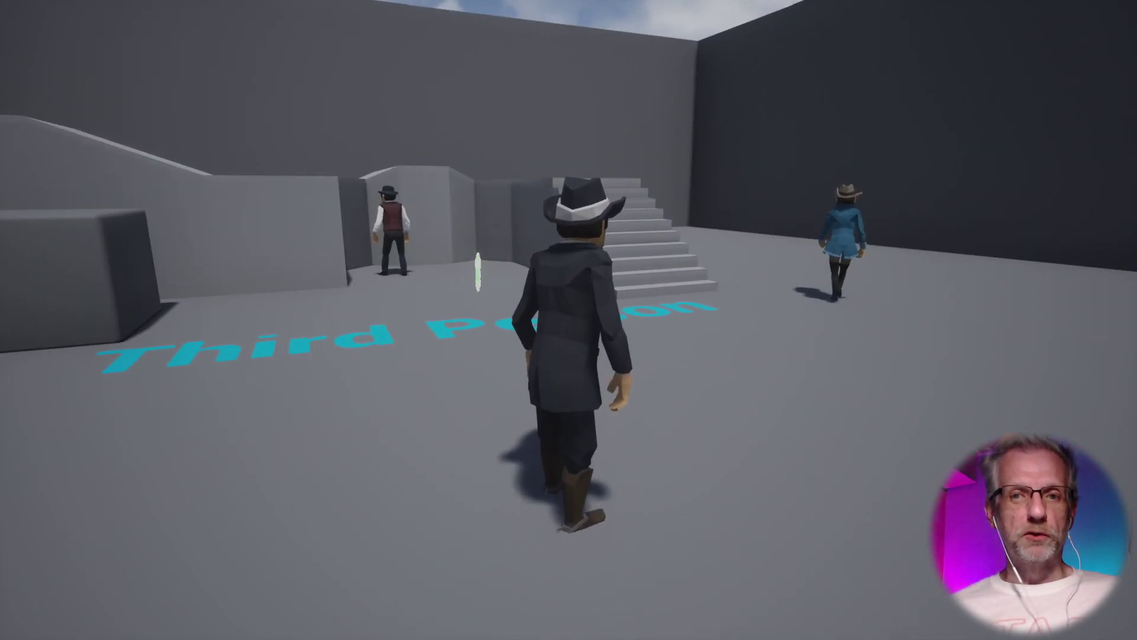
{"action": "key", "text": "w"}
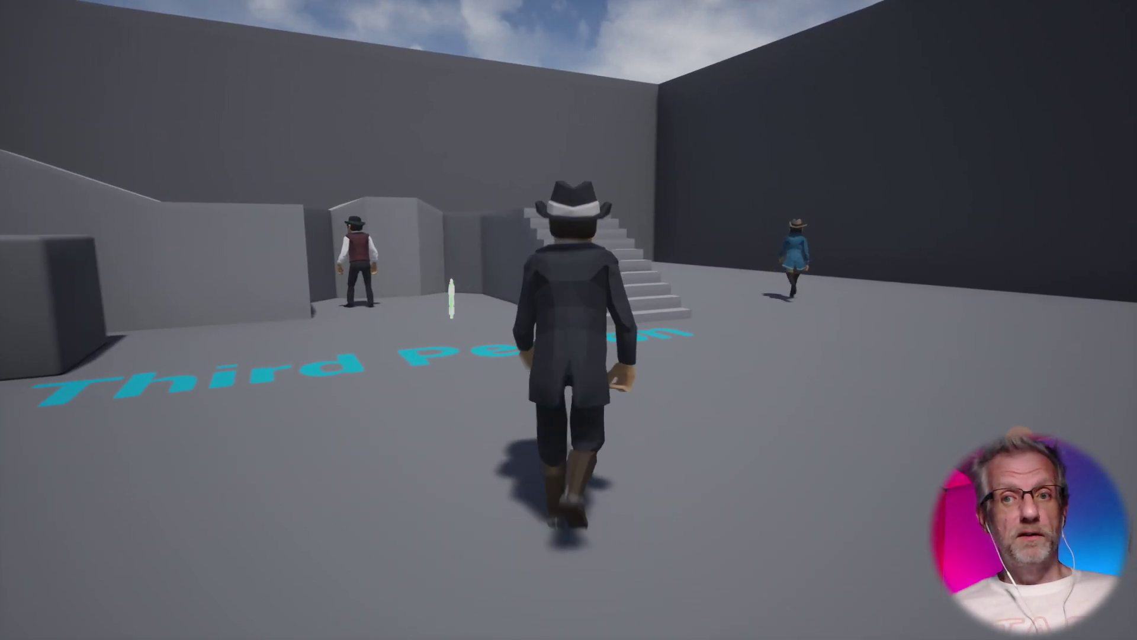
{"action": "key", "text": "w"}
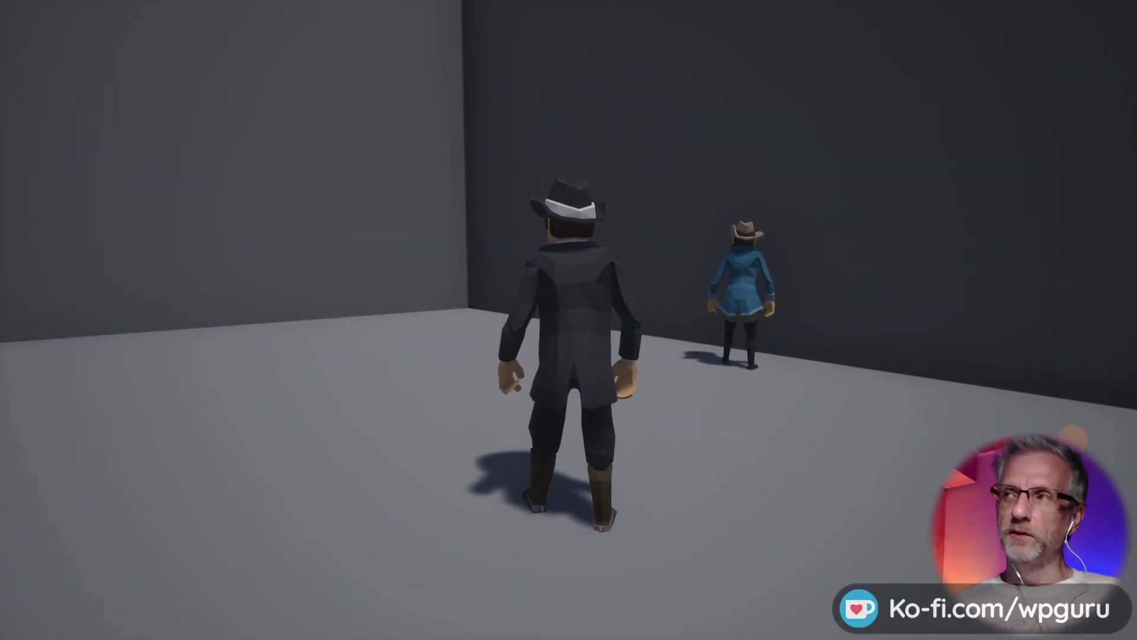
{"action": "key", "text": "w"}
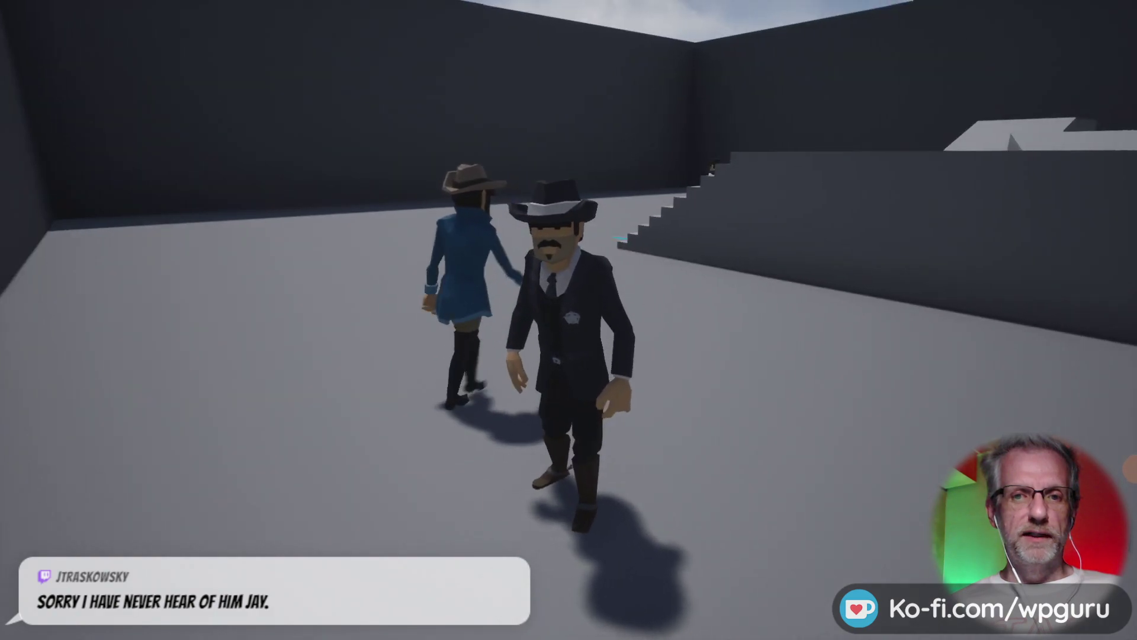
- Run the player character back to the man in the red vest between the stairs and the Third Person floor text
{"action": "key", "text": "w"}
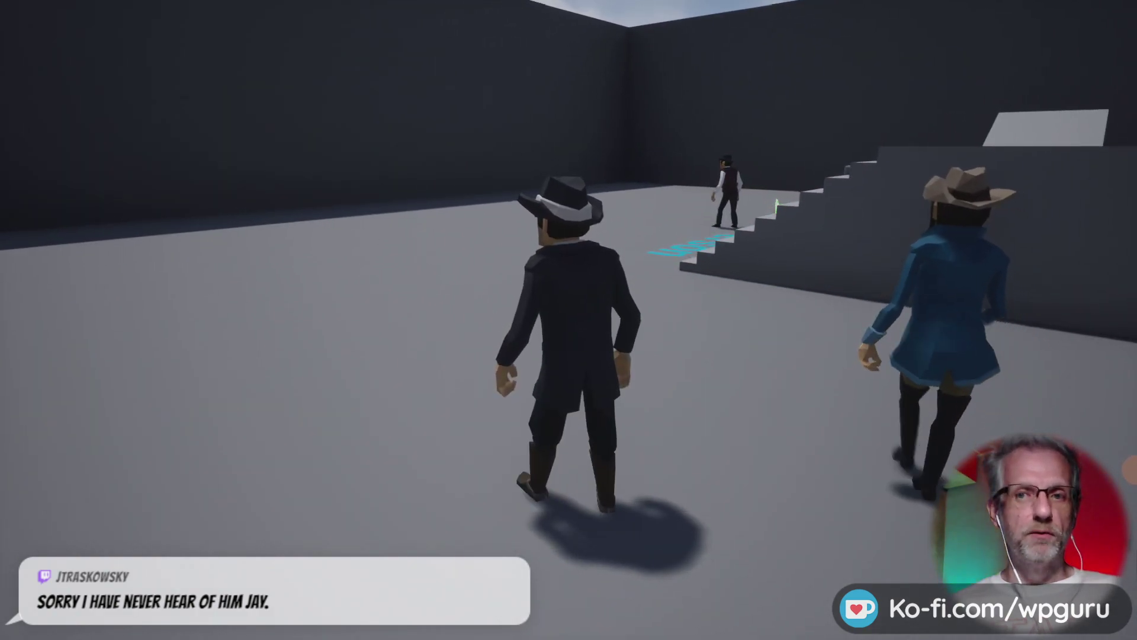
{"action": "key", "text": "w"}
{"action": "key", "text": "w"}
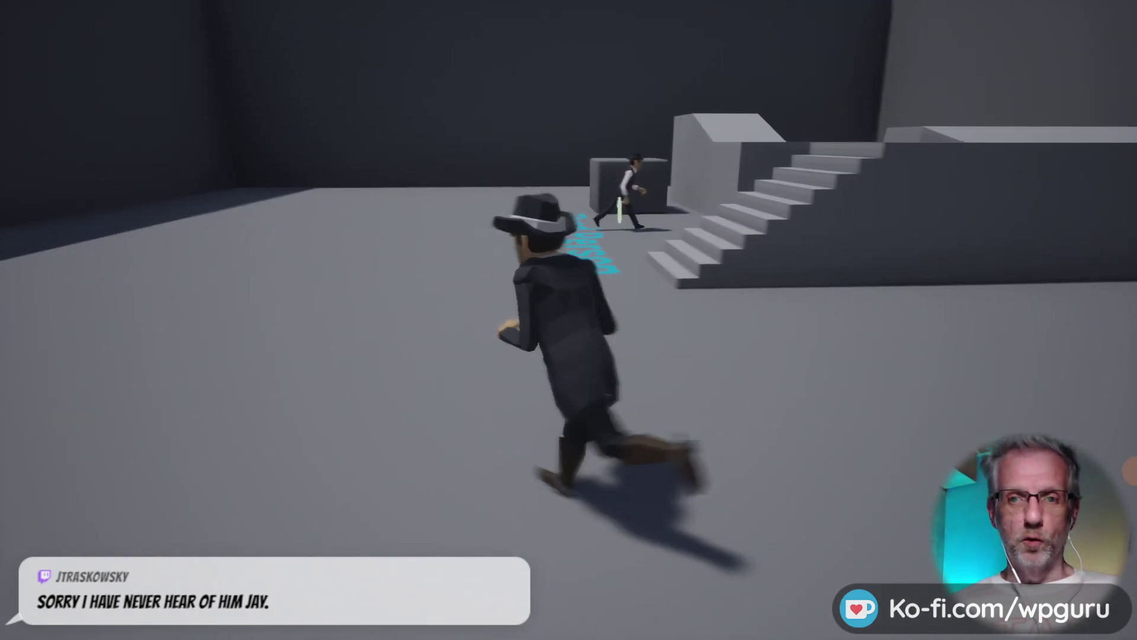
{"action": "key", "text": "w"}
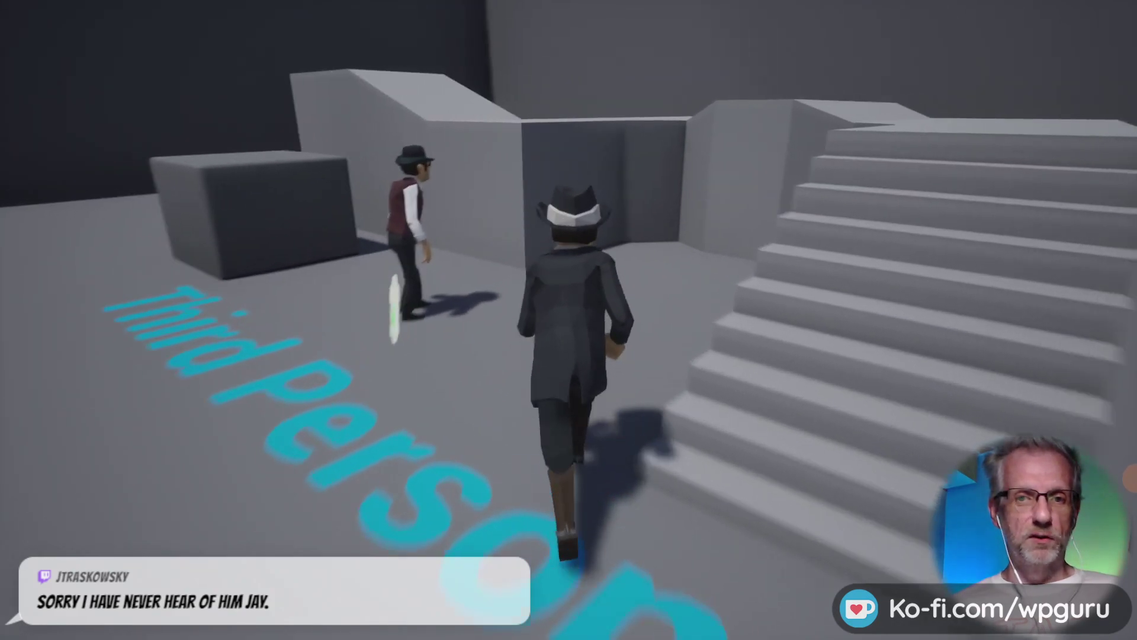
{"action": "key", "text": "d"}
{"action": "key", "text": "w"}
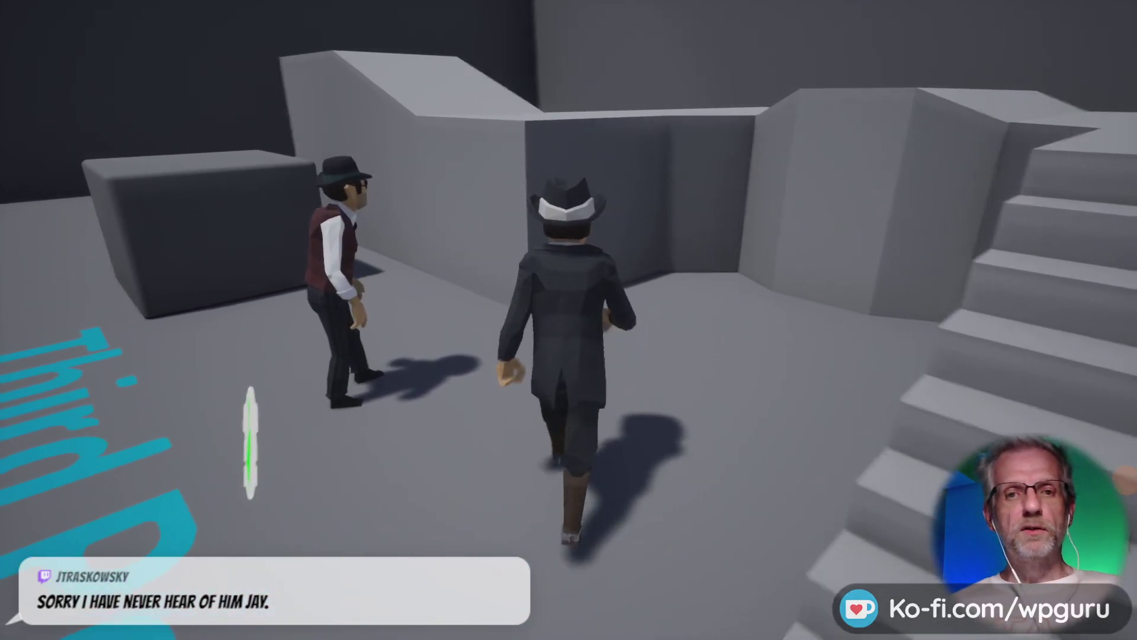
- Turn the player character around to face the camera and bring him onto the Third Person floor text
{"action": "key", "text": "d"}
{"action": "key", "text": "s"}
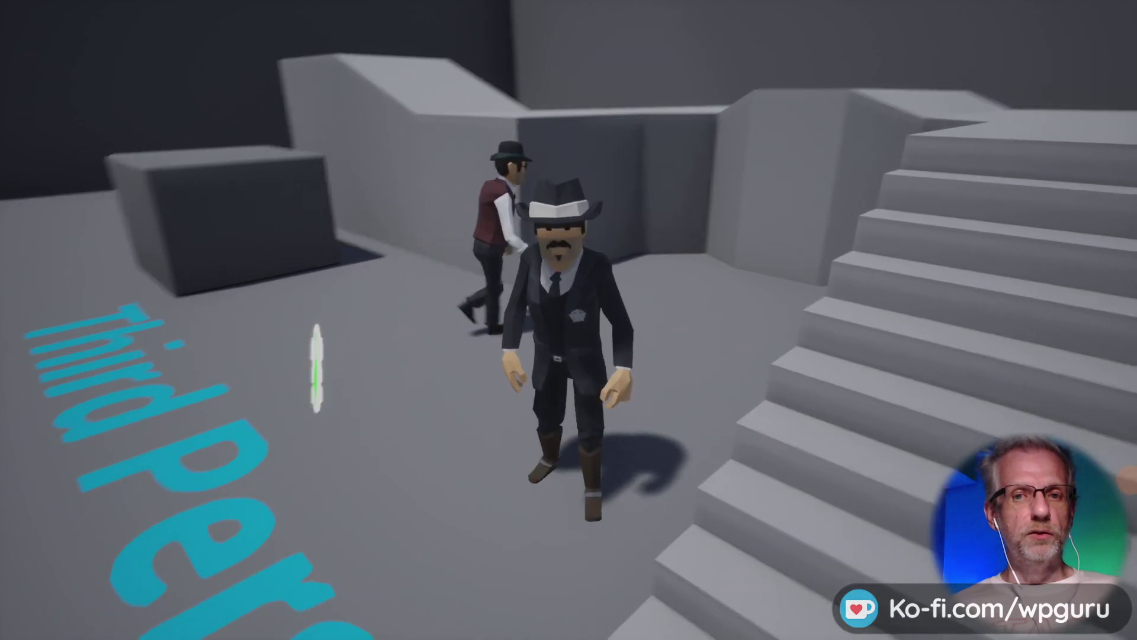
{"action": "key", "text": "s"}
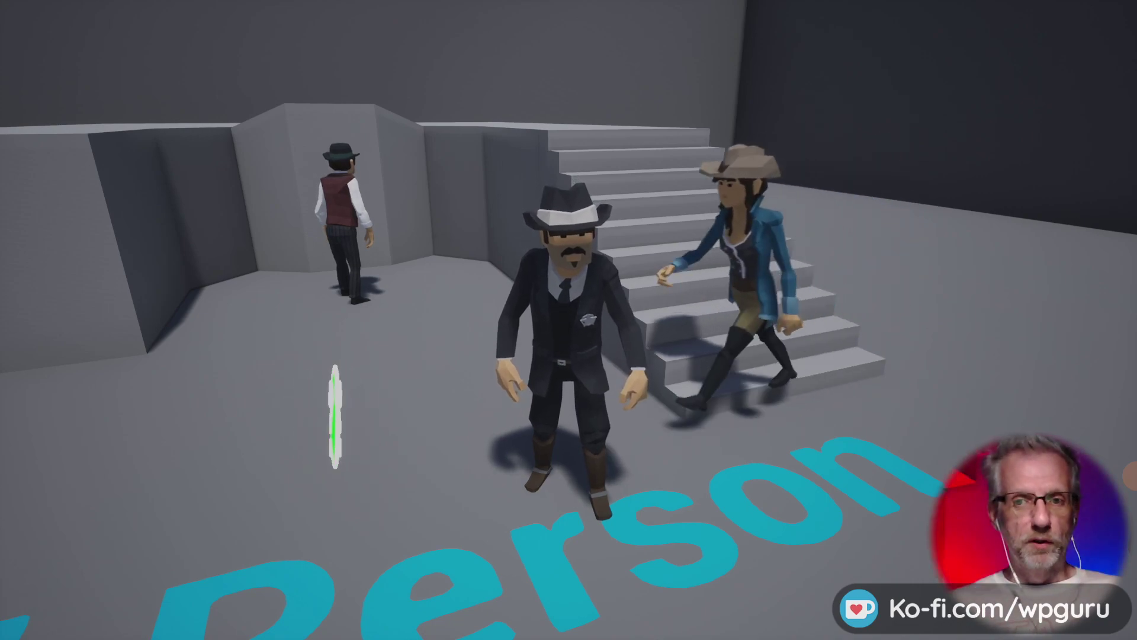
{"action": "key", "text": "s"}
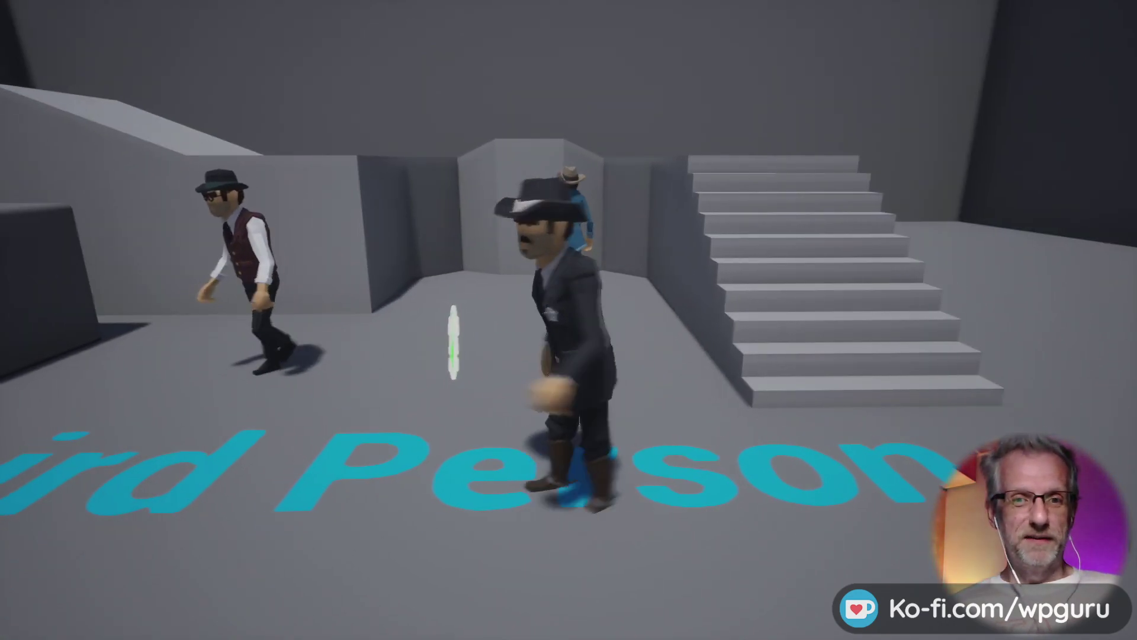
- Run the player character along the Third Person text and past the grey cube onto the open arena floor
{"action": "key", "text": "a"}
{"action": "key", "text": "a"}
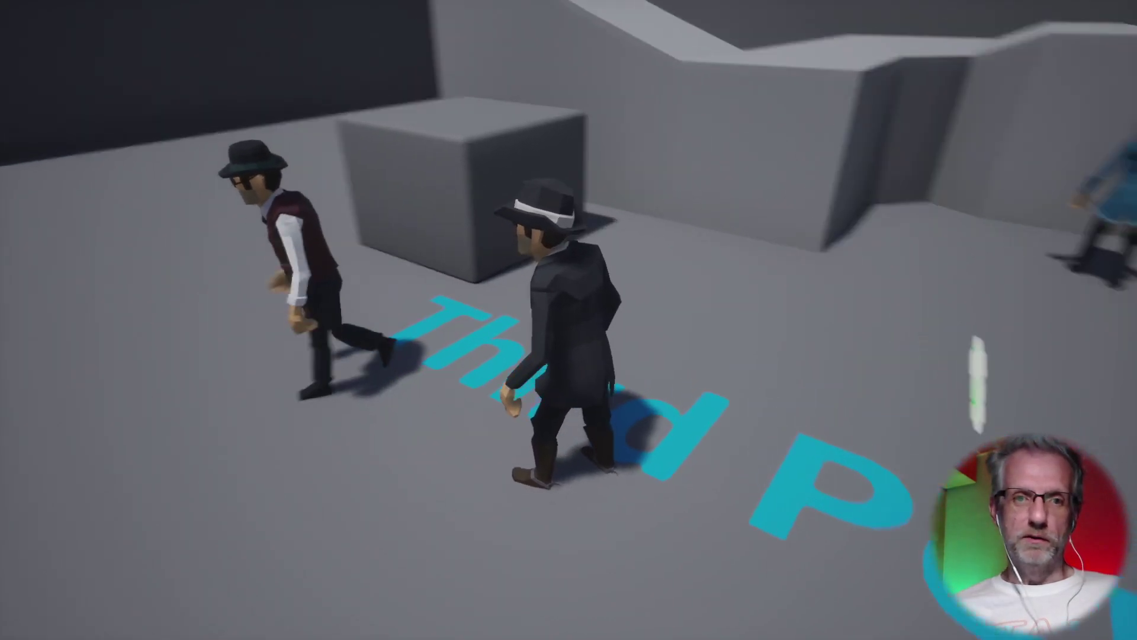
{"action": "key", "text": "w"}
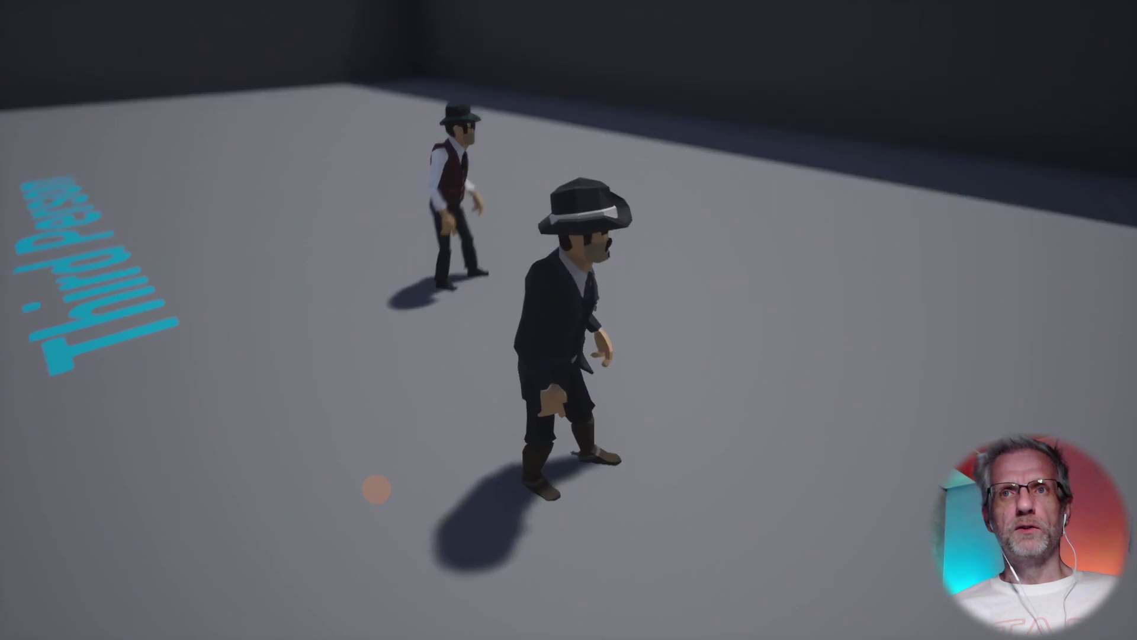
{"action": "key", "text": "w"}
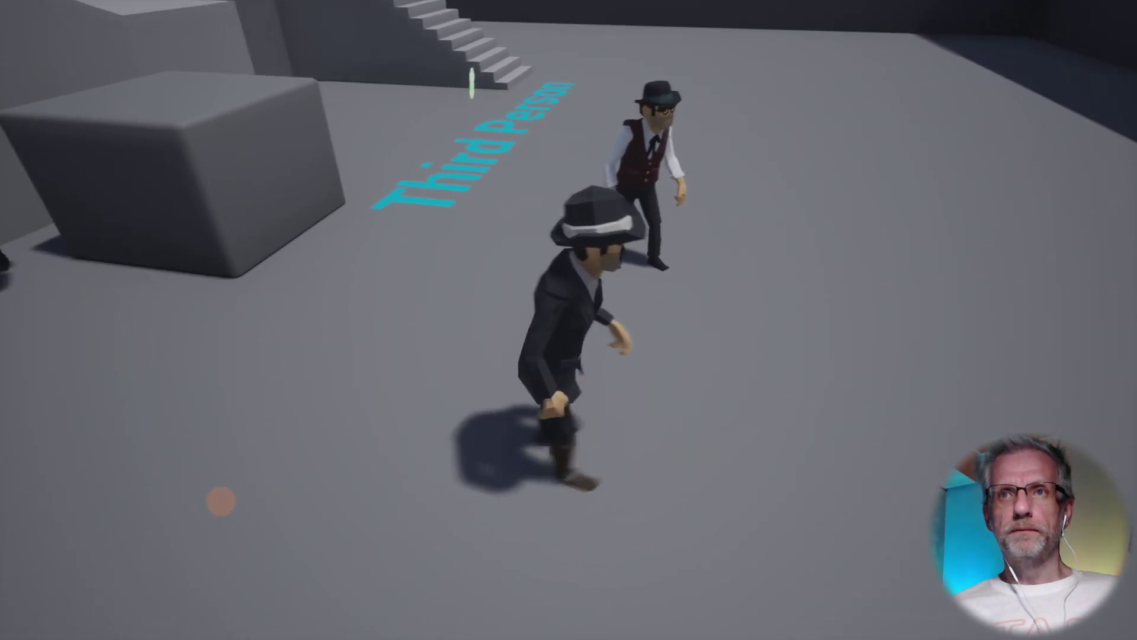
{"action": "key", "text": "w"}
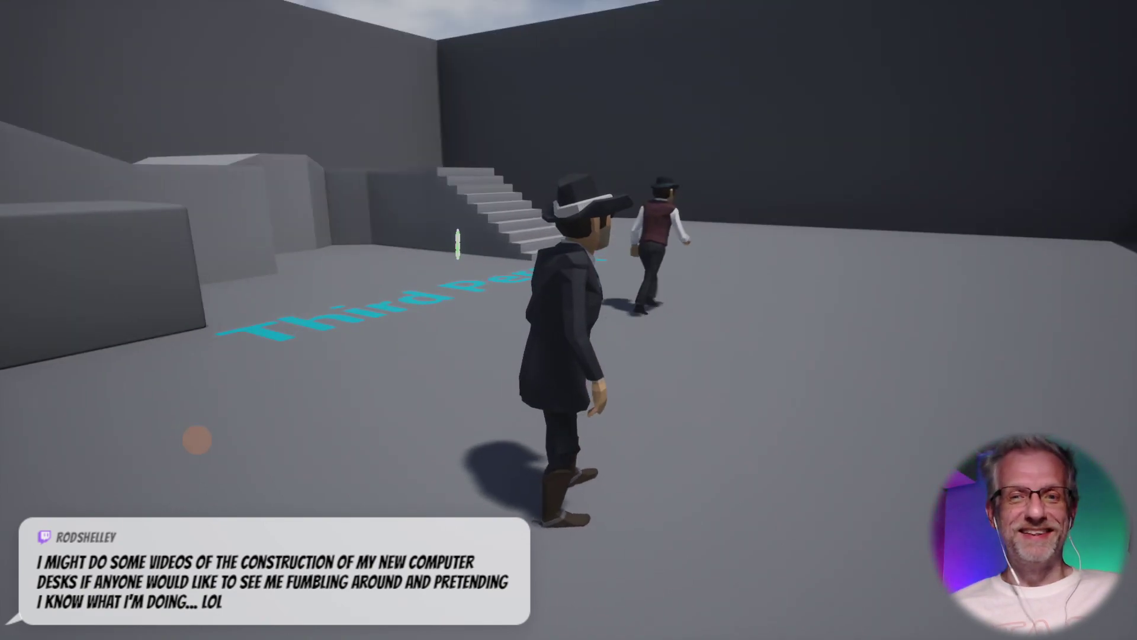
{"action": "key", "text": "w"}
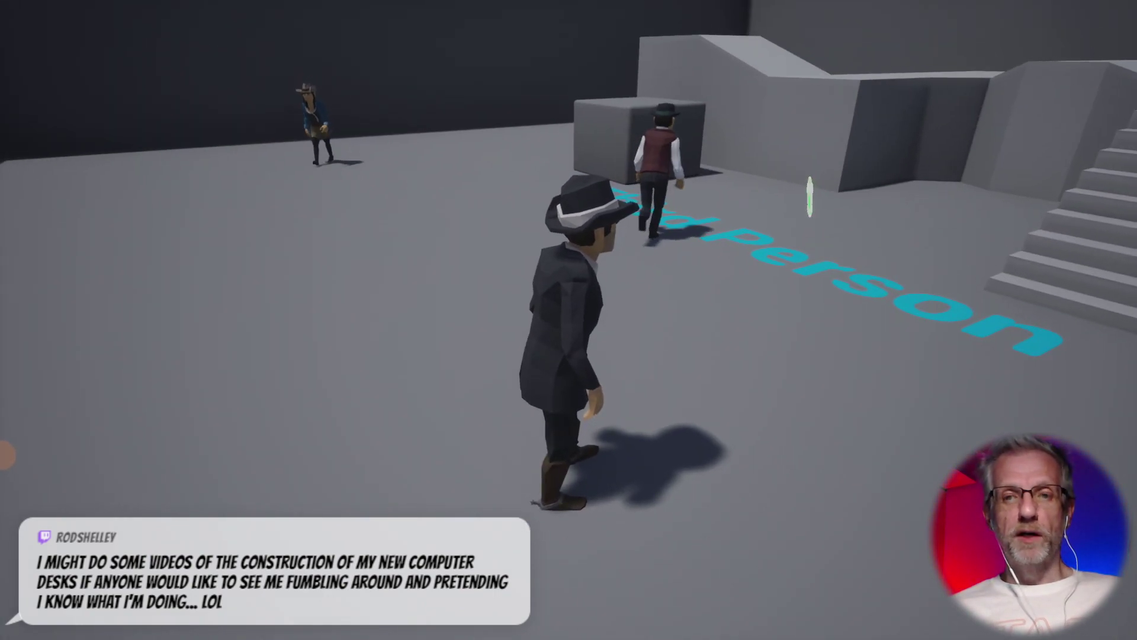
- Bring up the in-game character and level selection and load the Desert level
{"action": "key", "text": "Tab"}
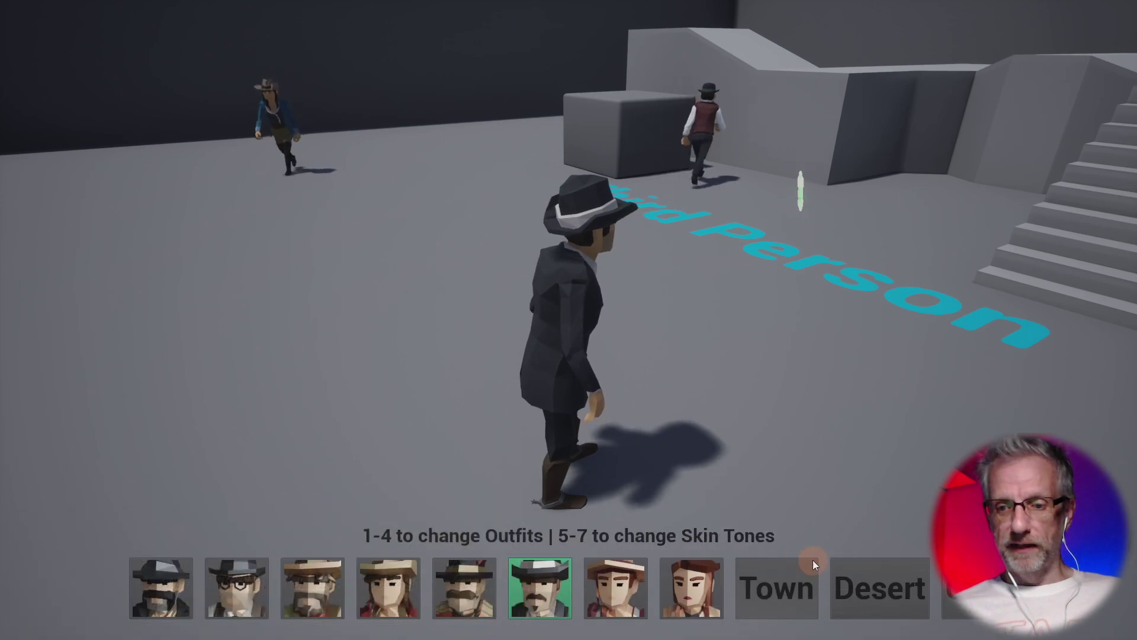
{"action": "left_click", "coordinate": [878, 588]}
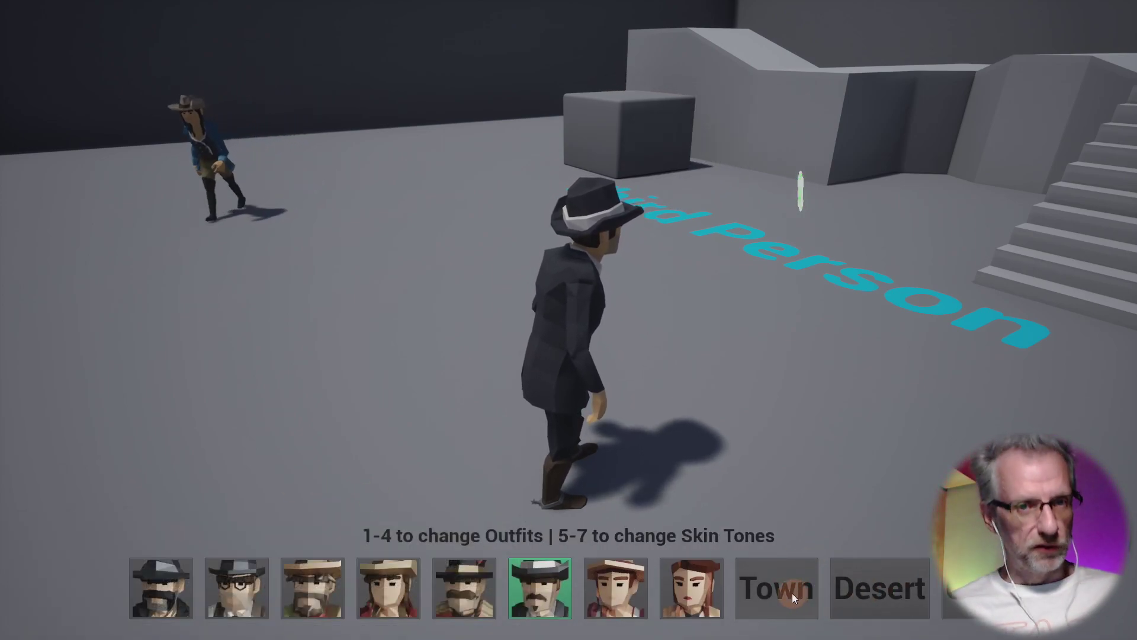
{"action": "left_click", "coordinate": [874, 593]}
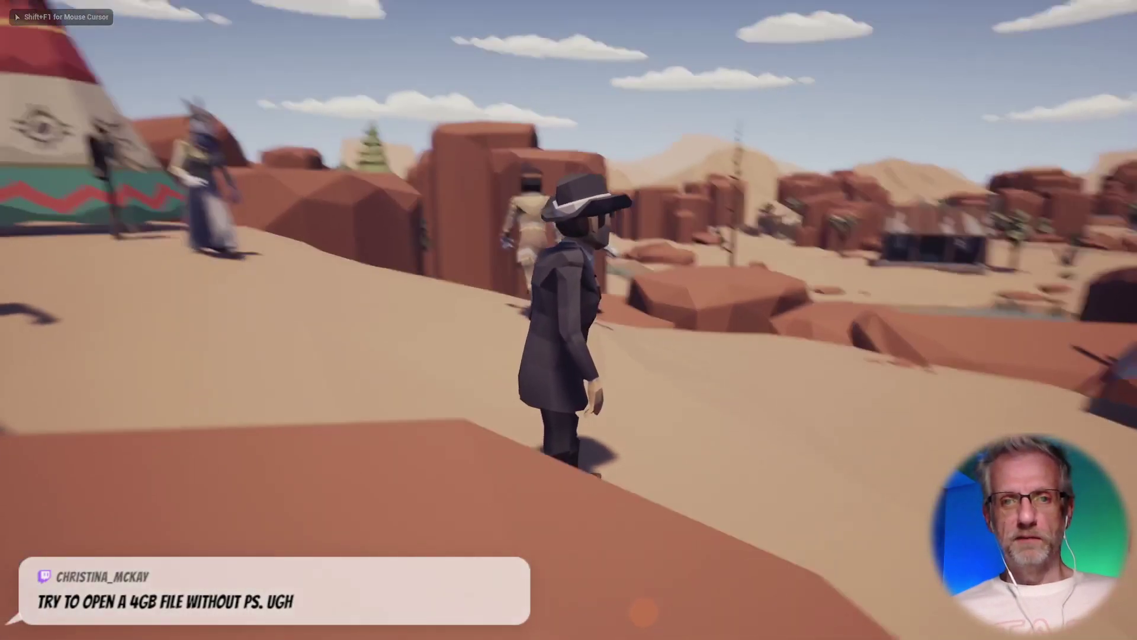
- Walk the player character through the tipi camp and between the red-topped tipi and the large rocks
{"action": "key", "text": "w"}
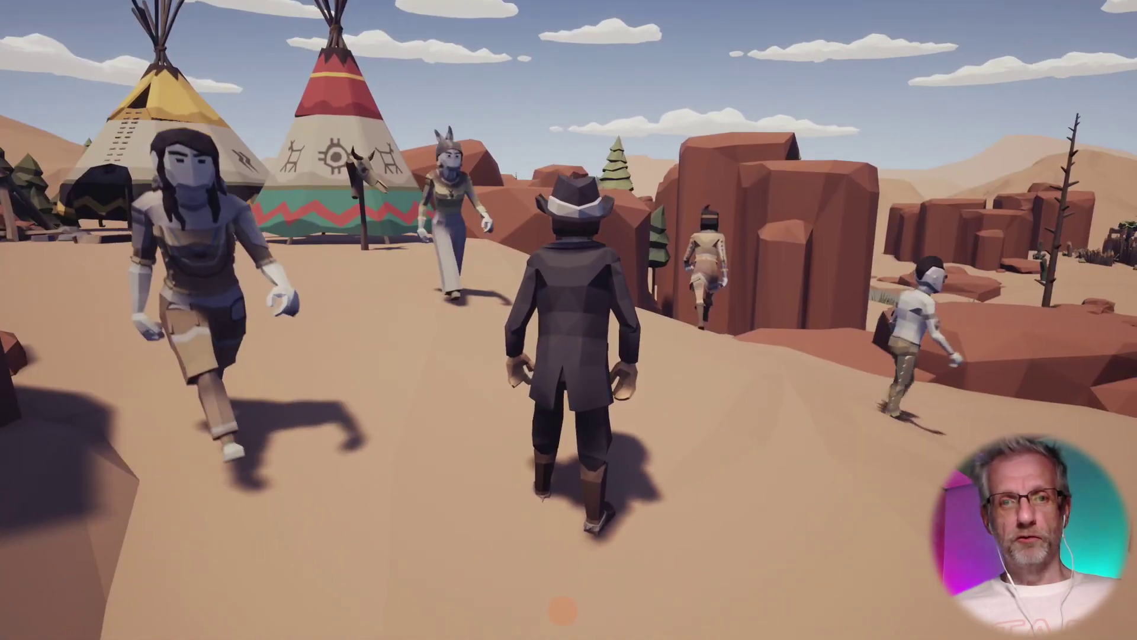
{"action": "key", "text": "w"}
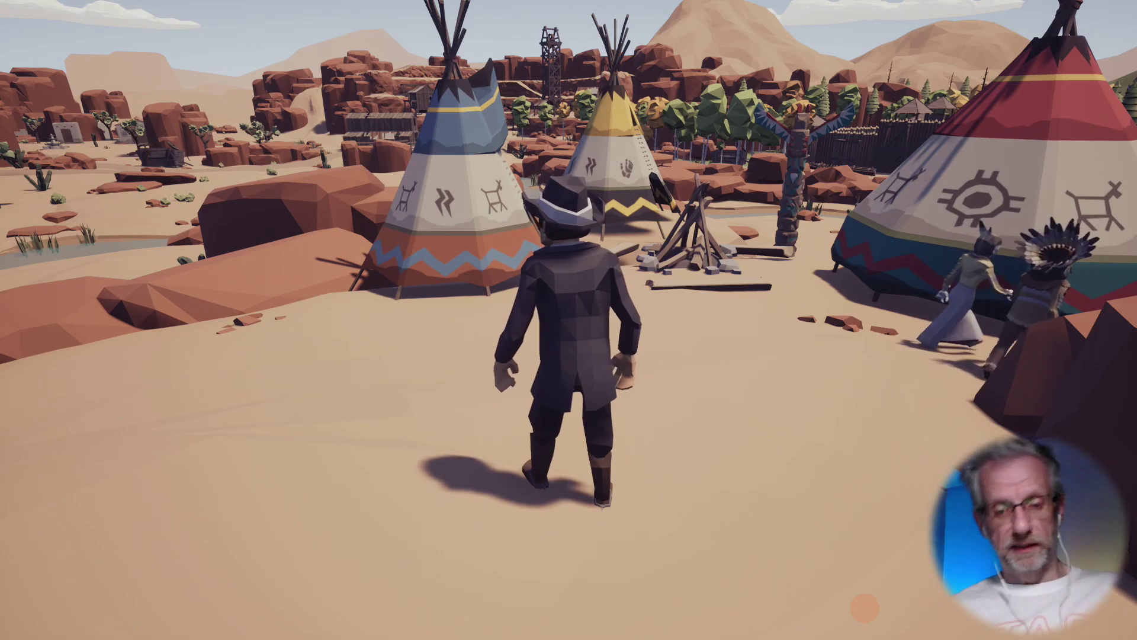
{"action": "key", "text": "w"}
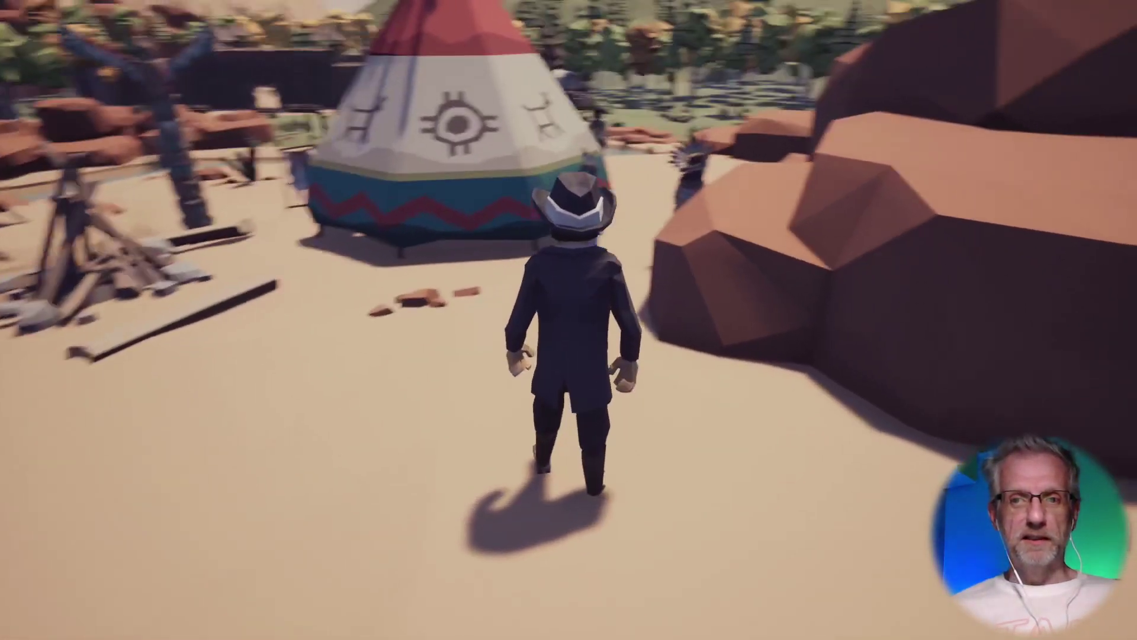
{"action": "key", "text": "w"}
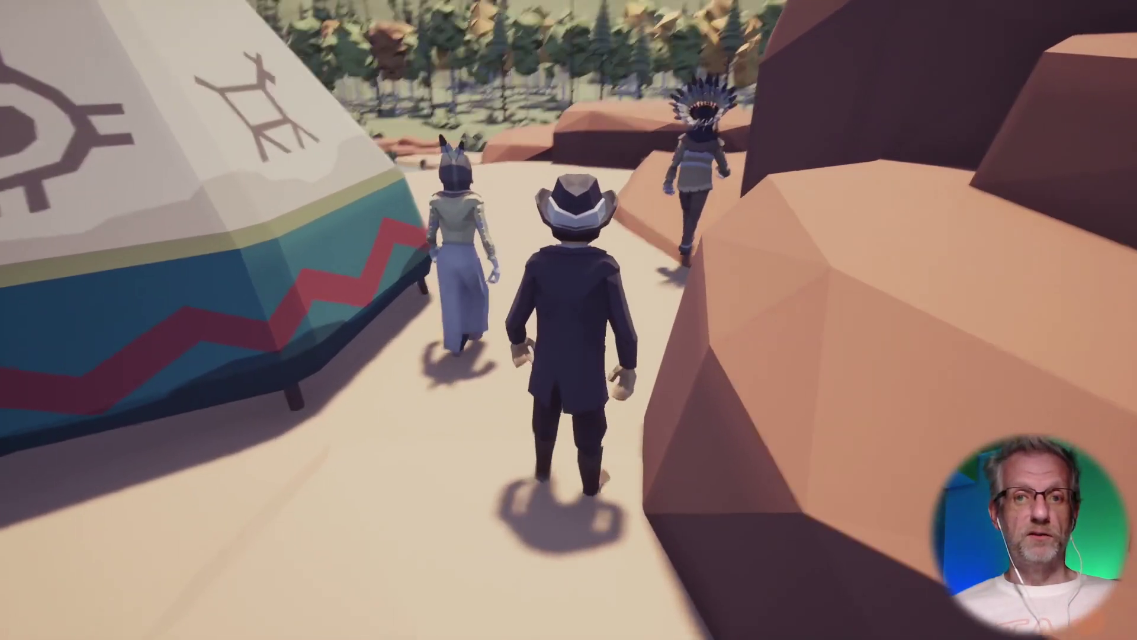
{"action": "key", "text": "w"}
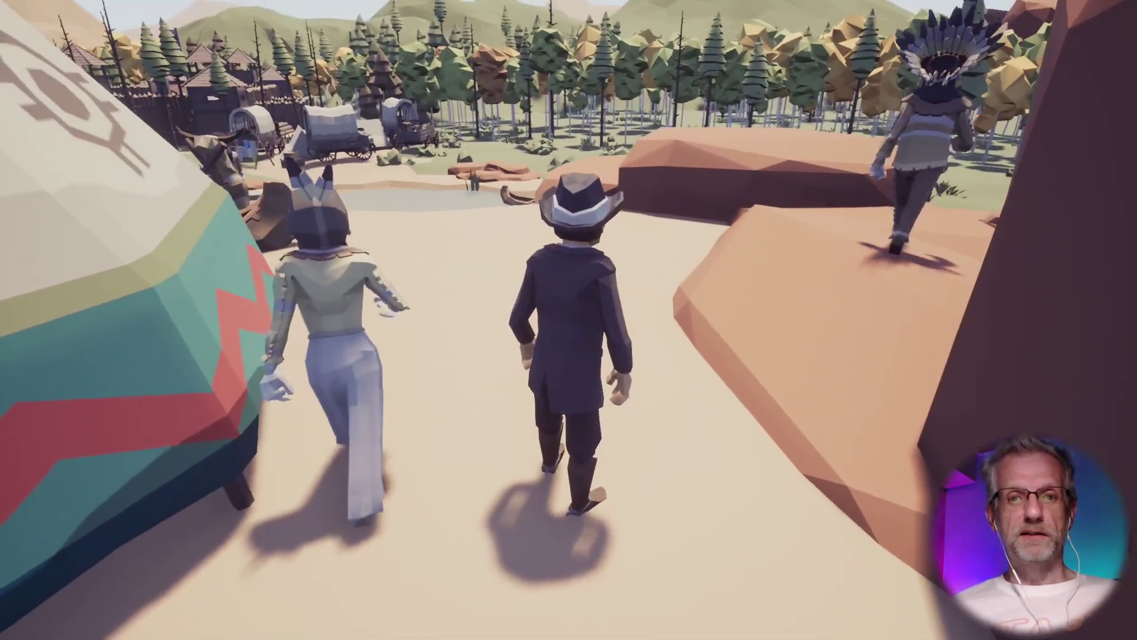
- Explore the sandy ground between the canoe and the river, and continue across the desert to the wooden mine supports
{"action": "key", "text": "d"}
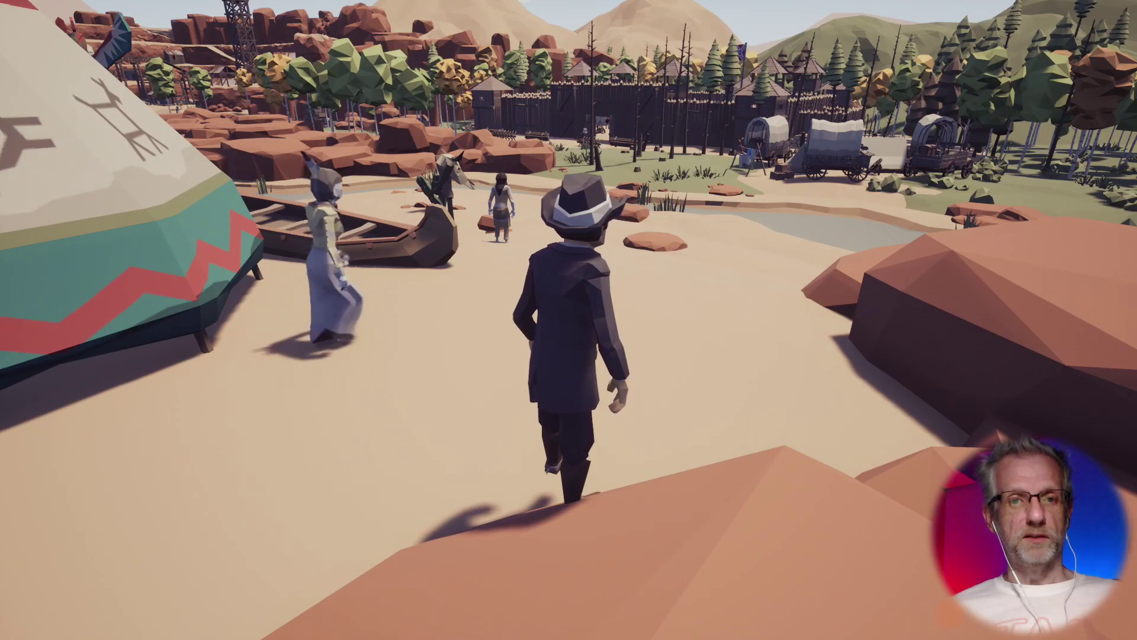
{"action": "key", "text": "w"}
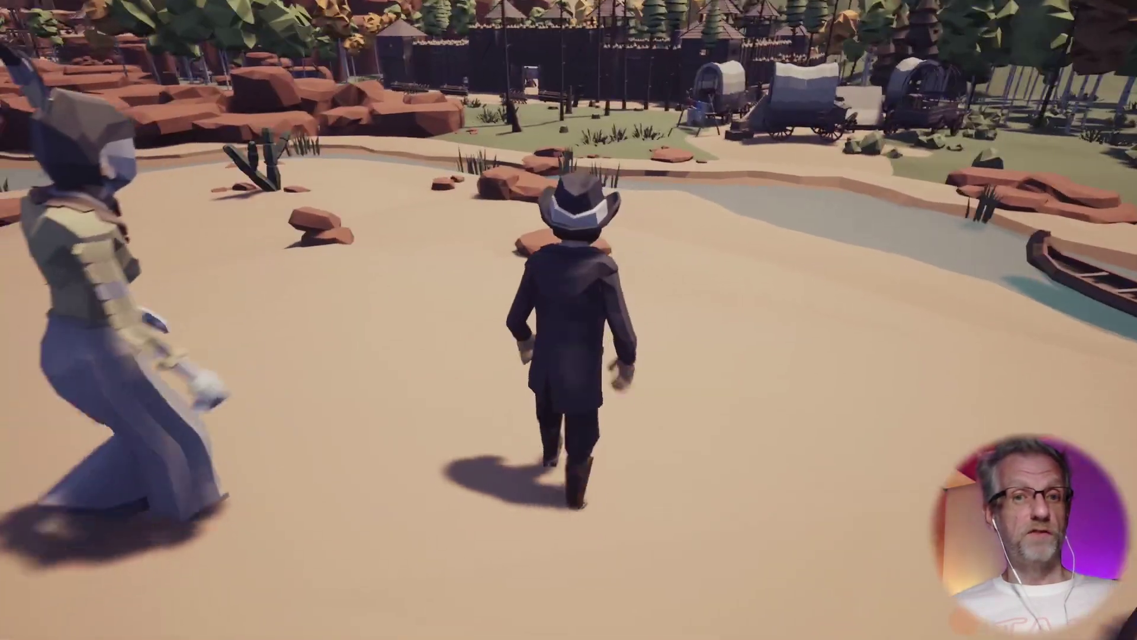
{"action": "key", "text": "d"}
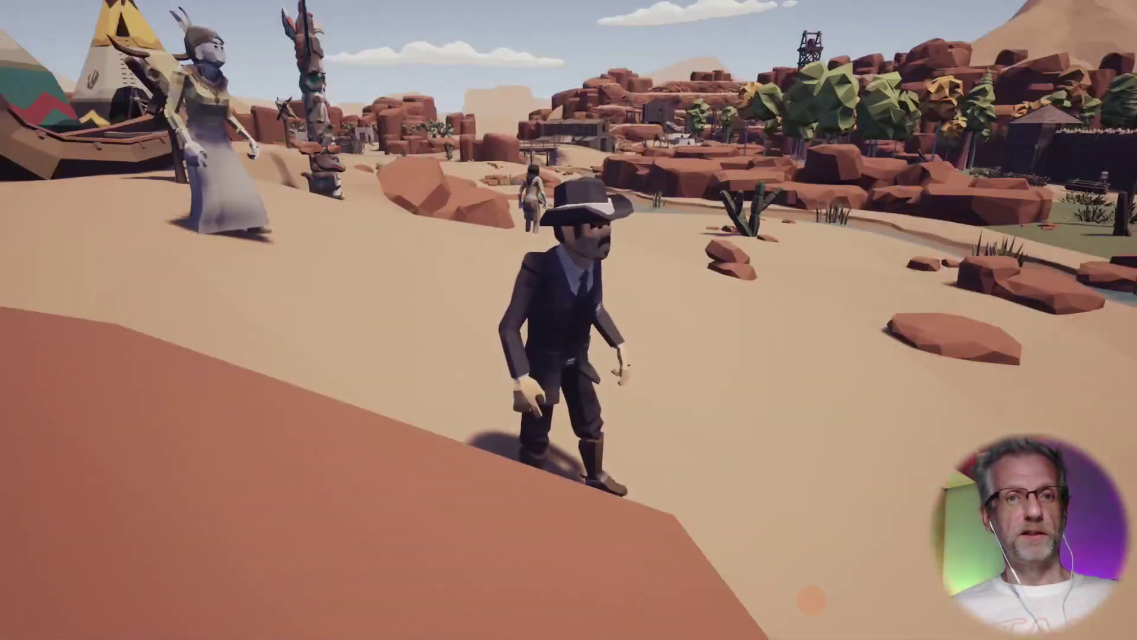
{"action": "key", "text": "w"}
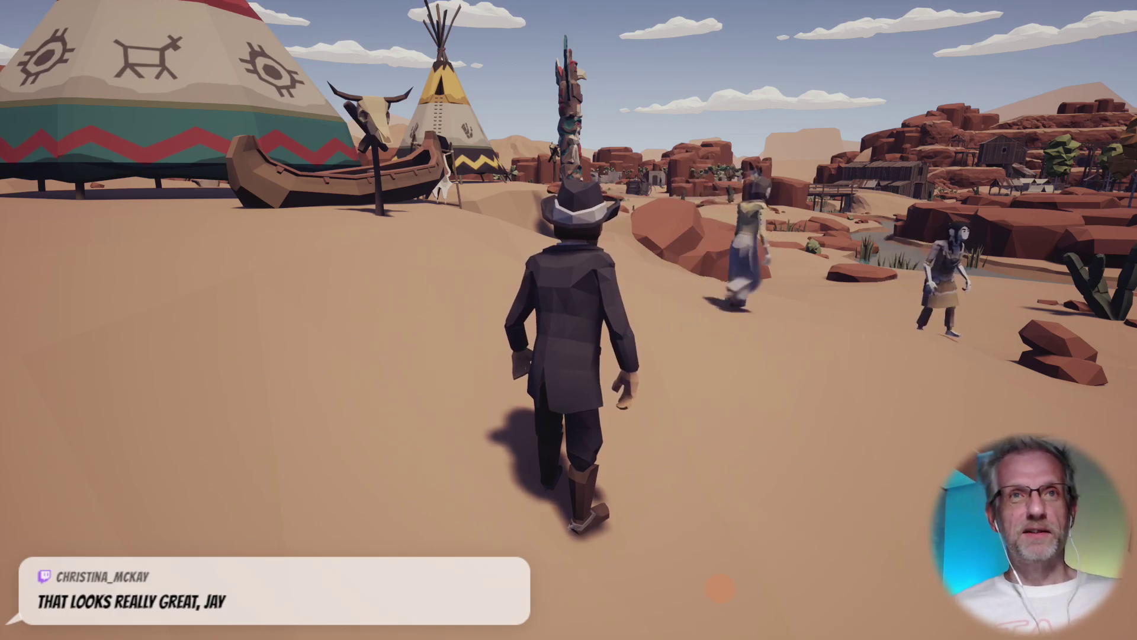
{"action": "key", "text": "w"}
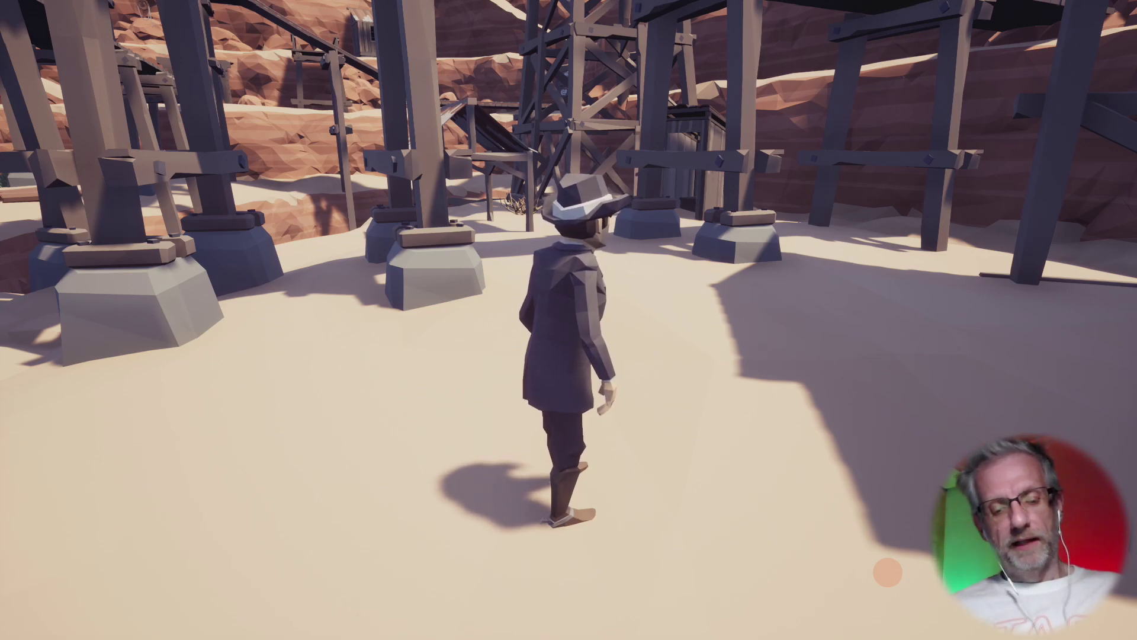
- Walk the player character through the mining camp, past the TNT barrels and towards the canvas tents
{"action": "key", "text": "w"}
{"action": "key", "text": "w"}
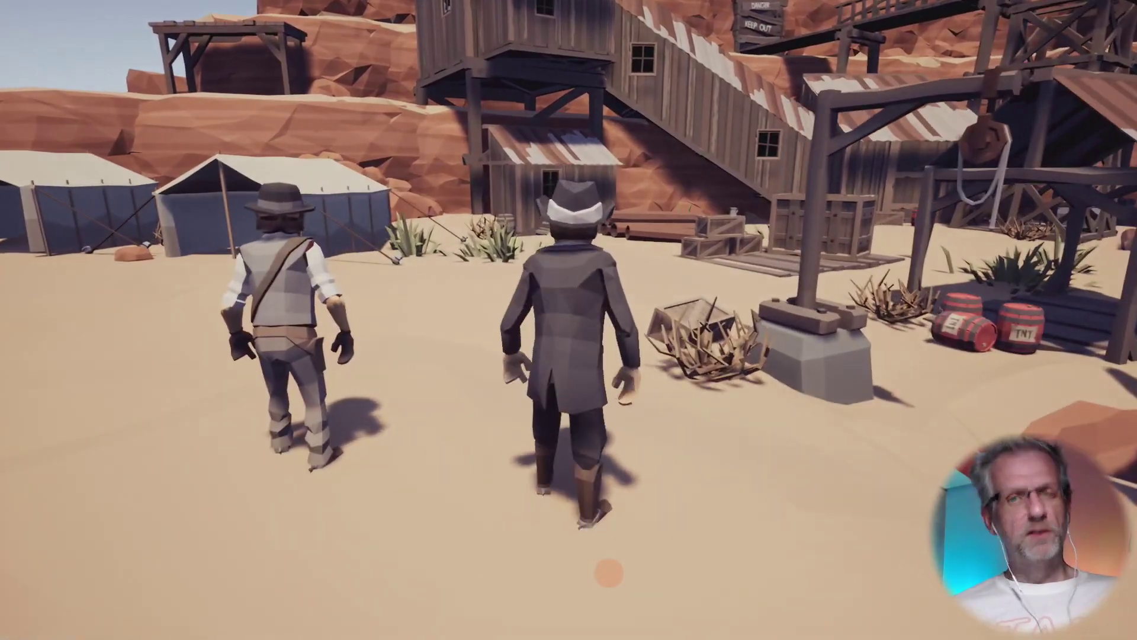
{"action": "key", "text": "w"}
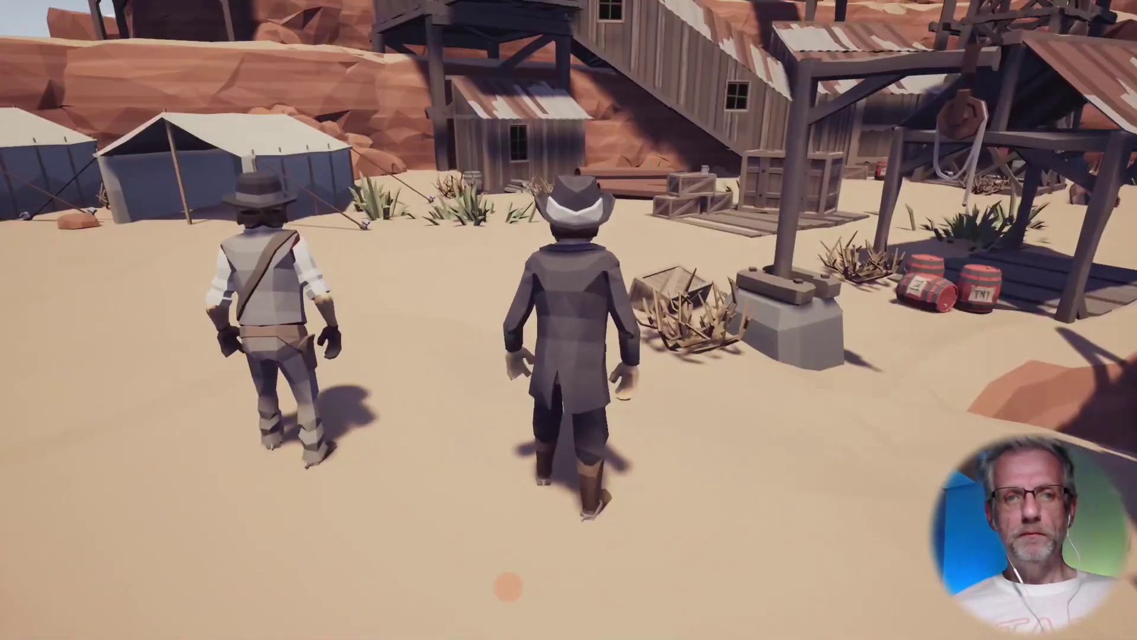
{"action": "key", "text": "w"}
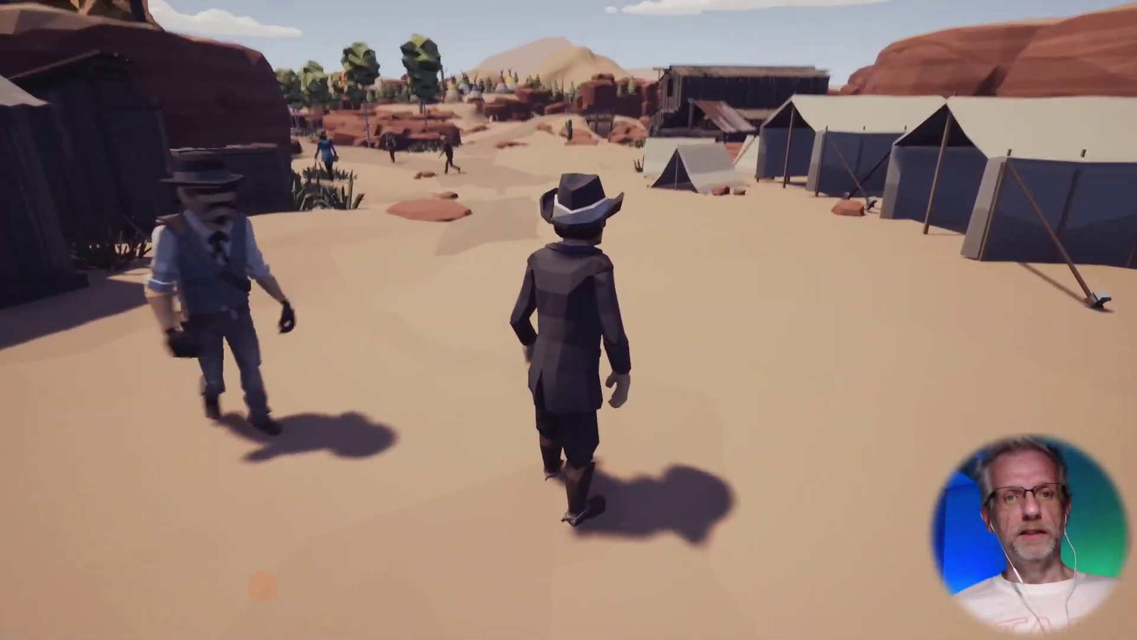
- Bring up the in-game selection again and load the Town level
{"action": "key", "text": "Tab"}
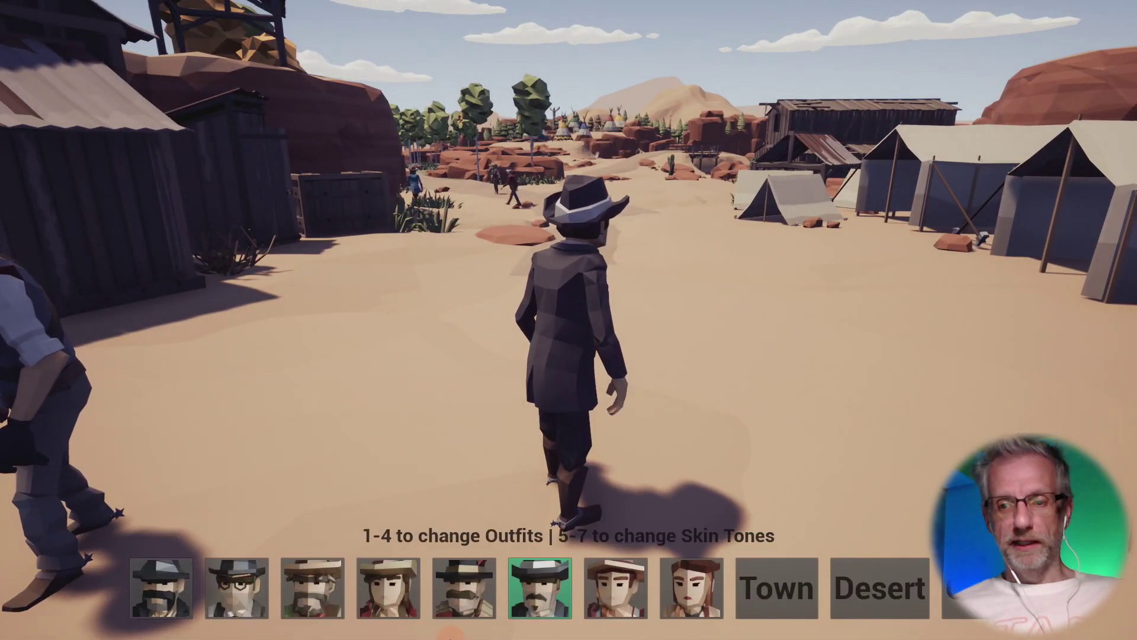
{"action": "left_click", "coordinate": [761, 592]}
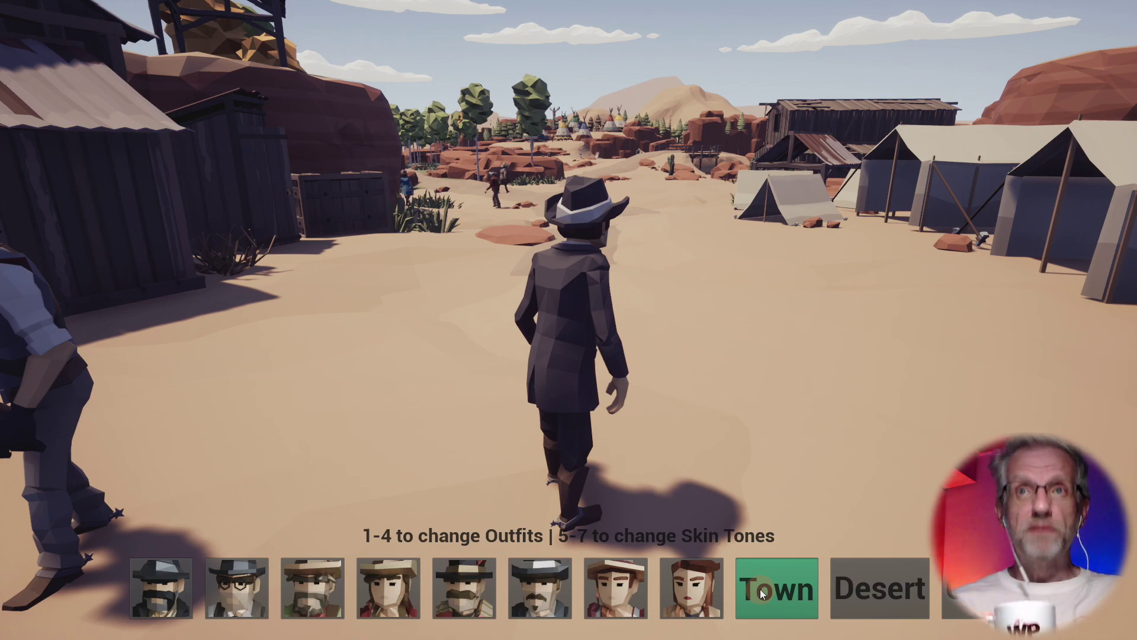
{"action": "left_click", "coordinate": [762, 594]}
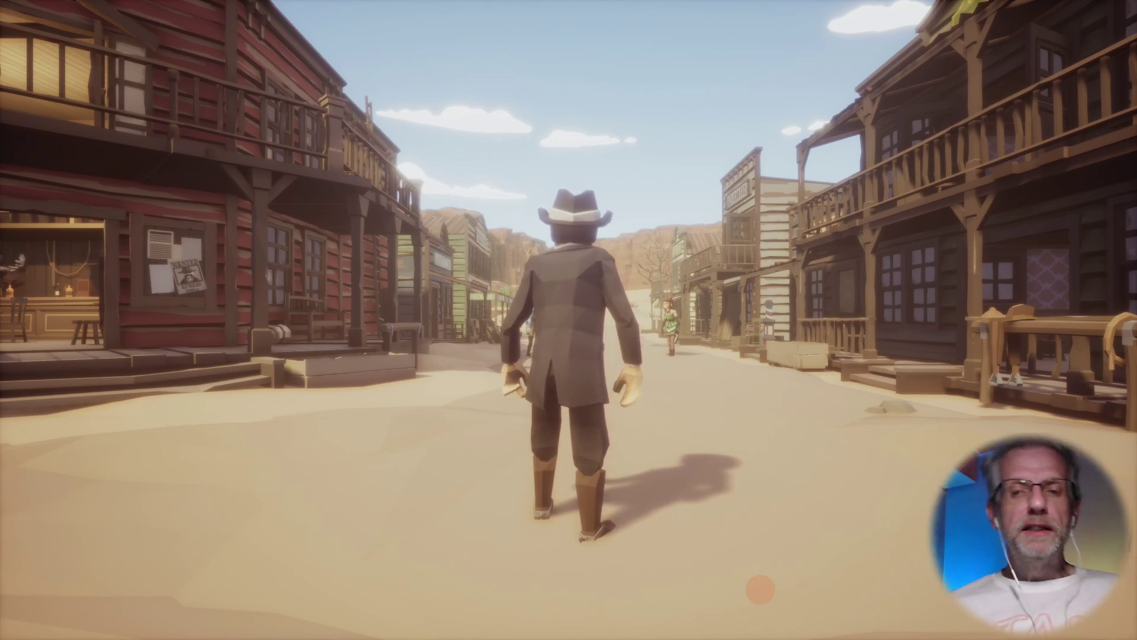
- Run the player character down the main street towards the church, to the man in white opposite the Sheriff building
{"action": "key", "text": "w"}
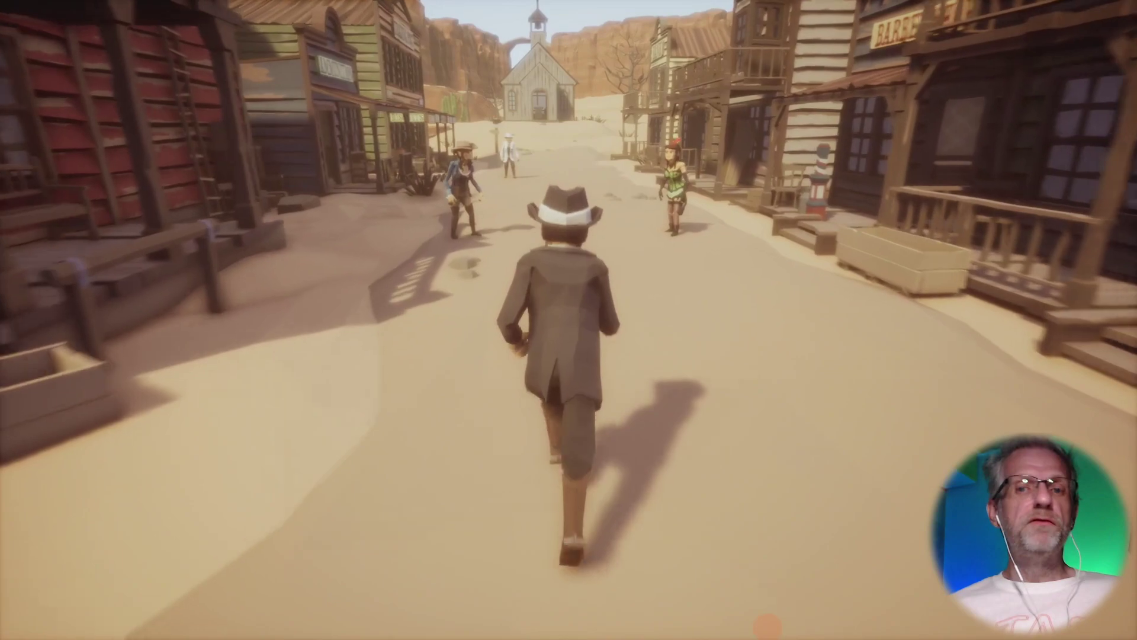
{"action": "key", "text": "w"}
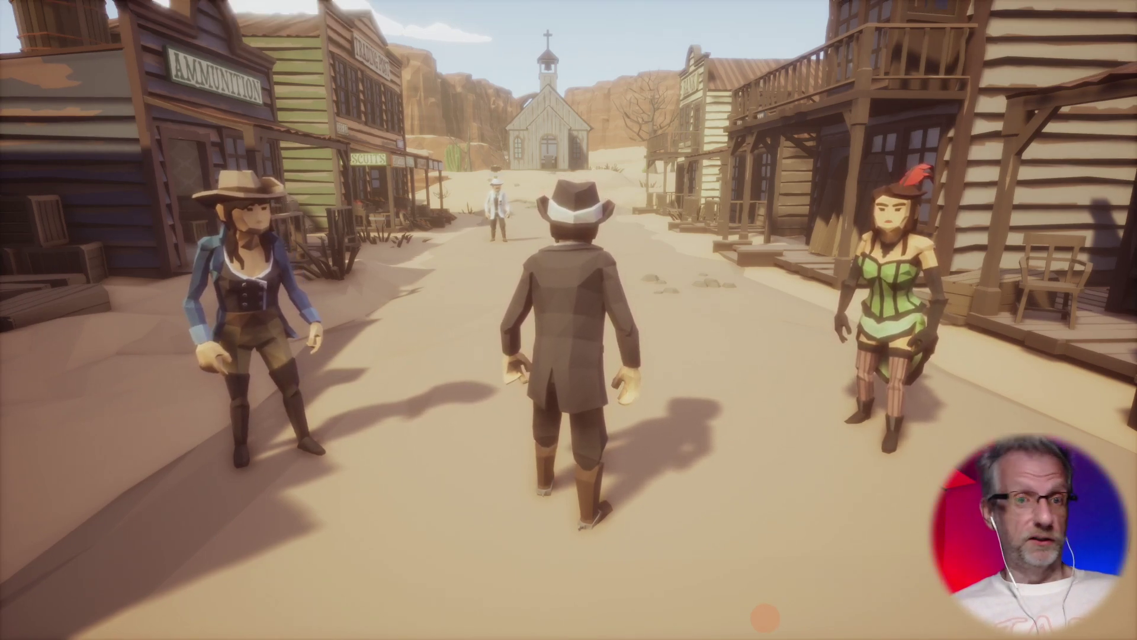
{"action": "key", "text": "w"}
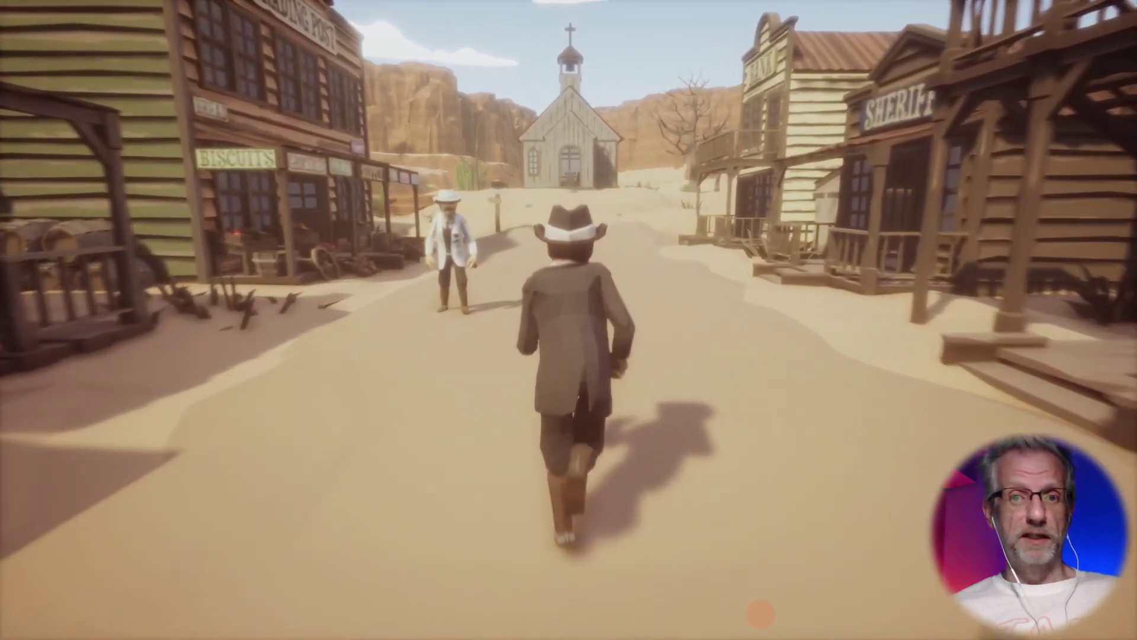
{"action": "key", "text": "w"}
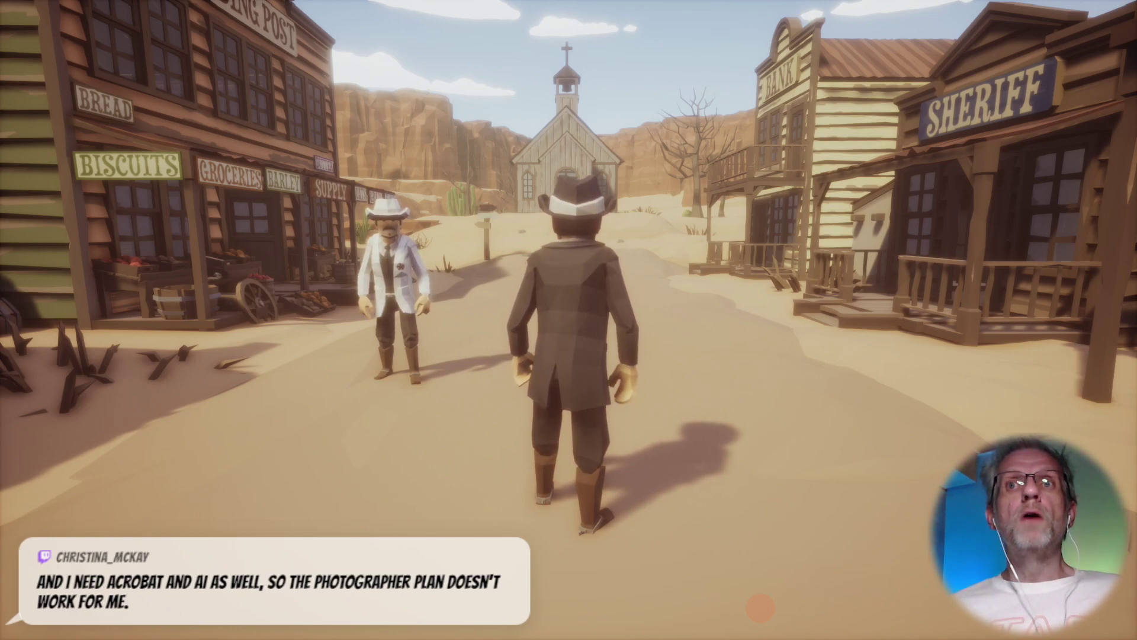
{"action": "key", "text": "w"}
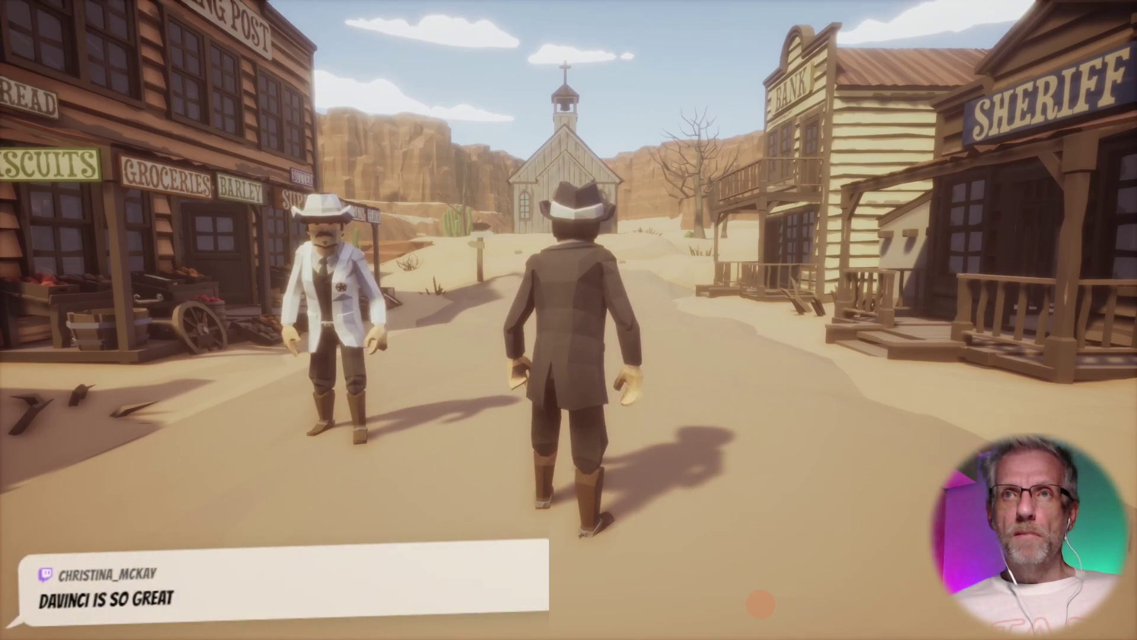
{"action": "key", "text": "w"}
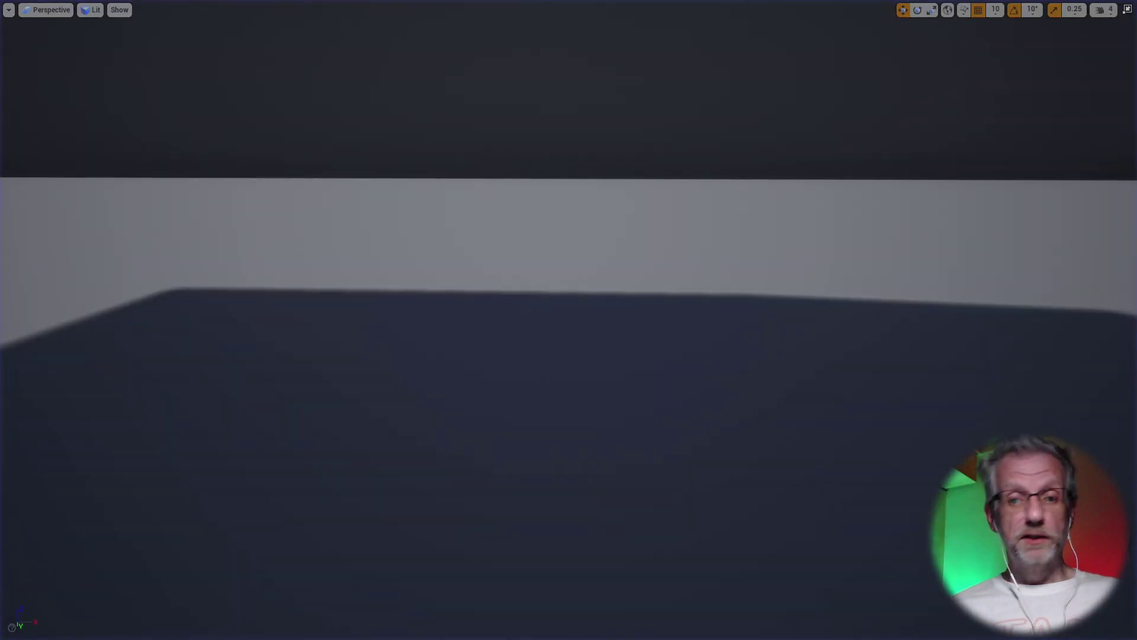
- Leave the full-screen viewport and shrink the Content Browser to give the viewport more height
{"action": "key", "text": "F11"}
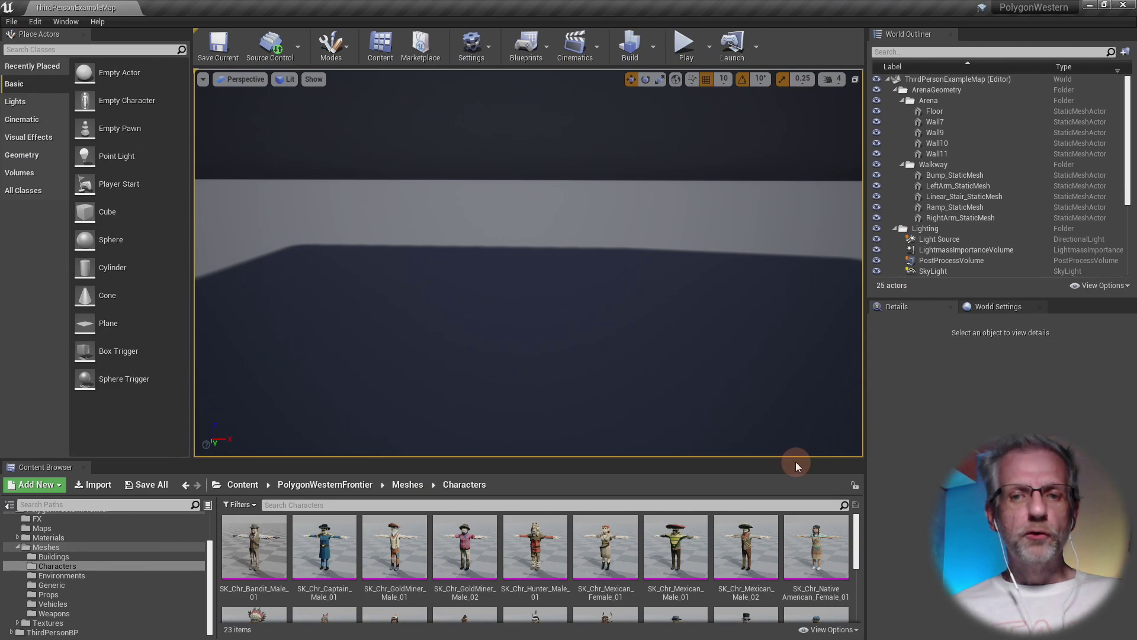
{"action": "mouse_move", "coordinate": [794, 460]}
{"action": "left_mouse_down"}
{"action": "mouse_move", "coordinate": [798, 403]}
{"action": "mouse_move", "coordinate": [794, 480]}
{"action": "left_mouse_up"}
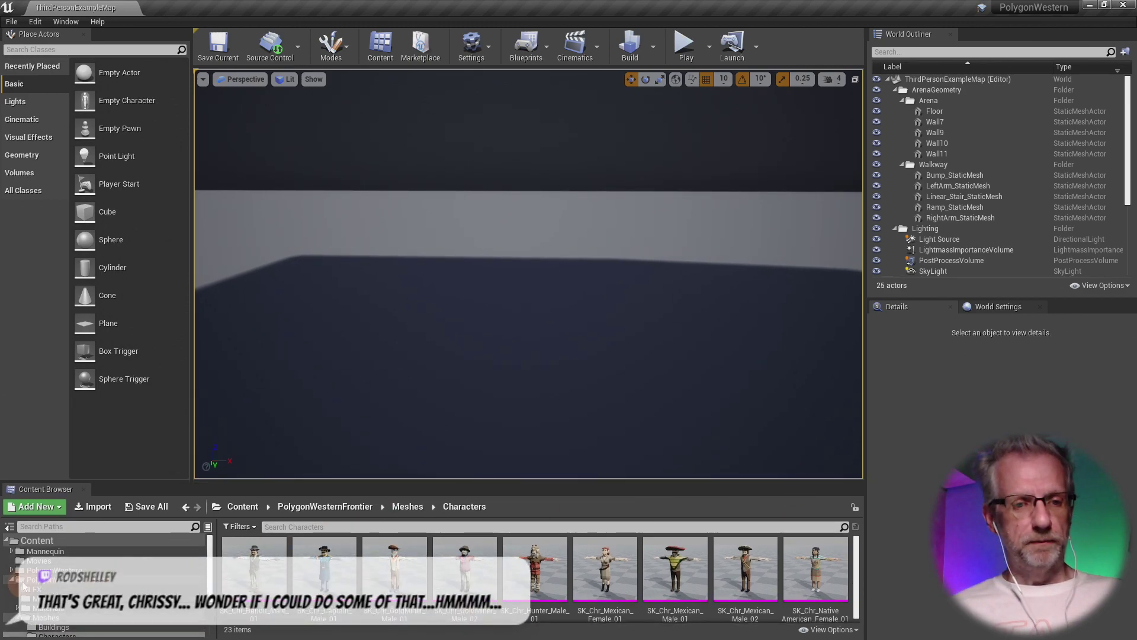
- Open the TownMAP level from the Maps folder of ThirdPersonBP
{"action": "left_click_drag", "start_coordinate": [297, 578], "coordinate": [543, 340]}
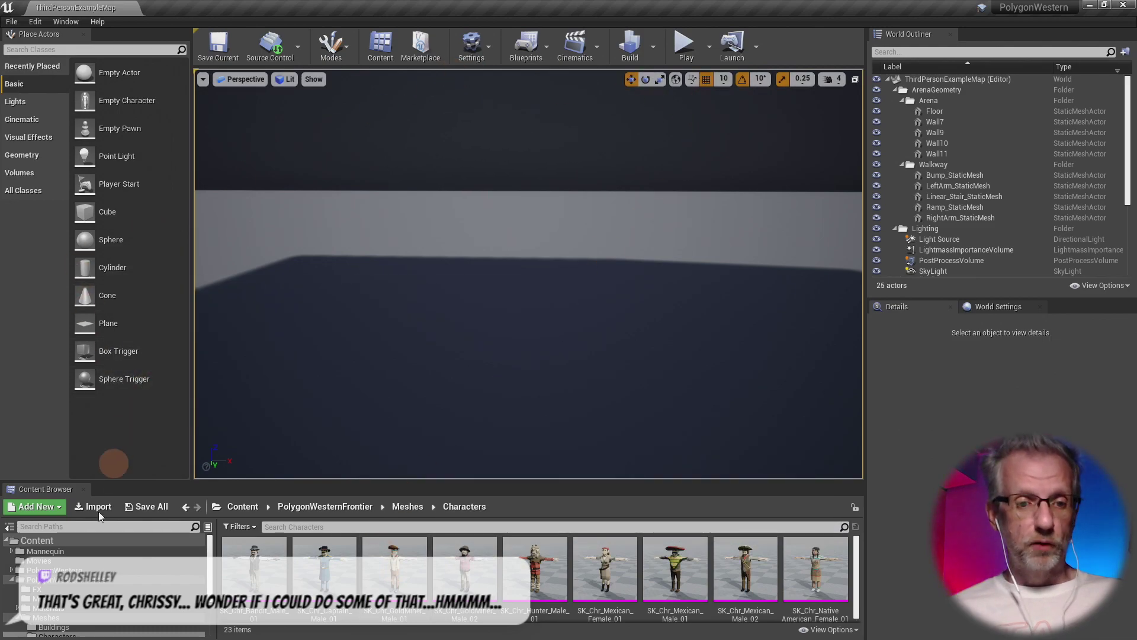
{"action": "scroll", "coordinate": [136, 586], "scroll_direction": "down", "scroll_amount": 4}
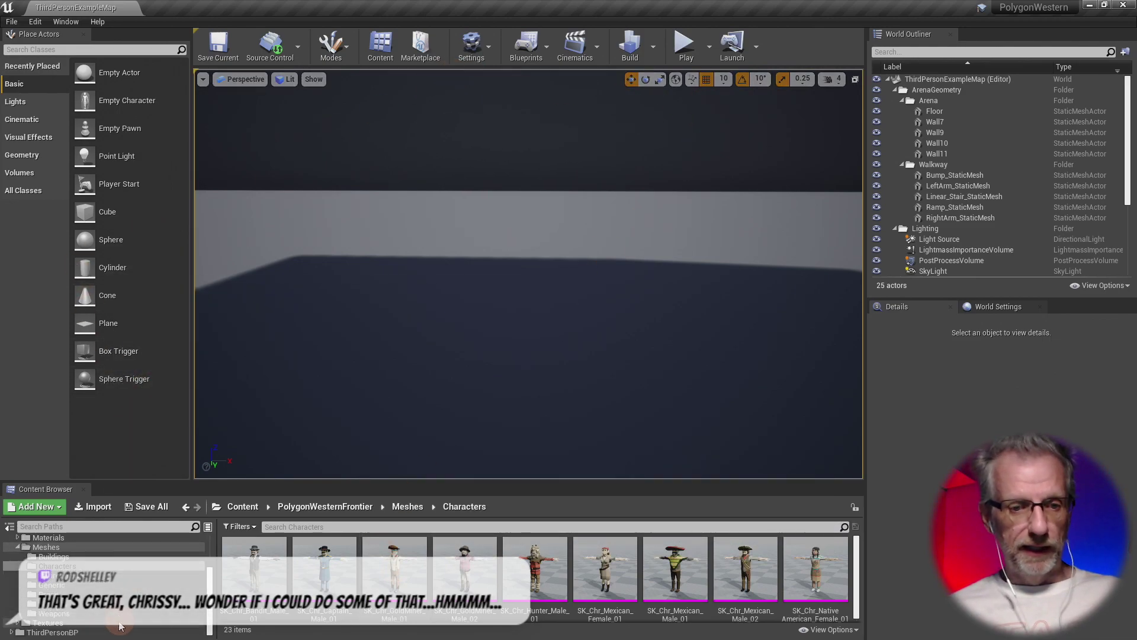
{"action": "left_click", "coordinate": [112, 632]}
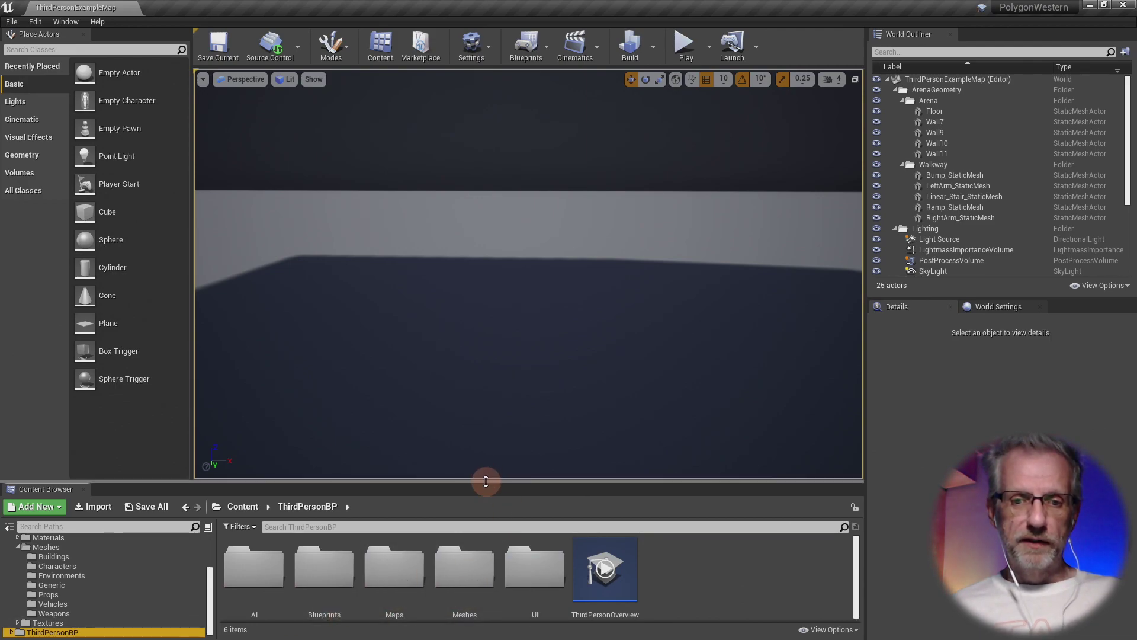
{"action": "left_click_drag", "start_coordinate": [487, 478], "coordinate": [493, 462]}
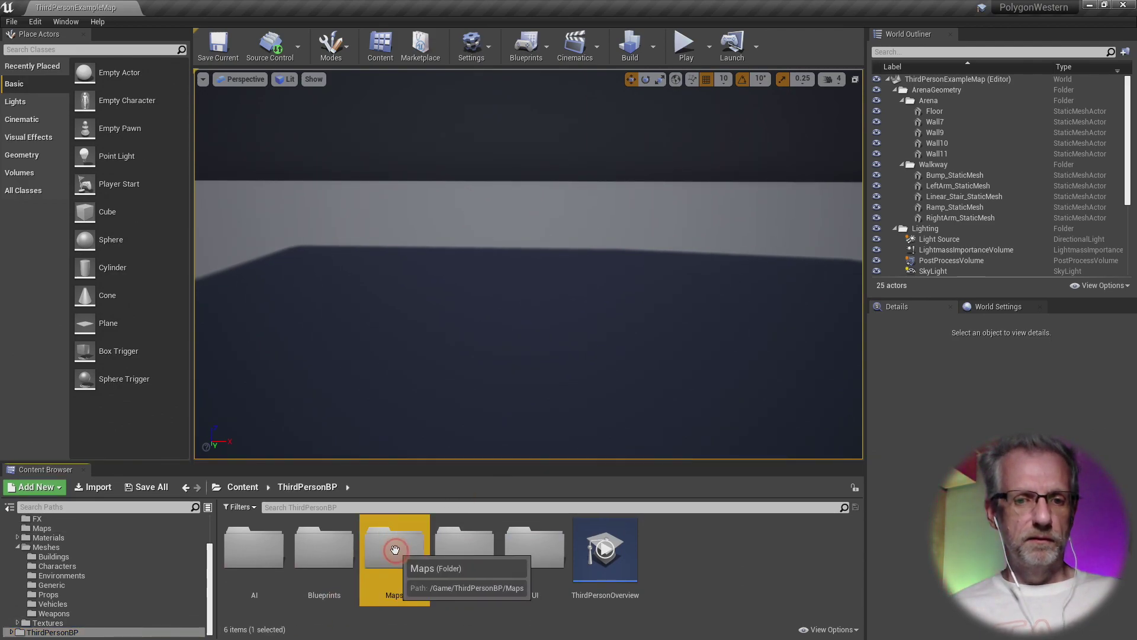
{"action": "double_click", "coordinate": [393, 542]}
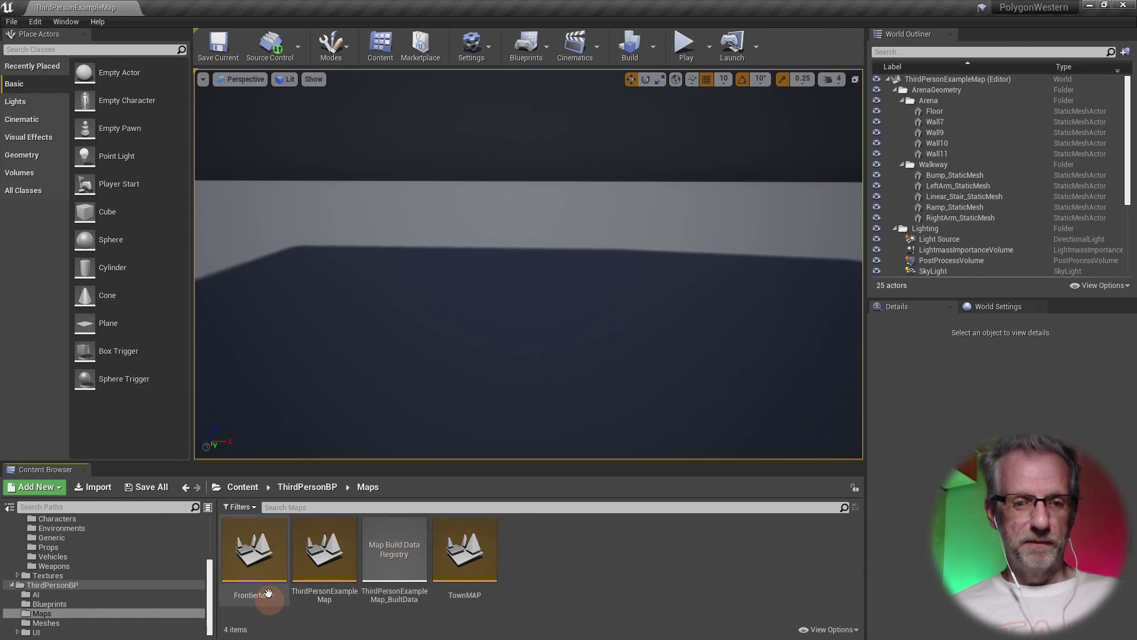
{"action": "left_click", "coordinate": [264, 586]}
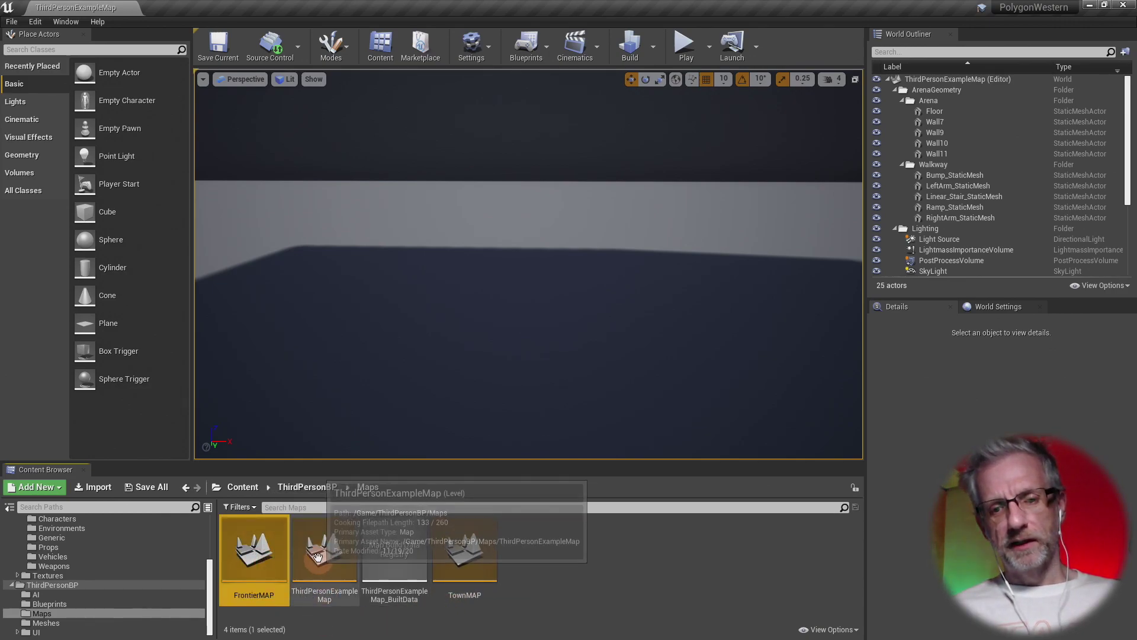
{"action": "left_click", "coordinate": [325, 554]}
{"action": "double_click", "coordinate": [450, 542]}
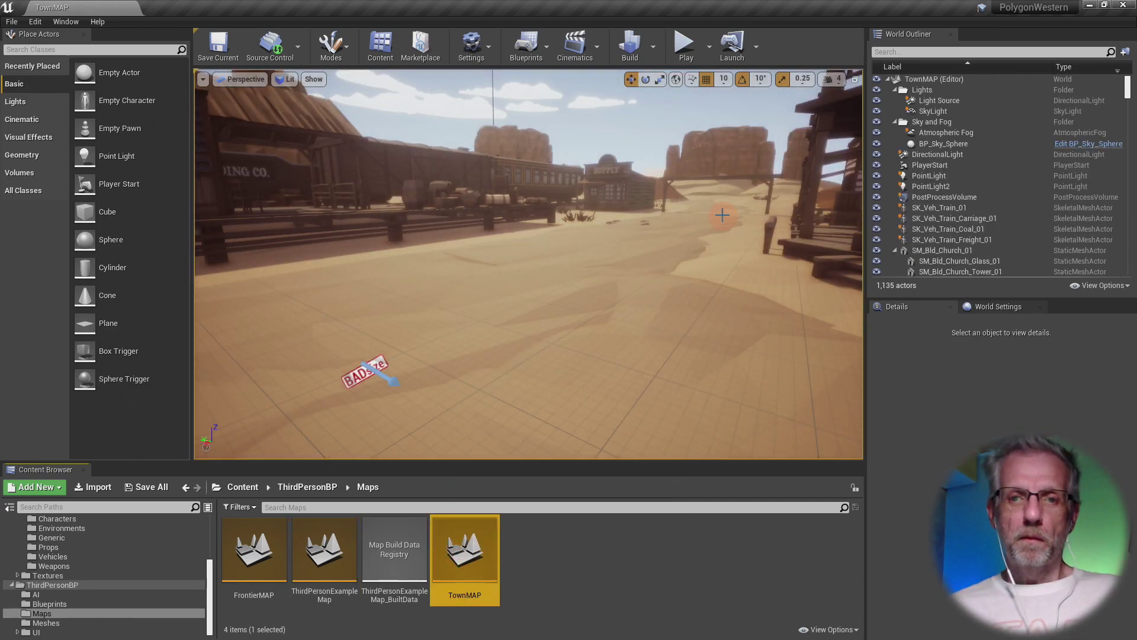
- Place a Nav Mesh Bounds Volume in the town's main street at X -40, Y -3050, Z 190
{"action": "scroll", "coordinate": [704, 244], "scroll_direction": "down", "scroll_amount": 10}
{"action": "right_click_drag", "start_coordinate": [704, 244], "coordinate": [699, 171]}
{"action": "key", "text": "w"}
{"action": "key", "text": "e"}
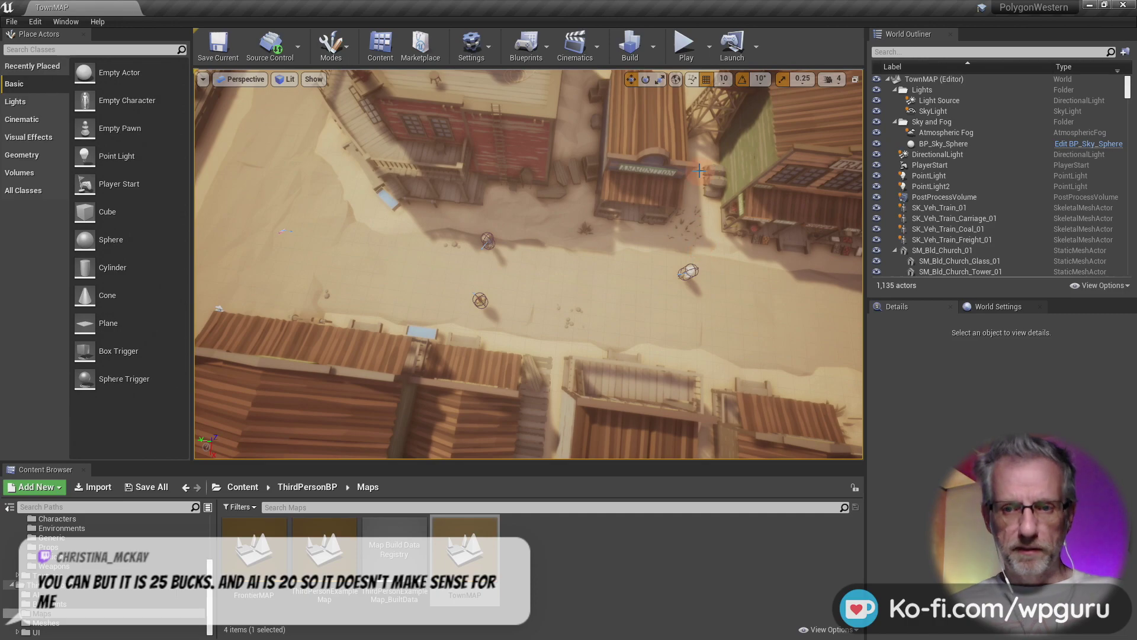
{"action": "left_click", "coordinate": [686, 270]}
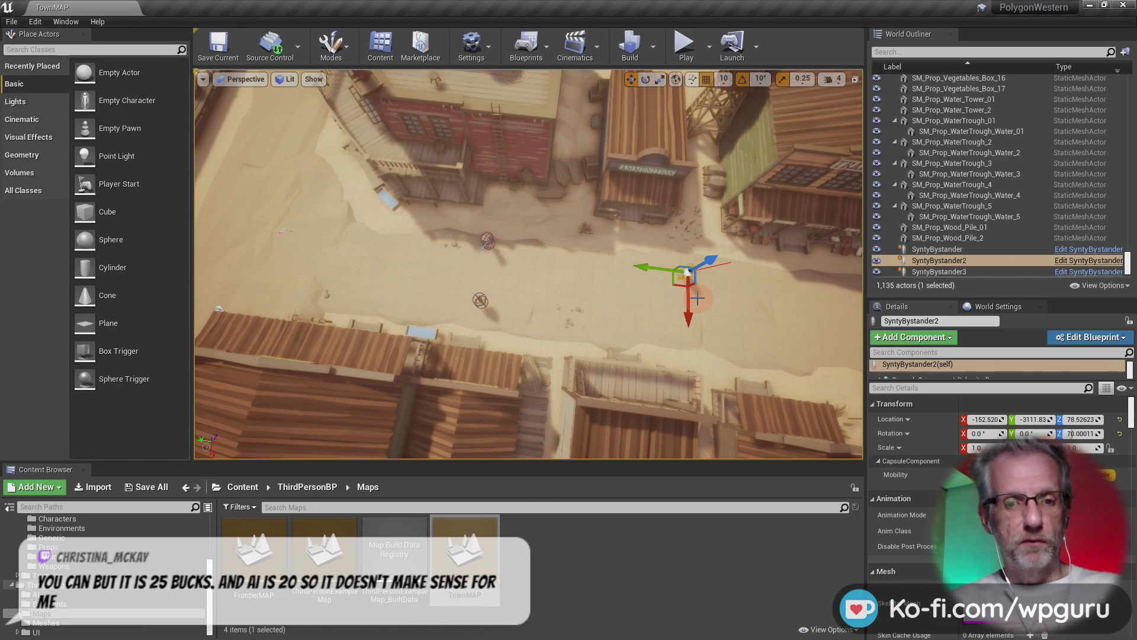
{"action": "left_click", "coordinate": [151, 49]}
{"action": "type", "text": "nav mesh"}
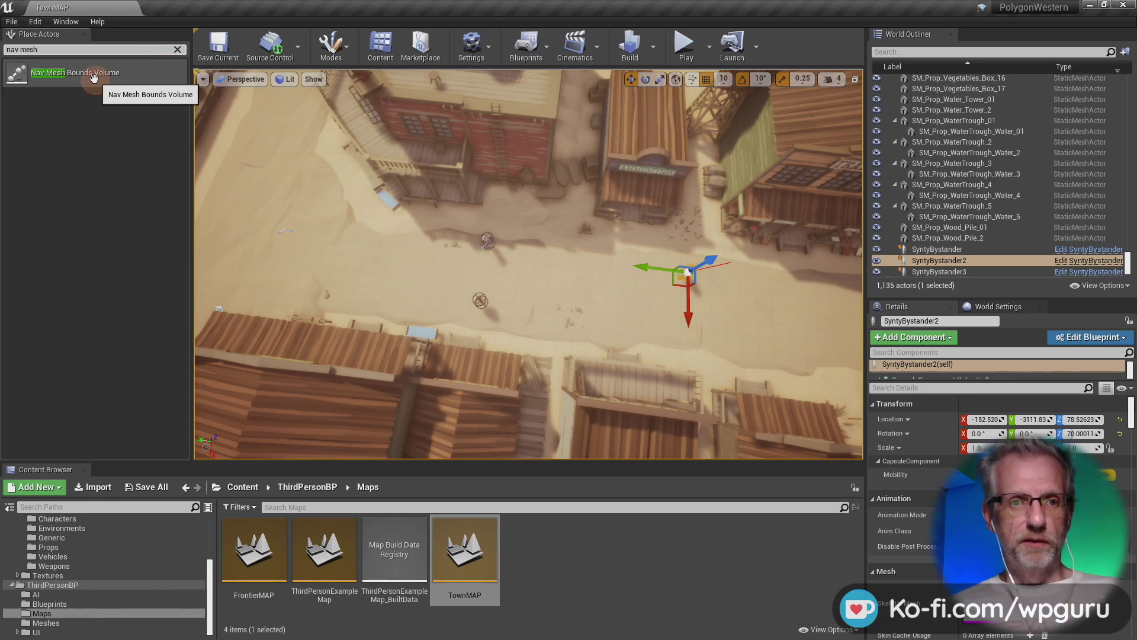
{"action": "left_click_drag", "start_coordinate": [94, 78], "coordinate": [515, 261]}
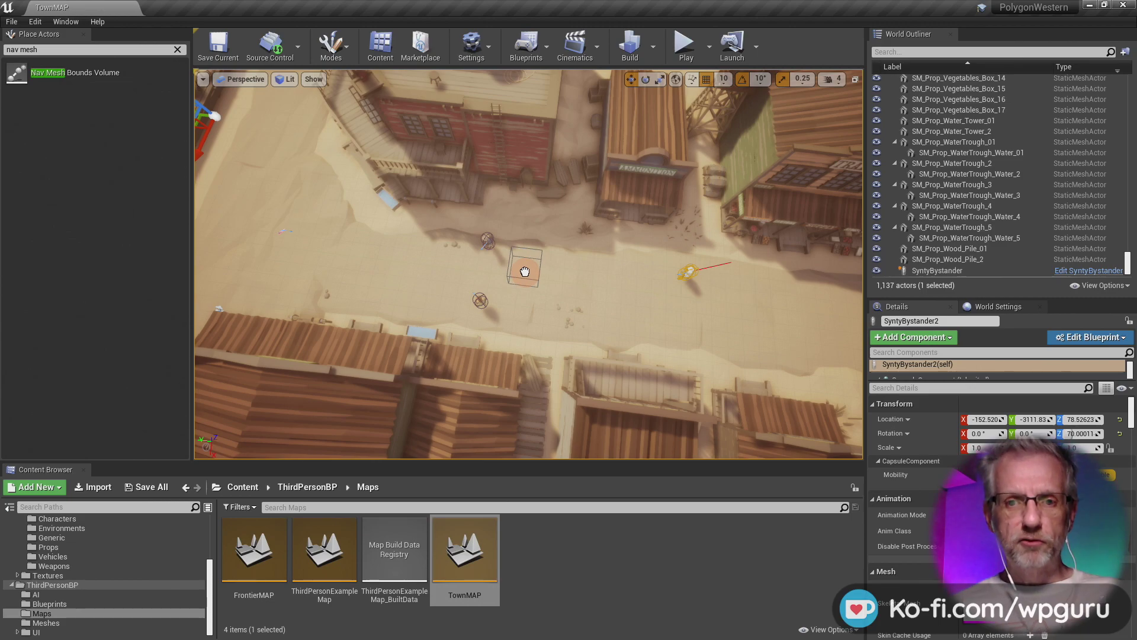
{"action": "left_click_drag", "start_coordinate": [498, 271], "coordinate": [673, 288]}
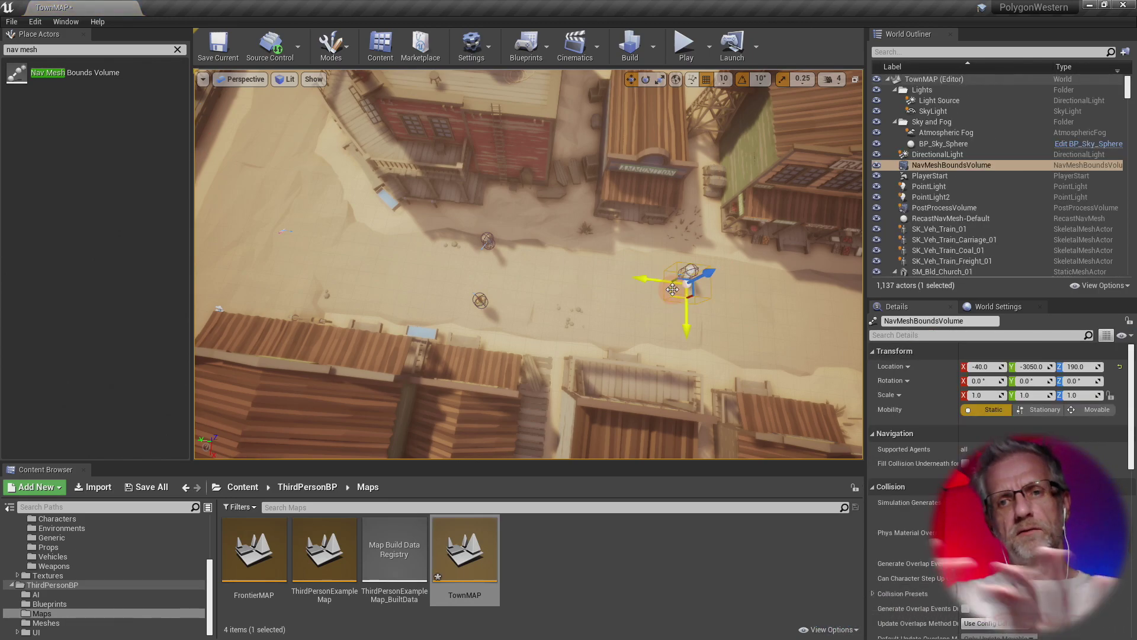
- Stretch the Nav Mesh Bounds Volume along the main street to a Y scale of 29.5, keeping it selected
{"action": "mouse_move", "coordinate": [672, 288]}
{"action": "right_mouse_down"}
{"action": "mouse_move", "coordinate": [657, 237]}
{"action": "mouse_move", "coordinate": [661, 278]}
{"action": "right_mouse_up"}
{"action": "right_click_drag", "start_coordinate": [552, 285], "coordinate": [560, 240]}
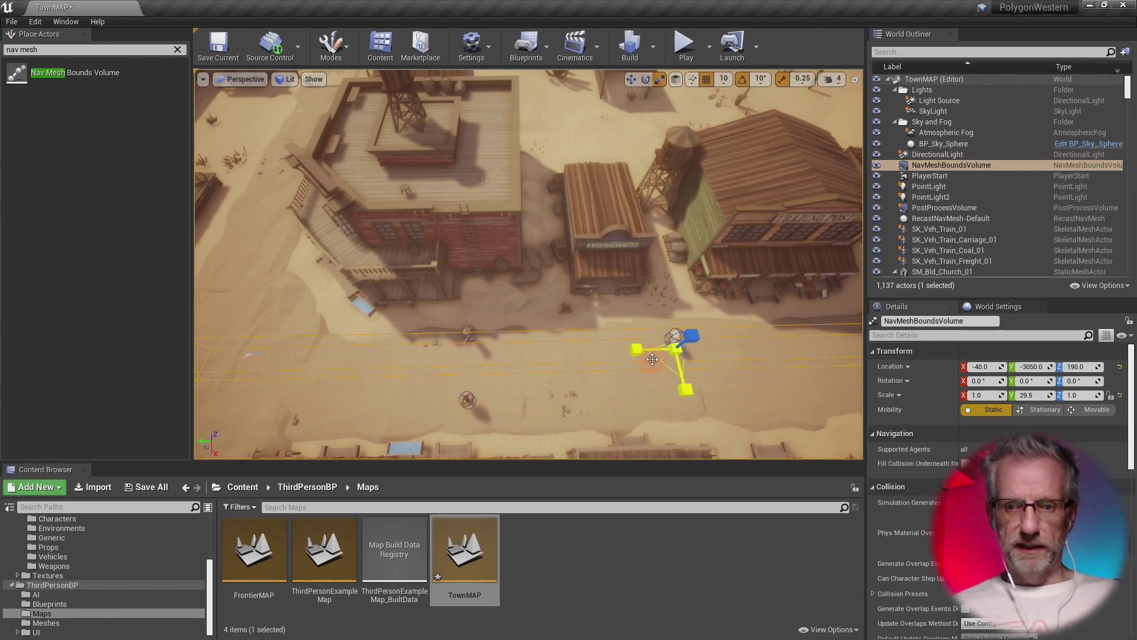
{"action": "left_click", "coordinate": [609, 355]}
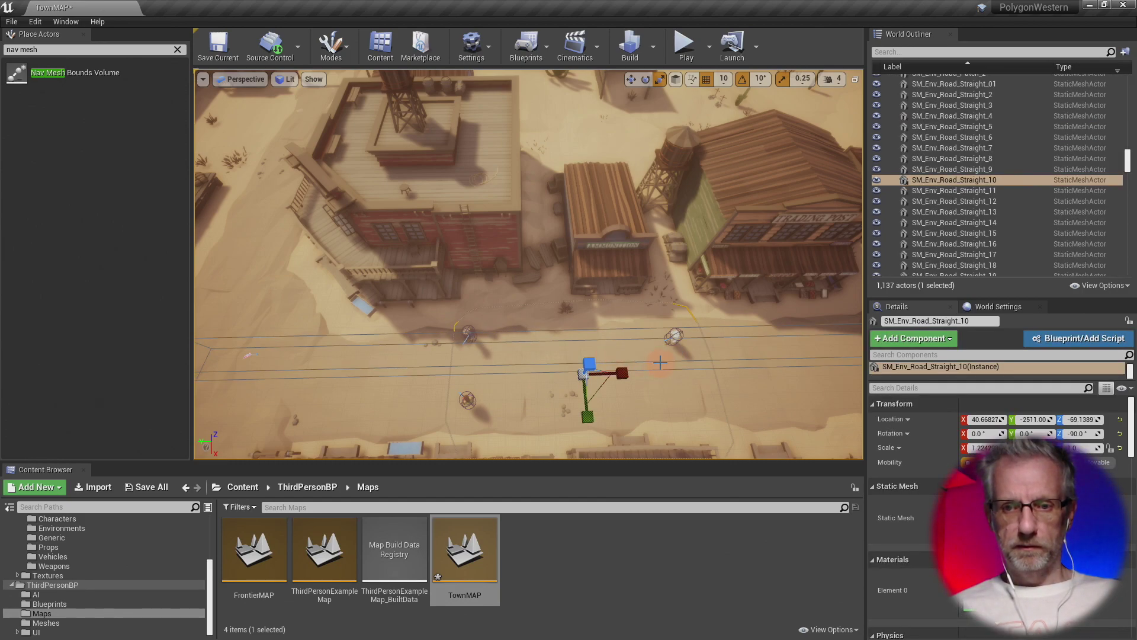
{"action": "left_click", "coordinate": [660, 362]}
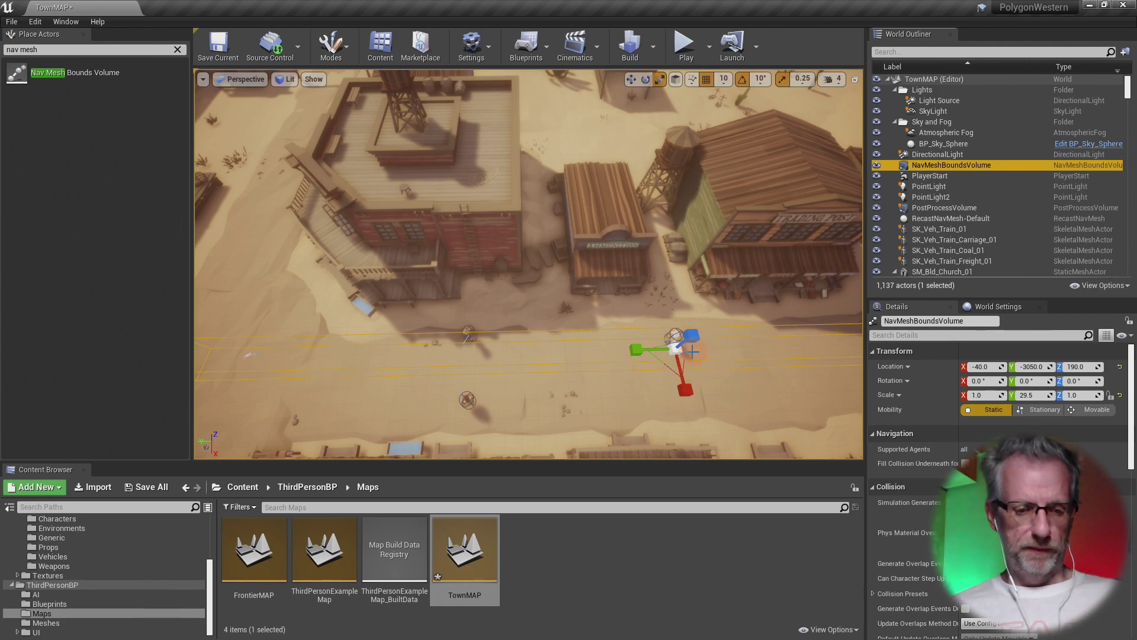
- Lower the navigation volume to Z 40 and enlarge it to an X scale of 7.5 and a Z scale of 3.0
{"action": "left_click_drag", "start_coordinate": [694, 337], "coordinate": [678, 346]}
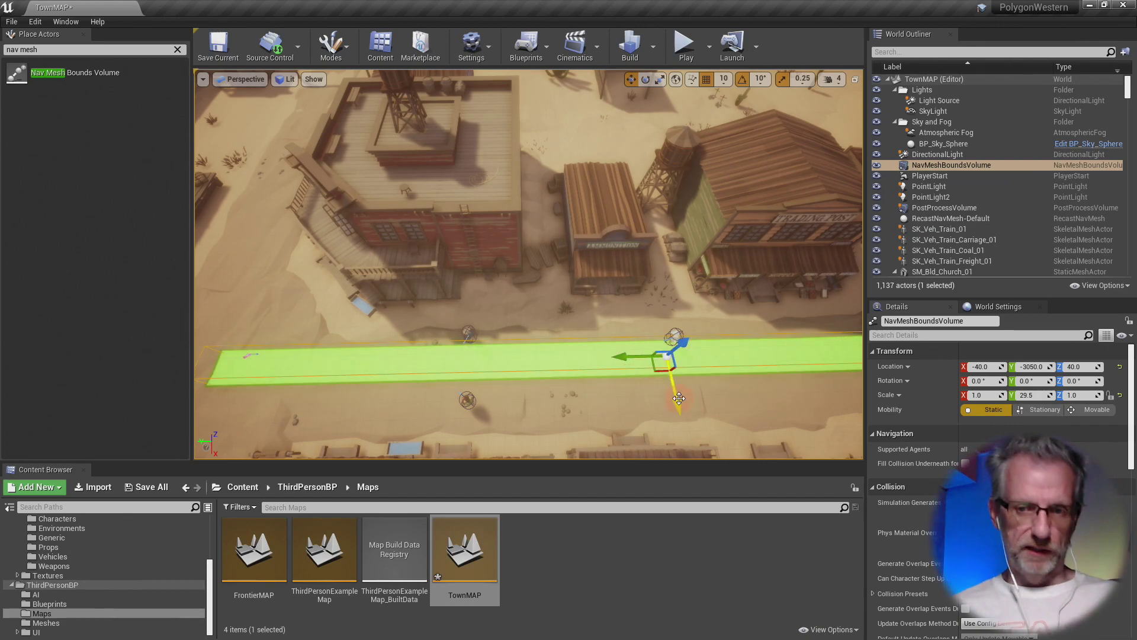
{"action": "key", "text": "e"}
{"action": "key", "text": "r"}
{"action": "left_click_drag", "start_coordinate": [678, 398], "coordinate": [719, 601]}
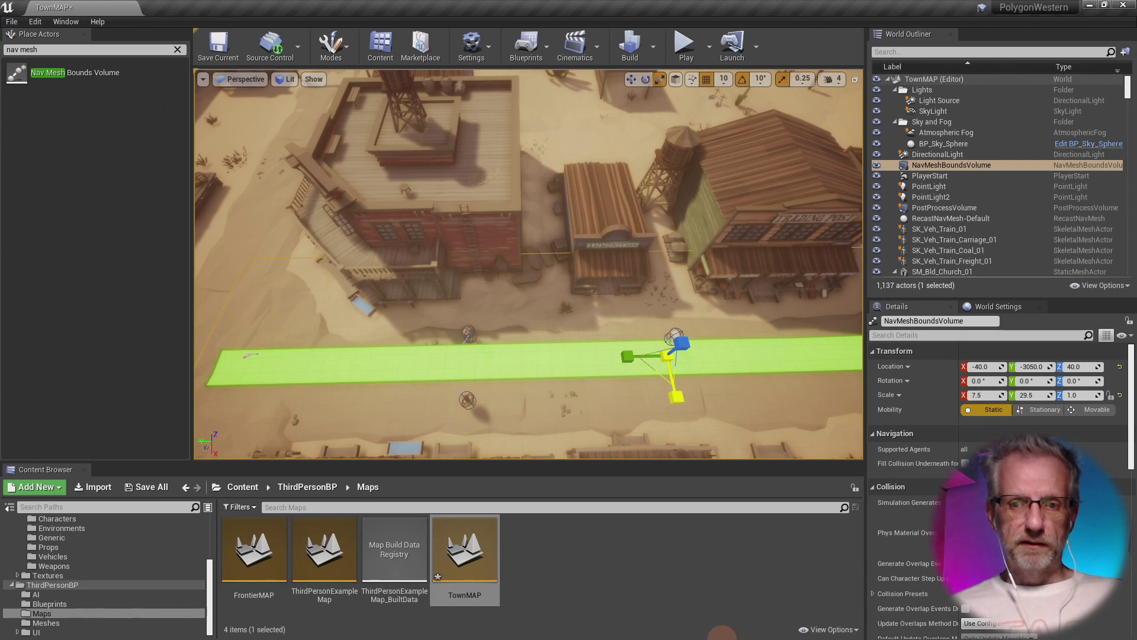
{"action": "left_click_drag", "start_coordinate": [722, 636], "coordinate": [723, 638]}
{"action": "right_click_drag", "start_coordinate": [611, 350], "coordinate": [576, 330]}
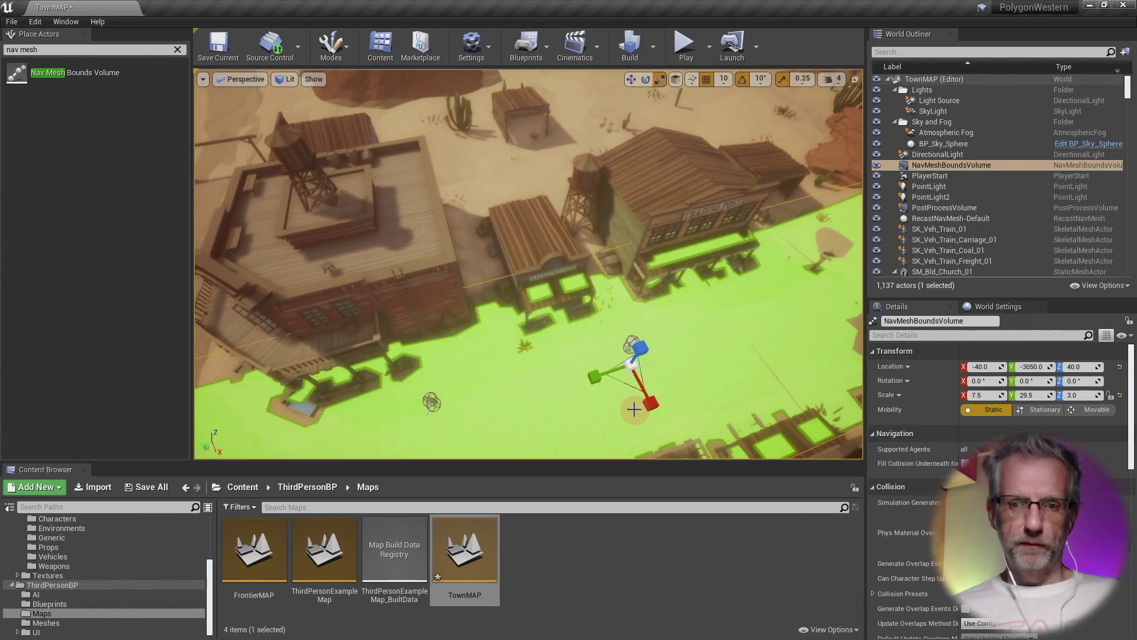
- Move the main street's navigation volume down to Z -70 and increase its Z scale to 6.0
{"action": "right_click_drag", "start_coordinate": [644, 346], "coordinate": [208, 278]}
{"action": "right_click_drag", "start_coordinate": [266, 456], "coordinate": [1, 409]}
{"action": "right_click_drag", "start_coordinate": [529, 263], "coordinate": [678, 348]}
{"action": "right_click_drag", "start_coordinate": [702, 260], "coordinate": [588, 226]}
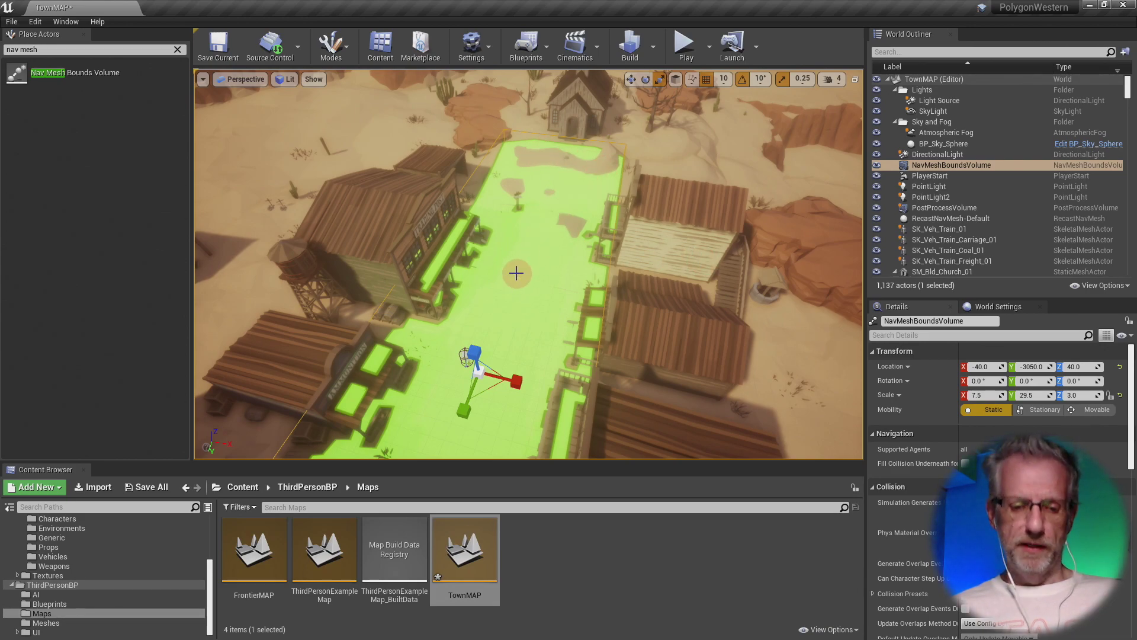
{"action": "key", "text": "w"}
{"action": "mouse_move", "coordinate": [472, 344]}
{"action": "left_mouse_down"}
{"action": "mouse_move", "coordinate": [514, 328]}
{"action": "mouse_move", "coordinate": [471, 327]}
{"action": "left_mouse_up"}
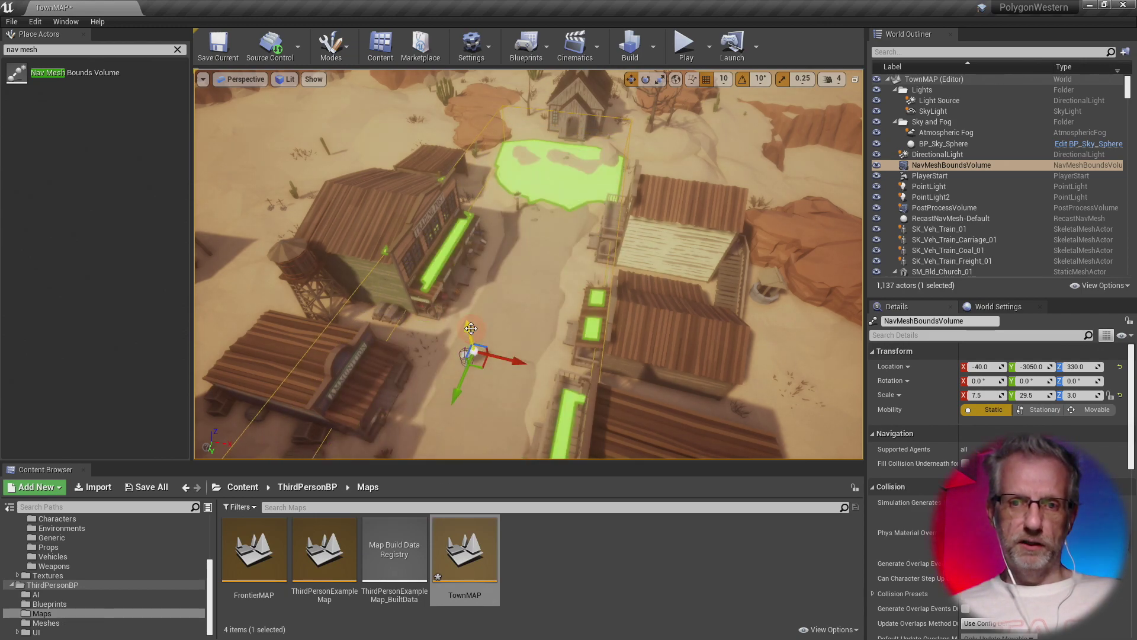
{"action": "left_click_drag", "start_coordinate": [468, 331], "coordinate": [466, 356]}
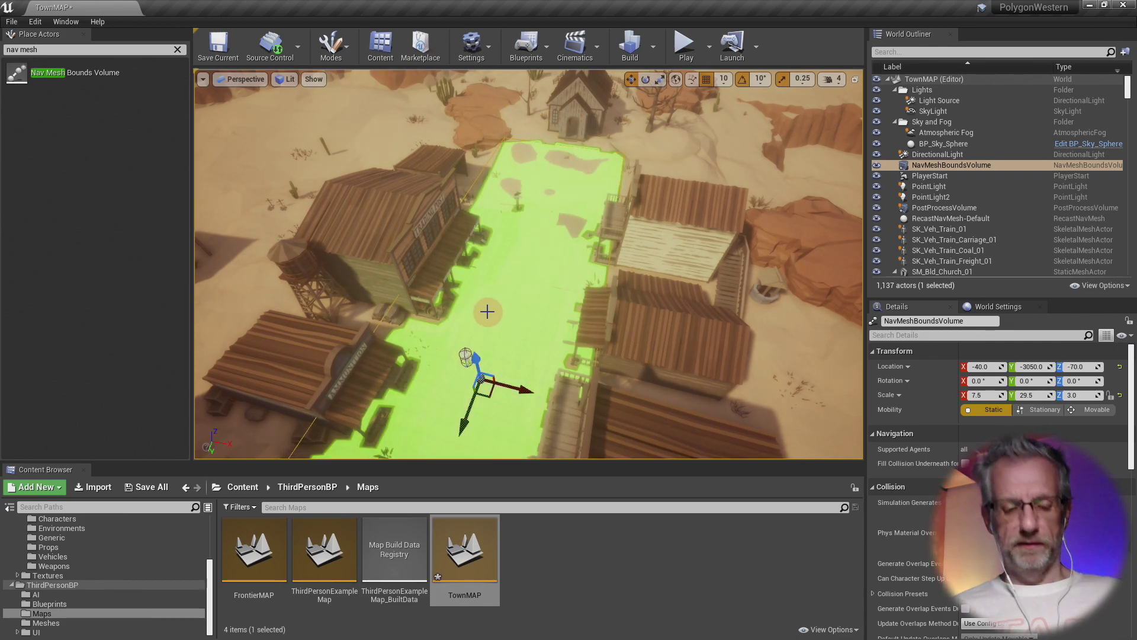
{"action": "key", "text": "r"}
{"action": "left_click_drag", "start_coordinate": [471, 329], "coordinate": [457, 228]}
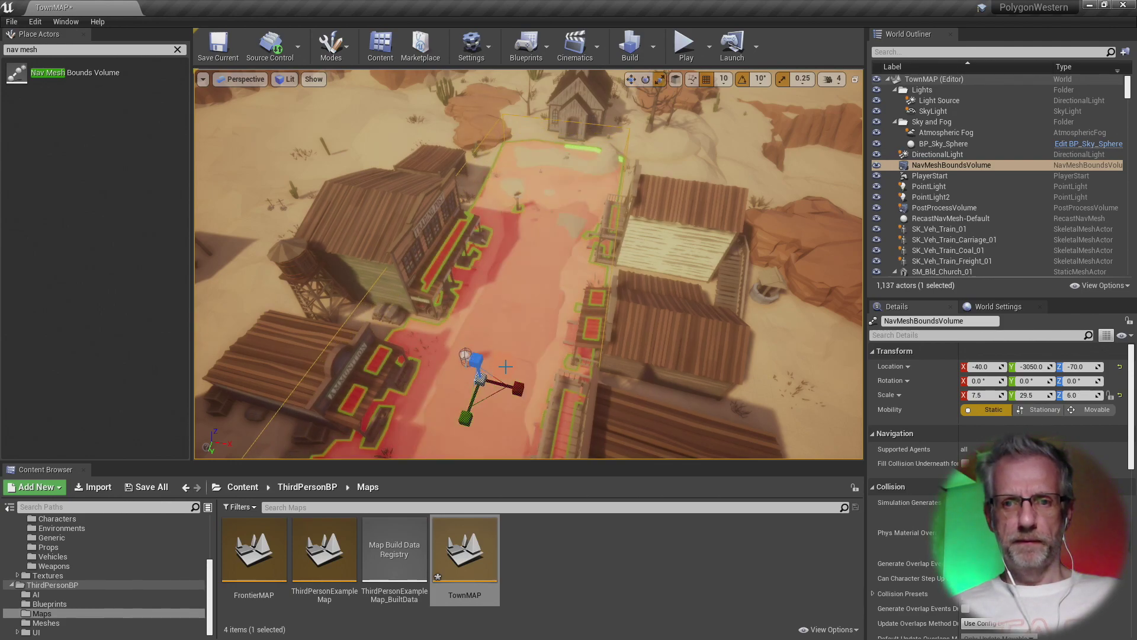
- Duplicate the navigation volume along the main street and rotate the copy 90° about Z
{"action": "mouse_move", "coordinate": [532, 290]}
{"action": "right_mouse_down"}
{"action": "mouse_move", "coordinate": [483, 311]}
{"action": "mouse_move", "coordinate": [258, 320]}
{"action": "mouse_move", "coordinate": [539, 298]}
{"action": "right_mouse_up"}
{"action": "key", "text": "w"}
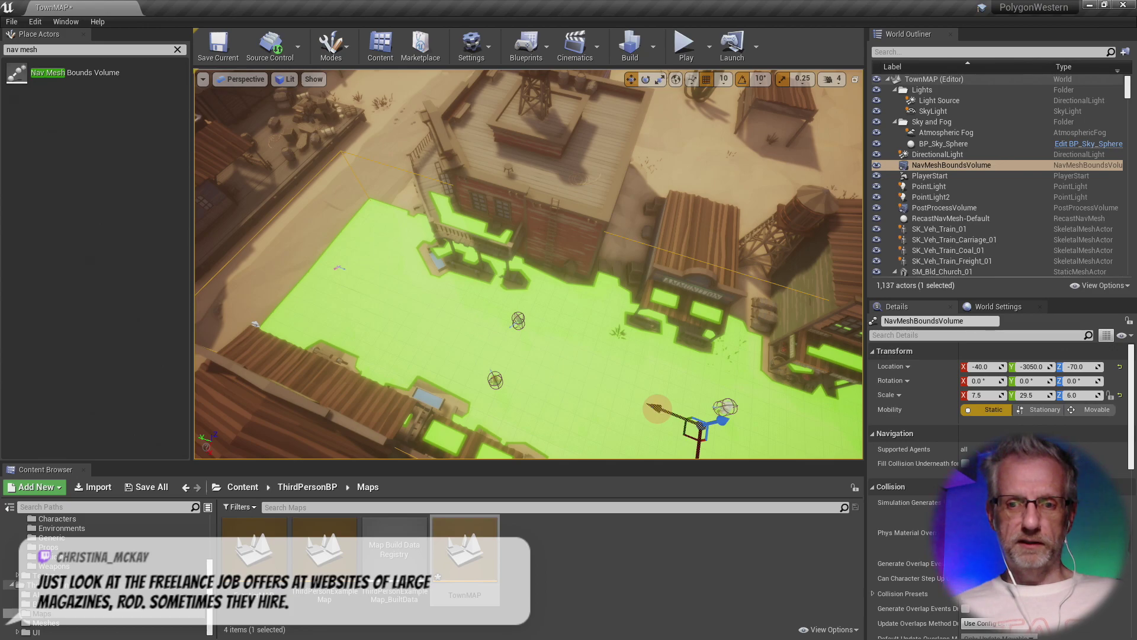
{"action": "left_click_drag", "start_coordinate": [658, 409], "coordinate": [564, 396], "text": "alt"}
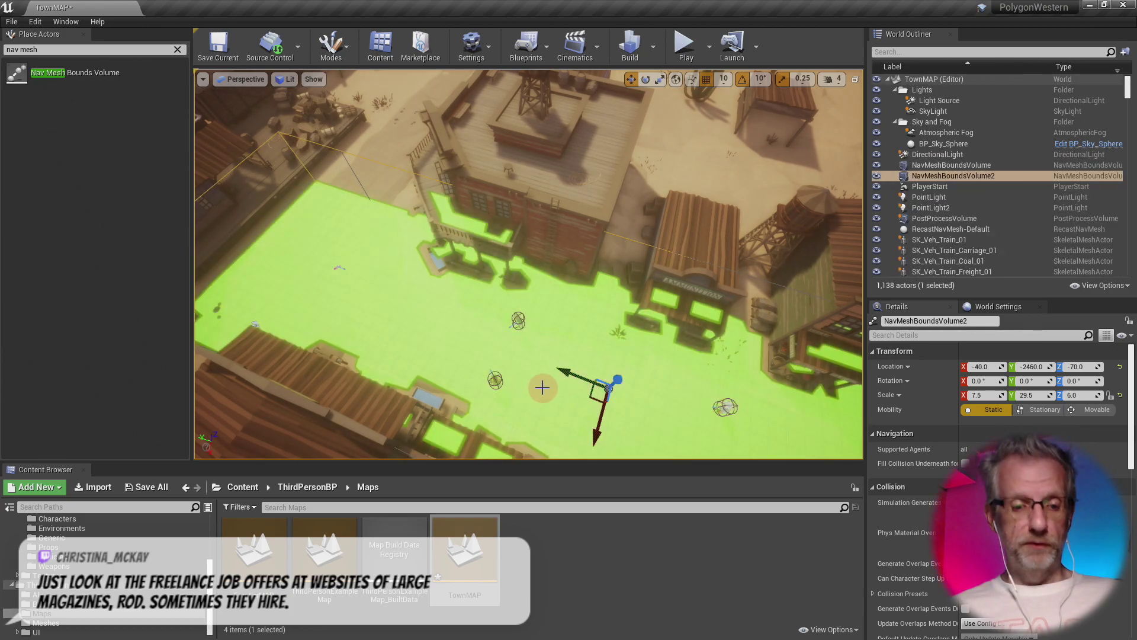
{"action": "key", "text": "e"}
{"action": "left_click_drag", "start_coordinate": [550, 407], "coordinate": [197, 305]}
- Move the rotated copy to Y 110 so that it covers the cross street beside the railway
{"action": "key", "text": "w"}
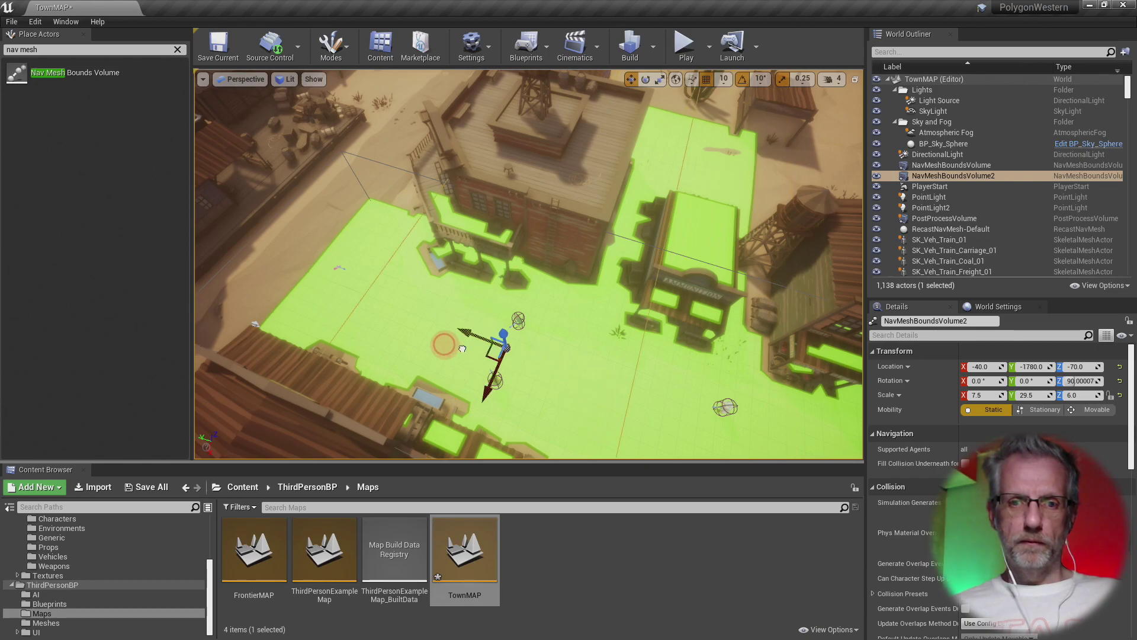
{"action": "left_click_drag", "start_coordinate": [462, 348], "coordinate": [324, 322]}
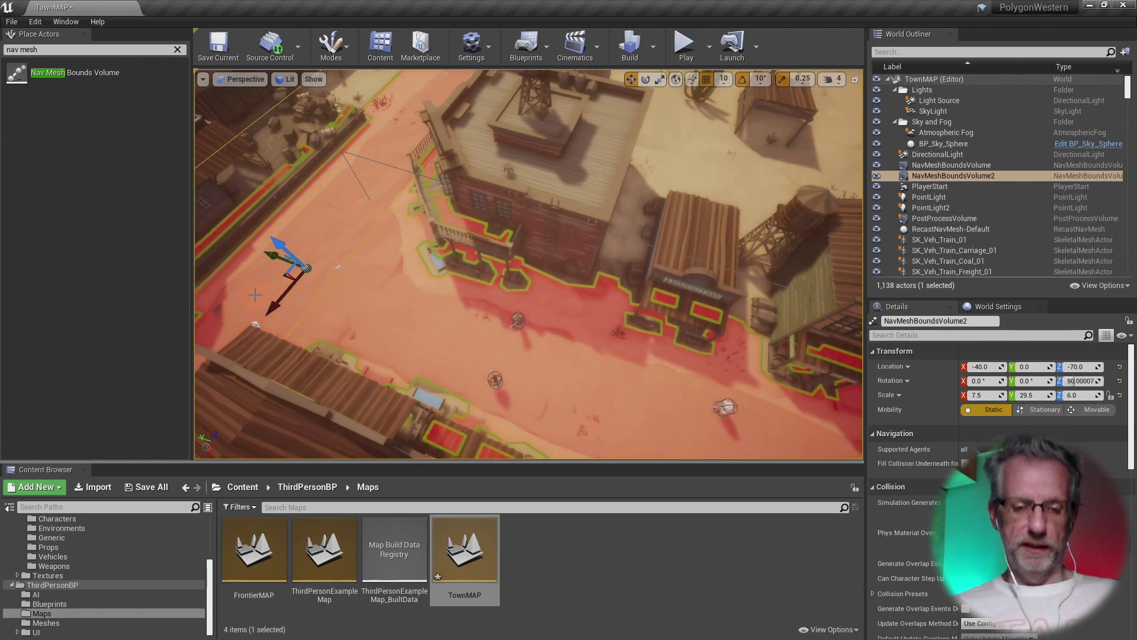
{"action": "key", "text": "f"}
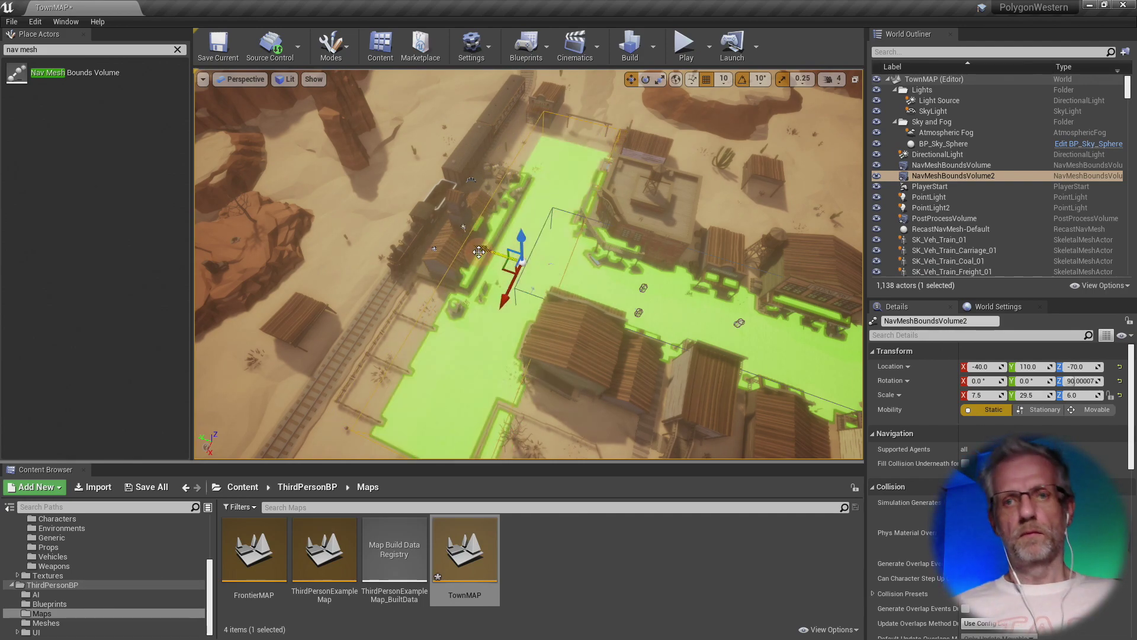
- Lengthen the cross street's navigation volume to a Y scale of 43.75 and shift it to X 290
{"action": "right_click_drag", "start_coordinate": [514, 285], "coordinate": [352, 334]}
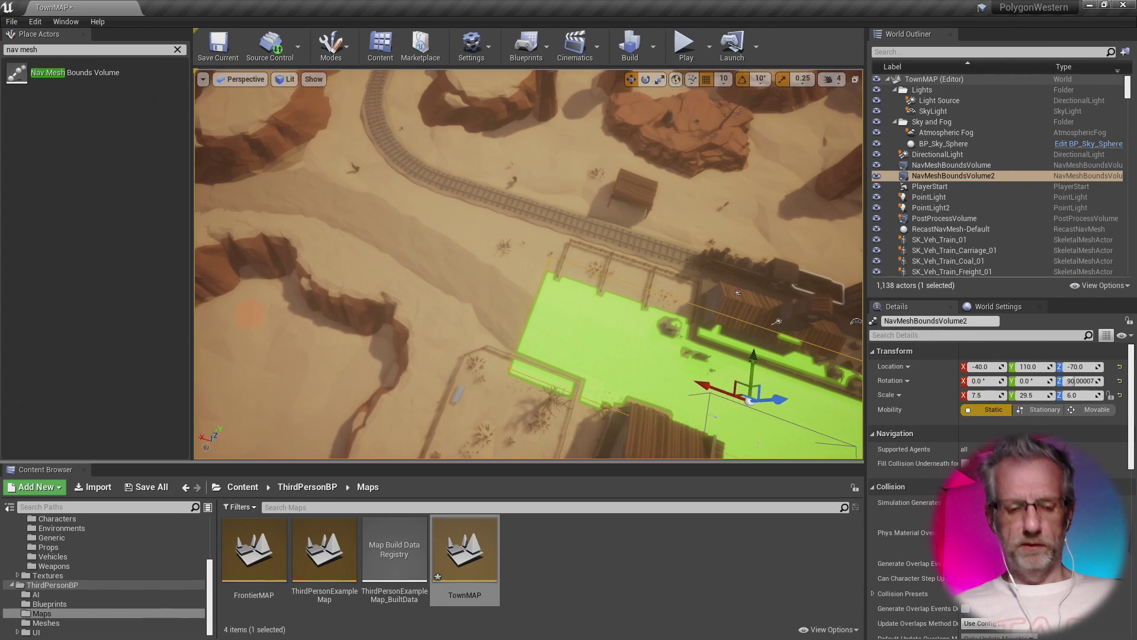
{"action": "key", "text": "r"}
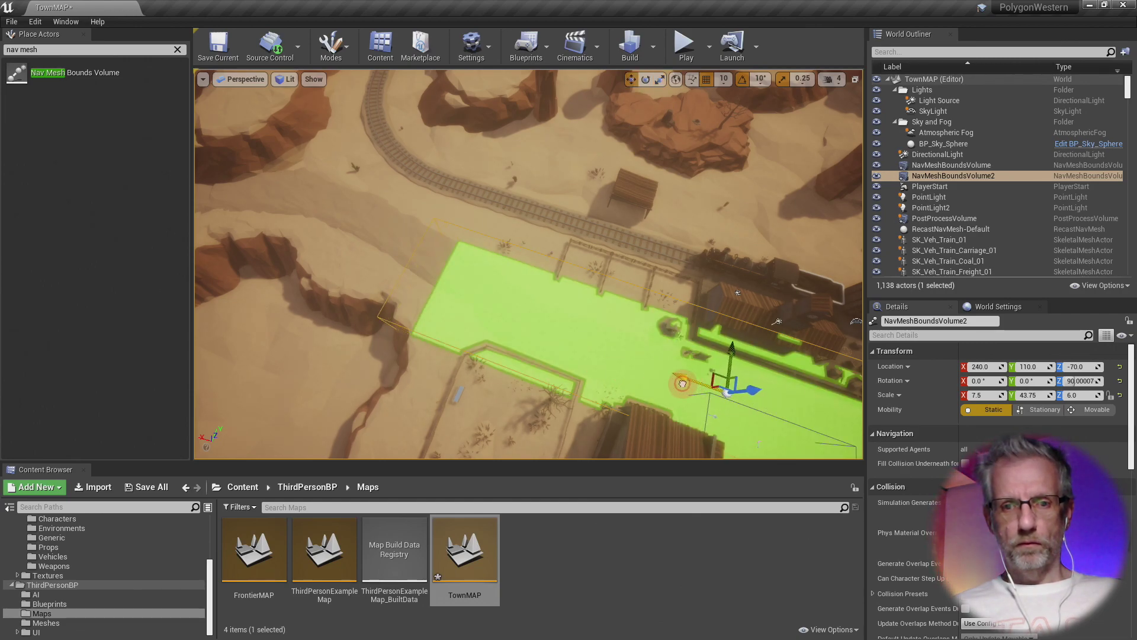
{"action": "right_click_drag", "start_coordinate": [679, 382], "coordinate": [880, 333]}
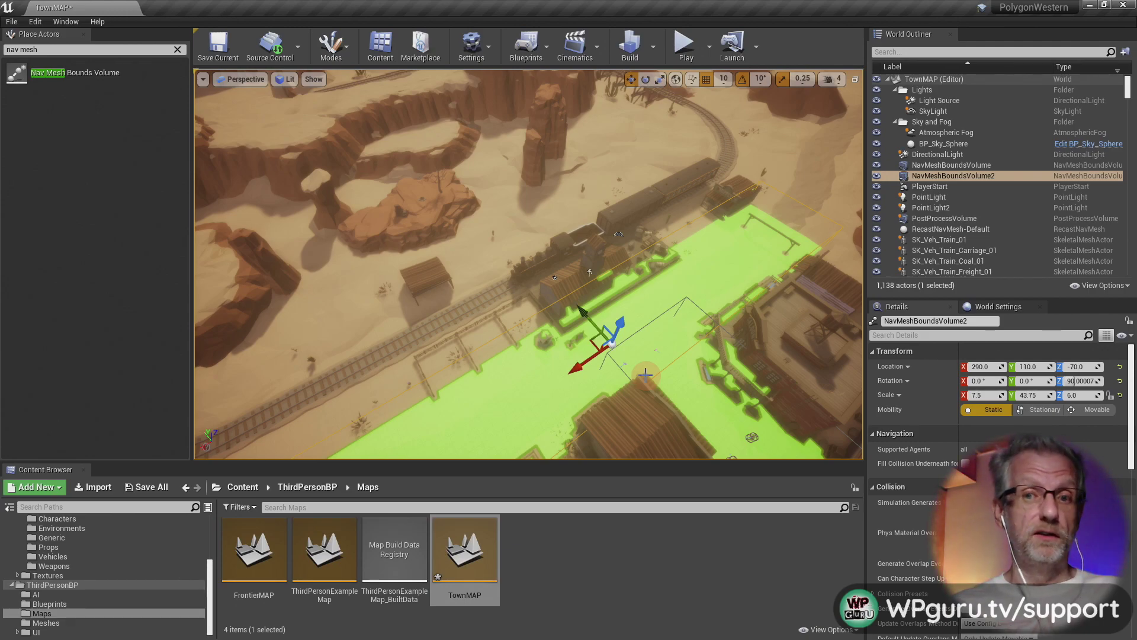
- Play-test the Town level and walk the player down the main street past the bystanders to the Ammunition building
{"action": "left_click_drag", "start_coordinate": [632, 358], "coordinate": [574, 347]}
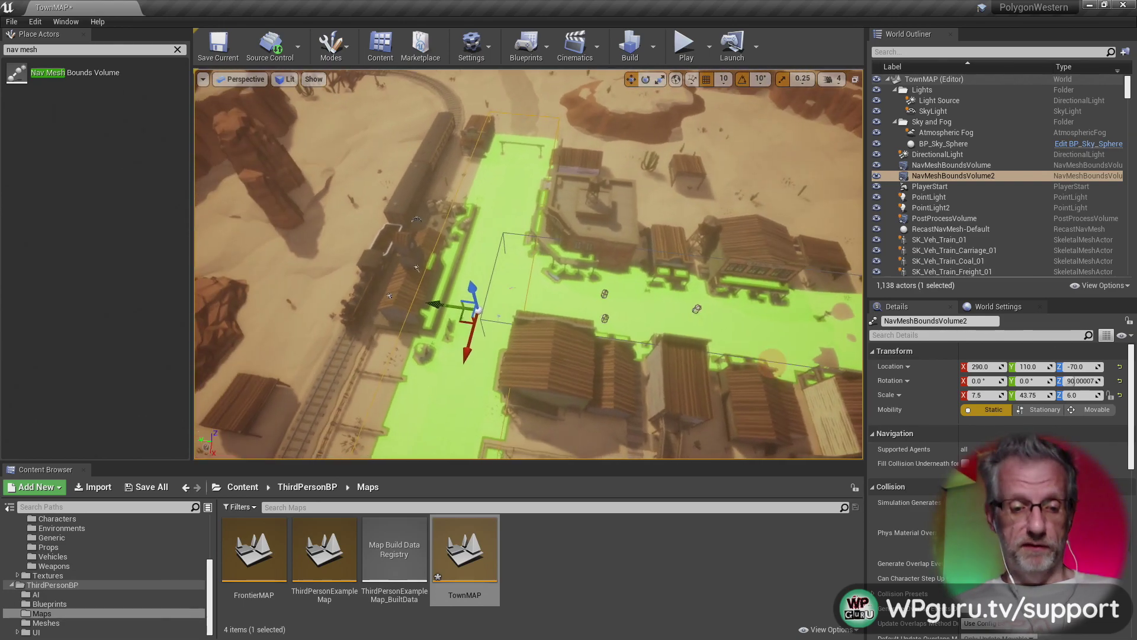
{"action": "right_click_drag", "start_coordinate": [772, 362], "coordinate": [847, 347]}
{"action": "right_click_drag", "start_coordinate": [930, 332], "coordinate": [998, 288]}
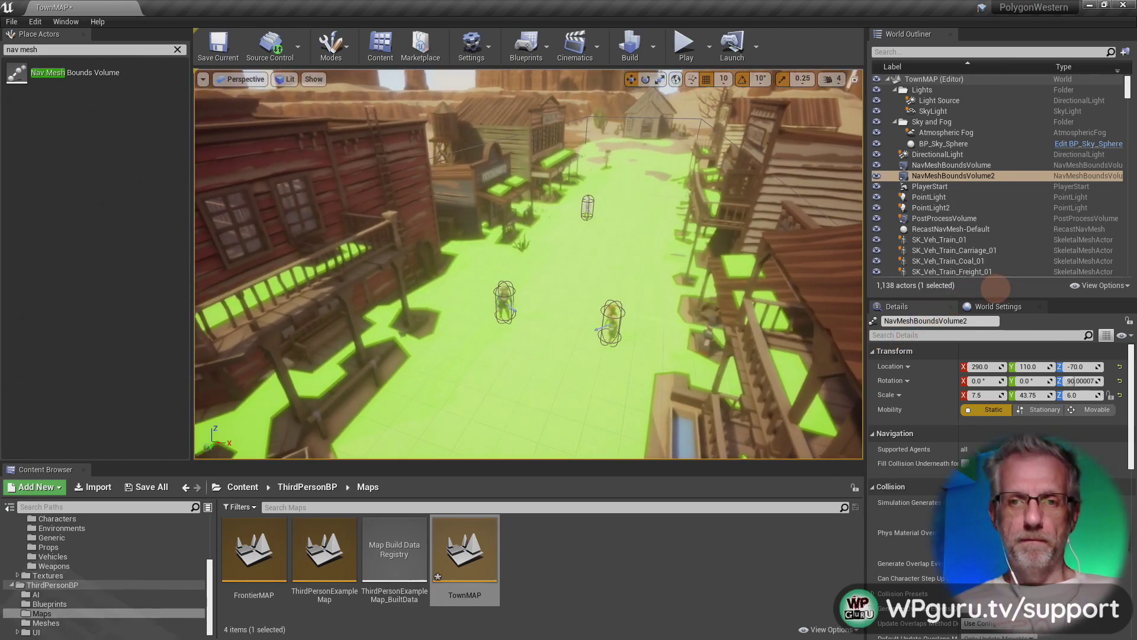
{"action": "left_click", "coordinate": [682, 47]}
{"action": "key", "text": "w"}
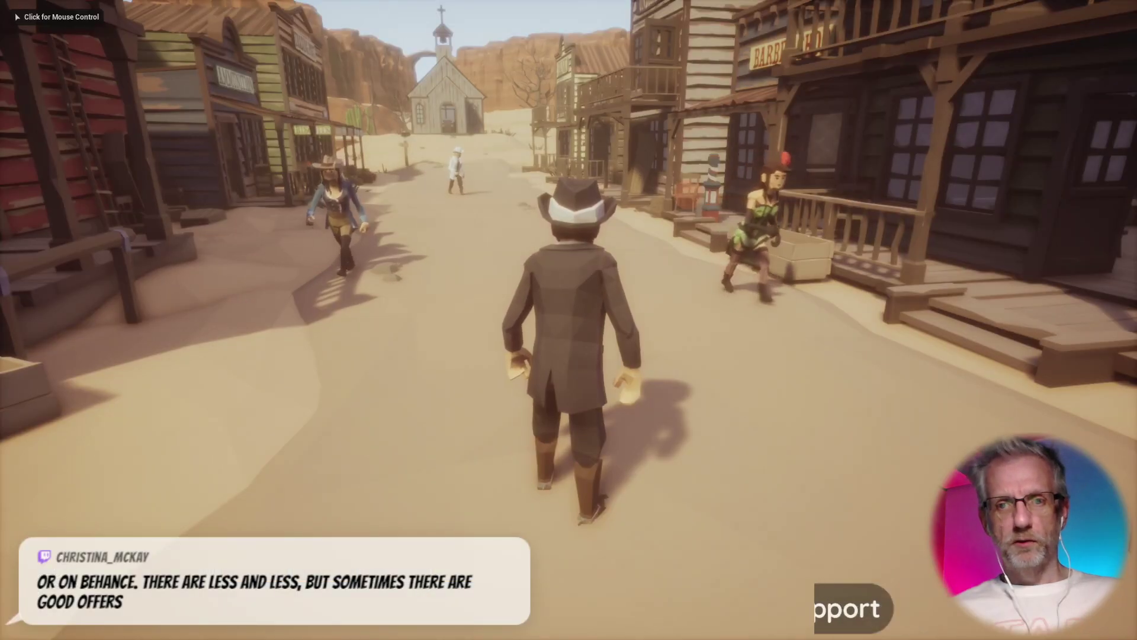
{"action": "left_click", "coordinate": [569, 320]}
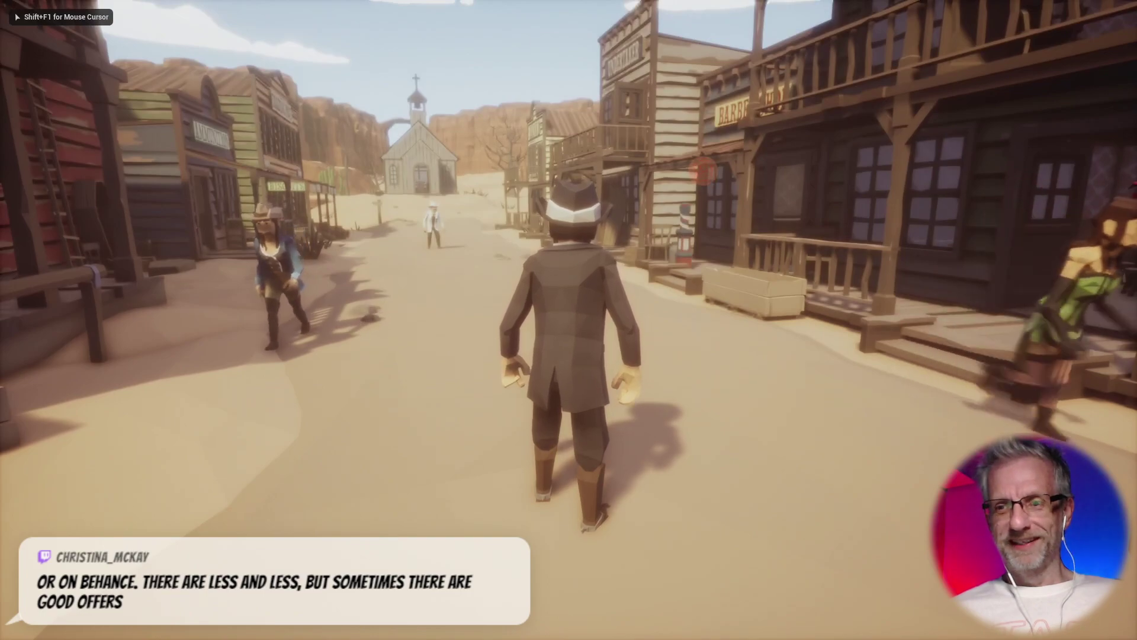
{"action": "key", "text": "w"}
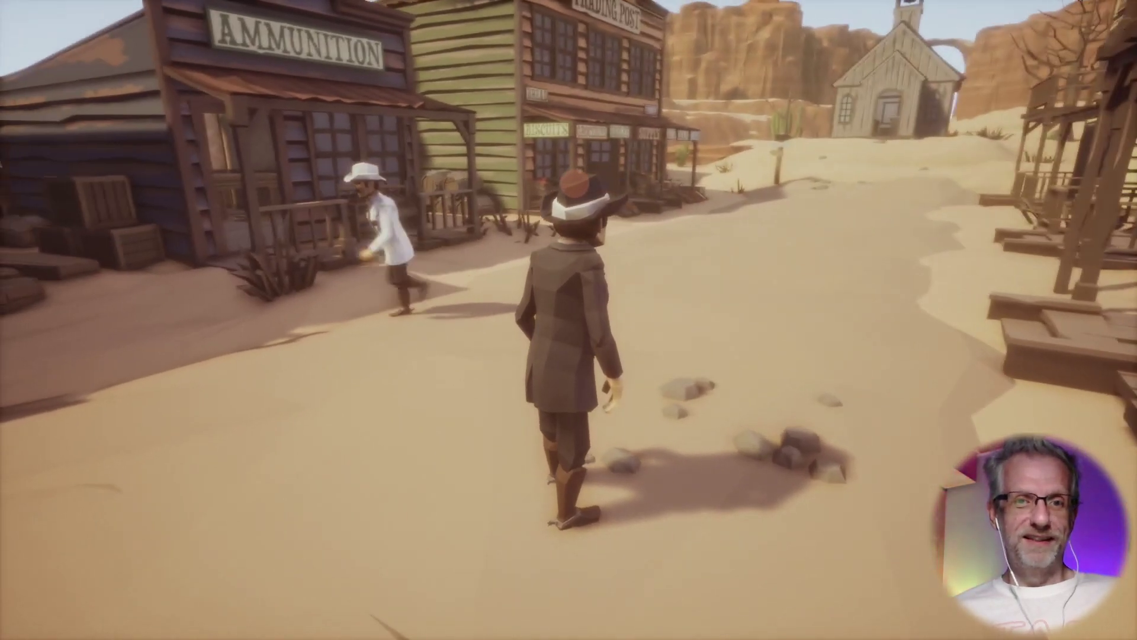
- Walk the player from the Ammunition building down the main street to the bystanders roaming beside the railway fence
{"action": "key", "text": "w"}
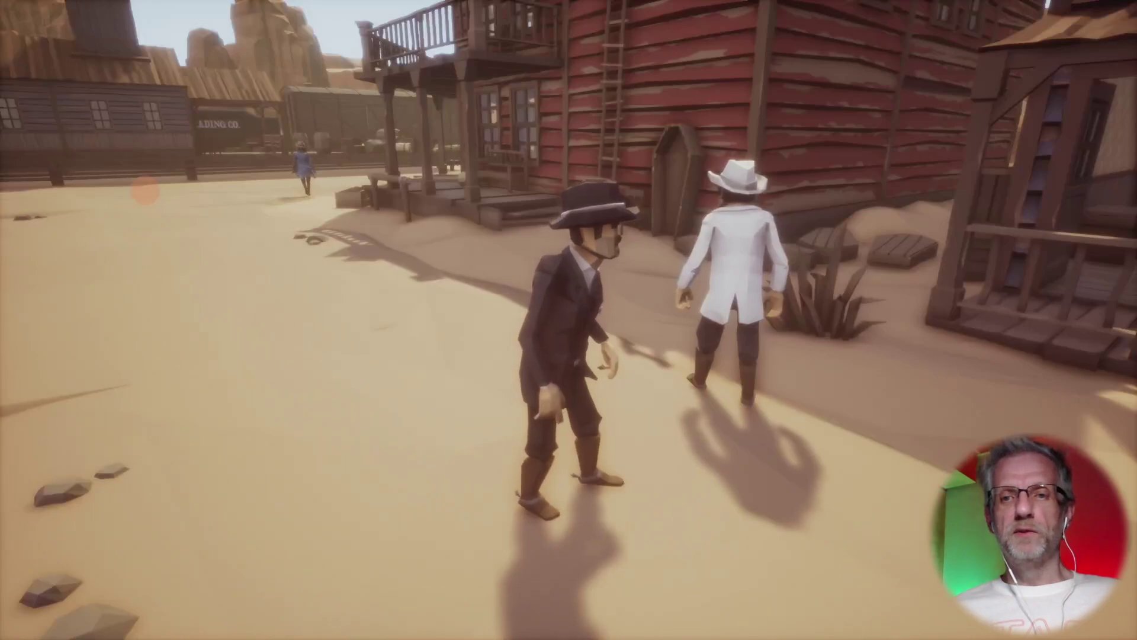
{"action": "key", "text": "w"}
{"action": "key", "text": "w"}
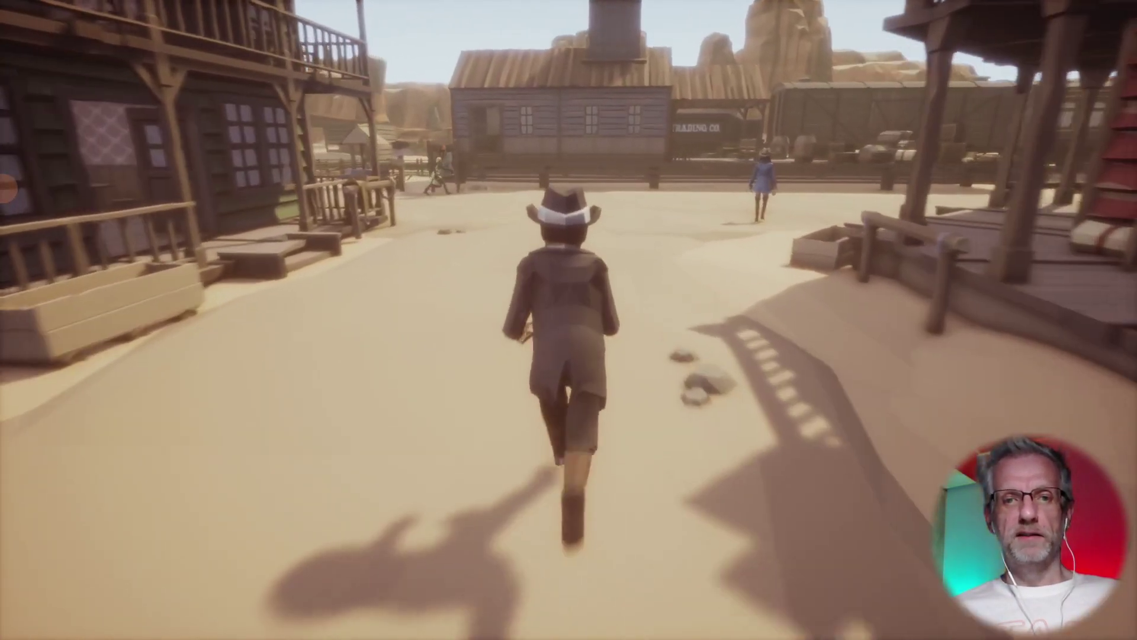
{"action": "key", "text": "w"}
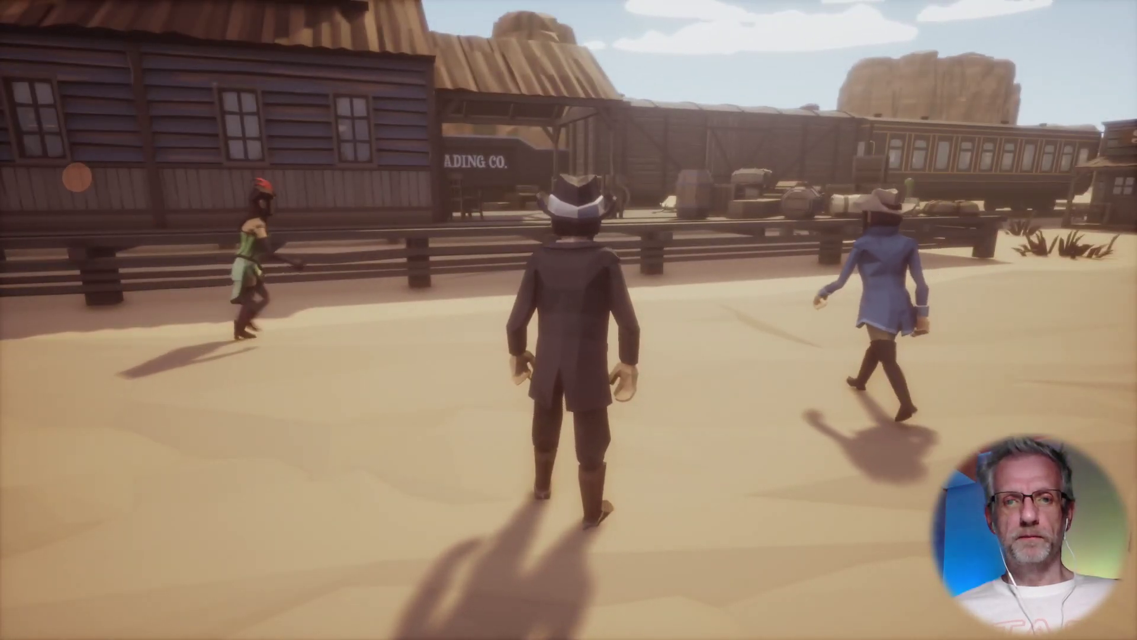
{"action": "key", "text": "w"}
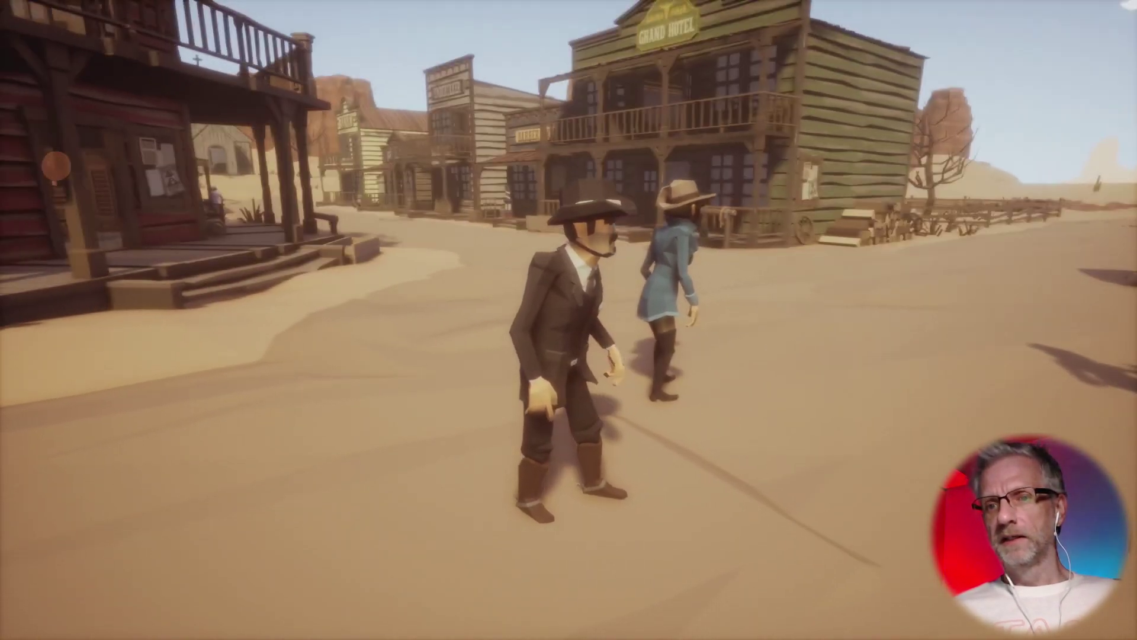
- Walk the player back to face the church end of the main street, and end the play-test
{"action": "key", "text": "w"}
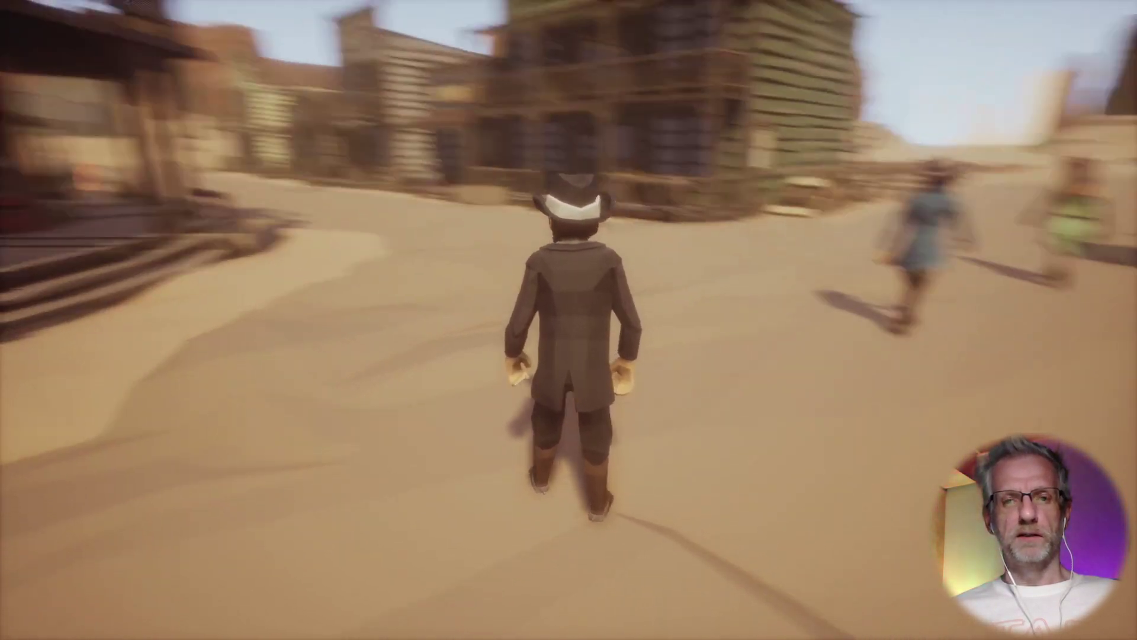
{"action": "key", "text": "w"}
{"action": "key", "text": "d"}
{"action": "key", "text": "w"}
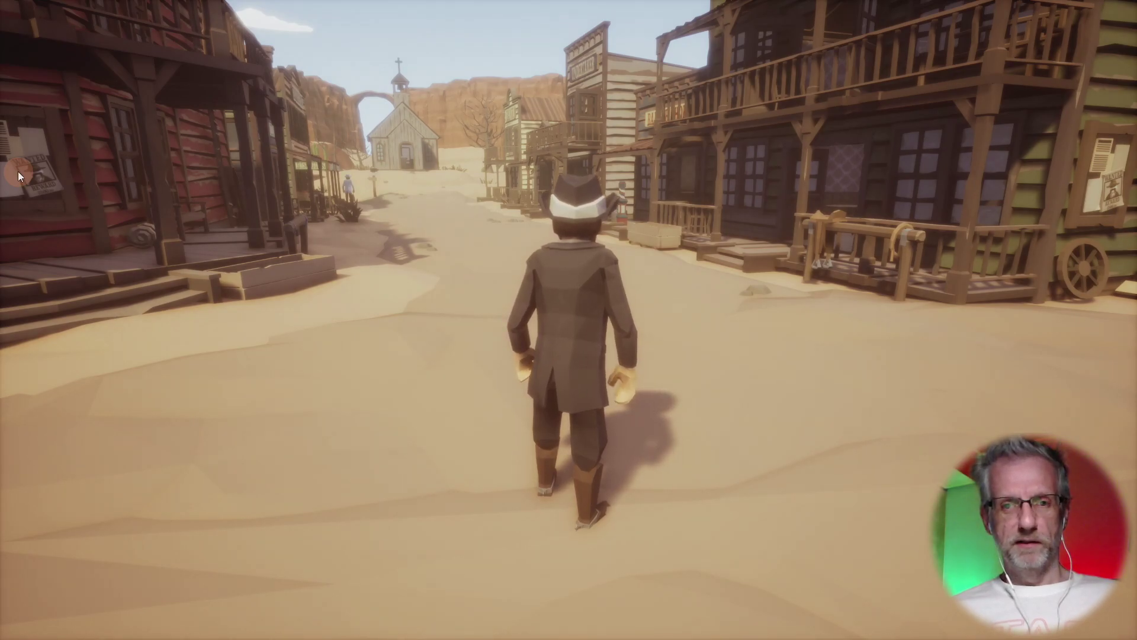
{"action": "key", "text": "Escape"}
{"action": "key", "text": "F11"}
{"action": "key", "text": "p"}
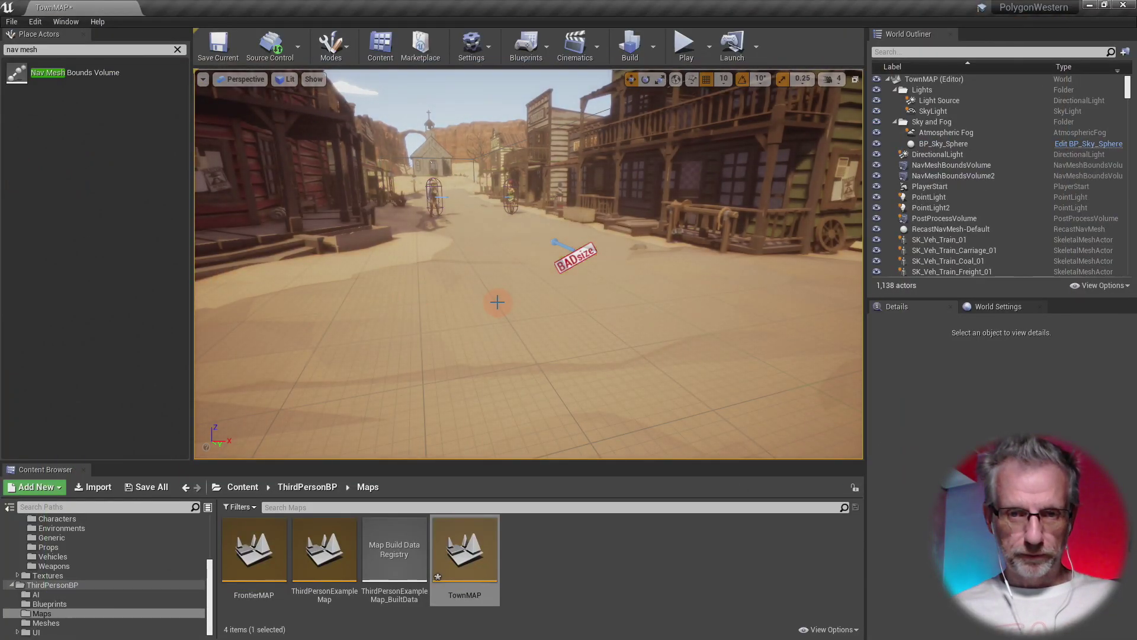
- Duplicate the cowgirl bystander and place the copy farther up the main street at about X -40, Y -2570
{"action": "left_click", "coordinate": [437, 197]}
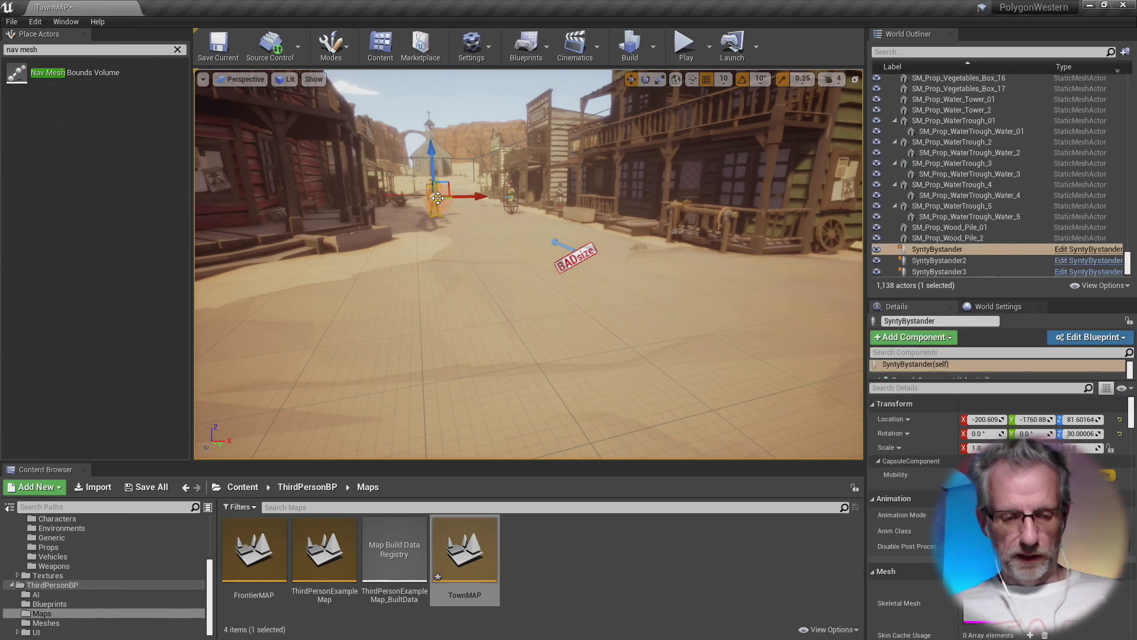
{"action": "key", "text": "f"}
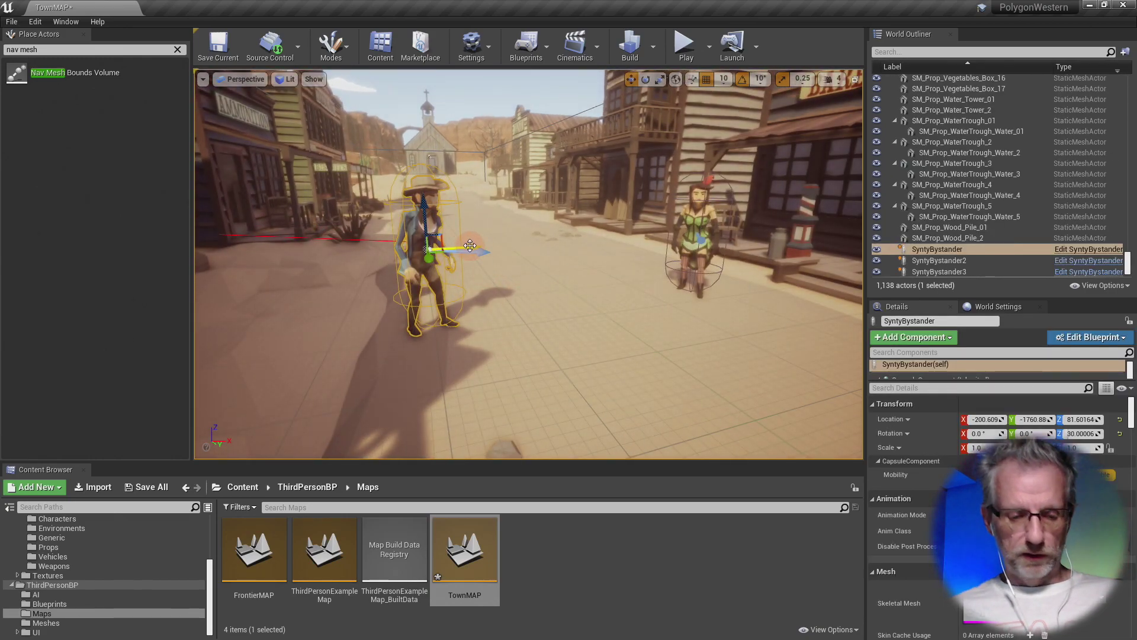
{"action": "left_click_drag", "start_coordinate": [470, 245], "coordinate": [494, 215], "text": "alt"}
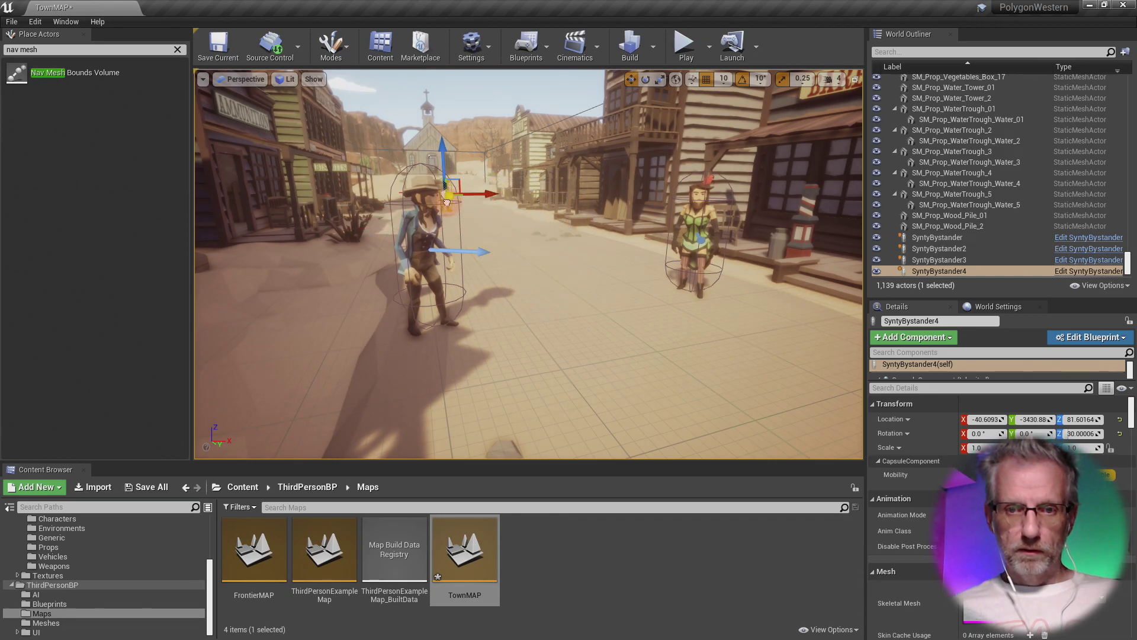
{"action": "key", "text": "f"}
{"action": "right_click_drag", "start_coordinate": [489, 264], "coordinate": [524, 269]}
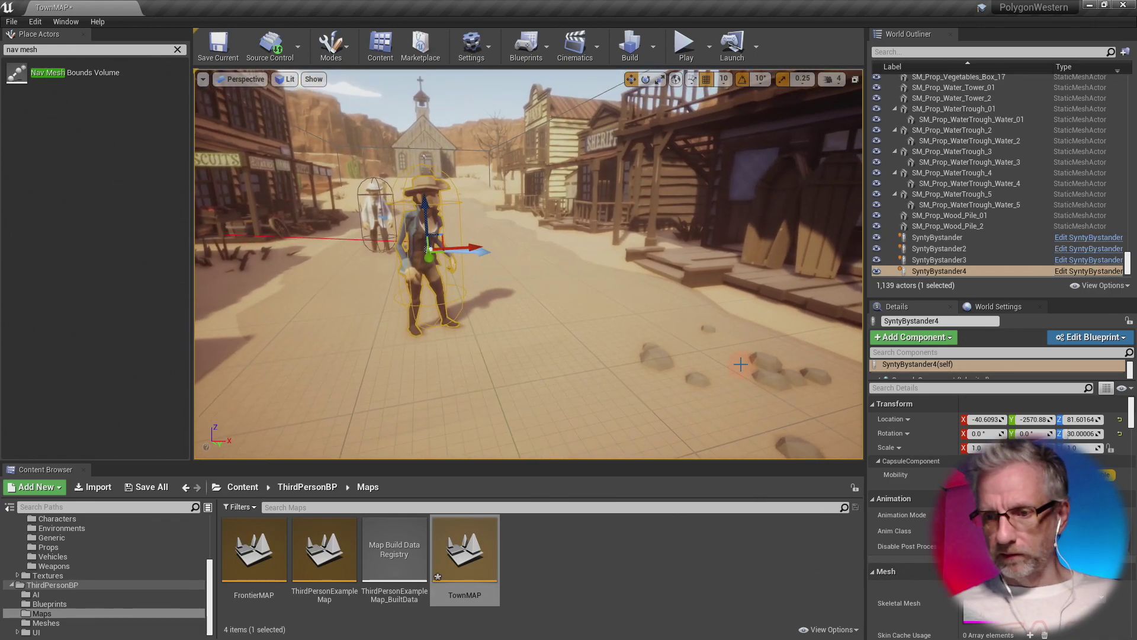
- Enlarge the Details panel and bring the copied bystander's Skeletal Mesh setting into view
{"action": "scroll", "coordinate": [1007, 426], "scroll_direction": "down", "scroll_amount": 5}
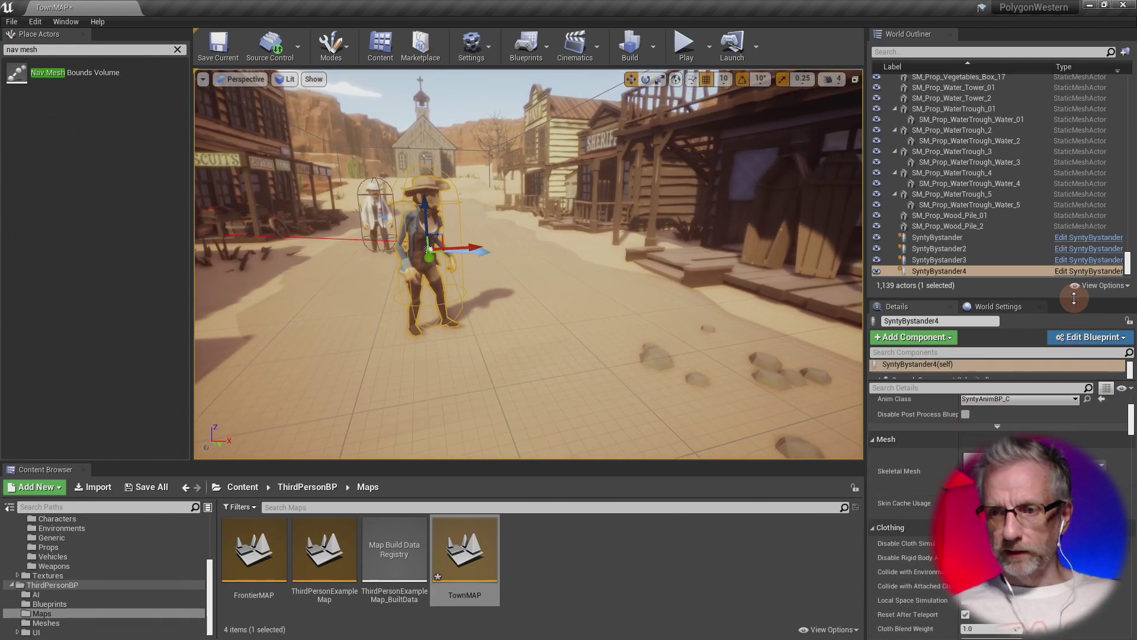
{"action": "left_click_drag", "start_coordinate": [1072, 300], "coordinate": [1066, 130]}
{"action": "scroll", "coordinate": [1064, 344], "scroll_direction": "down", "scroll_amount": 1}
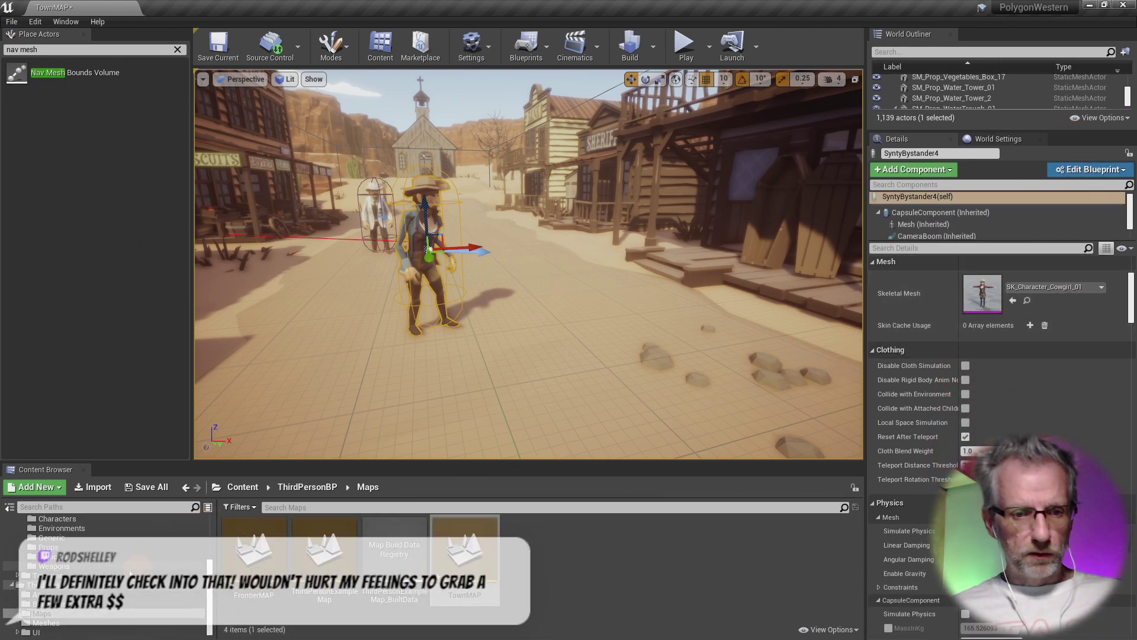
{"action": "scroll", "coordinate": [130, 573], "scroll_direction": "up", "scroll_amount": 1}
{"action": "scroll", "coordinate": [130, 573], "scroll_direction": "up", "scroll_amount": 1}
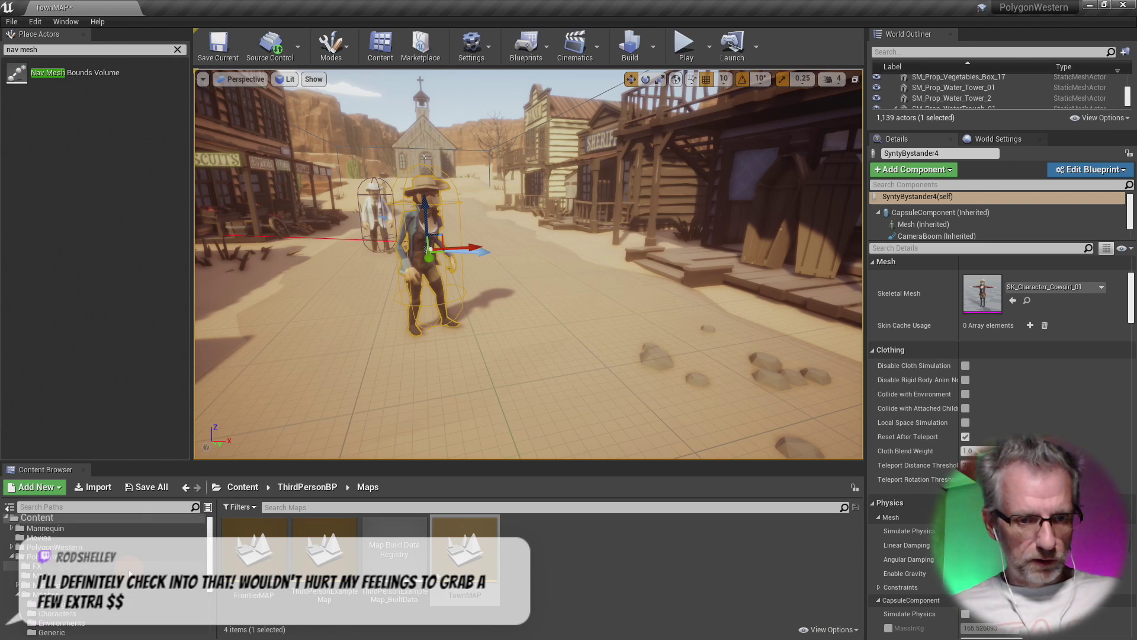
{"action": "scroll", "coordinate": [129, 573], "scroll_direction": "down", "scroll_amount": 2}
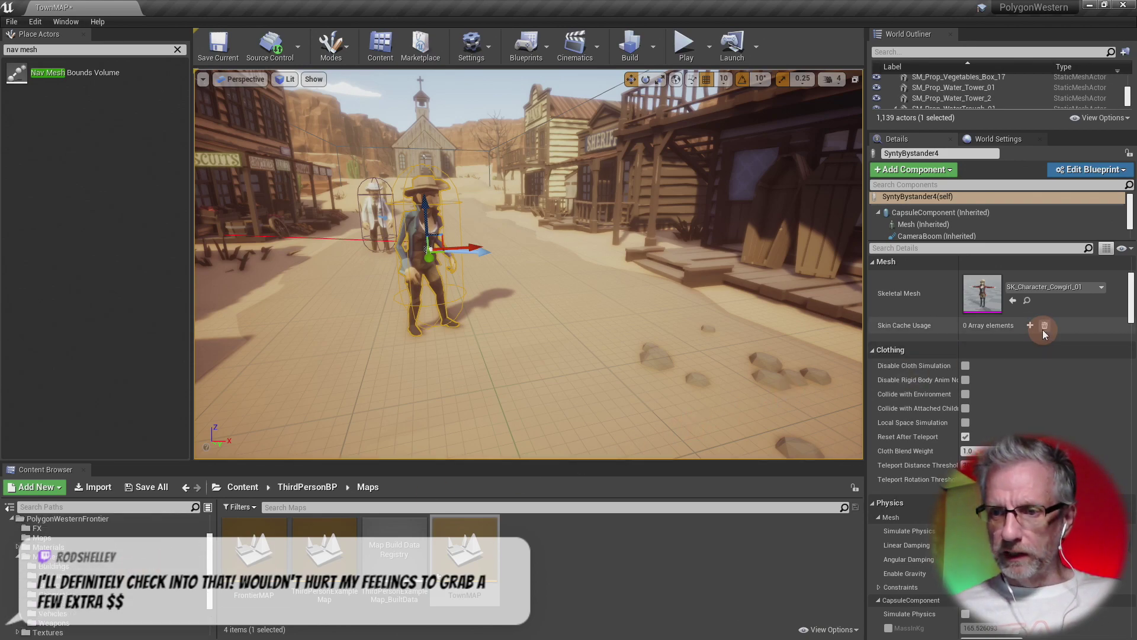
- Try SK_Character_Gunman_01 and SK_Character_Woman_01 as the copied bystander's skeletal mesh
{"action": "left_click", "coordinate": [1079, 288]}
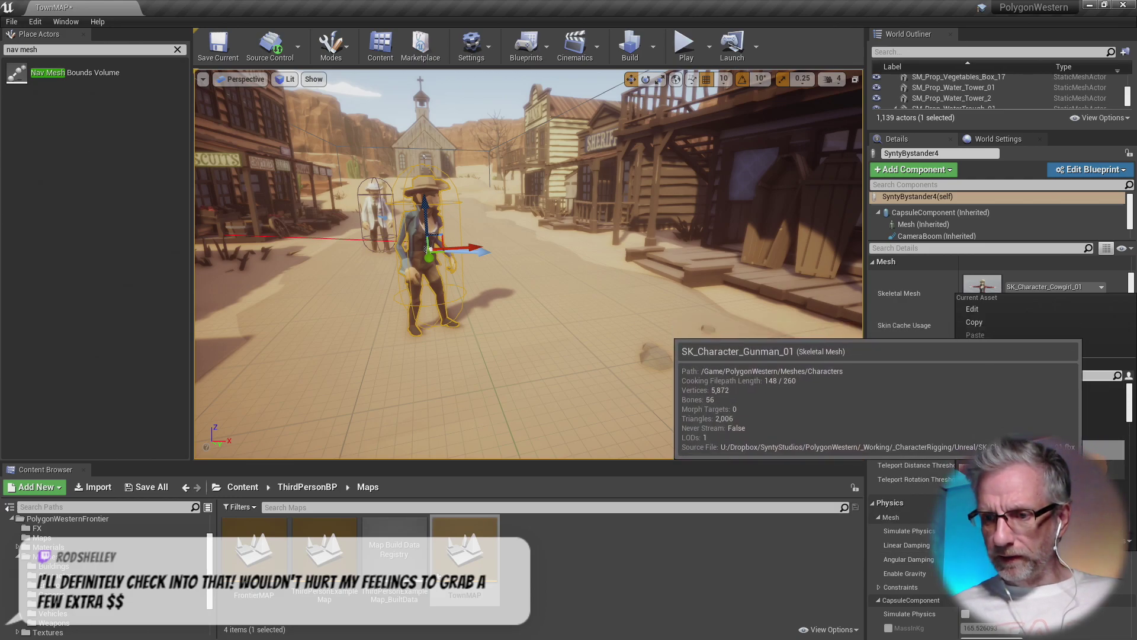
{"action": "left_click", "coordinate": [1042, 333]}
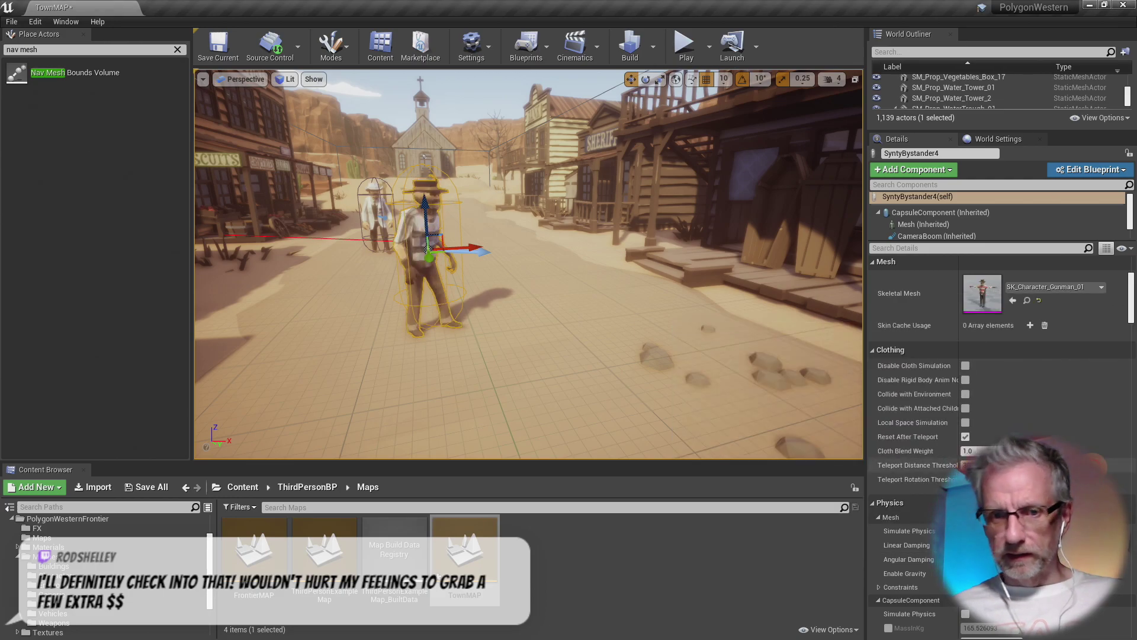
{"action": "left_click", "coordinate": [1081, 286]}
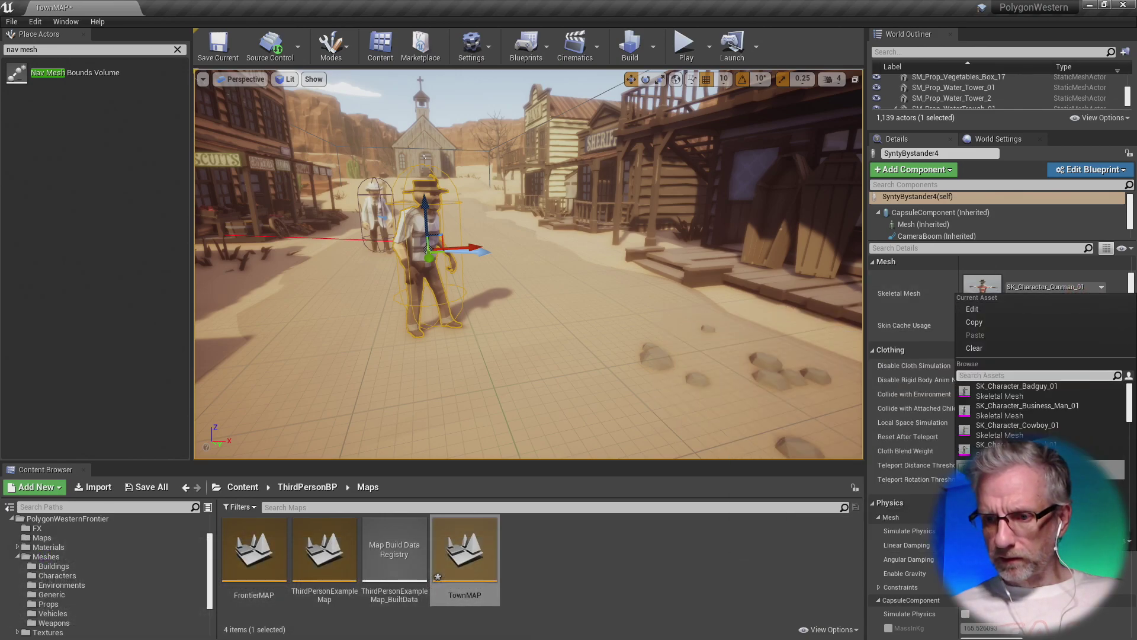
{"action": "scroll", "coordinate": [1043, 415], "scroll_direction": "down", "scroll_amount": 3}
{"action": "left_click", "coordinate": [1019, 425]}
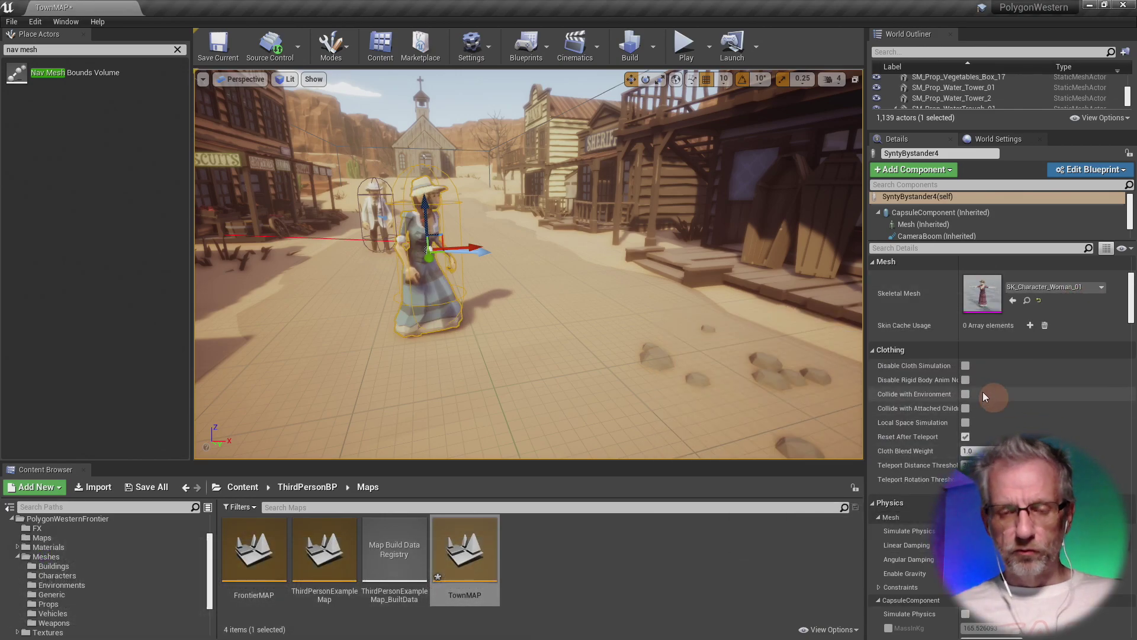
- Set the copied bystander's skeletal mesh to SK_Chr_Bandit_Male_01 and duplicate him toward the Biscuits store
{"action": "left_click", "coordinate": [1073, 288]}
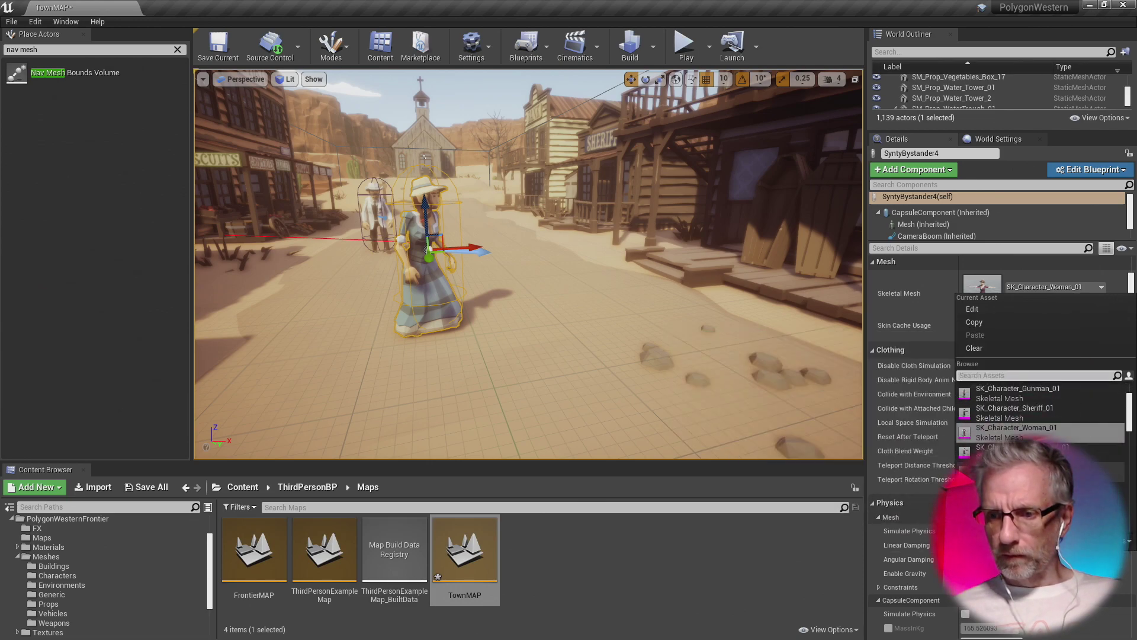
{"action": "left_click", "coordinate": [1010, 450]}
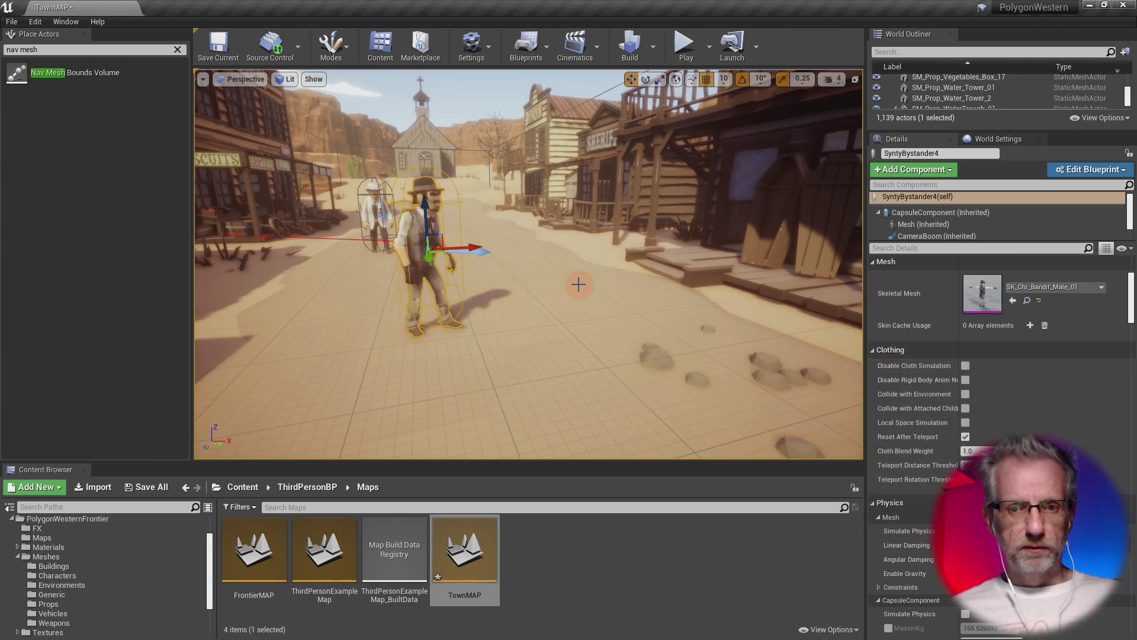
{"action": "left_click_drag", "start_coordinate": [474, 247], "coordinate": [339, 262], "text": "alt"}
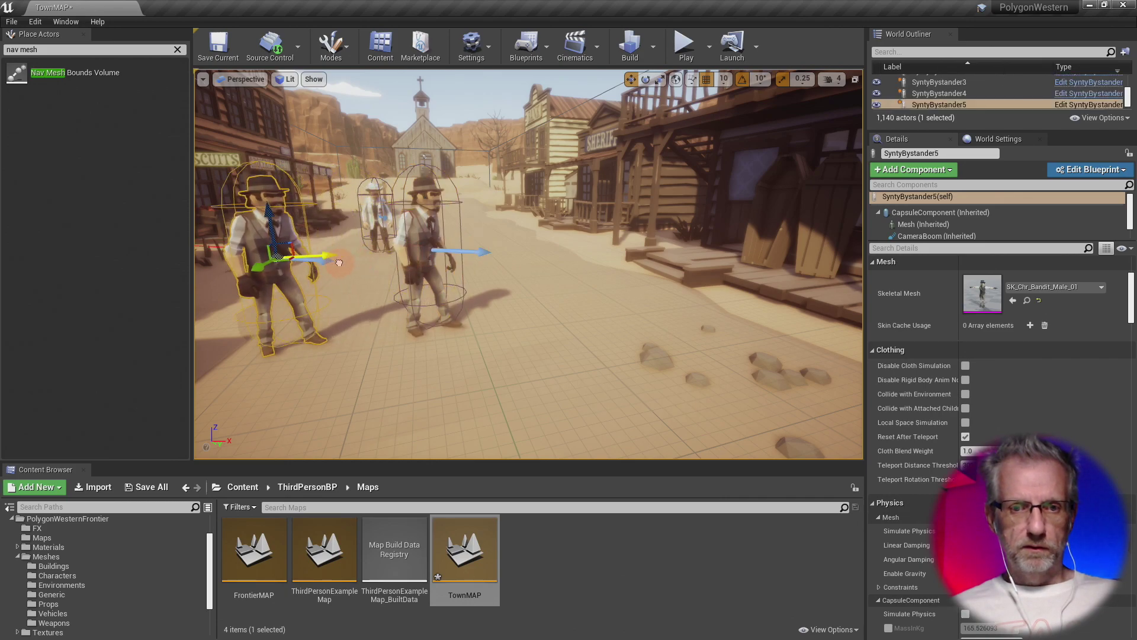
- Give the bandit's duplicate the SK_Chr_GoldMiner_Male_01 mesh and rotate him about Z to face the church
{"action": "left_click", "coordinate": [1086, 291]}
{"action": "scroll", "coordinate": [1090, 426], "scroll_direction": "down", "scroll_amount": 3}
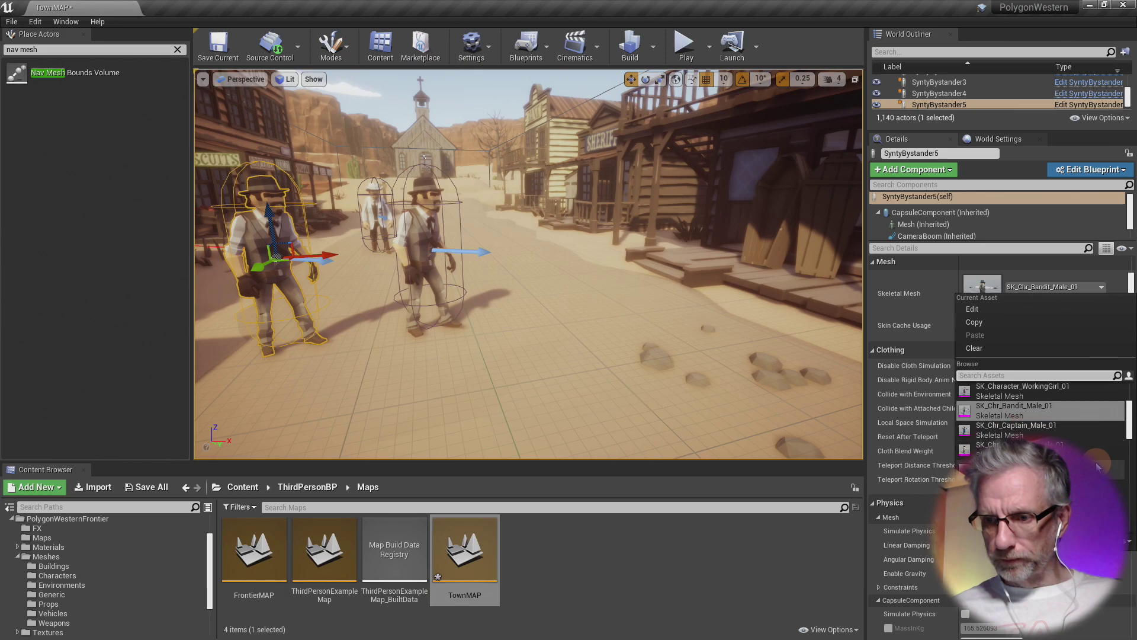
{"action": "left_click", "coordinate": [1074, 427]}
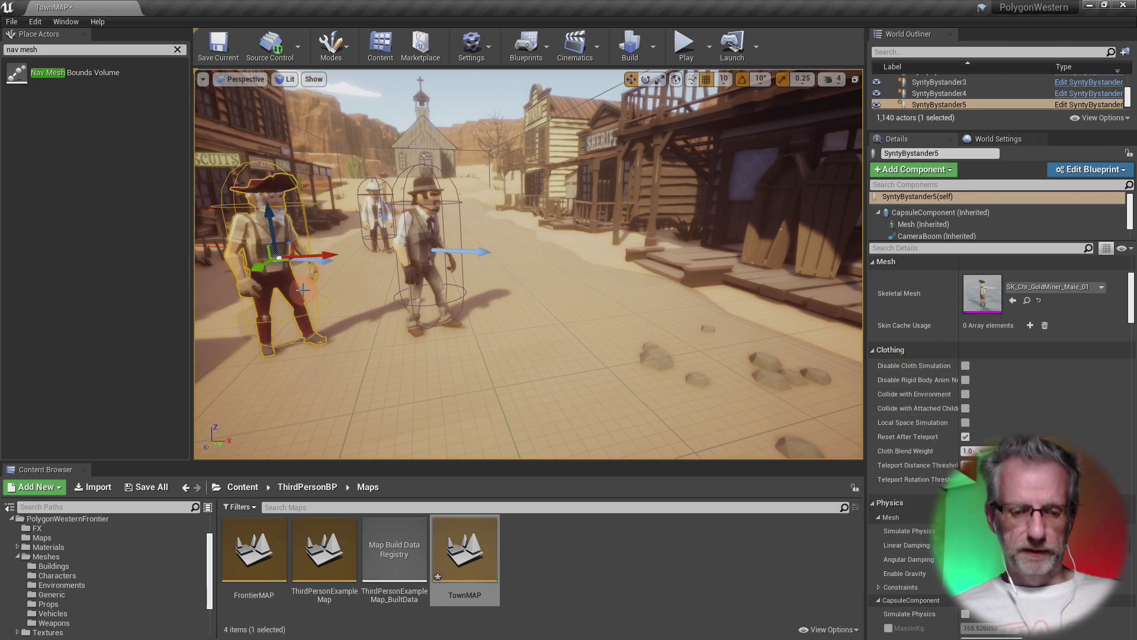
{"action": "key", "text": "e"}
{"action": "left_click_drag", "start_coordinate": [271, 273], "coordinate": [1002, 226]}
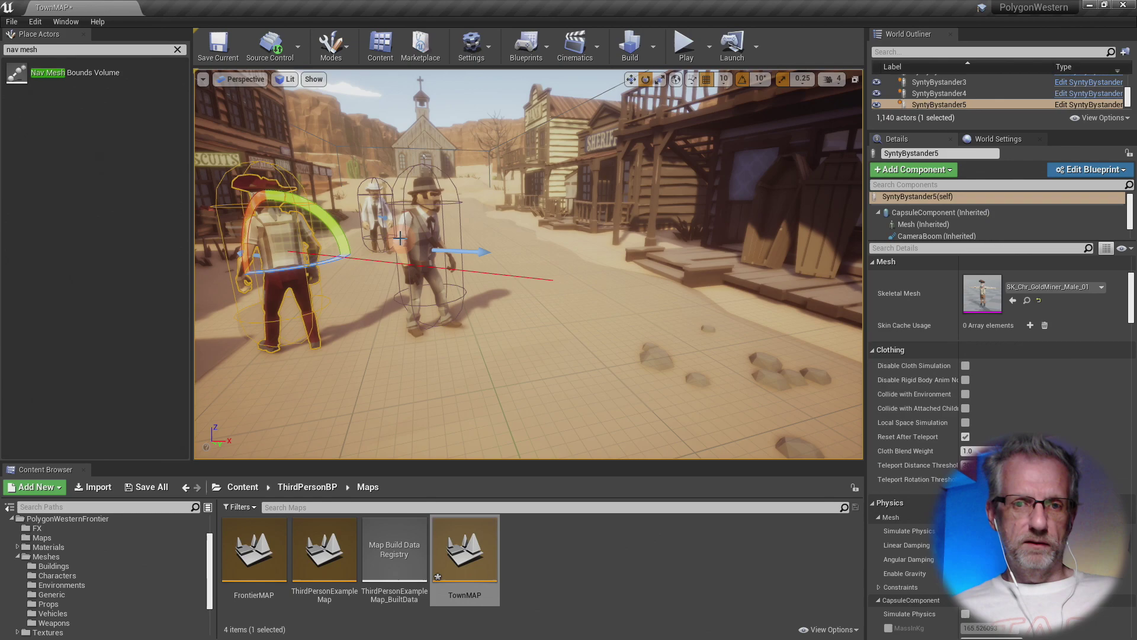
- Duplicate the bandit bystander away from the church and set the copy's skeletal mesh to SK_Chr_GoldMiner_Male_02
{"action": "left_click", "coordinate": [430, 288]}
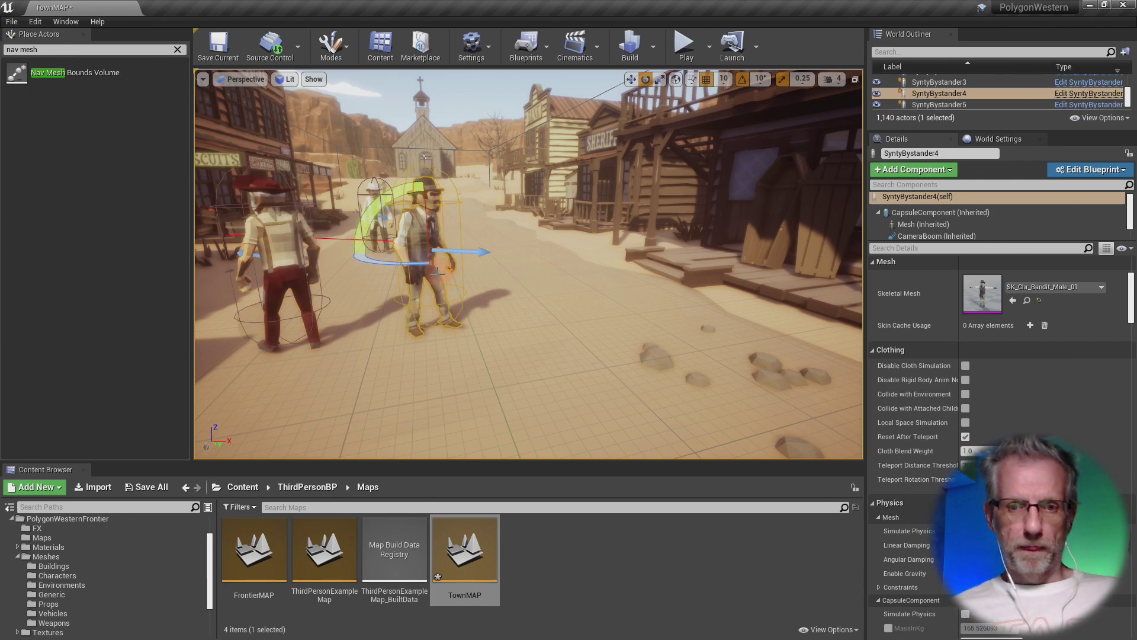
{"action": "left_click_drag", "start_coordinate": [424, 156], "coordinate": [691, 292], "text": "alt"}
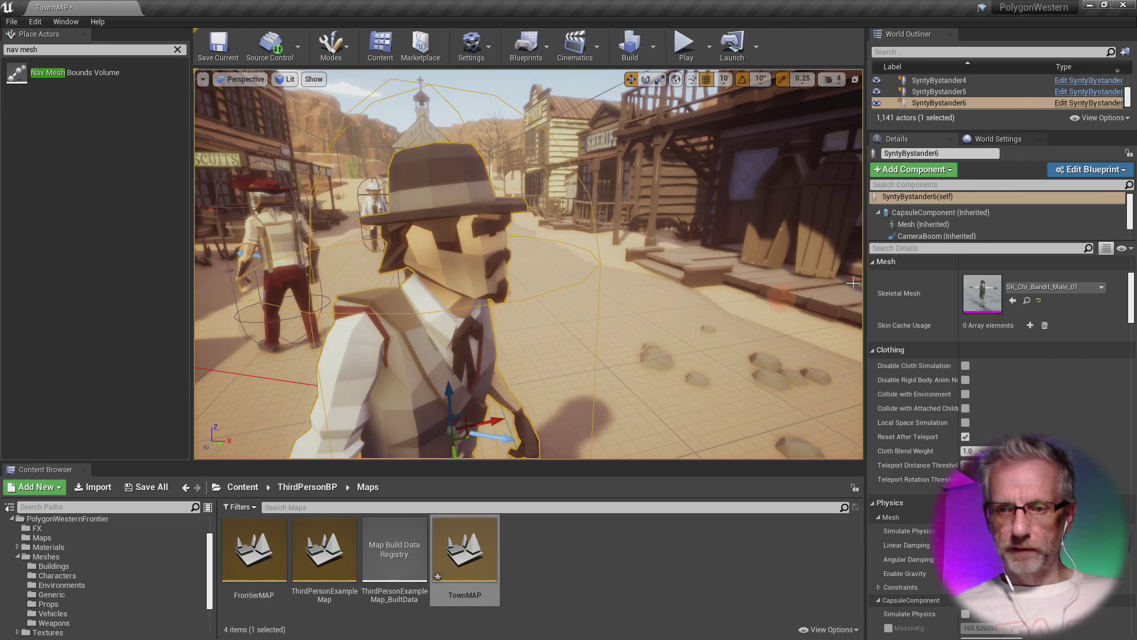
{"action": "left_click", "coordinate": [1072, 289]}
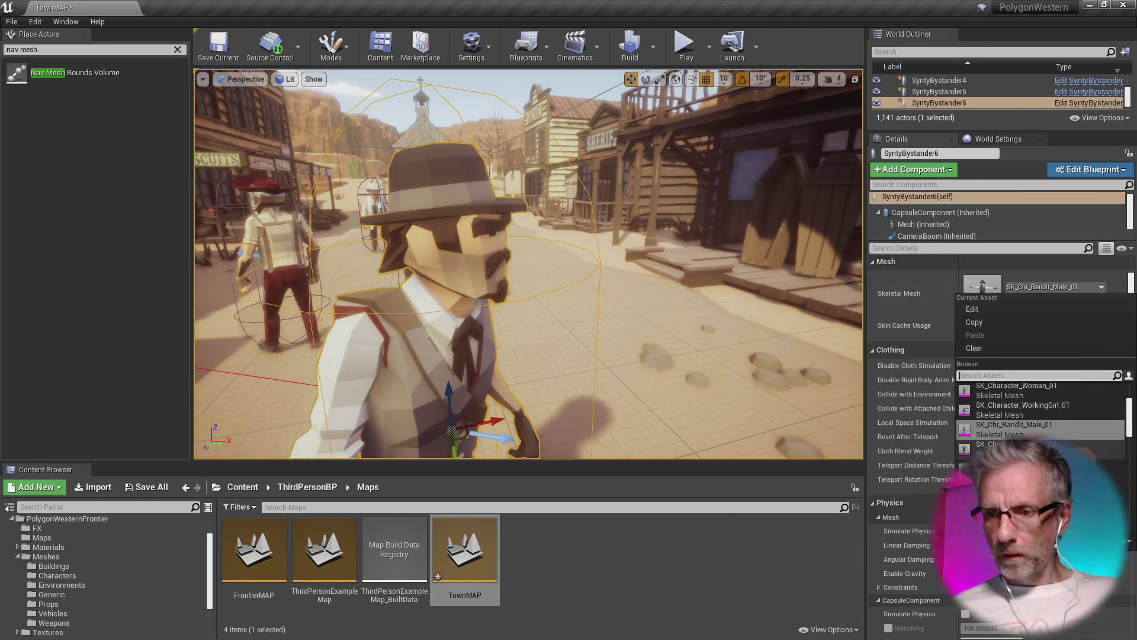
{"action": "scroll", "coordinate": [1083, 446], "scroll_direction": "down", "scroll_amount": 2}
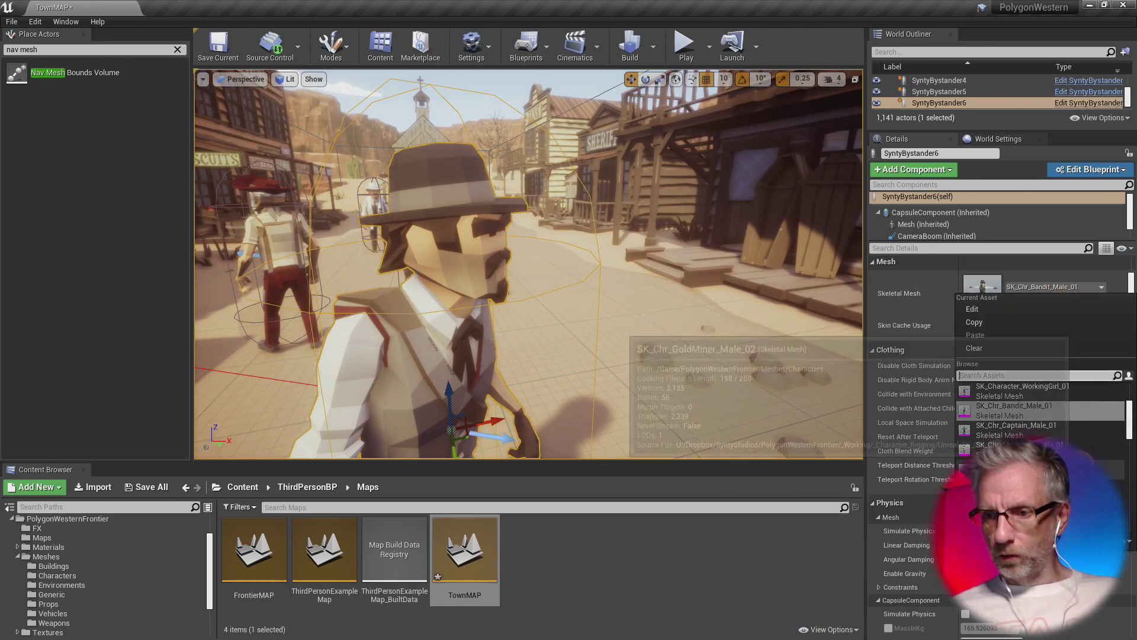
{"action": "left_click", "coordinate": [1084, 446]}
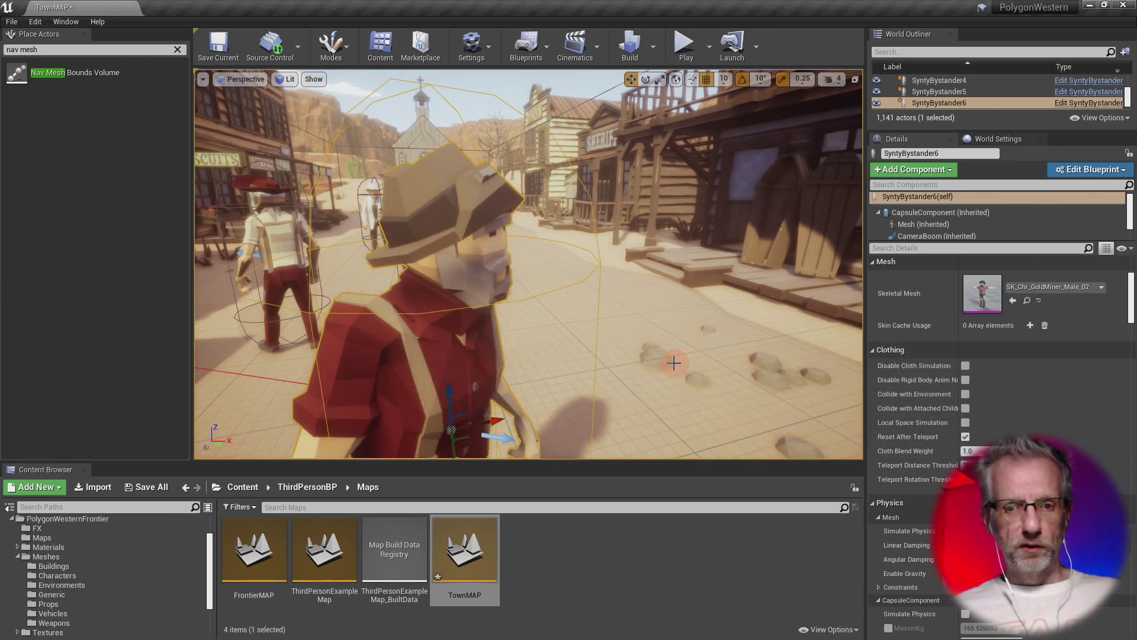
- Rotate the gold miner in the red shirt about the vertical axis
{"action": "key", "text": "f"}
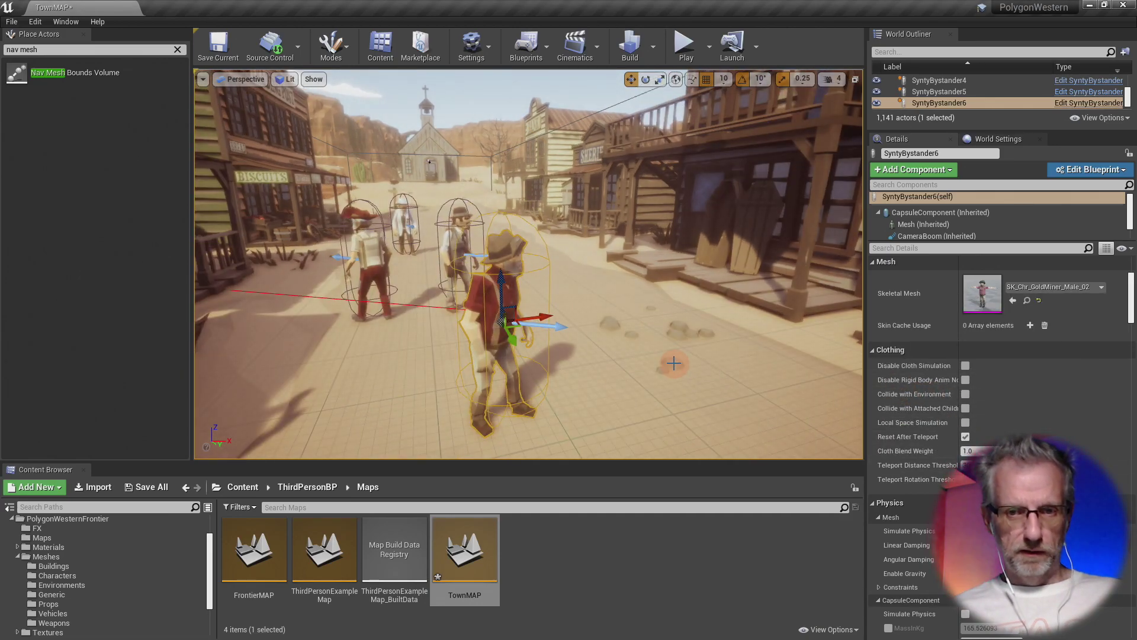
{"action": "key", "text": "e"}
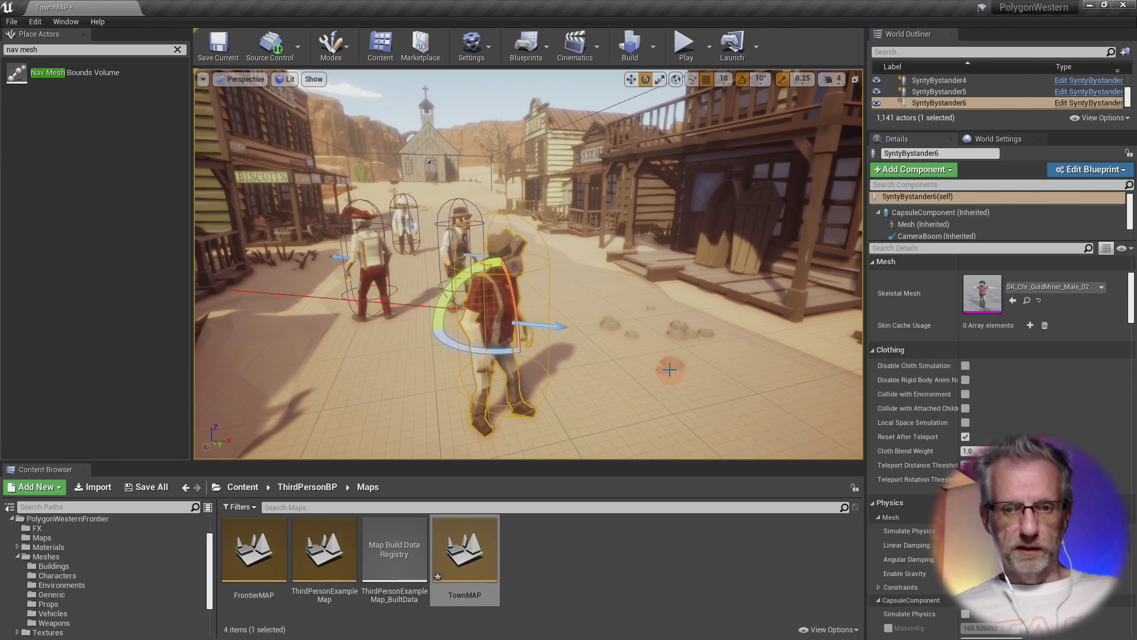
{"action": "left_click_drag", "start_coordinate": [491, 349], "coordinate": [489, 360]}
{"action": "right_click_drag", "start_coordinate": [490, 360], "coordinate": [458, 356]}
{"action": "scroll", "coordinate": [487, 349], "scroll_direction": "up", "scroll_amount": 5}
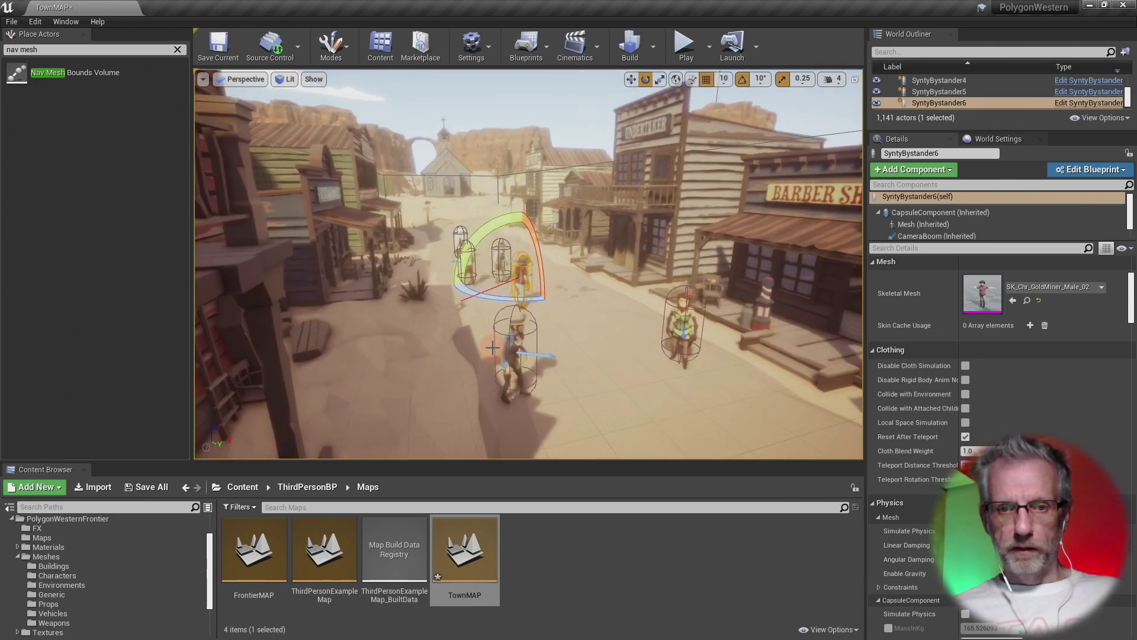
- Duplicate the white-coated sheriff bystander toward the sheriff's office and set the copy's skeletal mesh to SK_Chr_Captain_Male_01
{"action": "left_click", "coordinate": [491, 252]}
{"action": "key", "text": "f"}
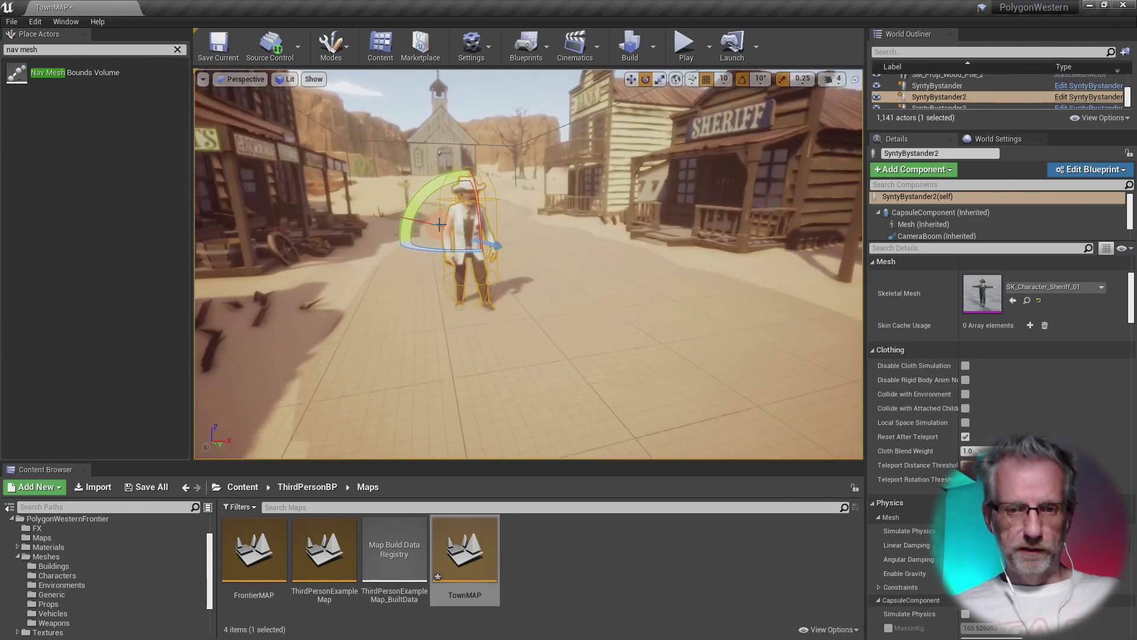
{"action": "scroll", "coordinate": [508, 239], "scroll_direction": "up", "scroll_amount": 4}
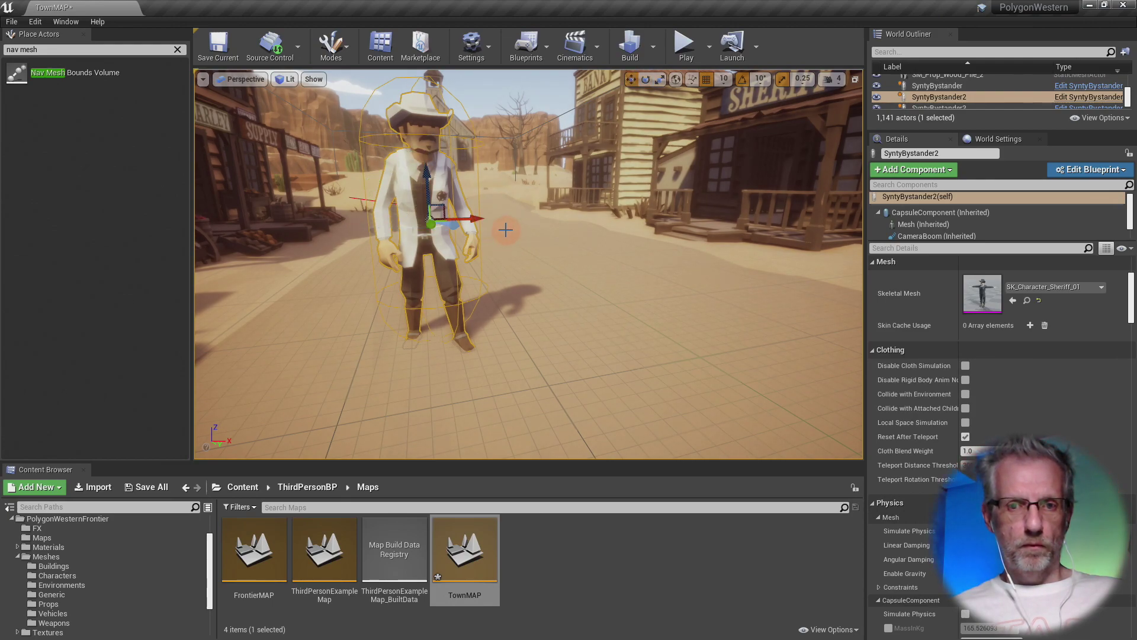
{"action": "left_click_drag", "start_coordinate": [484, 219], "coordinate": [708, 216], "text": "alt"}
{"action": "left_click", "coordinate": [1102, 287]}
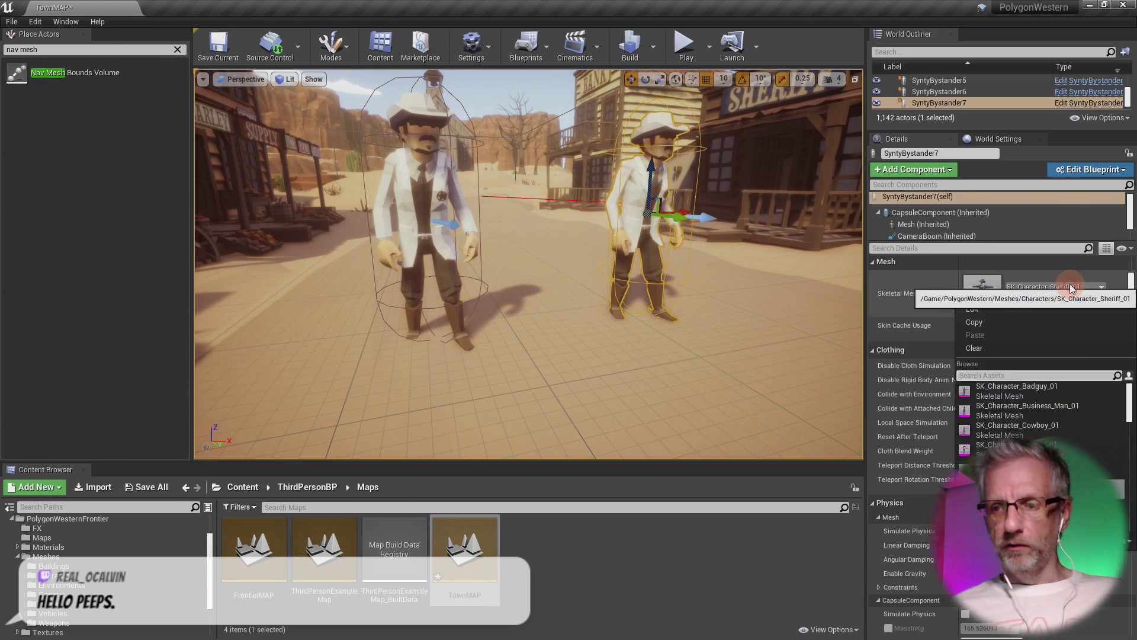
{"action": "scroll", "coordinate": [1102, 456], "scroll_direction": "down", "scroll_amount": 3}
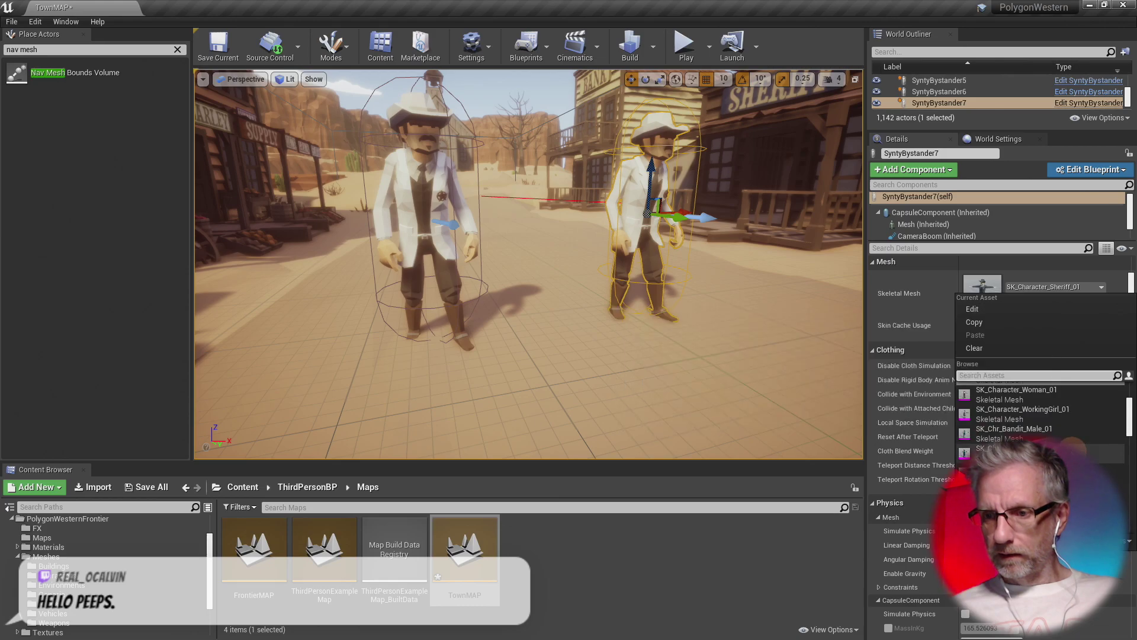
{"action": "left_click", "coordinate": [1013, 450]}
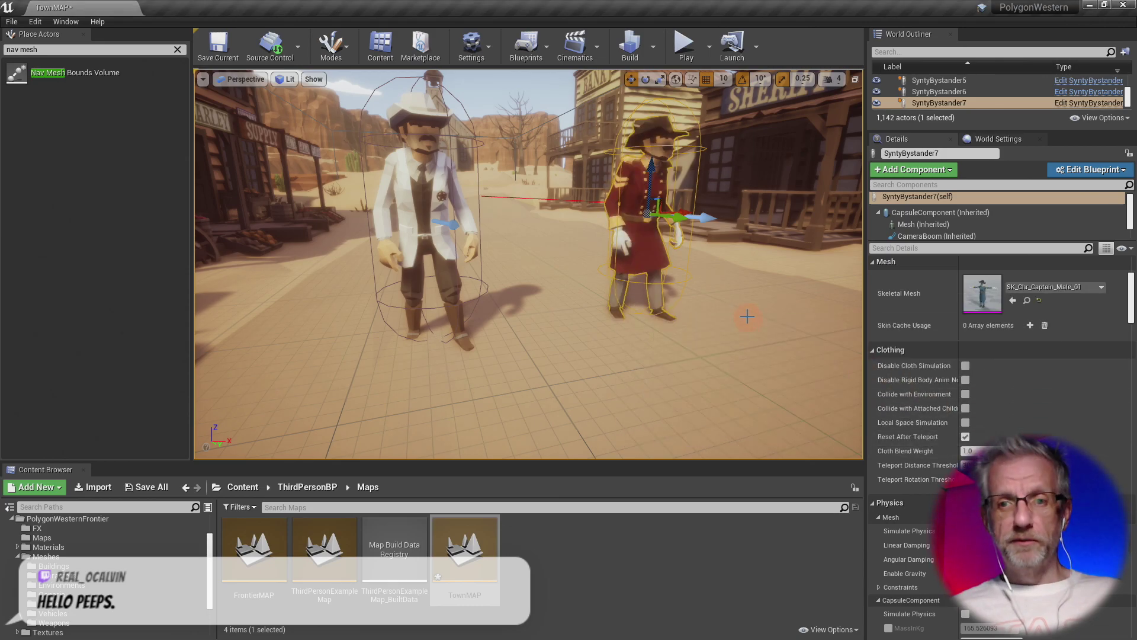
- Rotate the captain bystander about the vertical axis to face the sheriff's office
{"action": "mouse_move", "coordinate": [710, 296]}
{"action": "right_mouse_down"}
{"action": "mouse_move", "coordinate": [738, 332]}
{"action": "mouse_move", "coordinate": [710, 296]}
{"action": "right_mouse_up"}
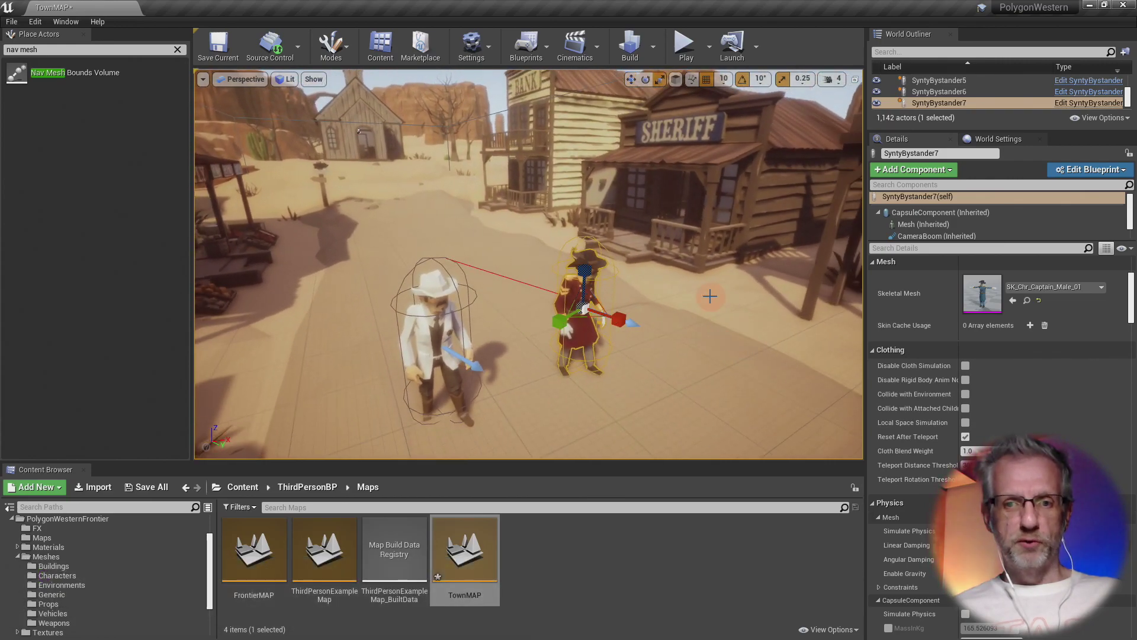
{"action": "key", "text": "e"}
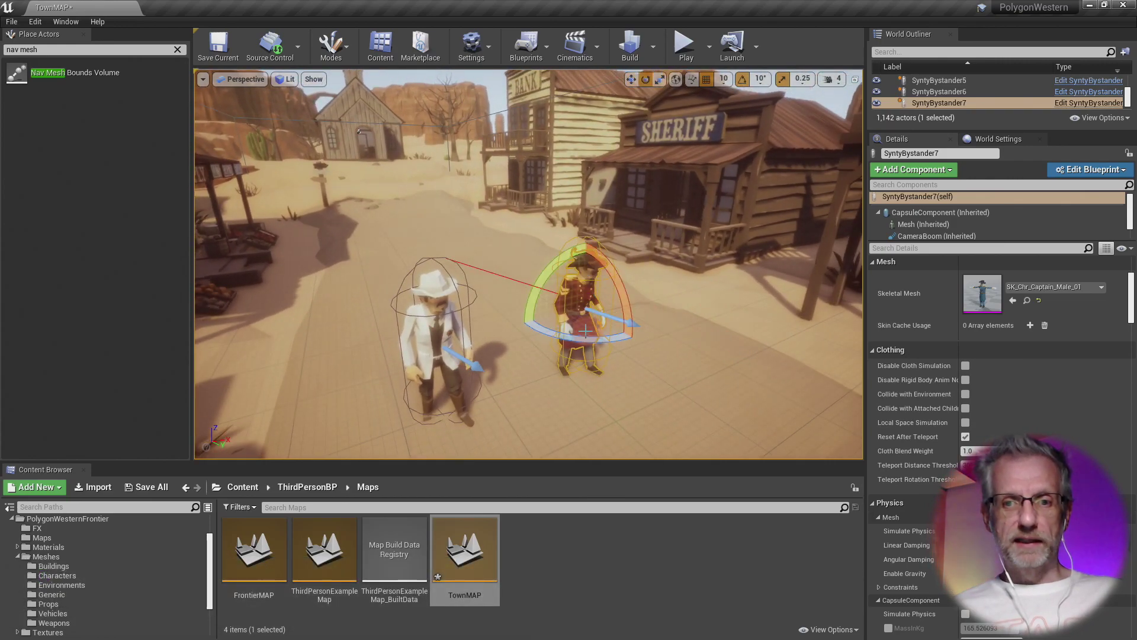
{"action": "left_click_drag", "start_coordinate": [583, 340], "coordinate": [612, 328]}
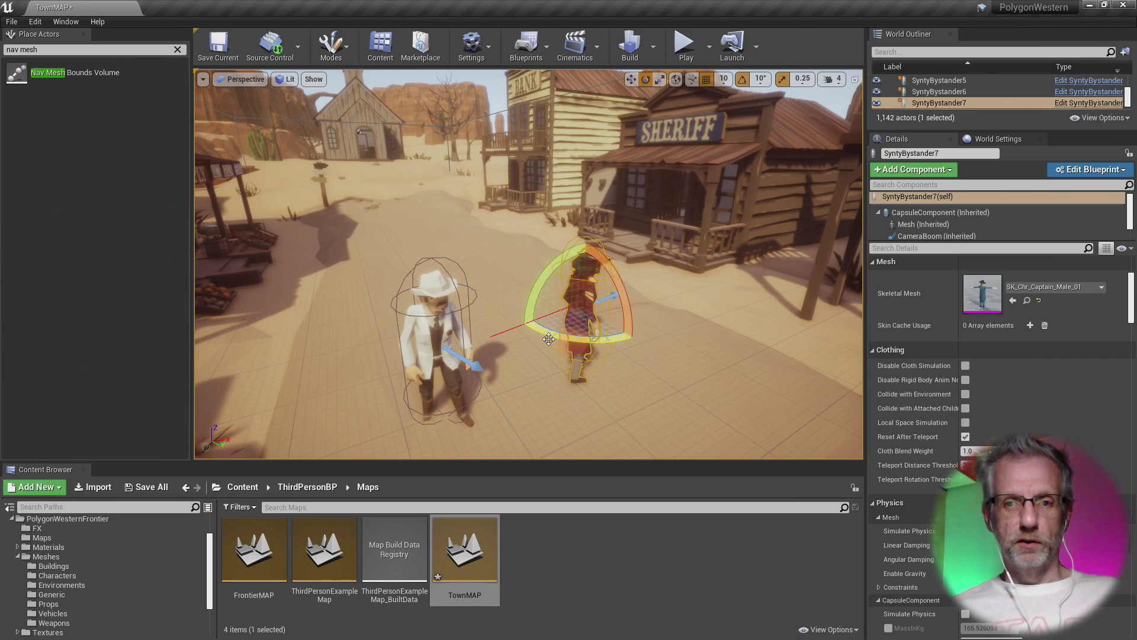
- Duplicate the captain bystander up the street toward the church and give the copy the SK_Chr_Hunter_Male_01 mesh
{"action": "key", "text": "w"}
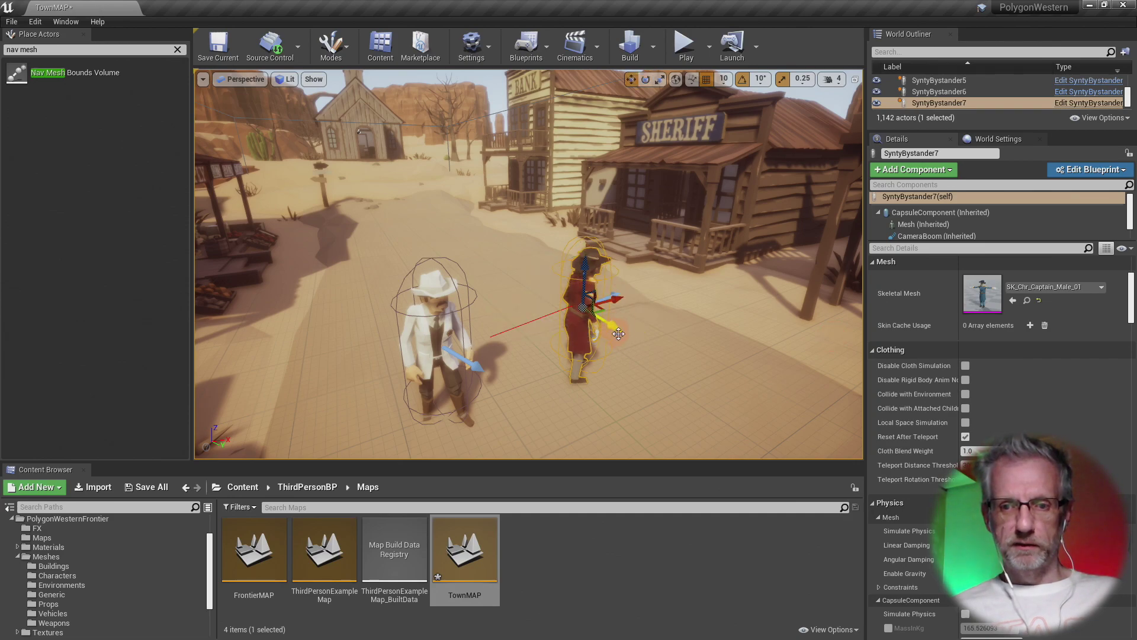
{"action": "left_click_drag", "start_coordinate": [614, 327], "coordinate": [410, 267], "text": "alt"}
{"action": "key", "text": "f"}
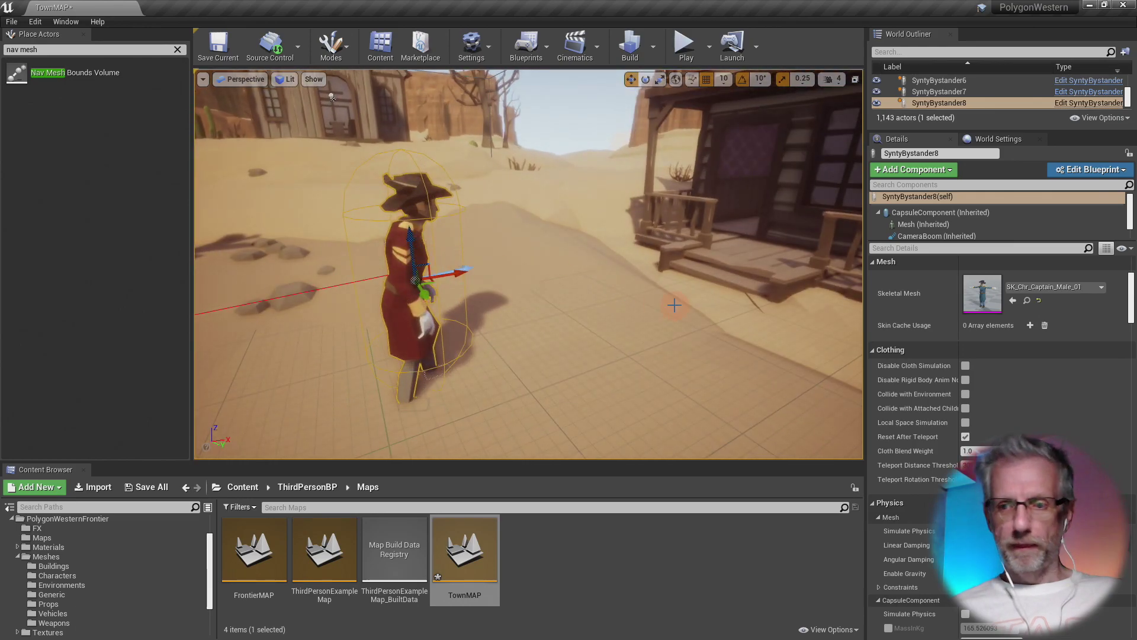
{"action": "left_click", "coordinate": [1054, 287]}
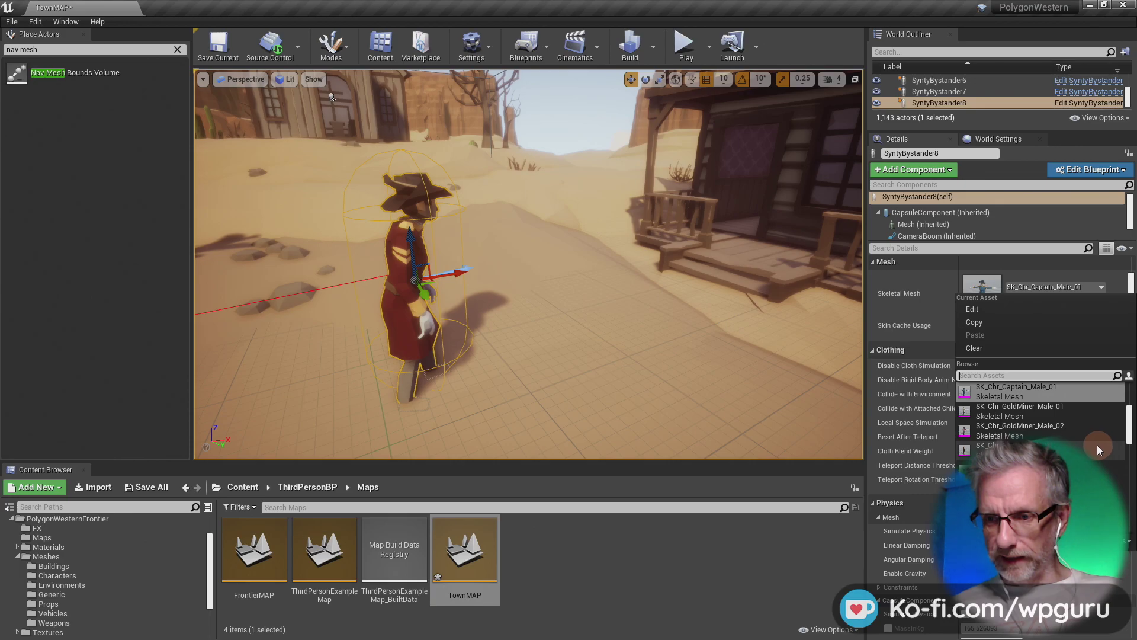
{"action": "left_click", "coordinate": [1091, 451]}
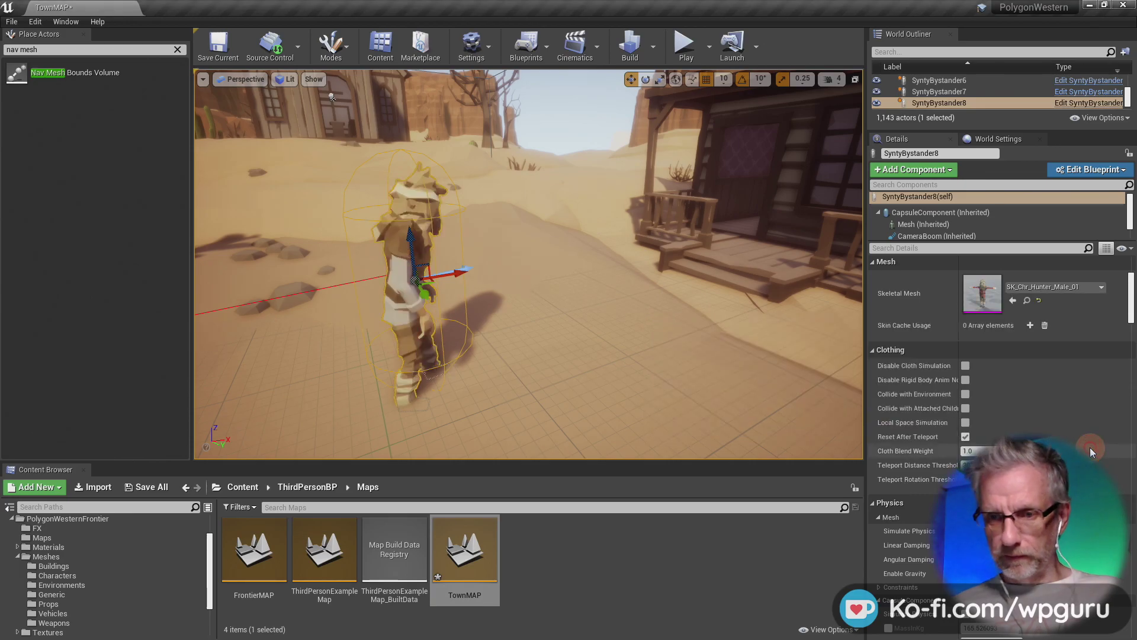
- Duplicate the hunter bystander away from the supply store and raise the copy above the sloping sand
{"action": "mouse_move", "coordinate": [784, 340]}
{"action": "right_mouse_down"}
{"action": "mouse_move", "coordinate": [627, 326]}
{"action": "mouse_move", "coordinate": [679, 340]}
{"action": "mouse_move", "coordinate": [786, 342]}
{"action": "right_mouse_up"}
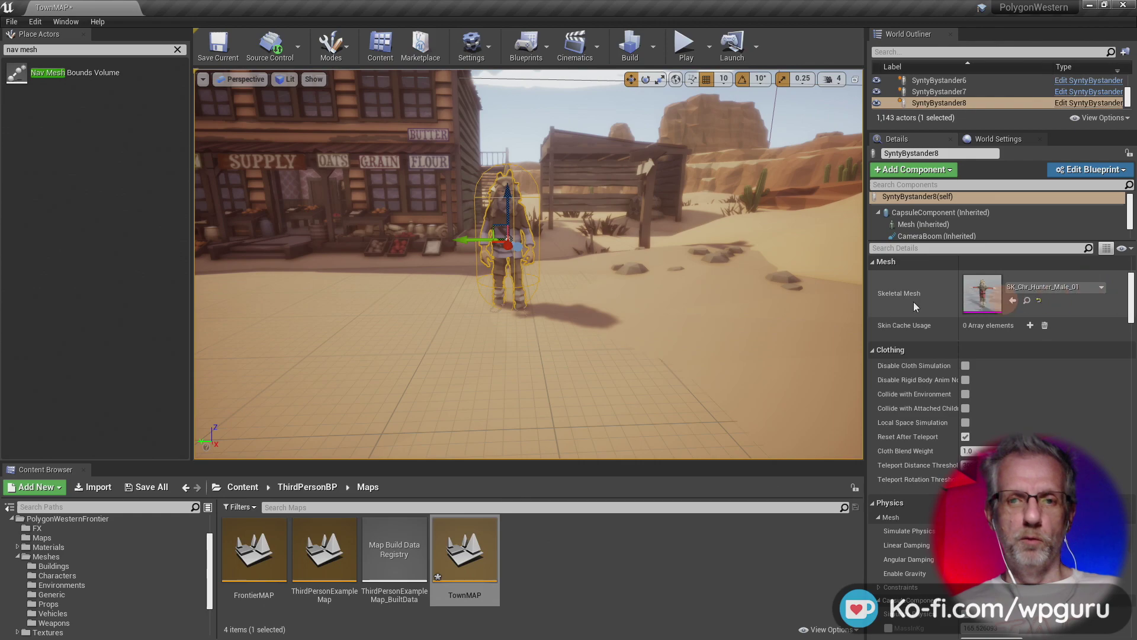
{"action": "left_click_drag", "start_coordinate": [466, 241], "coordinate": [722, 265], "text": "alt"}
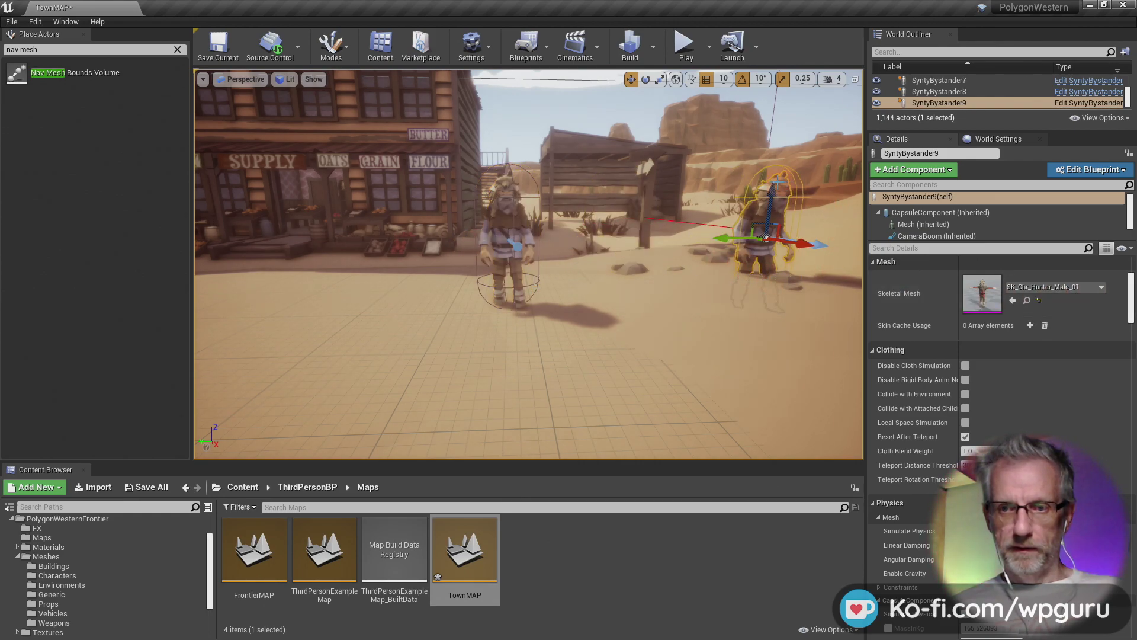
{"action": "left_click_drag", "start_coordinate": [769, 186], "coordinate": [773, 152]}
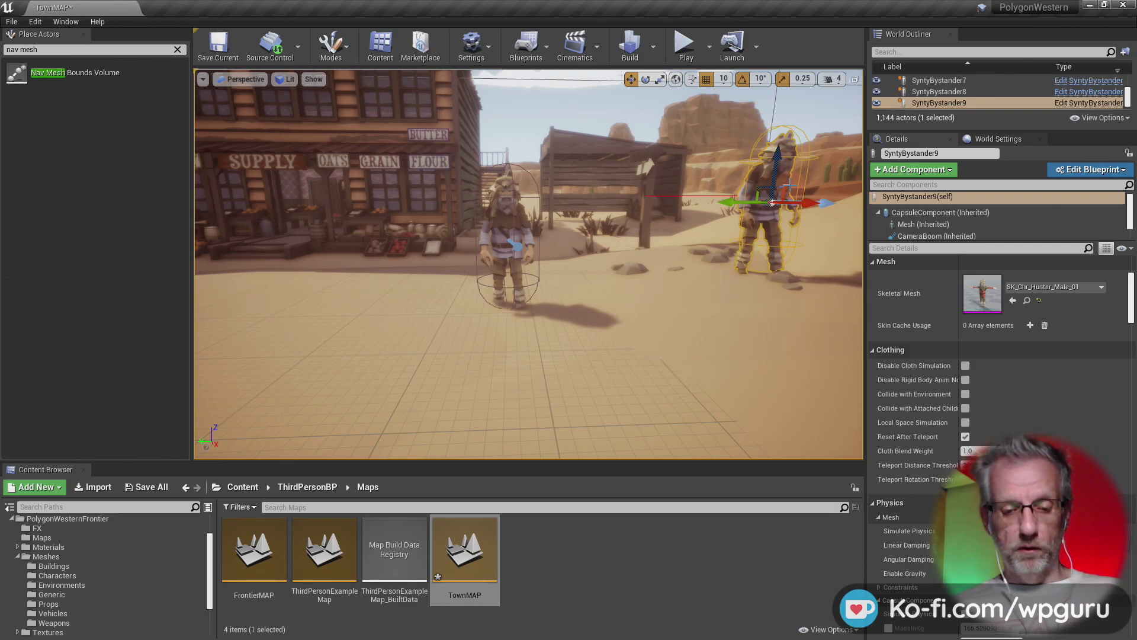
{"action": "key", "text": "f"}
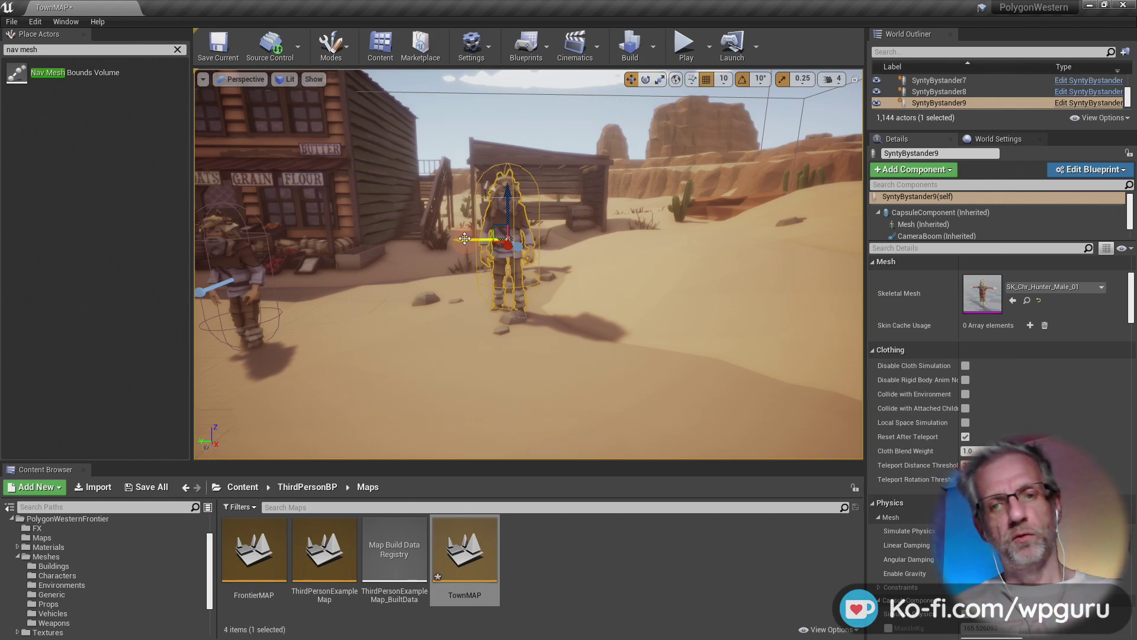
- Move the hunter's copy down the main street to the area near the player start and lower him to the ground
{"action": "left_click_drag", "start_coordinate": [464, 238], "coordinate": [481, 257]}
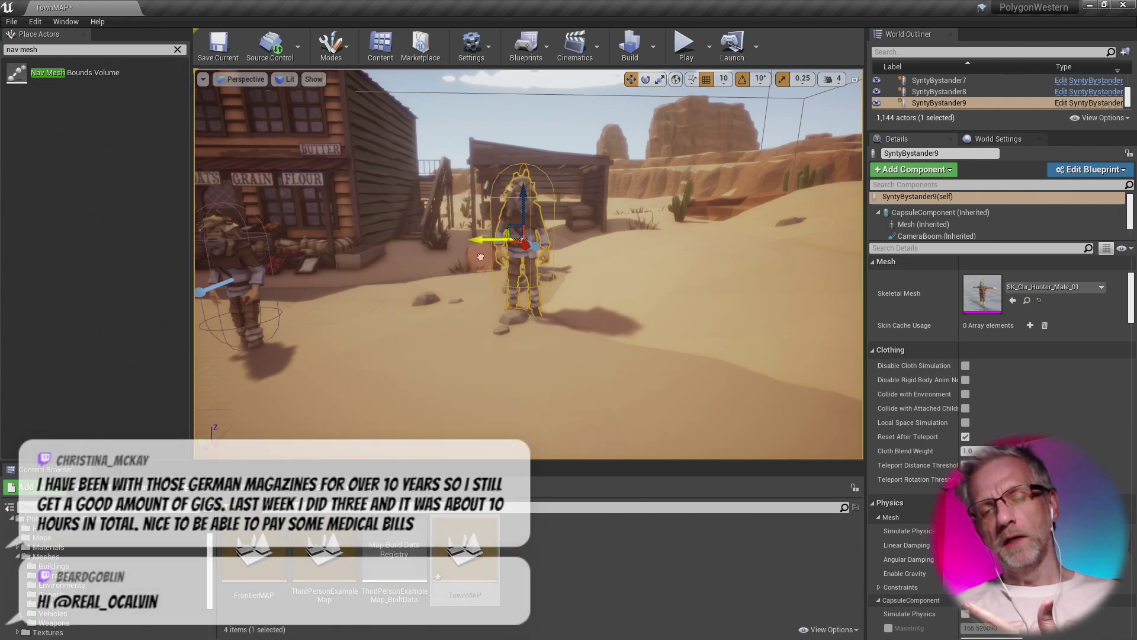
{"action": "left_click_drag", "start_coordinate": [480, 257], "coordinate": [158, 277]}
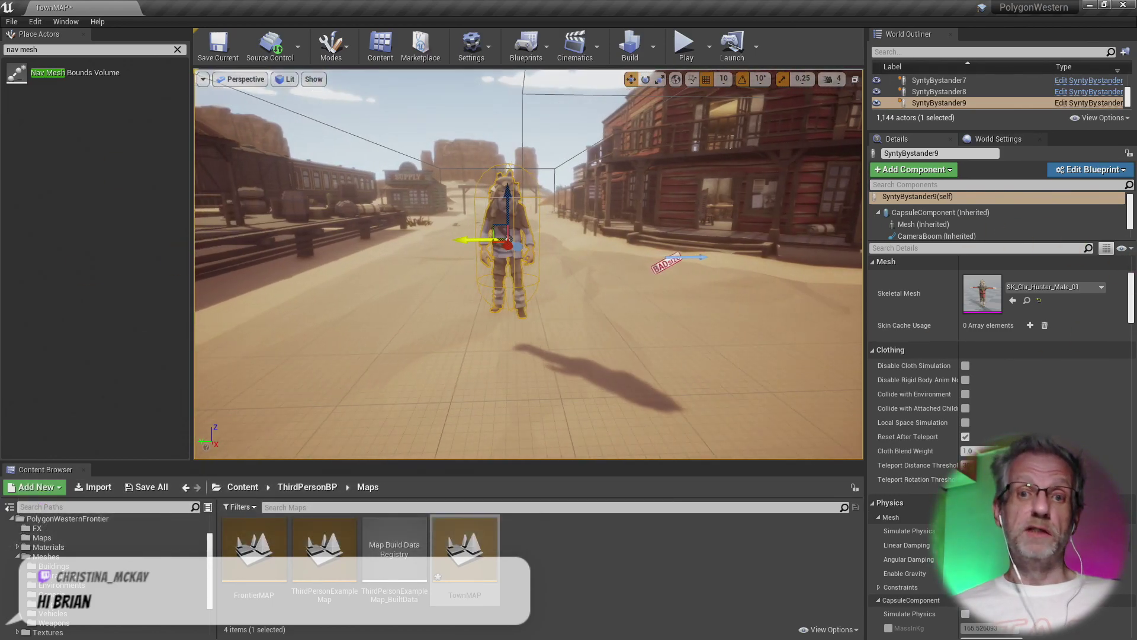
{"action": "left_click_drag", "start_coordinate": [466, 238], "coordinate": [515, 280]}
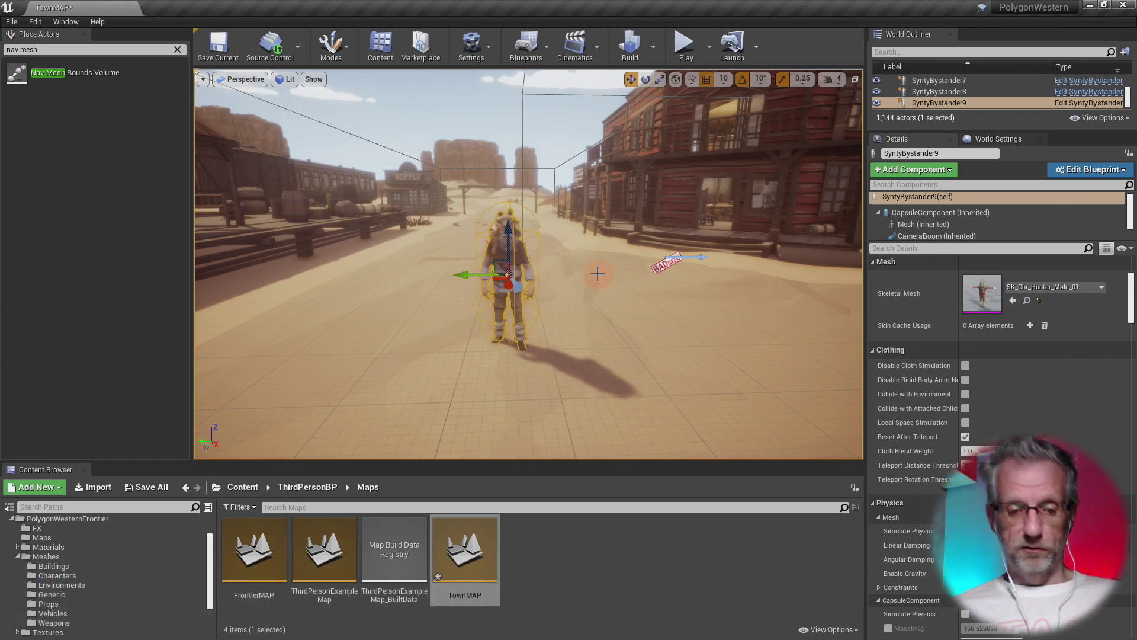
- Rotate the hunter's copy about the vertical axis toward the player start and set its skeletal mesh to SK_Chr_Mexican_Female_01
{"action": "key", "text": "e"}
{"action": "left_click_drag", "start_coordinate": [542, 288], "coordinate": [577, 305]}
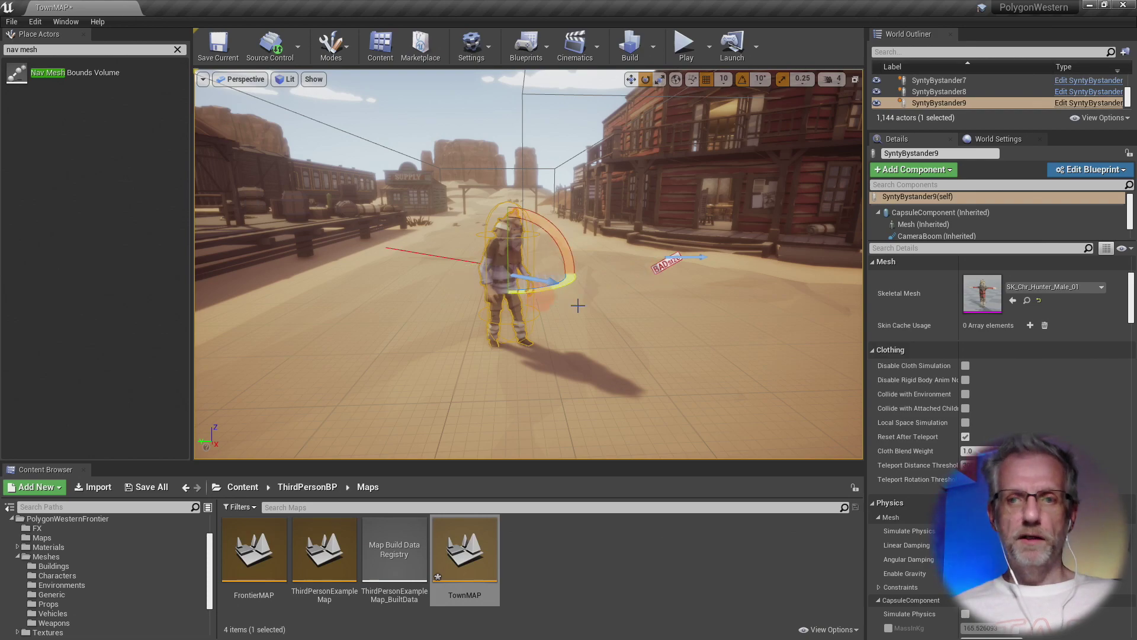
{"action": "left_click", "coordinate": [1083, 287]}
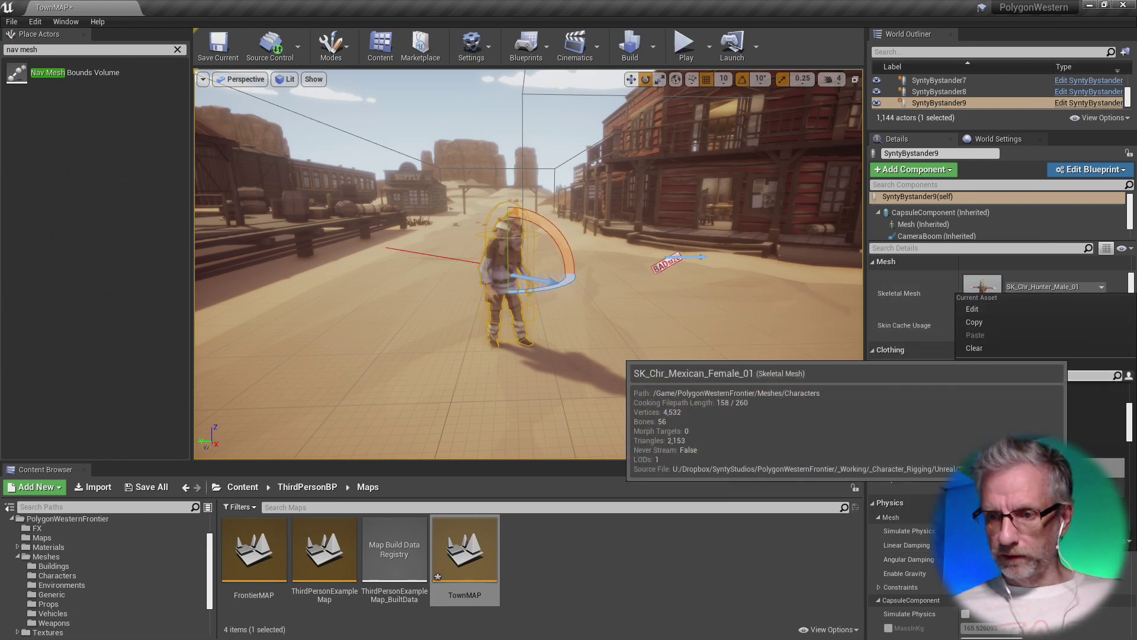
{"action": "left_click", "coordinate": [1007, 468]}
{"action": "scroll", "coordinate": [729, 302], "scroll_direction": "up", "scroll_amount": 2}
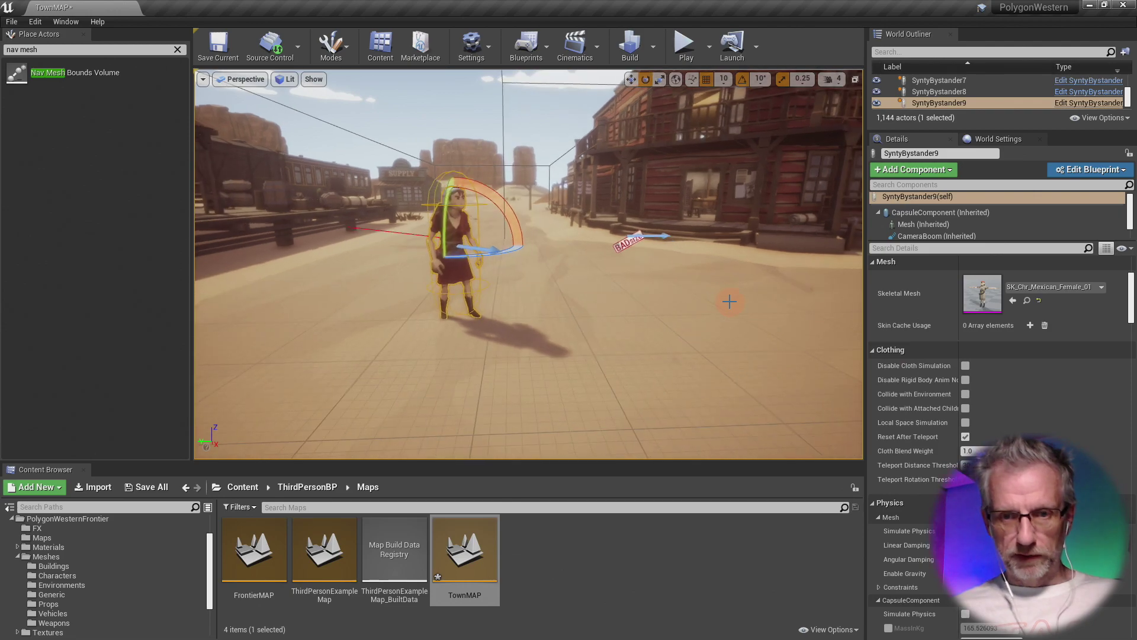
{"action": "scroll", "coordinate": [729, 302], "scroll_direction": "up", "scroll_amount": 3}
{"action": "middle_click_drag", "start_coordinate": [684, 260], "coordinate": [663, 244]}
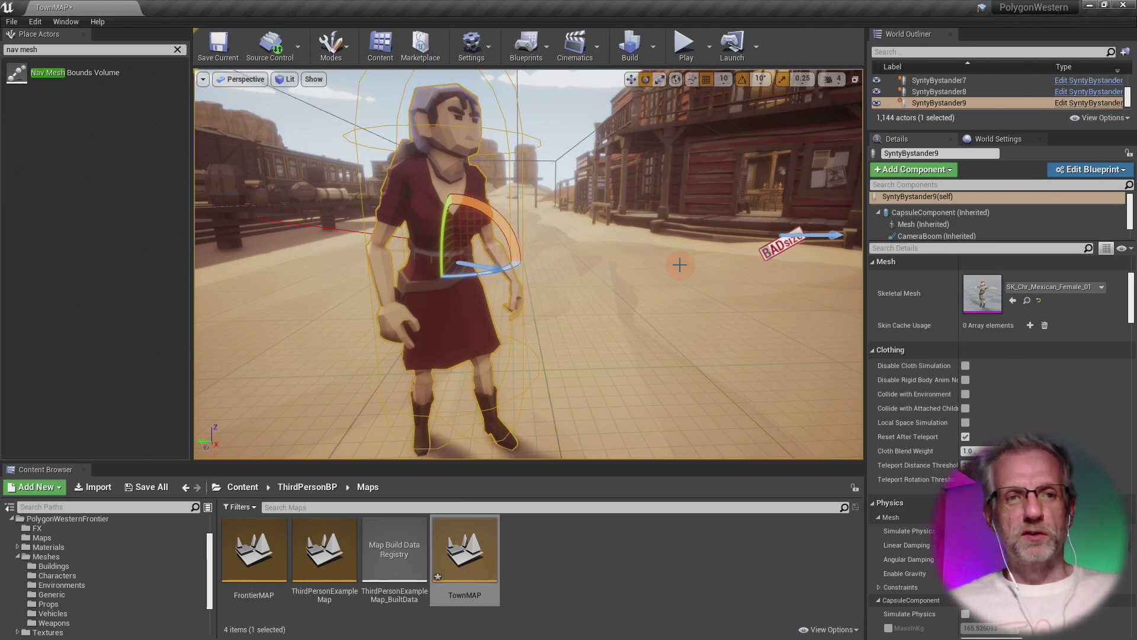
- Play-test the level and run up the main street toward the church to watch the bystanders roam
{"action": "left_click", "coordinate": [681, 43]}
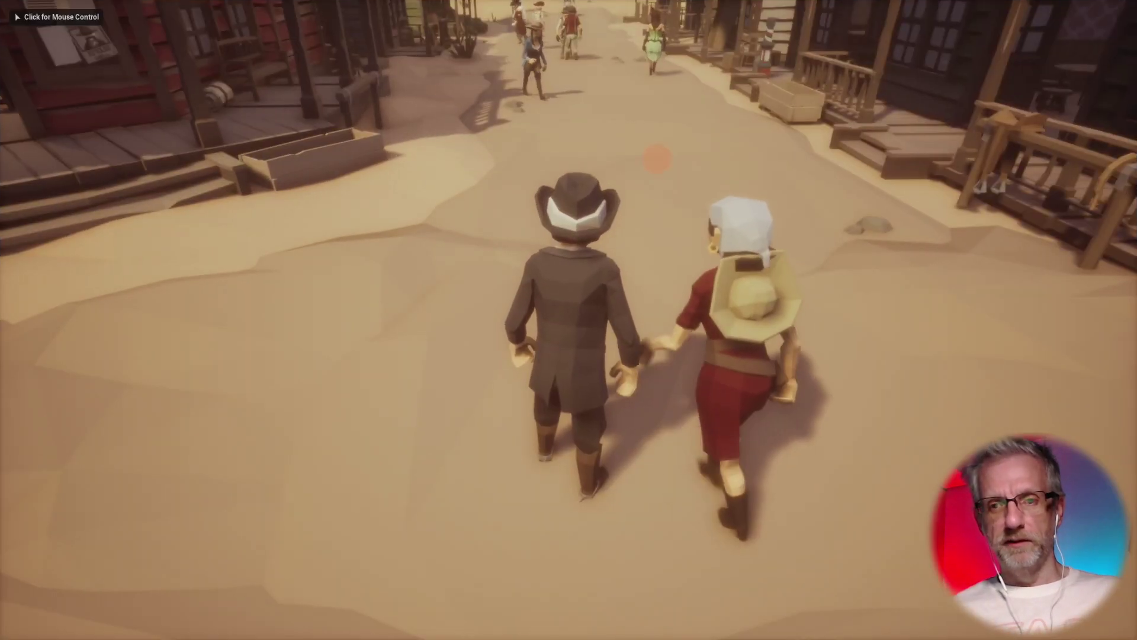
{"action": "left_click", "coordinate": [656, 158]}
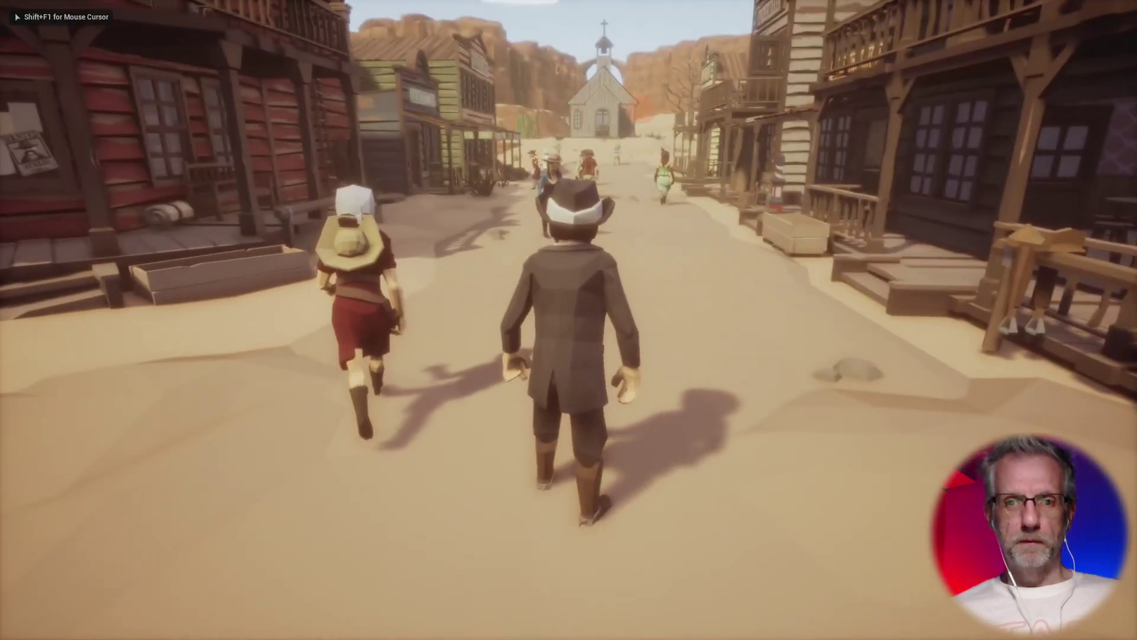
{"action": "key", "text": "w"}
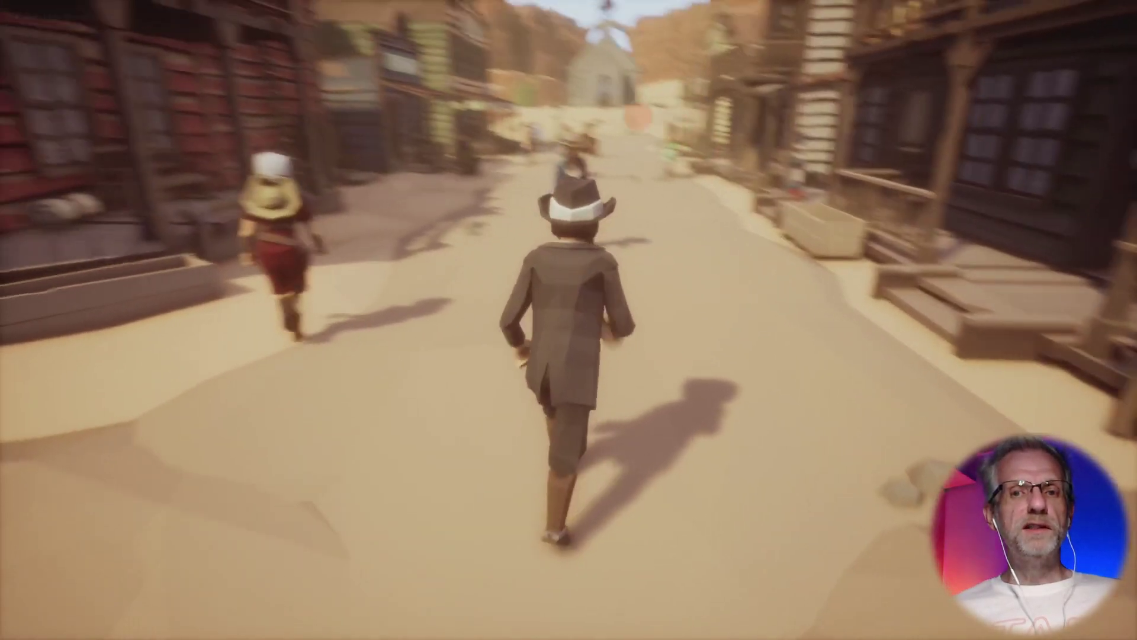
{"action": "key", "text": "w"}
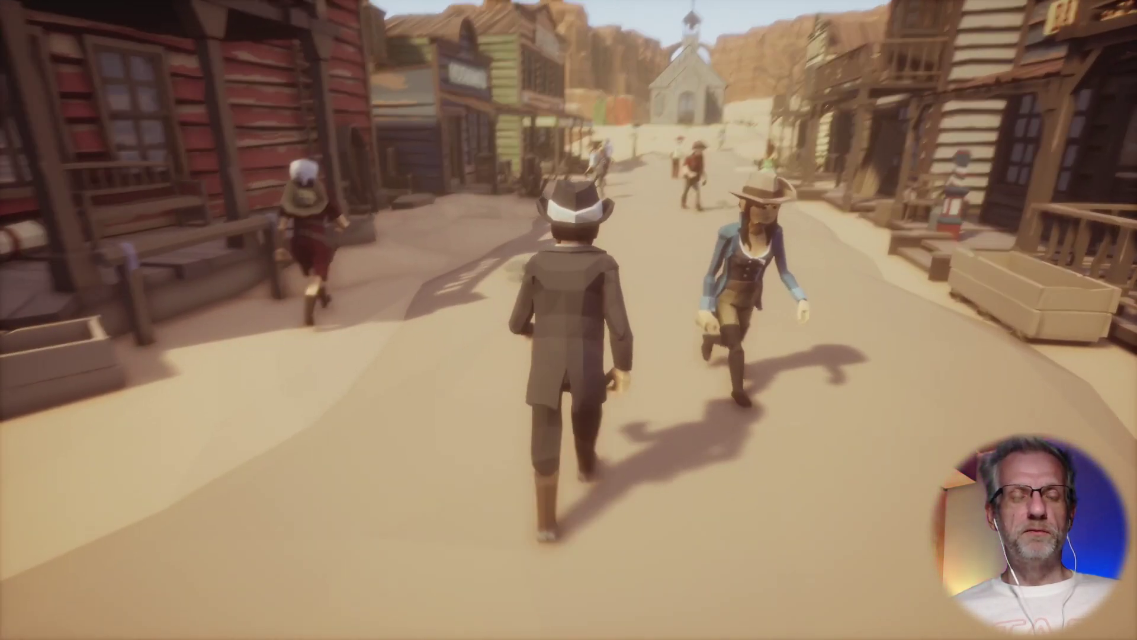
{"action": "key", "text": "w"}
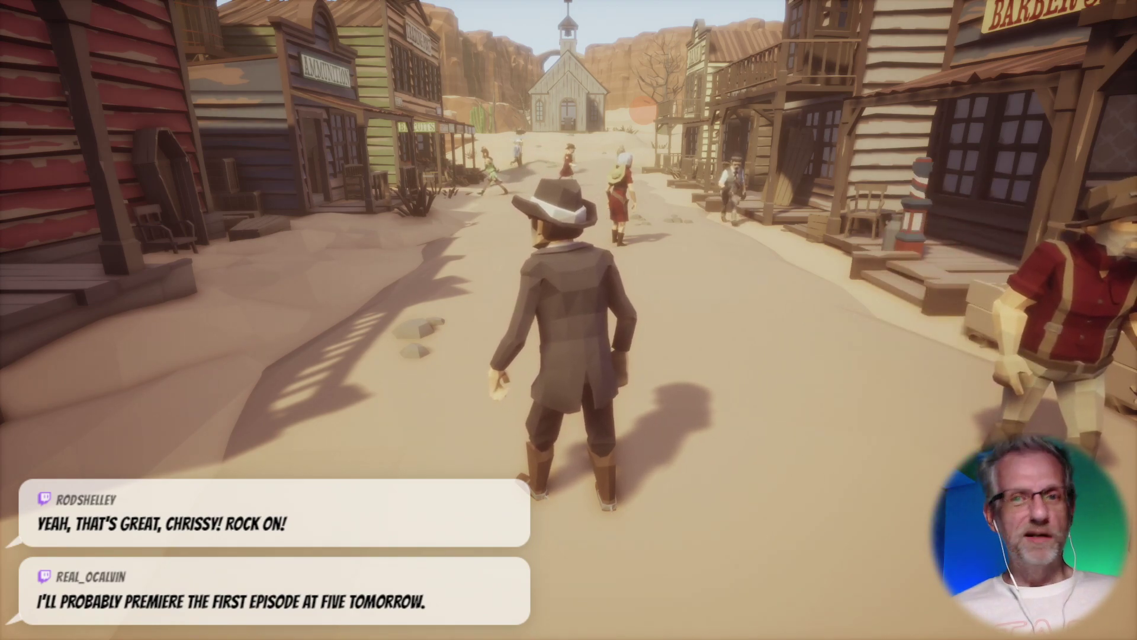
- Run back down the street from the bank past the barber shop and enter the neighbouring building in the play-test
{"action": "key", "text": "w"}
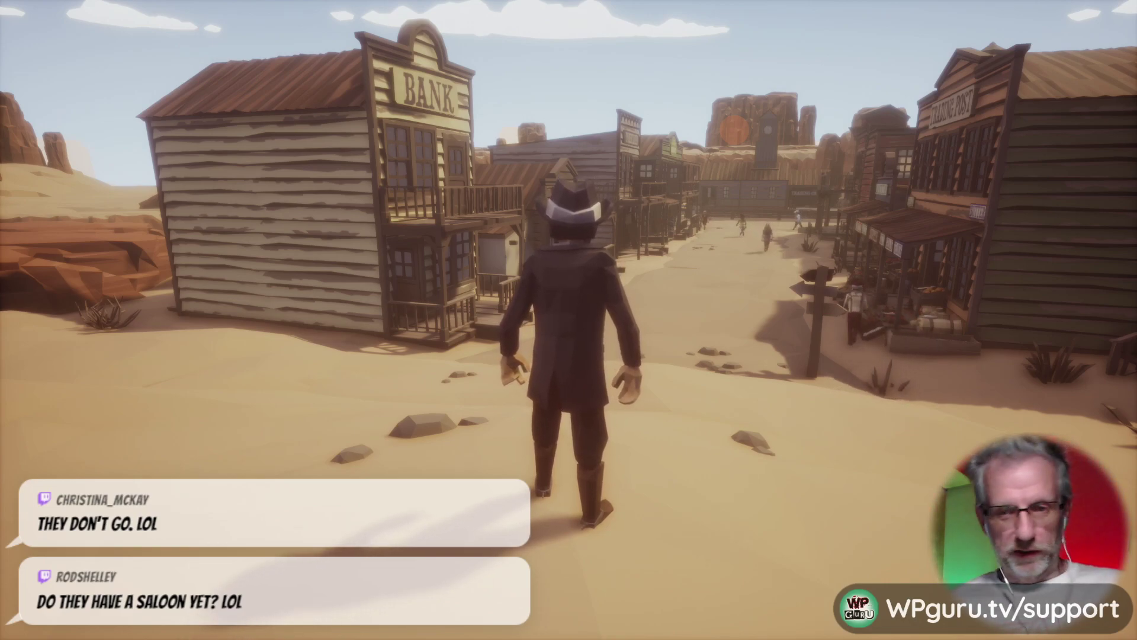
{"action": "key", "text": "w"}
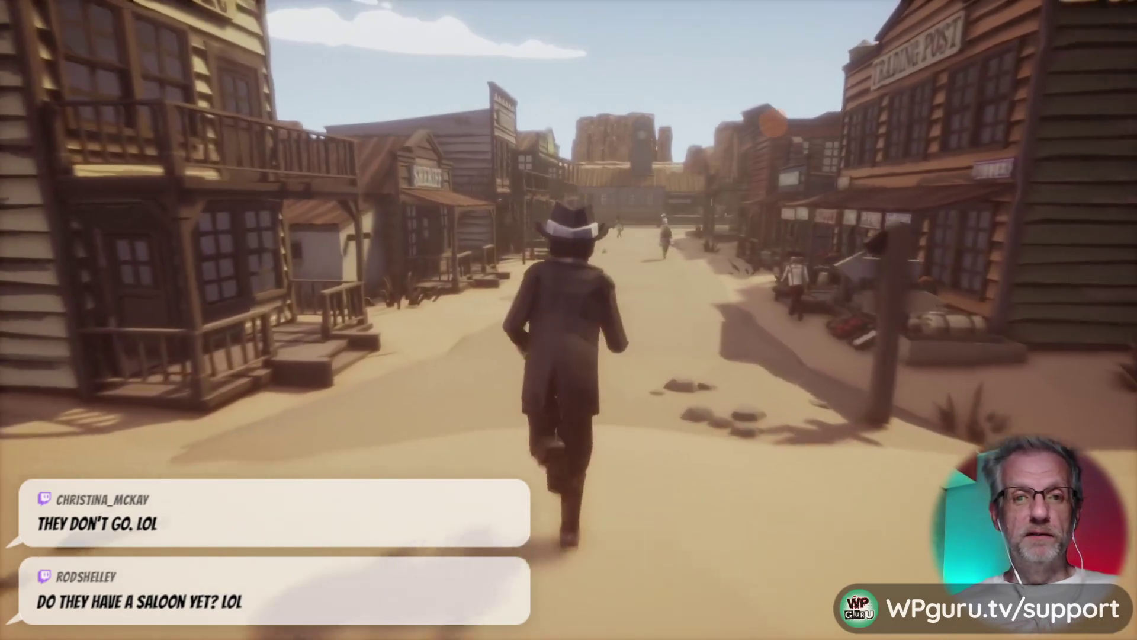
{"action": "key", "text": "w"}
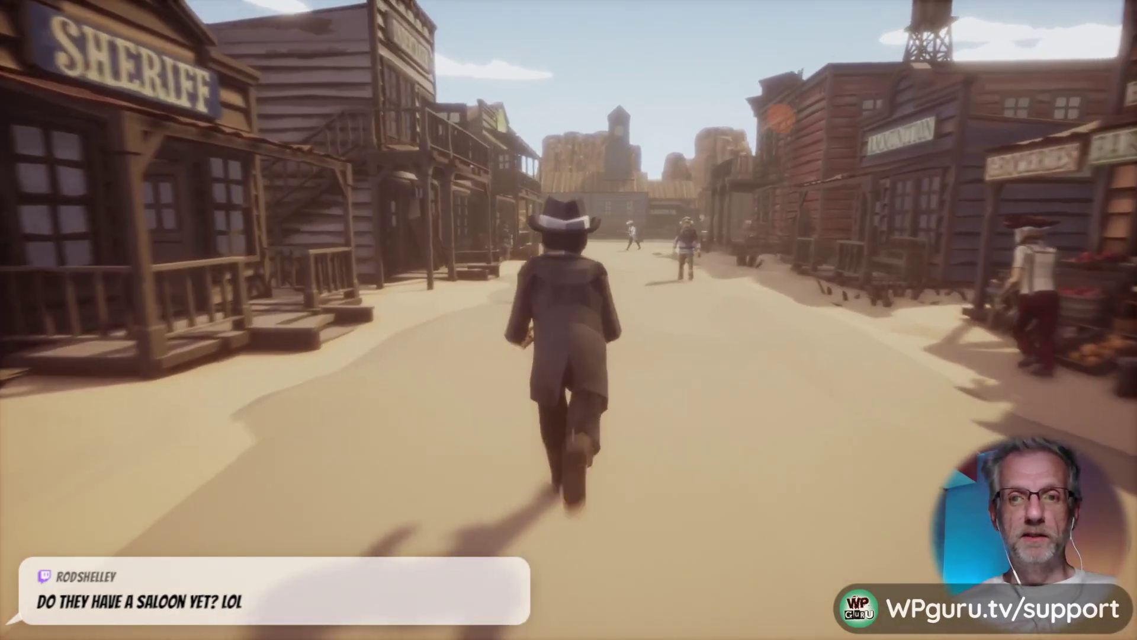
{"action": "key", "text": "w"}
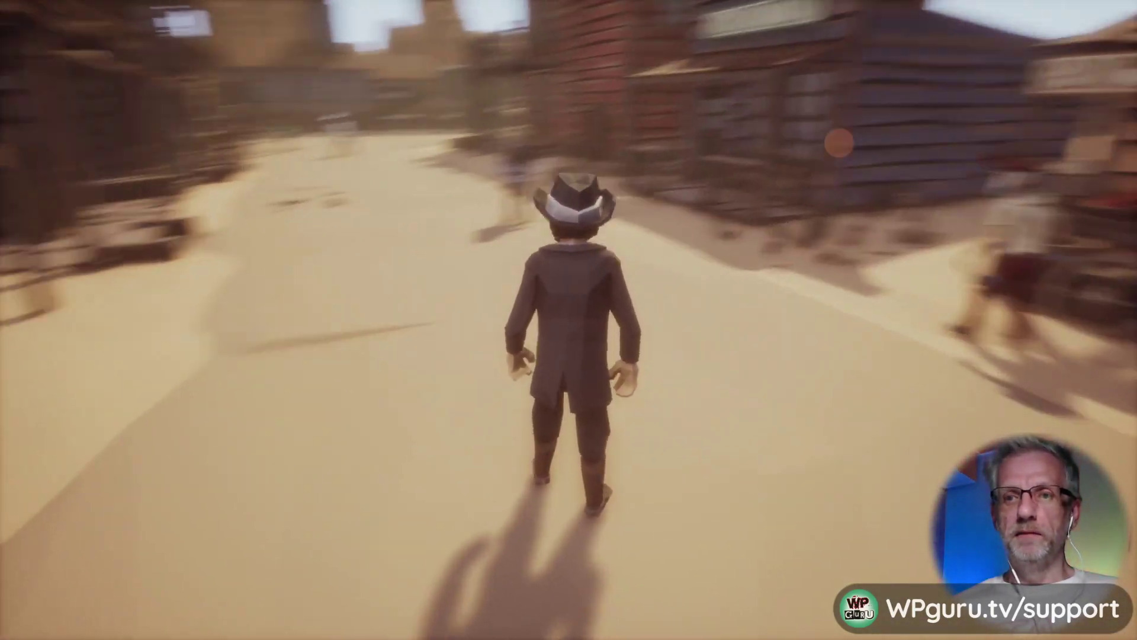
{"action": "key", "text": "w"}
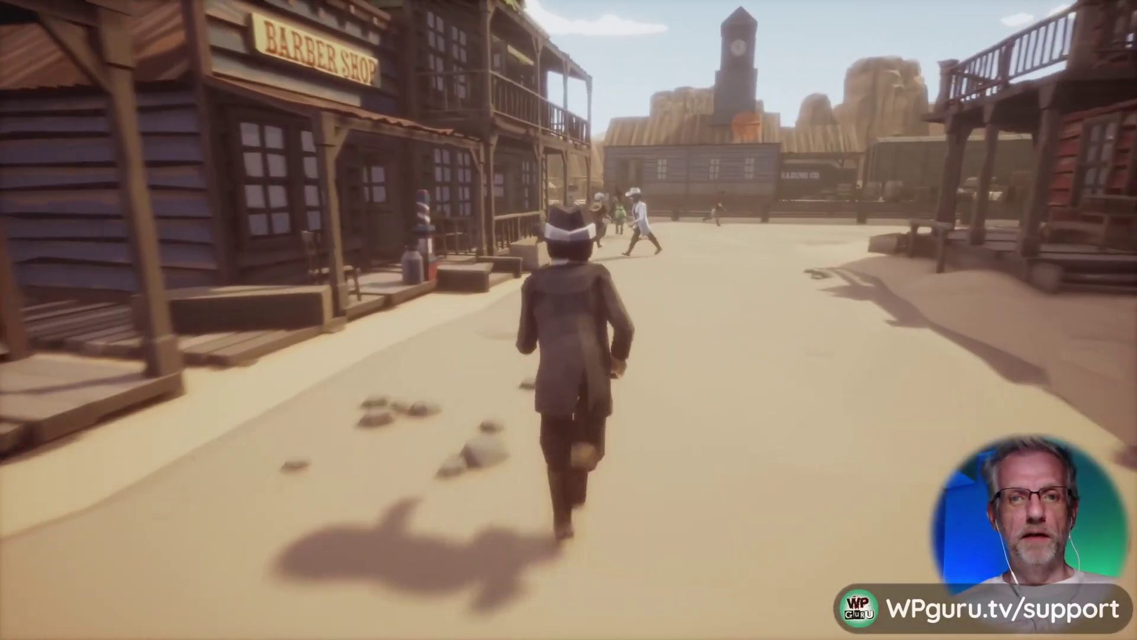
{"action": "key", "text": "w"}
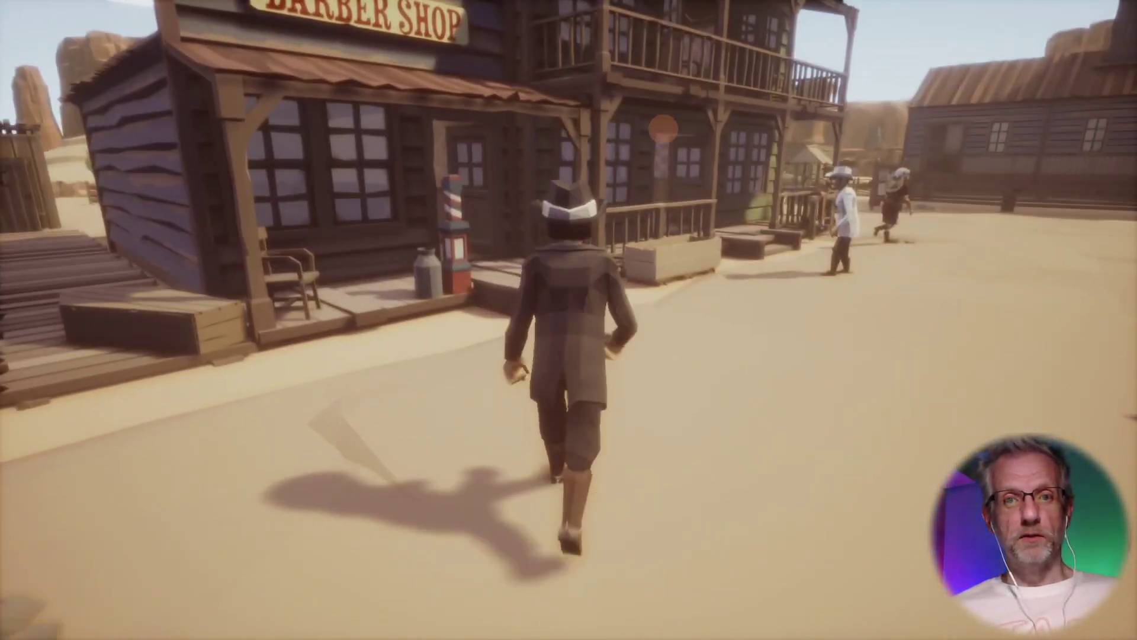
{"action": "key", "text": "w"}
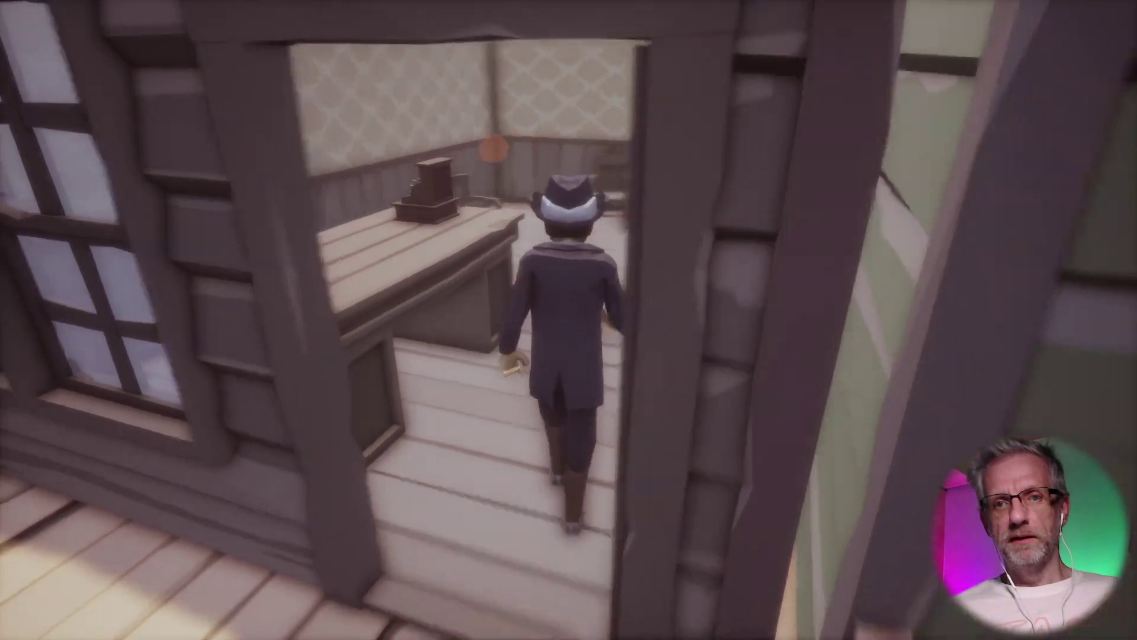
- Leave the building in the play-test, visit the Grand Hotel entrance and the street outside it, and end the session
{"action": "key", "text": "w"}
{"action": "key", "text": "s"}
{"action": "key", "text": "s"}
{"action": "key", "text": "w"}
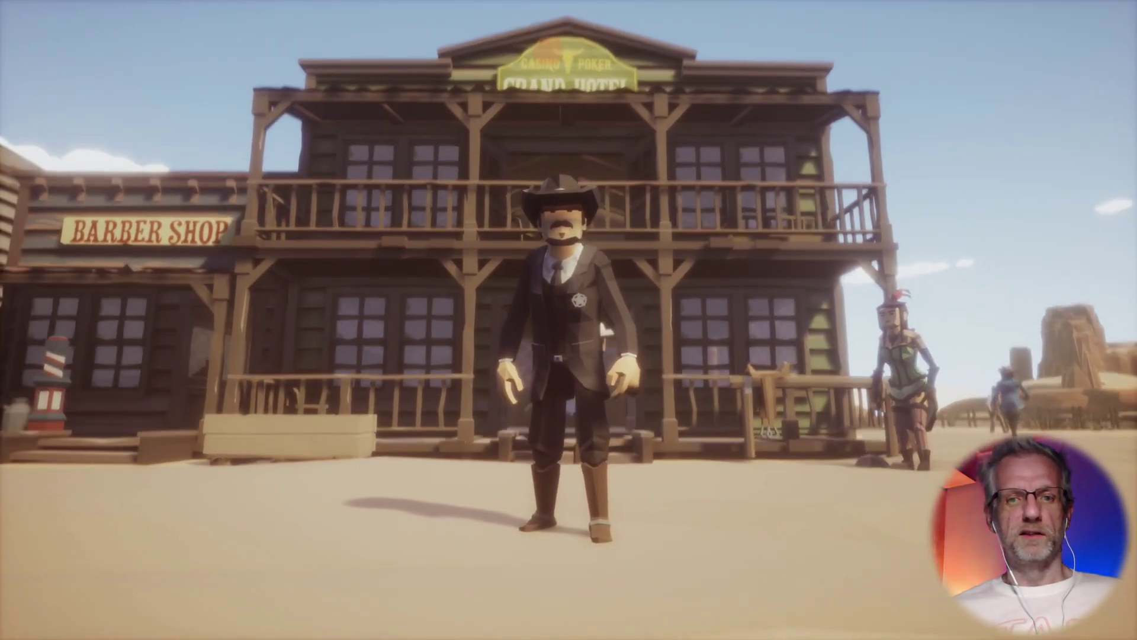
{"action": "key", "text": "w"}
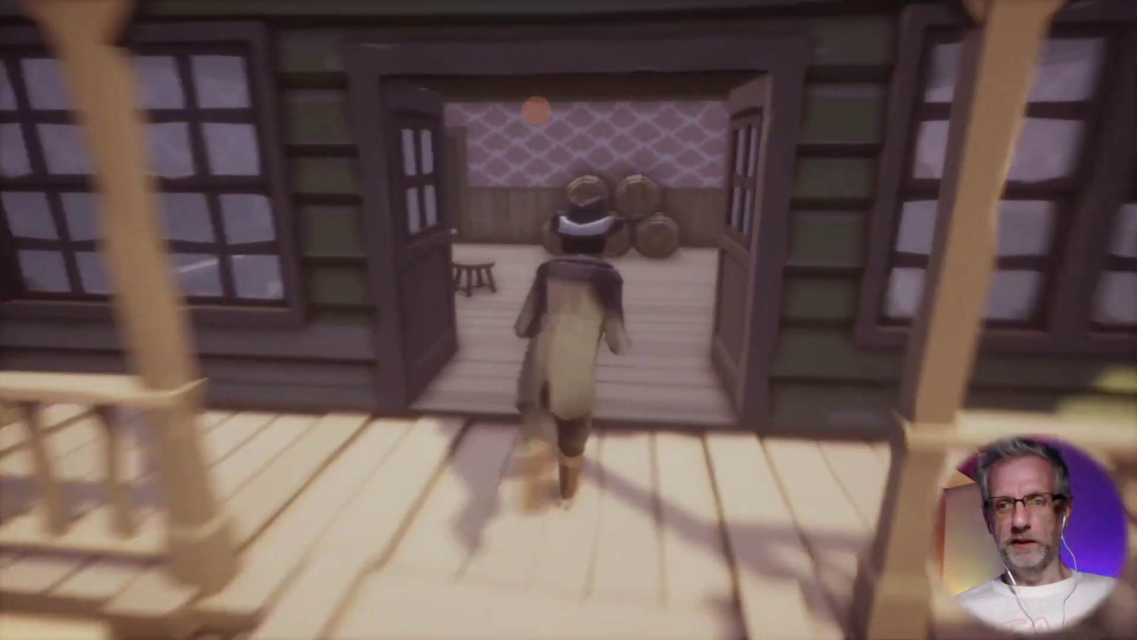
{"action": "key", "text": "s"}
{"action": "key", "text": "w"}
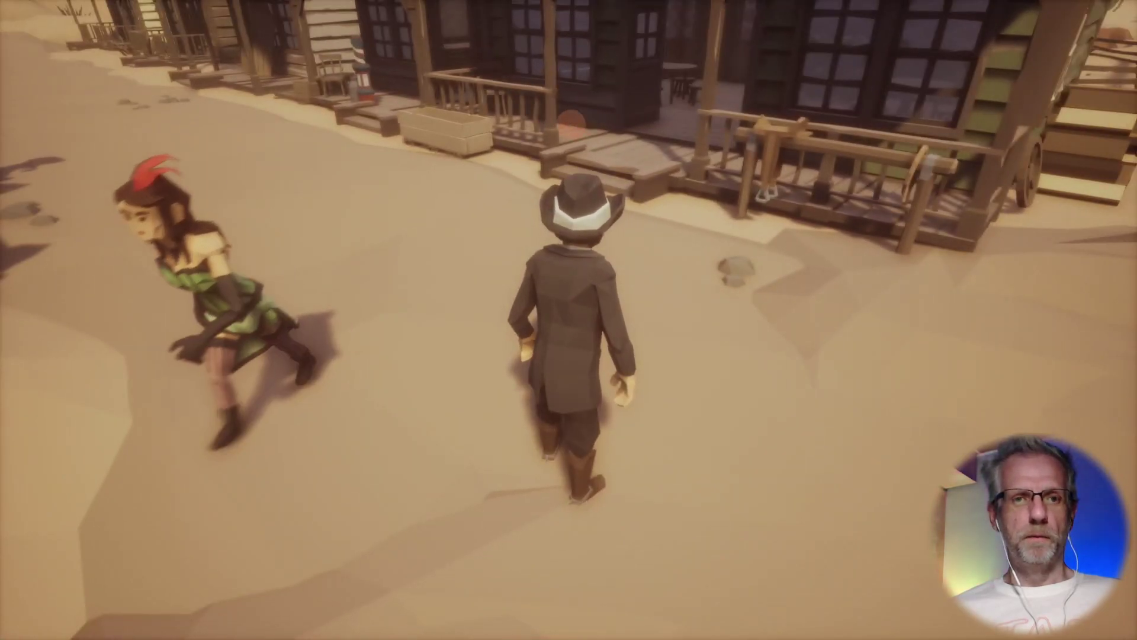
{"action": "key", "text": "Escape"}
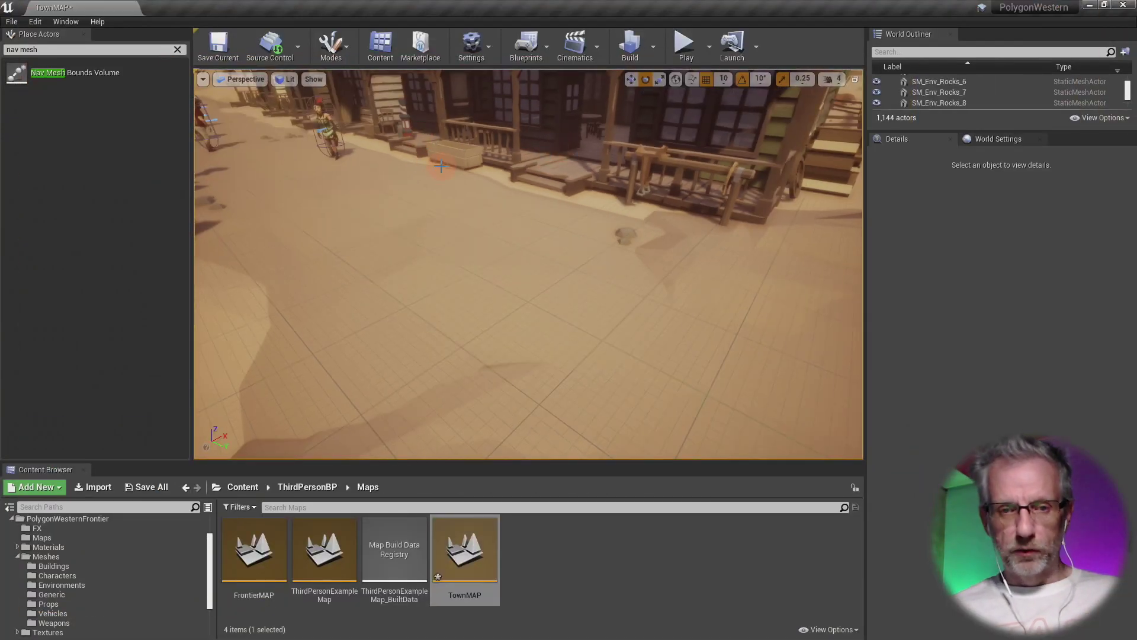
- Select the working girl bystander near the barber shop and examine her mesh, physics and collision properties for a material setting
{"action": "right_click_drag", "start_coordinate": [441, 167], "coordinate": [437, 175]}
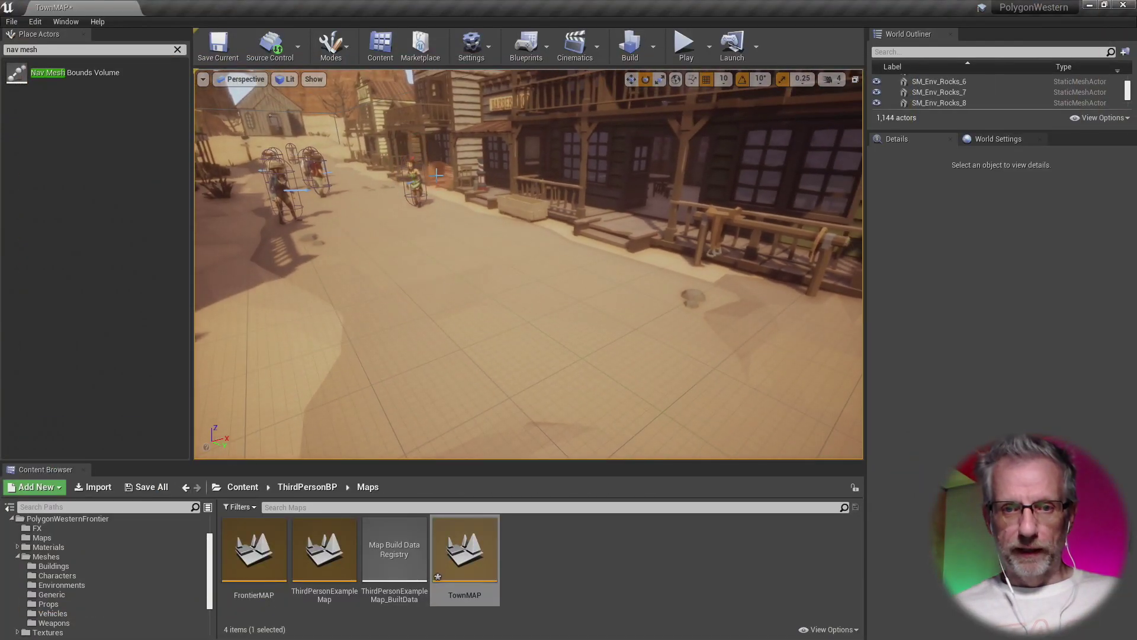
{"action": "left_click", "coordinate": [415, 180]}
{"action": "key", "text": "f"}
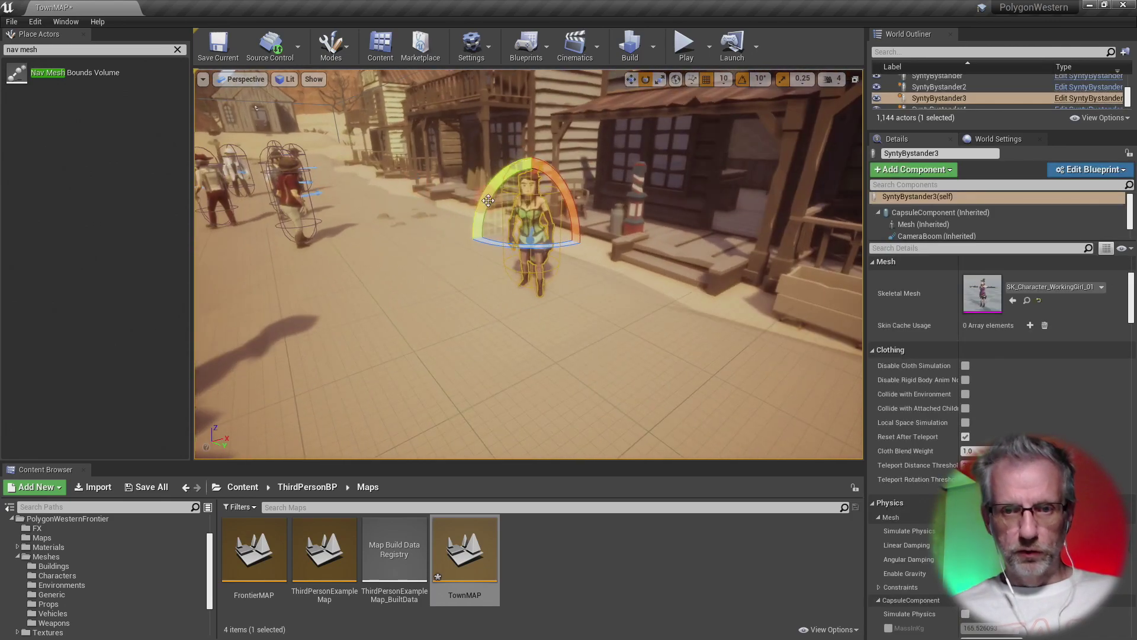
{"action": "scroll", "coordinate": [563, 202], "scroll_direction": "down", "scroll_amount": 5}
{"action": "scroll", "coordinate": [559, 203], "scroll_direction": "up", "scroll_amount": 8}
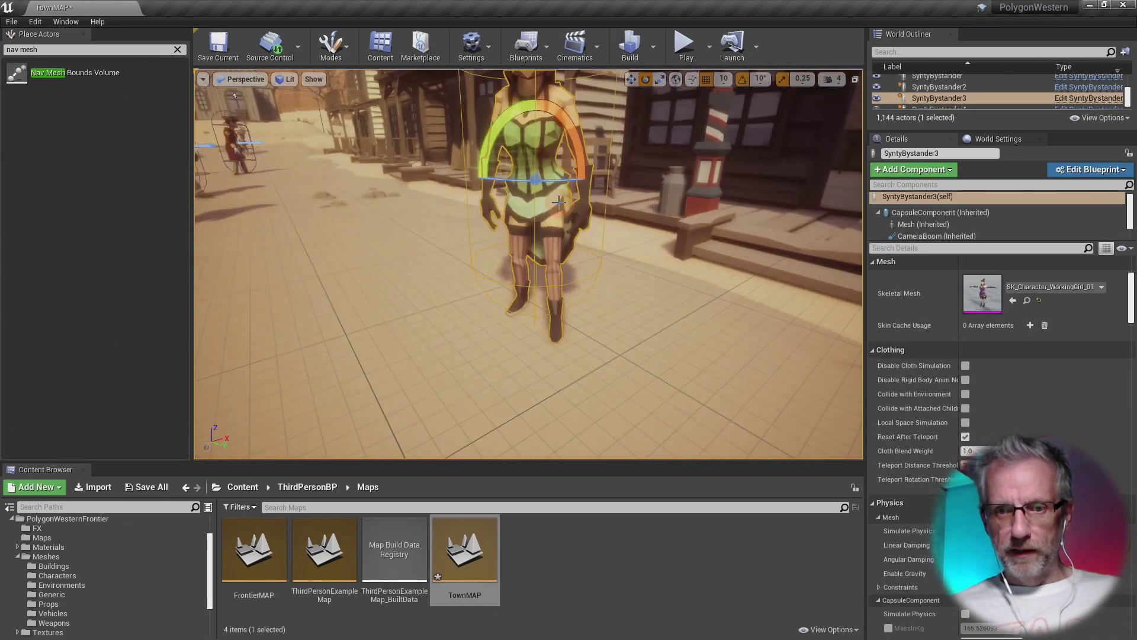
{"action": "right_click_drag", "start_coordinate": [560, 203], "coordinate": [560, 168]}
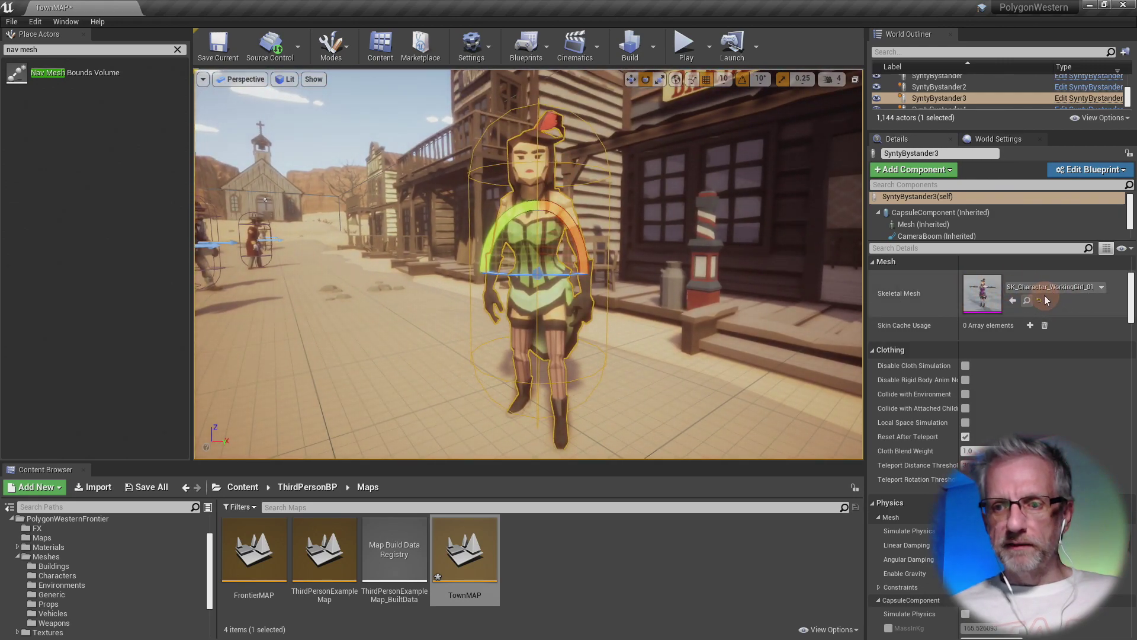
{"action": "scroll", "coordinate": [1050, 324], "scroll_direction": "down", "scroll_amount": 10}
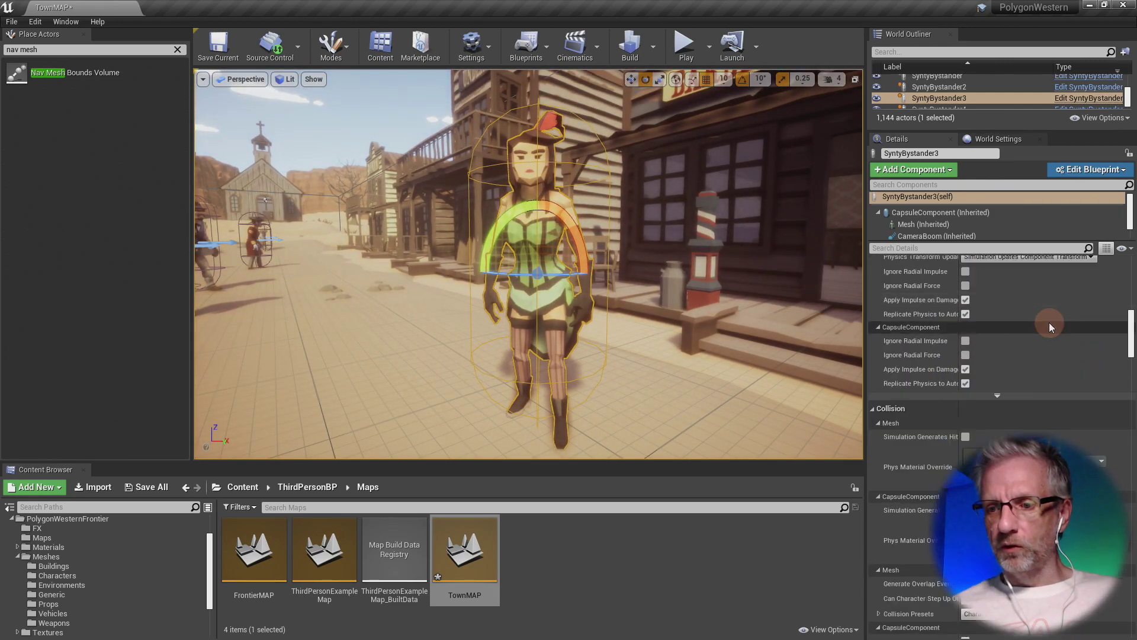
{"action": "scroll", "coordinate": [1050, 325], "scroll_direction": "down", "scroll_amount": 1}
{"action": "scroll", "coordinate": [1050, 323], "scroll_direction": "down", "scroll_amount": 15}
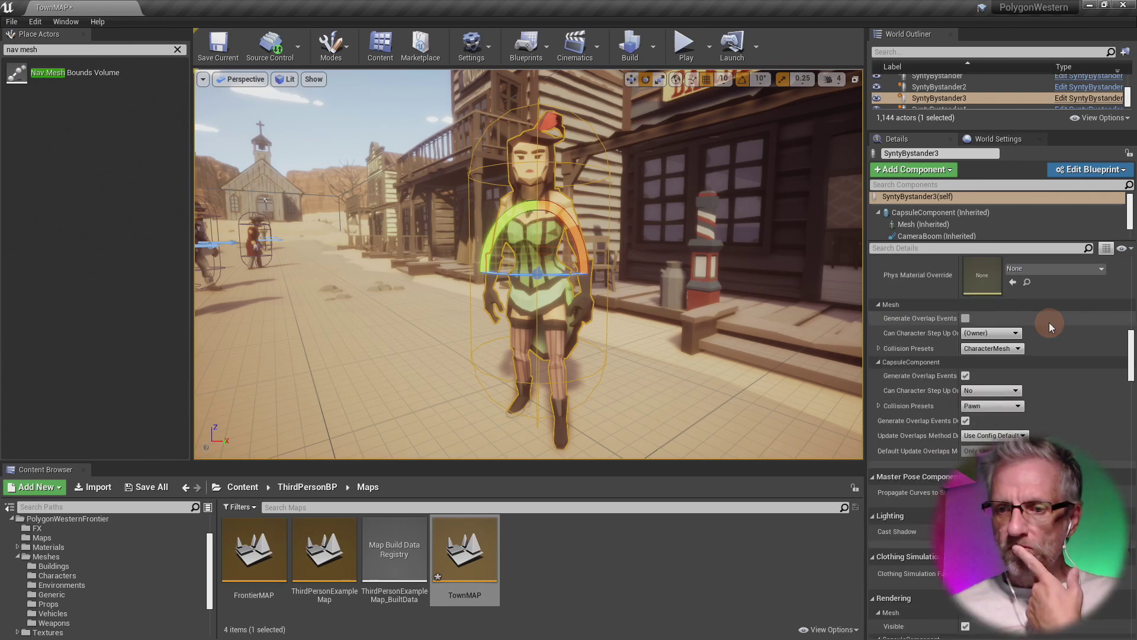
{"action": "scroll", "coordinate": [1050, 322], "scroll_direction": "up", "scroll_amount": 10}
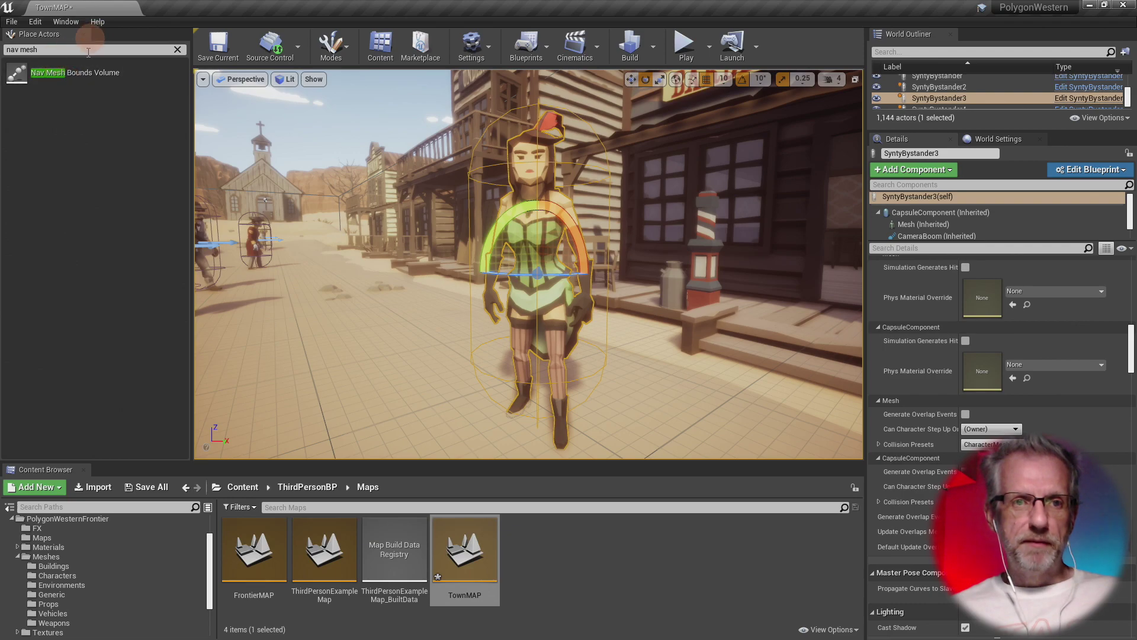
- Open the SyntyBystander blueprint from ThirdPersonBP/Blueprints and bring up the material settings of its inherited mesh
{"action": "scroll", "coordinate": [83, 550], "scroll_direction": "down", "scroll_amount": 3}
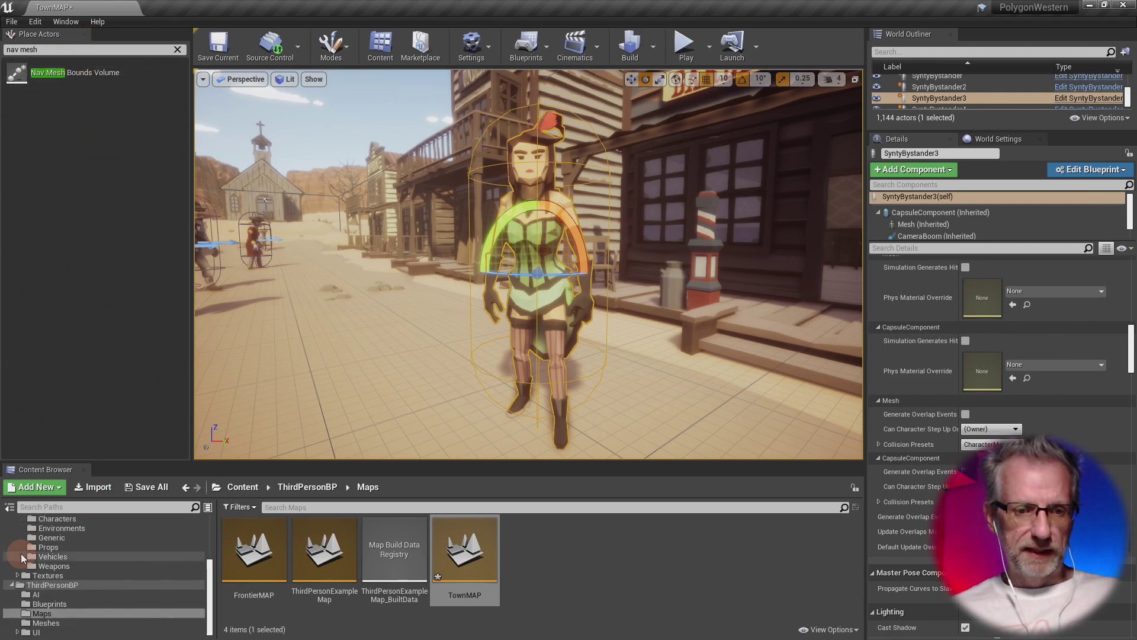
{"action": "left_click", "coordinate": [109, 603]}
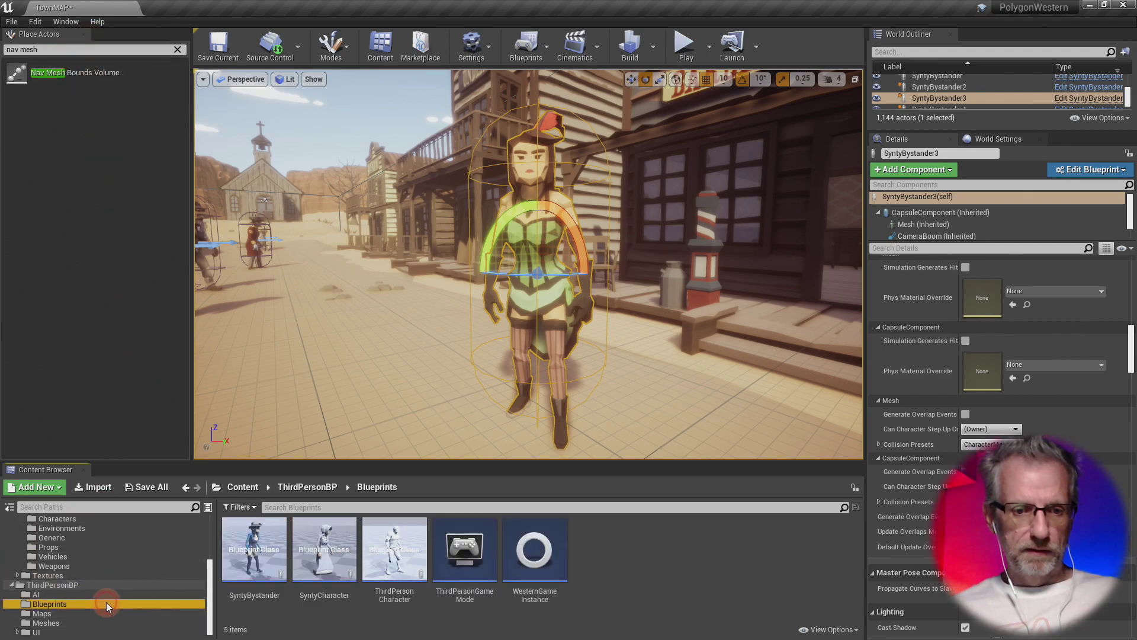
{"action": "double_click", "coordinate": [267, 564]}
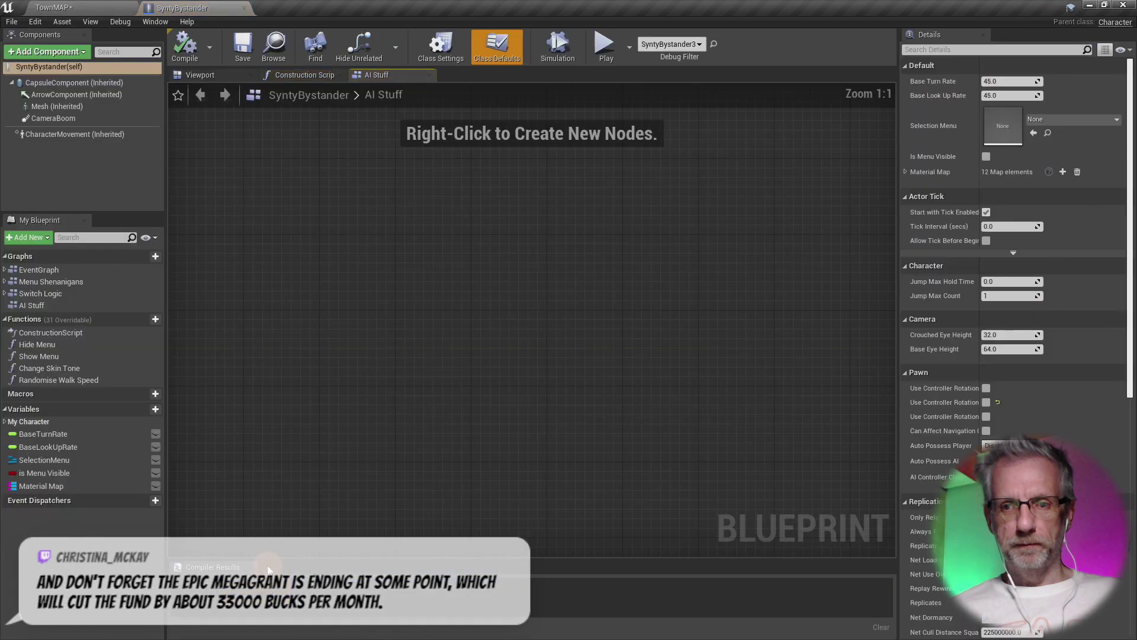
{"action": "left_click", "coordinate": [200, 75]}
{"action": "left_click", "coordinate": [83, 107]}
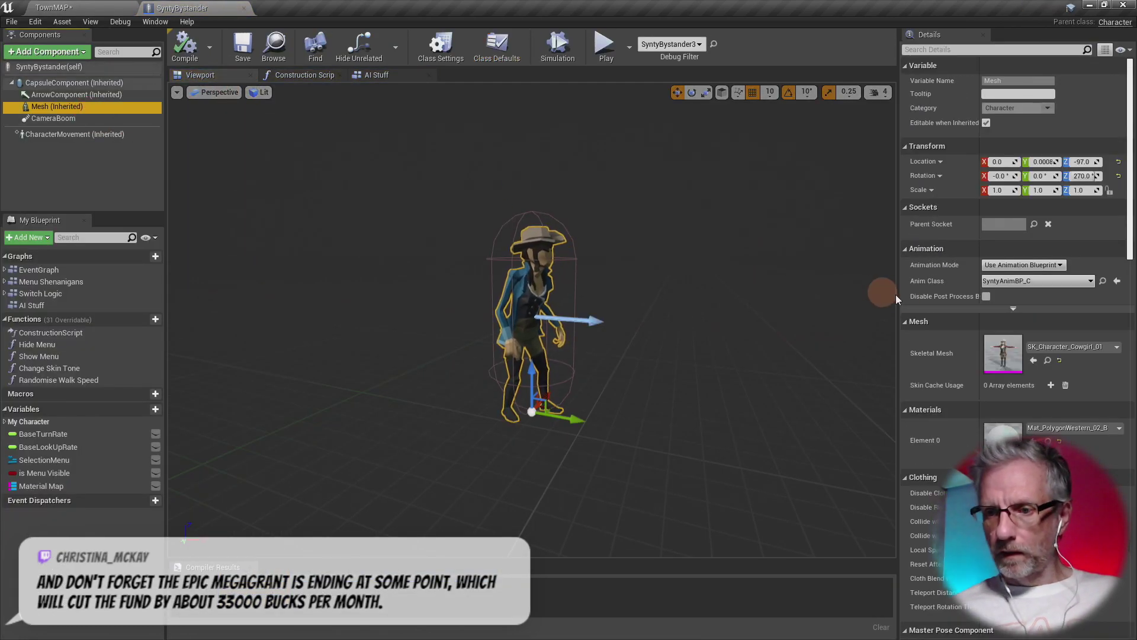
{"action": "scroll", "coordinate": [962, 300], "scroll_direction": "down", "scroll_amount": 6}
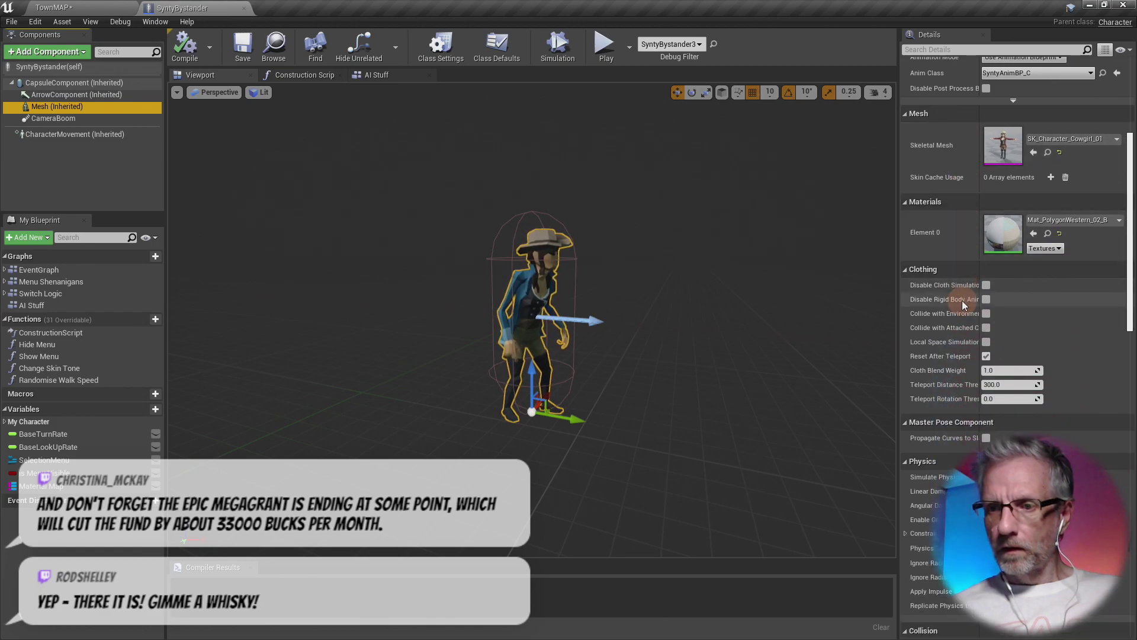
{"action": "scroll", "coordinate": [962, 300], "scroll_direction": "down", "scroll_amount": 1}
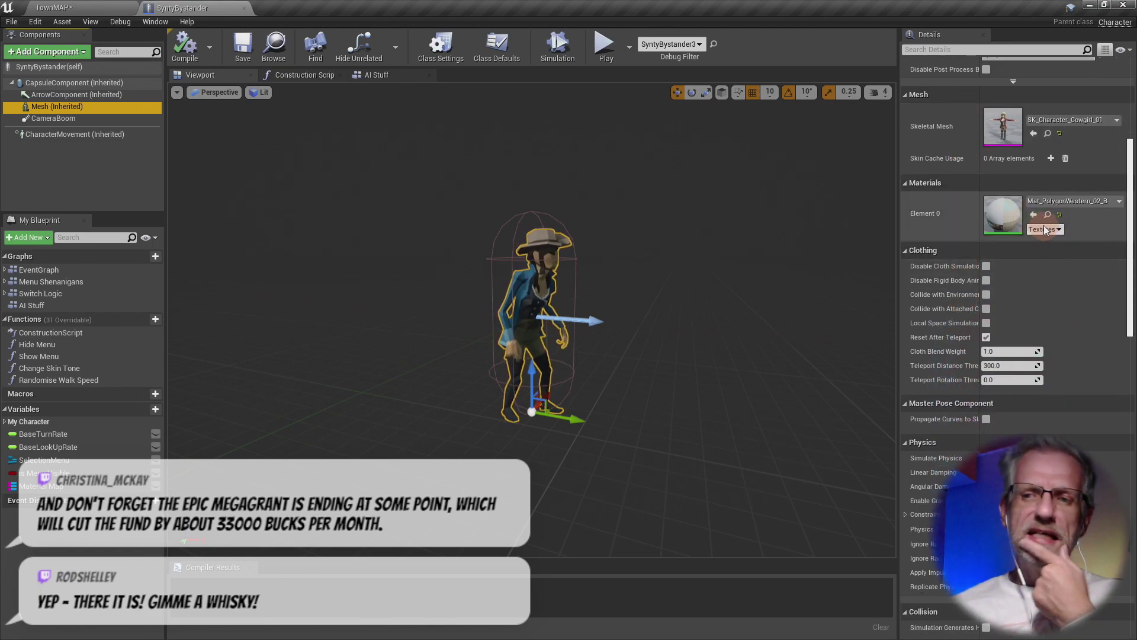
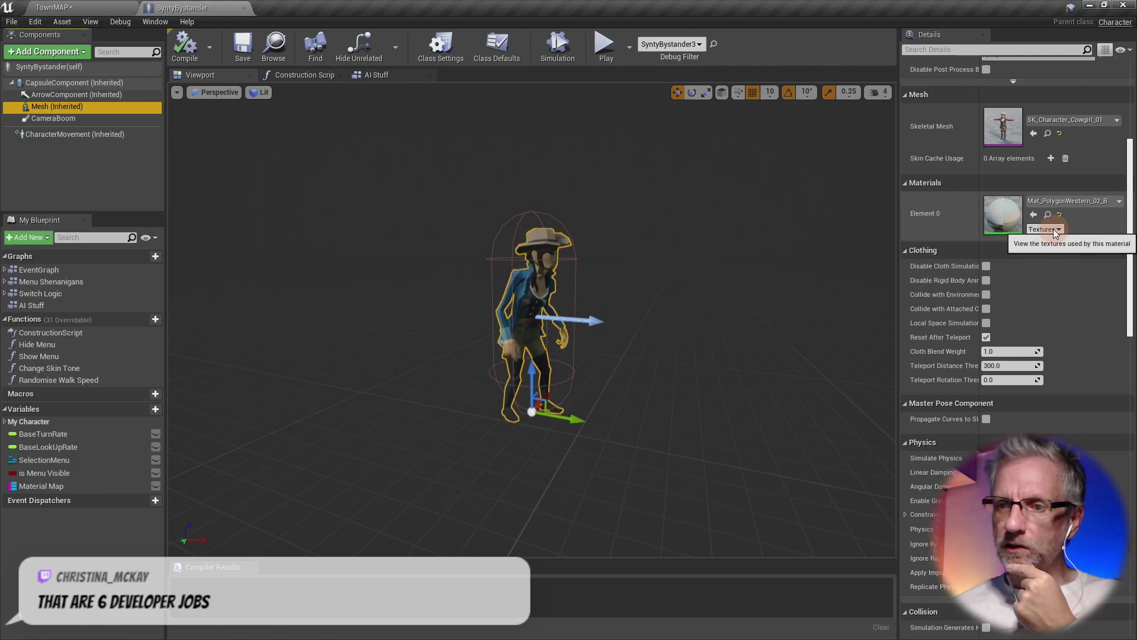
- Try Mat_PolygonWestern_01_B as the bystander mesh's Element 0 material, and settle on Mat_PolygonWestern_02_A
{"action": "left_click", "coordinate": [1094, 204]}
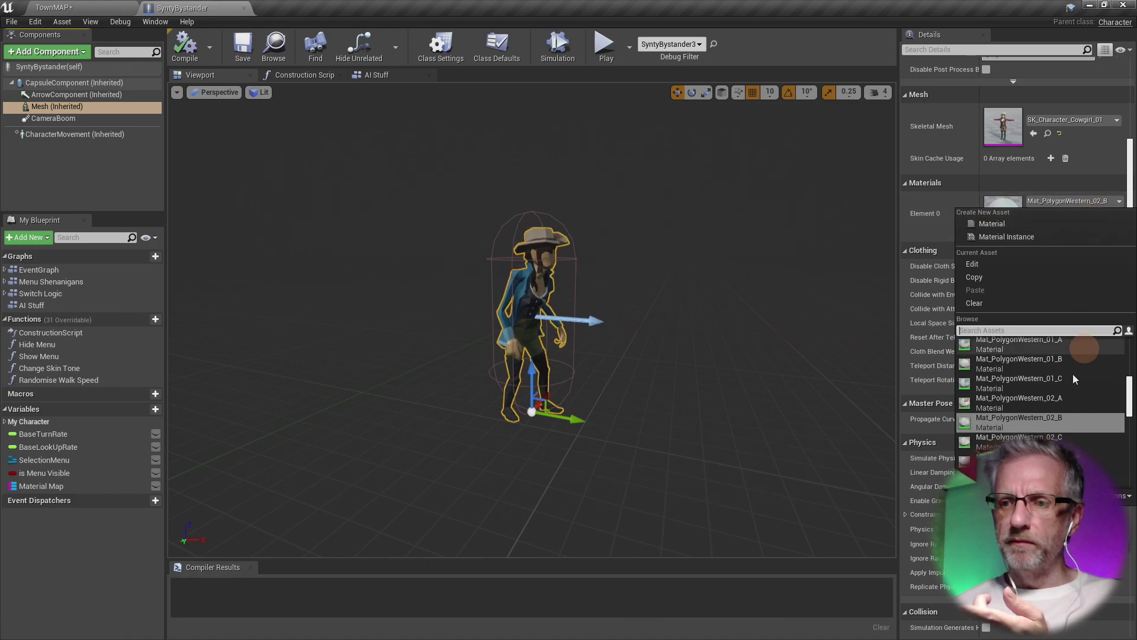
{"action": "left_click", "coordinate": [1072, 358]}
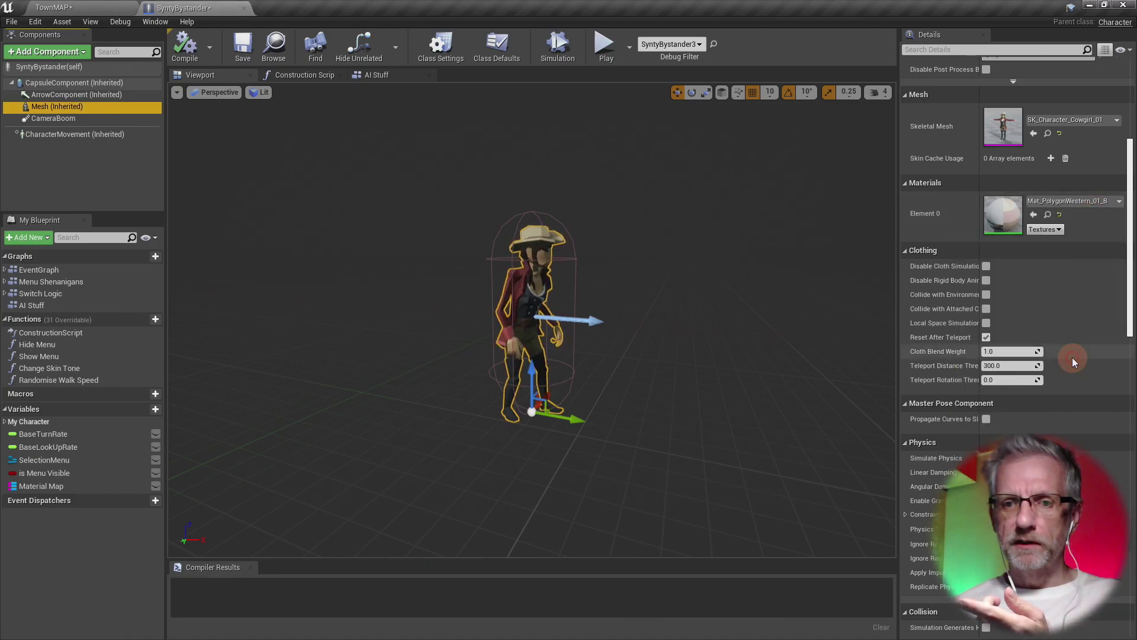
{"action": "left_click", "coordinate": [1079, 204]}
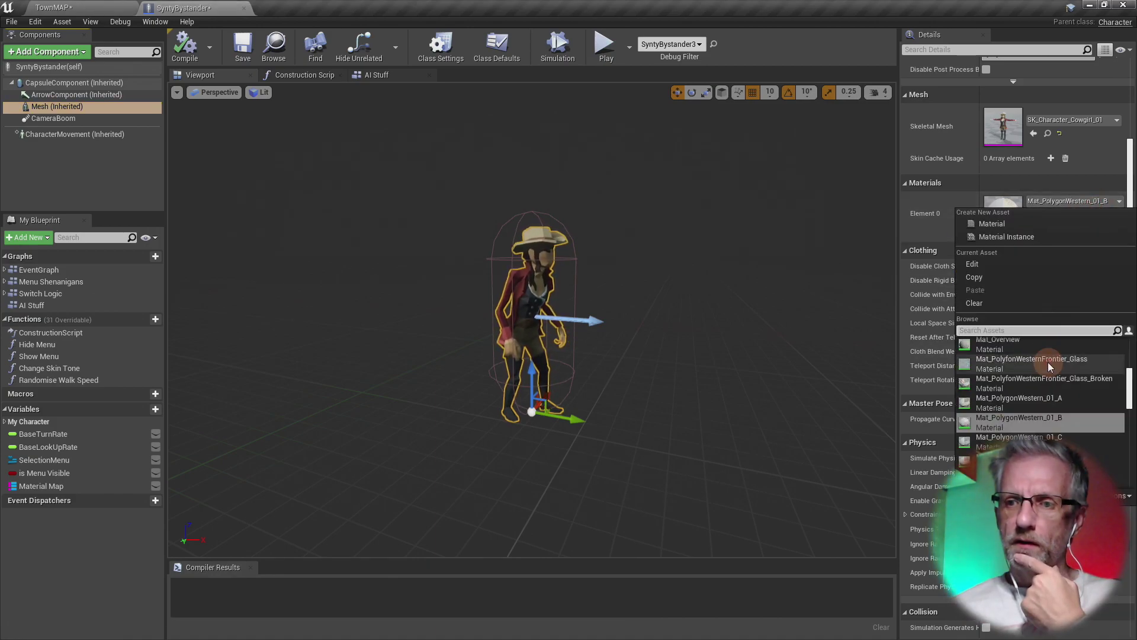
{"action": "left_click", "coordinate": [1066, 461]}
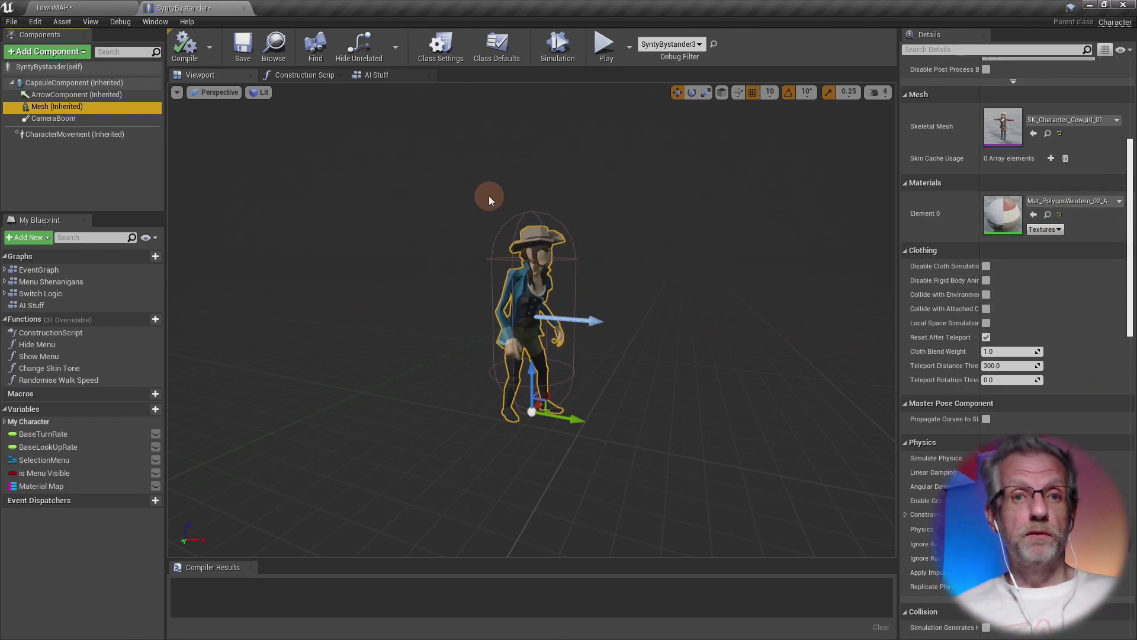
- Open the SyntyBystander blueprint's construction script and inspect its graph
{"action": "left_click", "coordinate": [308, 76]}
{"action": "right_click_drag", "start_coordinate": [468, 268], "coordinate": [451, 250]}
{"action": "scroll", "coordinate": [432, 240], "scroll_direction": "up", "scroll_amount": 1}
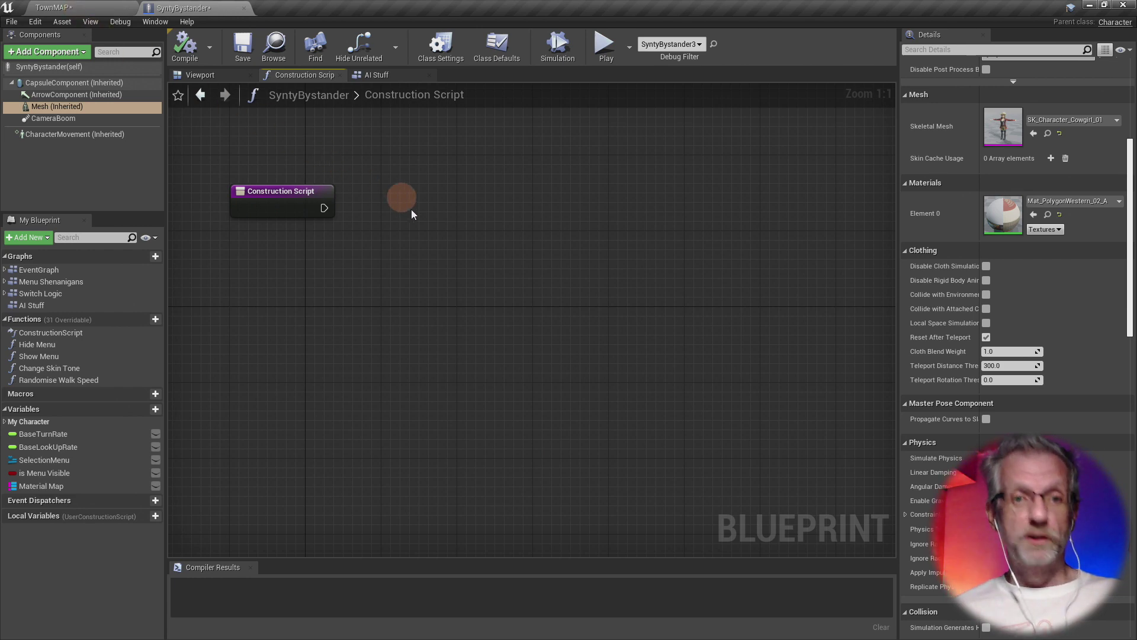
{"action": "right_click_drag", "start_coordinate": [446, 231], "coordinate": [443, 232]}
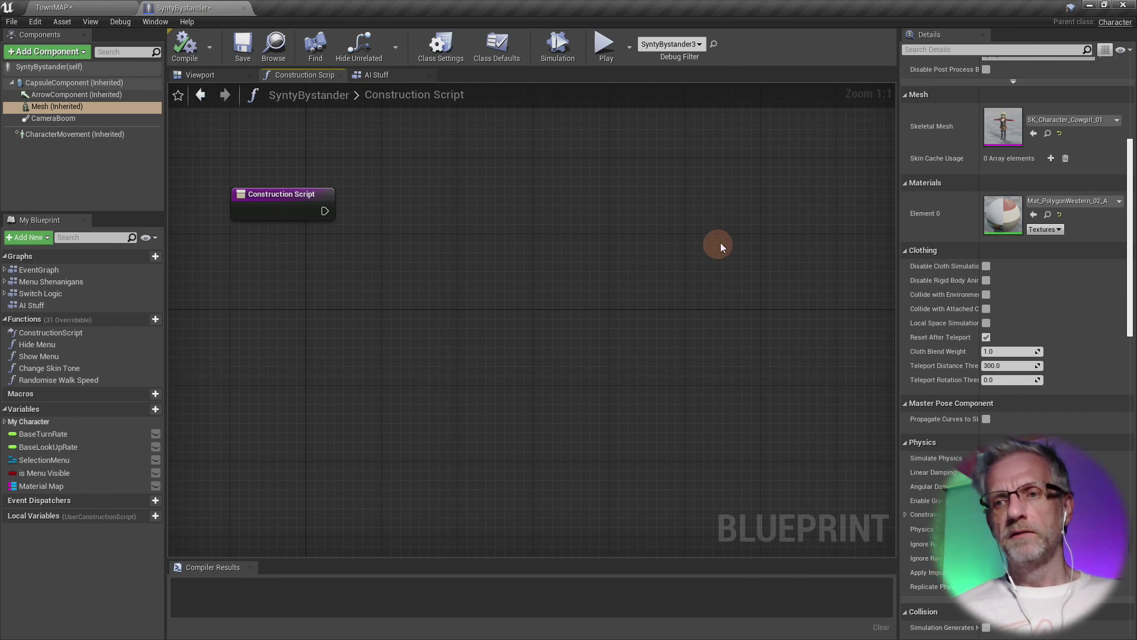
- Return to the Town level and look through the selected bystander's remaining properties for a material override
{"action": "left_click", "coordinate": [89, 7]}
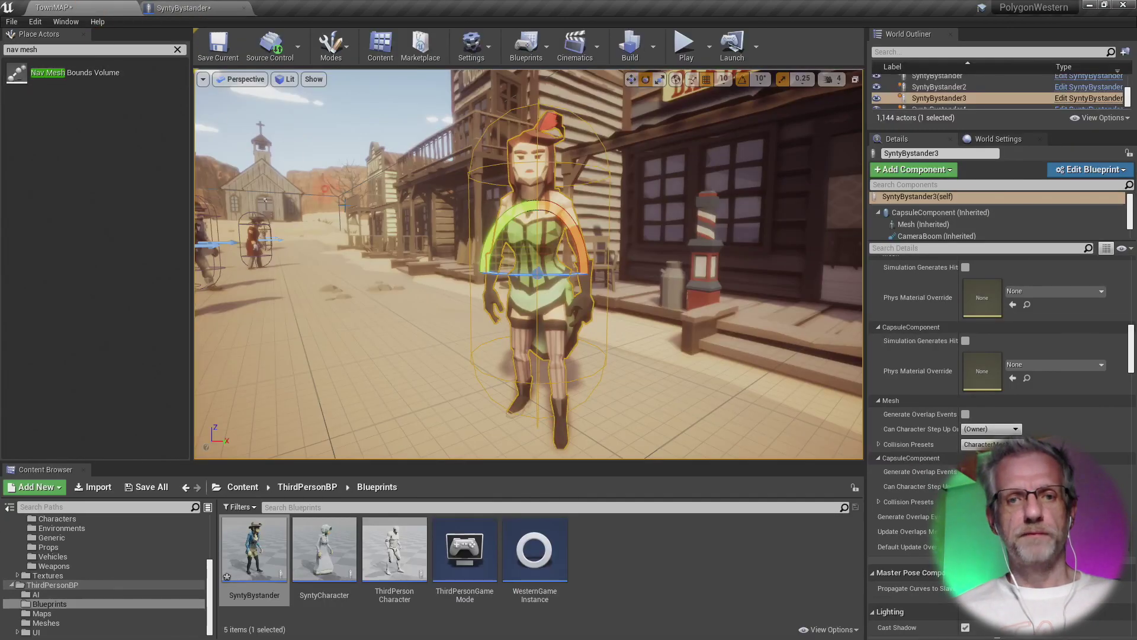
{"action": "scroll", "coordinate": [1015, 411], "scroll_direction": "down", "scroll_amount": 5}
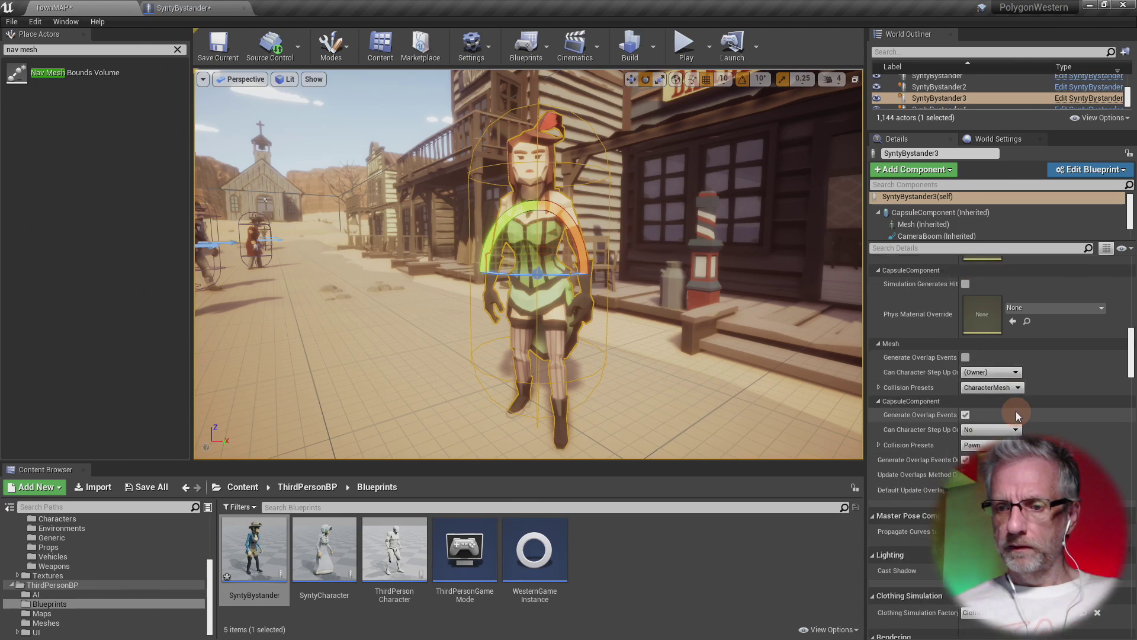
{"action": "scroll", "coordinate": [1015, 411], "scroll_direction": "down", "scroll_amount": 15}
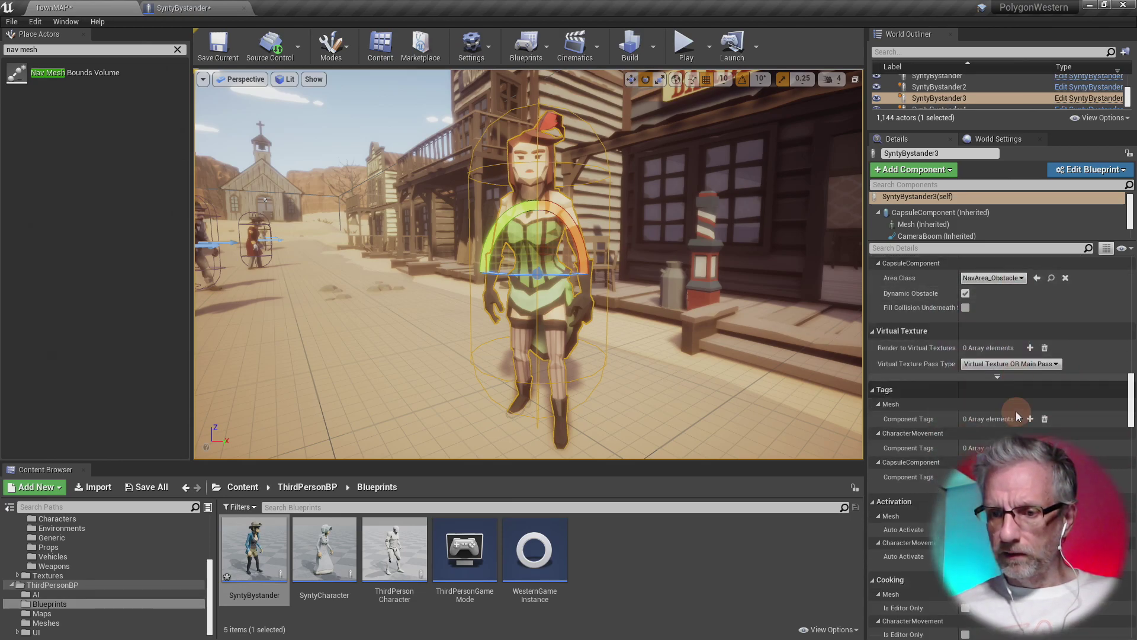
{"action": "scroll", "coordinate": [1015, 411], "scroll_direction": "down", "scroll_amount": 15}
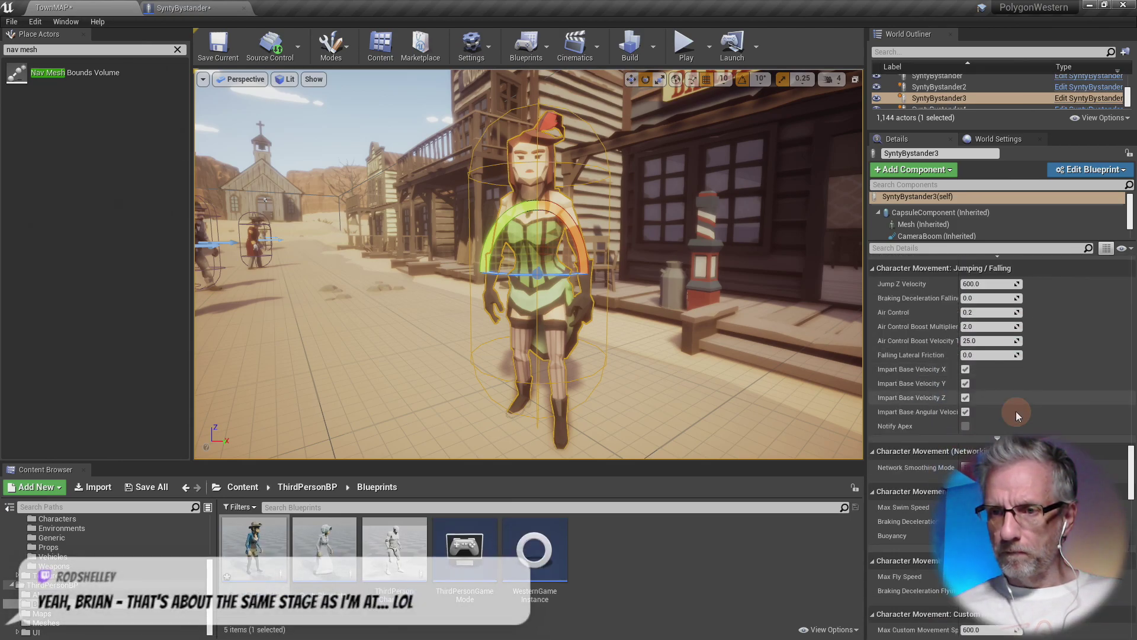
{"action": "scroll", "coordinate": [1096, 400], "scroll_direction": "down", "scroll_amount": 9}
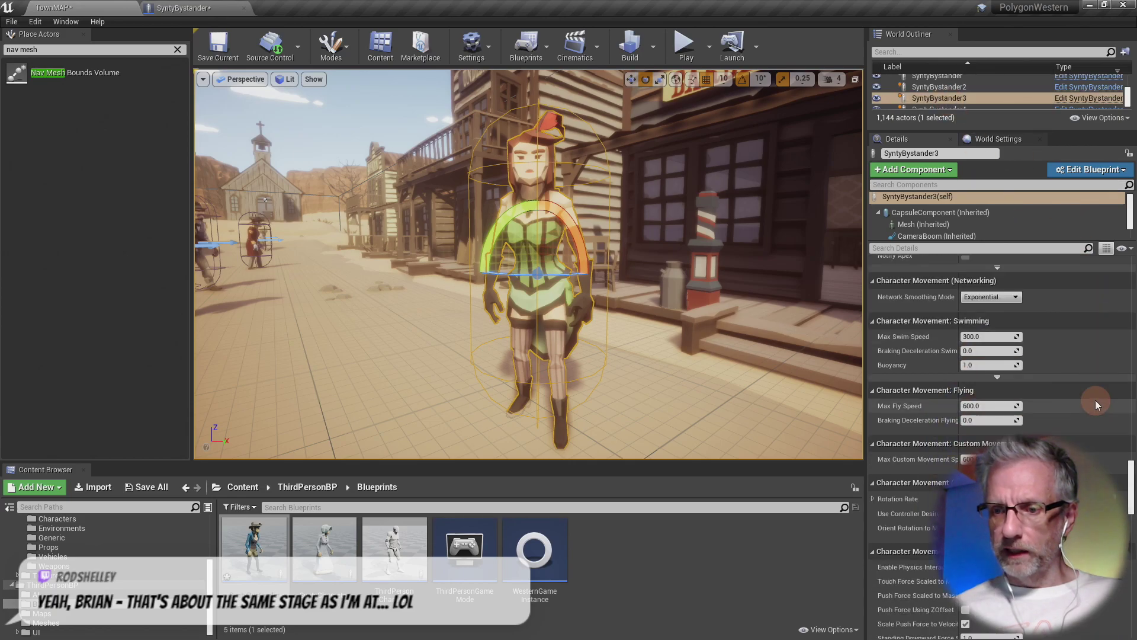
{"action": "scroll", "coordinate": [1096, 400], "scroll_direction": "down", "scroll_amount": 10}
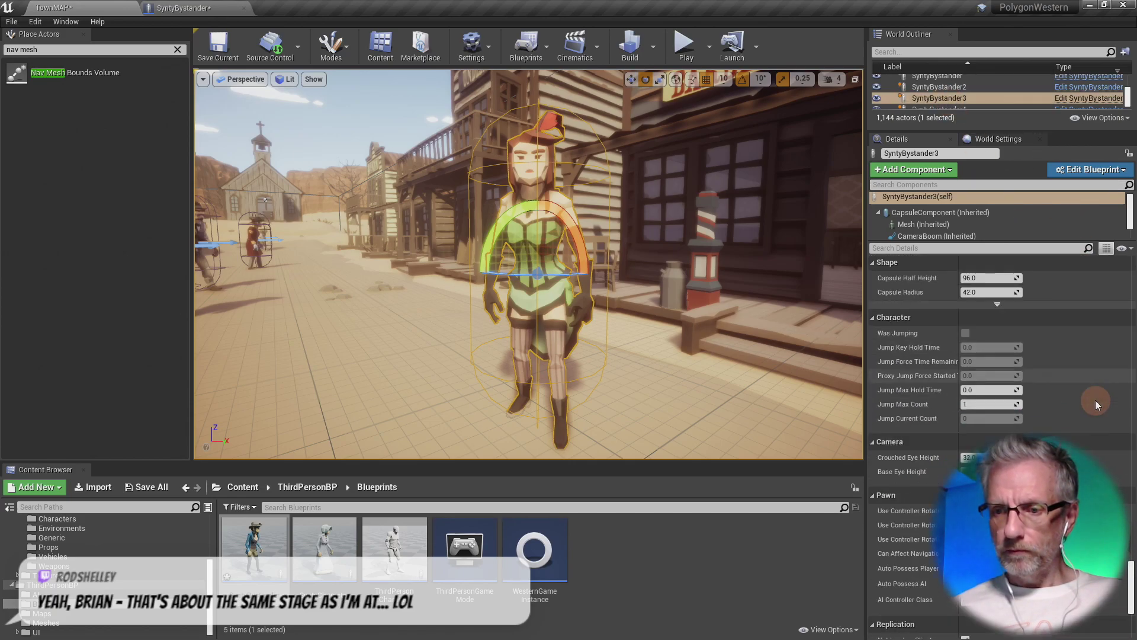
{"action": "scroll", "coordinate": [1096, 400], "scroll_direction": "down", "scroll_amount": 5}
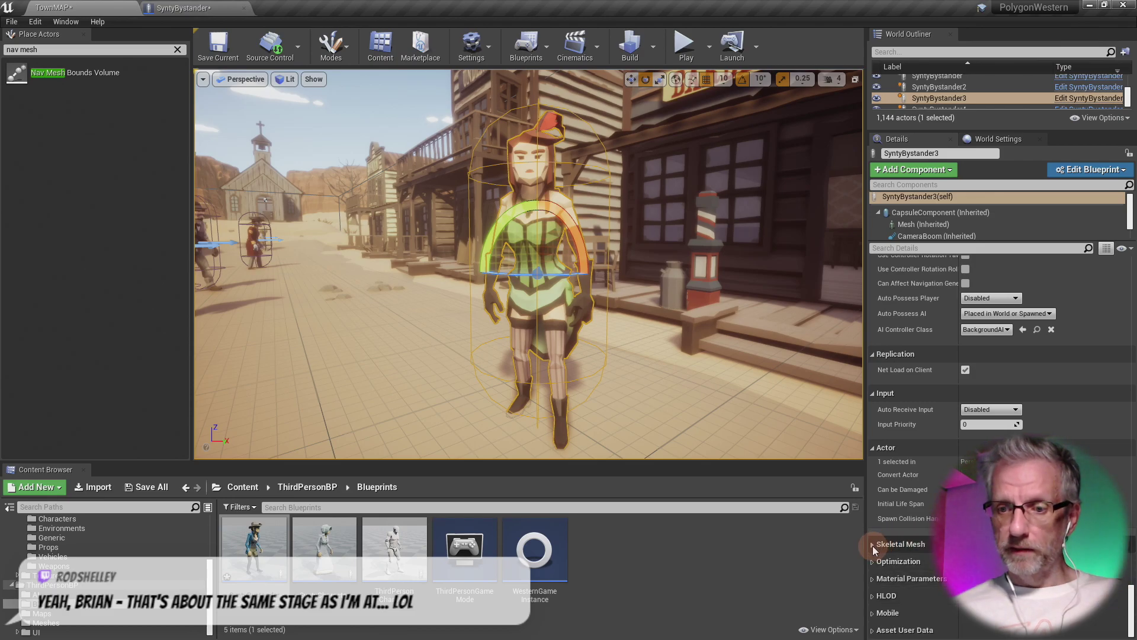
- Inspect the selected bystander's Skeletal Mesh and Material Parameters sections, and collapse both again
{"action": "left_click", "coordinate": [900, 543]}
{"action": "scroll", "coordinate": [900, 544], "scroll_direction": "down", "scroll_amount": 4}
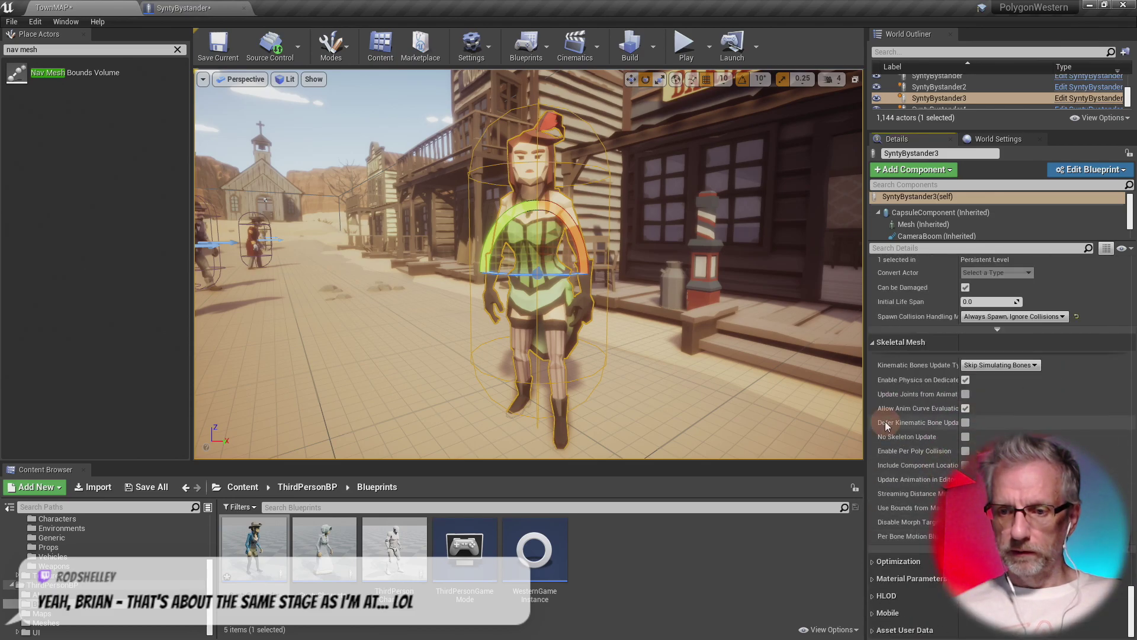
{"action": "left_click", "coordinate": [871, 579]}
{"action": "scroll", "coordinate": [875, 578], "scroll_direction": "down", "scroll_amount": 1}
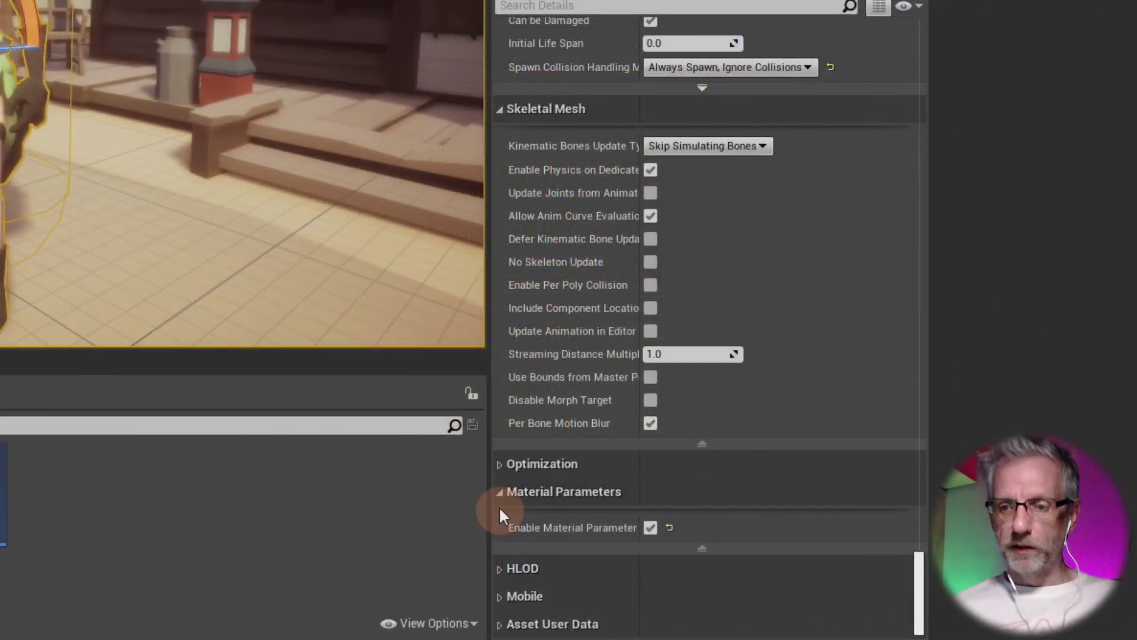
{"action": "left_click", "coordinate": [500, 492]}
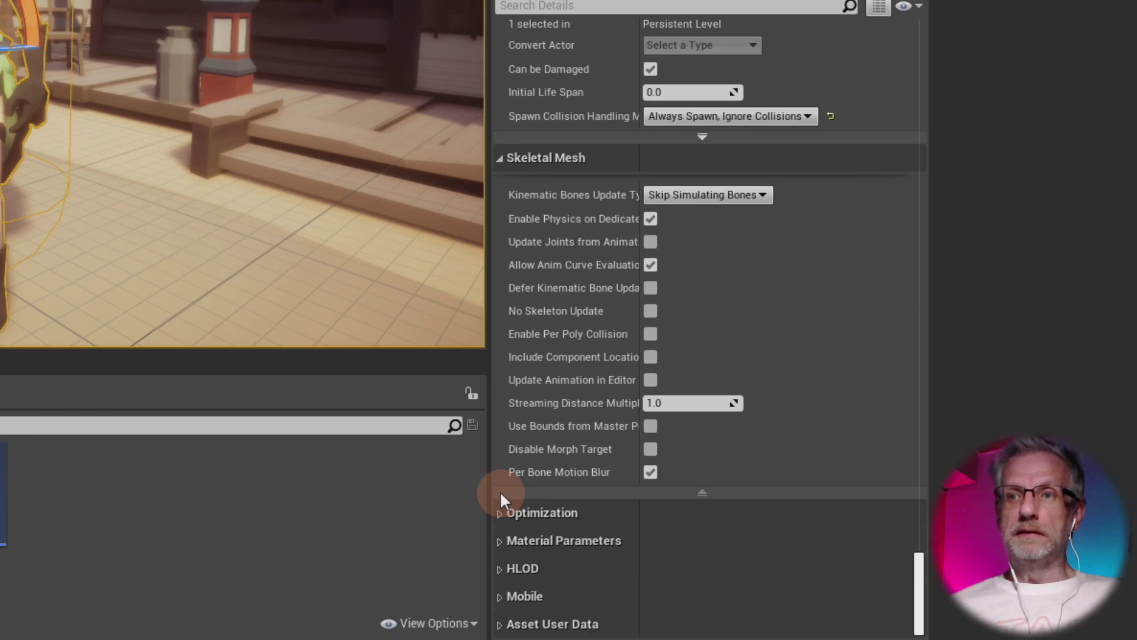
{"action": "left_click", "coordinate": [499, 157]}
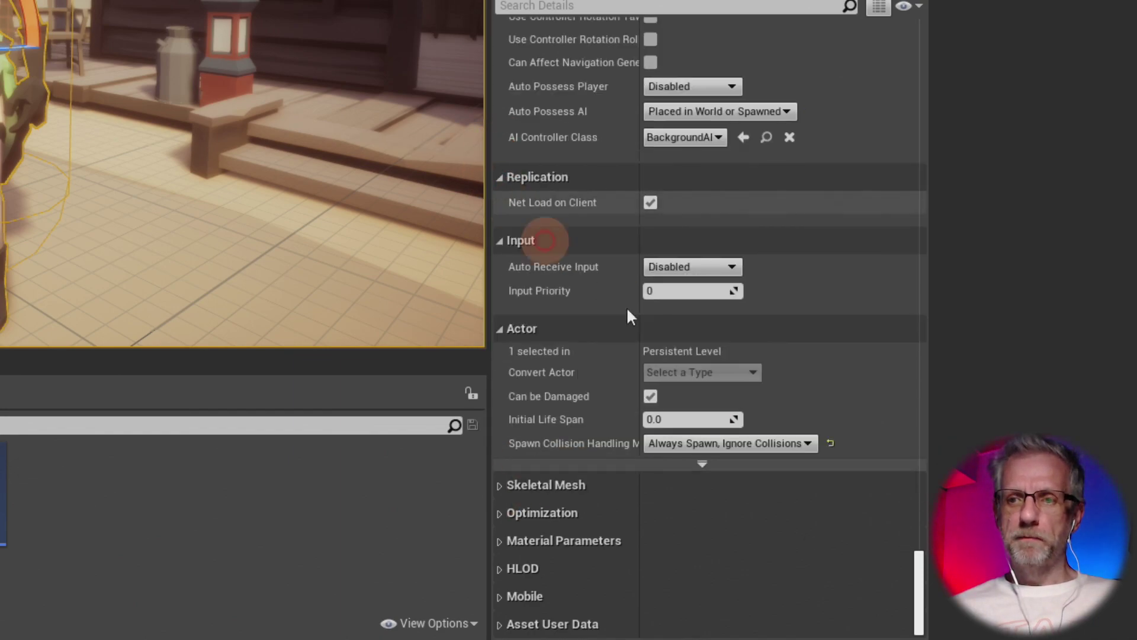
- Collapse the Actor, Character and Shape sections of the selected bystander's properties
{"action": "left_click", "coordinate": [499, 331]}
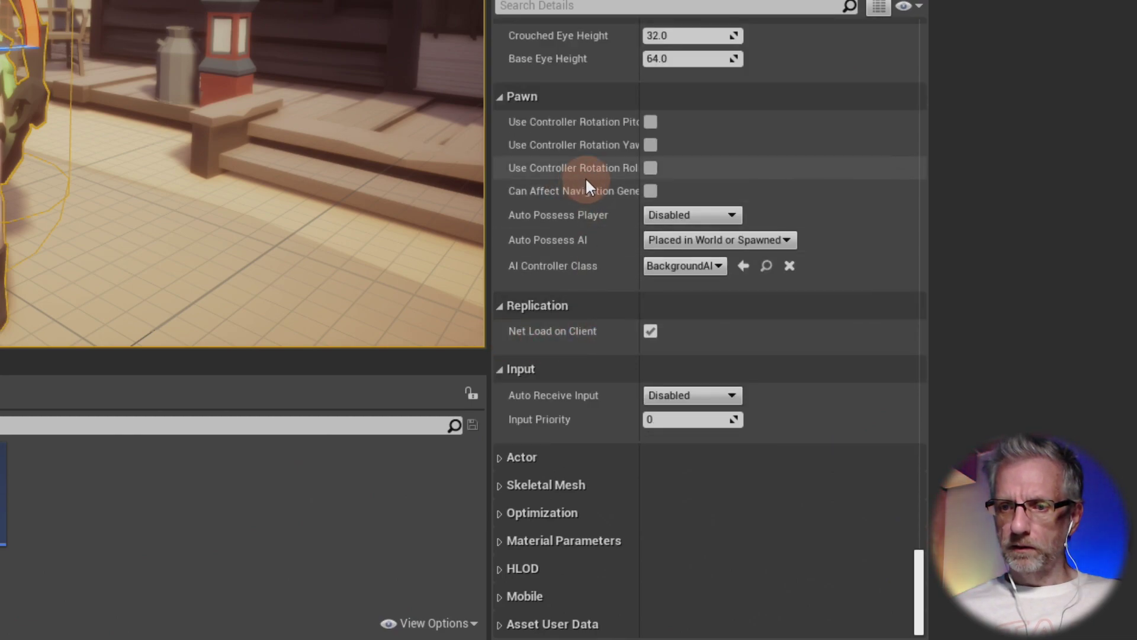
{"action": "scroll", "coordinate": [587, 181], "scroll_direction": "up", "scroll_amount": 10}
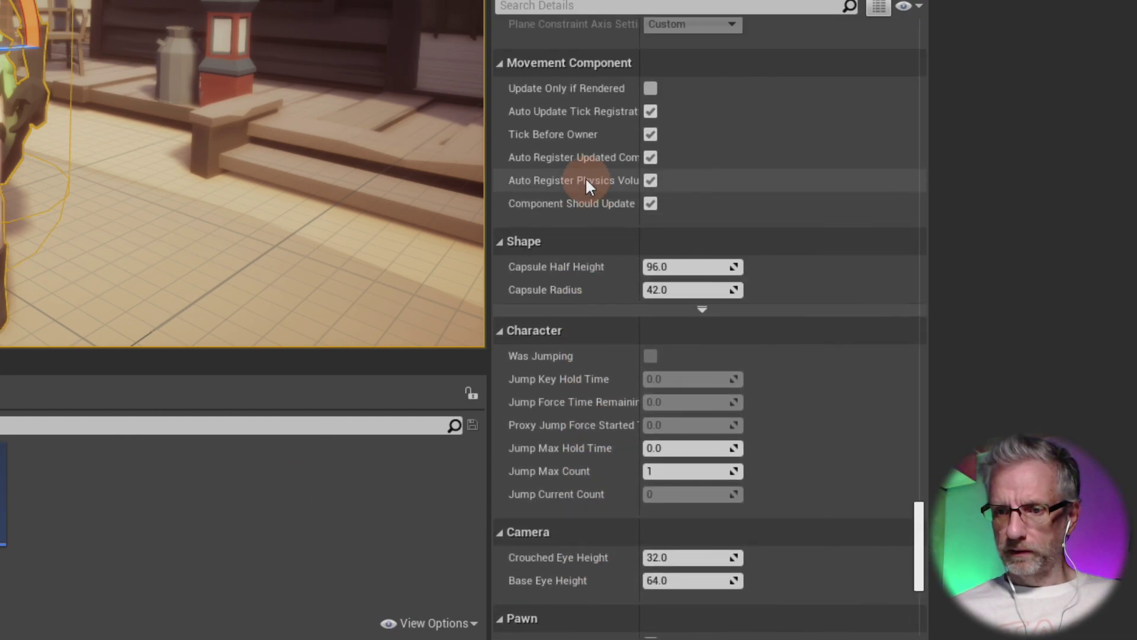
{"action": "left_click", "coordinate": [499, 329]}
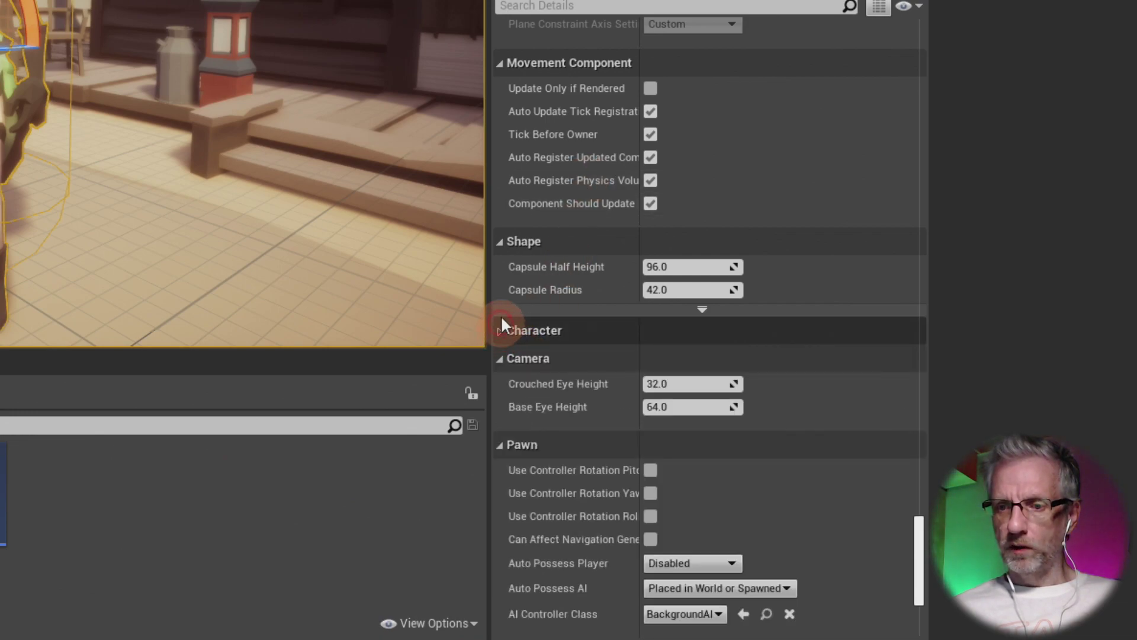
{"action": "left_click", "coordinate": [504, 243]}
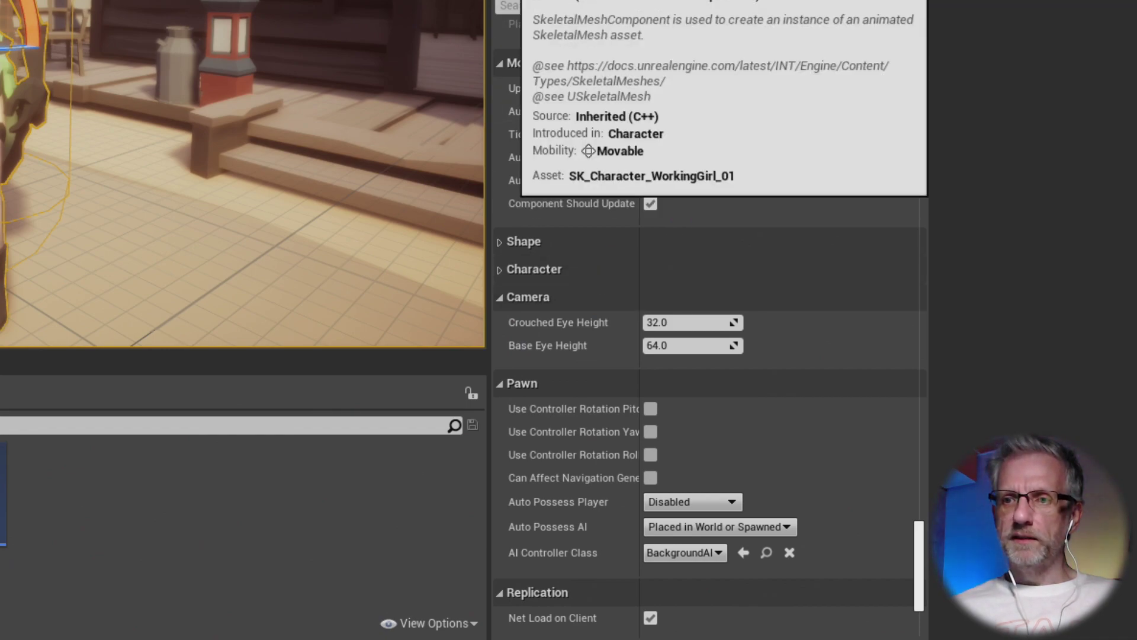
- Select the bystander's inherited Mesh component and set its Element 0 material to Mat_PolygonWestern_01_B
{"action": "left_click", "coordinate": [695, 1]}
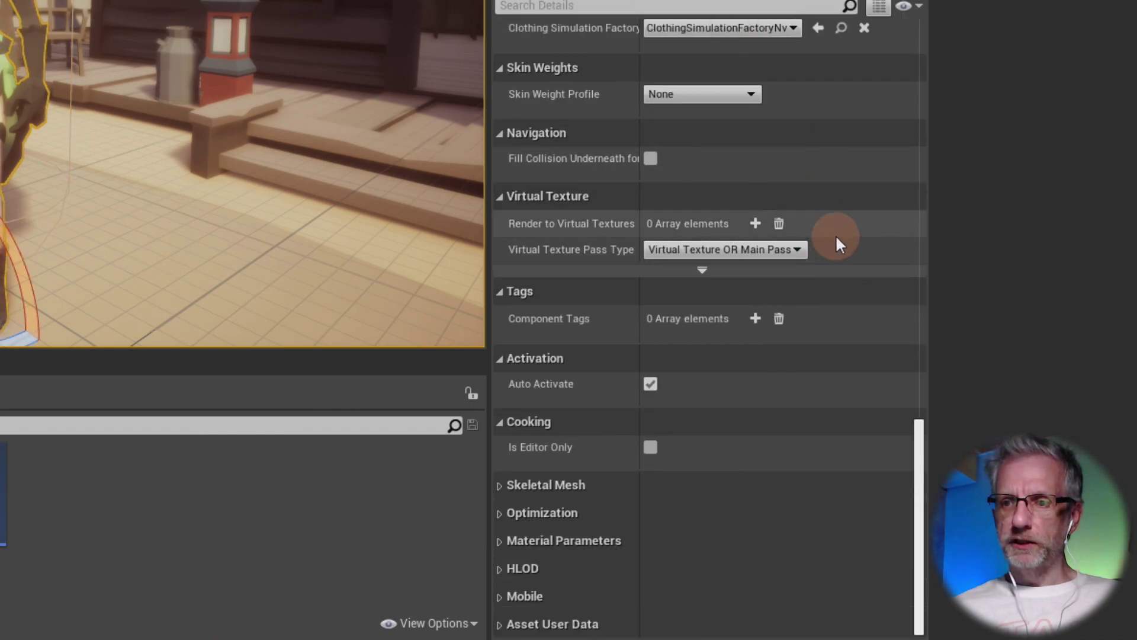
{"action": "scroll", "coordinate": [835, 233], "scroll_direction": "up", "scroll_amount": 12}
{"action": "scroll", "coordinate": [835, 235], "scroll_direction": "up", "scroll_amount": 8}
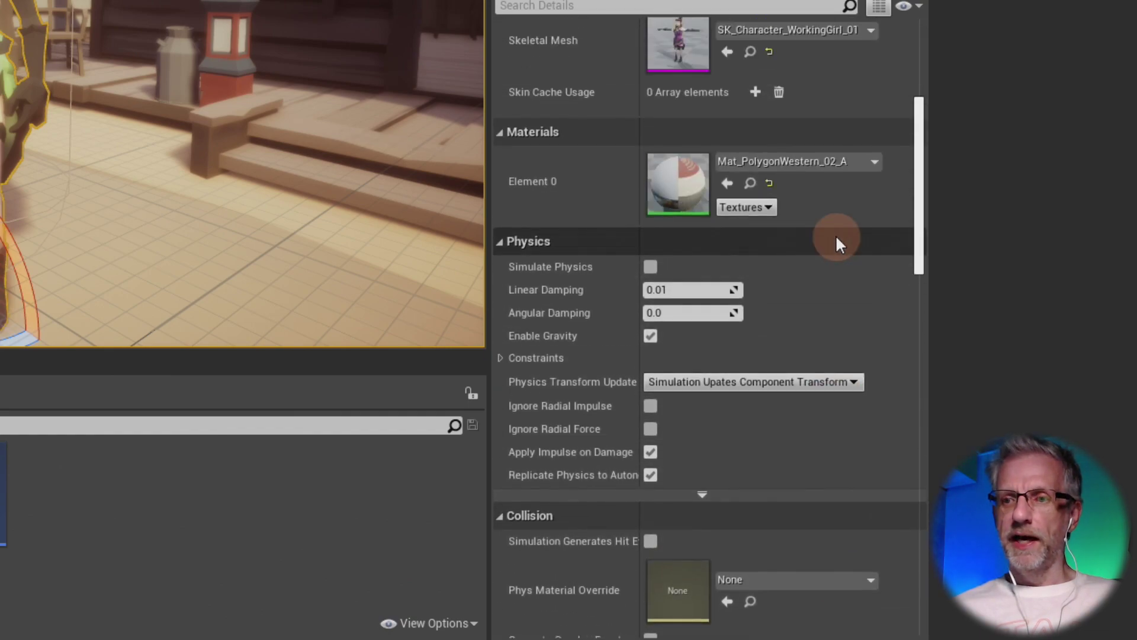
{"action": "scroll", "coordinate": [835, 235], "scroll_direction": "down", "scroll_amount": 4}
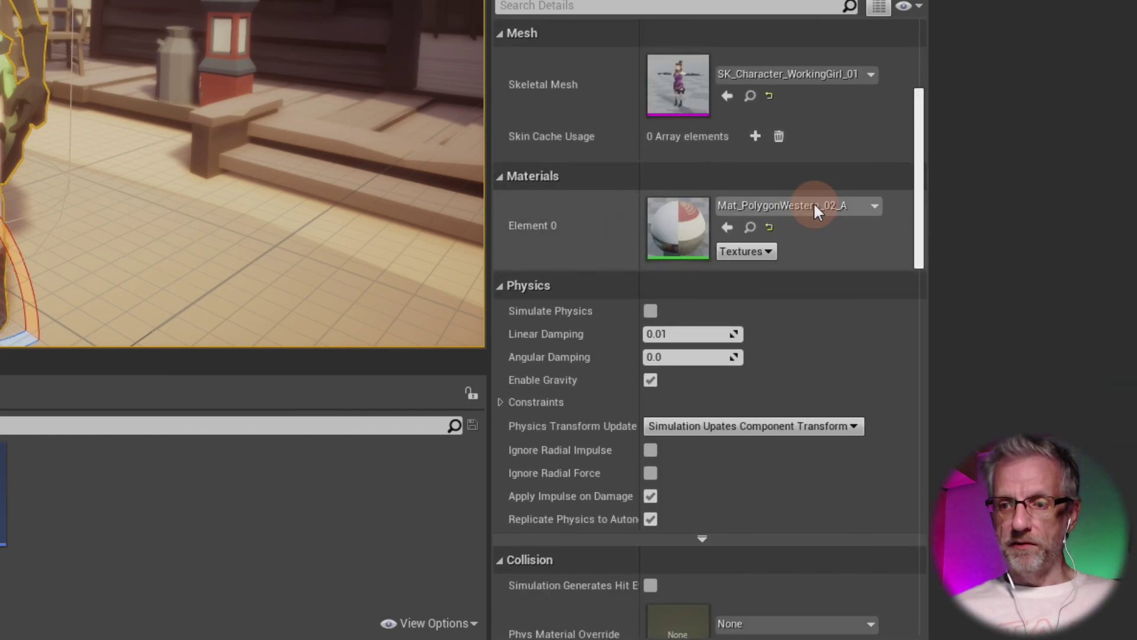
{"action": "scroll", "coordinate": [813, 201], "scroll_direction": "up", "scroll_amount": 2}
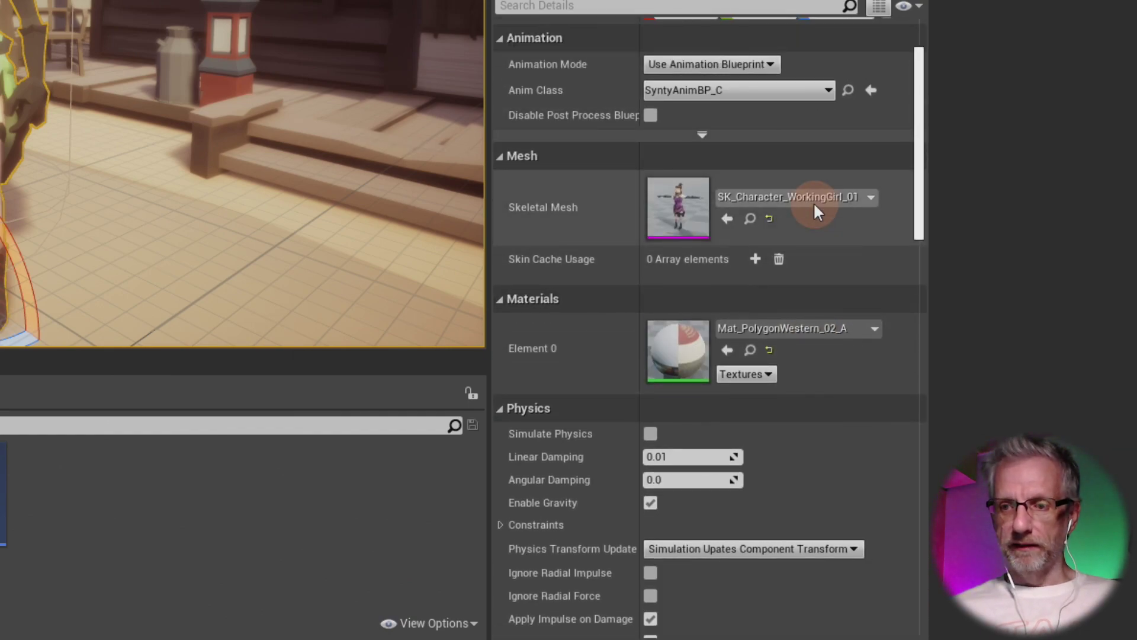
{"action": "left_click", "coordinate": [790, 335]}
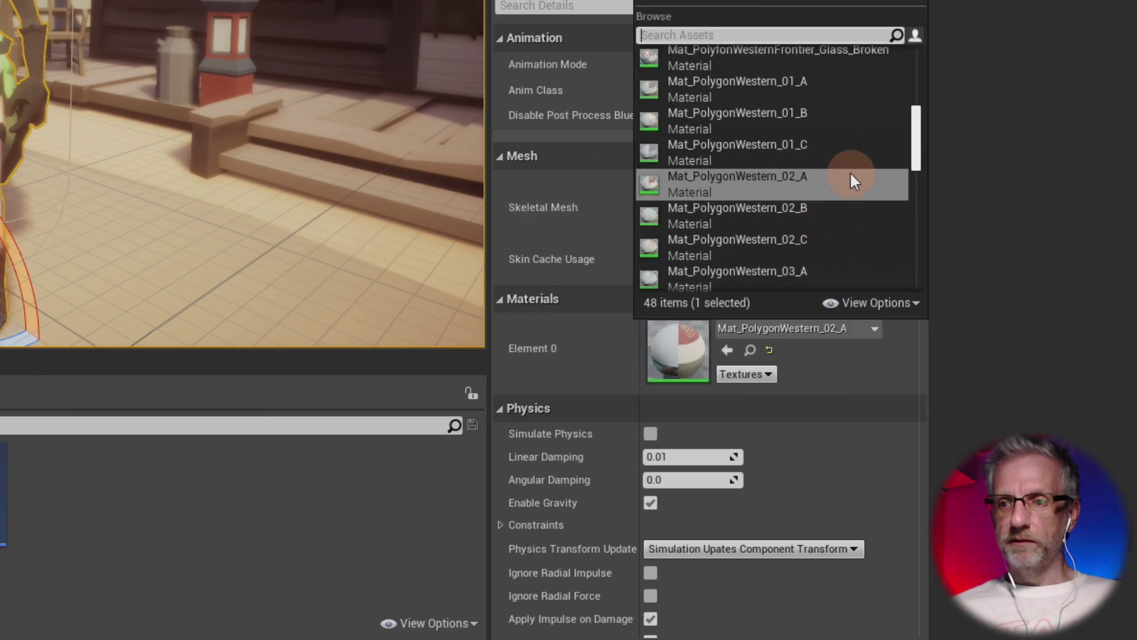
{"action": "left_click", "coordinate": [815, 120]}
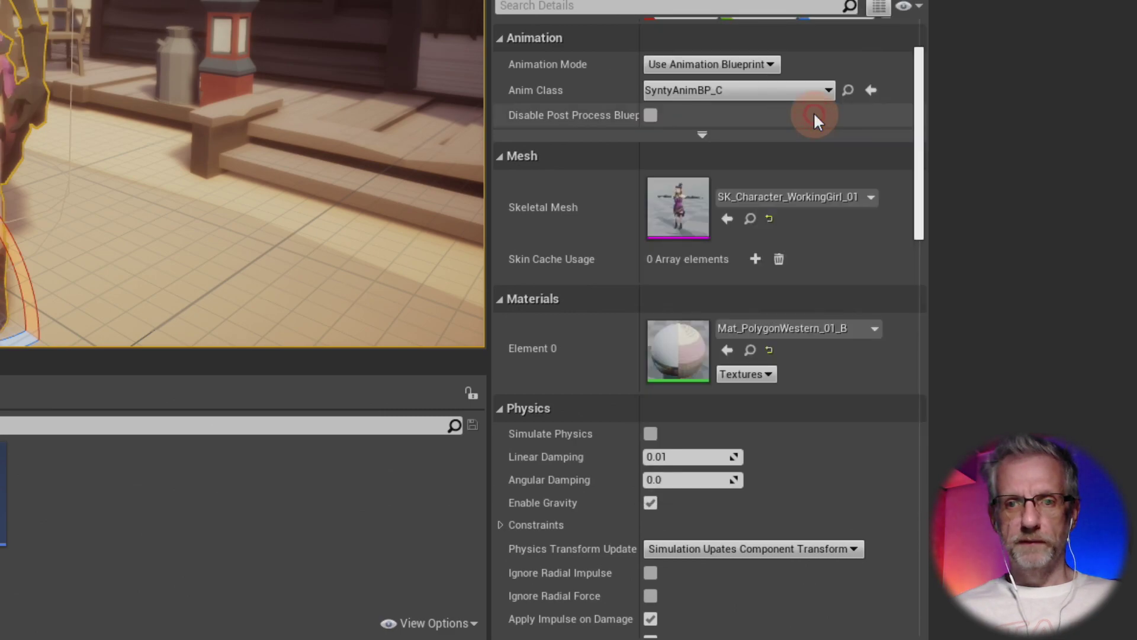
- Duplicate the woman's mesh component within SyntyBystander3 and place the copy beside the original in the street
{"action": "mouse_move", "coordinate": [282, 160]}
{"action": "right_mouse_down"}
{"action": "mouse_move", "coordinate": [127, 157]}
{"action": "mouse_move", "coordinate": [126, 172]}
{"action": "right_mouse_up"}
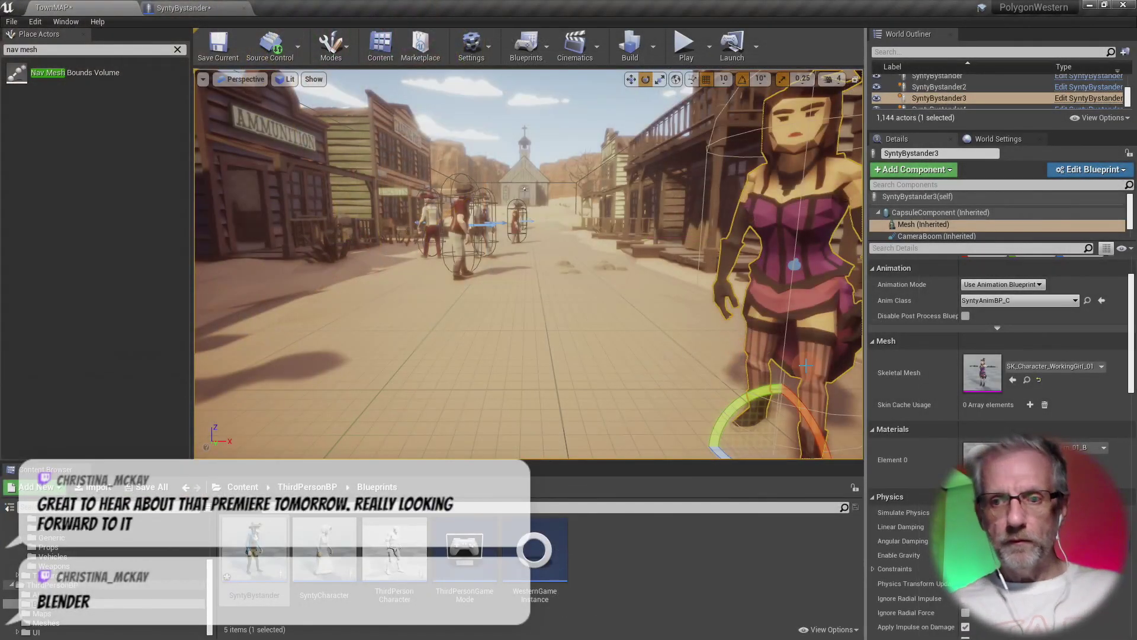
{"action": "right_click_drag", "start_coordinate": [388, 197], "coordinate": [298, 138]}
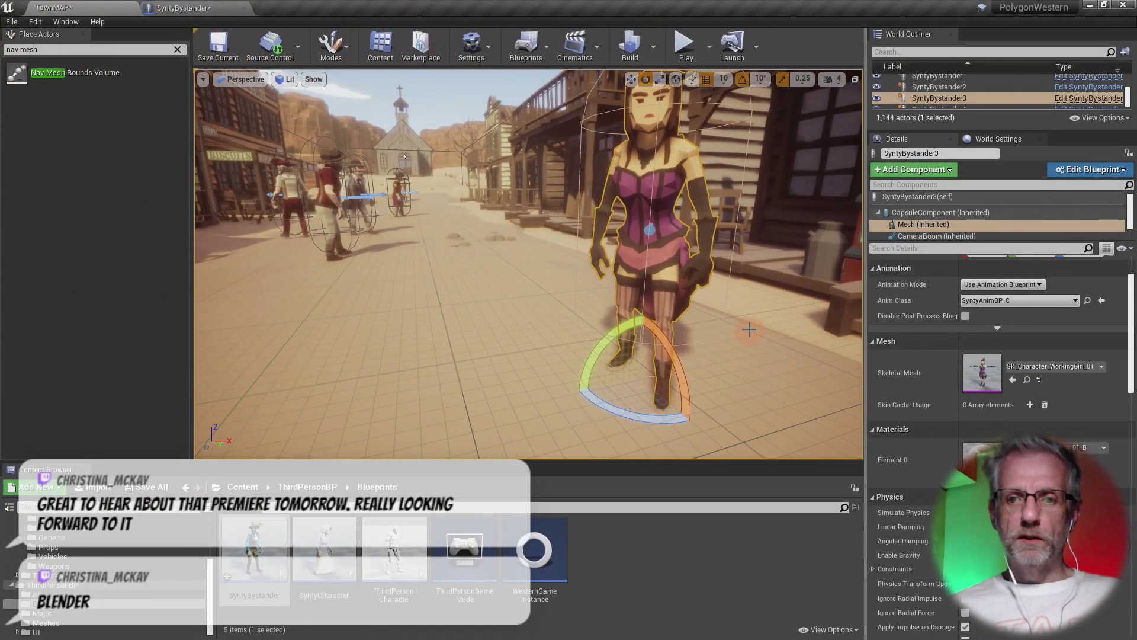
{"action": "key", "text": "w"}
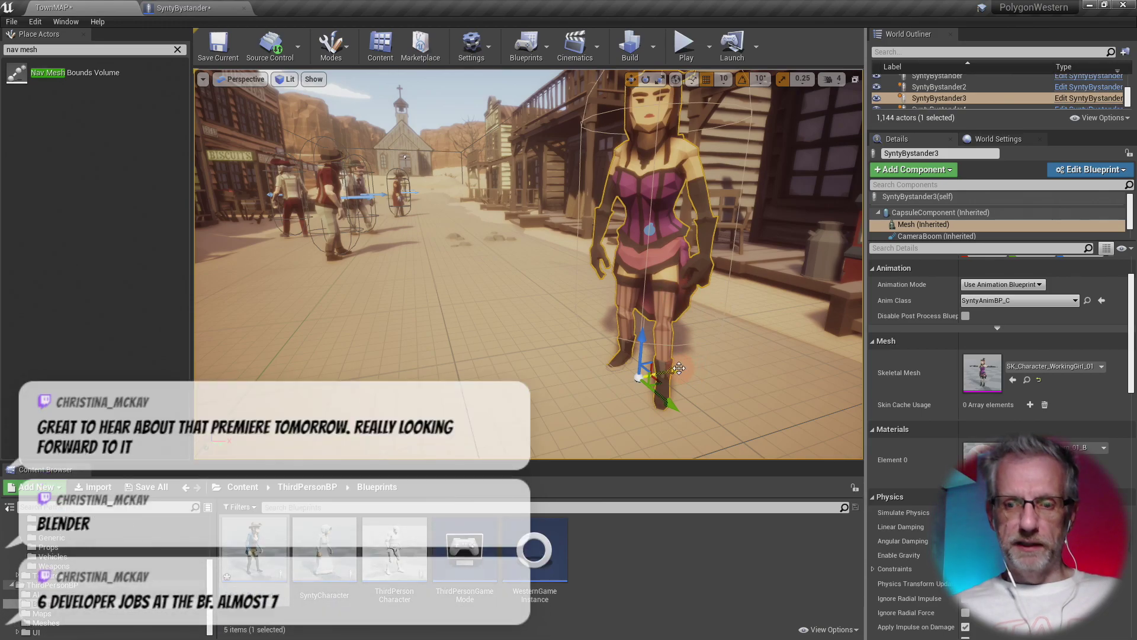
{"action": "scroll", "coordinate": [679, 368], "scroll_direction": "down", "scroll_amount": 2}
{"action": "key", "text": "f"}
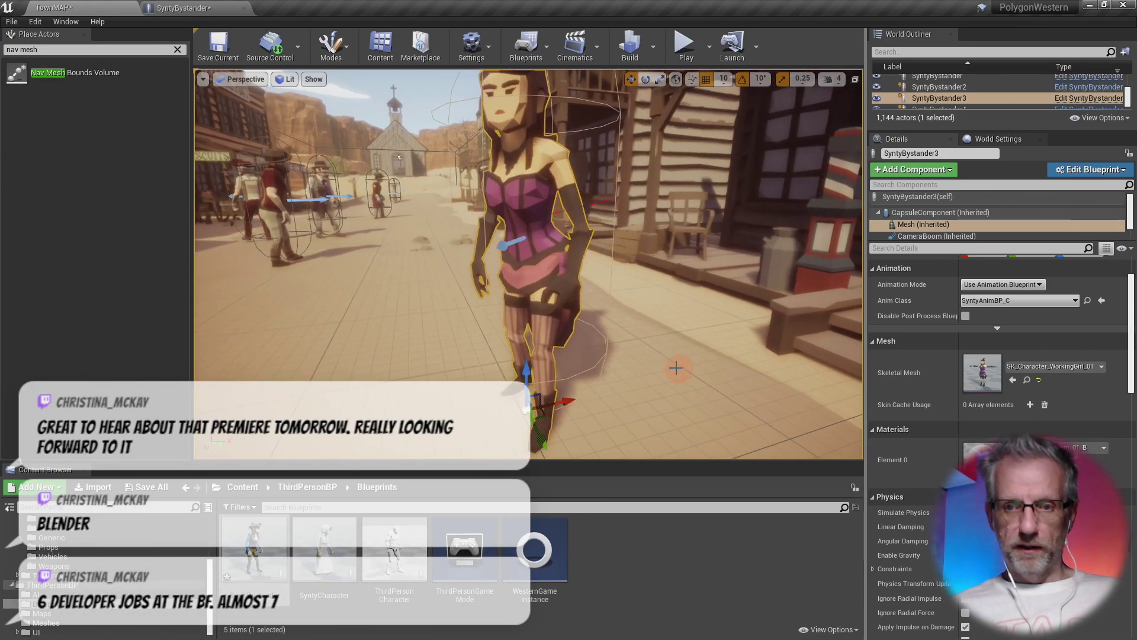
{"action": "scroll", "coordinate": [608, 388], "scroll_direction": "down", "scroll_amount": 3}
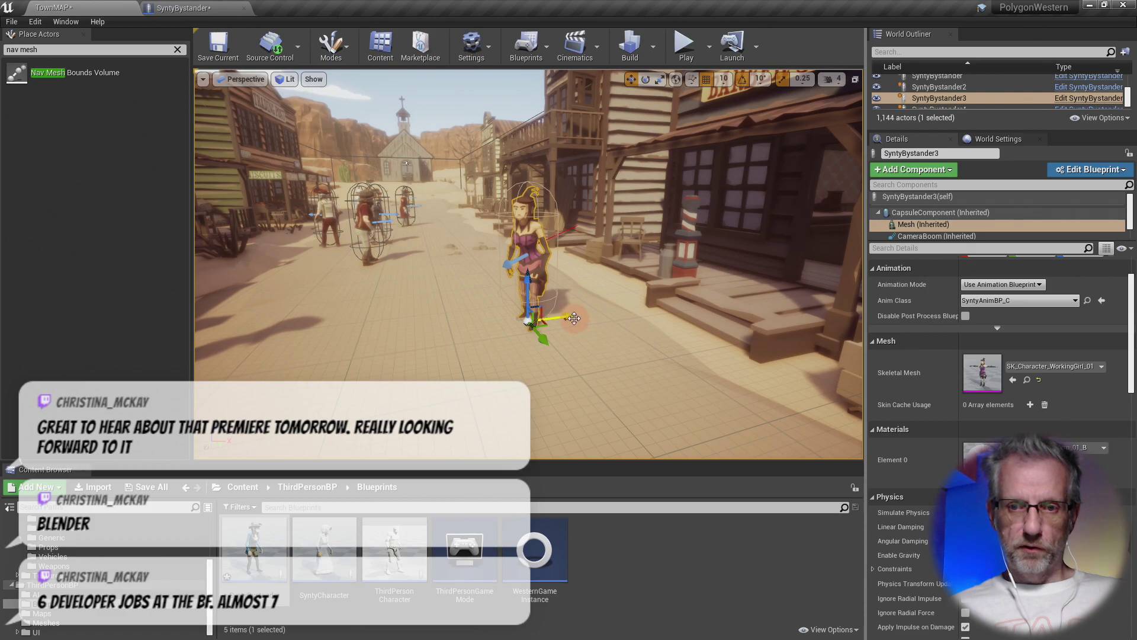
{"action": "left_click_drag", "start_coordinate": [574, 318], "coordinate": [458, 339], "text": "alt"}
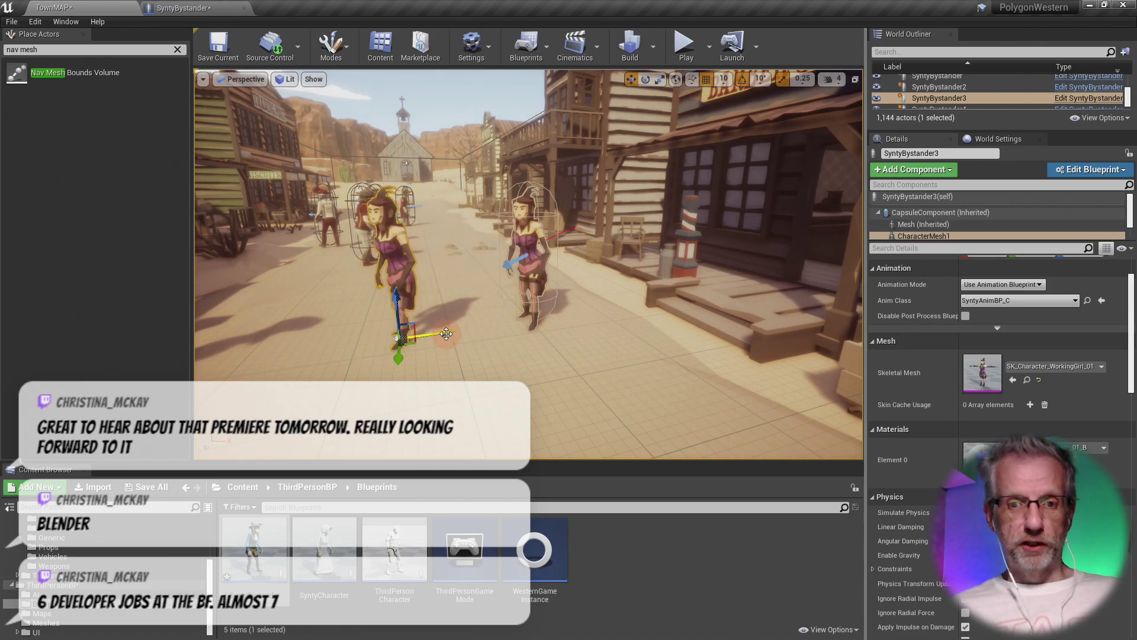
- Move the copied mesh into the saloon's upper-floor walkway and drop it onto the floorboards
{"action": "left_click_drag", "start_coordinate": [444, 325], "coordinate": [472, 330], "text": "alt"}
{"action": "left_click_drag", "start_coordinate": [641, 279], "coordinate": [640, 169]}
{"action": "key", "text": "f"}
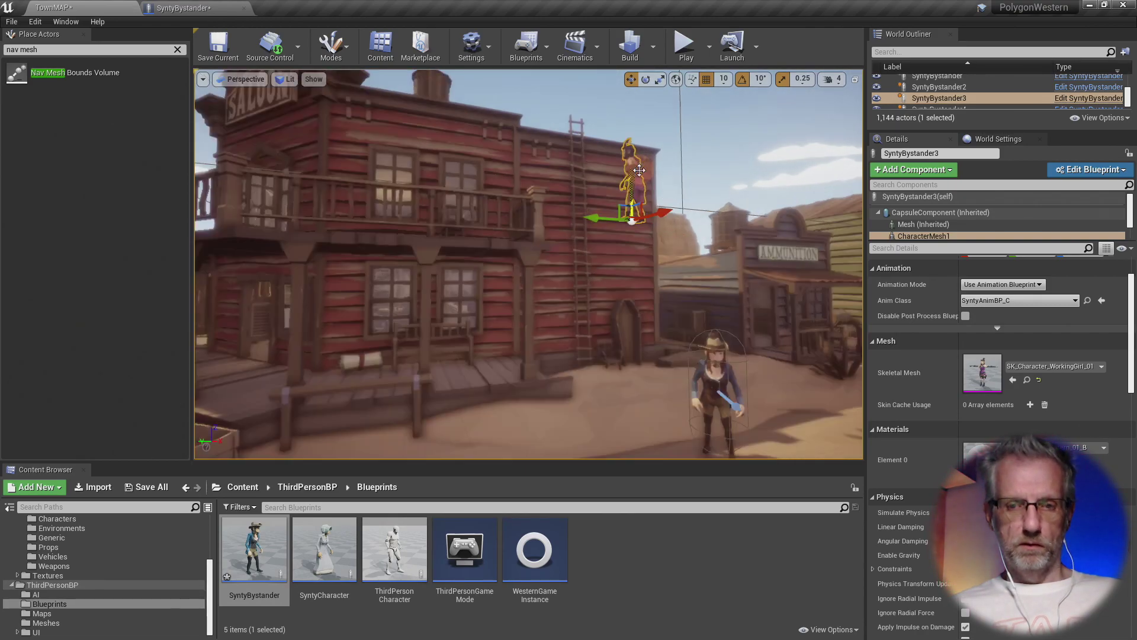
{"action": "mouse_move", "coordinate": [659, 217]}
{"action": "left_mouse_down", "text": "alt"}
{"action": "mouse_move", "coordinate": [632, 277]}
{"action": "mouse_move", "coordinate": [656, 220]}
{"action": "left_mouse_up", "text": "alt"}
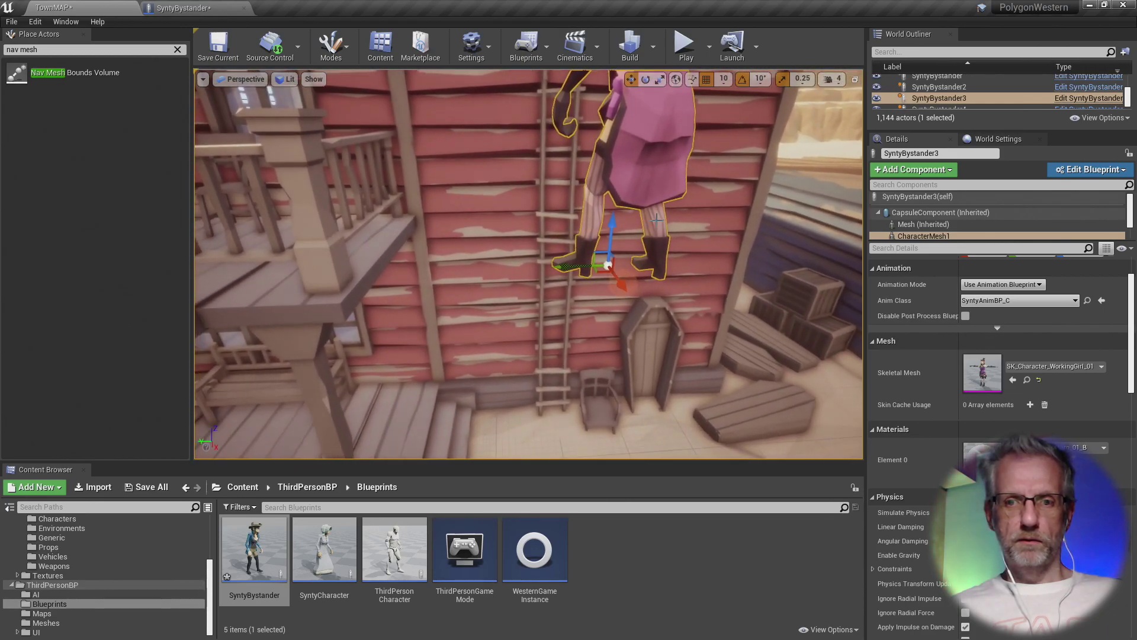
{"action": "left_click_drag", "start_coordinate": [622, 283], "coordinate": [549, 267], "text": "alt"}
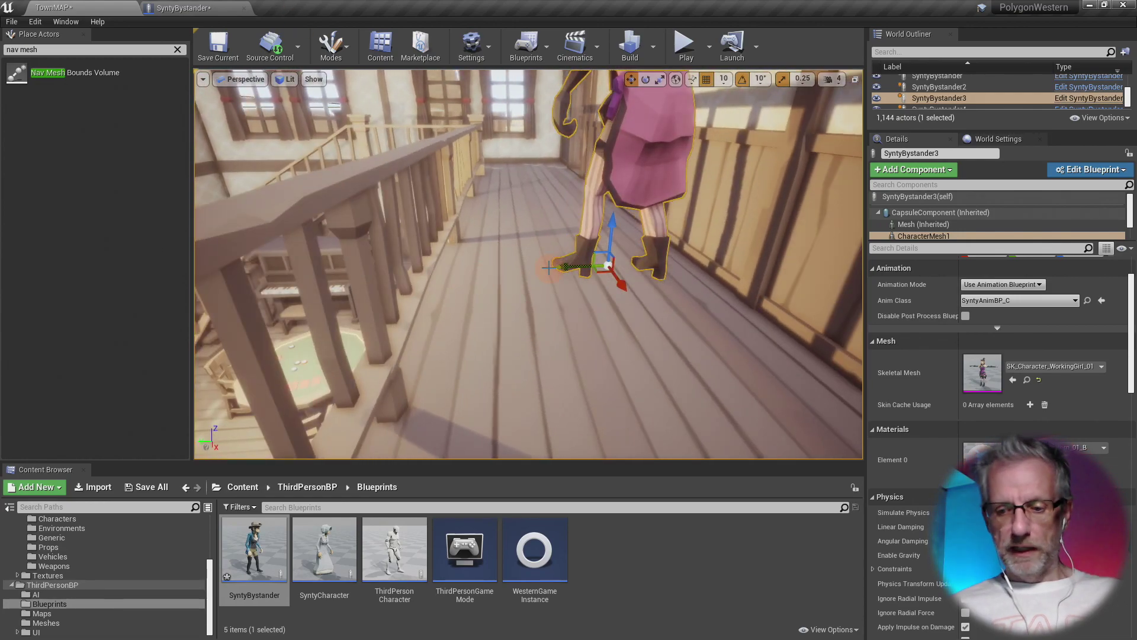
{"action": "key", "text": "End"}
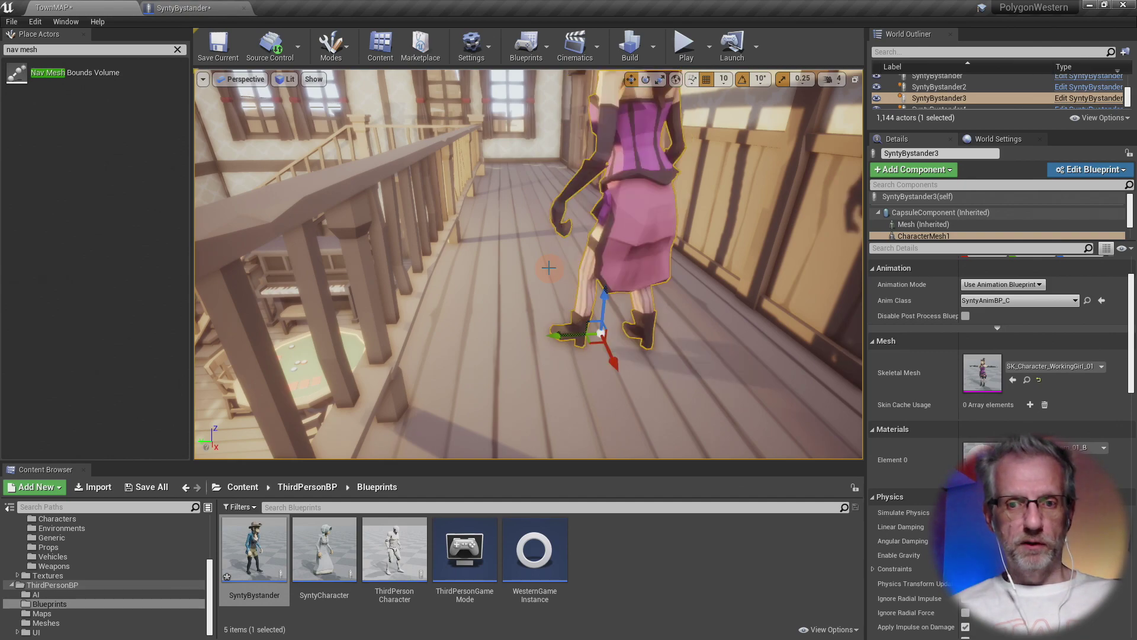
- Rotate the copied mesh to face the saloon's open hall and move it up to the balcony railing
{"action": "left_click_drag", "start_coordinate": [535, 255], "coordinate": [489, 258], "text": "alt"}
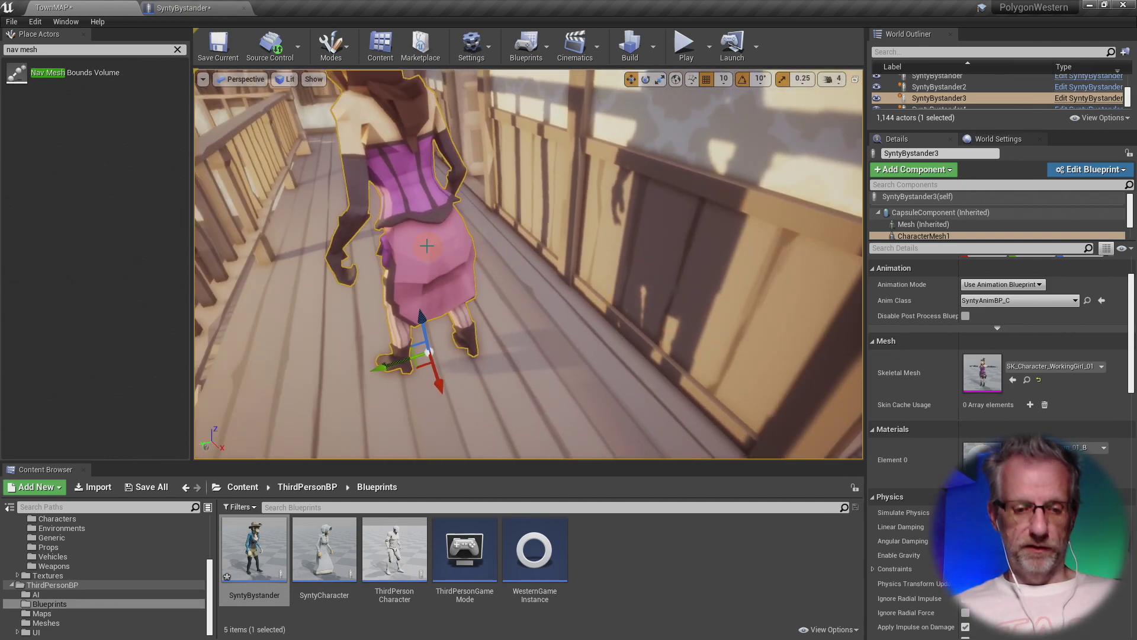
{"action": "key", "text": "e"}
{"action": "mouse_move", "coordinate": [364, 395]}
{"action": "left_mouse_down"}
{"action": "mouse_move", "coordinate": [397, 407]}
{"action": "mouse_move", "coordinate": [361, 378]}
{"action": "left_mouse_up"}
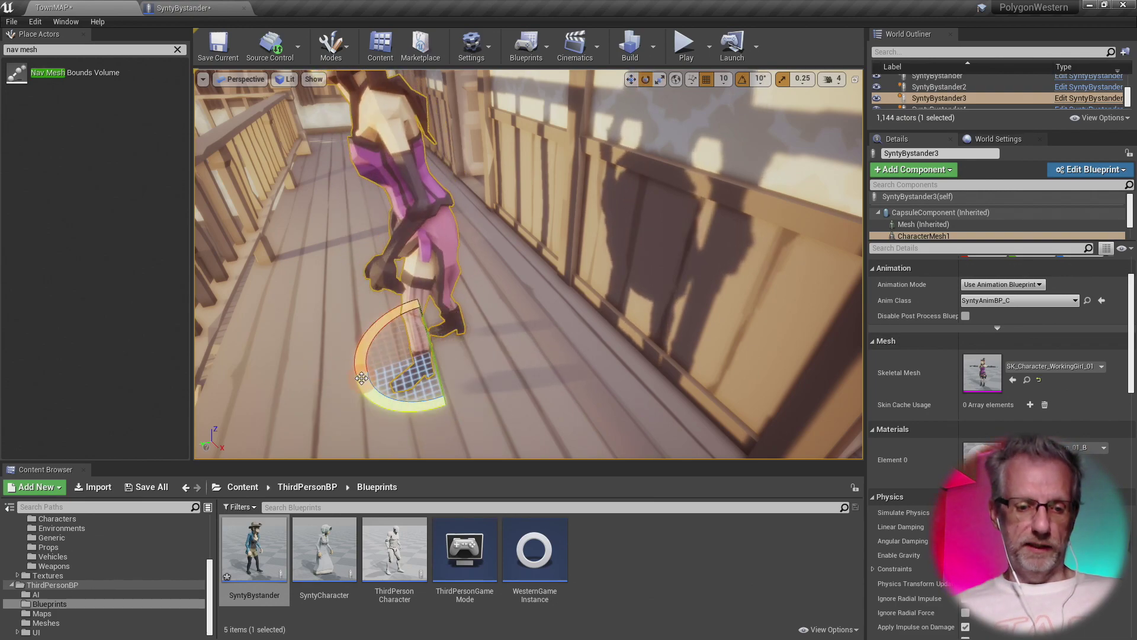
{"action": "key", "text": "w"}
{"action": "scroll", "coordinate": [278, 365], "scroll_direction": "up", "scroll_amount": 3}
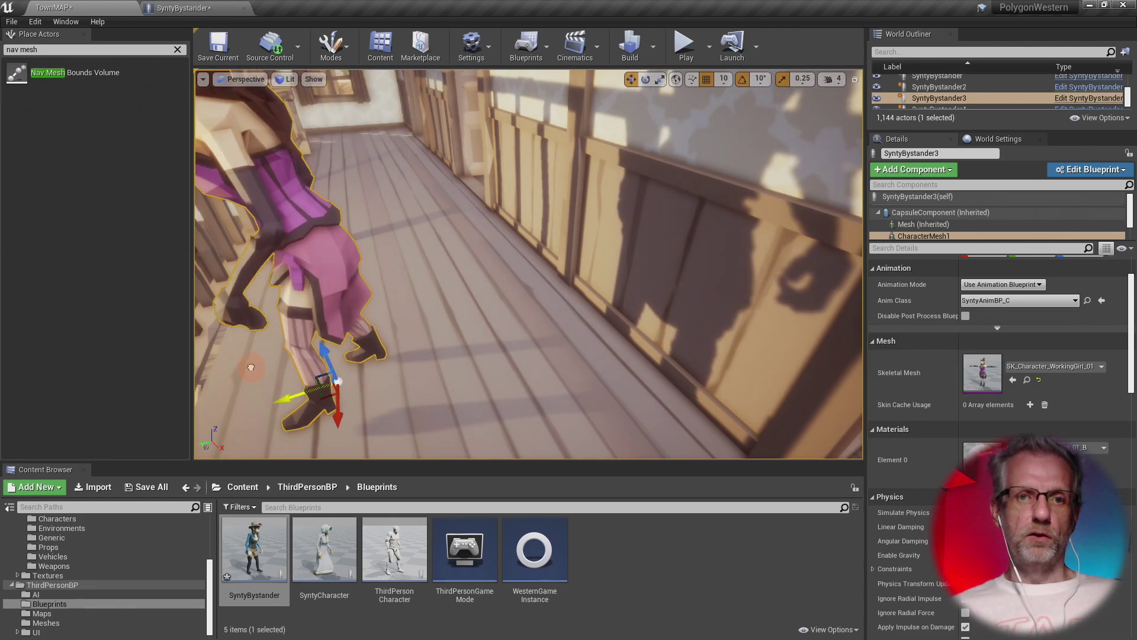
{"action": "right_click_drag", "start_coordinate": [262, 351], "coordinate": [286, 350]}
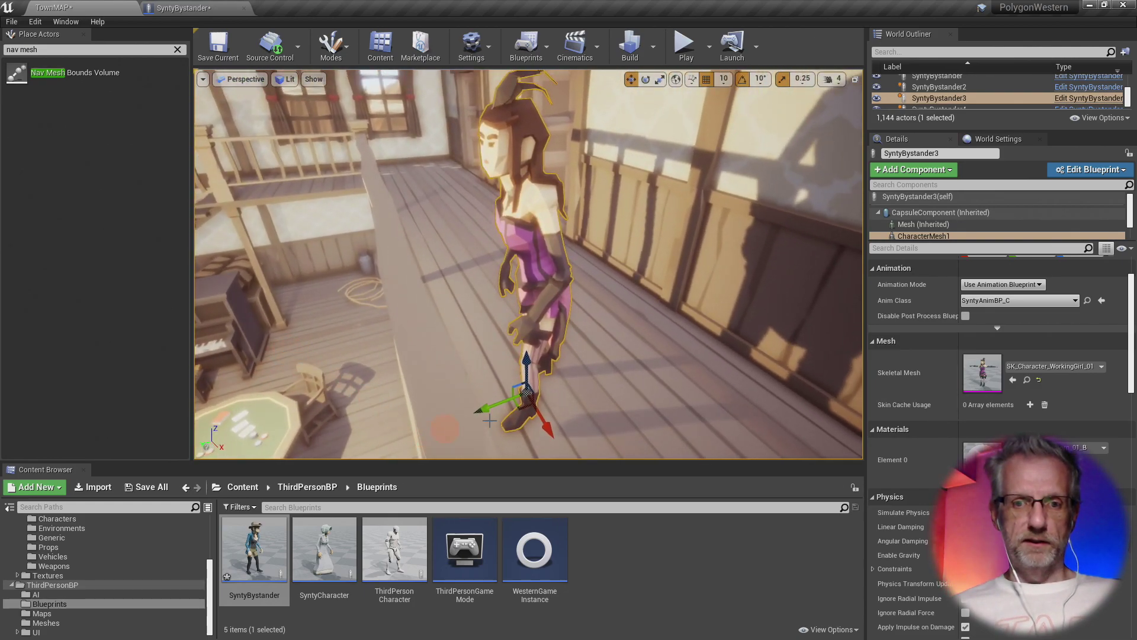
{"action": "left_click_drag", "start_coordinate": [478, 410], "coordinate": [450, 416]}
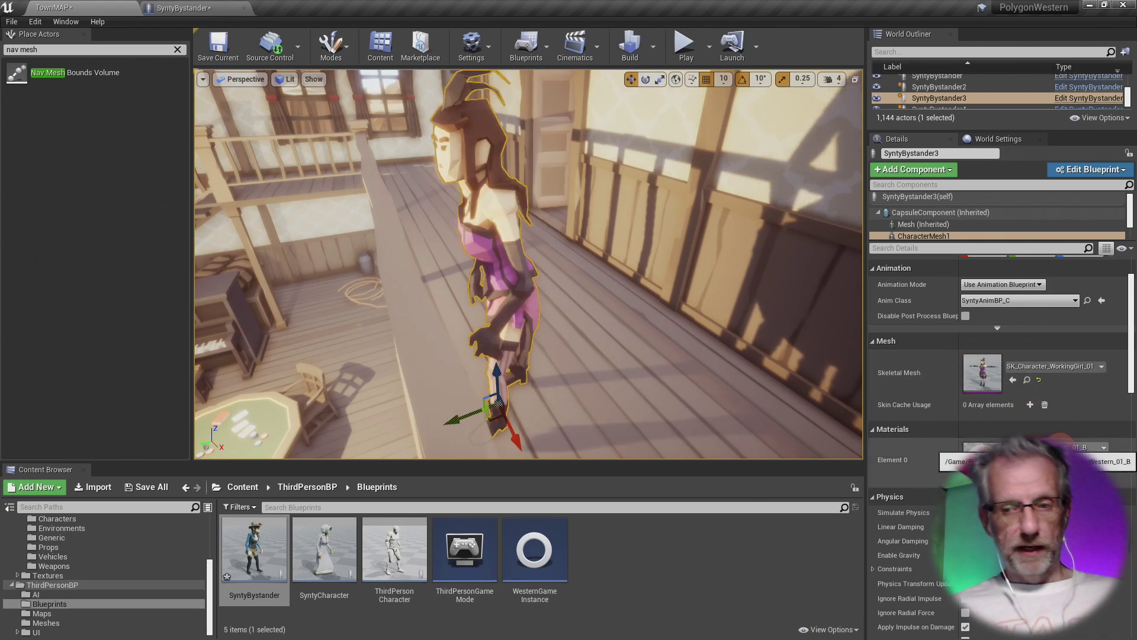
- Try Mat_PolygonWestern_04_B and Mat_PolygonWestern_04_C as the balcony mesh's Element 0 material, and settle on Mat_PolygonWestern_03_C
{"action": "left_click", "coordinate": [1060, 447]}
{"action": "scroll", "coordinate": [1060, 347], "scroll_direction": "down", "scroll_amount": 3}
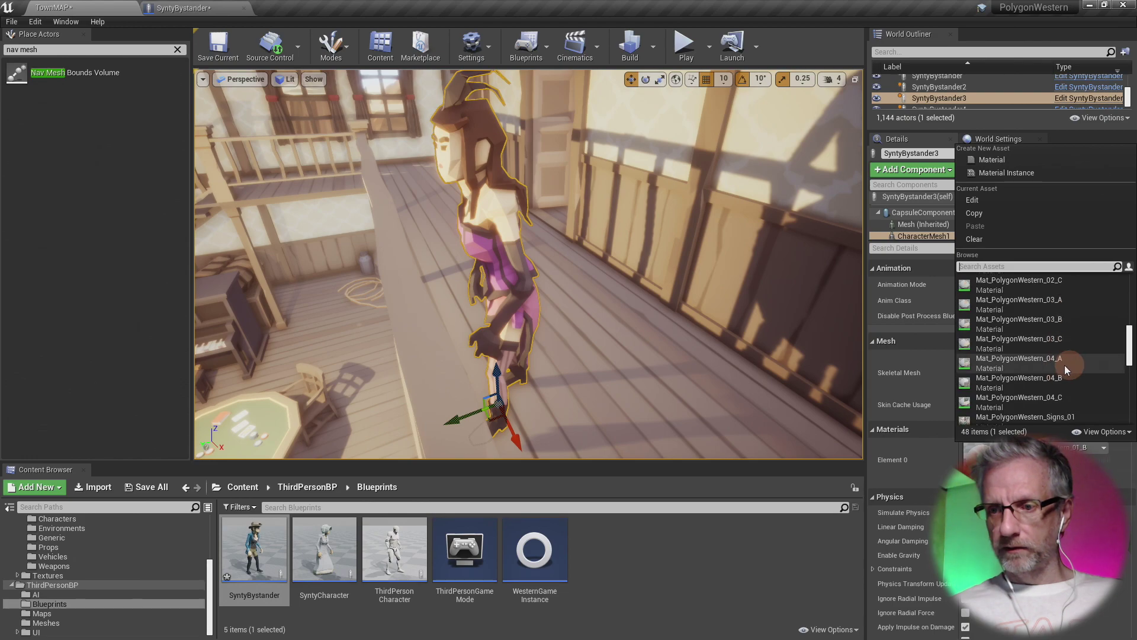
{"action": "left_click", "coordinate": [1060, 383]}
{"action": "right_click_drag", "start_coordinate": [805, 349], "coordinate": [772, 406]}
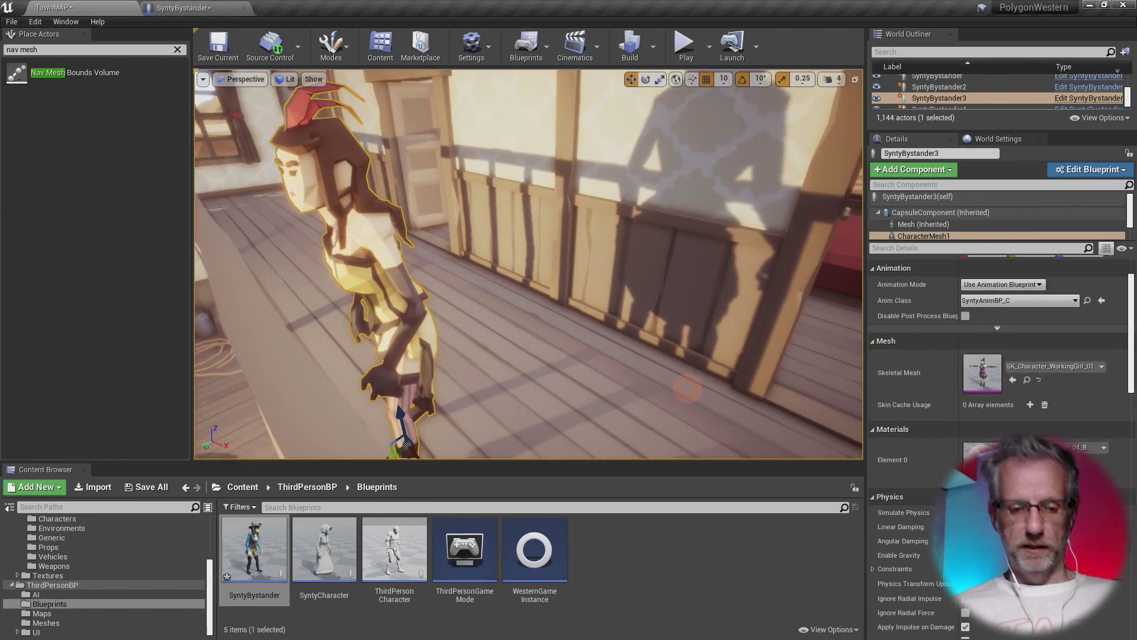
{"action": "key", "text": "f"}
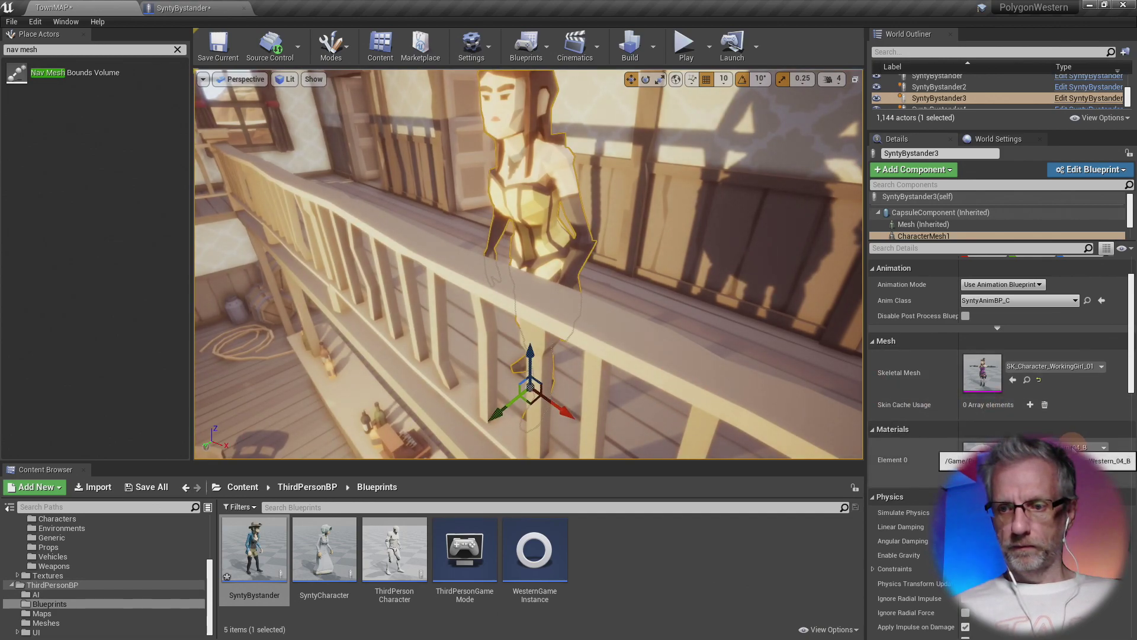
{"action": "left_click", "coordinate": [1054, 447]}
{"action": "left_click", "coordinate": [1060, 375]}
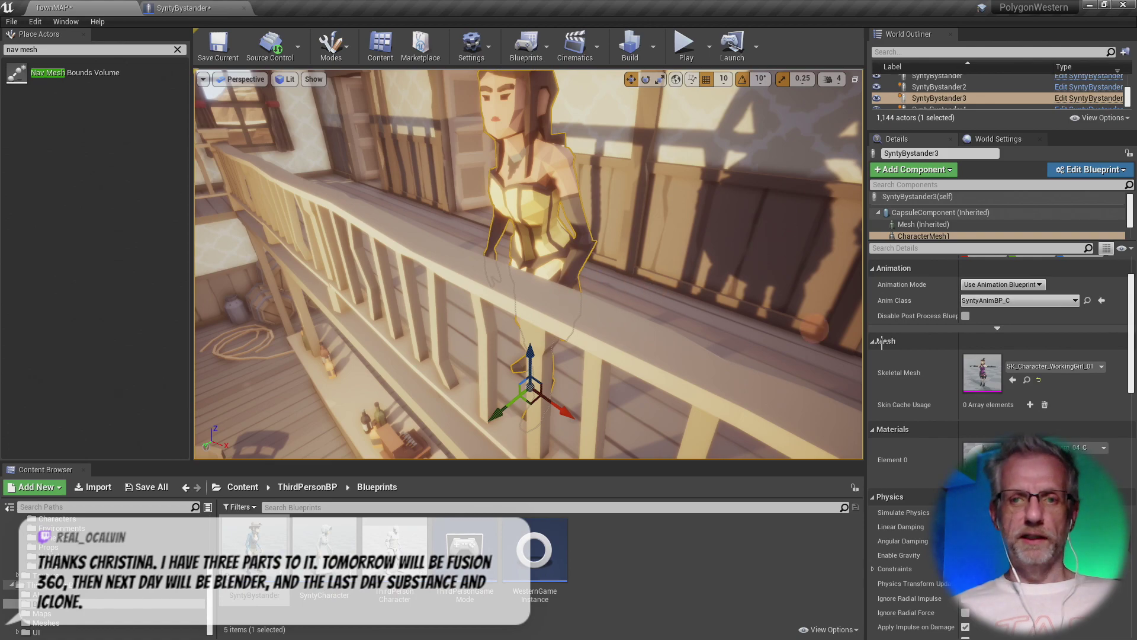
{"action": "left_click", "coordinate": [1060, 447]}
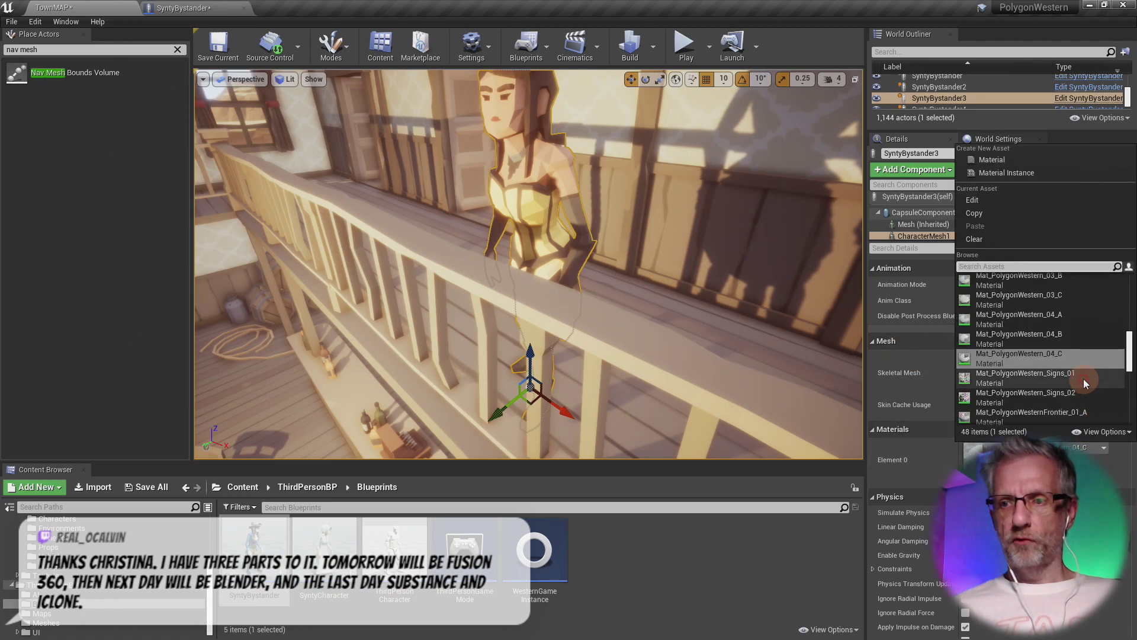
{"action": "left_click", "coordinate": [1063, 295]}
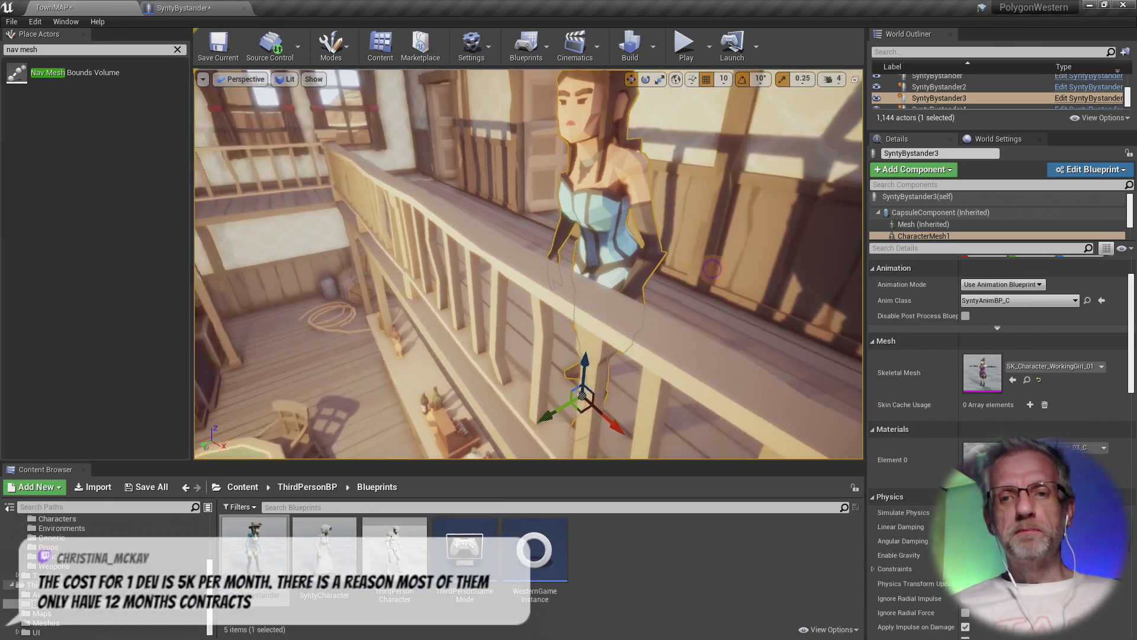
- Duplicate the balcony mesh component and place the copy on the saloon's ground floor near the bar
{"action": "right_click_drag", "start_coordinate": [741, 270], "coordinate": [824, 125]}
{"action": "right_click_drag", "start_coordinate": [388, 323], "coordinate": [671, 250]}
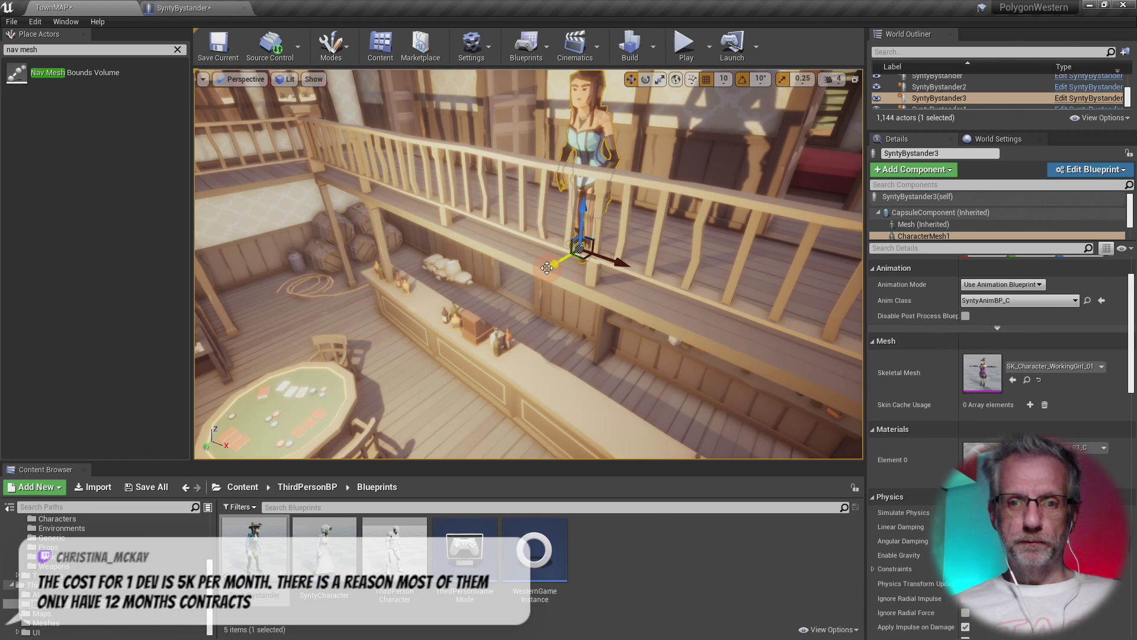
{"action": "left_click_drag", "start_coordinate": [546, 268], "coordinate": [328, 351], "text": "alt"}
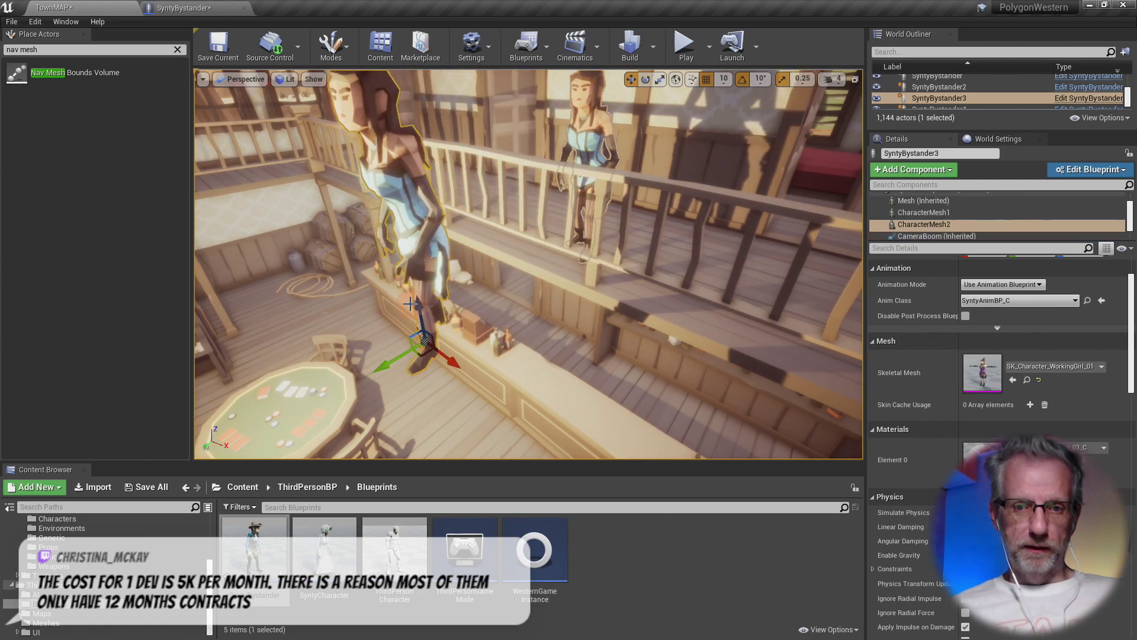
{"action": "key", "text": "f"}
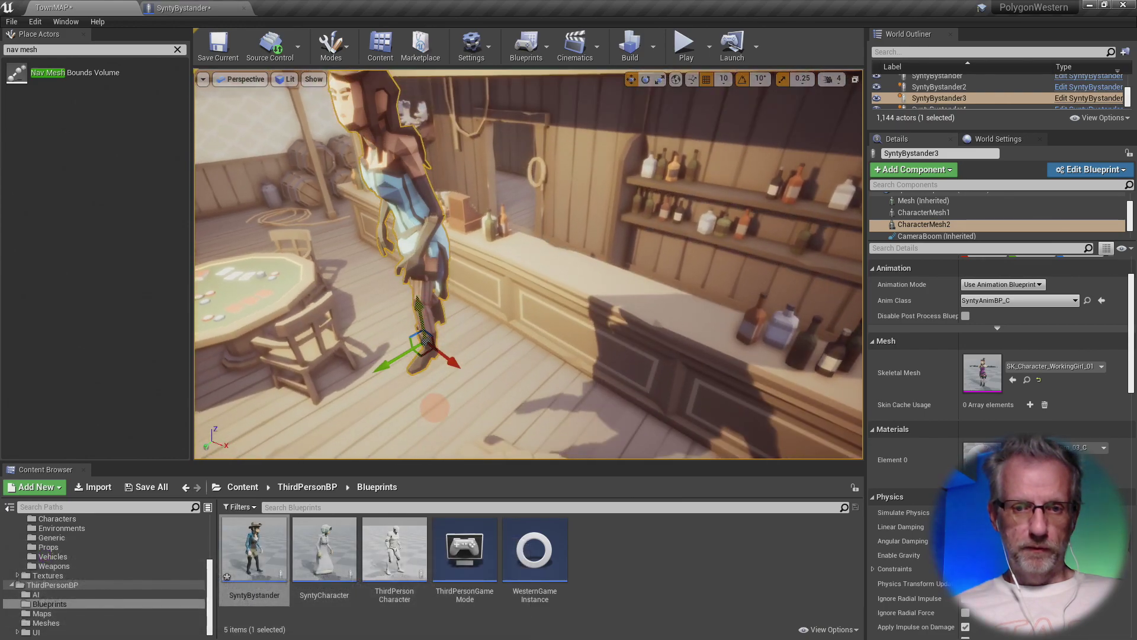
{"action": "key", "text": "f"}
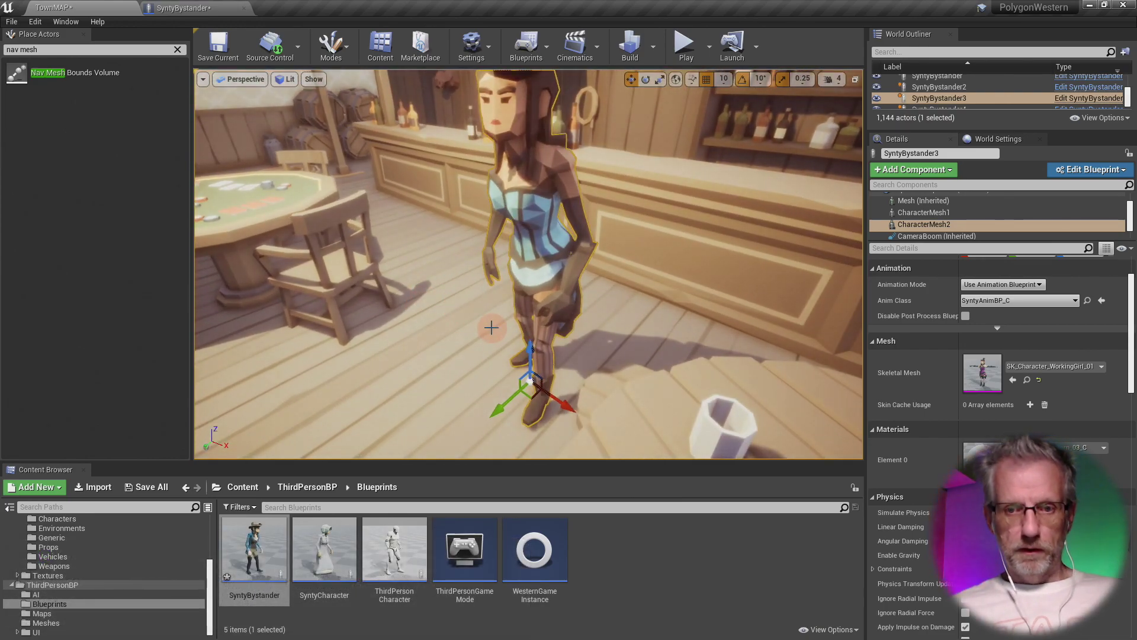
- Move the copied mesh from the saloon's ground floor to stand behind the bar counter
{"action": "left_click_drag", "start_coordinate": [500, 406], "coordinate": [688, 176]}
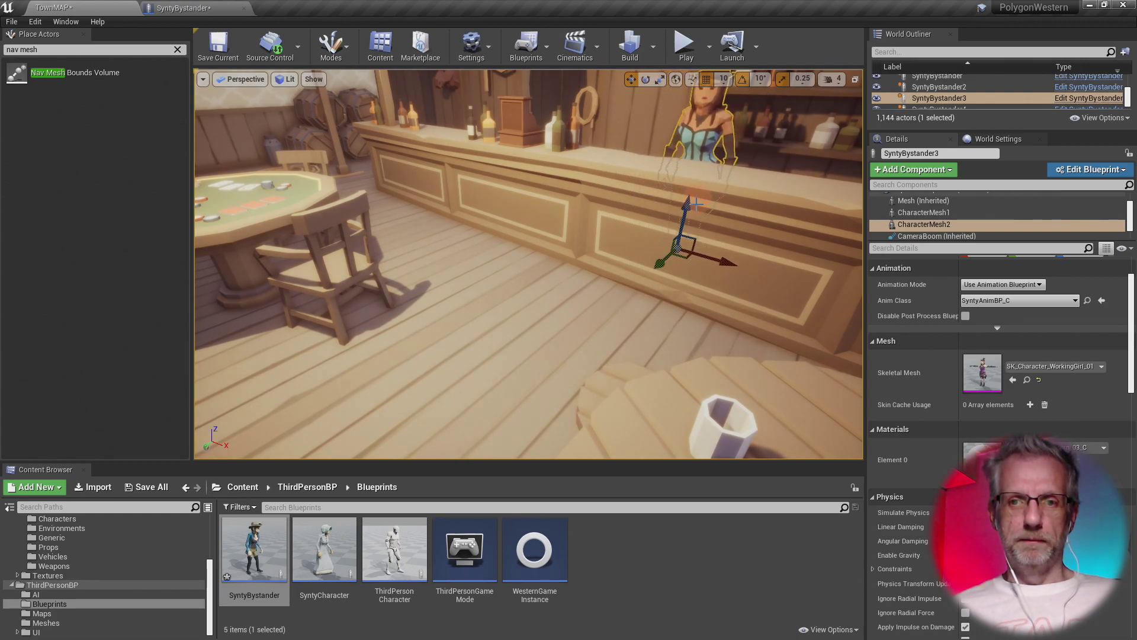
{"action": "right_click_drag", "start_coordinate": [734, 265], "coordinate": [634, 304]}
{"action": "scroll", "coordinate": [718, 297], "scroll_direction": "down", "scroll_amount": 6}
{"action": "scroll", "coordinate": [718, 295], "scroll_direction": "up", "scroll_amount": 6}
{"action": "right_click_drag", "start_coordinate": [717, 295], "coordinate": [737, 296]}
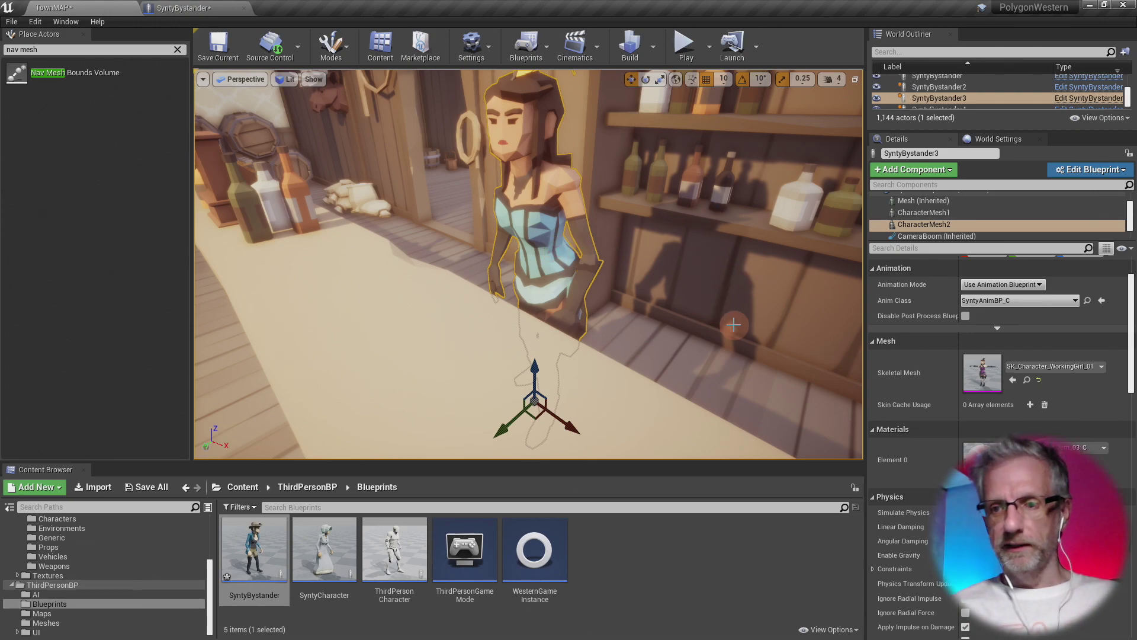
- Set the skeletal mesh of the figure behind the bar to SK_Chr_Thug_Male_01
{"action": "left_click", "coordinate": [1075, 367]}
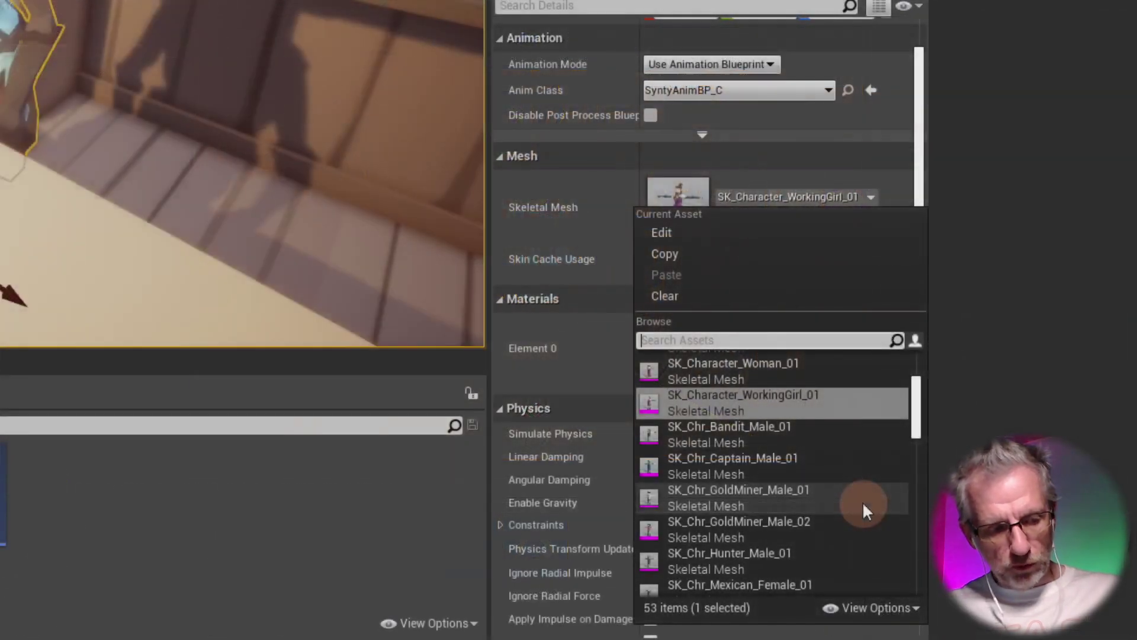
{"action": "scroll", "coordinate": [1096, 554], "scroll_direction": "down", "scroll_amount": 3}
{"action": "scroll", "coordinate": [863, 501], "scroll_direction": "down", "scroll_amount": 3}
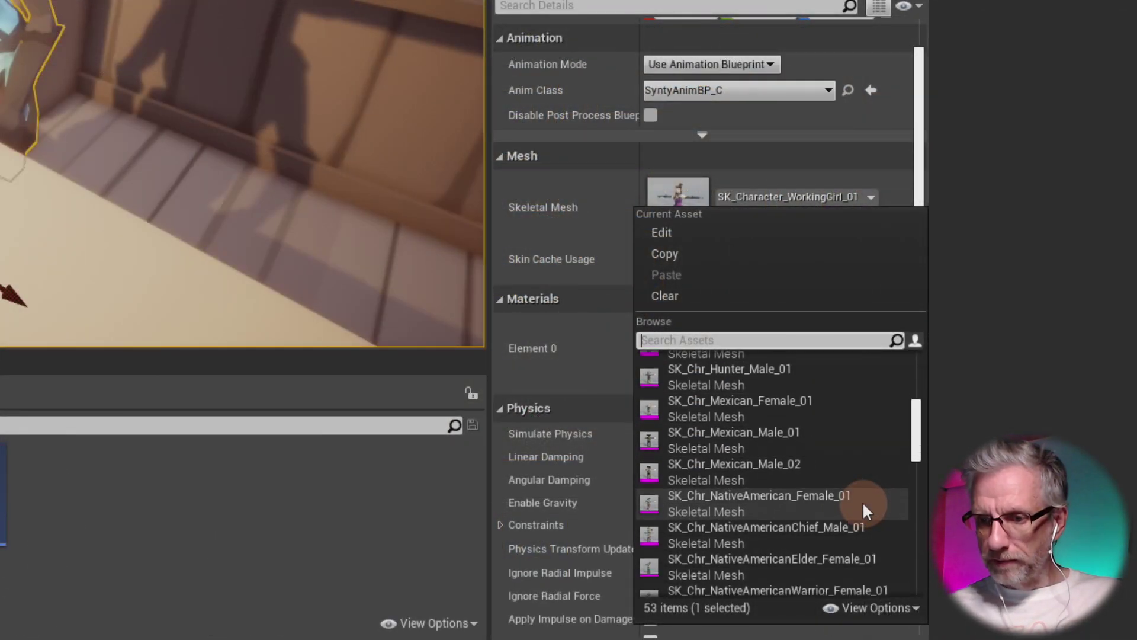
{"action": "scroll", "coordinate": [862, 501], "scroll_direction": "down", "scroll_amount": 5}
{"action": "scroll", "coordinate": [862, 501], "scroll_direction": "down", "scroll_amount": 3}
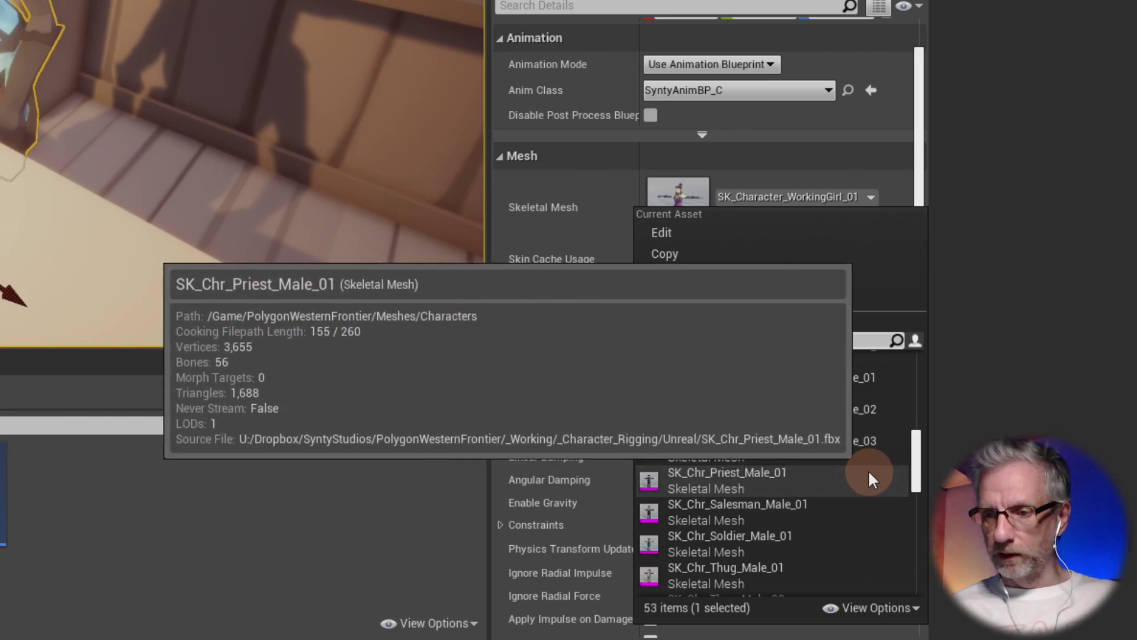
{"action": "scroll", "coordinate": [862, 486], "scroll_direction": "down", "scroll_amount": 2}
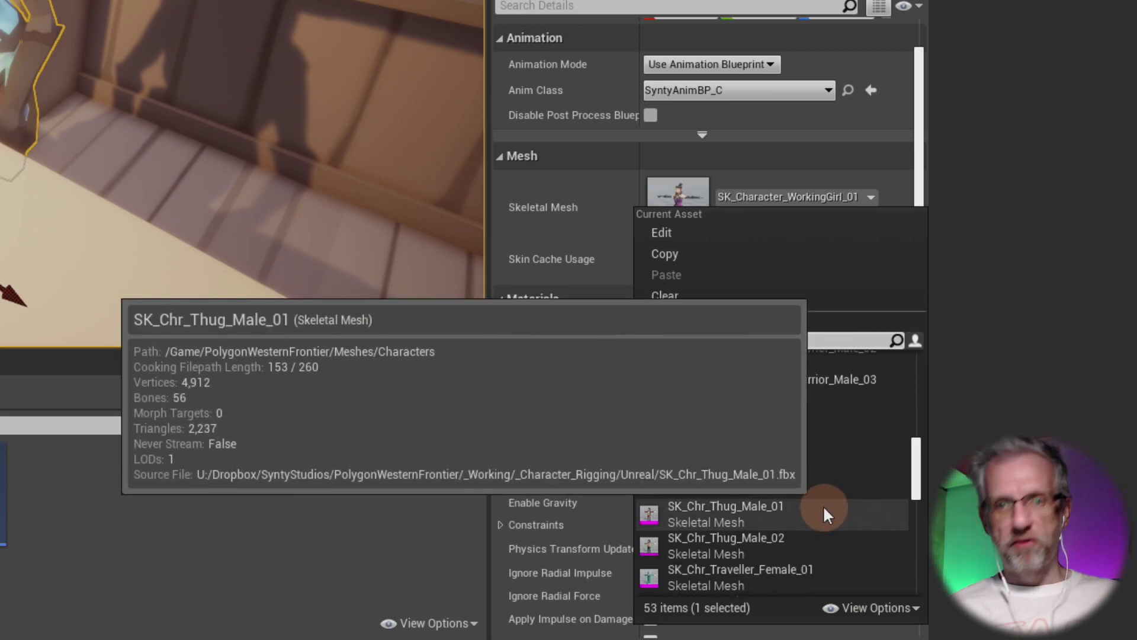
{"action": "left_click", "coordinate": [823, 504]}
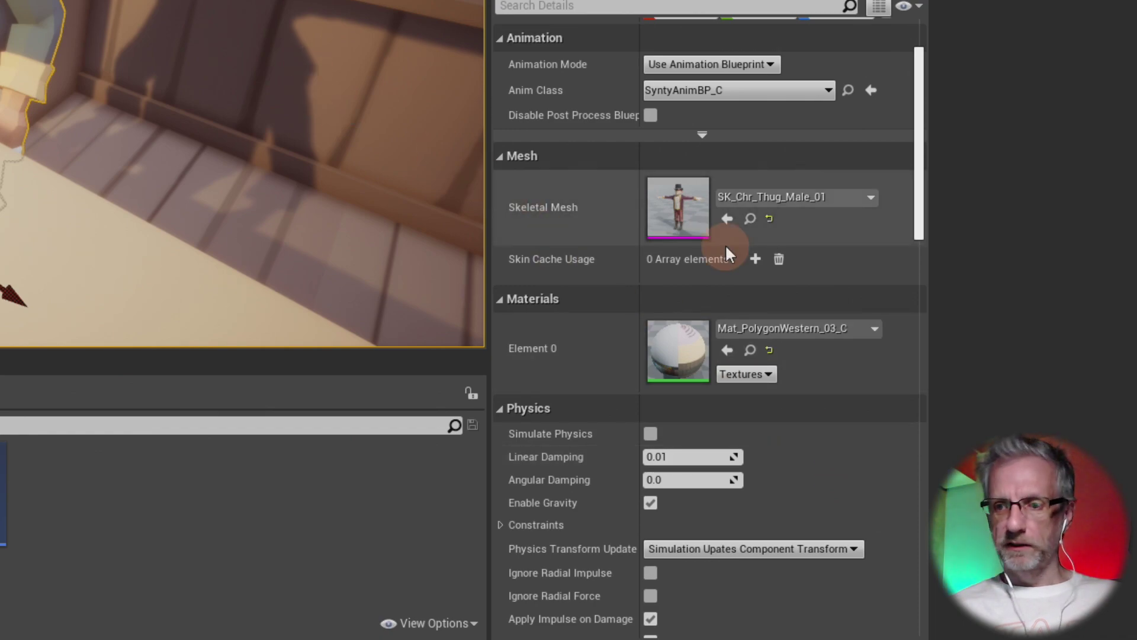
{"action": "left_click", "coordinate": [833, 199]}
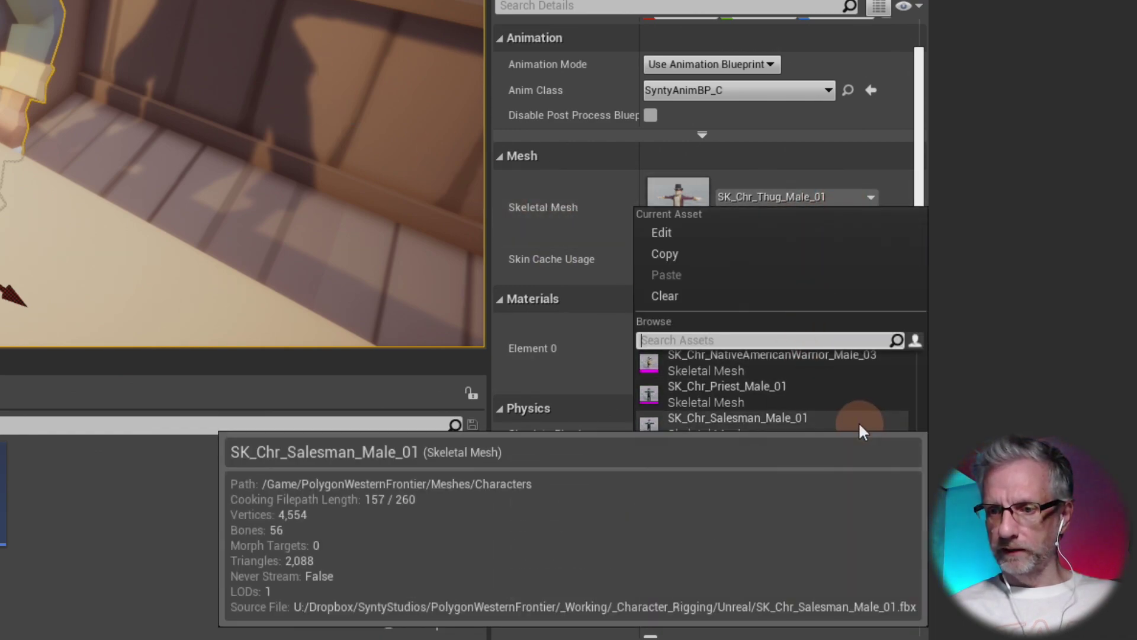
{"action": "left_click", "coordinate": [860, 157]}
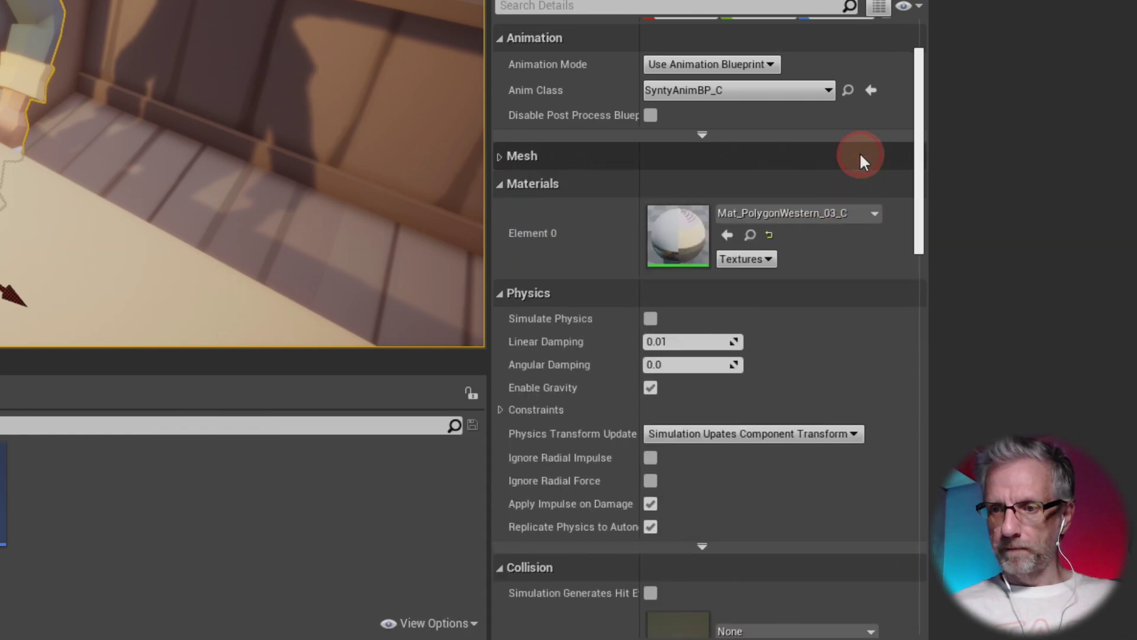
- Try Mat_PolygonWestern_04_A as the barman mesh's Element 0 material, and settle on Mat_PolygonWestern_04_C
{"action": "left_click", "coordinate": [834, 215]}
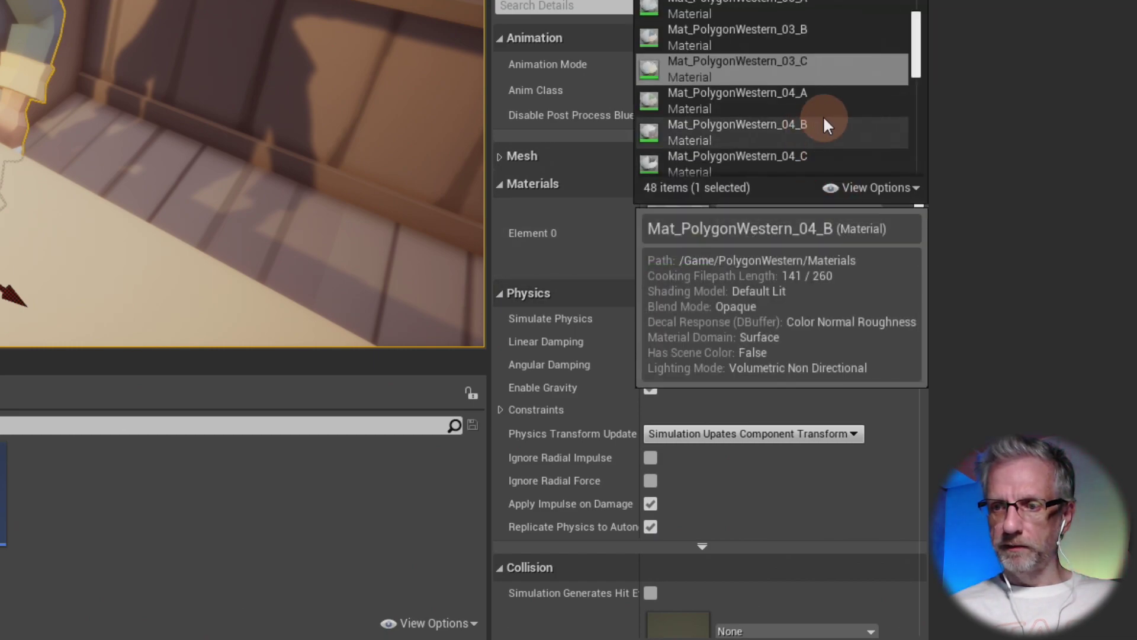
{"action": "left_click", "coordinate": [795, 97]}
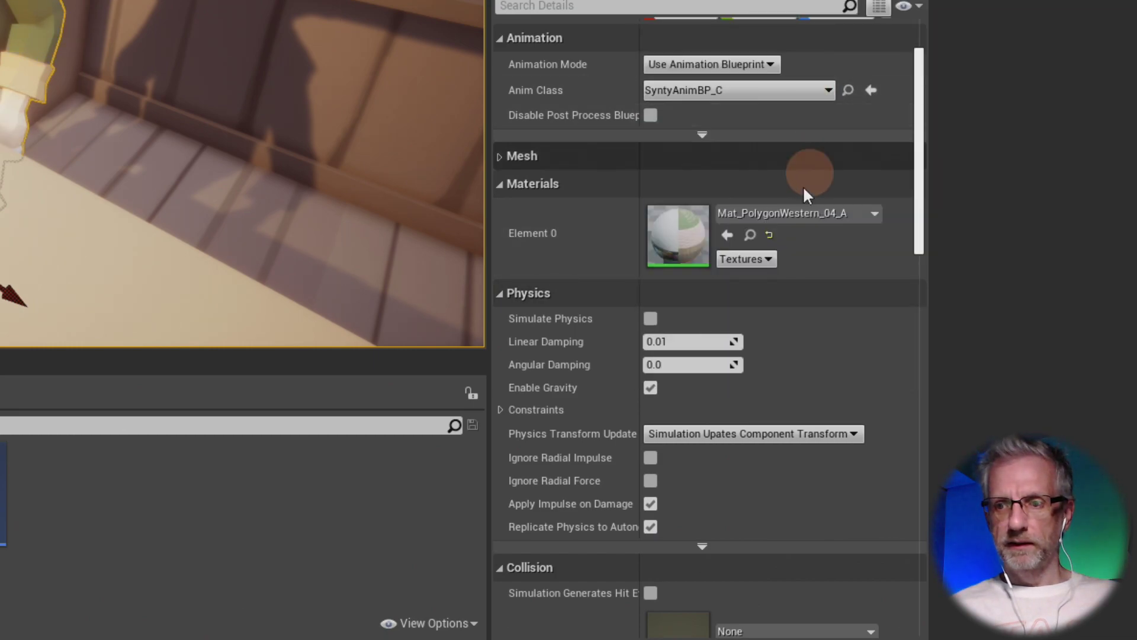
{"action": "left_click", "coordinate": [814, 215]}
{"action": "left_click", "coordinate": [795, 139]}
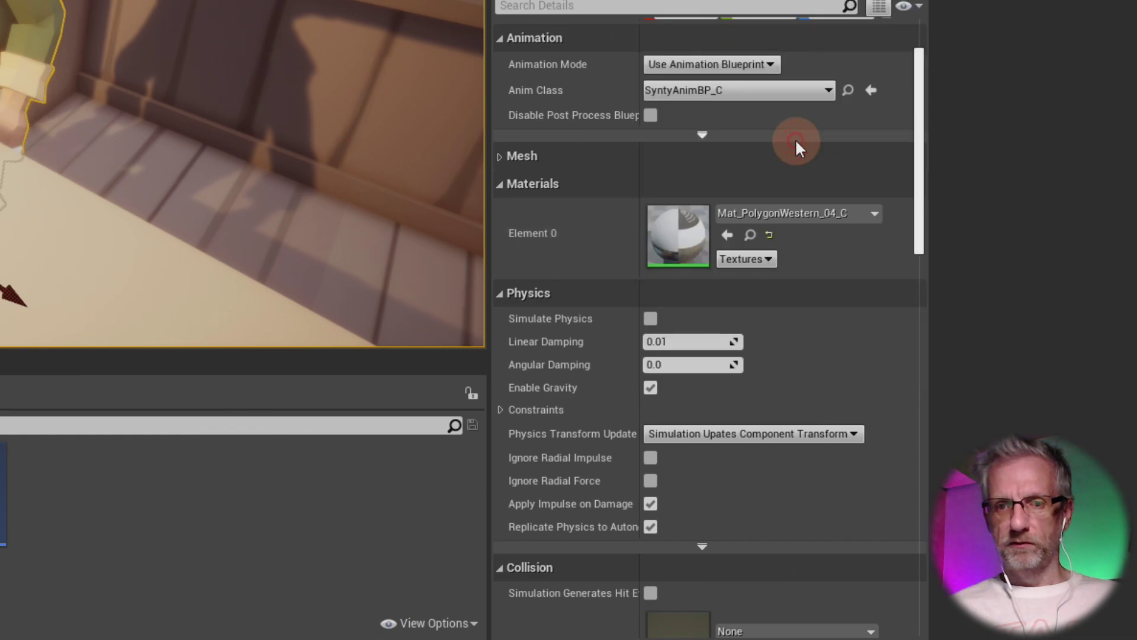
{"action": "left_click", "coordinate": [535, 142]}
{"action": "mouse_move", "coordinate": [229, 122]}
{"action": "right_mouse_down"}
{"action": "mouse_move", "coordinate": [261, 94]}
{"action": "mouse_move", "coordinate": [225, 89]}
{"action": "mouse_move", "coordinate": [225, 79]}
{"action": "mouse_move", "coordinate": [230, 122]}
{"action": "right_mouse_up"}
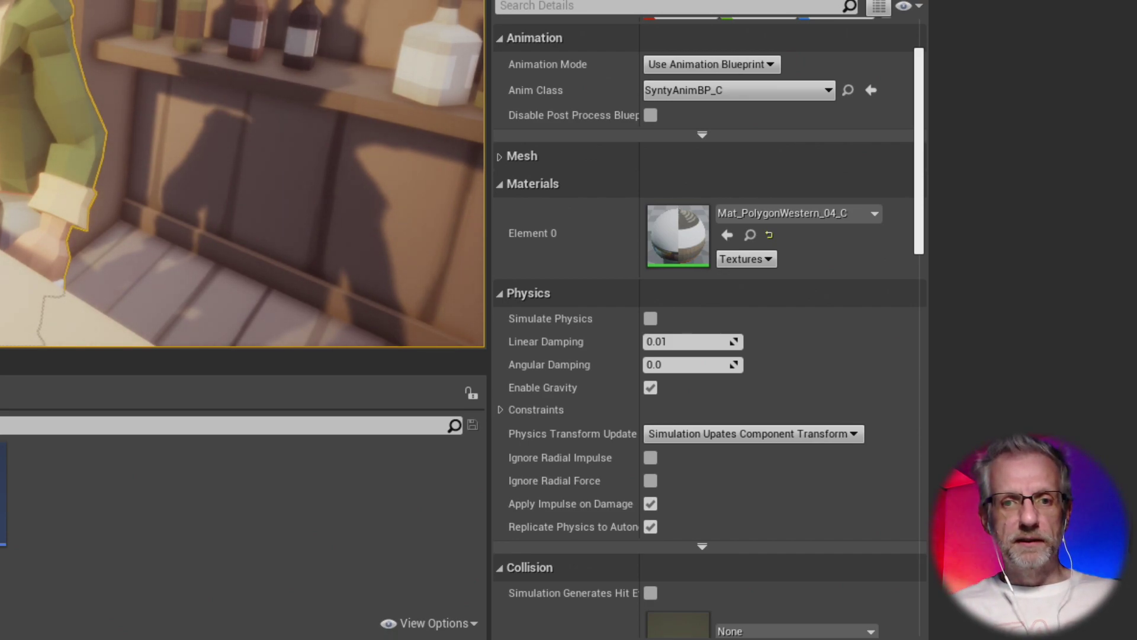
- Place a Nav Mesh Bounds Volume at the saloon's bar, scale it up and lower it towards the floor
{"action": "scroll", "coordinate": [705, 320], "scroll_direction": "down", "scroll_amount": 10}
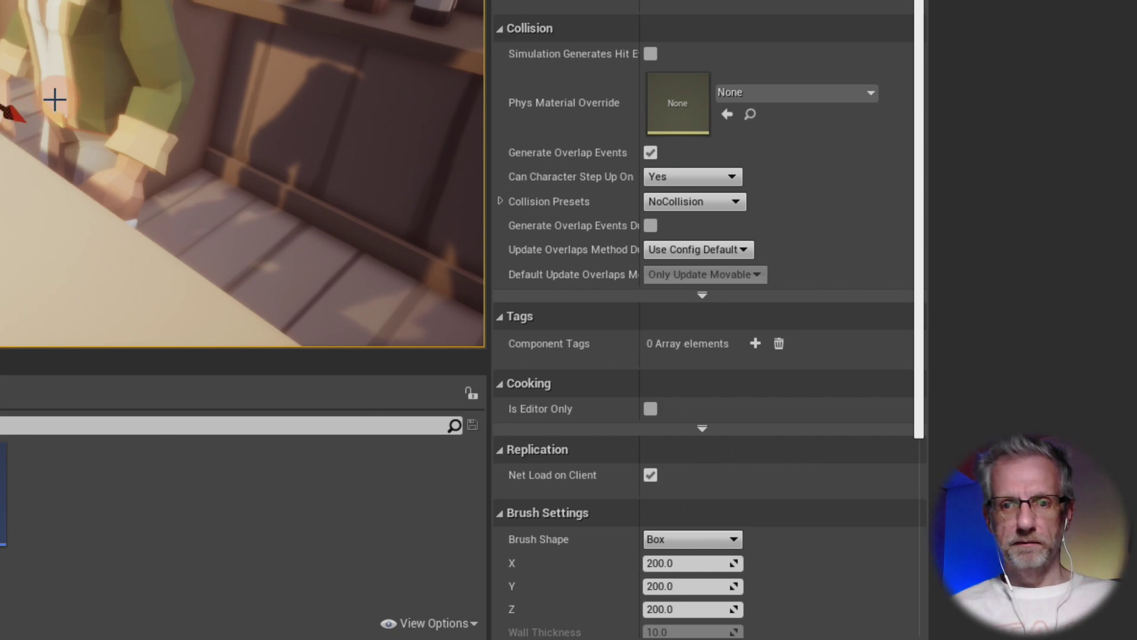
{"action": "right_click_drag", "start_coordinate": [45, 112], "coordinate": [102, 71]}
{"action": "key", "text": "e"}
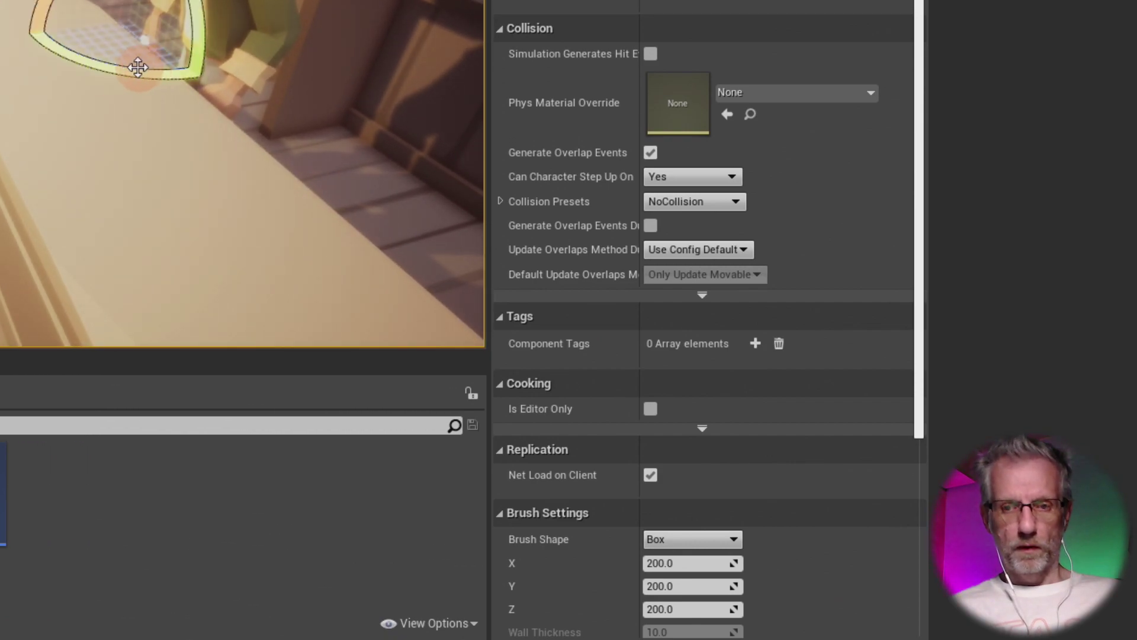
{"action": "key", "text": "r"}
{"action": "mouse_move", "coordinate": [169, 53]}
{"action": "left_mouse_down"}
{"action": "mouse_move", "coordinate": [295, 211]}
{"action": "mouse_move", "coordinate": [490, 417]}
{"action": "mouse_move", "coordinate": [593, 506]}
{"action": "mouse_move", "coordinate": [719, 561]}
{"action": "mouse_move", "coordinate": [172, 51]}
{"action": "left_mouse_up"}
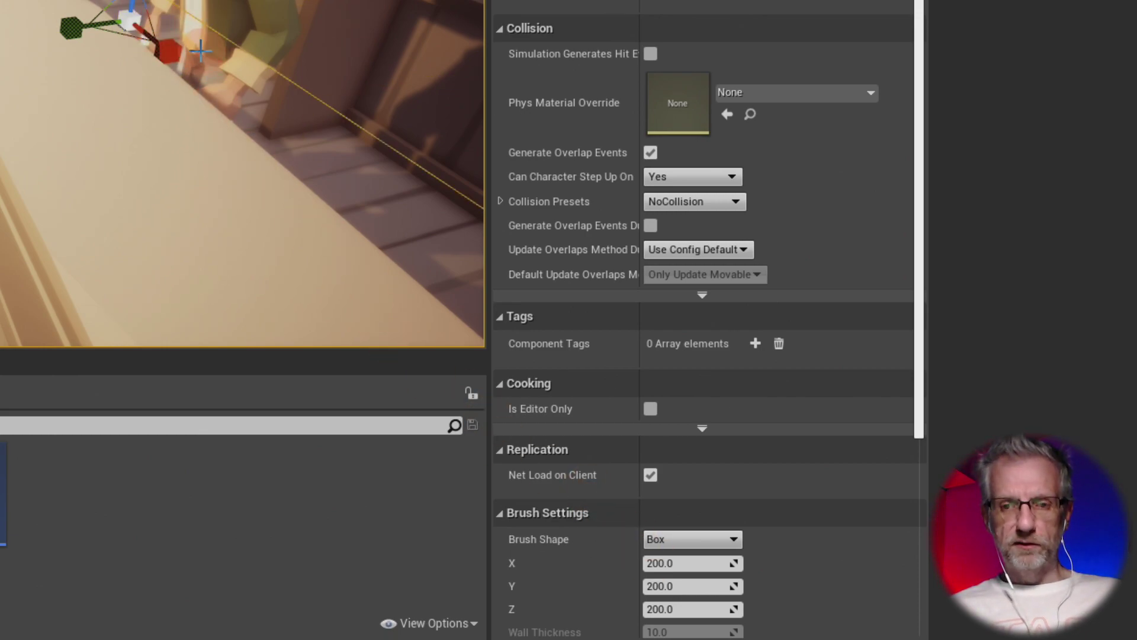
{"action": "key", "text": "w"}
{"action": "left_click_drag", "start_coordinate": [132, 7], "coordinate": [128, 28]}
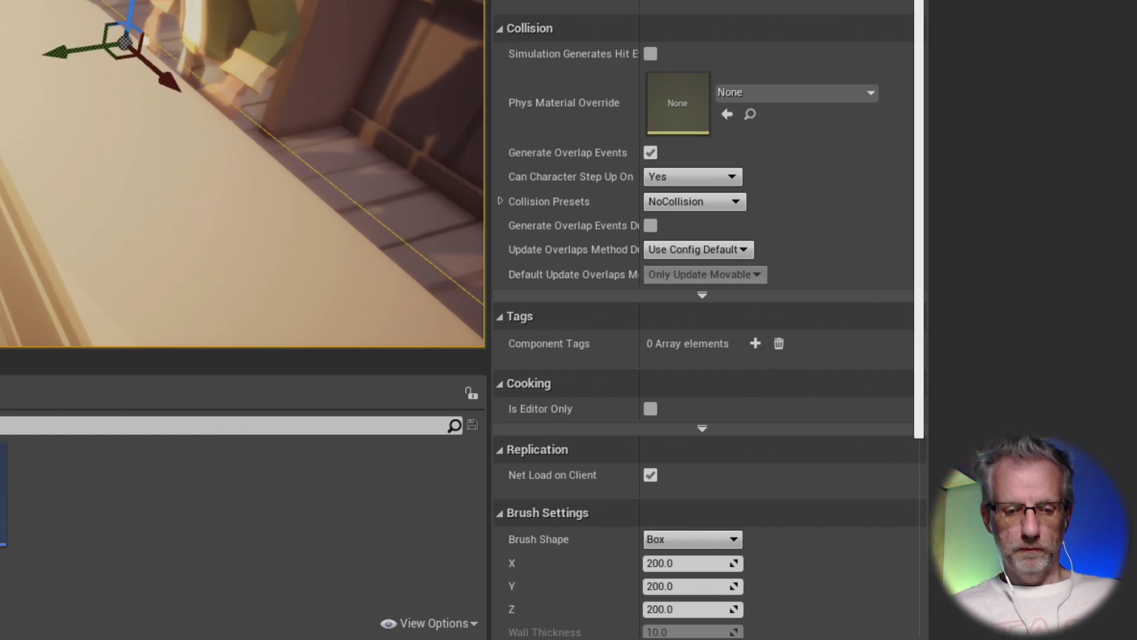
- Examine the navigation mesh coverage around the saloon's porch, its entrance and the floor behind the bar
{"action": "right_click_drag", "start_coordinate": [212, 37], "coordinate": [263, 120]}
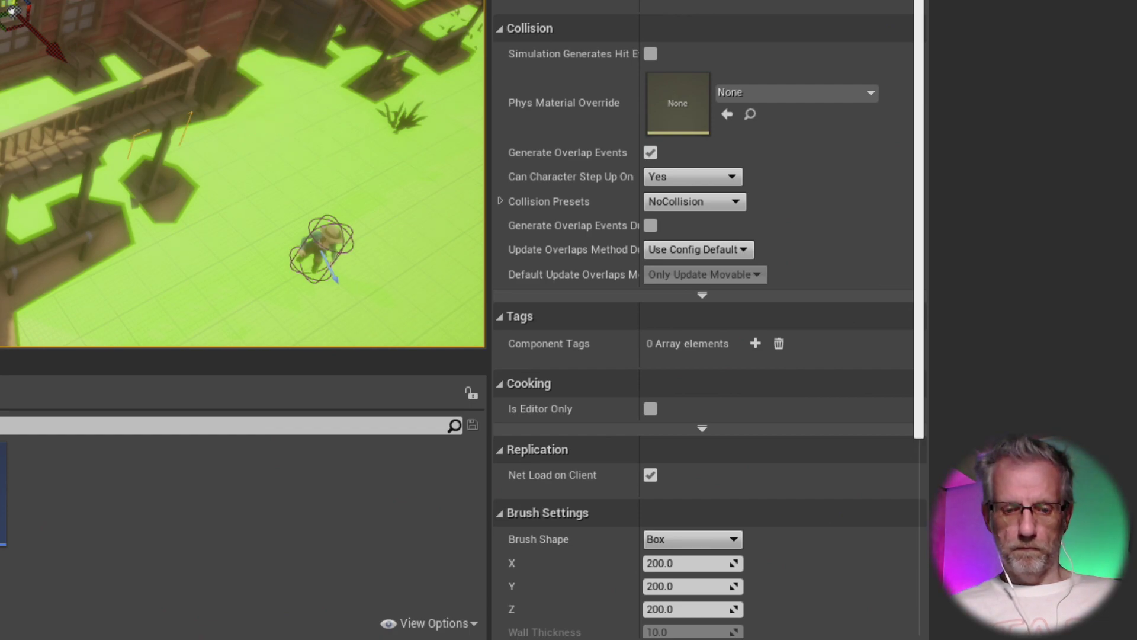
{"action": "key", "text": "f"}
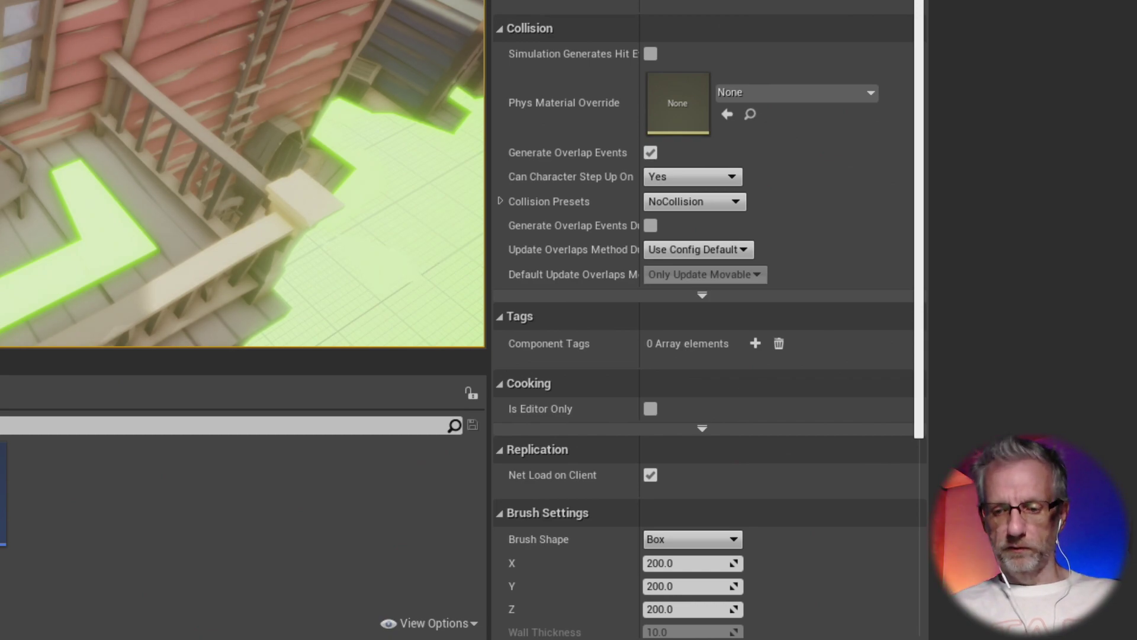
{"action": "key", "text": "alt+p"}
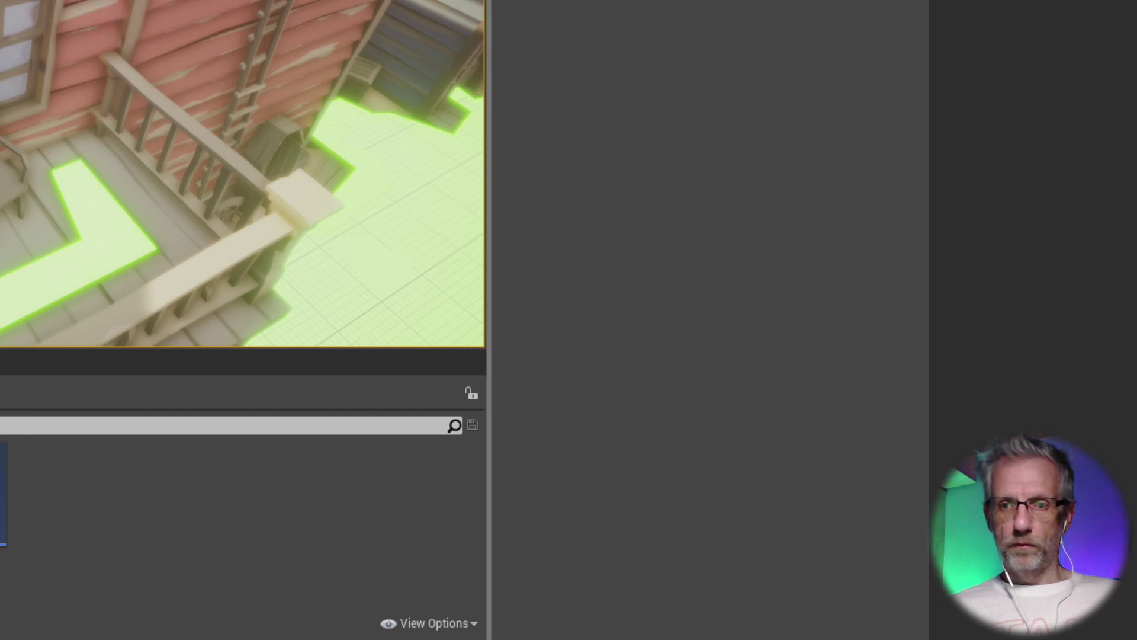
{"action": "right_click_drag", "start_coordinate": [243, 178], "coordinate": [160, 172]}
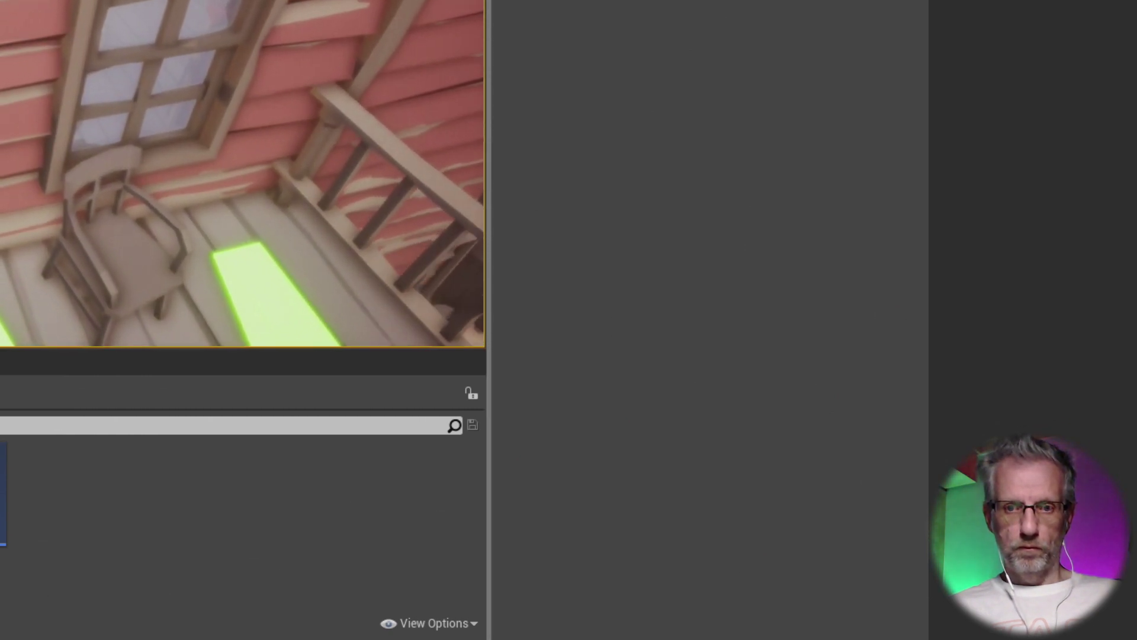
{"action": "right_click_drag", "start_coordinate": [242, 177], "coordinate": [119, 208]}
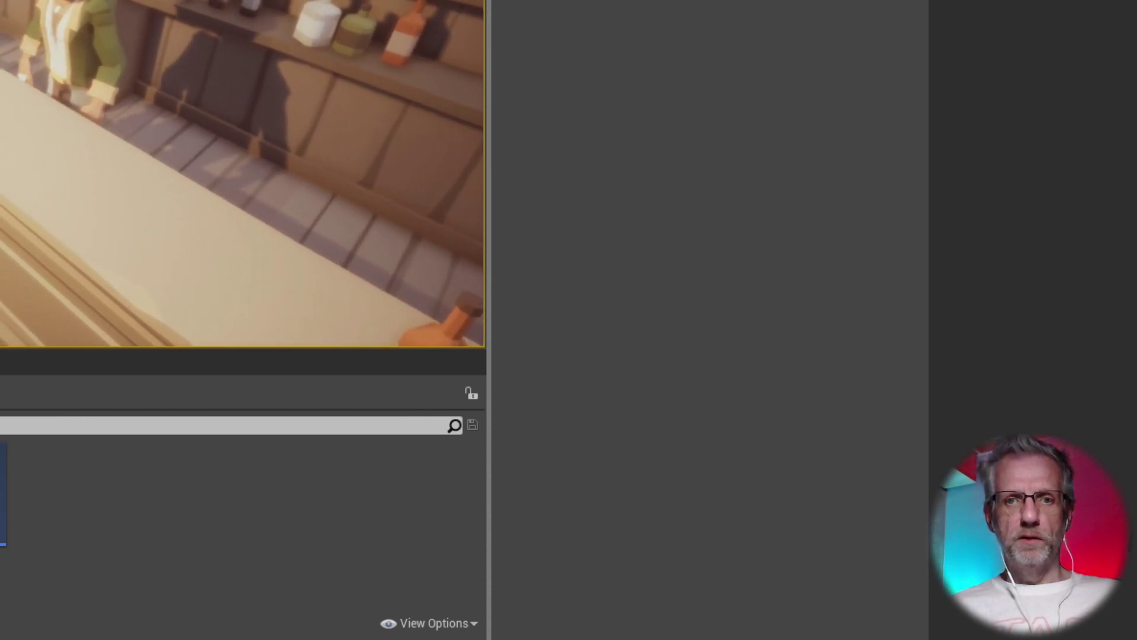
{"action": "right_click_drag", "start_coordinate": [118, 207], "coordinate": [77, 204]}
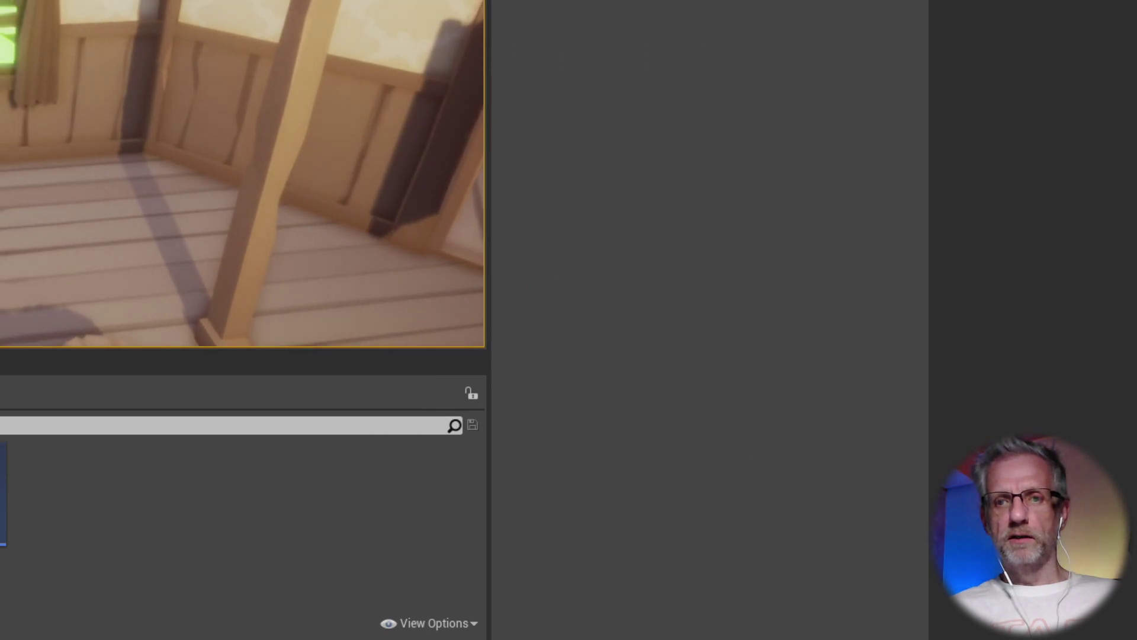
{"action": "right_click_drag", "start_coordinate": [77, 205], "coordinate": [86, 205]}
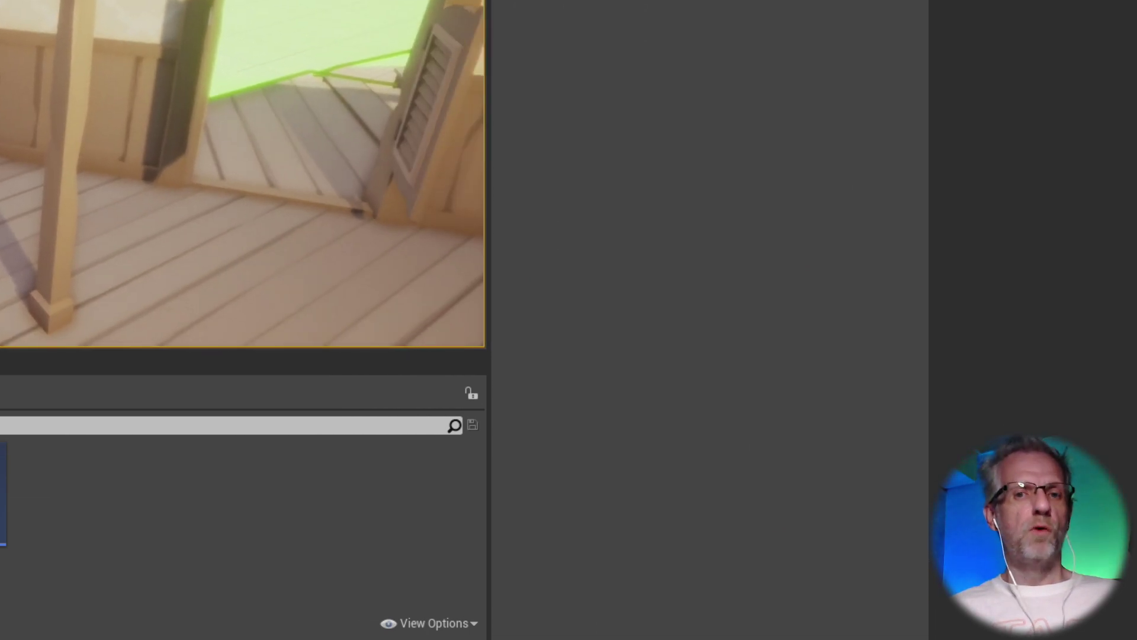
{"action": "mouse_move", "coordinate": [86, 204]}
{"action": "right_mouse_down"}
{"action": "mouse_move", "coordinate": [77, 198]}
{"action": "mouse_move", "coordinate": [89, 206]}
{"action": "right_mouse_up"}
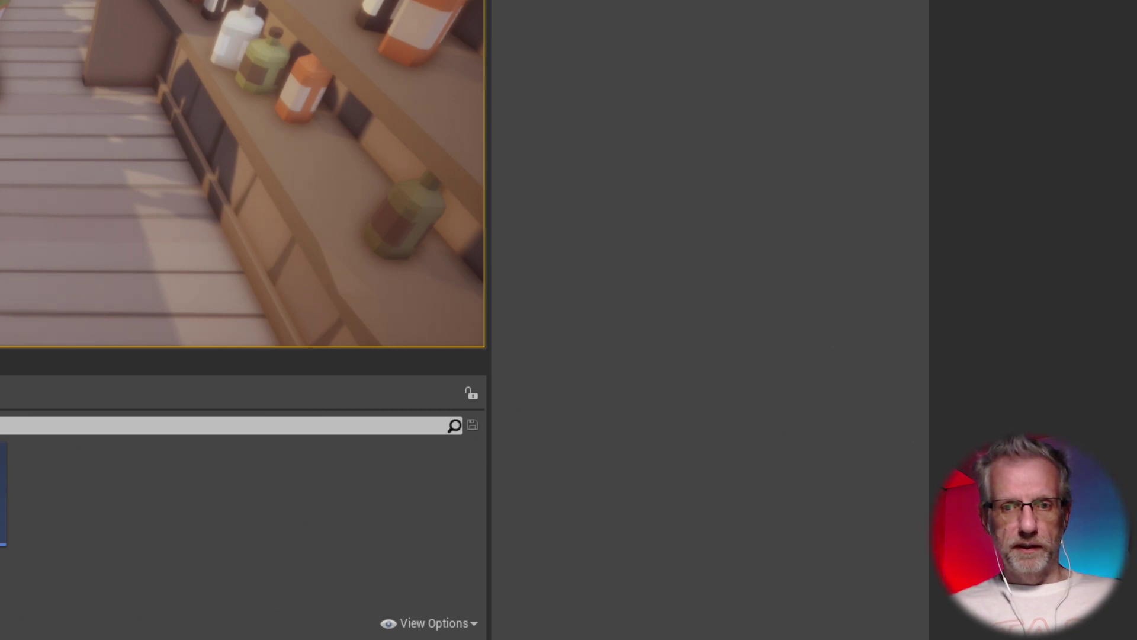
- Resize the Nav Mesh Bounds Volume and raise it inside the saloon while checking the navigation mesh display
{"action": "left_click_drag", "start_coordinate": [2, 63], "coordinate": [9, 76]}
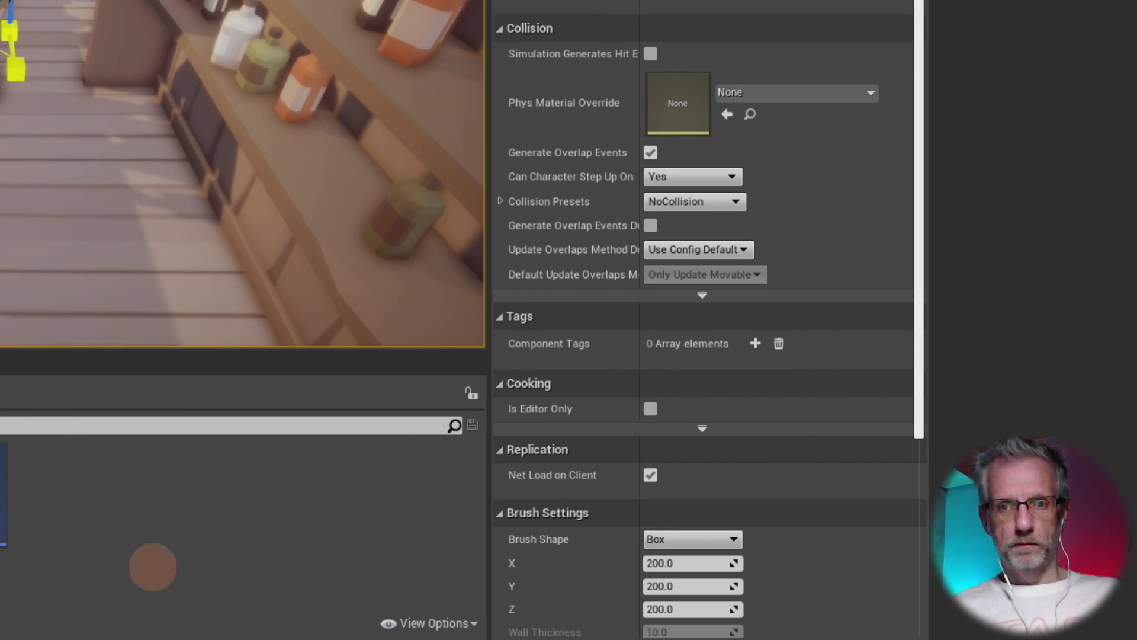
{"action": "key", "text": "p"}
{"action": "right_click_drag", "start_coordinate": [14, 83], "coordinate": [55, 162]}
{"action": "left_click_drag", "start_coordinate": [1, 237], "coordinate": [1, 139]}
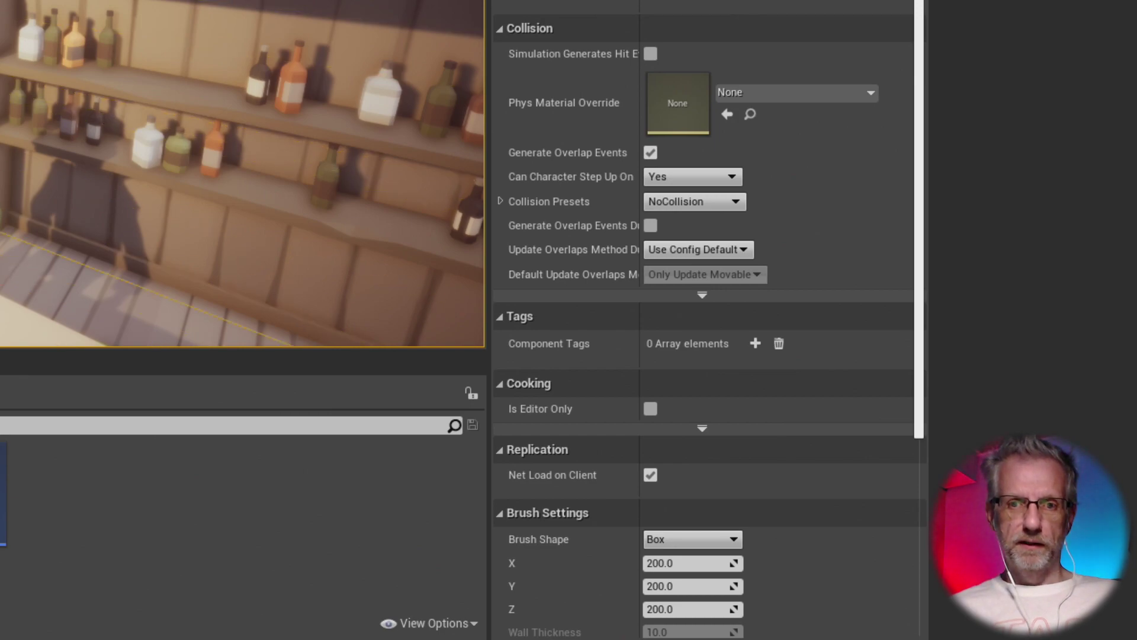
{"action": "left_click_drag", "start_coordinate": [1, 139], "coordinate": [1, 39]}
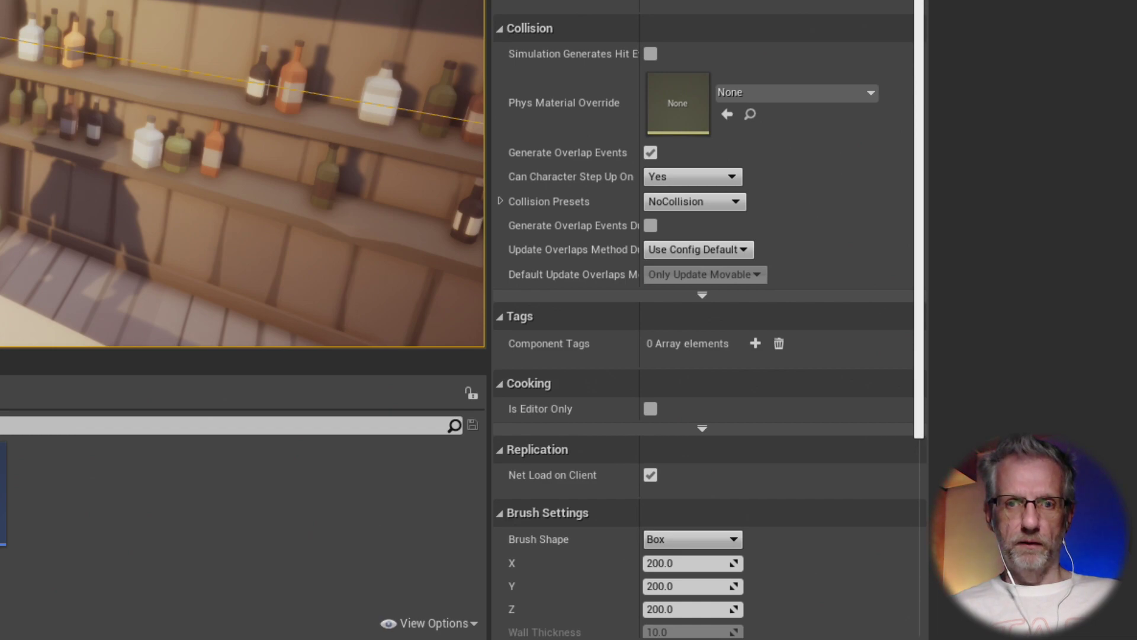
- Select the saloon building and examine the navigation mesh coverage on its upper walkway and ground floor
{"action": "left_click", "coordinate": [2, 118]}
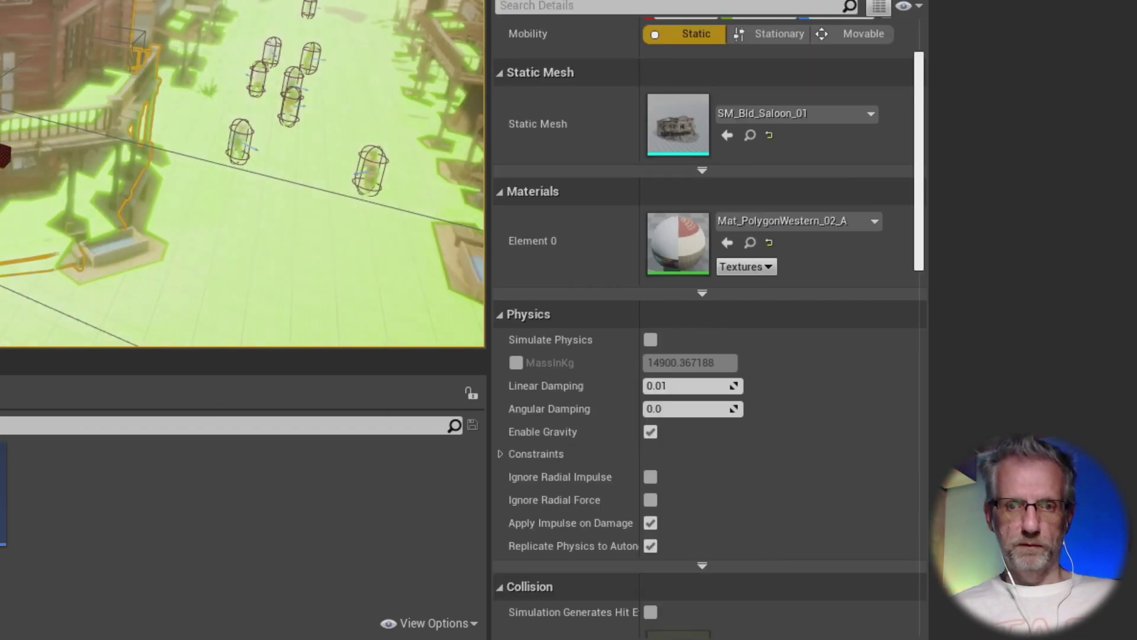
{"action": "key", "text": "f"}
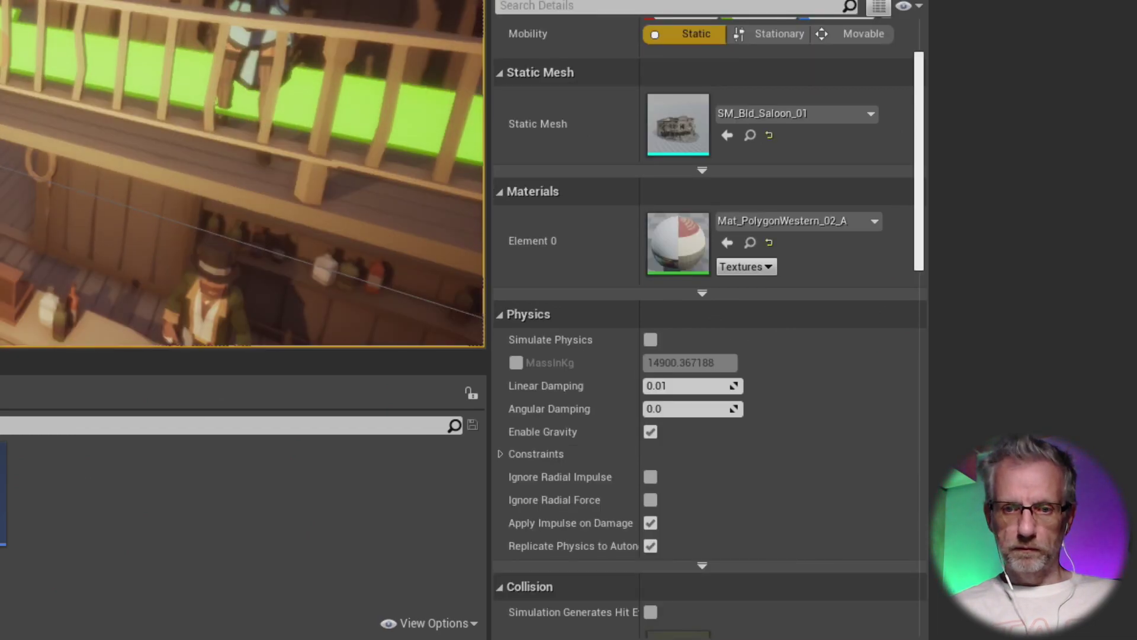
{"action": "right_click_drag", "start_coordinate": [399, 58], "coordinate": [24, 113]}
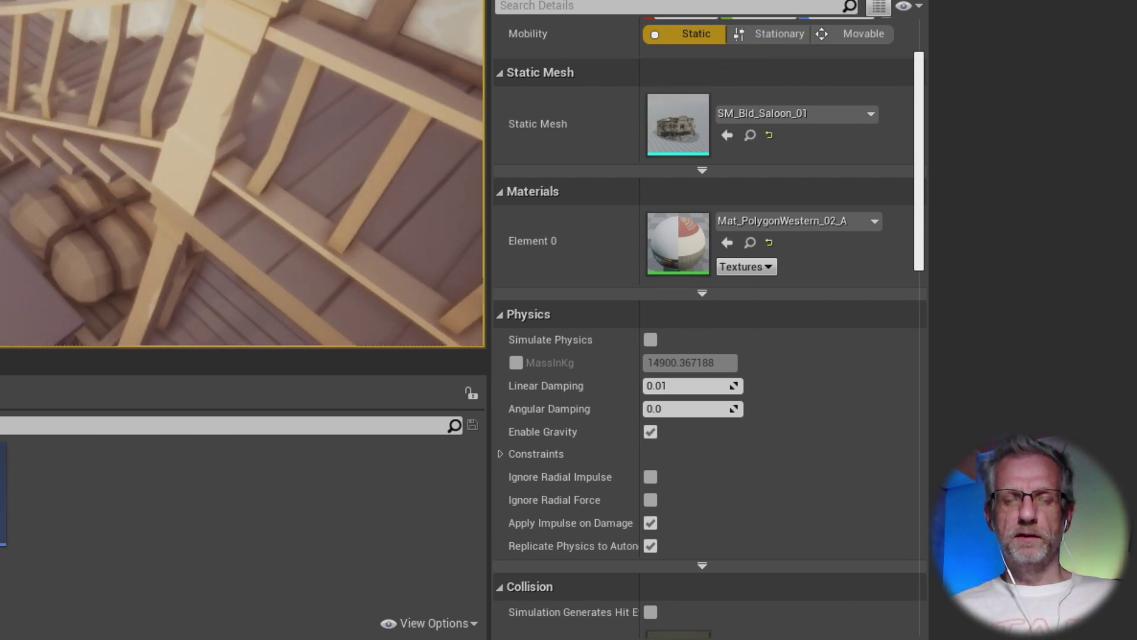
{"action": "right_click_drag", "start_coordinate": [23, 113], "coordinate": [427, 80]}
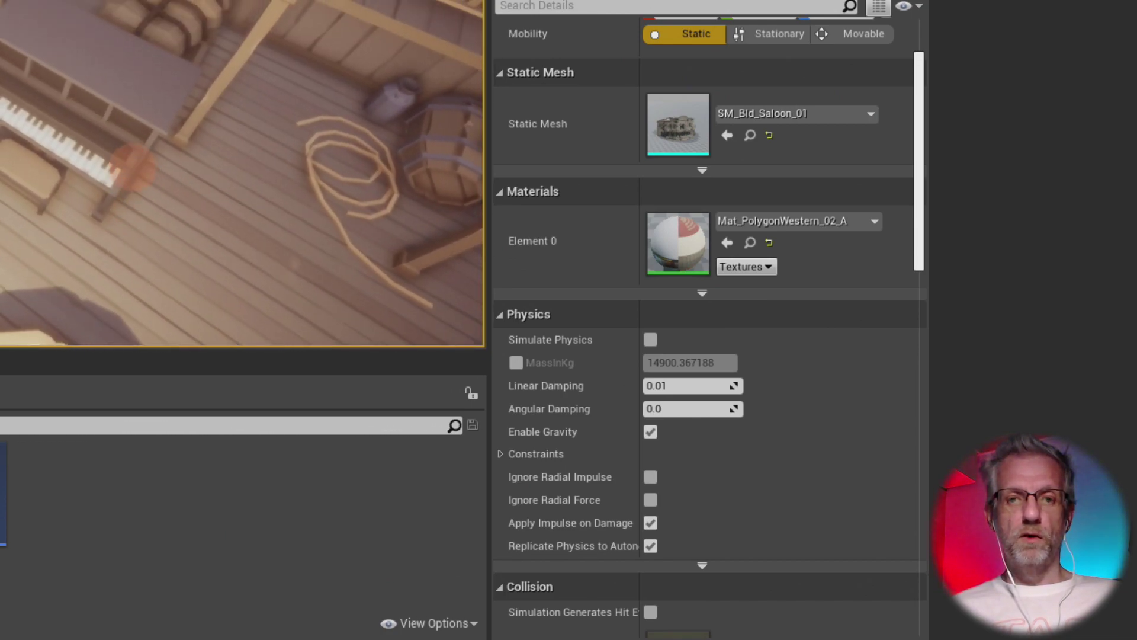
{"action": "right_click_drag", "start_coordinate": [398, 128], "coordinate": [353, 44]}
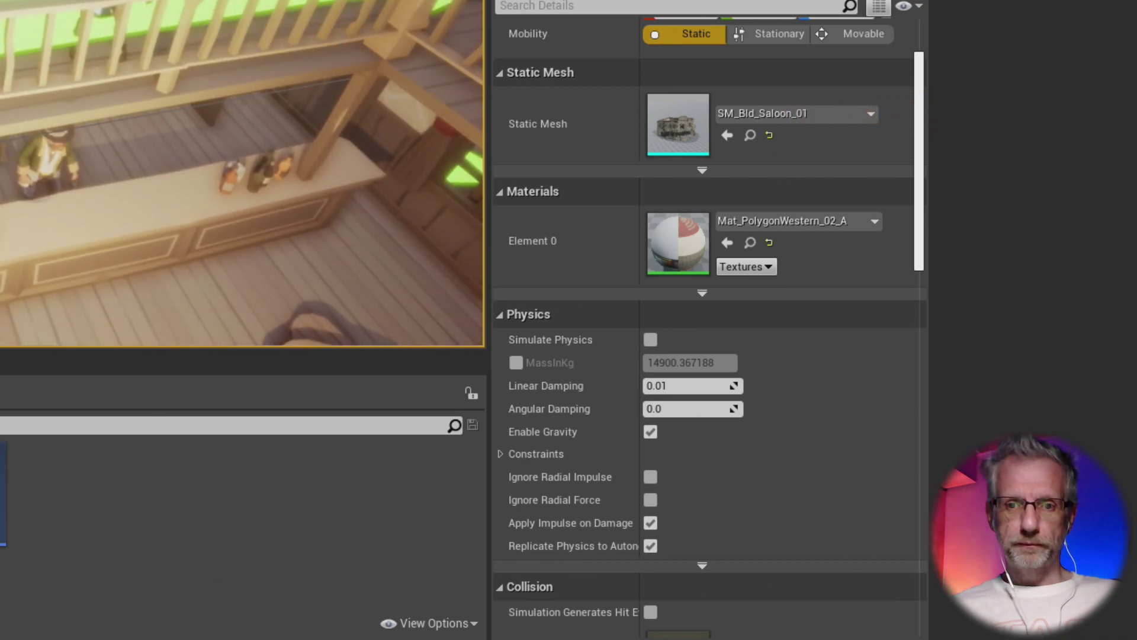
{"action": "right_click_drag", "start_coordinate": [243, 171], "coordinate": [285, 207]}
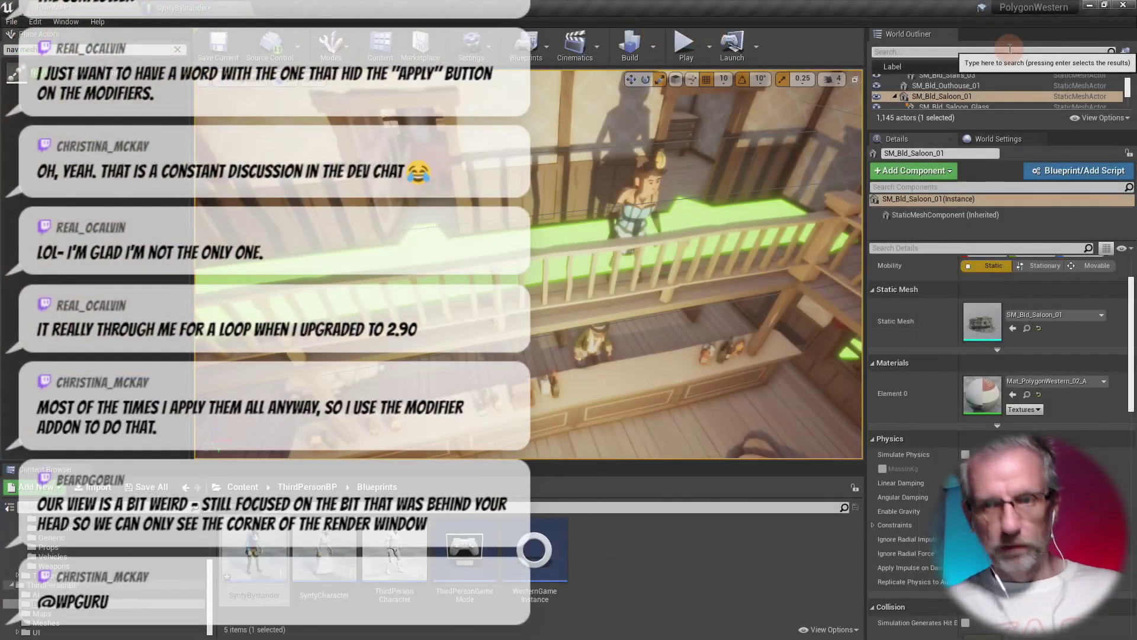
- Filter the World Outliner for "nav", enlarge its list, and select and frame NavMeshBoundsVolume3 on the saloon's upper walkway
{"action": "left_click", "coordinate": [1010, 49]}
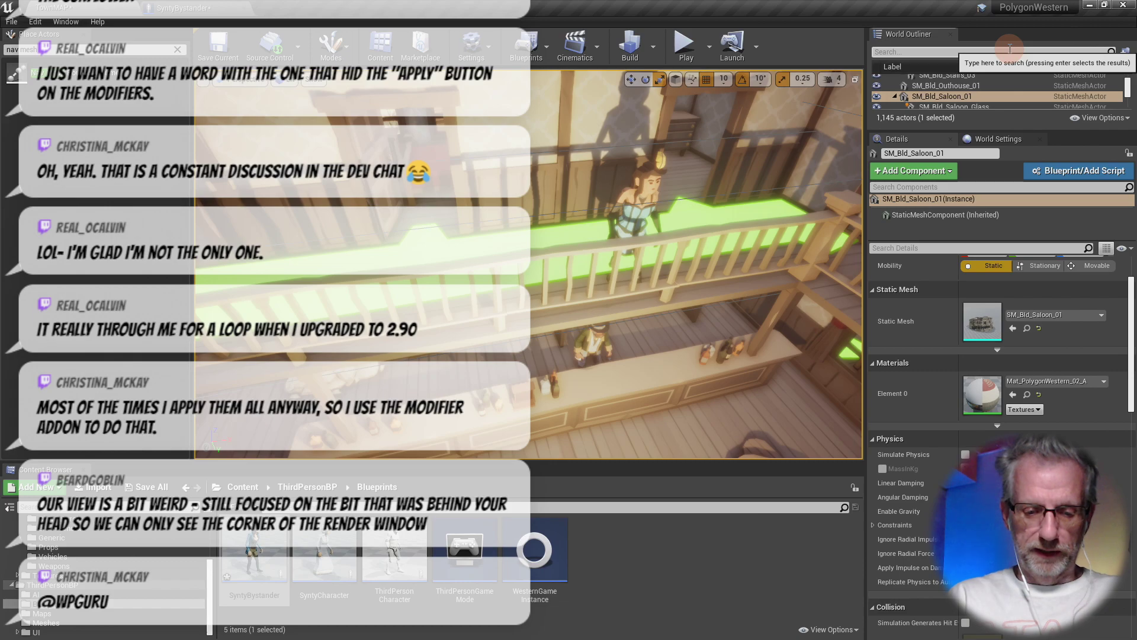
{"action": "type", "text": "nav"}
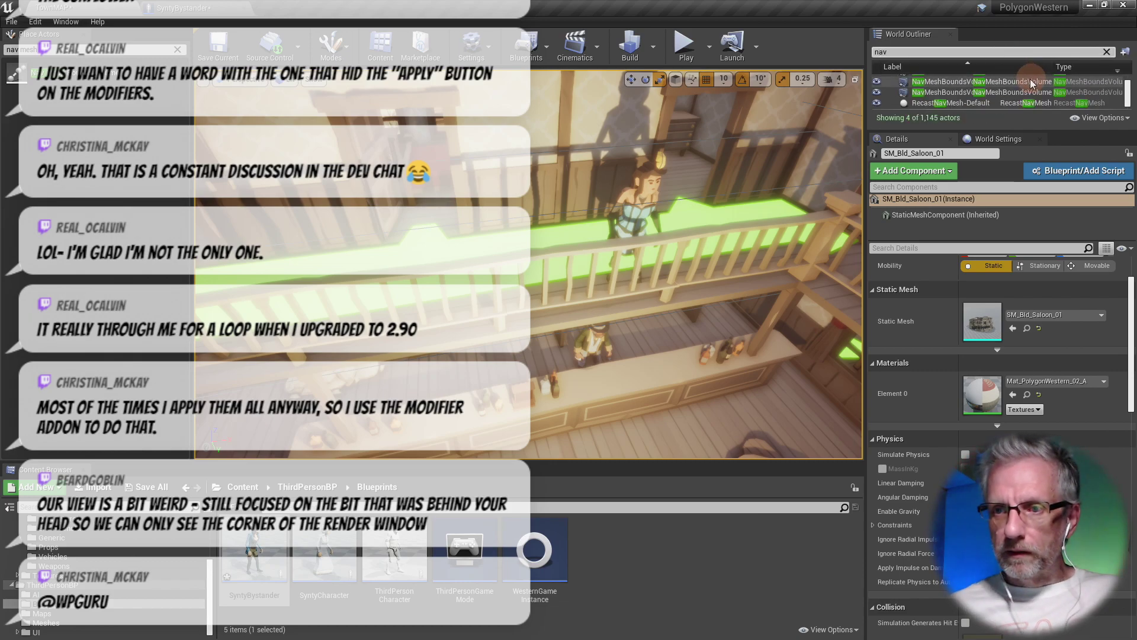
{"action": "left_click_drag", "start_coordinate": [1010, 128], "coordinate": [1021, 266]}
{"action": "left_click", "coordinate": [993, 111]}
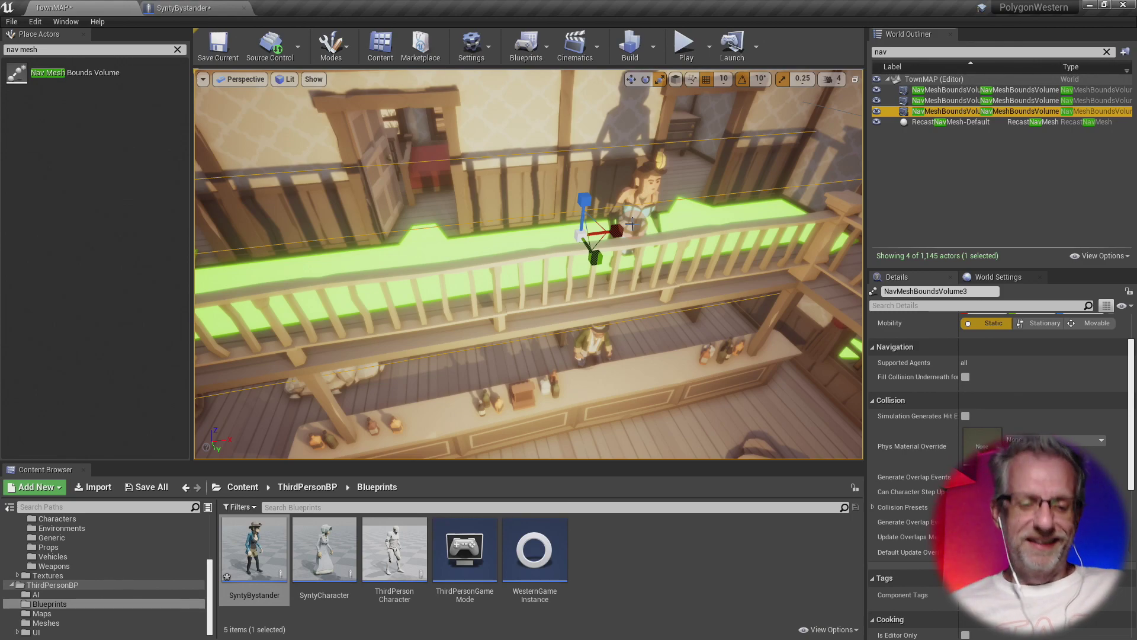
{"action": "key", "text": "f"}
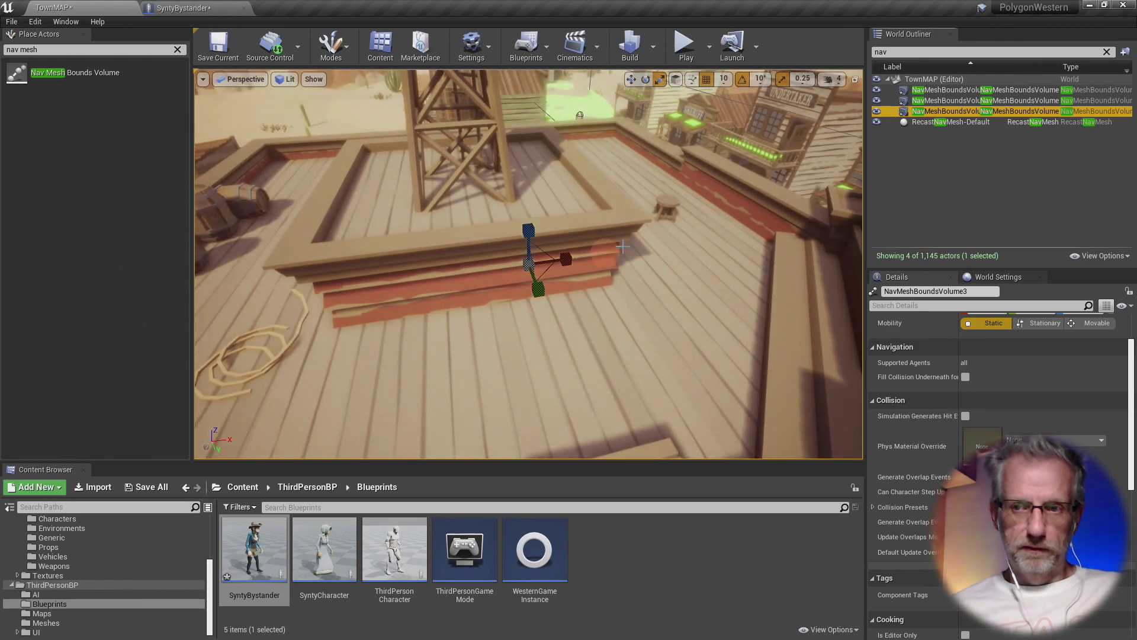
{"action": "scroll", "coordinate": [620, 215], "scroll_direction": "up", "scroll_amount": 10}
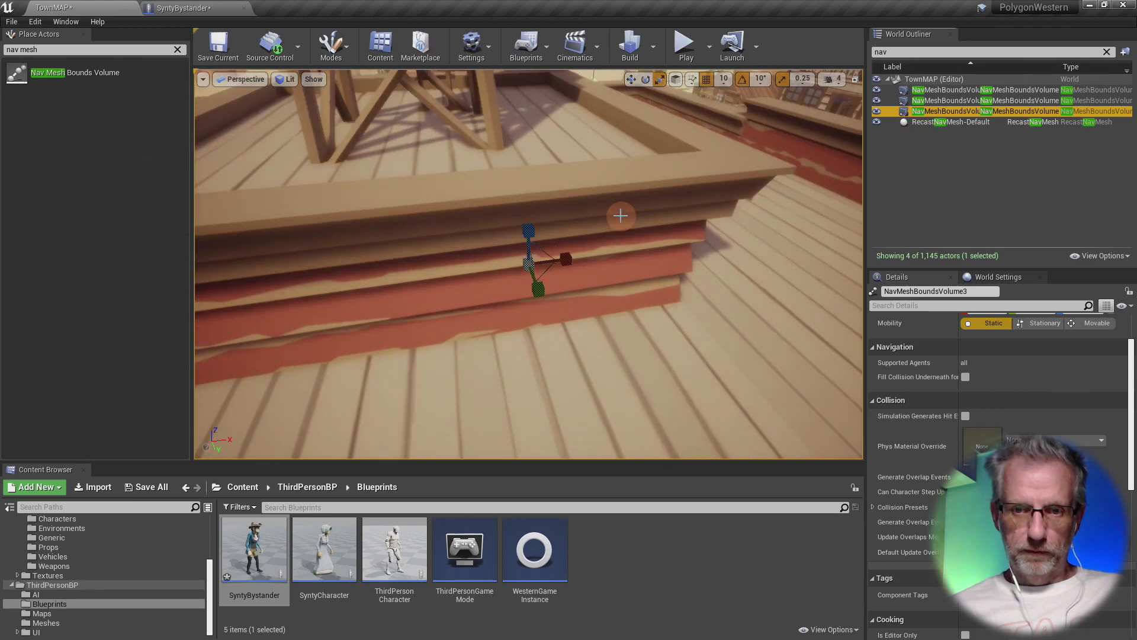
{"action": "scroll", "coordinate": [621, 215], "scroll_direction": "down", "scroll_amount": 5}
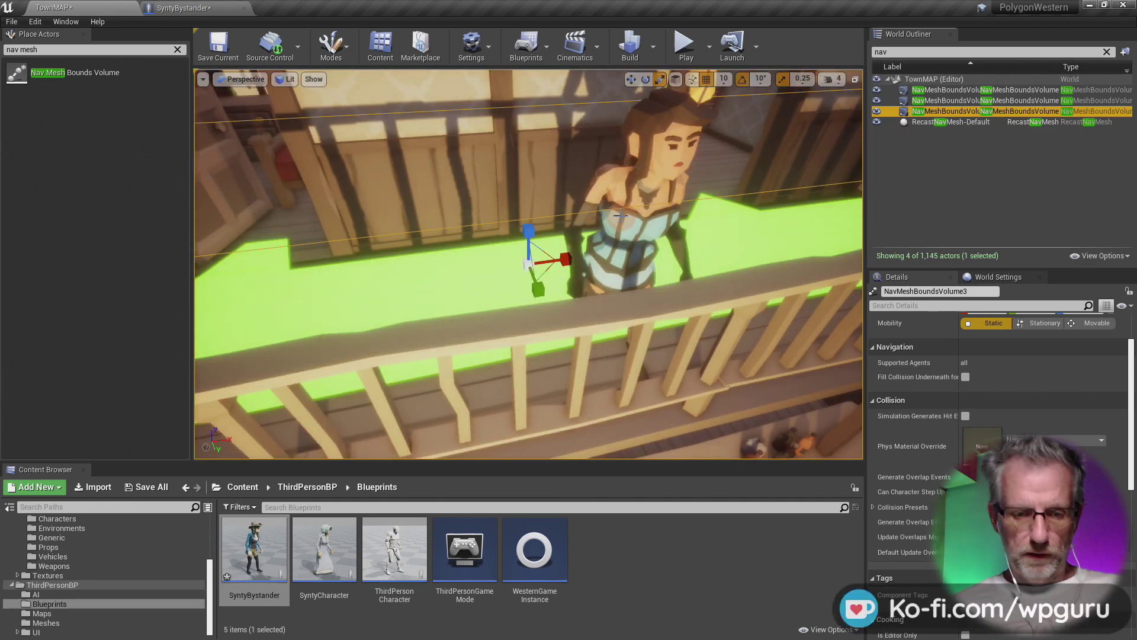
- Duplicate the selected Nav Mesh Bounds Volume along the red X axis towards the far end of the upper walkway
{"action": "key", "text": "e"}
{"action": "key", "text": "w"}
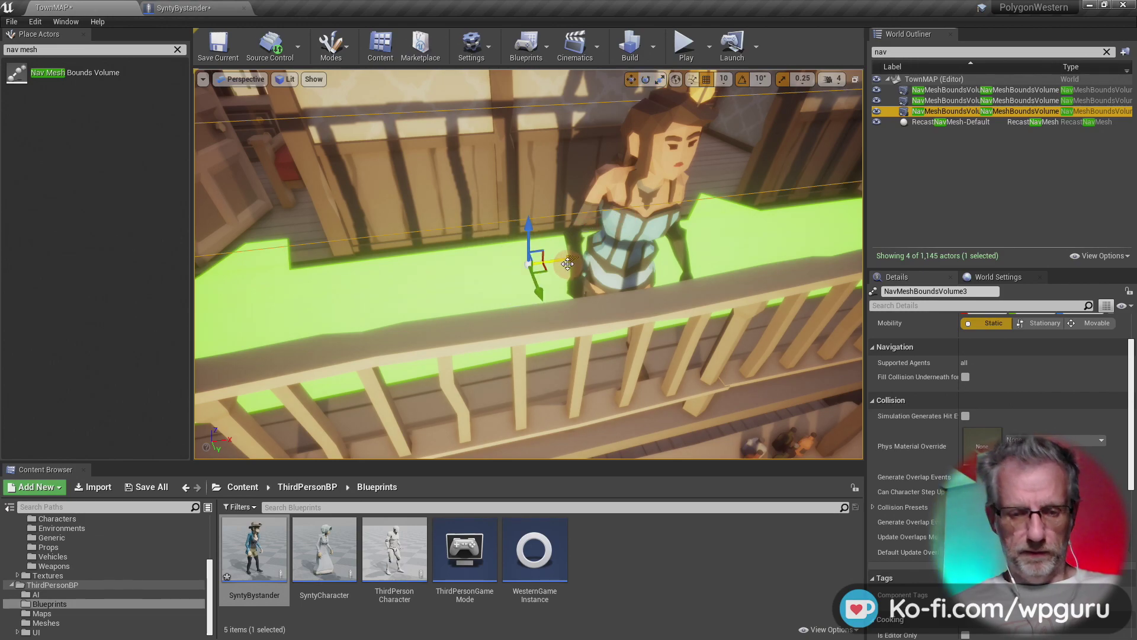
{"action": "left_click_drag", "start_coordinate": [572, 262], "coordinate": [829, 261], "text": "alt"}
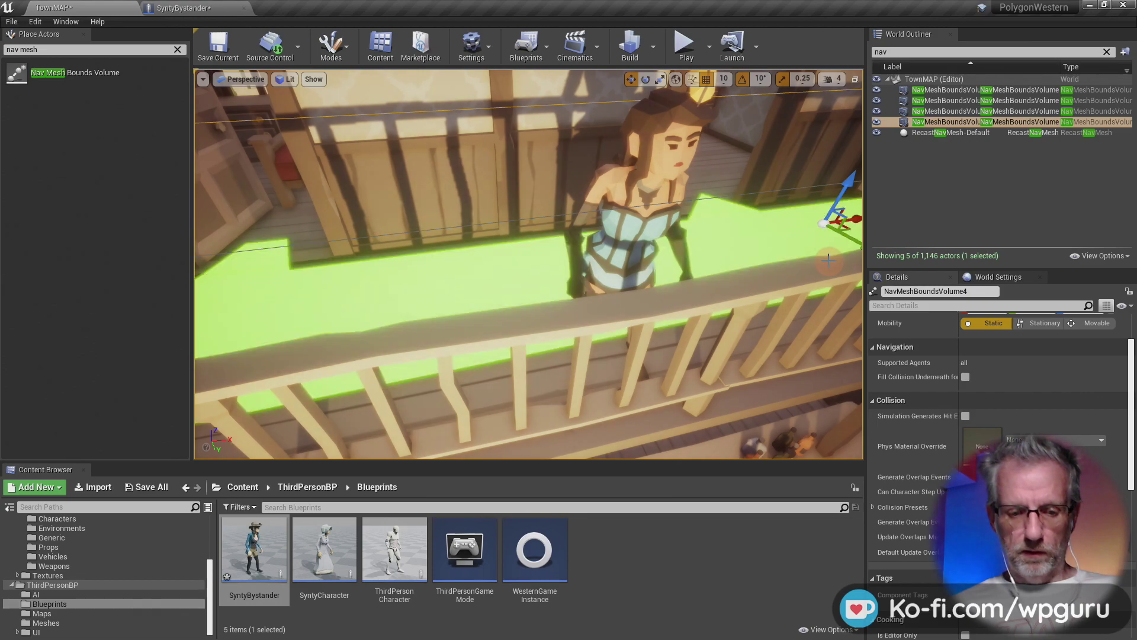
{"action": "key", "text": "f"}
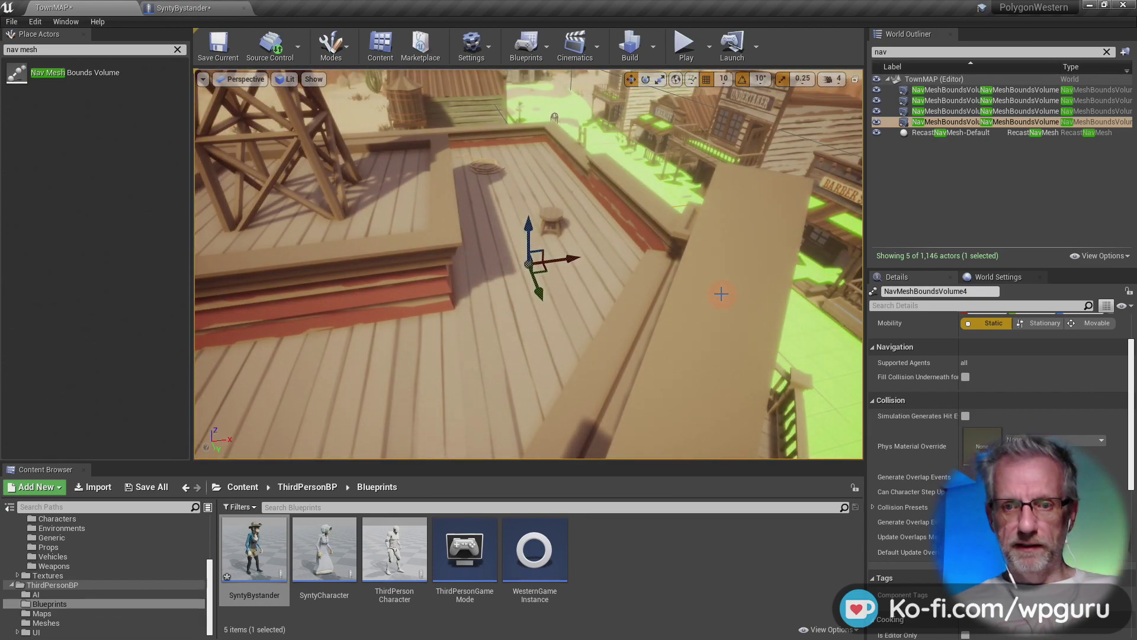
- Duplicate the volume again and rotate the copy 90 degrees about its vertical axis to run along the saloon's side walkway
{"action": "key", "text": "e"}
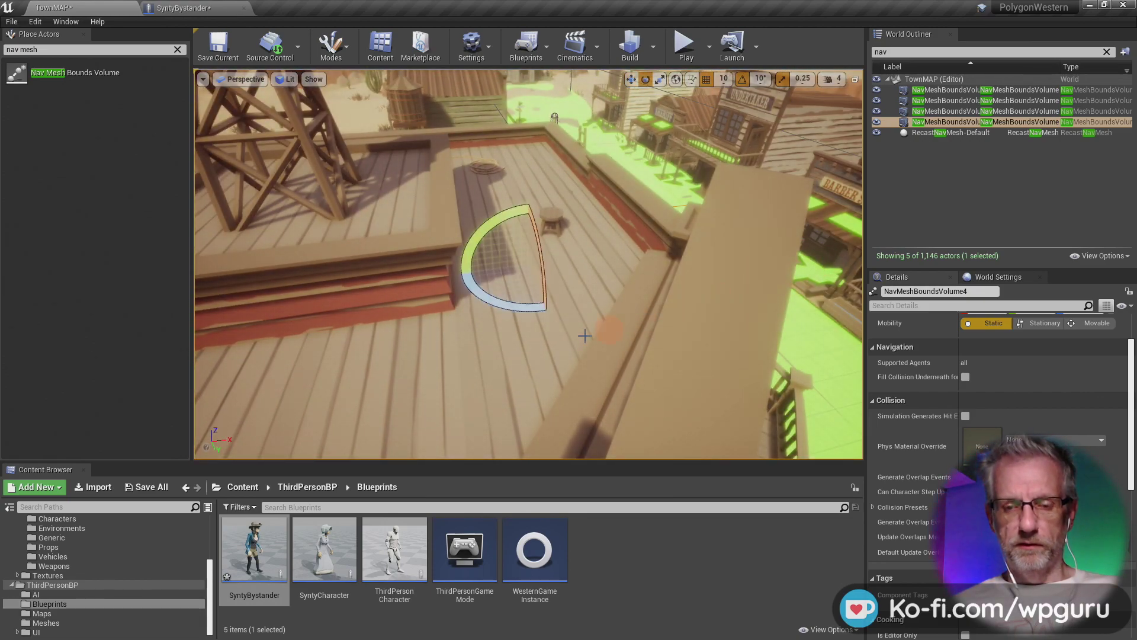
{"action": "left_click_drag", "start_coordinate": [515, 312], "coordinate": [584, 299], "text": "alt"}
{"action": "left_click_drag", "start_coordinate": [317, 313], "coordinate": [253, 316], "text": "alt"}
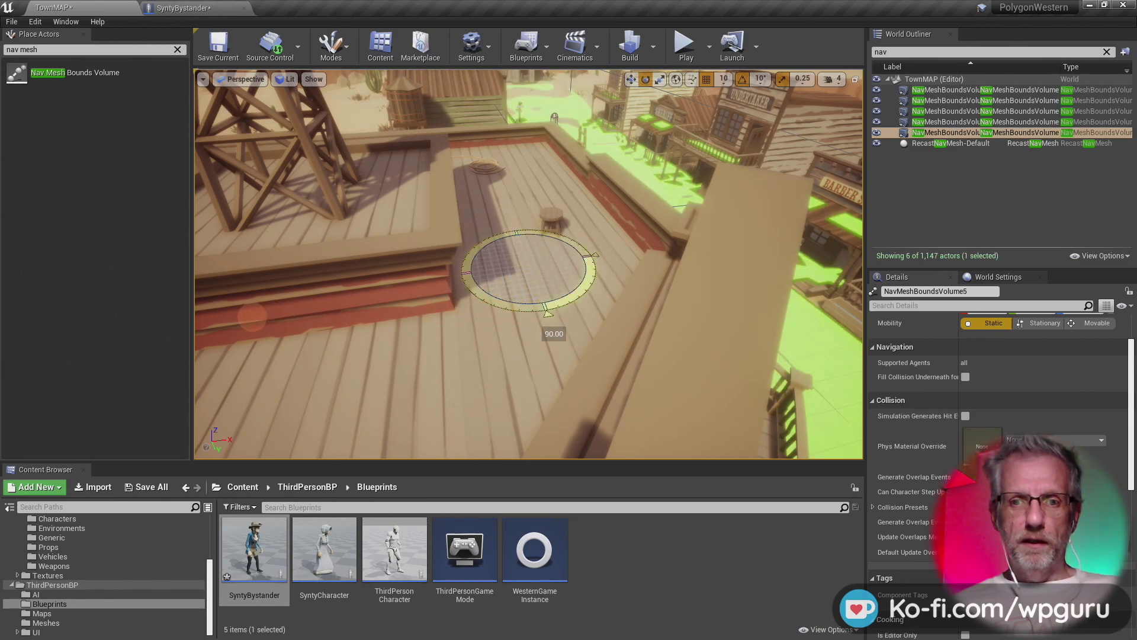
{"action": "scroll", "coordinate": [613, 307], "scroll_direction": "up", "scroll_amount": 10}
{"action": "mouse_move", "coordinate": [624, 315]}
{"action": "right_mouse_down"}
{"action": "mouse_move", "coordinate": [728, 332]}
{"action": "mouse_move", "coordinate": [649, 332]}
{"action": "right_mouse_up"}
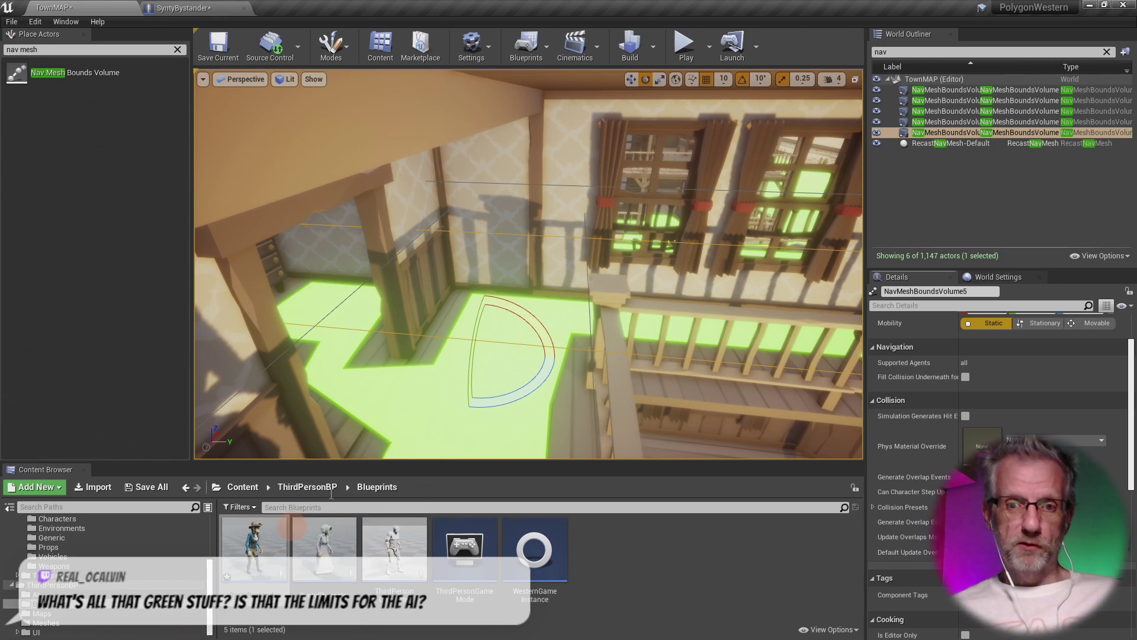
- Examine the navigation mesh coverage along the upper walkway towards the staircase
{"action": "right_click_drag", "start_coordinate": [490, 363], "coordinate": [251, 293]}
{"action": "right_click_drag", "start_coordinate": [414, 357], "coordinate": [12, 358]}
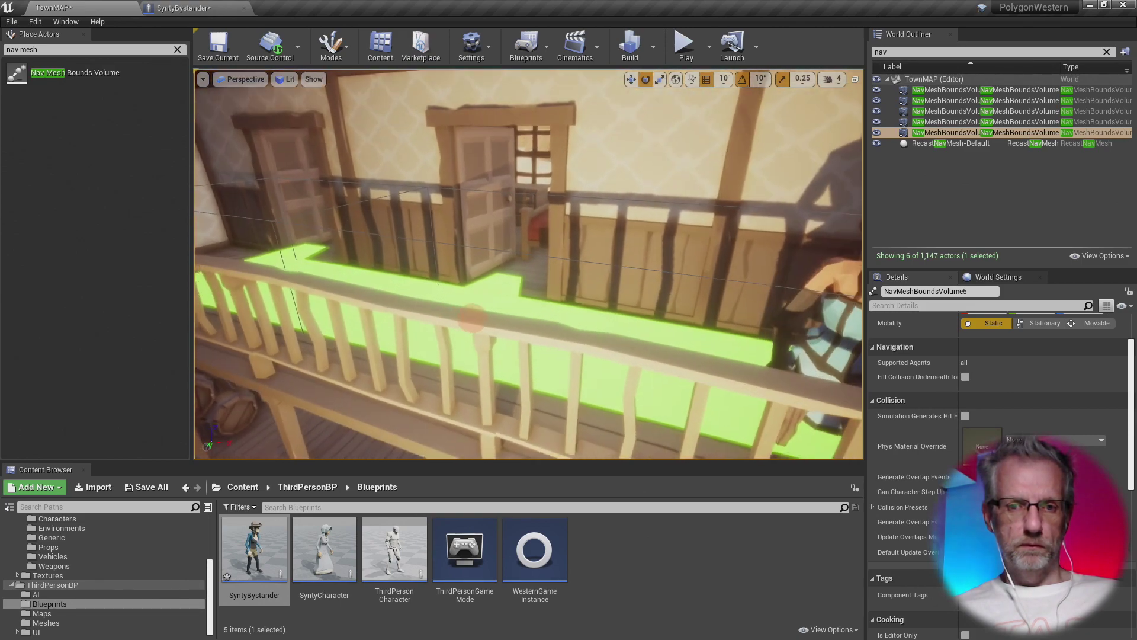
{"action": "left_click", "coordinate": [471, 317]}
{"action": "key", "text": "f"}
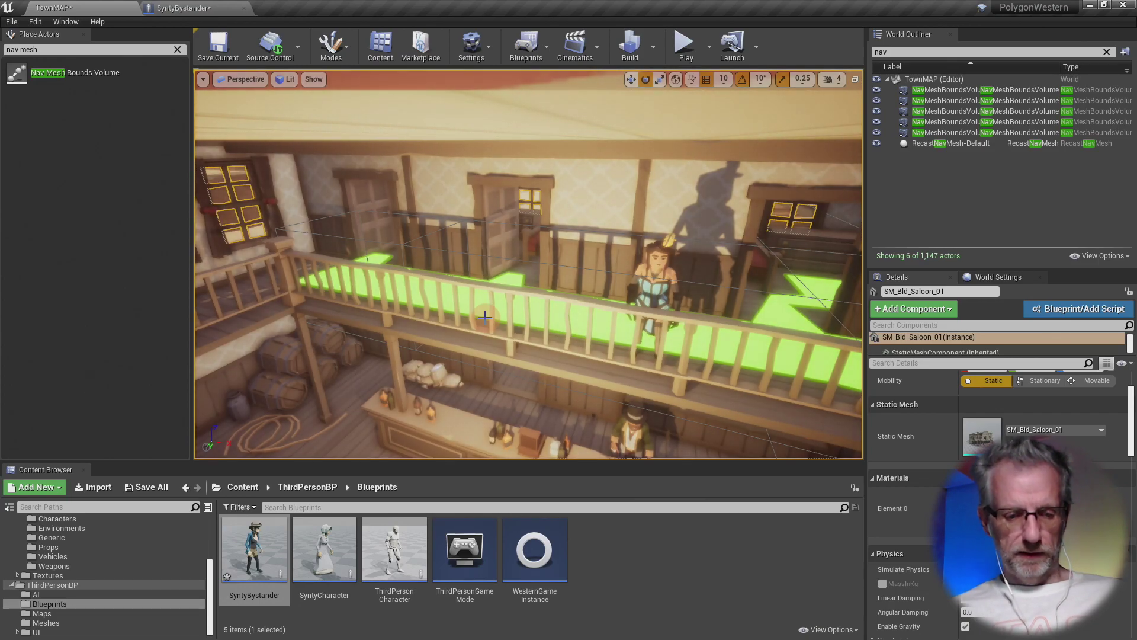
{"action": "right_click_drag", "start_coordinate": [584, 309], "coordinate": [521, 363]}
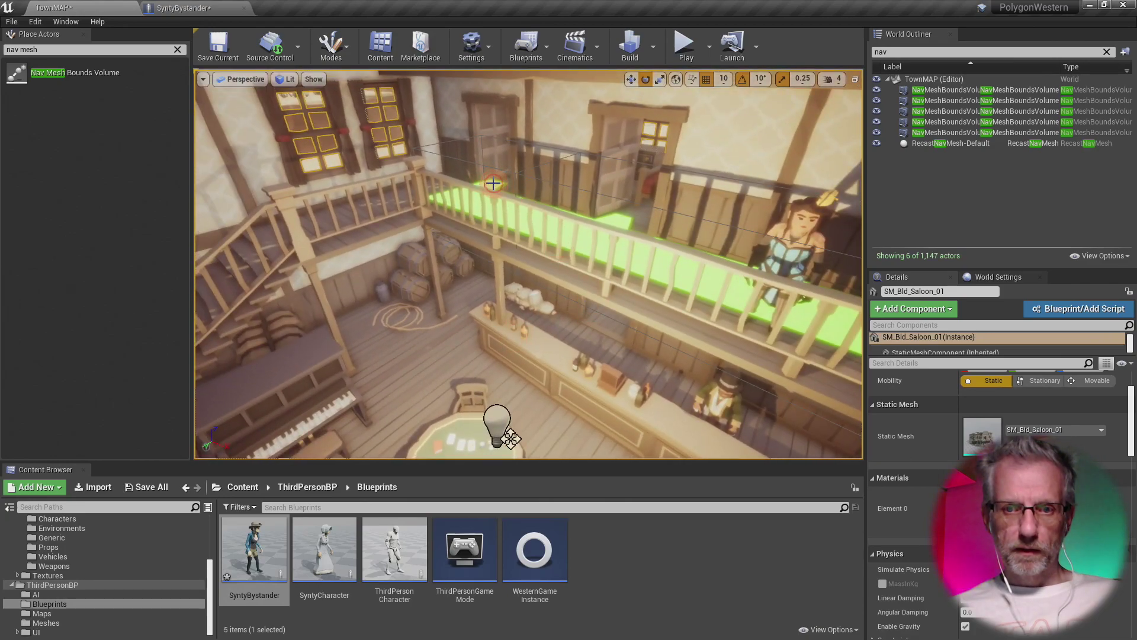
- Select NavMeshBoundsVolume4 and duplicate it along the upper walkway in the direction of the staircase
{"action": "left_click", "coordinate": [929, 132]}
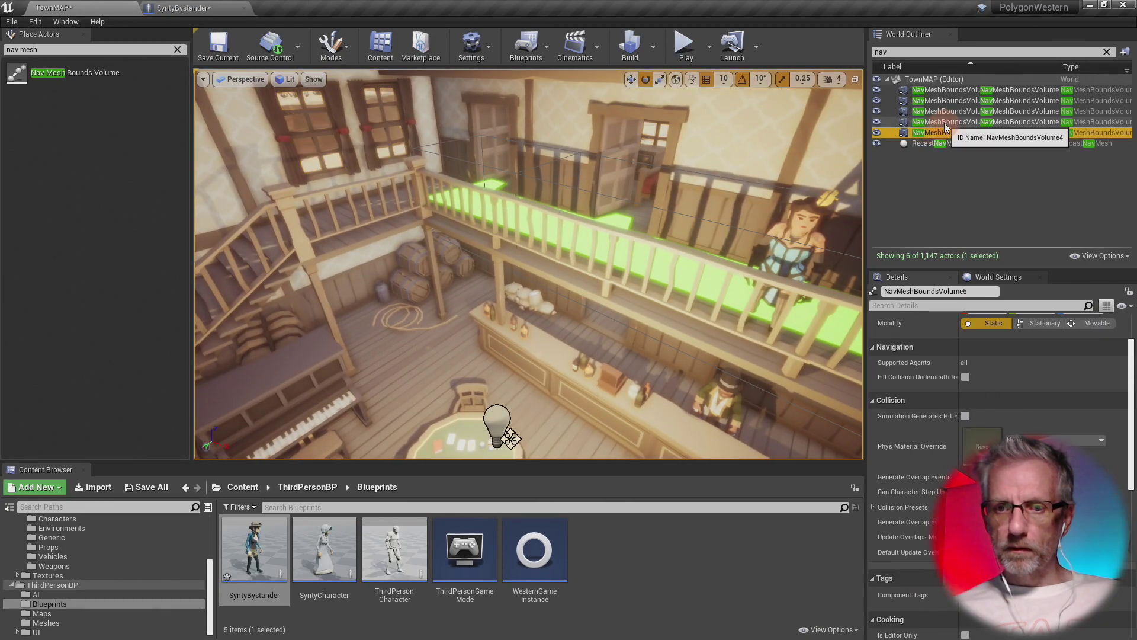
{"action": "left_click", "coordinate": [942, 122]}
{"action": "right_click_drag", "start_coordinate": [786, 196], "coordinate": [799, 200]}
{"action": "key", "text": "f"}
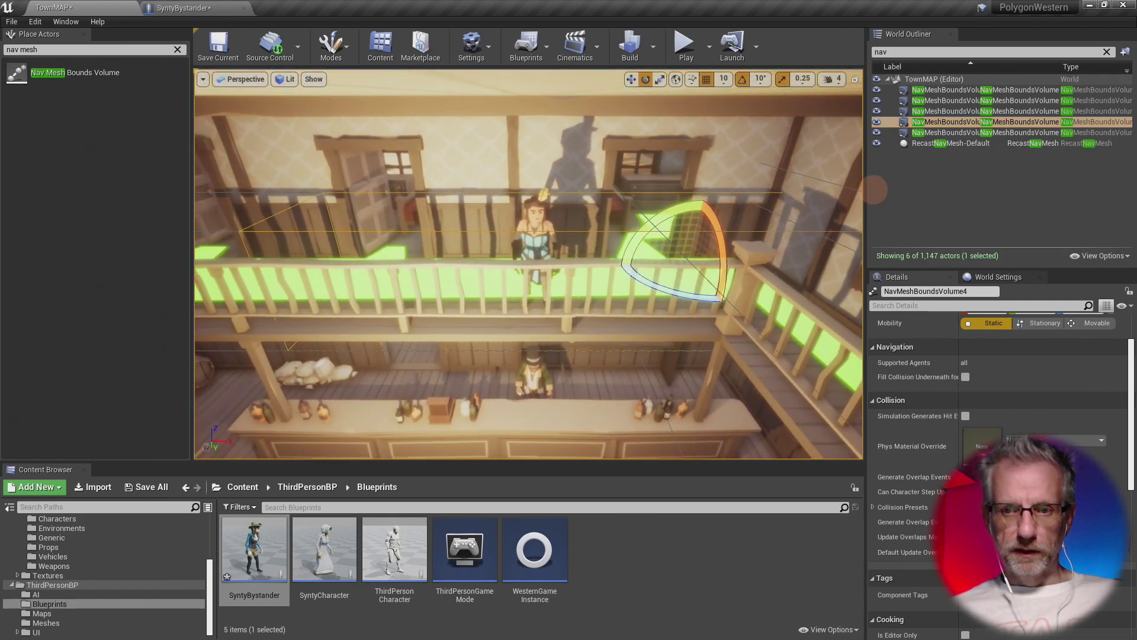
{"action": "right_click_drag", "start_coordinate": [945, 190], "coordinate": [783, 195]}
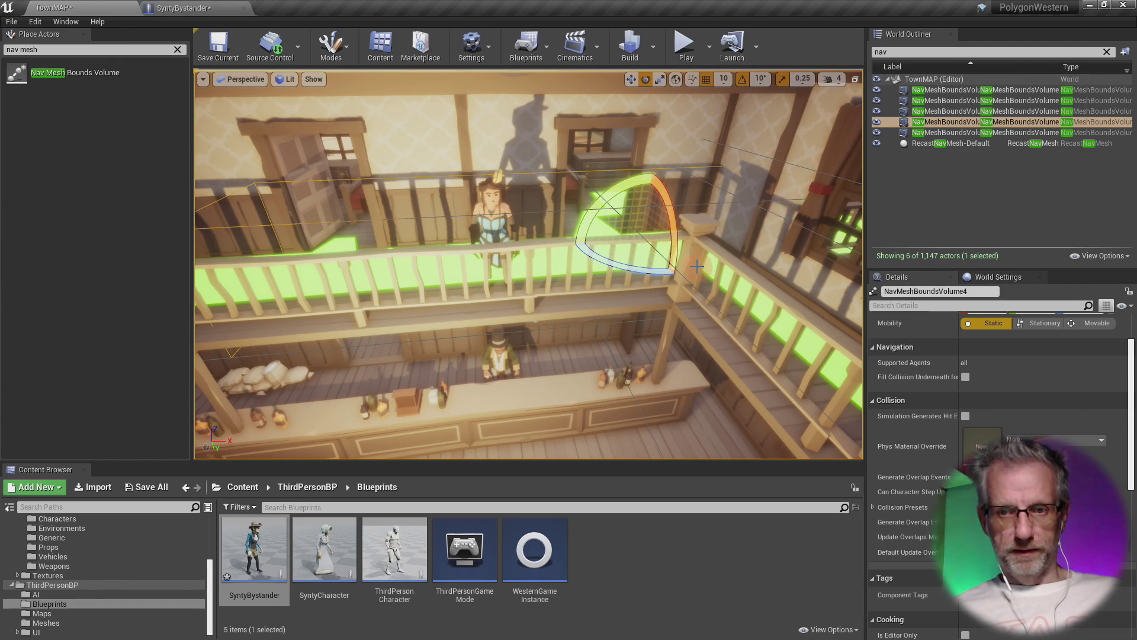
{"action": "key", "text": "w"}
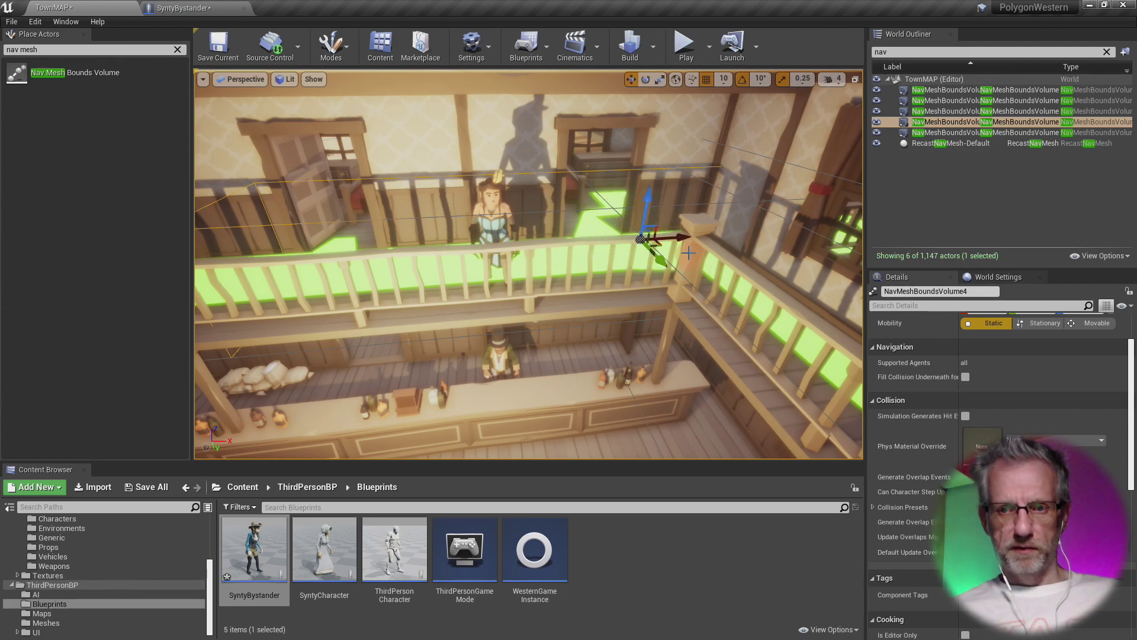
{"action": "left_click_drag", "start_coordinate": [684, 242], "coordinate": [442, 284], "text": "alt"}
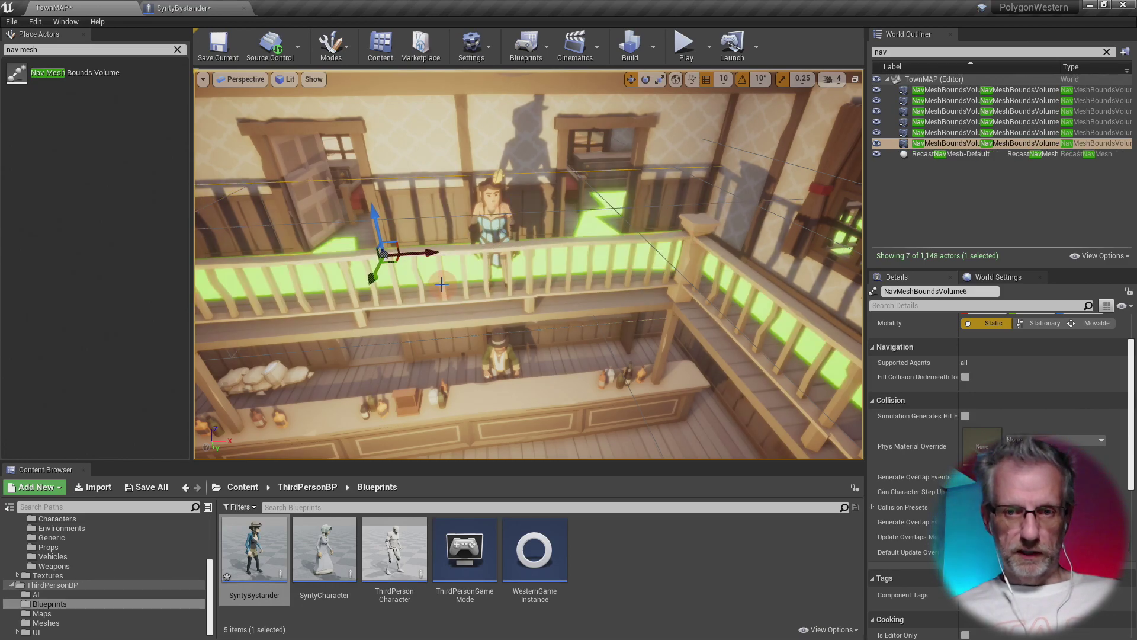
- Rotate the duplicated volume about its vertical axis and move it to the landing at the staircase end of the walkway
{"action": "right_click_drag", "start_coordinate": [434, 286], "coordinate": [422, 289]}
{"action": "key", "text": "e"}
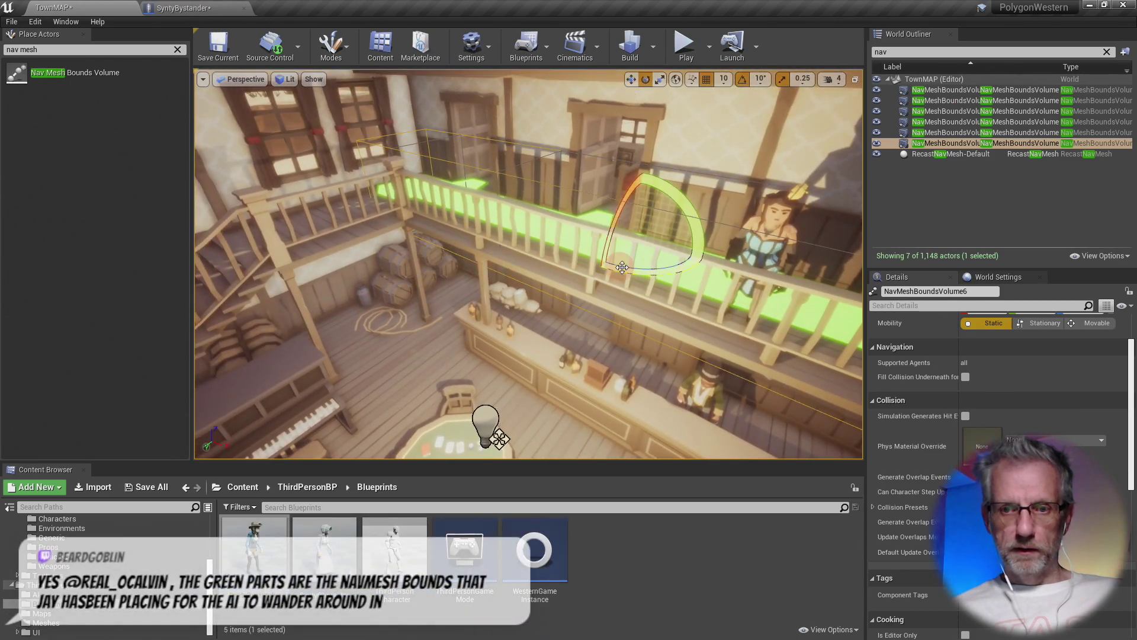
{"action": "left_click_drag", "start_coordinate": [699, 261], "coordinate": [889, 191]}
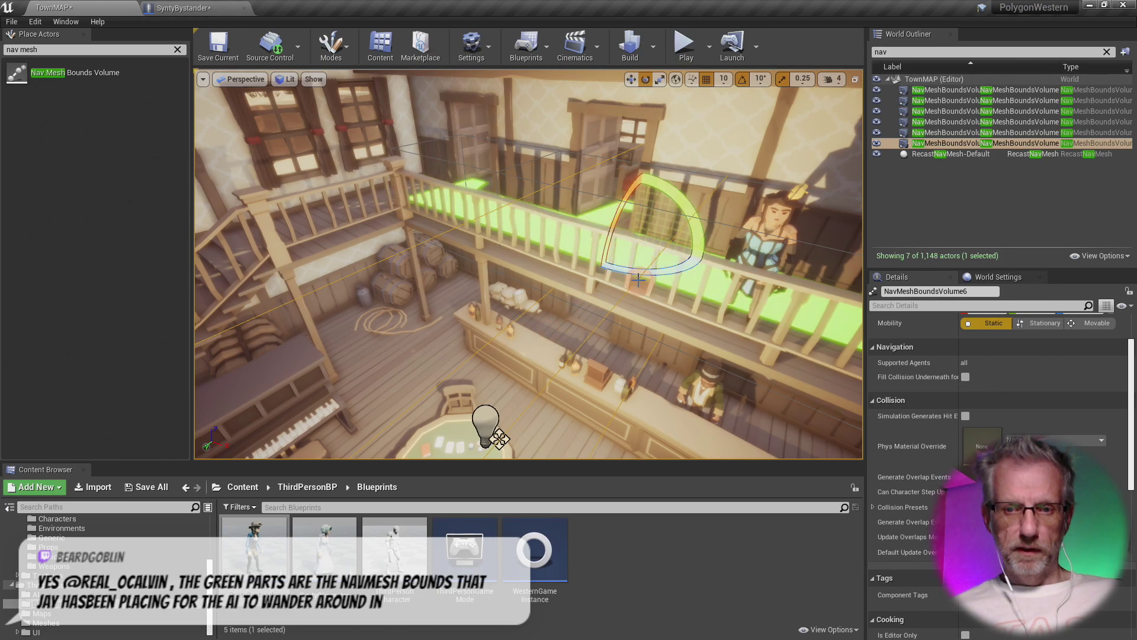
{"action": "key", "text": "w"}
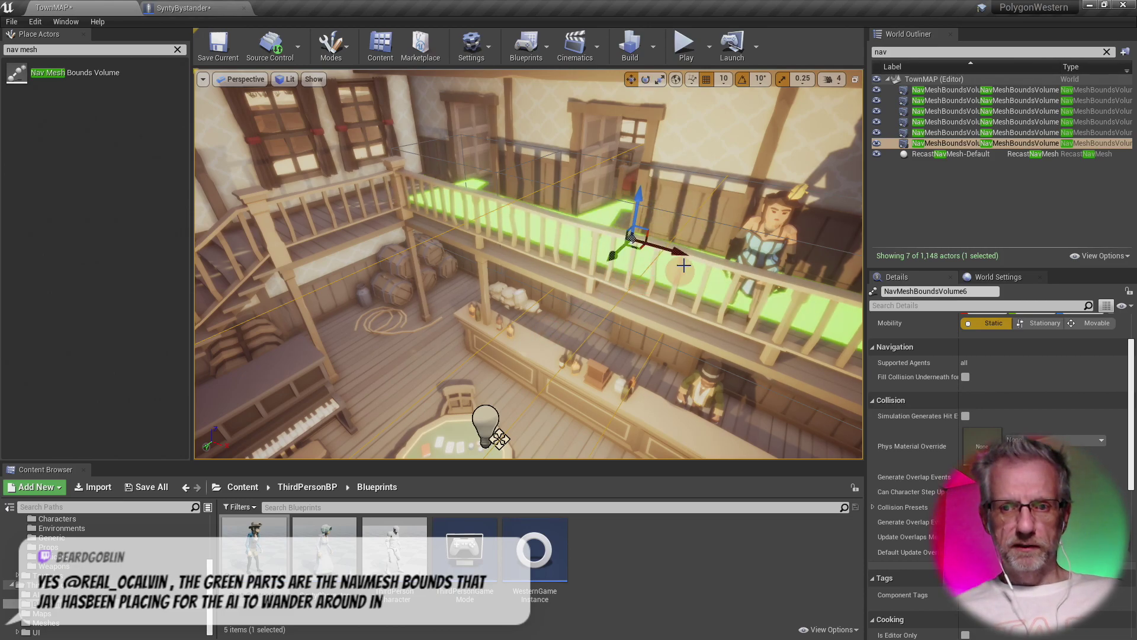
{"action": "left_click_drag", "start_coordinate": [681, 261], "coordinate": [416, 243]}
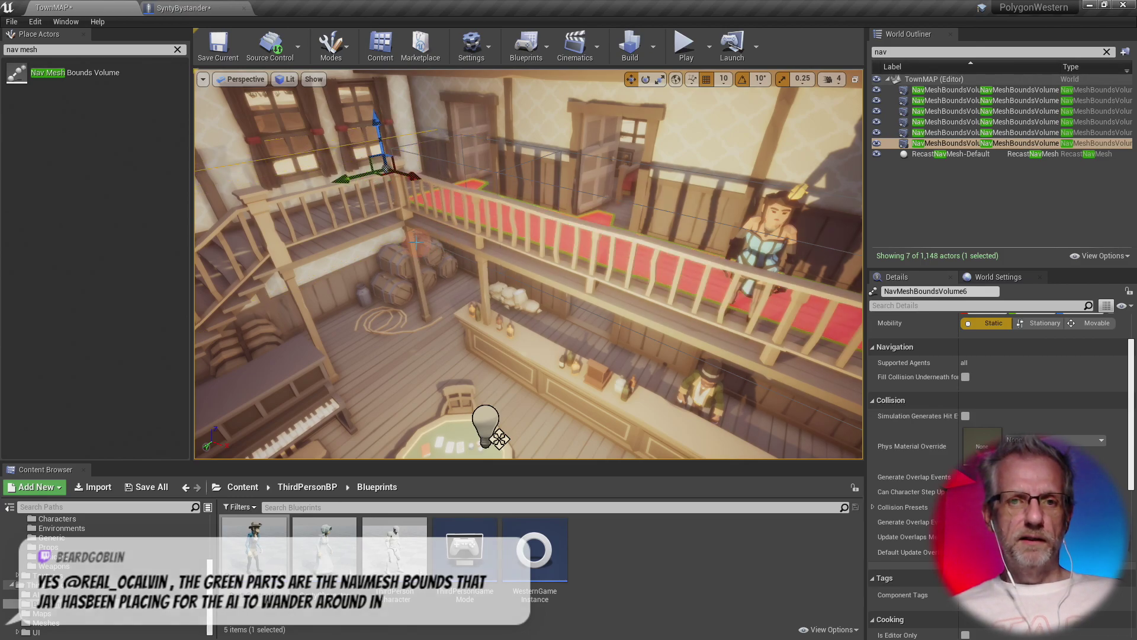
- Adjust the volume's height and position over the stair landing so the navigation mesh covers the landing and upper steps
{"action": "right_click_drag", "start_coordinate": [417, 243], "coordinate": [326, 230]}
{"action": "left_click_drag", "start_coordinate": [573, 114], "coordinate": [579, 149]}
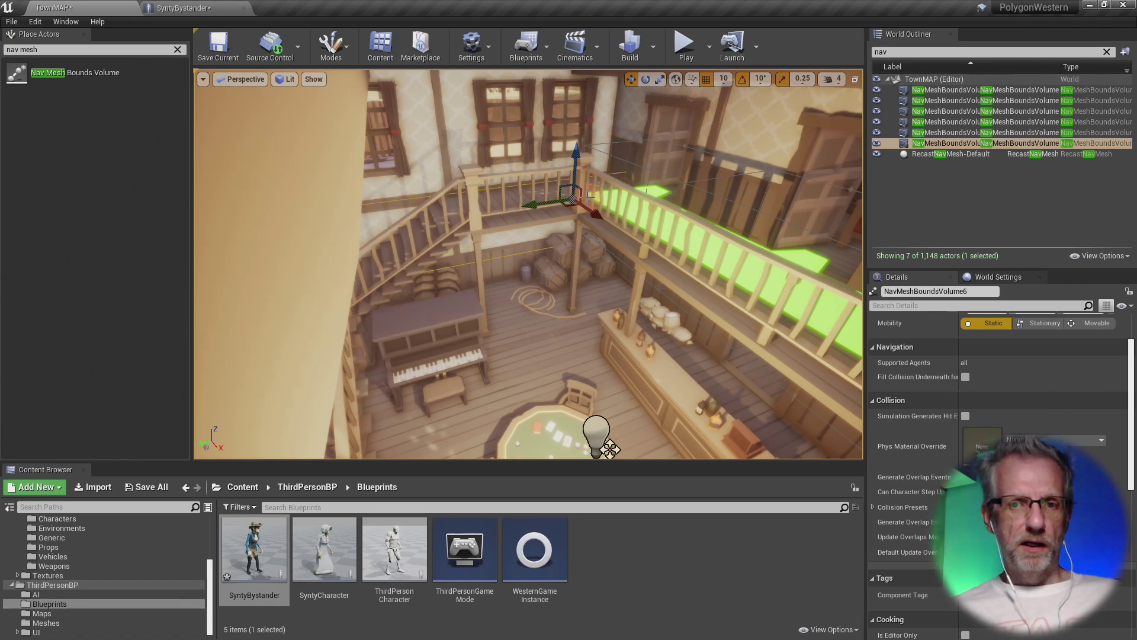
{"action": "right_click_drag", "start_coordinate": [592, 198], "coordinate": [508, 200]}
{"action": "mouse_move", "coordinate": [509, 200]}
{"action": "left_mouse_down"}
{"action": "mouse_move", "coordinate": [499, 194]}
{"action": "mouse_move", "coordinate": [512, 202]}
{"action": "left_mouse_up"}
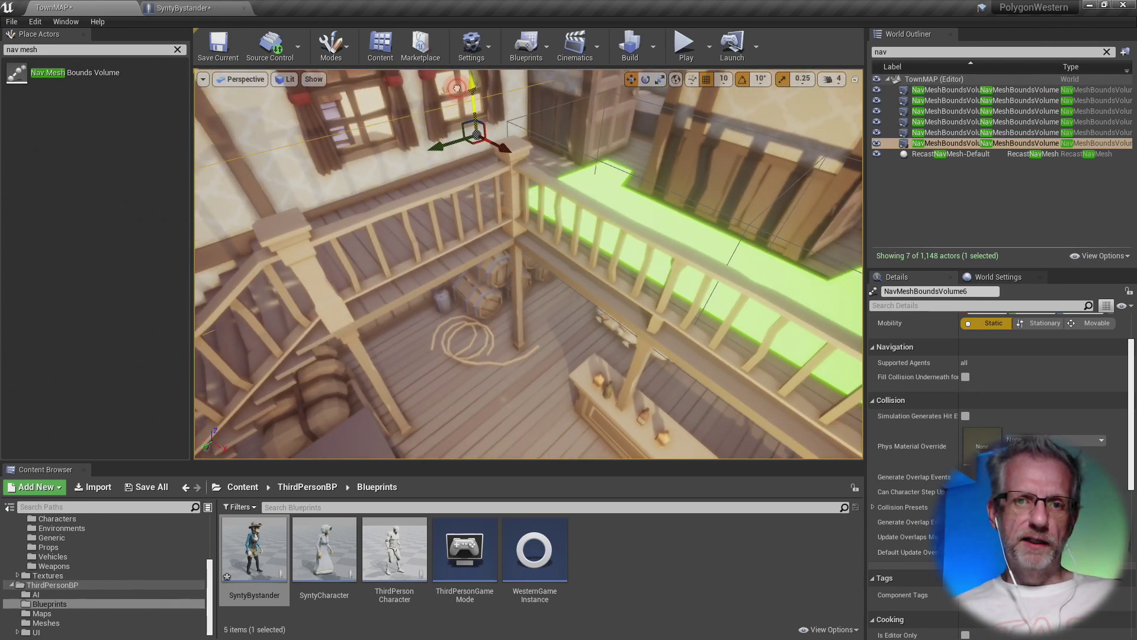
{"action": "left_click_drag", "start_coordinate": [478, 194], "coordinate": [484, 224]}
{"action": "right_click_drag", "start_coordinate": [483, 225], "coordinate": [483, 225]}
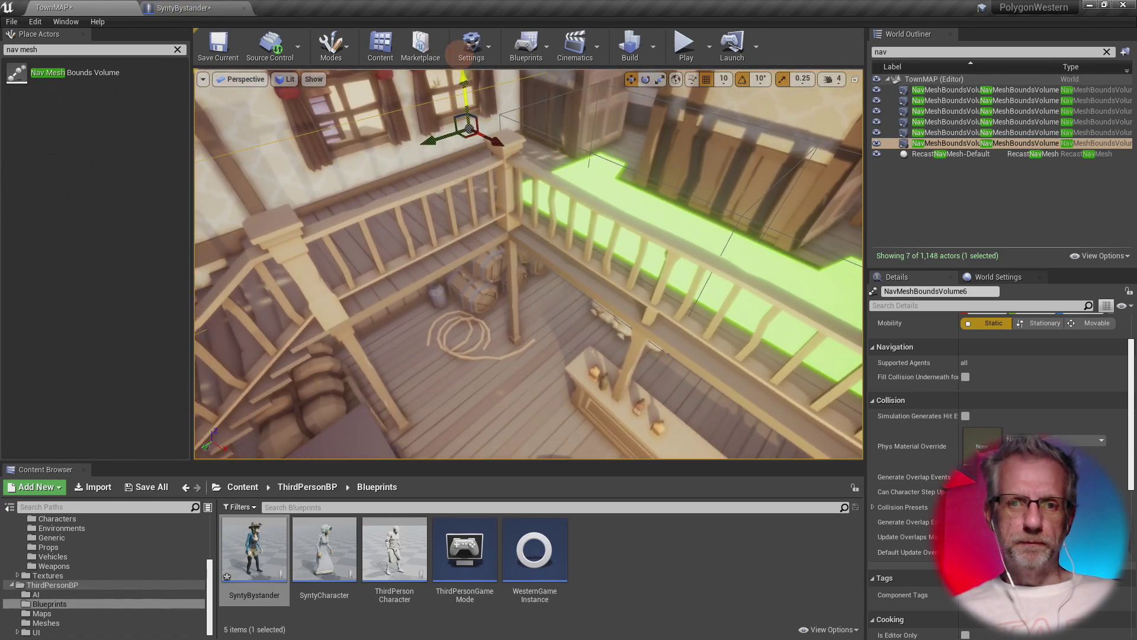
{"action": "right_click_drag", "start_coordinate": [522, 130], "coordinate": [554, 191]}
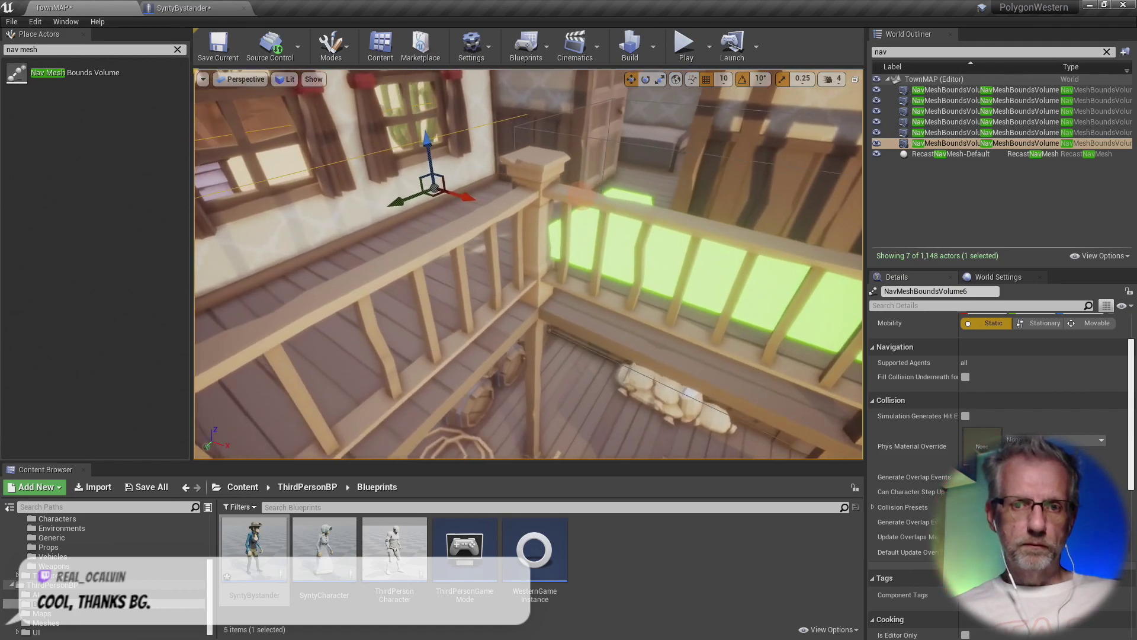
{"action": "right_click_drag", "start_coordinate": [583, 195], "coordinate": [656, 180]}
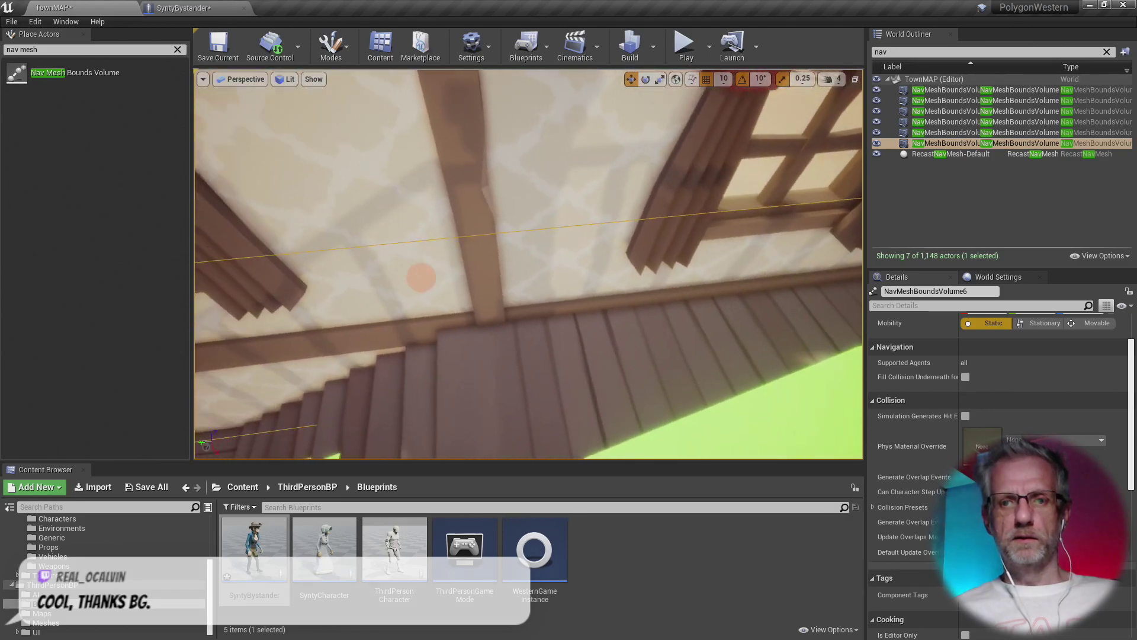
{"action": "right_click_drag", "start_coordinate": [421, 277], "coordinate": [444, 205]}
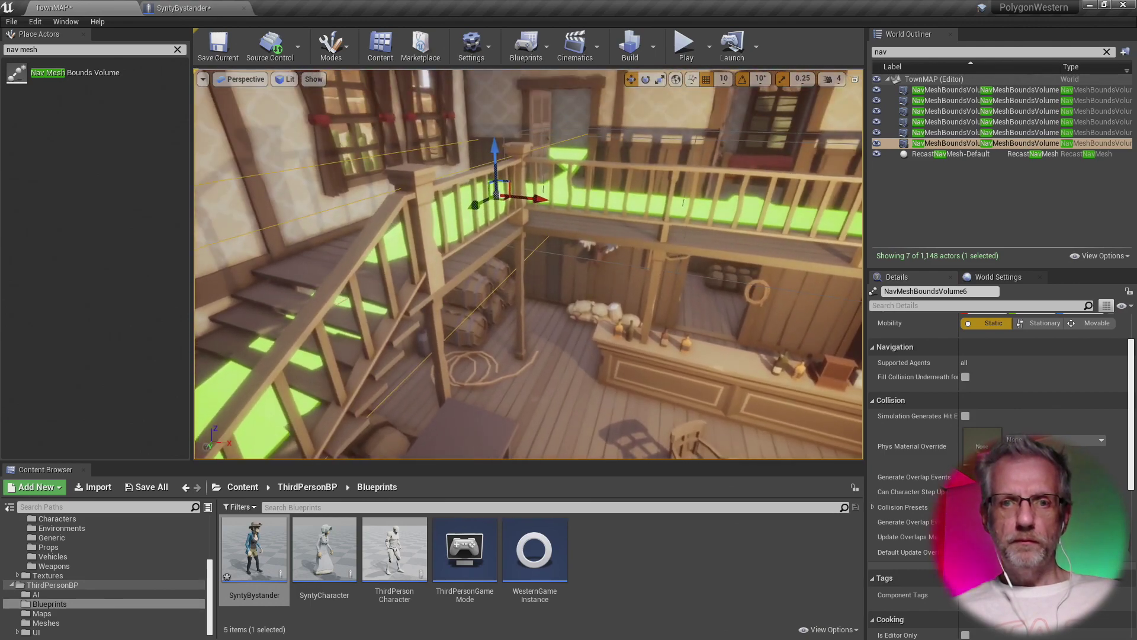
- Resize and reposition the landing's volume to extend the navigation mesh over the staircase and the floor beneath it
{"action": "key", "text": "e"}
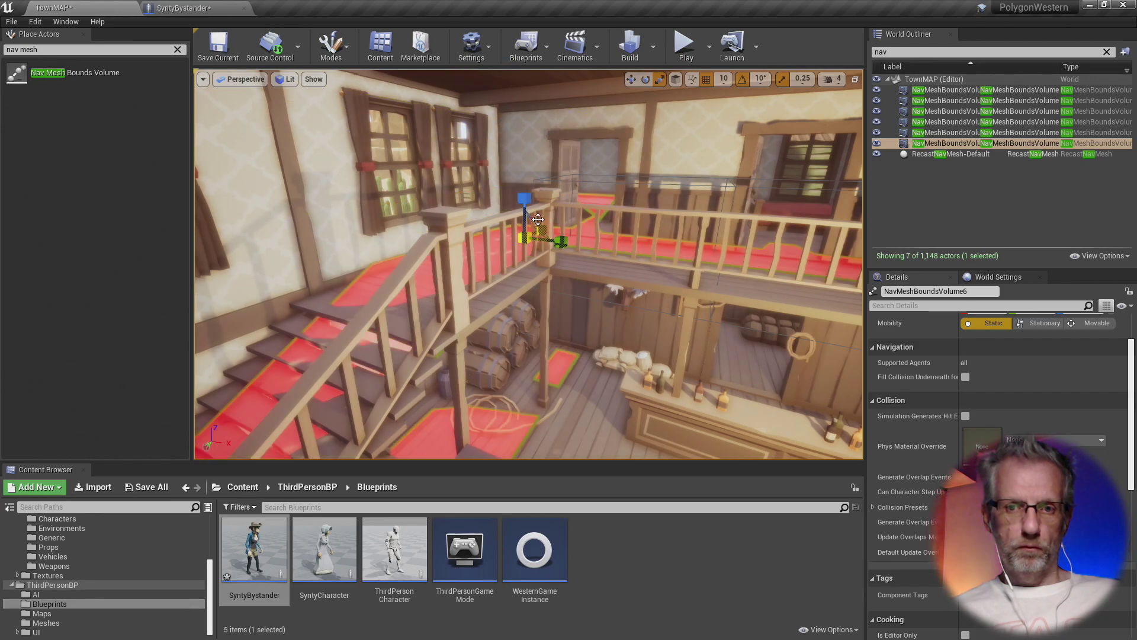
{"action": "key", "text": "w"}
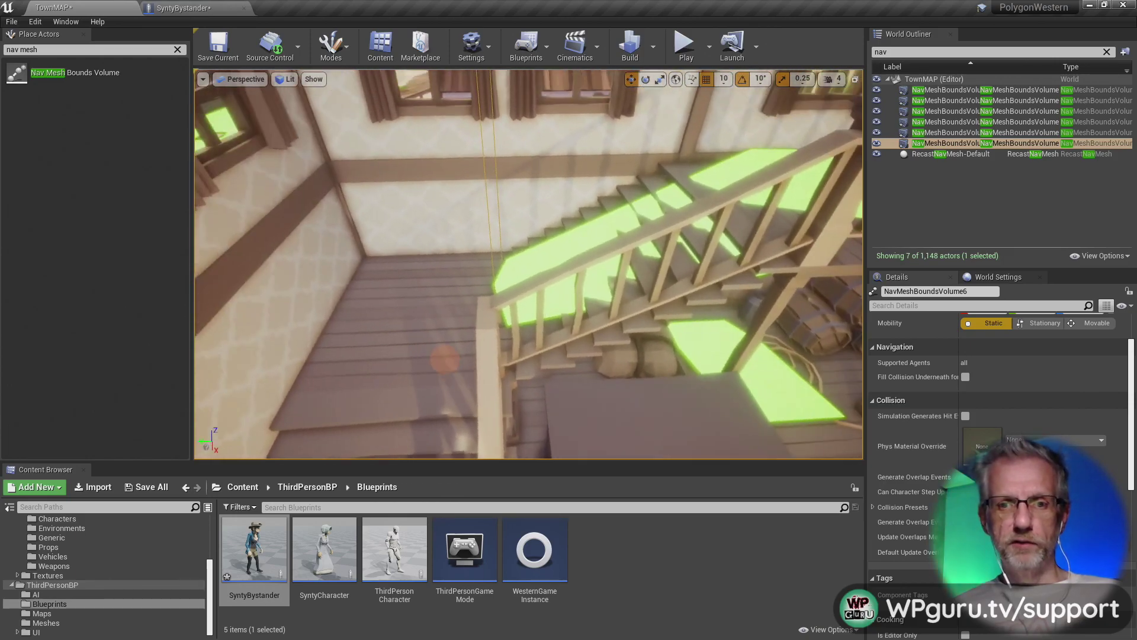
{"action": "right_click_drag", "start_coordinate": [445, 359], "coordinate": [516, 441]}
{"action": "right_click_drag", "start_coordinate": [490, 376], "coordinate": [580, 307]}
- Switch to the Epidemic Sound page in the browser and find tracks similar to "Minor and Major Things"
{"action": "key", "text": "alt+Tab"}
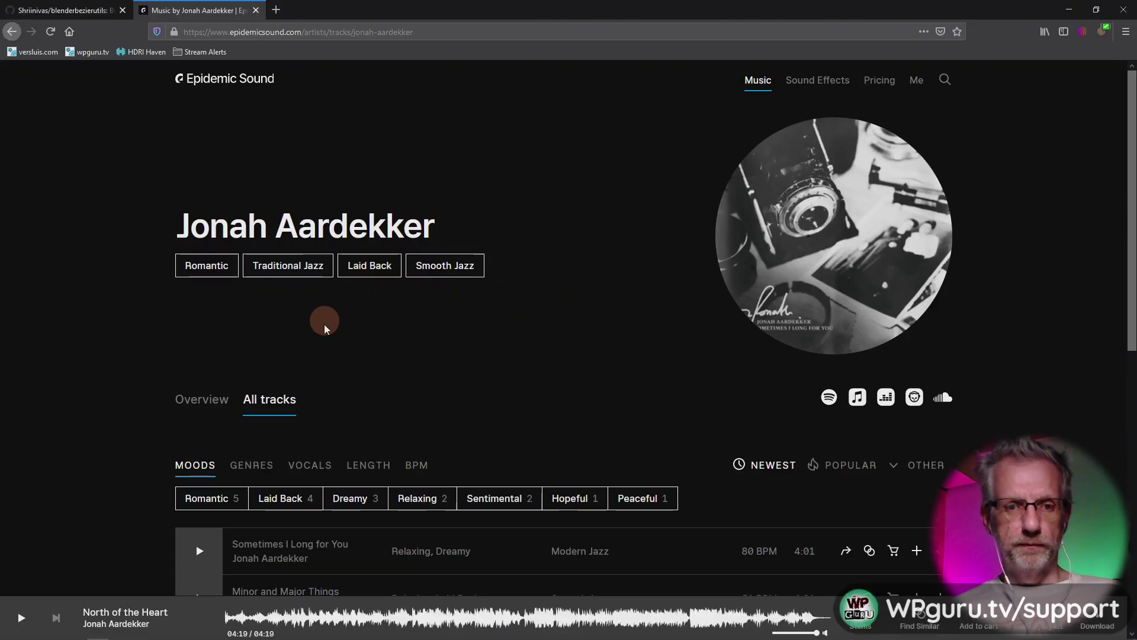
{"action": "scroll", "coordinate": [75, 403], "scroll_direction": "down", "scroll_amount": 2}
{"action": "scroll", "coordinate": [74, 403], "scroll_direction": "down", "scroll_amount": 3}
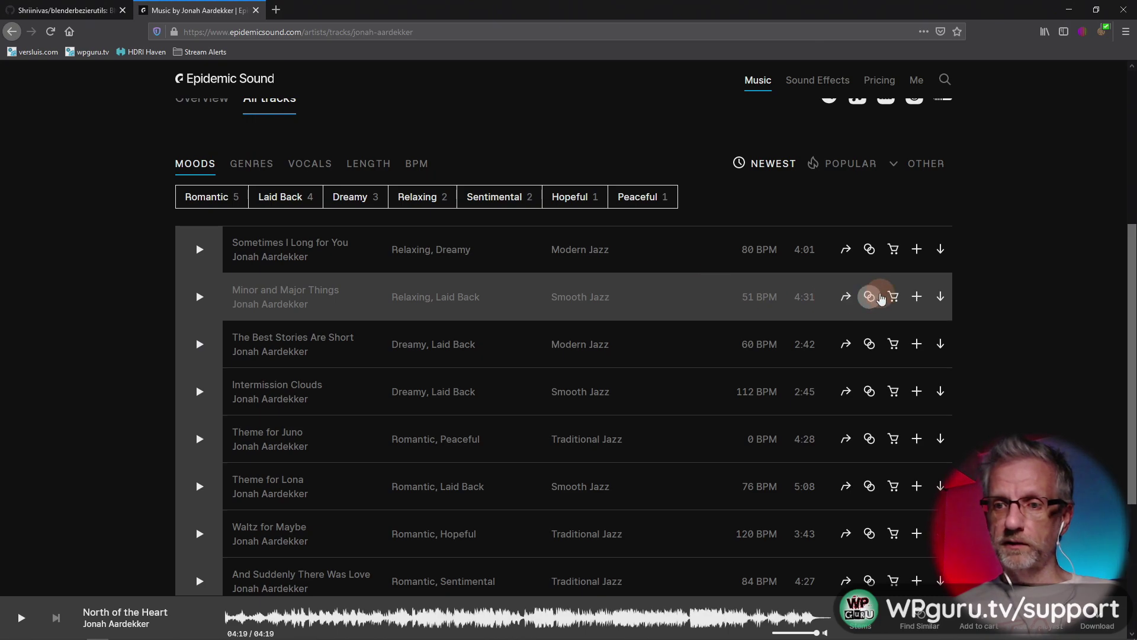
{"action": "left_click", "coordinate": [868, 296]}
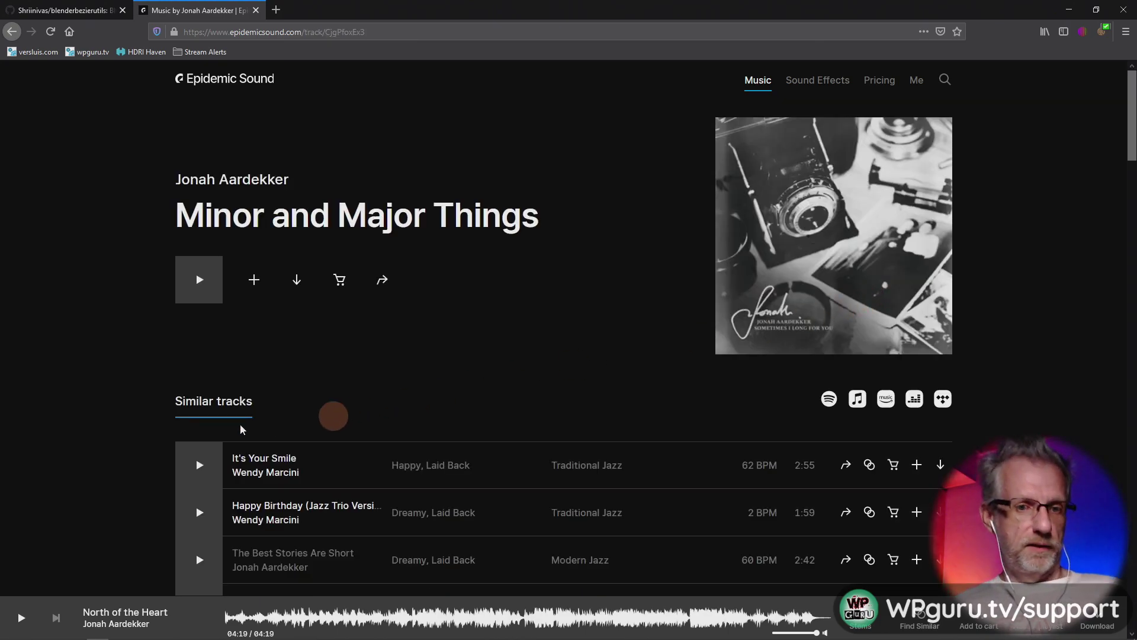
- Play the track "That's How I Like It" from the list of similar tracks
{"action": "scroll", "coordinate": [102, 434], "scroll_direction": "down", "scroll_amount": 3}
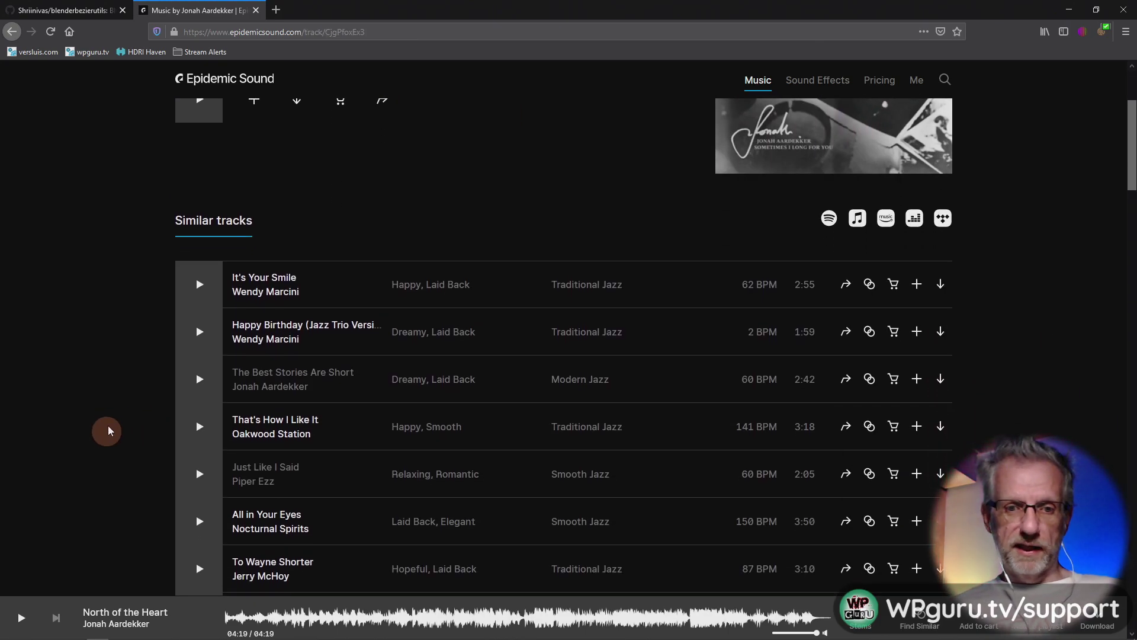
{"action": "left_click", "coordinate": [190, 422]}
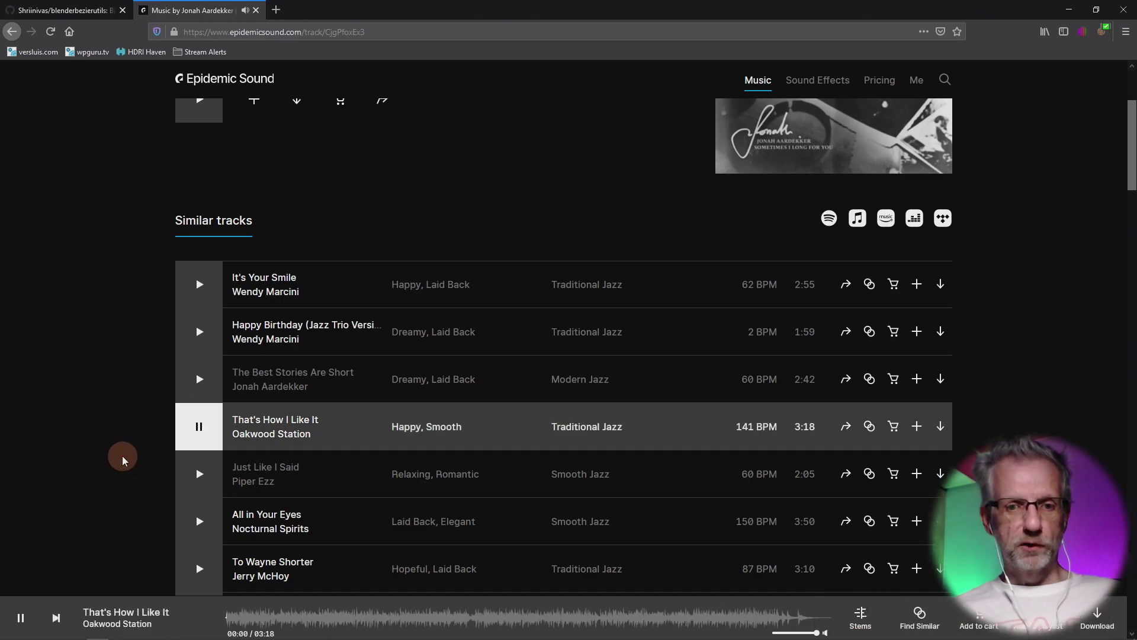
{"action": "scroll", "coordinate": [123, 460], "scroll_direction": "down", "scroll_amount": 2}
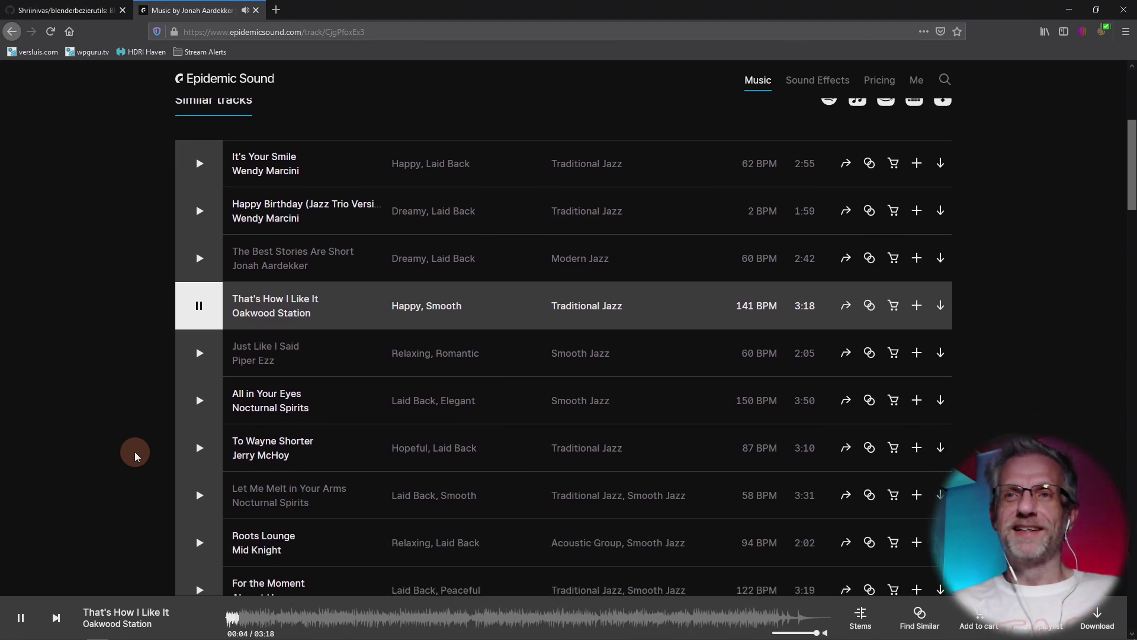
- Switch back to Unreal Editor and duplicate the navigation volume of the walkway above the bar down to the floor behind the counter
{"action": "key", "text": "alt+Tab"}
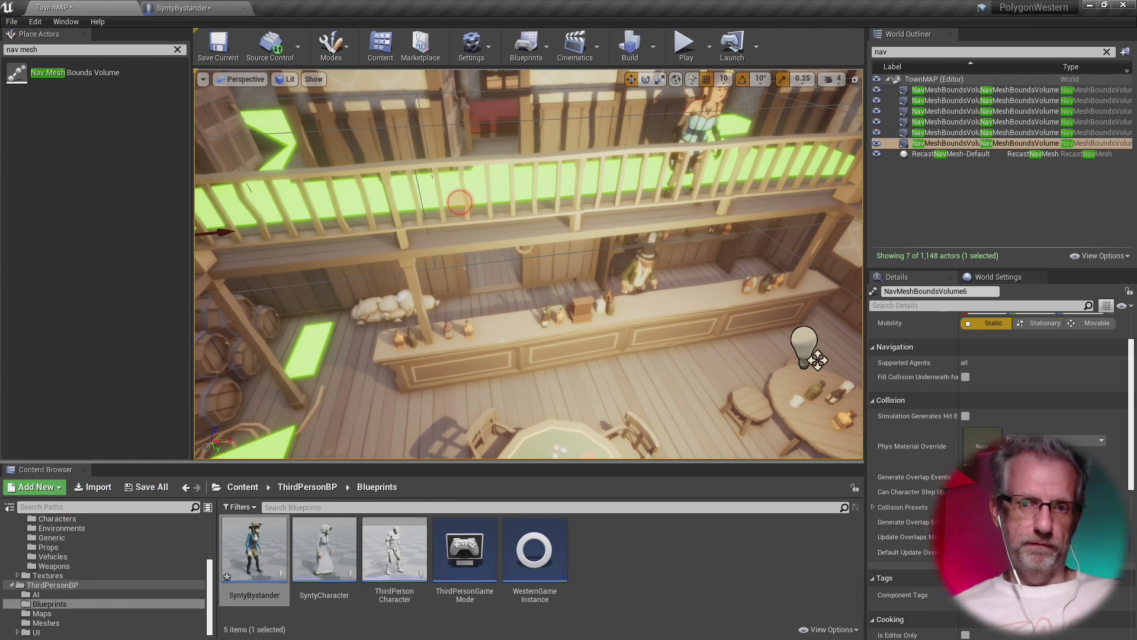
{"action": "left_click", "coordinate": [459, 202]}
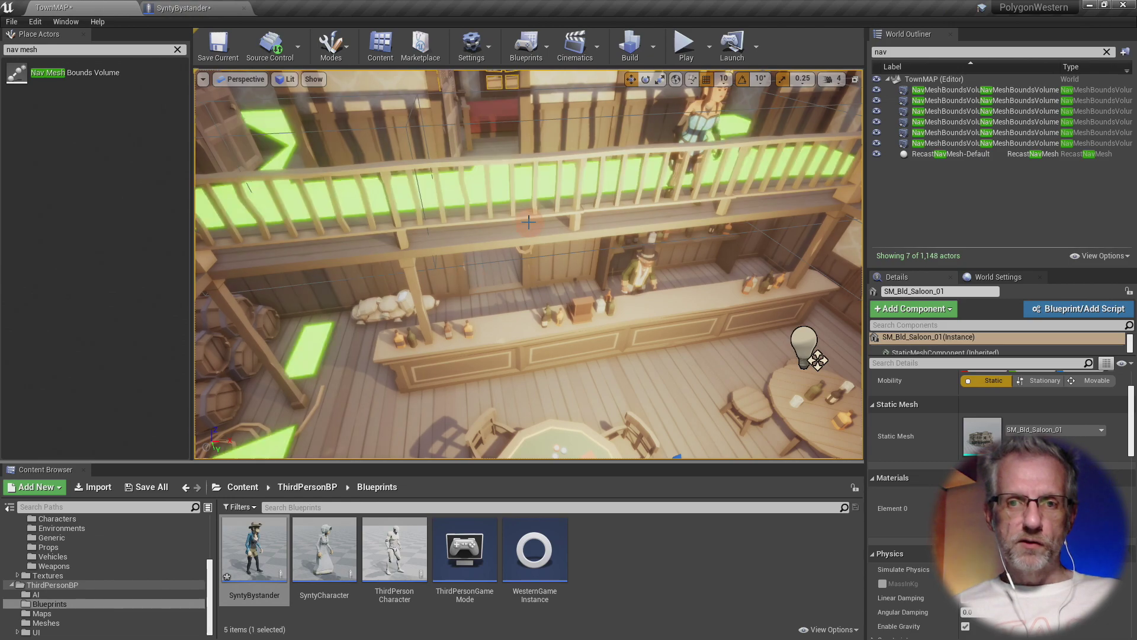
{"action": "left_click", "coordinate": [924, 121]}
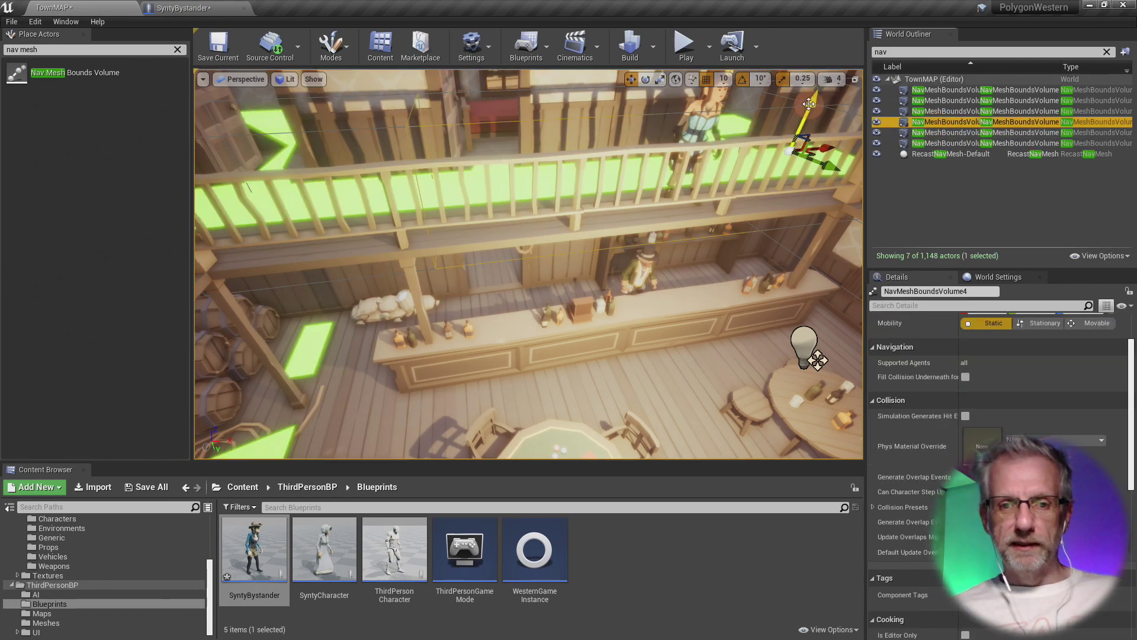
{"action": "left_click_drag", "start_coordinate": [810, 104], "coordinate": [810, 240], "text": "alt"}
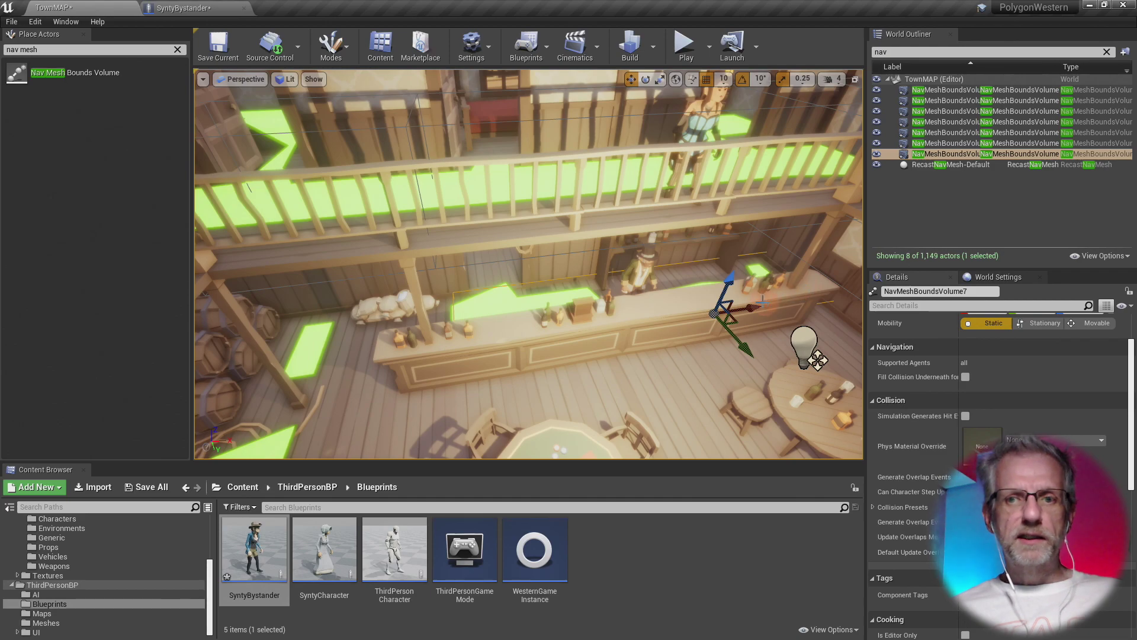
{"action": "key", "text": "r"}
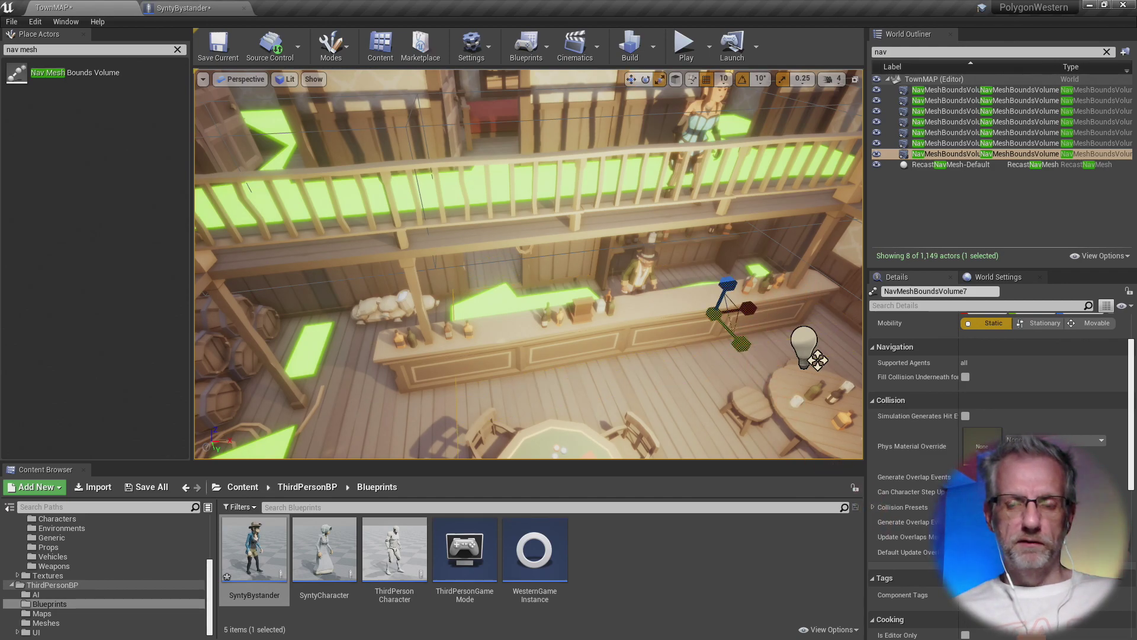
{"action": "right_click_drag", "start_coordinate": [727, 344], "coordinate": [1132, 364]}
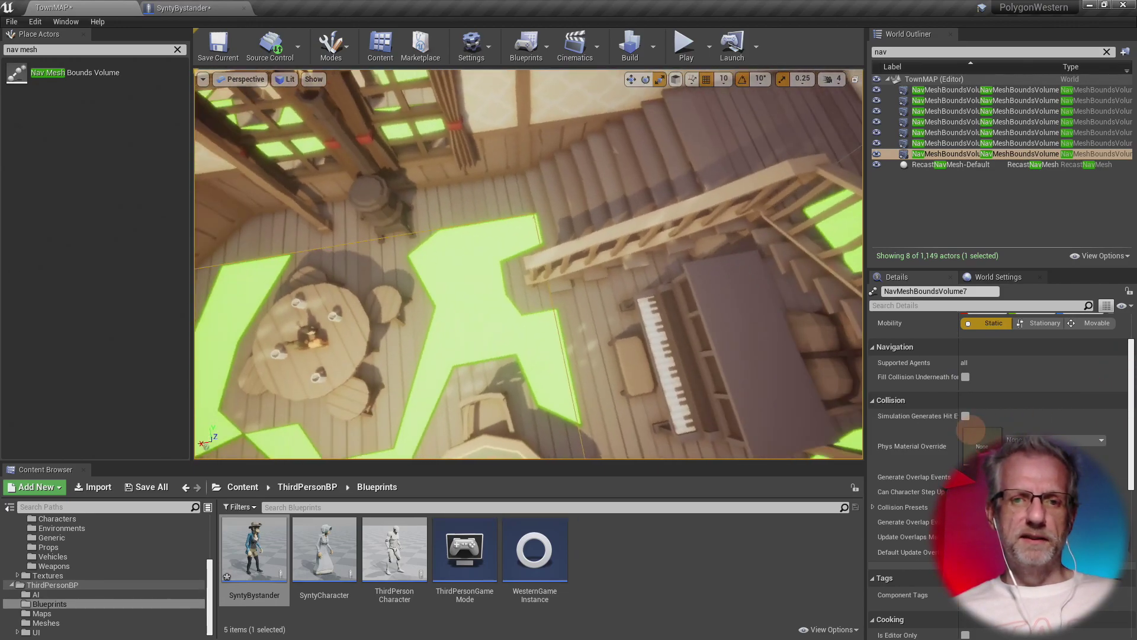
{"action": "right_click_drag", "start_coordinate": [971, 428], "coordinate": [725, 433]}
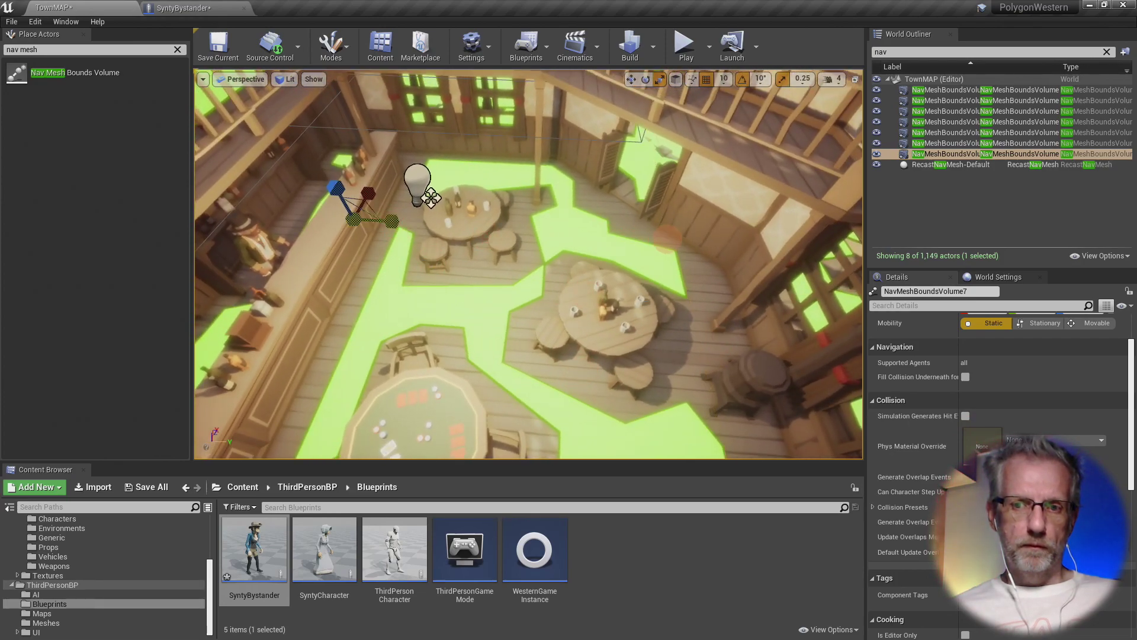
{"action": "right_click_drag", "start_coordinate": [400, 274], "coordinate": [297, 230]}
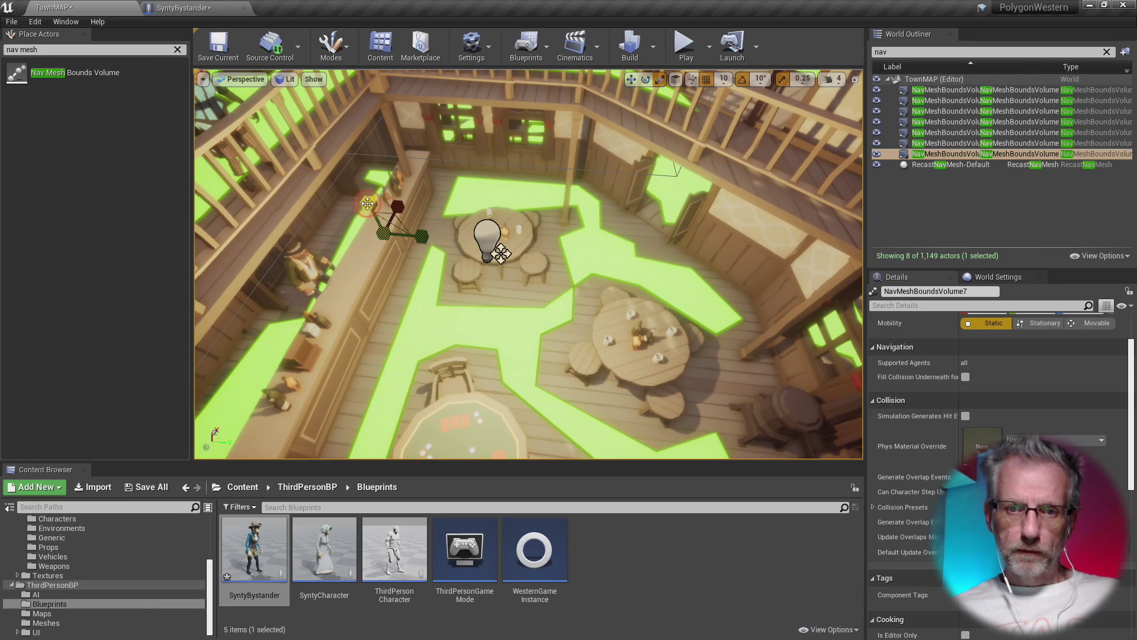
{"action": "right_click_drag", "start_coordinate": [296, 230], "coordinate": [458, 339]}
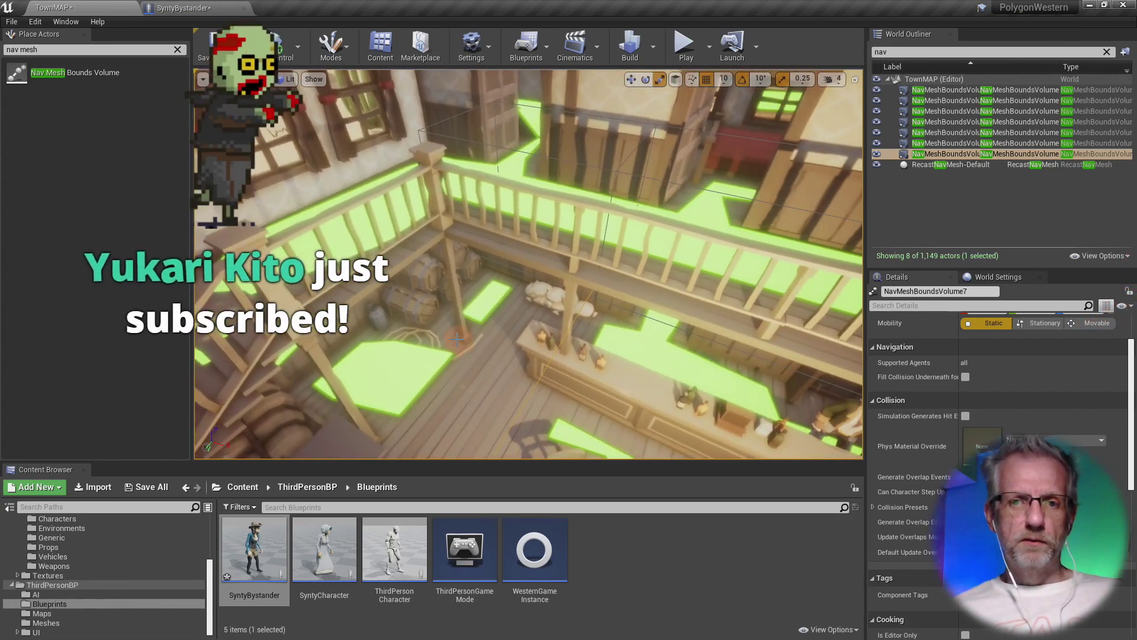
- Simulate the level, look over the saloon's walkways and ground floor, then stop the simulation and dismiss the Message Log
{"action": "left_click", "coordinate": [710, 47]}
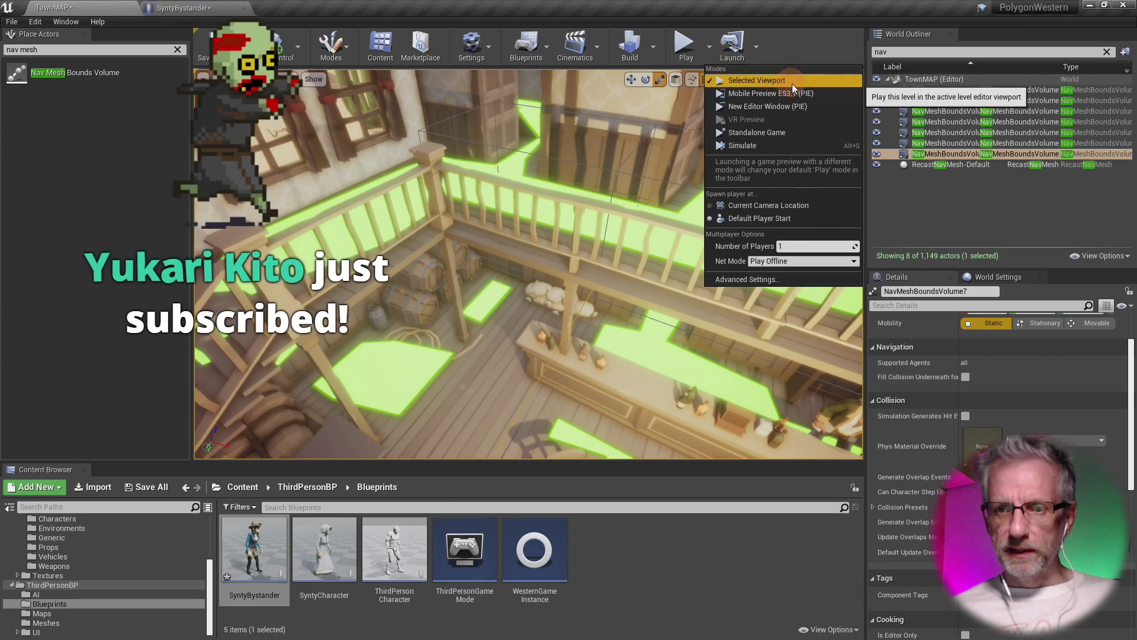
{"action": "left_click", "coordinate": [784, 145]}
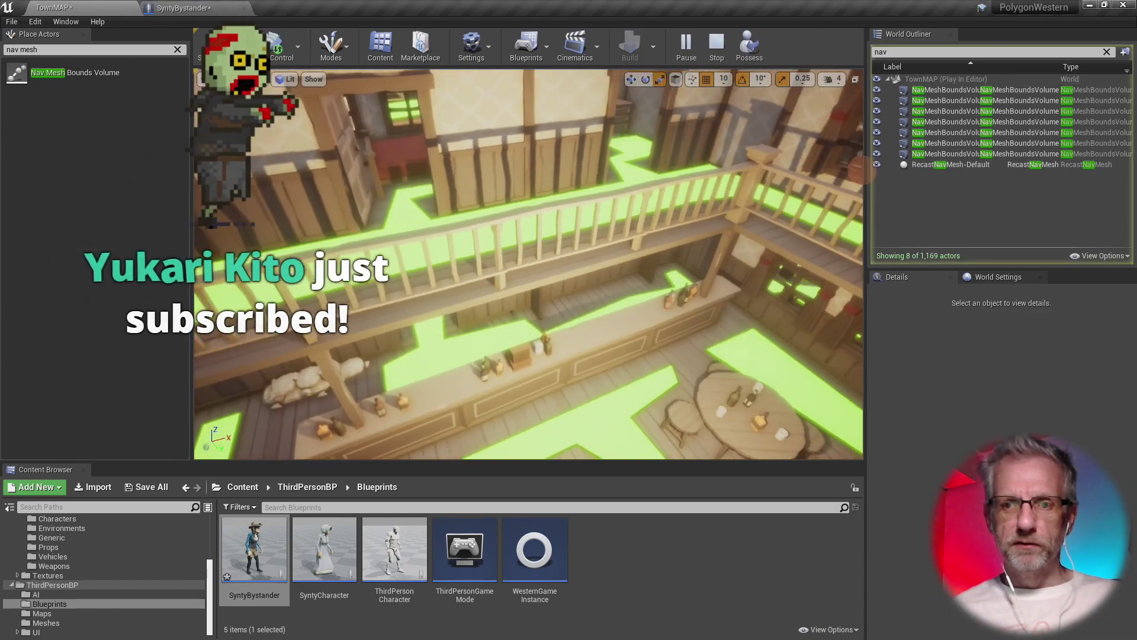
{"action": "right_click_drag", "start_coordinate": [864, 170], "coordinate": [195, 183]}
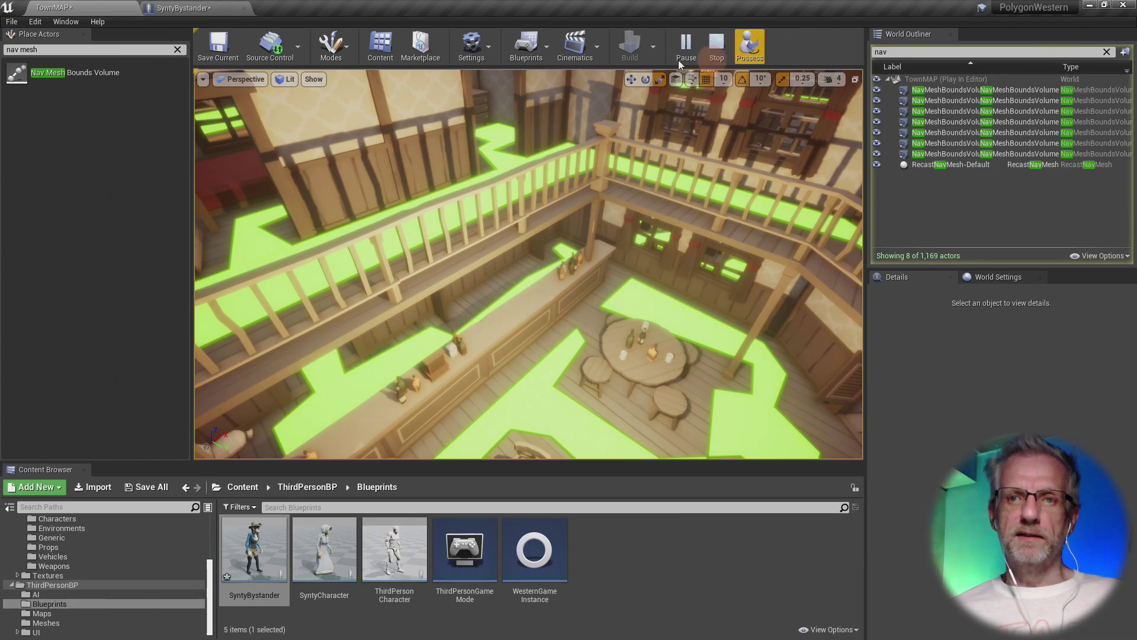
{"action": "left_click", "coordinate": [716, 47]}
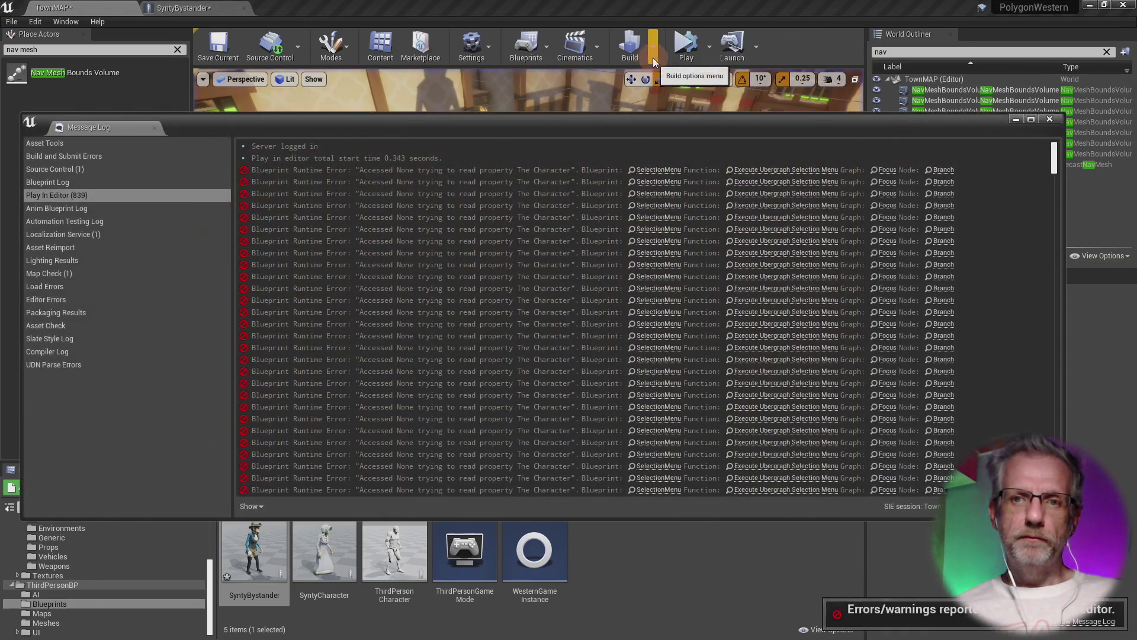
{"action": "left_click", "coordinate": [1050, 120]}
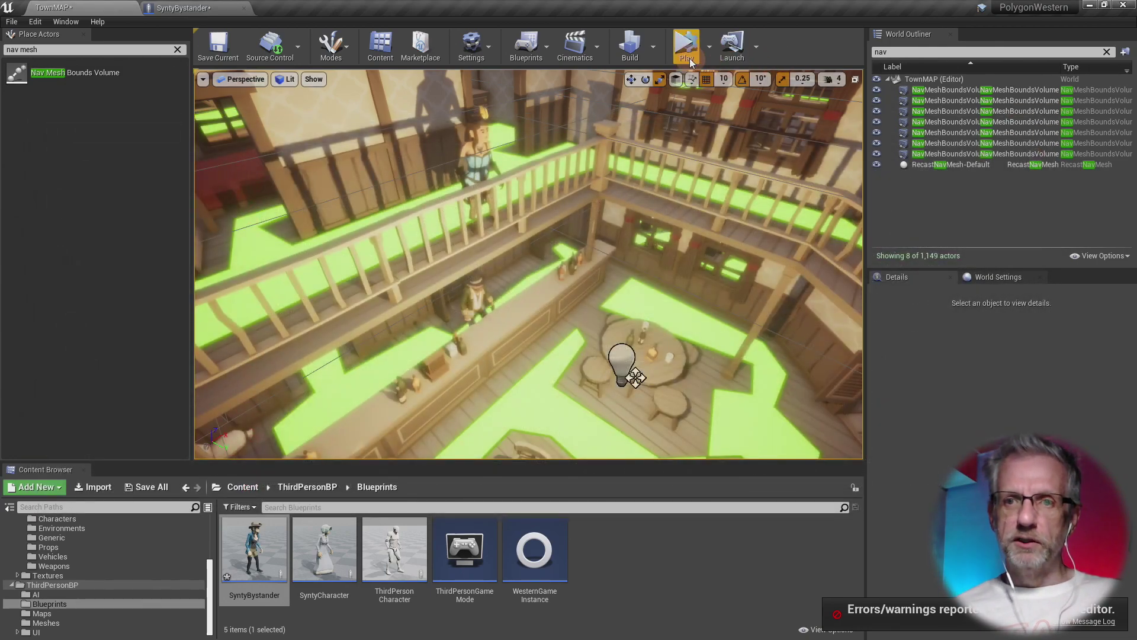
- Start the game in the selected viewport instead of Simulate mode and expand the view to full screen
{"action": "left_click", "coordinate": [653, 54]}
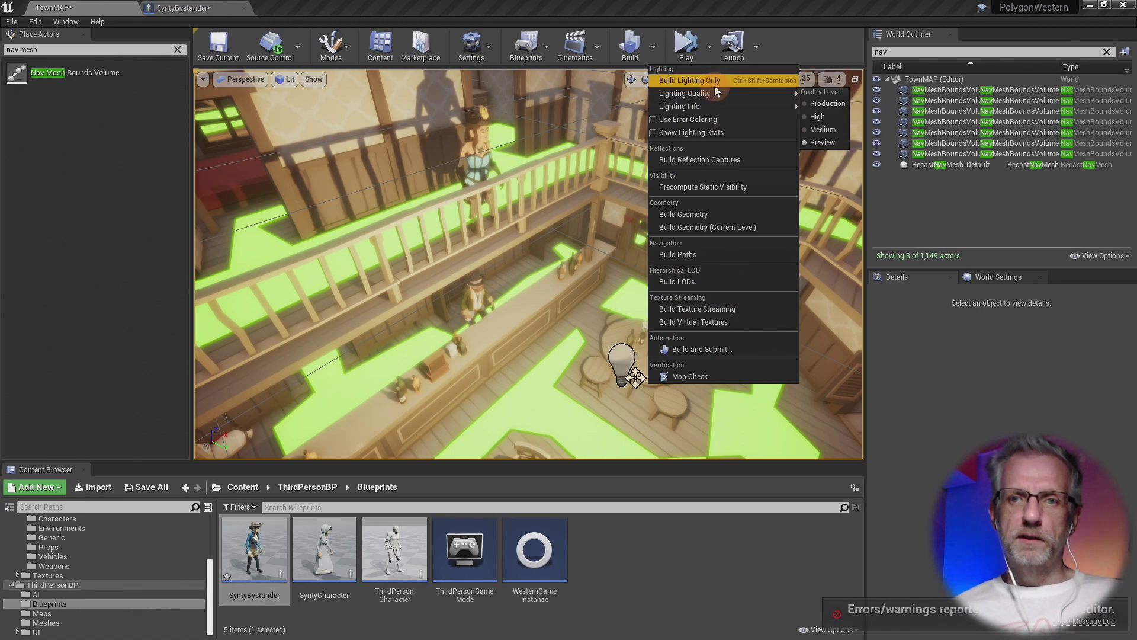
{"action": "left_click", "coordinate": [709, 48]}
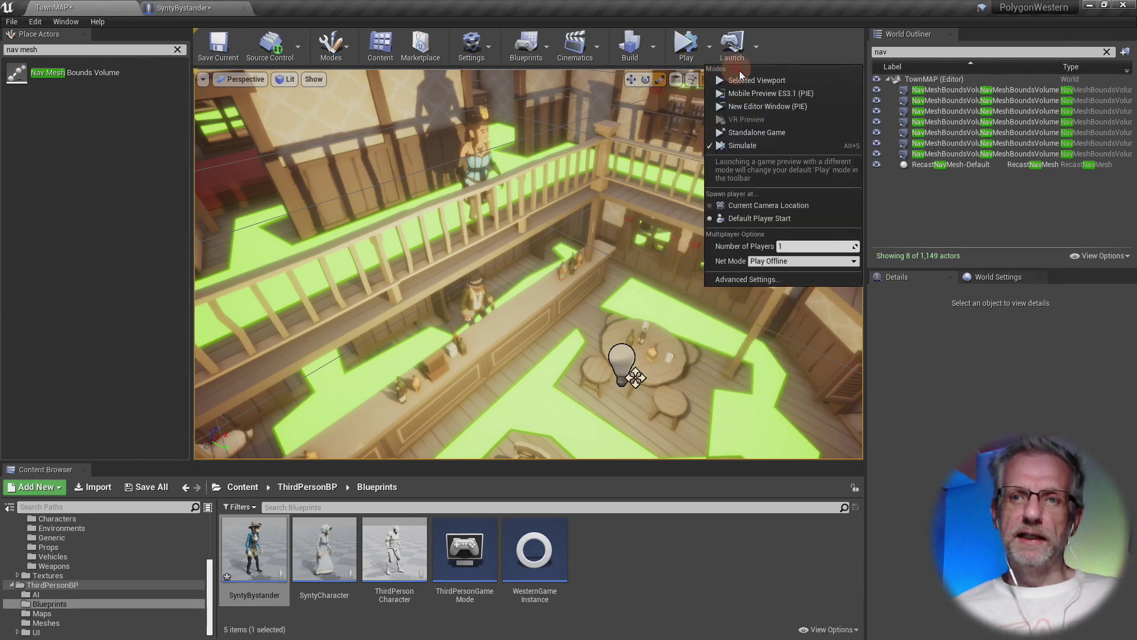
{"action": "left_click", "coordinate": [742, 77]}
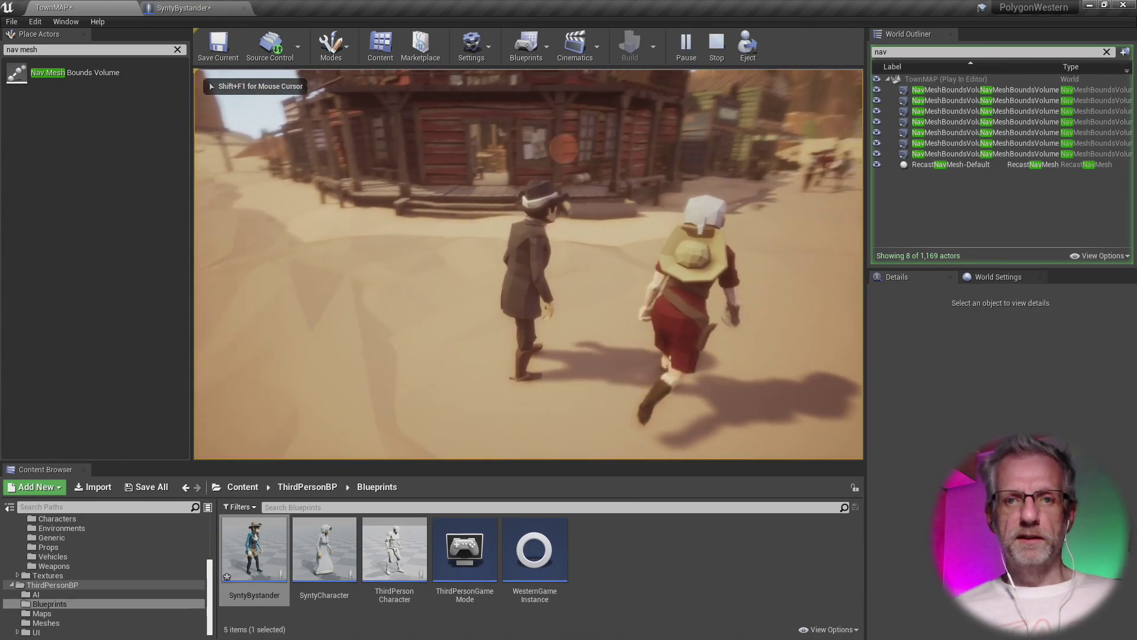
{"action": "key", "text": "w"}
{"action": "key", "text": "shift+F1"}
{"action": "key", "text": "F11"}
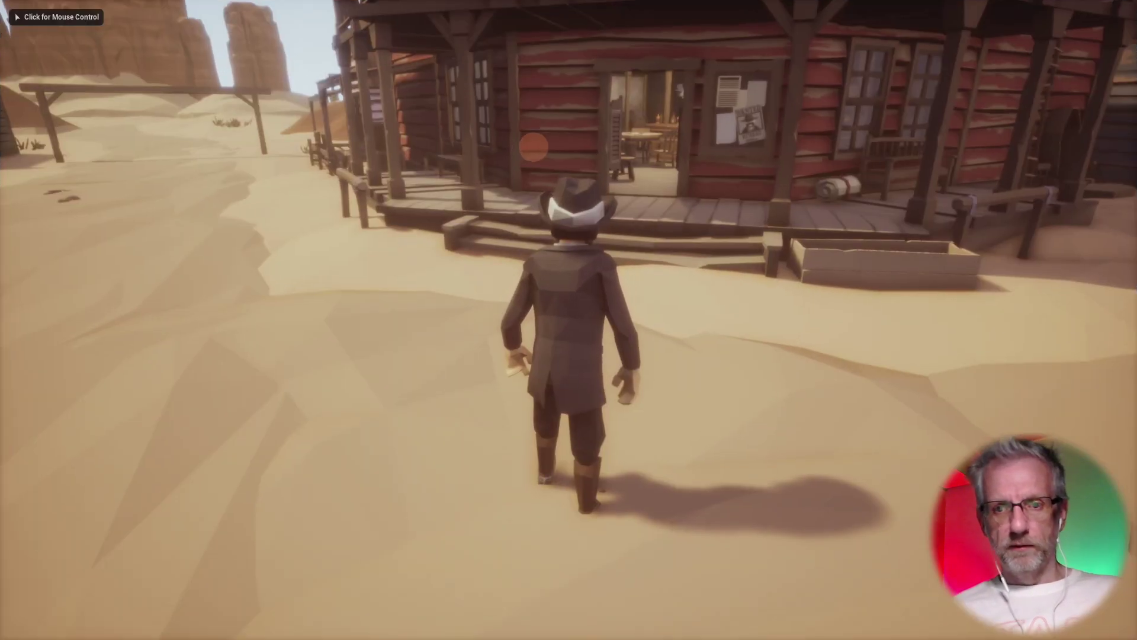
- Walk the player character through the saloon and along the street to check the bystanders, and end the play session
{"action": "key", "text": "w"}
{"action": "left_click", "coordinate": [568, 319]}
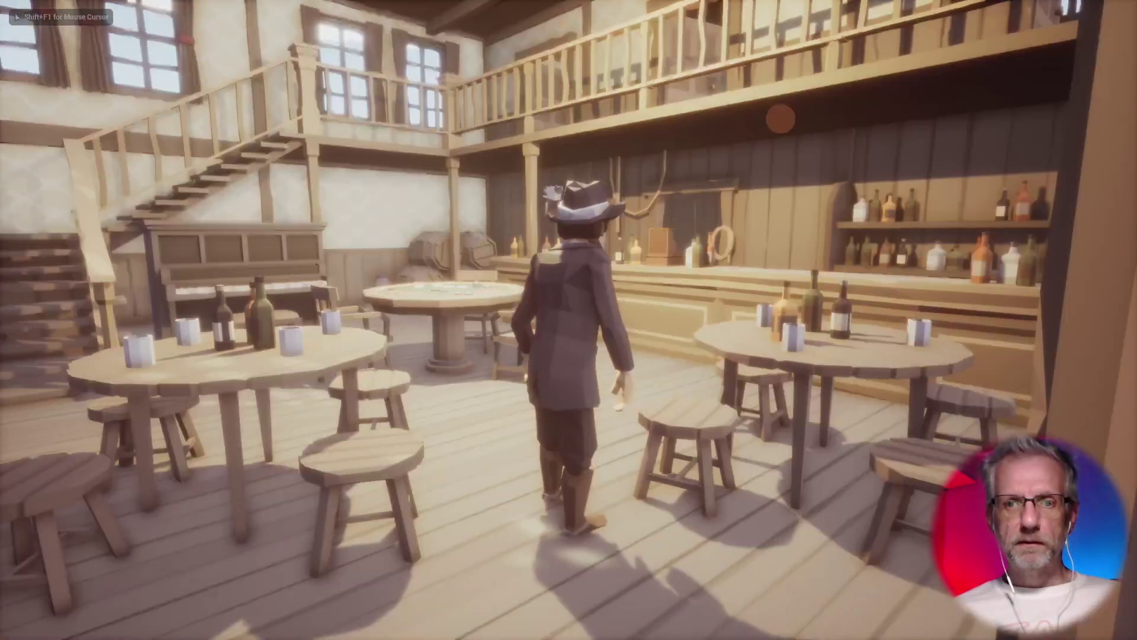
{"action": "key", "text": "w"}
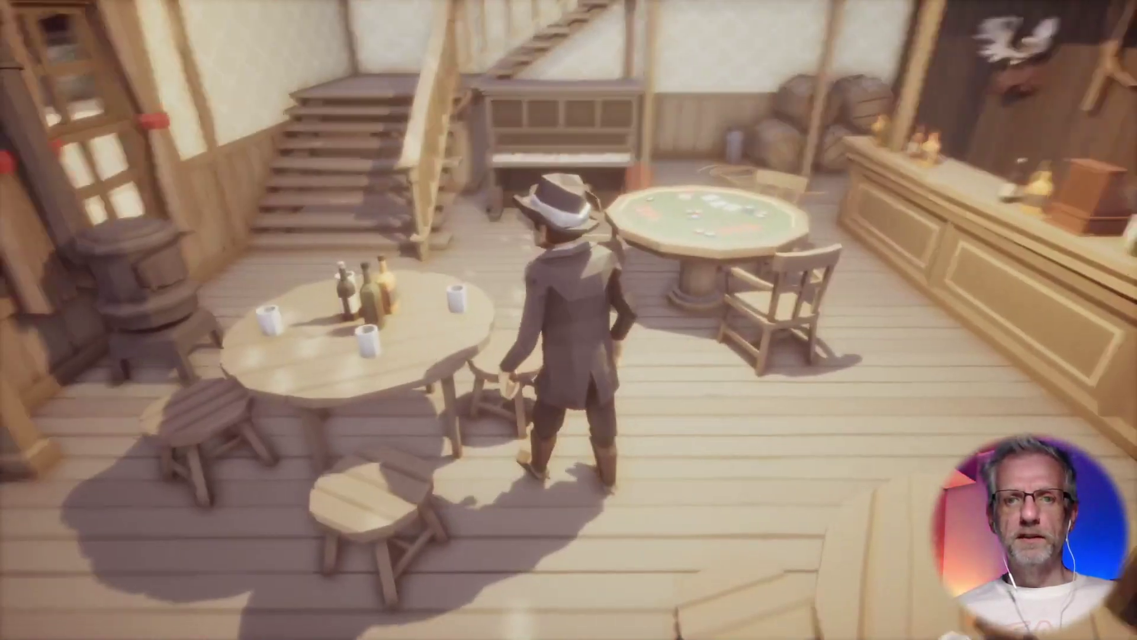
{"action": "key", "text": "space"}
{"action": "key", "text": "w"}
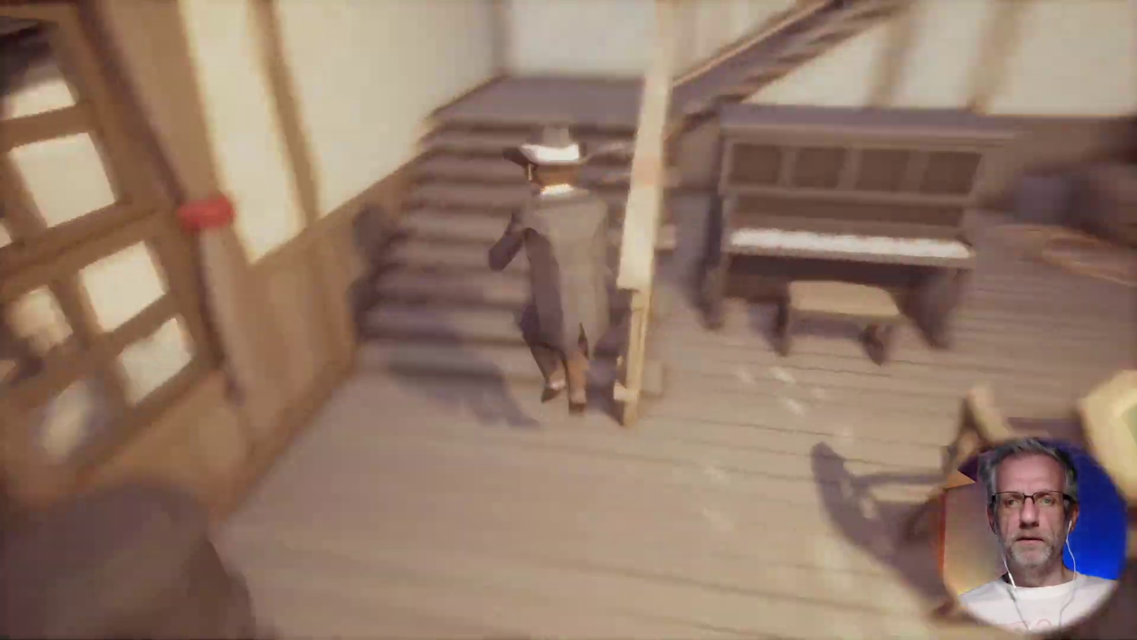
{"action": "key", "text": "w"}
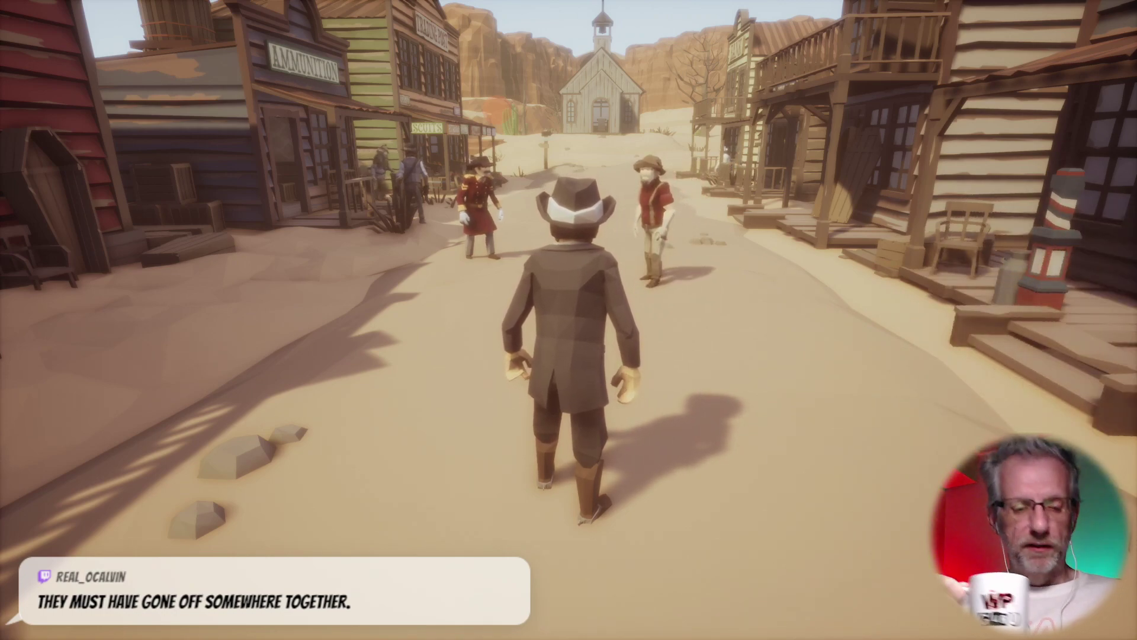
{"action": "key", "text": "Escape"}
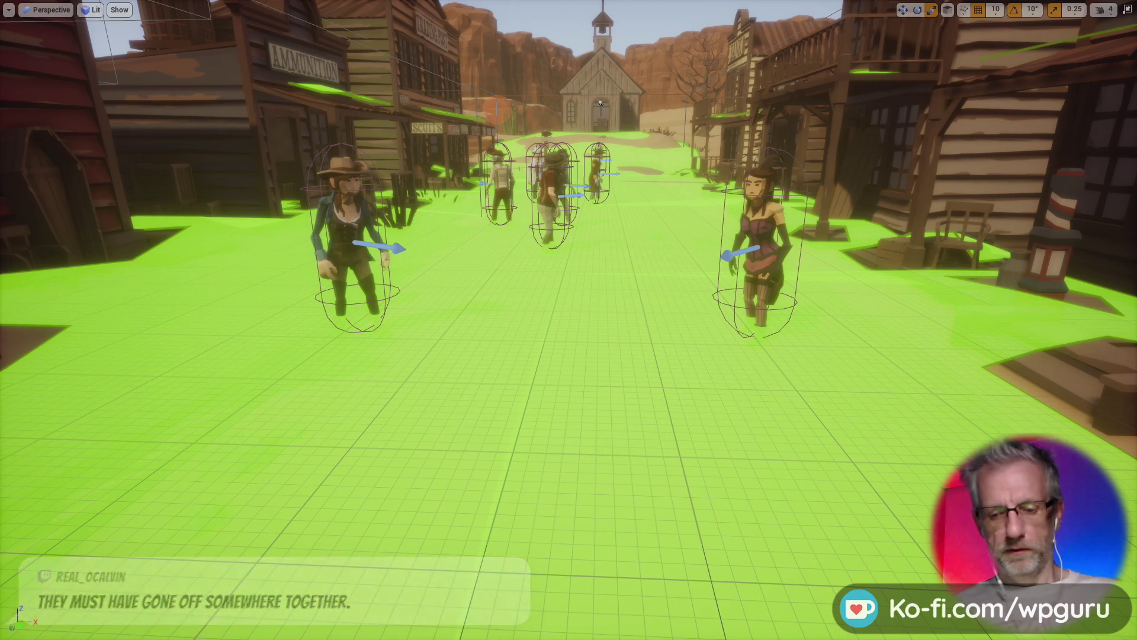
- Leave the full-screen view and select the bartender bystander behind the saloon bar
{"action": "key", "text": "F11"}
{"action": "mouse_move", "coordinate": [557, 127]}
{"action": "right_mouse_down"}
{"action": "mouse_move", "coordinate": [312, 145]}
{"action": "mouse_move", "coordinate": [188, 117]}
{"action": "mouse_move", "coordinate": [232, 104]}
{"action": "mouse_move", "coordinate": [208, 119]}
{"action": "mouse_move", "coordinate": [567, 134]}
{"action": "right_mouse_up"}
{"action": "key", "text": "w"}
{"action": "key", "text": "w"}
{"action": "key", "text": "w"}
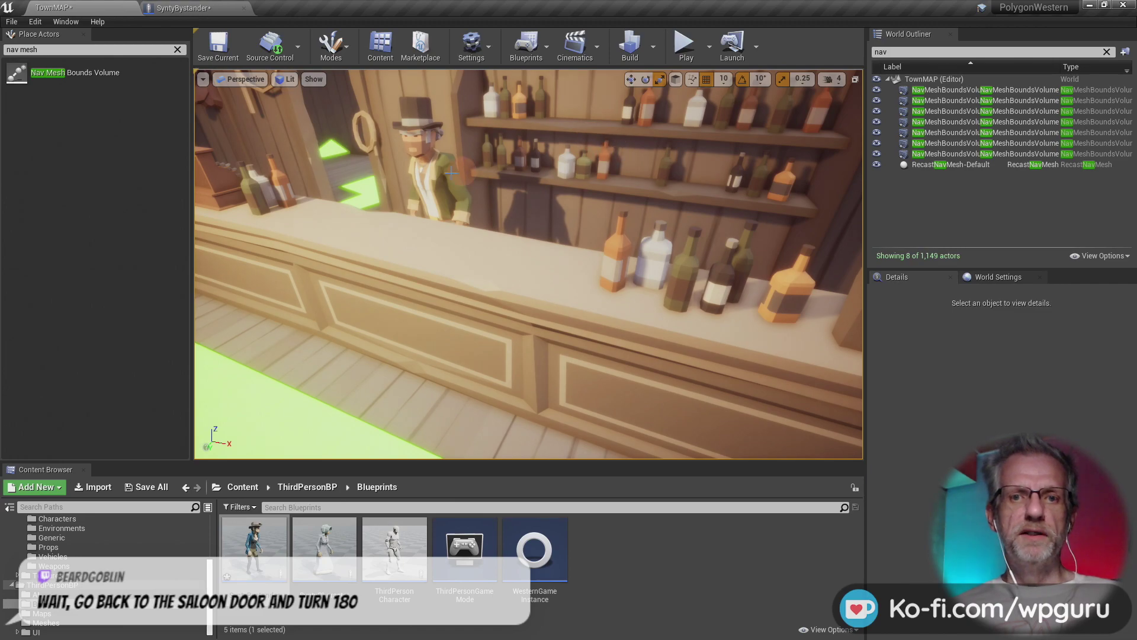
{"action": "left_click", "coordinate": [436, 185]}
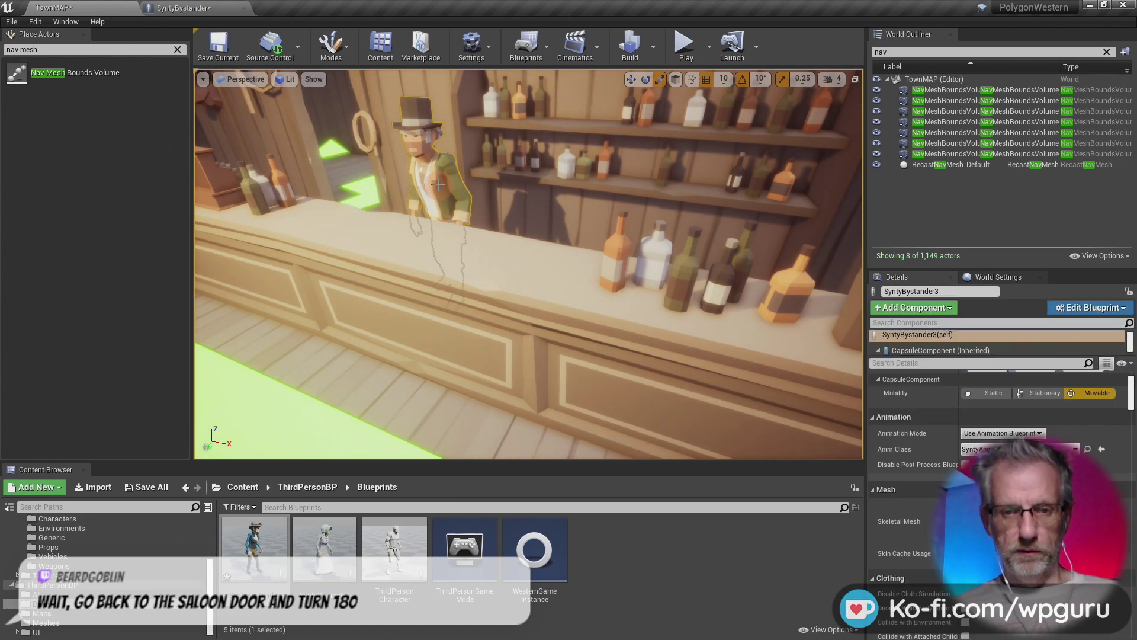
- View the selected bartender from the side and hide the navigation mesh overlay in the viewport
{"action": "key", "text": "e"}
{"action": "key", "text": "w"}
{"action": "mouse_move", "coordinate": [437, 192]}
{"action": "right_mouse_down"}
{"action": "mouse_move", "coordinate": [429, 205]}
{"action": "mouse_move", "coordinate": [349, 209]}
{"action": "mouse_move", "coordinate": [338, 196]}
{"action": "mouse_move", "coordinate": [445, 178]}
{"action": "right_mouse_up"}
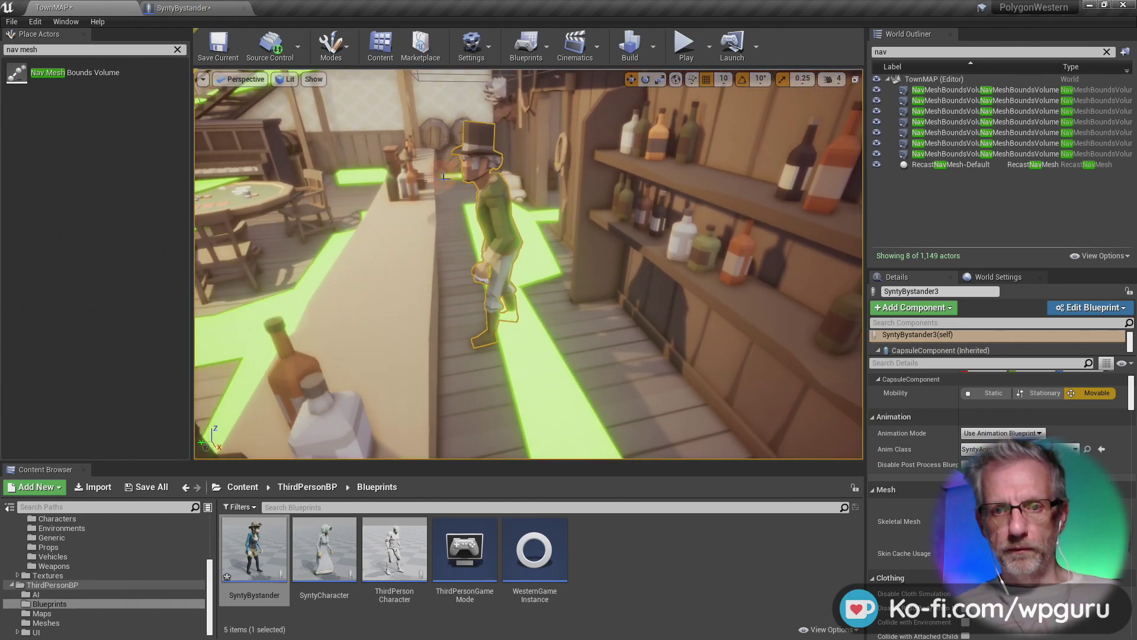
{"action": "key", "text": "p"}
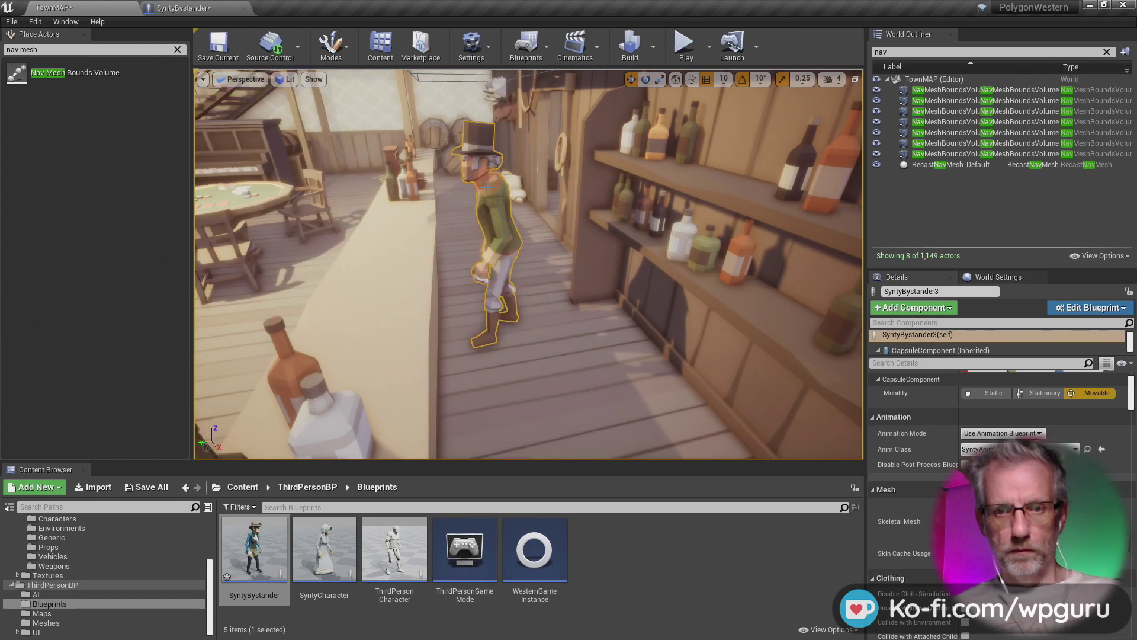
{"action": "right_click_drag", "start_coordinate": [444, 177], "coordinate": [438, 177]}
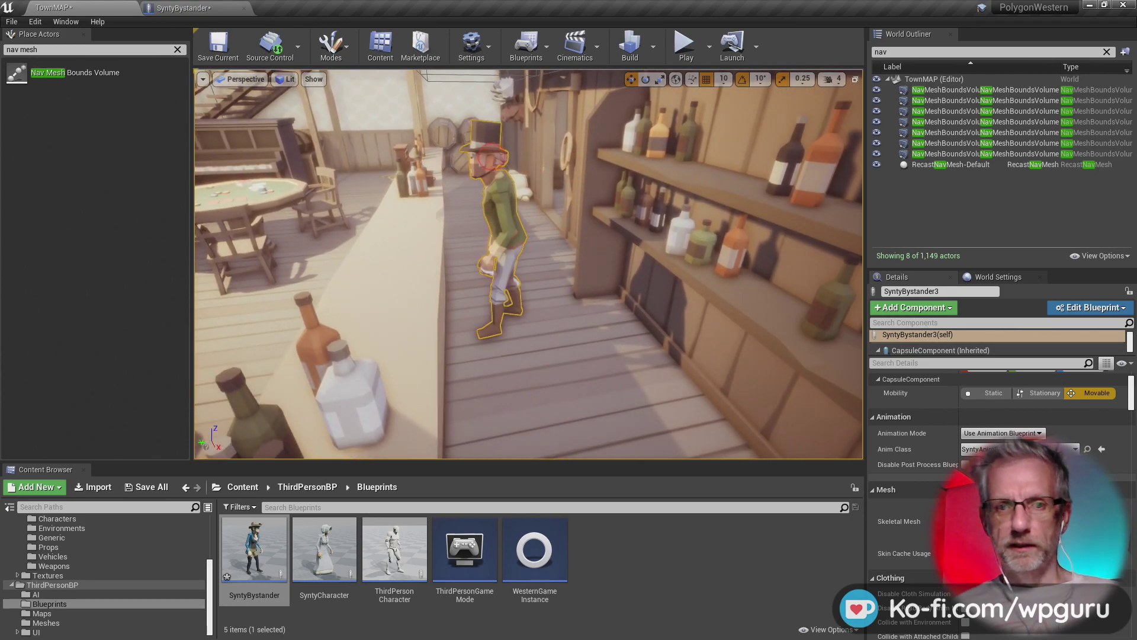
- Duplicate the white bottle on the saloon counter and place the copy farther along the countertop
{"action": "right_click_drag", "start_coordinate": [379, 252], "coordinate": [388, 259]}
{"action": "left_click", "coordinate": [388, 259]}
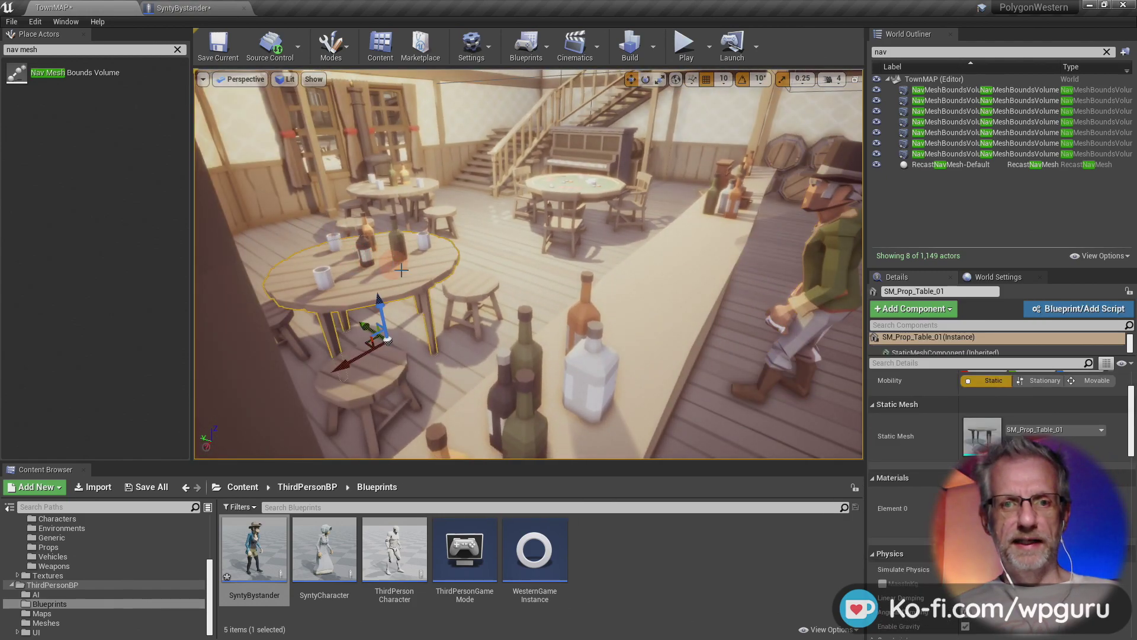
{"action": "right_click_drag", "start_coordinate": [435, 305], "coordinate": [454, 305]}
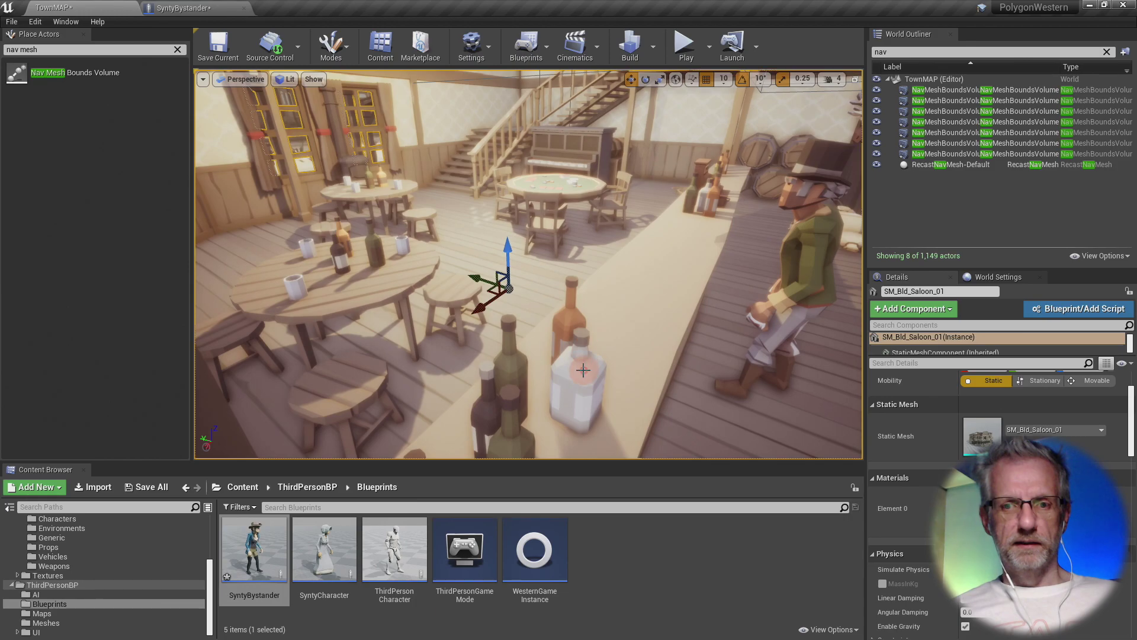
{"action": "left_click", "coordinate": [583, 371]}
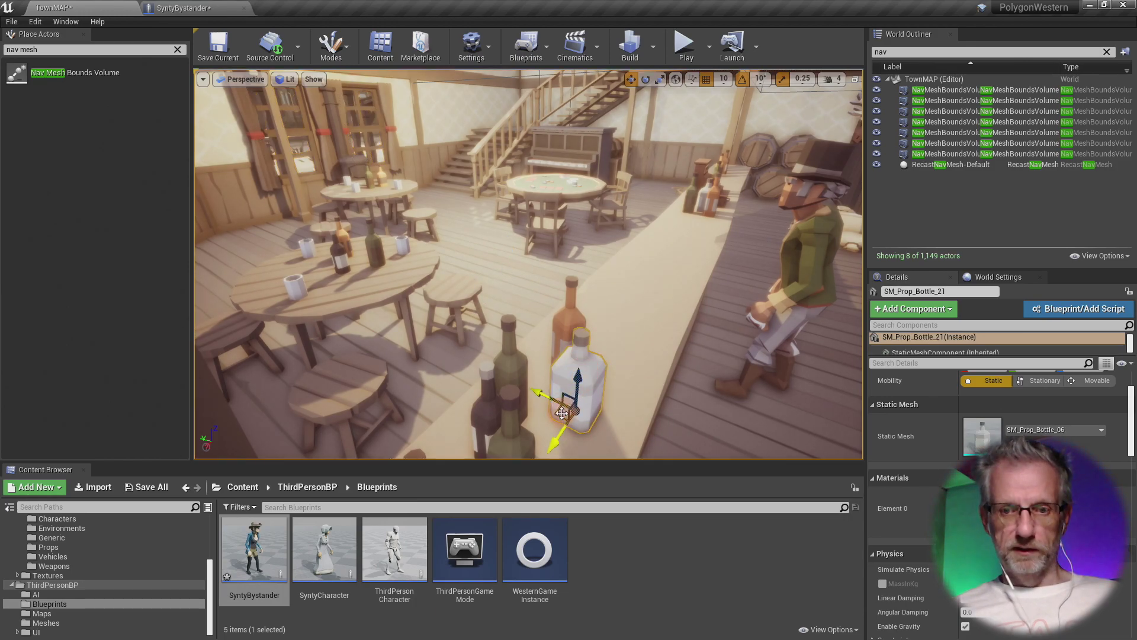
{"action": "mouse_move", "coordinate": [552, 433]}
{"action": "right_mouse_down"}
{"action": "mouse_move", "coordinate": [566, 401]}
{"action": "mouse_move", "coordinate": [553, 456]}
{"action": "mouse_move", "coordinate": [524, 466]}
{"action": "mouse_move", "coordinate": [553, 432]}
{"action": "right_mouse_up"}
{"action": "key", "text": "f"}
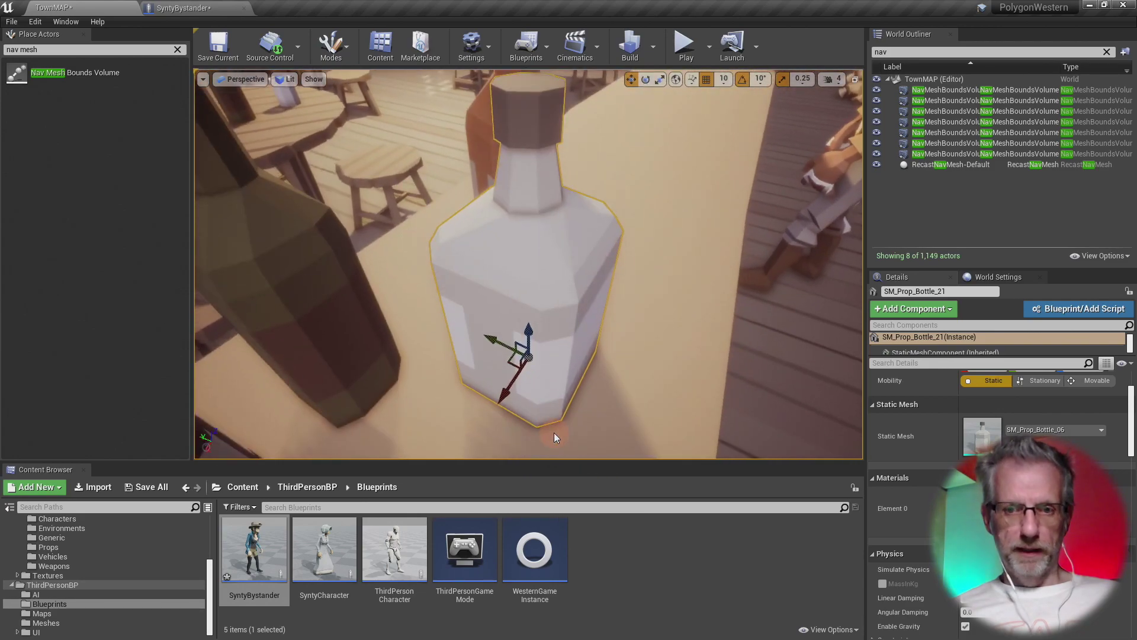
{"action": "left_click_drag", "start_coordinate": [504, 394], "coordinate": [669, 237], "text": "alt"}
- Clear the World Outliner's "nav" filter and select the bartender bystander behind the counter
{"action": "key", "text": "e"}
{"action": "right_click_drag", "start_coordinate": [670, 237], "coordinate": [661, 219]}
{"action": "left_click", "coordinate": [668, 178]}
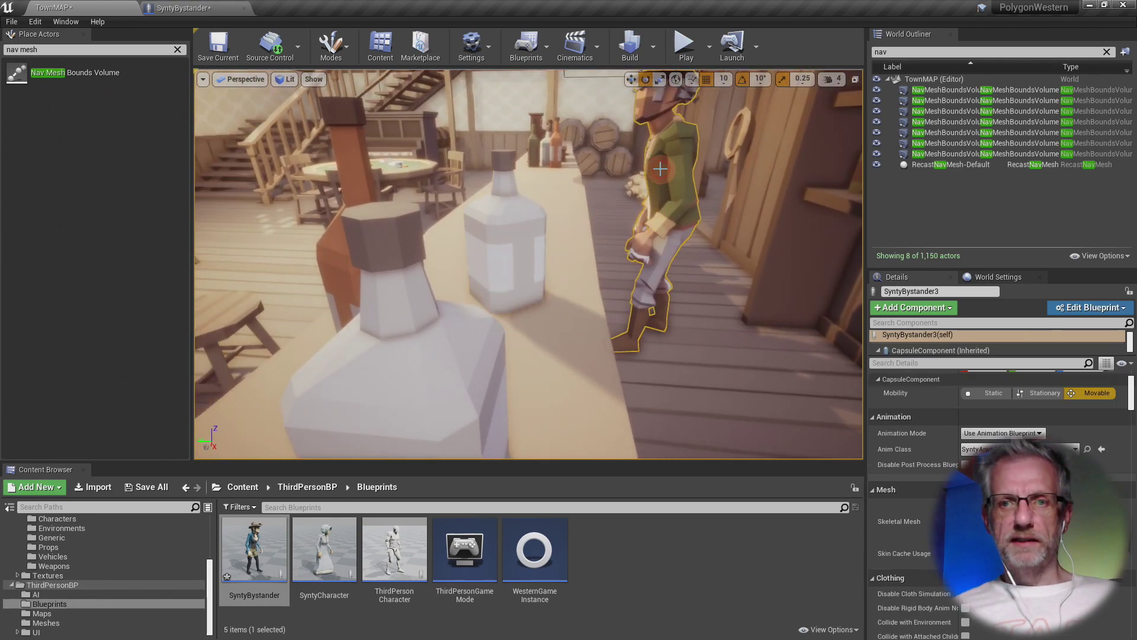
{"action": "right_click_drag", "start_coordinate": [667, 177], "coordinate": [629, 207]}
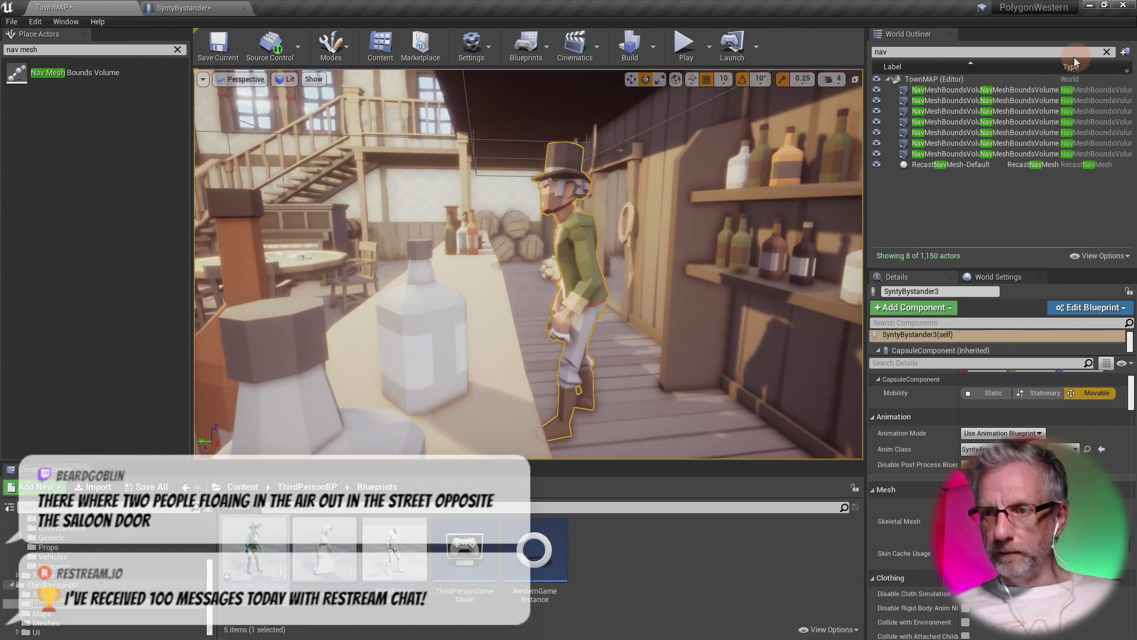
{"action": "left_click", "coordinate": [1107, 52]}
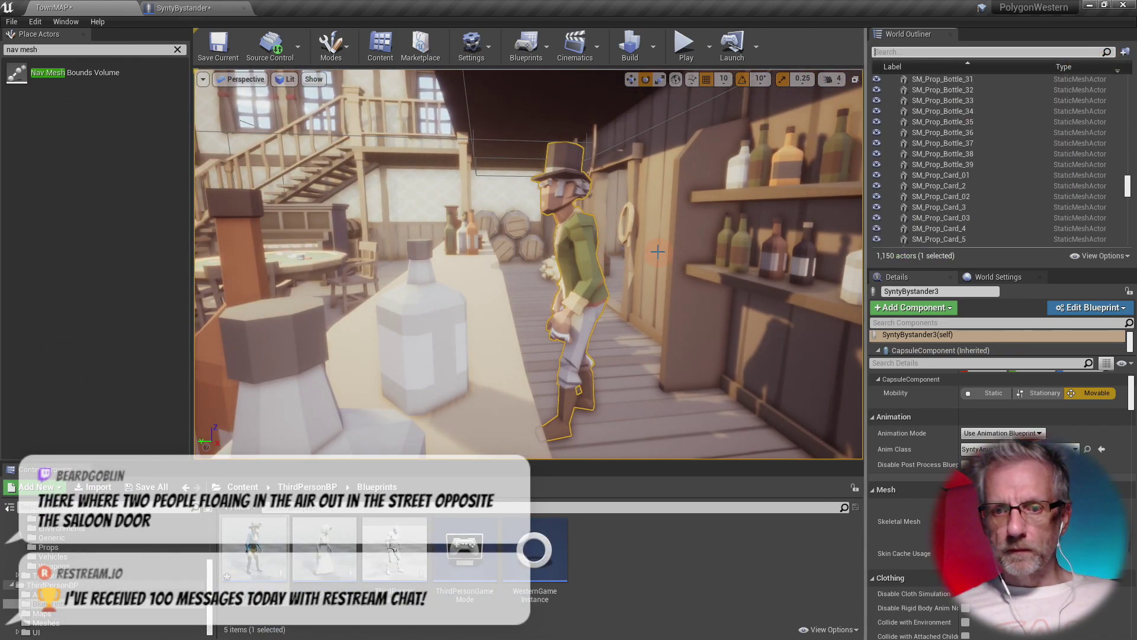
{"action": "left_click", "coordinate": [580, 270]}
{"action": "mouse_move", "coordinate": [598, 265]}
{"action": "right_mouse_down"}
{"action": "mouse_move", "coordinate": [571, 295]}
{"action": "mouse_move", "coordinate": [553, 274]}
{"action": "mouse_move", "coordinate": [542, 288]}
{"action": "mouse_move", "coordinate": [596, 264]}
{"action": "right_mouse_up"}
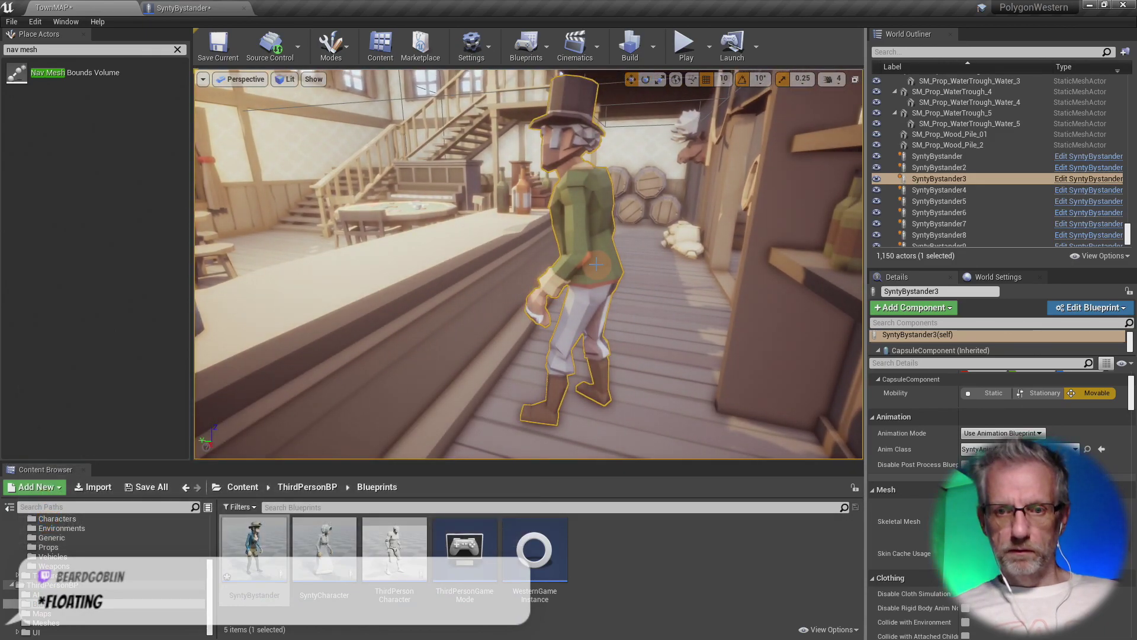
- Use the Move tool on the duplicated bottle and the bartender in turn to compare where their transform gizmos sit
{"action": "left_click", "coordinate": [632, 79]}
{"action": "right_click_drag", "start_coordinate": [593, 241], "coordinate": [442, 295]}
{"action": "left_click", "coordinate": [403, 278]}
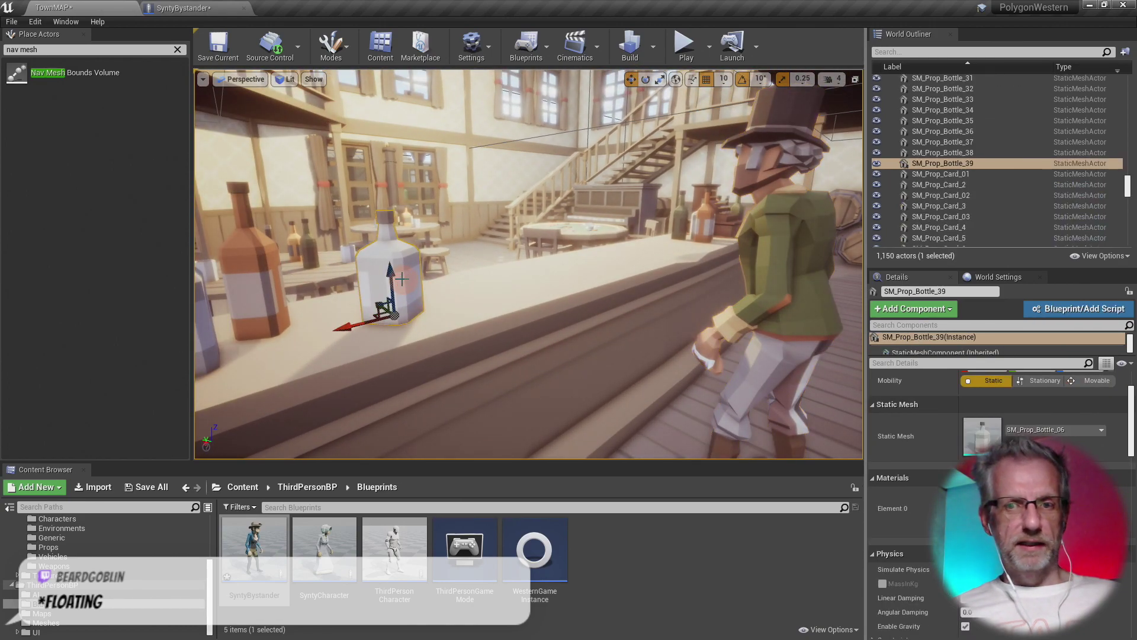
{"action": "left_click", "coordinate": [768, 258]}
{"action": "mouse_move", "coordinate": [768, 259]}
{"action": "right_mouse_down"}
{"action": "mouse_move", "coordinate": [822, 349]}
{"action": "mouse_move", "coordinate": [828, 287]}
{"action": "mouse_move", "coordinate": [766, 256]}
{"action": "right_mouse_up"}
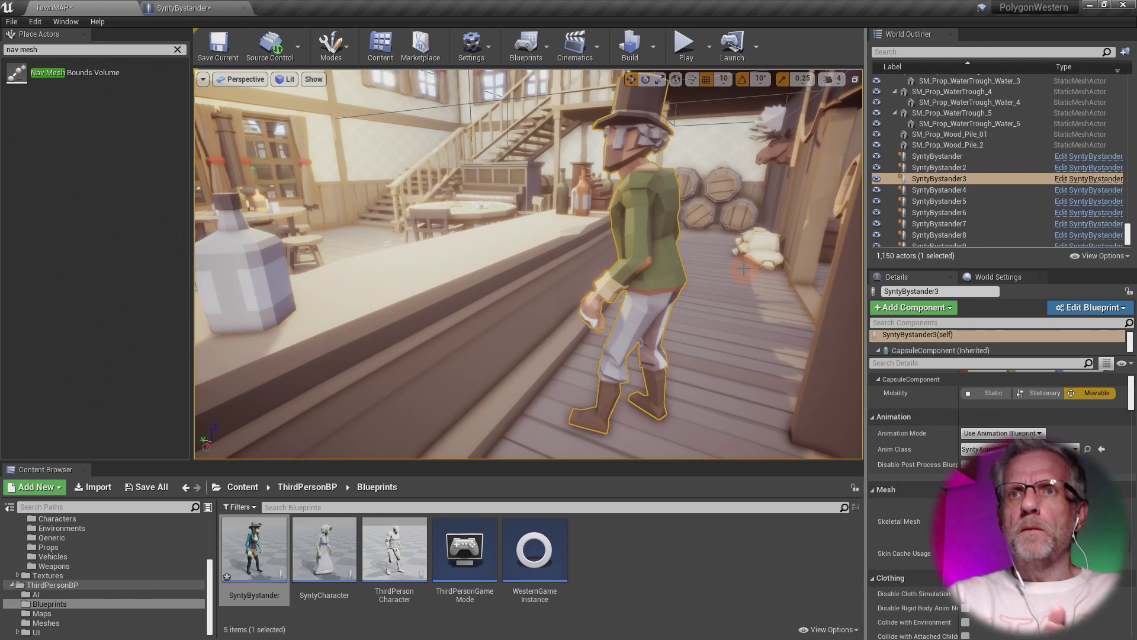
- Examine the street outside and the saloon interior to locate the selected bartender's transform gizmo relative to its mesh
{"action": "right_click_drag", "start_coordinate": [744, 269], "coordinate": [533, 249]}
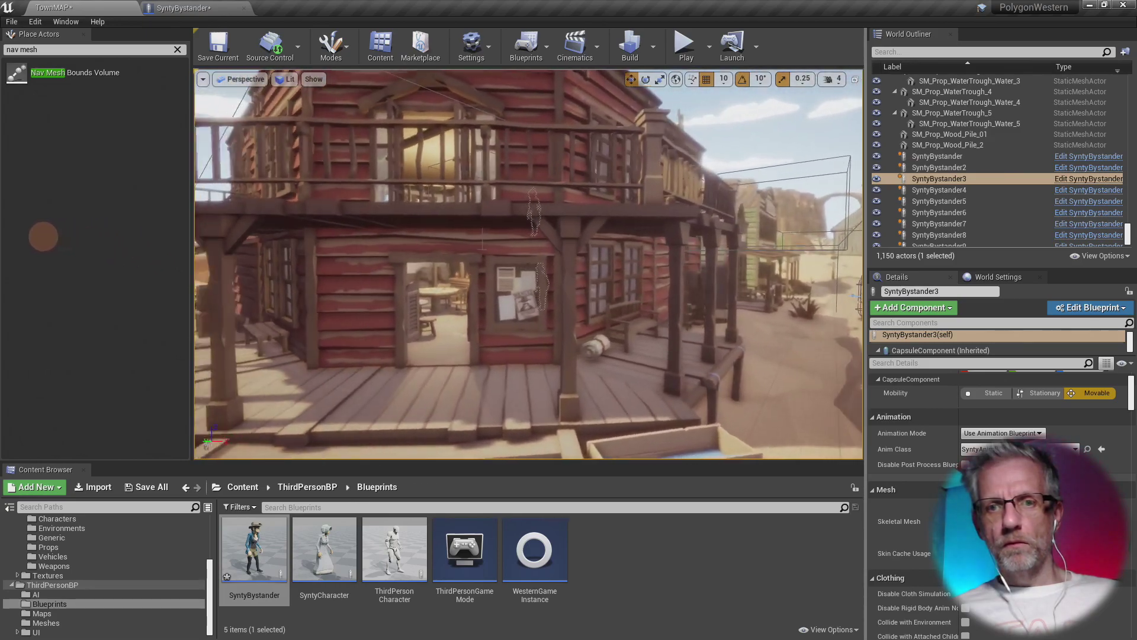
{"action": "right_click_drag", "start_coordinate": [529, 263], "coordinate": [438, 264]}
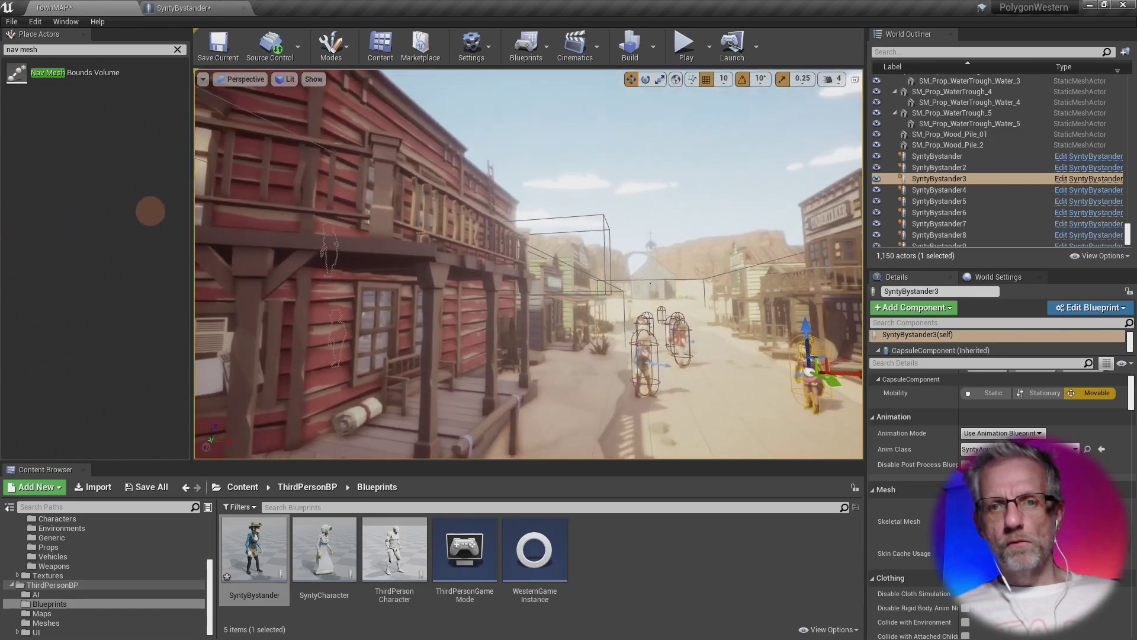
{"action": "right_click_drag", "start_coordinate": [150, 212], "coordinate": [178, 207]}
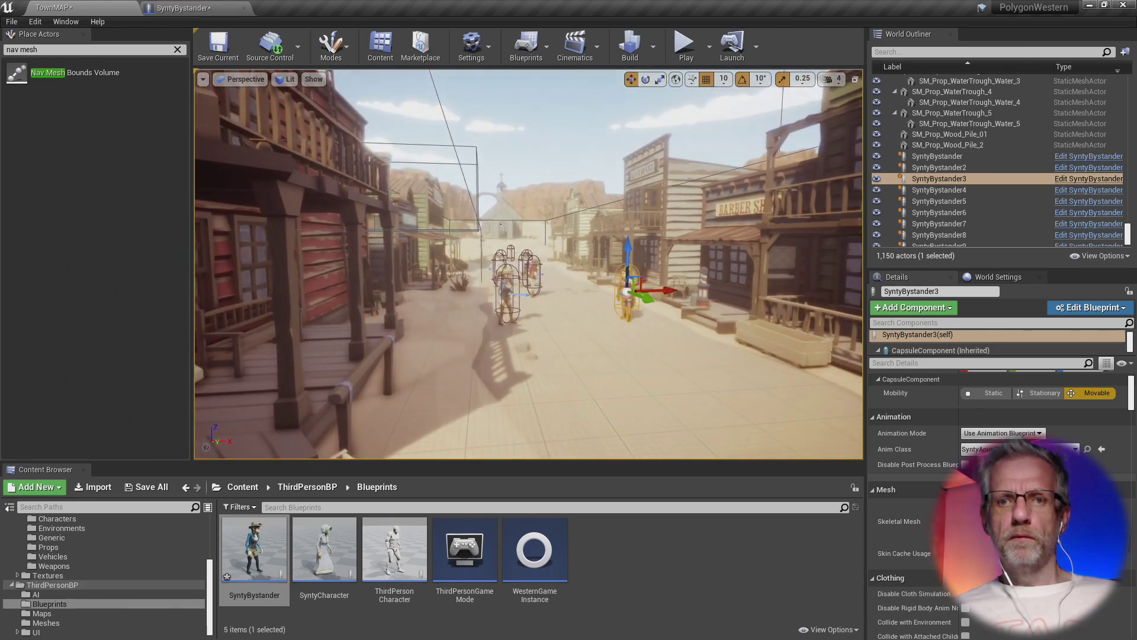
{"action": "right_click_drag", "start_coordinate": [529, 264], "coordinate": [471, 184]}
{"action": "scroll", "coordinate": [470, 184], "scroll_direction": "up", "scroll_amount": 10}
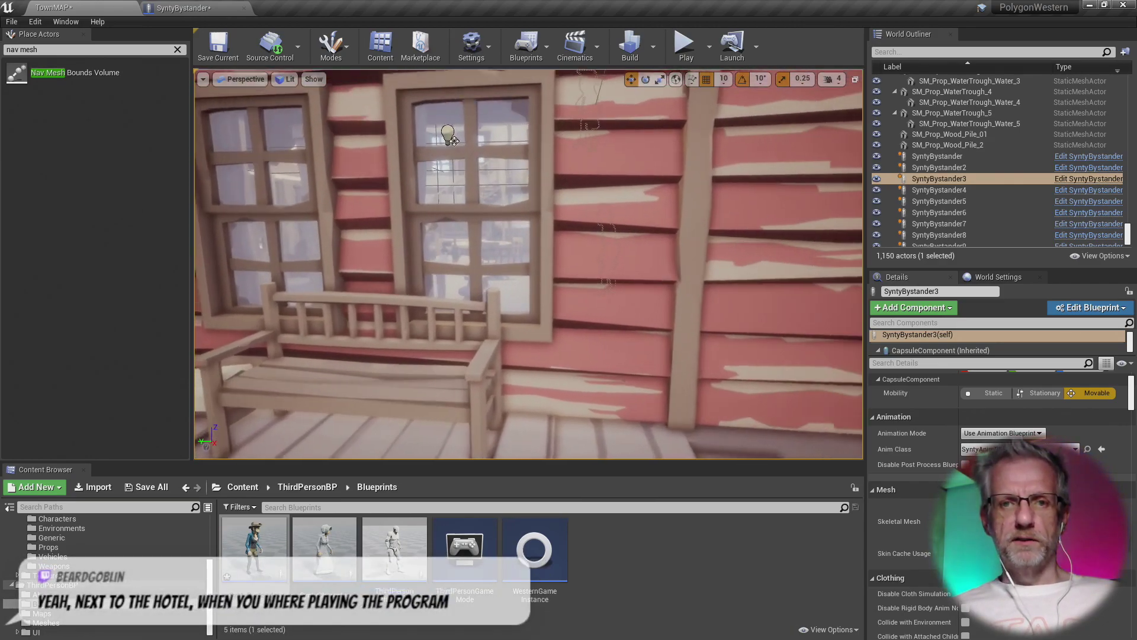
{"action": "scroll", "coordinate": [433, 116], "scroll_direction": "up", "scroll_amount": 6}
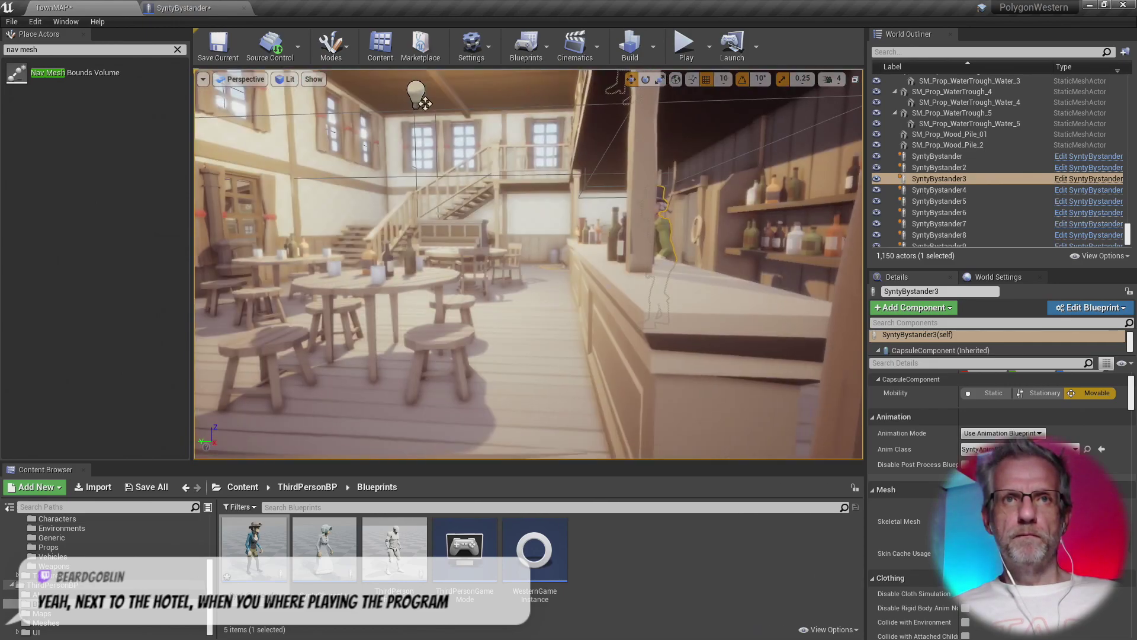
{"action": "right_click_drag", "start_coordinate": [416, 90], "coordinate": [237, 90]}
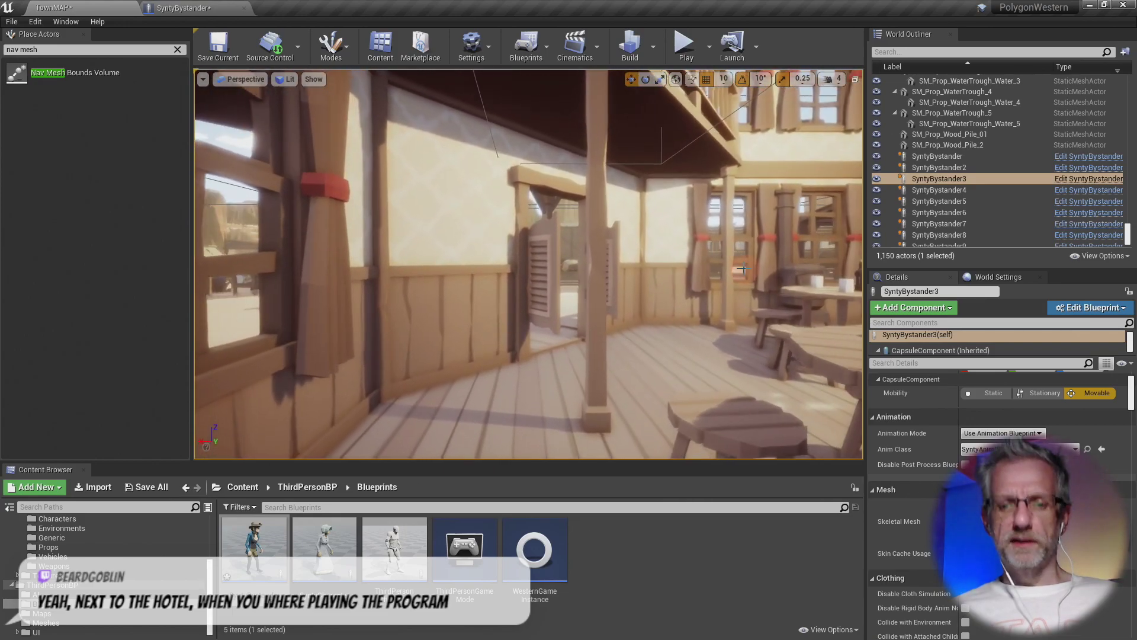
- Run and stop another play test of the level, and reselect the bartender bystander behind the saloon bar
{"action": "left_click", "coordinate": [676, 60]}
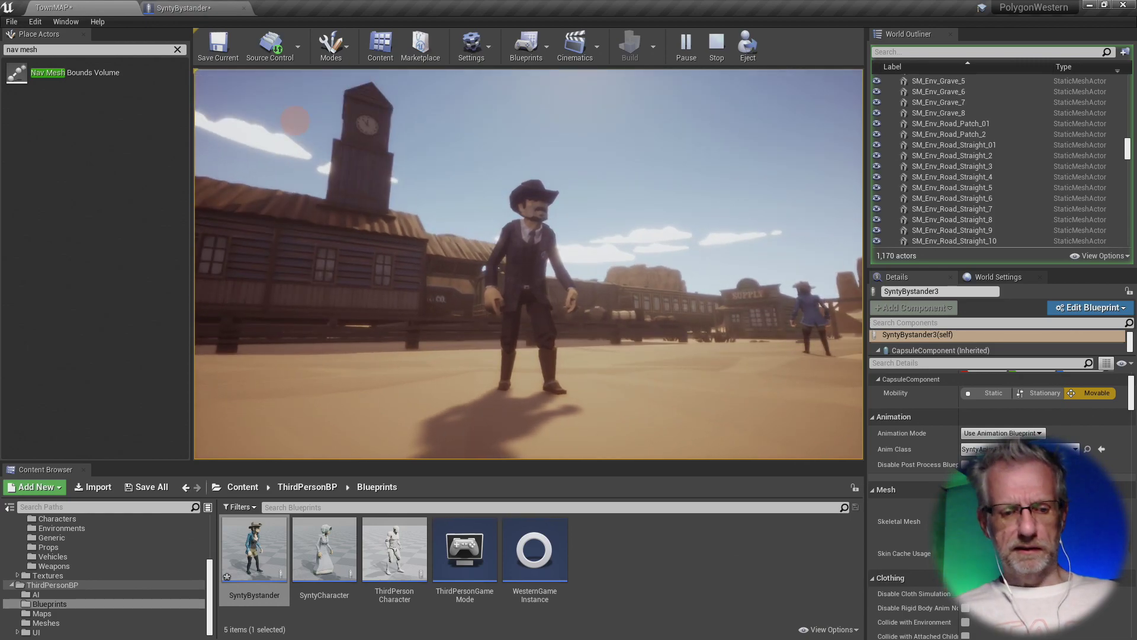
{"action": "key", "text": "Escape"}
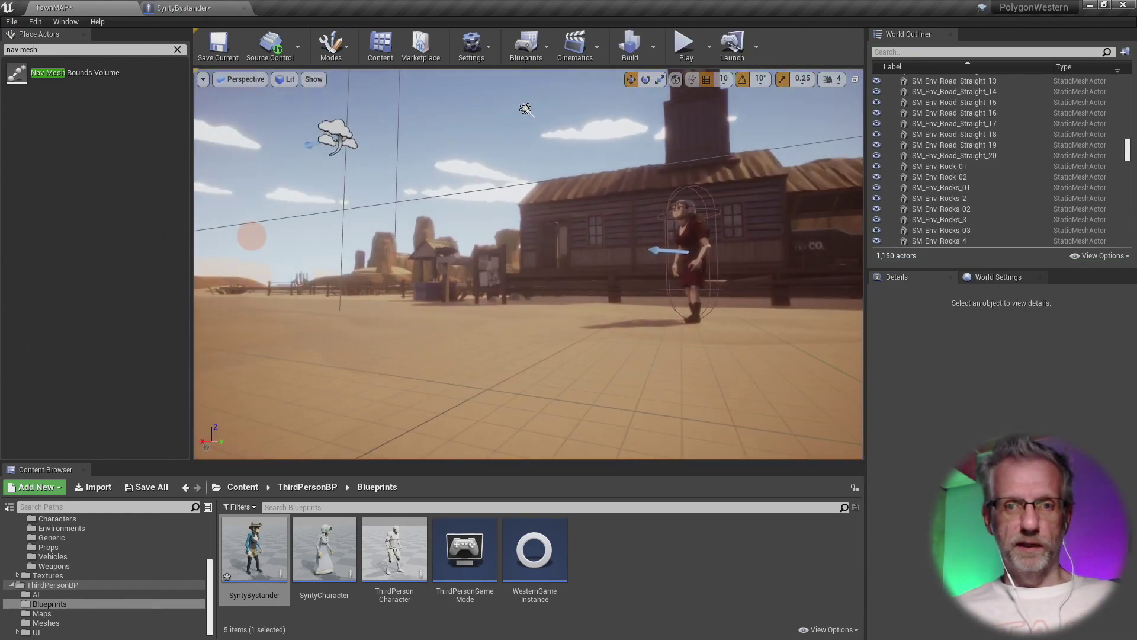
{"action": "right_click_drag", "start_coordinate": [252, 236], "coordinate": [0, 237]}
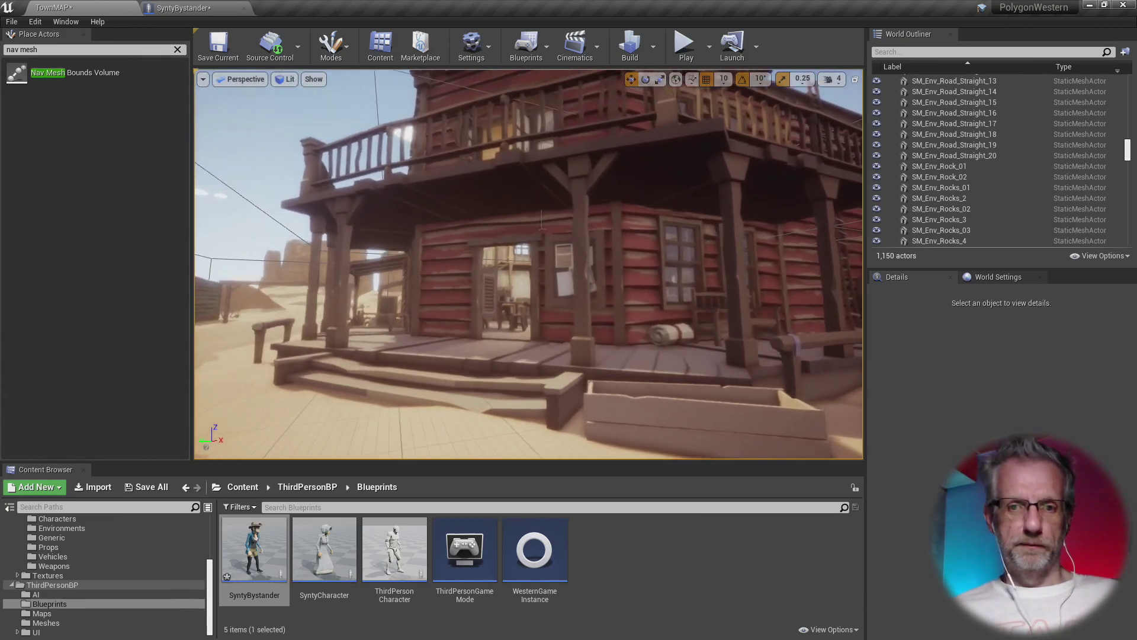
{"action": "key", "text": "w"}
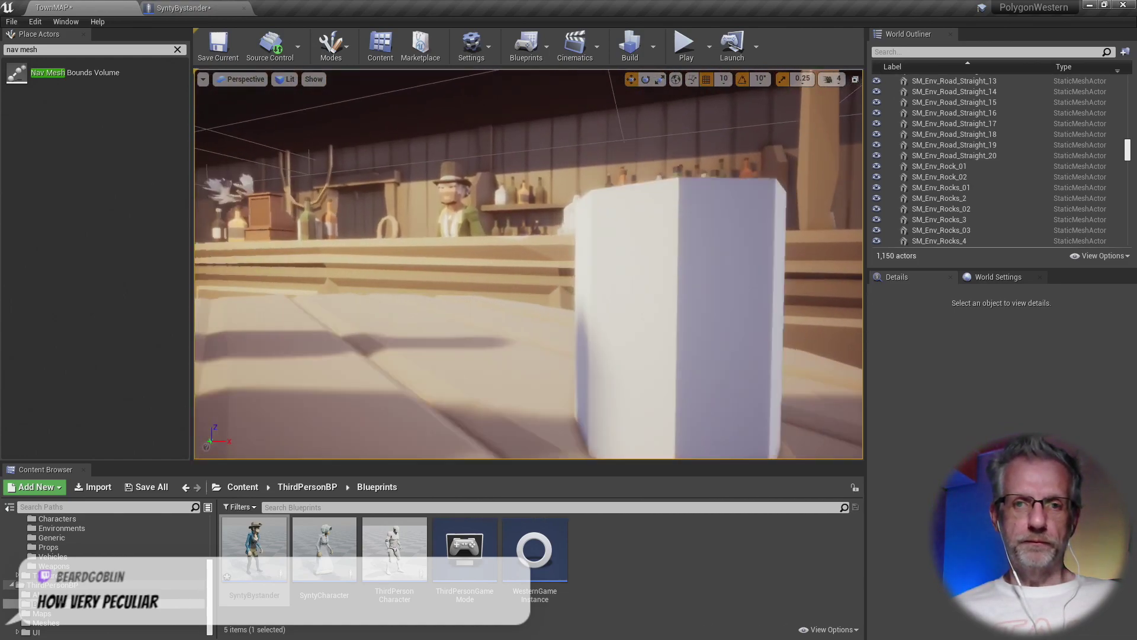
{"action": "left_click", "coordinate": [452, 204]}
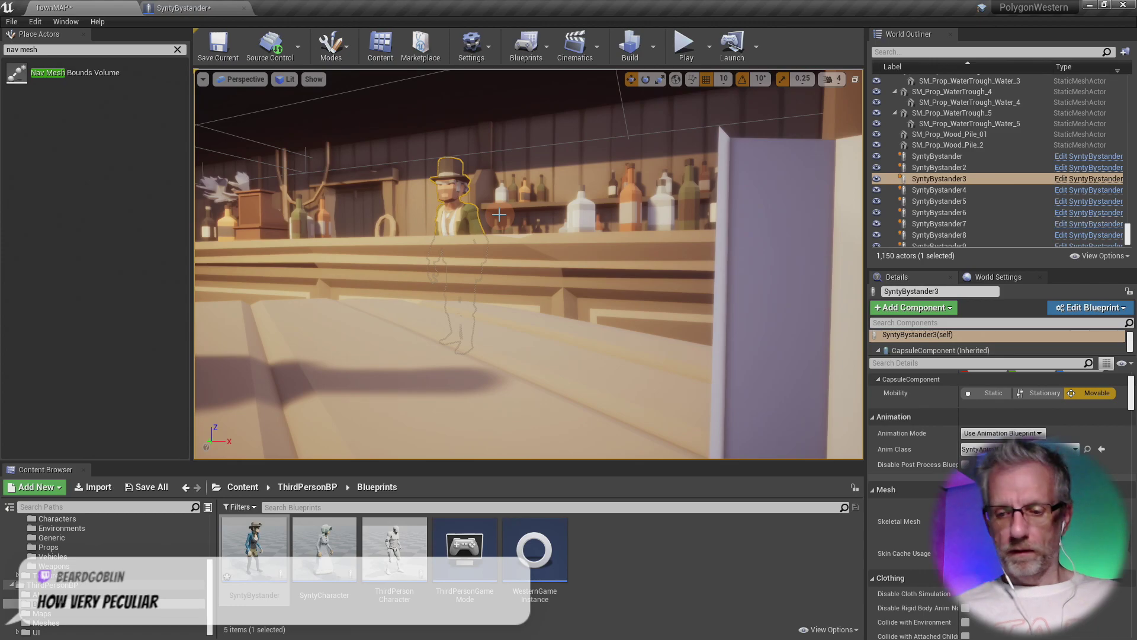
- Delete the bartender bystander behind the saloon bar, and run and stop a short play test of the level
{"action": "key", "text": "Delete"}
{"action": "right_click_drag", "start_coordinate": [443, 204], "coordinate": [367, 195]}
{"action": "right_click_drag", "start_coordinate": [507, 276], "coordinate": [44, 266]}
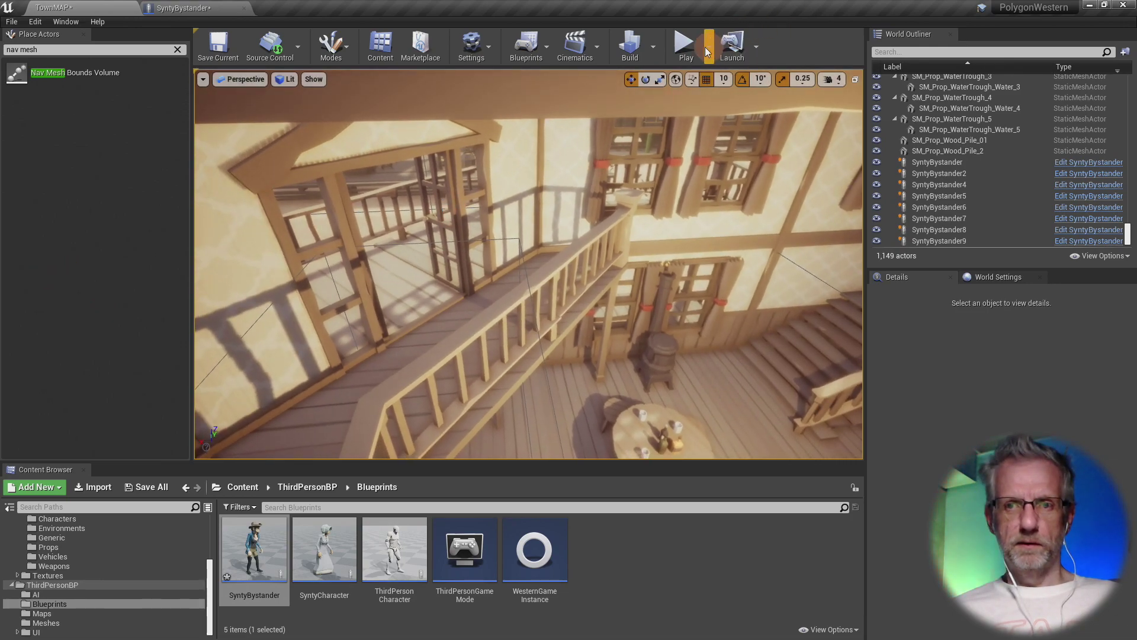
{"action": "left_click", "coordinate": [688, 47]}
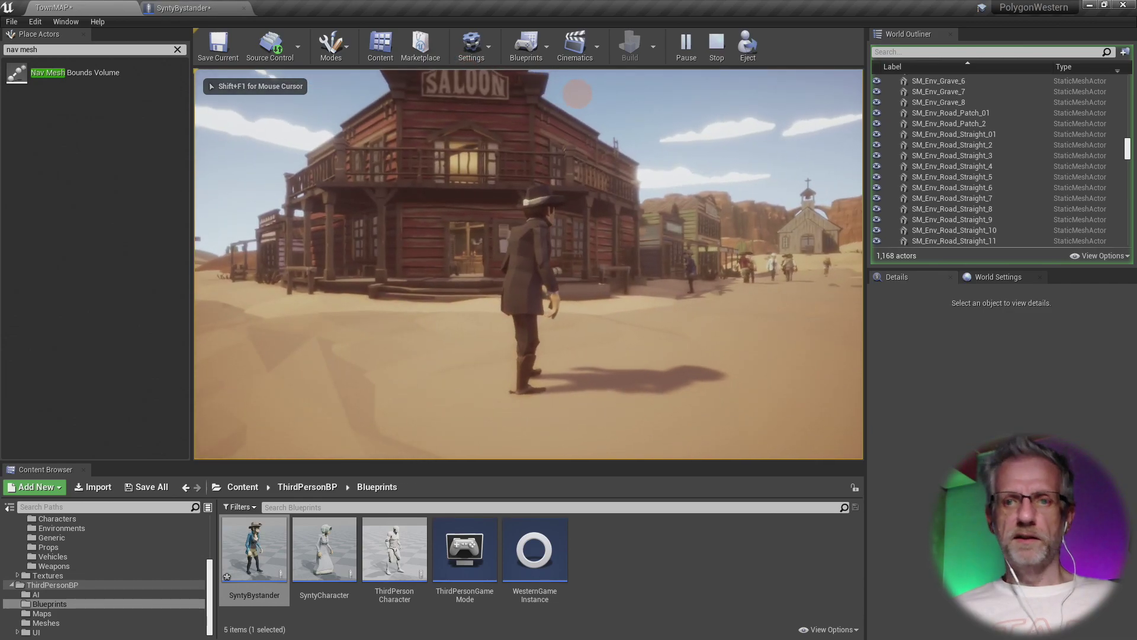
{"action": "key", "text": "Escape"}
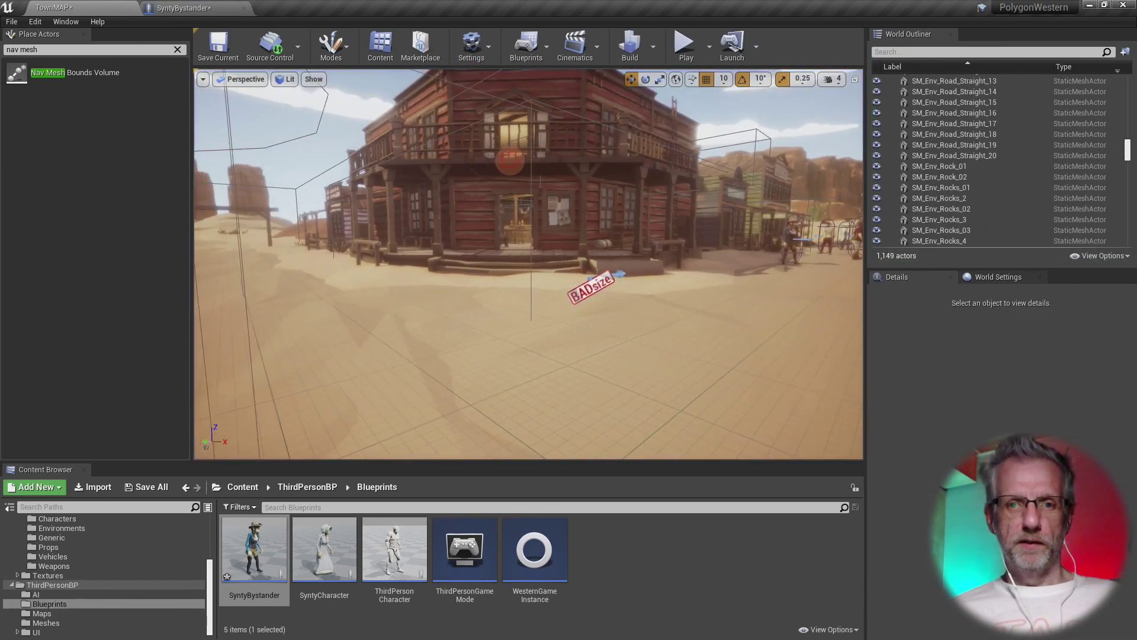
- Place a new SyntyBystander in the saloon and move it behind the bar counter
{"action": "right_click_drag", "start_coordinate": [505, 179], "coordinate": [578, 196]}
{"action": "left_click_drag", "start_coordinate": [255, 551], "coordinate": [374, 405]}
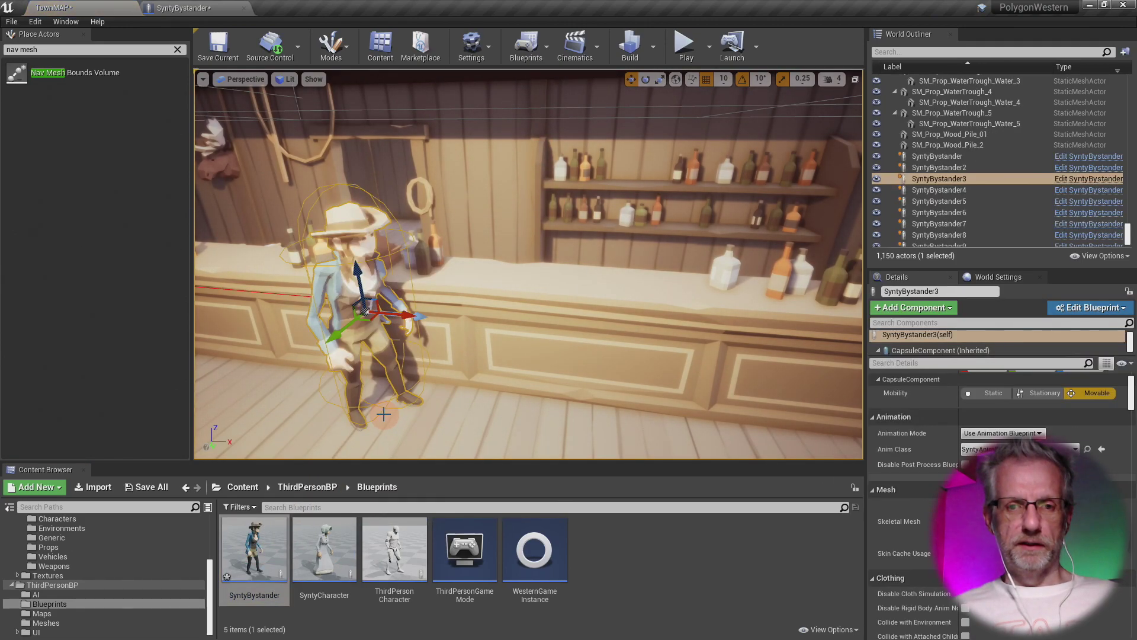
{"action": "left_click_drag", "start_coordinate": [336, 336], "coordinate": [437, 255]}
{"action": "right_click_drag", "start_coordinate": [379, 244], "coordinate": [519, 251]}
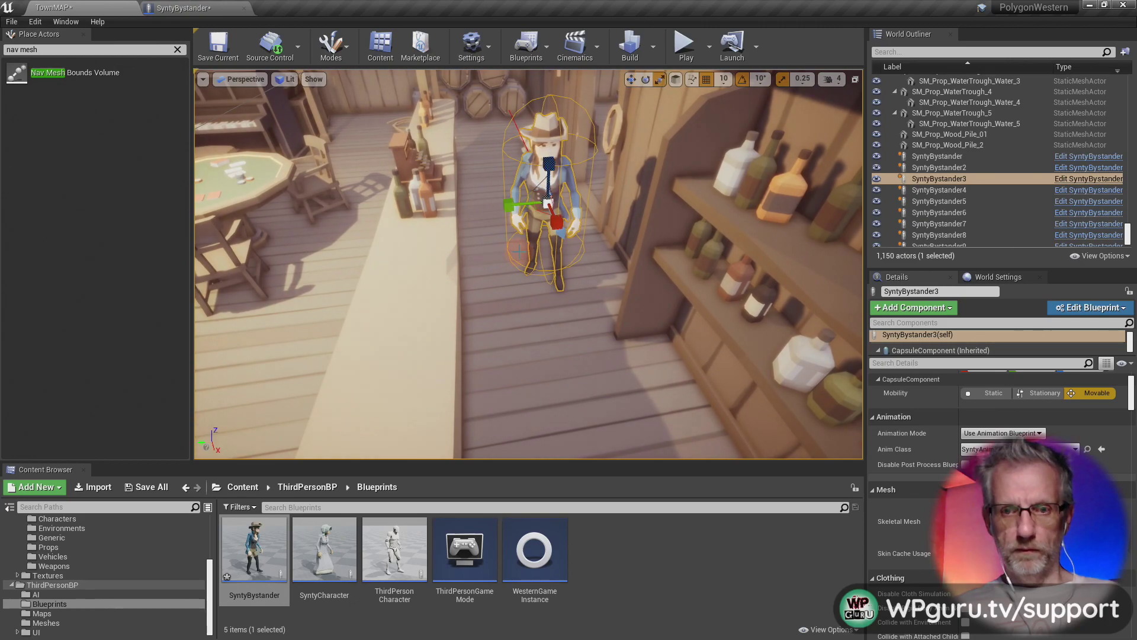
- Rotate the new bystander behind the bar to face the counter, and return to the Move tool
{"action": "key", "text": "e"}
{"action": "left_click_drag", "start_coordinate": [533, 243], "coordinate": [463, 214]}
{"action": "key", "text": "w"}
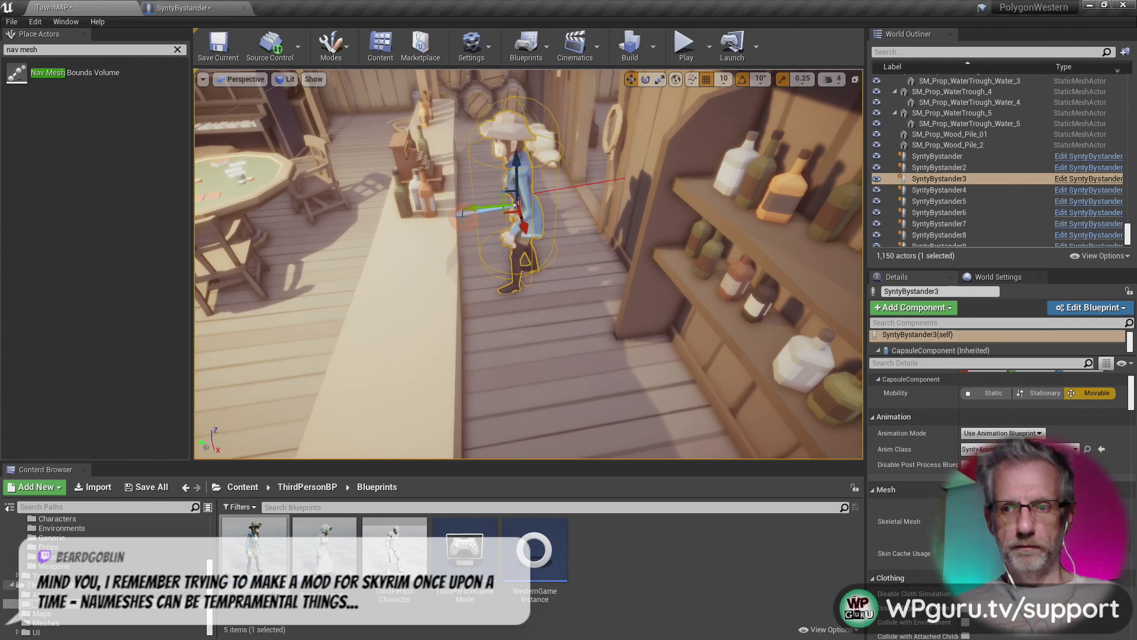
- Try SK_Chr_Thug_Male_01 as the skeletal mesh of the bystander behind the bar
{"action": "scroll", "coordinate": [1001, 444], "scroll_direction": "down", "scroll_amount": 3}
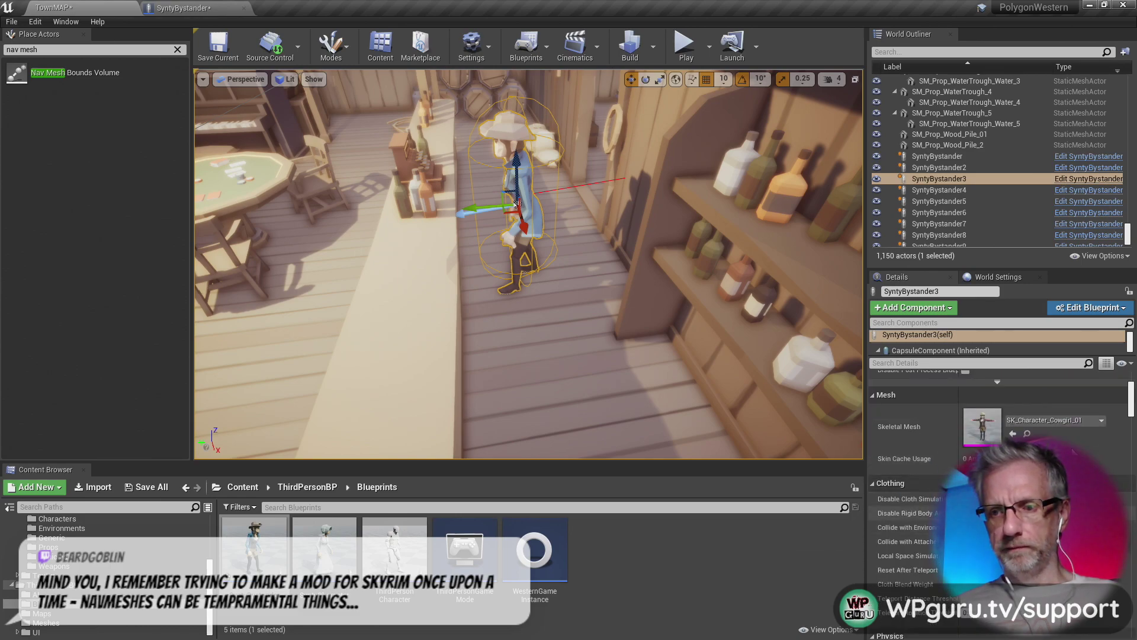
{"action": "left_click", "coordinate": [1057, 420]}
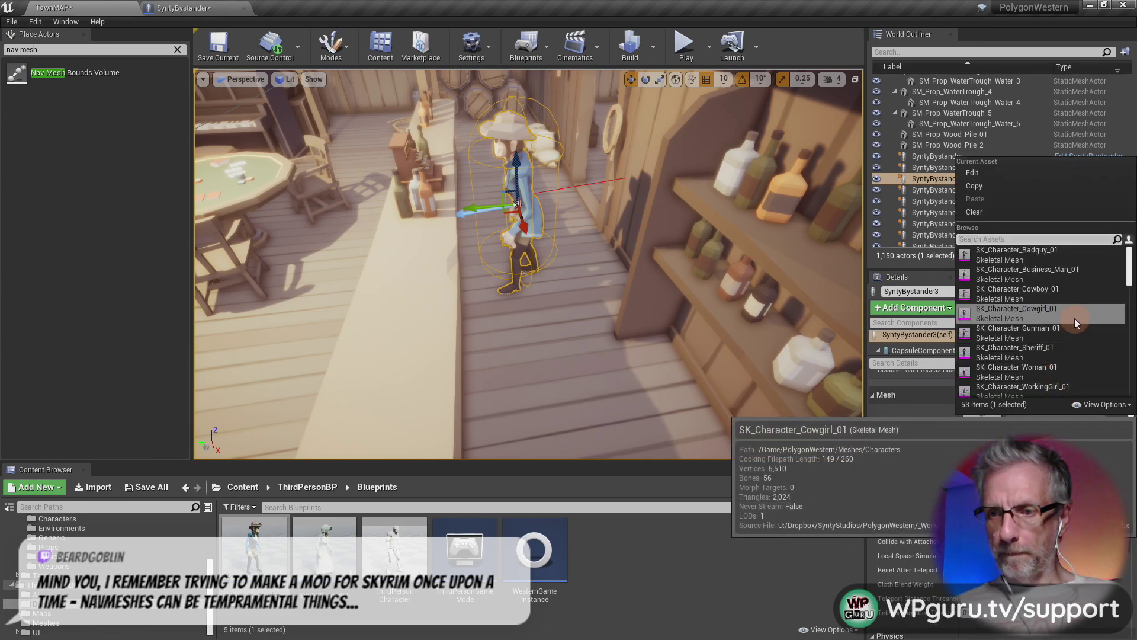
{"action": "scroll", "coordinate": [1075, 318], "scroll_direction": "down", "scroll_amount": 3}
{"action": "scroll", "coordinate": [1075, 318], "scroll_direction": "down", "scroll_amount": 6}
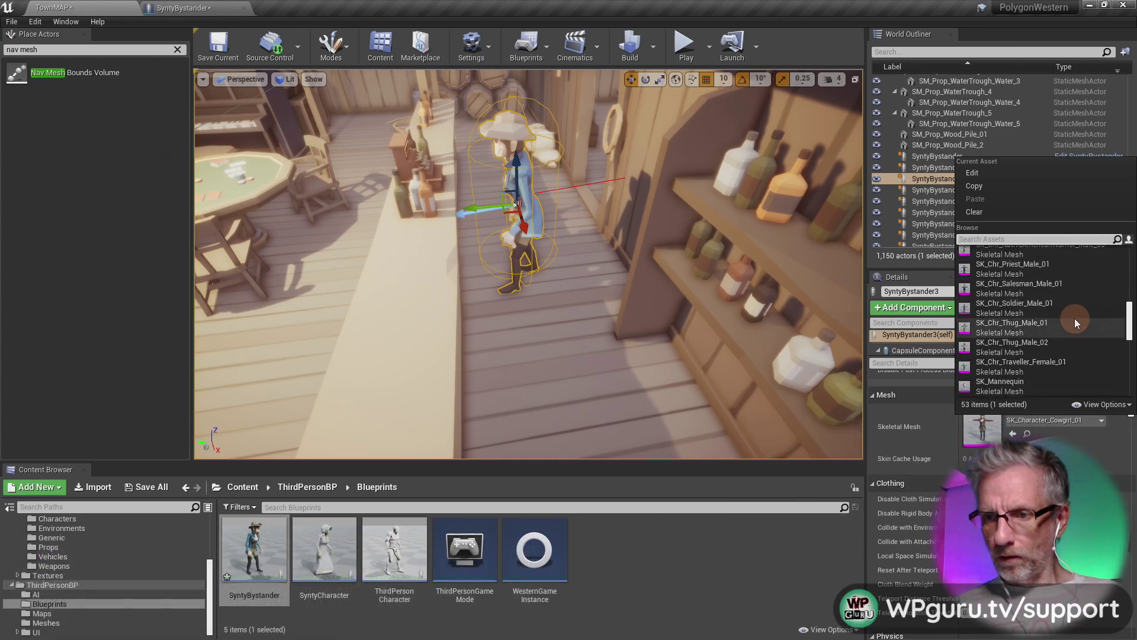
{"action": "left_click", "coordinate": [1074, 323]}
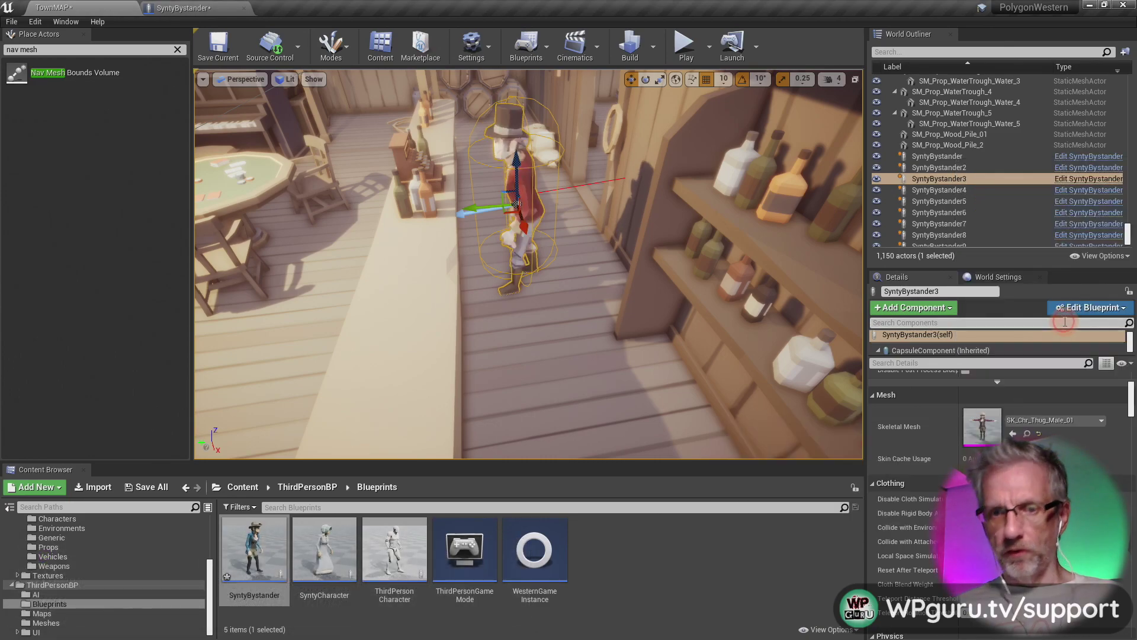
- Set the skeletal mesh of the bystander behind the bar to SK_Chr_Bandit_Male_01
{"action": "left_click", "coordinate": [1064, 422]}
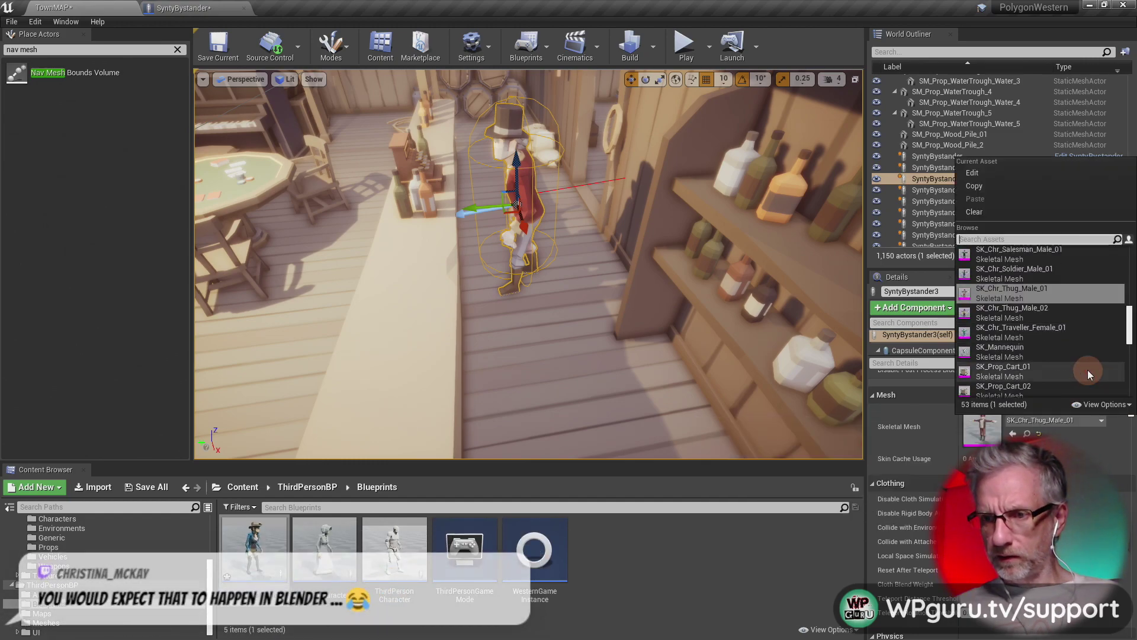
{"action": "scroll", "coordinate": [1087, 370], "scroll_direction": "down", "scroll_amount": 2}
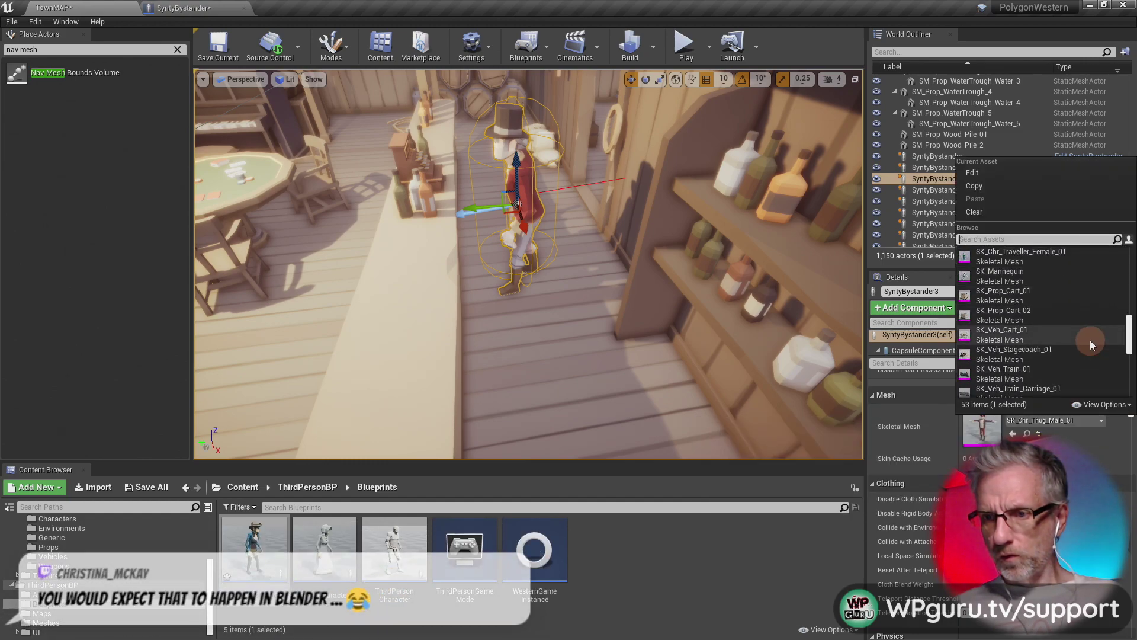
{"action": "scroll", "coordinate": [1063, 279], "scroll_direction": "down", "scroll_amount": 1}
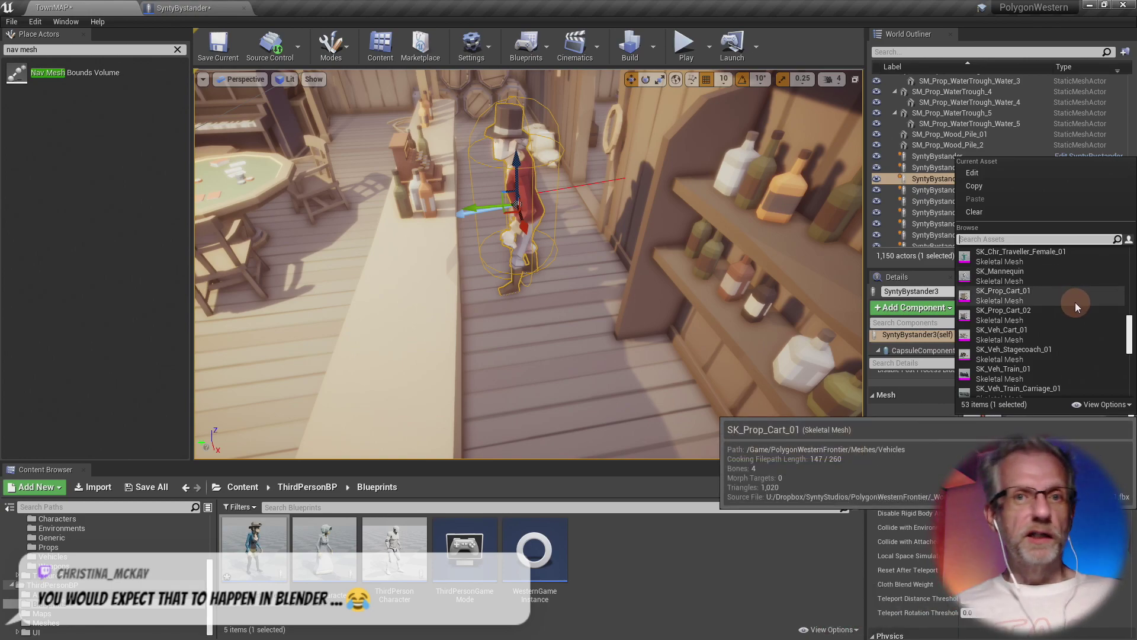
{"action": "scroll", "coordinate": [1076, 302], "scroll_direction": "down", "scroll_amount": 1}
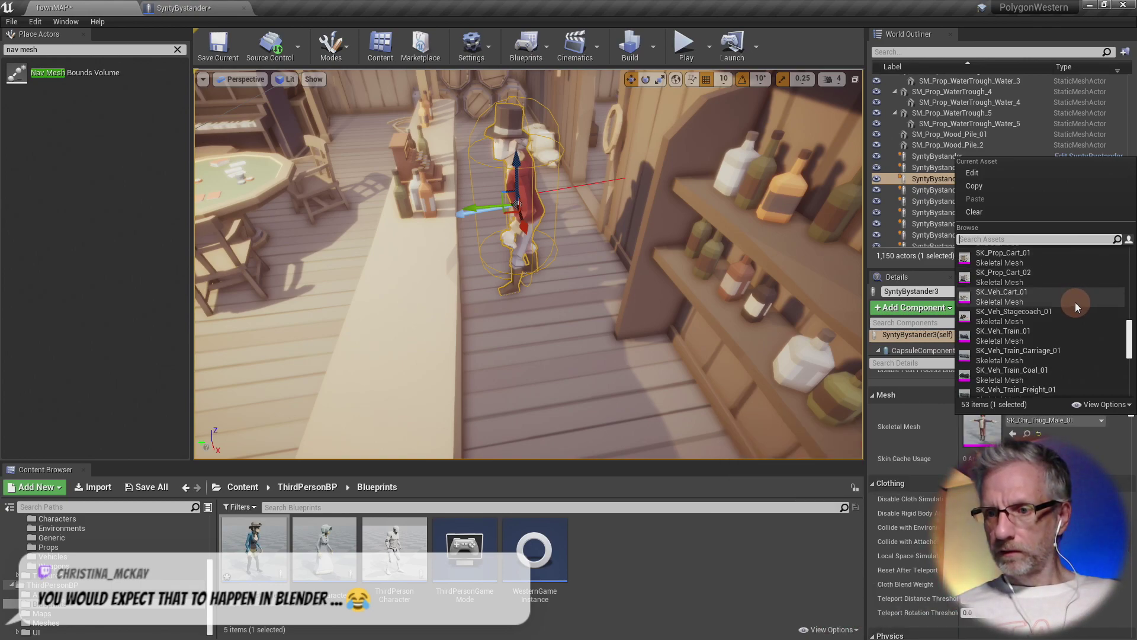
{"action": "scroll", "coordinate": [1075, 302], "scroll_direction": "up", "scroll_amount": 5}
{"action": "scroll", "coordinate": [1075, 302], "scroll_direction": "up", "scroll_amount": 5}
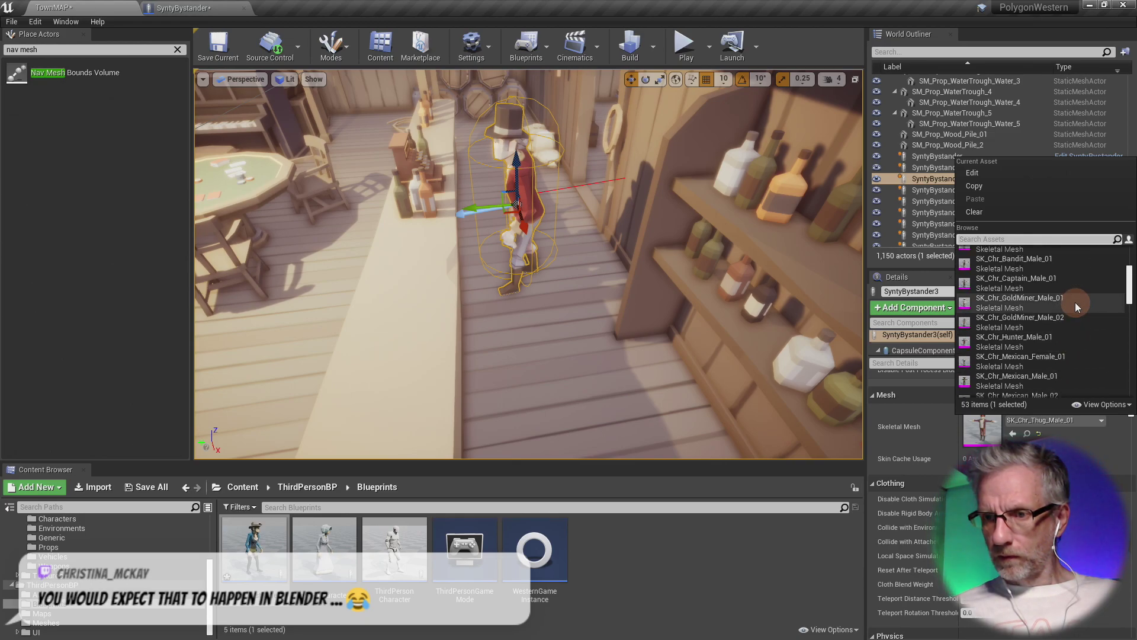
{"action": "left_click", "coordinate": [1022, 265]}
- Play test the level, walk into the saloon up to the bar to check the bartender, and stop the session
{"action": "scroll", "coordinate": [696, 271], "scroll_direction": "up", "scroll_amount": 10}
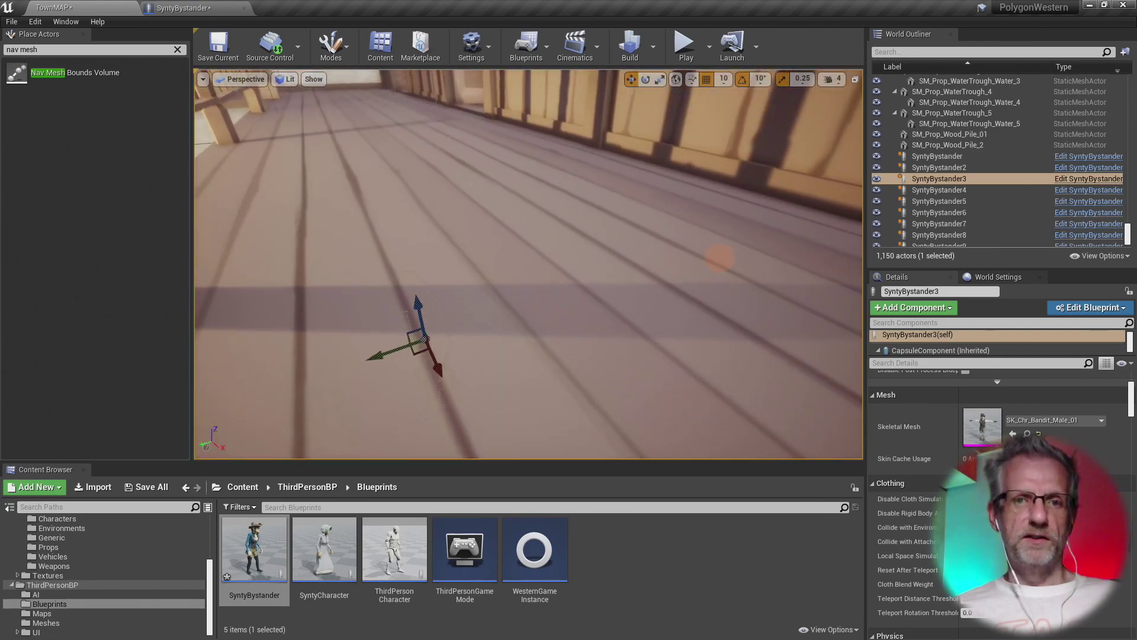
{"action": "right_click_drag", "start_coordinate": [720, 259], "coordinate": [637, 234]}
{"action": "left_click", "coordinate": [685, 46]}
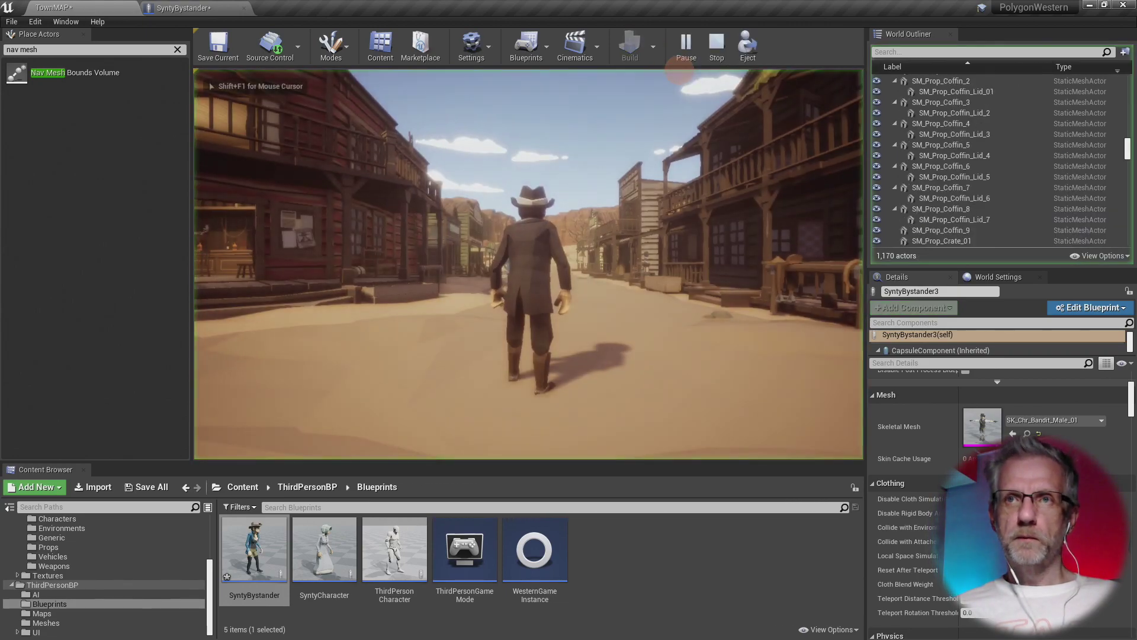
{"action": "key", "text": "w"}
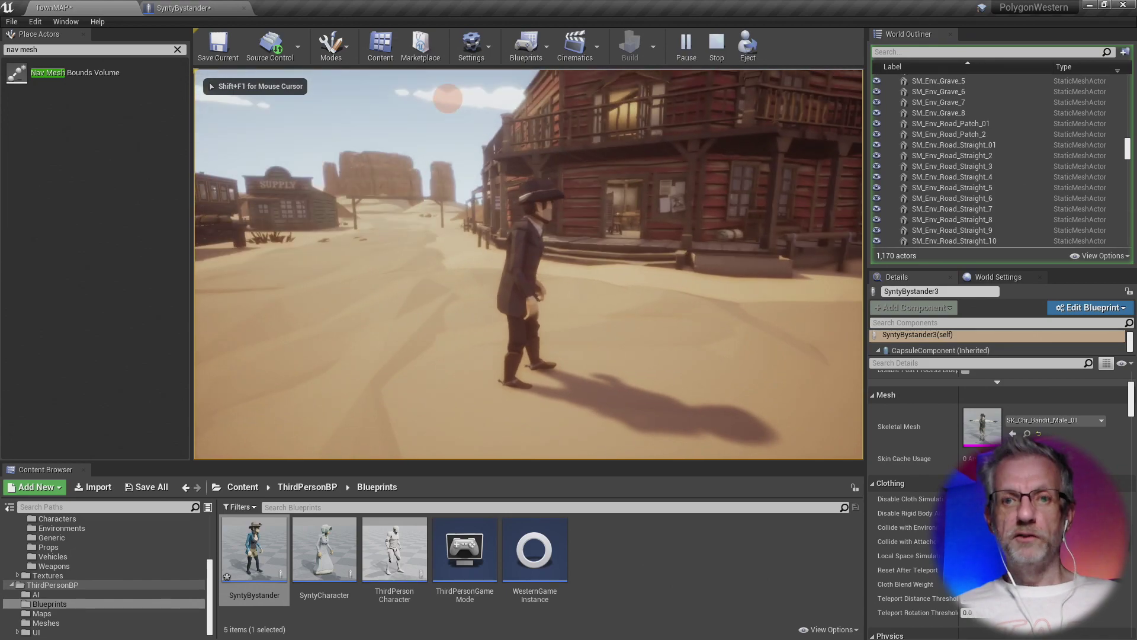
{"action": "key", "text": "w"}
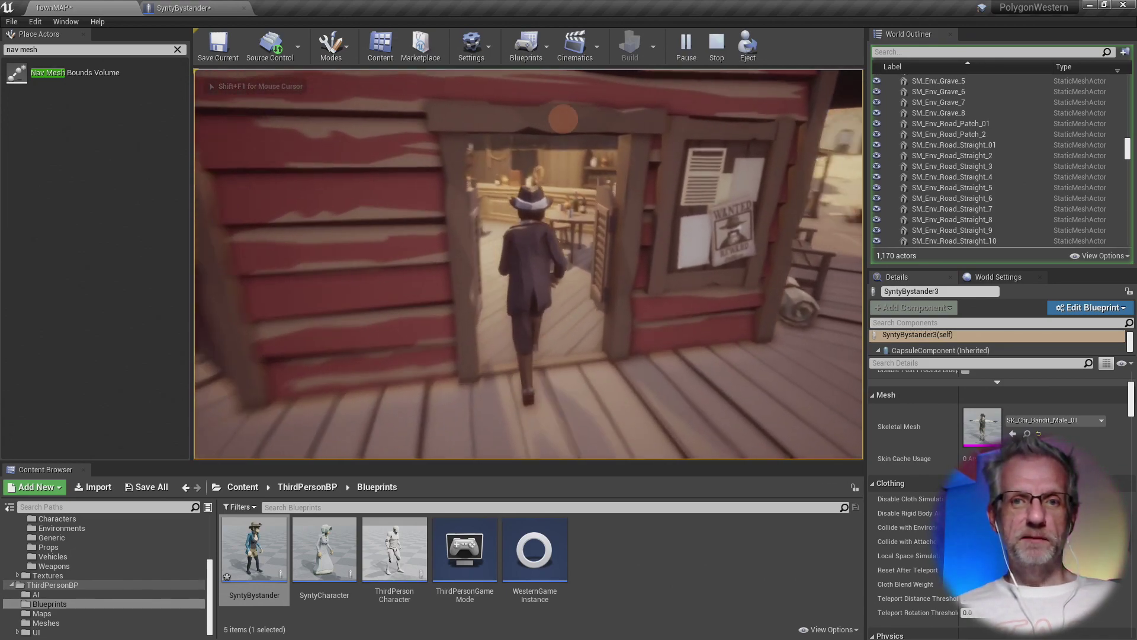
{"action": "key", "text": "w"}
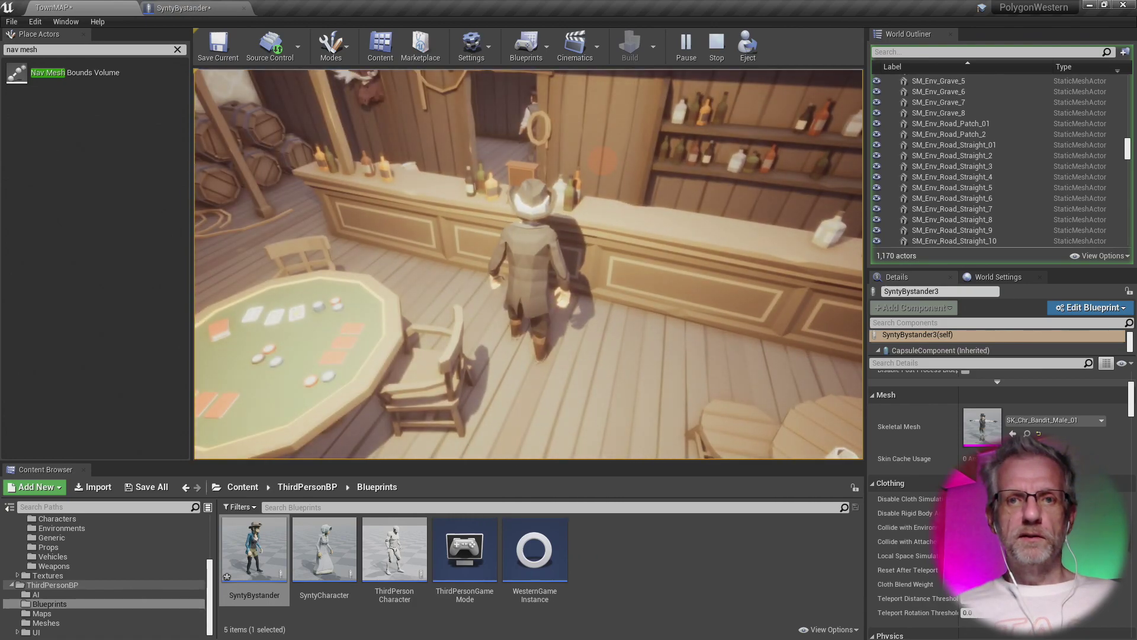
{"action": "key", "text": "a"}
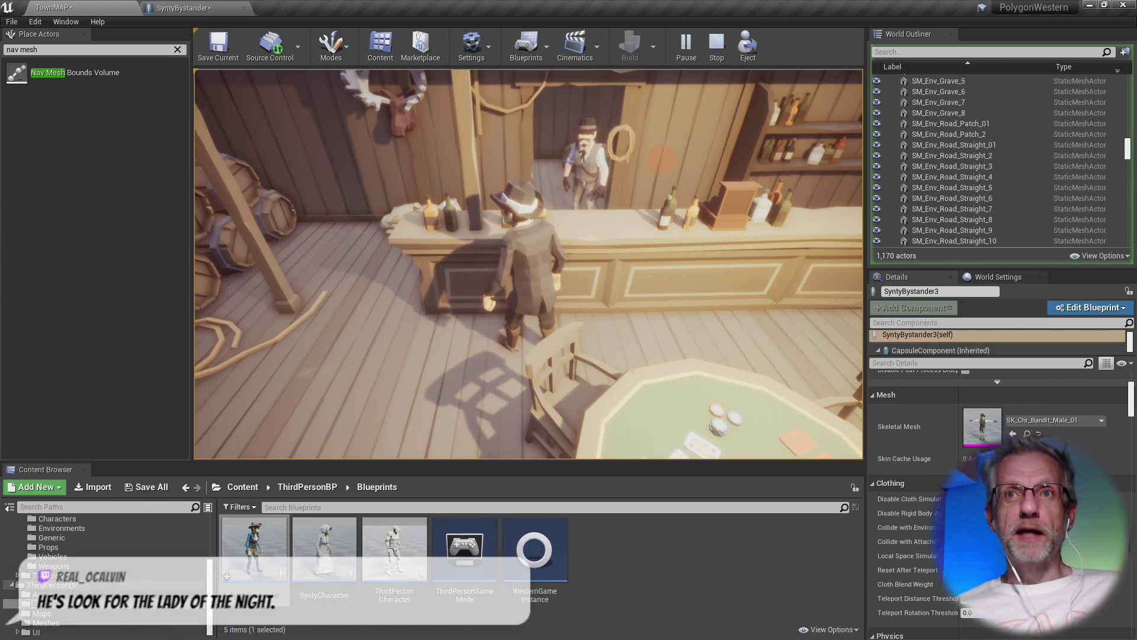
{"action": "key", "text": "d"}
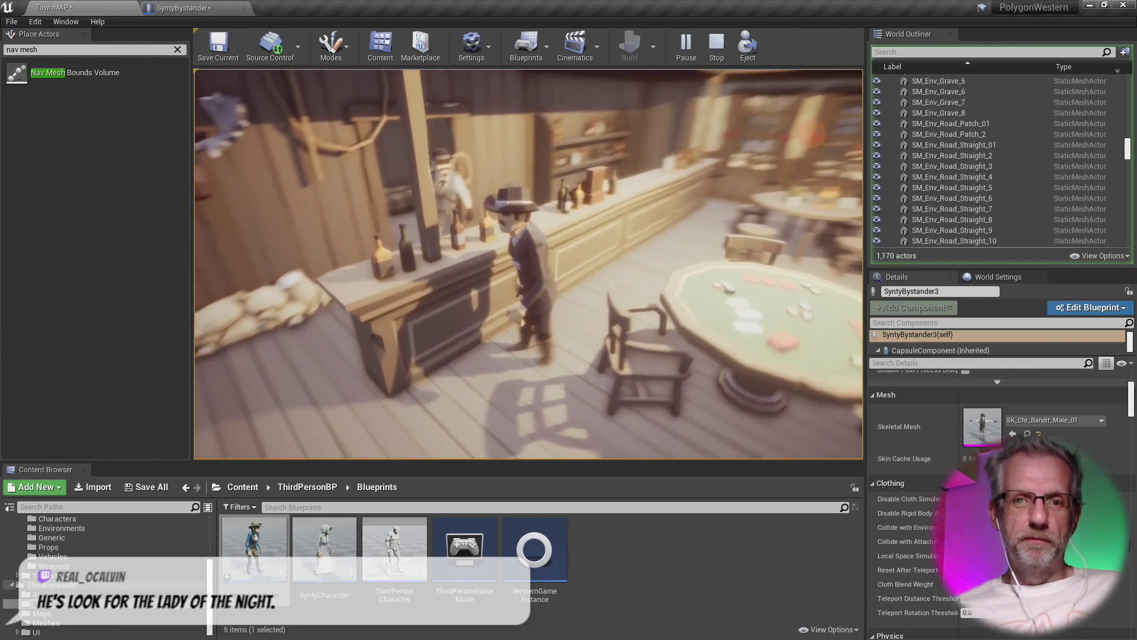
{"action": "key", "text": "Escape"}
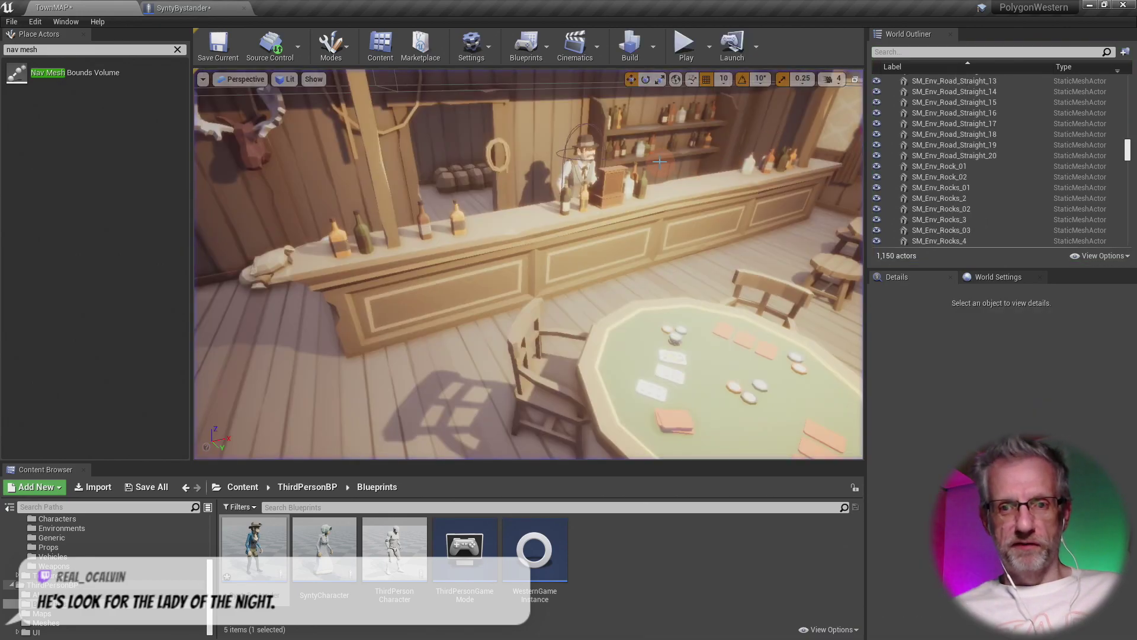
- Place another SyntyBystander on the saloon's upstairs landing and rotate it toward the railing
{"action": "left_click", "coordinate": [585, 171]}
{"action": "right_click_drag", "start_coordinate": [680, 173], "coordinate": [678, 191]}
{"action": "right_click_drag", "start_coordinate": [806, 415], "coordinate": [787, 402]}
{"action": "left_click", "coordinate": [954, 181]}
{"action": "left_click_drag", "start_coordinate": [247, 559], "coordinate": [480, 407]}
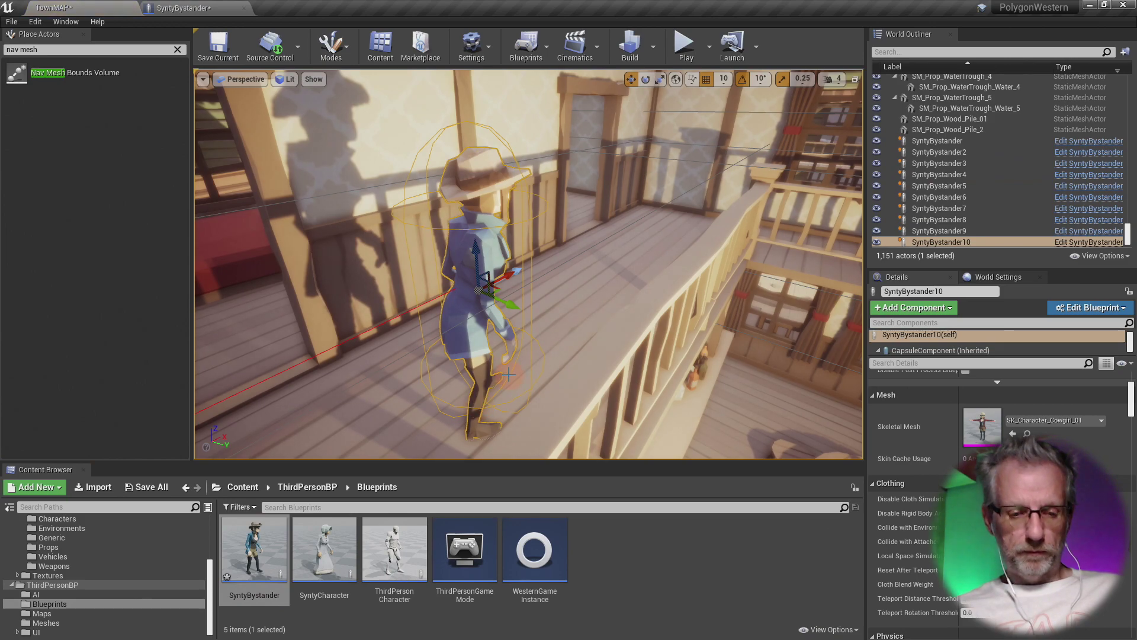
{"action": "key", "text": "e"}
{"action": "left_click_drag", "start_coordinate": [515, 336], "coordinate": [535, 321]}
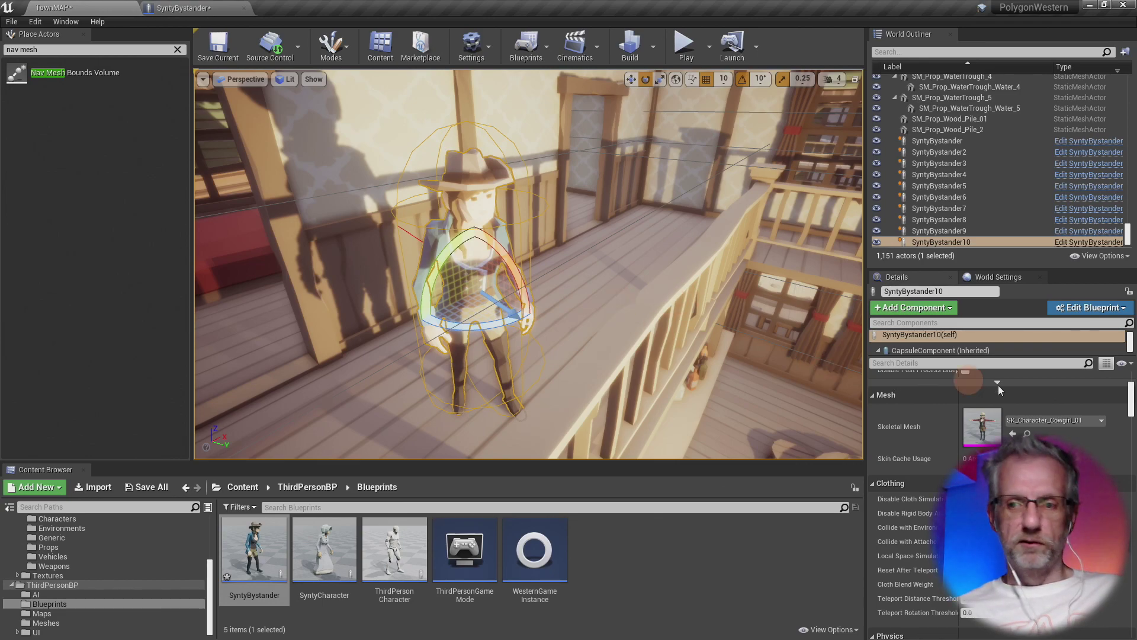
- Set the upstairs bystander's skeletal mesh to SK_Character_WorkingGirl_01 and view the character from several sides
{"action": "left_click", "coordinate": [1047, 420]}
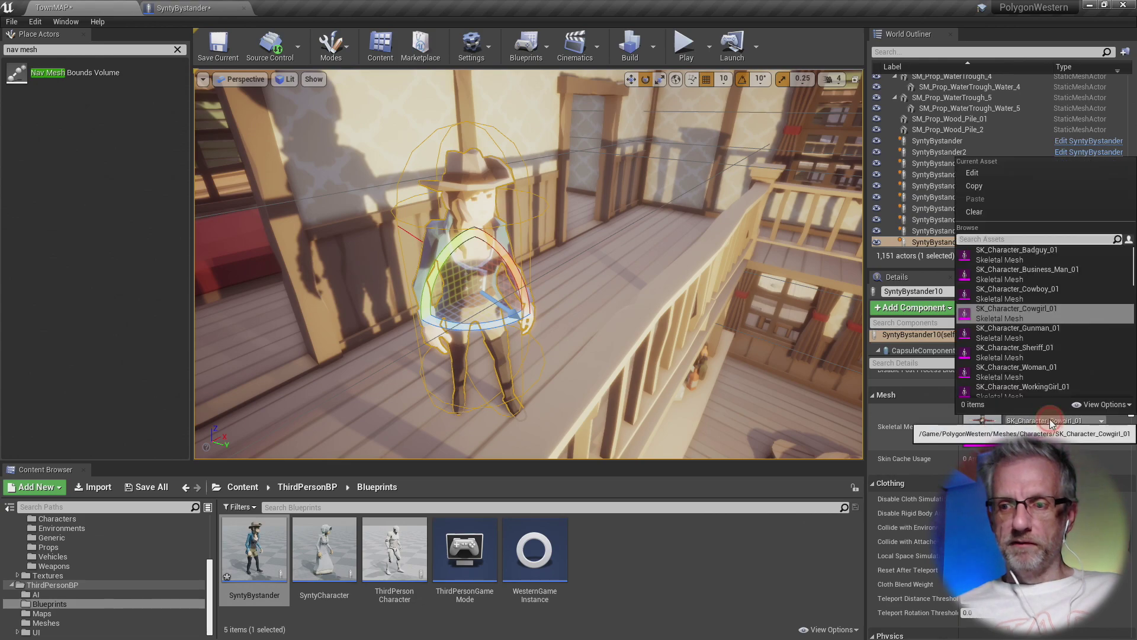
{"action": "scroll", "coordinate": [1071, 314], "scroll_direction": "down", "scroll_amount": 3}
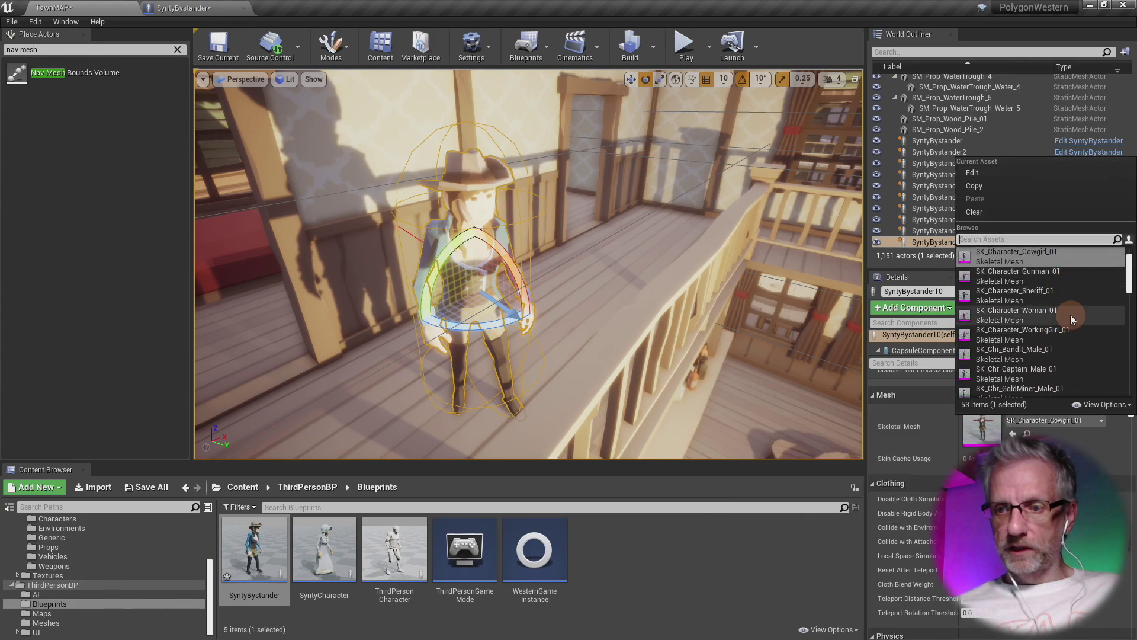
{"action": "left_click", "coordinate": [1069, 329]}
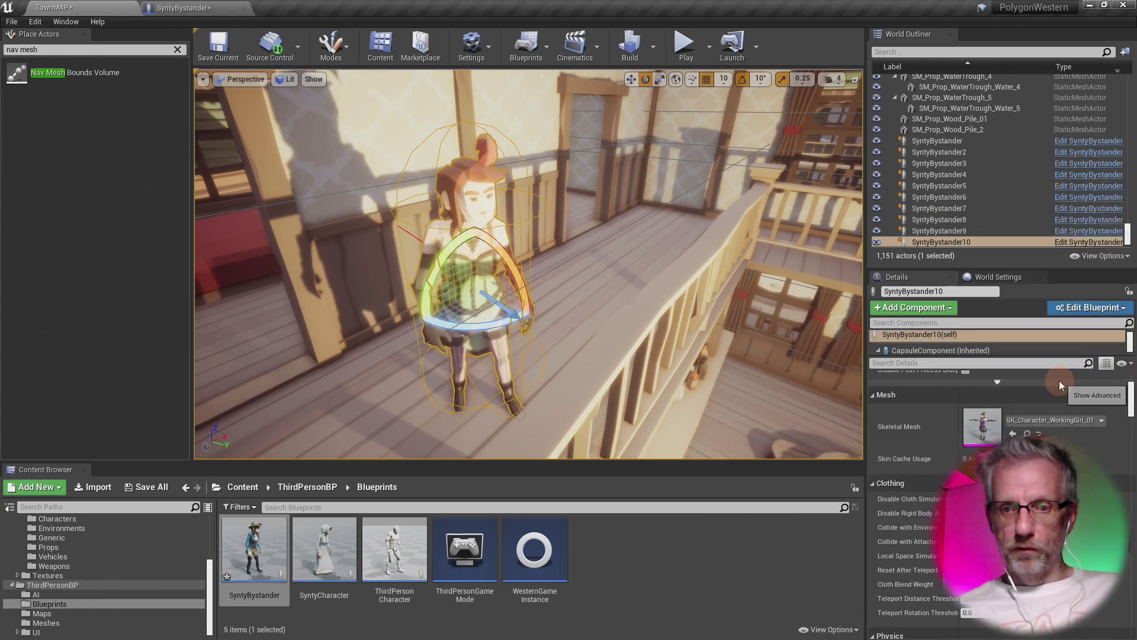
{"action": "key", "text": "f"}
{"action": "scroll", "coordinate": [790, 313], "scroll_direction": "down", "scroll_amount": 5}
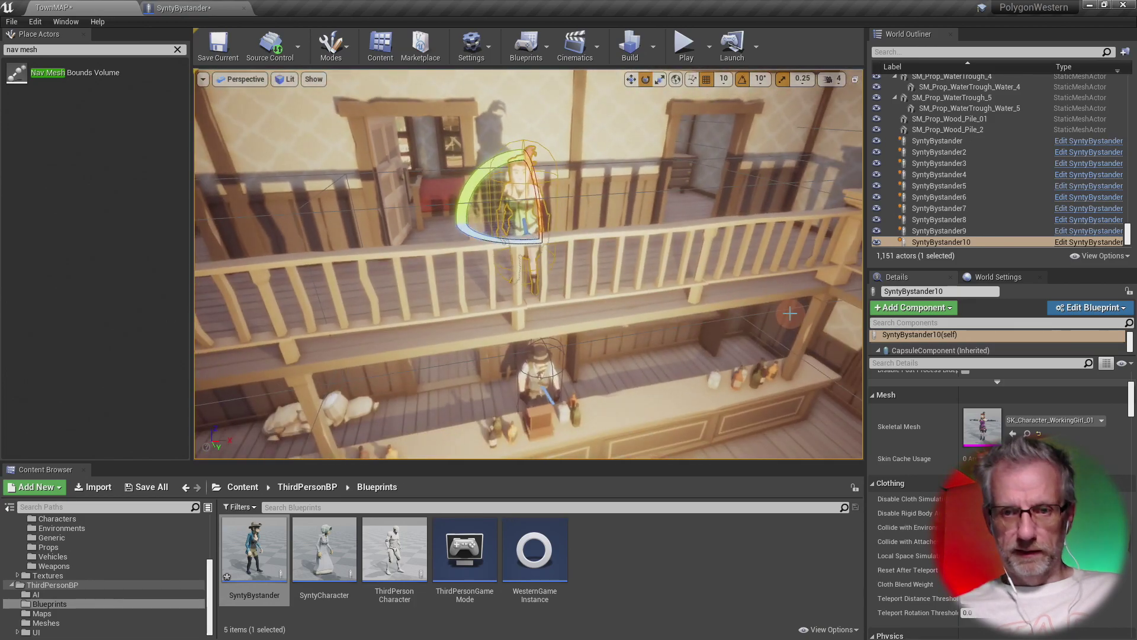
{"action": "left_click_drag", "start_coordinate": [790, 313], "coordinate": [239, 317], "text": "alt"}
{"action": "left_click_drag", "start_coordinate": [475, 315], "coordinate": [453, 296], "text": "alt"}
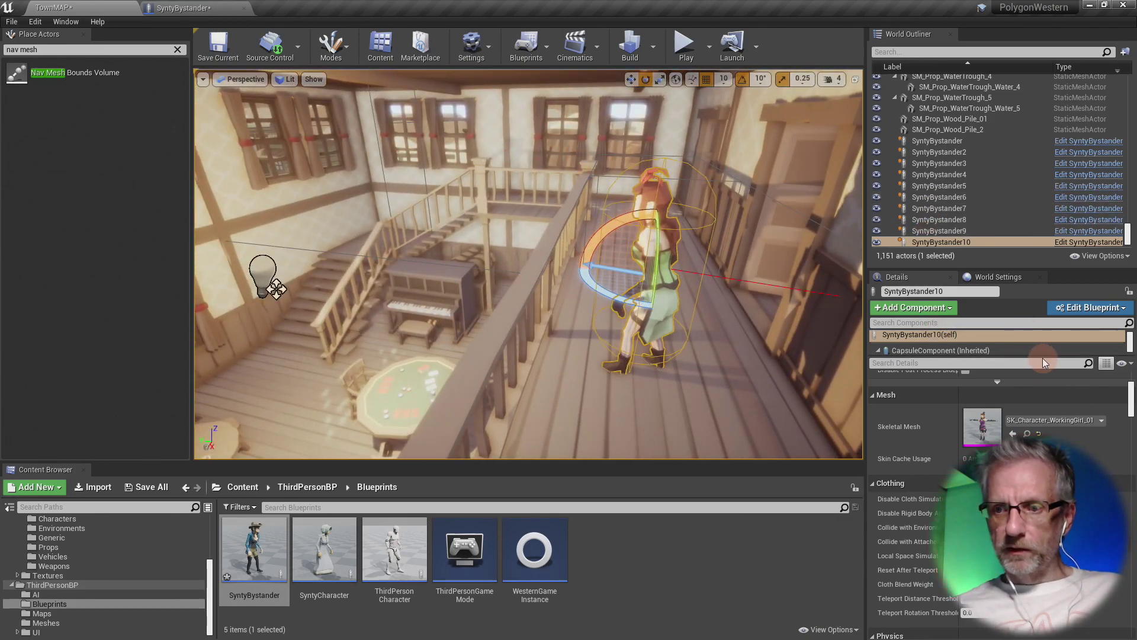
- Change the Element 0 material on the upstairs saloon bystander's Mesh component to Mat_PolygonWestern_03_A
{"action": "left_click_drag", "start_coordinate": [1043, 358], "coordinate": [1049, 409]}
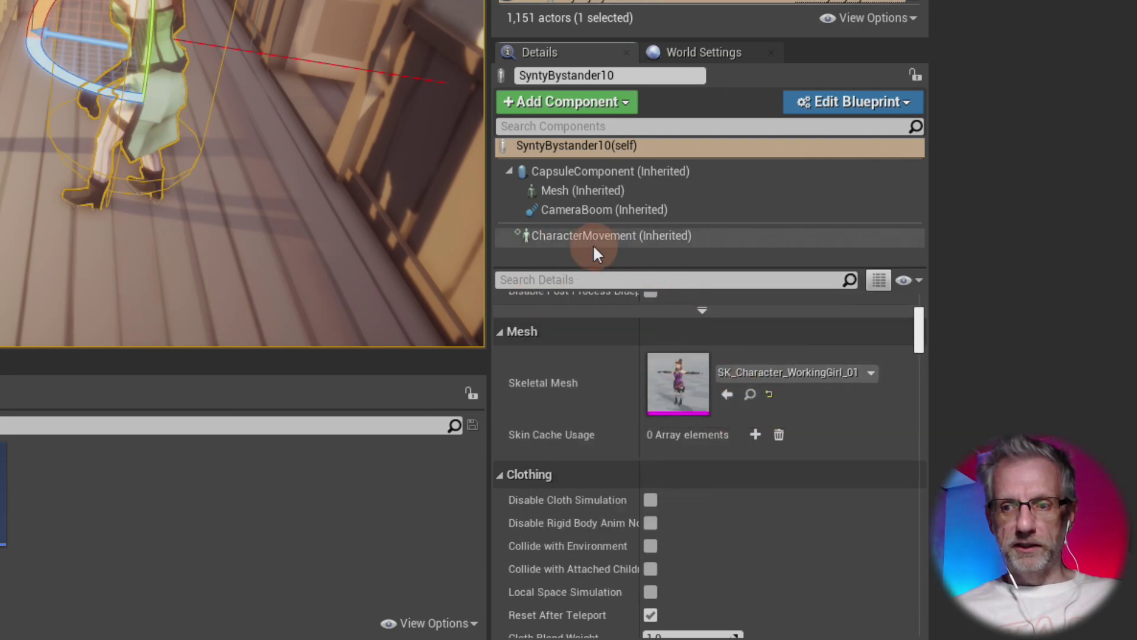
{"action": "left_click", "coordinate": [627, 194]}
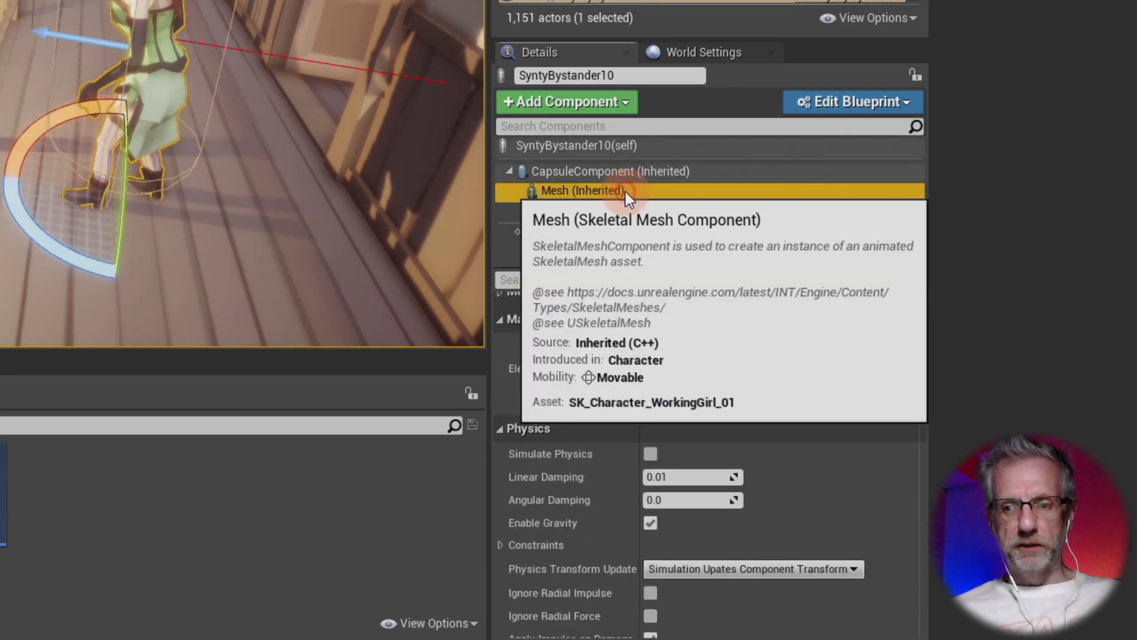
{"action": "scroll", "coordinate": [859, 361], "scroll_direction": "up", "scroll_amount": 5}
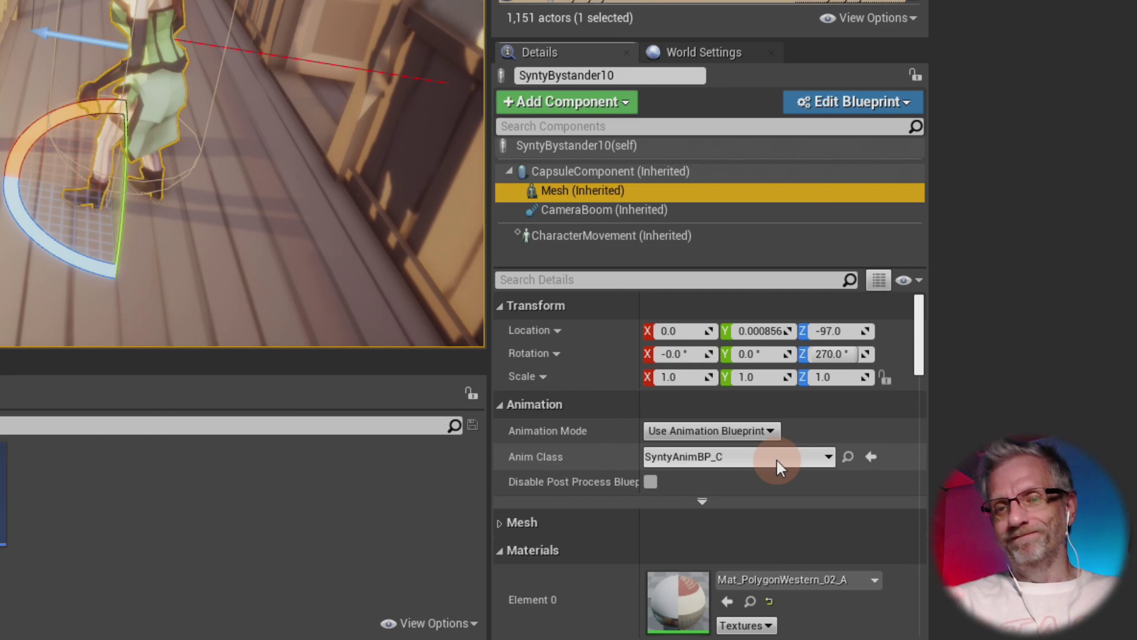
{"action": "scroll", "coordinate": [776, 457], "scroll_direction": "down", "scroll_amount": 5}
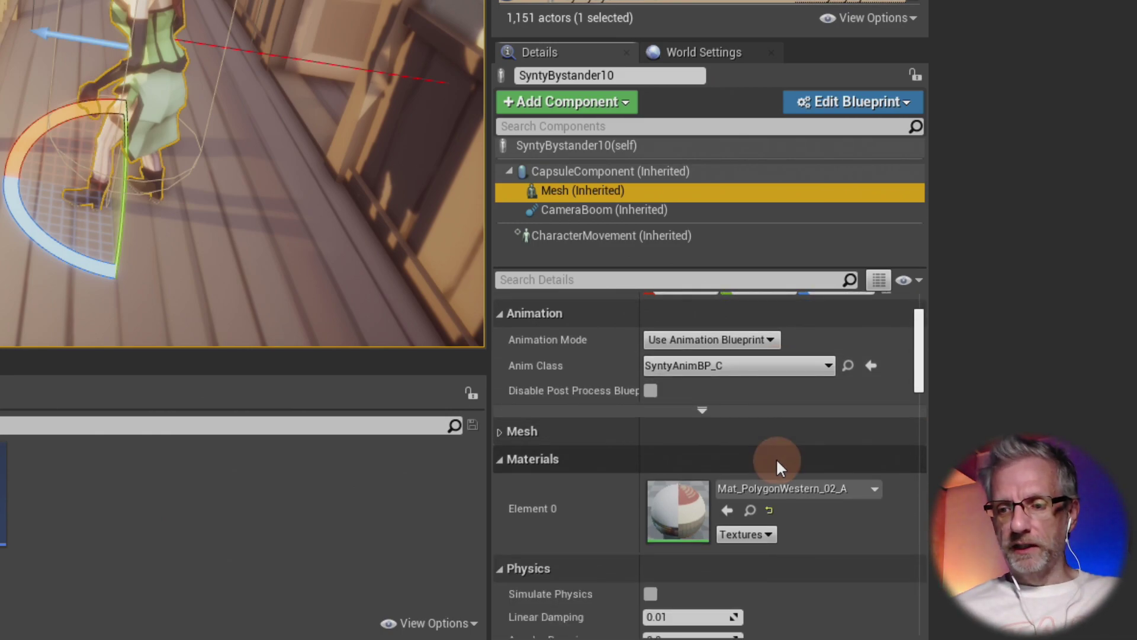
{"action": "left_click", "coordinate": [818, 426]}
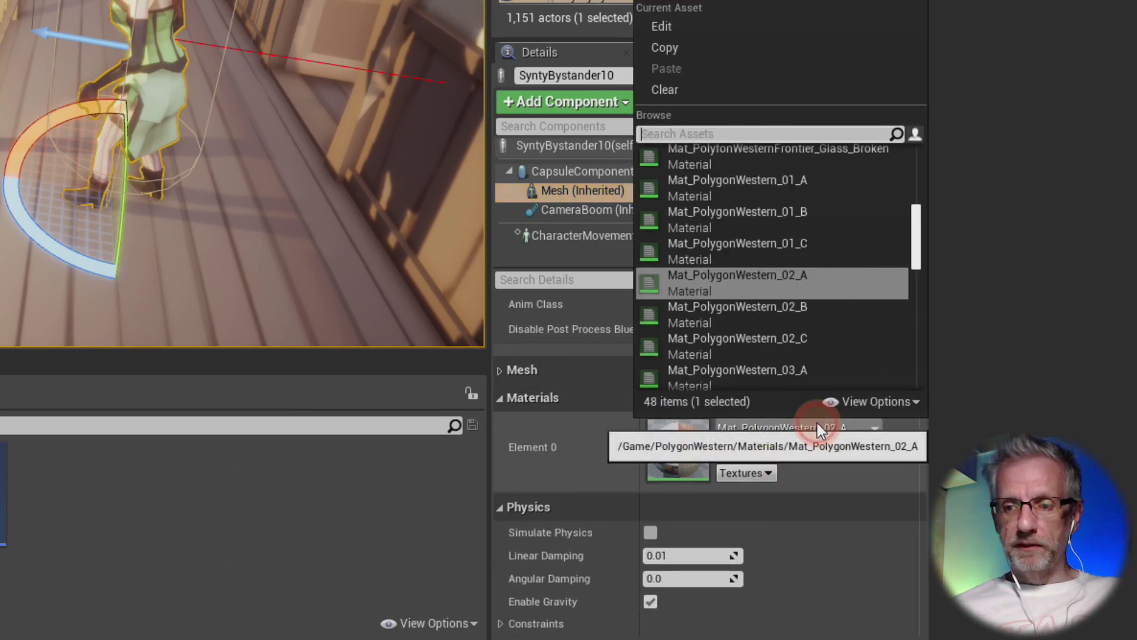
{"action": "scroll", "coordinate": [835, 293], "scroll_direction": "down", "scroll_amount": 3}
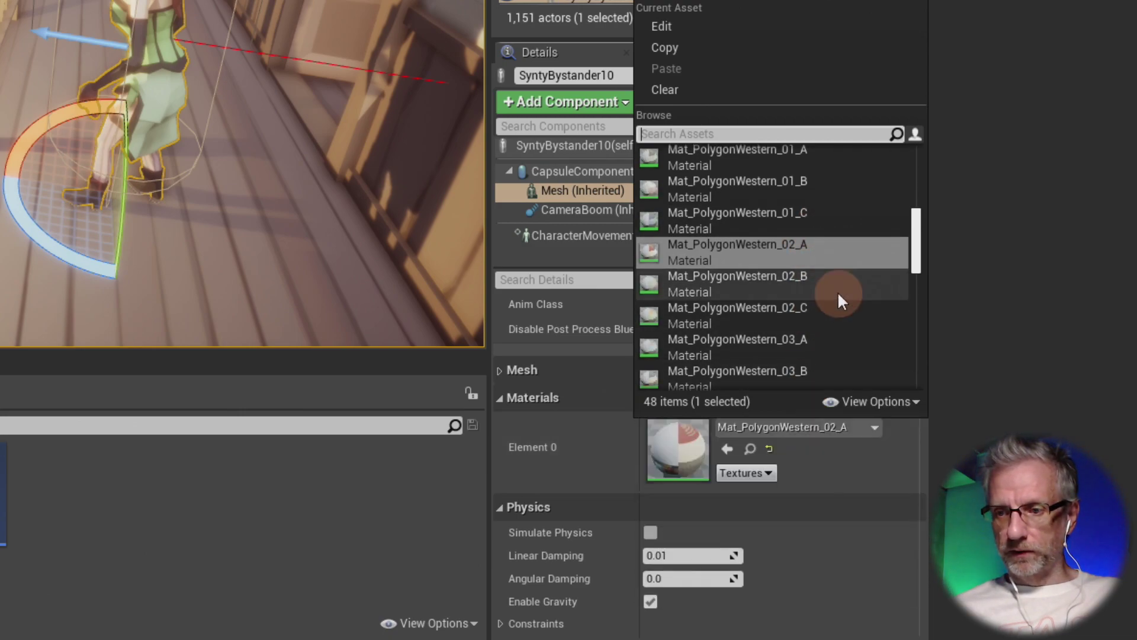
{"action": "left_click", "coordinate": [803, 343]}
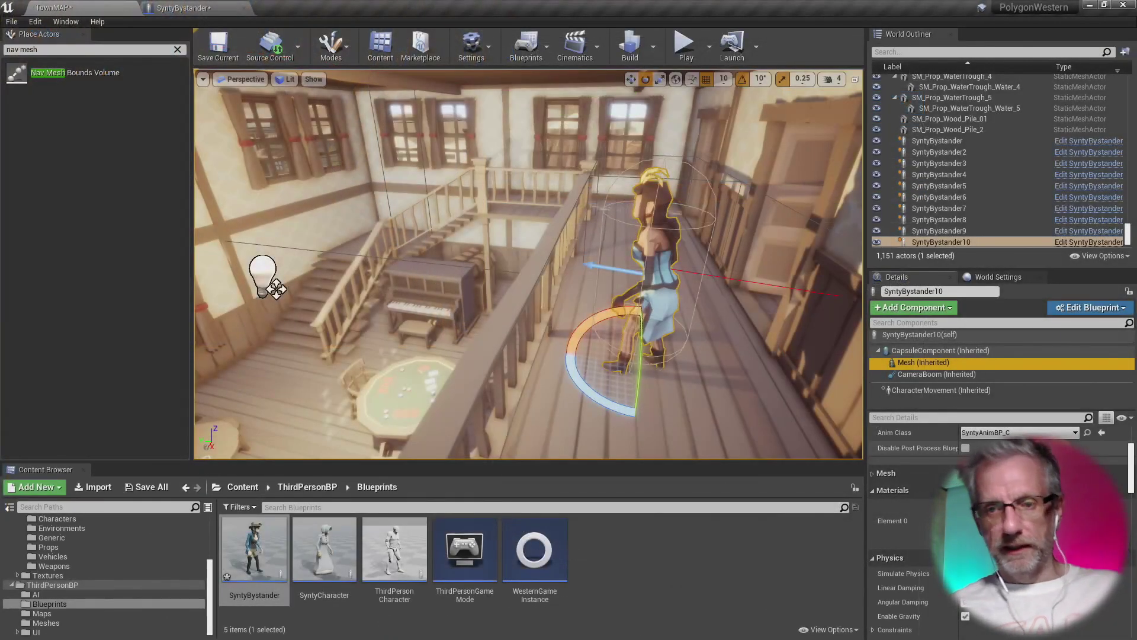
- Play test the level full screen, walking into the saloon and up the stairs to check the bystander on the landing
{"action": "left_click", "coordinate": [684, 51]}
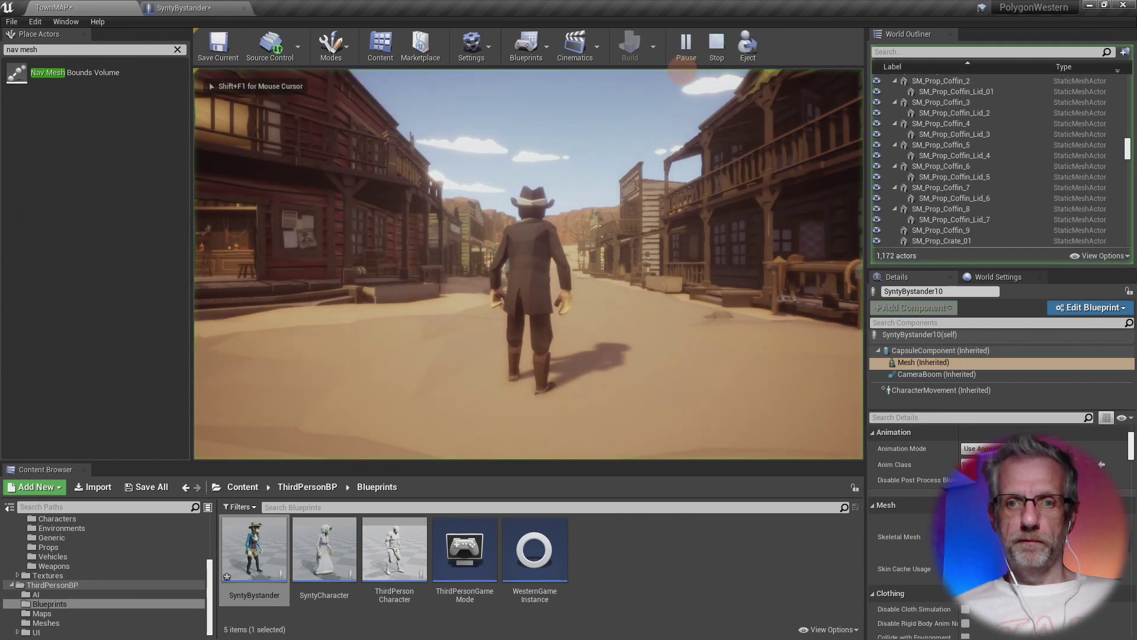
{"action": "key", "text": "w"}
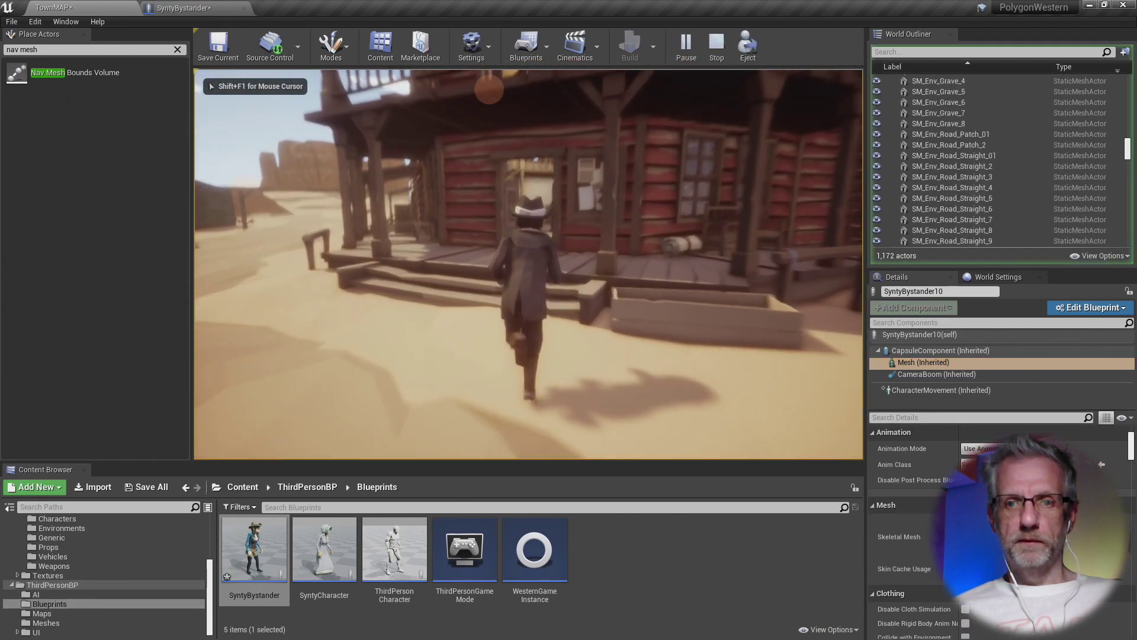
{"action": "key", "text": "F11"}
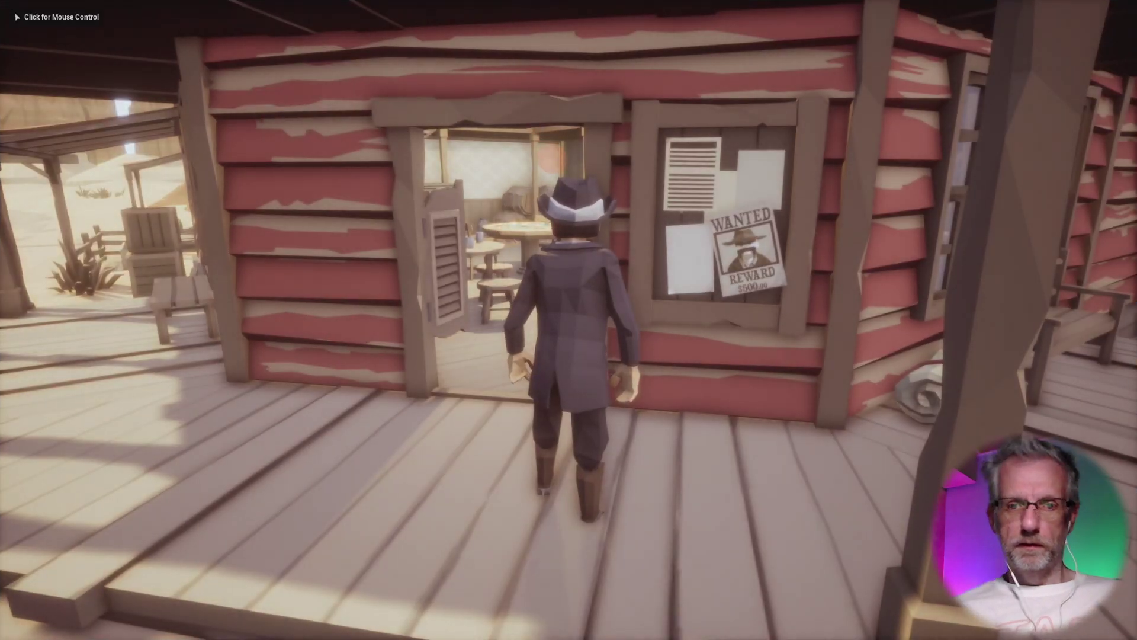
{"action": "key", "text": "w"}
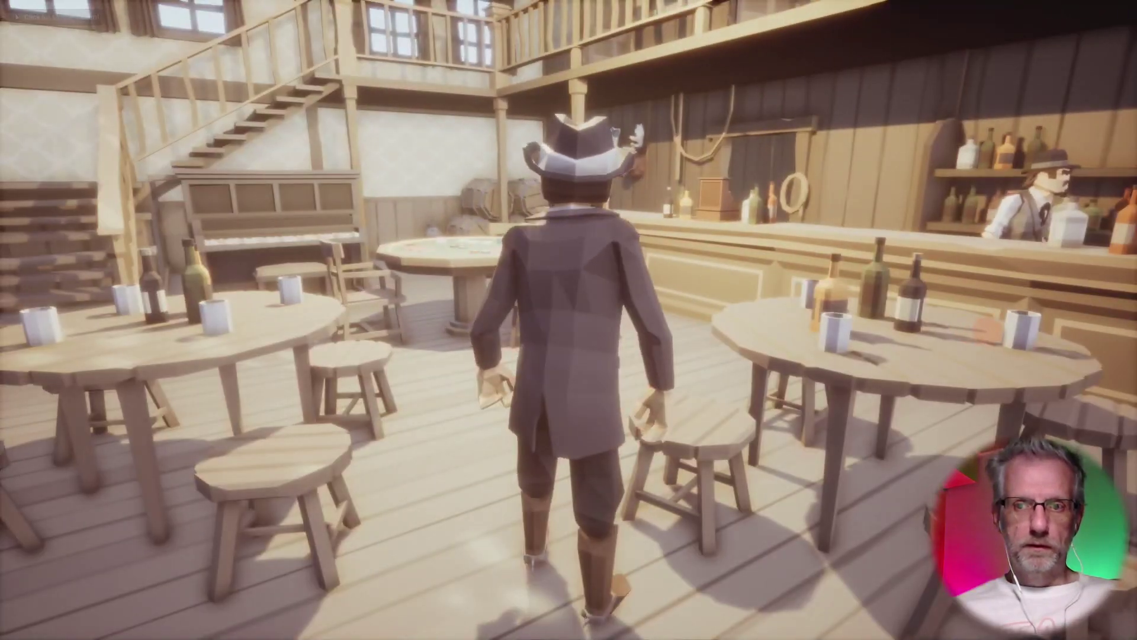
{"action": "left_click", "coordinate": [479, 631]}
{"action": "key", "text": "w"}
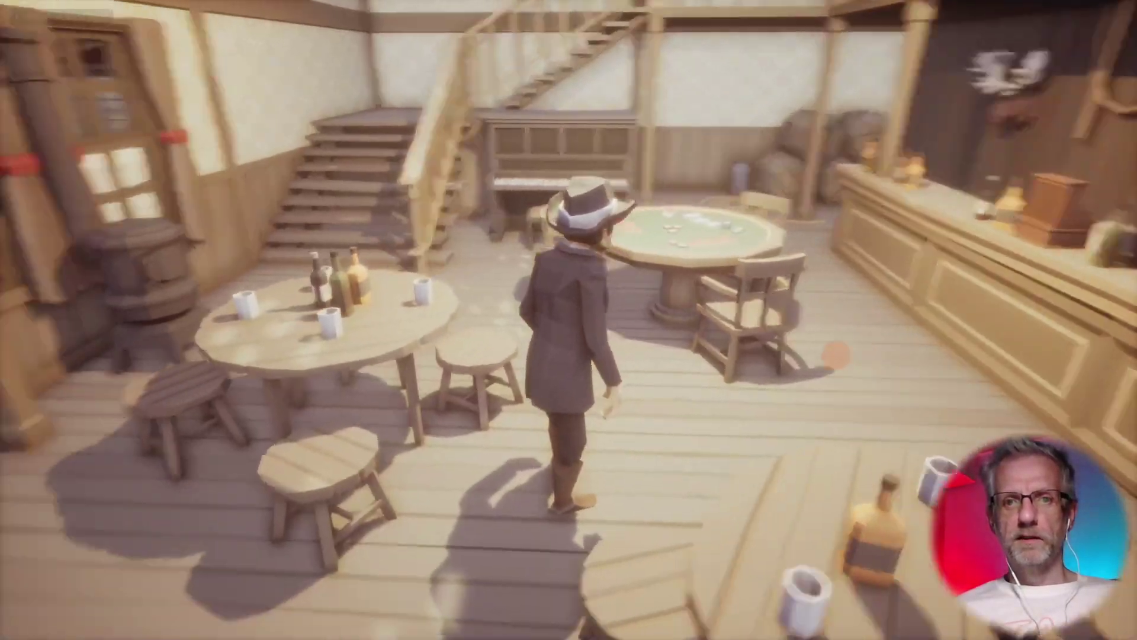
{"action": "key", "text": "w"}
{"action": "key", "text": "w"}
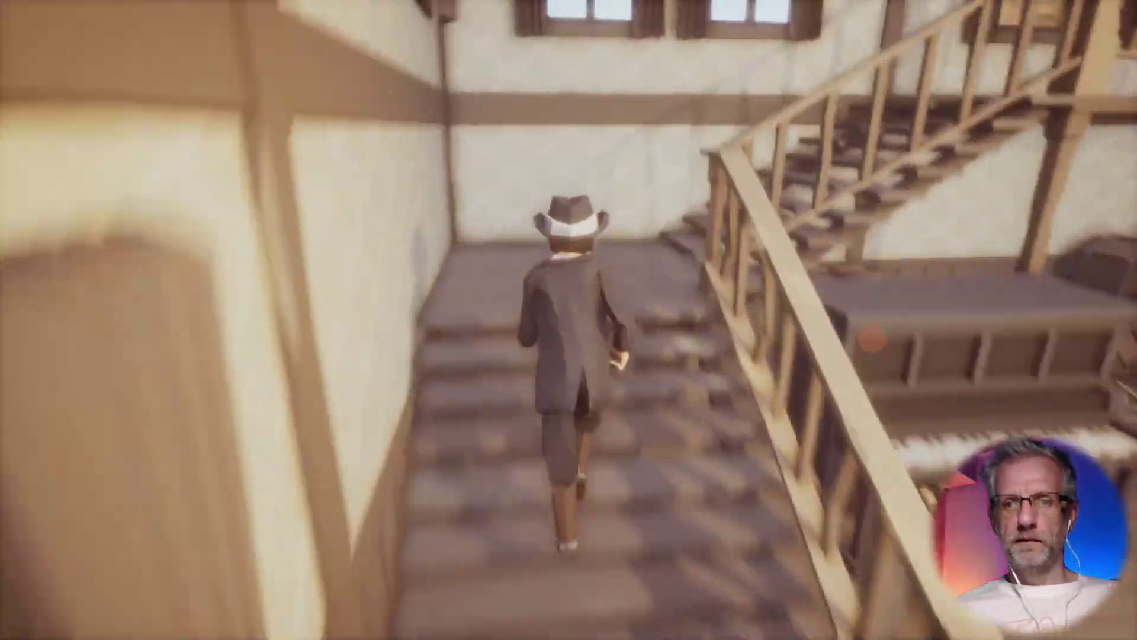
{"action": "key", "text": "w"}
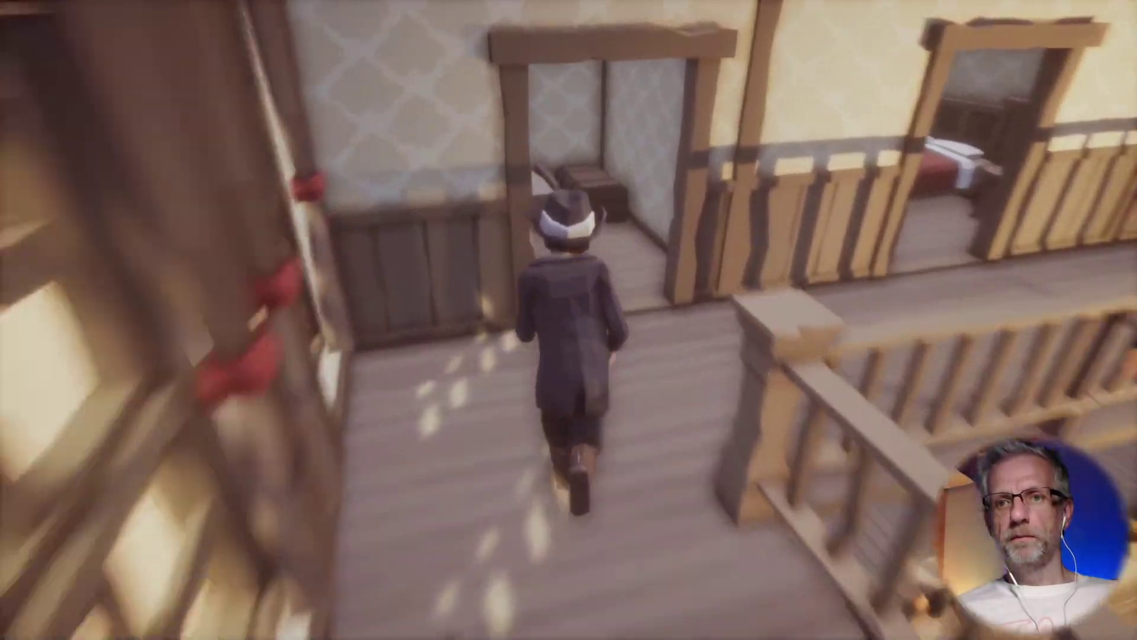
{"action": "key", "text": "w"}
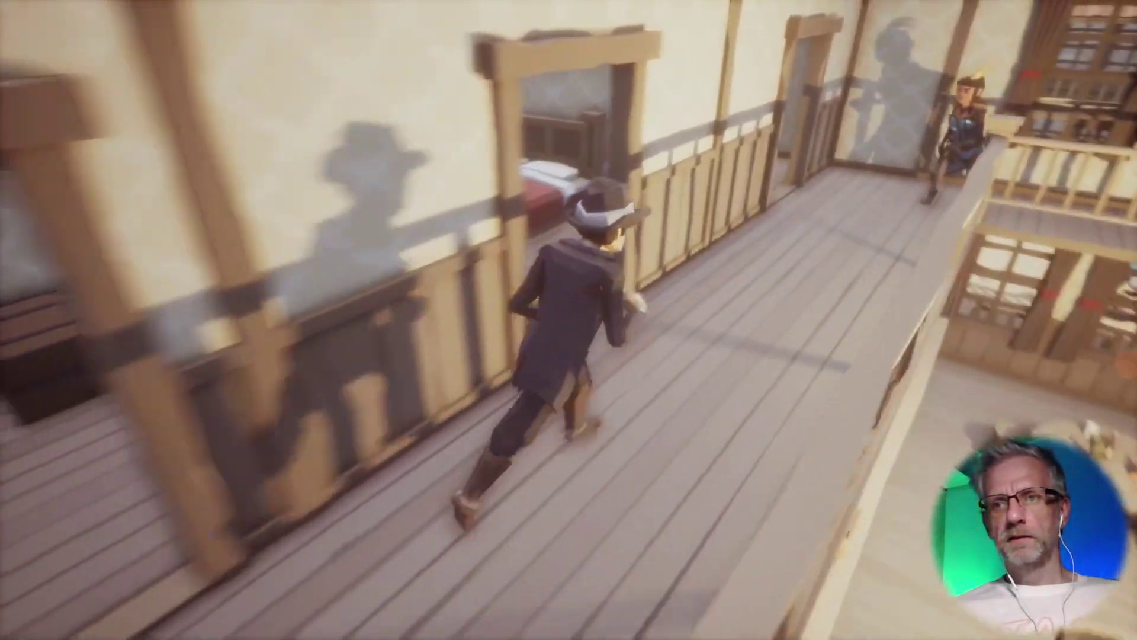
{"action": "key", "text": "w"}
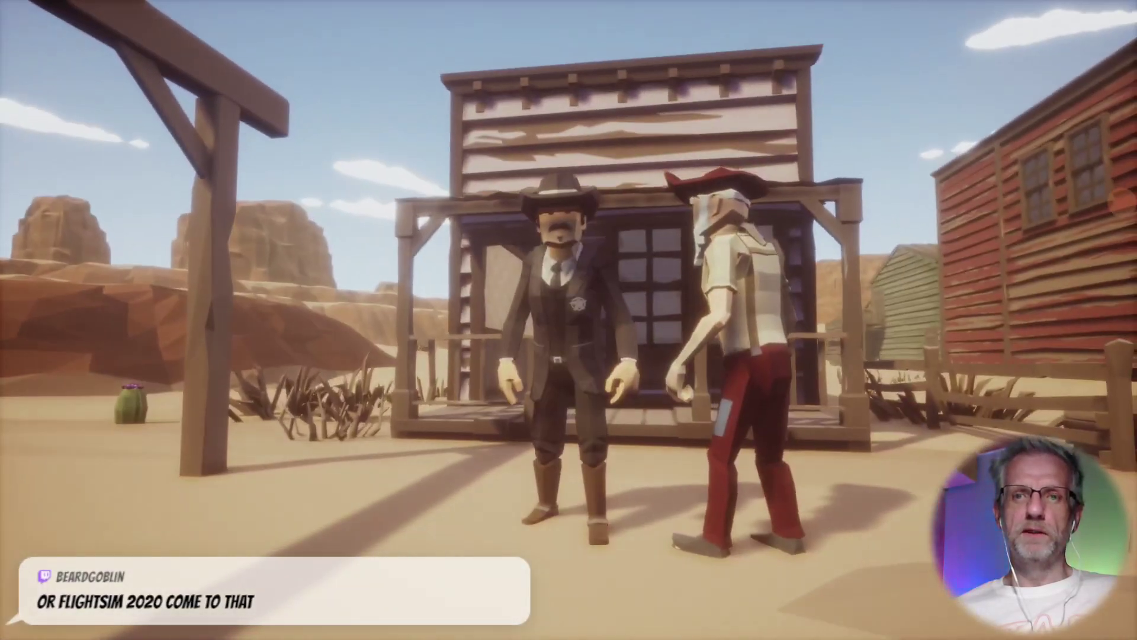
- Enter the small building behind the two standing characters, look around its interior and return outside
{"action": "key", "text": "w"}
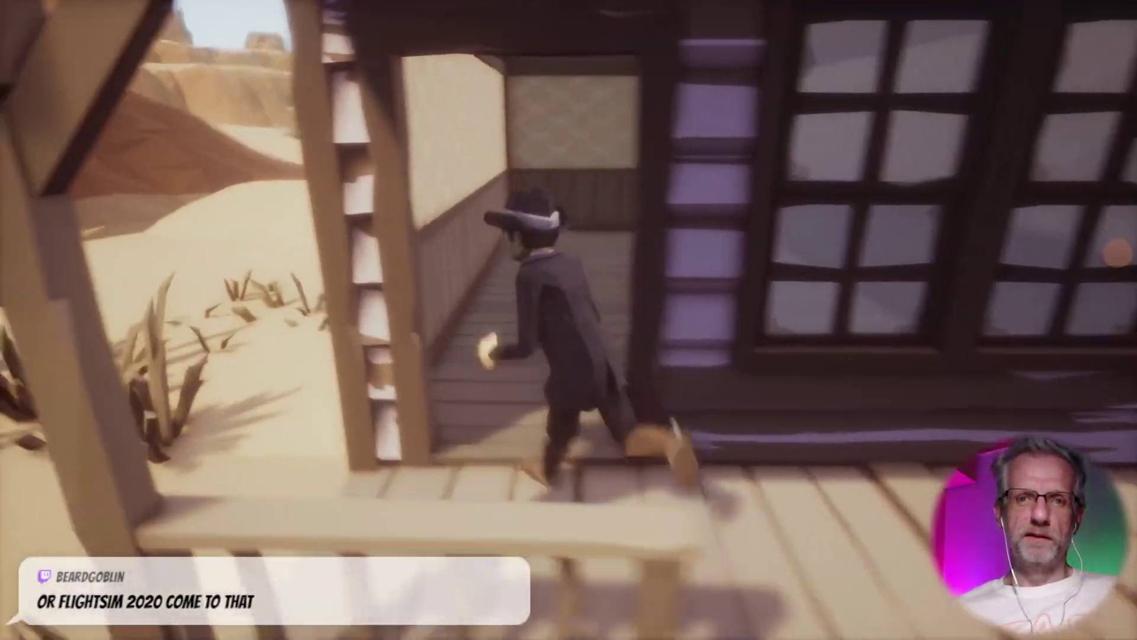
{"action": "key", "text": "w"}
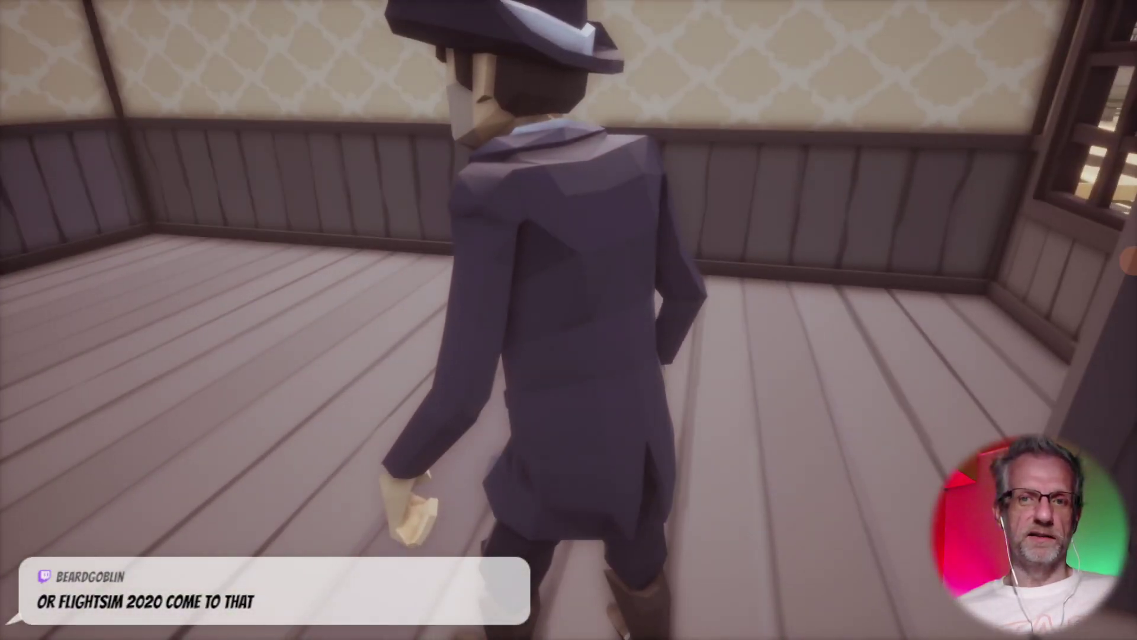
{"action": "key", "text": "w"}
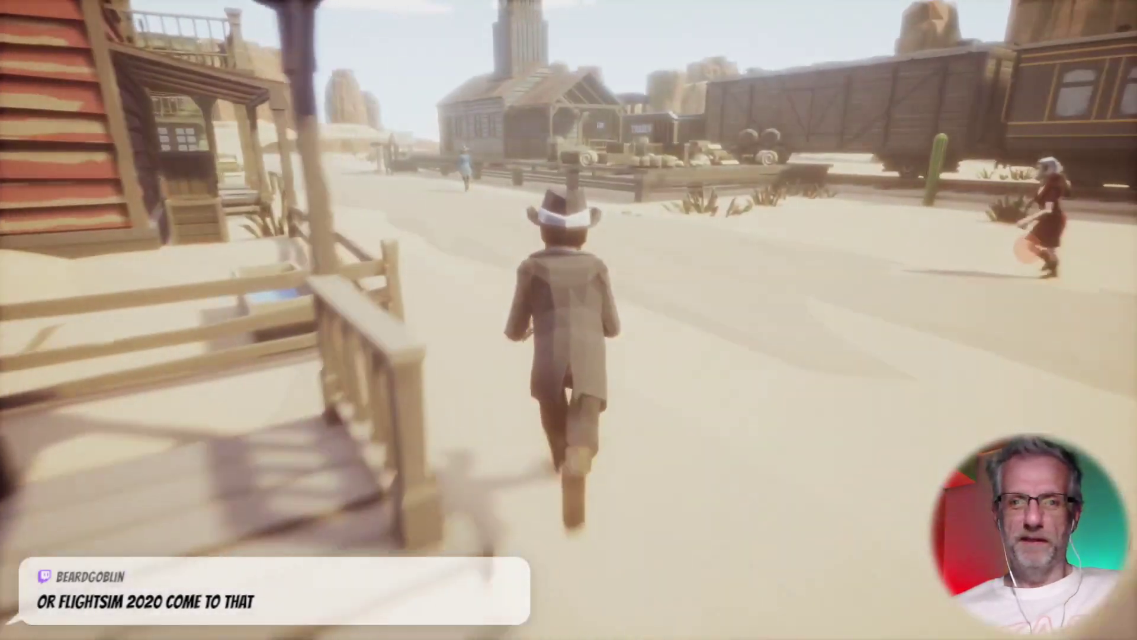
- Run along the main street to the church, walk in between the pews, and end the full-screen play session there
{"action": "key", "text": "w"}
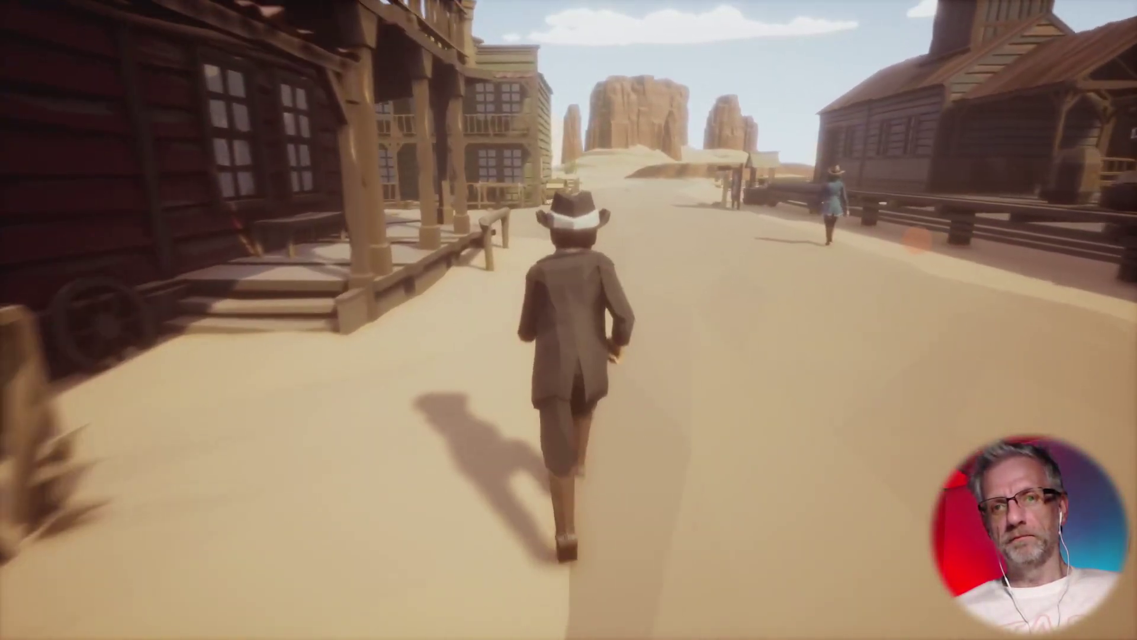
{"action": "key", "text": "w"}
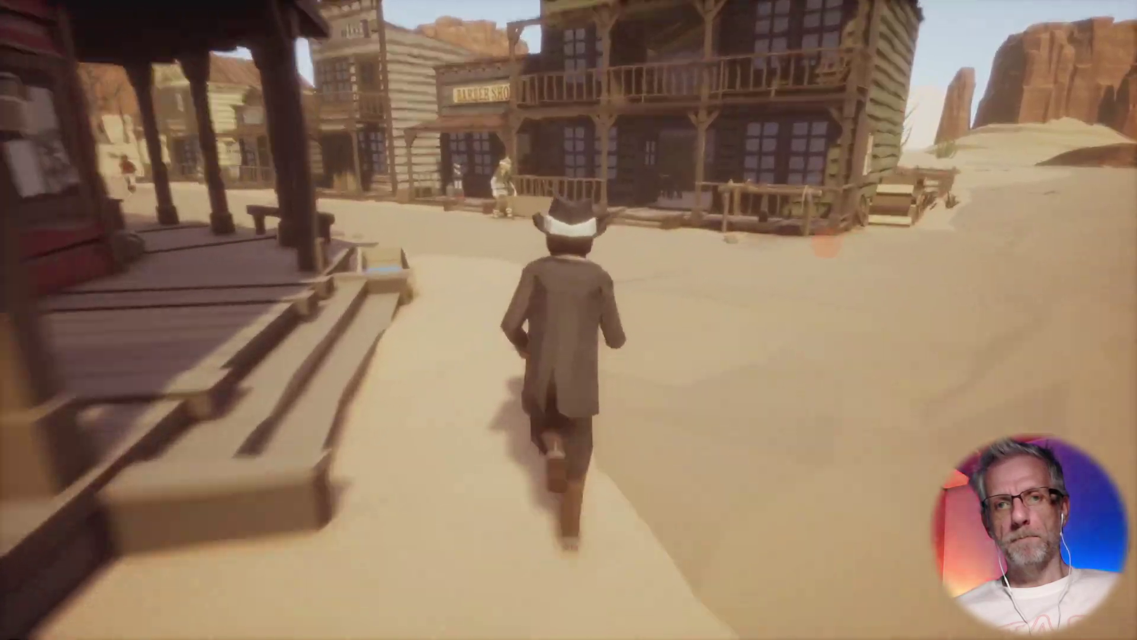
{"action": "key", "text": "w"}
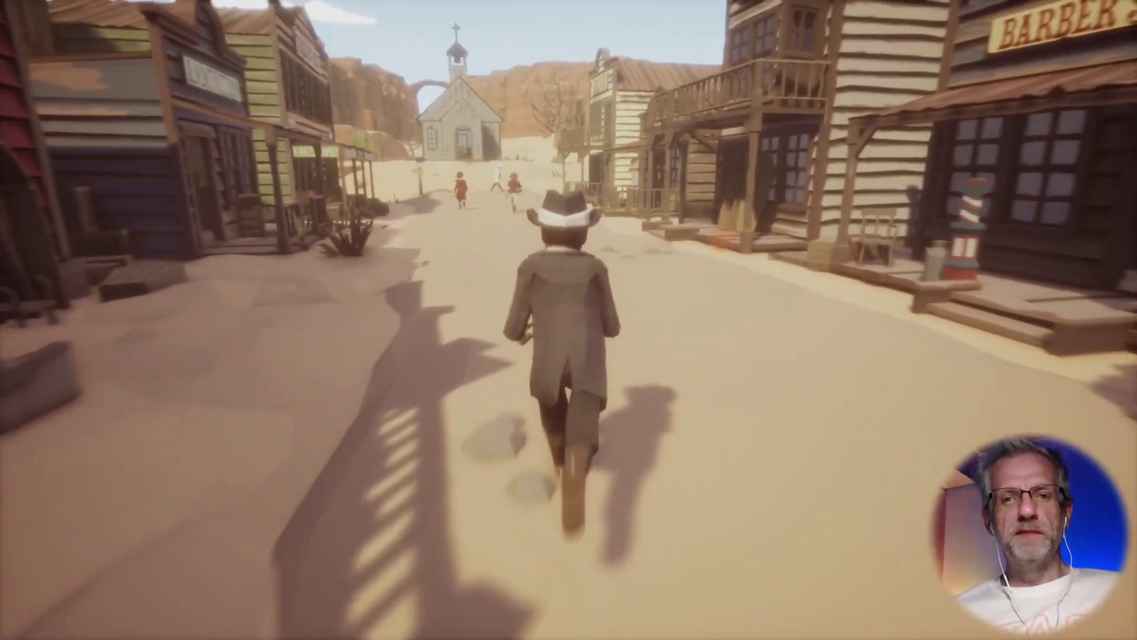
{"action": "key", "text": "w"}
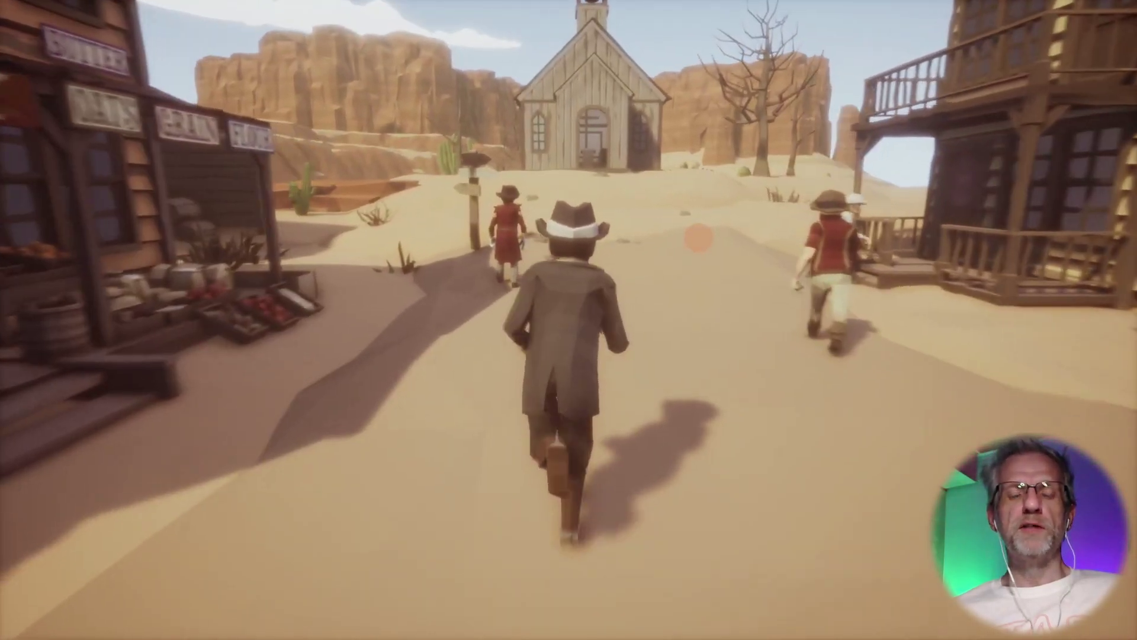
{"action": "key", "text": "w"}
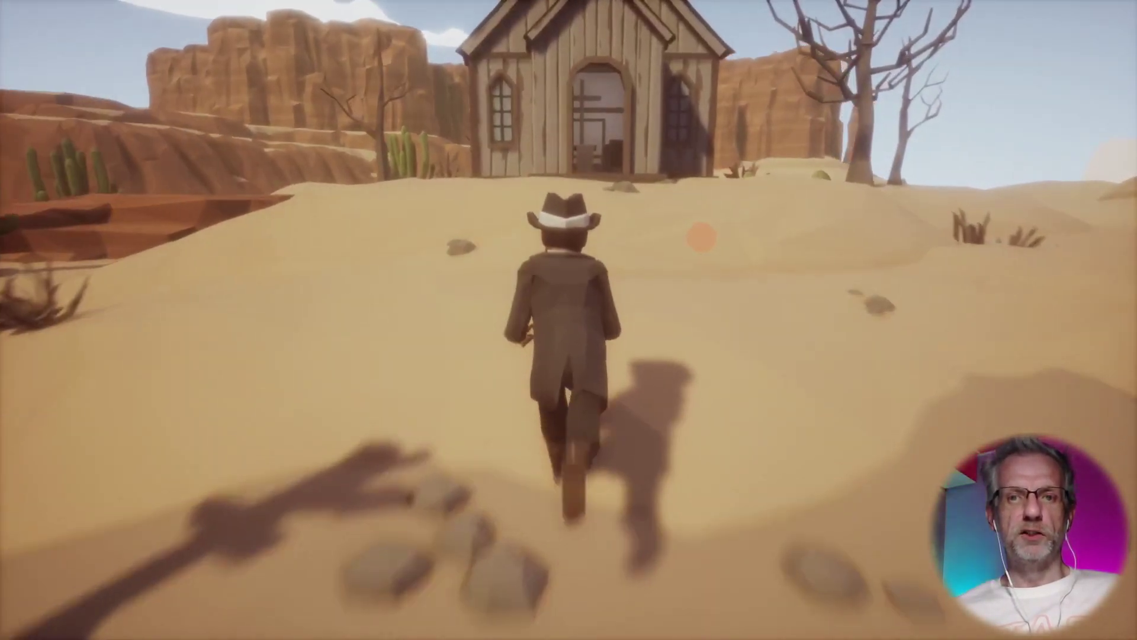
{"action": "key", "text": "w"}
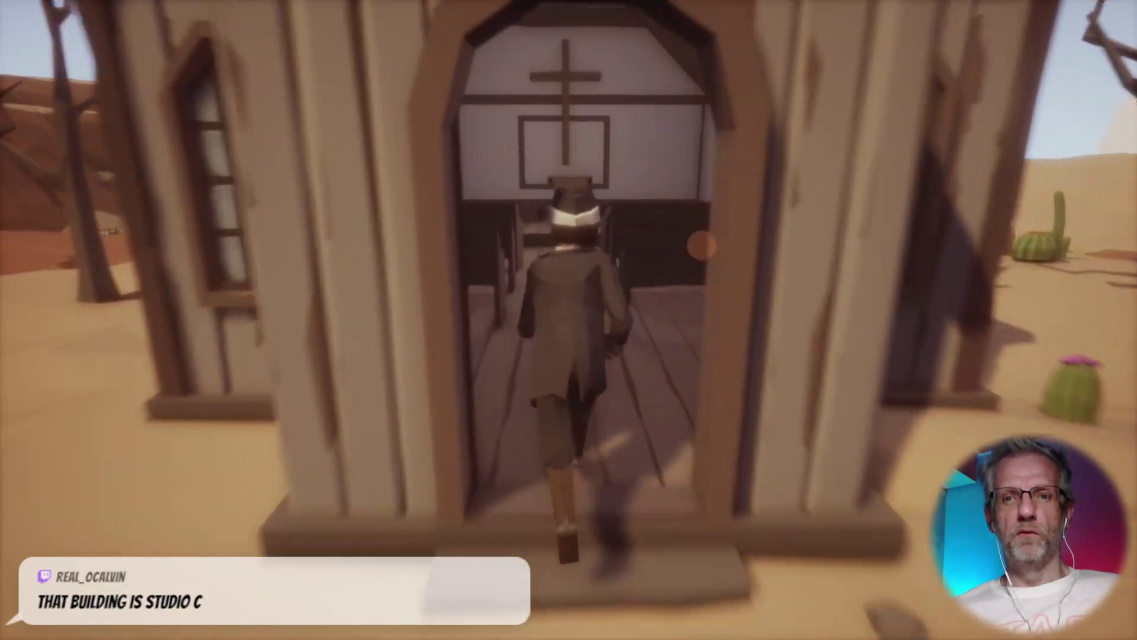
{"action": "key", "text": "w"}
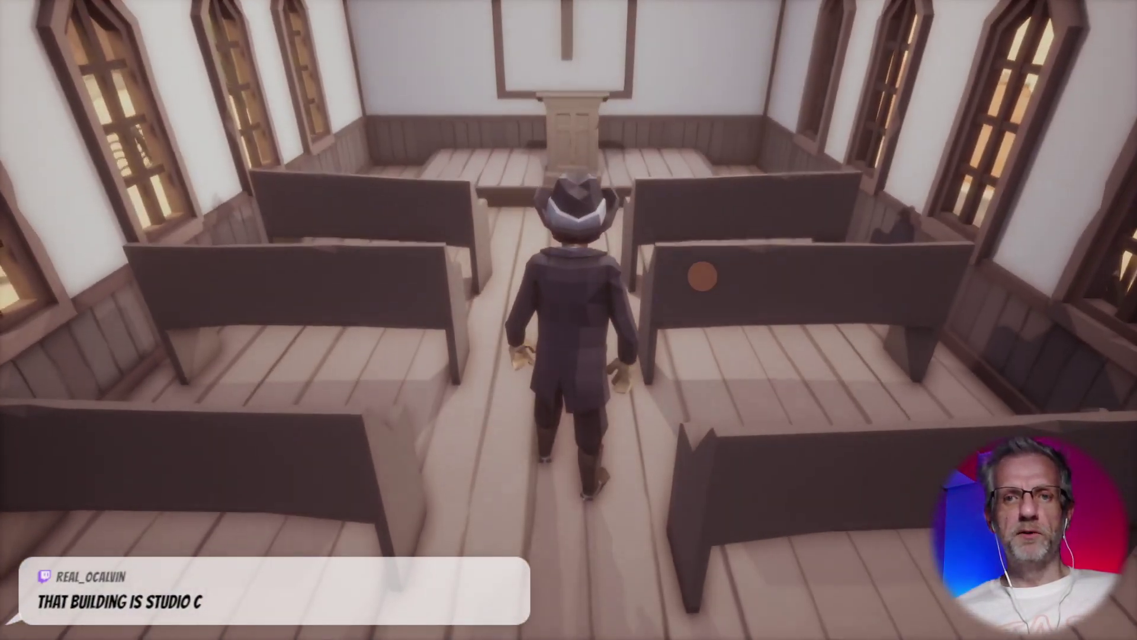
{"action": "key", "text": "w"}
{"action": "key", "text": "Escape"}
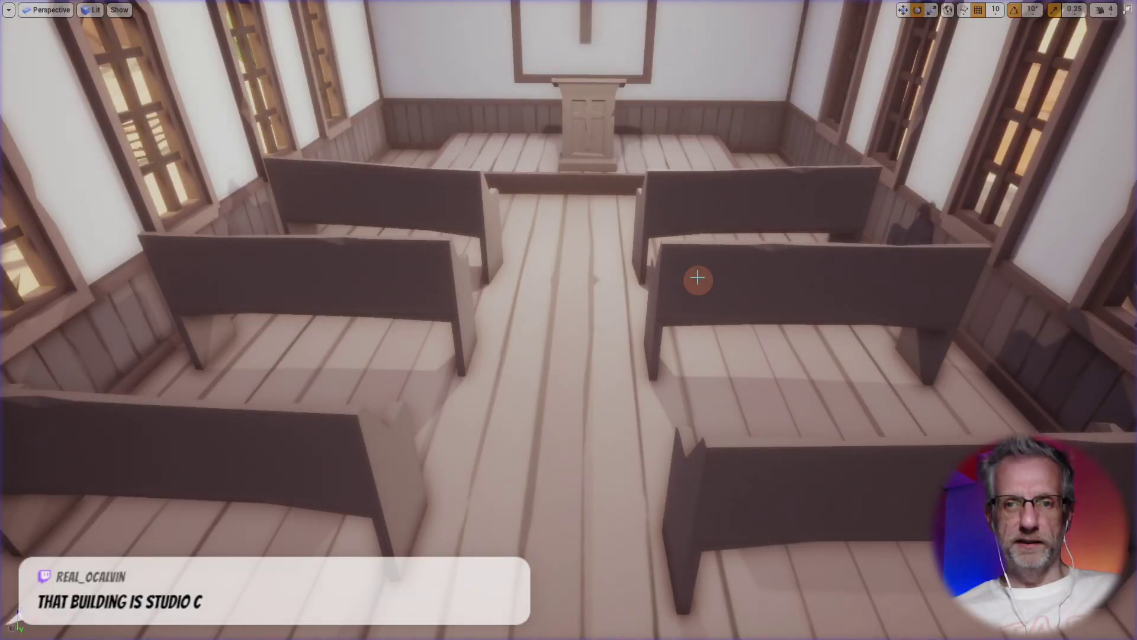
{"action": "key", "text": "F11"}
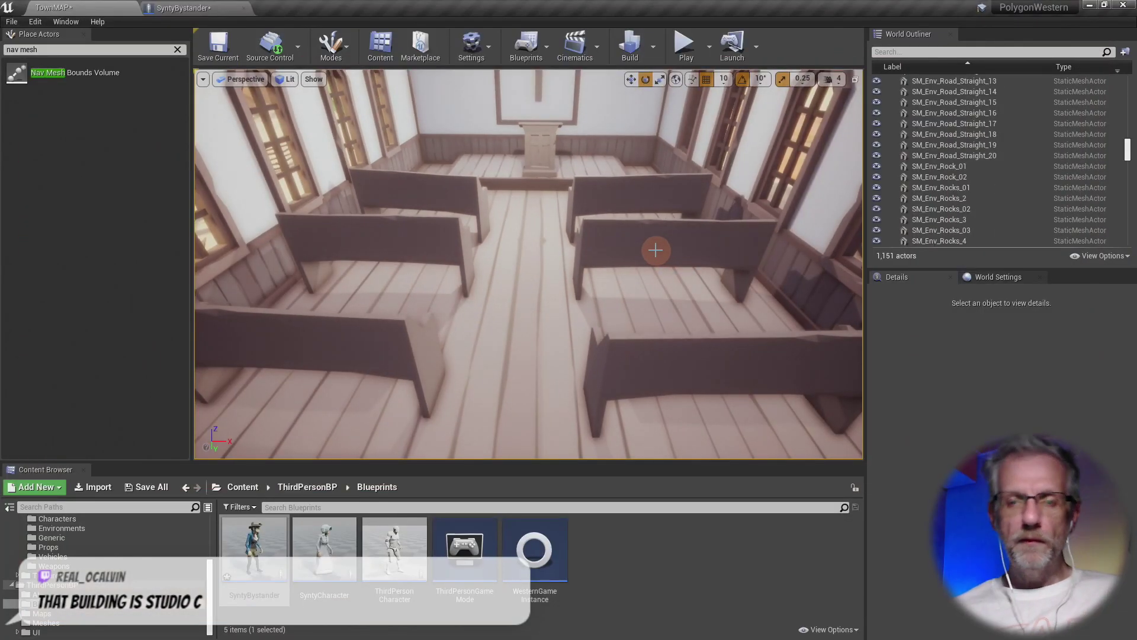
- Place a SyntyBystander on the church floor at the front of the aisle, before the pulpit
{"action": "mouse_move", "coordinate": [656, 251]}
{"action": "right_mouse_down"}
{"action": "mouse_move", "coordinate": [657, 237]}
{"action": "mouse_move", "coordinate": [656, 251]}
{"action": "right_mouse_up"}
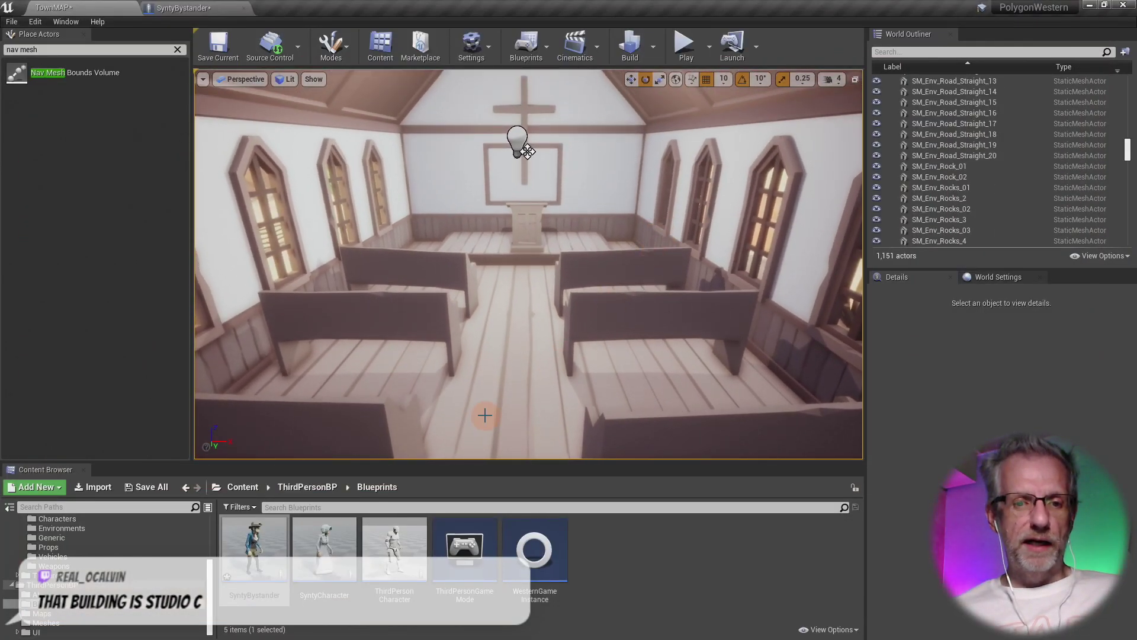
{"action": "left_click_drag", "start_coordinate": [254, 548], "coordinate": [515, 276]}
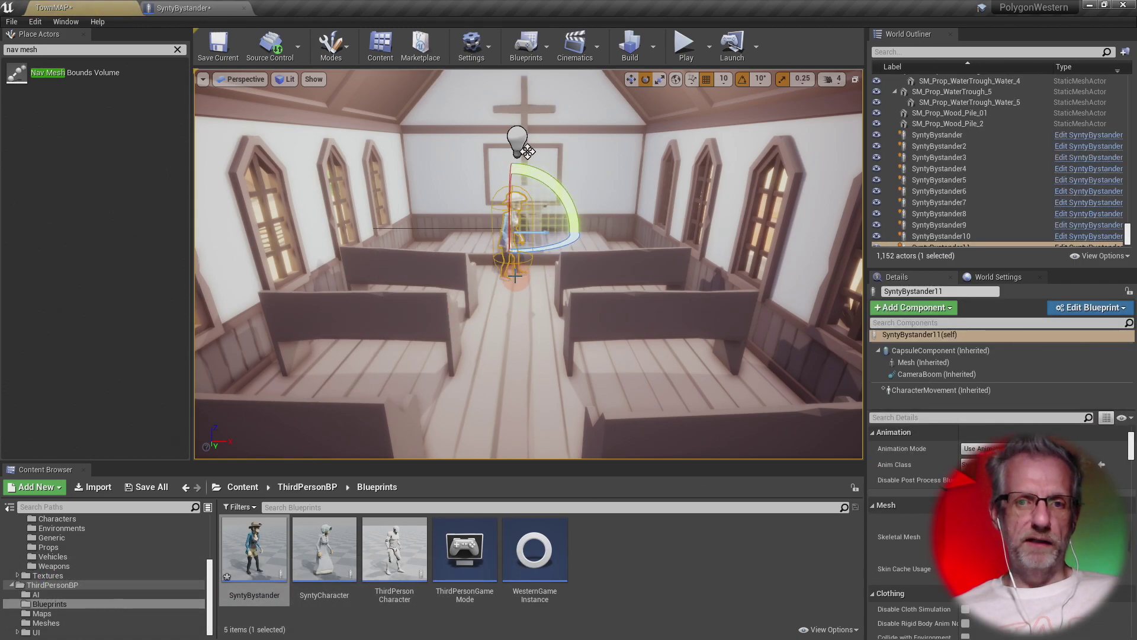
{"action": "scroll", "coordinate": [535, 270], "scroll_direction": "up", "scroll_amount": 5}
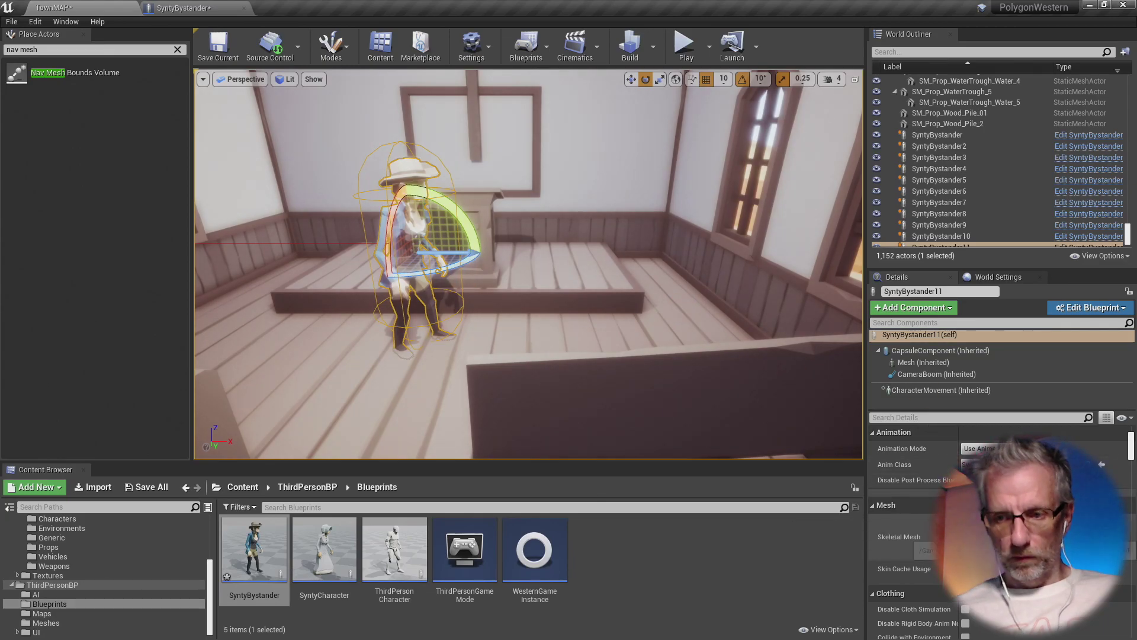
- Set the church bystander's skeletal mesh to the priest character, searching the mesh assets for "pries"
{"action": "scroll", "coordinate": [1001, 533], "scroll_direction": "down", "scroll_amount": 2}
{"action": "scroll", "coordinate": [1001, 522], "scroll_direction": "down", "scroll_amount": 1}
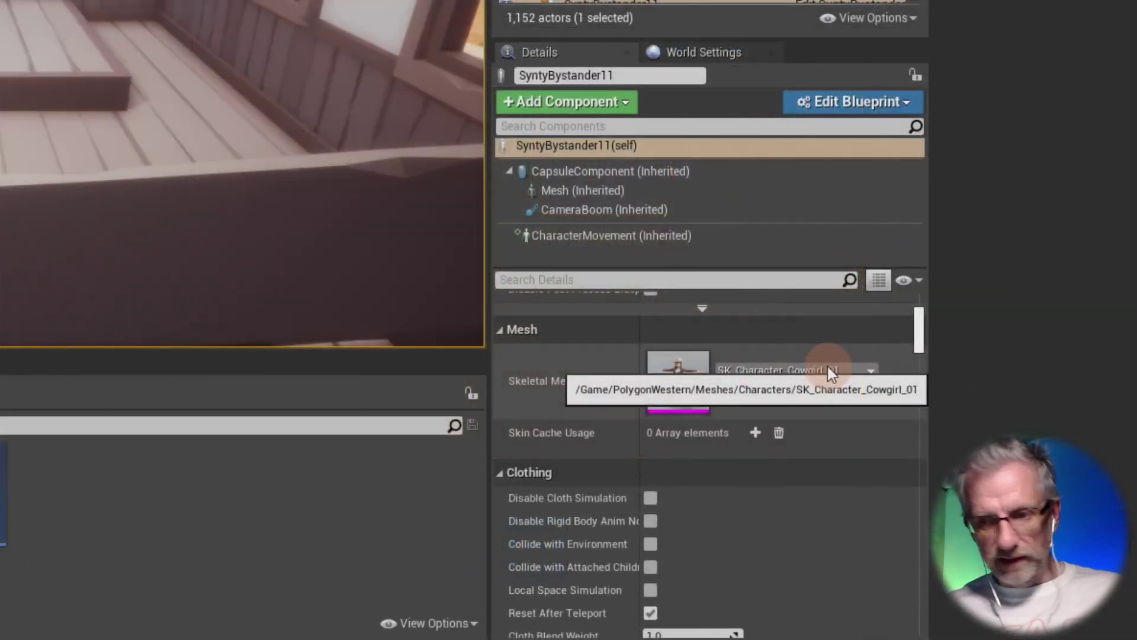
{"action": "left_click", "coordinate": [1075, 471]}
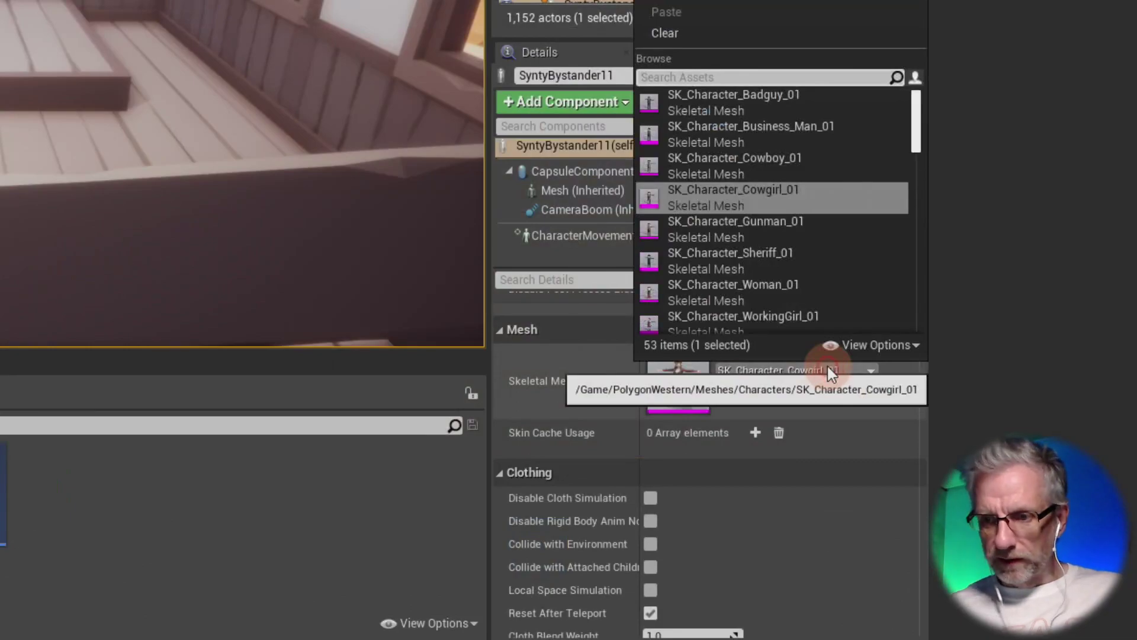
{"action": "type", "text": "prie"}
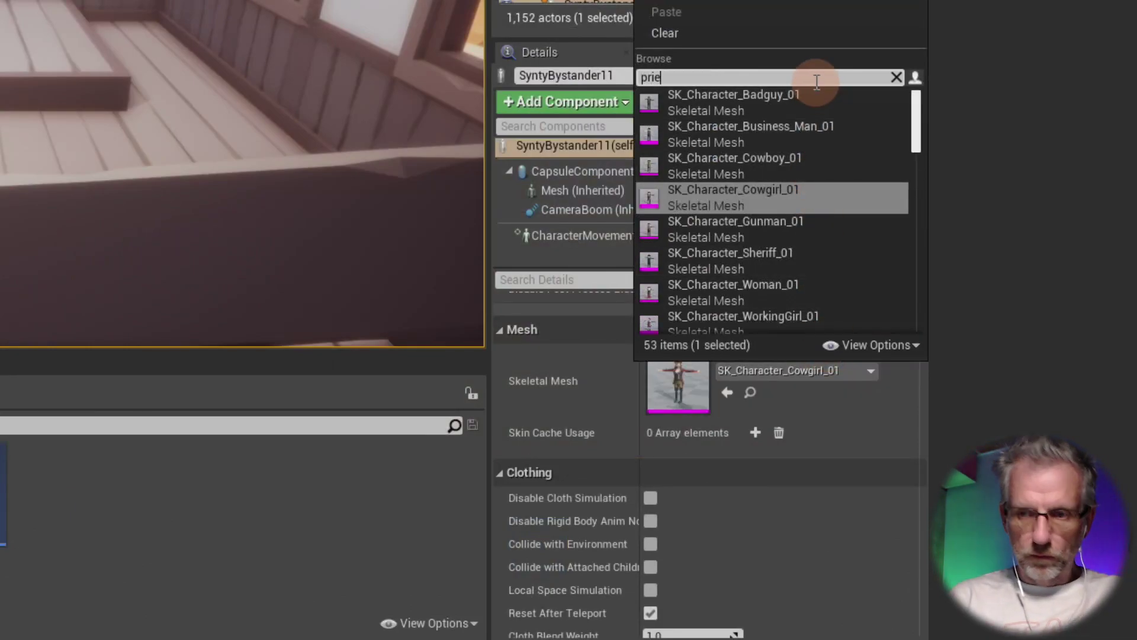
{"action": "type", "text": "s"}
{"action": "left_click", "coordinate": [796, 104]}
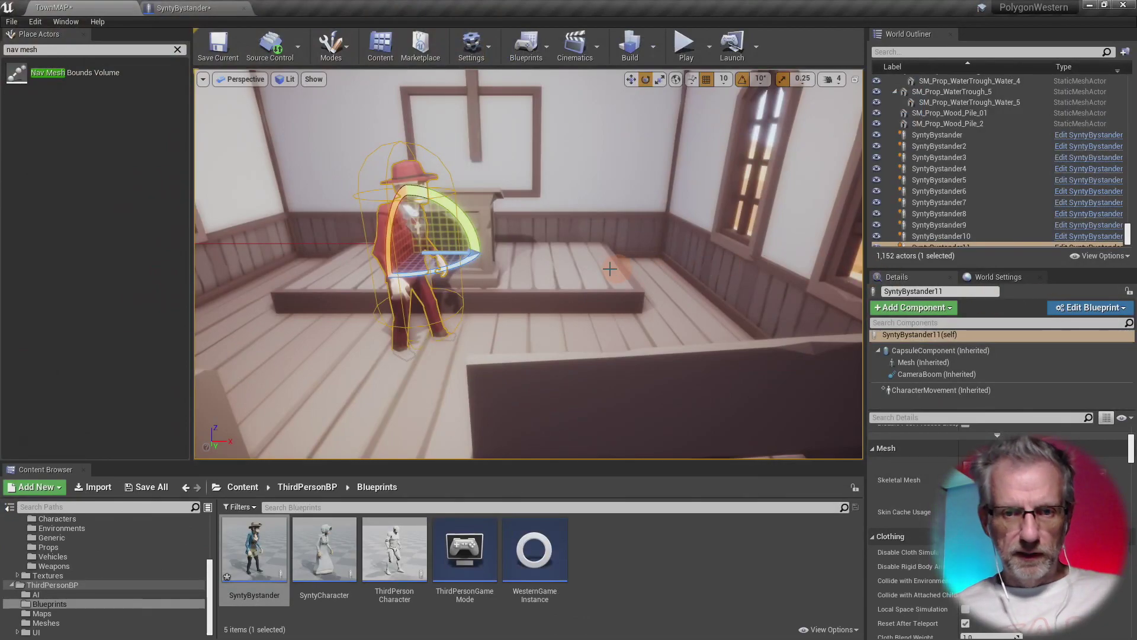
- Rotate the priest bystander 90 degrees about its vertical axis so that it faces the church pews
{"action": "left_click_drag", "start_coordinate": [459, 266], "coordinate": [388, 279]}
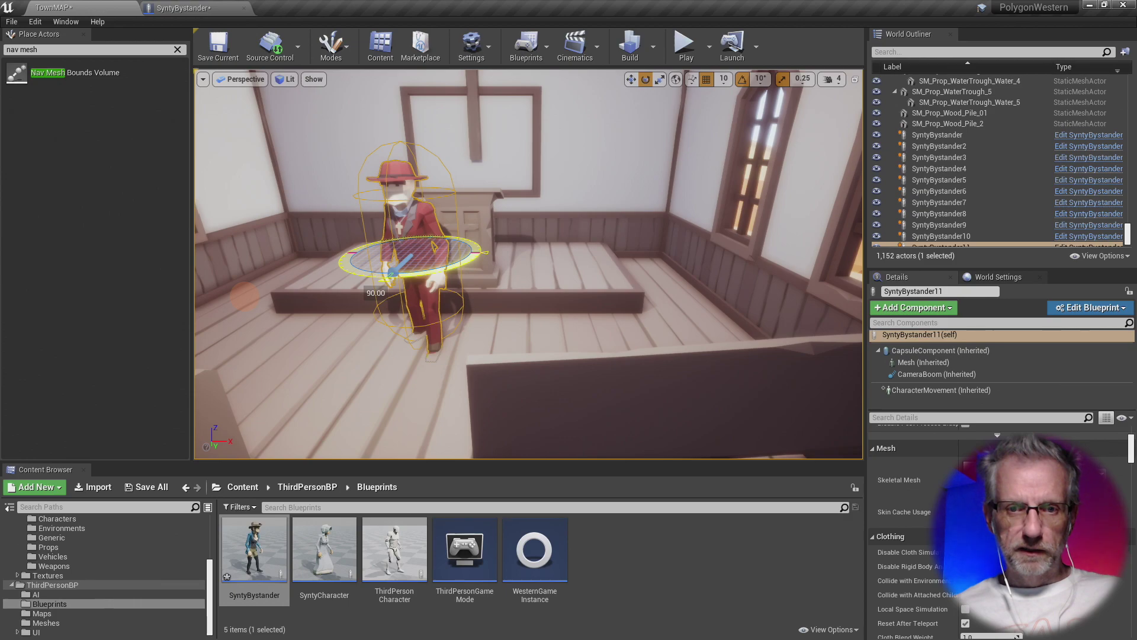
{"action": "mouse_move", "coordinate": [548, 281]}
{"action": "right_mouse_down"}
{"action": "mouse_move", "coordinate": [509, 280]}
{"action": "mouse_move", "coordinate": [546, 284]}
{"action": "right_mouse_up"}
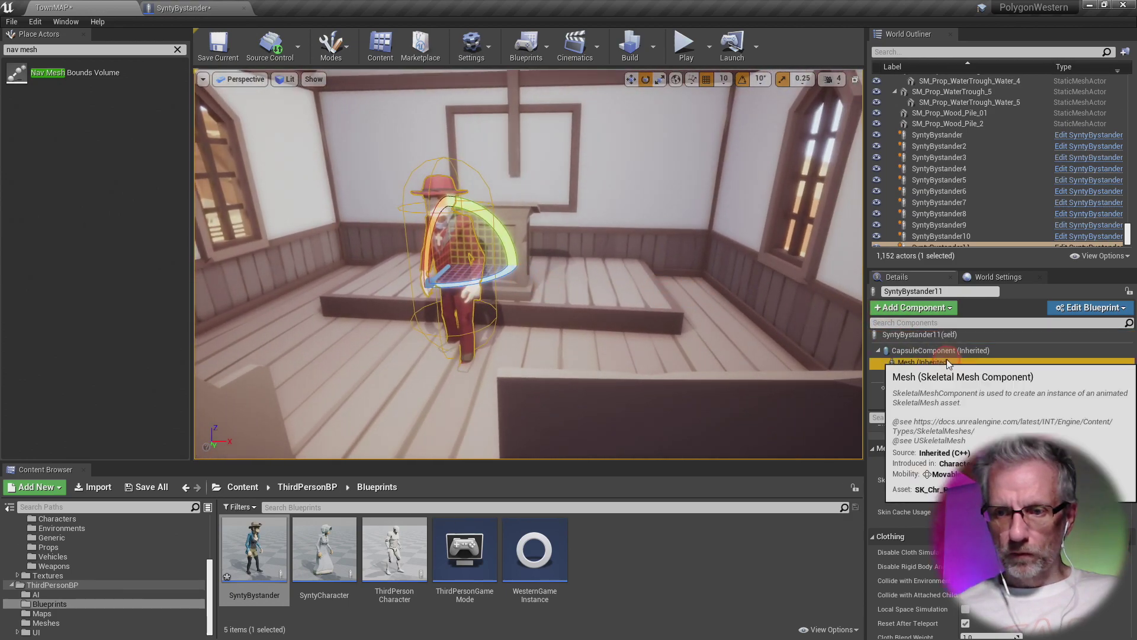
- Try two other PolygonWestern materials, a blue and a green outfit, on Element 0 of the priest's mesh
{"action": "left_click", "coordinate": [923, 362]}
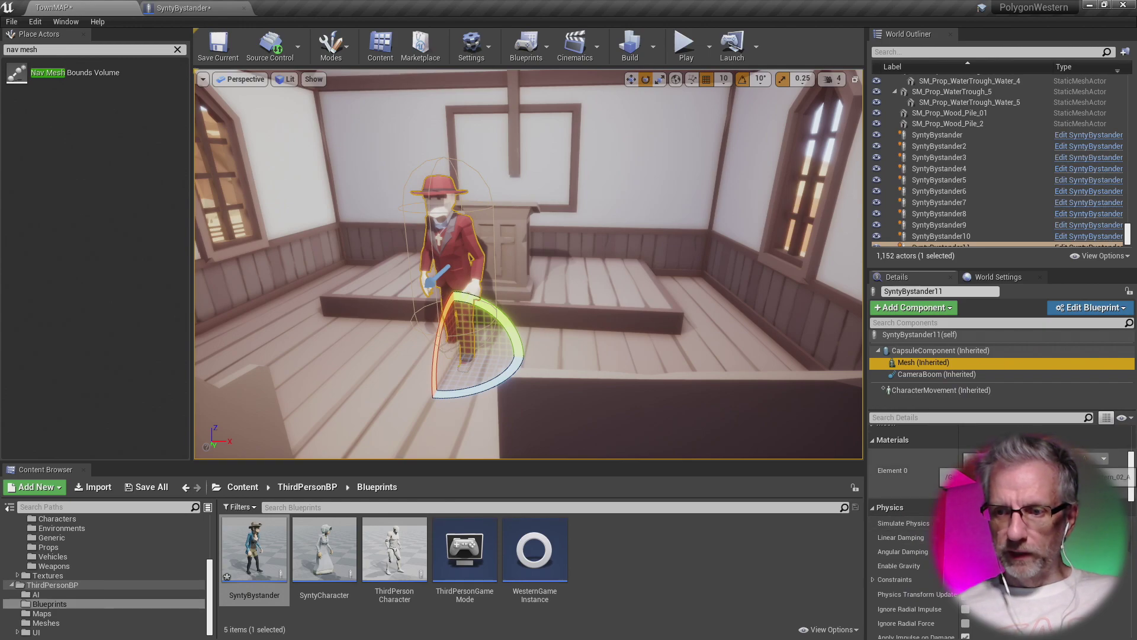
{"action": "left_click", "coordinate": [1043, 458]}
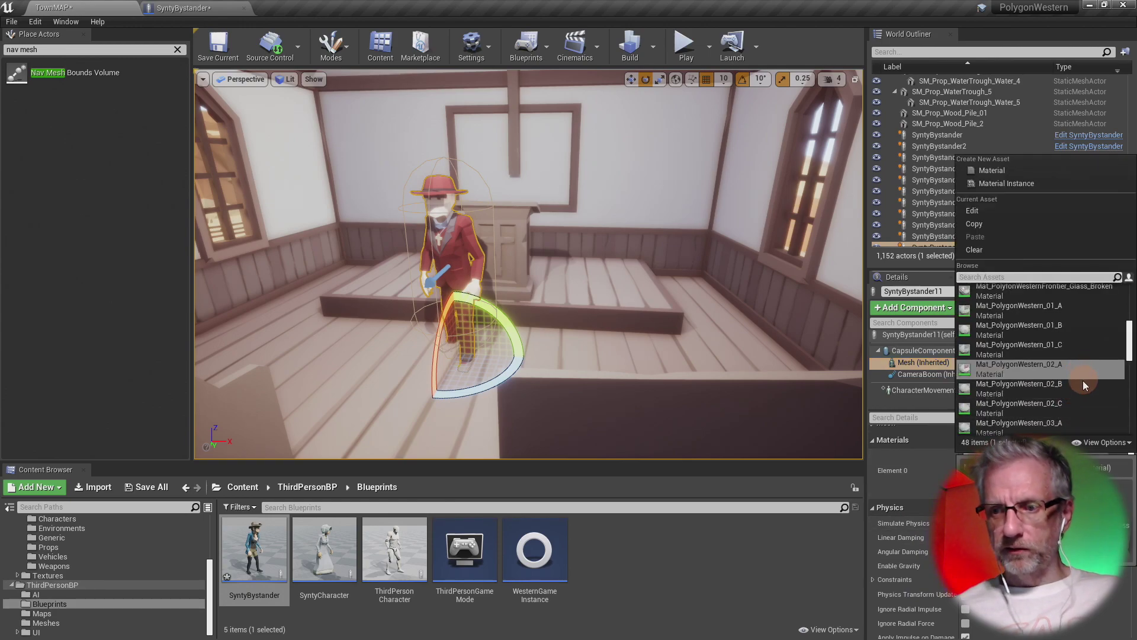
{"action": "scroll", "coordinate": [1083, 383], "scroll_direction": "down", "scroll_amount": 1}
{"action": "left_click", "coordinate": [1072, 407]}
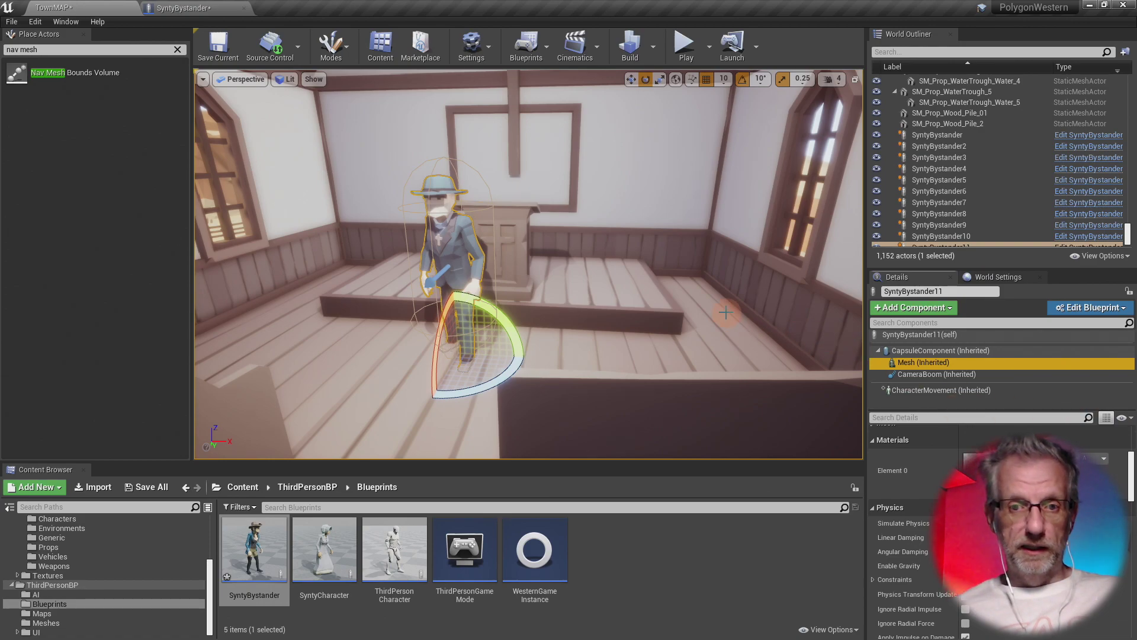
{"action": "scroll", "coordinate": [723, 315], "scroll_direction": "up", "scroll_amount": 2}
{"action": "scroll", "coordinate": [723, 315], "scroll_direction": "down", "scroll_amount": 1}
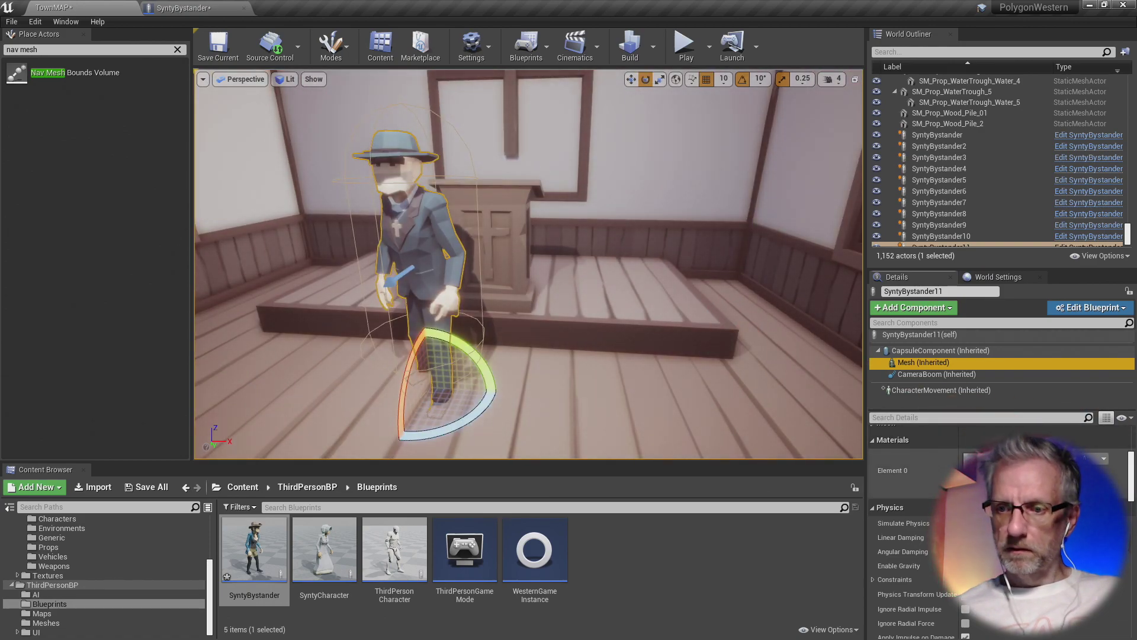
{"action": "left_click", "coordinate": [1042, 459]}
{"action": "left_click", "coordinate": [1061, 424]}
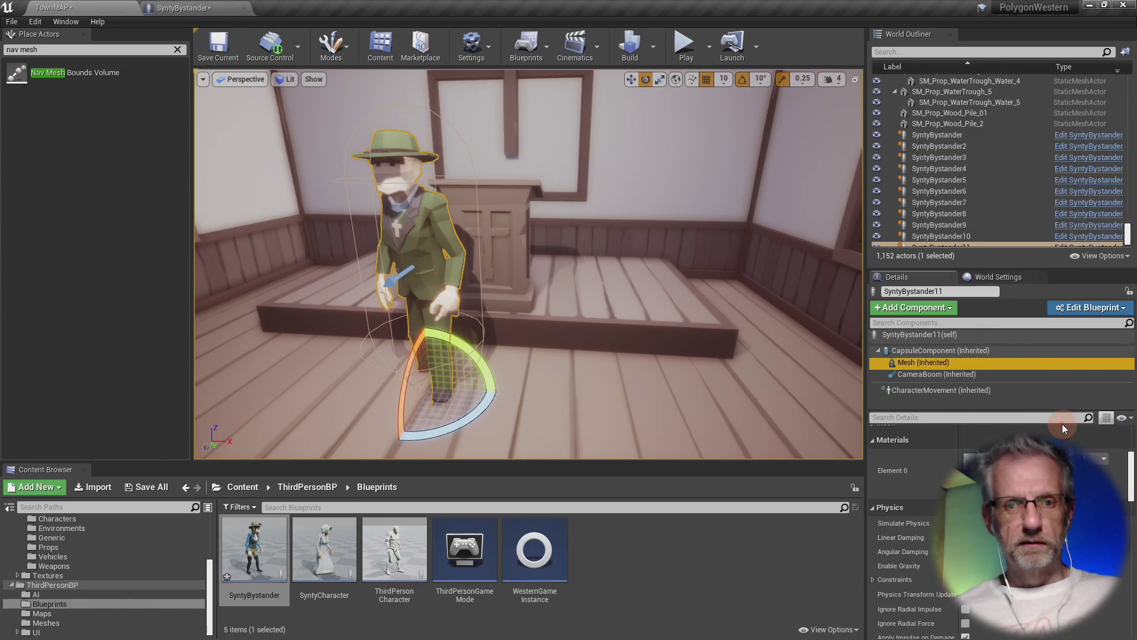
- Try Mat_PolygonWestern_01_A and 01_B on the priest's mesh, settling on Mat_PolygonWestern_01_C
{"action": "left_click", "coordinate": [1042, 459]}
{"action": "scroll", "coordinate": [1058, 373], "scroll_direction": "up", "scroll_amount": 3}
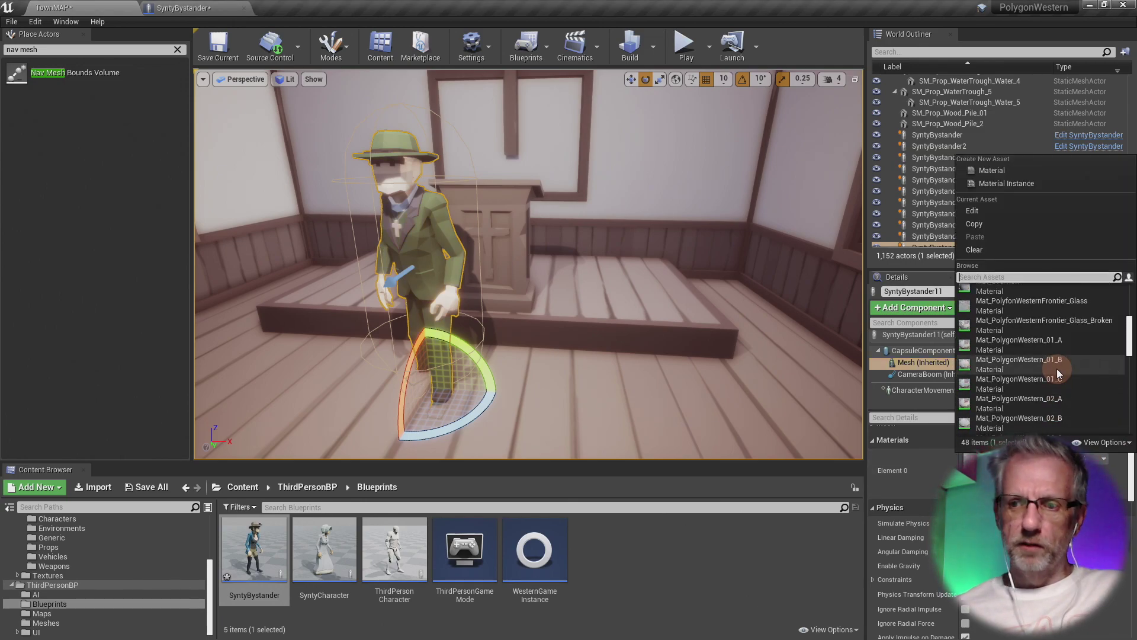
{"action": "left_click", "coordinate": [1063, 336]}
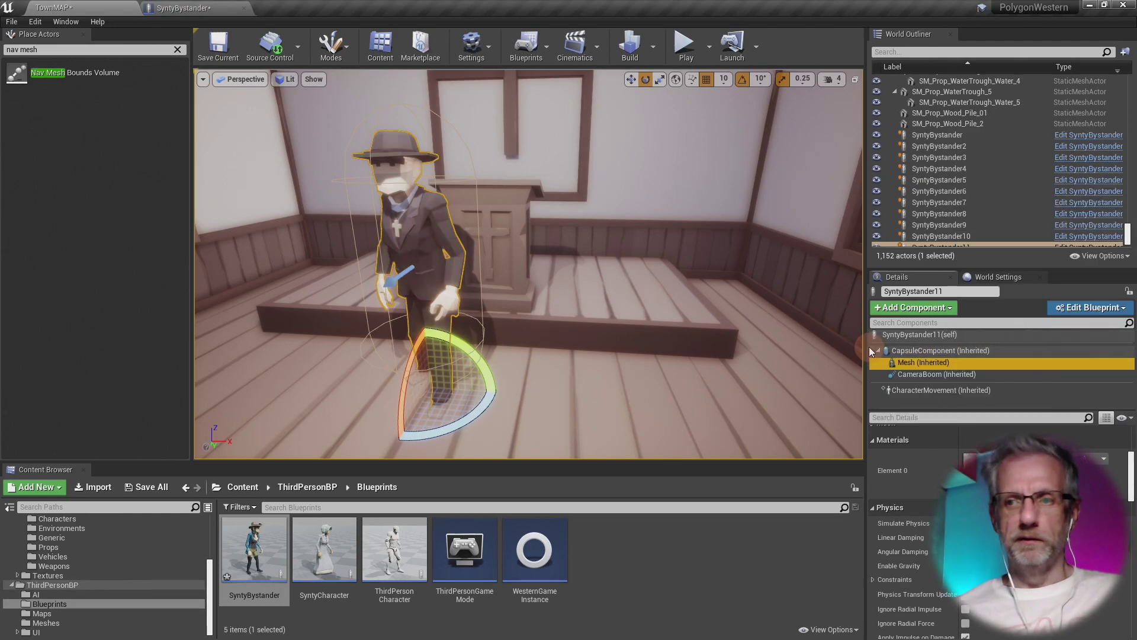
{"action": "left_click", "coordinate": [1101, 459]}
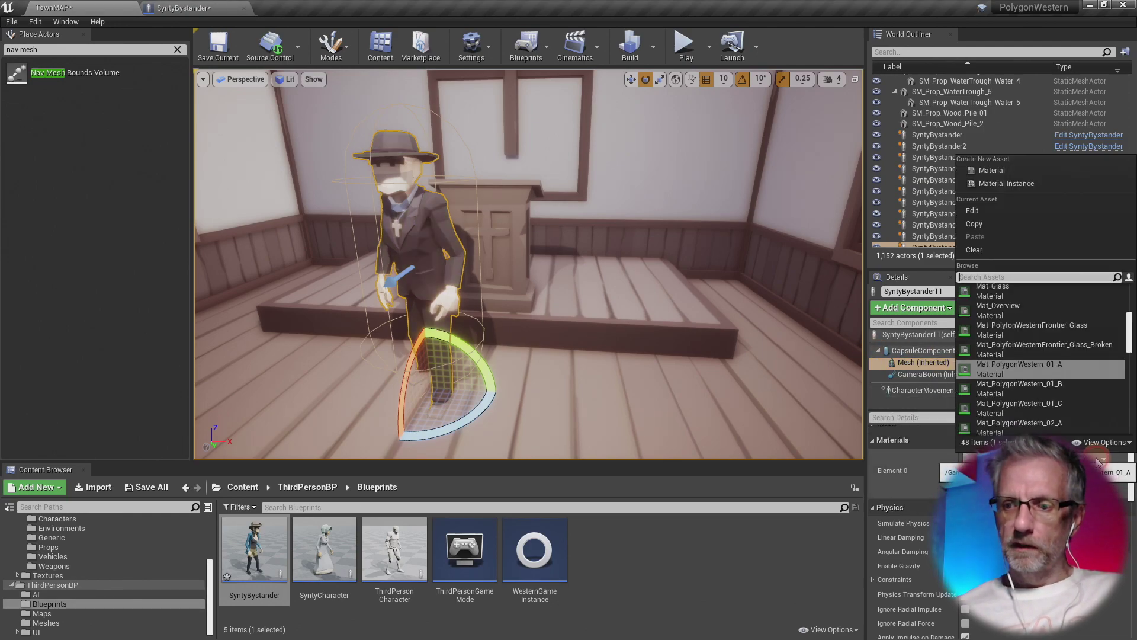
{"action": "left_click", "coordinate": [1081, 392]}
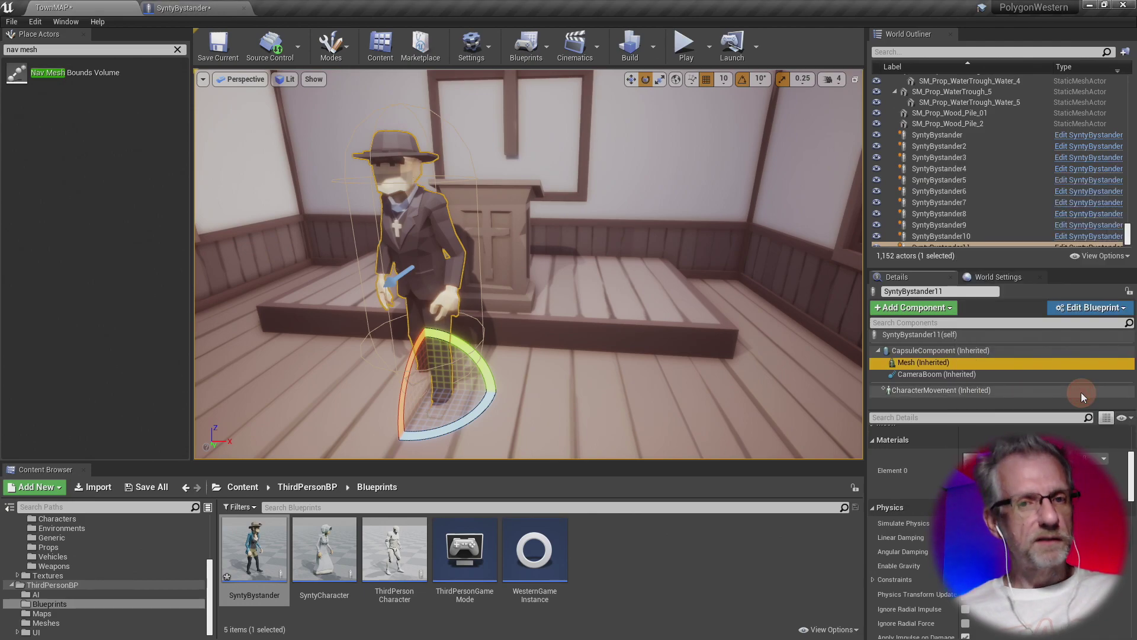
{"action": "left_click", "coordinate": [1087, 458]}
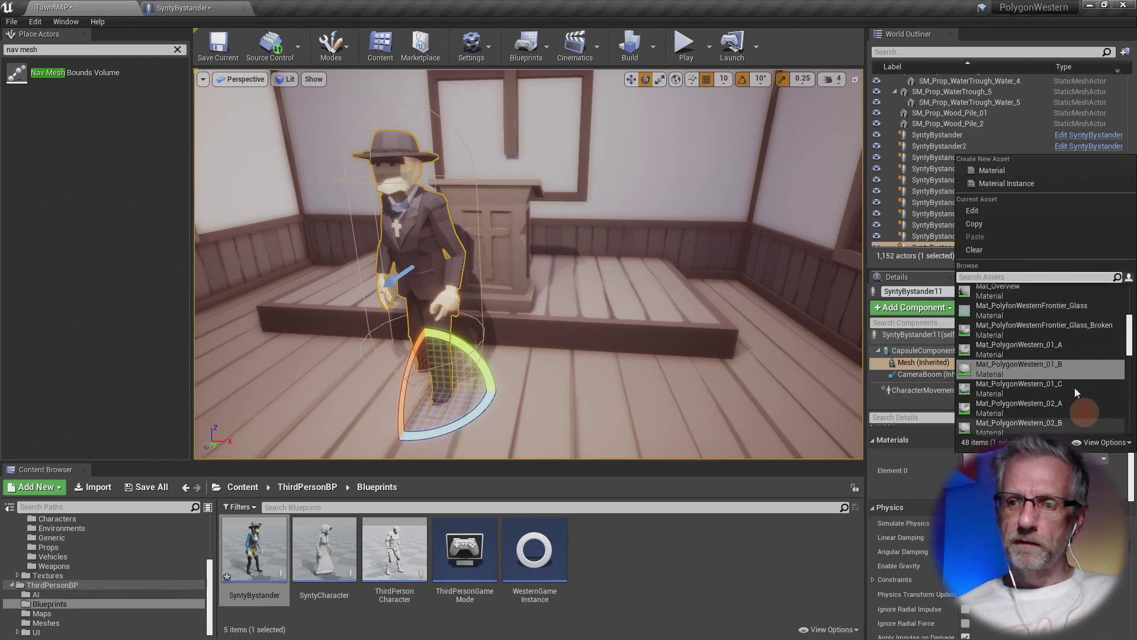
{"action": "left_click", "coordinate": [1052, 392]}
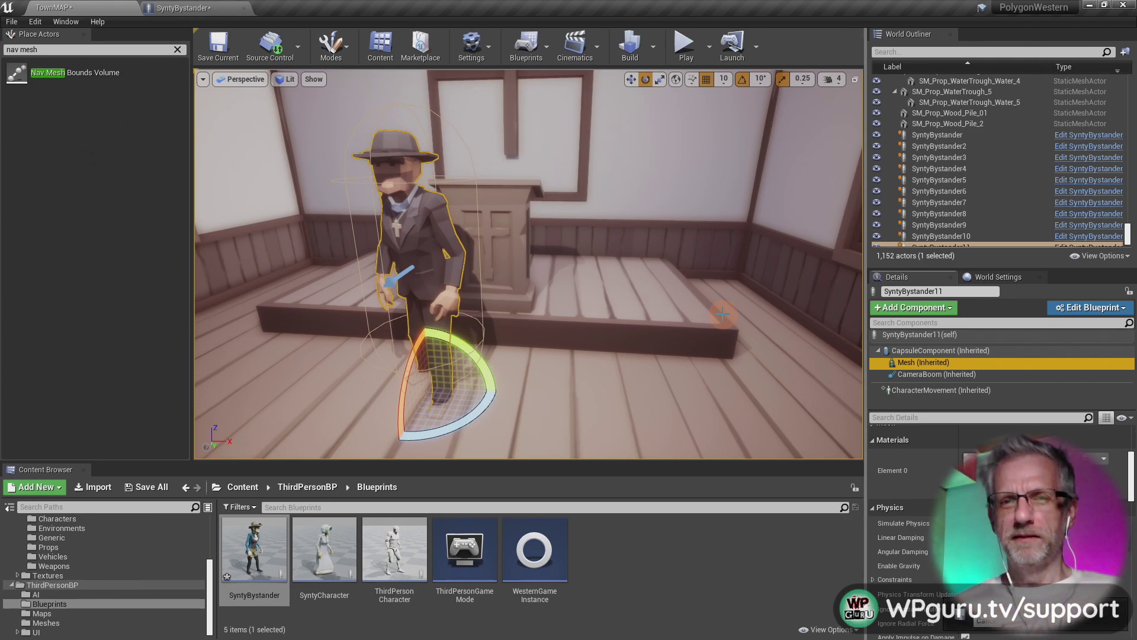
- Place a Nav Mesh Bounds Volume on the church floor beside the priest and show the navigation mesh
{"action": "right_click_drag", "start_coordinate": [722, 314], "coordinate": [654, 212]}
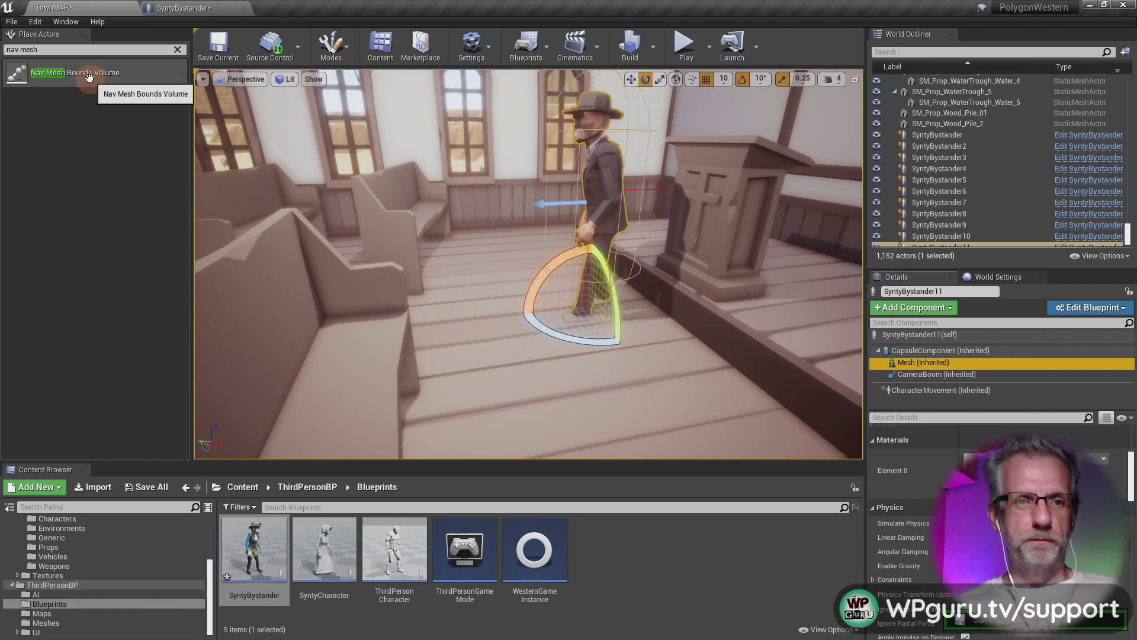
{"action": "left_click_drag", "start_coordinate": [65, 72], "coordinate": [408, 227]}
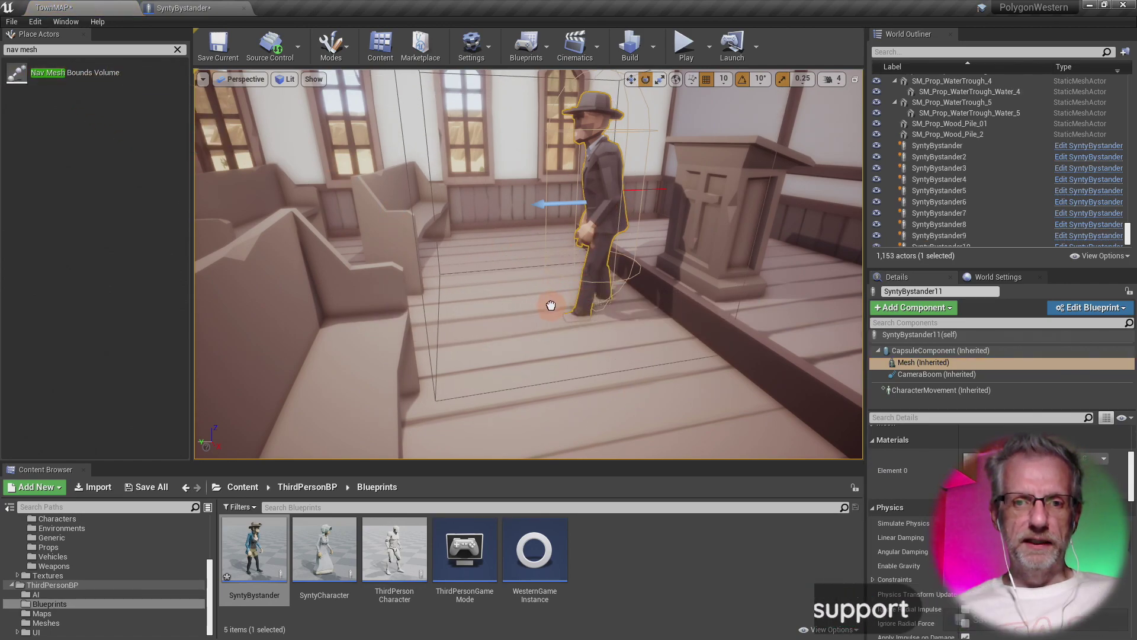
{"action": "left_click", "coordinate": [549, 305]}
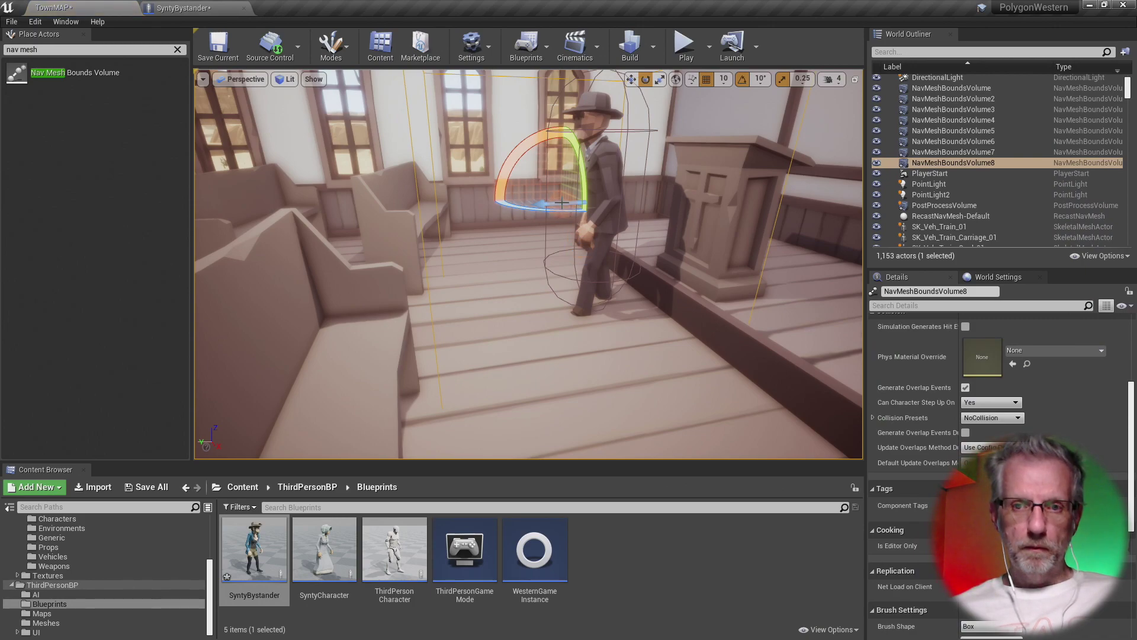
{"action": "key", "text": "r"}
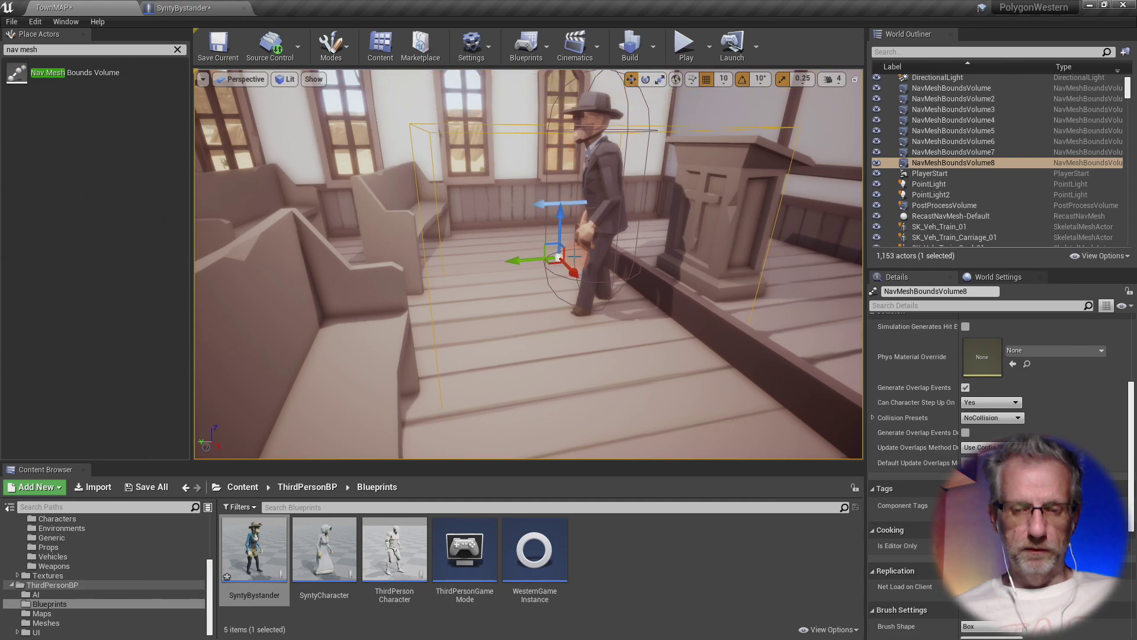
{"action": "key", "text": "p"}
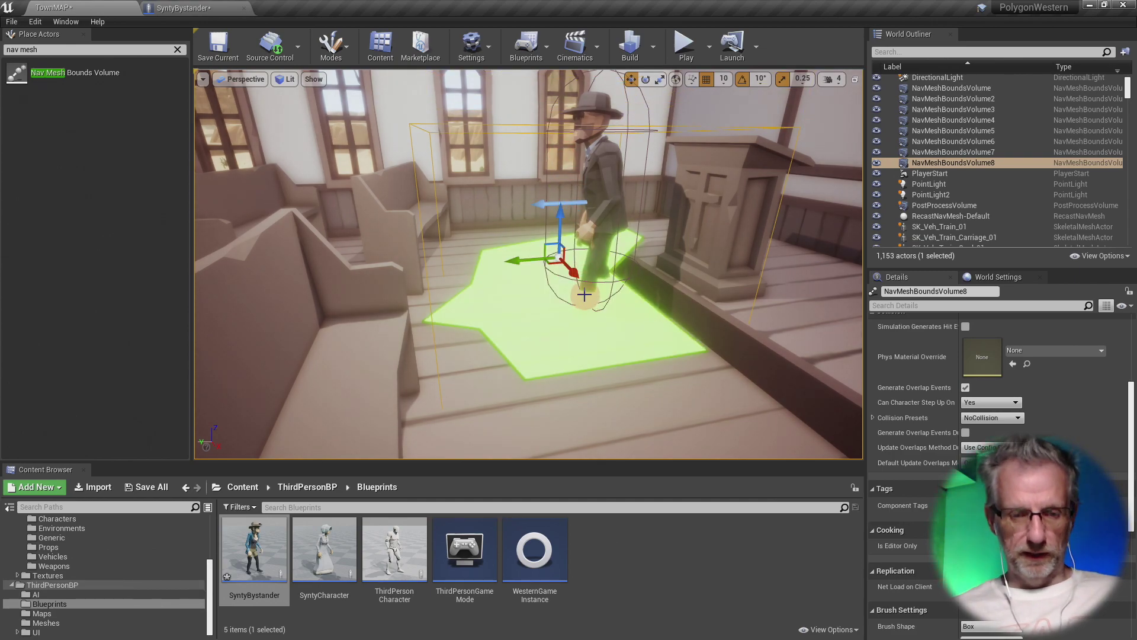
- Scale the church's nav mesh bounds volume outward to cover the floor between the pews and around the pulpit, and check its coverage
{"action": "key", "text": "w"}
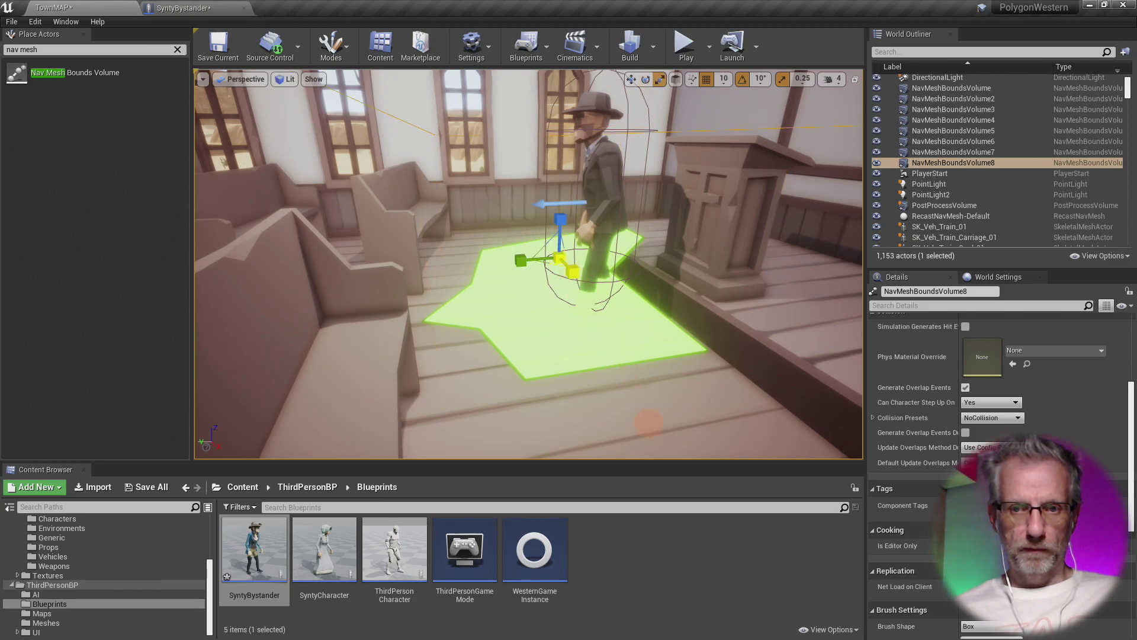
{"action": "left_click_drag", "start_coordinate": [651, 431], "coordinate": [652, 432]}
{"action": "mouse_move", "coordinate": [572, 274]}
{"action": "right_mouse_down"}
{"action": "mouse_move", "coordinate": [490, 312]}
{"action": "mouse_move", "coordinate": [538, 312]}
{"action": "mouse_move", "coordinate": [489, 284]}
{"action": "right_mouse_up"}
{"action": "right_click_drag", "start_coordinate": [398, 225], "coordinate": [332, 210]}
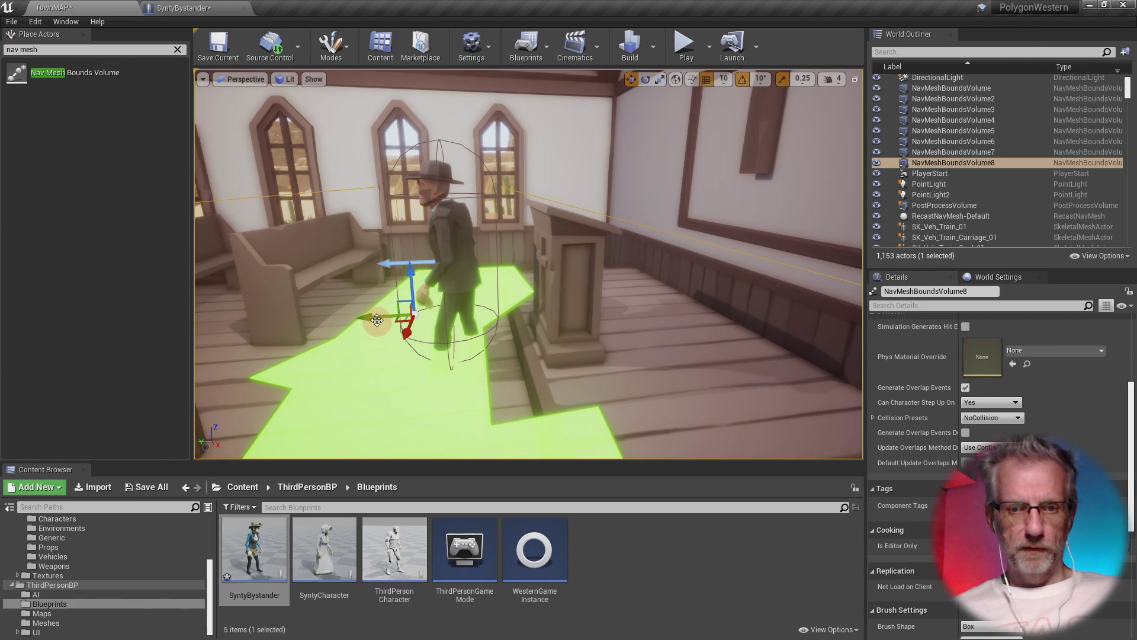
{"action": "key", "text": "e"}
{"action": "key", "text": "r"}
{"action": "left_click_drag", "start_coordinate": [383, 320], "coordinate": [257, 316]}
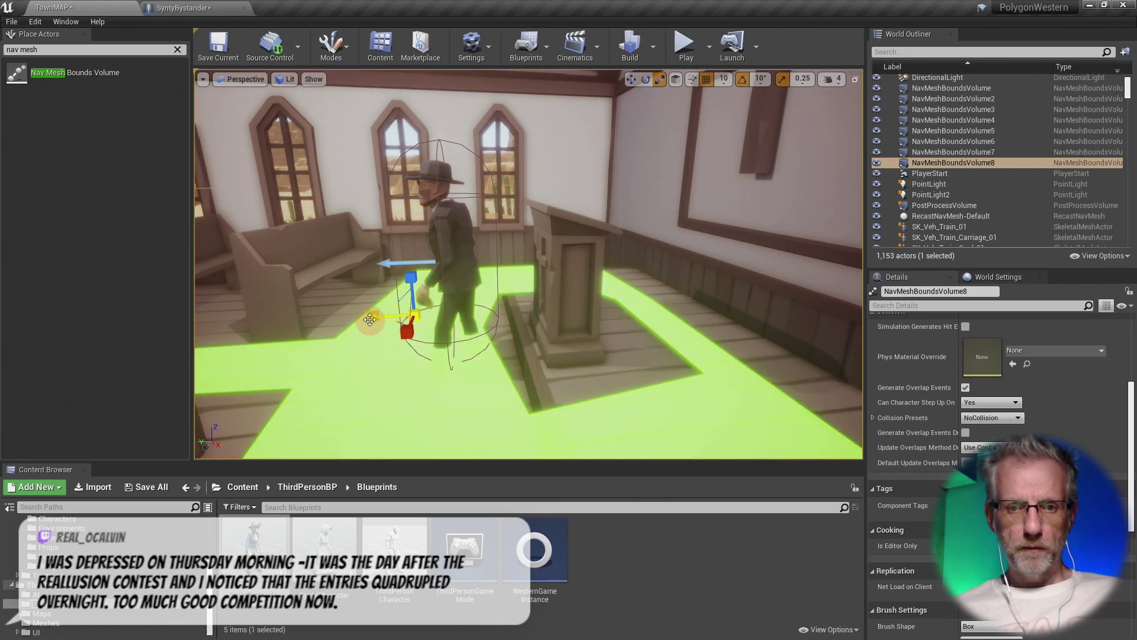
{"action": "right_click_drag", "start_coordinate": [374, 317], "coordinate": [212, 320]}
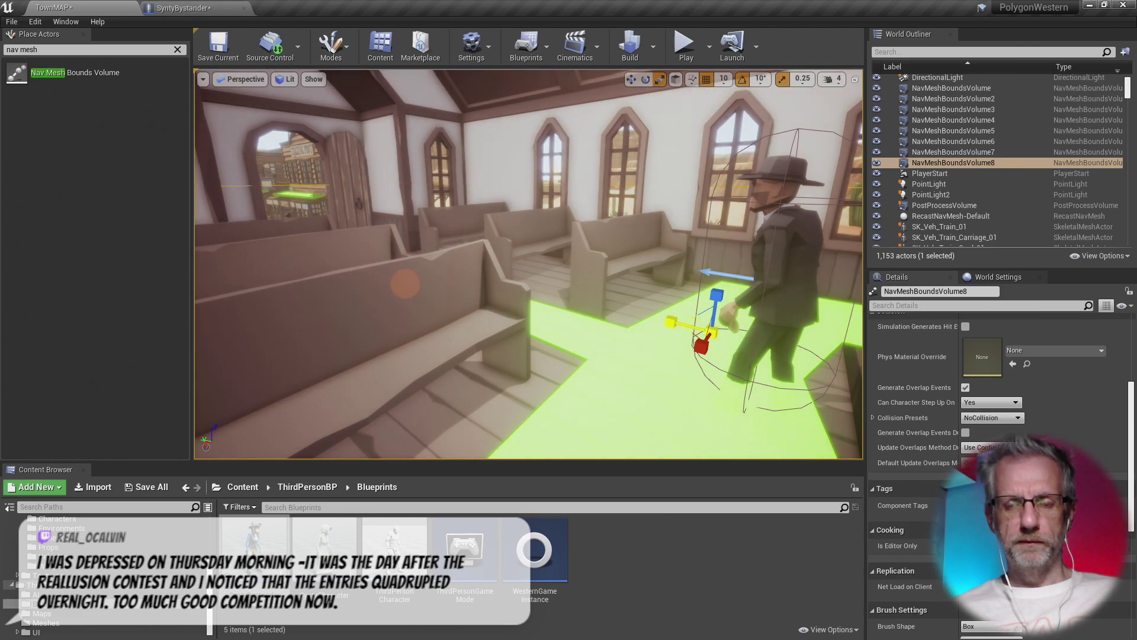
{"action": "key", "text": "e"}
{"action": "key", "text": "w"}
{"action": "right_click_drag", "start_coordinate": [603, 315], "coordinate": [186, 289]}
{"action": "key", "text": "w"}
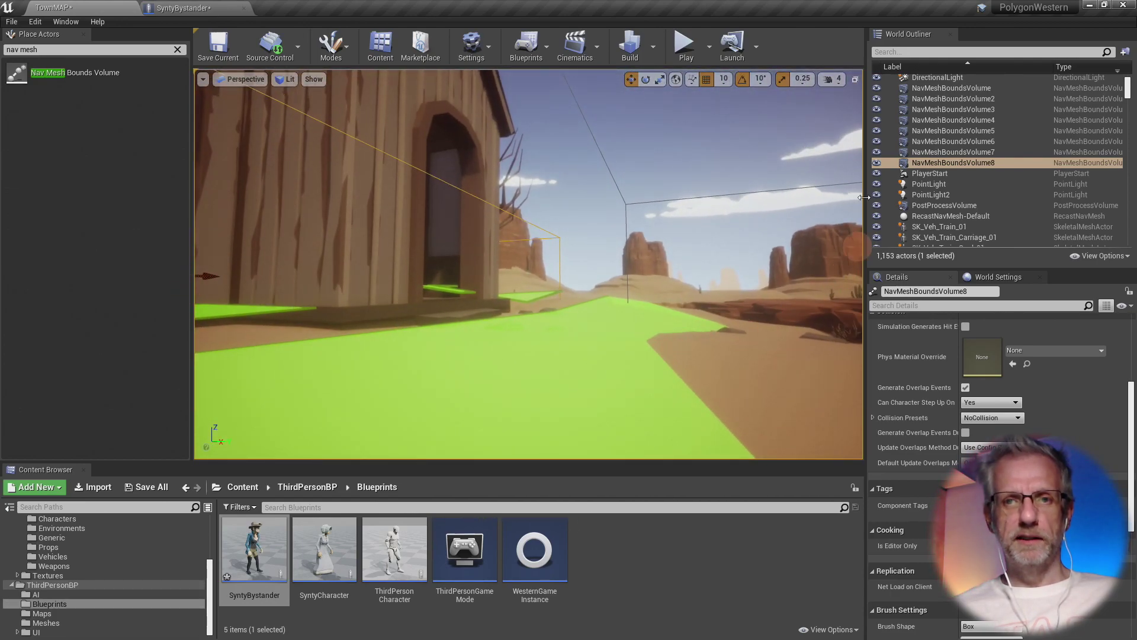
- Start a full-screen play session and run along the main street into the church to watch the priest
{"action": "left_click", "coordinate": [686, 48]}
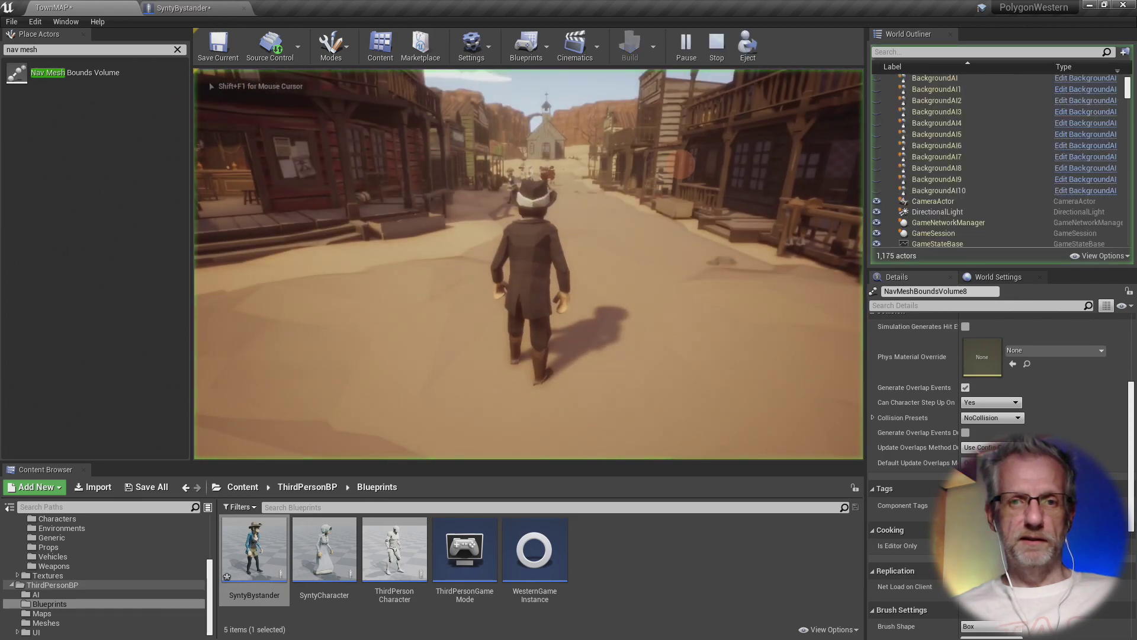
{"action": "key", "text": "w"}
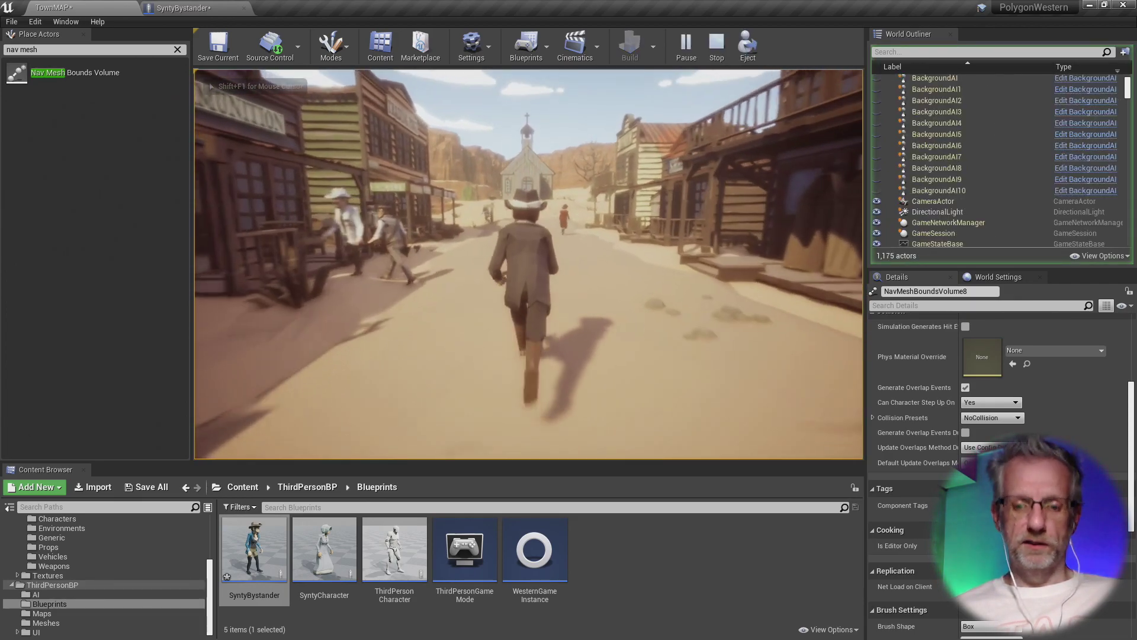
{"action": "key", "text": "F11"}
{"action": "left_click", "coordinate": [569, 319]}
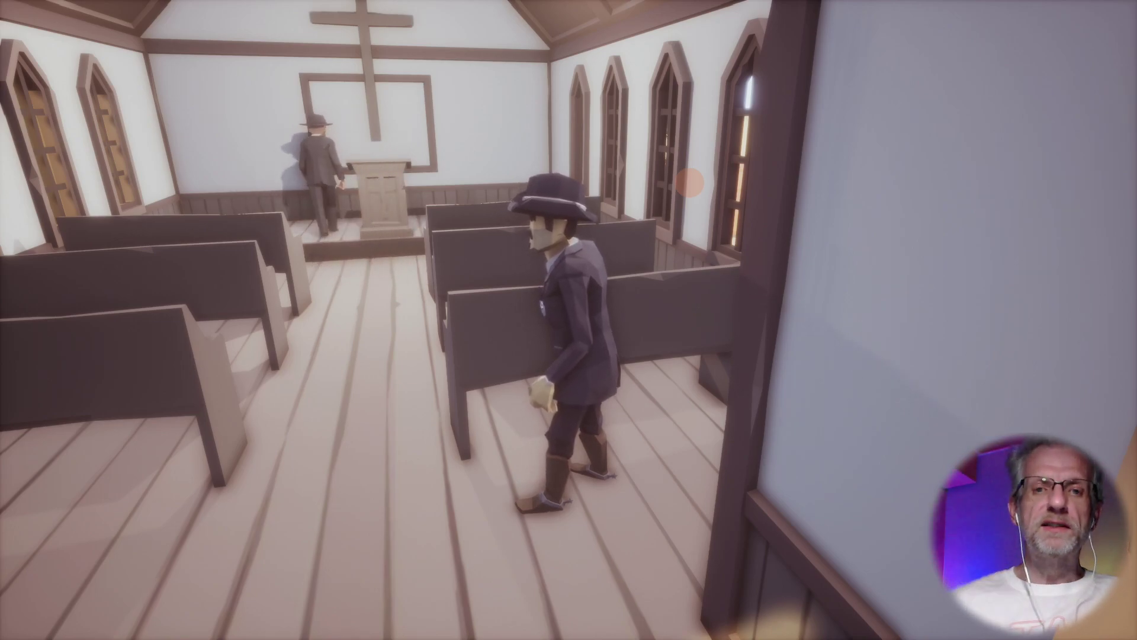
- Leave the church, switch to the Desert level through the in-game selection bar, and run through the tepee camp to the mine
{"action": "key", "text": "w"}
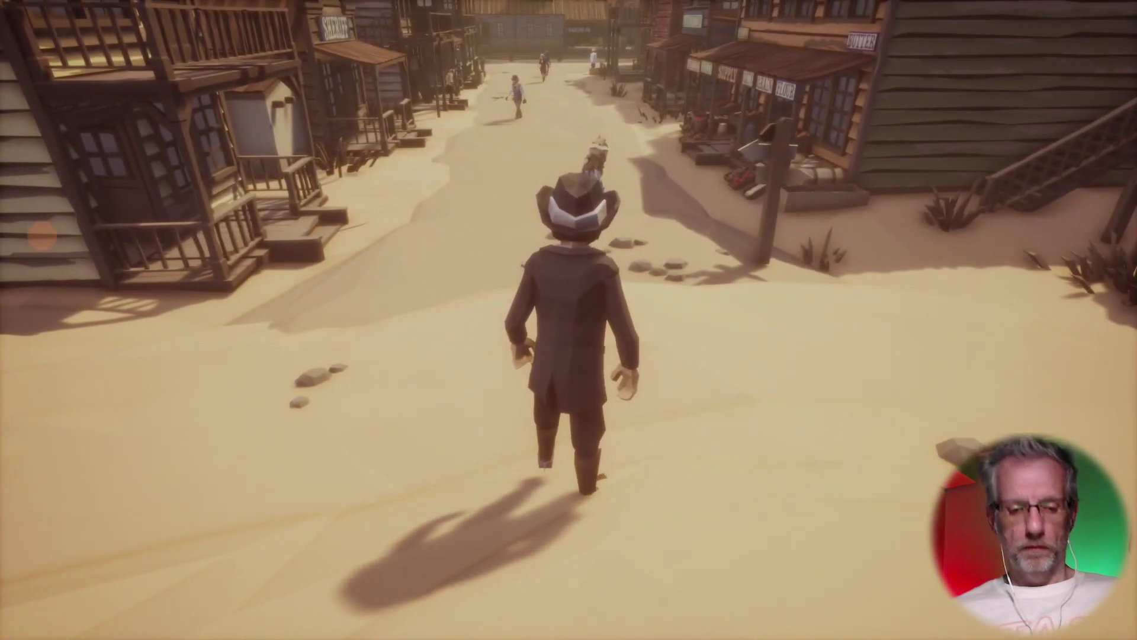
{"action": "key", "text": "Tab"}
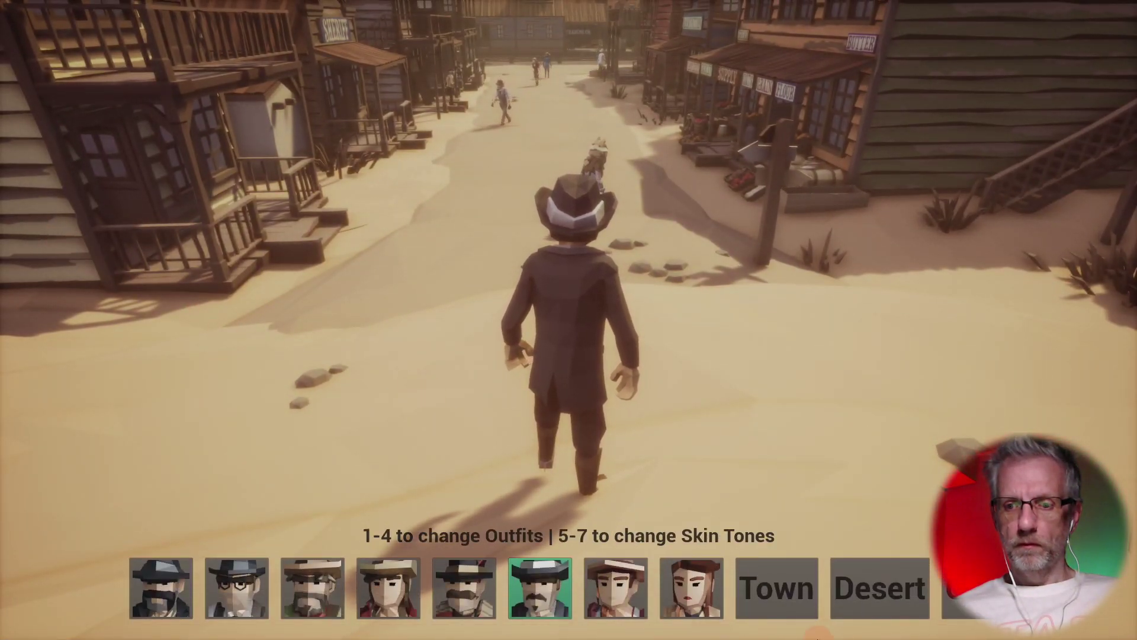
{"action": "left_click", "coordinate": [883, 606]}
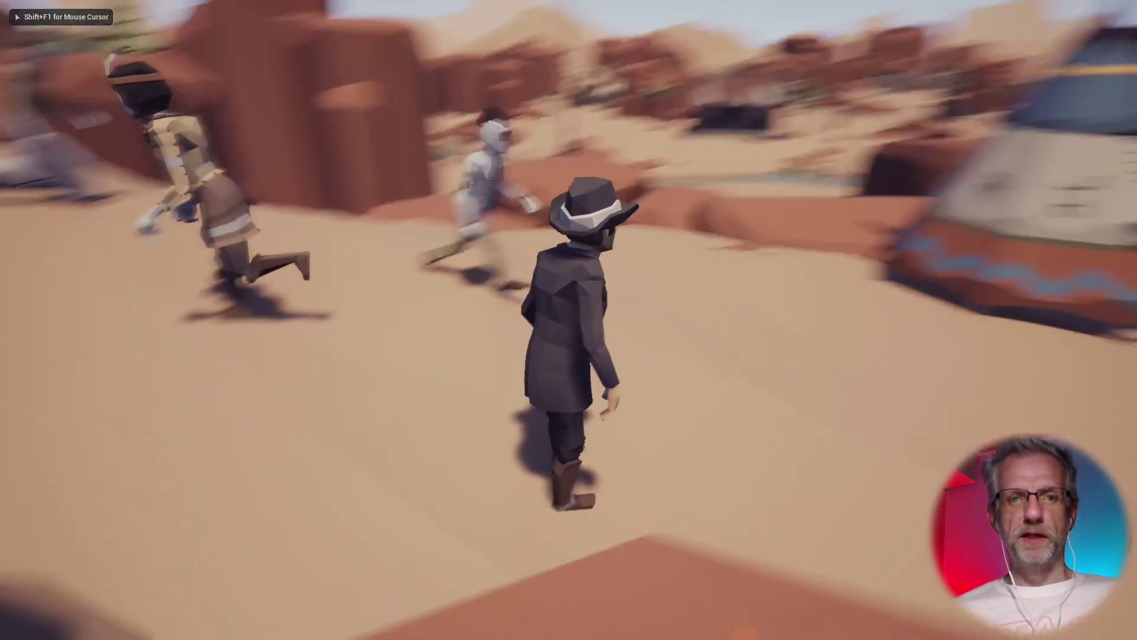
{"action": "key", "text": "w"}
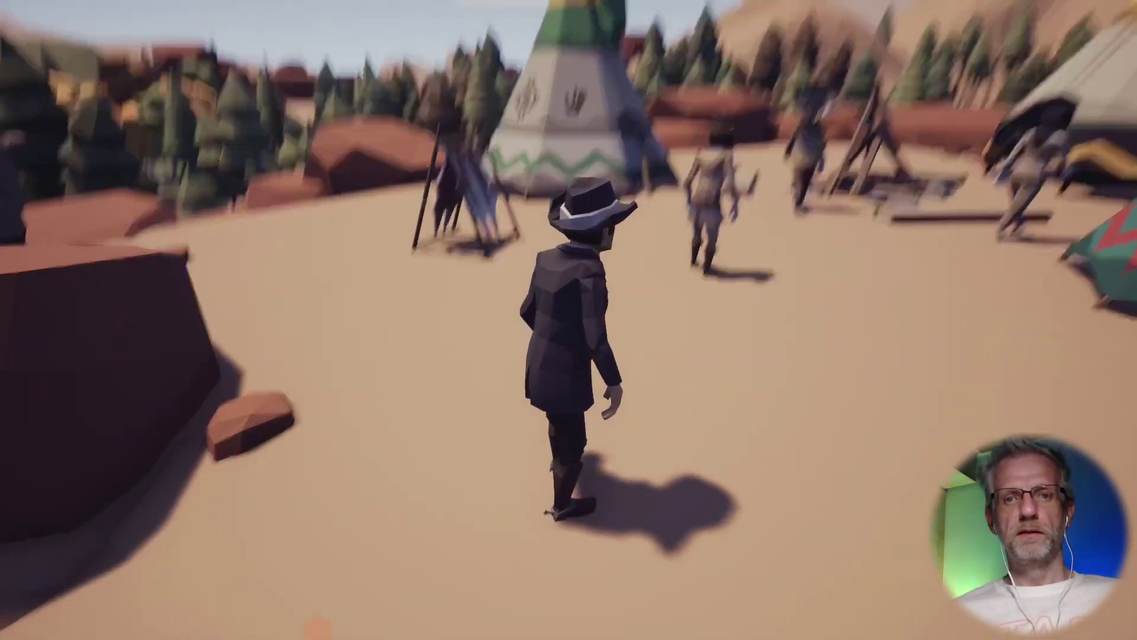
{"action": "key", "text": "w"}
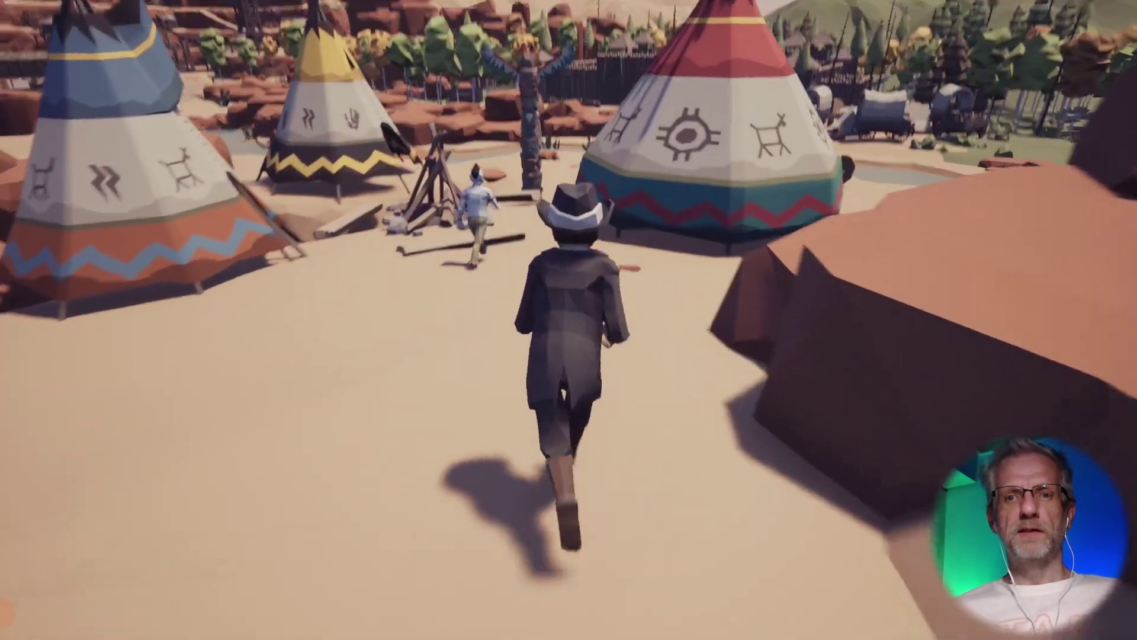
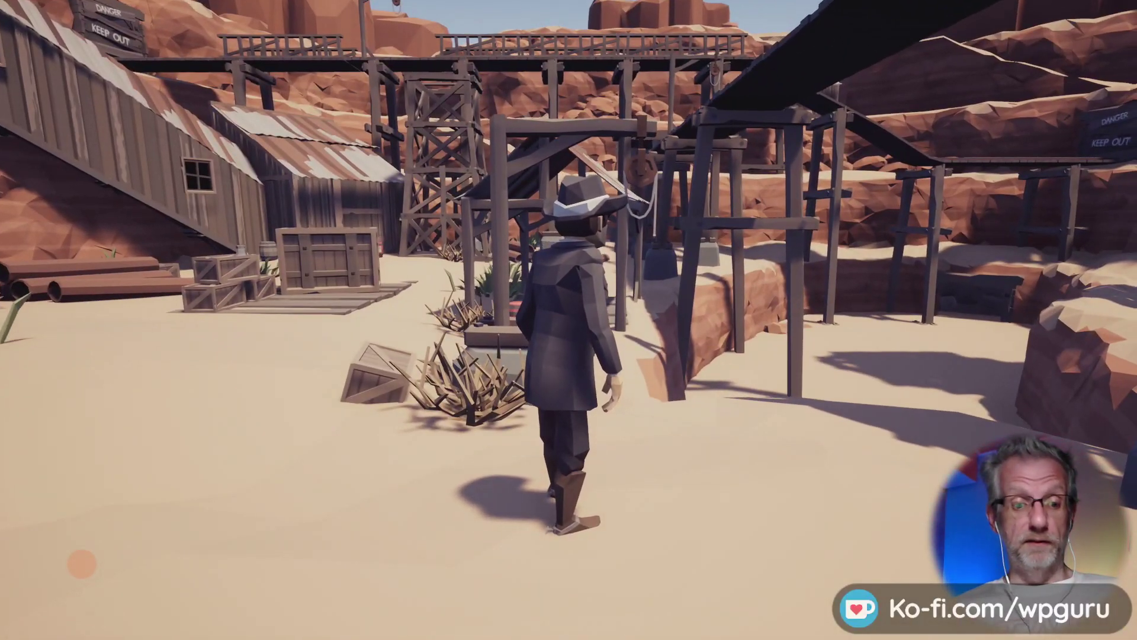
- End the play session and return the TownMAP viewport from full screen to the normal editor layout
{"action": "key", "text": "Escape"}
{"action": "right_click_drag", "start_coordinate": [90, 573], "coordinate": [342, 590]}
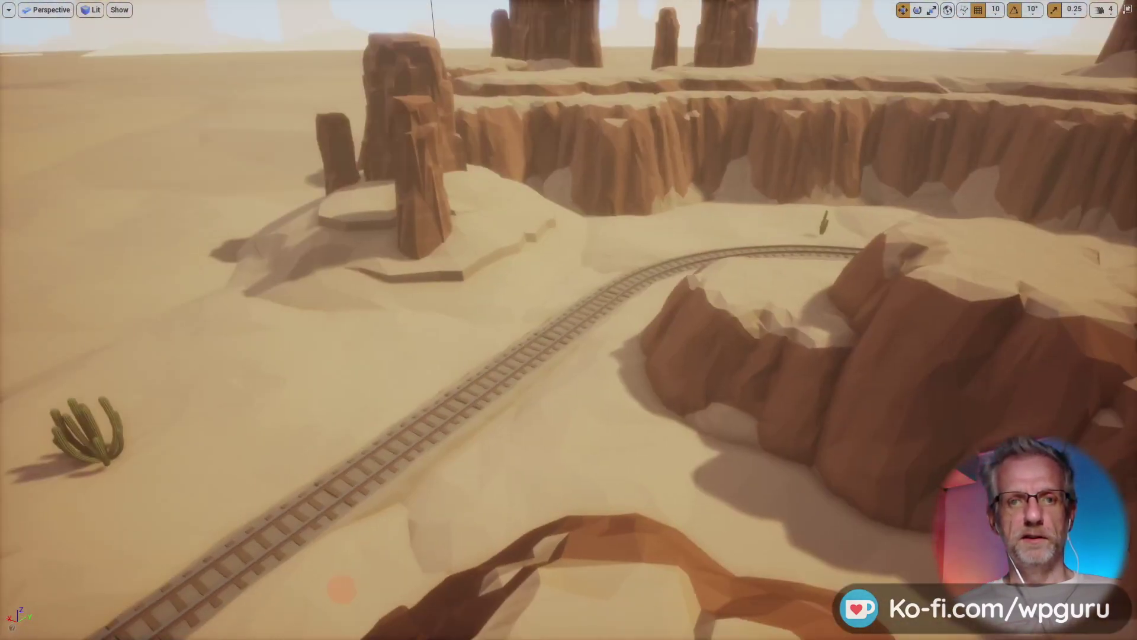
{"action": "key", "text": "F11"}
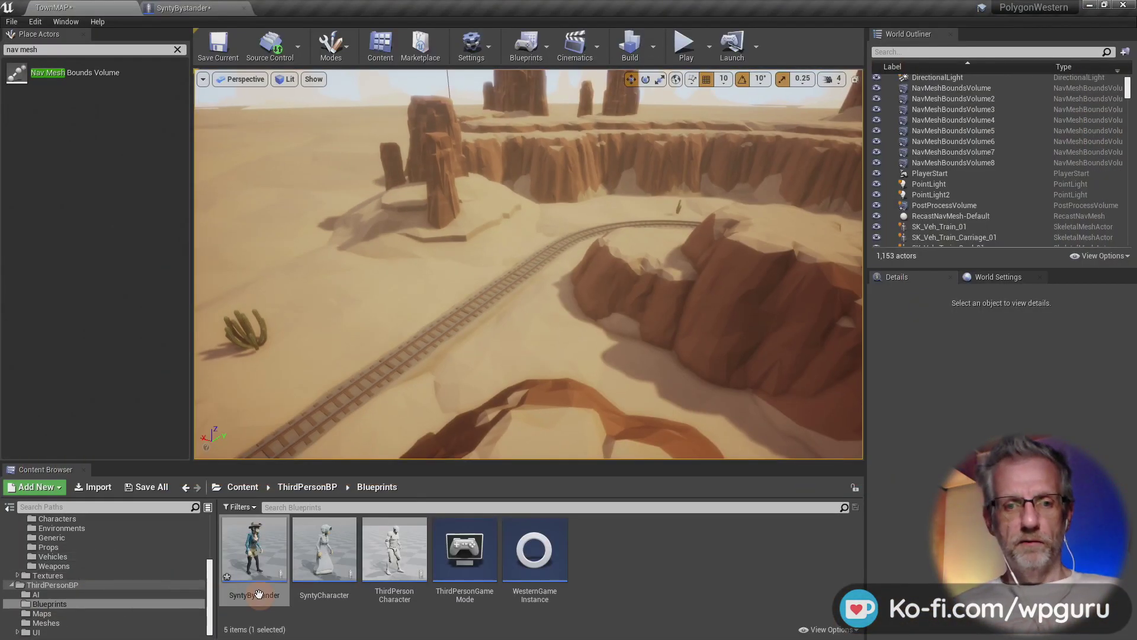
- Open the ThirdPersonBP Meshes folder in the content browser
{"action": "left_click", "coordinate": [130, 623]}
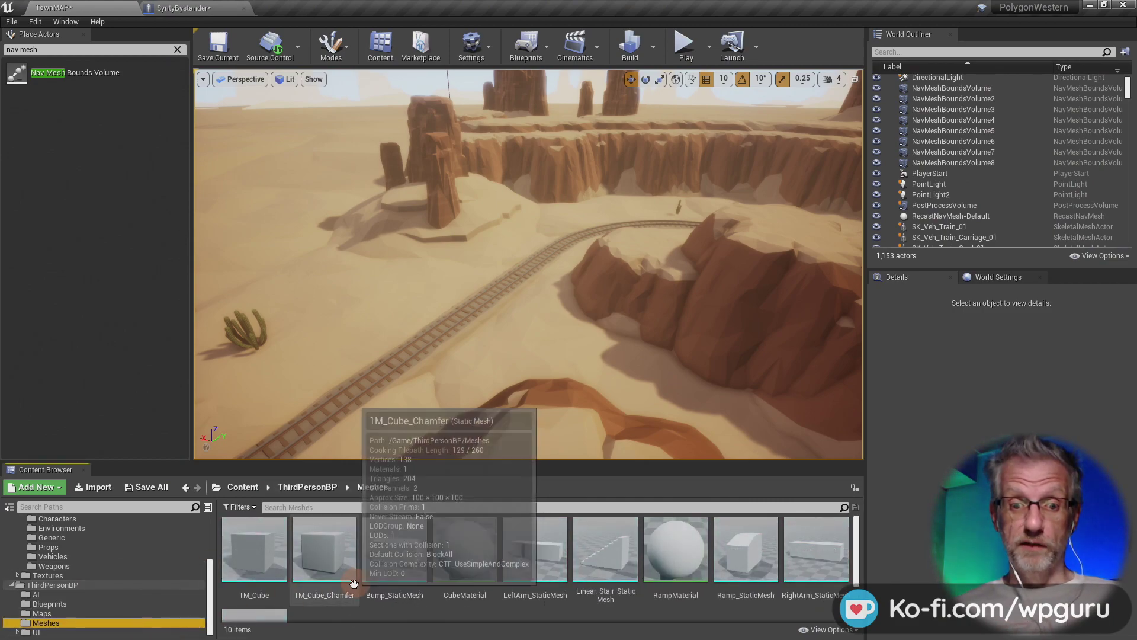
- Open the FrontierMAP level from the ThirdPersonBP Maps folder, saving the modified SyntyBystander blueprint and TownMAP level
{"action": "left_click", "coordinate": [104, 614]}
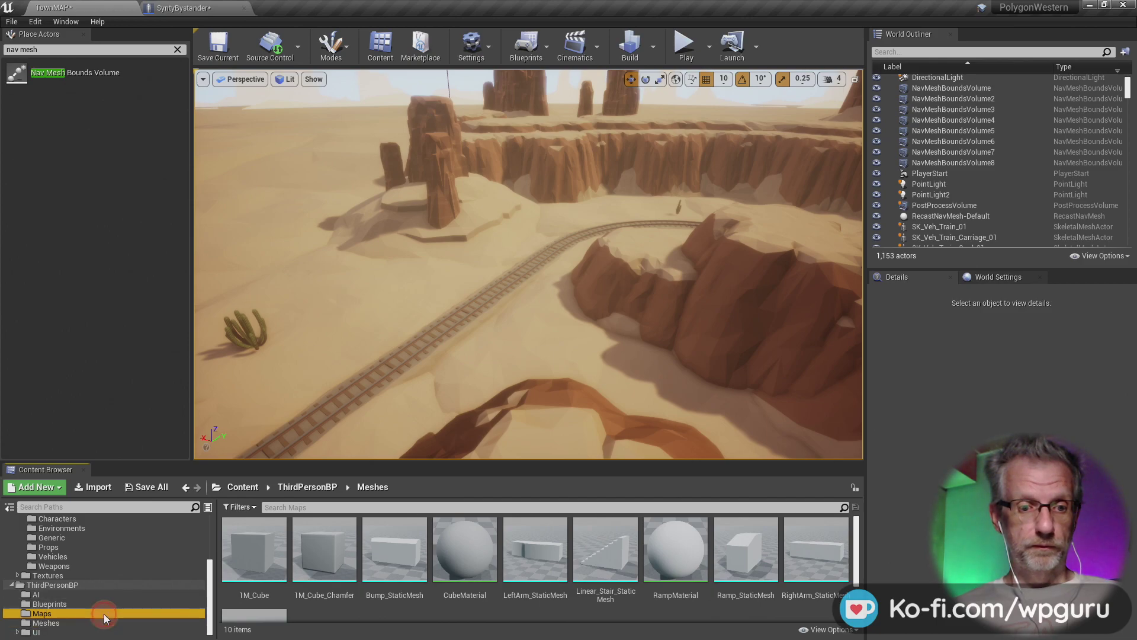
{"action": "double_click", "coordinate": [254, 566]}
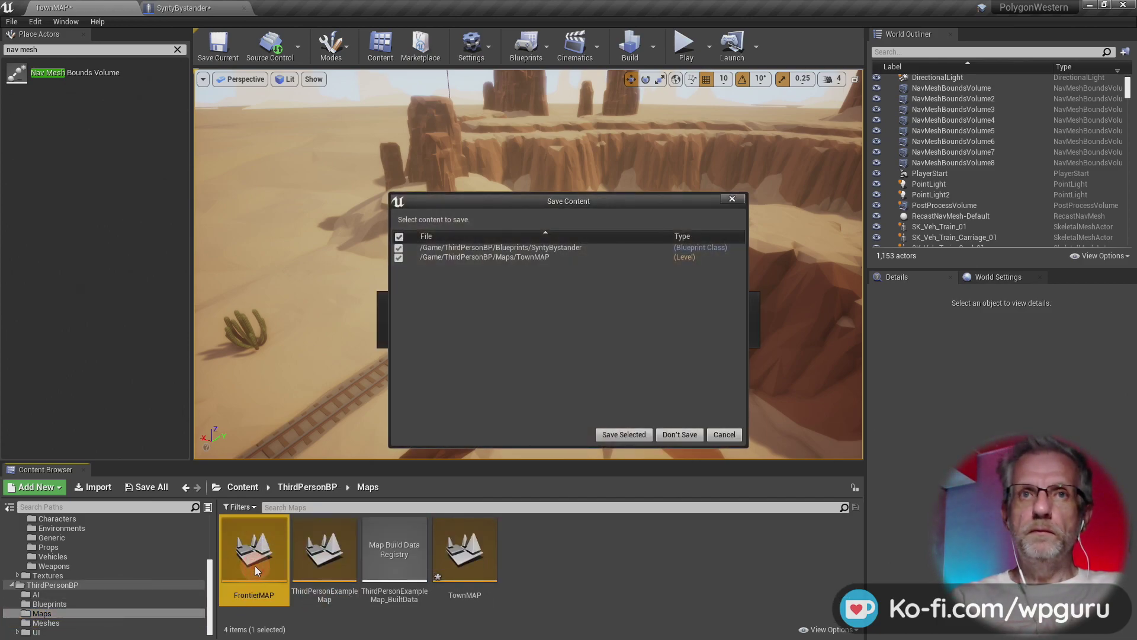
{"action": "left_click", "coordinate": [636, 433]}
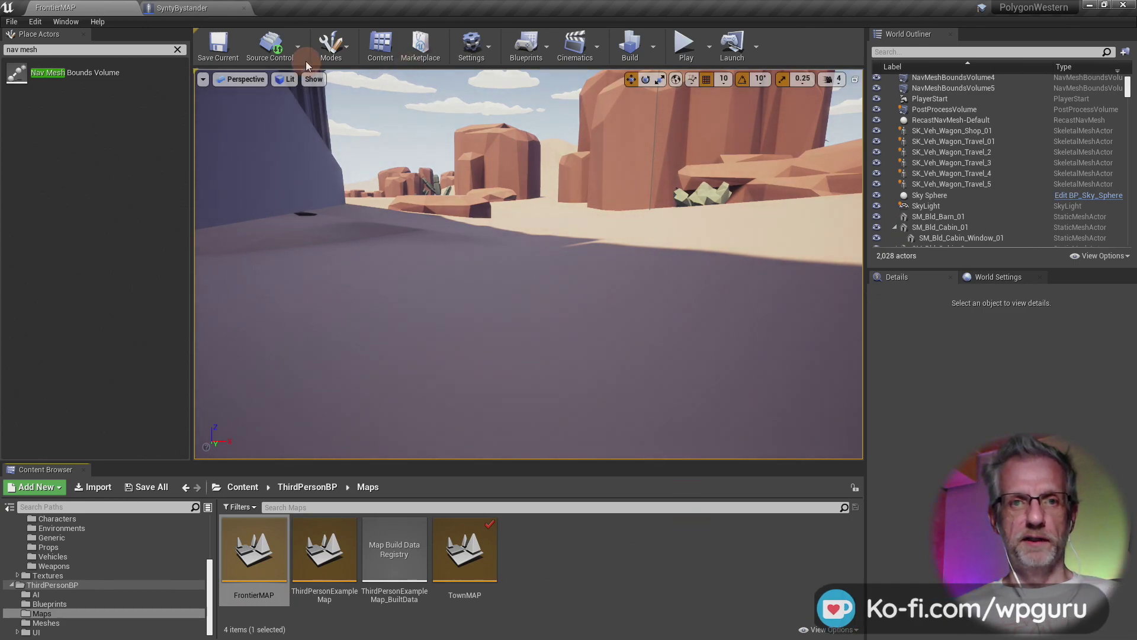
- Submit the SyntyBystander and TownMAP changes to source control with the description "added AI people to The Town"
{"action": "left_click", "coordinate": [13, 24]}
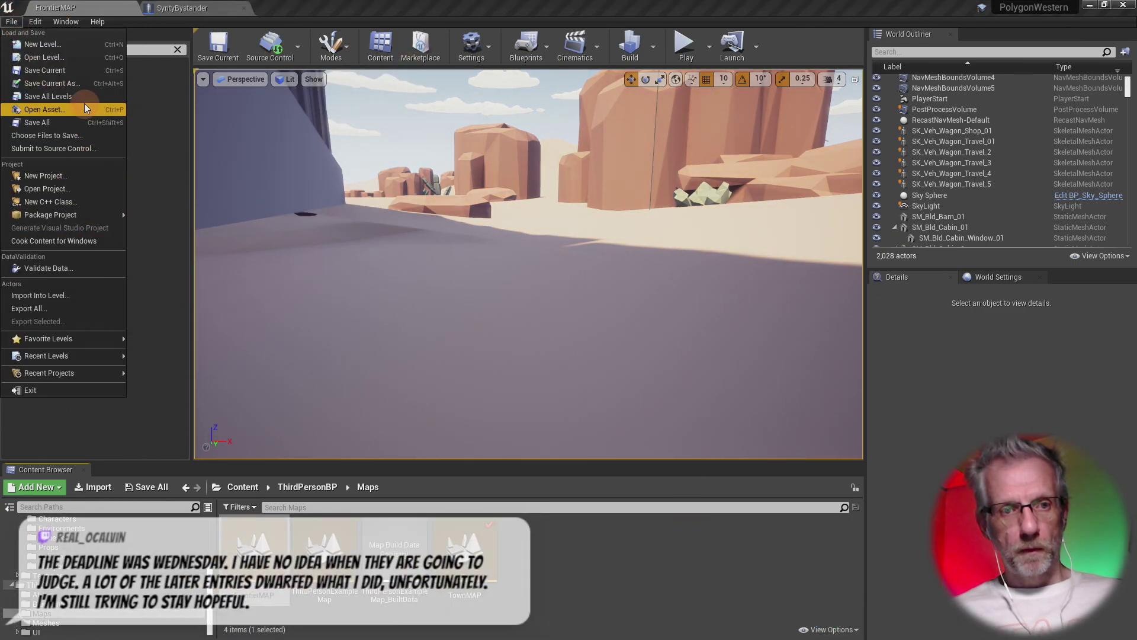
{"action": "left_click", "coordinate": [209, 90]}
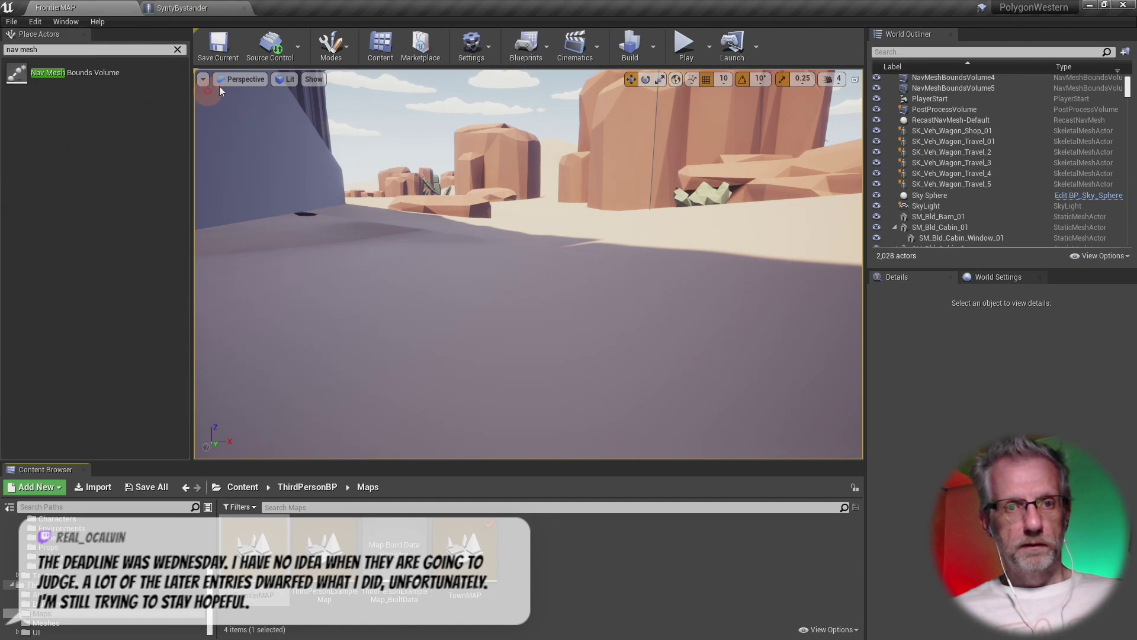
{"action": "left_click", "coordinate": [306, 108]}
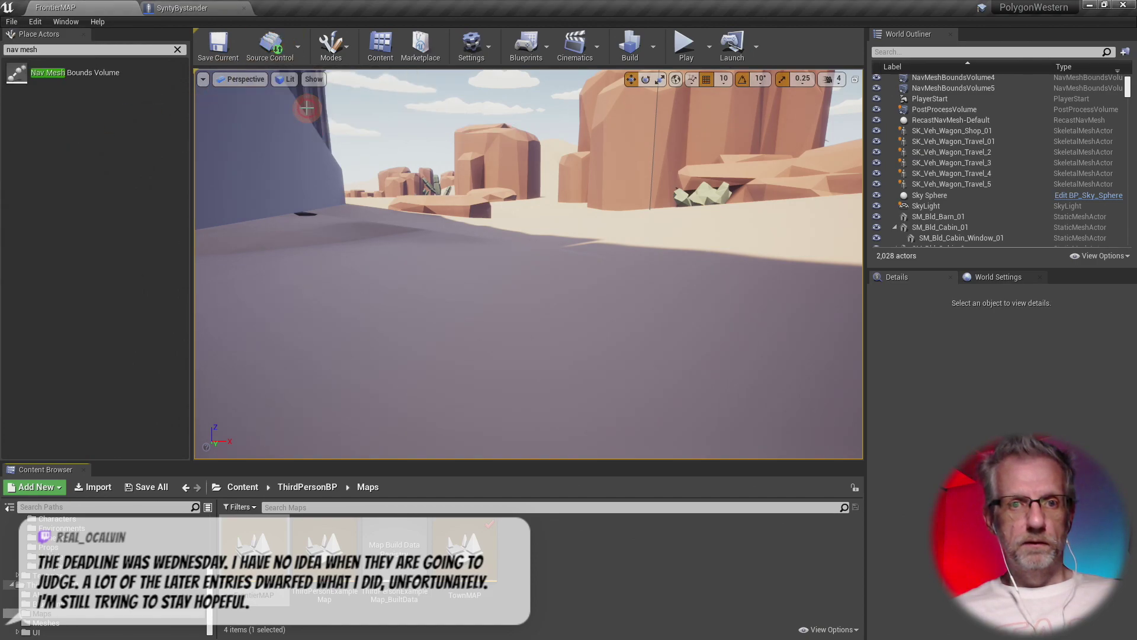
{"action": "left_click", "coordinate": [424, 249]}
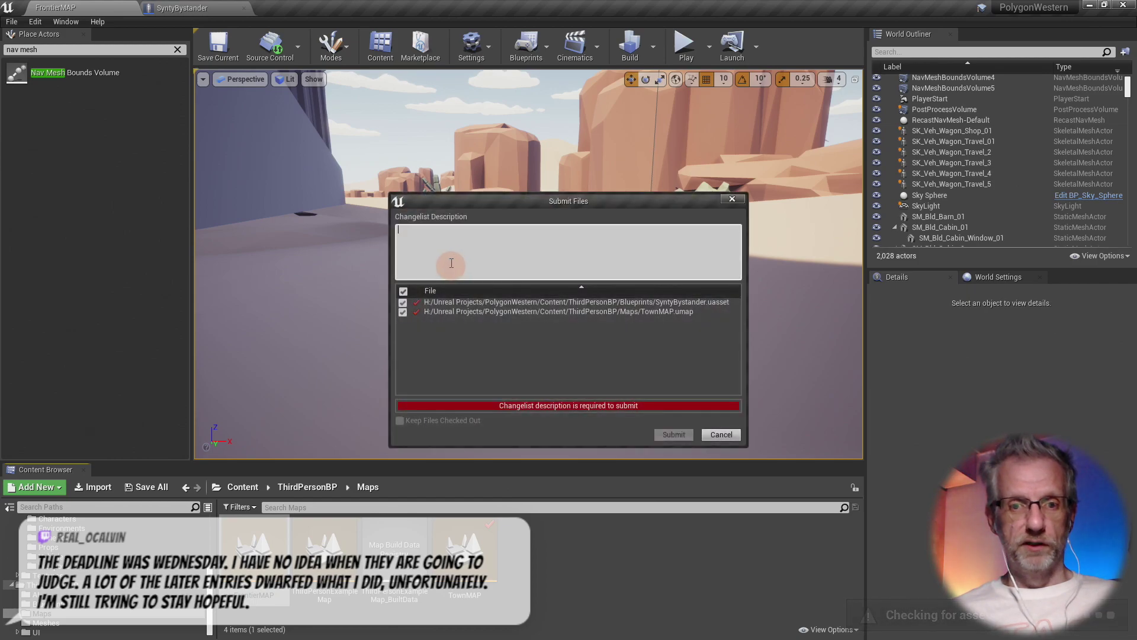
{"action": "type", "text": "ad"}
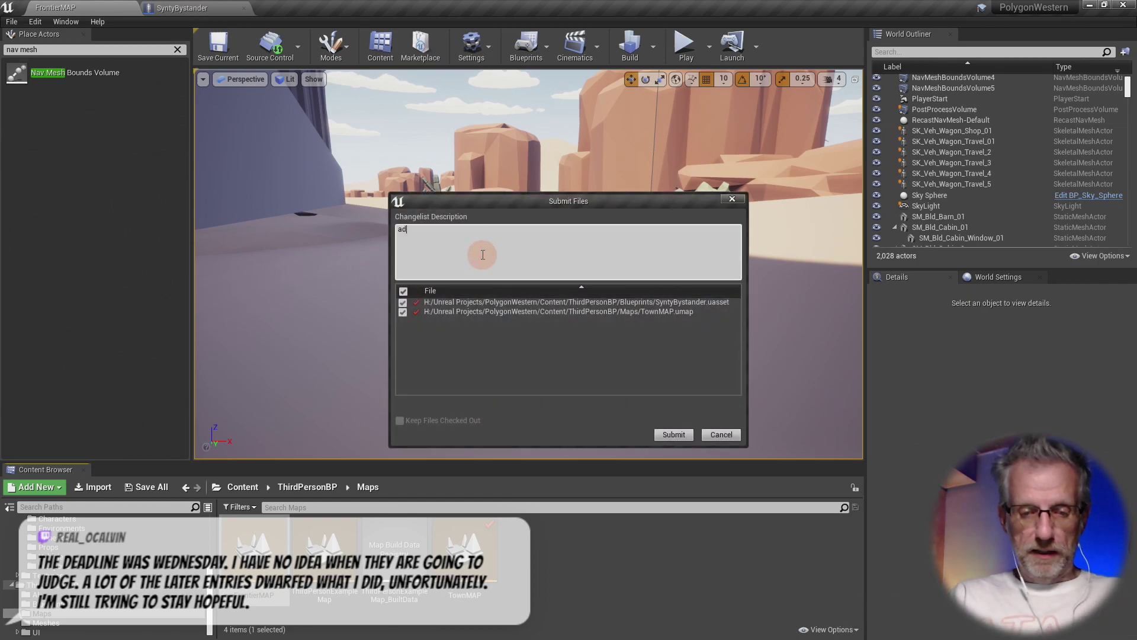
{"action": "type", "text": "ded AI people to The Town"}
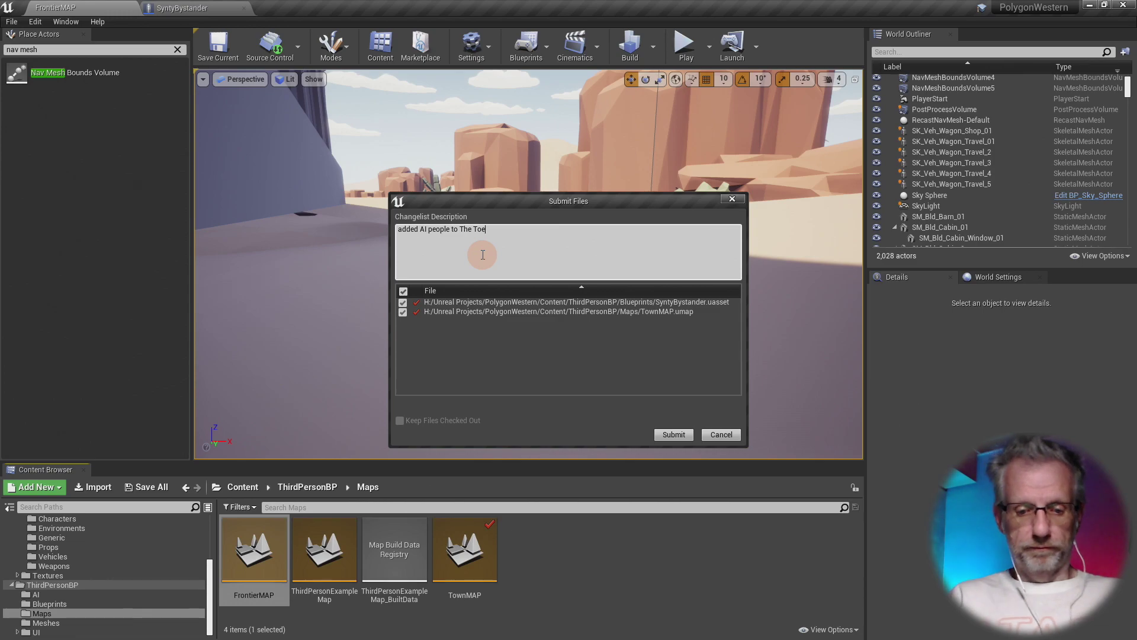
{"action": "left_click", "coordinate": [675, 435]}
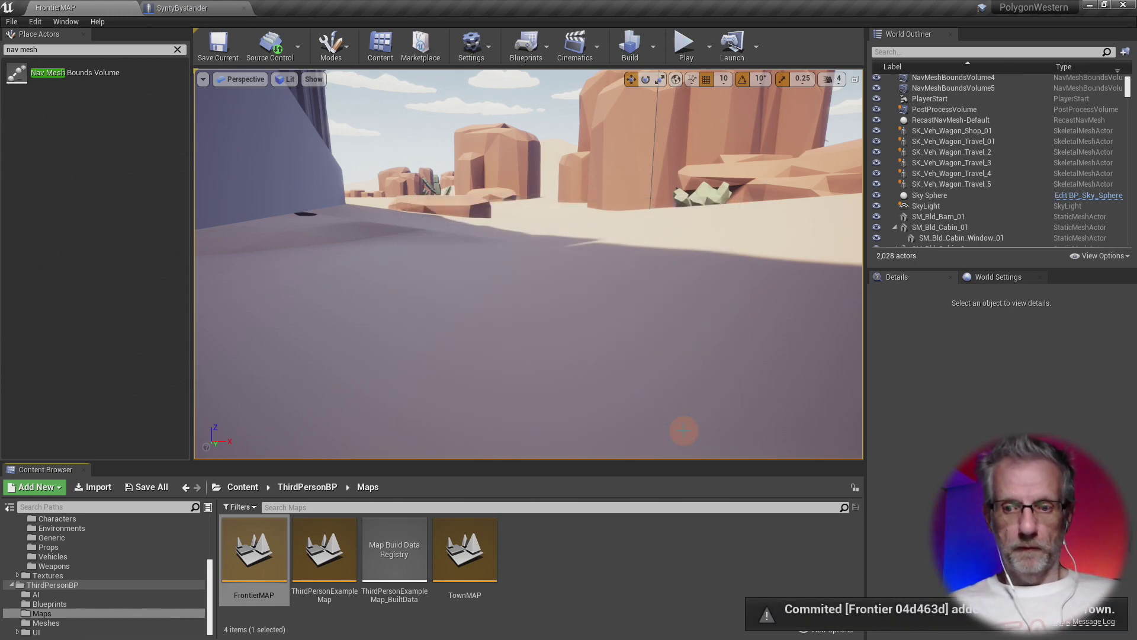
- Move the mound ramp SM_Env_Mound_Ramp_4 sideways across the quarry floor beneath the elevated mine track
{"action": "right_click_drag", "start_coordinate": [684, 431], "coordinate": [346, 315]}
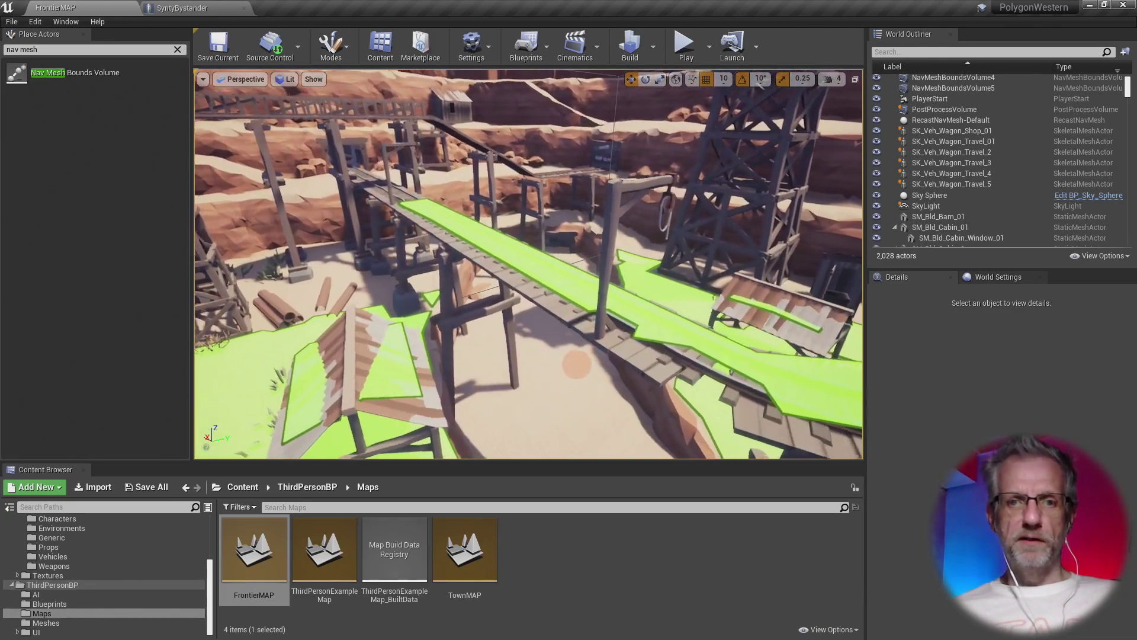
{"action": "right_click_drag", "start_coordinate": [624, 405], "coordinate": [535, 375]}
{"action": "key", "text": "w"}
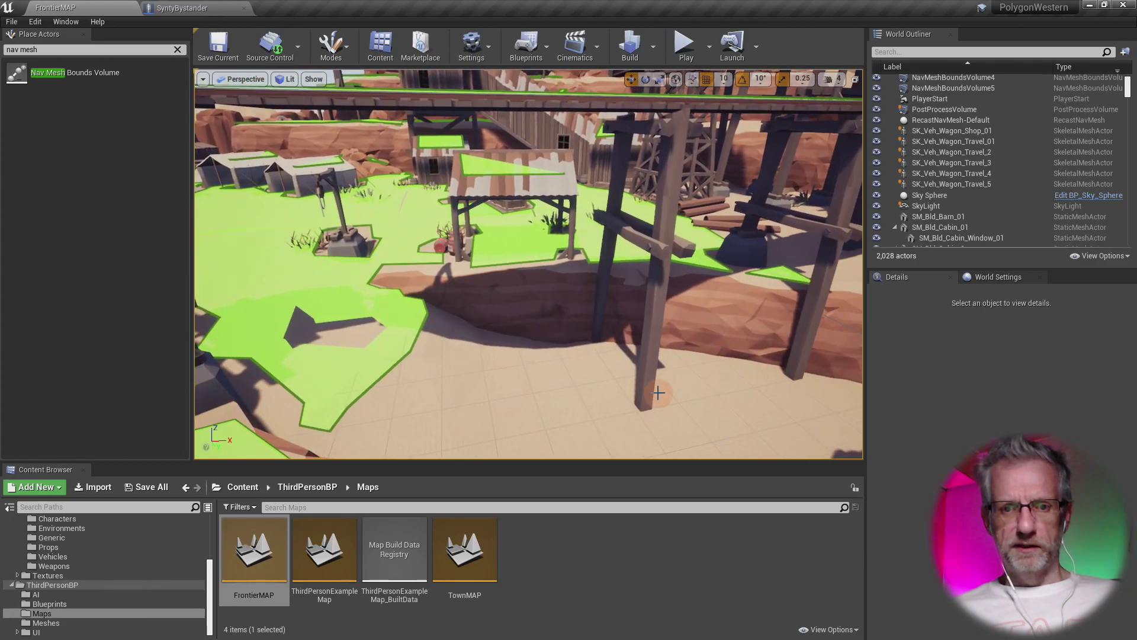
{"action": "left_click", "coordinate": [406, 344]}
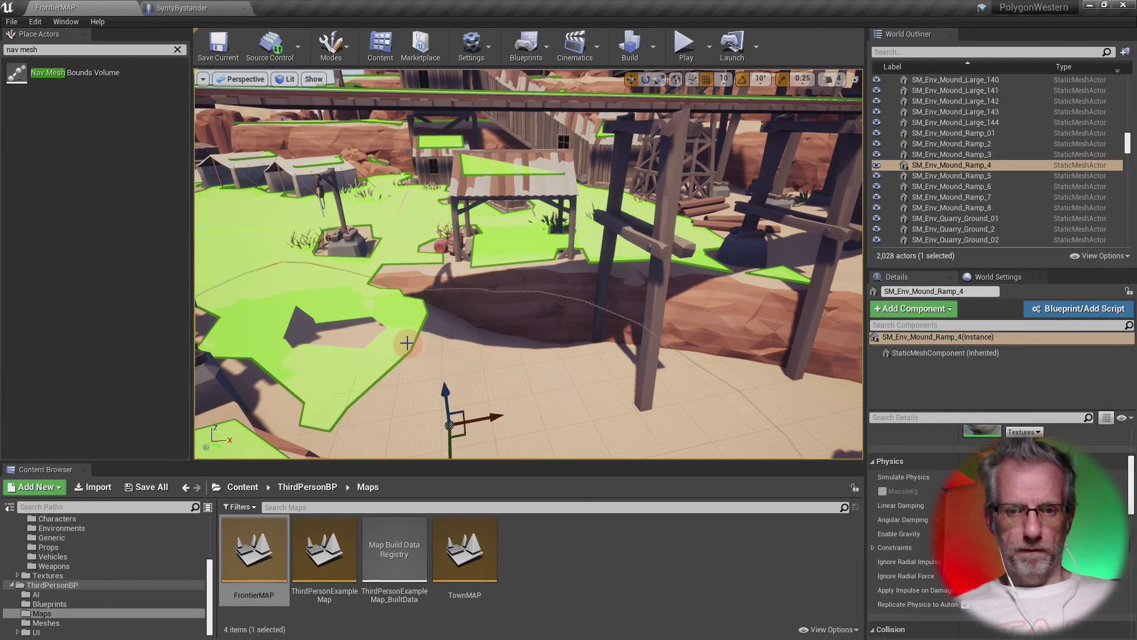
{"action": "right_click_drag", "start_coordinate": [472, 392], "coordinate": [525, 370]}
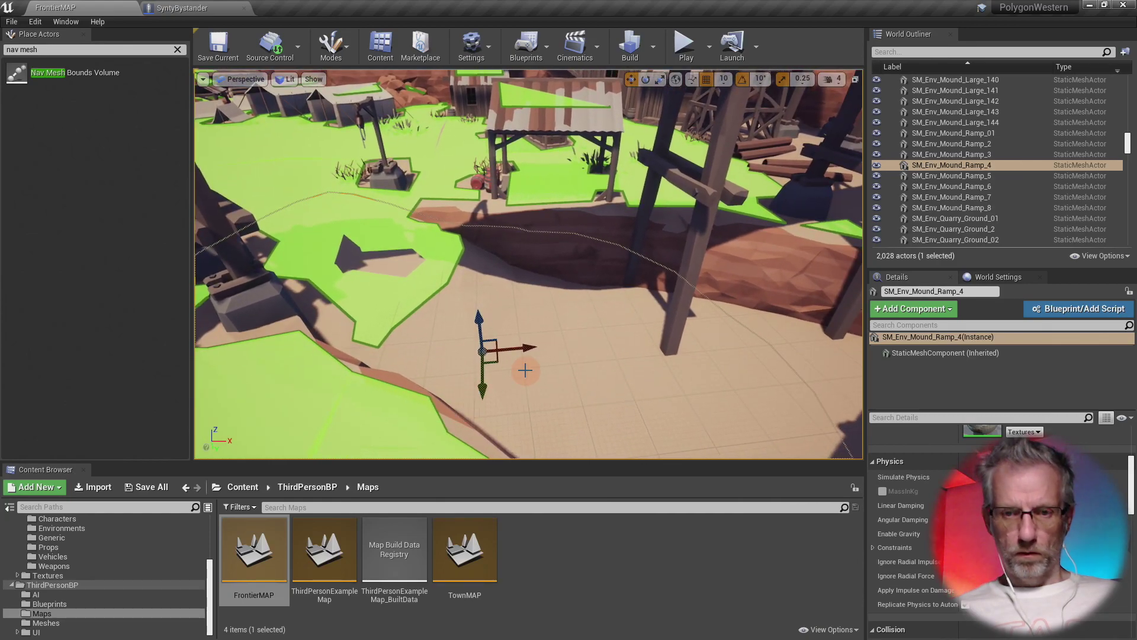
{"action": "left_click_drag", "start_coordinate": [527, 348], "coordinate": [648, 363]}
{"action": "mouse_move", "coordinate": [665, 374]}
{"action": "right_mouse_down"}
{"action": "mouse_move", "coordinate": [698, 371]}
{"action": "mouse_move", "coordinate": [667, 374]}
{"action": "right_mouse_up"}
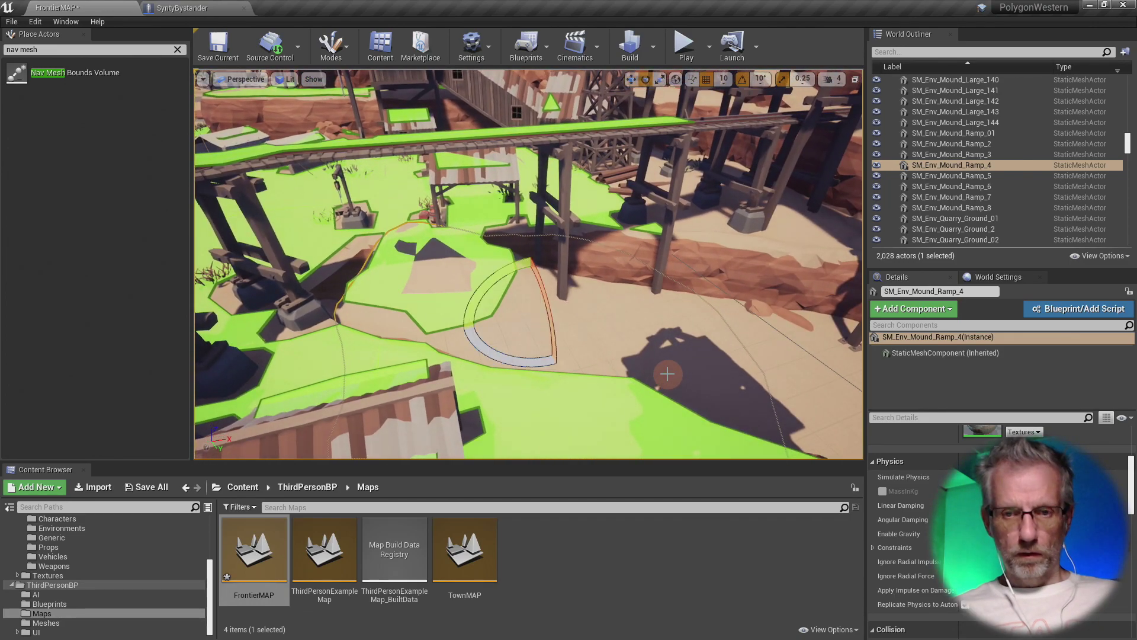
{"action": "left_click_drag", "start_coordinate": [485, 319], "coordinate": [510, 318]}
{"action": "left_click_drag", "start_coordinate": [240, 329], "coordinate": [456, 312]}
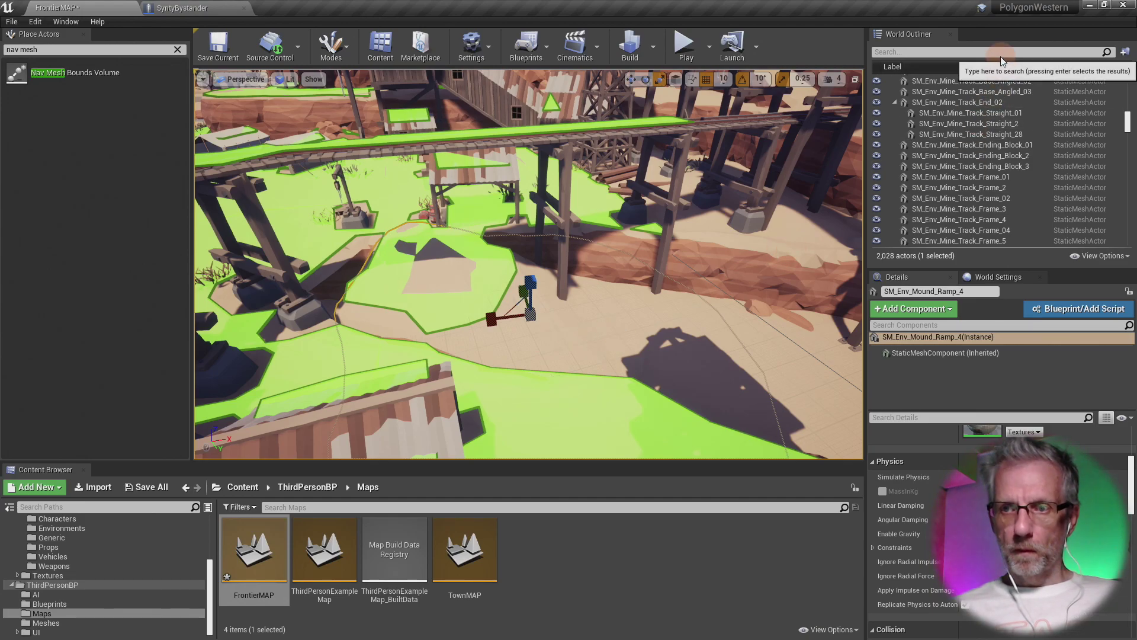
- Filter the World Outliner by "nav" and go through the nav mesh bounds volumes of the level
{"action": "left_click", "coordinate": [1019, 51]}
{"action": "type", "text": "nav"}
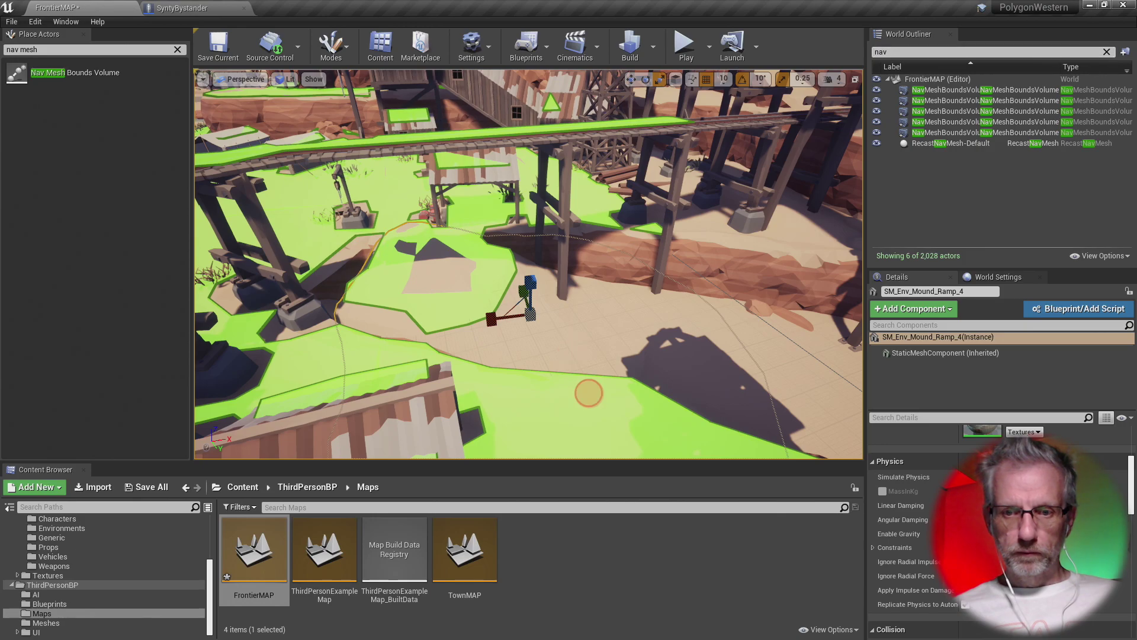
{"action": "left_click", "coordinate": [588, 393]}
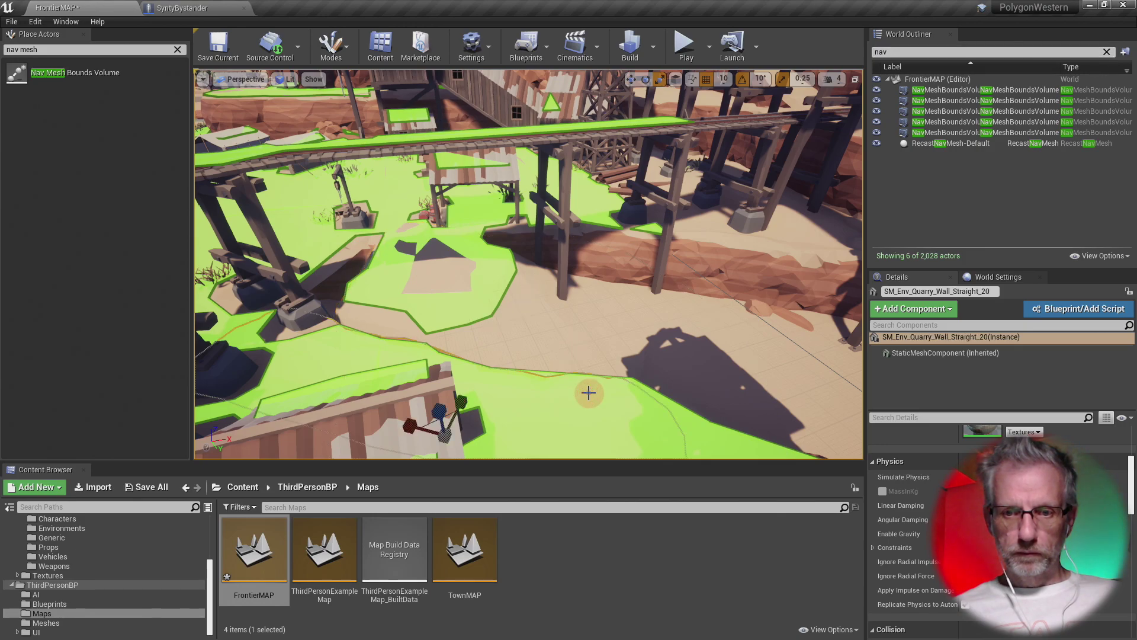
{"action": "left_click", "coordinate": [955, 122]}
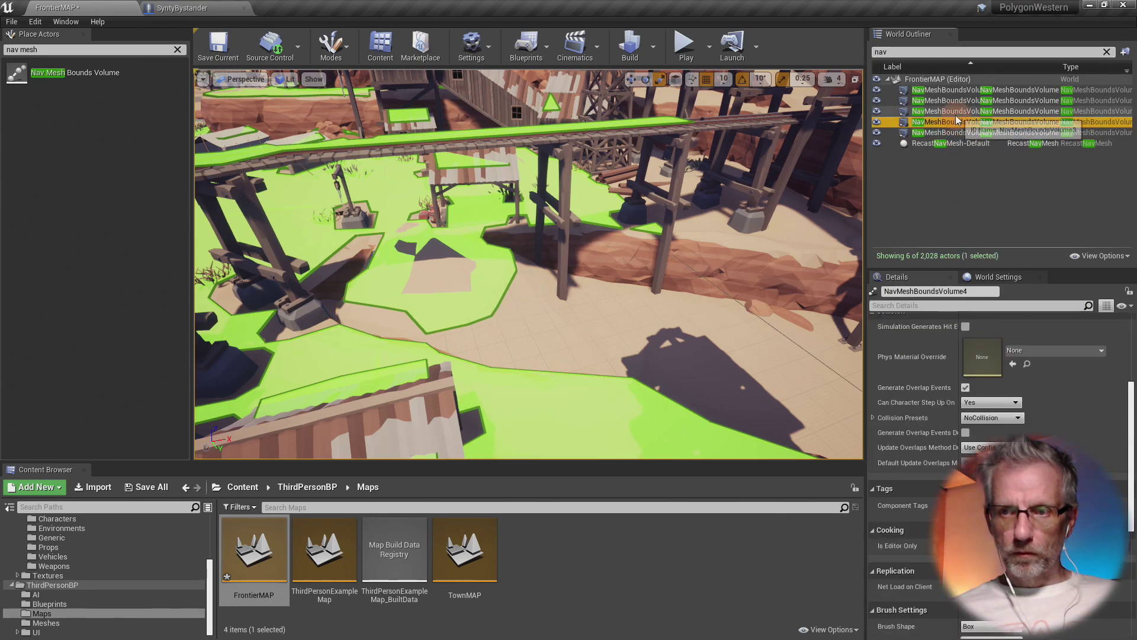
{"action": "left_click", "coordinate": [961, 112]}
{"action": "left_click", "coordinate": [967, 101]}
{"action": "left_click", "coordinate": [967, 92]}
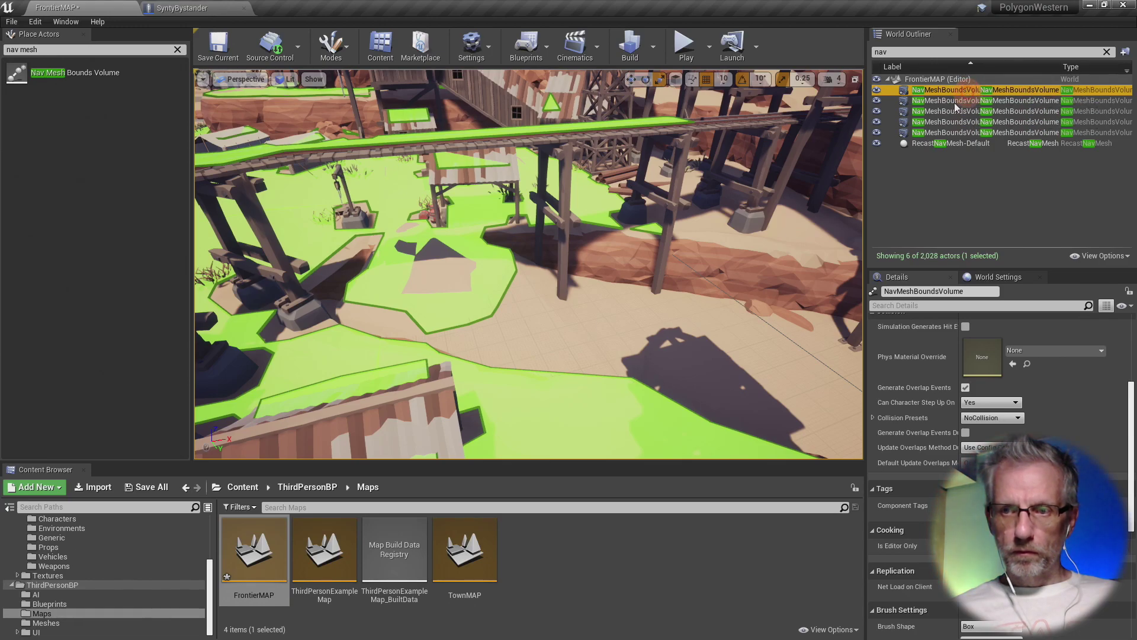
- Examine the nav mesh coverage on the quarry walls, the ground and the curved mine track
{"action": "right_click_drag", "start_coordinate": [597, 271], "coordinate": [597, 271]}
{"action": "left_click", "coordinate": [656, 287]}
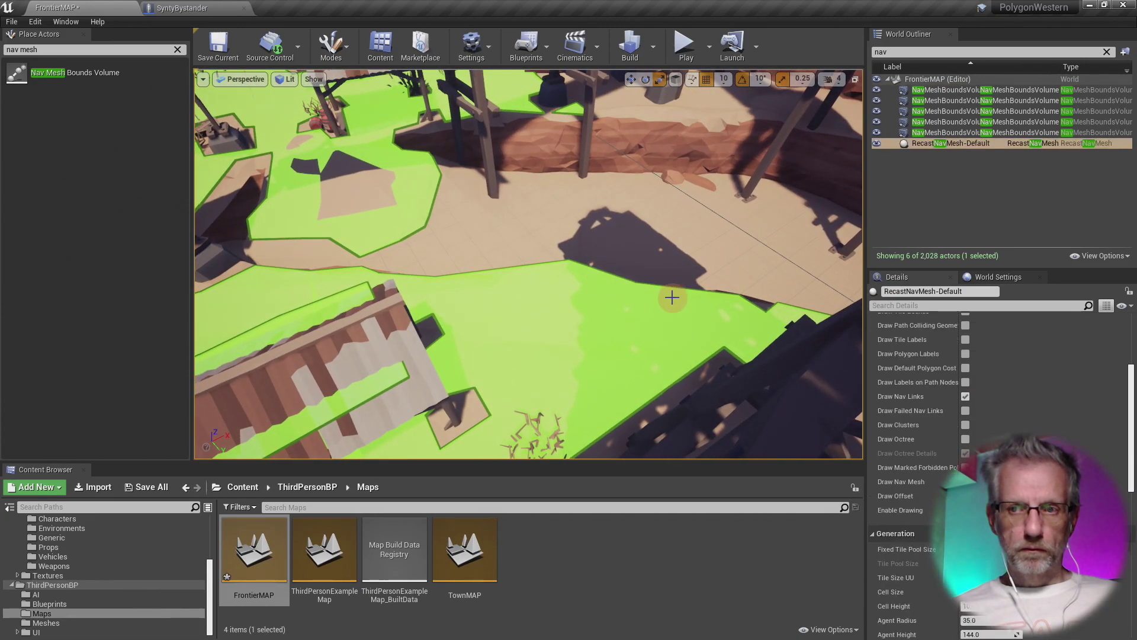
{"action": "left_click", "coordinate": [672, 297]}
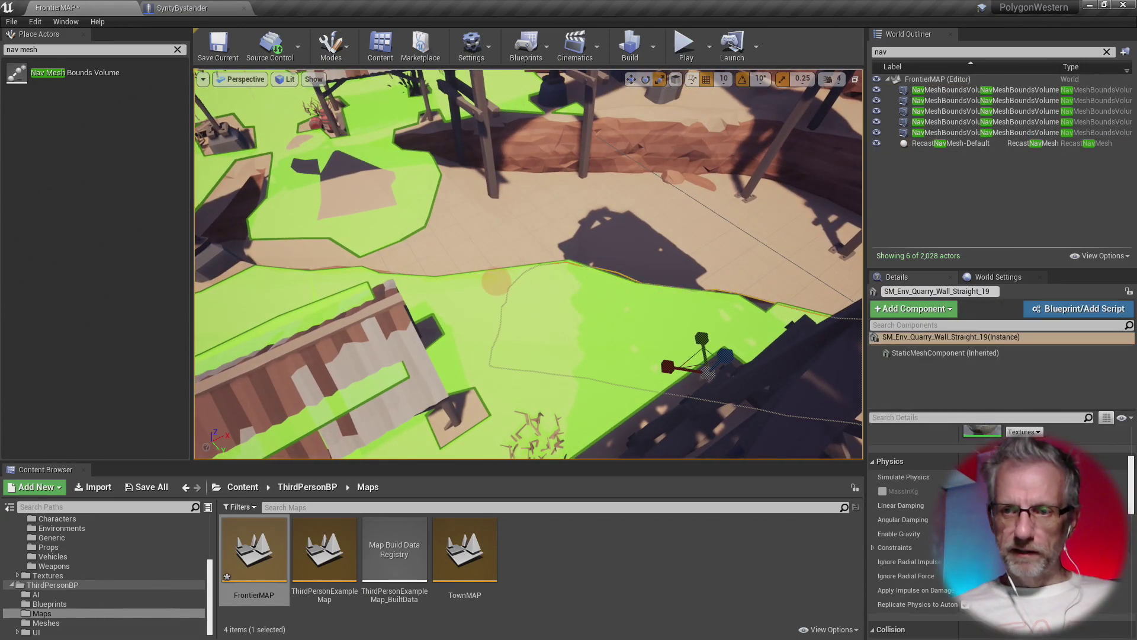
{"action": "left_click", "coordinate": [496, 280]}
{"action": "left_click", "coordinate": [423, 191]}
{"action": "right_click_drag", "start_coordinate": [423, 191], "coordinate": [426, 179]}
{"action": "right_click_drag", "start_coordinate": [347, 249], "coordinate": [323, 247]}
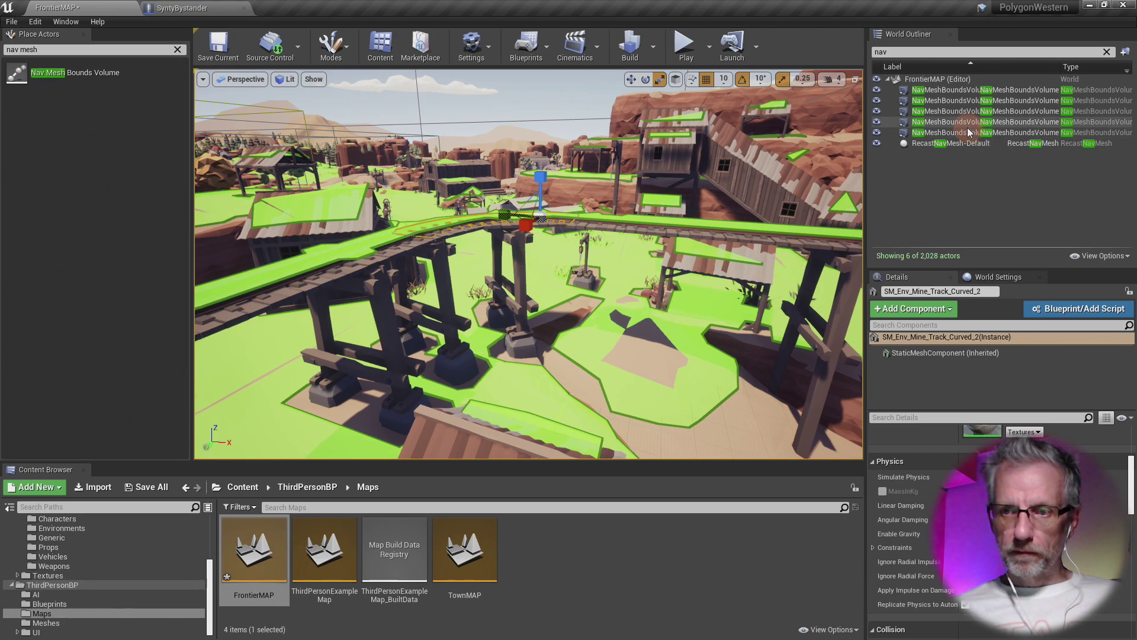
- Focus the nav mesh bounds volumes one after another to check which area of the frontier map each covers
{"action": "key", "text": "f"}
{"action": "left_click_drag", "start_coordinate": [761, 225], "coordinate": [756, 225], "text": "alt"}
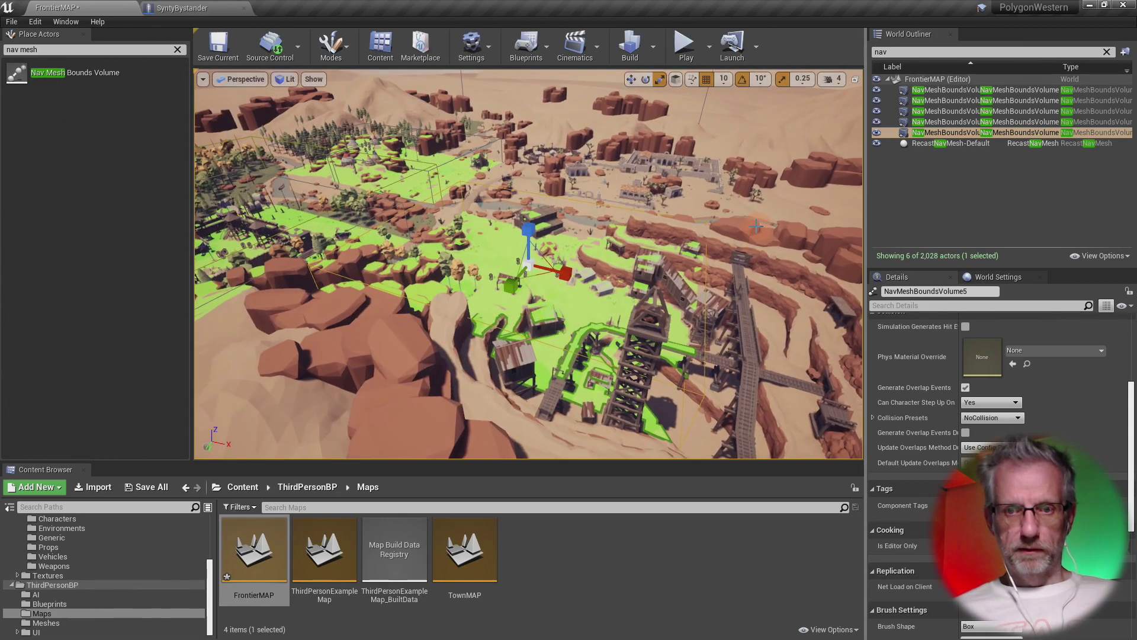
{"action": "double_click", "coordinate": [947, 122]}
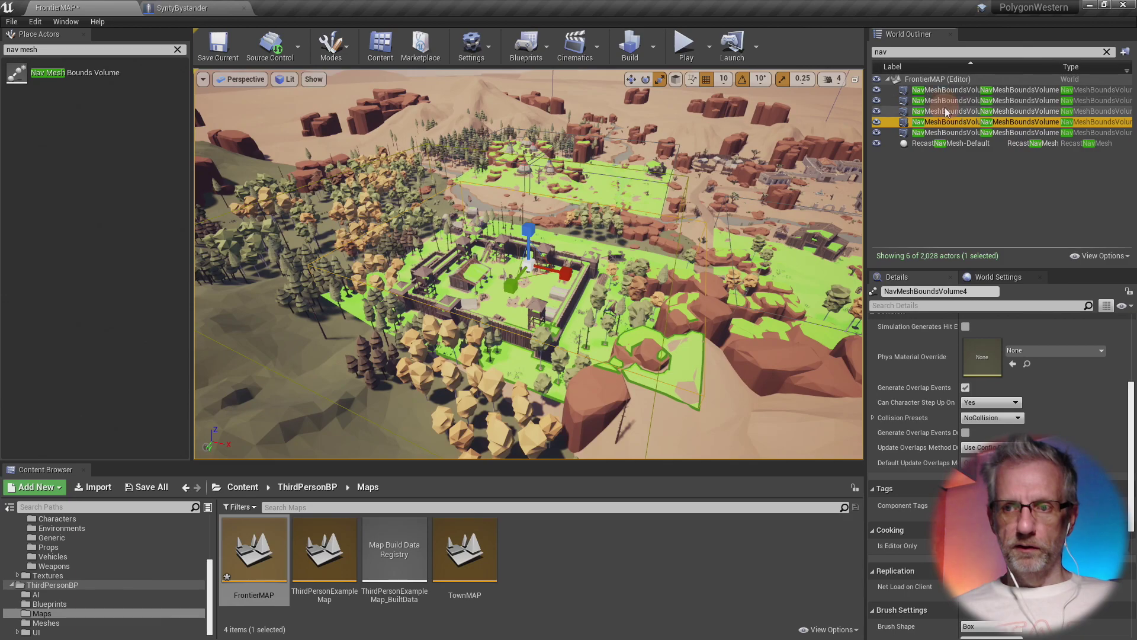
{"action": "double_click", "coordinate": [945, 111]}
{"action": "left_click", "coordinate": [954, 91]}
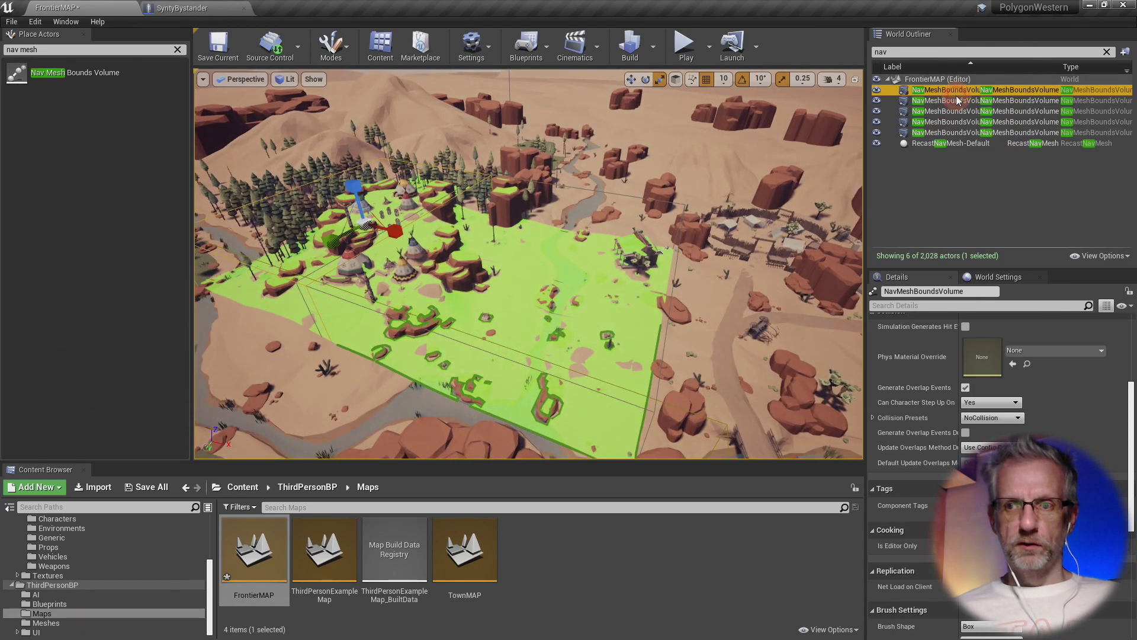
{"action": "double_click", "coordinate": [958, 102]}
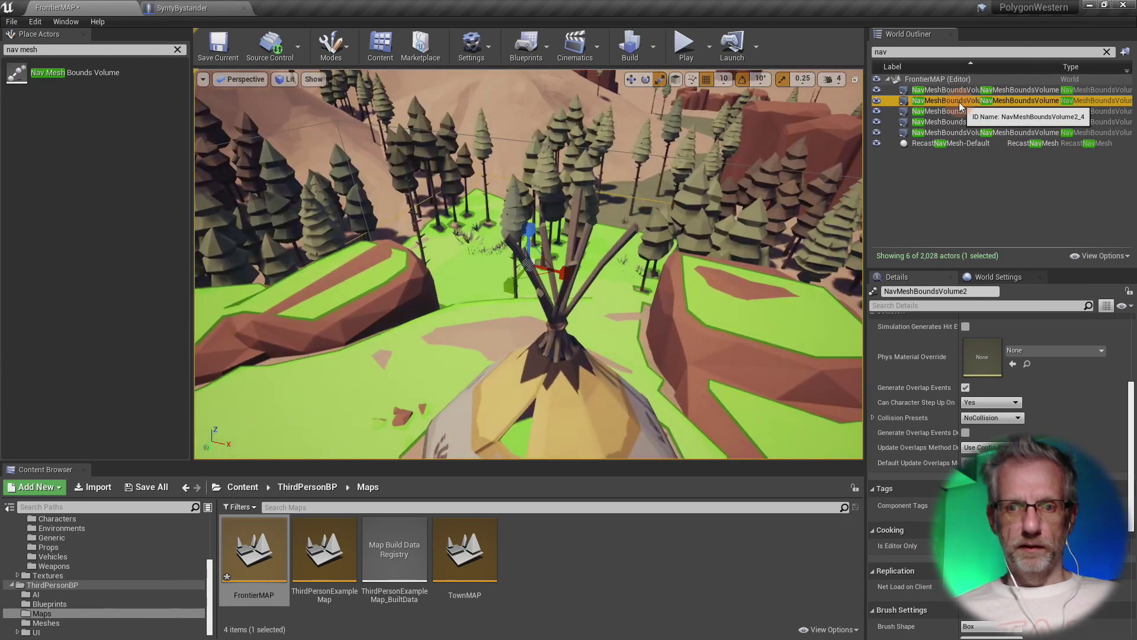
- Duplicate NavMeshBoundsVolume5 and place the copy over the uncovered quarry area around the mine tracks
{"action": "left_click", "coordinate": [959, 132]}
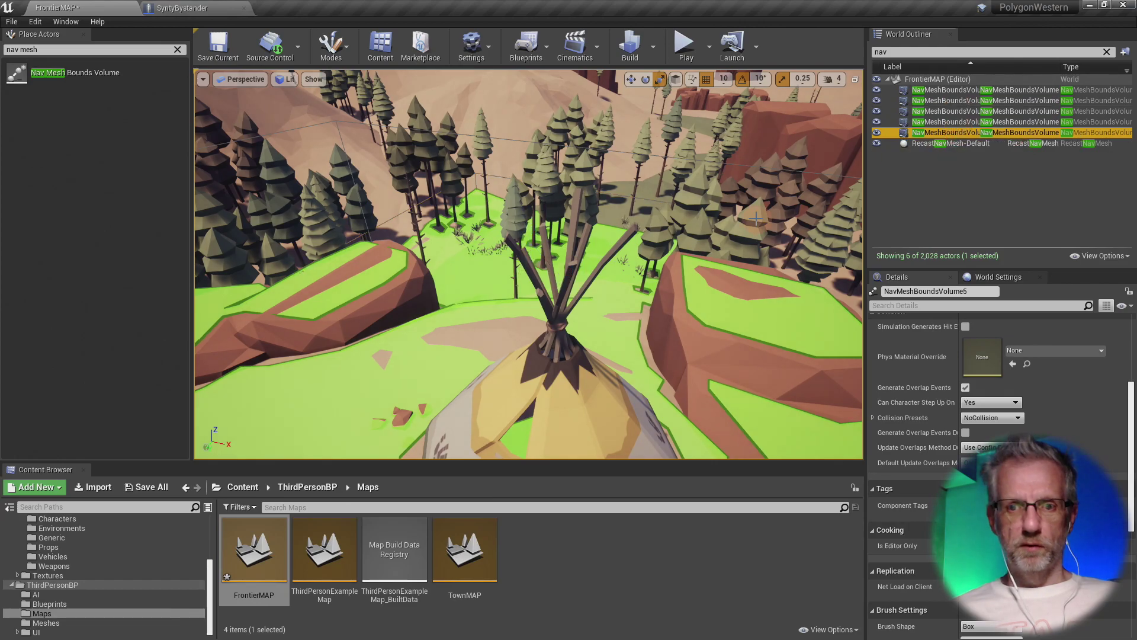
{"action": "key", "text": "f"}
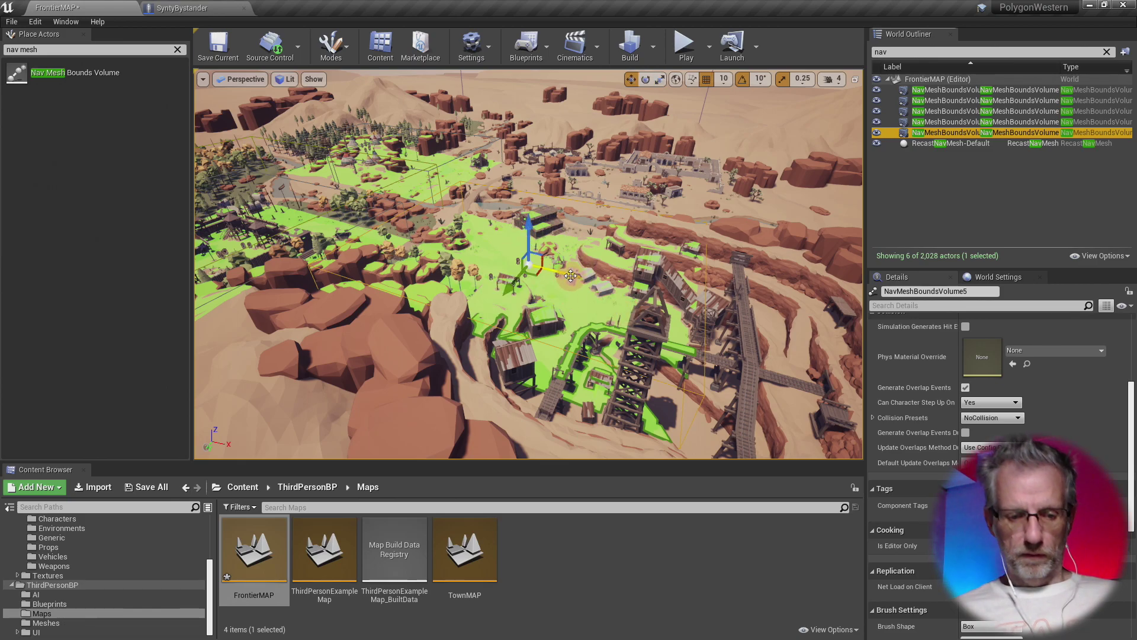
{"action": "left_click_drag", "start_coordinate": [571, 275], "coordinate": [664, 296], "text": "alt"}
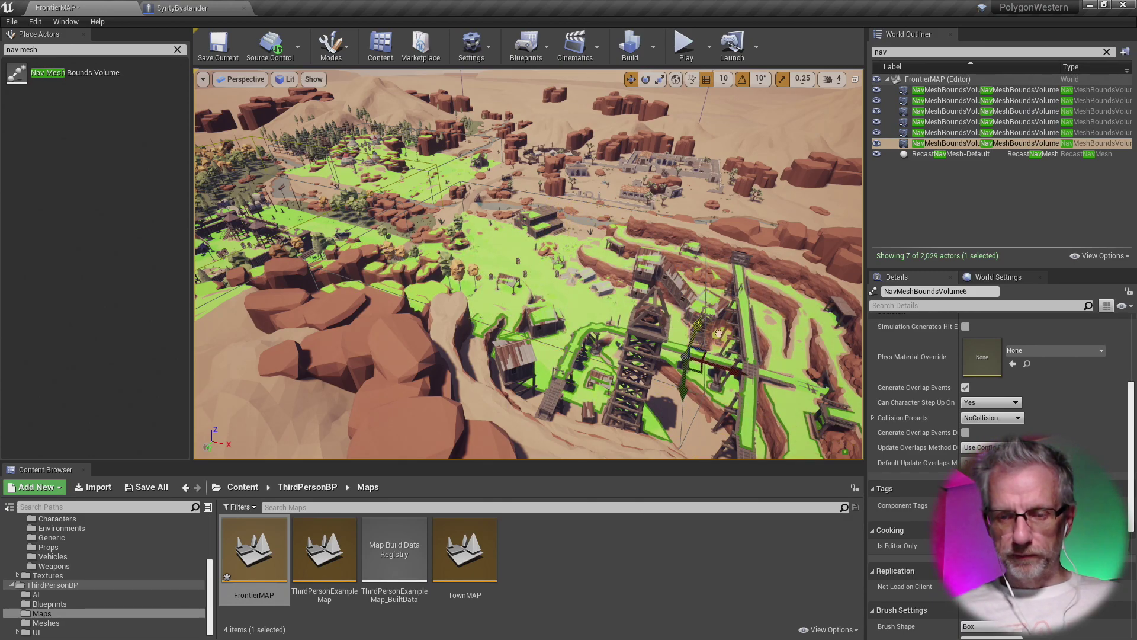
{"action": "mouse_move", "coordinate": [719, 333]}
{"action": "right_mouse_down"}
{"action": "mouse_move", "coordinate": [734, 394]}
{"action": "mouse_move", "coordinate": [751, 392]}
{"action": "mouse_move", "coordinate": [699, 350]}
{"action": "mouse_move", "coordinate": [718, 343]}
{"action": "mouse_move", "coordinate": [744, 367]}
{"action": "mouse_move", "coordinate": [722, 350]}
{"action": "right_mouse_up"}
- Open the ThirdPersonBP Blueprints folder and place a SyntyBystander on the elevated curved mine track
{"action": "left_click", "coordinate": [591, 302]}
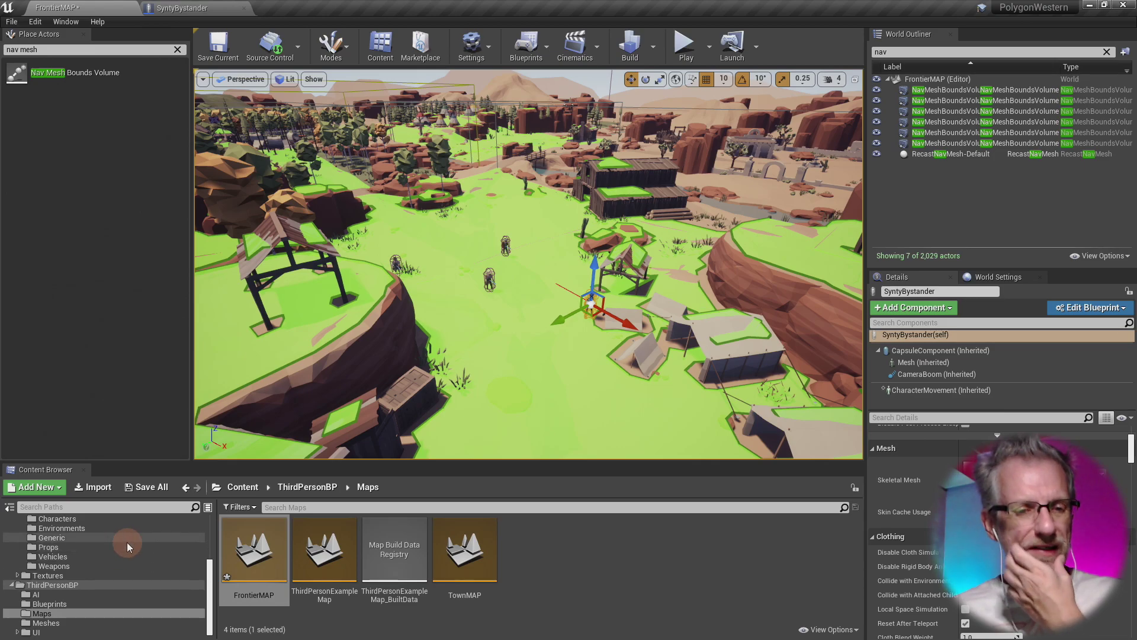
{"action": "scroll", "coordinate": [129, 546], "scroll_direction": "up", "scroll_amount": 5}
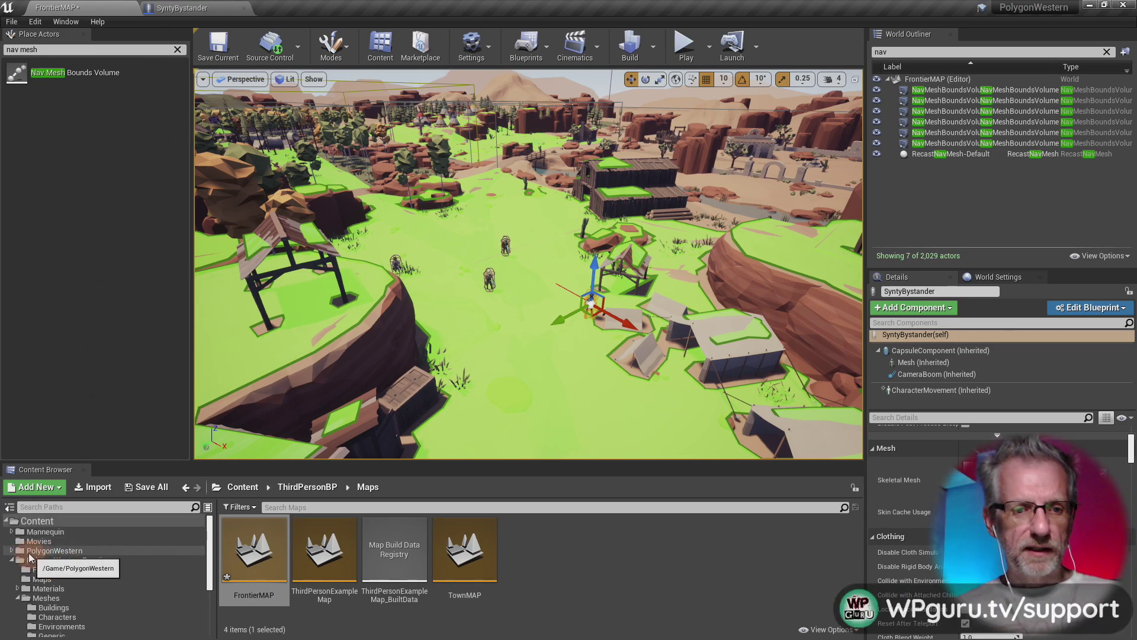
{"action": "left_click", "coordinate": [11, 560]}
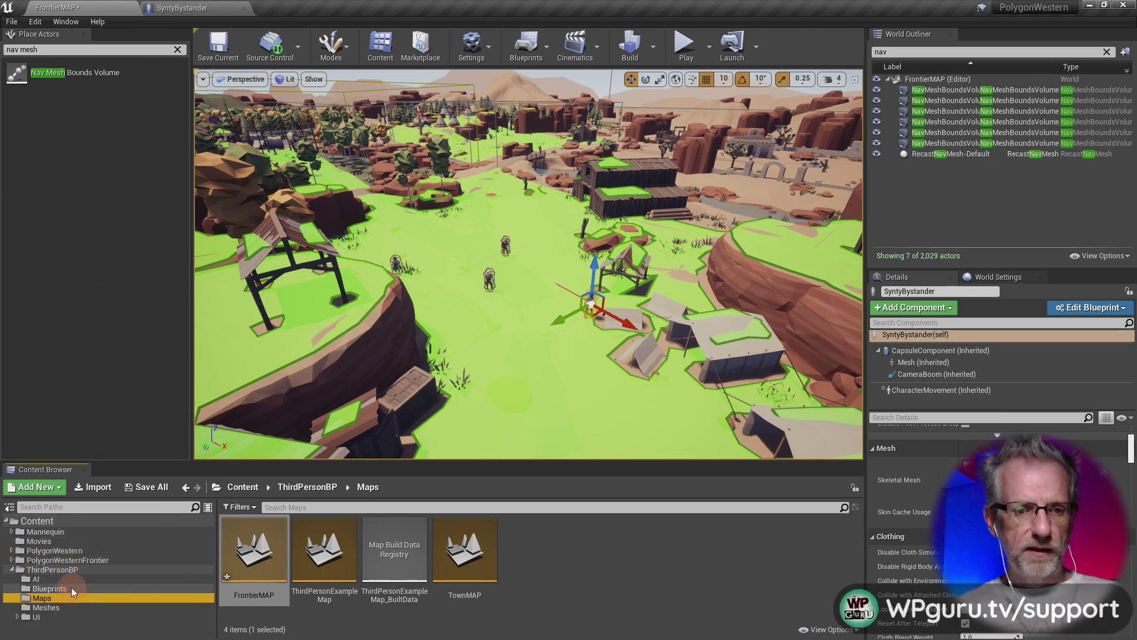
{"action": "left_click", "coordinate": [49, 589]}
{"action": "right_click_drag", "start_coordinate": [474, 370], "coordinate": [437, 396]}
{"action": "key", "text": "w"}
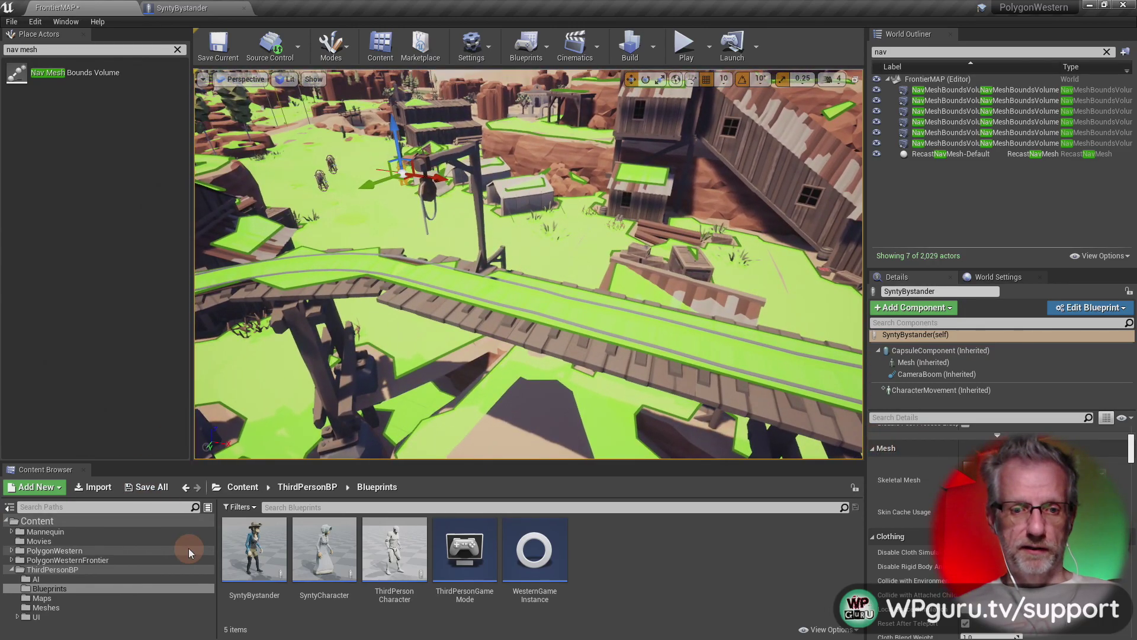
{"action": "left_click_drag", "start_coordinate": [255, 551], "coordinate": [395, 375]}
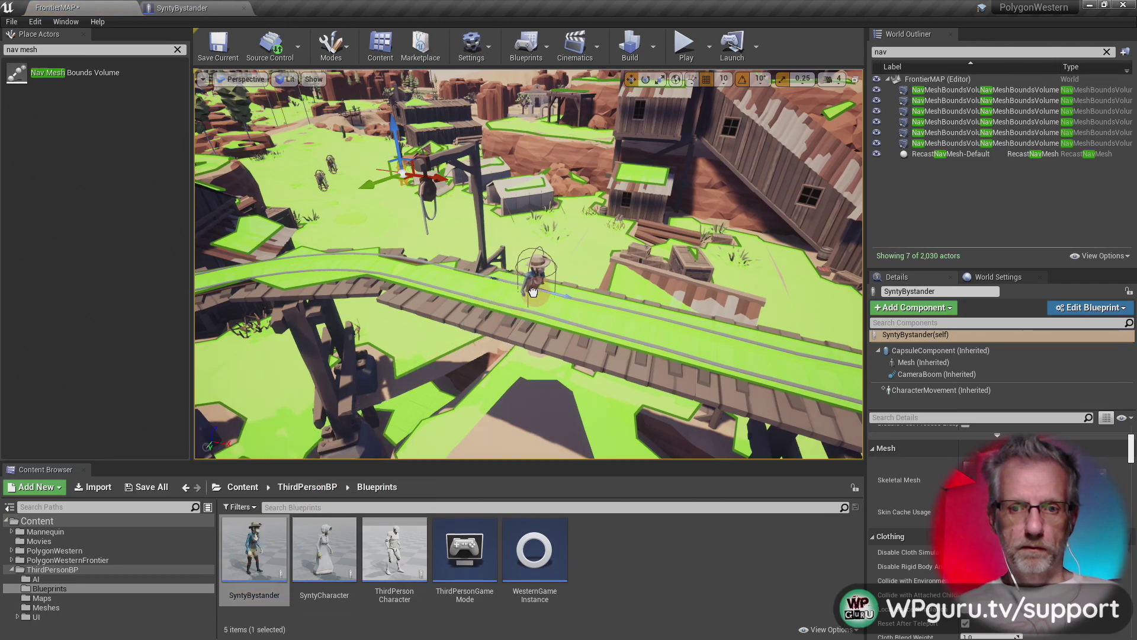
{"action": "left_click_drag", "start_coordinate": [531, 296], "coordinate": [532, 296]}
{"action": "mouse_move", "coordinate": [538, 299]}
{"action": "right_mouse_down"}
{"action": "mouse_move", "coordinate": [560, 292]}
{"action": "mouse_move", "coordinate": [538, 299]}
{"action": "right_mouse_up"}
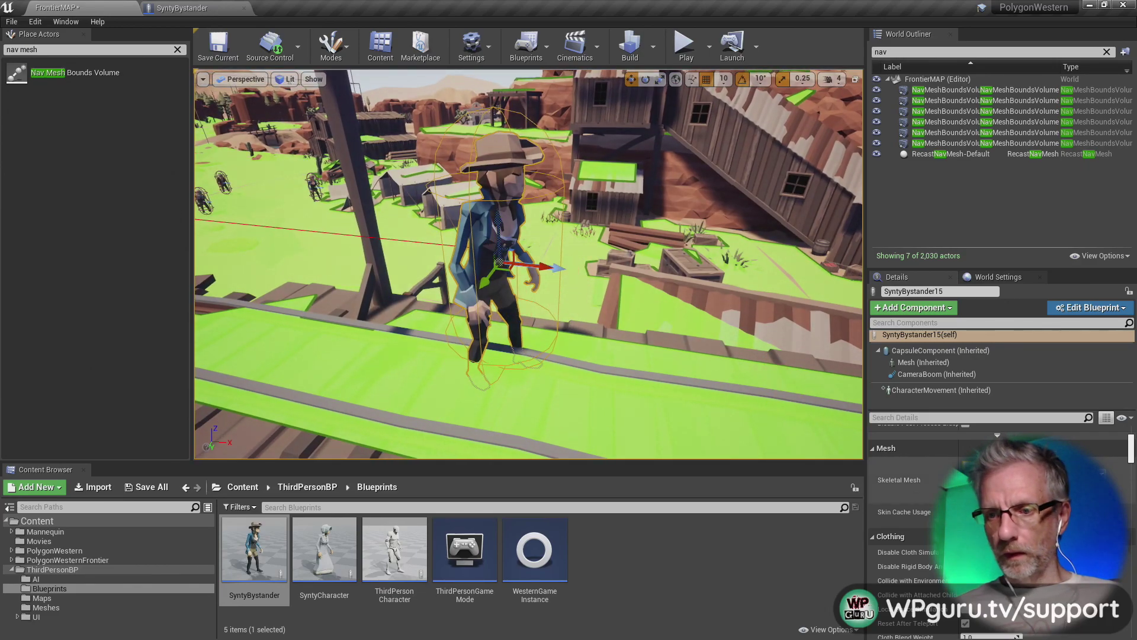
- Change the skeletal mesh of the bystander on the mine track to SK_Chr_Bandit_Male_01
{"action": "left_click", "coordinate": [1054, 472]}
{"action": "scroll", "coordinate": [1071, 399], "scroll_direction": "down", "scroll_amount": 3}
{"action": "scroll", "coordinate": [1076, 368], "scroll_direction": "down", "scroll_amount": 1}
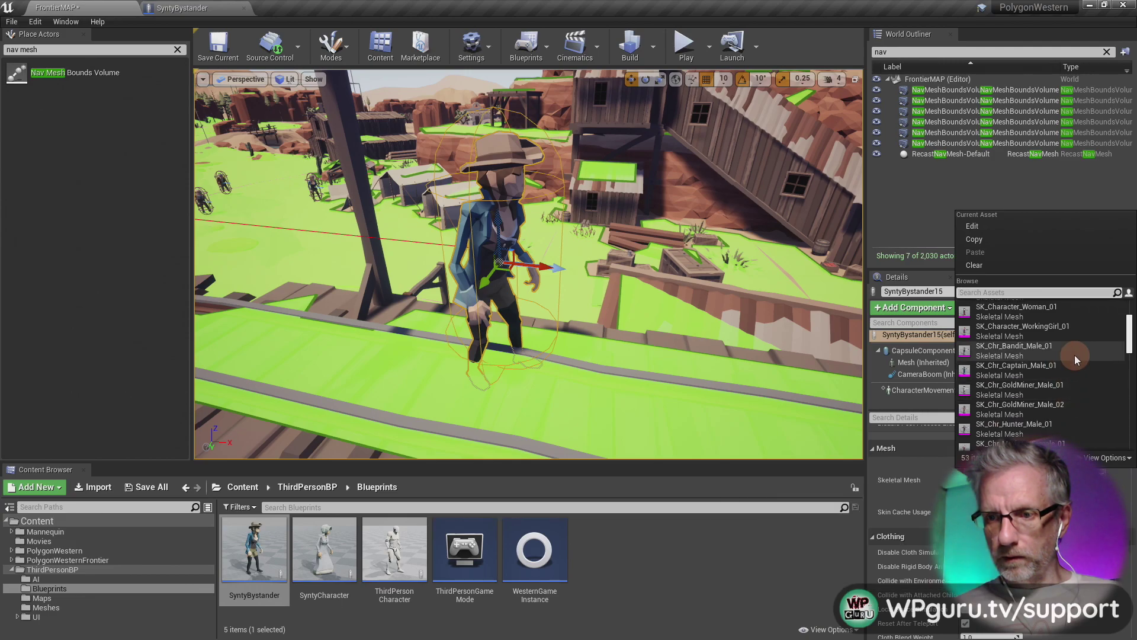
{"action": "left_click", "coordinate": [1075, 355]}
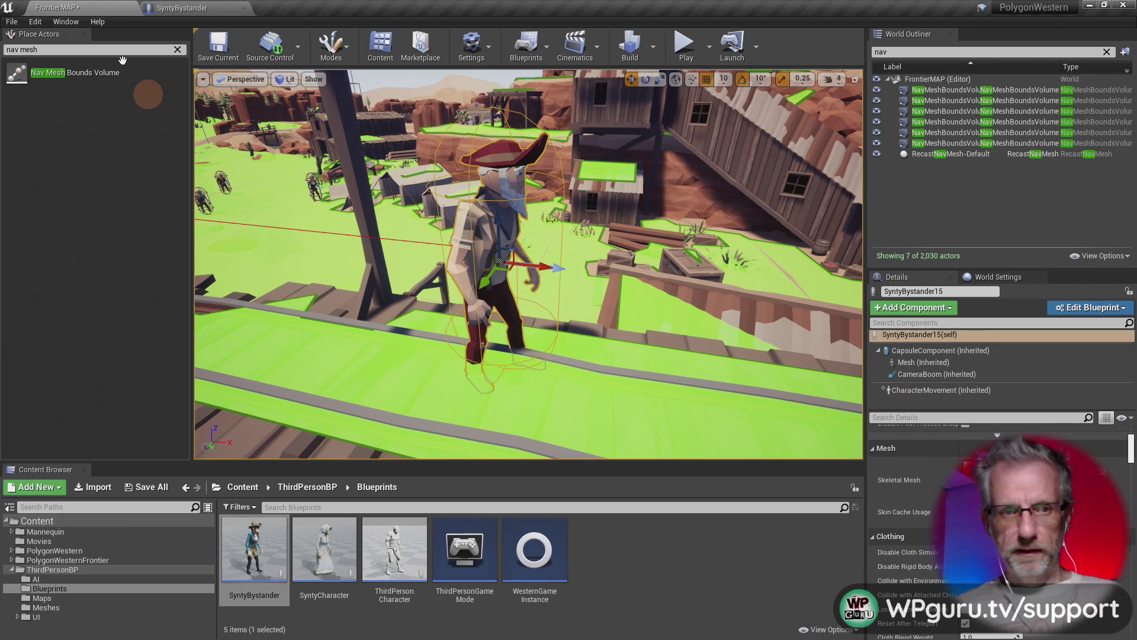
- Try Mat_PolygonWestern_03_A on the mesh of the bystander on the track, and settle on Mat_PolygonWestern_03_B
{"action": "left_click", "coordinate": [925, 364]}
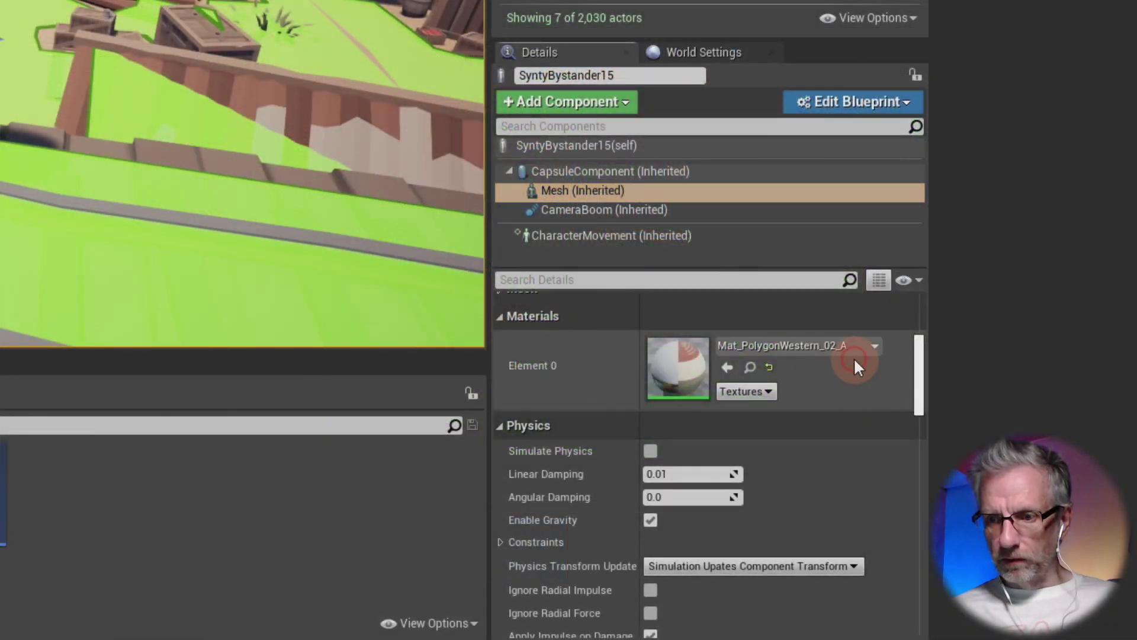
{"action": "left_click", "coordinate": [853, 348]}
{"action": "scroll", "coordinate": [865, 237], "scroll_direction": "down", "scroll_amount": 2}
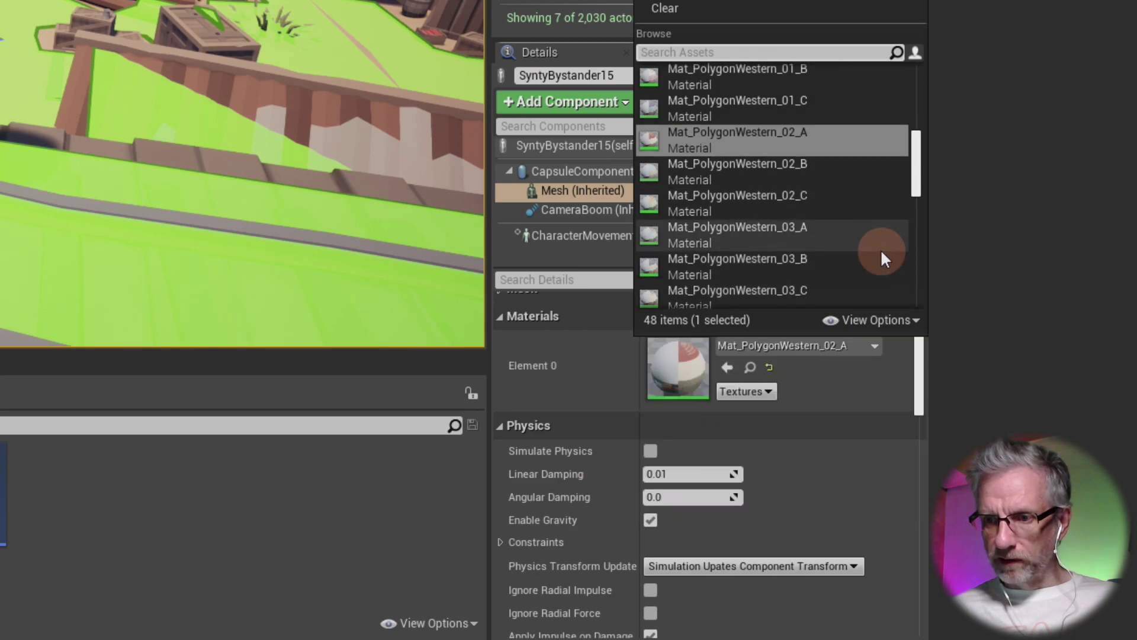
{"action": "left_click", "coordinate": [833, 235]}
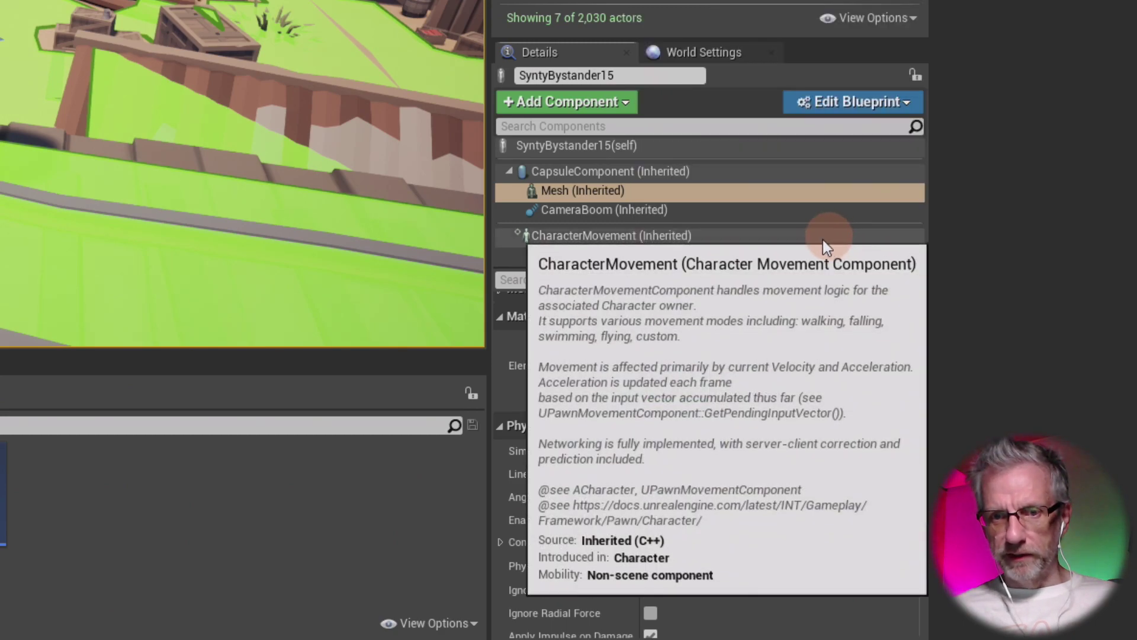
{"action": "left_click", "coordinate": [840, 347]}
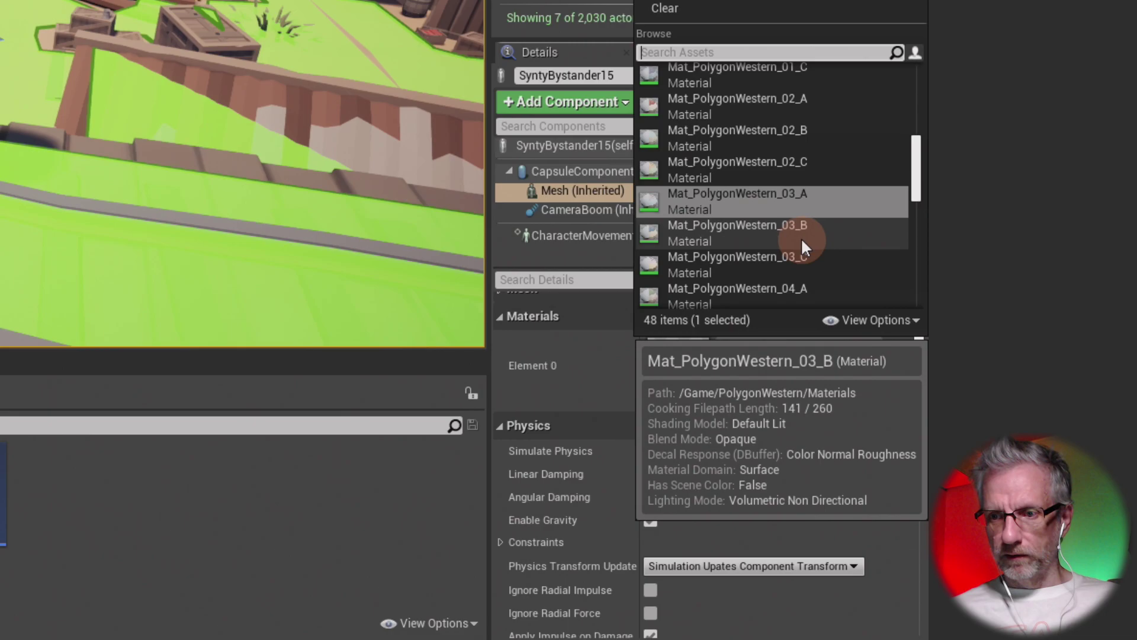
{"action": "left_click", "coordinate": [802, 243]}
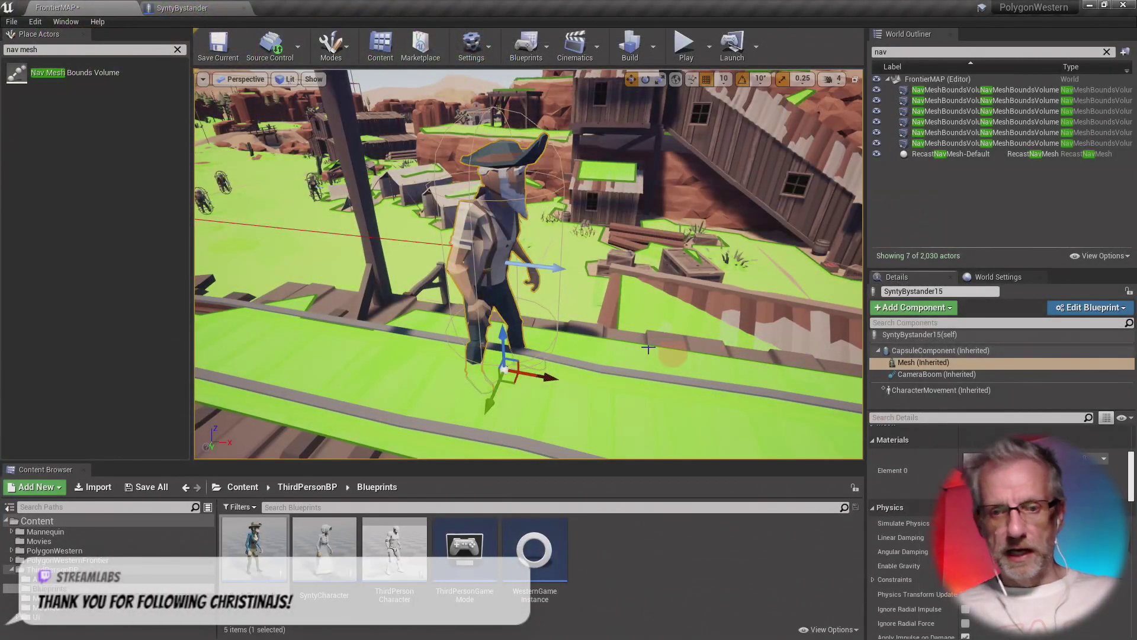
- Place another SyntyBystander on the ground beside the small roofed shelter below the tracks and rotate it by -60 degrees
{"action": "right_click_drag", "start_coordinate": [672, 353], "coordinate": [635, 340]}
{"action": "key", "text": "s"}
{"action": "left_click_drag", "start_coordinate": [252, 548], "coordinate": [421, 378]}
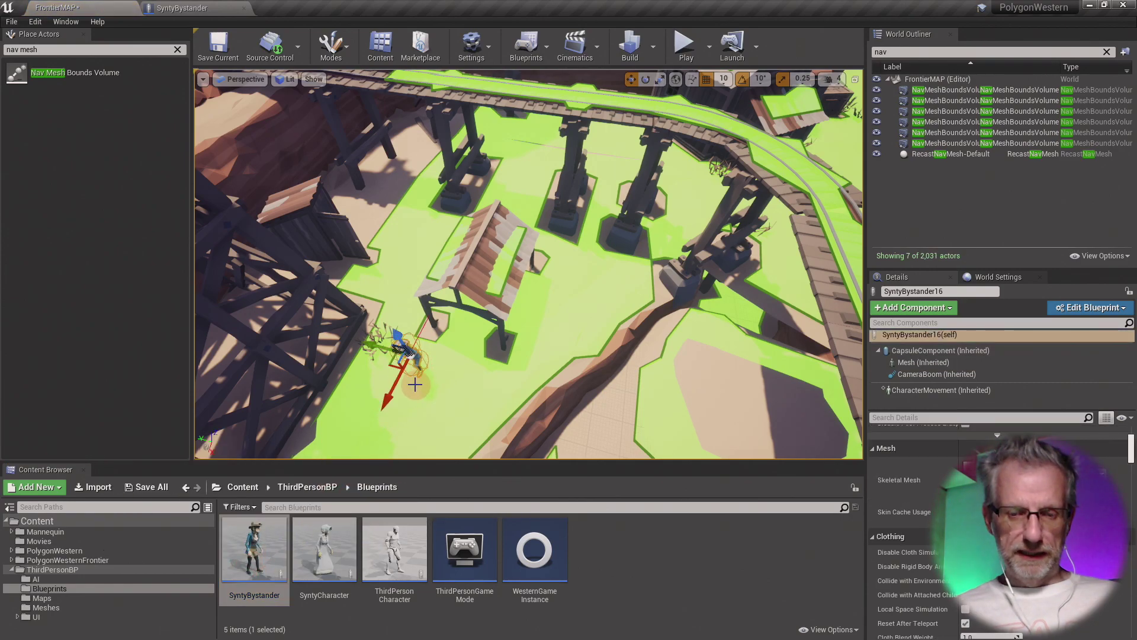
{"action": "key", "text": "f"}
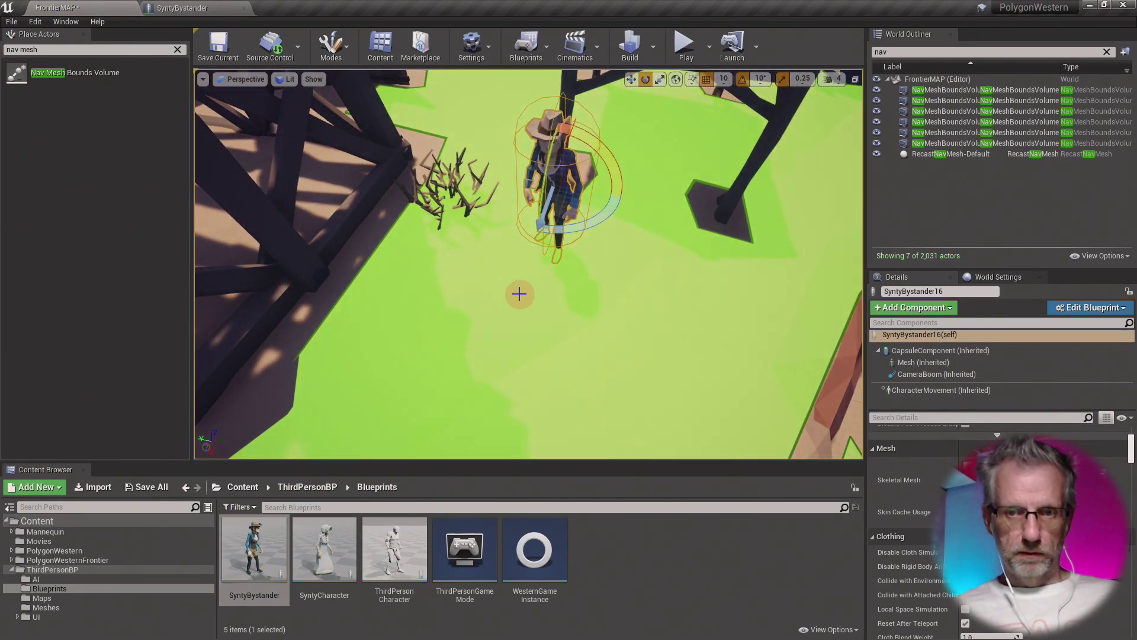
{"action": "left_click_drag", "start_coordinate": [600, 222], "coordinate": [726, 114]}
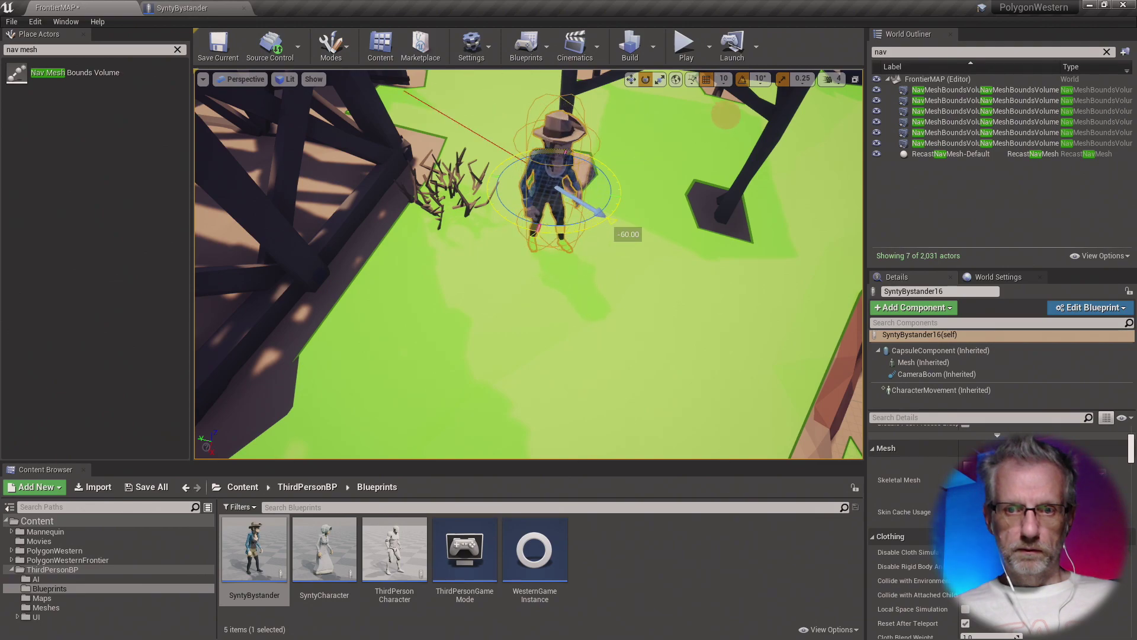
{"action": "right_click_drag", "start_coordinate": [571, 287], "coordinate": [572, 285]}
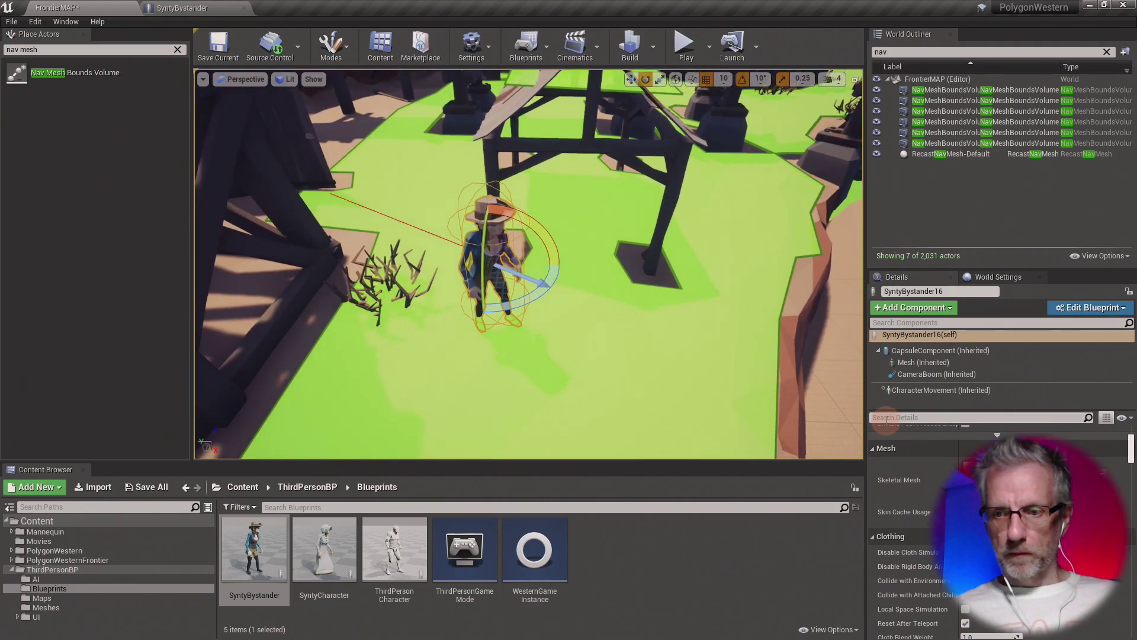
- Set the skeletal mesh of the bystander beside the shelter to SK_Character_Gunman_01 and inspect it up close
{"action": "left_click", "coordinate": [1042, 477]}
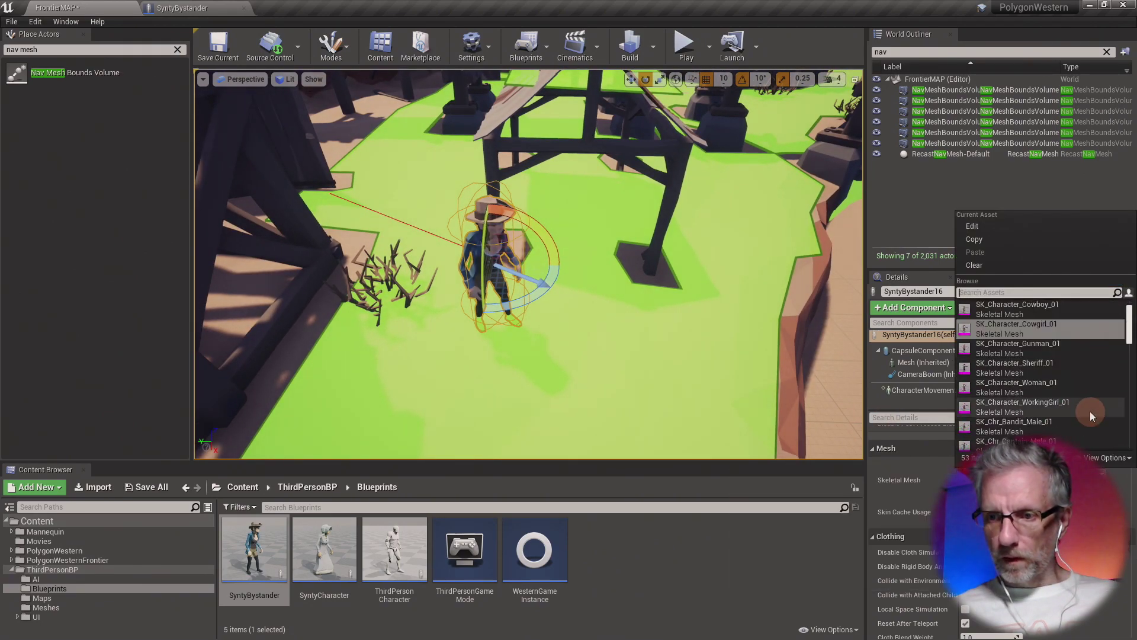
{"action": "left_click", "coordinate": [1036, 350]}
{"action": "right_click_drag", "start_coordinate": [738, 353], "coordinate": [713, 335]}
{"action": "scroll", "coordinate": [715, 326], "scroll_direction": "up", "scroll_amount": 5}
{"action": "scroll", "coordinate": [716, 323], "scroll_direction": "down", "scroll_amount": 3}
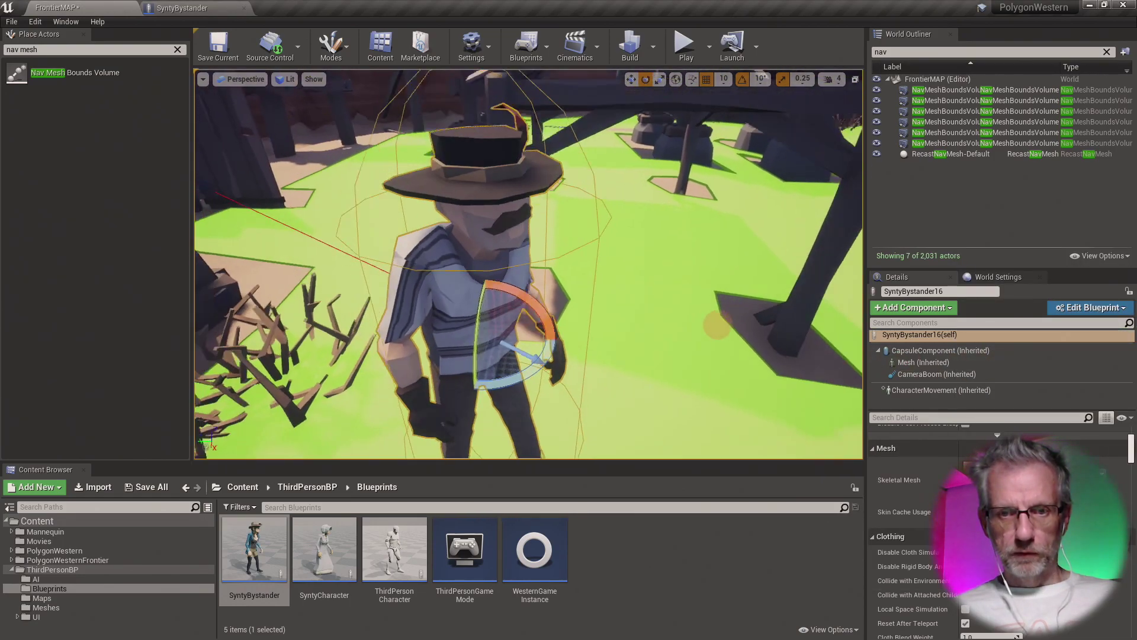
- Pick a Mat_PolygonWestern material for the mesh of the bystander beside the shelter
{"action": "left_click", "coordinate": [963, 363]}
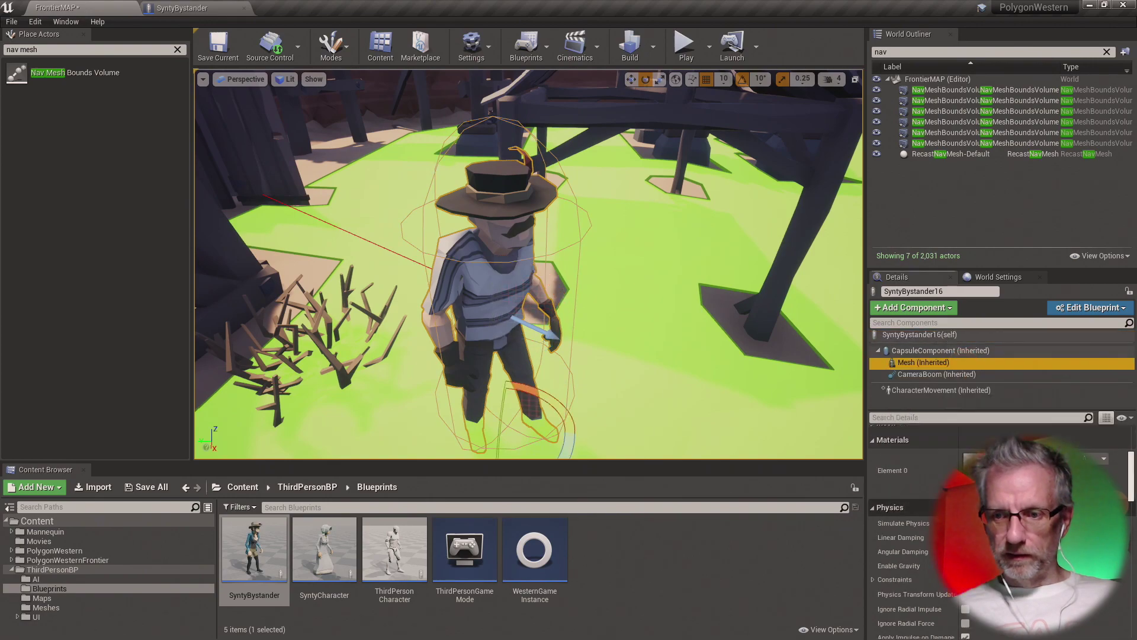
{"action": "left_click", "coordinate": [1033, 458]}
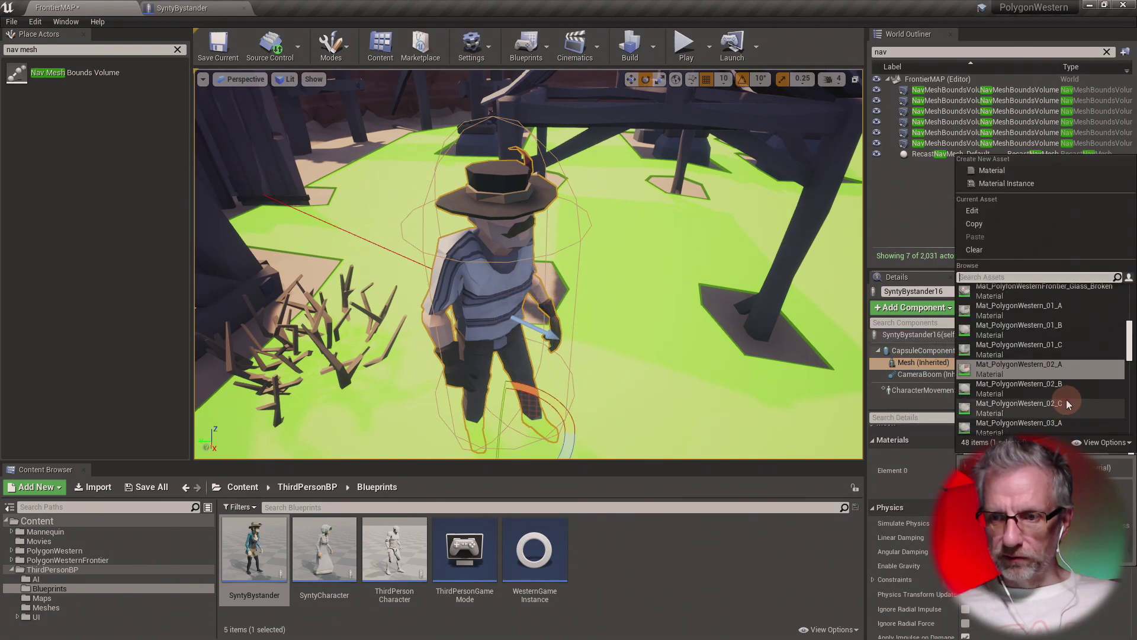
{"action": "scroll", "coordinate": [1067, 399], "scroll_direction": "up", "scroll_amount": 2}
{"action": "scroll", "coordinate": [1066, 401], "scroll_direction": "down", "scroll_amount": 2}
{"action": "left_click", "coordinate": [1060, 377]}
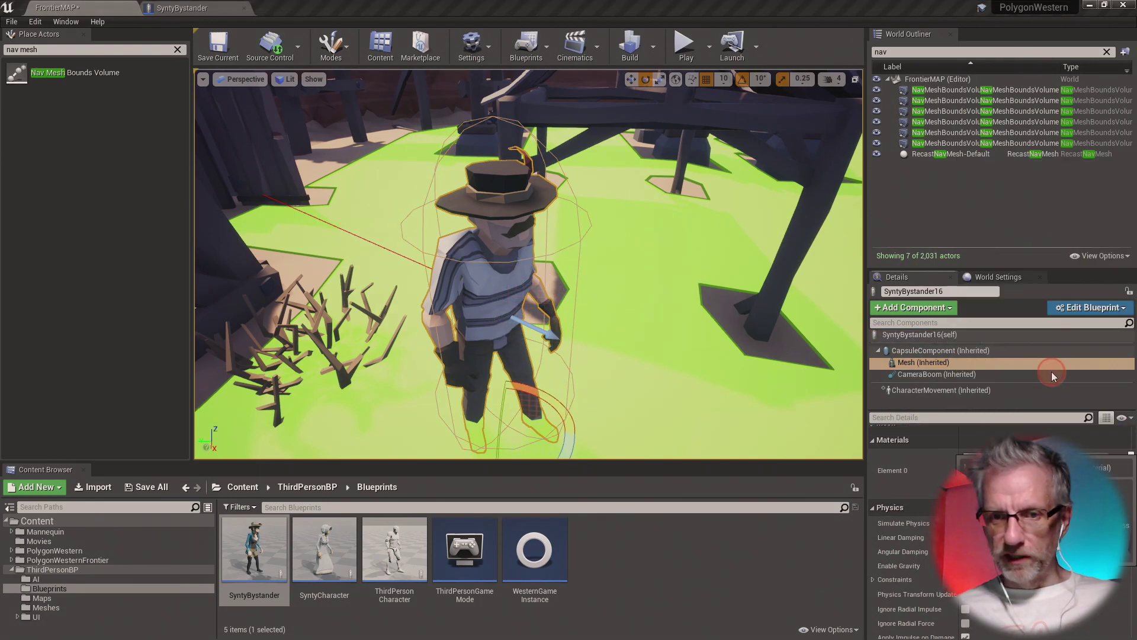
- Place a SyntyBystander on the quarry floor near the rock wall and set its skeletal mesh to SK_Chr_GoldMiner_Male_01
{"action": "mouse_move", "coordinate": [750, 338]}
{"action": "right_mouse_down"}
{"action": "mouse_move", "coordinate": [733, 321]}
{"action": "mouse_move", "coordinate": [750, 338]}
{"action": "right_mouse_up"}
{"action": "left_click_drag", "start_coordinate": [254, 546], "coordinate": [493, 306]}
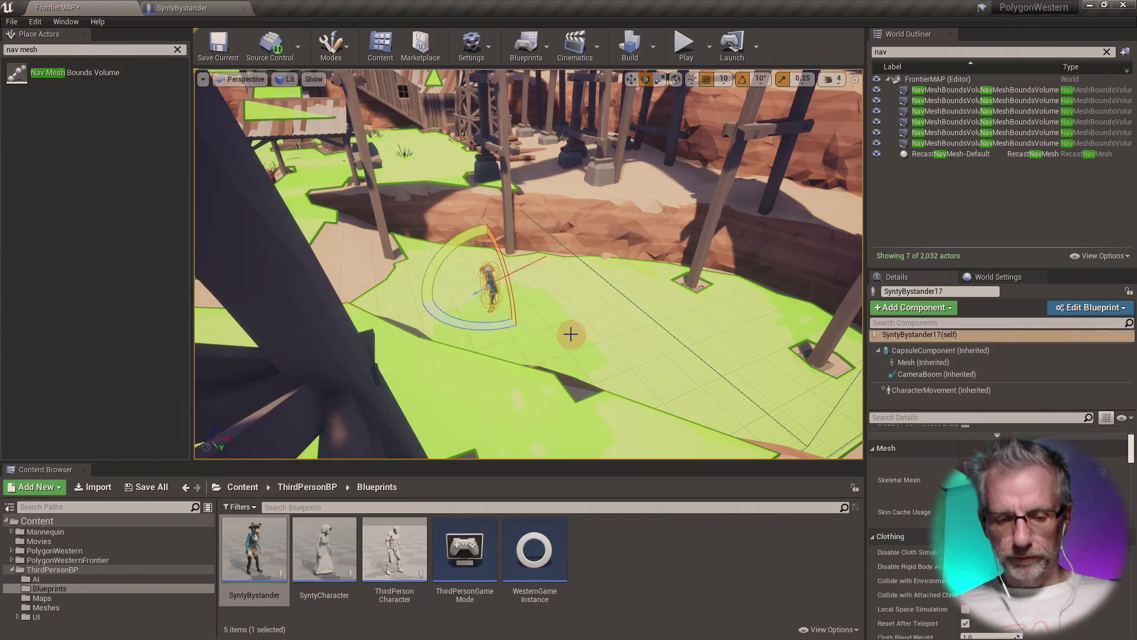
{"action": "key", "text": "f"}
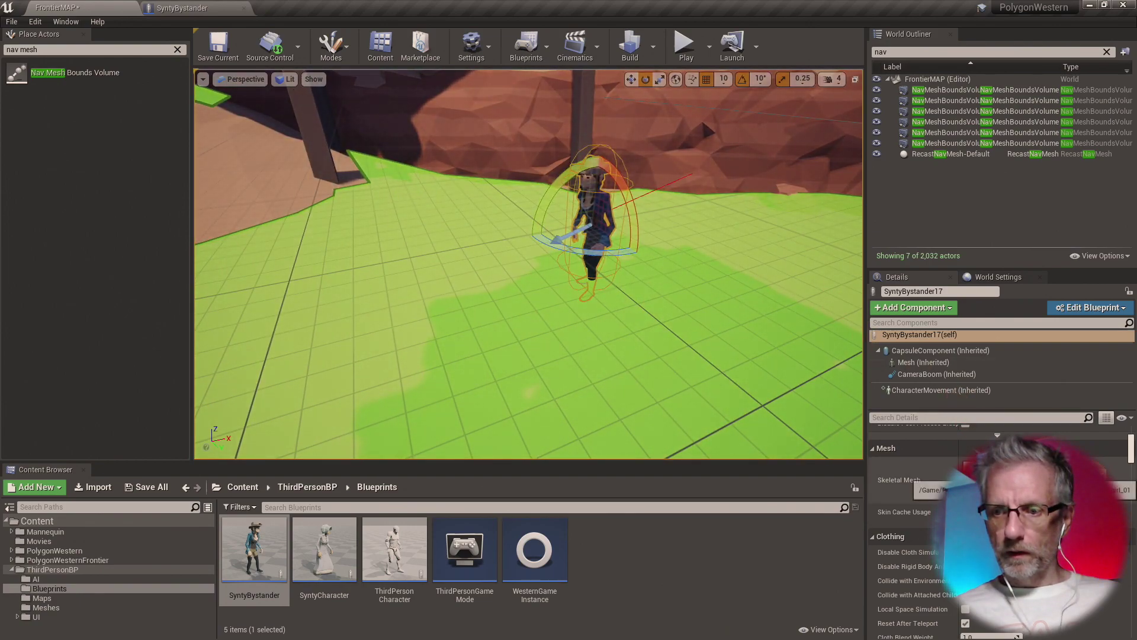
{"action": "left_click", "coordinate": [1066, 472]}
{"action": "scroll", "coordinate": [1115, 373], "scroll_direction": "down", "scroll_amount": 3}
{"action": "scroll", "coordinate": [1115, 373], "scroll_direction": "down", "scroll_amount": 1}
{"action": "scroll", "coordinate": [1116, 373], "scroll_direction": "down", "scroll_amount": 2}
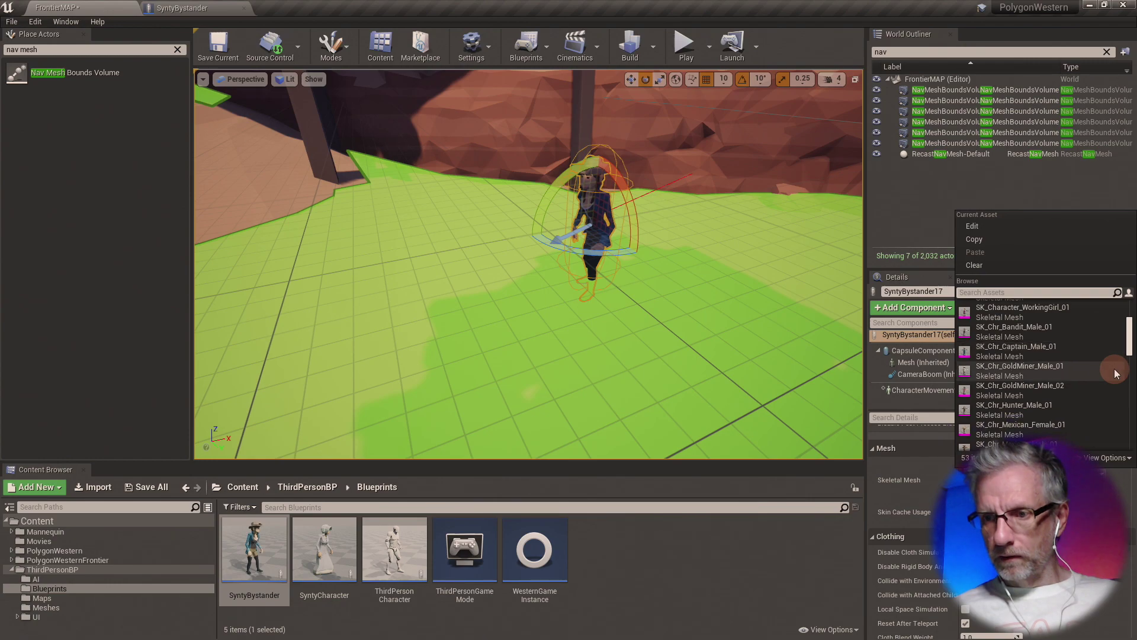
{"action": "left_click", "coordinate": [1065, 367]}
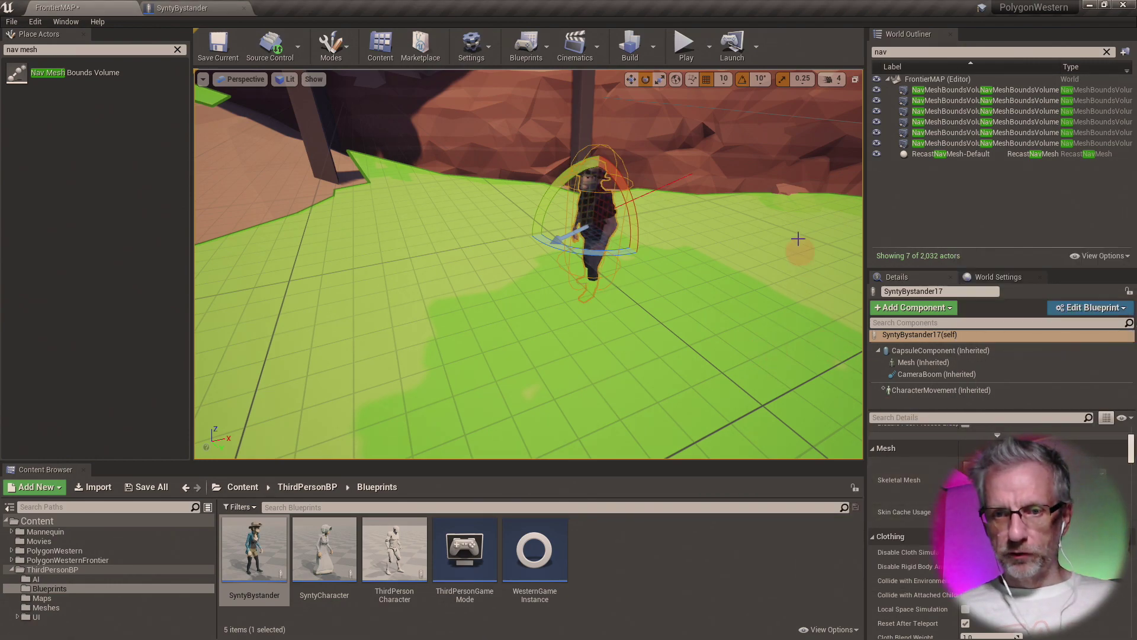
- Assign Mat_PolygonWestern_01_C to the mesh of the gold miner bystander
{"action": "left_click", "coordinate": [947, 362]}
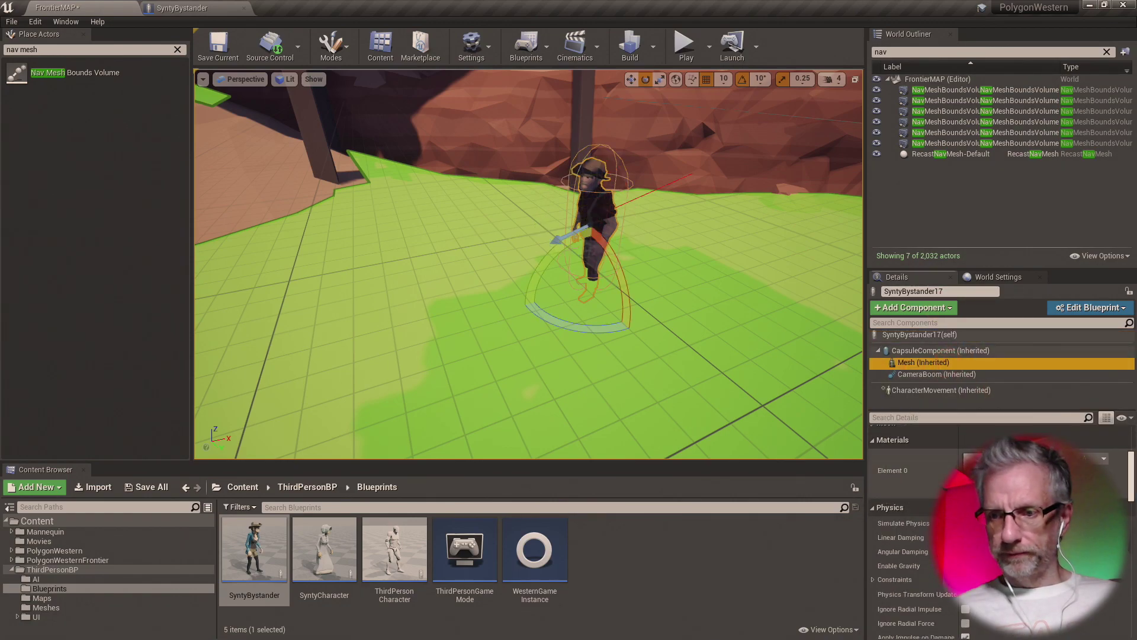
{"action": "left_click", "coordinate": [1037, 459]}
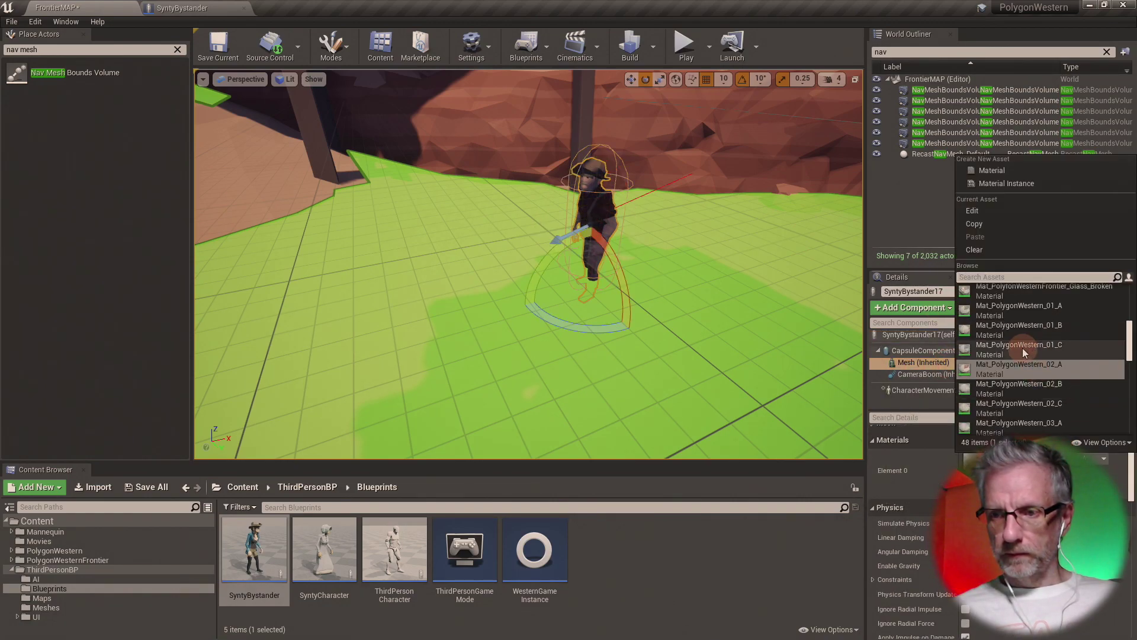
{"action": "left_click", "coordinate": [1022, 348]}
- Place another SyntyBystander near the gold miner and set its skeletal mesh to SK_Chr_Hunter_Male_01
{"action": "right_click_drag", "start_coordinate": [716, 238], "coordinate": [738, 231]}
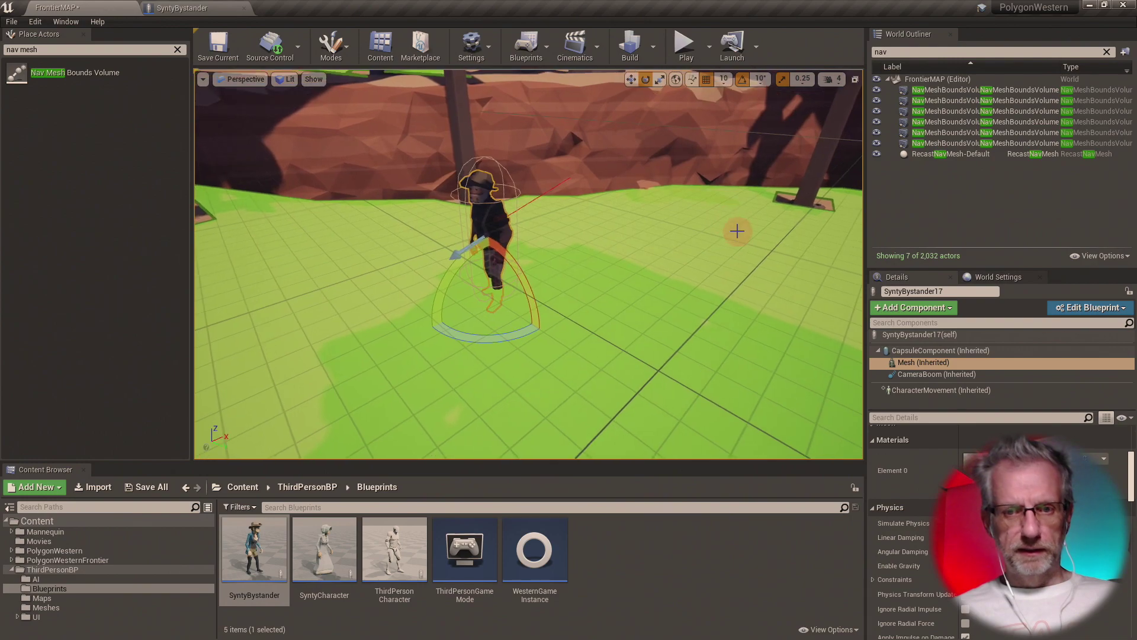
{"action": "left_click_drag", "start_coordinate": [255, 551], "coordinate": [728, 342]}
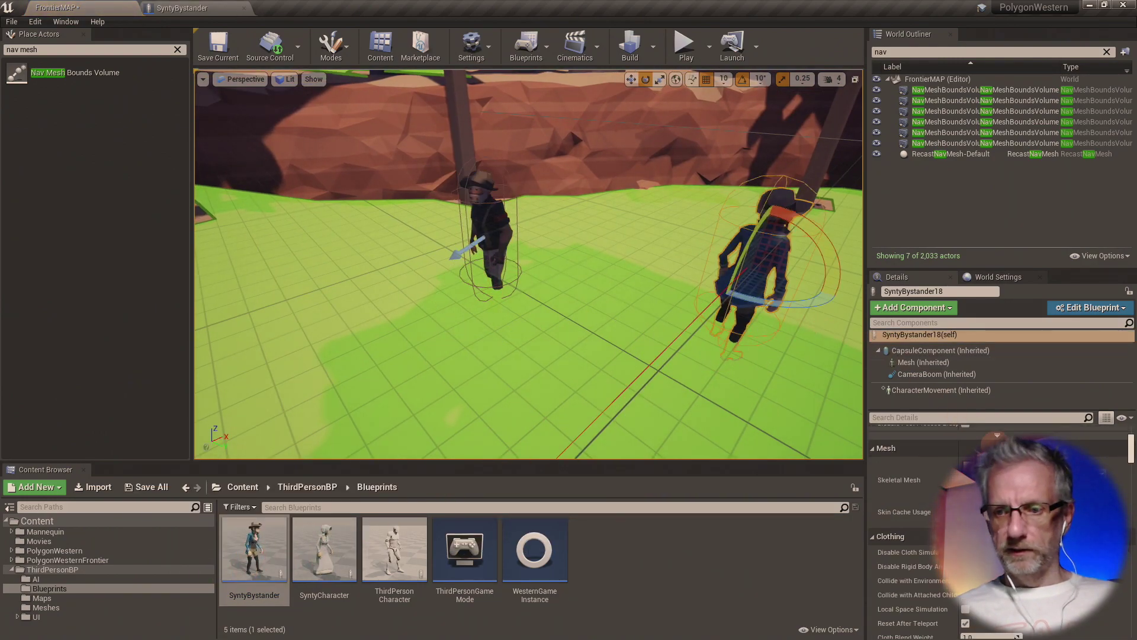
{"action": "left_click", "coordinate": [1052, 473]}
{"action": "scroll", "coordinate": [1049, 412], "scroll_direction": "down", "scroll_amount": 12}
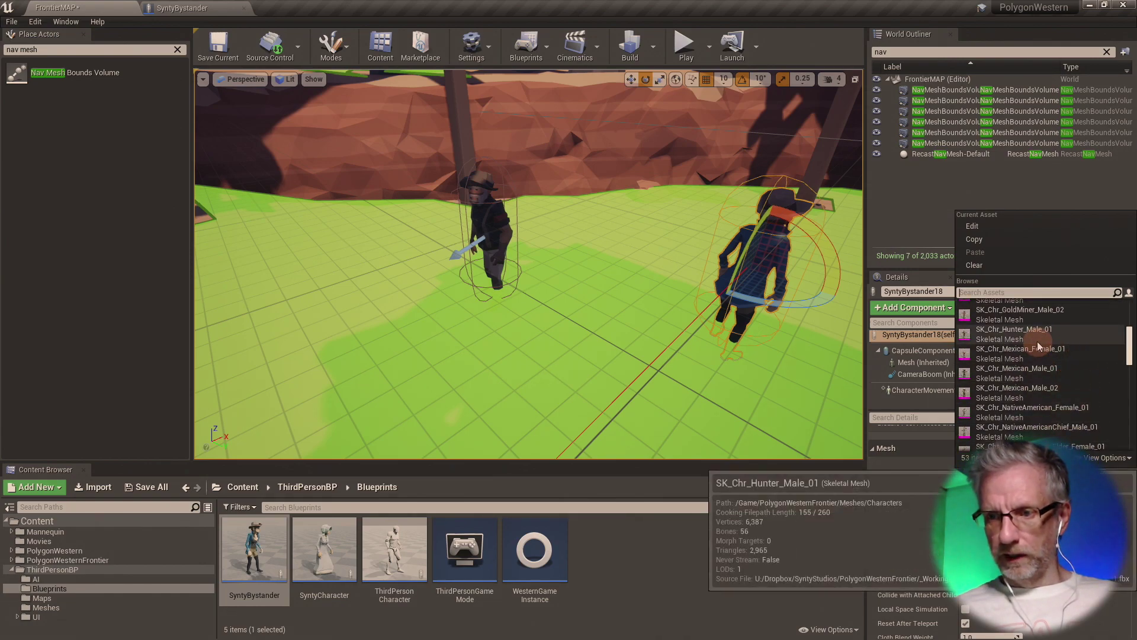
{"action": "left_click", "coordinate": [1057, 335]}
{"action": "right_click_drag", "start_coordinate": [771, 272], "coordinate": [325, 206]}
{"action": "right_click_drag", "start_coordinate": [735, 294], "coordinate": [713, 256]}
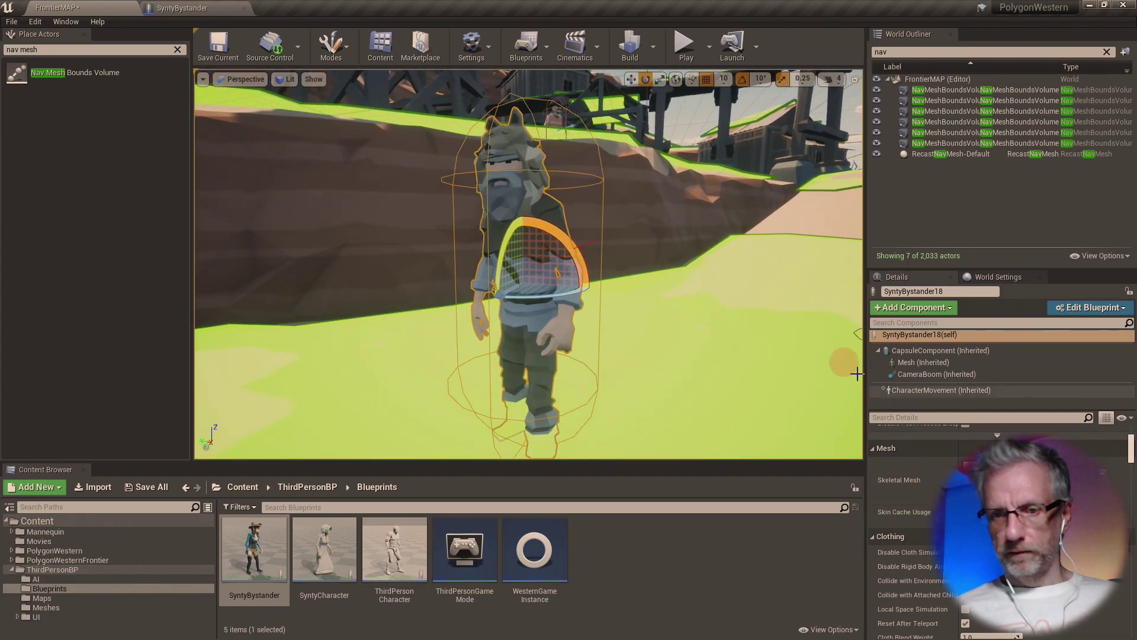
- Assign Mat_PolygonWestern_03_A to the mesh of the hunter bystander
{"action": "left_click", "coordinate": [944, 362]}
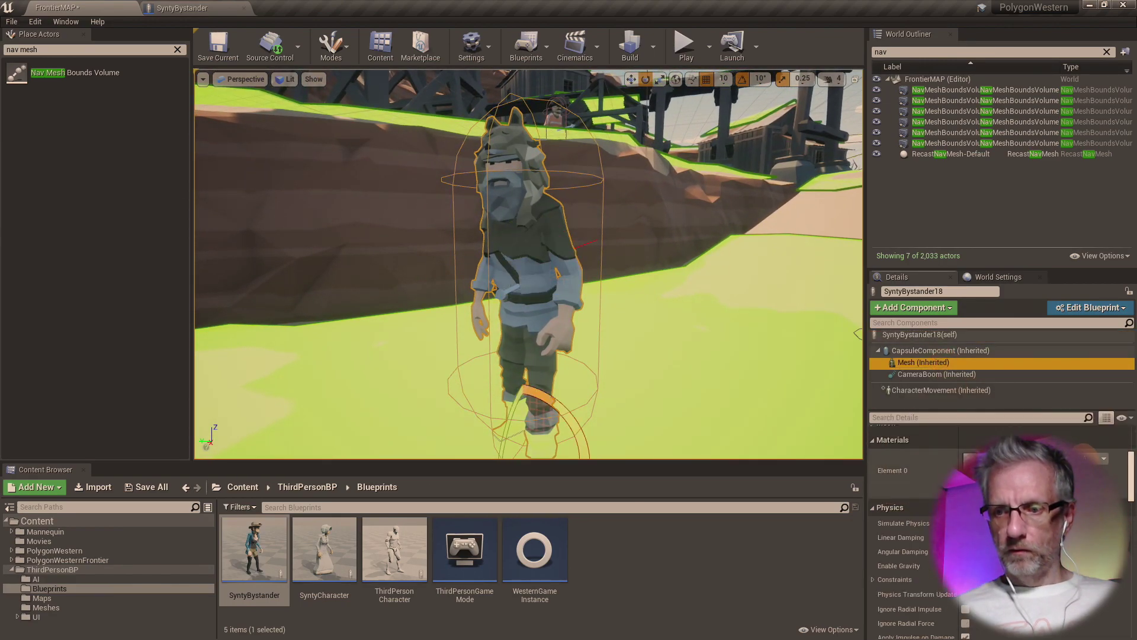
{"action": "left_click", "coordinate": [1060, 459]}
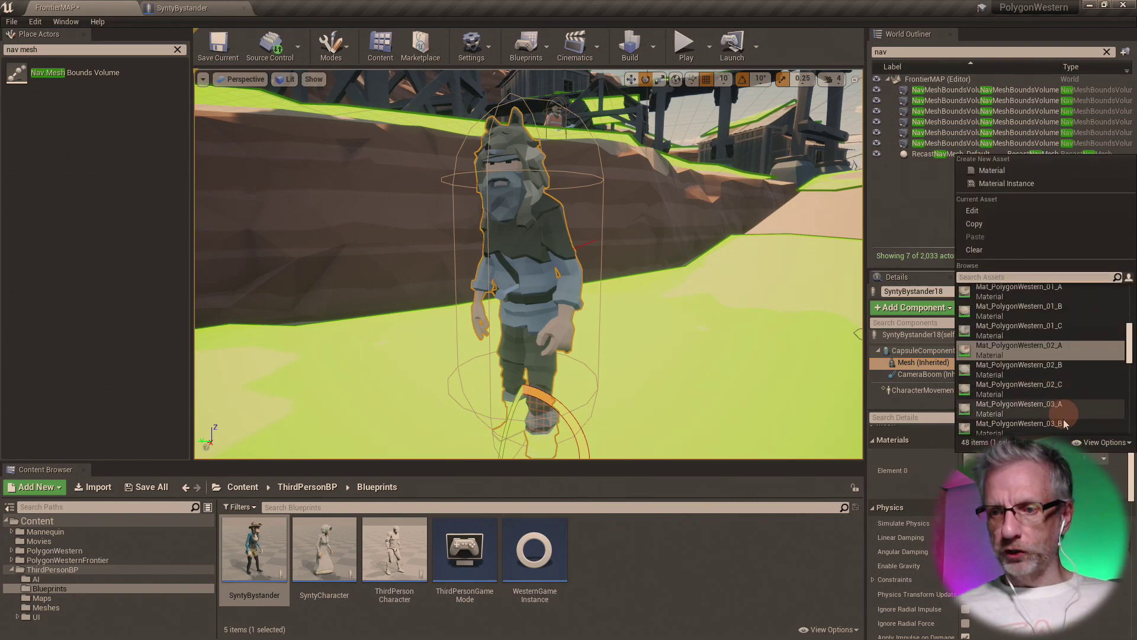
{"action": "left_click", "coordinate": [1058, 406]}
{"action": "left_click_drag", "start_coordinate": [781, 309], "coordinate": [614, 416]}
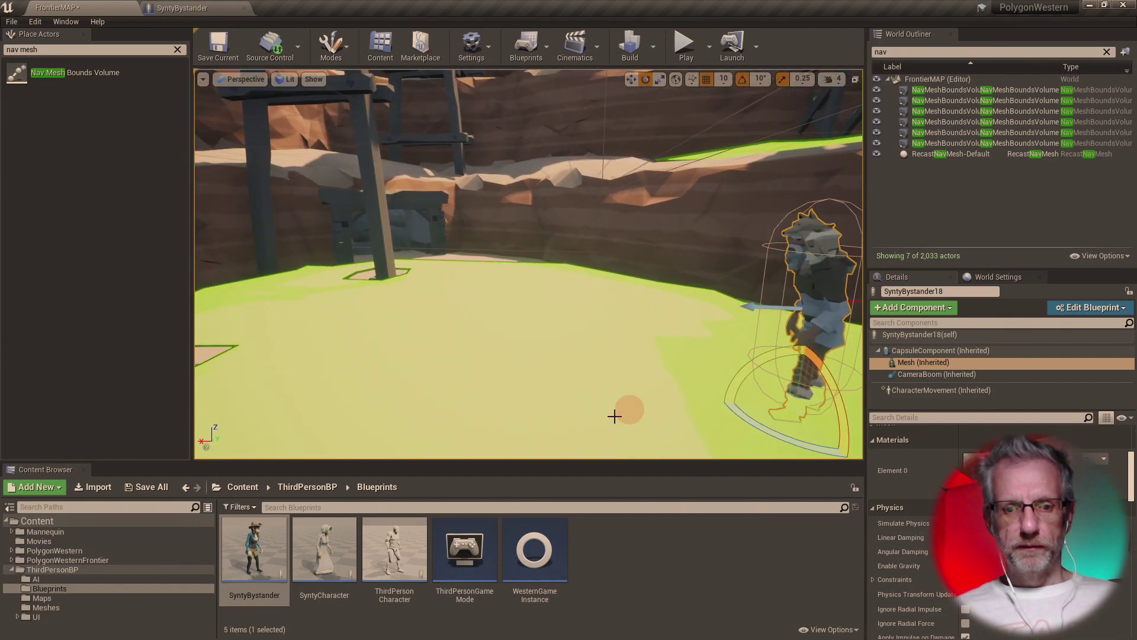
- Place another SyntyBystander on the quarry floor near the wooden supports and assign a different PolygonWestern material to its mesh
{"action": "left_click_drag", "start_coordinate": [255, 547], "coordinate": [339, 342]}
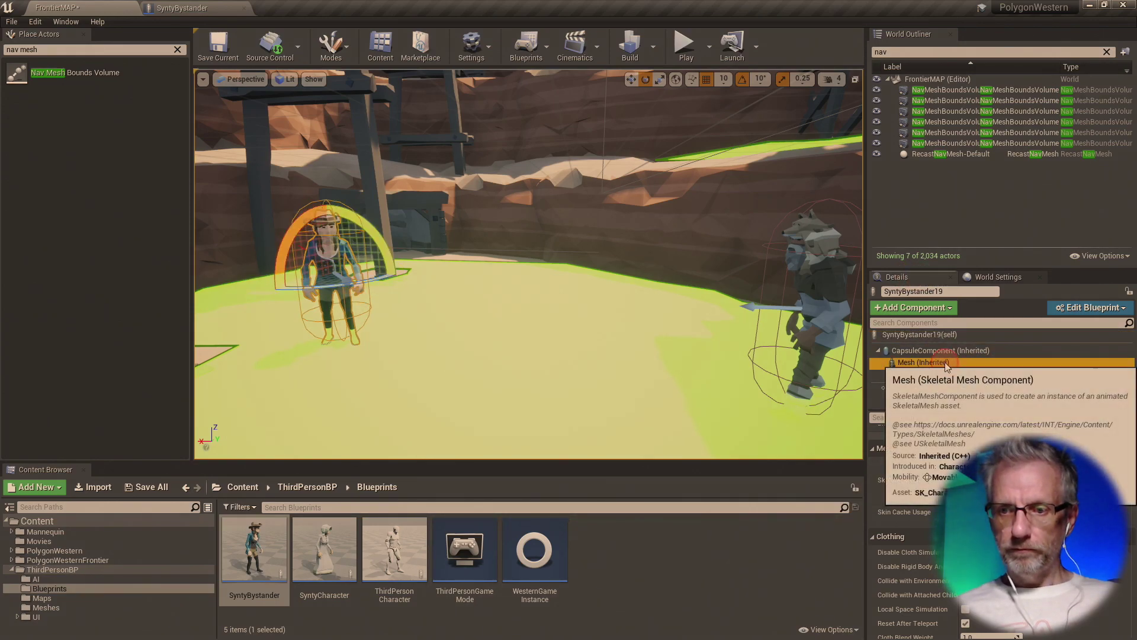
{"action": "left_click", "coordinate": [915, 362]}
{"action": "left_click", "coordinate": [1042, 458]}
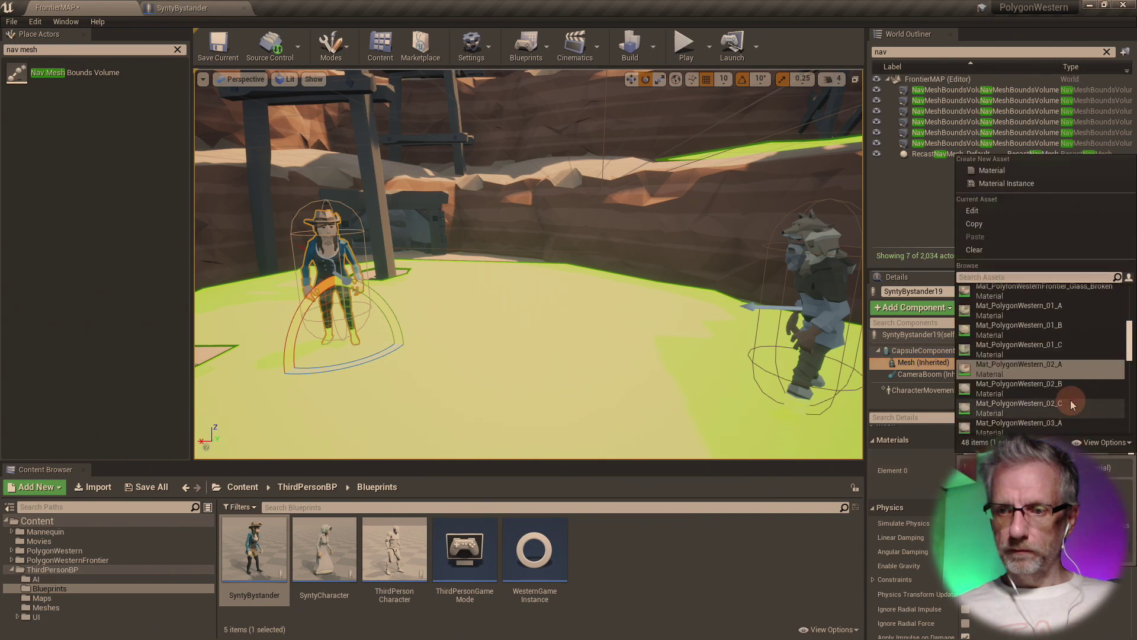
{"action": "scroll", "coordinate": [1071, 400], "scroll_direction": "down", "scroll_amount": 2}
{"action": "left_click", "coordinate": [1053, 373]}
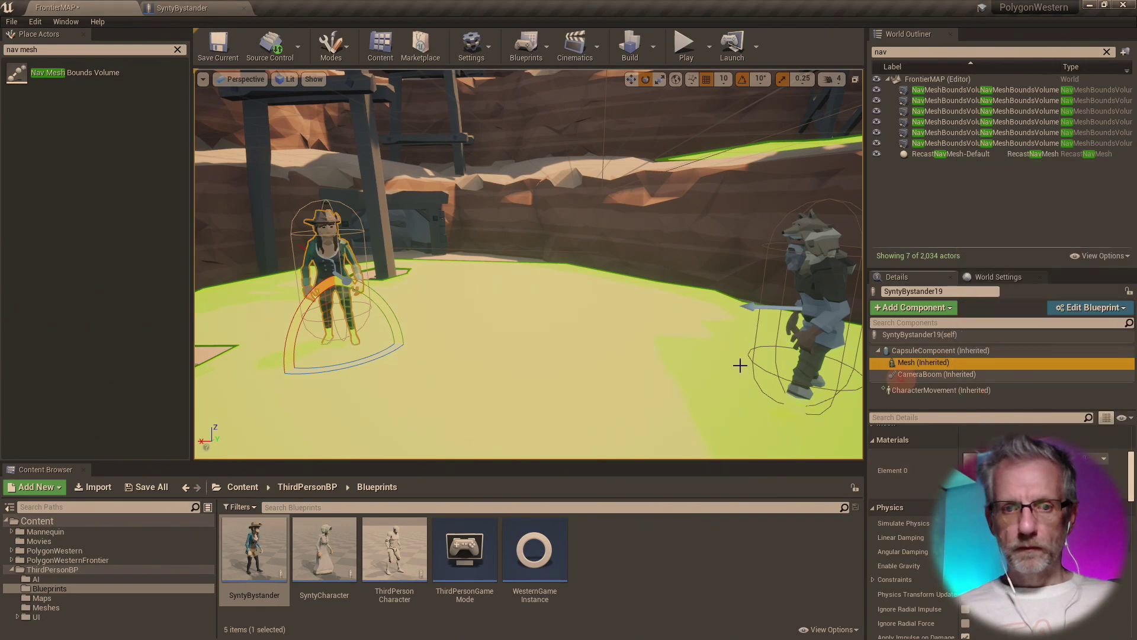
{"action": "right_click_drag", "start_coordinate": [488, 334], "coordinate": [557, 204]}
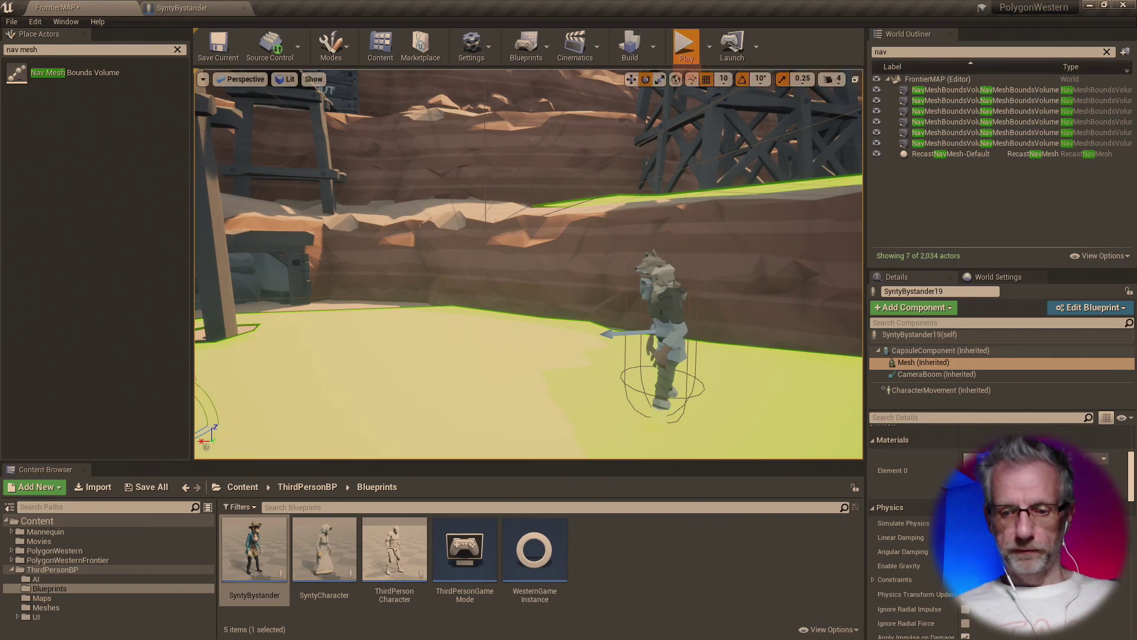
- Play the level full screen, run the character from the tepee camp across the desert to the quarry, and stop the session
{"action": "left_click", "coordinate": [687, 60]}
{"action": "key", "text": "F11"}
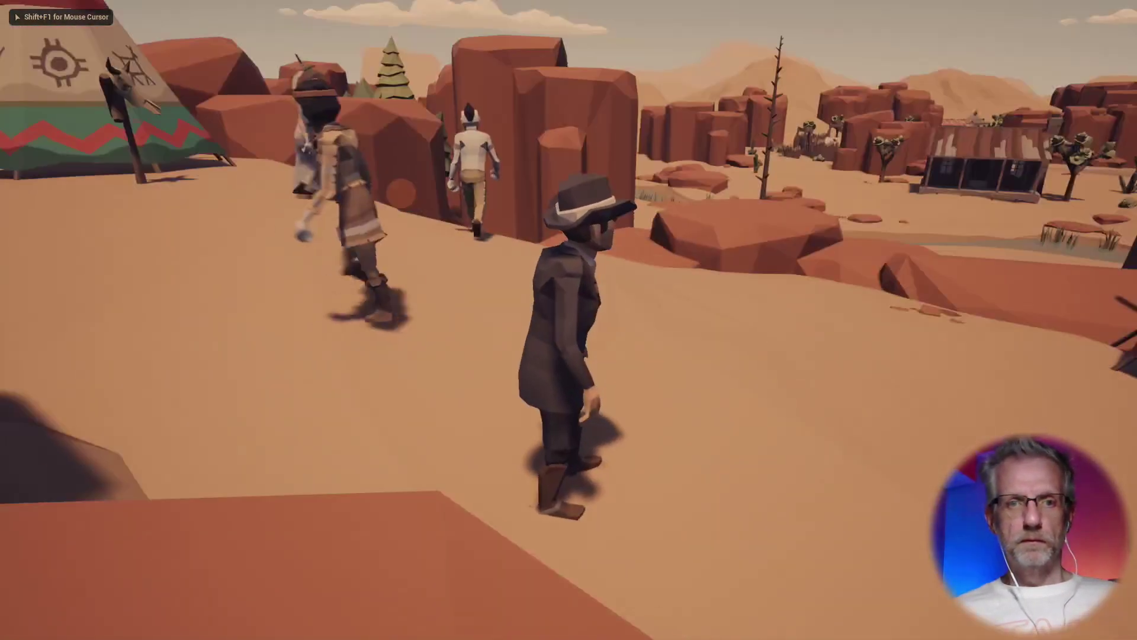
{"action": "key", "text": "w"}
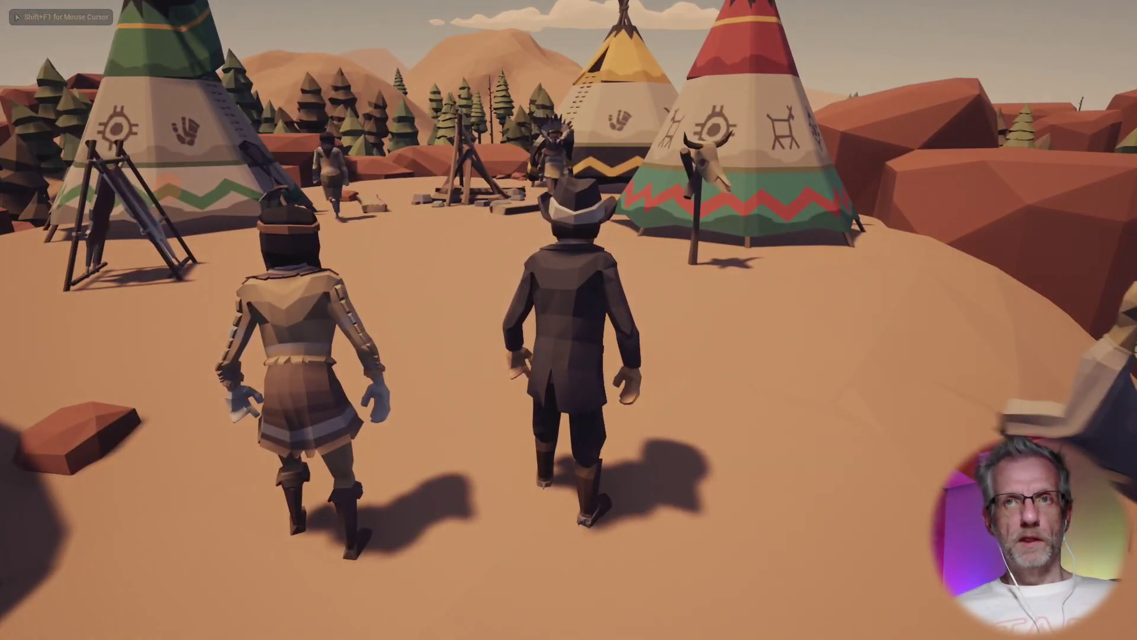
{"action": "key", "text": "w"}
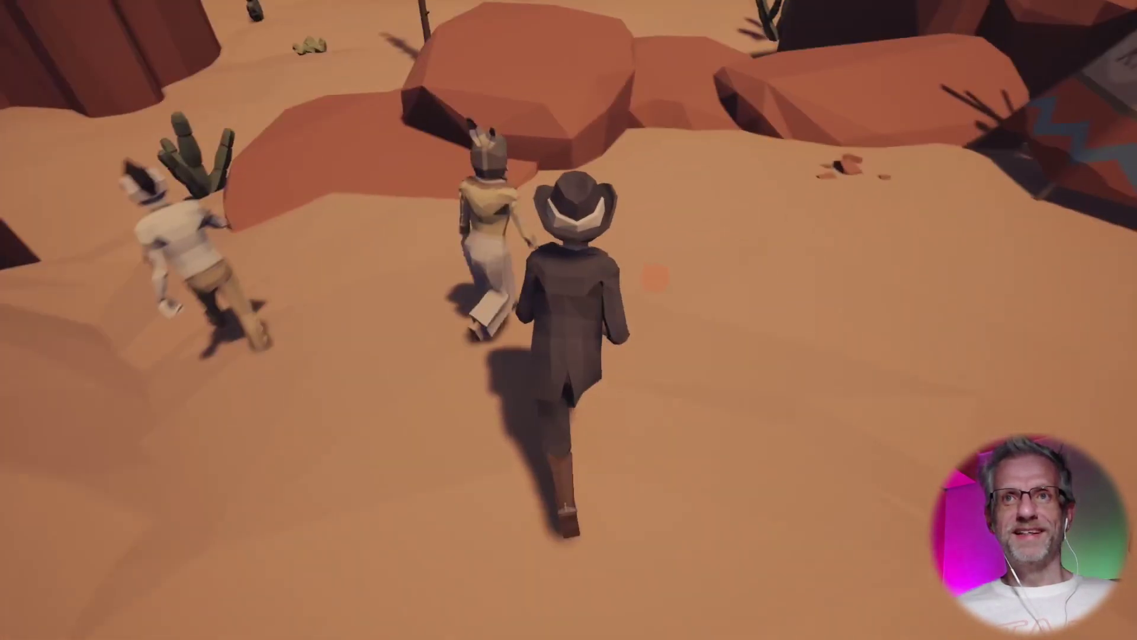
{"action": "key", "text": "w"}
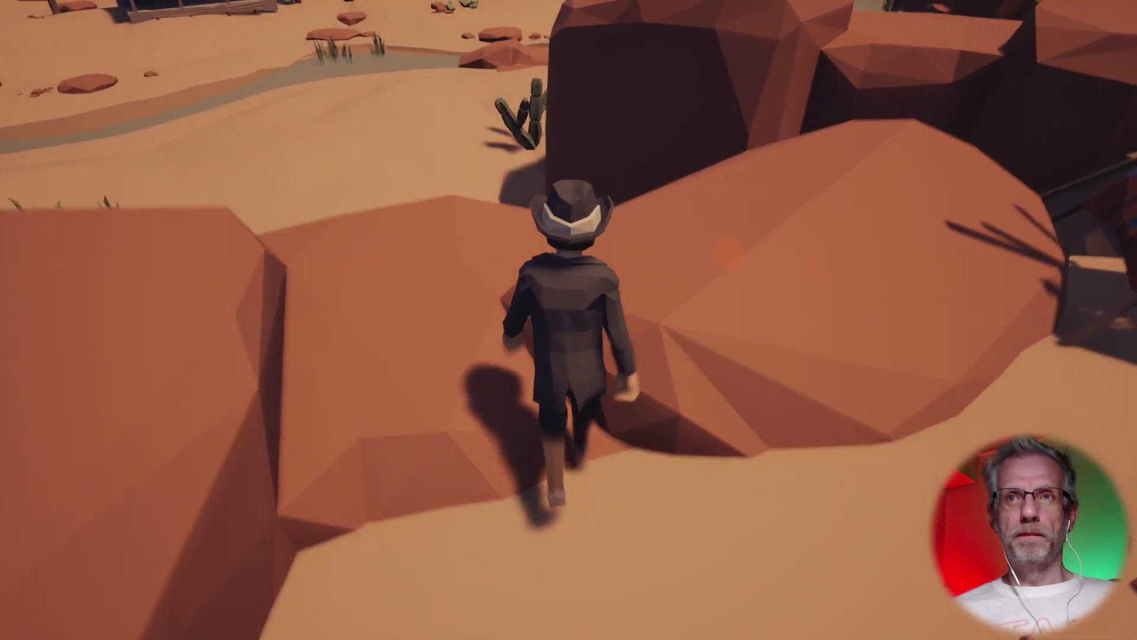
{"action": "key", "text": "w"}
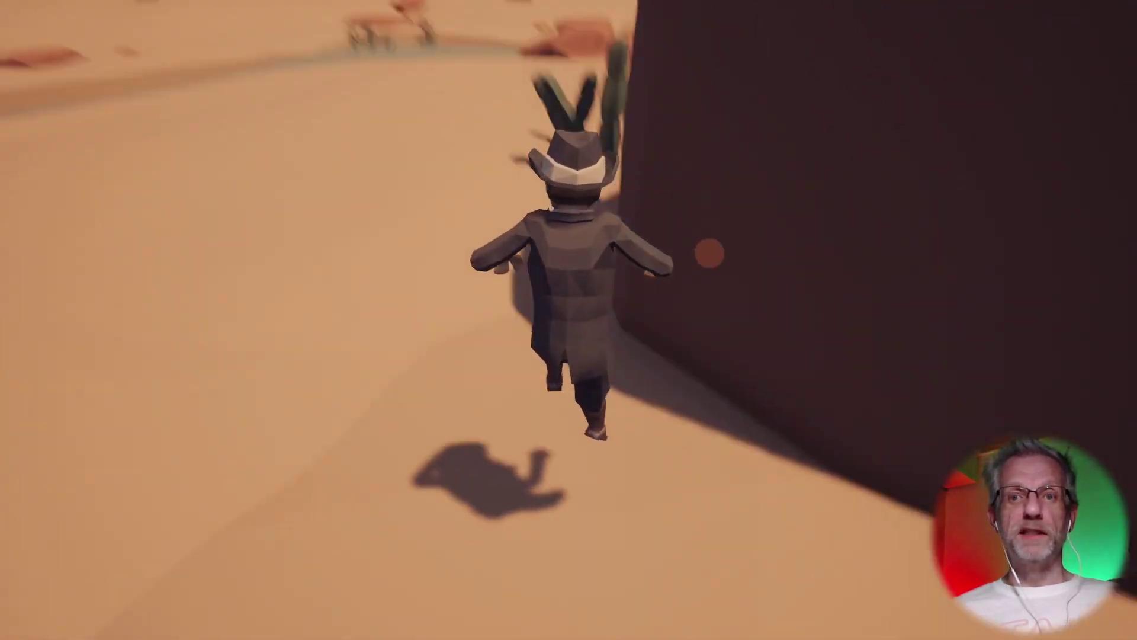
{"action": "key", "text": "w"}
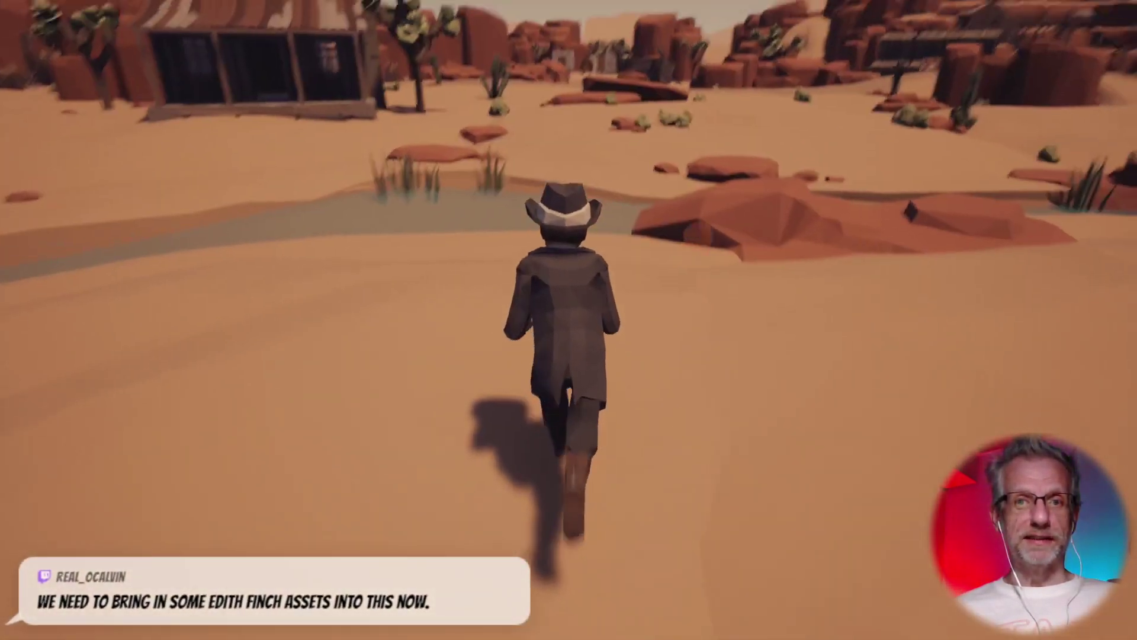
{"action": "key", "text": "w"}
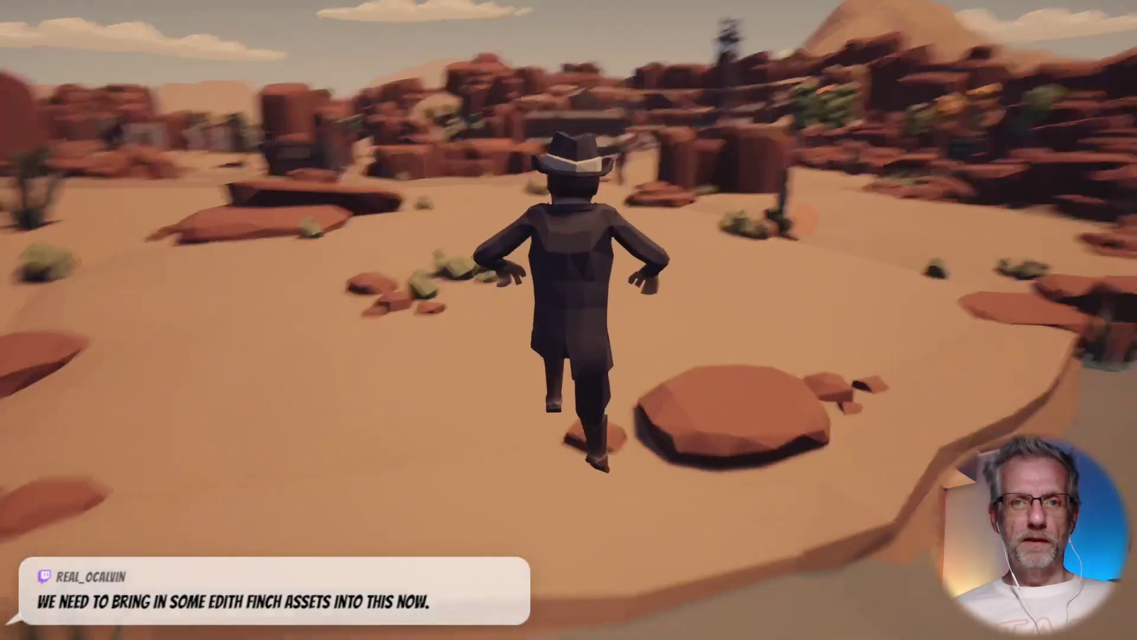
{"action": "key", "text": "w"}
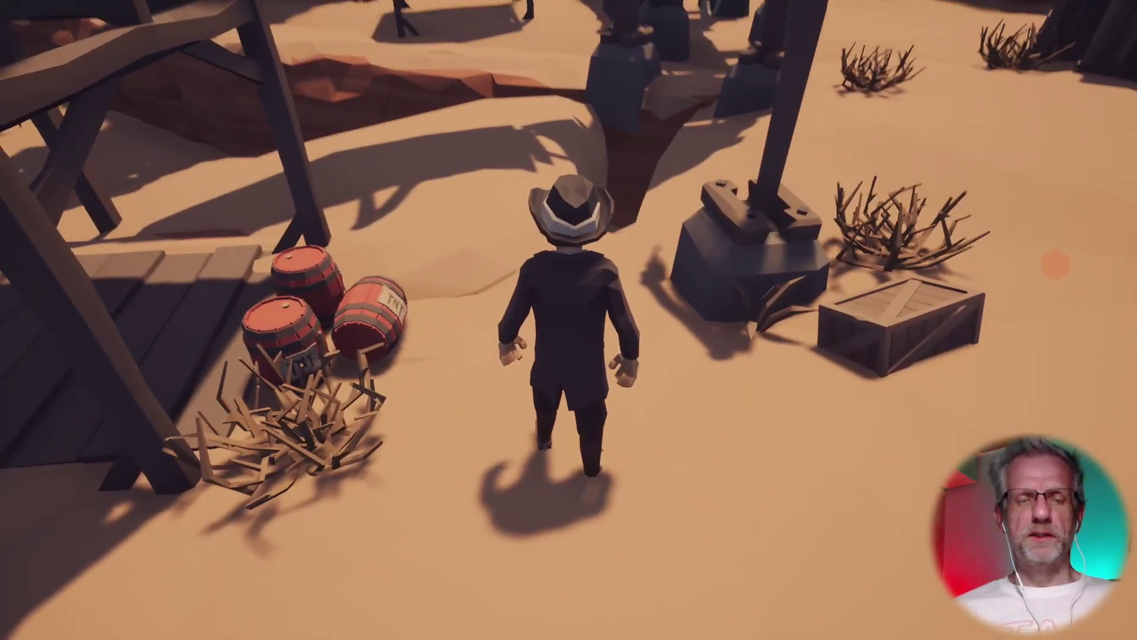
{"action": "key", "text": "Escape"}
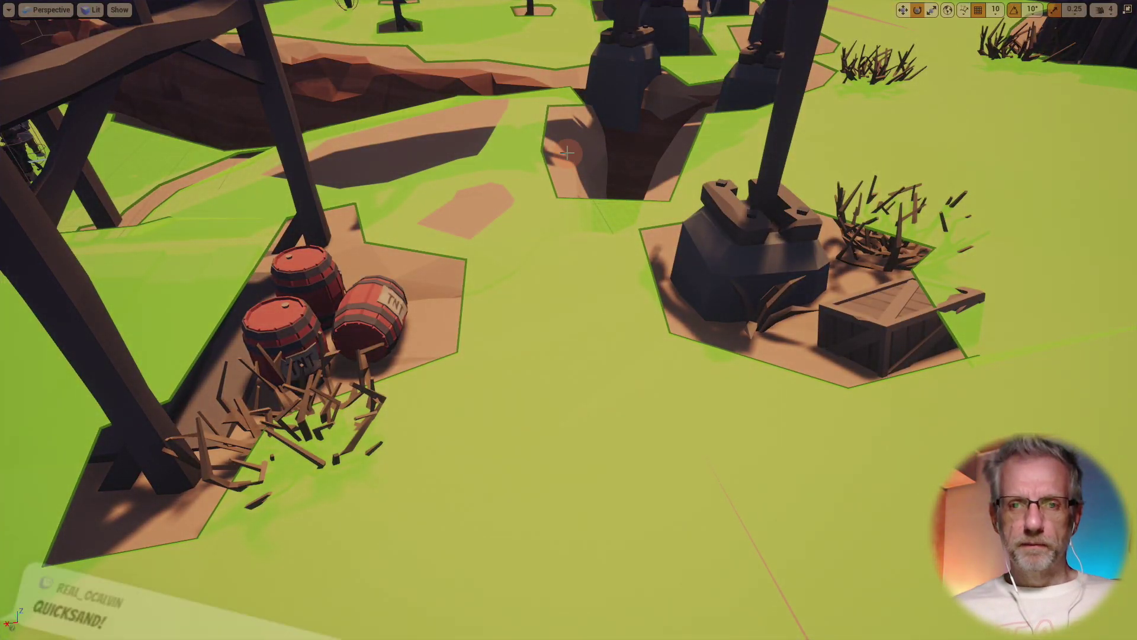
- Hide the nav mesh overlay and shift the sandy ground piece beside the TNT barrels in the quarry
{"action": "key", "text": "p"}
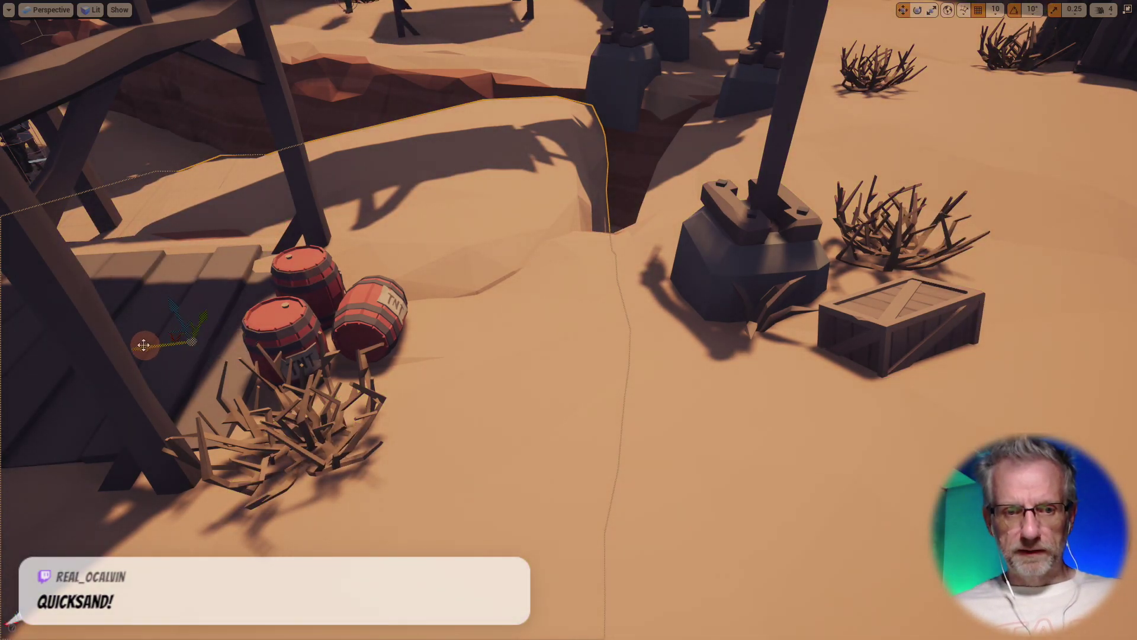
{"action": "left_click_drag", "start_coordinate": [302, 354], "coordinate": [357, 359]}
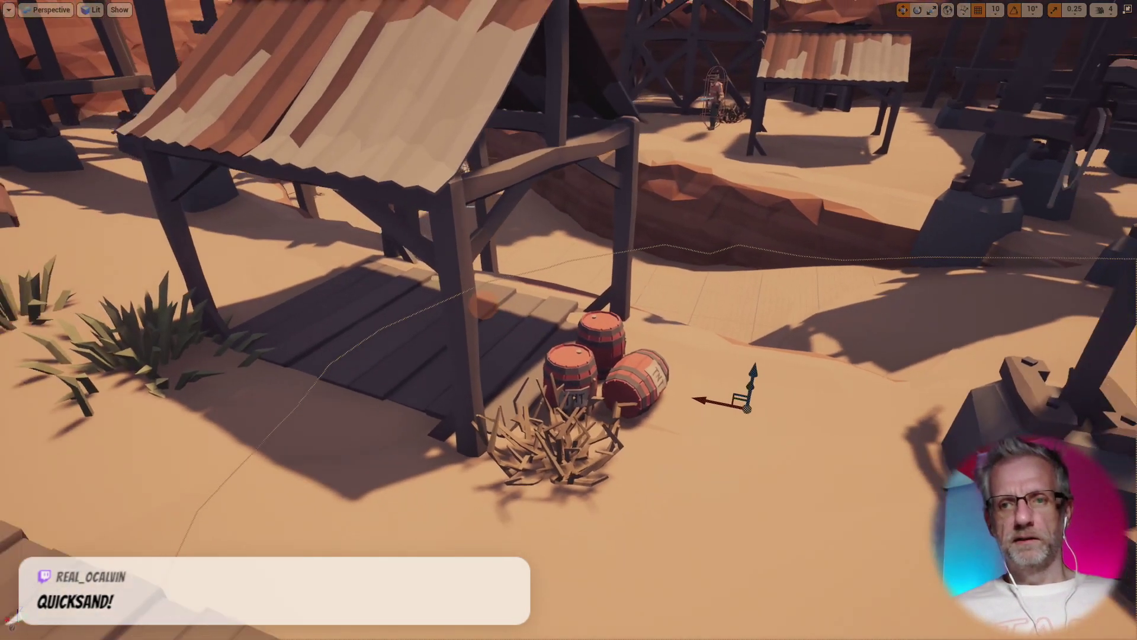
{"action": "key", "text": "s"}
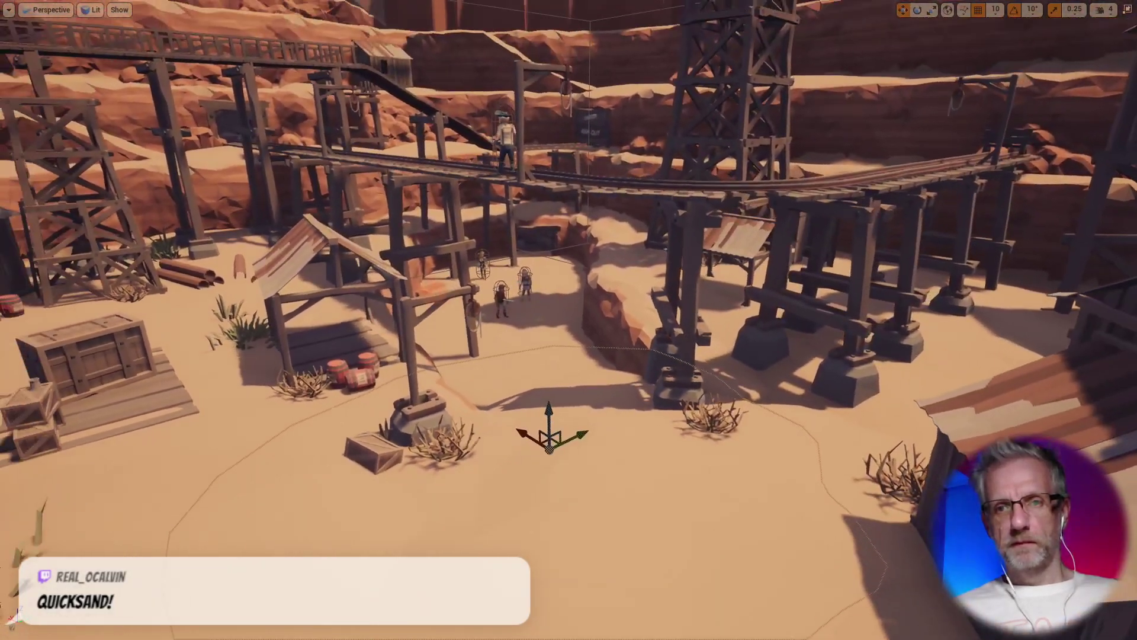
- Survey the bystanders placed around the quarry rail tracks, along the desert road and inside the fort courtyard
{"action": "key", "text": "w"}
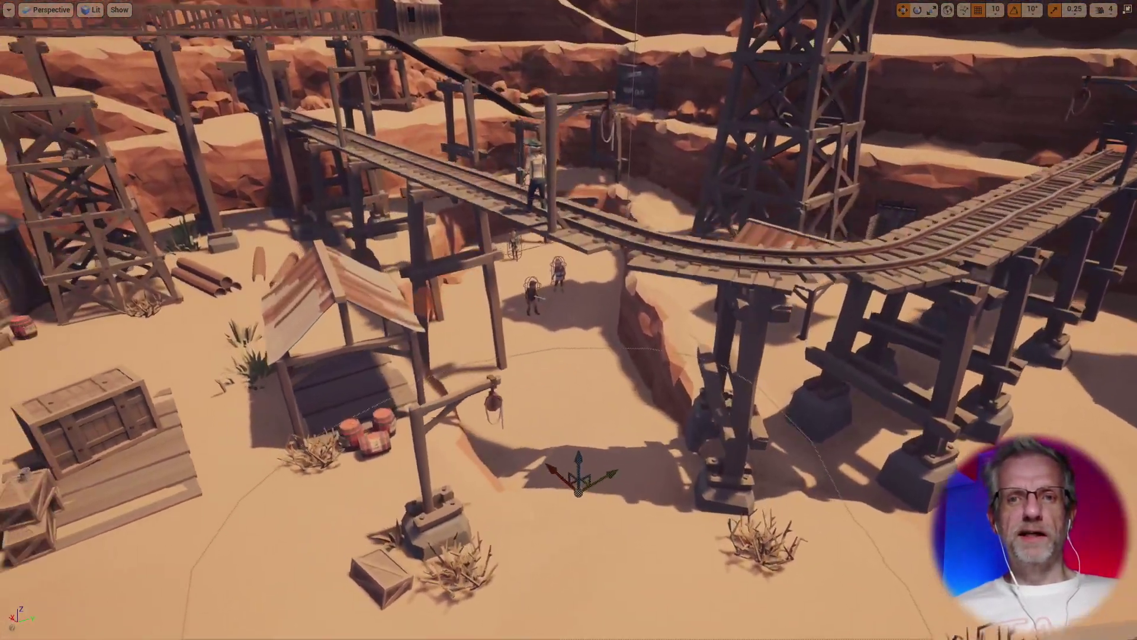
{"action": "key", "text": "w"}
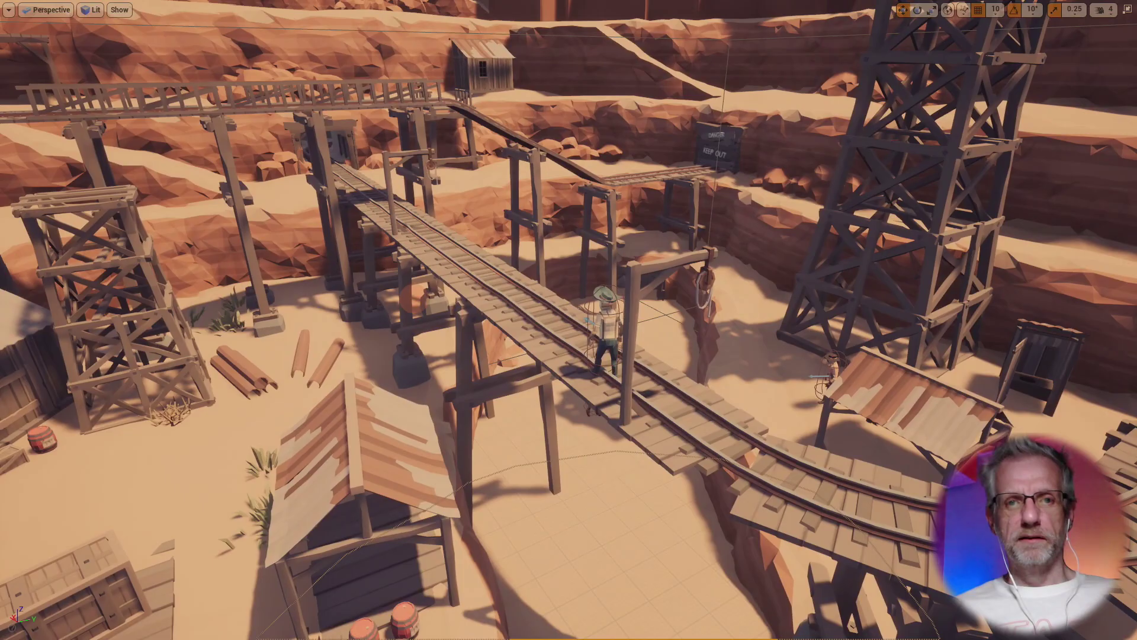
{"action": "key", "text": "w"}
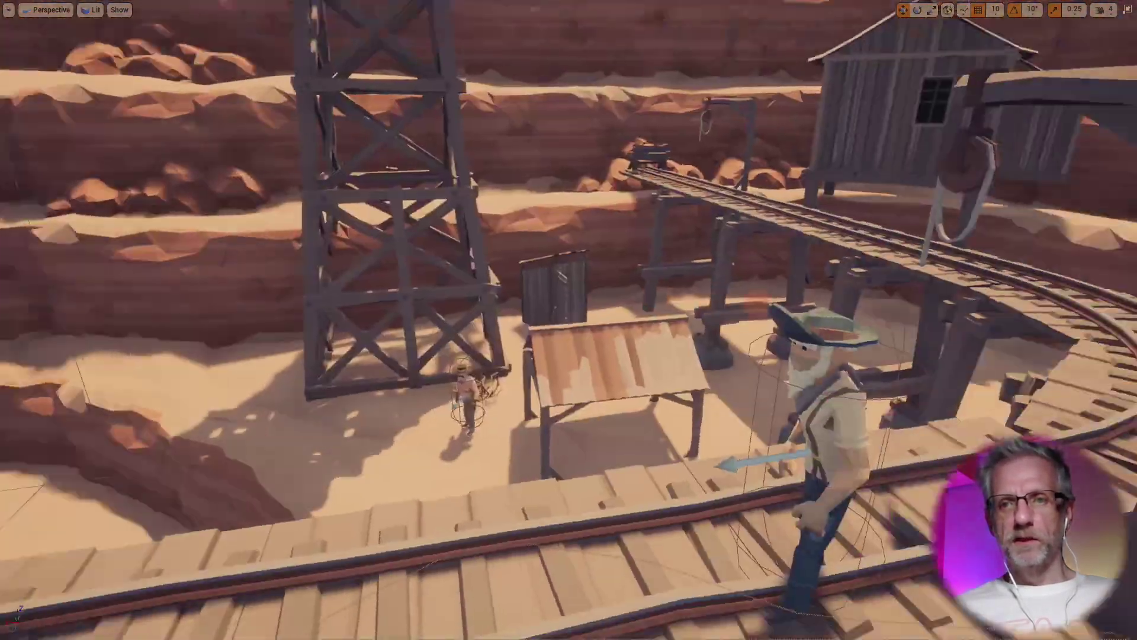
{"action": "key", "text": "w"}
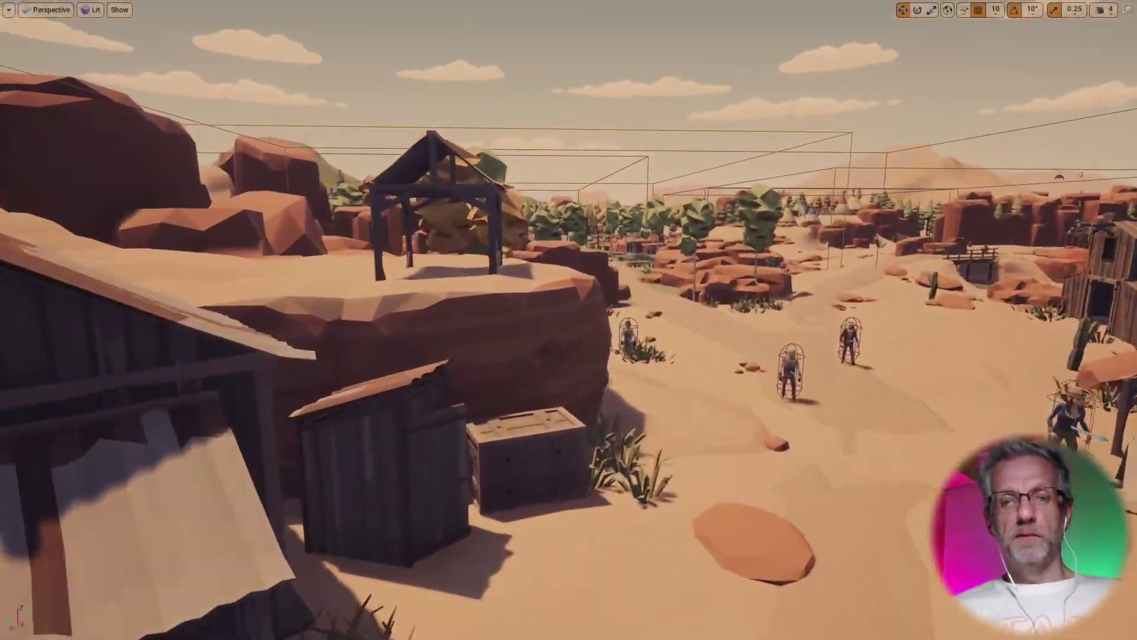
{"action": "key", "text": "w"}
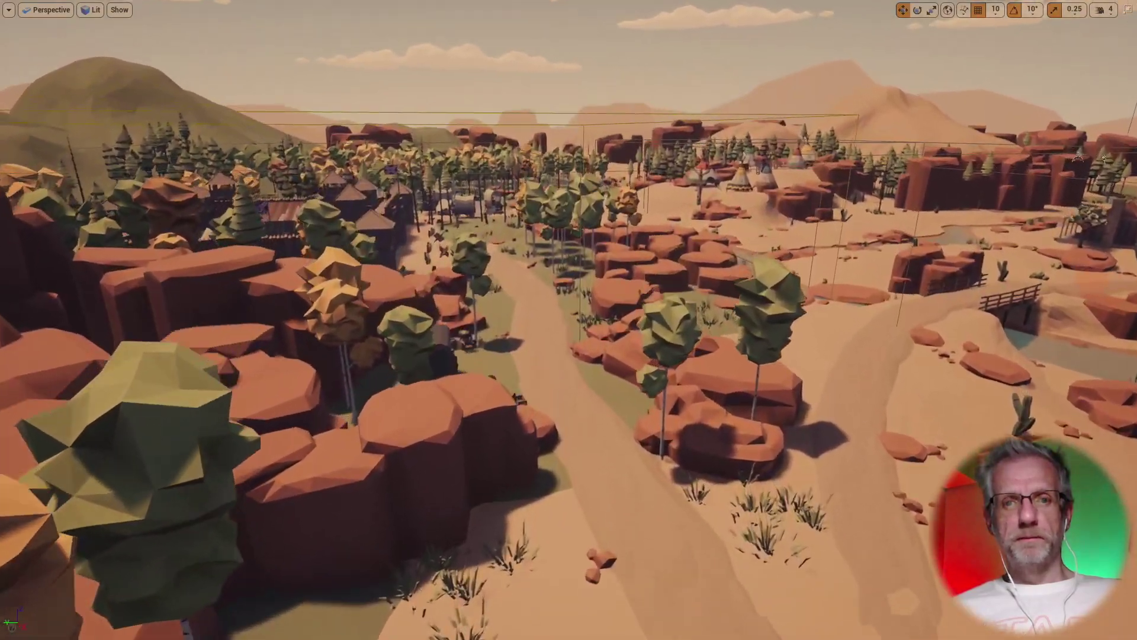
{"action": "key", "text": "w"}
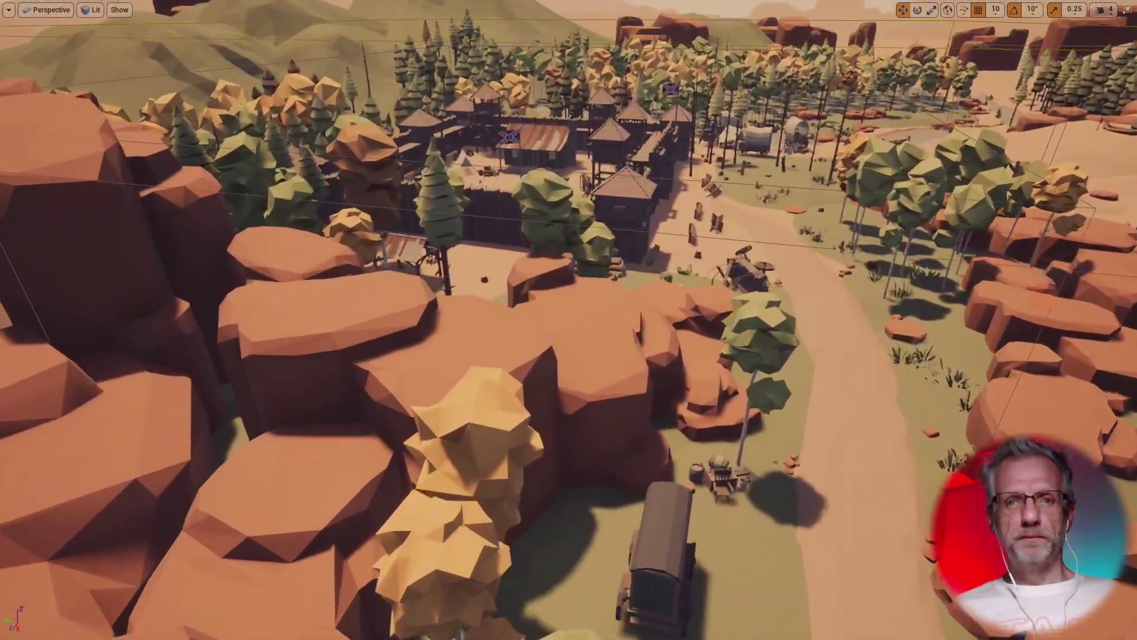
{"action": "key", "text": "w"}
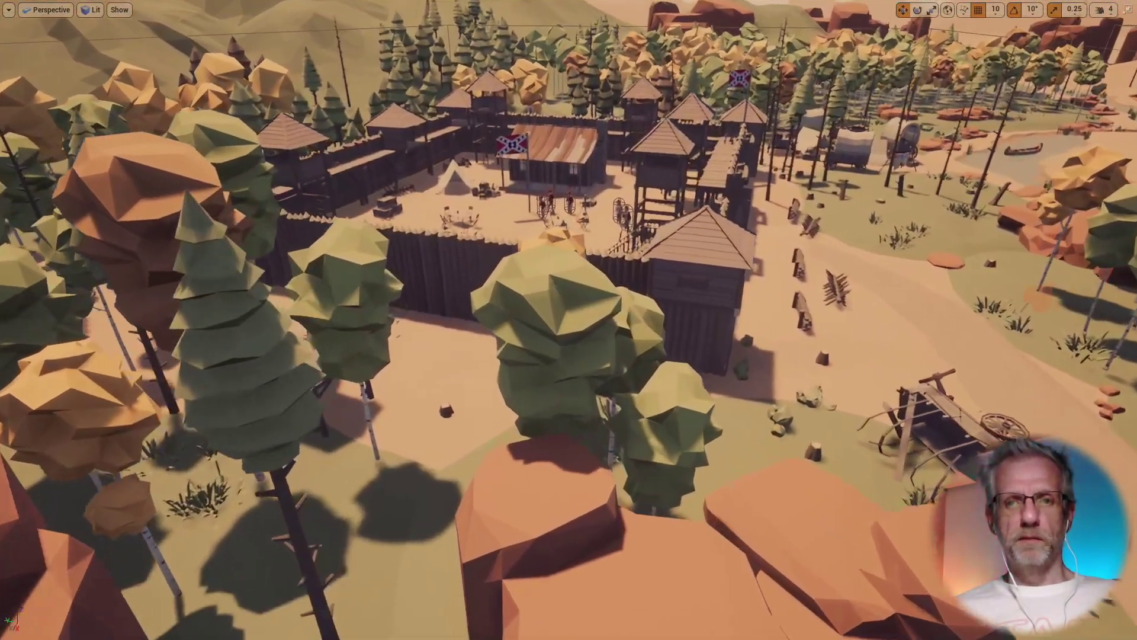
{"action": "key", "text": "w"}
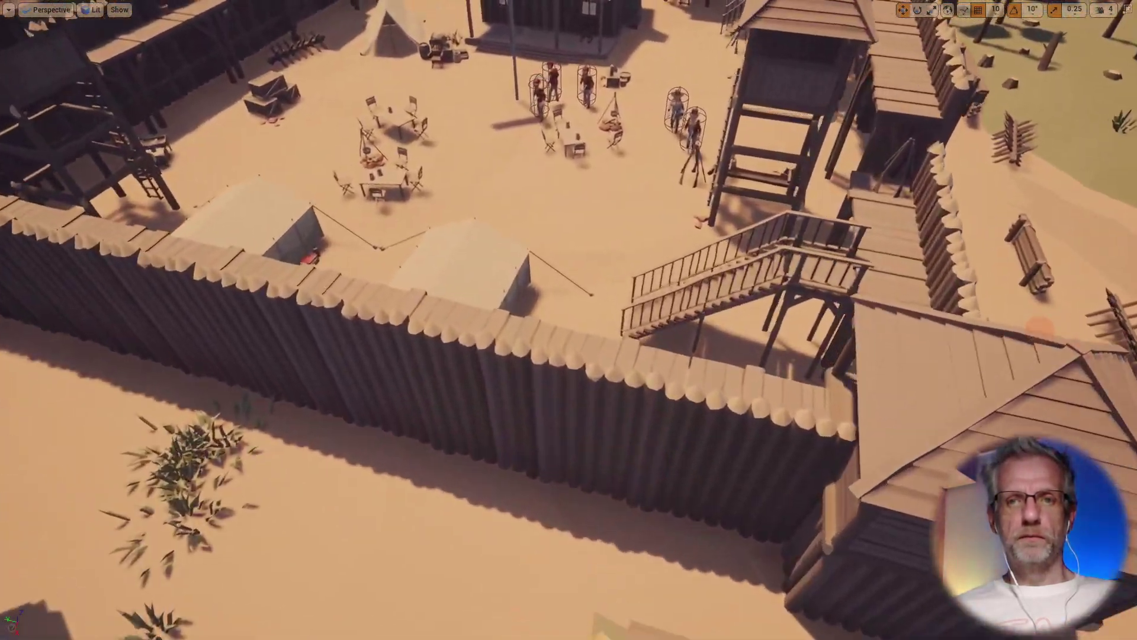
{"action": "key", "text": "w"}
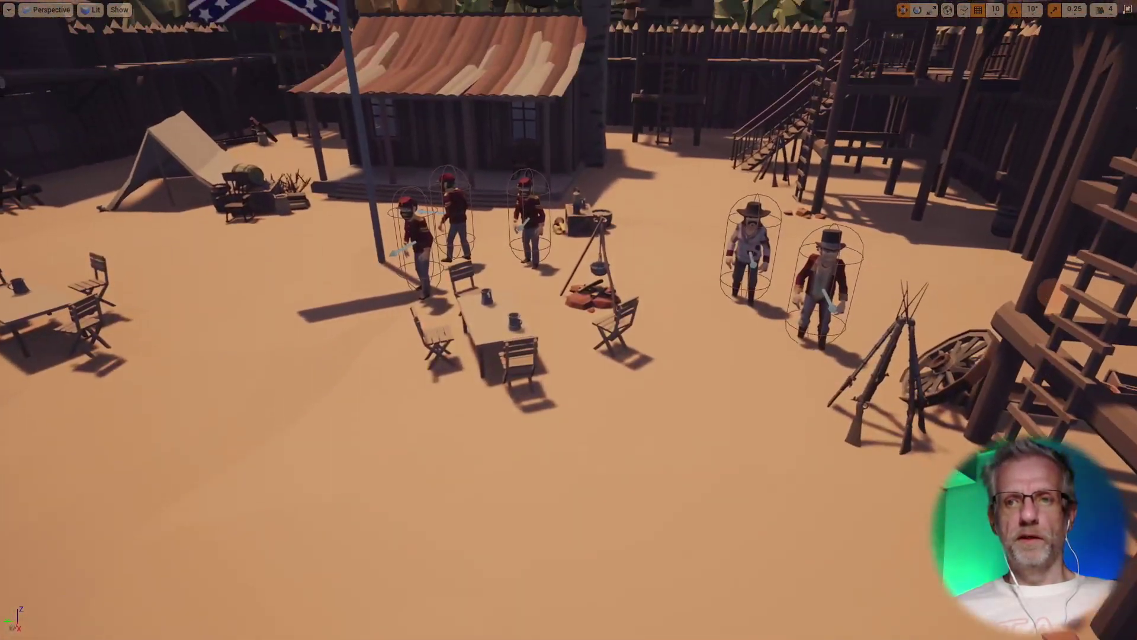
{"action": "right_click_drag", "start_coordinate": [1052, 294], "coordinate": [565, 326]}
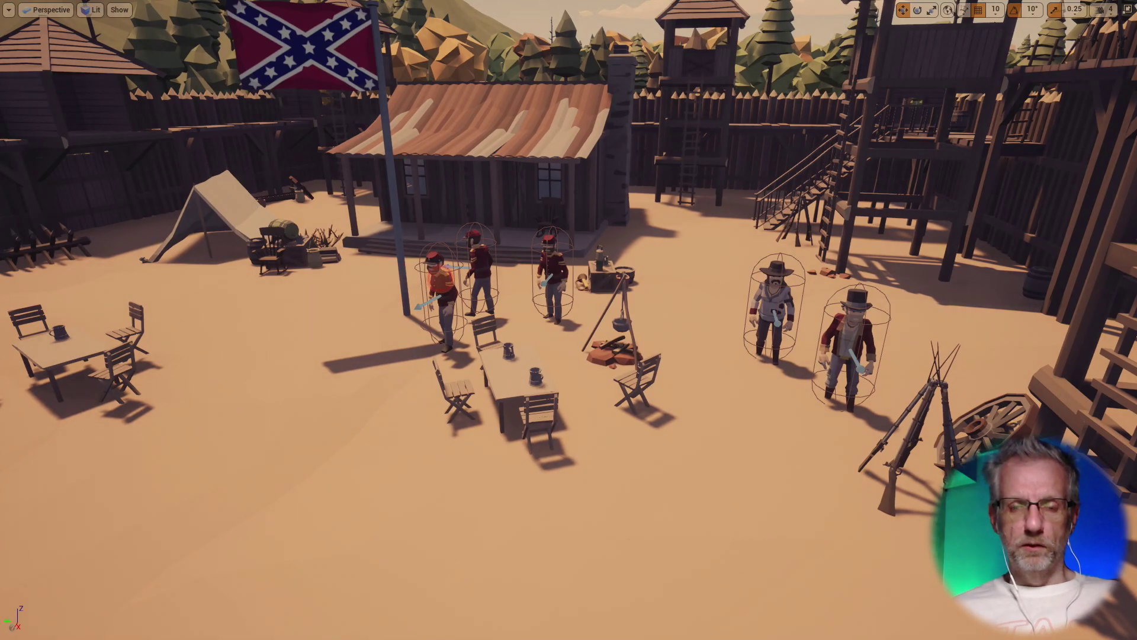
- Duplicate the red-uniformed soldier beside the fort's flagpole to the pole's other side and turn the copy toward the group
{"action": "key", "text": "f"}
{"action": "right_click_drag", "start_coordinate": [573, 302], "coordinate": [681, 305]}
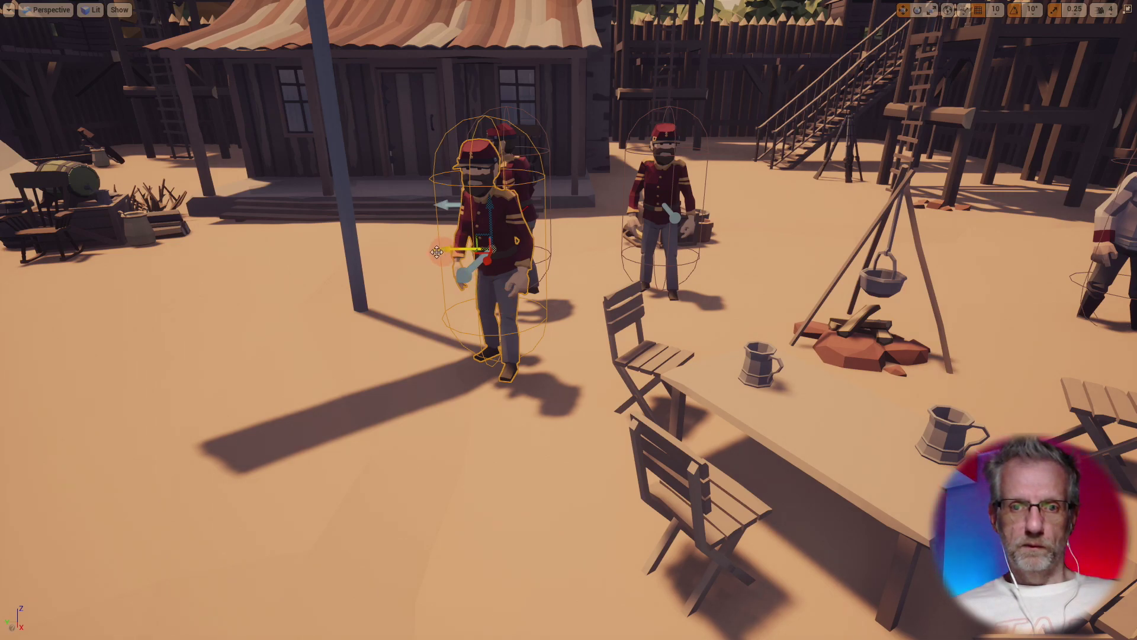
{"action": "right_click_drag", "start_coordinate": [436, 252], "coordinate": [363, 256]}
{"action": "left_click_drag", "start_coordinate": [458, 247], "coordinate": [132, 250], "text": "alt"}
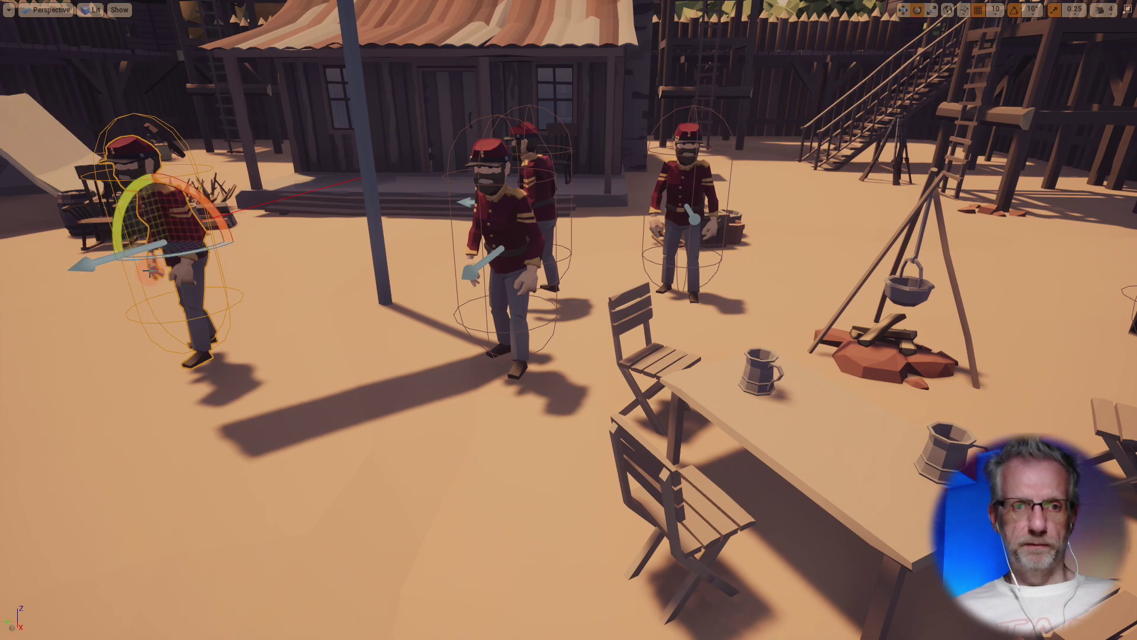
{"action": "left_click_drag", "start_coordinate": [204, 253], "coordinate": [234, 280]}
- Duplicate the soldier by the flagpole onto the open ground in front of the tables and rotate the copy to face away
{"action": "left_click", "coordinate": [517, 256]}
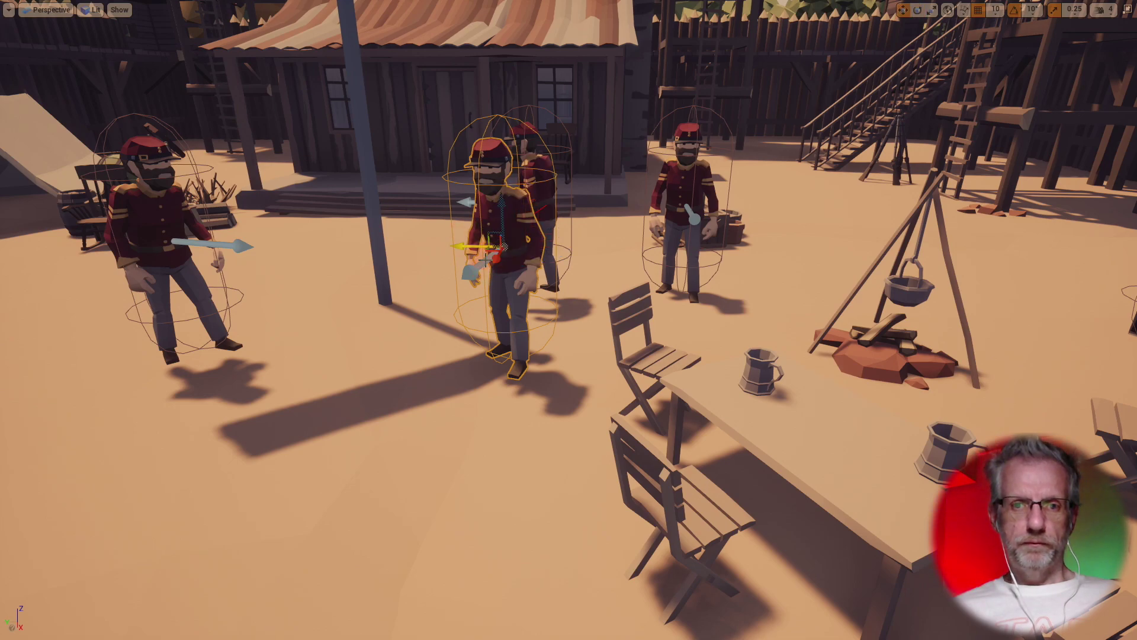
{"action": "left_click_drag", "start_coordinate": [493, 261], "coordinate": [145, 481], "text": "alt"}
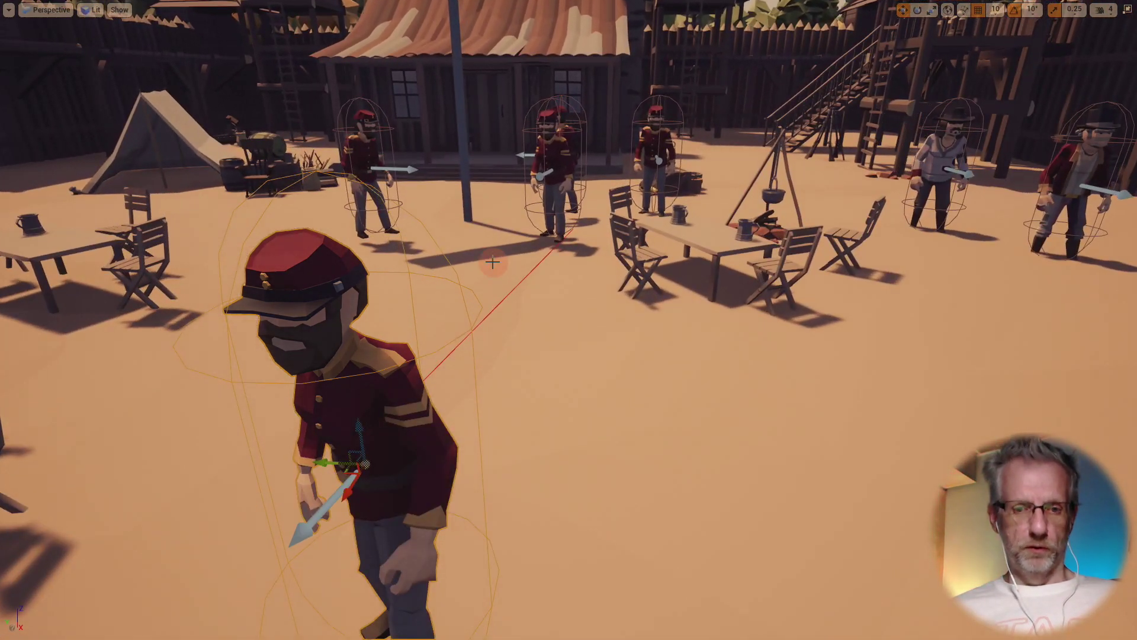
{"action": "left_click_drag", "start_coordinate": [387, 499], "coordinate": [864, 298]}
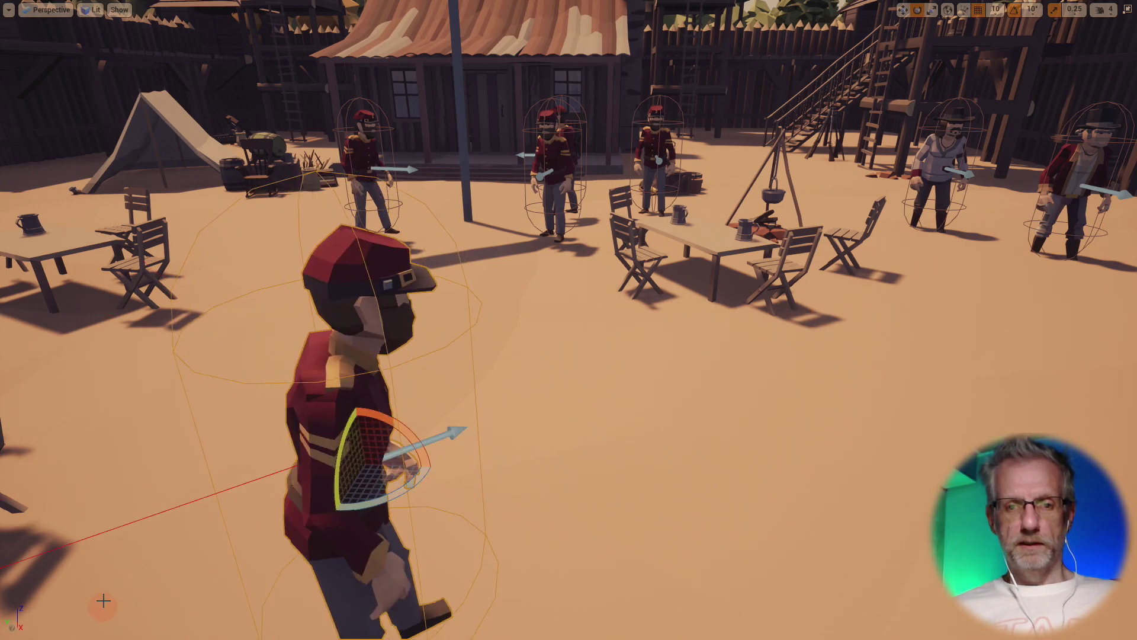
- Assign Mat_PolygonWestern_01_A to the mesh of the soldier copy on the fort's open ground
{"action": "key", "text": "F11"}
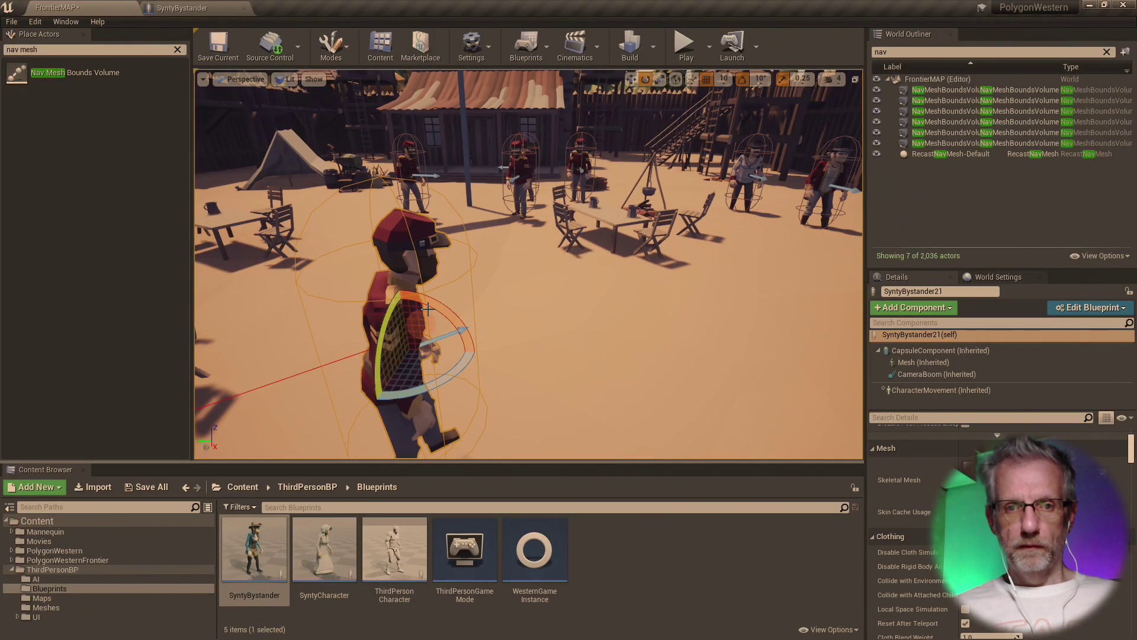
{"action": "left_click", "coordinate": [935, 363]}
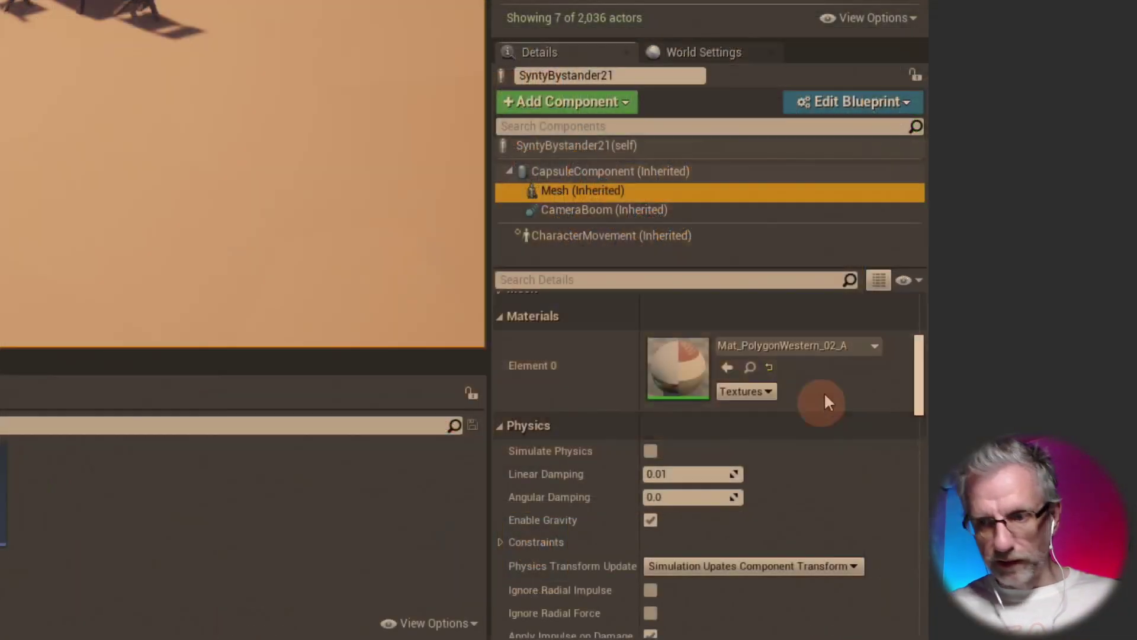
{"action": "left_click", "coordinate": [1069, 456]}
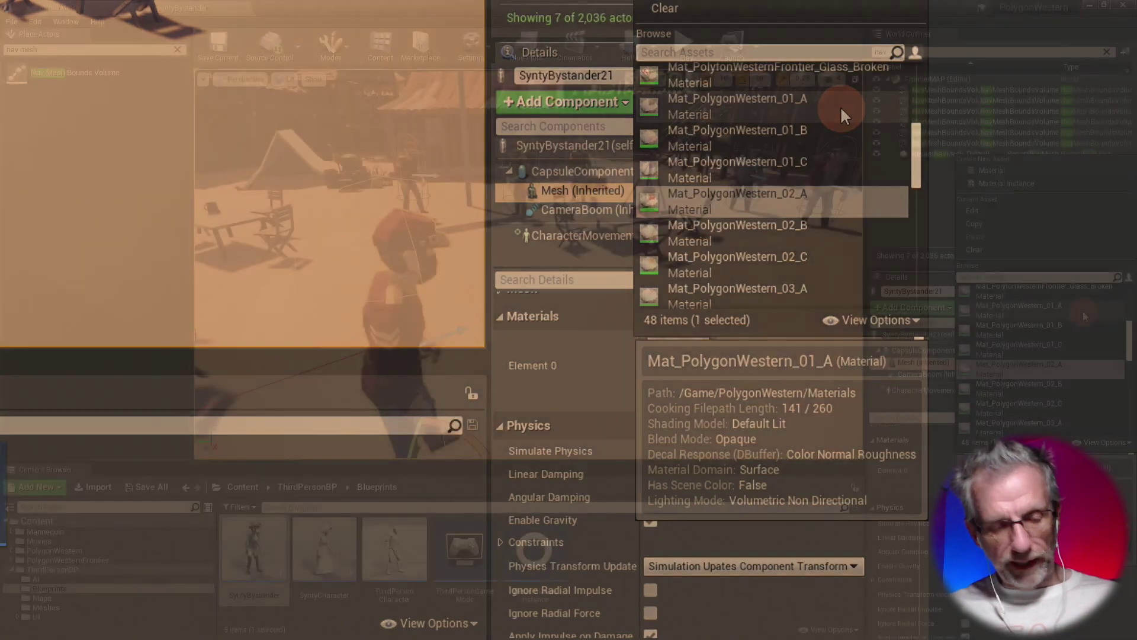
{"action": "left_click", "coordinate": [840, 105]}
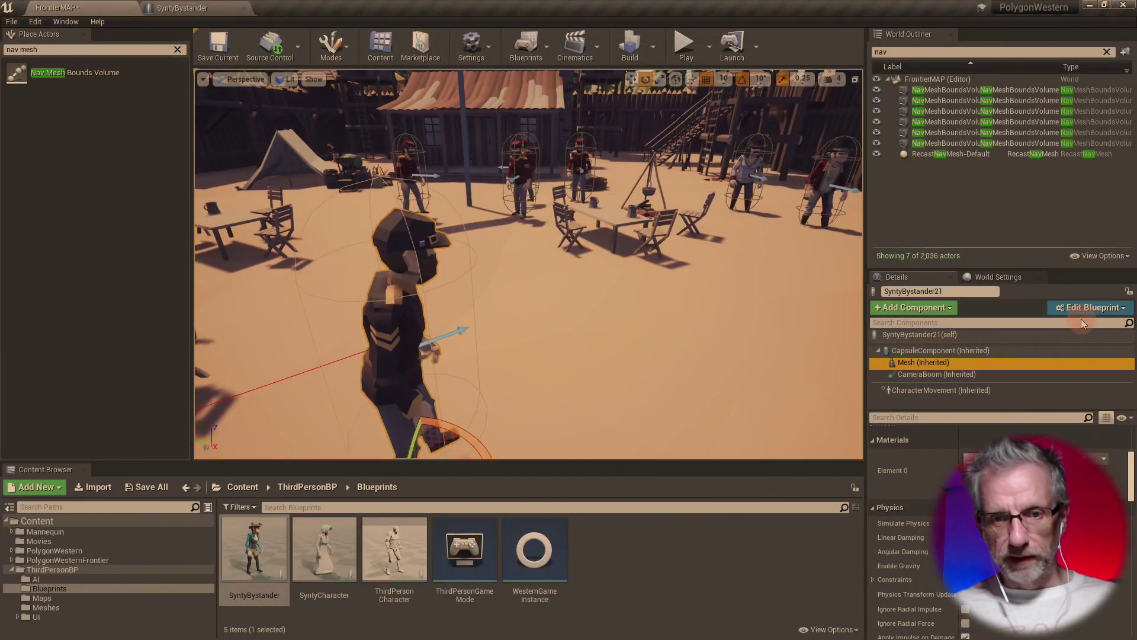
- Assign Mat_PolygonWestern_03_B to the mesh of the red-uniformed soldier standing behind the fort's table near the cooking pot
{"action": "left_click", "coordinate": [406, 159]}
{"action": "left_click", "coordinate": [579, 155]}
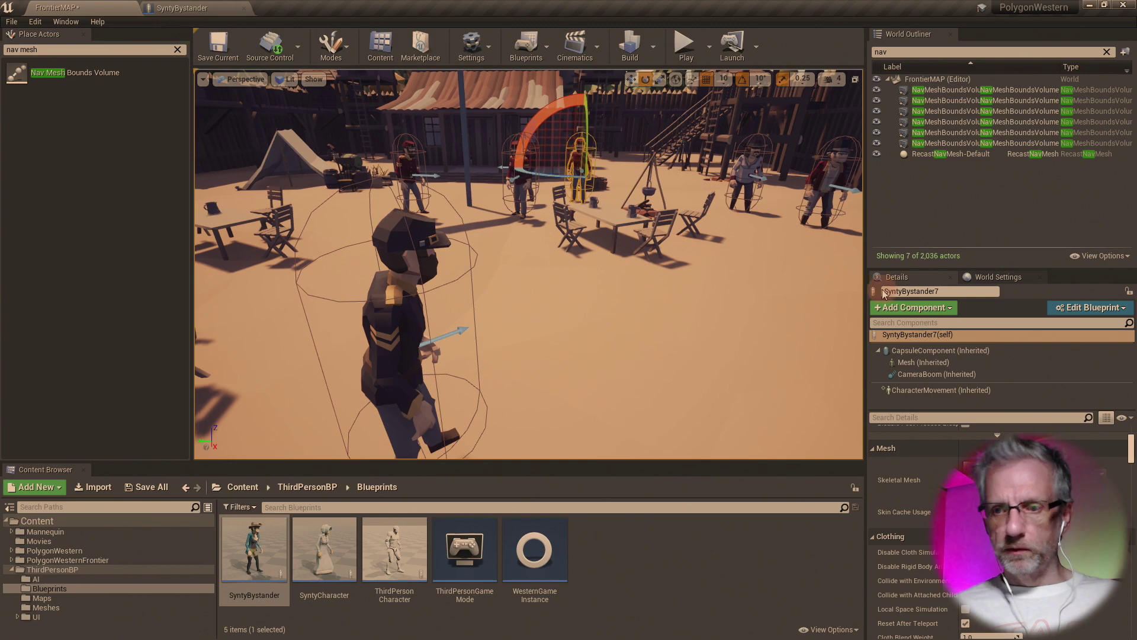
{"action": "left_click", "coordinate": [971, 363]}
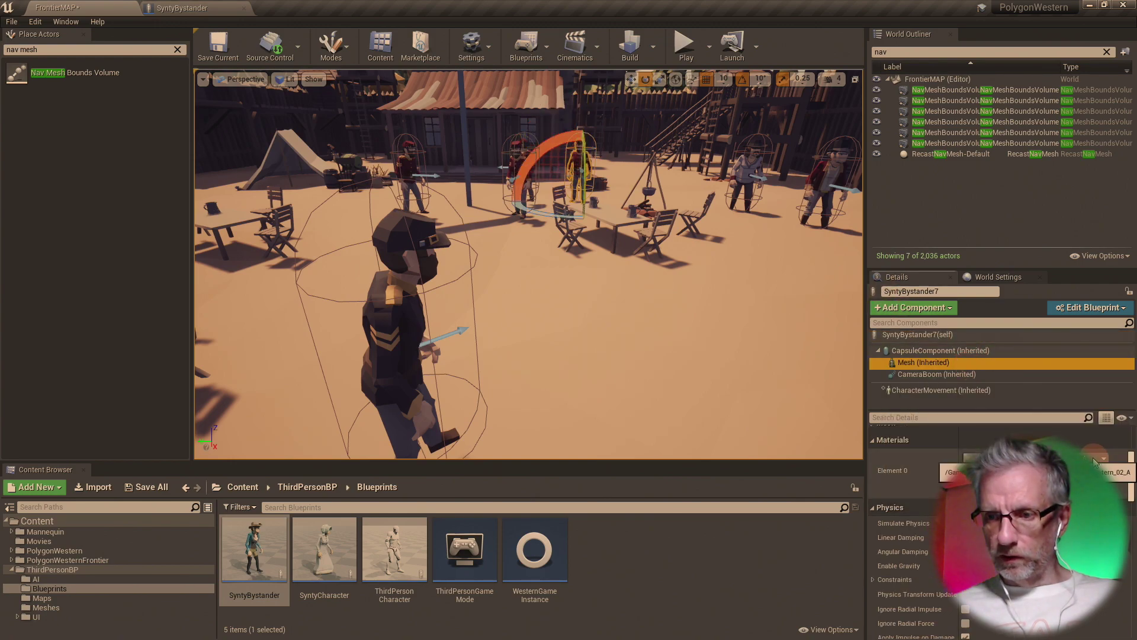
{"action": "left_click", "coordinate": [1102, 459]}
{"action": "scroll", "coordinate": [1059, 399], "scroll_direction": "down", "scroll_amount": 2}
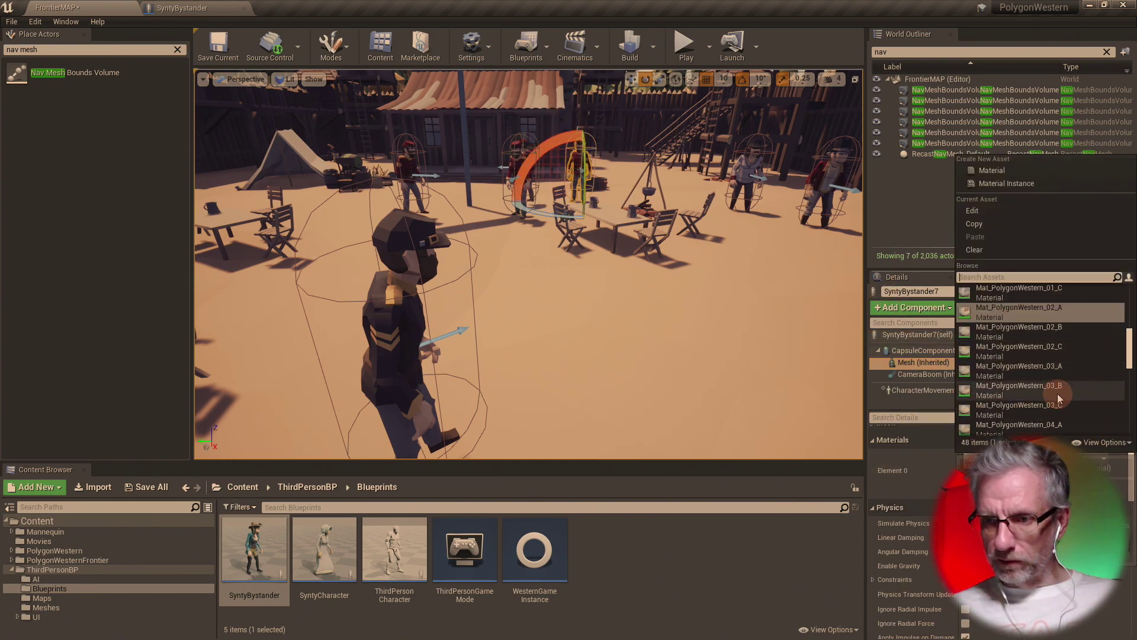
{"action": "left_click", "coordinate": [1059, 394]}
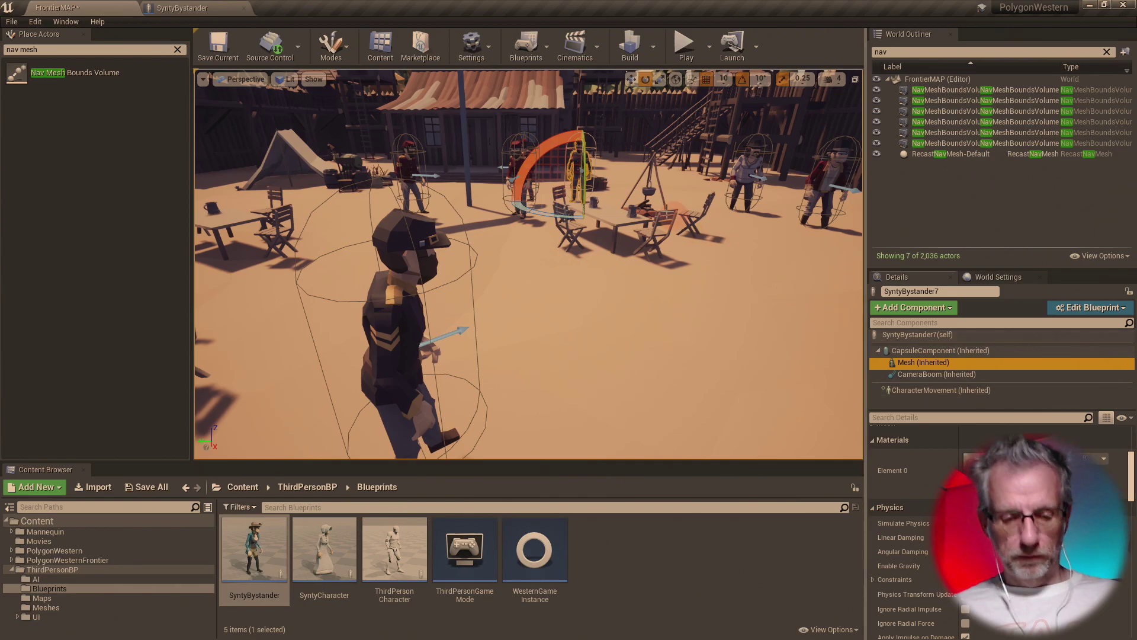
{"action": "key", "text": "f"}
{"action": "right_click_drag", "start_coordinate": [574, 159], "coordinate": [625, 186]}
{"action": "right_click_drag", "start_coordinate": [549, 200], "coordinate": [546, 199]}
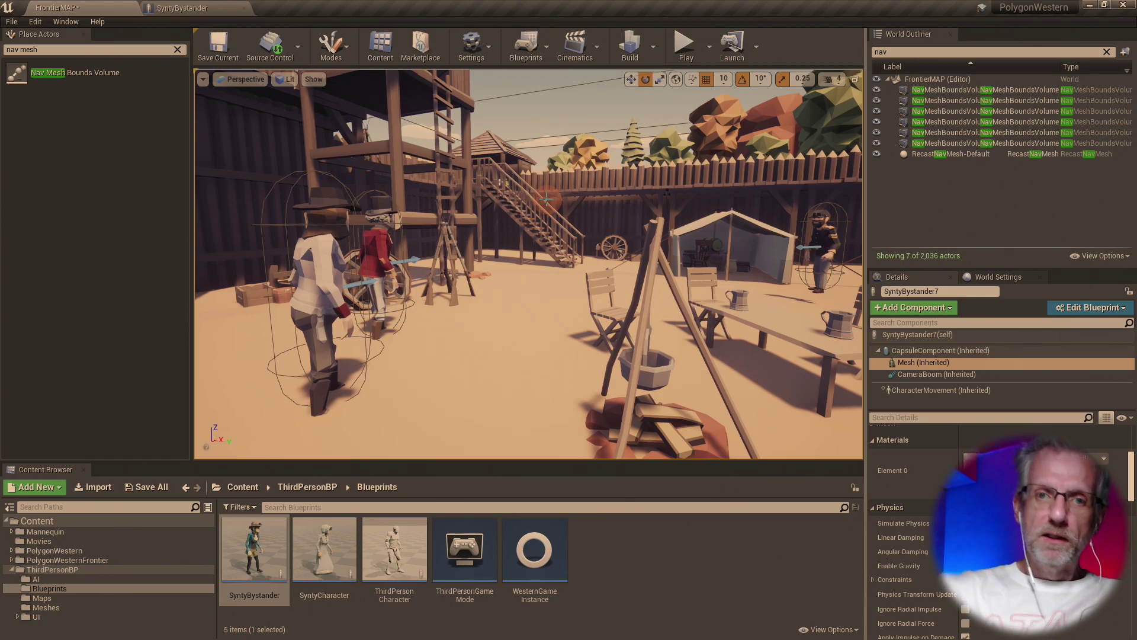
- Play the frontier level in full screen and run through the tepee camp to watch its bystanders roam
{"action": "left_click", "coordinate": [685, 48]}
{"action": "key", "text": "F11"}
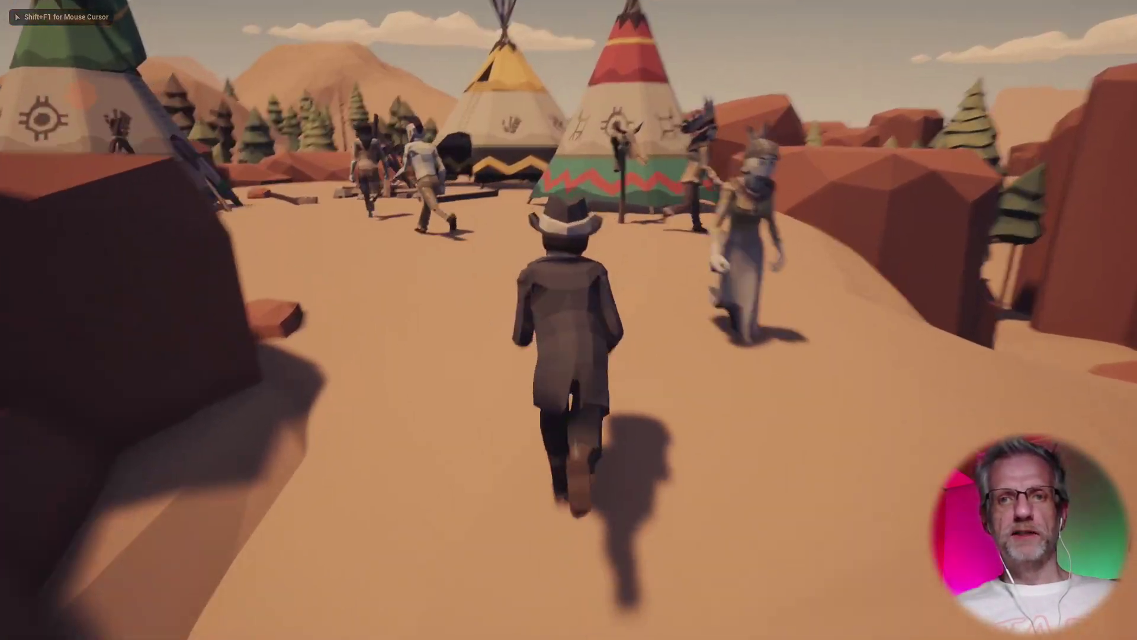
{"action": "key", "text": "w"}
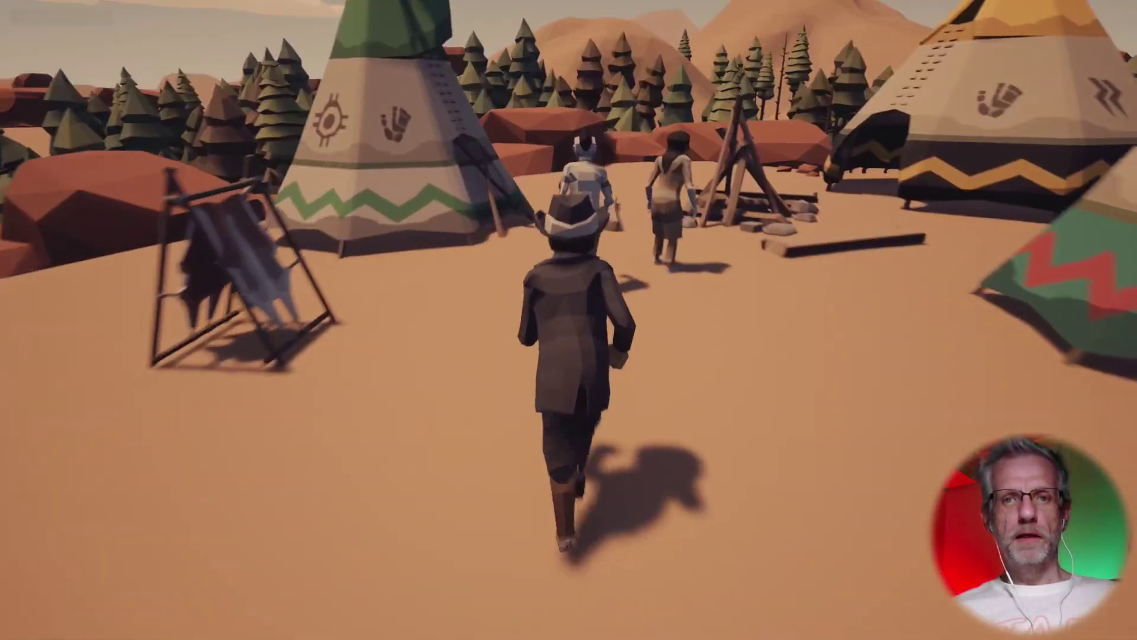
{"action": "key", "text": "w"}
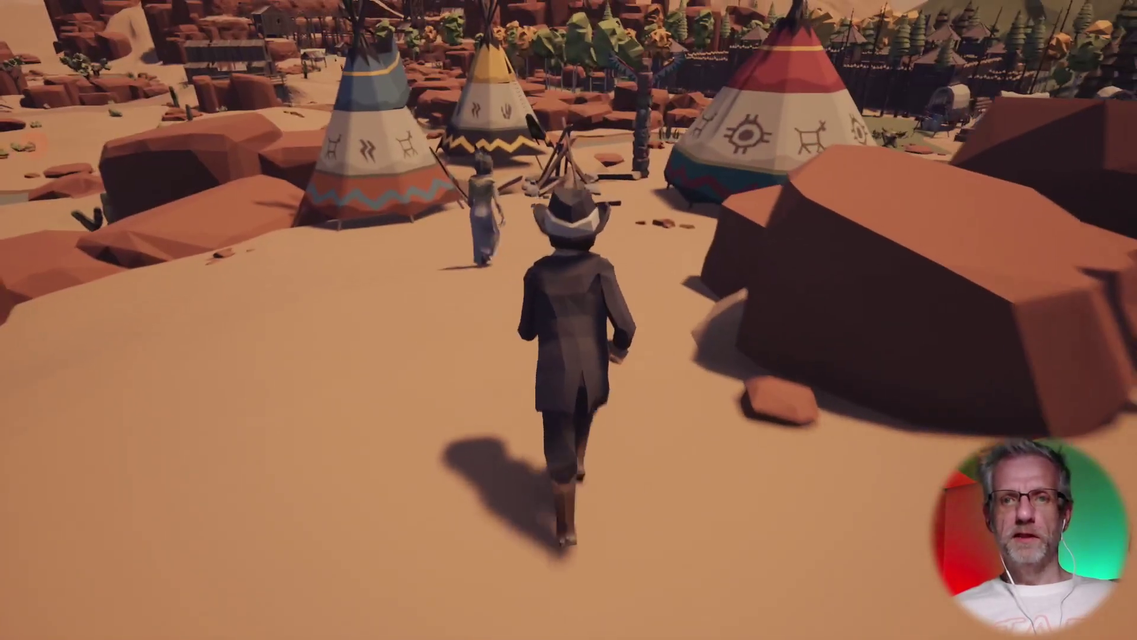
{"action": "key", "text": "w"}
- Try different player characters and outfits in the tepee camp, including the fourth portrait and the sixth one
{"action": "key", "text": "shift+F1"}
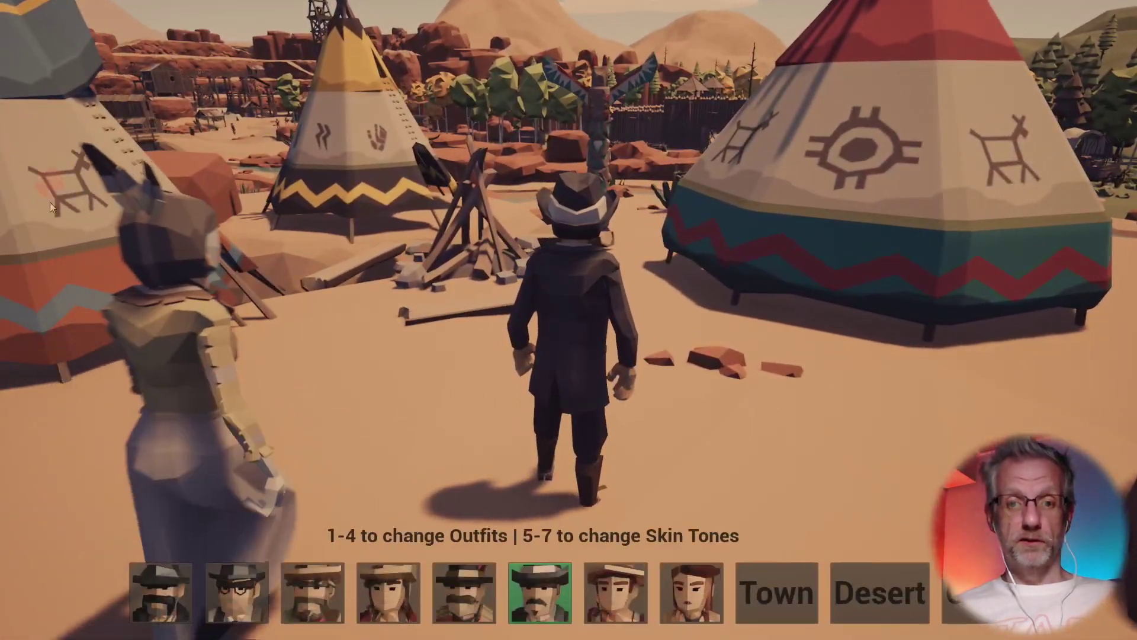
{"action": "left_click", "coordinate": [398, 590]}
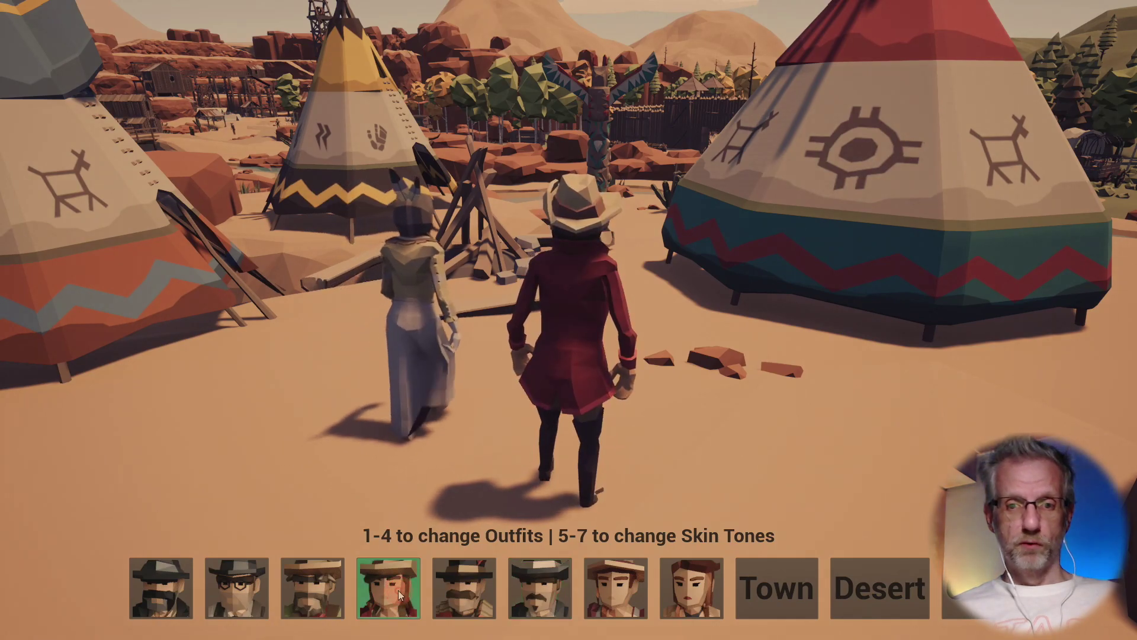
{"action": "left_click", "coordinate": [565, 592]}
{"action": "key", "text": "s"}
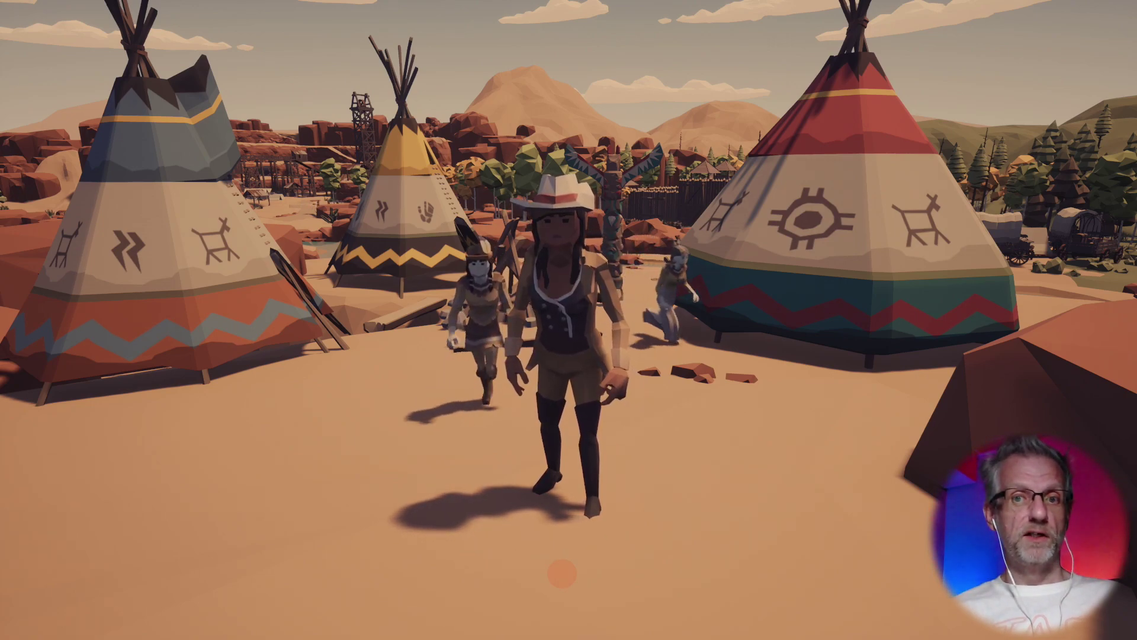
{"action": "mouse_move", "coordinate": [561, 574]}
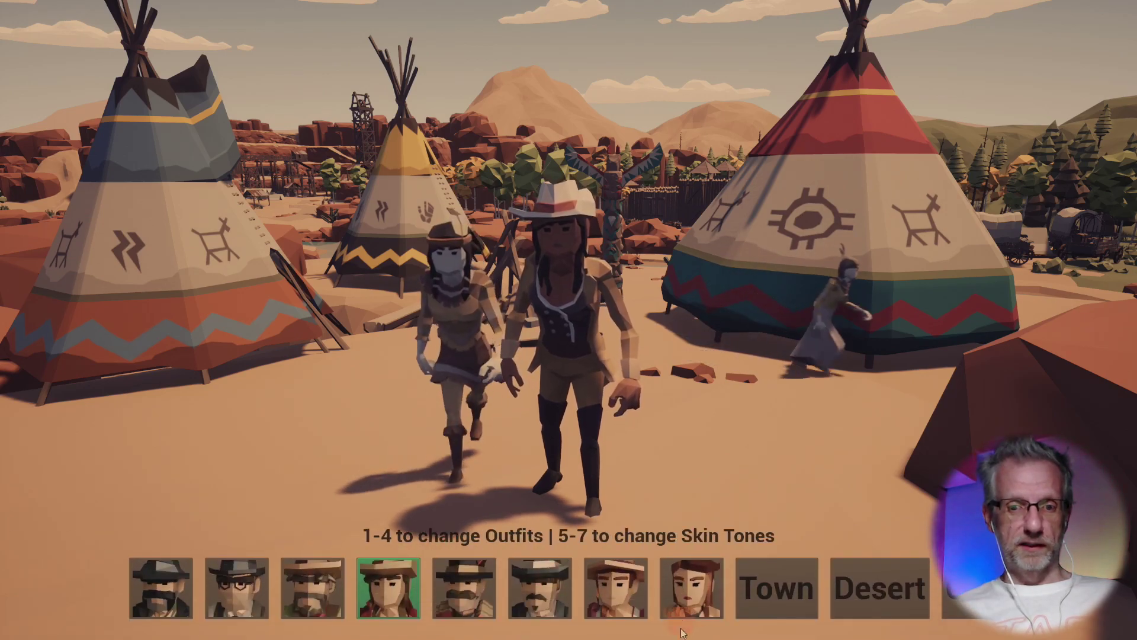
{"action": "left_click", "coordinate": [566, 578]}
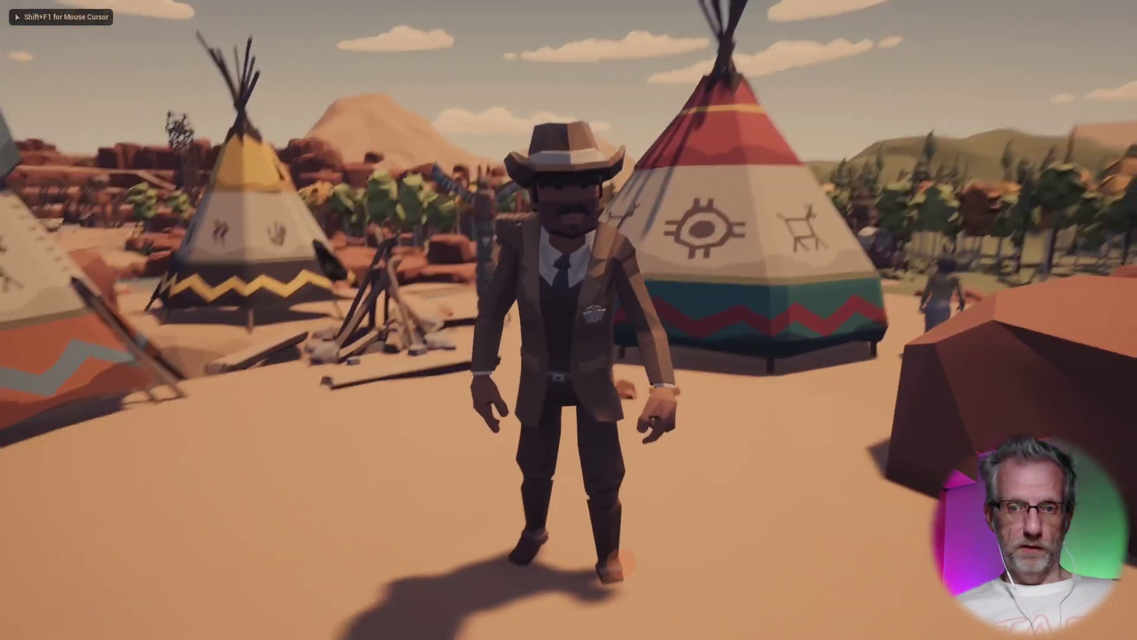
{"action": "key", "text": "w"}
{"action": "key", "text": "w"}
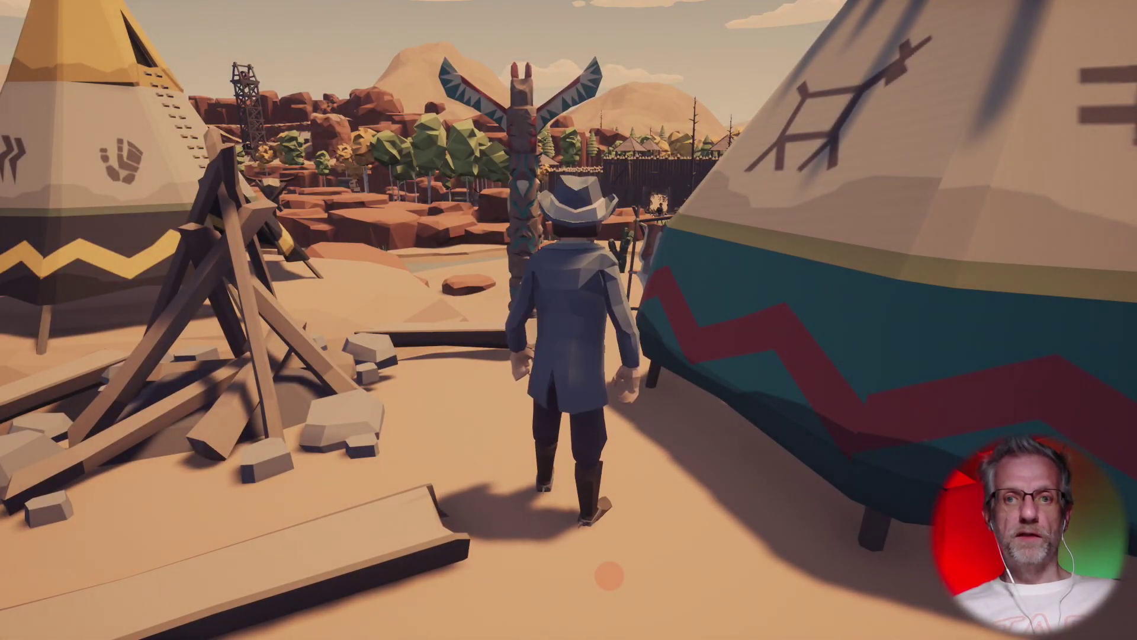
{"action": "left_click", "coordinate": [609, 577]}
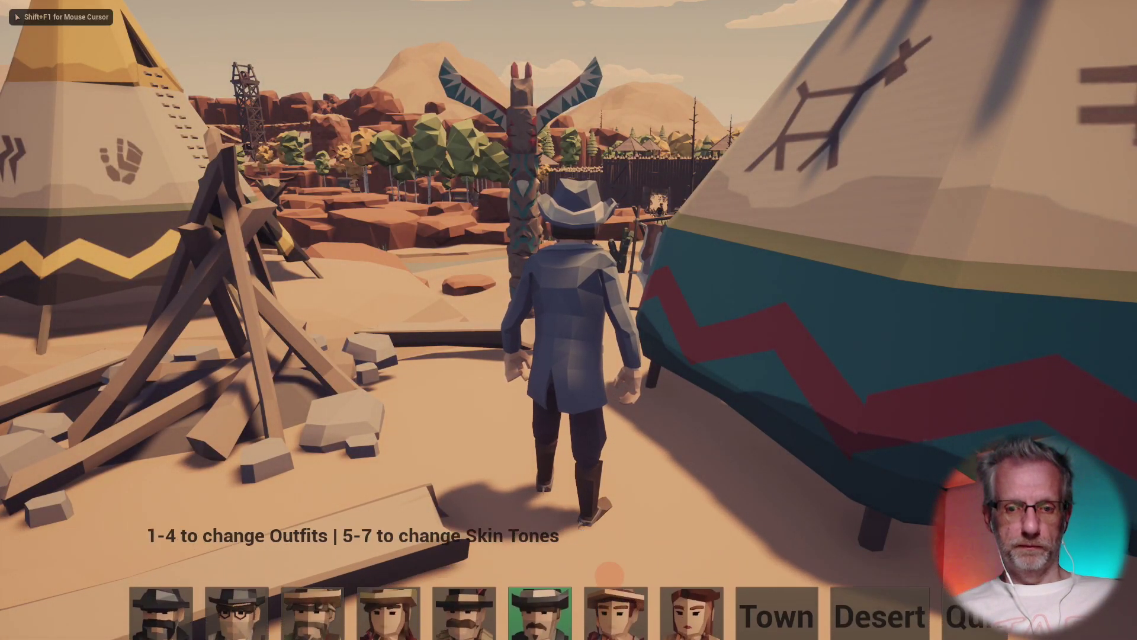
- Run from the totem pole across the stream to the bare trees outside the fort to check the bystanders there
{"action": "key", "text": "w"}
{"action": "key", "text": "w"}
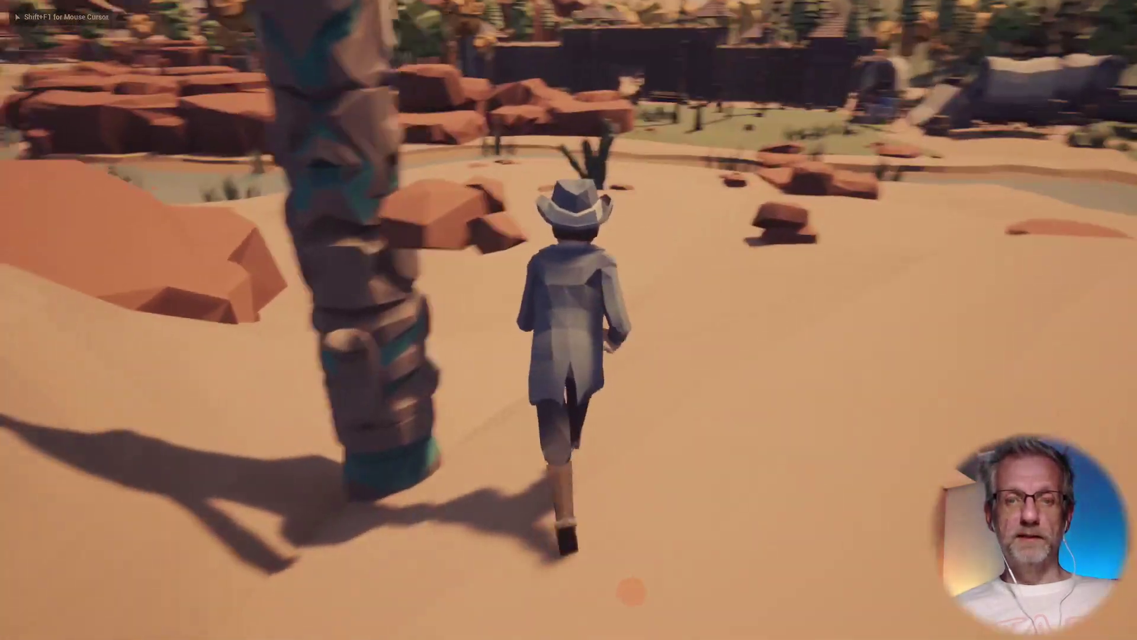
{"action": "key", "text": "w"}
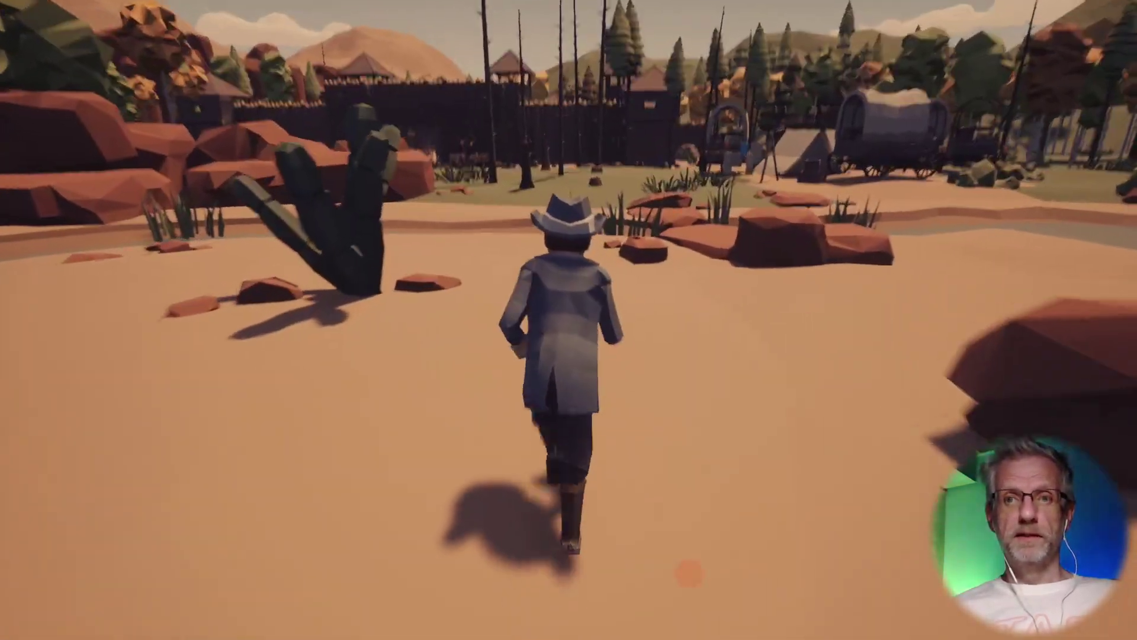
{"action": "key", "text": "w"}
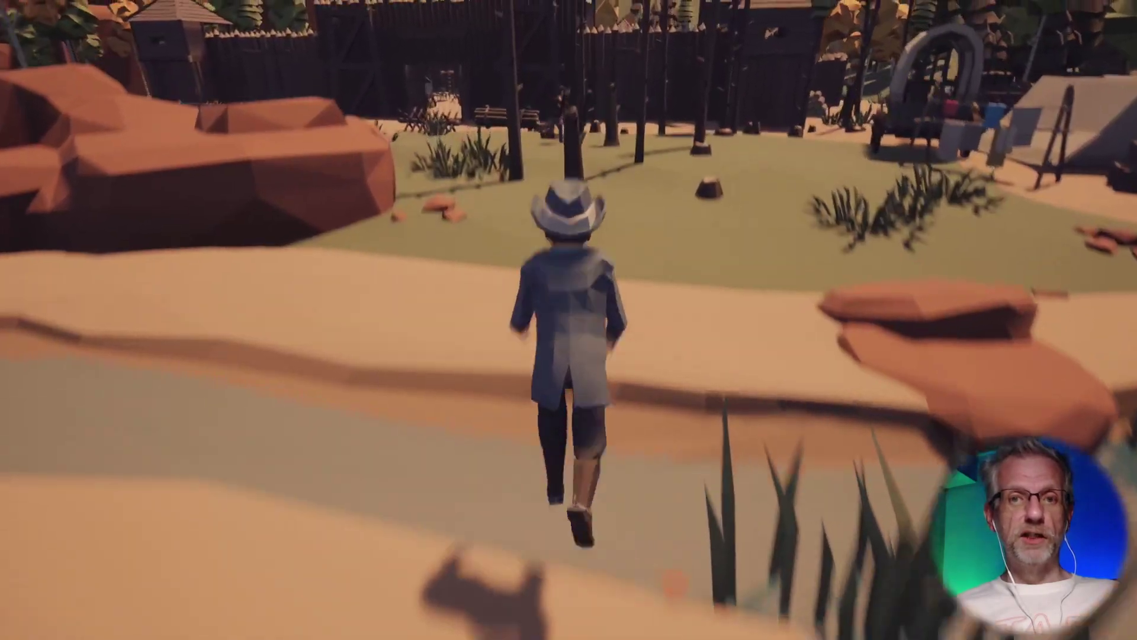
{"action": "key", "text": "w"}
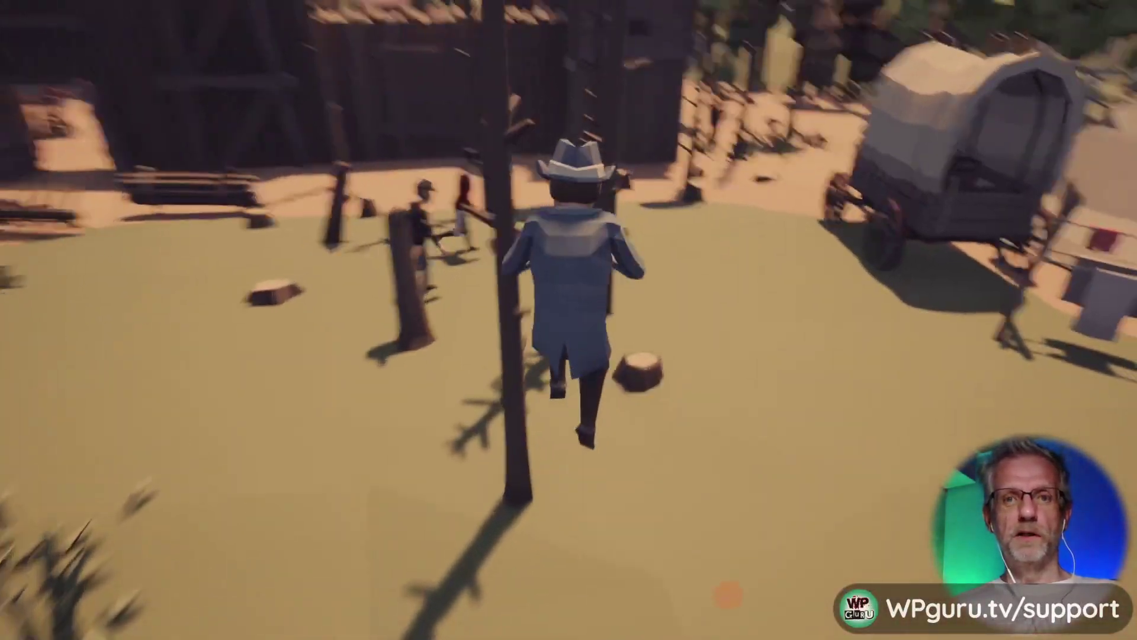
{"action": "key", "text": "w"}
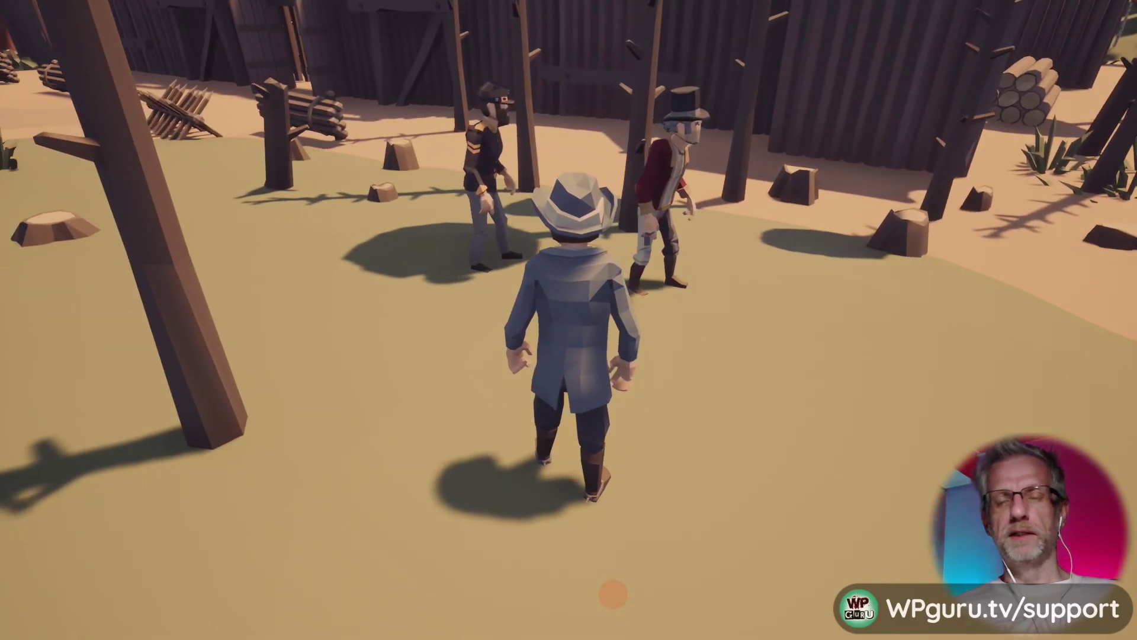
- Run along the fort's outer wall and through its gate into the courtyard, watching the bystanders on the way
{"action": "key", "text": "a"}
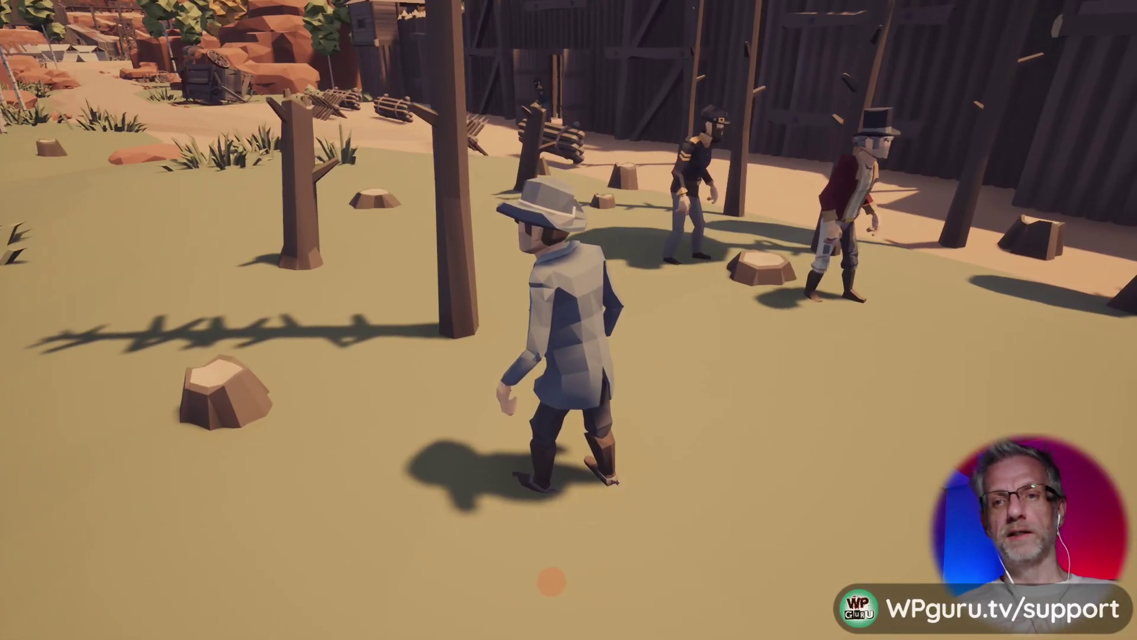
{"action": "key", "text": "w"}
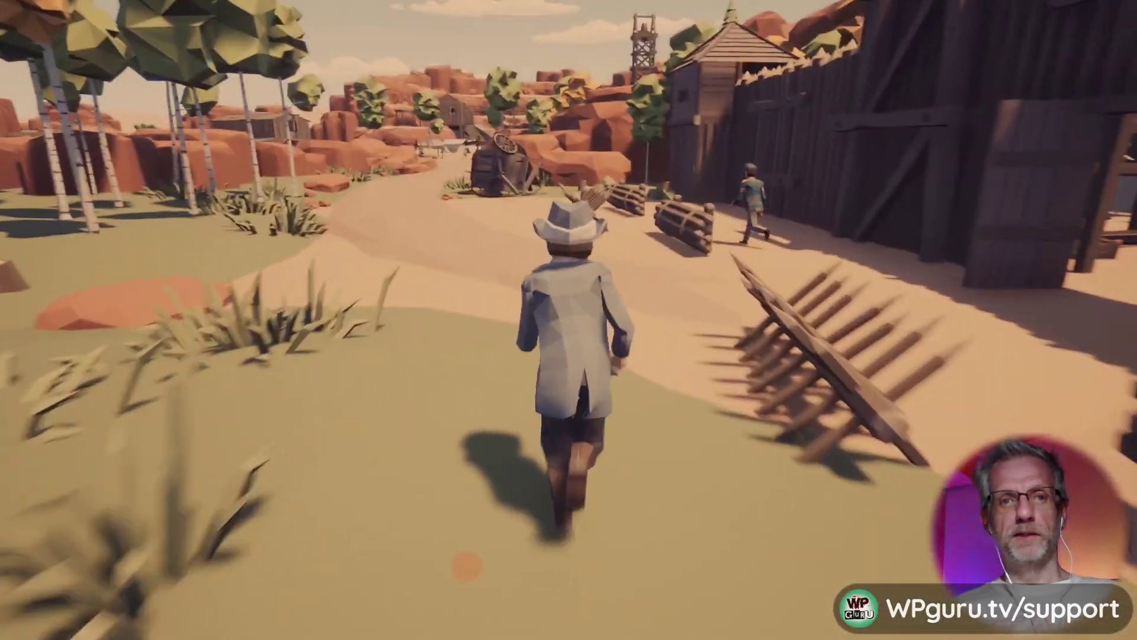
{"action": "key", "text": "d"}
{"action": "key", "text": "w"}
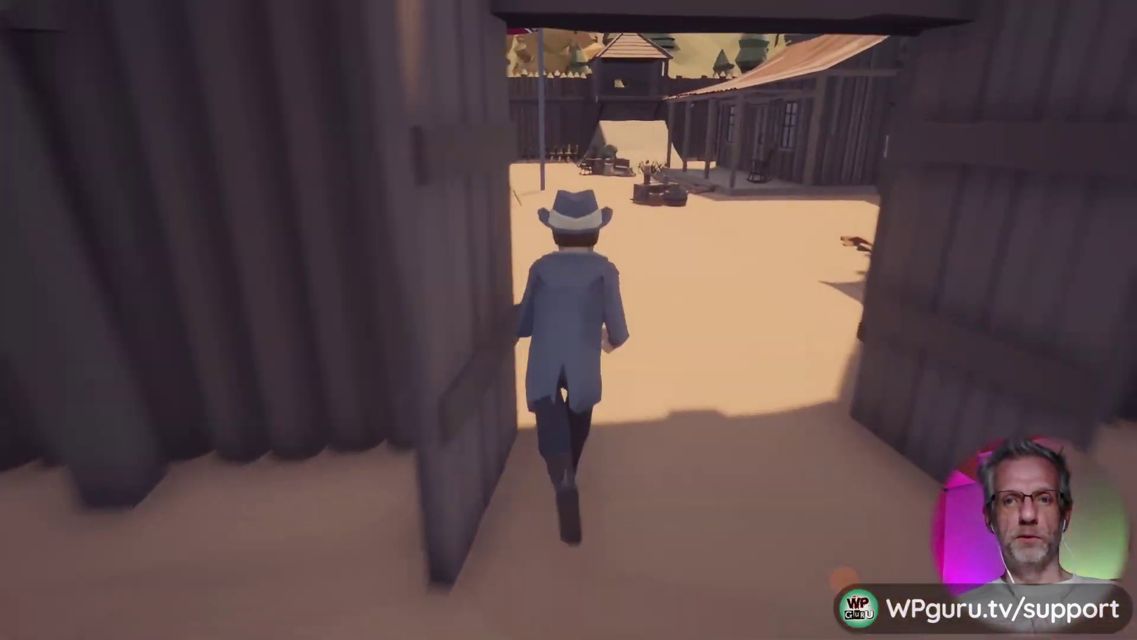
{"action": "key", "text": "w"}
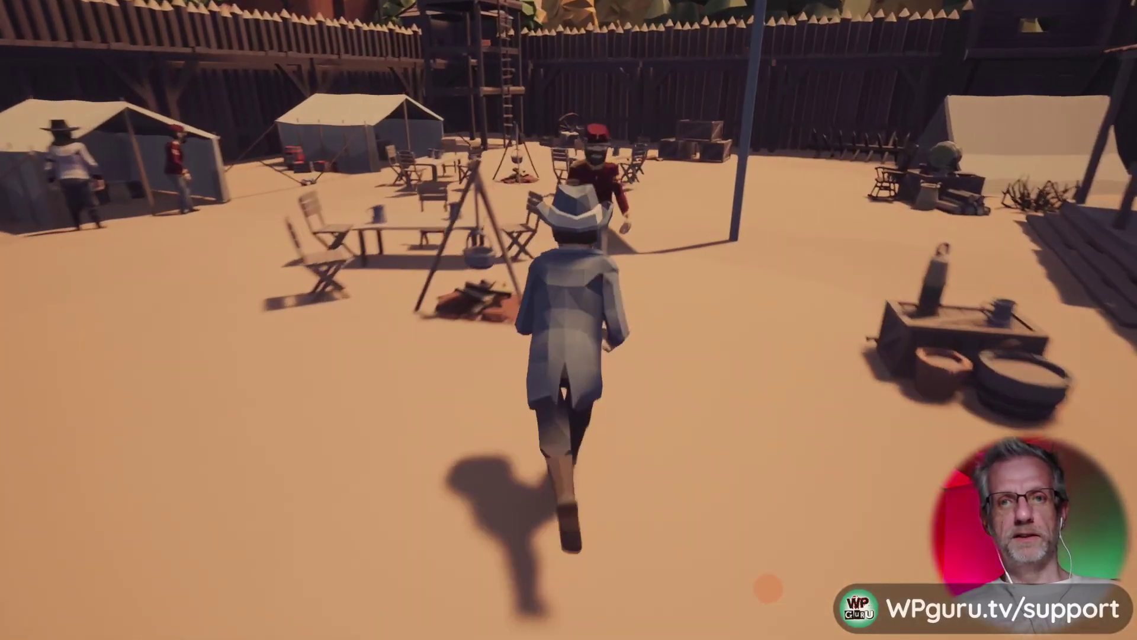
- Observe the soldiers walking around the fort courtyard, and climb the stairs to the rampart to view them from above
{"action": "key", "text": "a"}
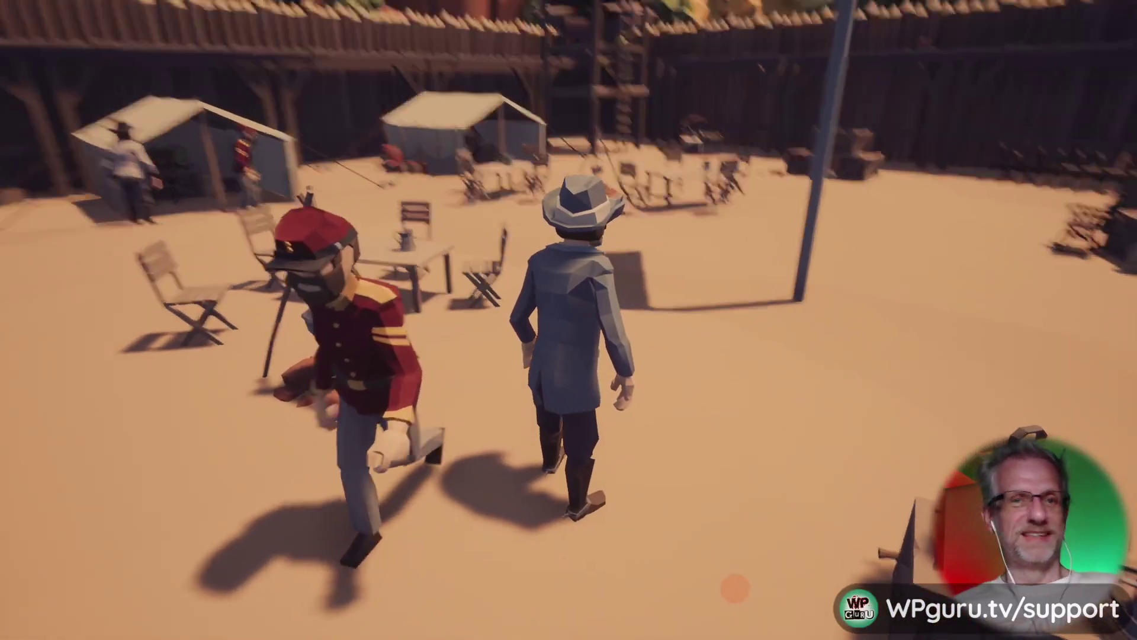
{"action": "key", "text": "w"}
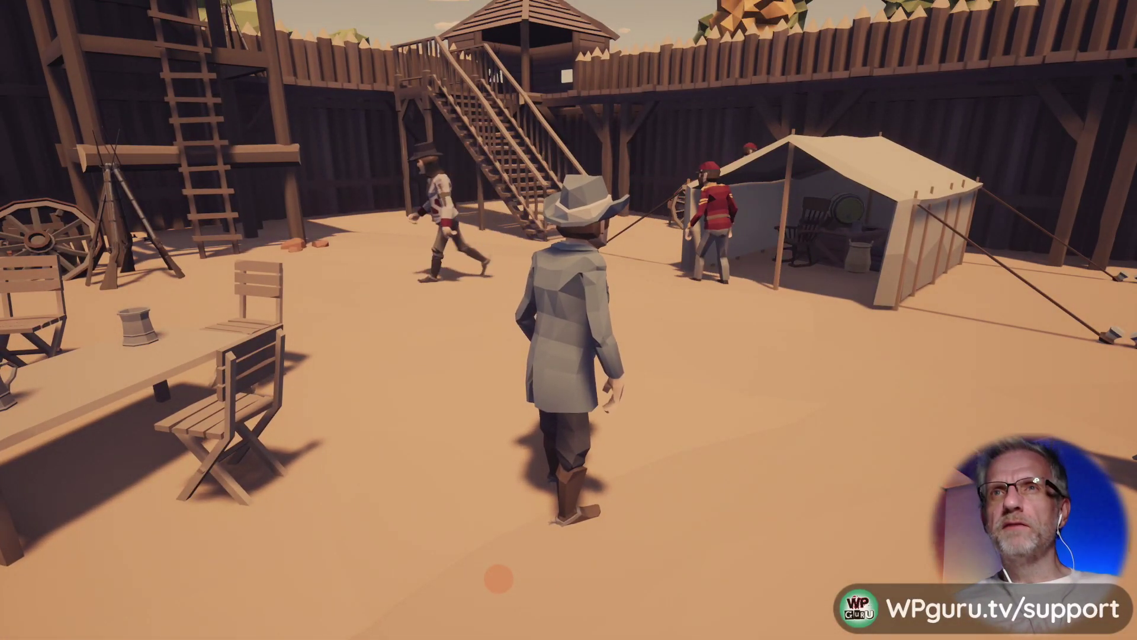
{"action": "key", "text": "w"}
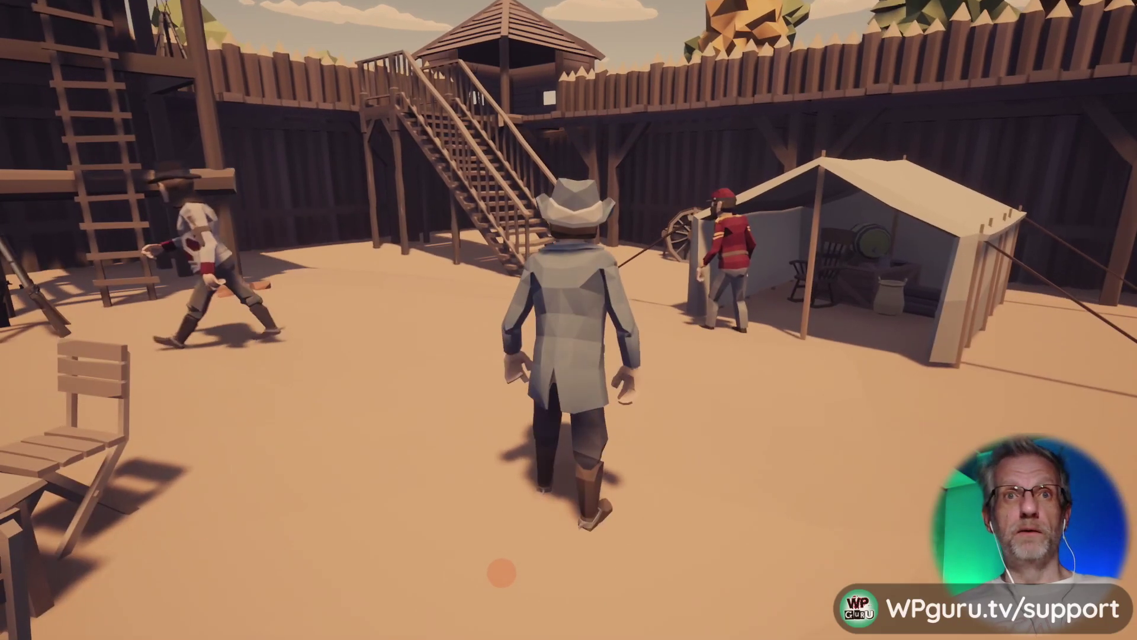
{"action": "key", "text": "w"}
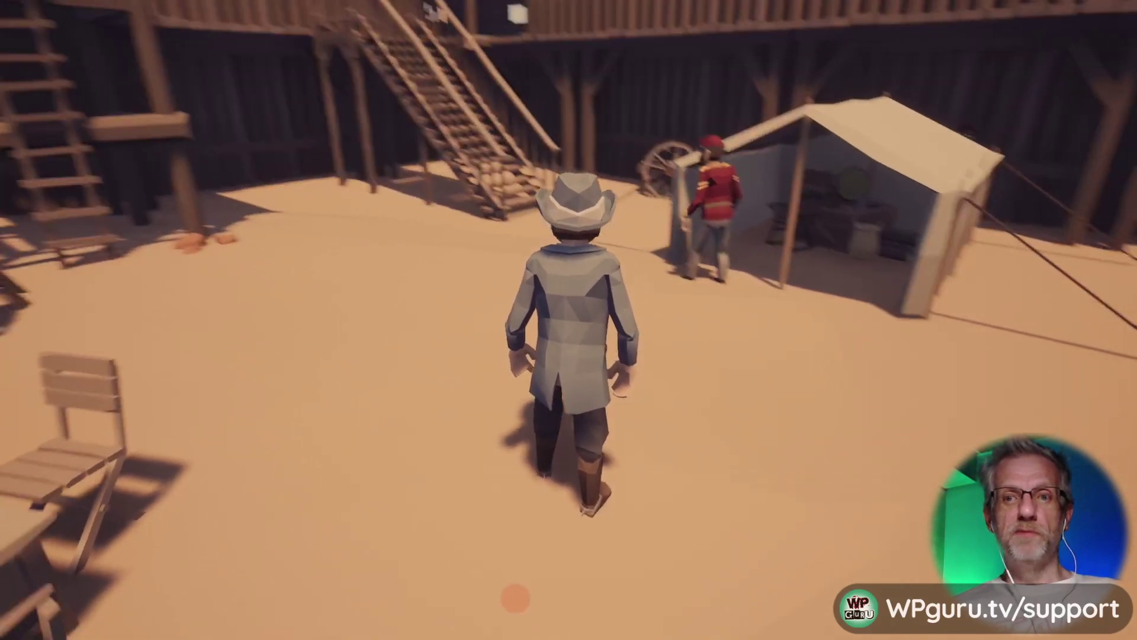
{"action": "key", "text": "w"}
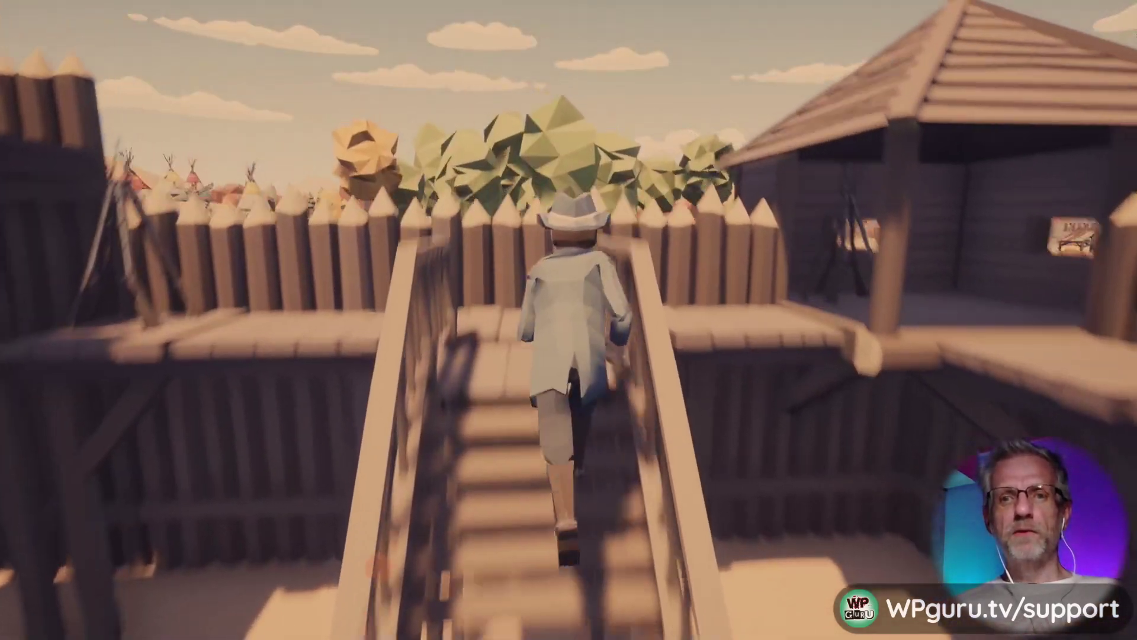
{"action": "key", "text": "s"}
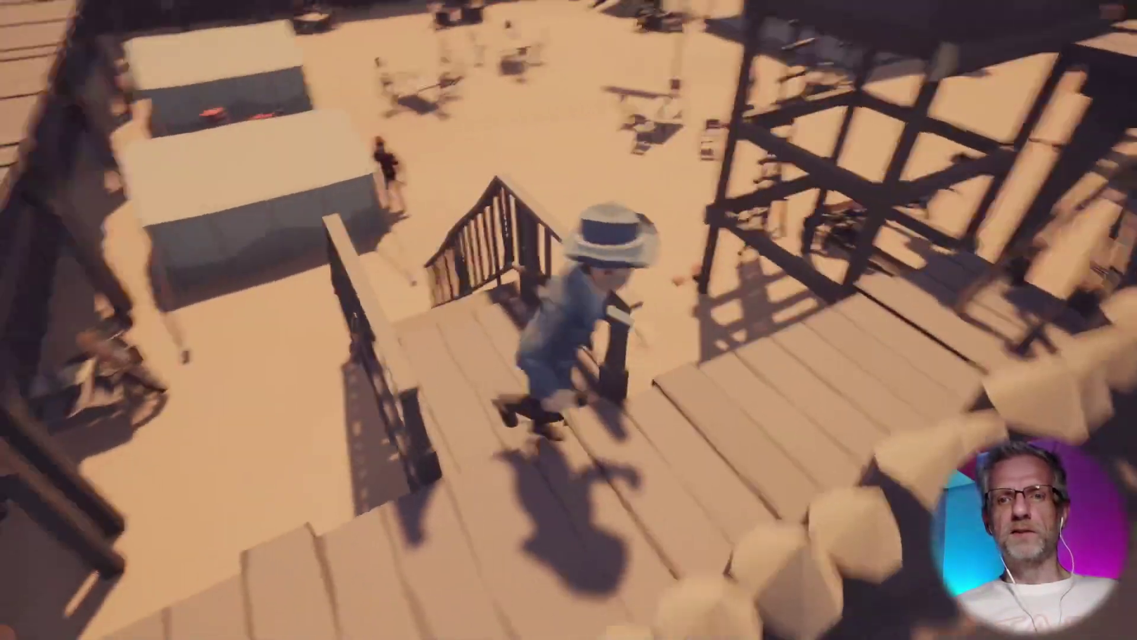
{"action": "key", "text": "a"}
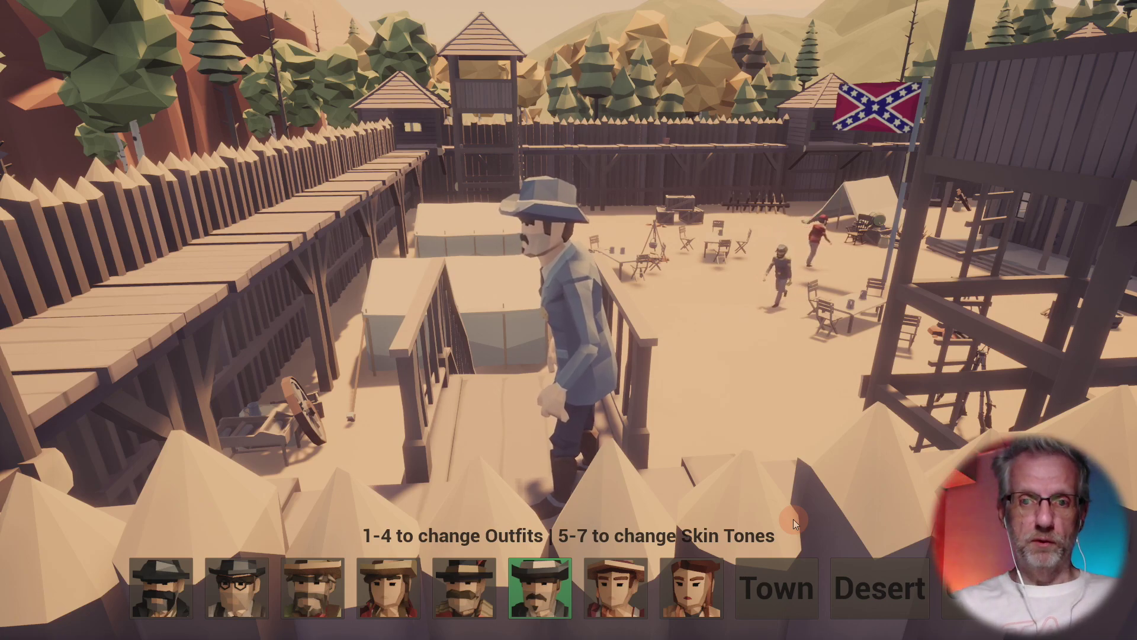
- End the full-screen play session and save the modified FrontierMAP level
{"action": "key", "text": "F11"}
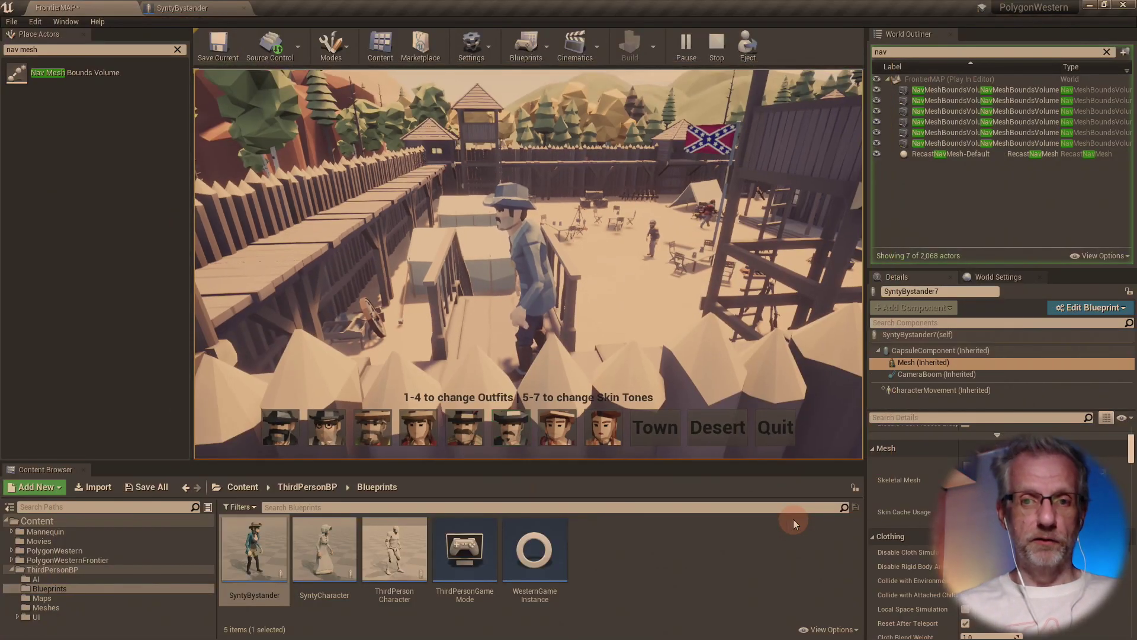
{"action": "key", "text": "Escape"}
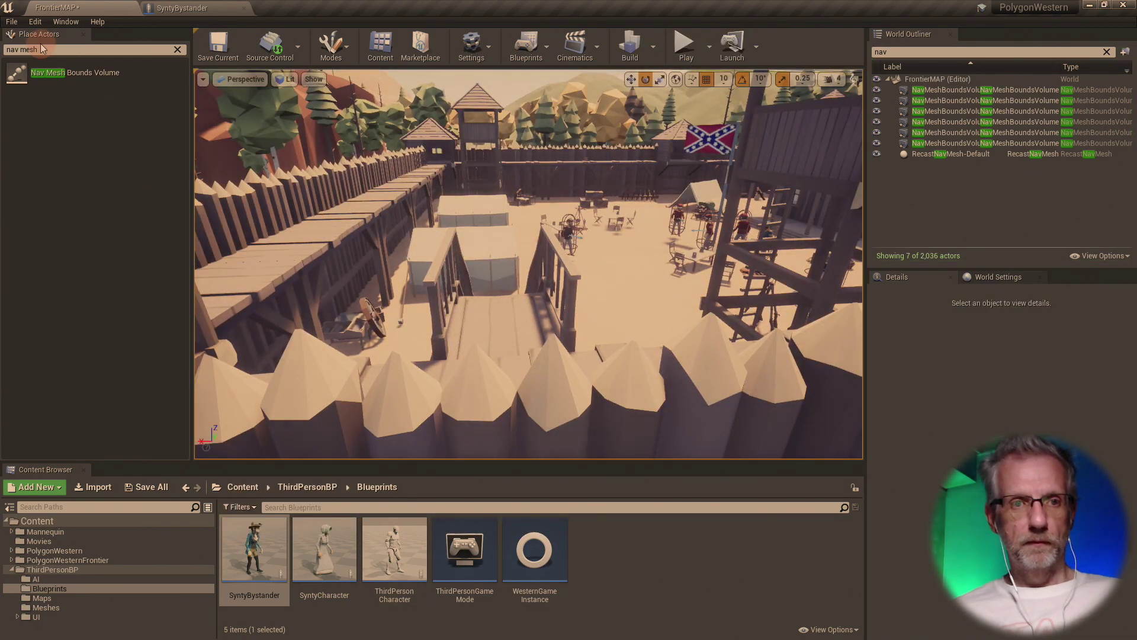
{"action": "left_click", "coordinate": [11, 21]}
{"action": "left_click", "coordinate": [104, 122]}
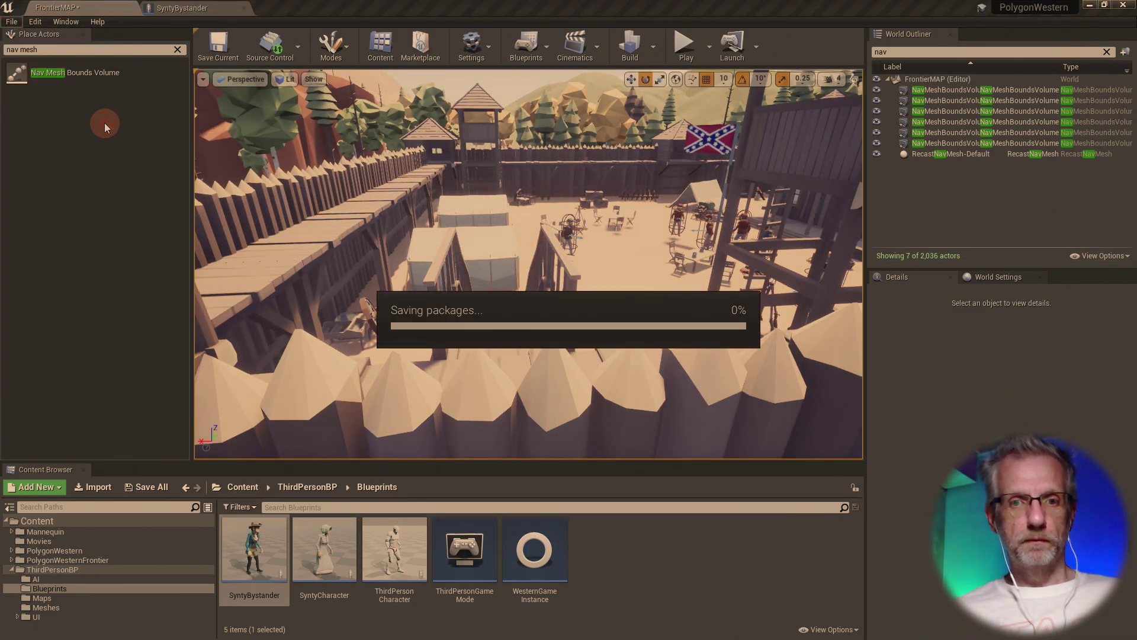
- Submit the FrontierMAP level to source control with the changelist description "added more AI people to Desert Level"
{"action": "left_click", "coordinate": [273, 59]}
{"action": "left_click", "coordinate": [307, 115]}
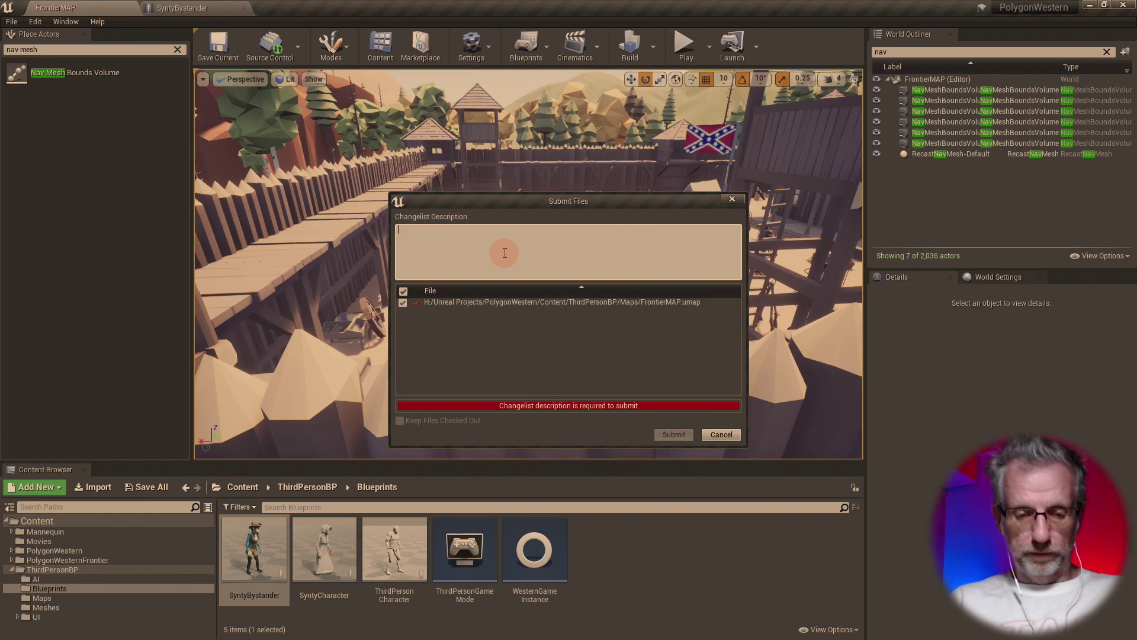
{"action": "type", "text": "ad"}
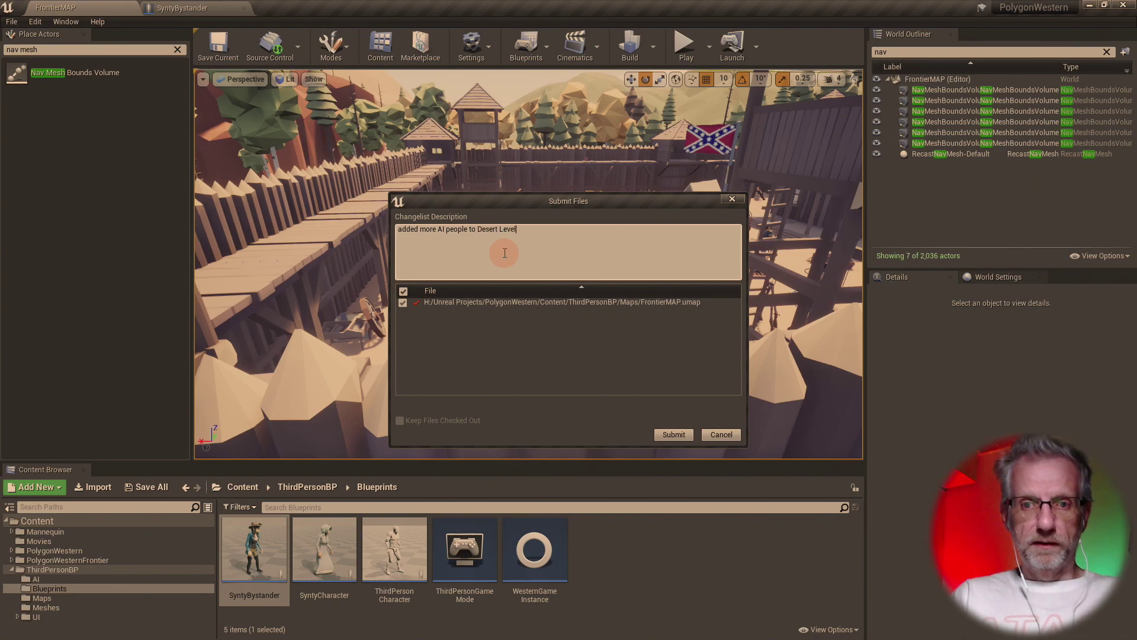
{"action": "left_click", "coordinate": [690, 438]}
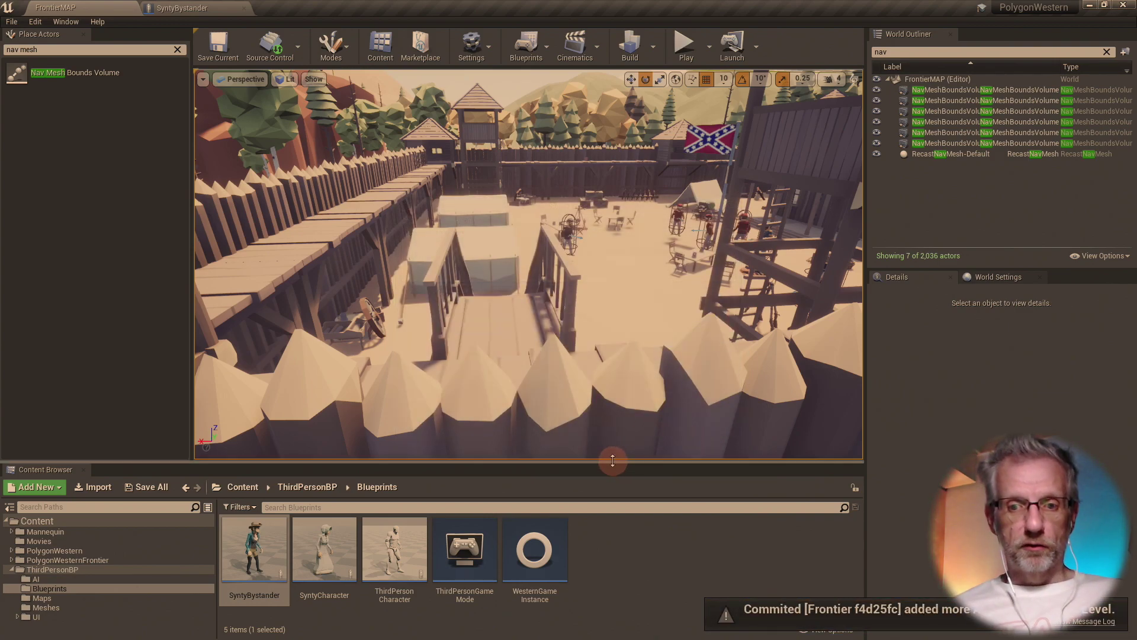
- Open the Characters mesh folder of the PolygonWesternFrontier content
{"action": "mouse_move", "coordinate": [612, 461]}
{"action": "left_mouse_down"}
{"action": "mouse_move", "coordinate": [610, 424]}
{"action": "mouse_move", "coordinate": [610, 450]}
{"action": "left_mouse_up"}
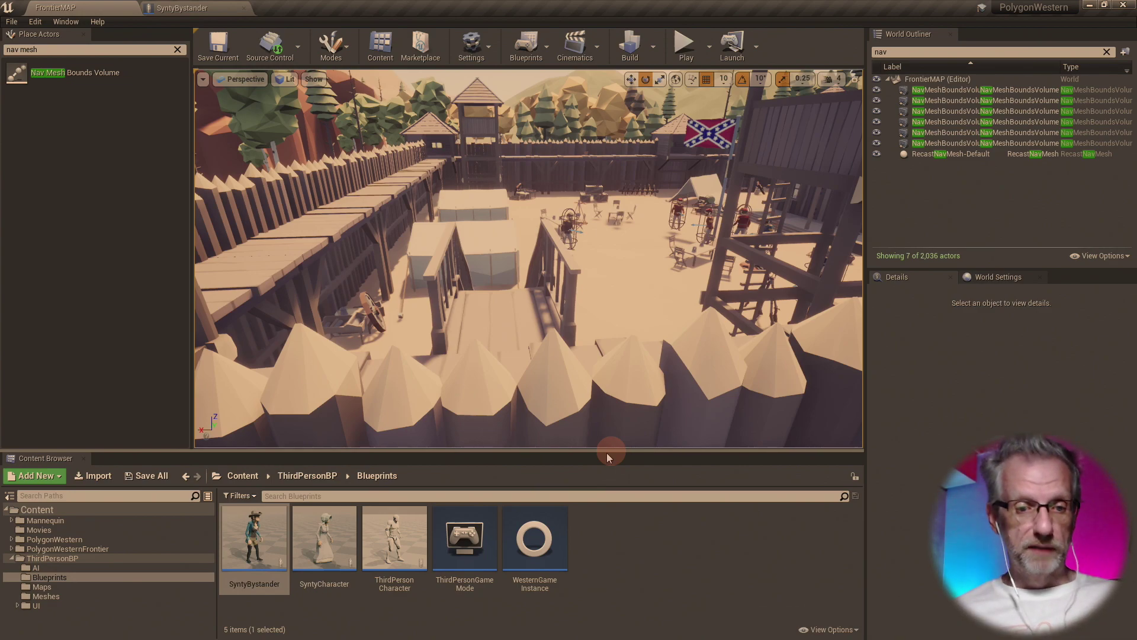
{"action": "left_click", "coordinate": [143, 550]}
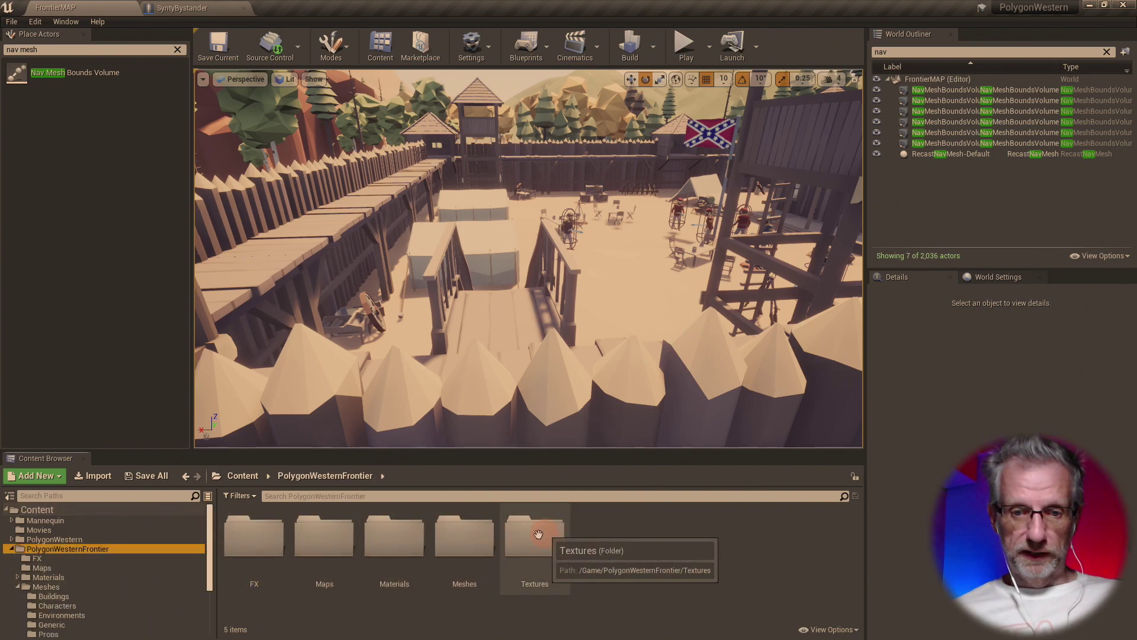
{"action": "left_click", "coordinate": [117, 587]}
{"action": "double_click", "coordinate": [328, 536]}
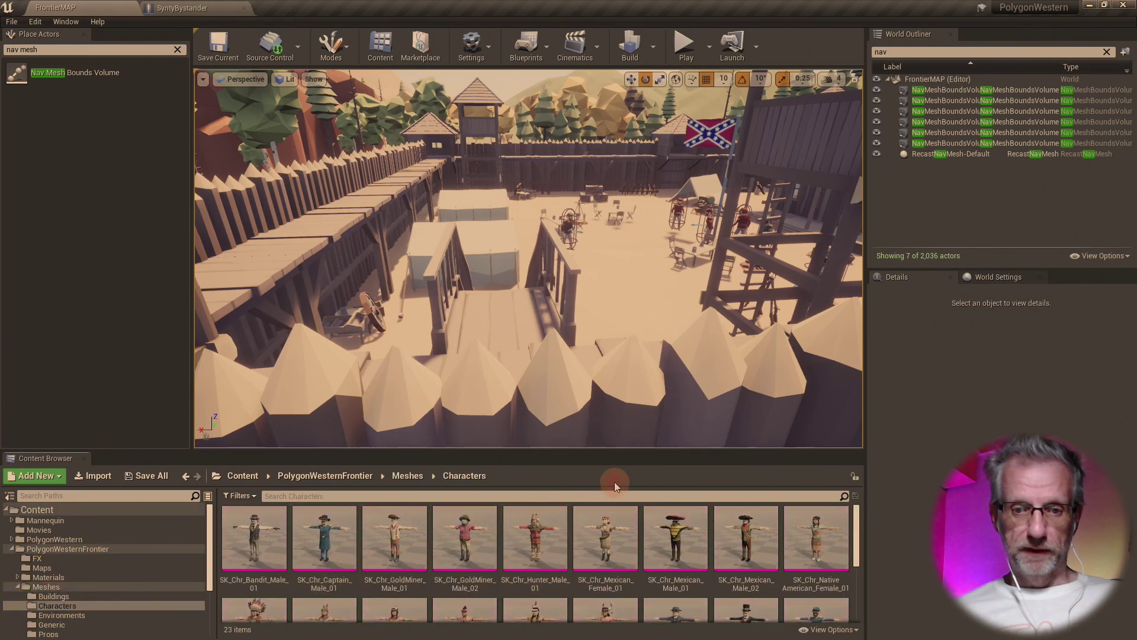
- Enlarge the Content Browser and scale up its thumbnails so the character meshes are easier to see
{"action": "left_click_drag", "start_coordinate": [631, 452], "coordinate": [632, 387]}
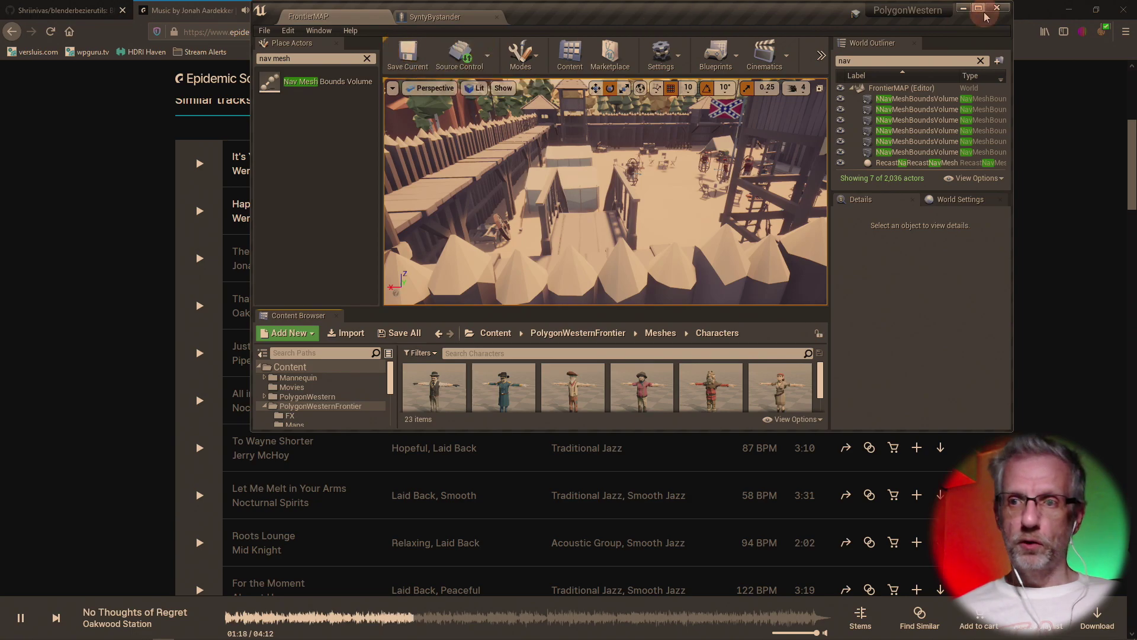
{"action": "left_click", "coordinate": [979, 8]}
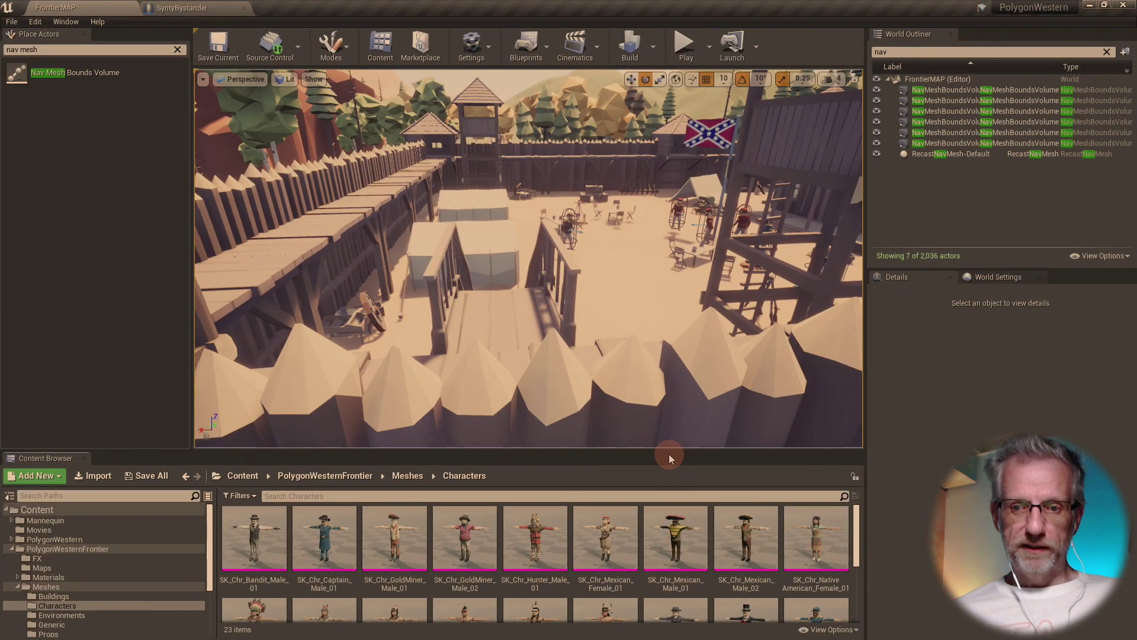
{"action": "left_click_drag", "start_coordinate": [674, 403], "coordinate": [673, 390]}
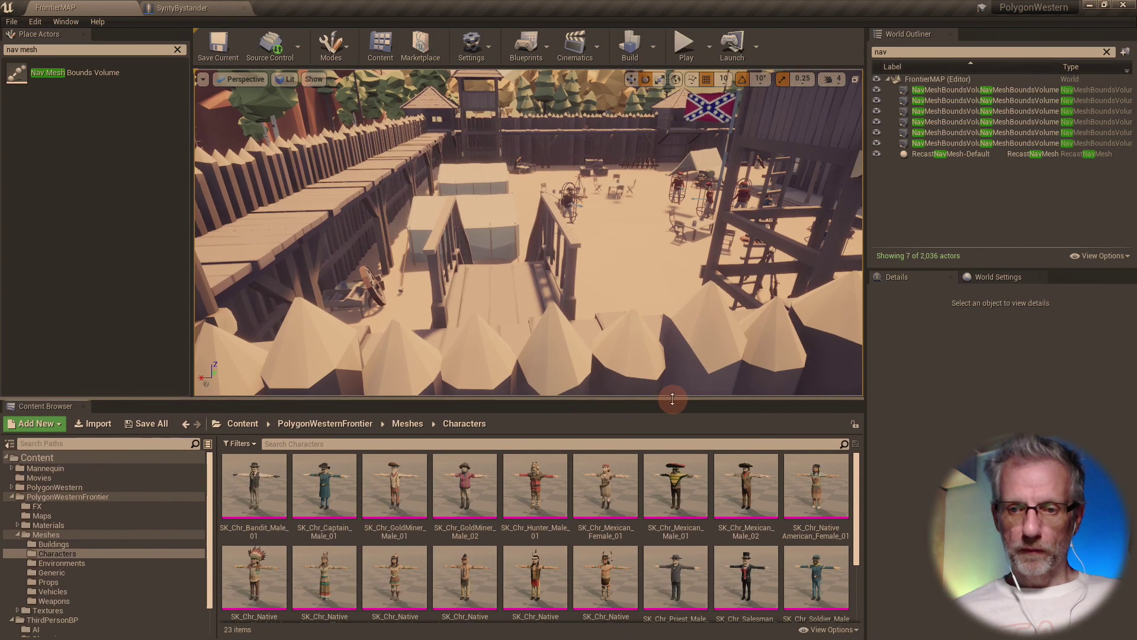
{"action": "left_click", "coordinate": [829, 629]}
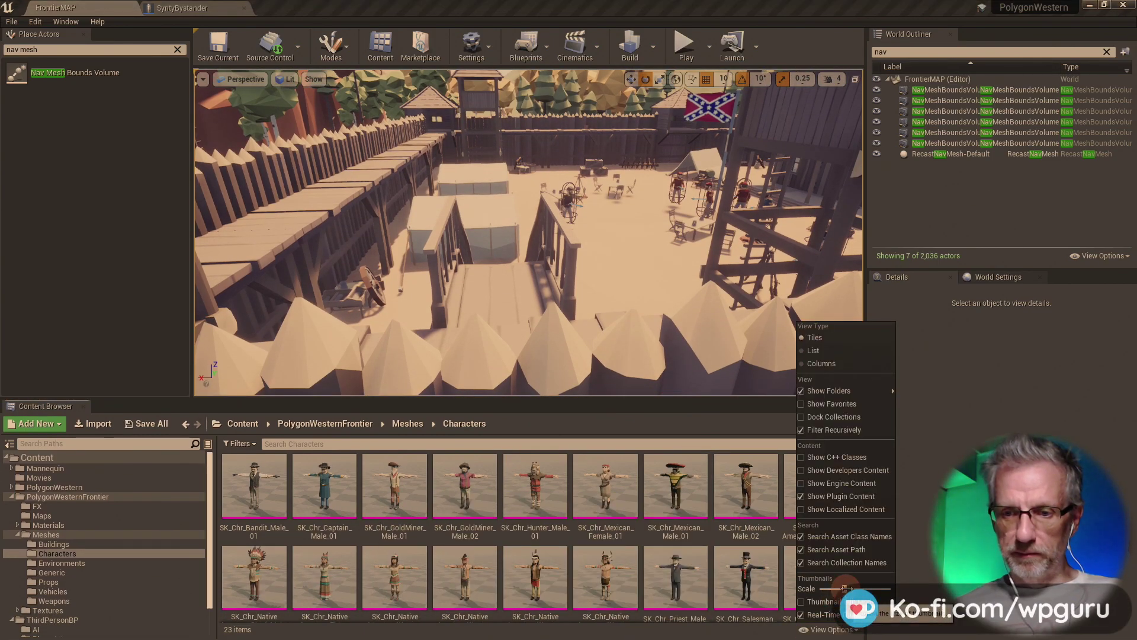
{"action": "left_click_drag", "start_coordinate": [842, 588], "coordinate": [865, 588]}
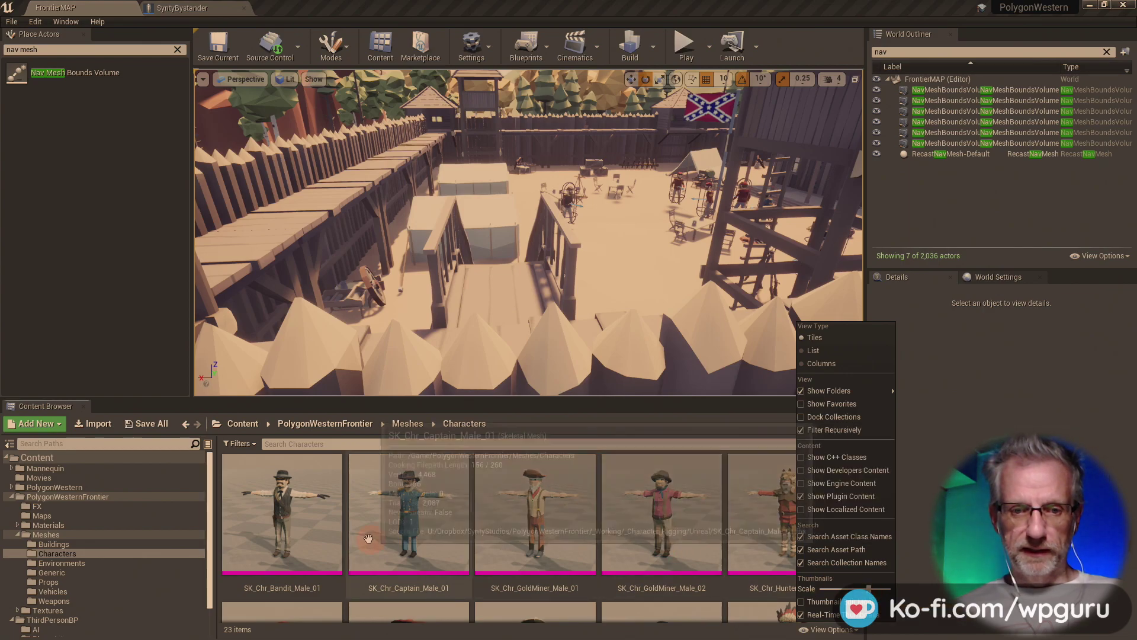
- Look at the bandit, captain, gold miner and hunter character meshes one by one
{"action": "left_click", "coordinate": [283, 521]}
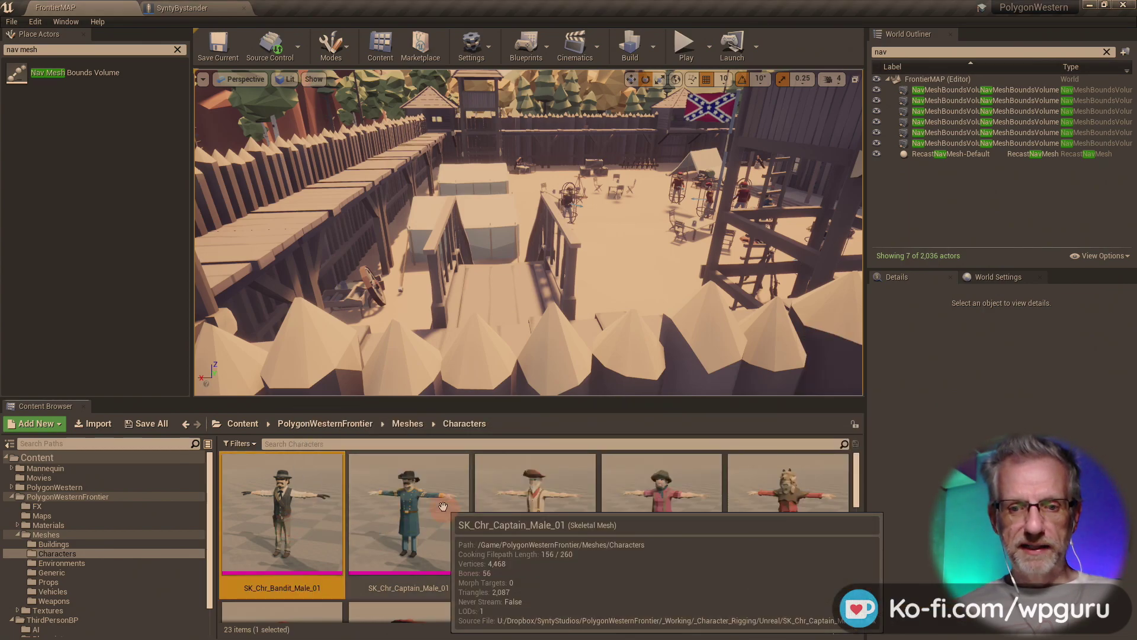
{"action": "left_click", "coordinate": [440, 530]}
{"action": "left_click", "coordinate": [578, 519]}
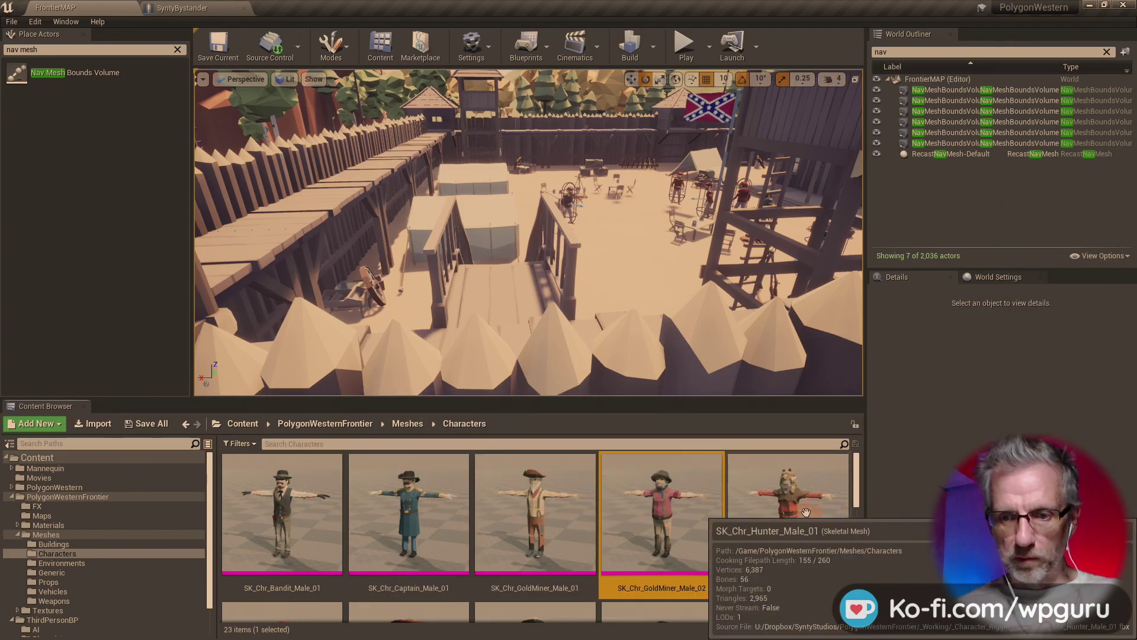
{"action": "left_click", "coordinate": [819, 514]}
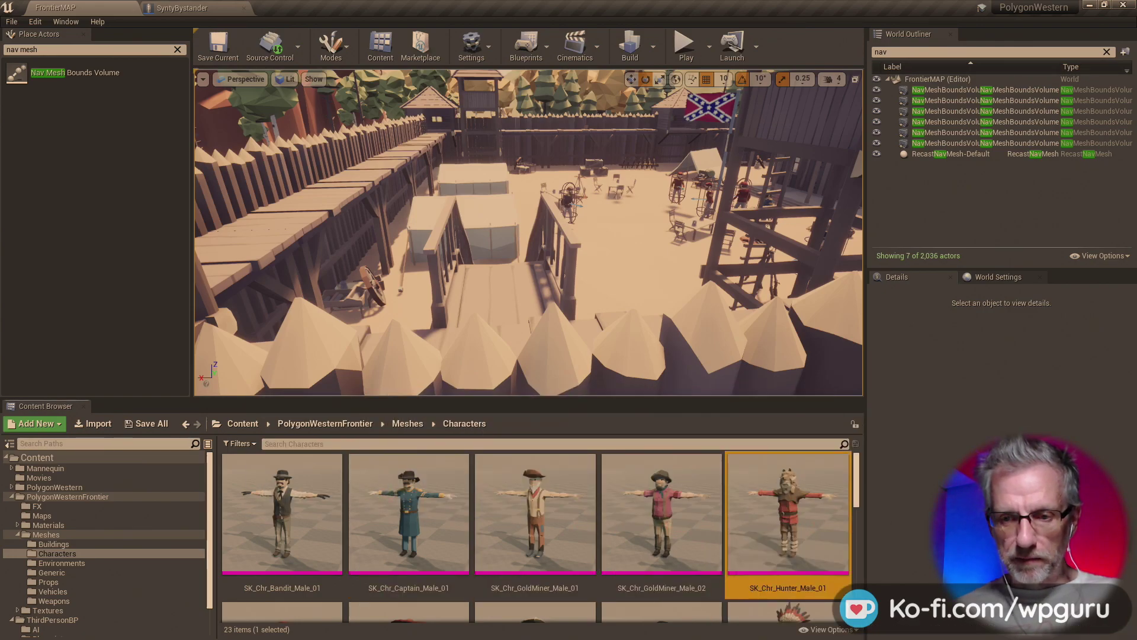
- Enlarge the Content Browser further, examine all the frontier character meshes, and single out SK_Chr_Captain_Male_01
{"action": "left_click_drag", "start_coordinate": [845, 397], "coordinate": [822, 142]}
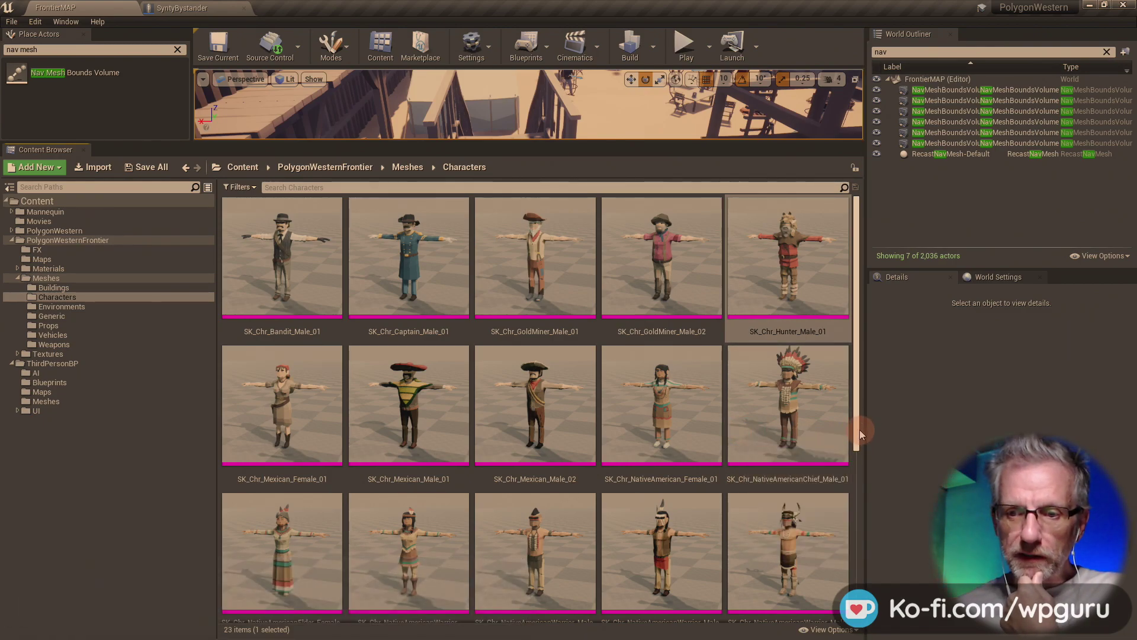
{"action": "left_click_drag", "start_coordinate": [856, 432], "coordinate": [875, 595]}
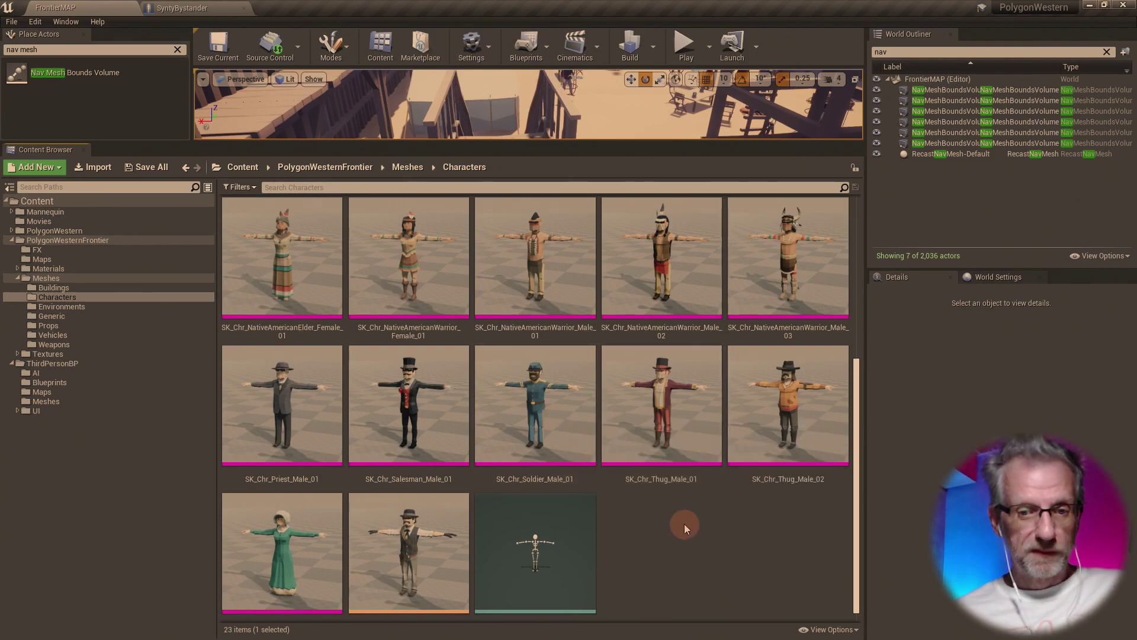
{"action": "scroll", "coordinate": [741, 524], "scroll_direction": "down", "scroll_amount": 1}
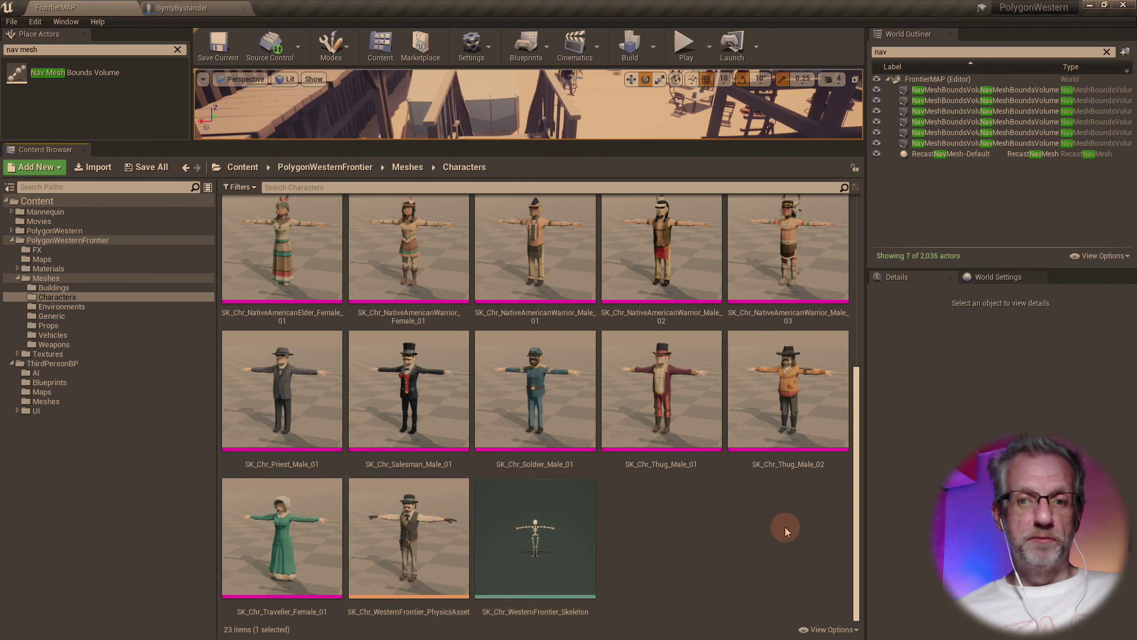
{"action": "scroll", "coordinate": [785, 530], "scroll_direction": "up", "scroll_amount": 1}
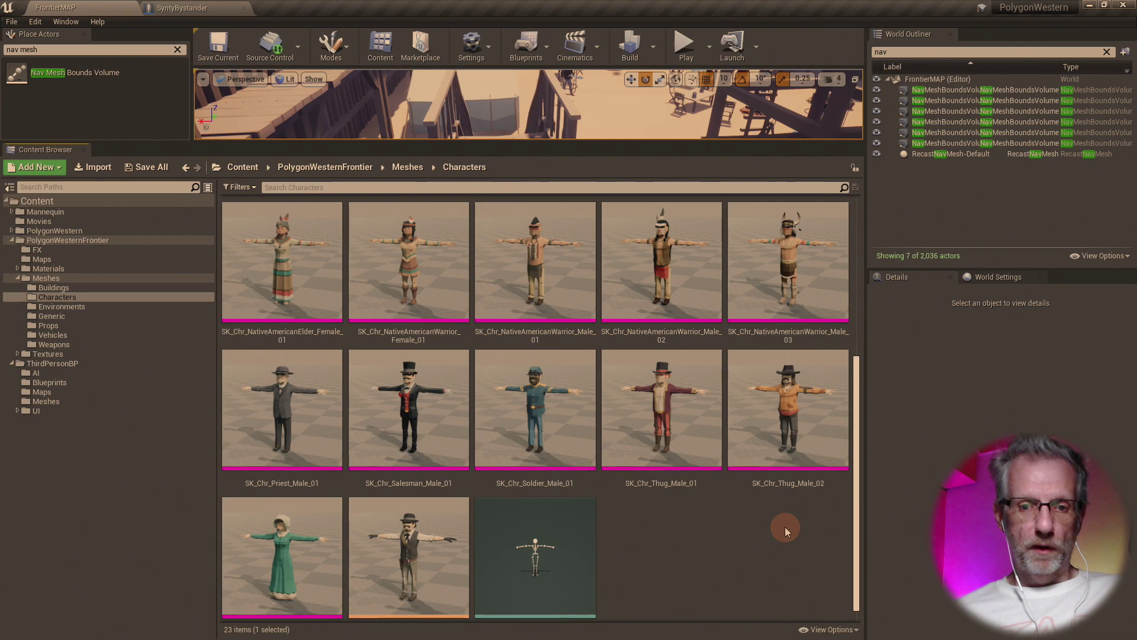
{"action": "scroll", "coordinate": [840, 562], "scroll_direction": "down", "scroll_amount": 1}
{"action": "scroll", "coordinate": [840, 563], "scroll_direction": "up", "scroll_amount": 1}
{"action": "scroll", "coordinate": [839, 559], "scroll_direction": "down", "scroll_amount": 1}
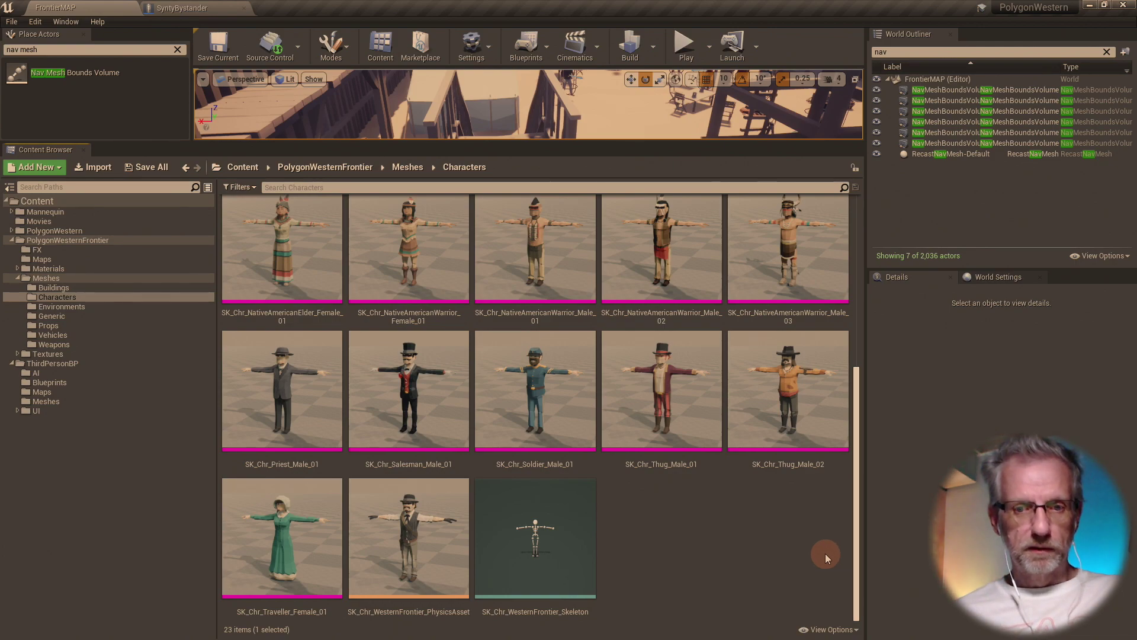
{"action": "scroll", "coordinate": [825, 553], "scroll_direction": "up", "scroll_amount": 1}
{"action": "scroll", "coordinate": [826, 553], "scroll_direction": "up", "scroll_amount": 6}
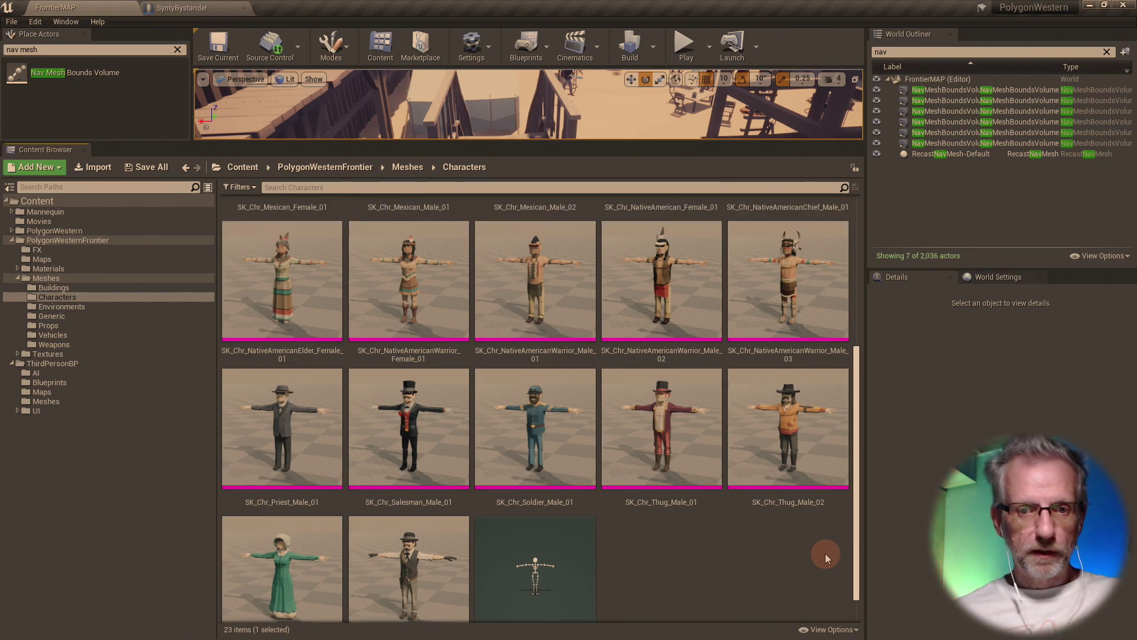
{"action": "scroll", "coordinate": [824, 553], "scroll_direction": "up", "scroll_amount": 6}
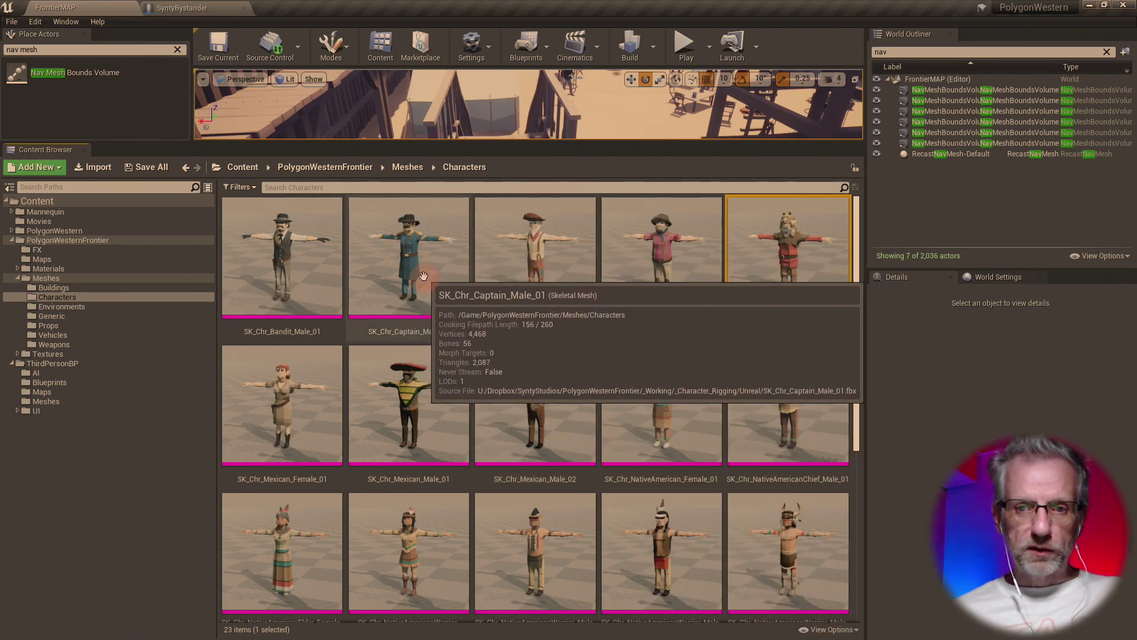
{"action": "left_click", "coordinate": [405, 259]}
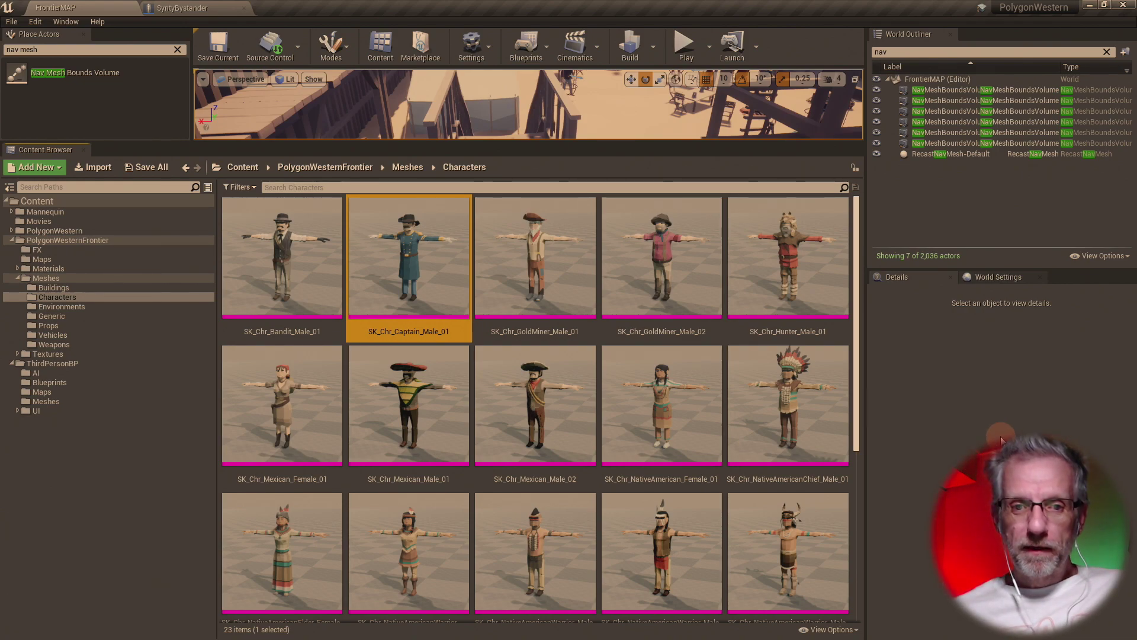
- Select both GoldMiner meshes, both Mexican_Male meshes and SK_Chr_NativeAmericanChief_Male_01 together
{"action": "left_click", "coordinate": [586, 278]}
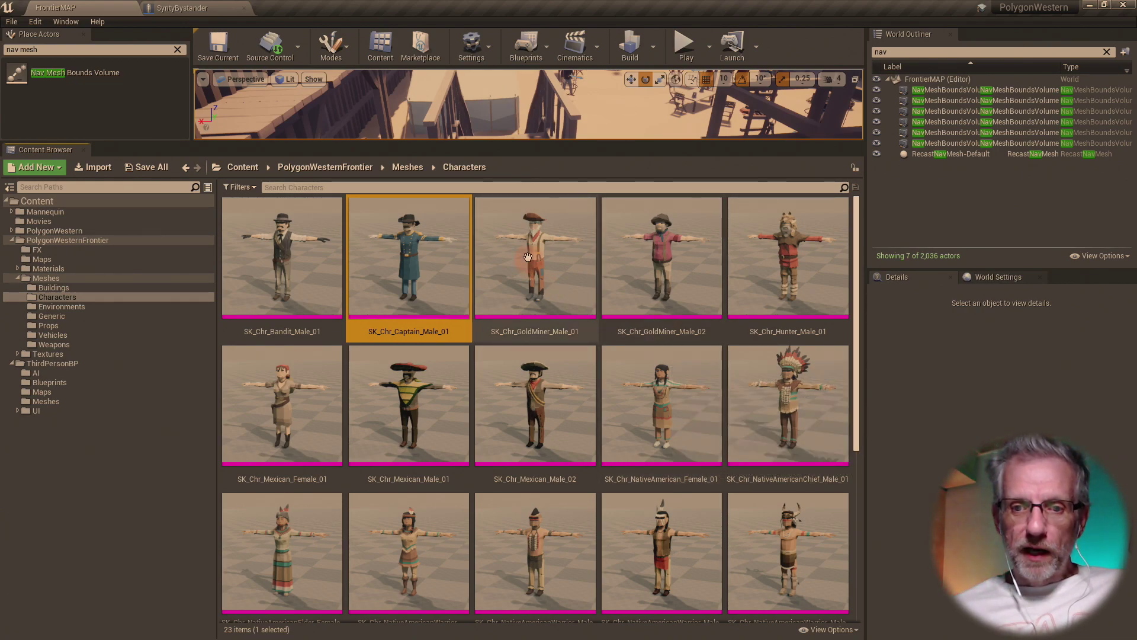
{"action": "left_click", "coordinate": [662, 266], "text": "ctrl"}
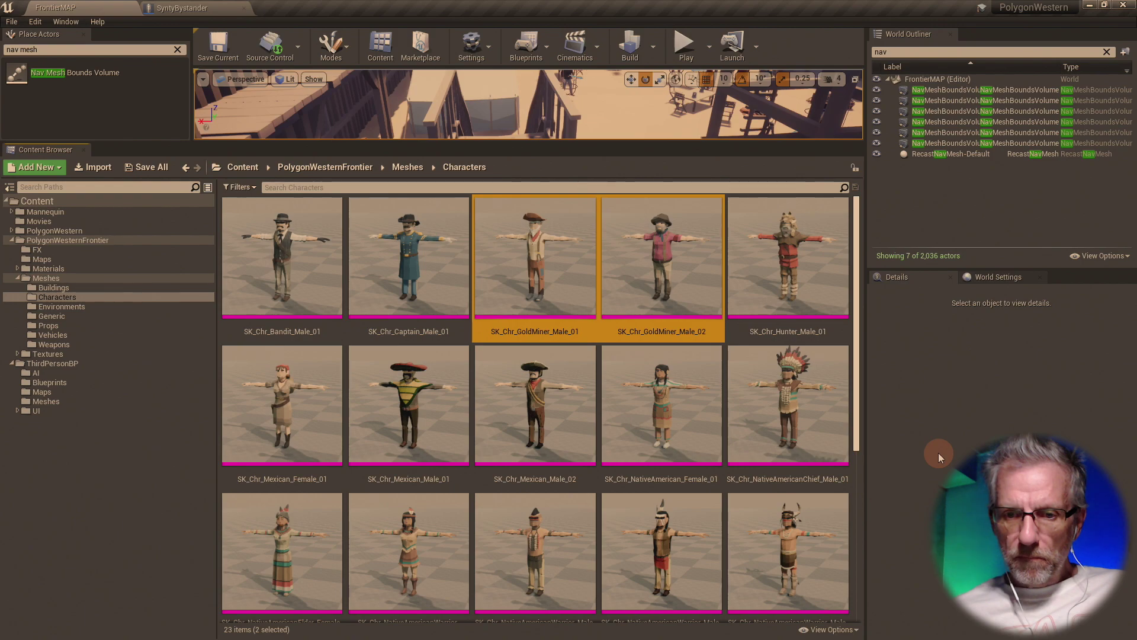
{"action": "left_click", "coordinate": [568, 415], "text": "ctrl"}
{"action": "left_click", "coordinate": [409, 408], "text": "ctrl"}
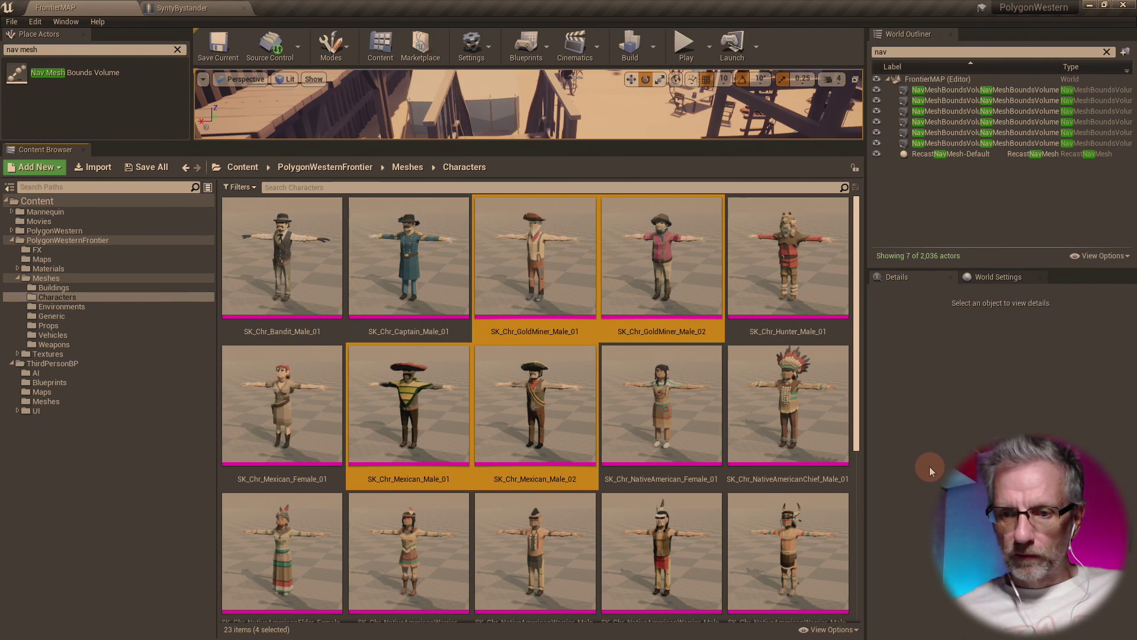
{"action": "left_click", "coordinate": [794, 408], "text": "ctrl"}
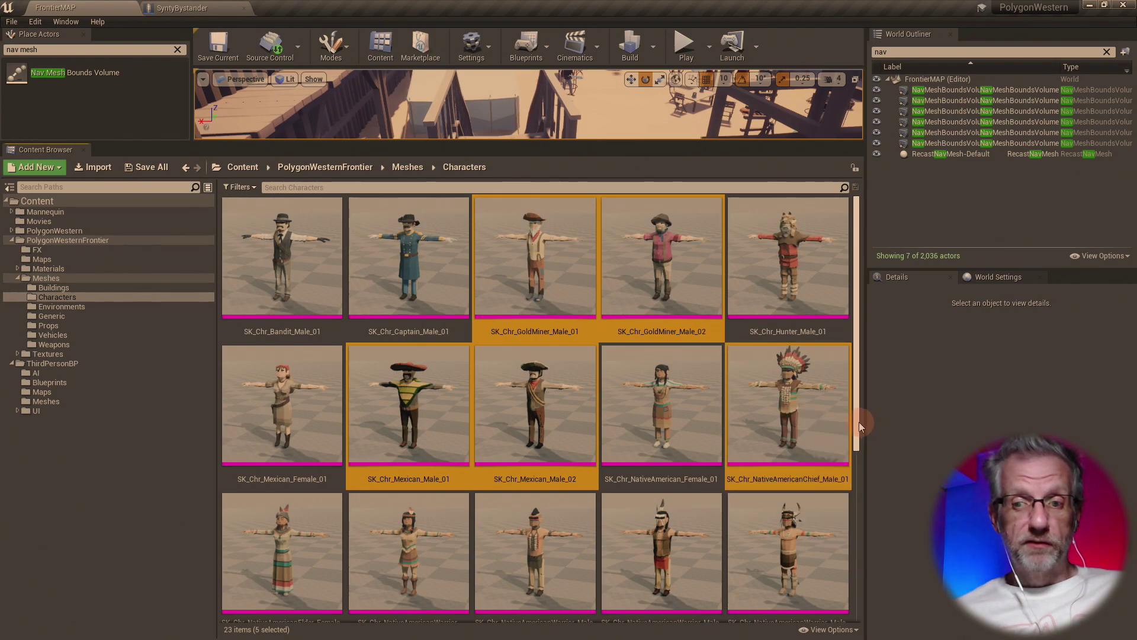
- Add both Thug meshes and the Soldier, Salesman and Priest meshes to the character selection
{"action": "left_click_drag", "start_coordinate": [858, 421], "coordinate": [854, 520]}
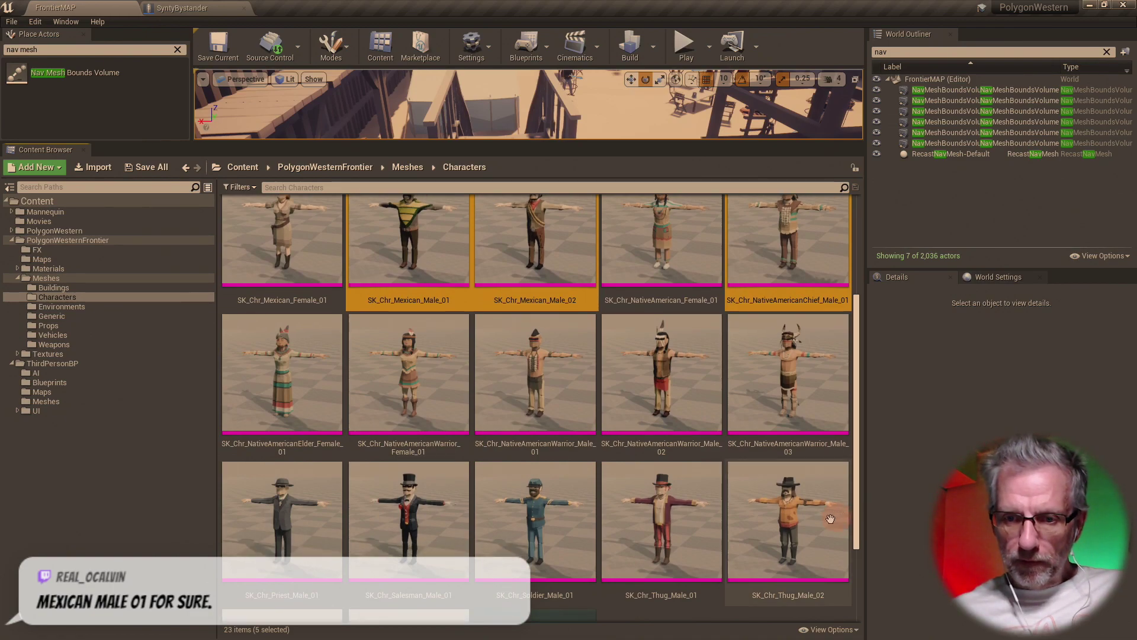
{"action": "left_click", "coordinate": [812, 524], "text": "ctrl"}
{"action": "left_click", "coordinate": [696, 533], "text": "ctrl"}
{"action": "left_click", "coordinate": [542, 530], "text": "ctrl"}
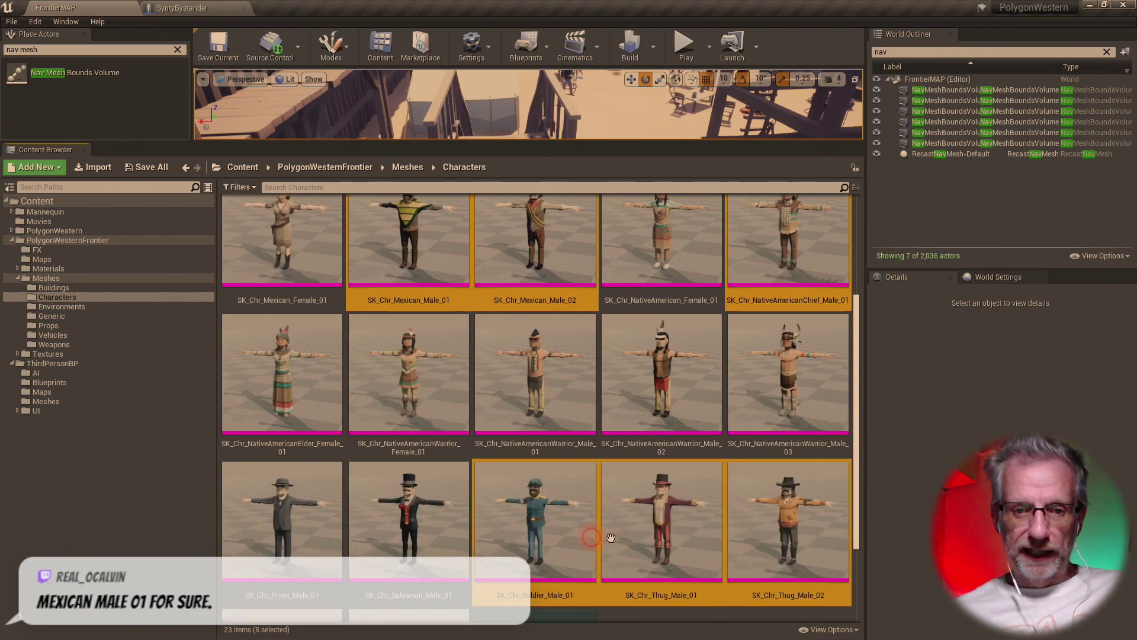
{"action": "scroll", "coordinate": [613, 538], "scroll_direction": "down", "scroll_amount": 2}
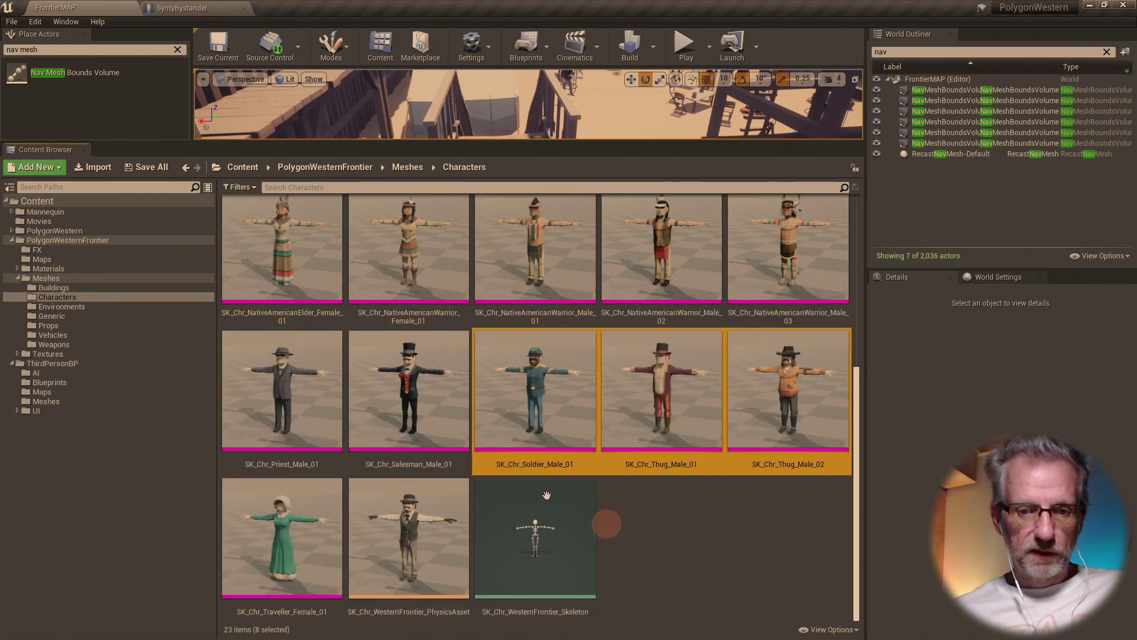
{"action": "left_click", "coordinate": [403, 388], "text": "ctrl"}
{"action": "left_click", "coordinate": [305, 388], "text": "ctrl"}
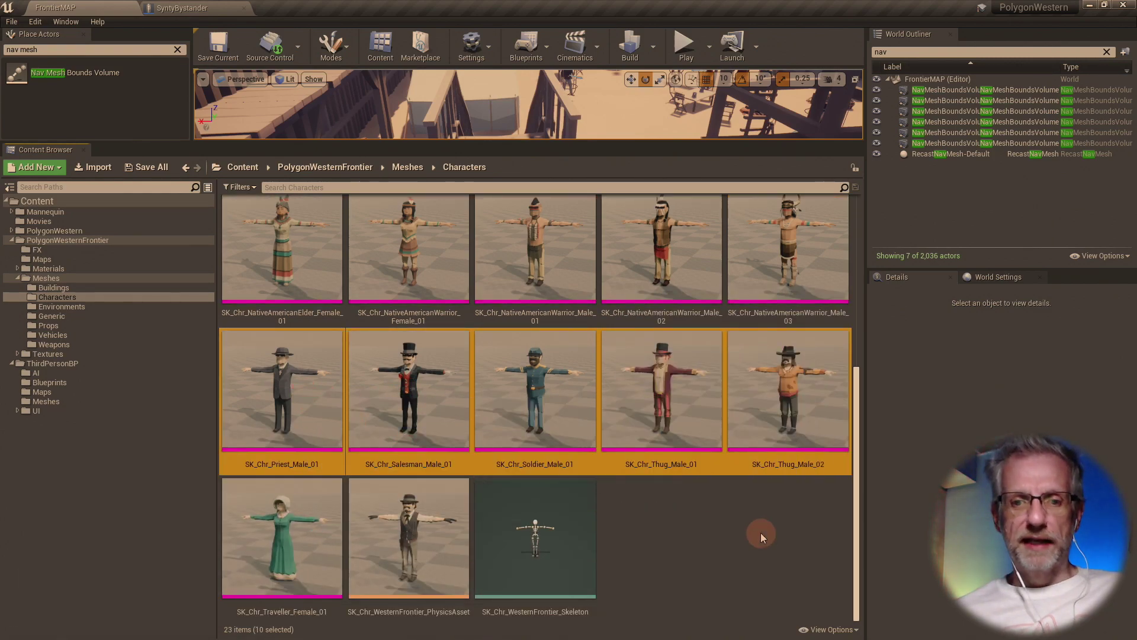
- Review the highlighted character meshes against the unselected ones throughout the Characters folder
{"action": "scroll", "coordinate": [760, 532], "scroll_direction": "up", "scroll_amount": 3}
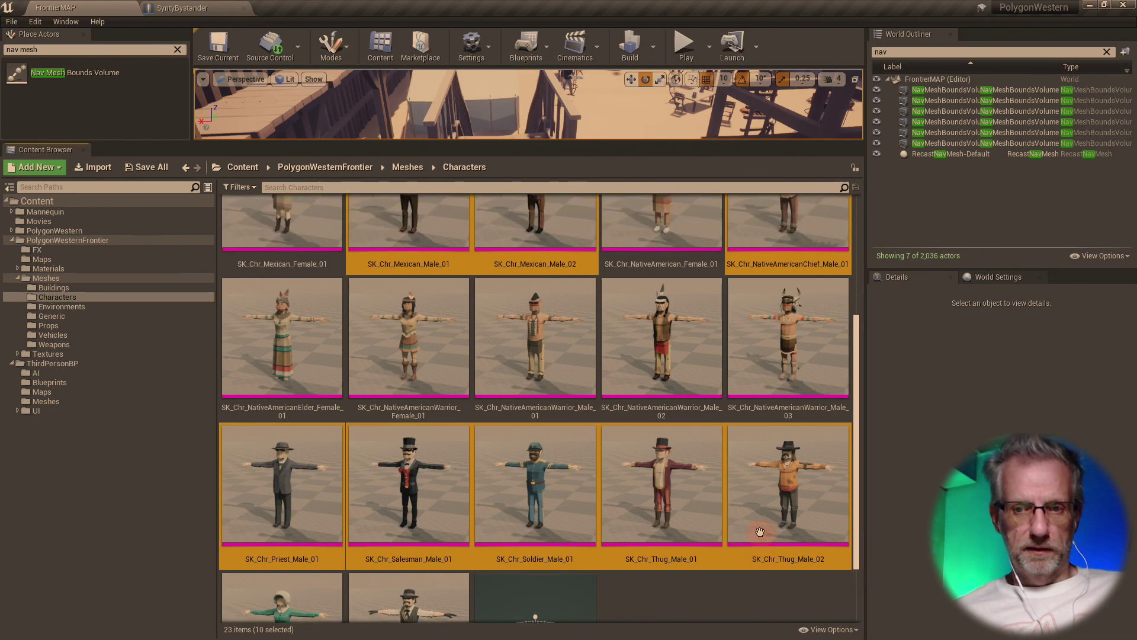
{"action": "scroll", "coordinate": [760, 532], "scroll_direction": "up", "scroll_amount": 3}
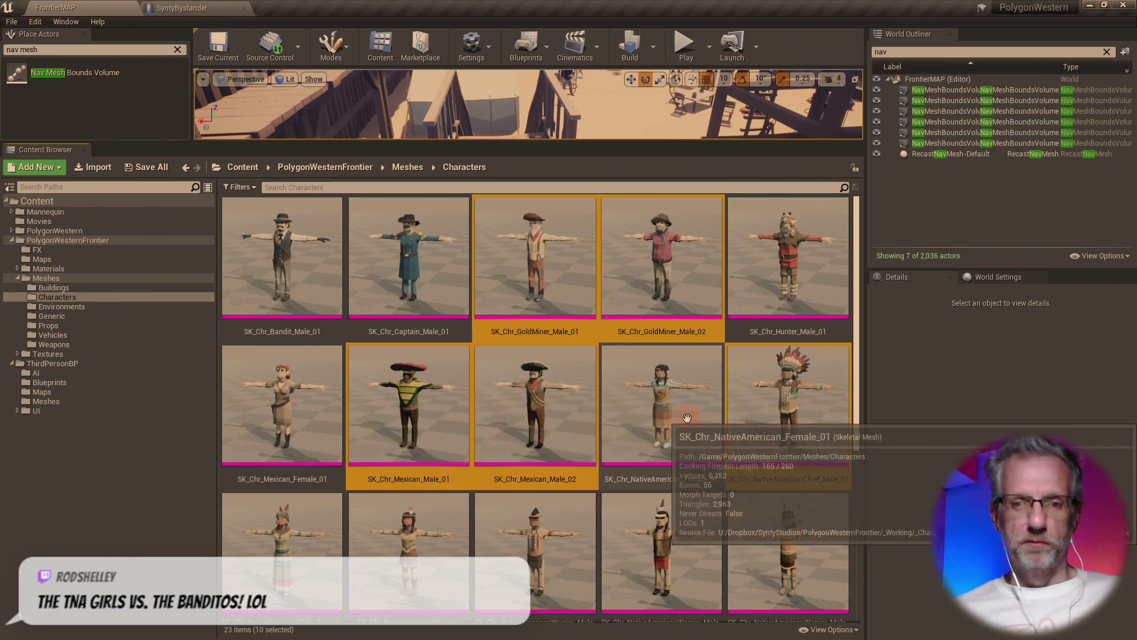
{"action": "scroll", "coordinate": [833, 421], "scroll_direction": "down", "scroll_amount": 2}
{"action": "scroll", "coordinate": [831, 422], "scroll_direction": "down", "scroll_amount": 3}
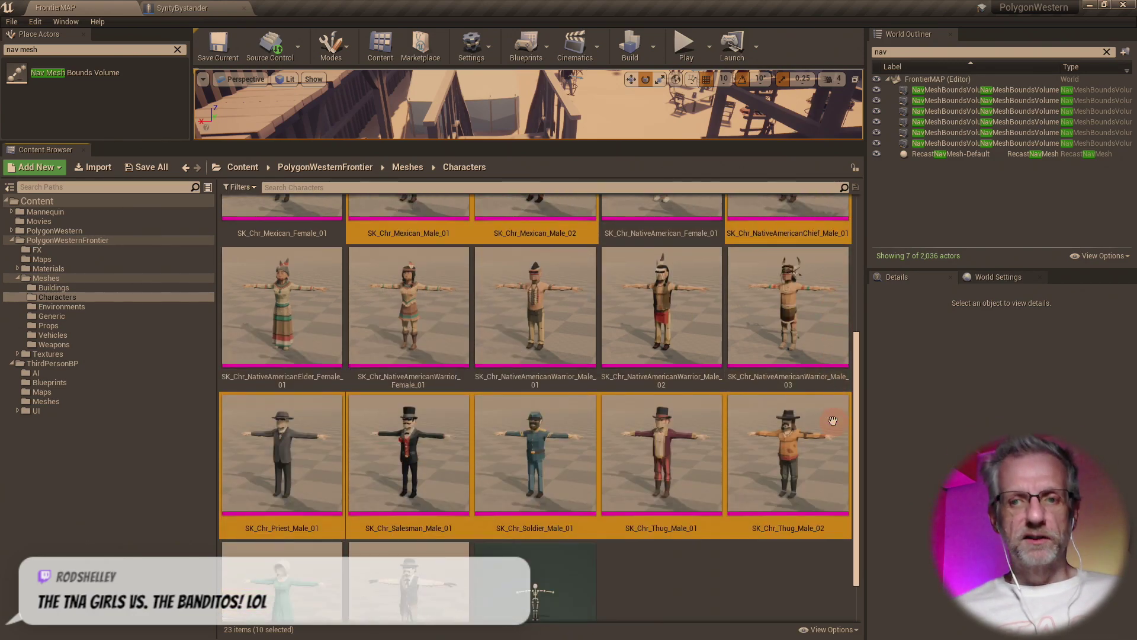
{"action": "scroll", "coordinate": [779, 402], "scroll_direction": "up", "scroll_amount": 4}
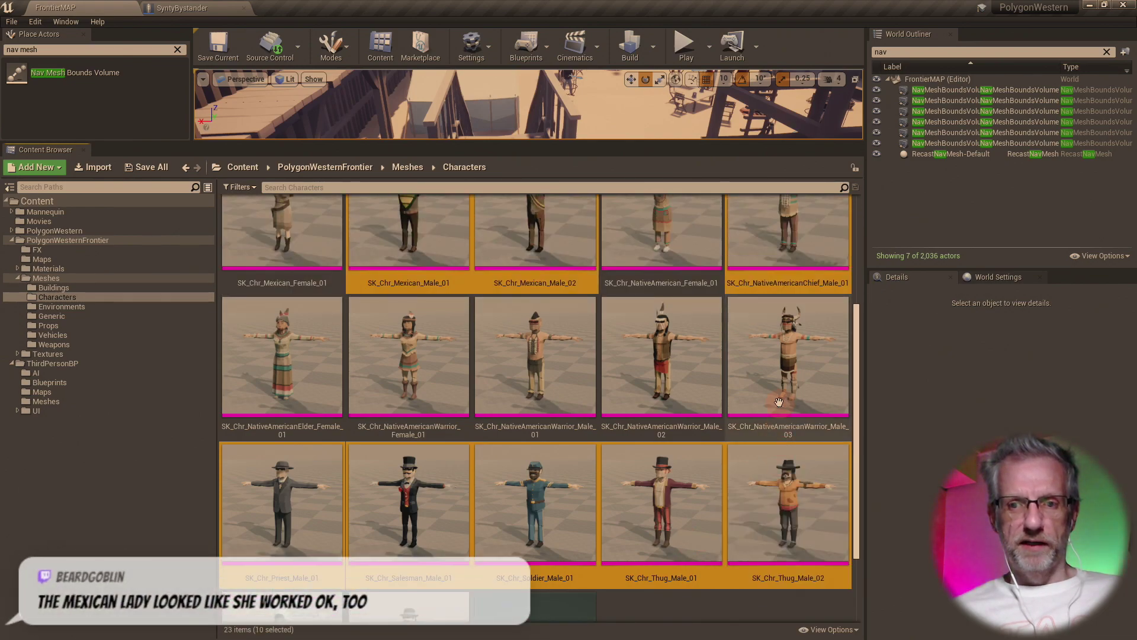
{"action": "scroll", "coordinate": [564, 312], "scroll_direction": "up", "scroll_amount": 1}
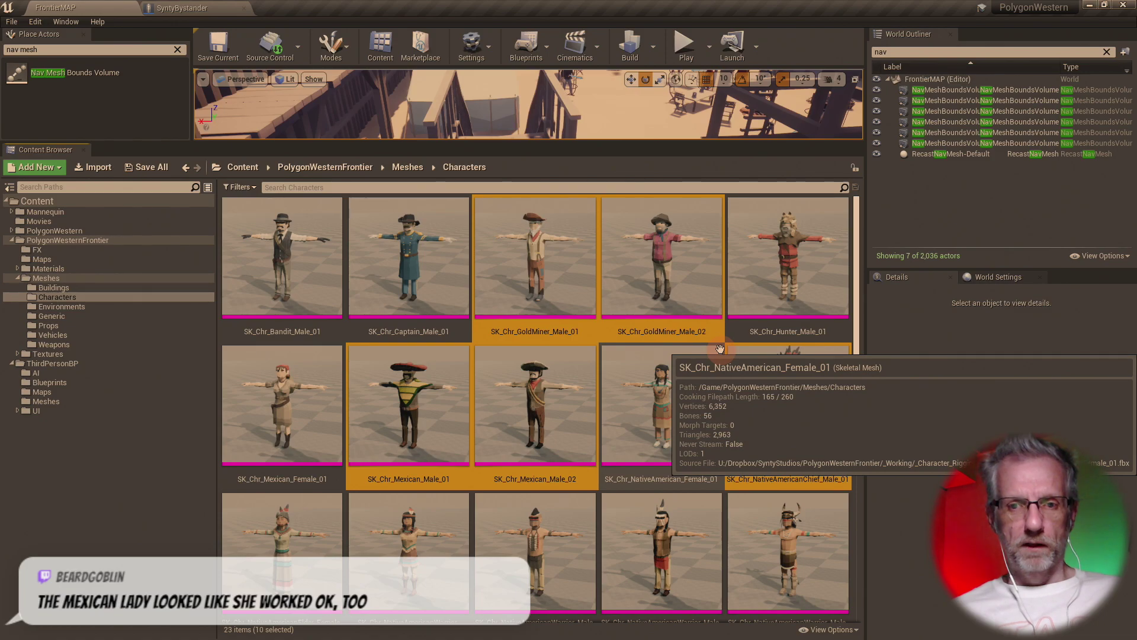
- Switch to File Explorer and open the Western Characters folder inside Synty Characters on the Desktop
{"action": "key", "text": "super"}
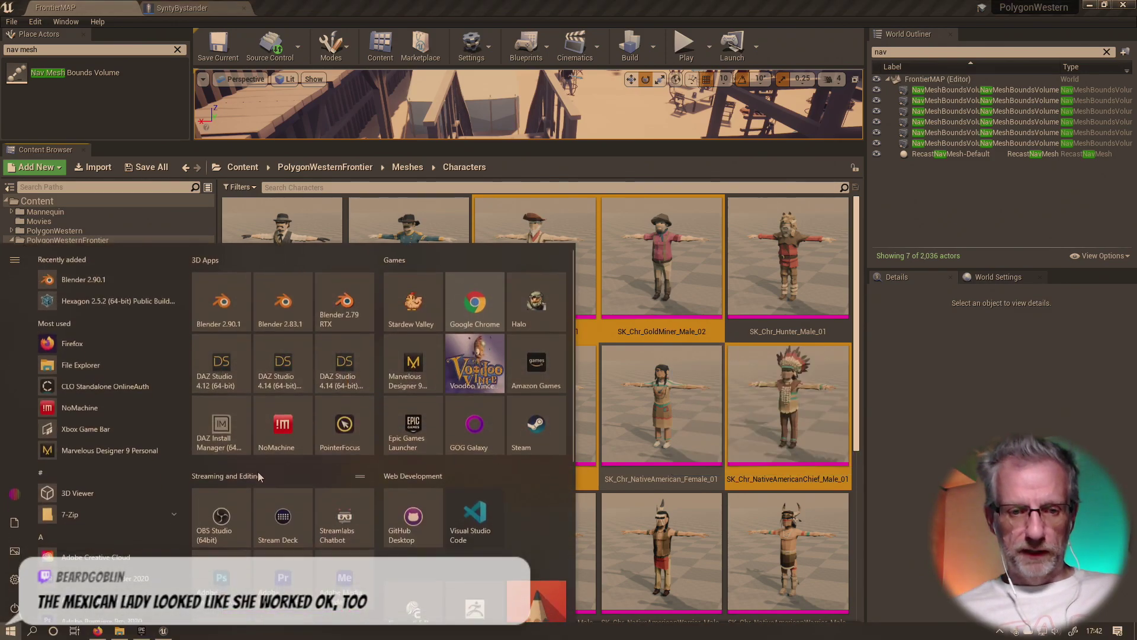
{"action": "left_click", "coordinate": [119, 631]}
{"action": "left_click", "coordinate": [330, 119]}
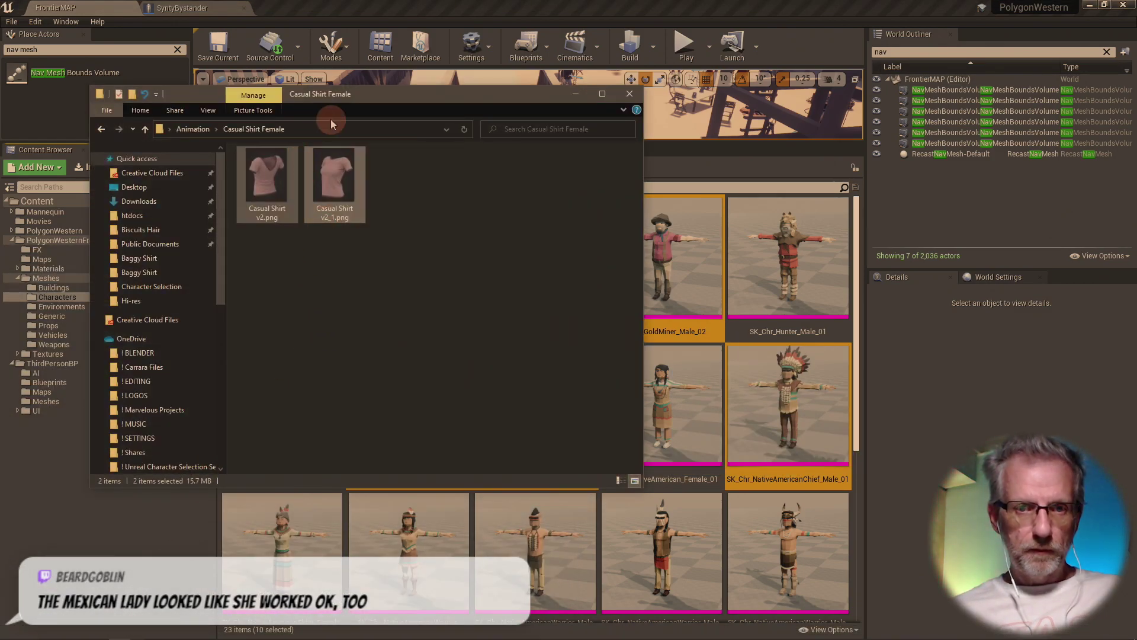
{"action": "left_click", "coordinate": [143, 186]}
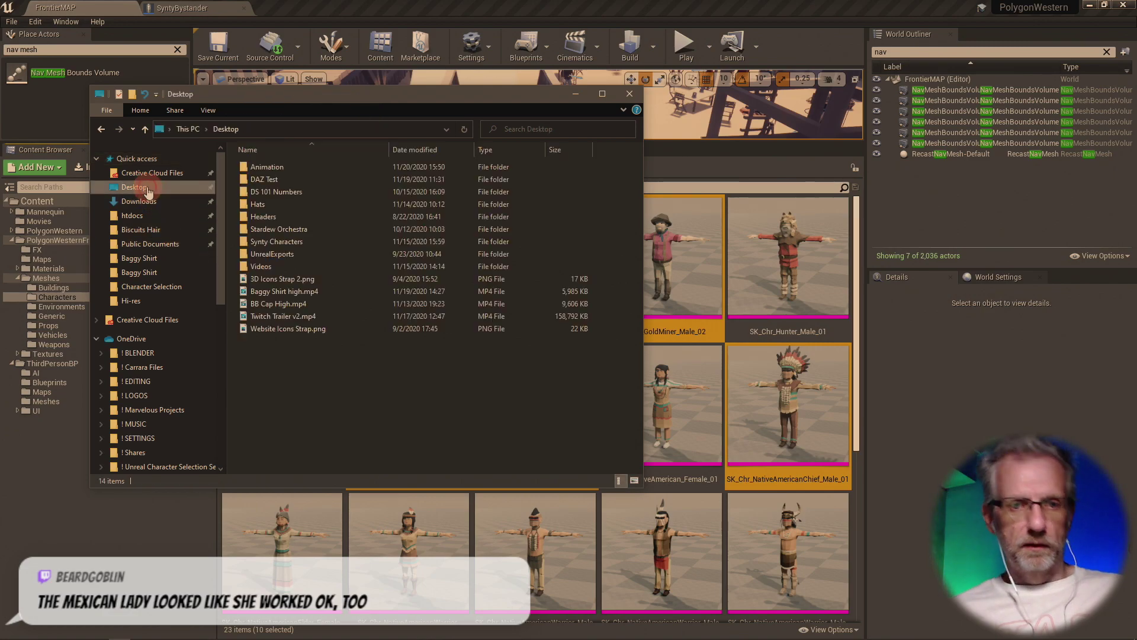
{"action": "double_click", "coordinate": [301, 242]}
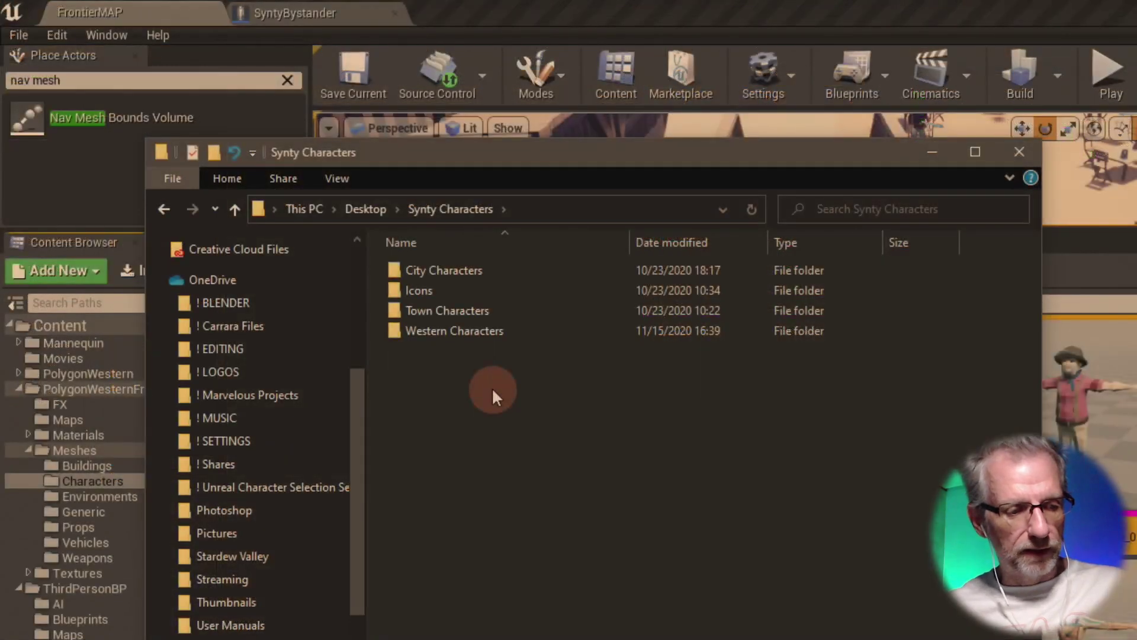
{"action": "double_click", "coordinate": [481, 329]}
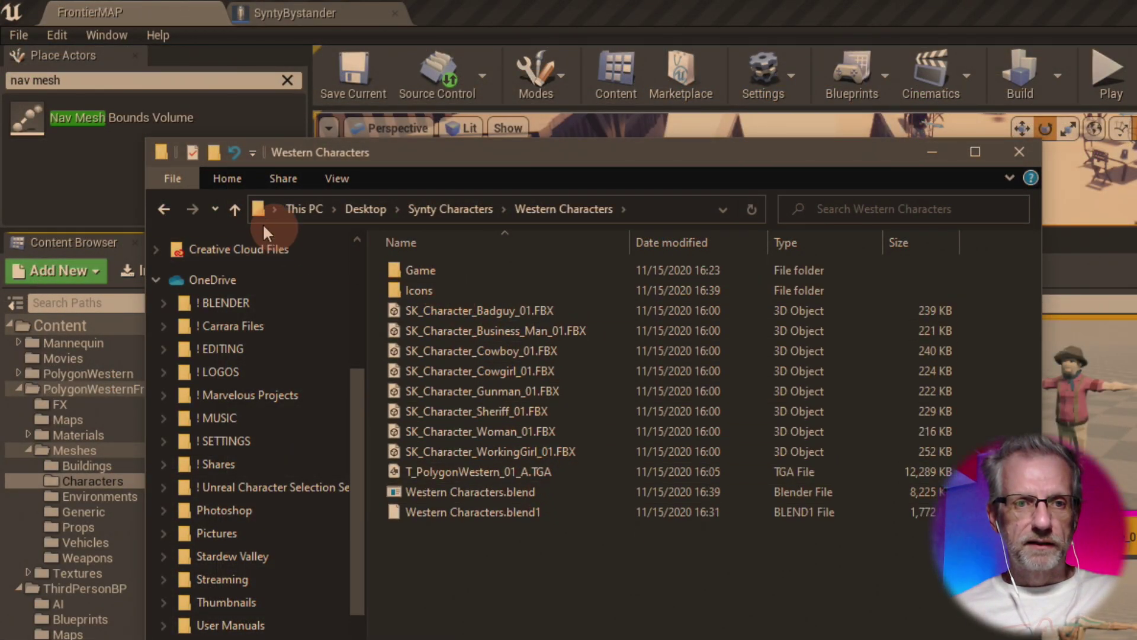
- Create a folder named Frontier Characters inside the Synty Characters folder
{"action": "left_click", "coordinate": [234, 210]}
{"action": "right_click", "coordinate": [509, 397]}
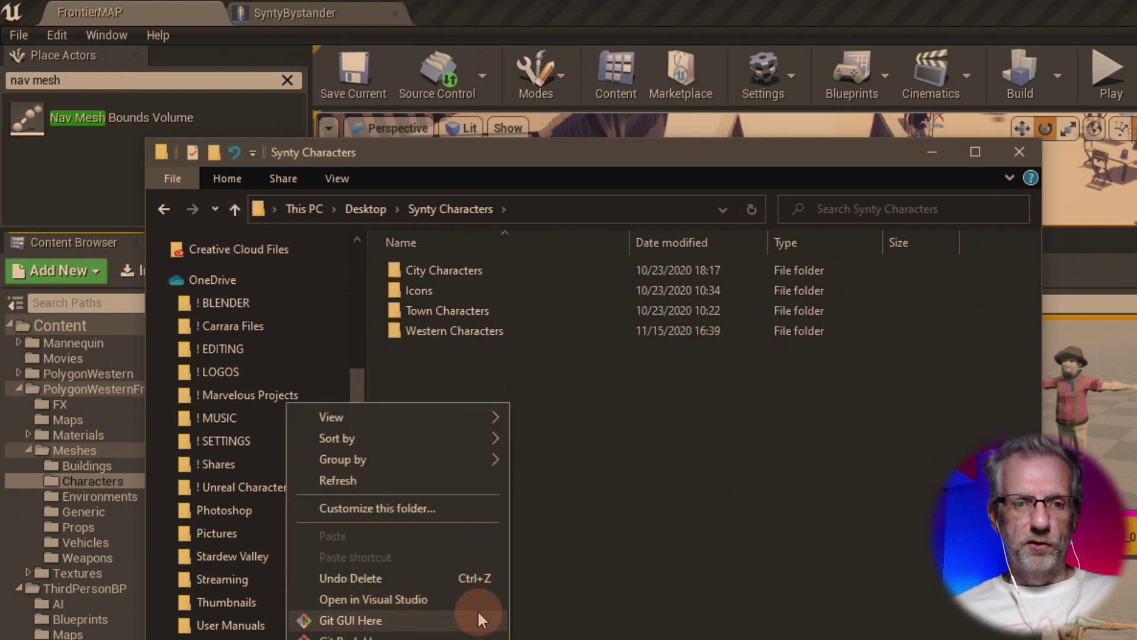
{"action": "key", "text": "ctrl+shift+n"}
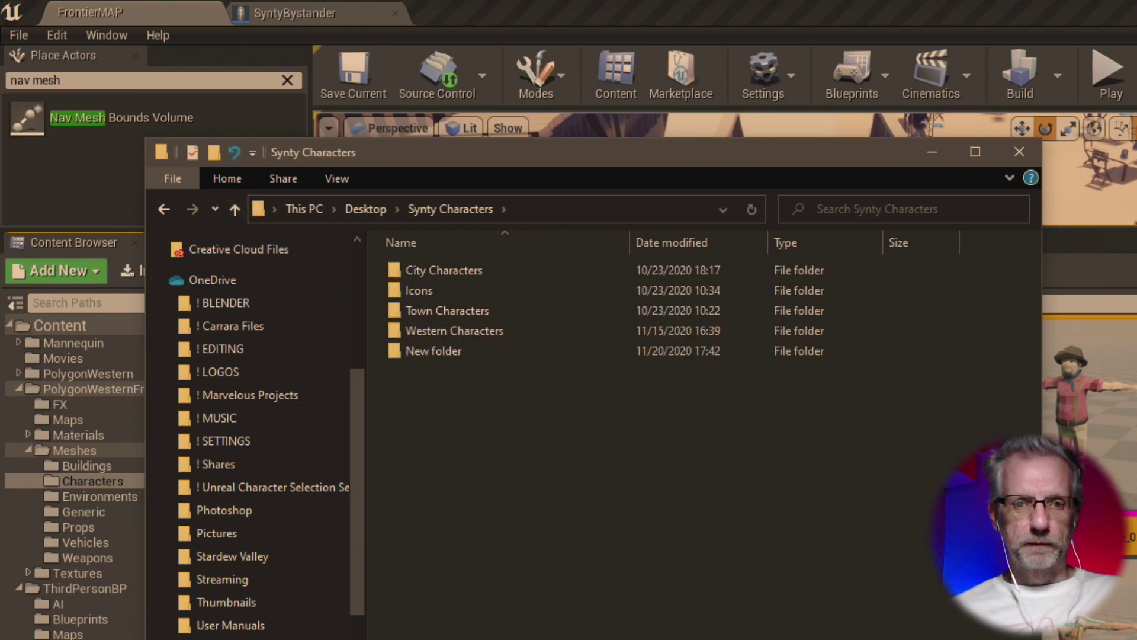
{"action": "type", "text": "Frontier Characters"}
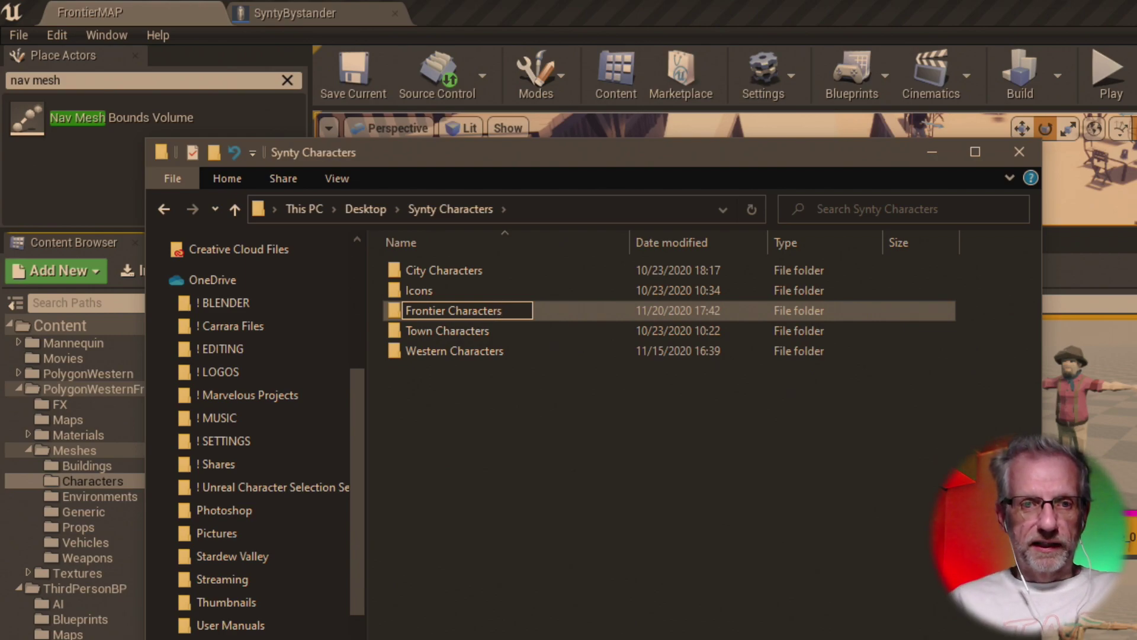
{"action": "key", "text": "Return"}
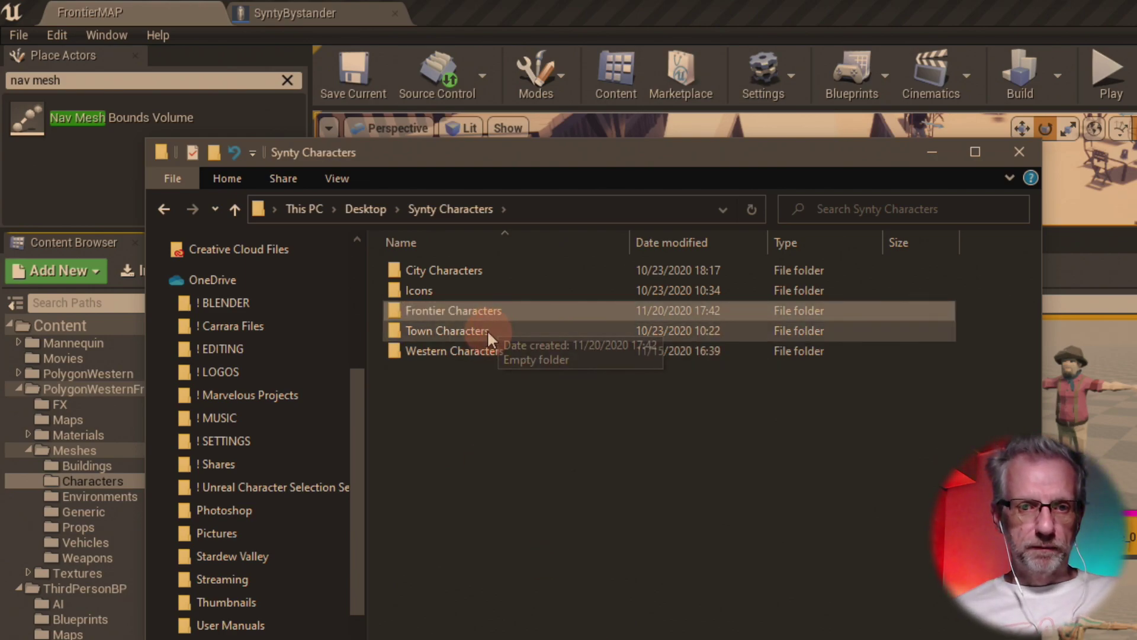
- Examine how the Western Characters folder is organised, including the contents of its Icons subfolder
{"action": "left_click", "coordinate": [486, 354]}
{"action": "double_click", "coordinate": [485, 354]}
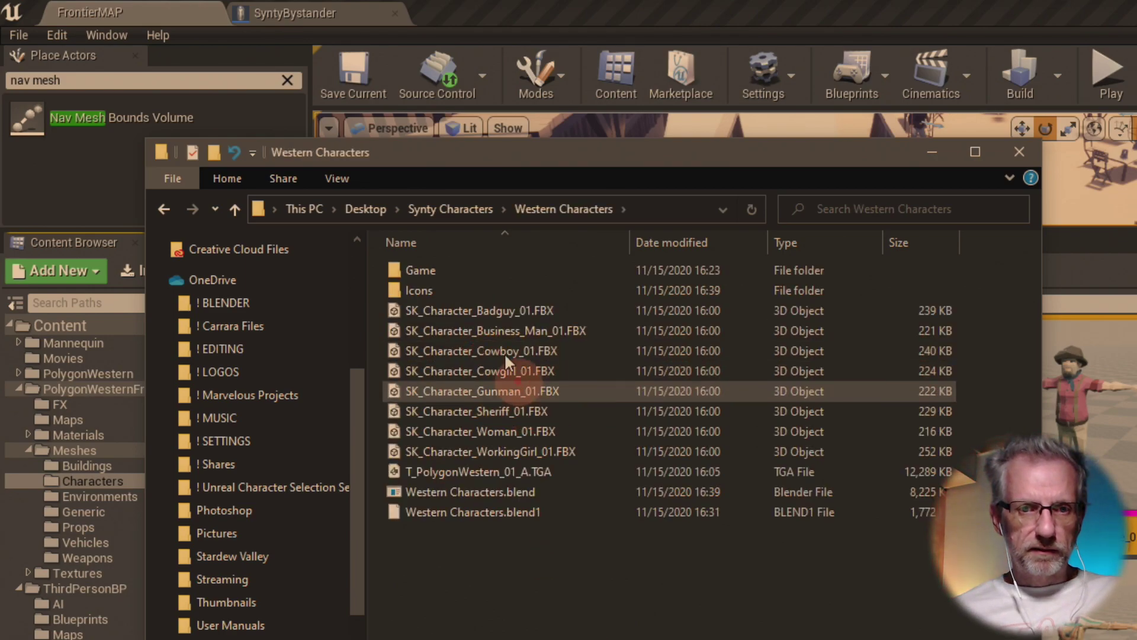
{"action": "double_click", "coordinate": [477, 265]}
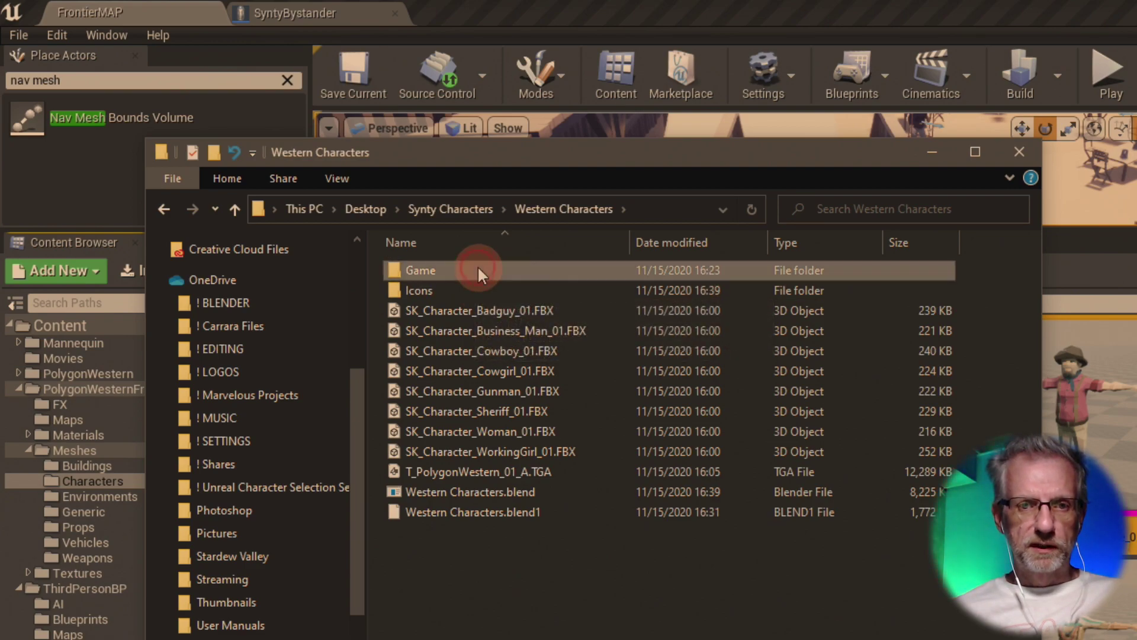
{"action": "left_click", "coordinate": [235, 209]}
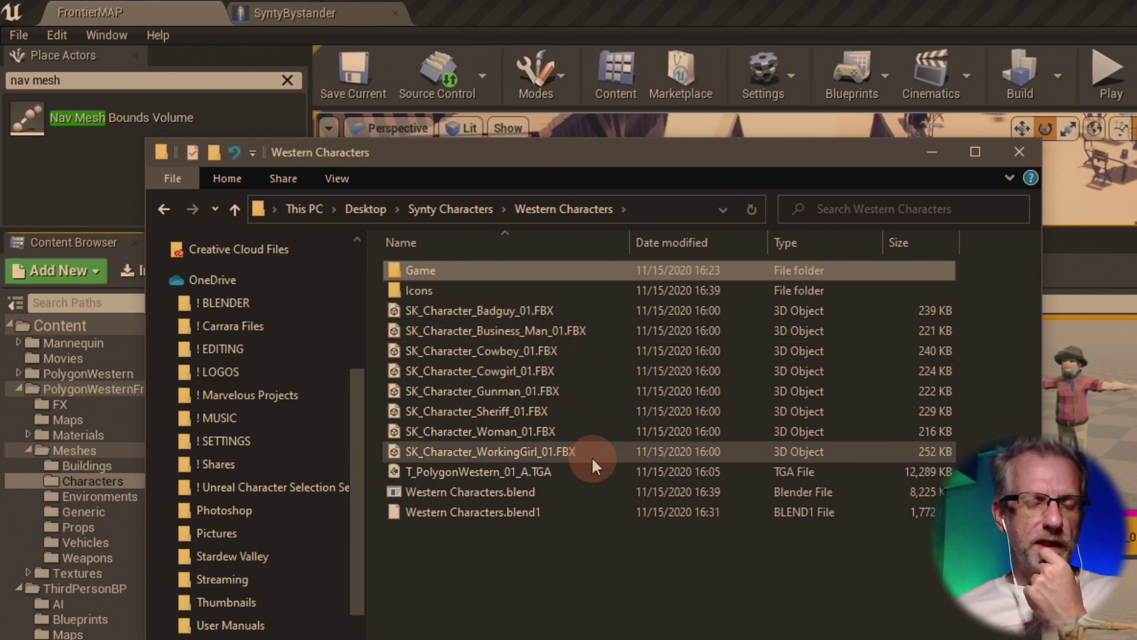
{"action": "double_click", "coordinate": [487, 289]}
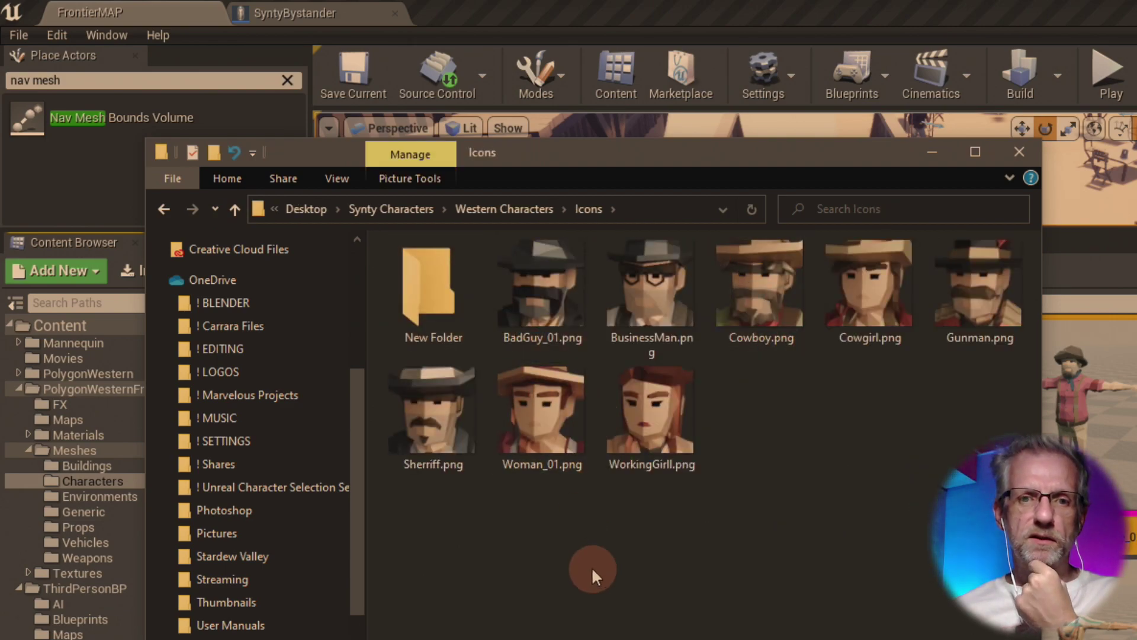
- Check the New Folder inside the Western Characters icons and delete it
{"action": "double_click", "coordinate": [451, 295]}
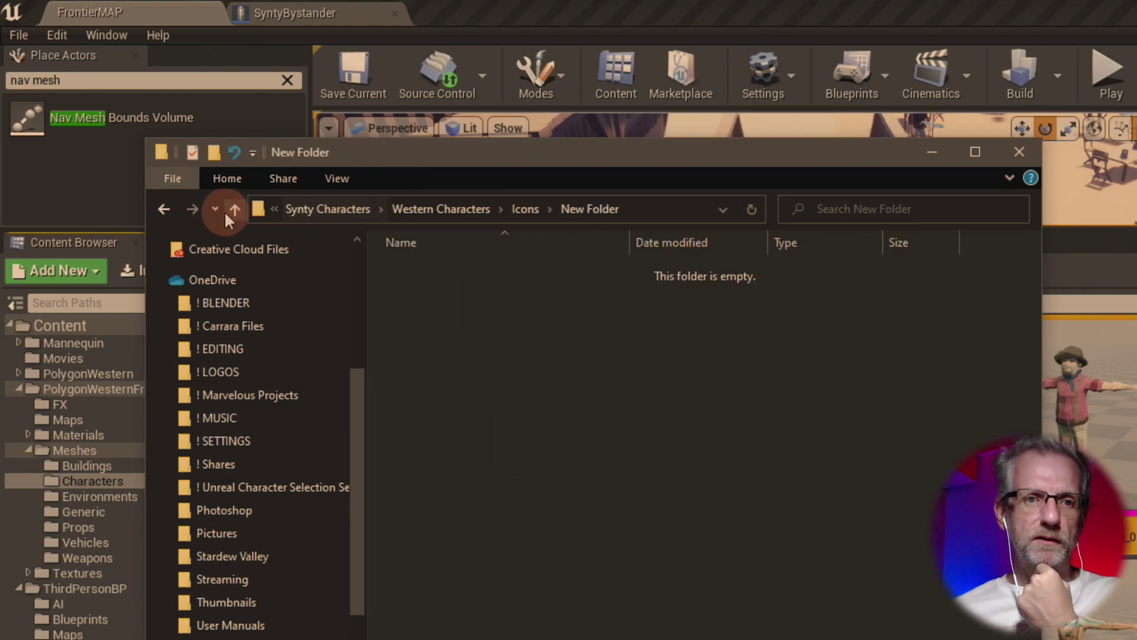
{"action": "left_click", "coordinate": [227, 211]}
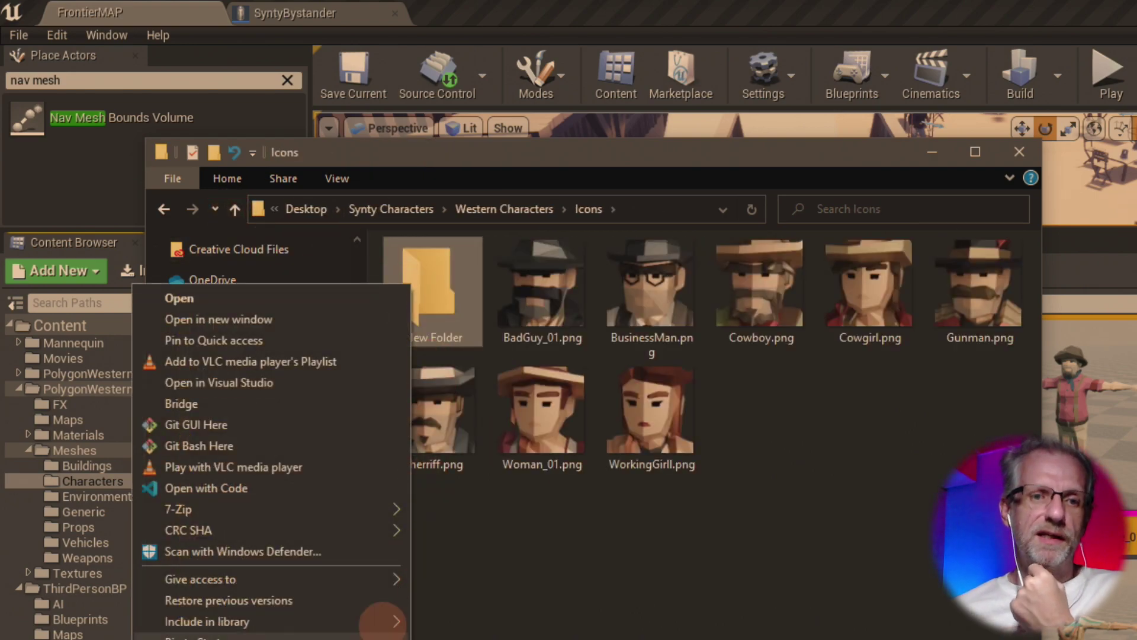
{"action": "key", "text": "Delete"}
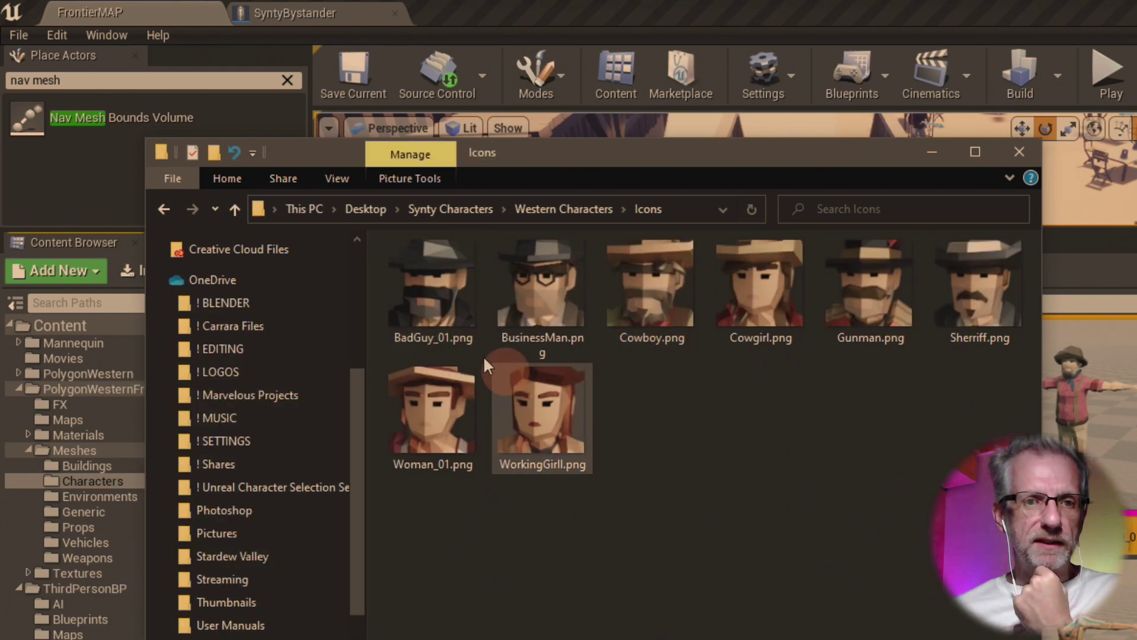
- Create a subfolder named Icons inside the Frontier Characters folder
{"action": "left_click", "coordinate": [533, 214]}
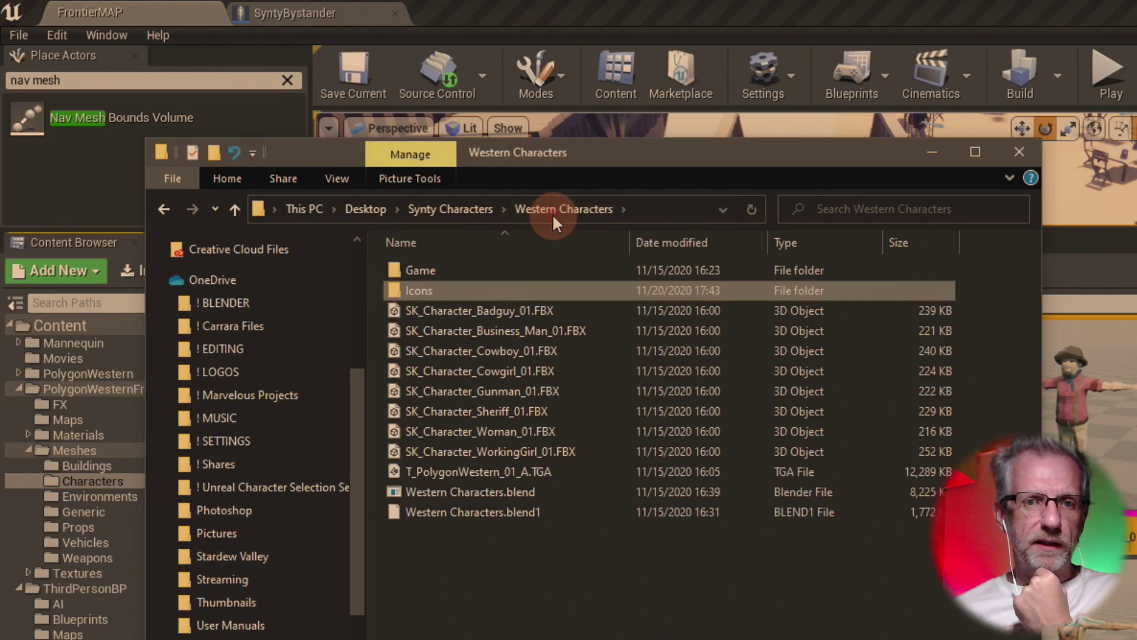
{"action": "left_click", "coordinate": [461, 208]}
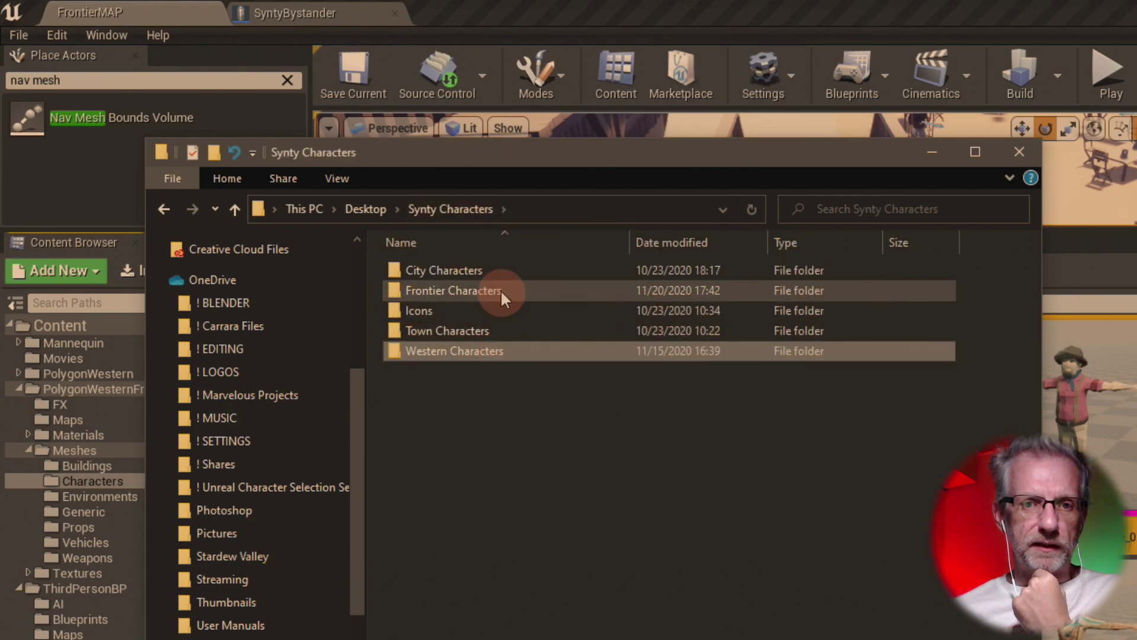
{"action": "double_click", "coordinate": [500, 289]}
{"action": "right_click", "coordinate": [504, 354]}
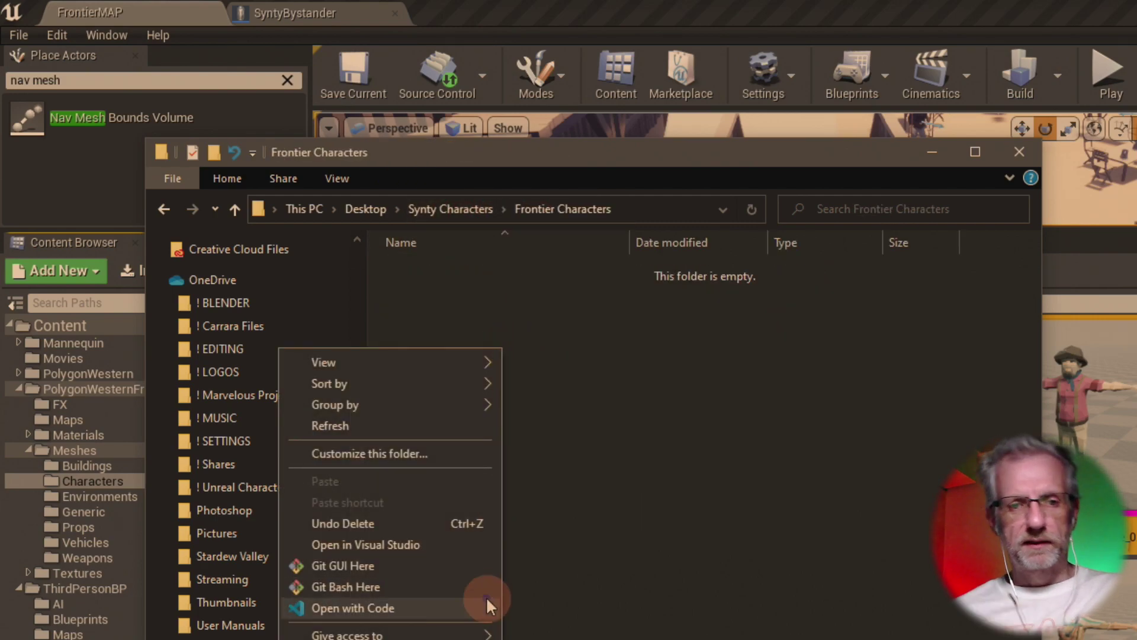
{"action": "left_click", "coordinate": [533, 639]}
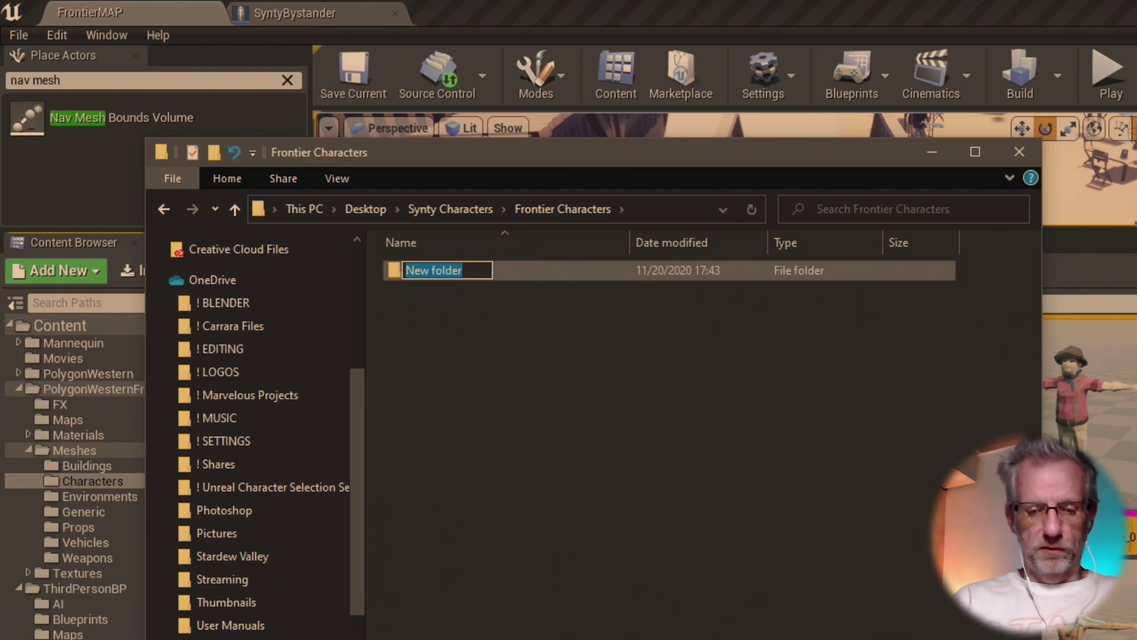
{"action": "type", "text": "Icons"}
{"action": "key", "text": "Return"}
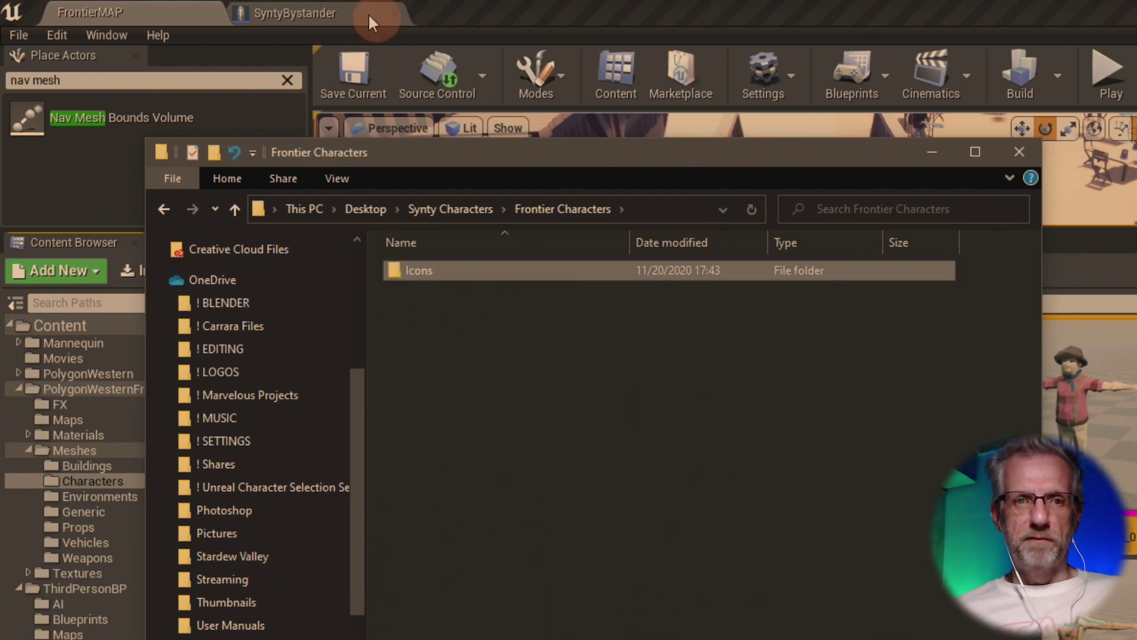
- Switch back to Unreal Editor and start exporting the selected meshes, saving SK_Chr_GoldMiner_Male_01 as FBX in Frontier Characters with default FBX options
{"action": "left_click", "coordinate": [157, 7]}
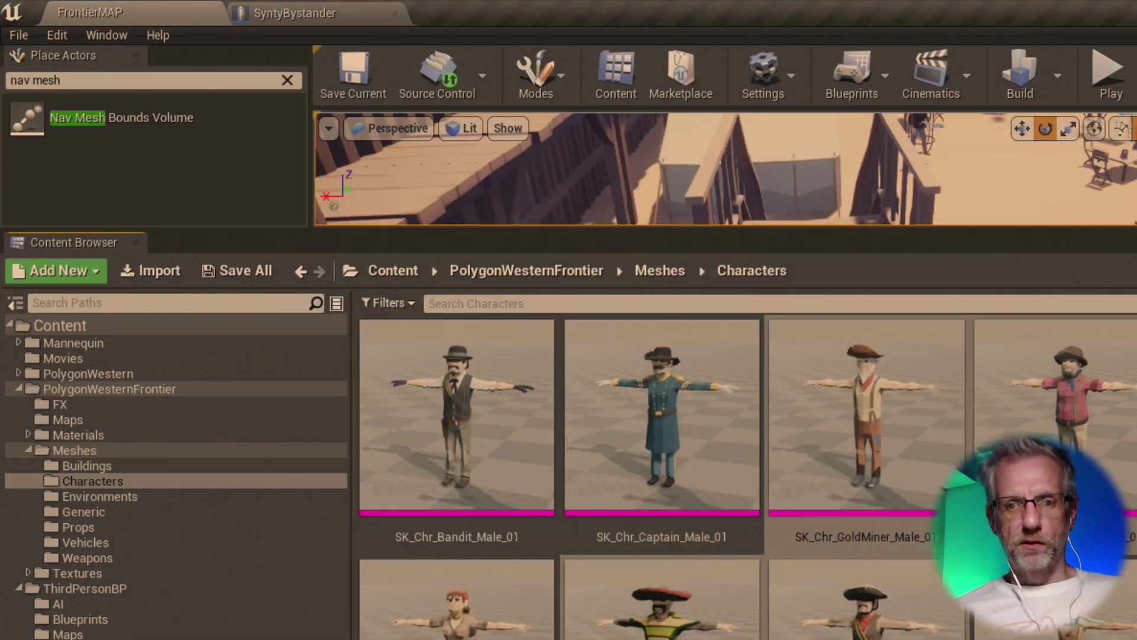
{"action": "right_click", "coordinate": [783, 416]}
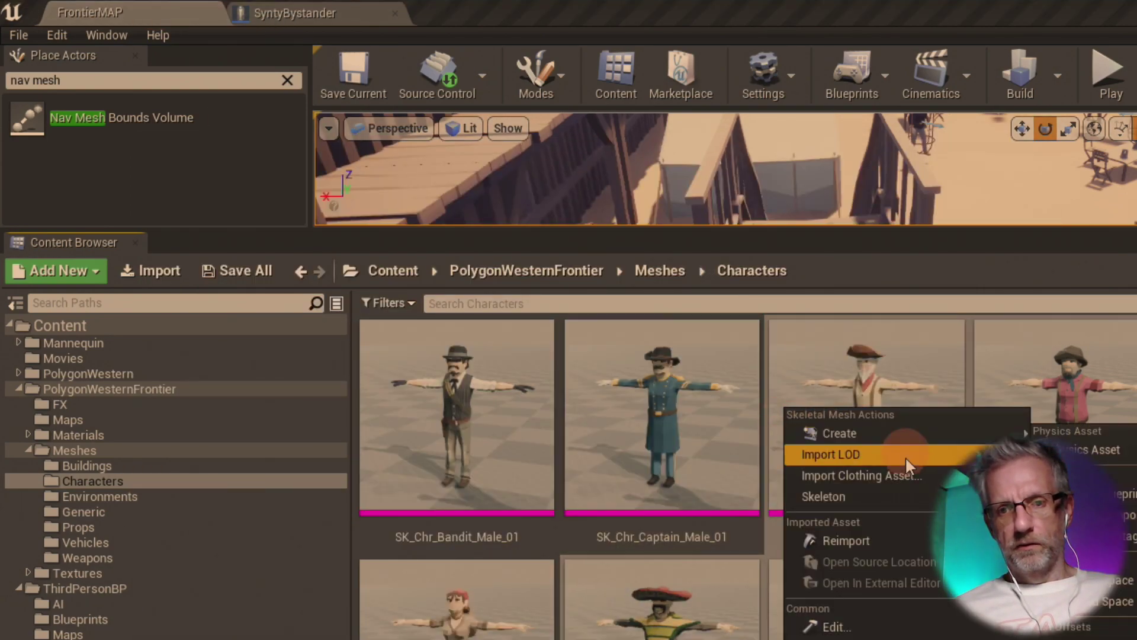
{"action": "mouse_move", "coordinate": [906, 433]}
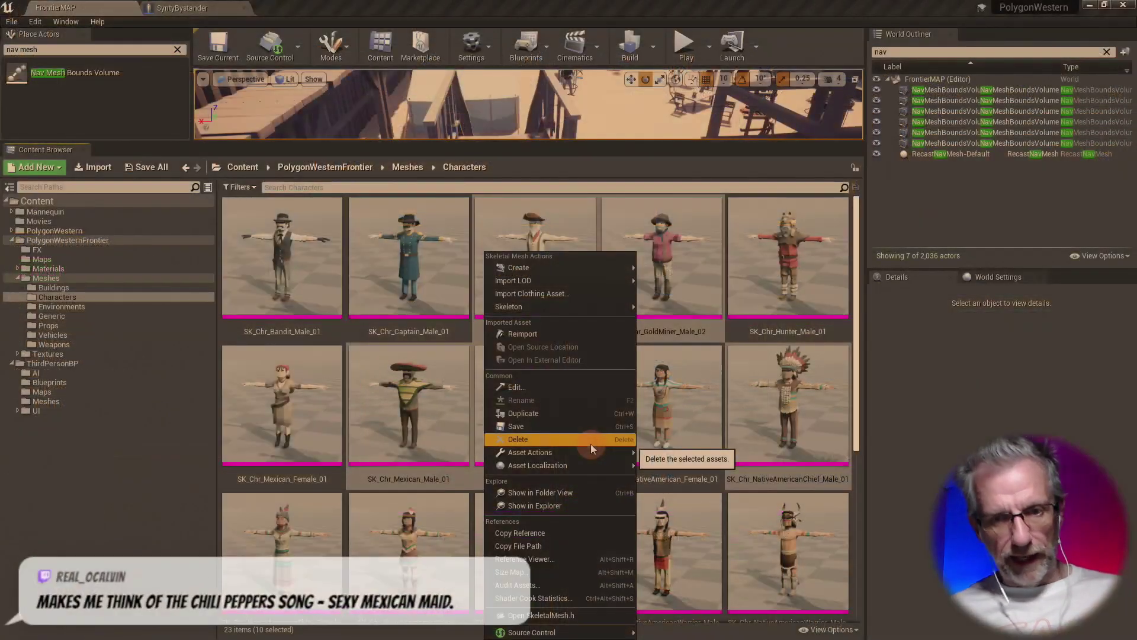
{"action": "mouse_move", "coordinate": [591, 453]}
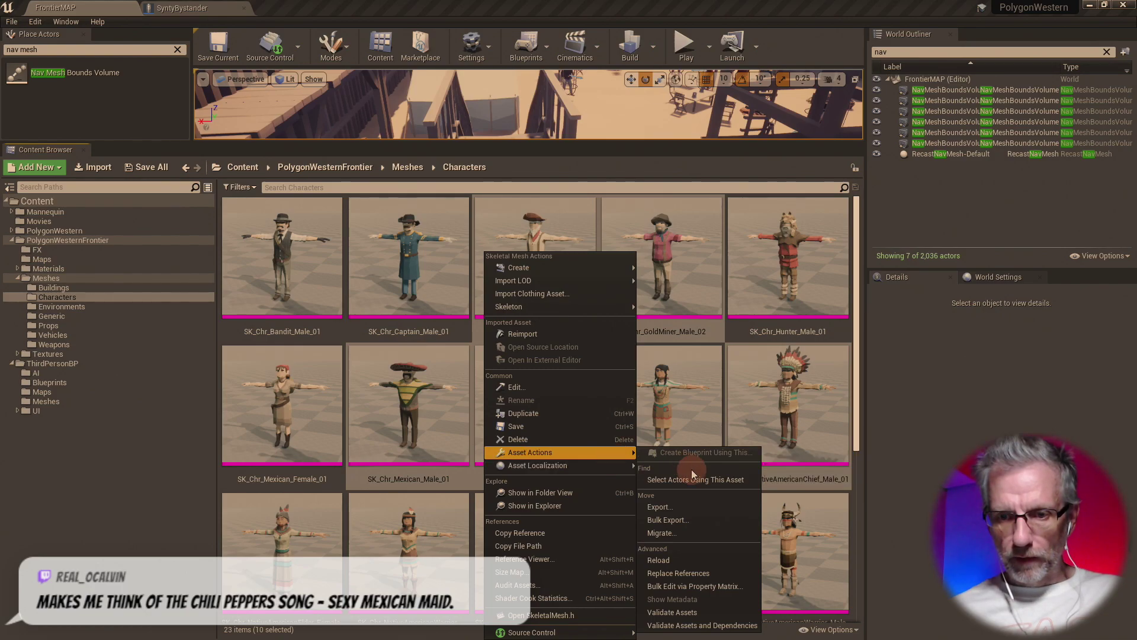
{"action": "left_click", "coordinate": [710, 507]}
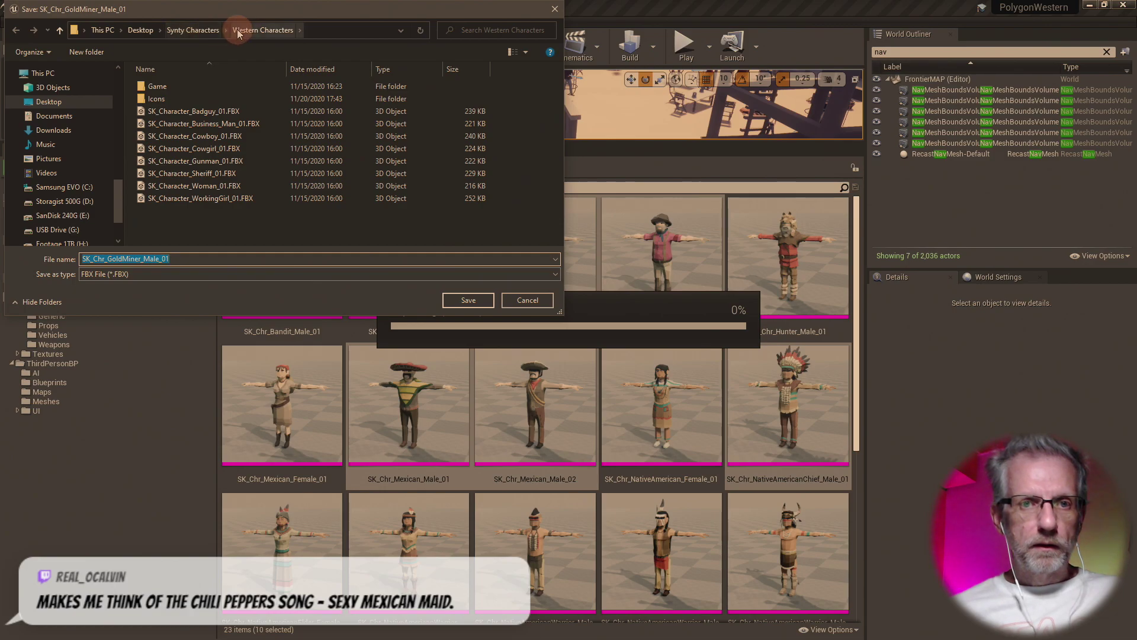
{"action": "left_click", "coordinate": [192, 31]}
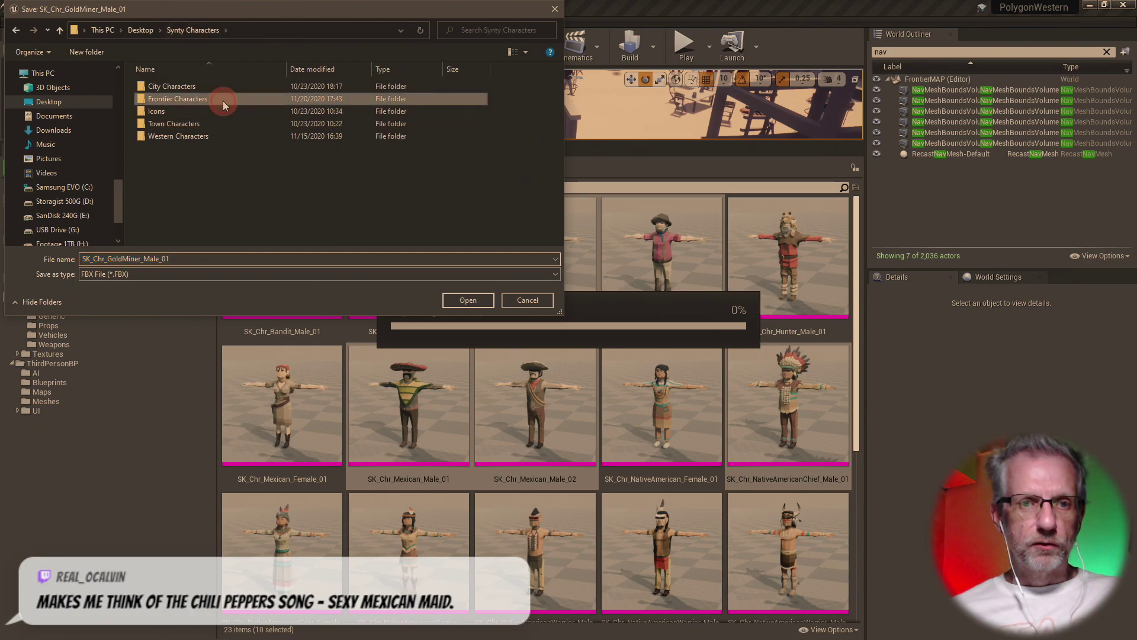
{"action": "double_click", "coordinate": [223, 99]}
{"action": "left_click", "coordinate": [467, 300]}
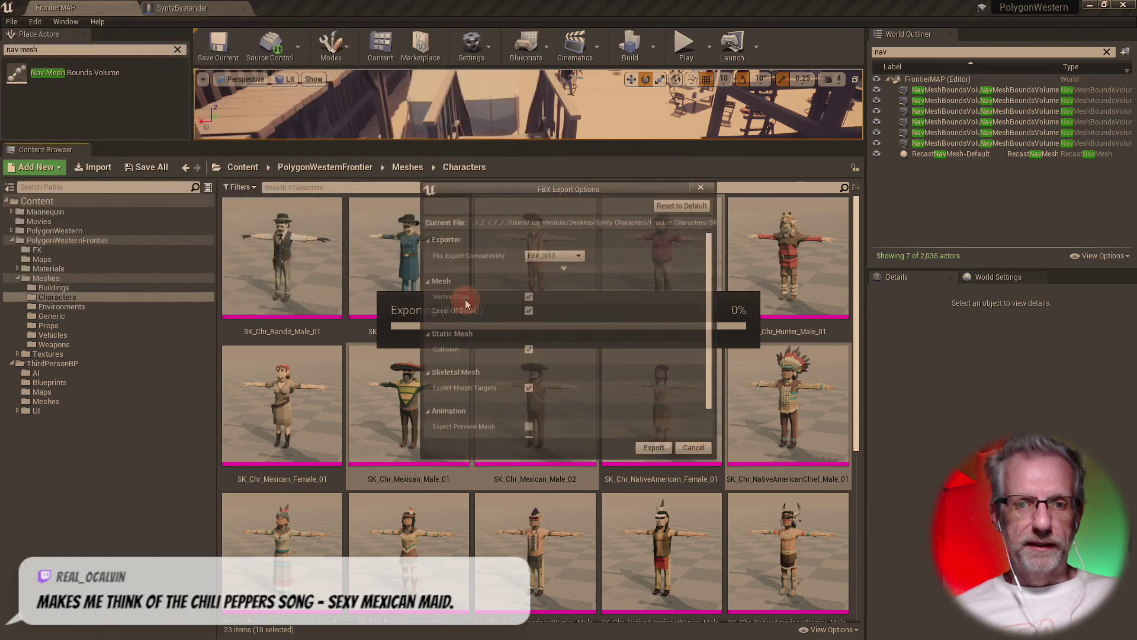
{"action": "left_click", "coordinate": [656, 450]}
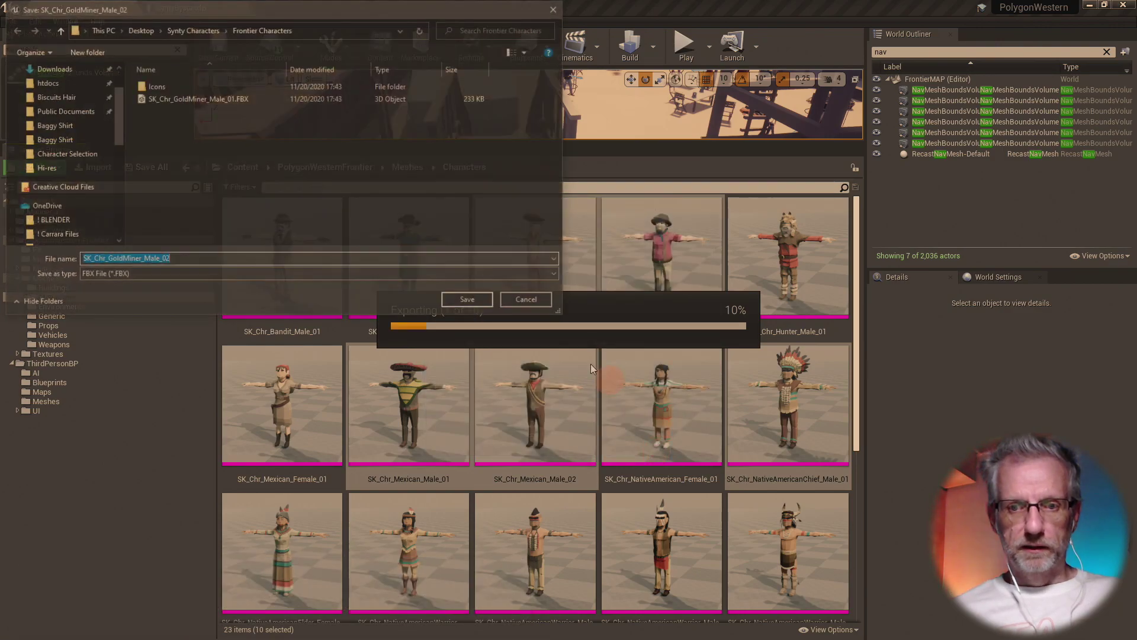
- Export SK_Chr_GoldMiner_Male_02, SK_Chr_Mexican_Male_01 and SK_Chr_Mexican_Male_02 as FBX files to Frontier Characters with the default options
{"action": "left_click", "coordinate": [483, 301]}
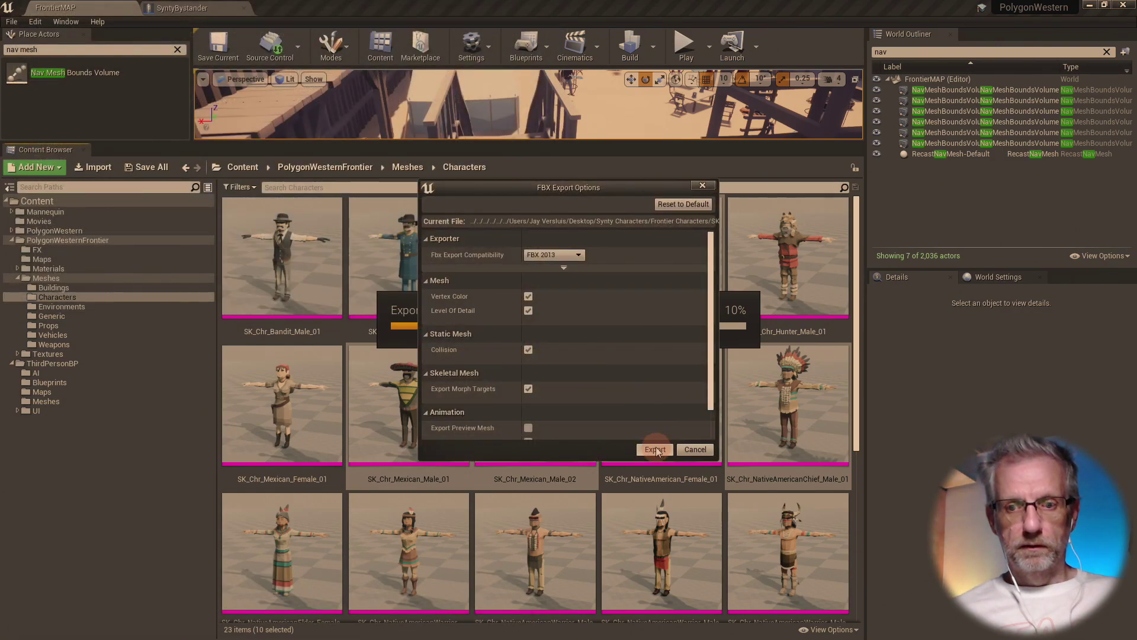
{"action": "left_click", "coordinate": [652, 449]}
{"action": "left_click", "coordinate": [455, 300]}
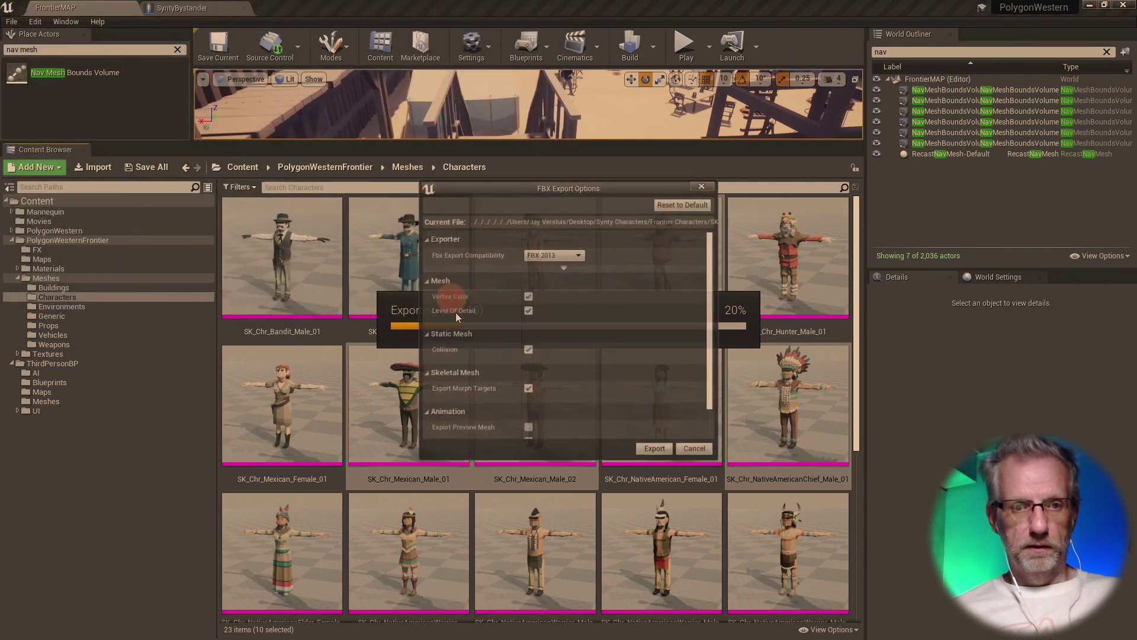
{"action": "left_click", "coordinate": [662, 450]}
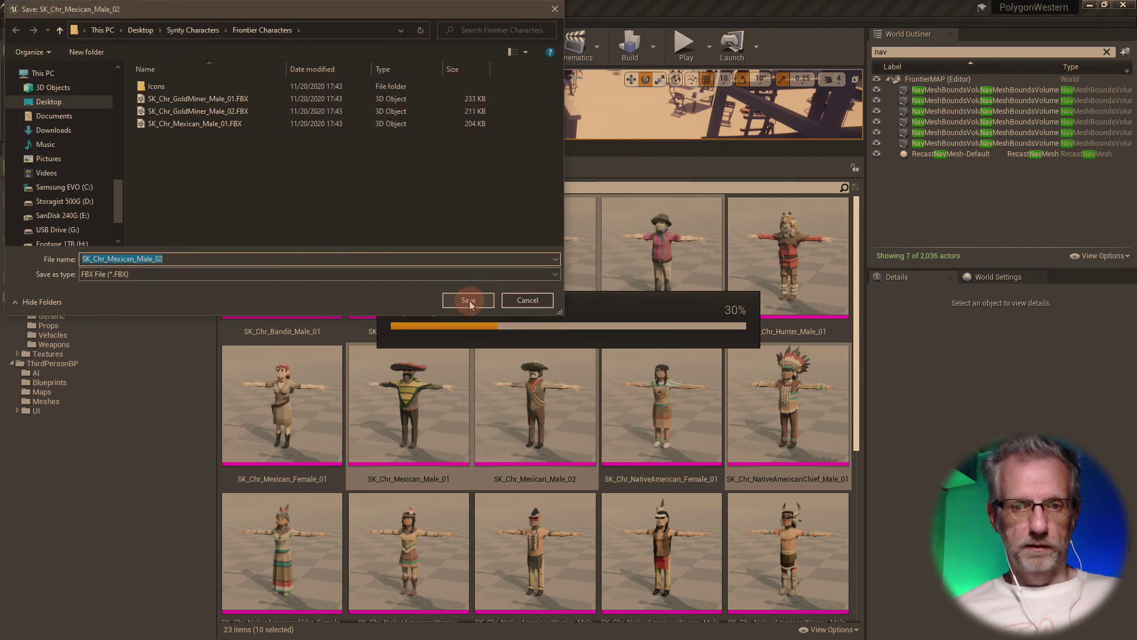
{"action": "left_click", "coordinate": [469, 302]}
{"action": "left_click", "coordinate": [651, 448]}
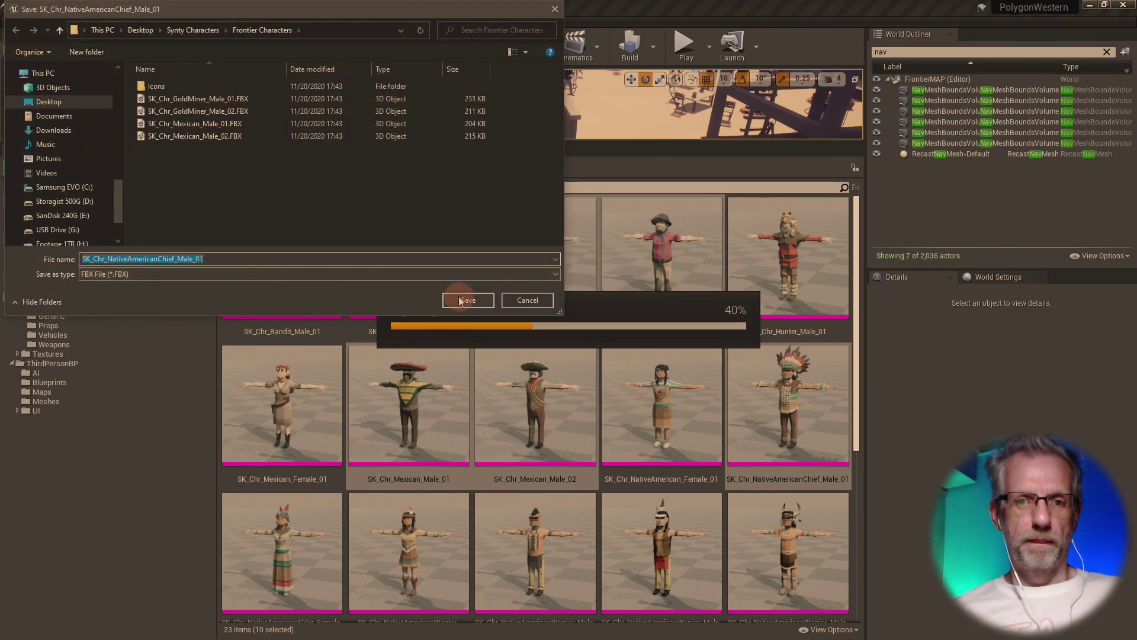
- Export SK_Chr_NativeAmericanChief_Male_01, SK_Chr_Priest_Male_01 and SK_Chr_Salesman_Male_01 as FBX files to Frontier Characters with the default options
{"action": "left_click", "coordinate": [462, 301]}
{"action": "left_click", "coordinate": [652, 448]}
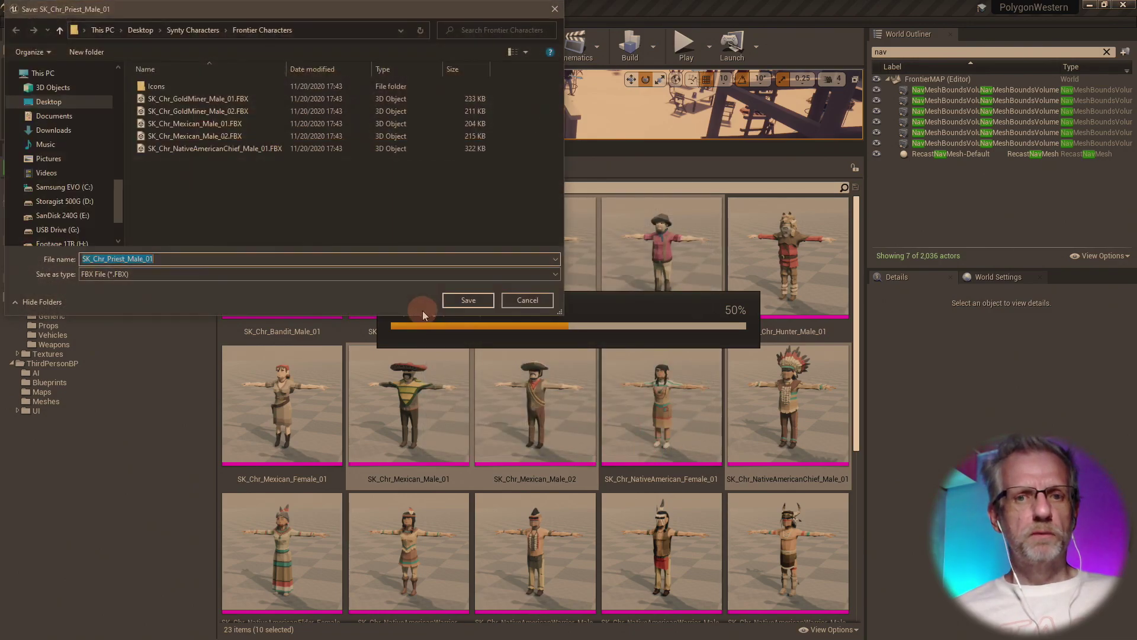
{"action": "left_click", "coordinate": [467, 300]}
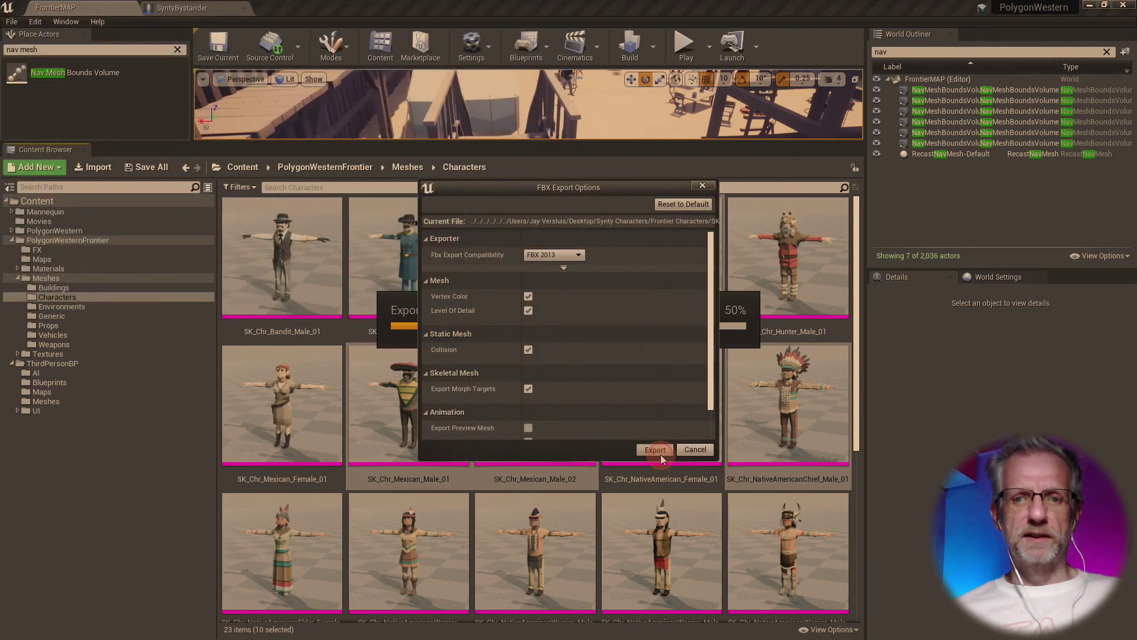
{"action": "left_click", "coordinate": [660, 454]}
{"action": "left_click", "coordinate": [467, 299]}
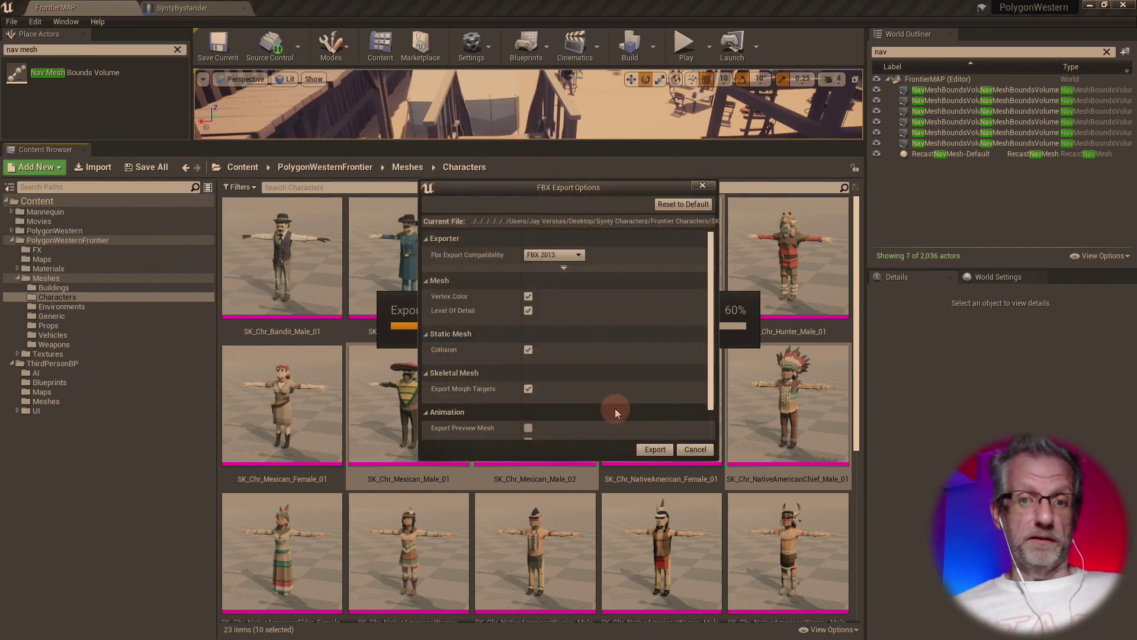
{"action": "left_click", "coordinate": [652, 449]}
- Export the remaining meshes SK_Chr_Soldier_Male_01, SK_Chr_Thug_Male_01 and SK_Chr_Thug_Male_02 as FBX files to Frontier Characters with the default options
{"action": "left_click", "coordinate": [468, 298]}
{"action": "left_click", "coordinate": [659, 455]}
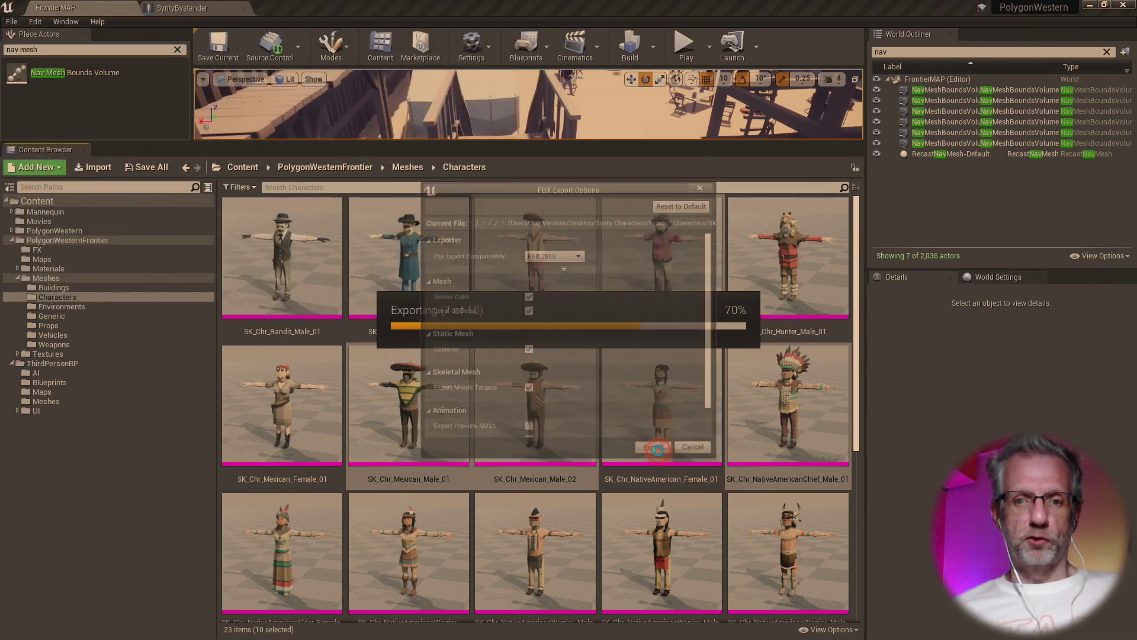
{"action": "left_click", "coordinate": [468, 300]}
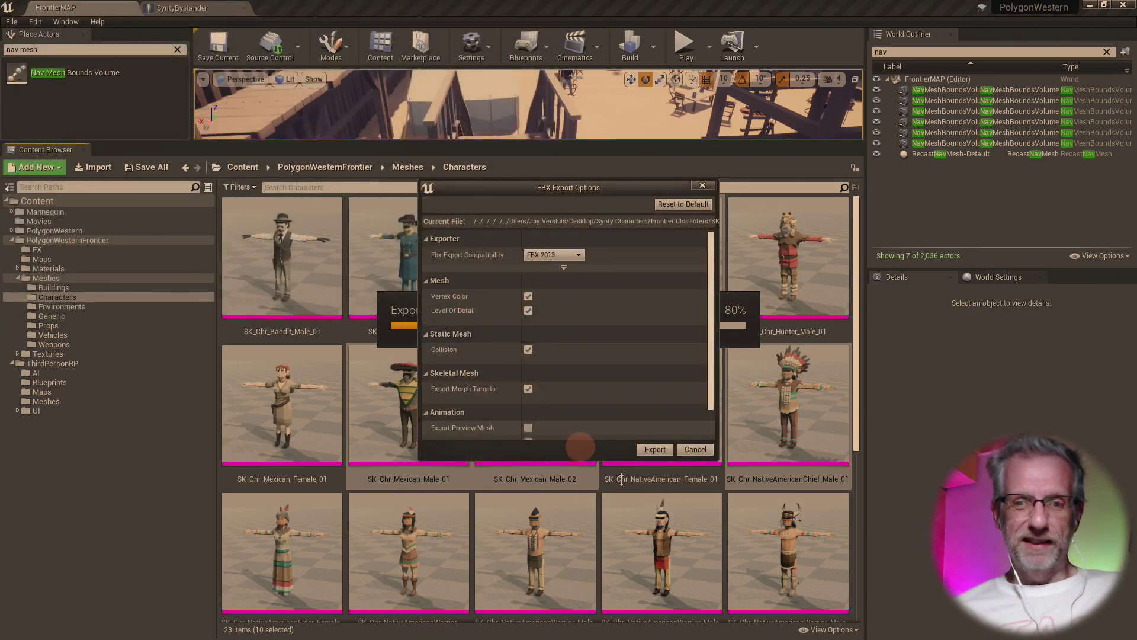
{"action": "left_click", "coordinate": [649, 451]}
{"action": "left_click", "coordinate": [458, 303]}
{"action": "left_click", "coordinate": [650, 453]}
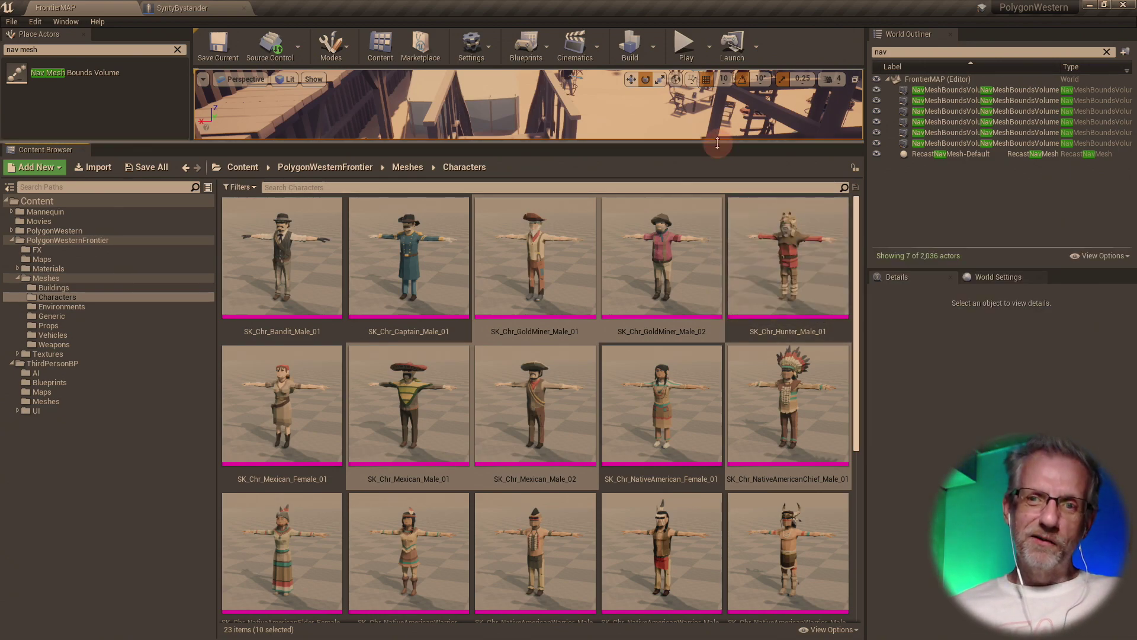
- Enlarge the level viewport by shrinking the Content Browser, and reduce the scale of the asset thumbnails
{"action": "left_click_drag", "start_coordinate": [722, 148], "coordinate": [768, 376]}
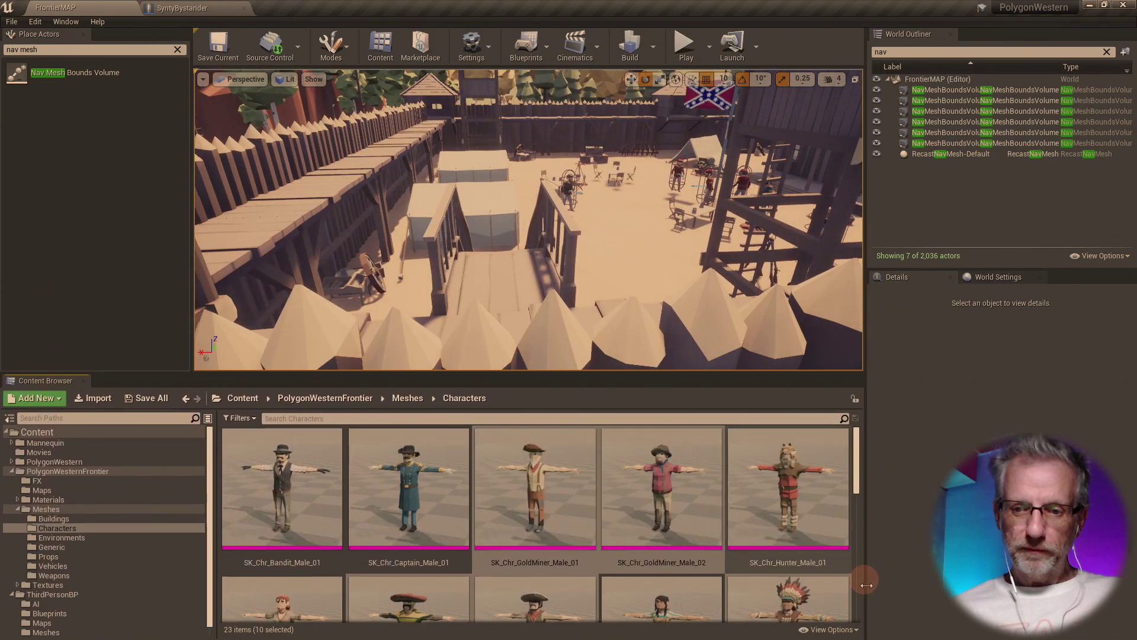
{"action": "left_click", "coordinate": [833, 629]}
{"action": "left_click_drag", "start_coordinate": [868, 588], "coordinate": [851, 589]}
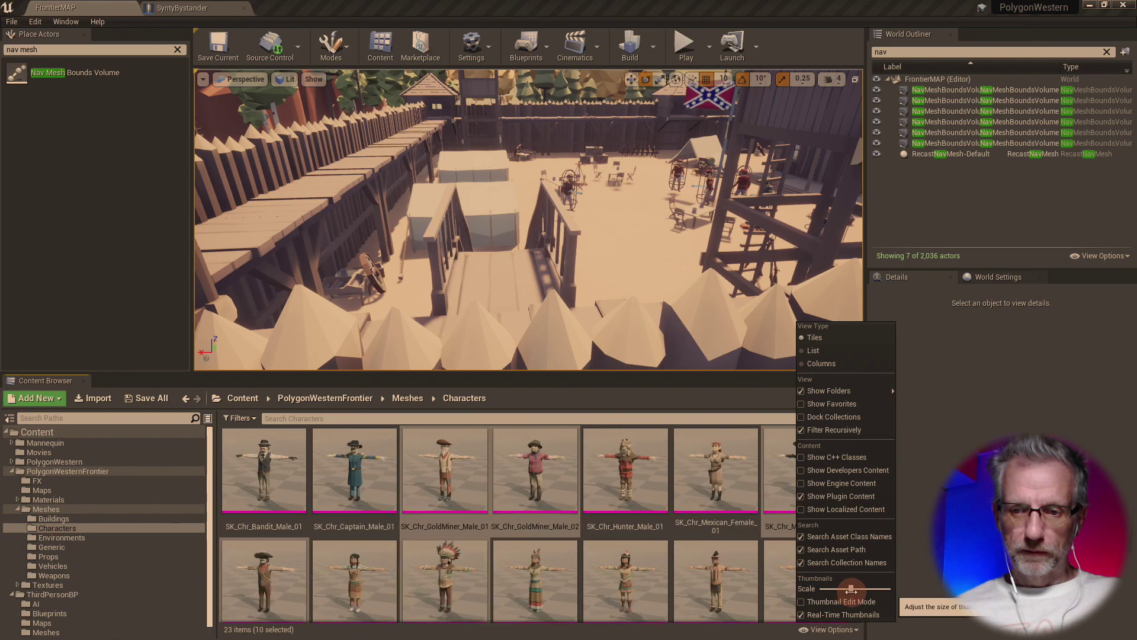
- Minimize the Unreal Editor, Frontier Characters folder, web browser and Epic Games Launcher windows to reveal the desktop
{"action": "left_click", "coordinate": [1090, 5]}
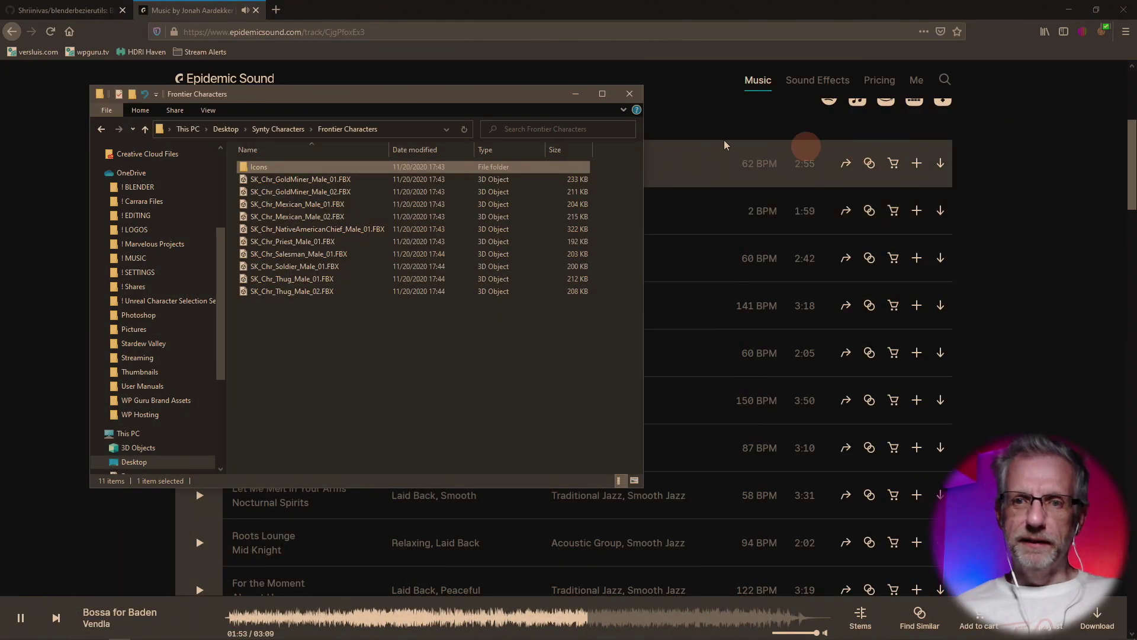
{"action": "left_click", "coordinate": [576, 94]}
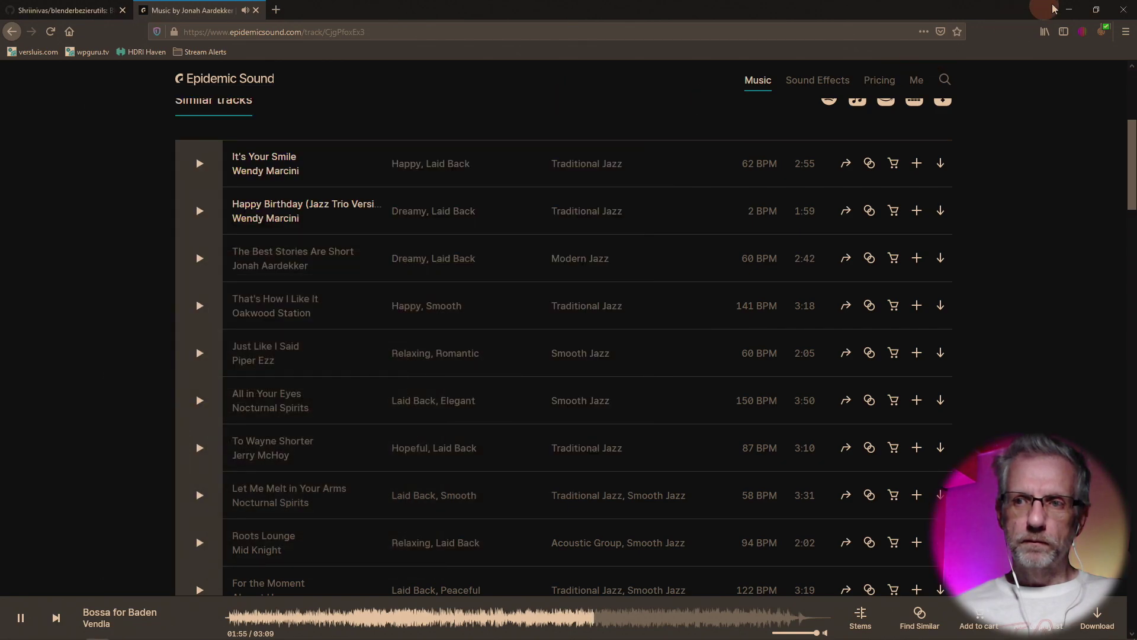
{"action": "left_click", "coordinate": [1067, 9]}
{"action": "left_click", "coordinate": [1081, 6]}
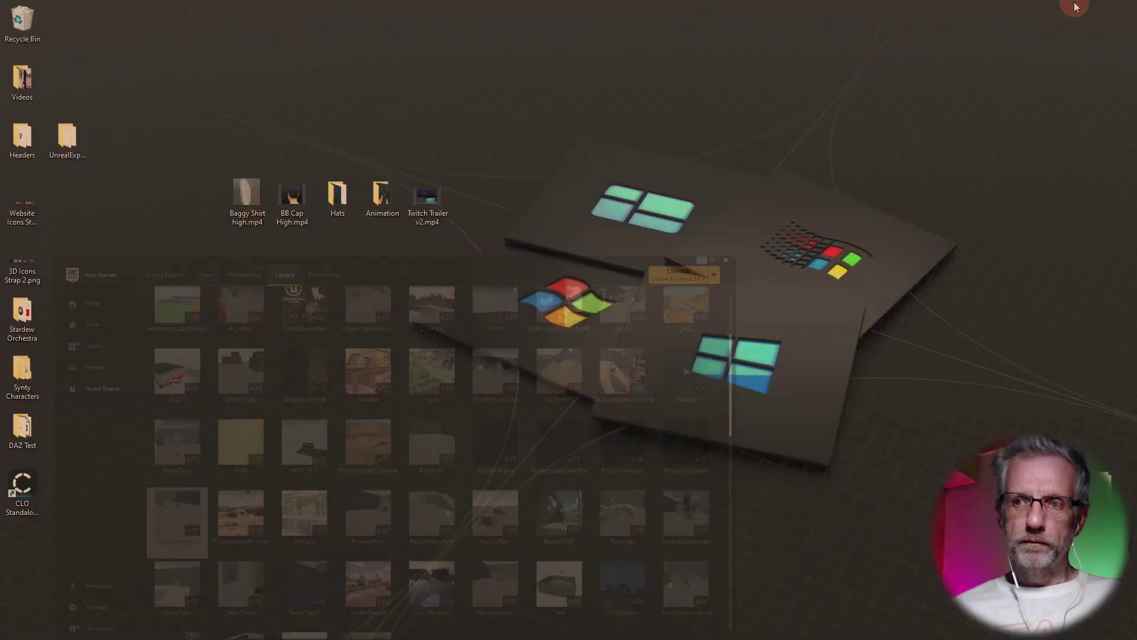
{"action": "mouse_move", "coordinate": [242, 637]}
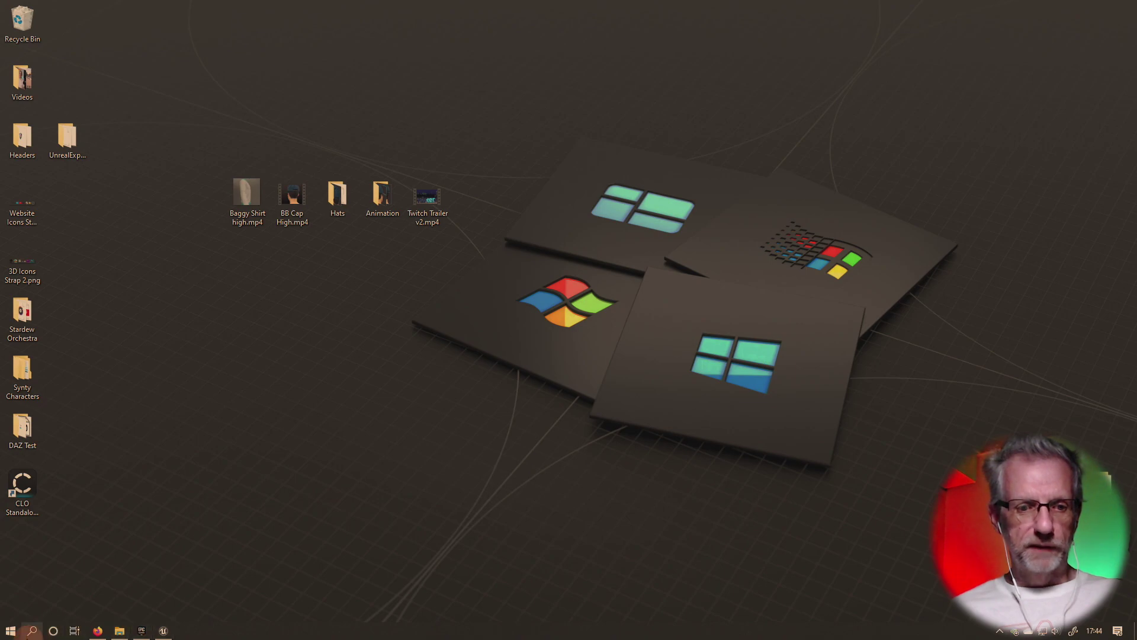
{"action": "left_click", "coordinate": [13, 634]}
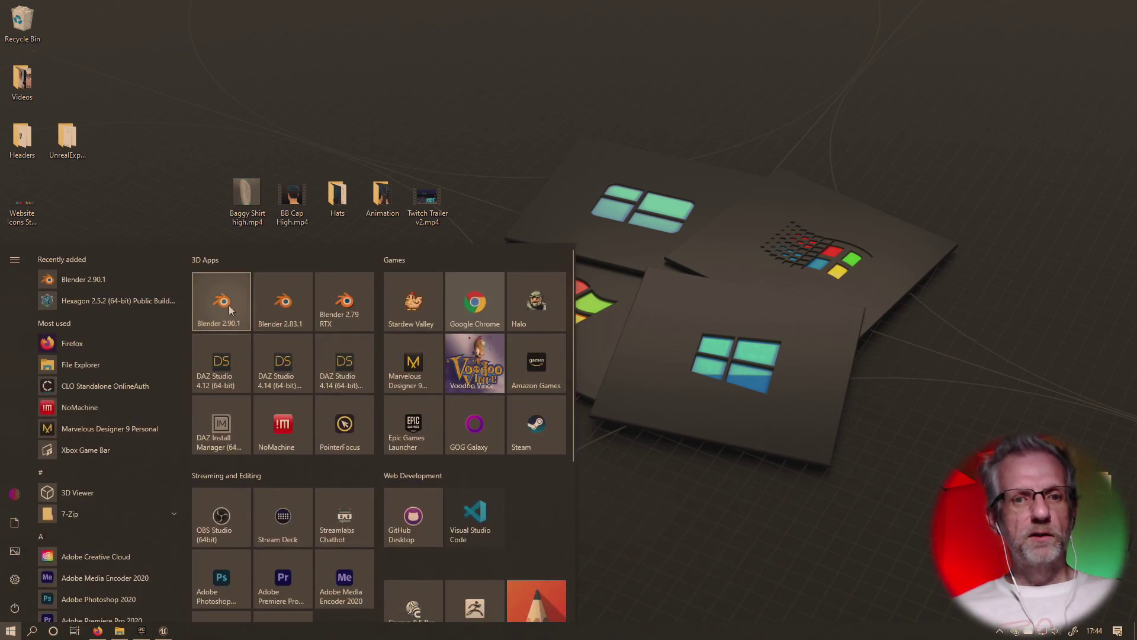
{"action": "left_click", "coordinate": [229, 305]}
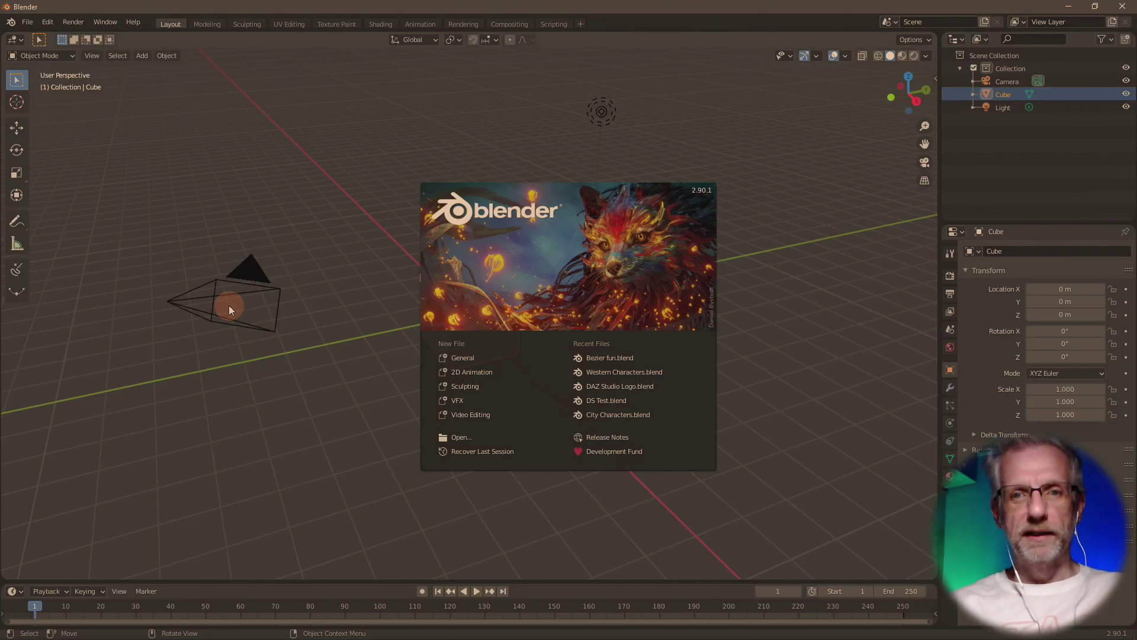
{"action": "left_click", "coordinate": [673, 253]}
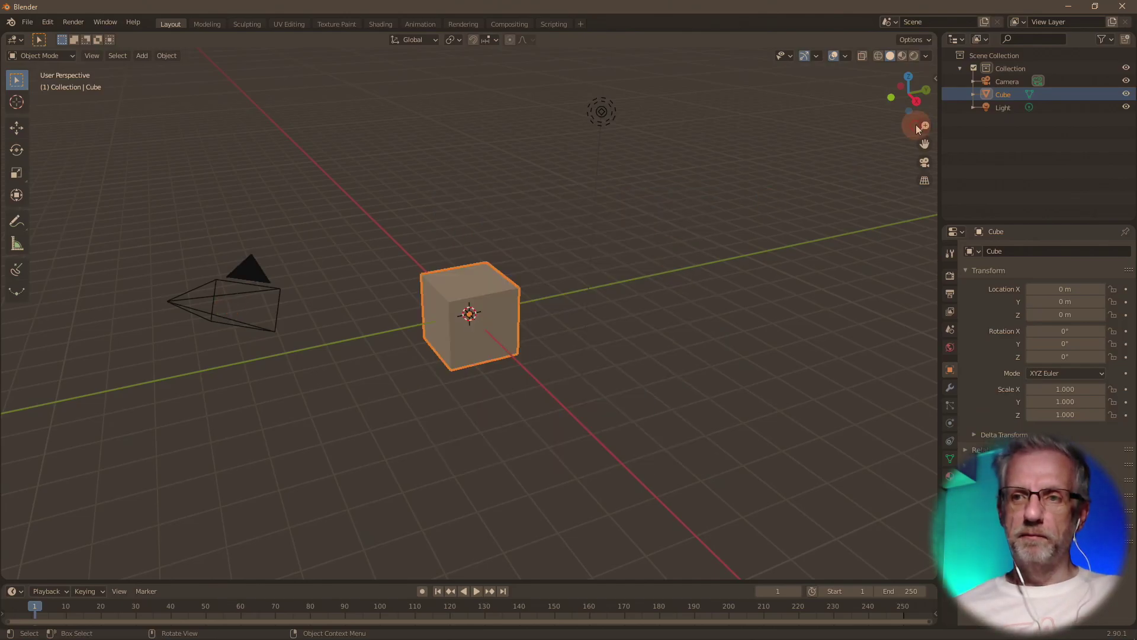
{"action": "left_click", "coordinate": [1118, 10]}
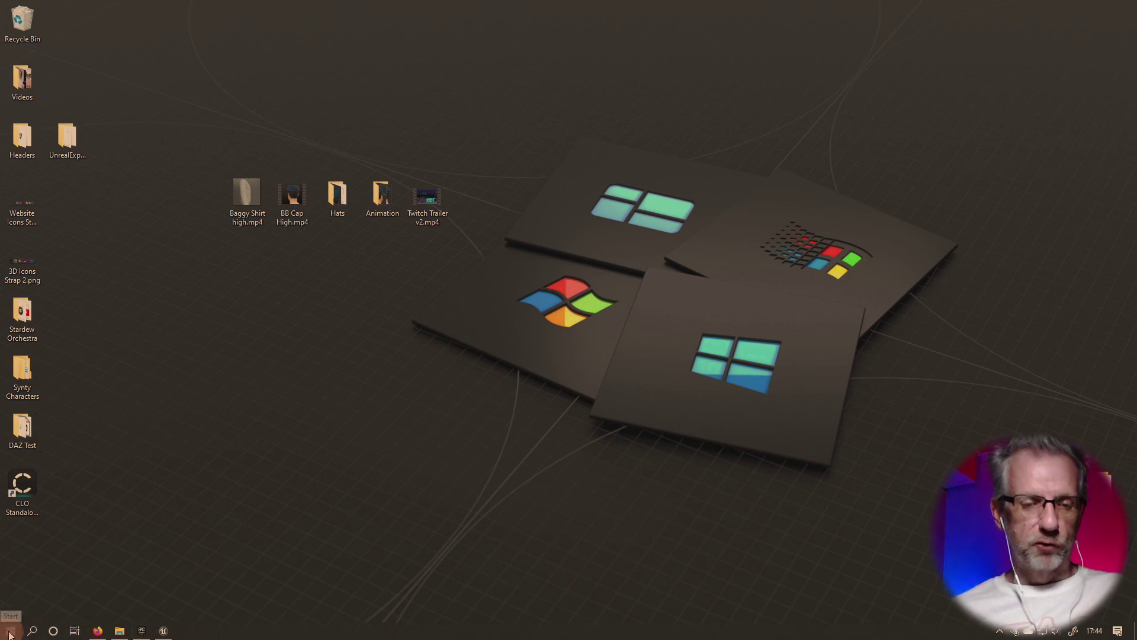
{"action": "right_click", "coordinate": [9, 634]}
{"action": "left_click", "coordinate": [305, 563]}
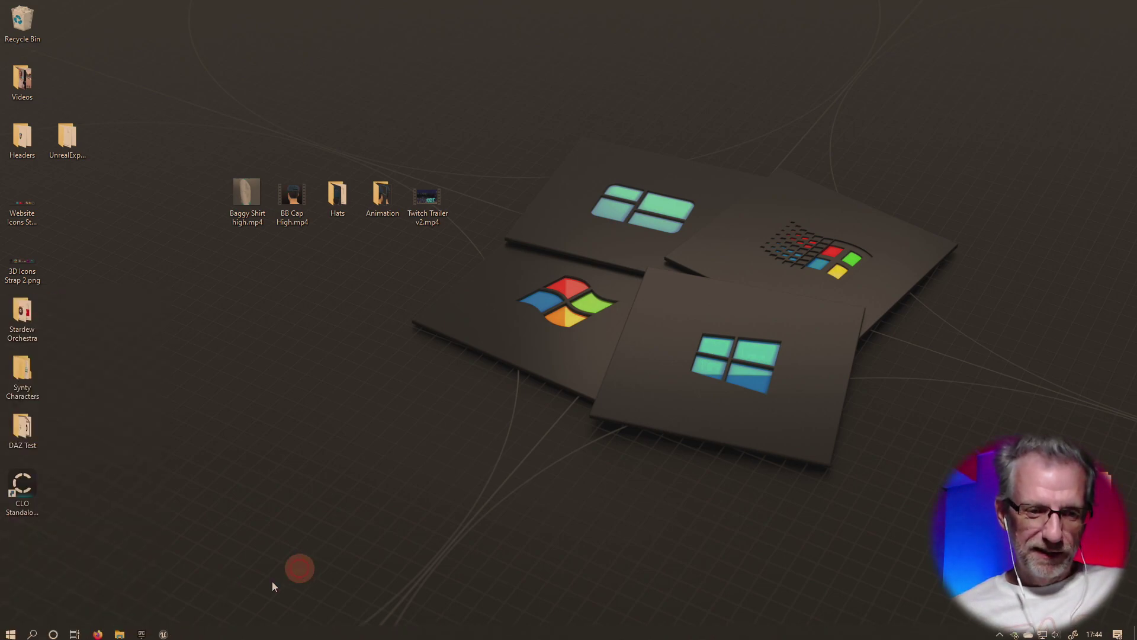
- Open the file location of the Blender 2.90.1 entry in the Windows Start menu
{"action": "left_click", "coordinate": [10, 631]}
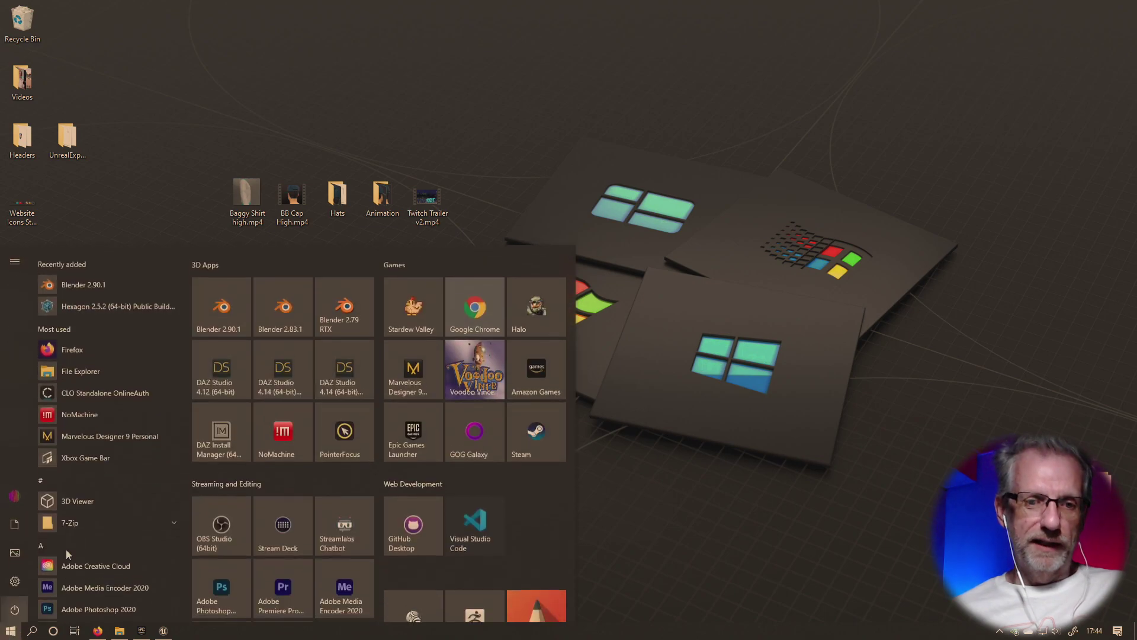
{"action": "right_click", "coordinate": [207, 325]}
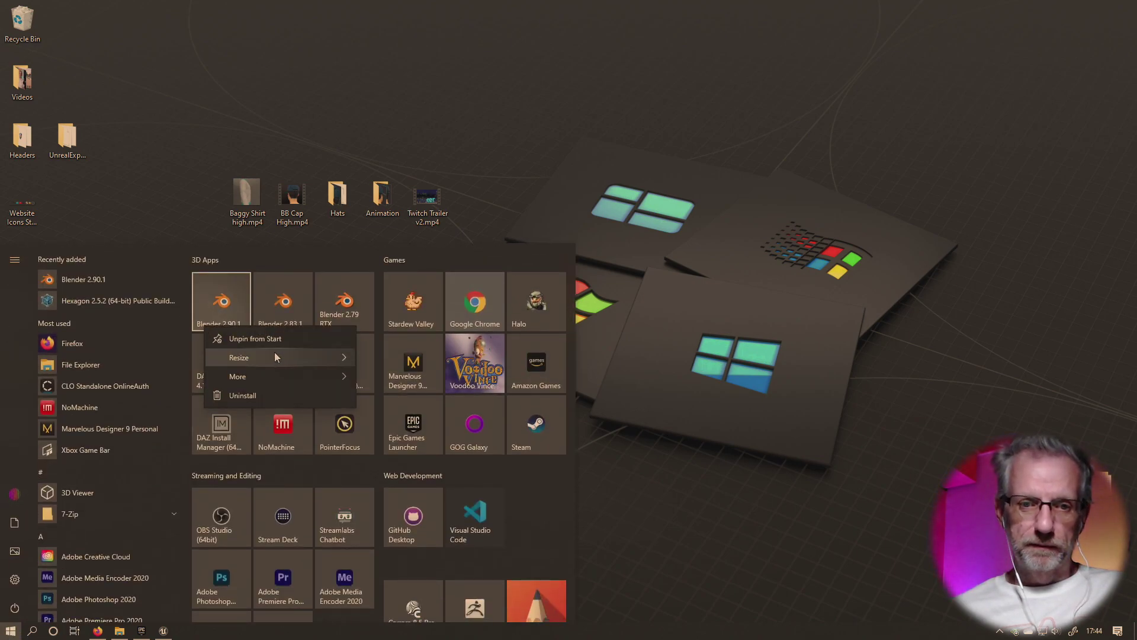
{"action": "mouse_move", "coordinate": [275, 357]}
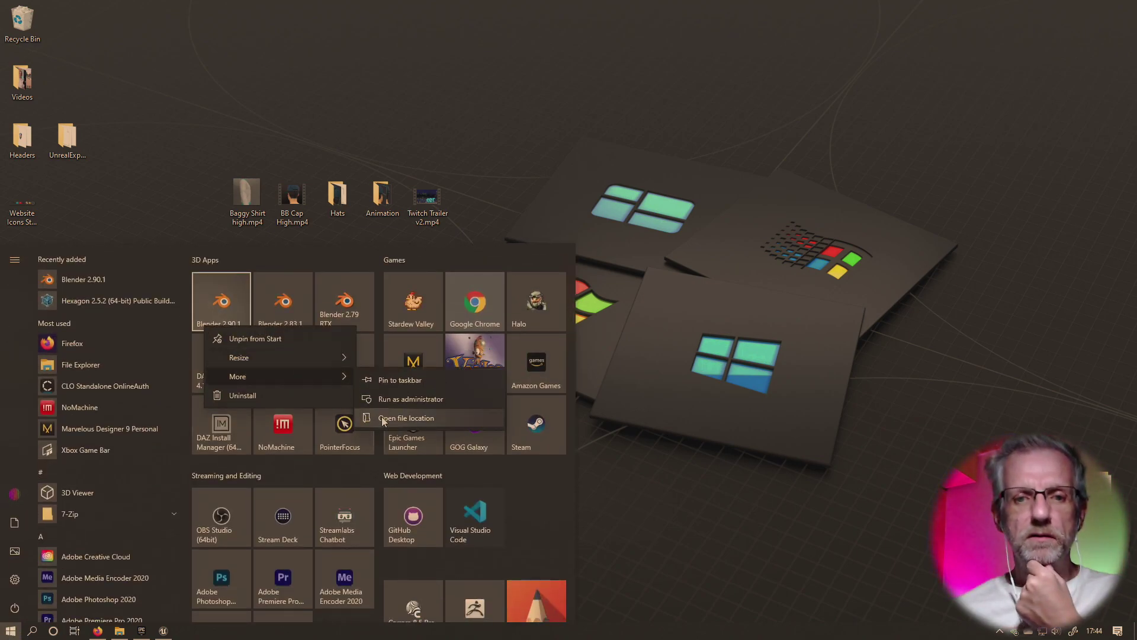
{"action": "left_click", "coordinate": [395, 418]}
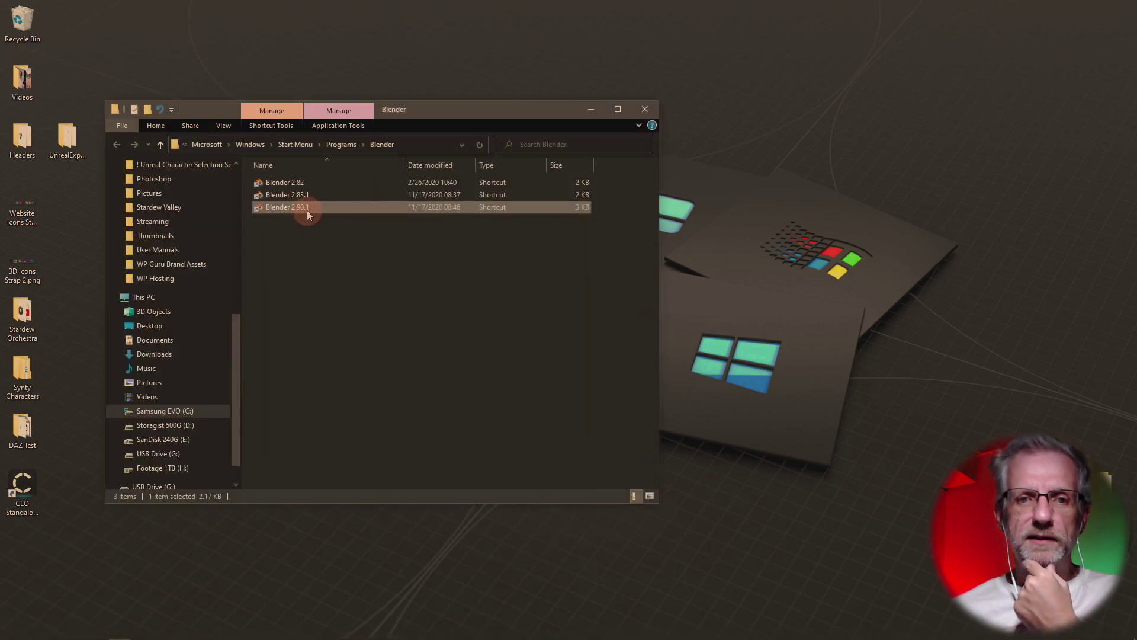
- Set the Blender 2.90.1 shortcut's compatibility properties to run the program as an administrator, and close the Blender shortcuts folder
{"action": "right_click", "coordinate": [307, 211]}
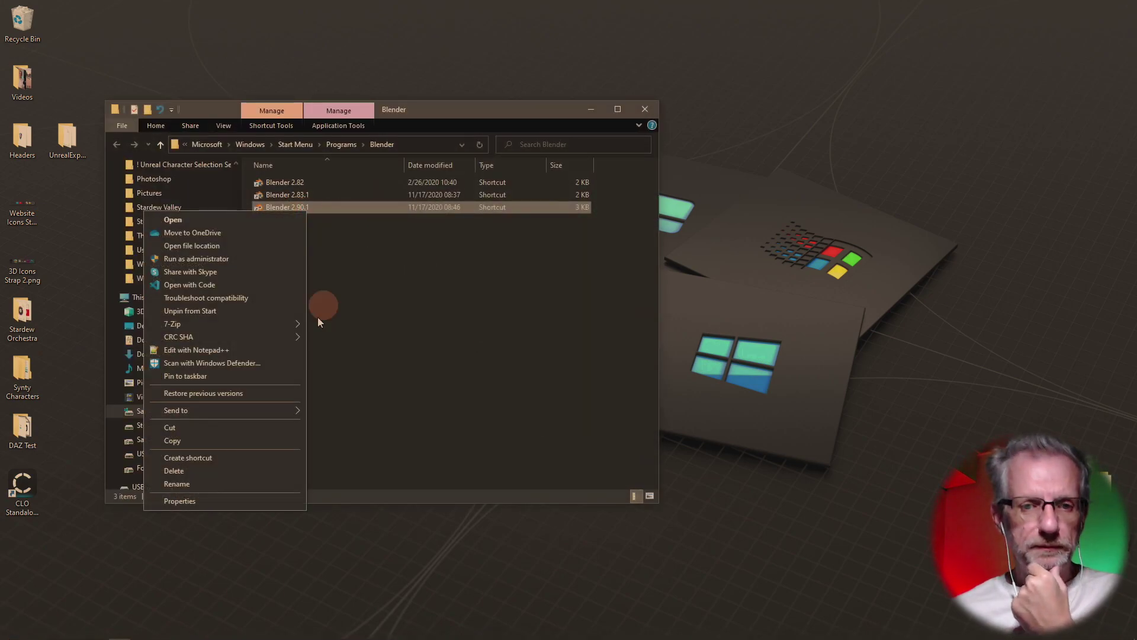
{"action": "left_click", "coordinate": [269, 501]}
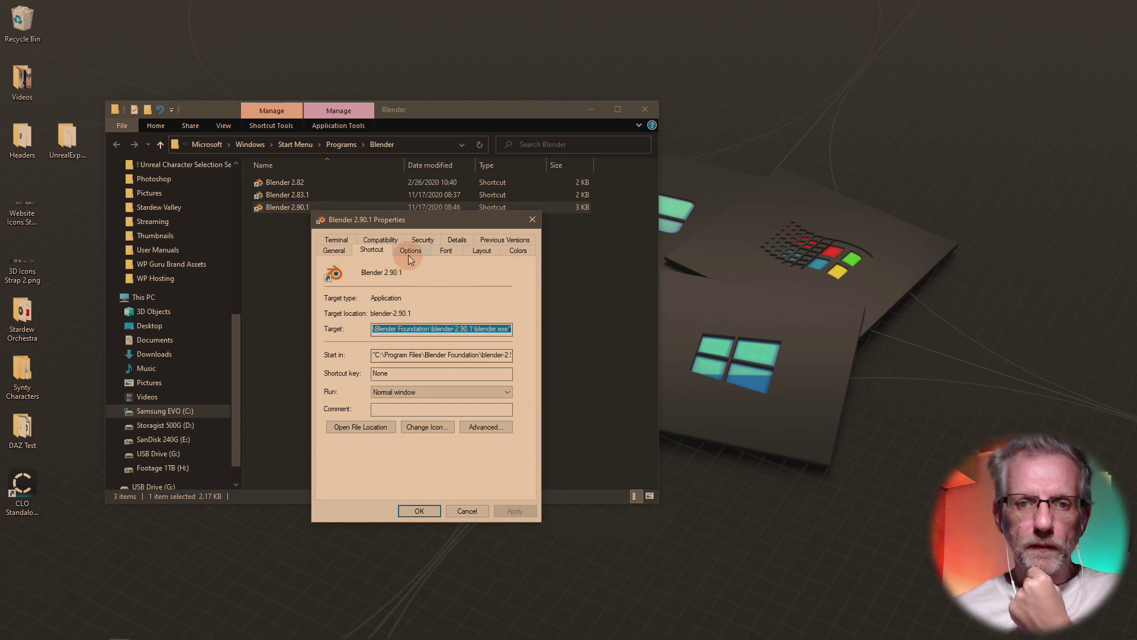
{"action": "left_click", "coordinate": [379, 240]}
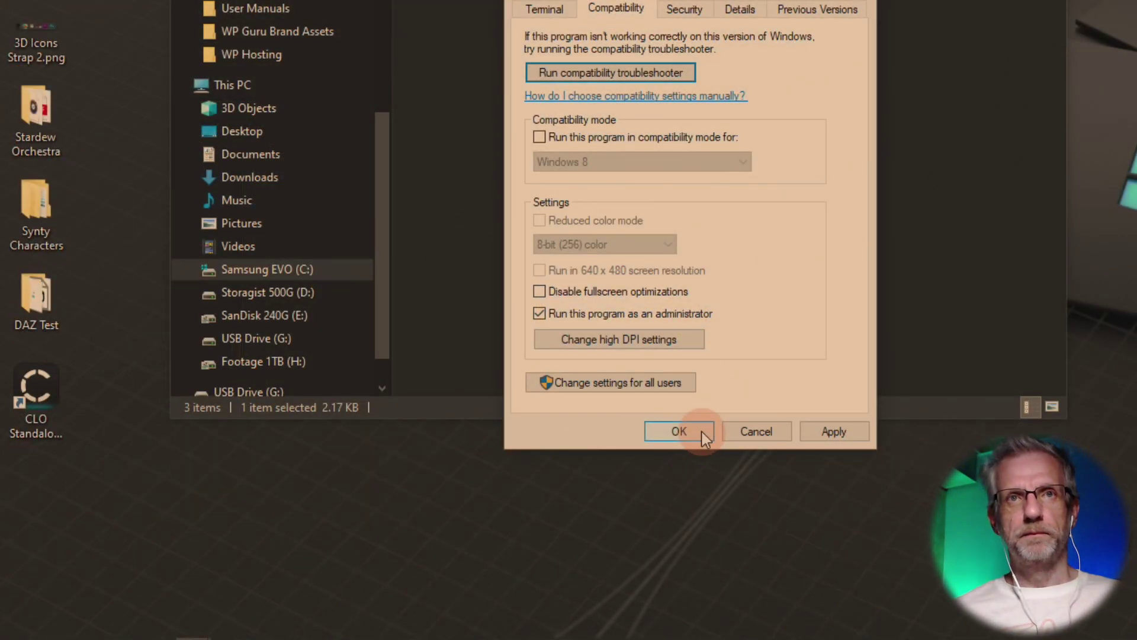
{"action": "left_click", "coordinate": [702, 432]}
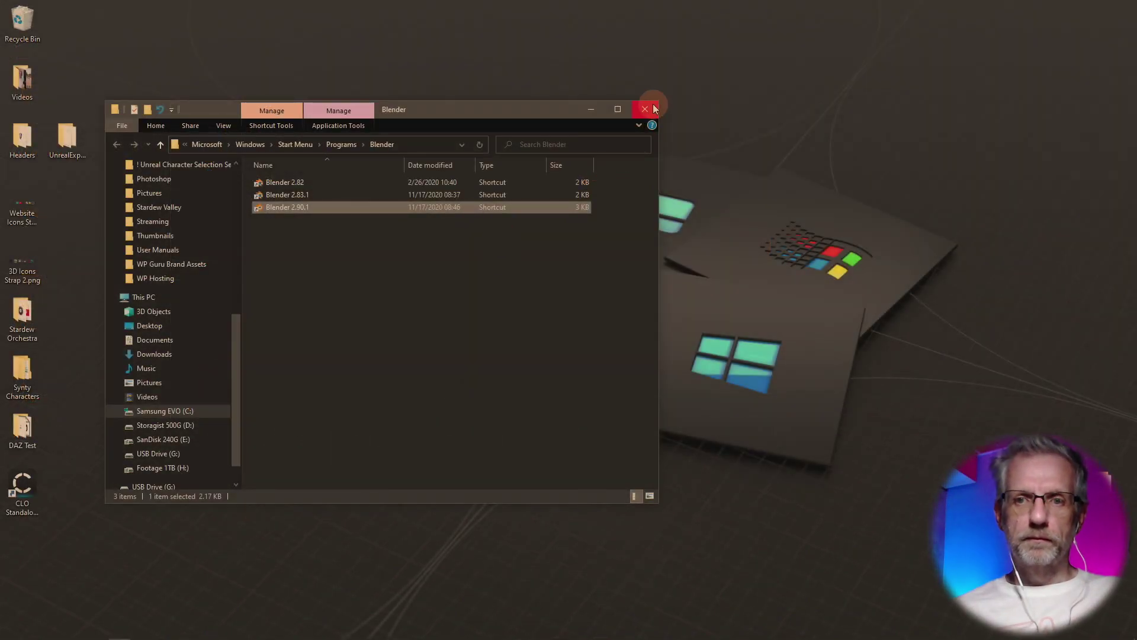
{"action": "left_click", "coordinate": [655, 109]}
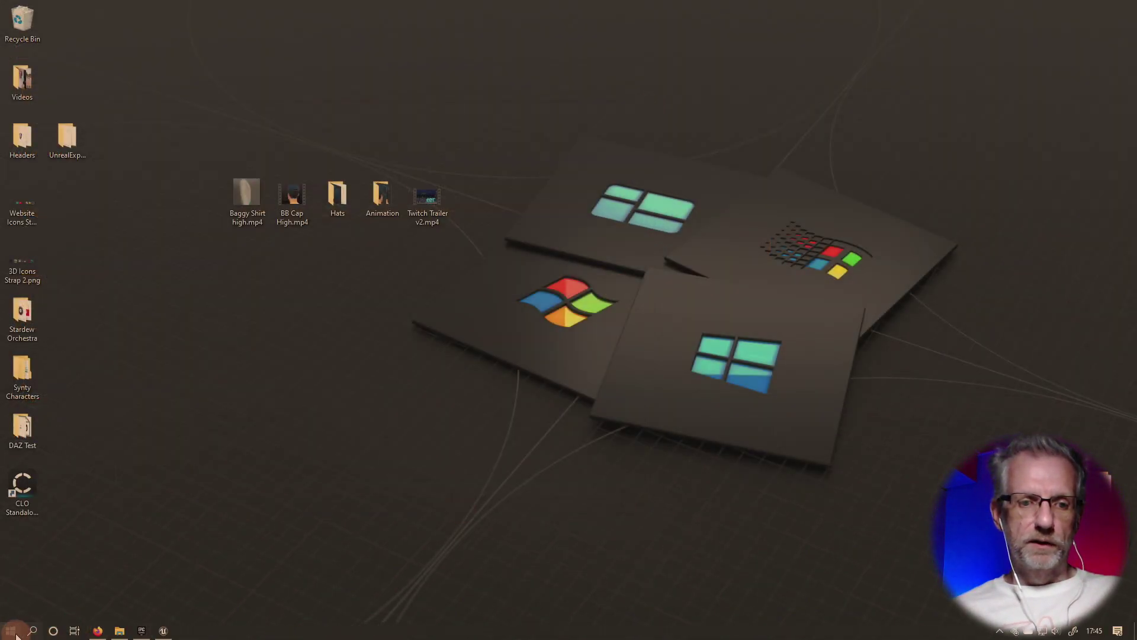
- Launch Blender, allow it to make changes to the device, and dismiss the splash screen
{"action": "left_click", "coordinate": [13, 631]}
{"action": "left_click", "coordinate": [232, 320]}
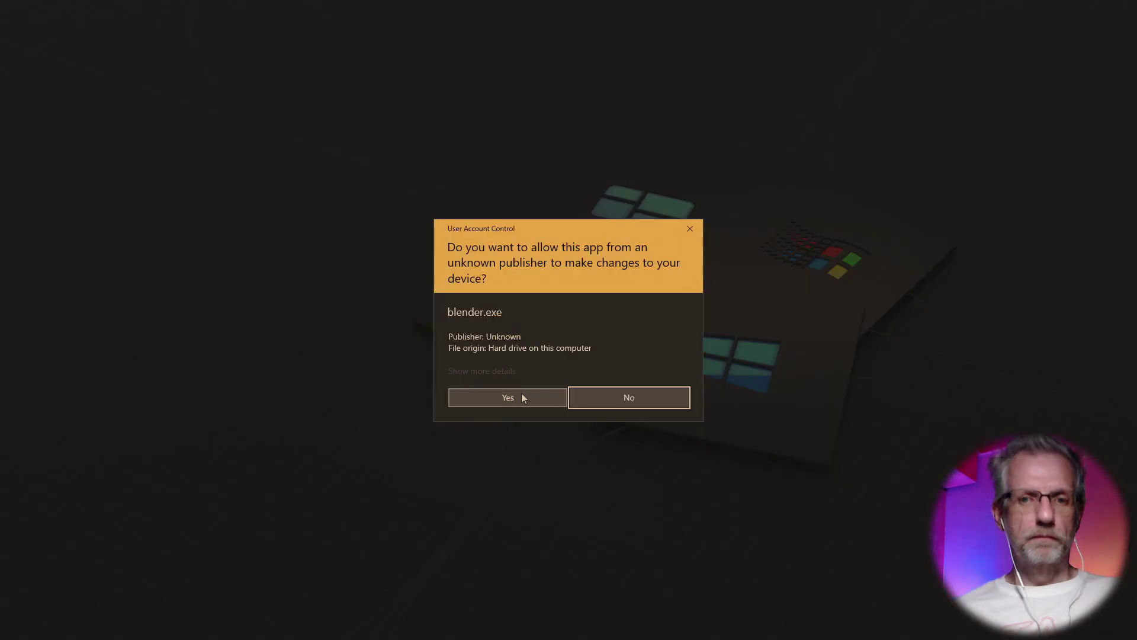
{"action": "left_click", "coordinate": [522, 398]}
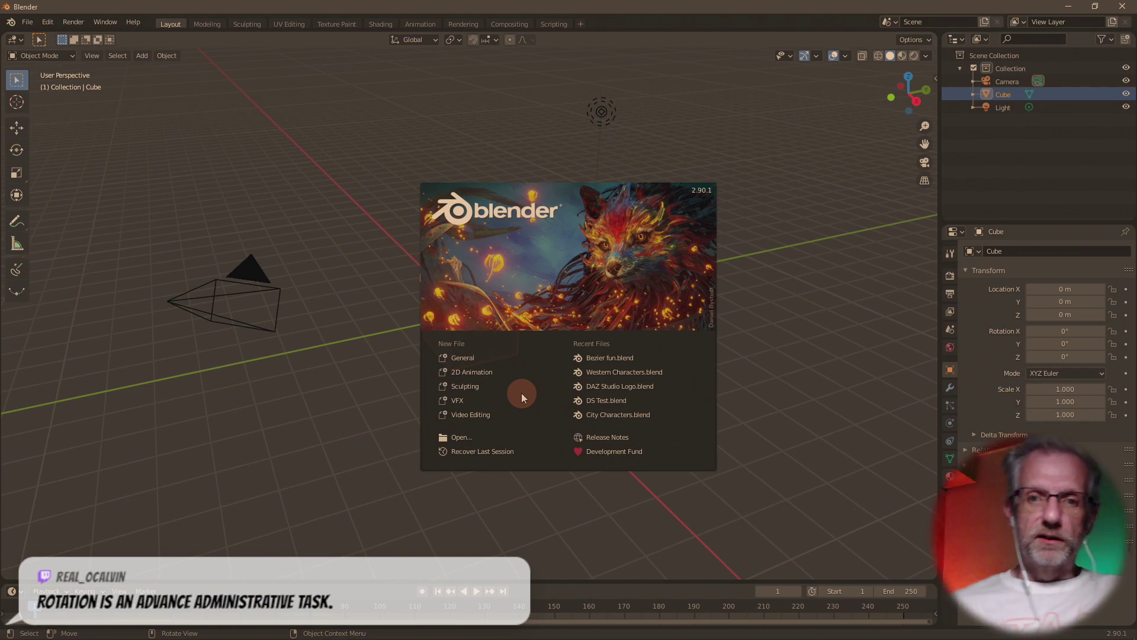
{"action": "left_click", "coordinate": [584, 265]}
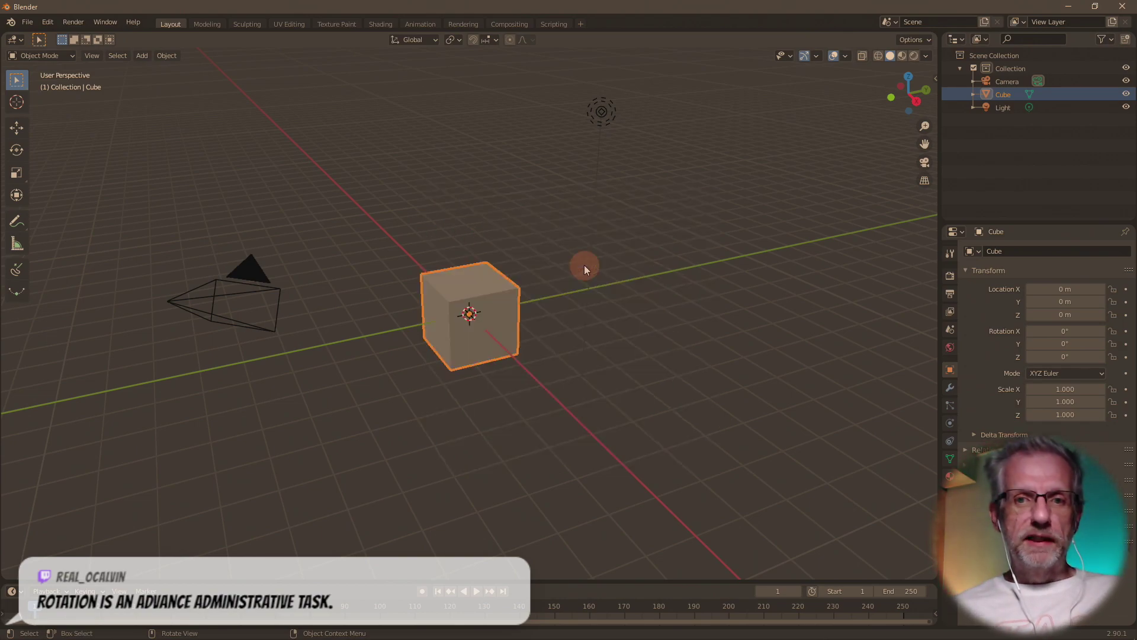
- Open the recent file Western Characters.blend
{"action": "left_click", "coordinate": [28, 24]}
{"action": "mouse_move", "coordinate": [77, 62]}
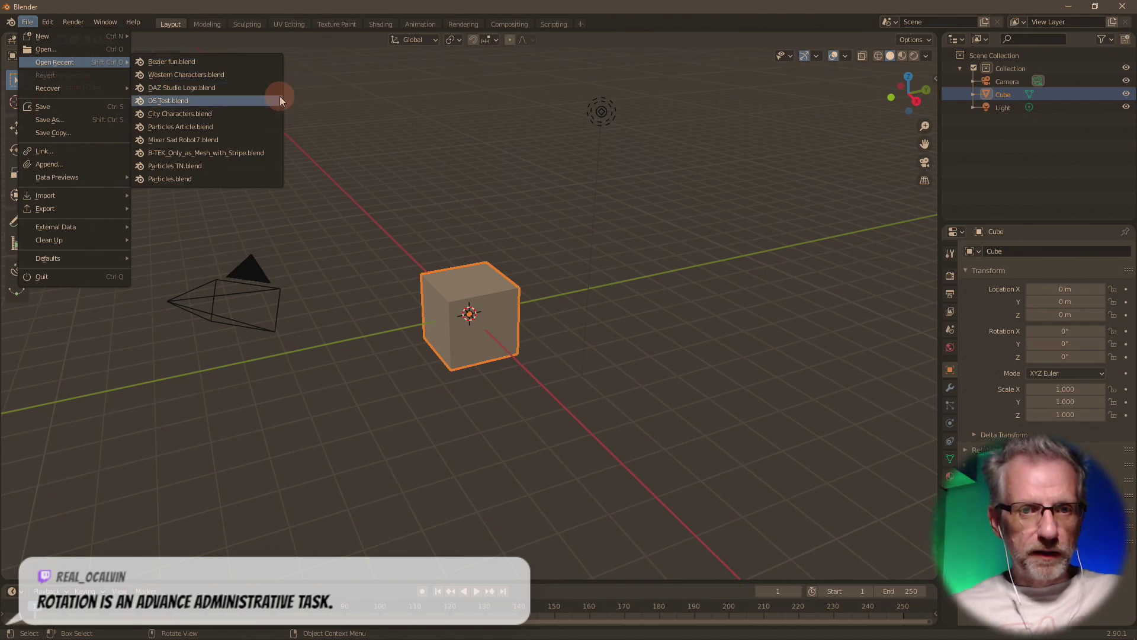
{"action": "left_click", "coordinate": [243, 76]}
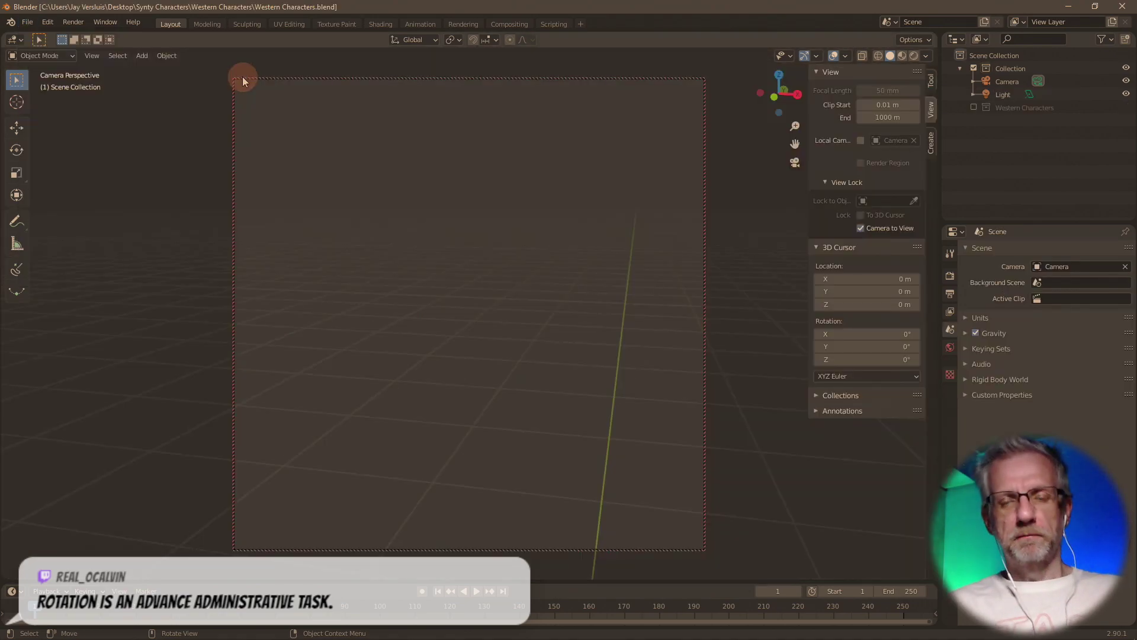
- Save the scene as Frontier Characters.blend in the Frontier Characters folder inside Synty Characters on the desktop
{"action": "left_click", "coordinate": [27, 23]}
{"action": "left_click", "coordinate": [94, 118]}
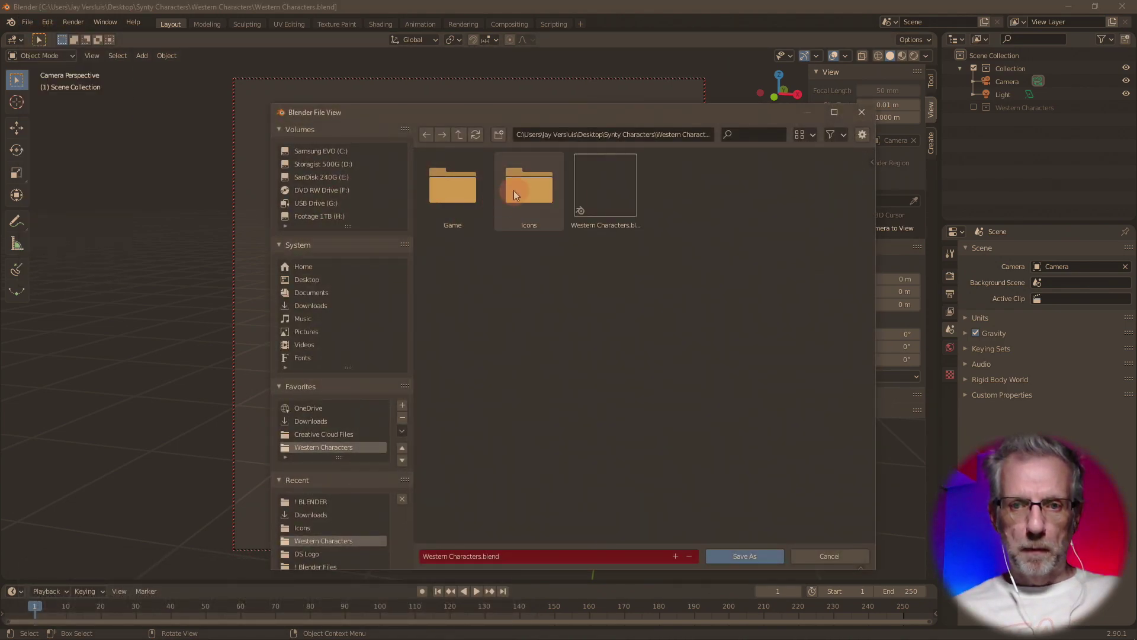
{"action": "left_click", "coordinate": [460, 135]}
{"action": "left_click", "coordinate": [460, 135]}
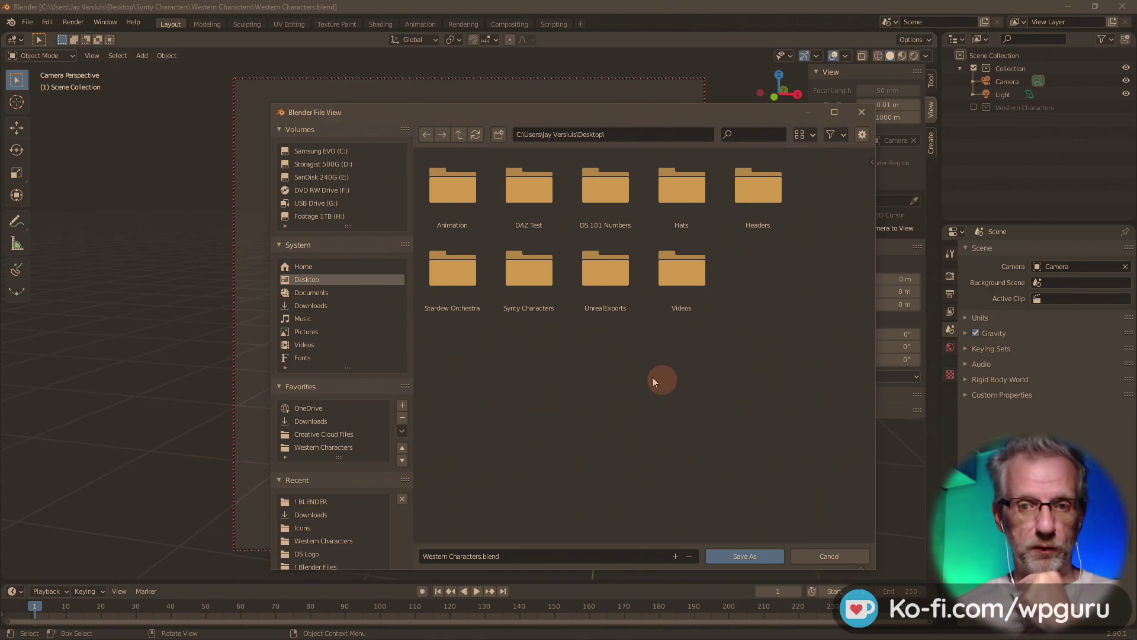
{"action": "double_click", "coordinate": [532, 285]}
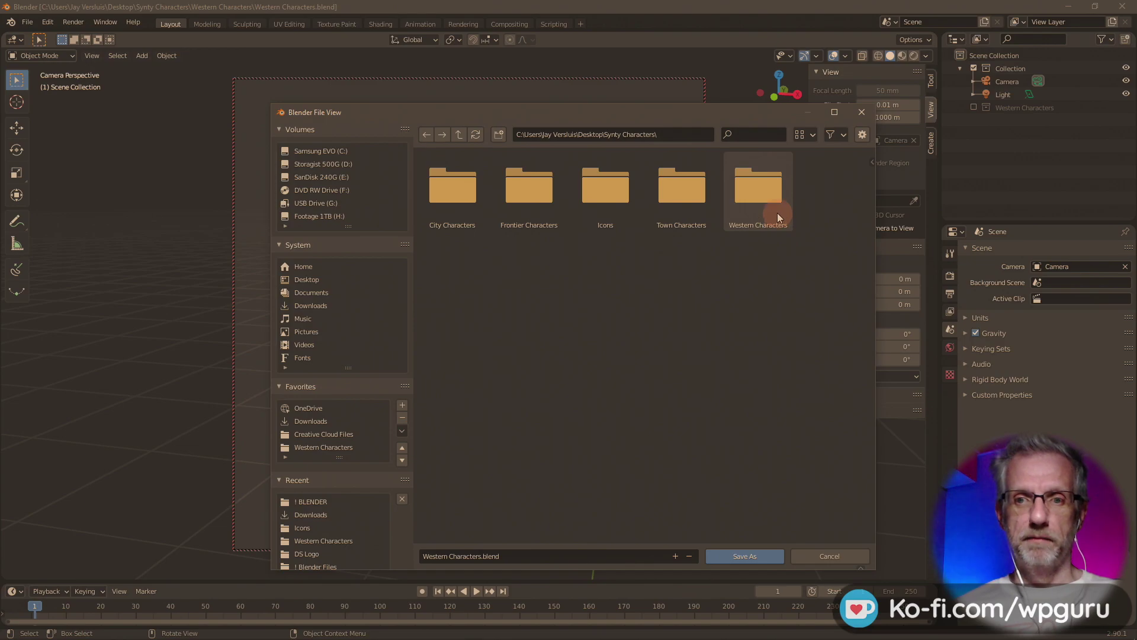
{"action": "double_click", "coordinate": [536, 192]}
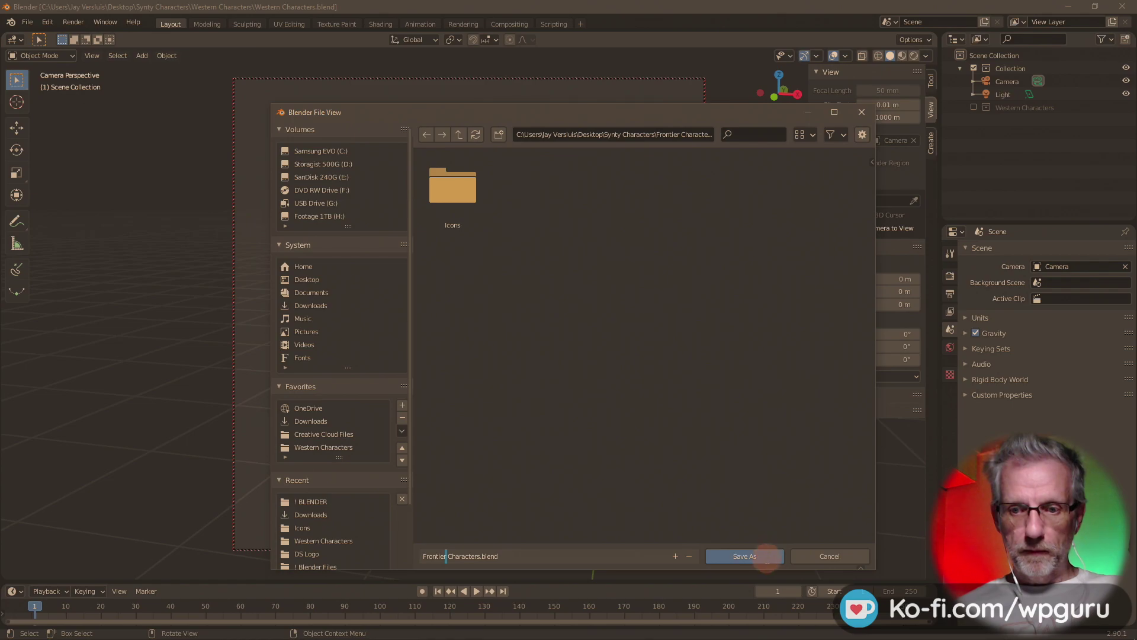
{"action": "left_click", "coordinate": [766, 559]}
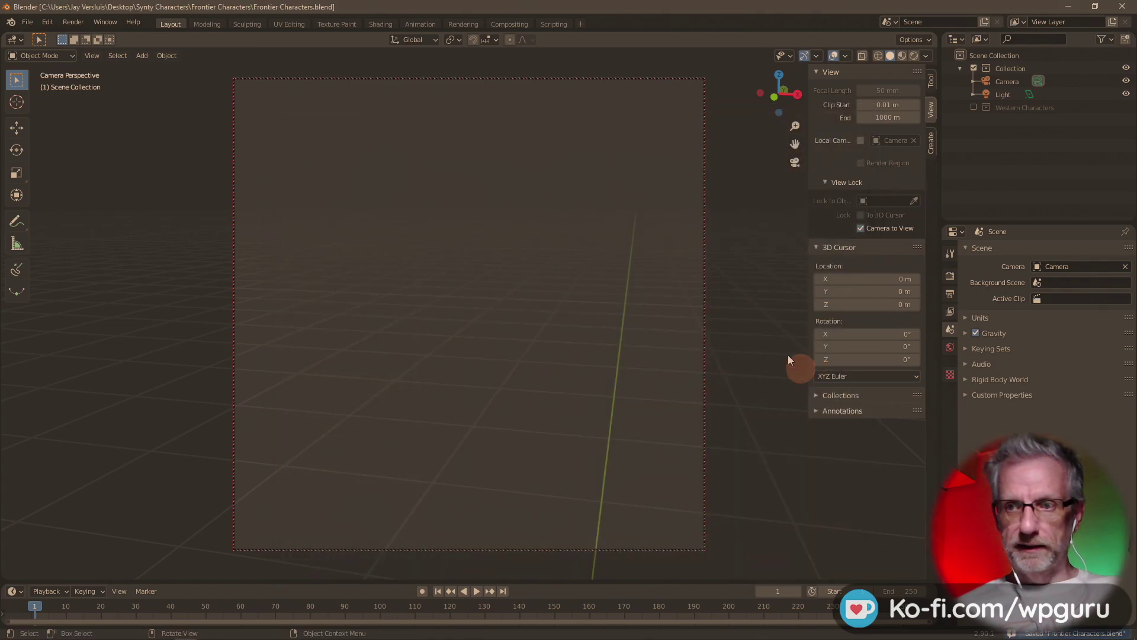
- Briefly enable the Western Characters collection, exclude it again, and add a new collection under the Scene Collection
{"action": "left_click", "coordinate": [974, 107]}
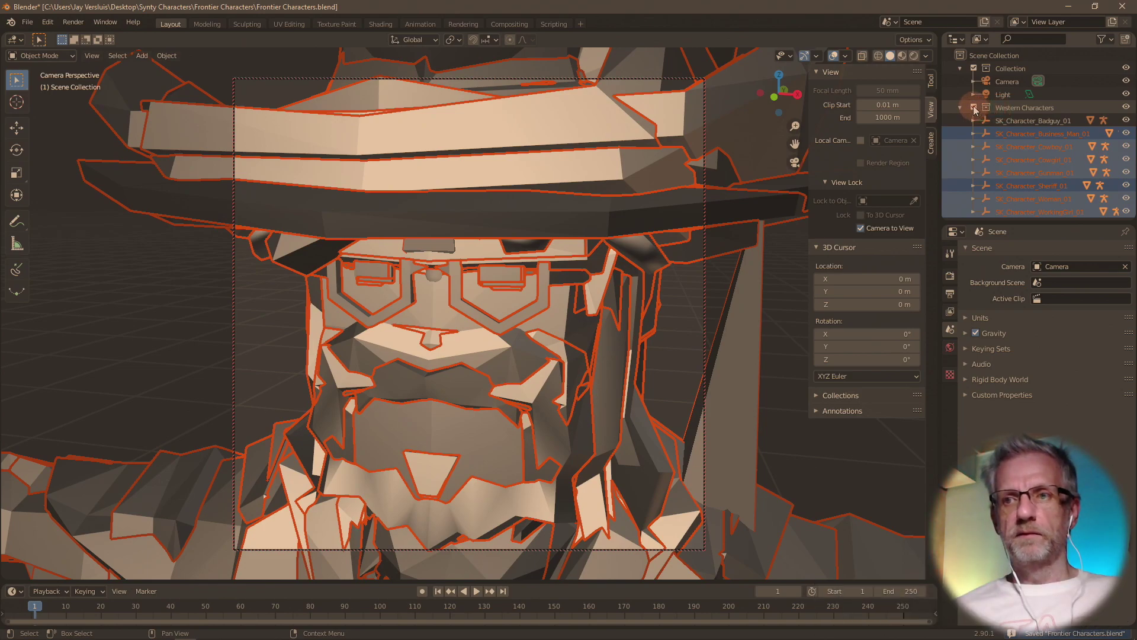
{"action": "left_click", "coordinate": [973, 107]}
{"action": "left_click", "coordinate": [1014, 56]}
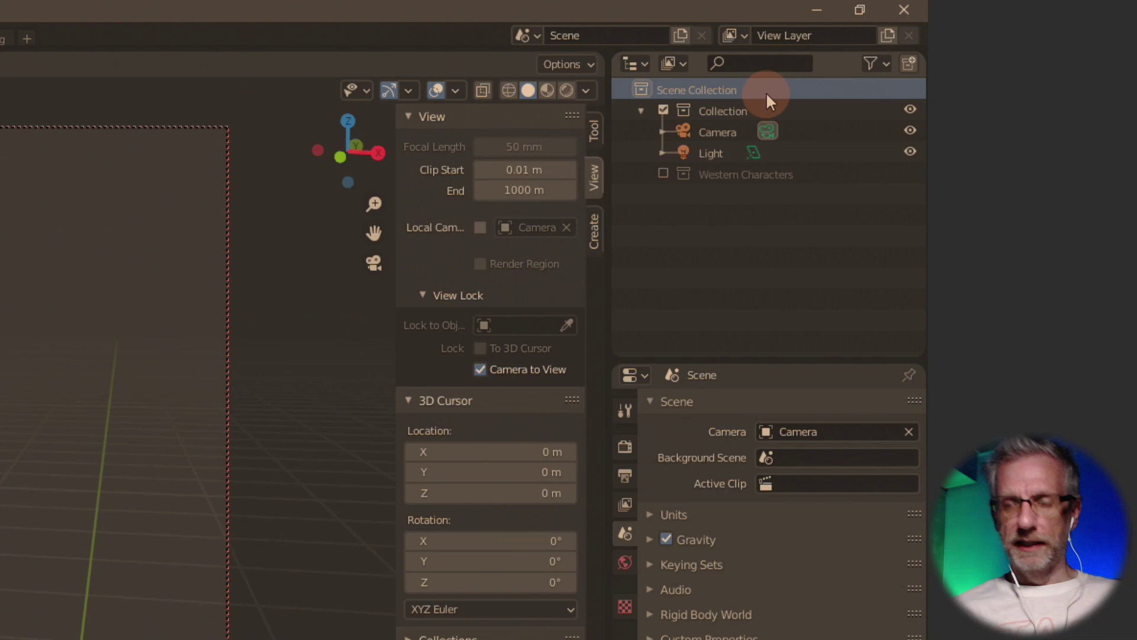
{"action": "right_click", "coordinate": [767, 91]}
{"action": "left_click", "coordinate": [766, 94]}
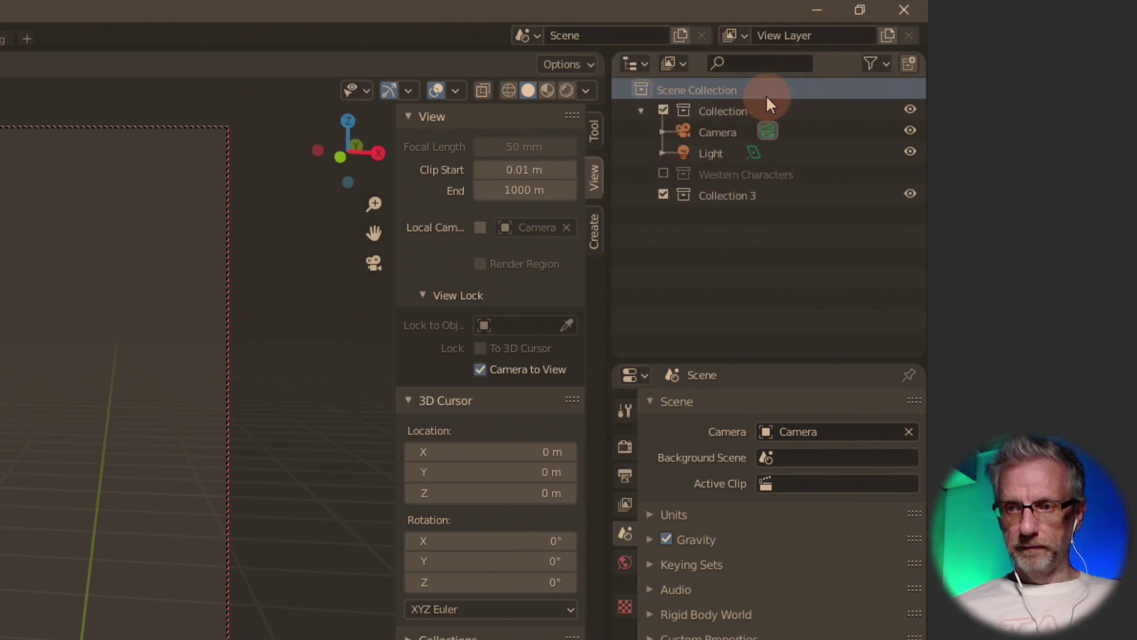
- Rename the new collection to Frontier Characters
{"action": "left_click", "coordinate": [737, 192]}
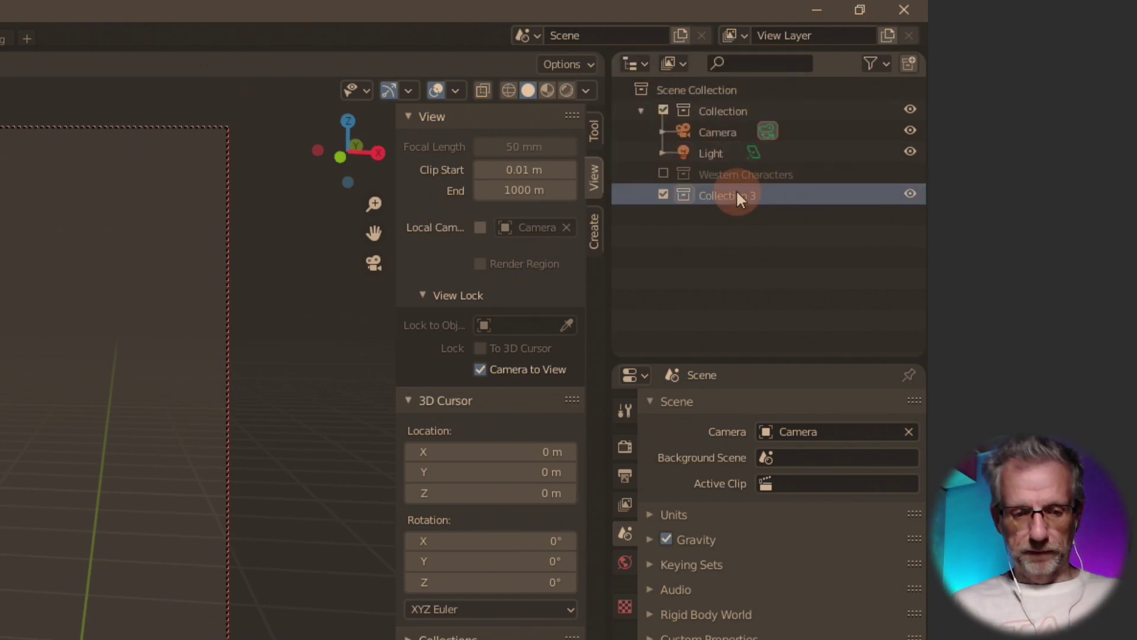
{"action": "double_click", "coordinate": [736, 189]}
{"action": "type", "text": "Frontier Charact"}
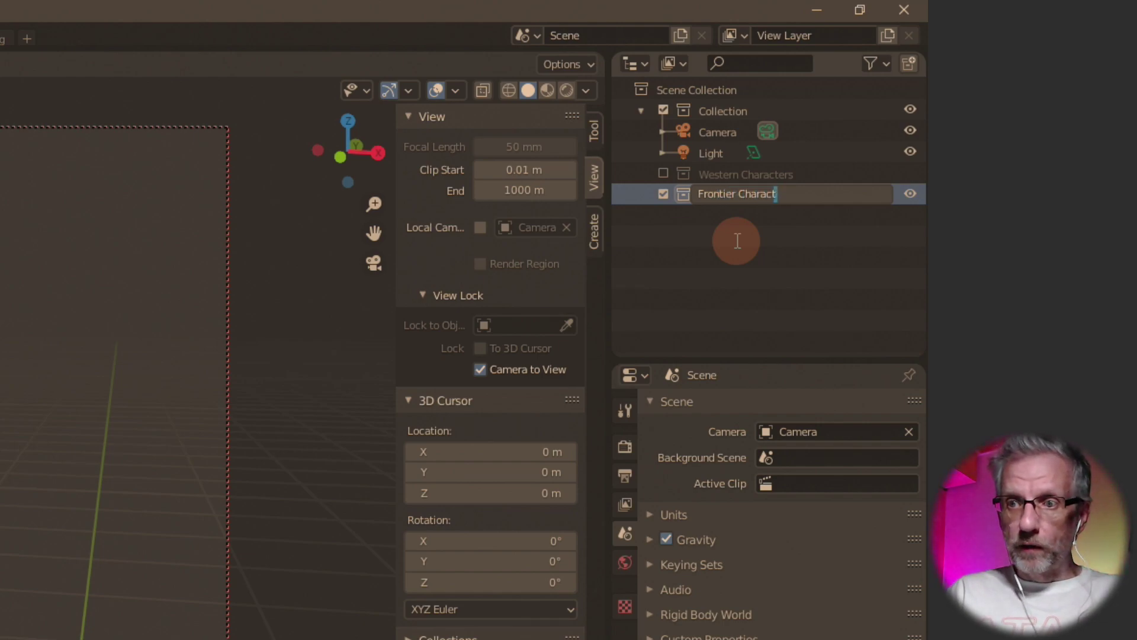
{"action": "type", "text": "rs"}
{"action": "key", "text": "Return"}
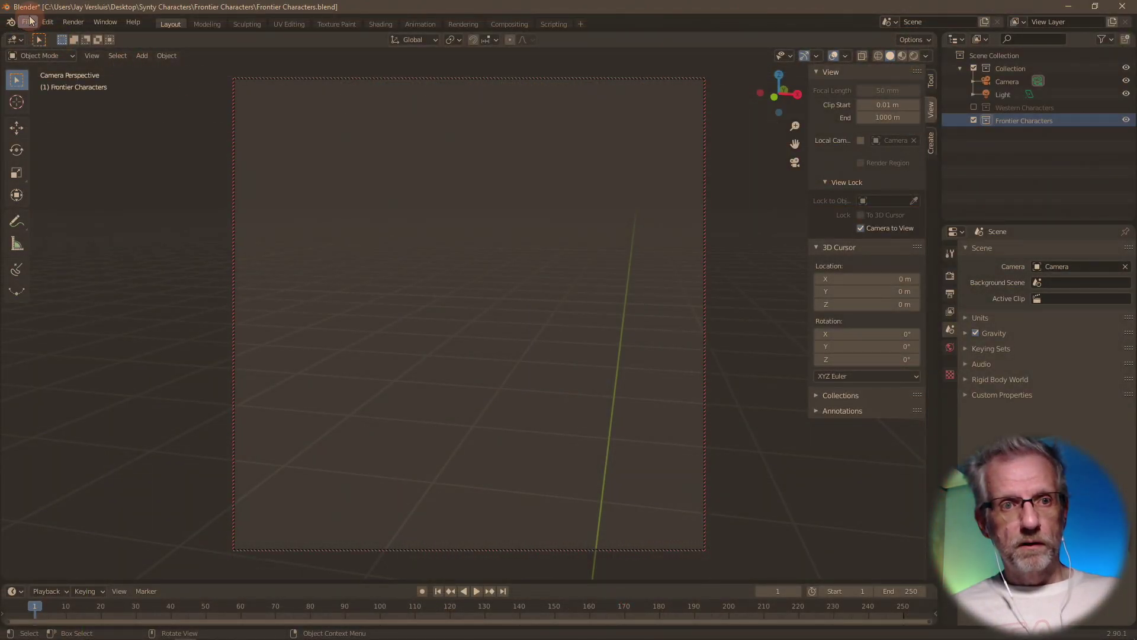
- Import the FBX model SK_Chr_GoldMiner_Male_01.FBX into the Frontier Characters collection
{"action": "left_click", "coordinate": [28, 22]}
{"action": "mouse_move", "coordinate": [84, 198]}
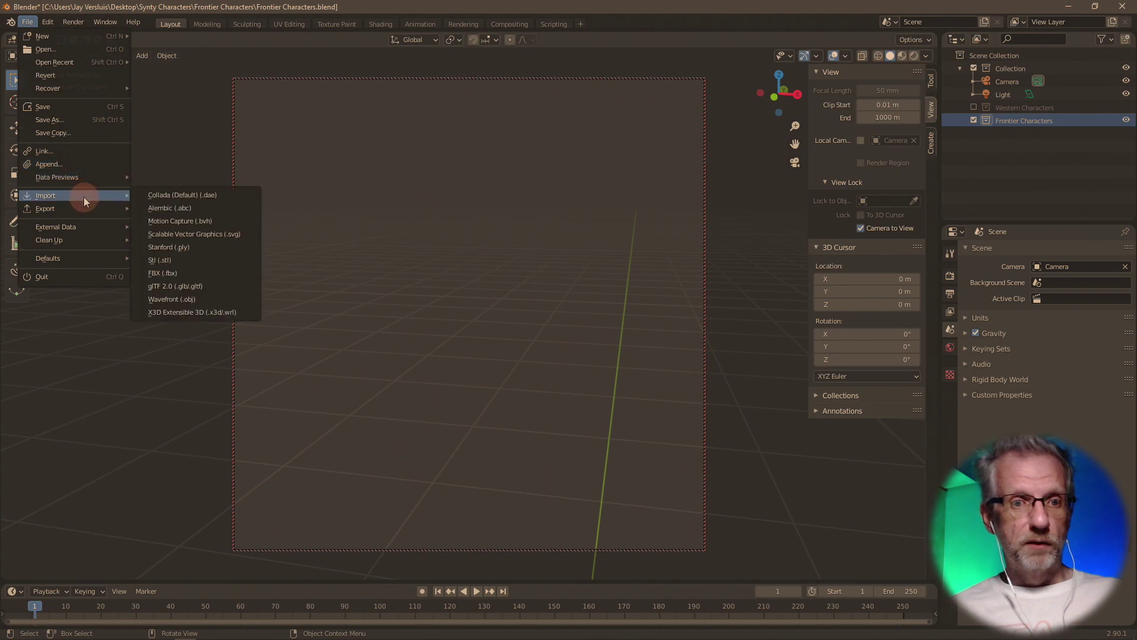
{"action": "left_click", "coordinate": [208, 270]}
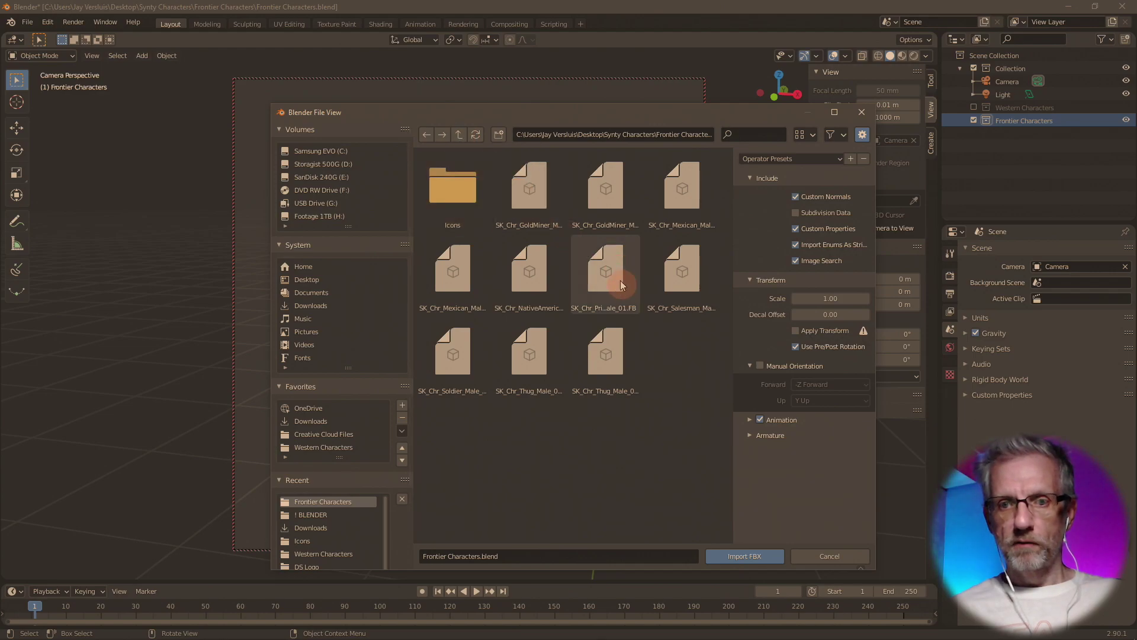
{"action": "left_click", "coordinate": [524, 185]}
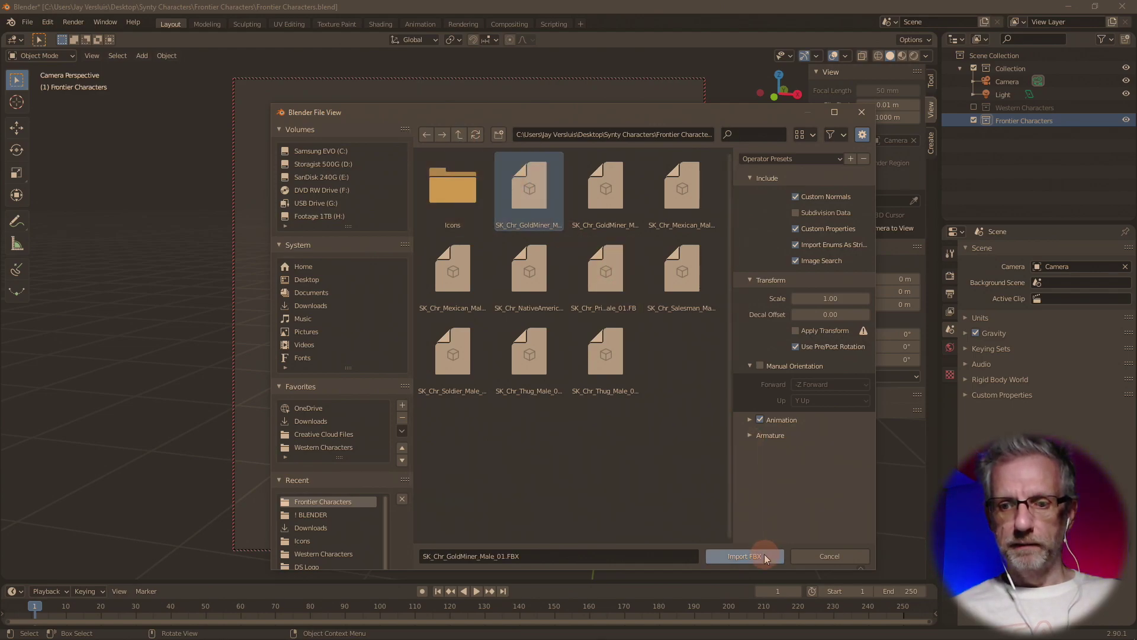
{"action": "left_click", "coordinate": [764, 556]}
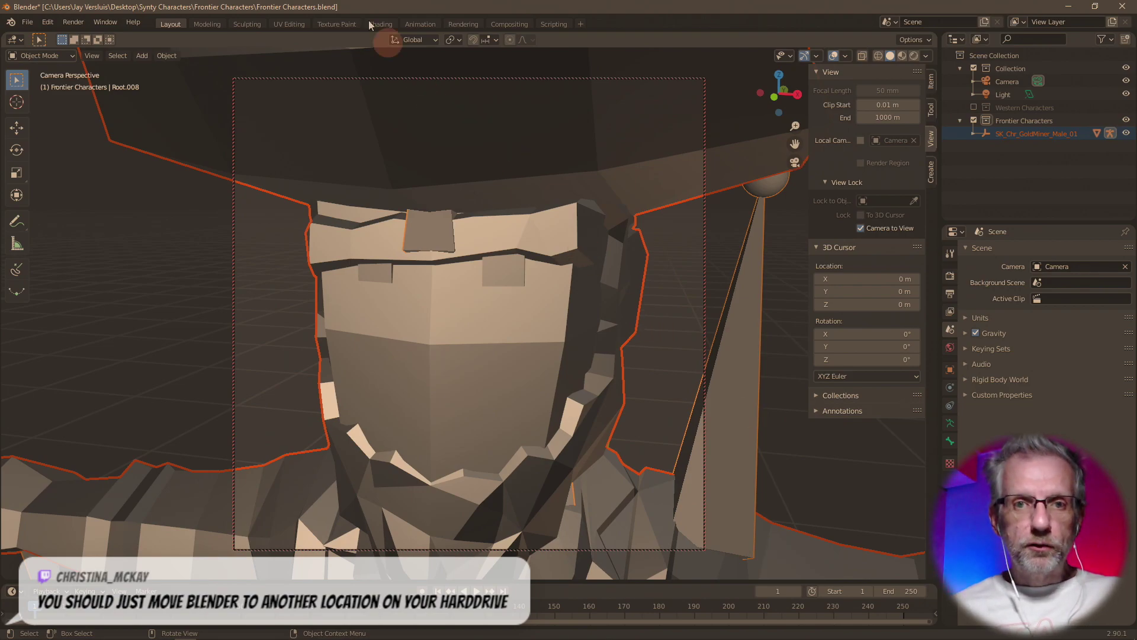
- Set the viewport shading to Material Preview and show the gold miner mesh's material settings and the list of available materials
{"action": "left_click", "coordinate": [914, 56]}
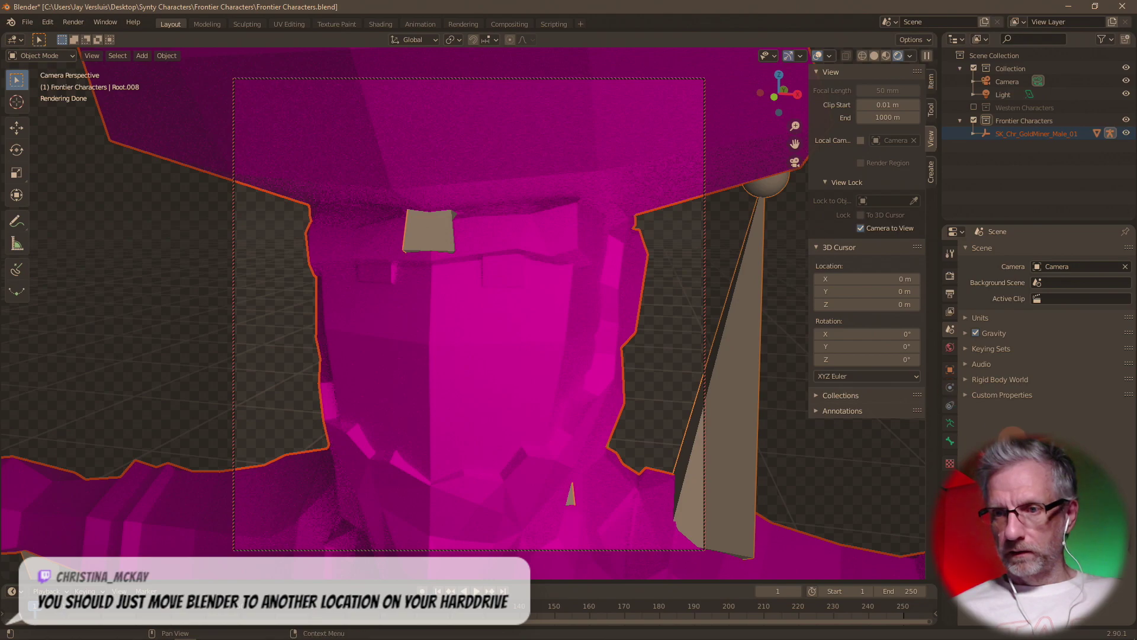
{"action": "left_click", "coordinate": [887, 57]}
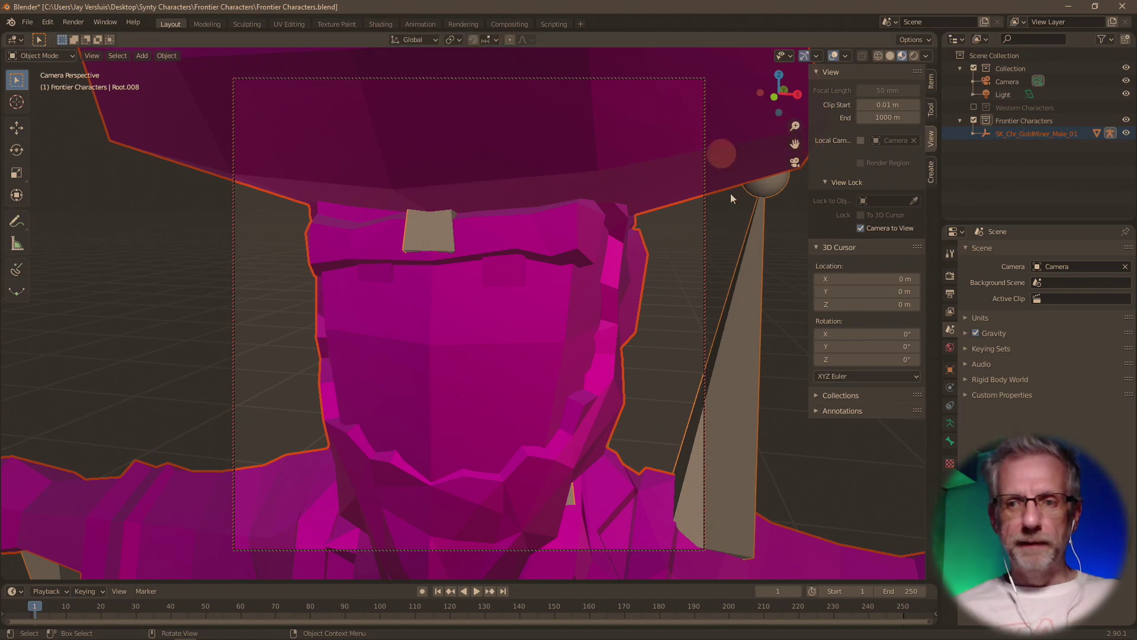
{"action": "left_click", "coordinate": [950, 465]}
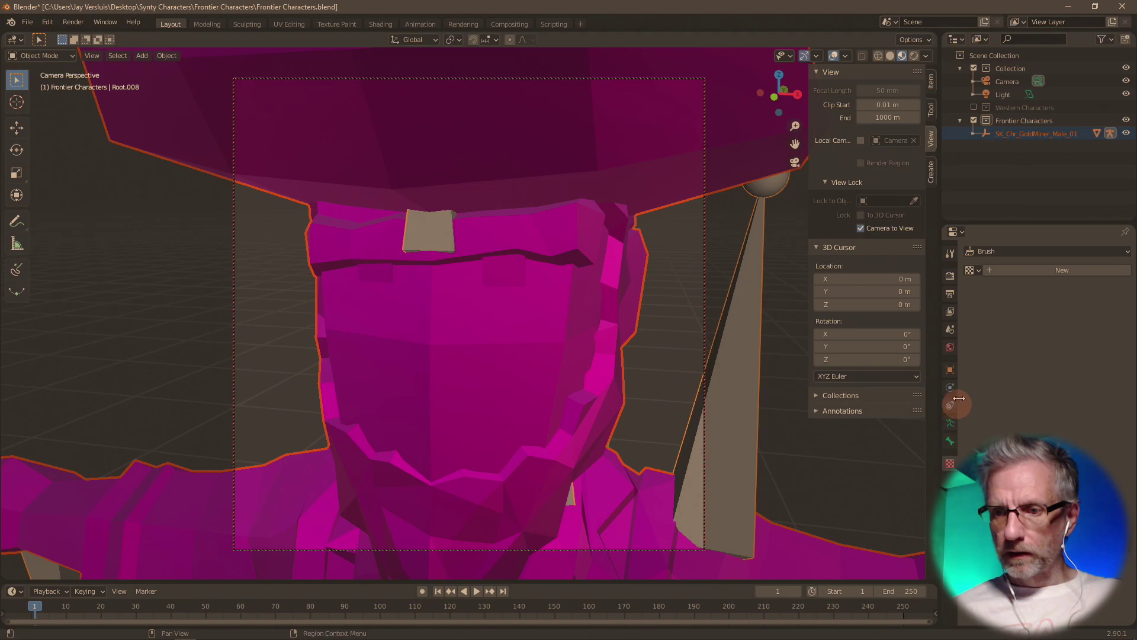
{"action": "left_click", "coordinate": [973, 134]}
{"action": "left_click", "coordinate": [1025, 147]}
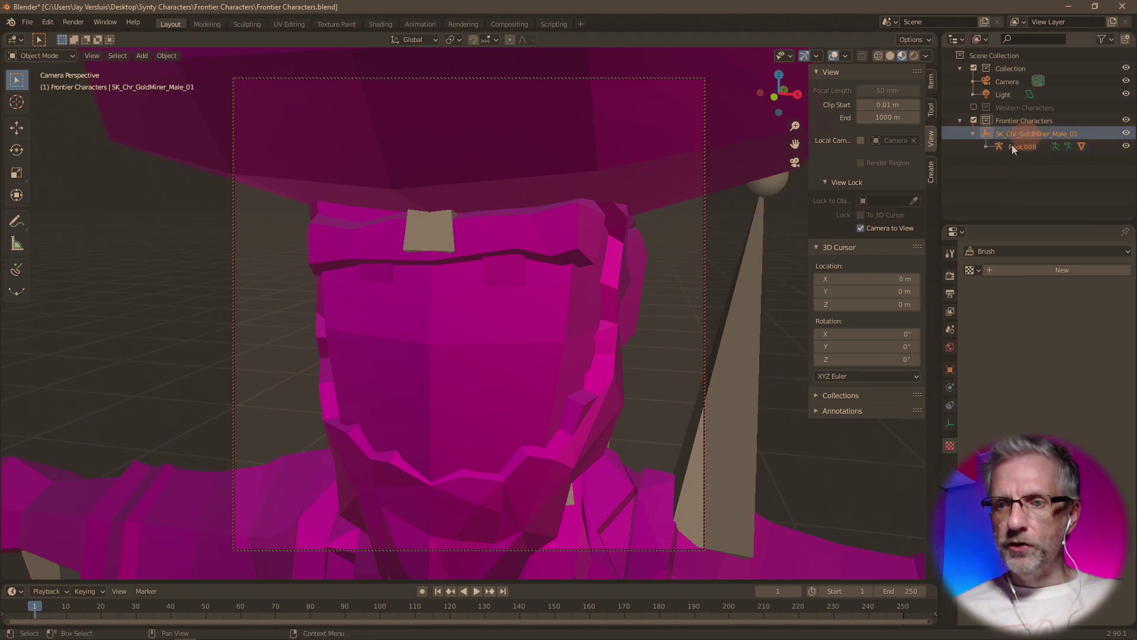
{"action": "left_click", "coordinate": [563, 330]}
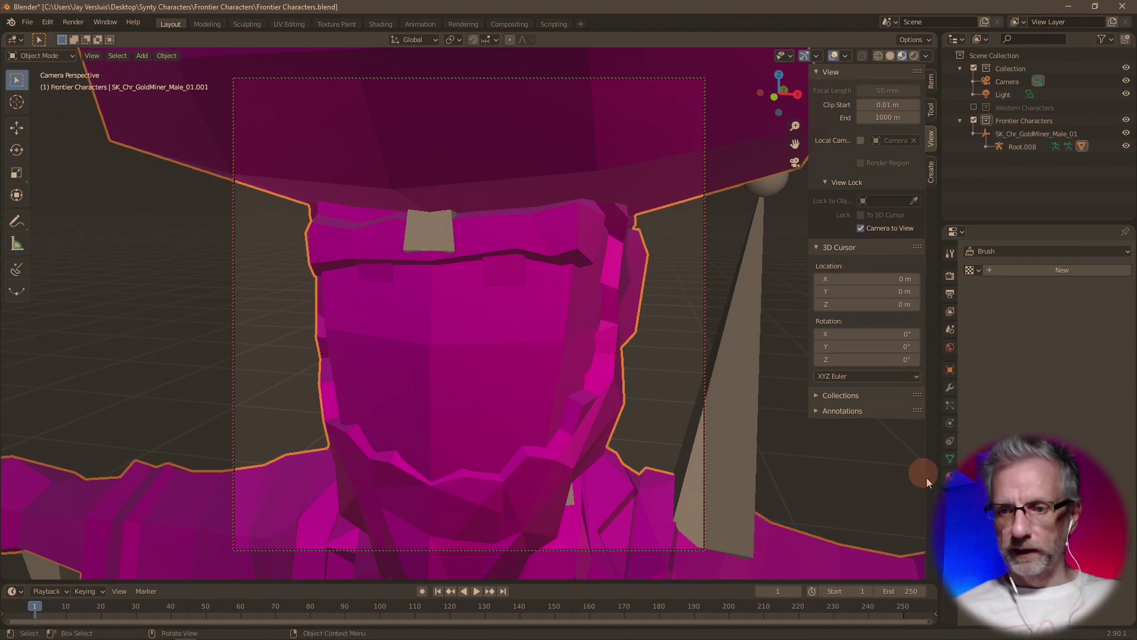
{"action": "left_click", "coordinate": [950, 476]}
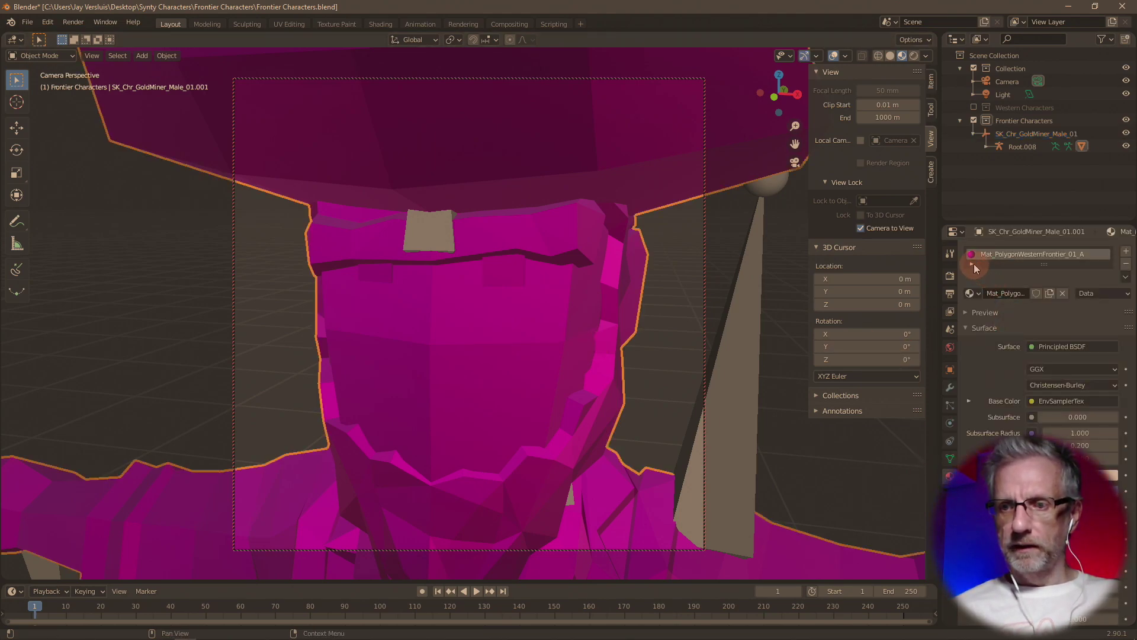
{"action": "left_click", "coordinate": [969, 294]}
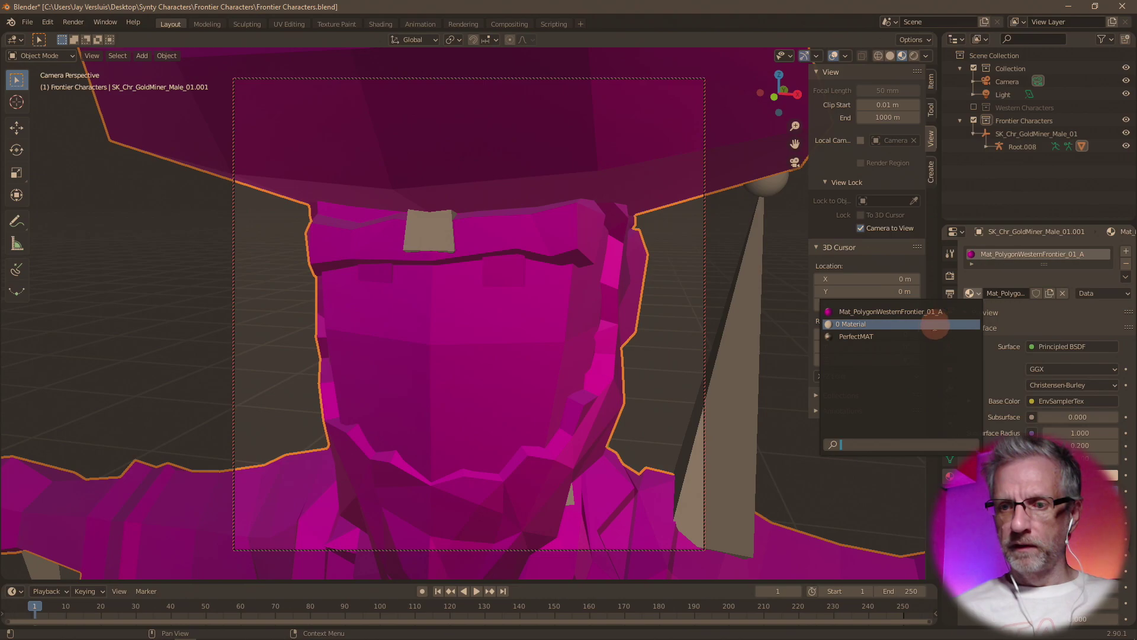
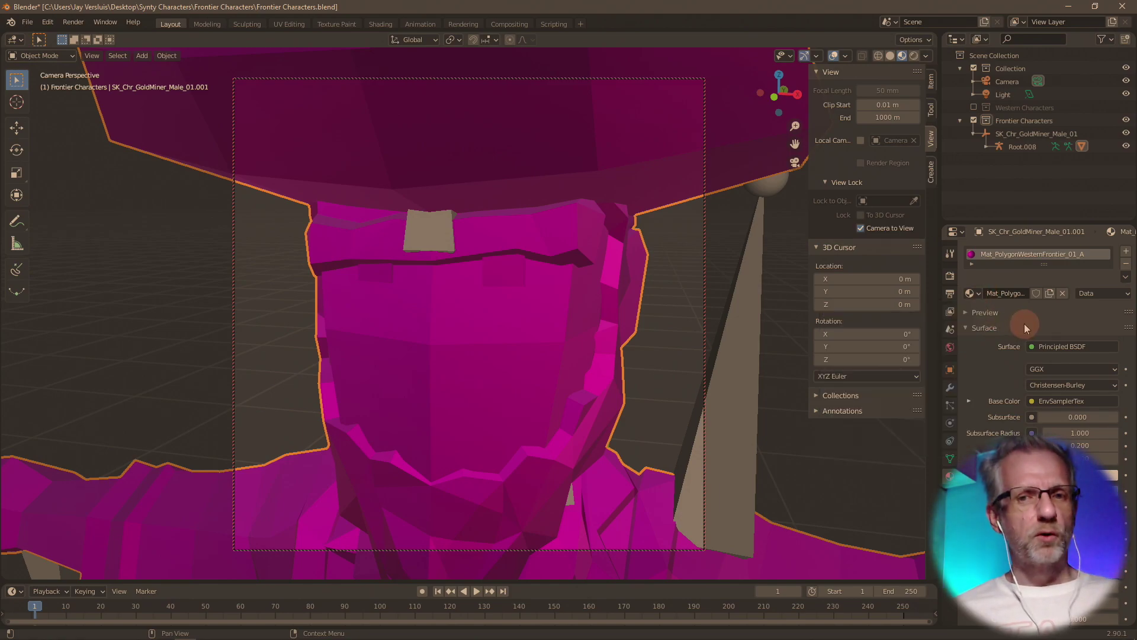
- Switch to Unreal Editor and open the material Mat_PolygonWesternFrontier_01_A from PolygonWesternFrontier's Materials folder
{"action": "key", "text": "alt+Tab"}
{"action": "key", "text": "alt+Tab"}
{"action": "key", "text": "alt+Tab"}
{"action": "key", "text": "alt+Tab"}
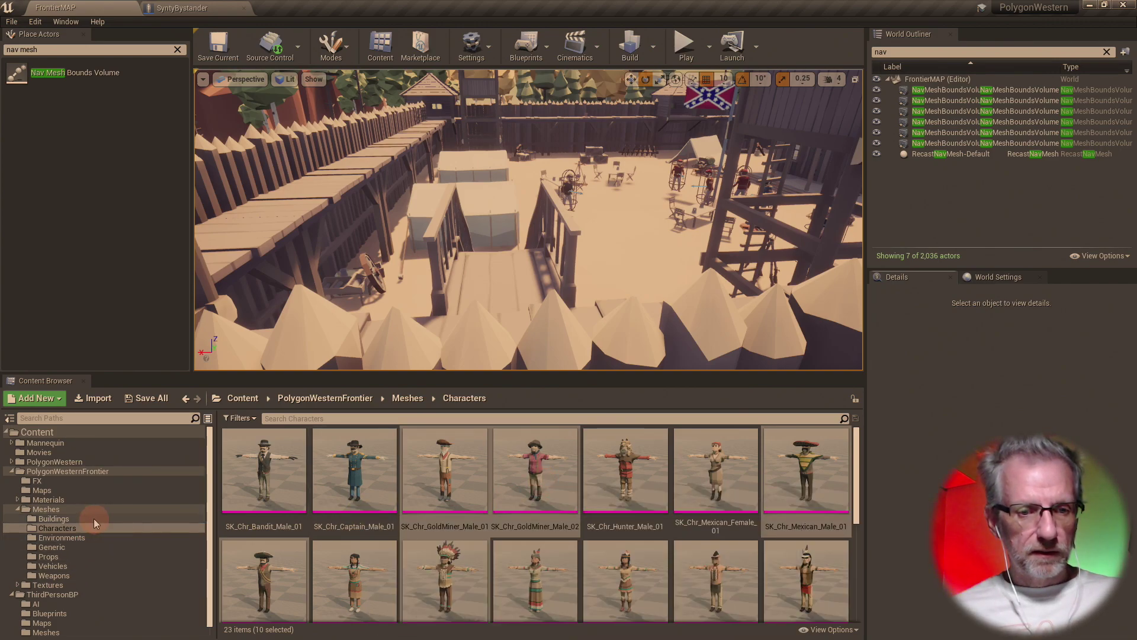
{"action": "left_click", "coordinate": [94, 499]}
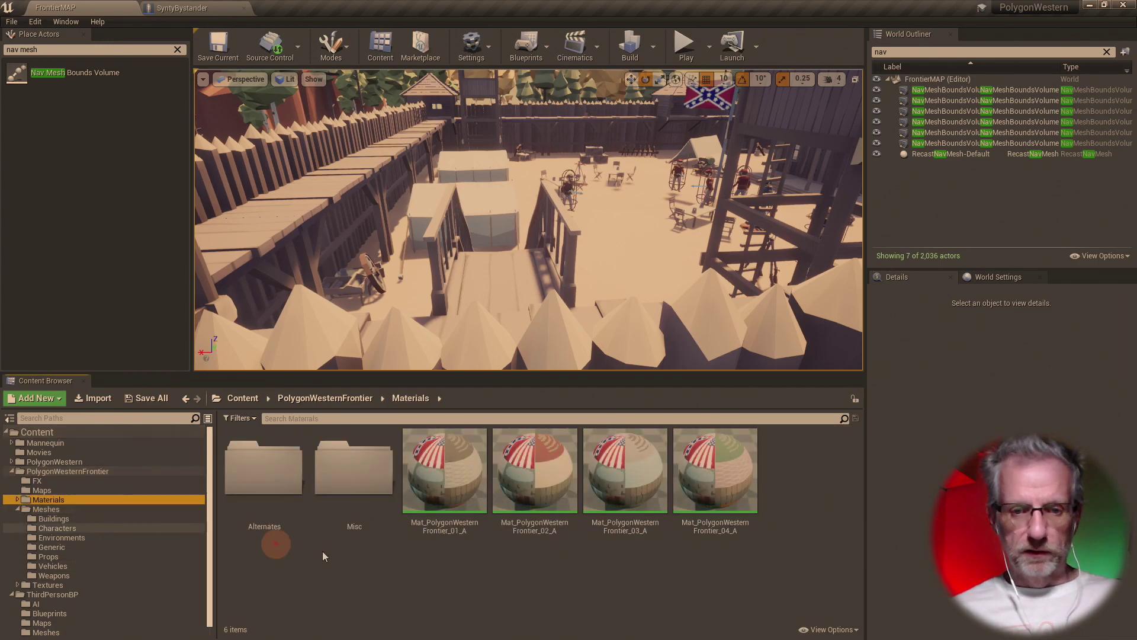
{"action": "left_click", "coordinate": [434, 453]}
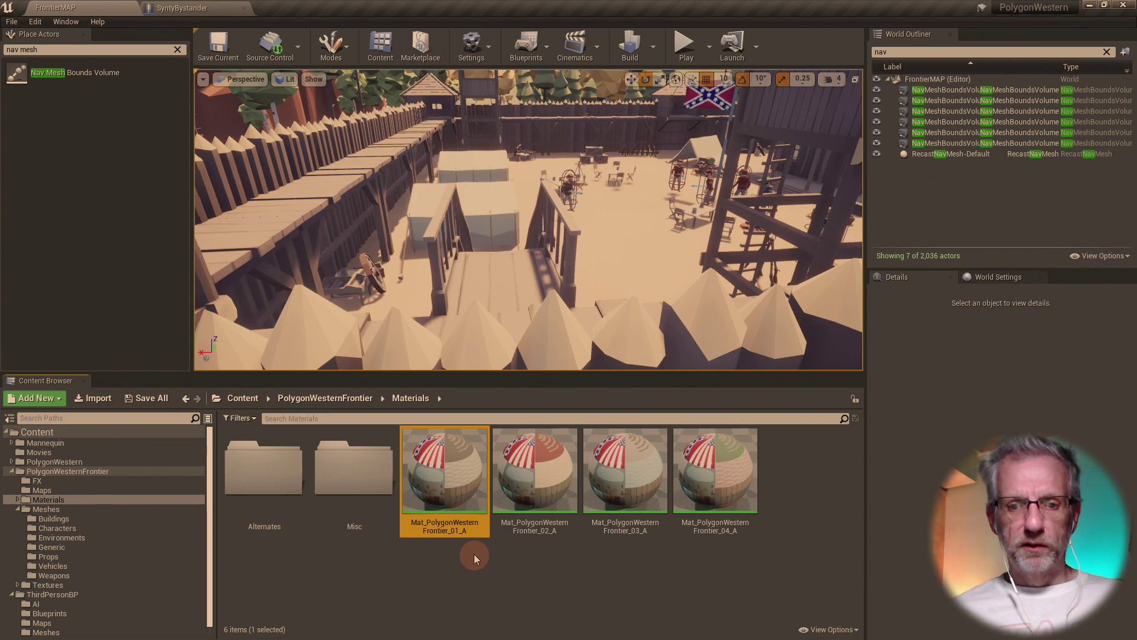
{"action": "double_click", "coordinate": [475, 493]}
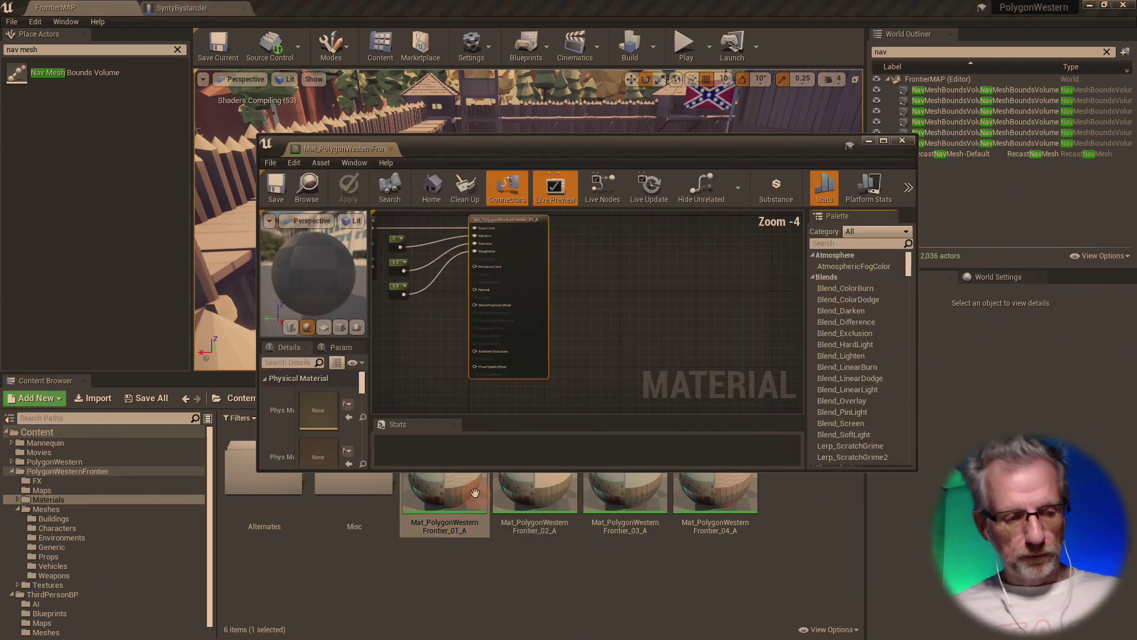
- Dock the material editor as a tab and browse to the Texture Sample node's texture T_PolygonWesternFrontier_01_A in the Content Browser
{"action": "left_click_drag", "start_coordinate": [349, 149], "coordinate": [308, 8]}
{"action": "scroll", "coordinate": [323, 246], "scroll_direction": "up", "scroll_amount": 3}
{"action": "right_click_drag", "start_coordinate": [323, 244], "coordinate": [493, 415]}
{"action": "scroll", "coordinate": [310, 306], "scroll_direction": "down", "scroll_amount": 1}
{"action": "scroll", "coordinate": [308, 302], "scroll_direction": "up", "scroll_amount": 1}
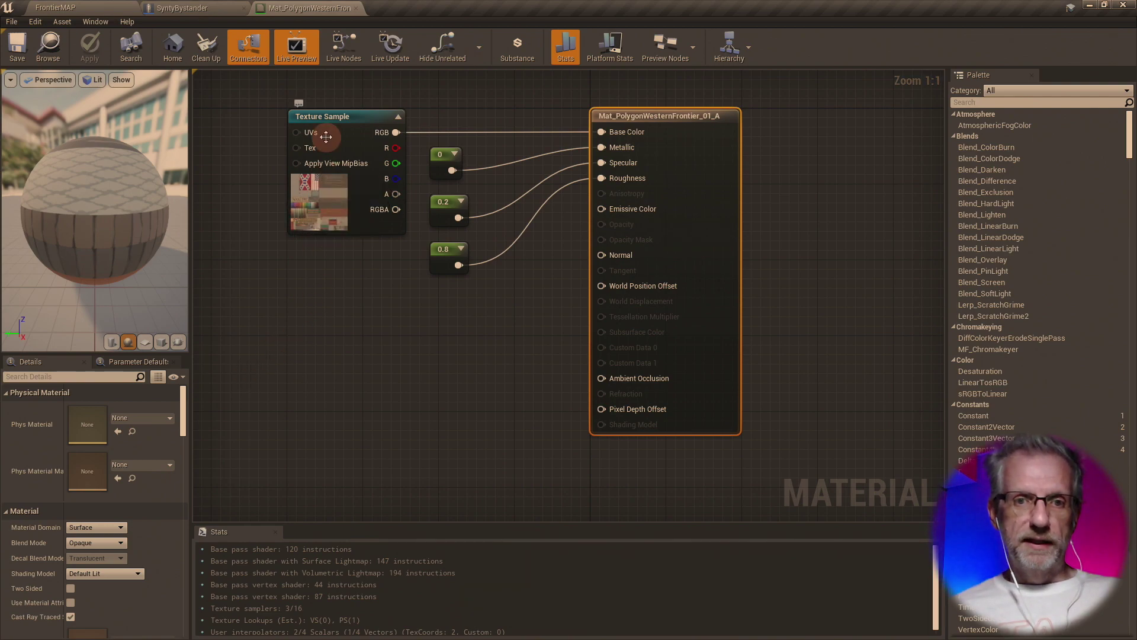
{"action": "left_click", "coordinate": [359, 165]}
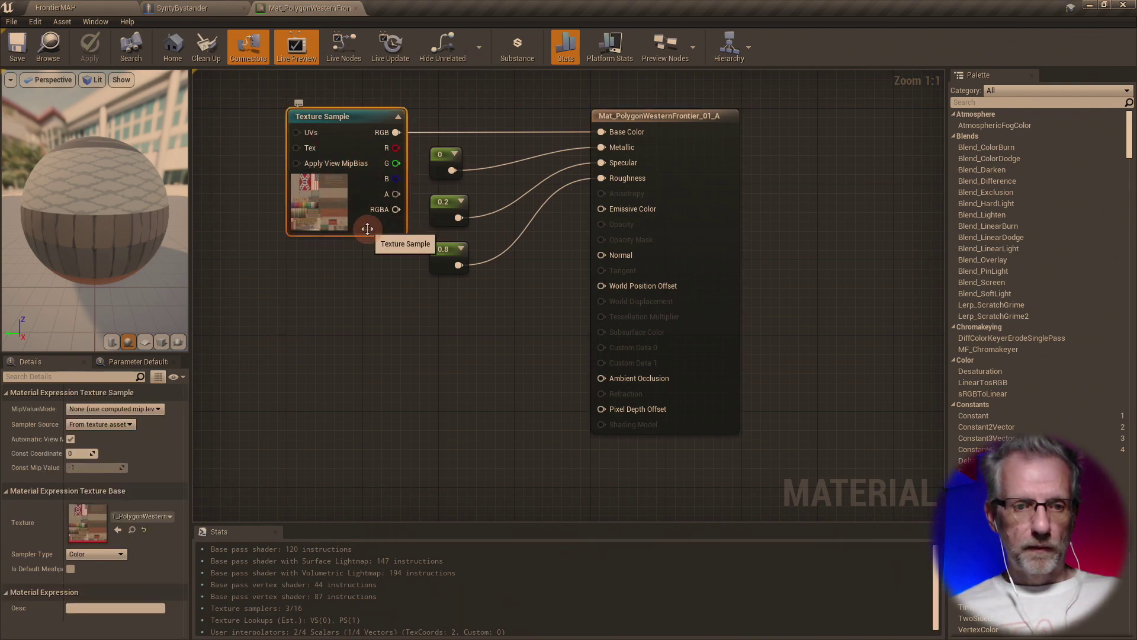
{"action": "left_click", "coordinate": [131, 530]}
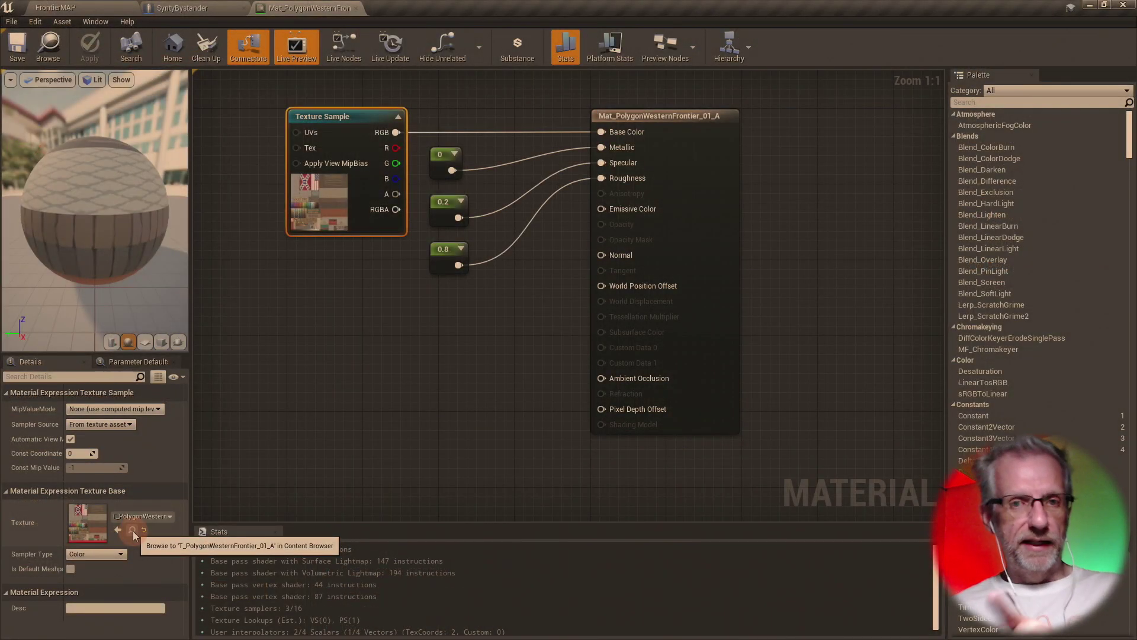
{"action": "left_click", "coordinate": [133, 531]}
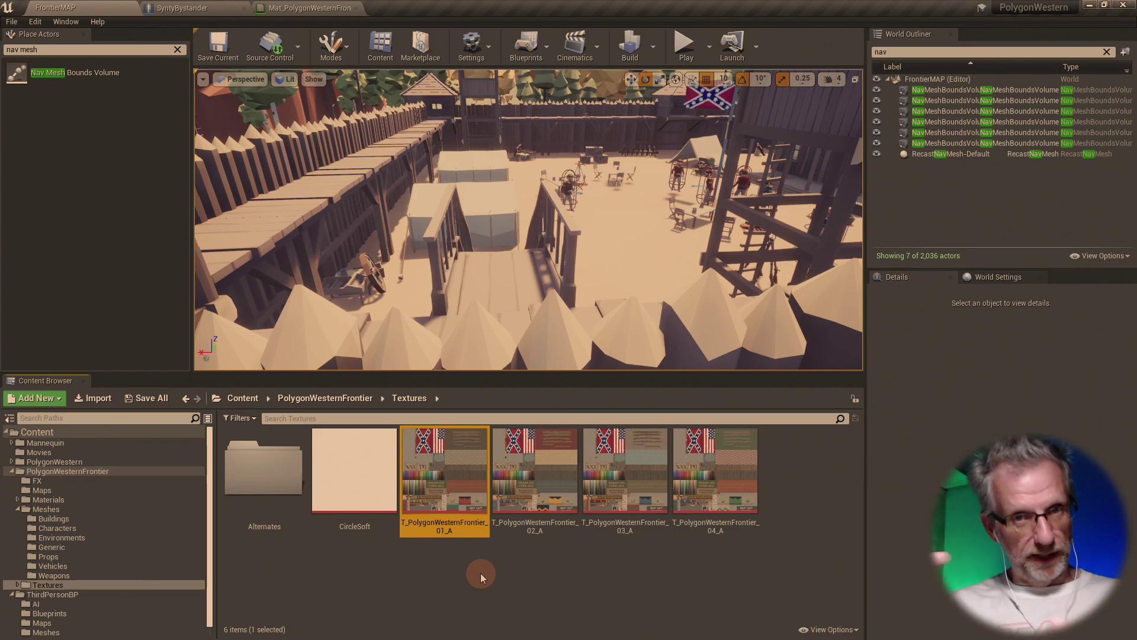
- Export the texture T_PolygonWesternFrontier_01_A as a Targa file into the Frontier Characters folder
{"action": "right_click", "coordinate": [446, 493]}
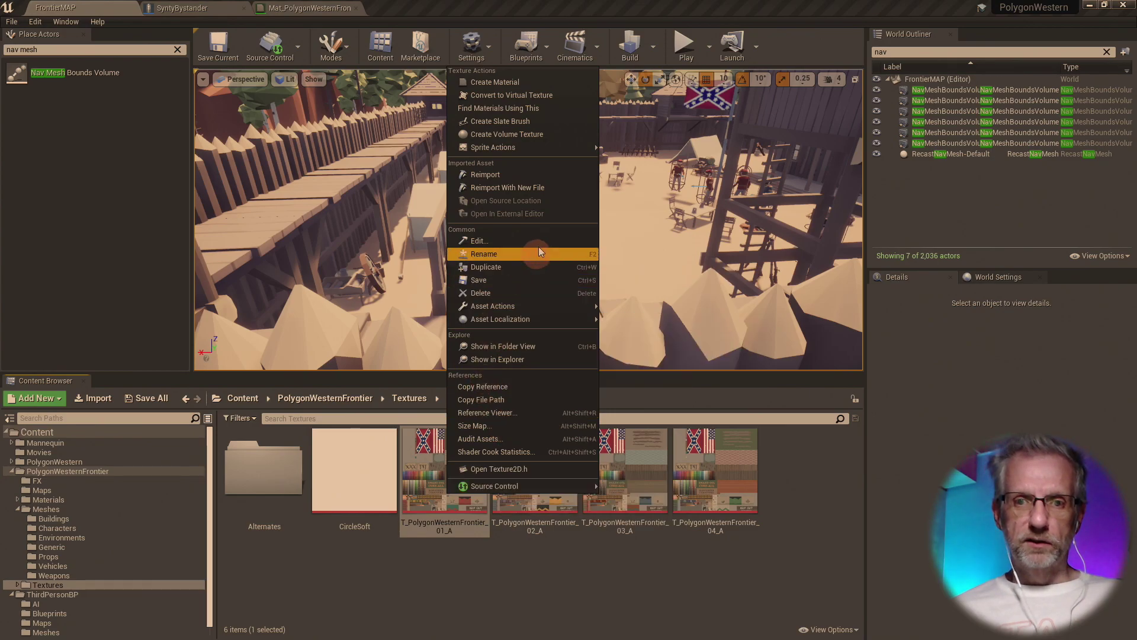
{"action": "mouse_move", "coordinate": [577, 306]}
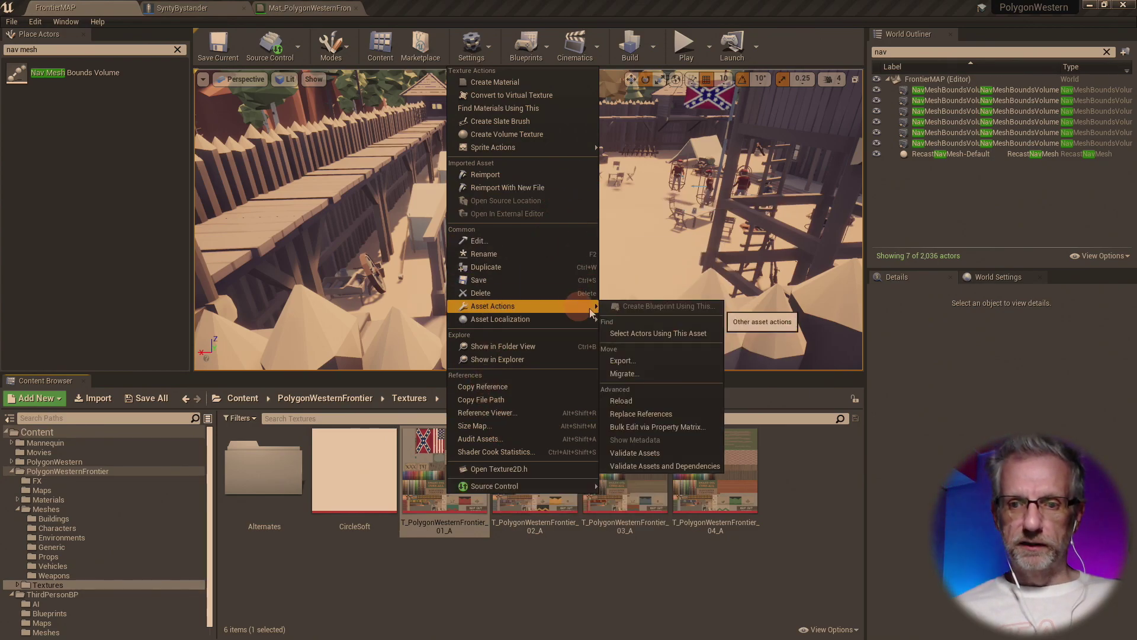
{"action": "left_click", "coordinate": [623, 360]}
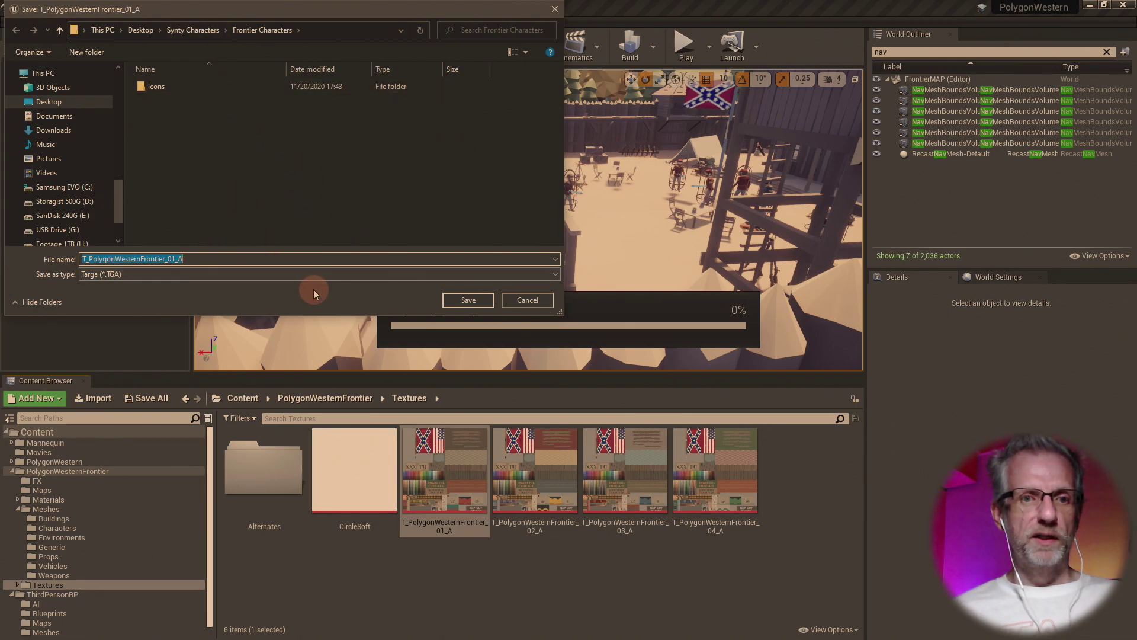
{"action": "left_click", "coordinate": [446, 303]}
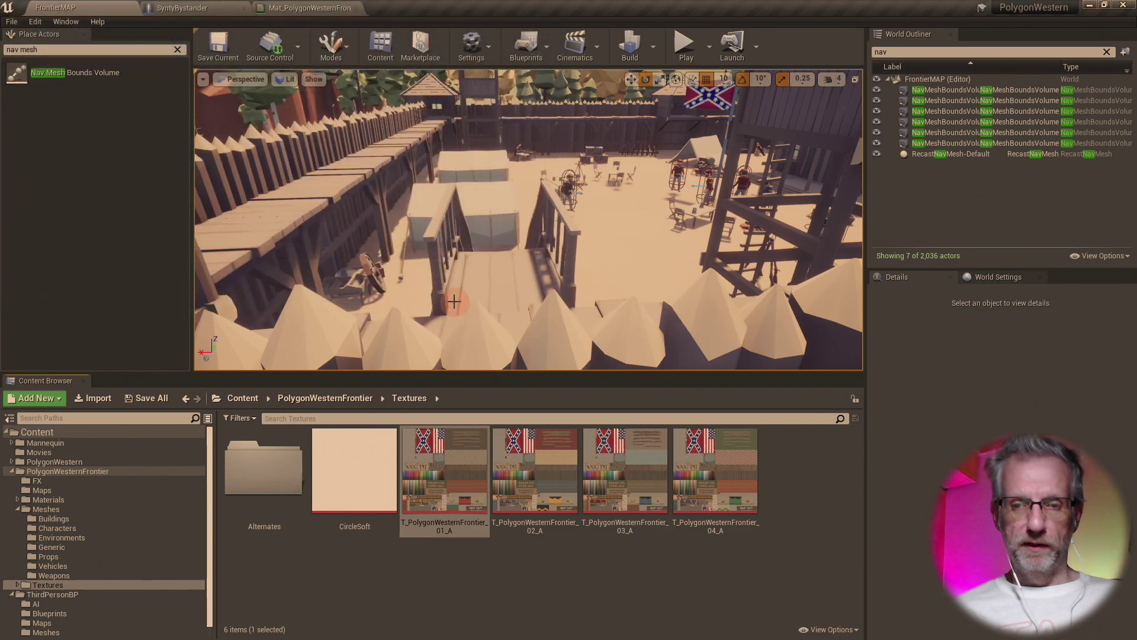
- Switch to Blender's Shading workspace and move the EnvSamplerTex image node down so its image settings are in view
{"action": "key", "text": "alt+Tab"}
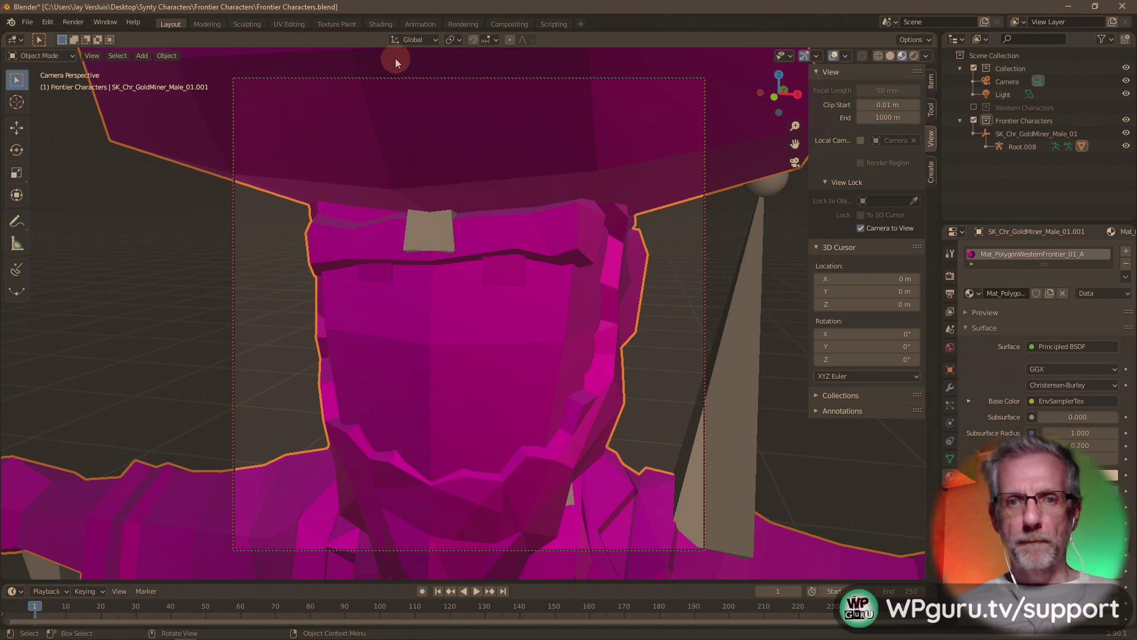
{"action": "left_click", "coordinate": [381, 24]}
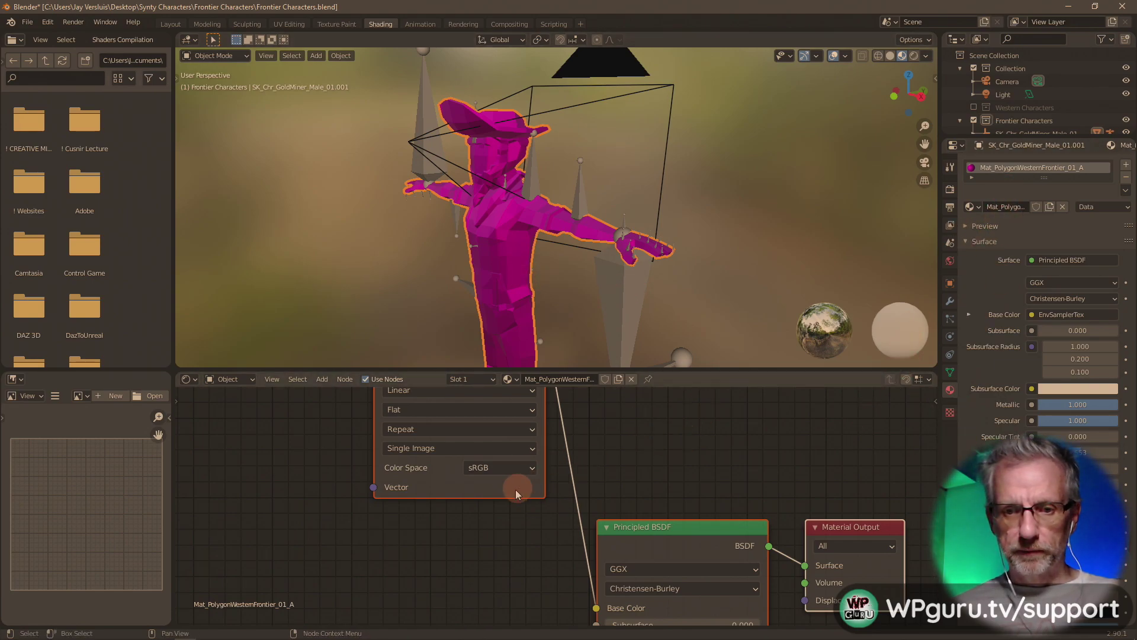
{"action": "left_click_drag", "start_coordinate": [513, 489], "coordinate": [503, 610]}
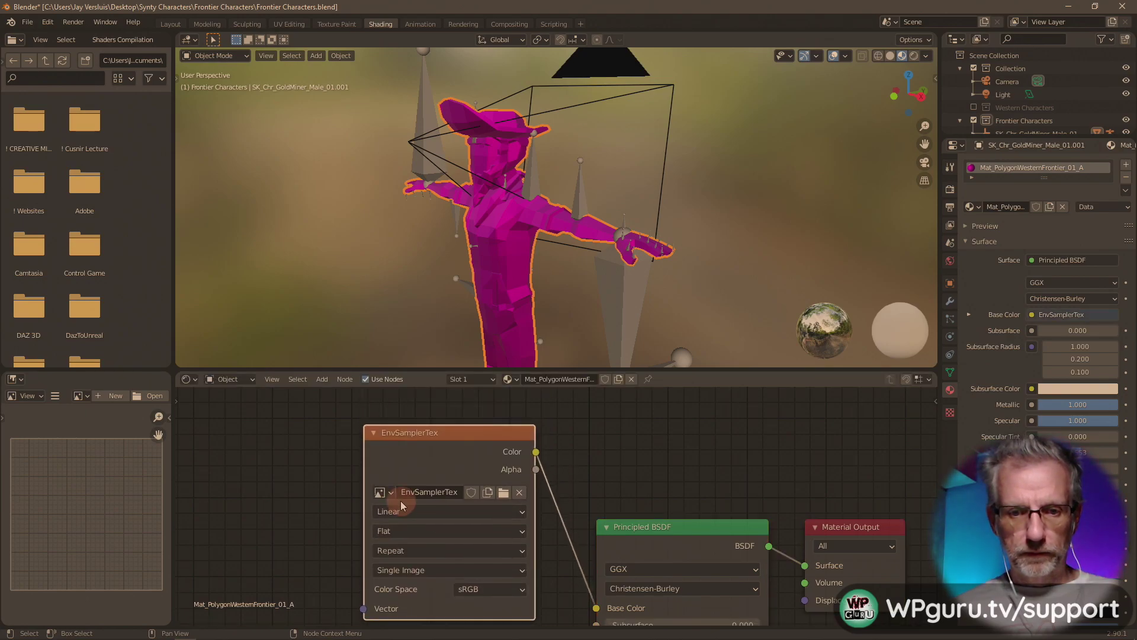
- Load T_PolygonWesternFrontier_01_A.TGA from Desktop\Synty Characters\Frontier Characters into the EnvSamplerTex image node
{"action": "left_click", "coordinate": [503, 493]}
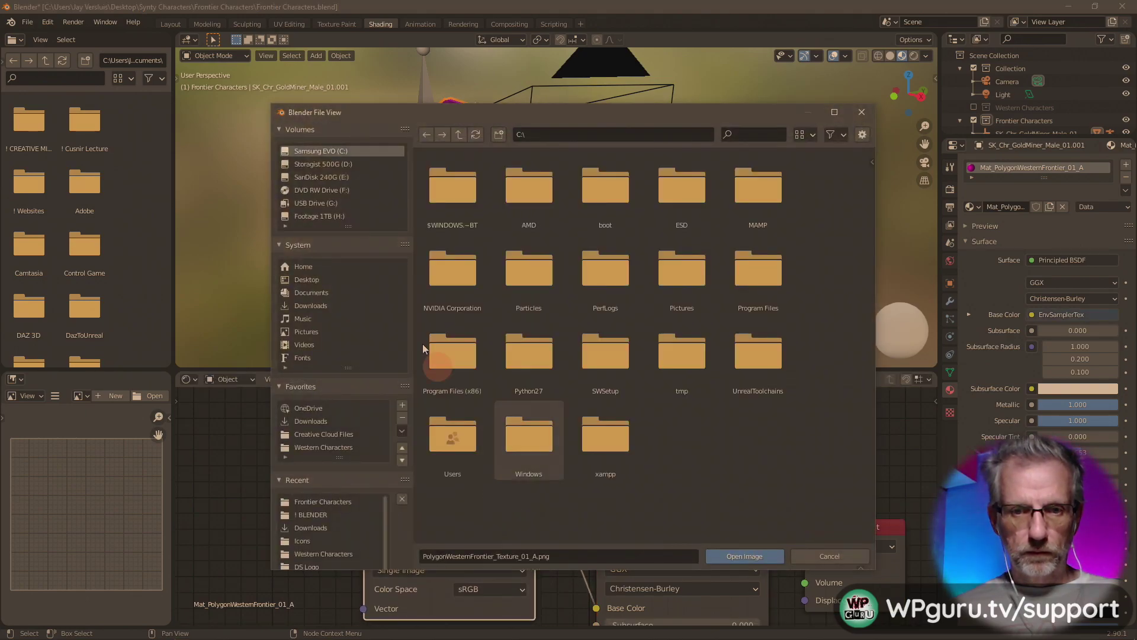
{"action": "left_click", "coordinate": [315, 282]}
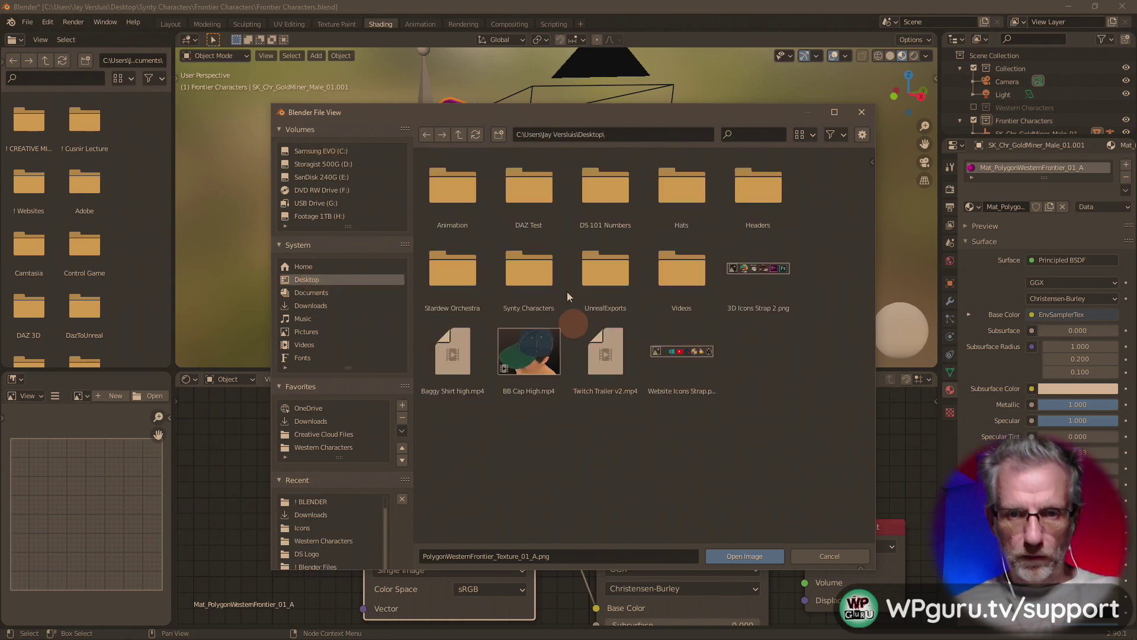
{"action": "left_click", "coordinate": [539, 279]}
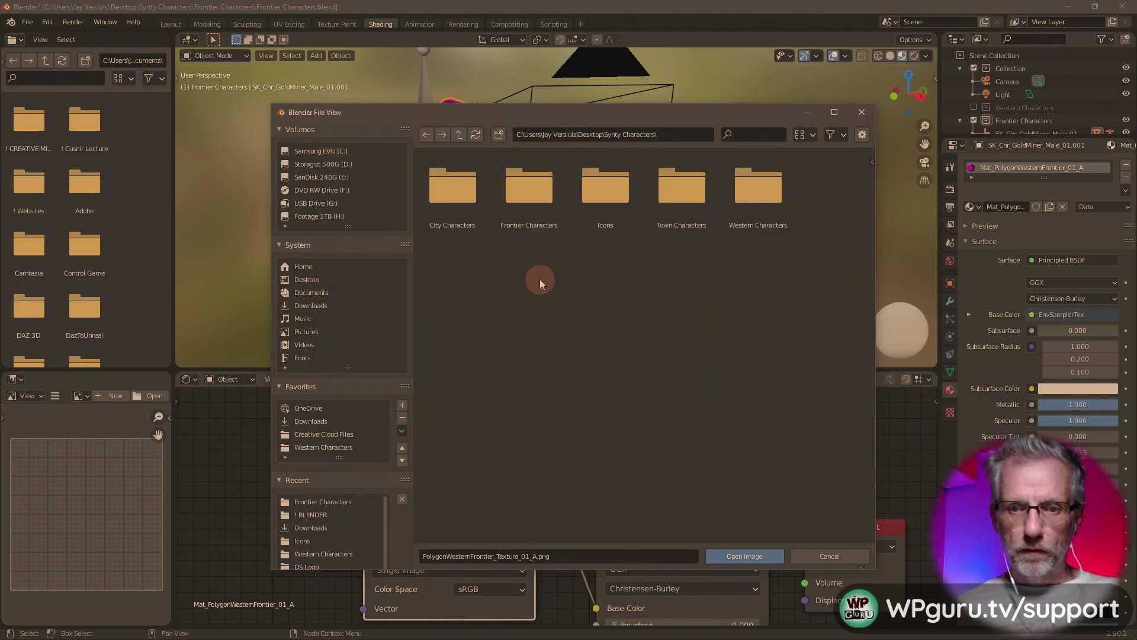
{"action": "left_click", "coordinate": [551, 198]}
{"action": "left_click", "coordinate": [551, 198]}
{"action": "left_click", "coordinate": [737, 550]}
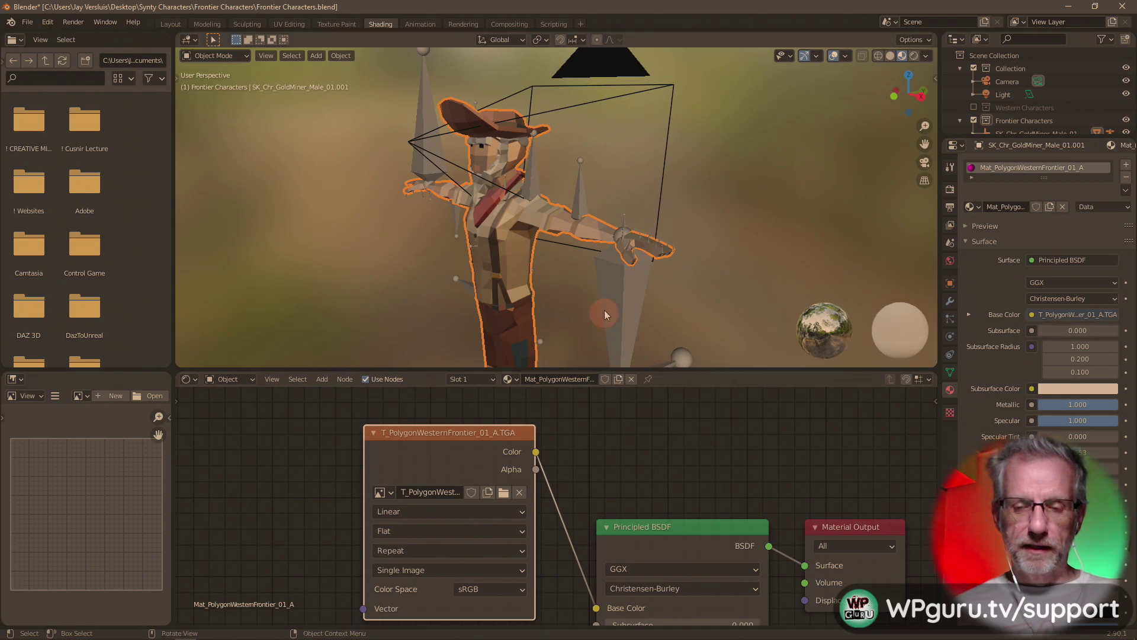
- Rename the gold miner's material Mat_PolygonWesternFrontier_01_A to Frontier MAT
{"action": "scroll", "coordinate": [605, 310], "scroll_direction": "up", "scroll_amount": 3}
{"action": "right_click", "coordinate": [606, 314]}
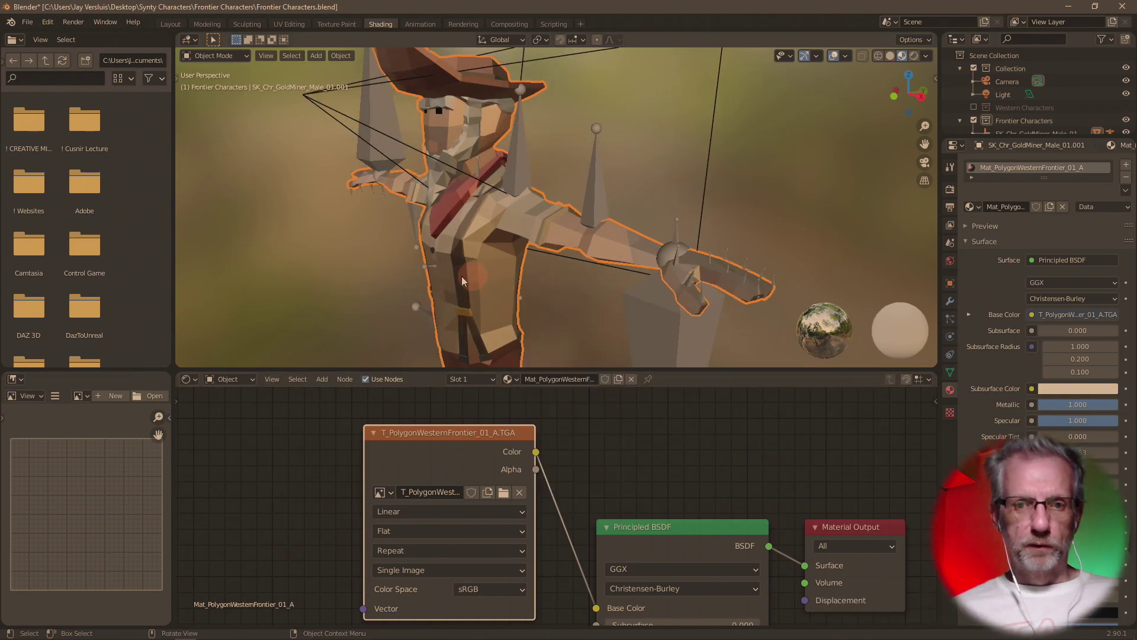
{"action": "middle_click_drag", "start_coordinate": [477, 276], "coordinate": [450, 250]}
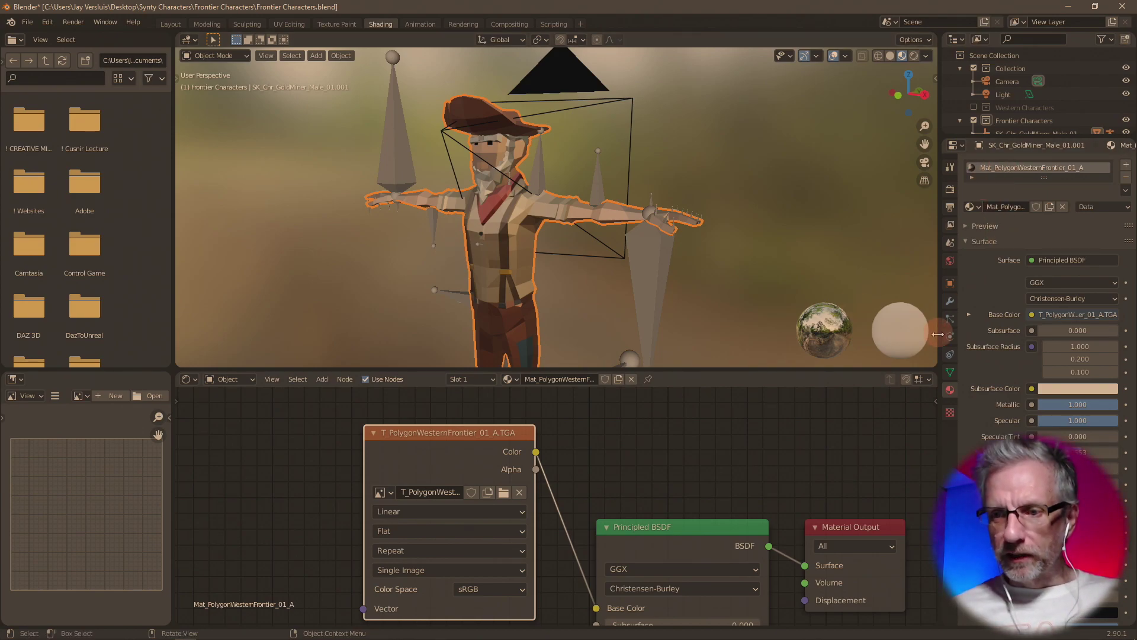
{"action": "left_click", "coordinate": [1125, 190]}
{"action": "left_click", "coordinate": [1059, 170]}
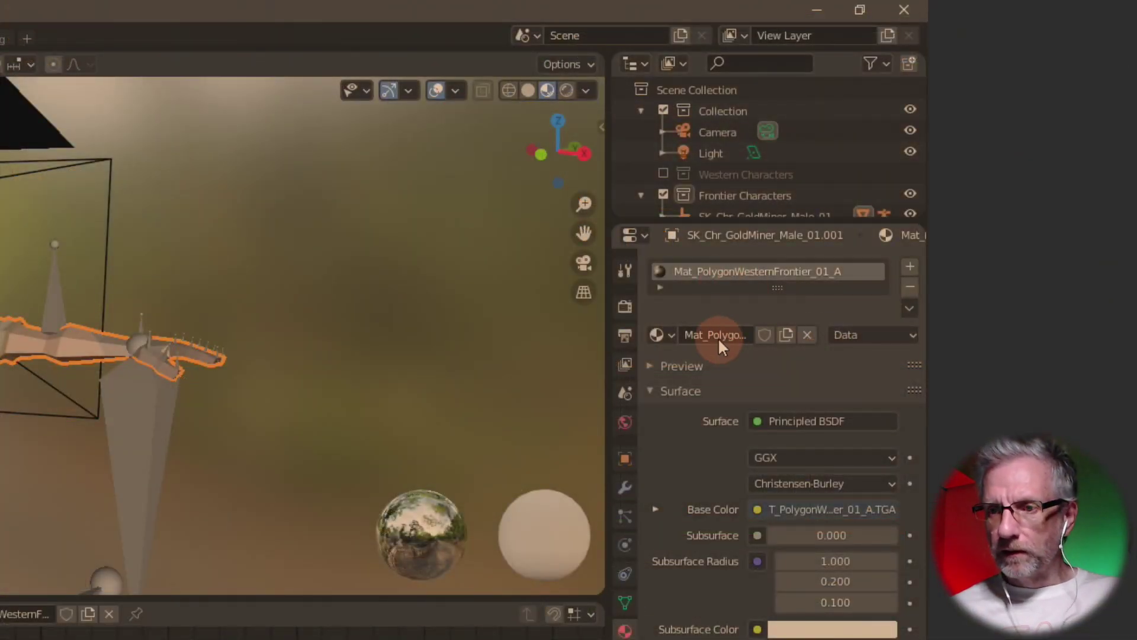
{"action": "left_click", "coordinate": [705, 333]}
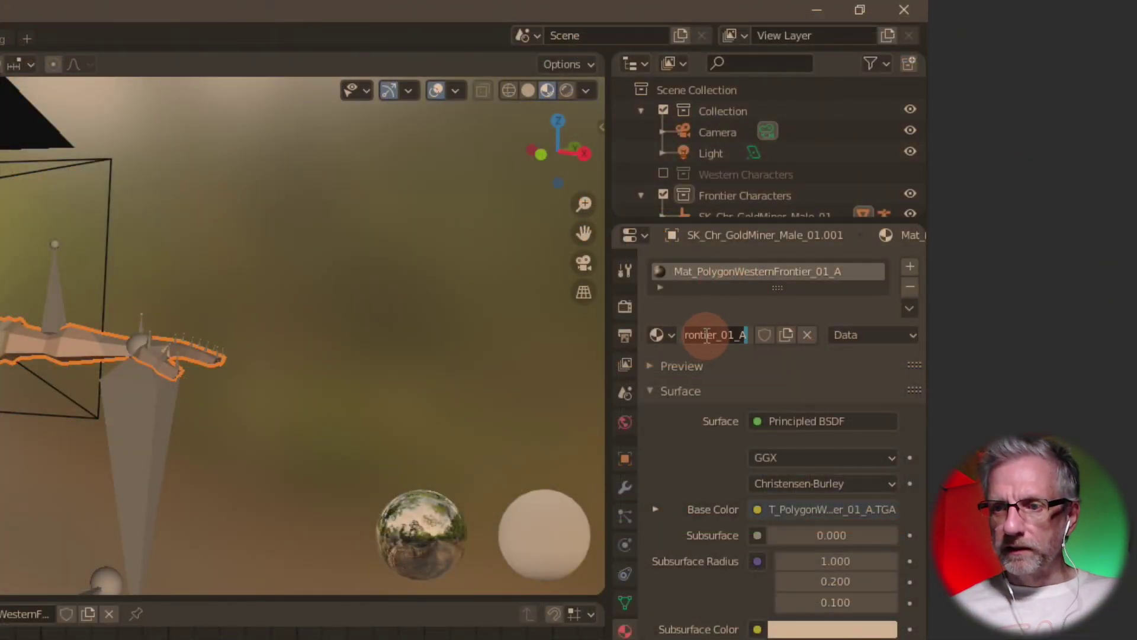
{"action": "type", "text": "Fron"}
{"action": "key", "text": "BackSpace"}
{"action": "key", "text": "BackSpace"}
{"action": "key", "text": "BackSpace"}
{"action": "type", "text": "rontier MAT"}
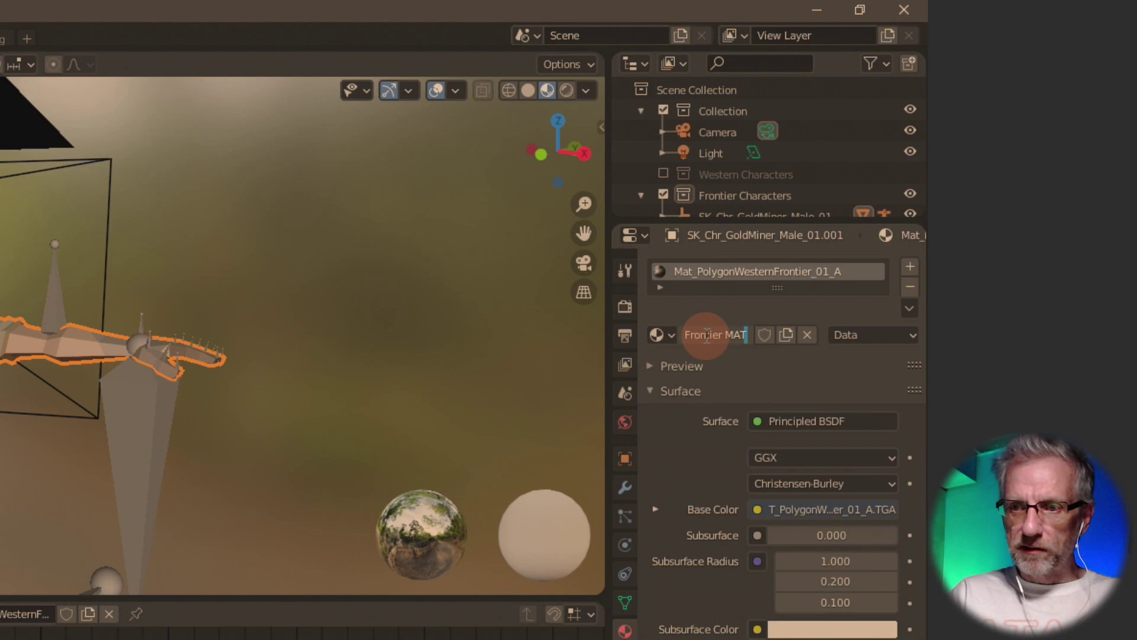
{"action": "key", "text": "Return"}
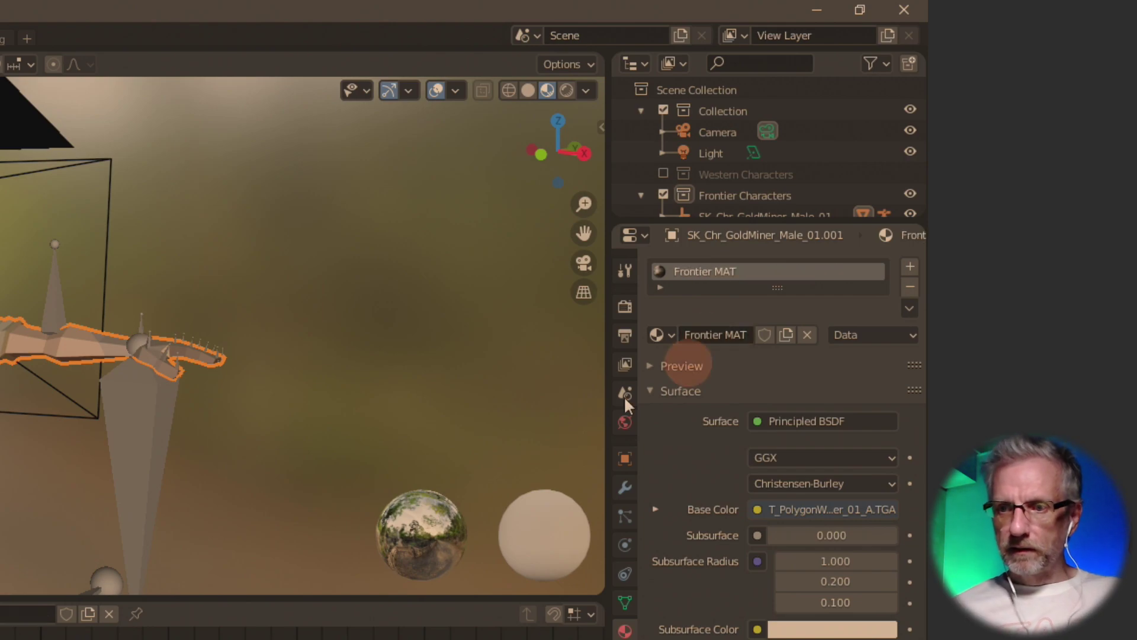
- Compare PerfectMAT with Frontier MAT on the gold miner mesh by assigning each in turn
{"action": "left_click", "coordinate": [677, 336]}
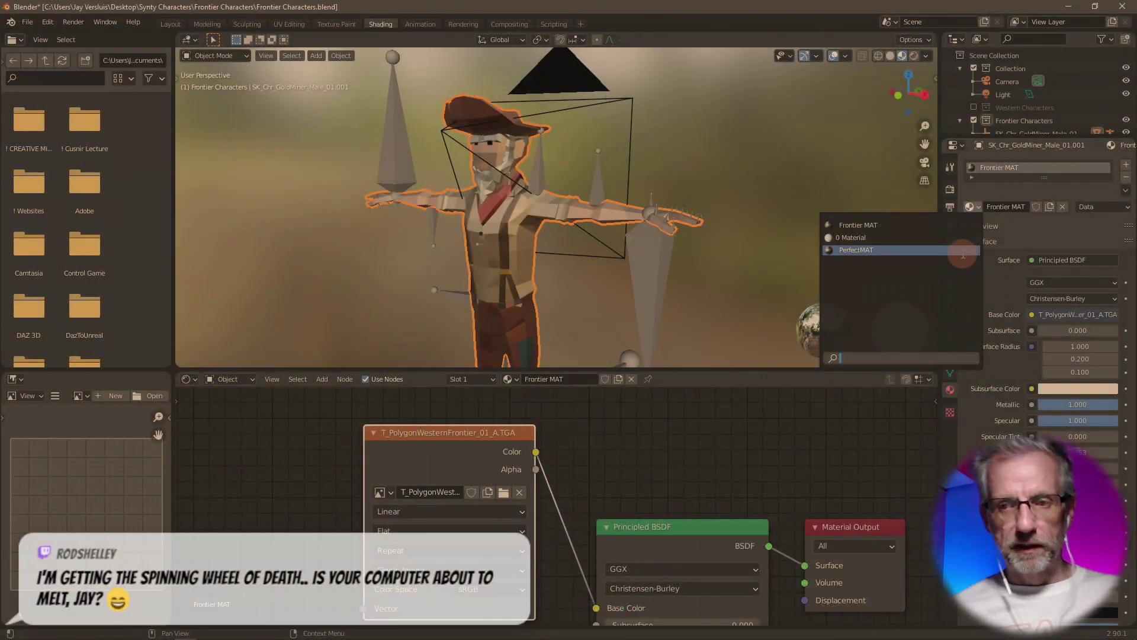
{"action": "left_click", "coordinate": [962, 253]}
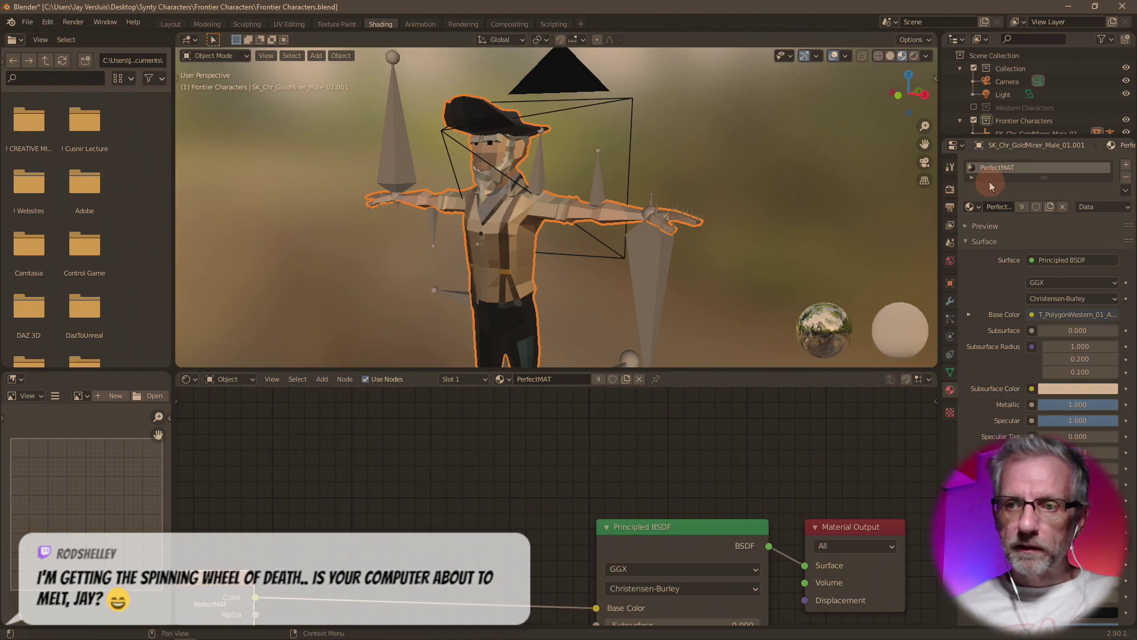
{"action": "left_click", "coordinate": [969, 207]}
{"action": "left_click", "coordinate": [950, 225]}
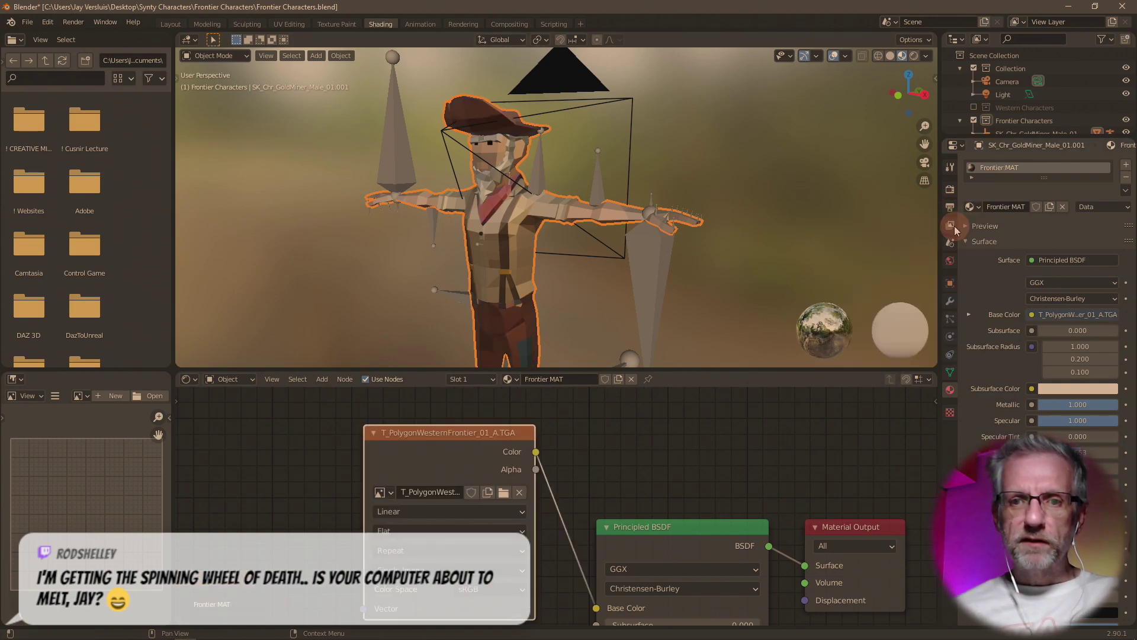
- Rename the PerfectMAT material to WesternMAT and reassign Frontier MAT to the gold miner mesh
{"action": "left_click", "coordinate": [972, 207]}
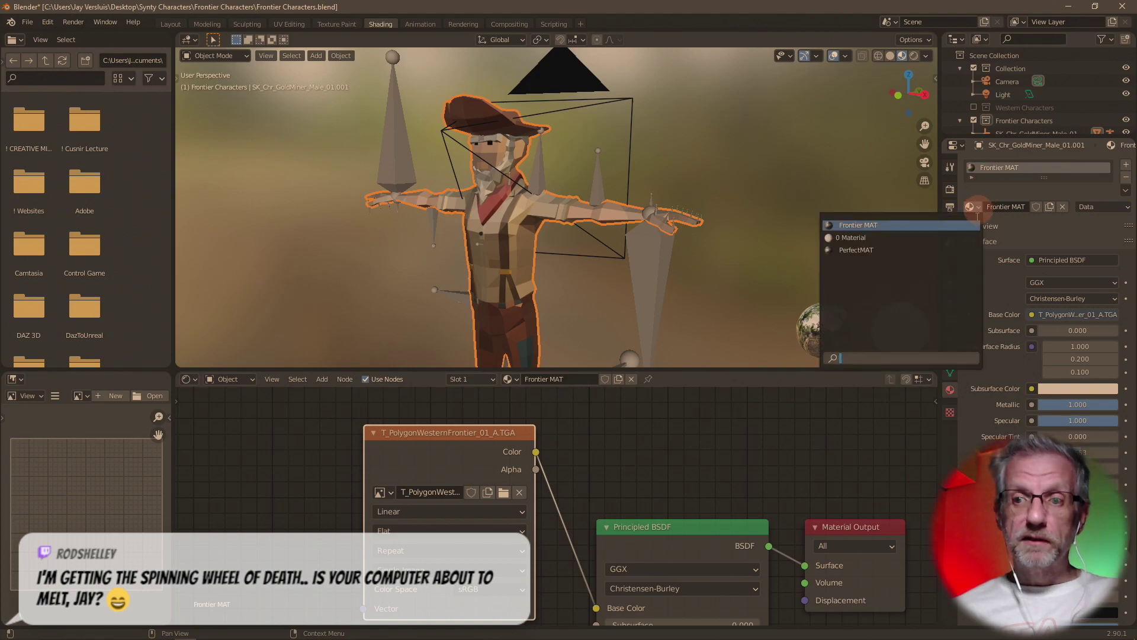
{"action": "left_click", "coordinate": [956, 250]}
{"action": "double_click", "coordinate": [997, 206]}
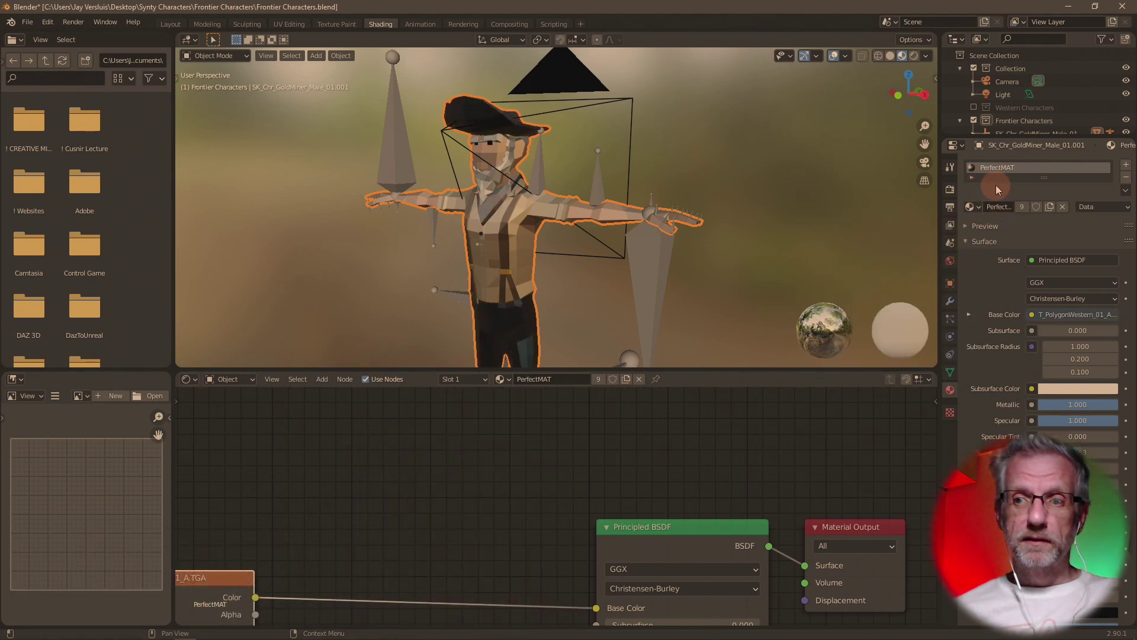
{"action": "key", "text": "Home"}
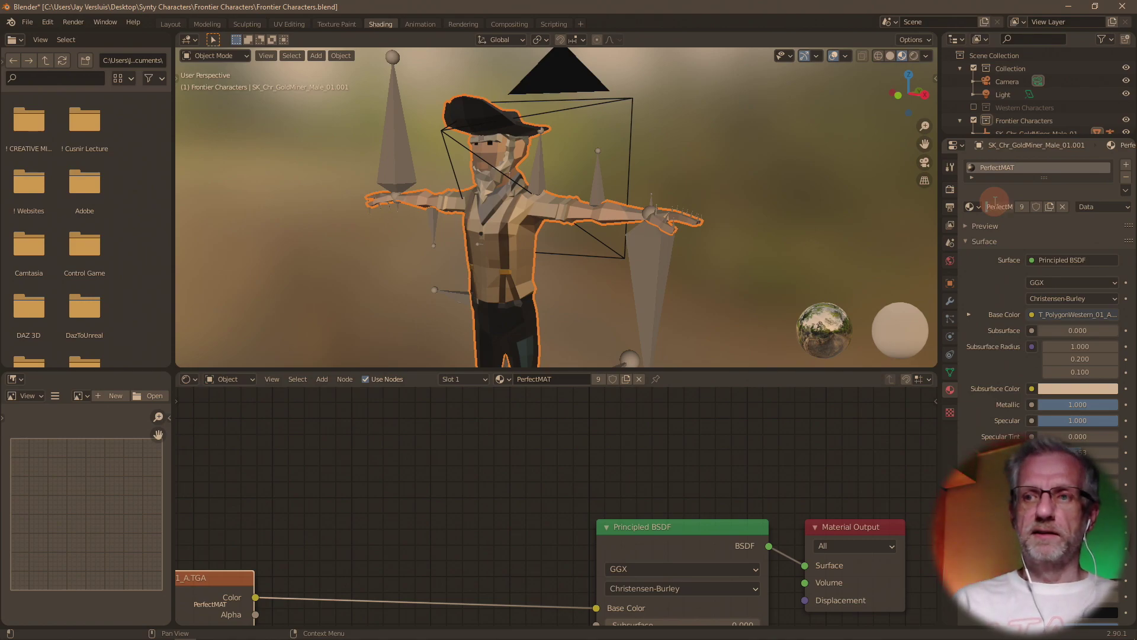
{"action": "key", "text": "Right"}
{"action": "key", "text": "Right"}
{"action": "key", "text": "Right"}
{"action": "key", "text": "Right"}
{"action": "key", "text": "End"}
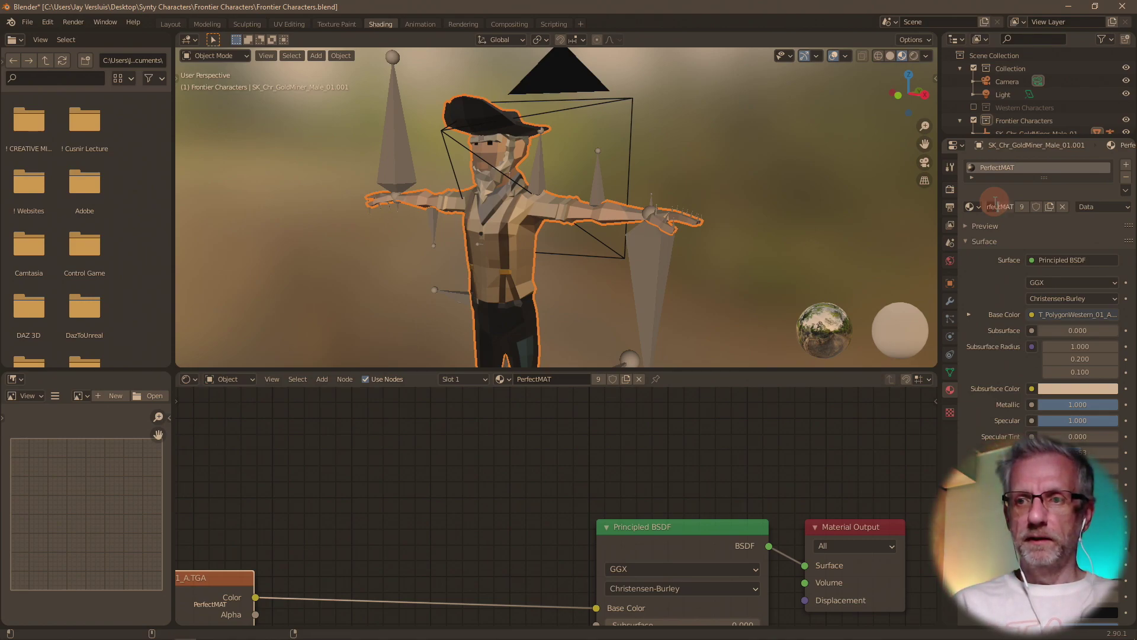
{"action": "key", "text": "ctrl+BackSpace"}
{"action": "type", "text": "Western"}
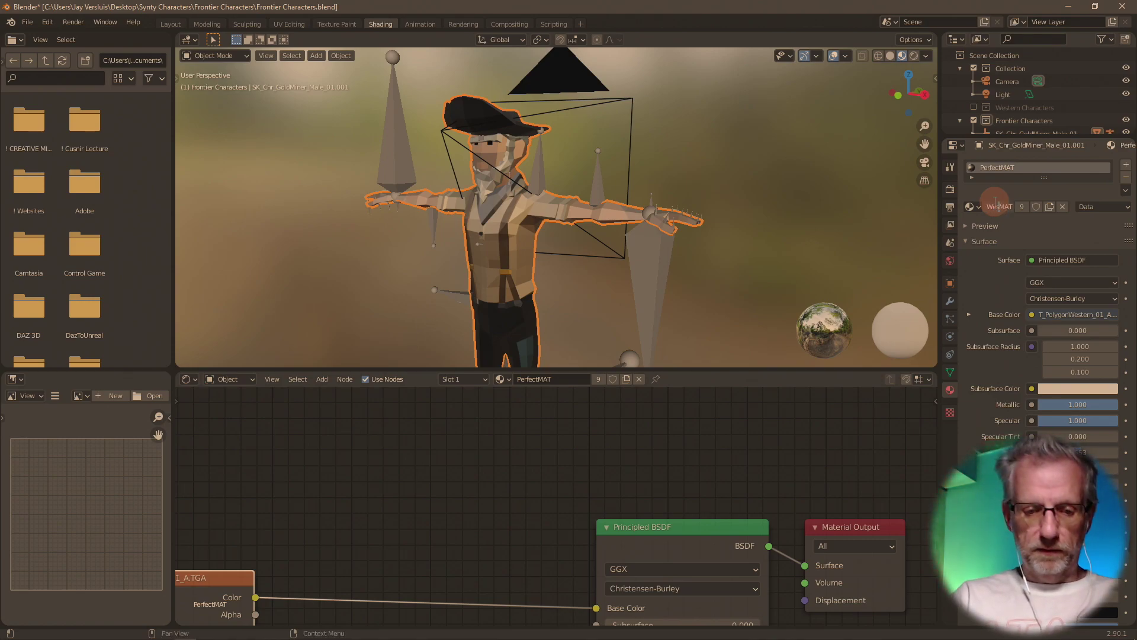
{"action": "key", "text": "Return"}
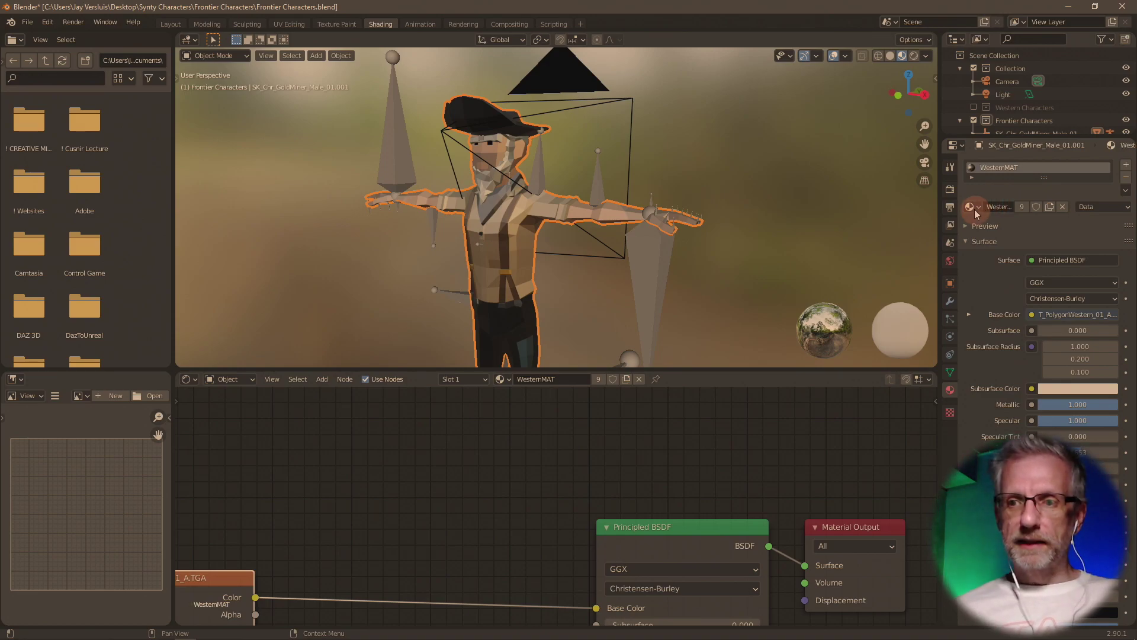
{"action": "left_click", "coordinate": [970, 206]}
{"action": "left_click", "coordinate": [970, 227]}
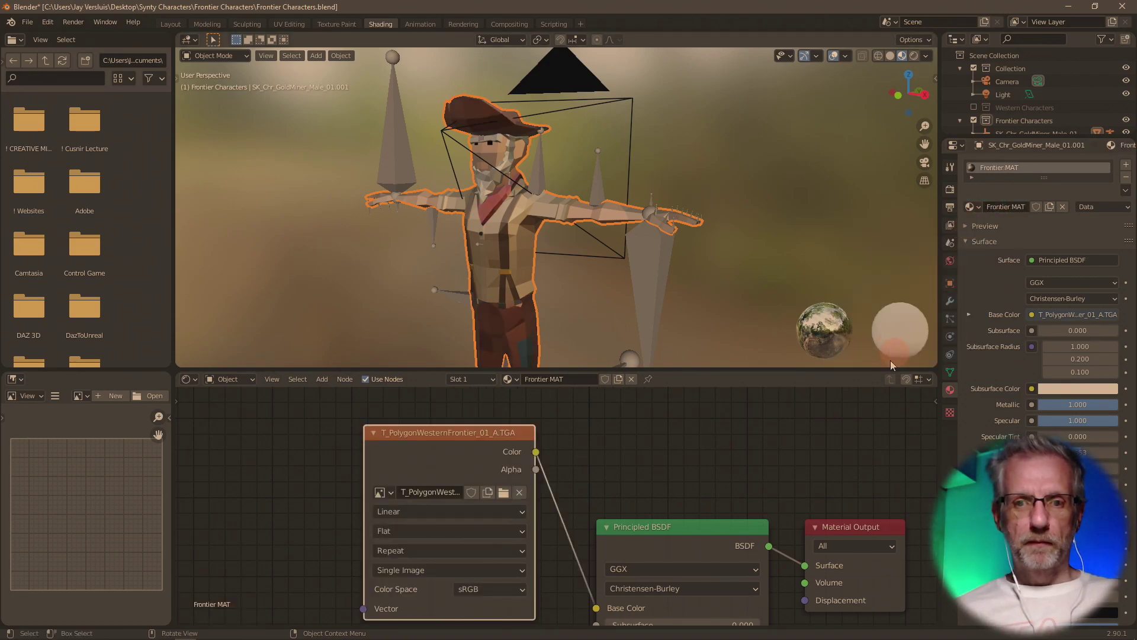
- Render the gold miner's portrait through the camera from the Layout workspace and choose the Icons folder for saving the image
{"action": "left_click", "coordinate": [170, 24]}
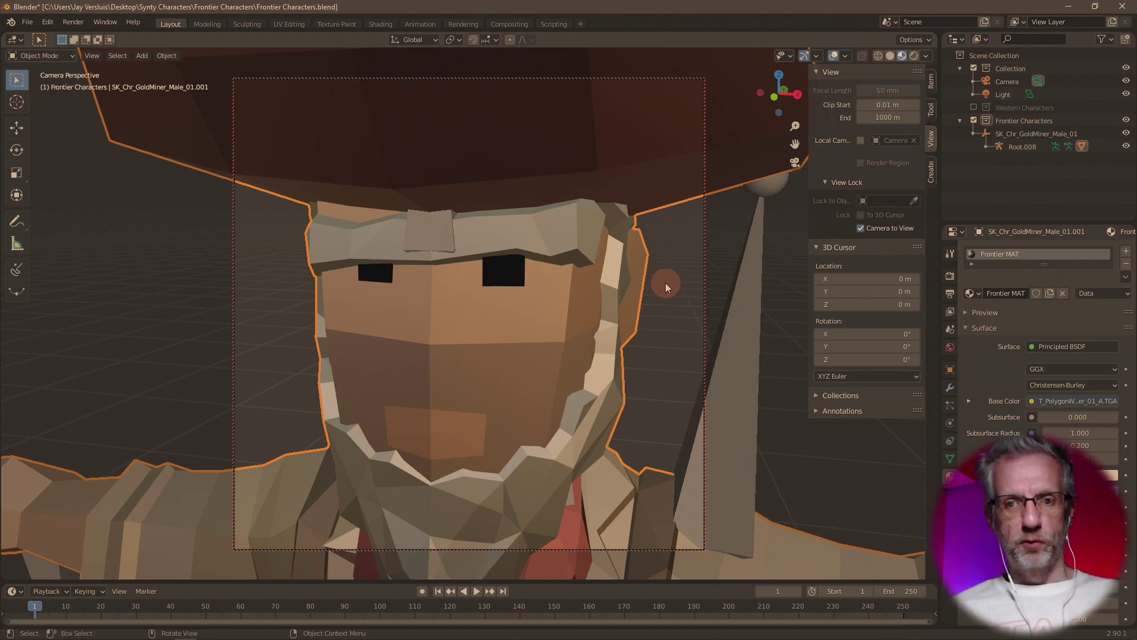
{"action": "key", "text": "F12"}
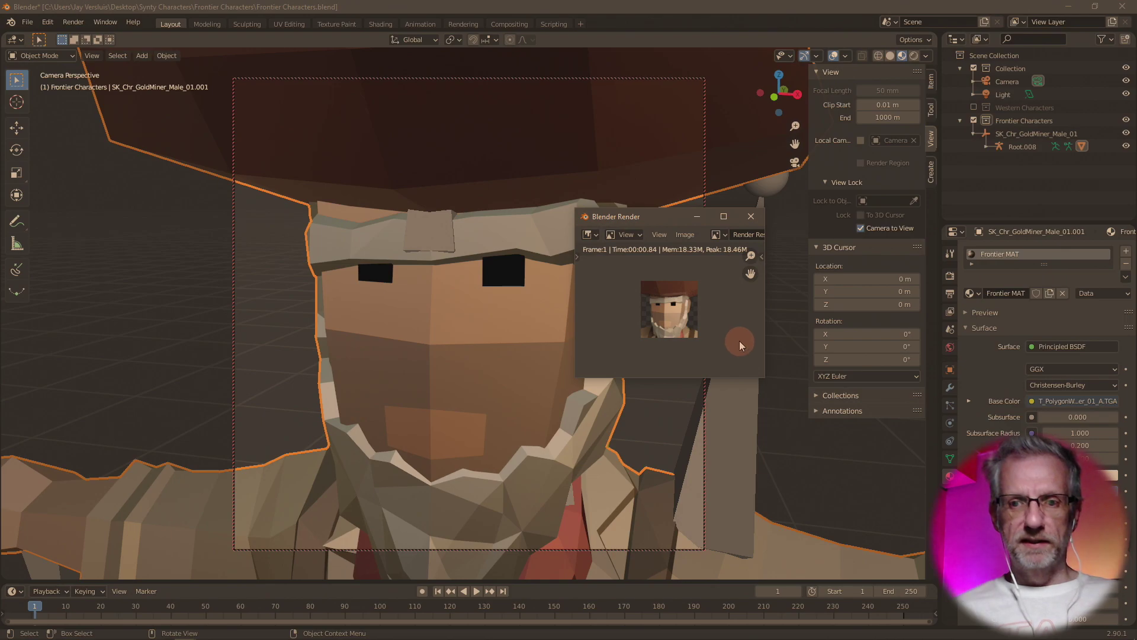
{"action": "left_click", "coordinate": [685, 237]}
{"action": "left_click", "coordinate": [709, 327]}
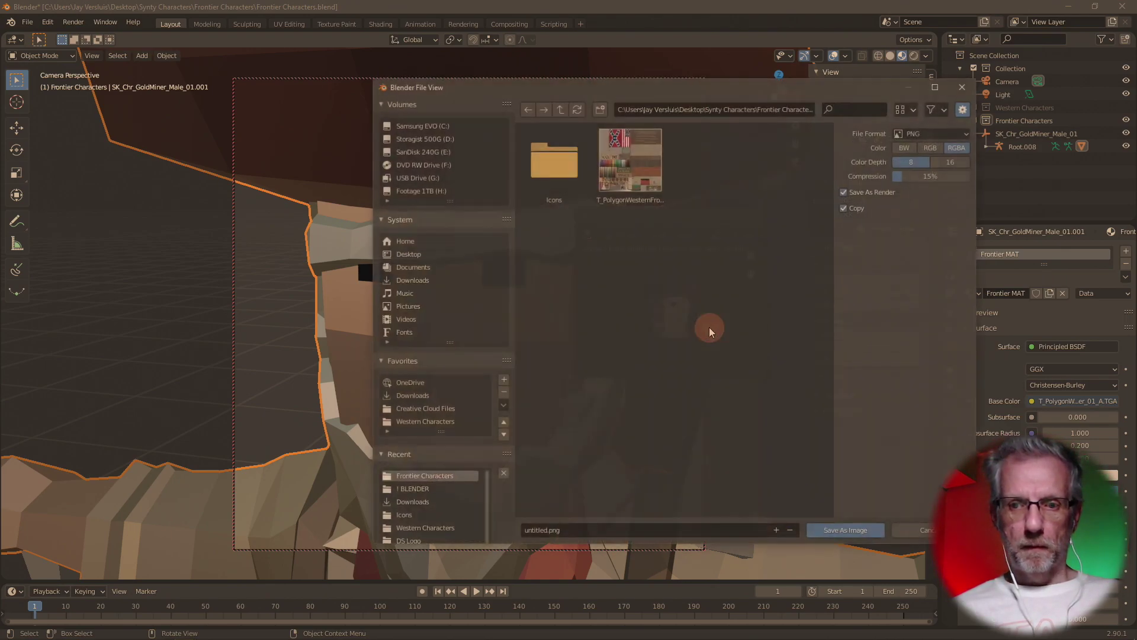
{"action": "double_click", "coordinate": [546, 187]}
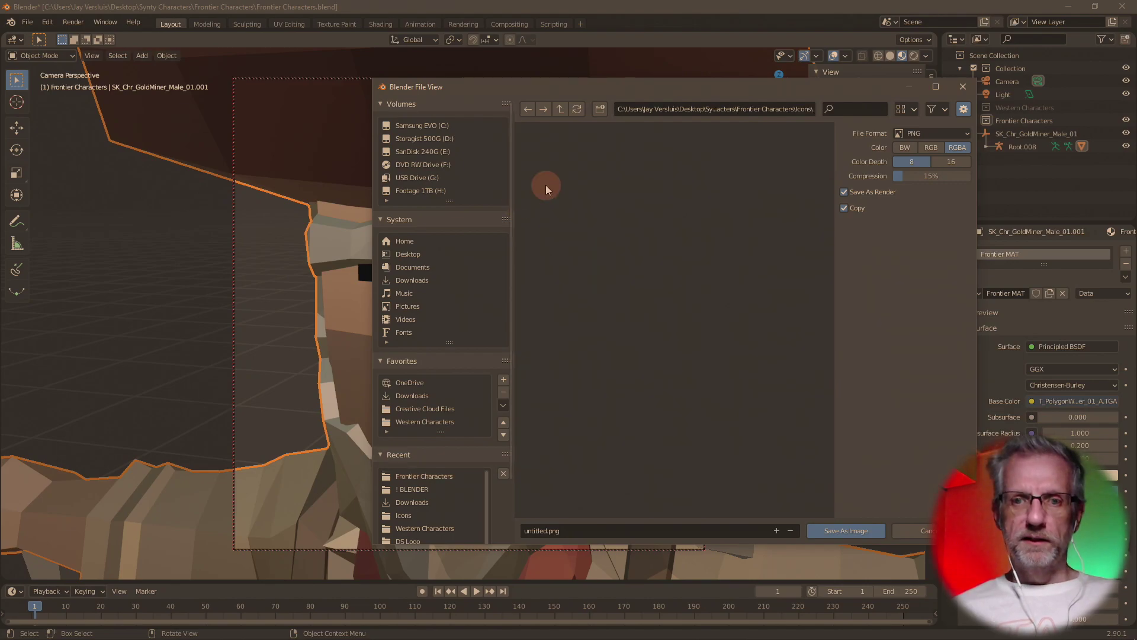
{"action": "left_click", "coordinate": [652, 527]}
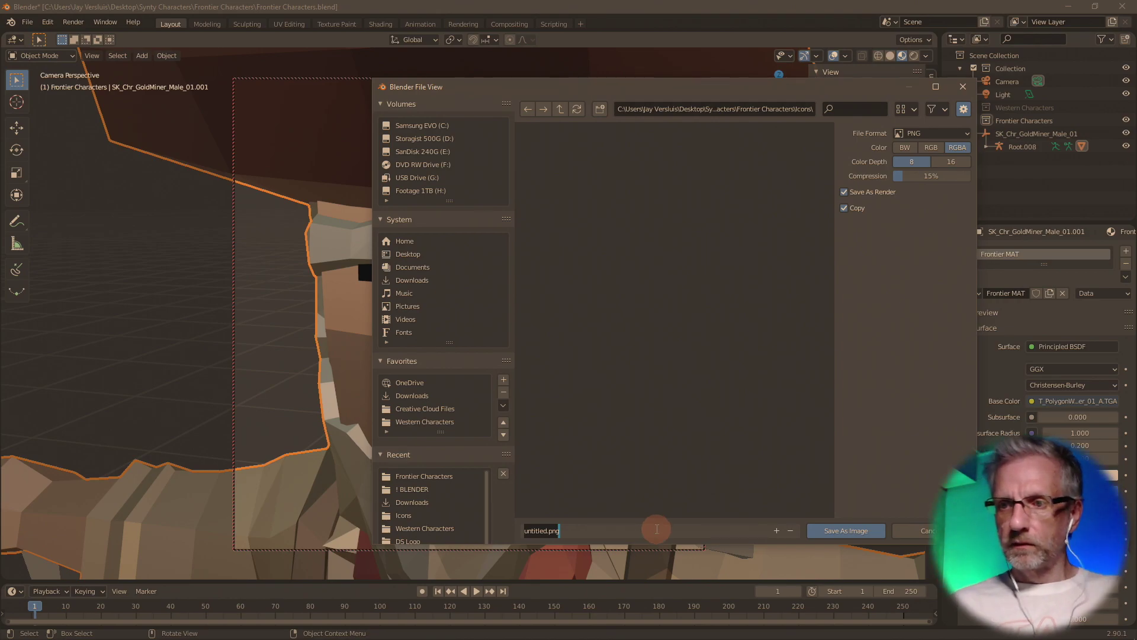
{"action": "type", "text": "ICON"}
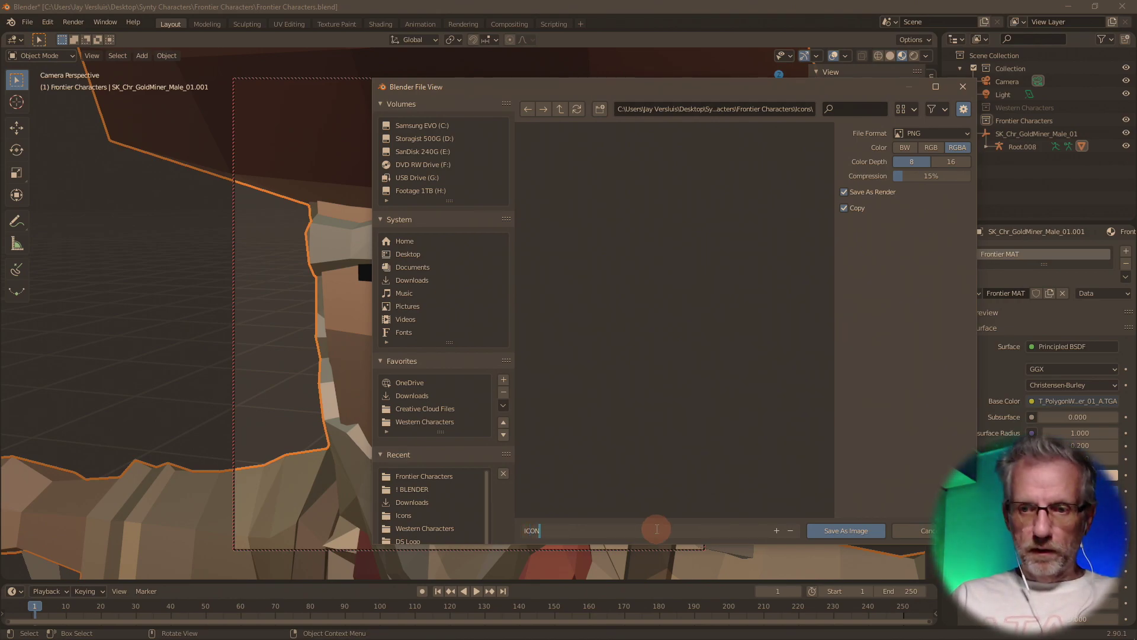
{"action": "type", "text": "_GoldMiner"}
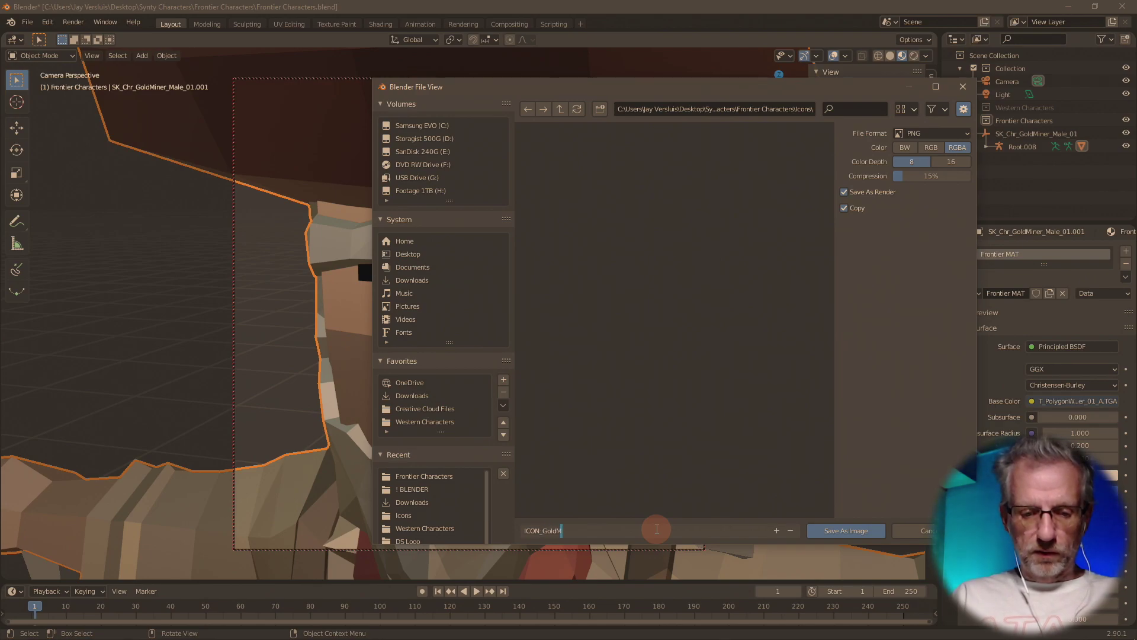
{"action": "key", "text": "ctrl+Left"}
{"action": "key", "text": "ctrl+Left"}
{"action": "key", "text": "shift+Right"}
{"action": "key", "text": "shift+Right"}
{"action": "key", "text": "shift+Right"}
{"action": "key", "text": "shift+Right"}
{"action": "key", "text": "shift+Right"}
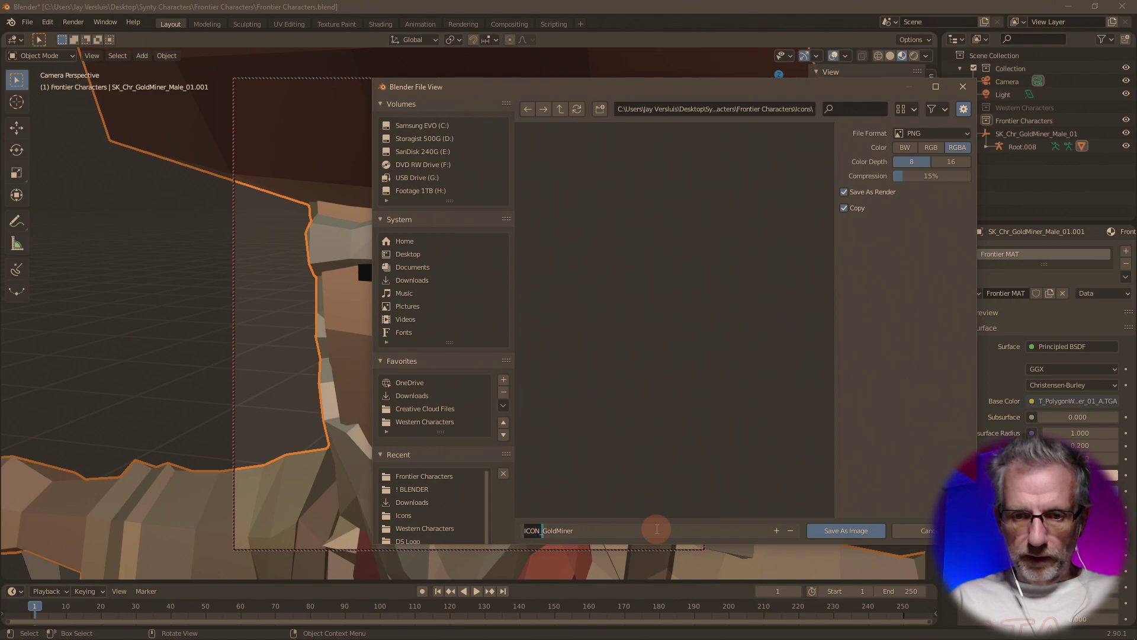
{"action": "key", "text": "shift+Left"}
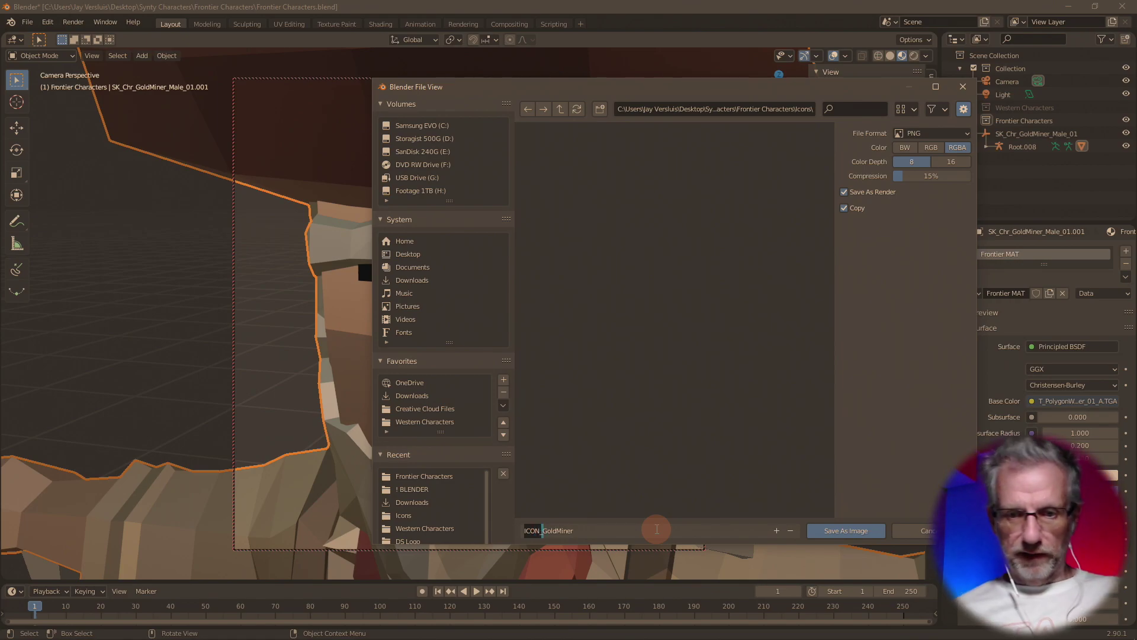
{"action": "key", "text": "Escape"}
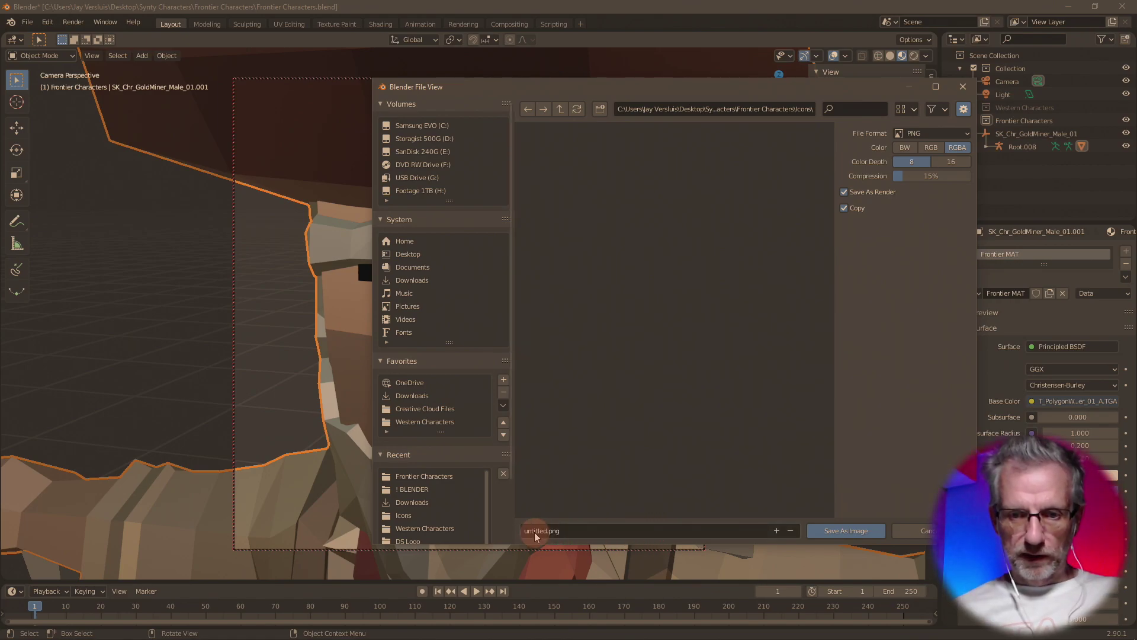
- Save the render as ICON_GoldMiner01 in the Icons folder and close the render window
{"action": "left_click", "coordinate": [667, 534]}
{"action": "type", "text": "ICON"}
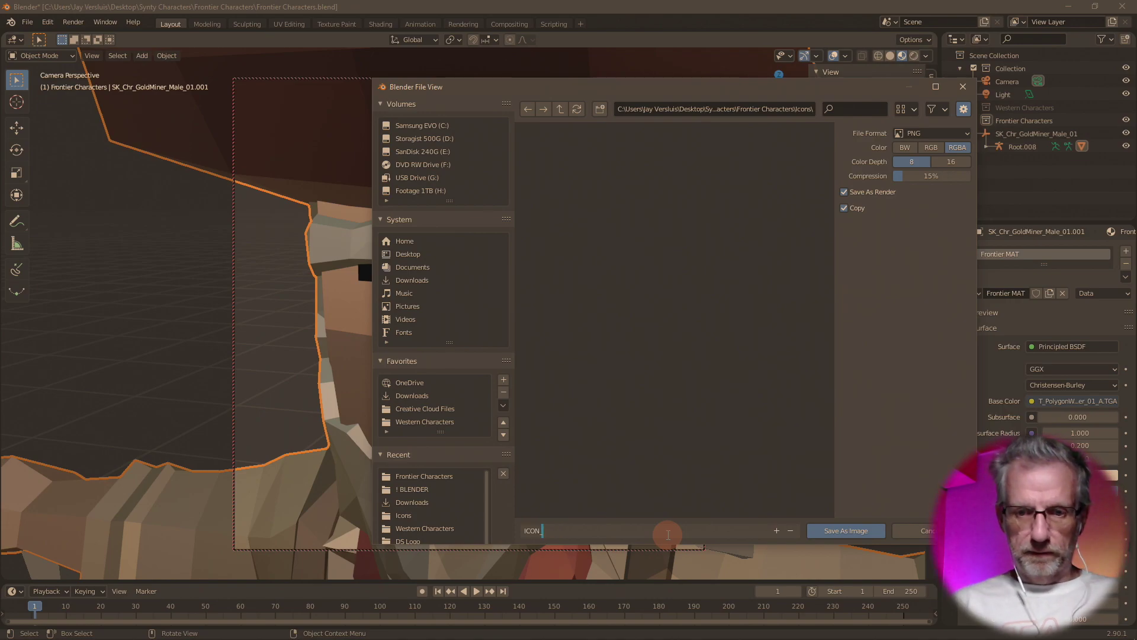
{"action": "type", "text": "_GoldMin"}
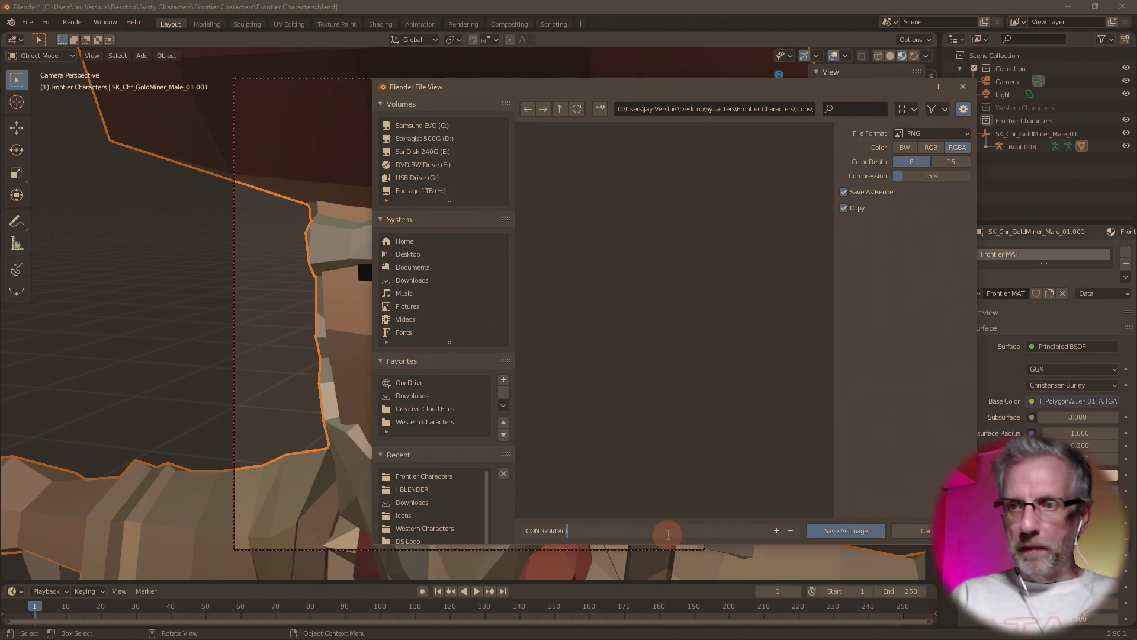
{"action": "type", "text": "er01"}
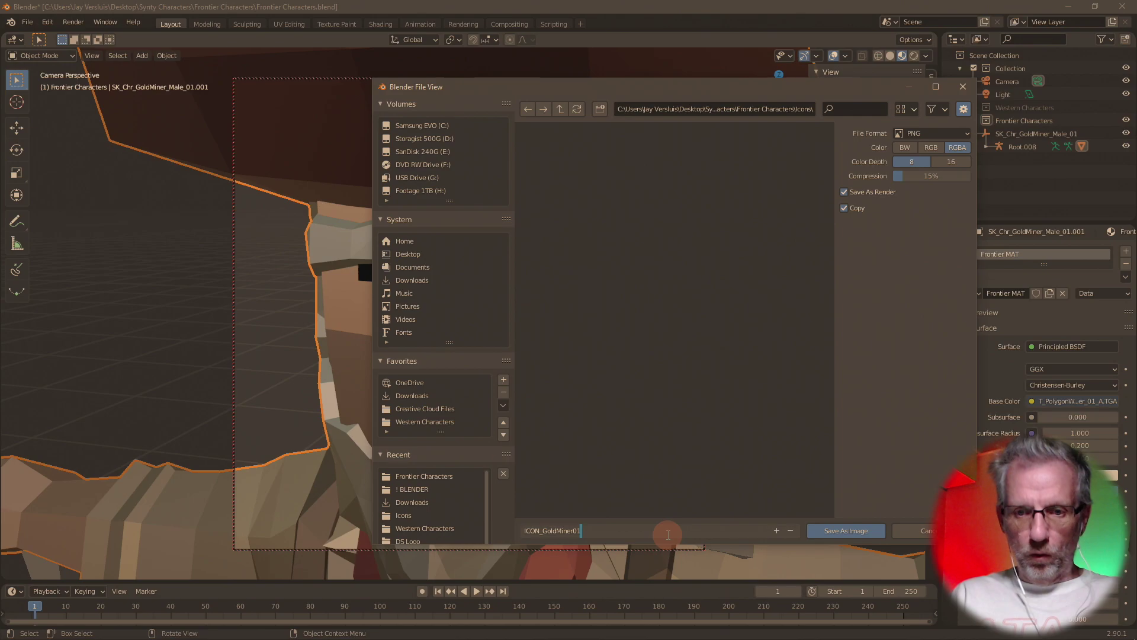
{"action": "key", "text": "Return"}
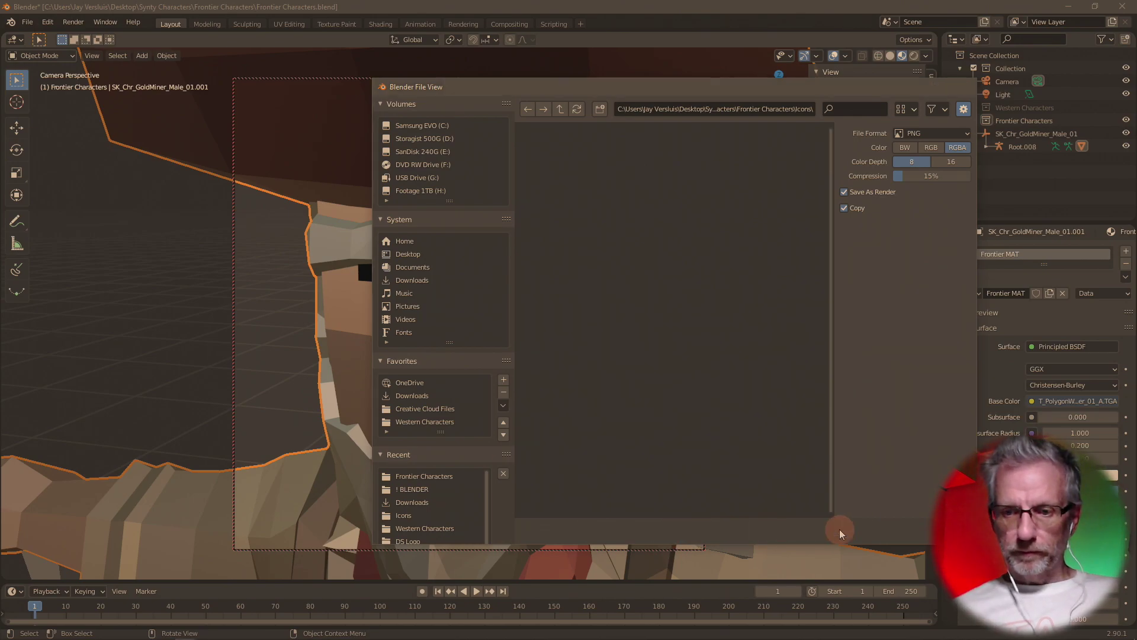
{"action": "left_click", "coordinate": [844, 530]}
{"action": "left_click", "coordinate": [760, 221]}
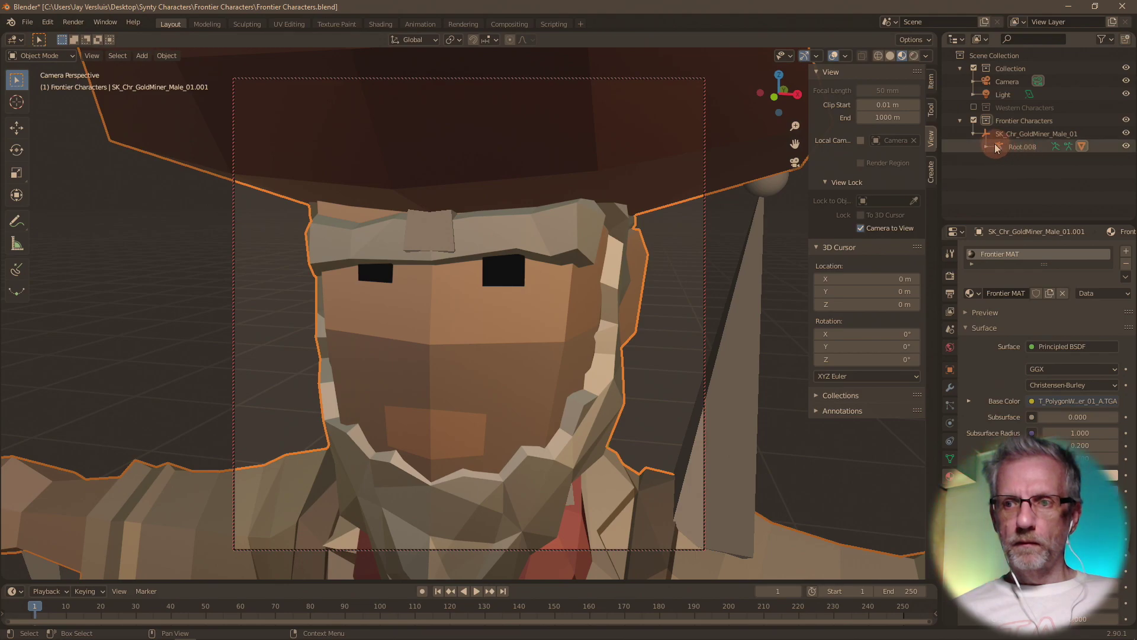
- Exclude the Frontier Characters collection from the view layer to hide the first gold miner
{"action": "left_click", "coordinate": [974, 120]}
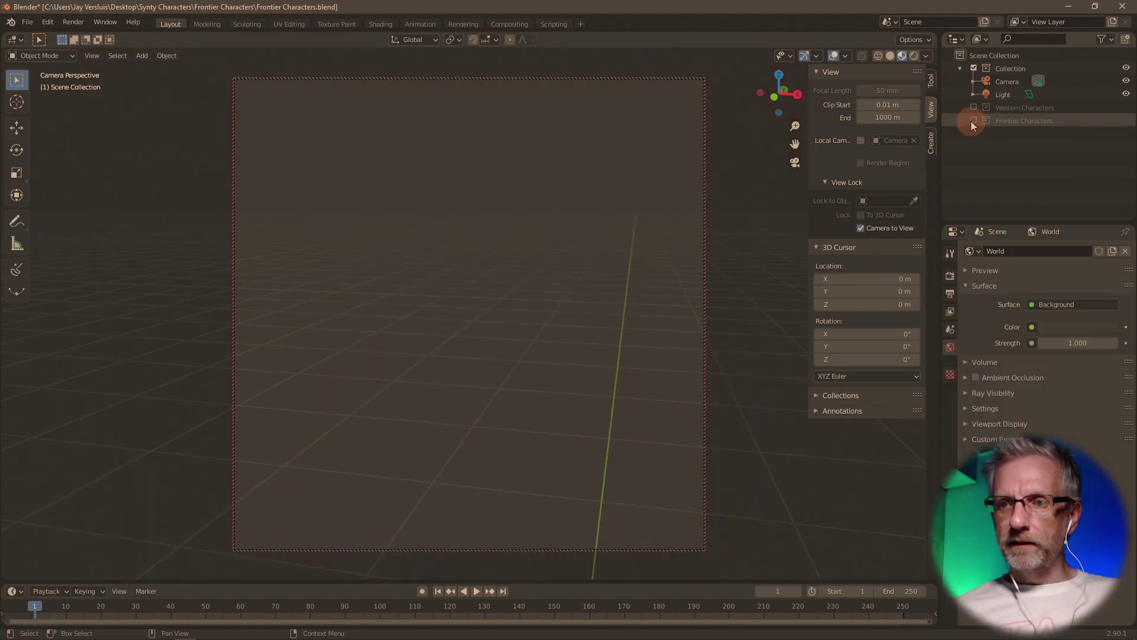
{"action": "left_click", "coordinate": [973, 121]}
{"action": "left_click", "coordinate": [974, 121]}
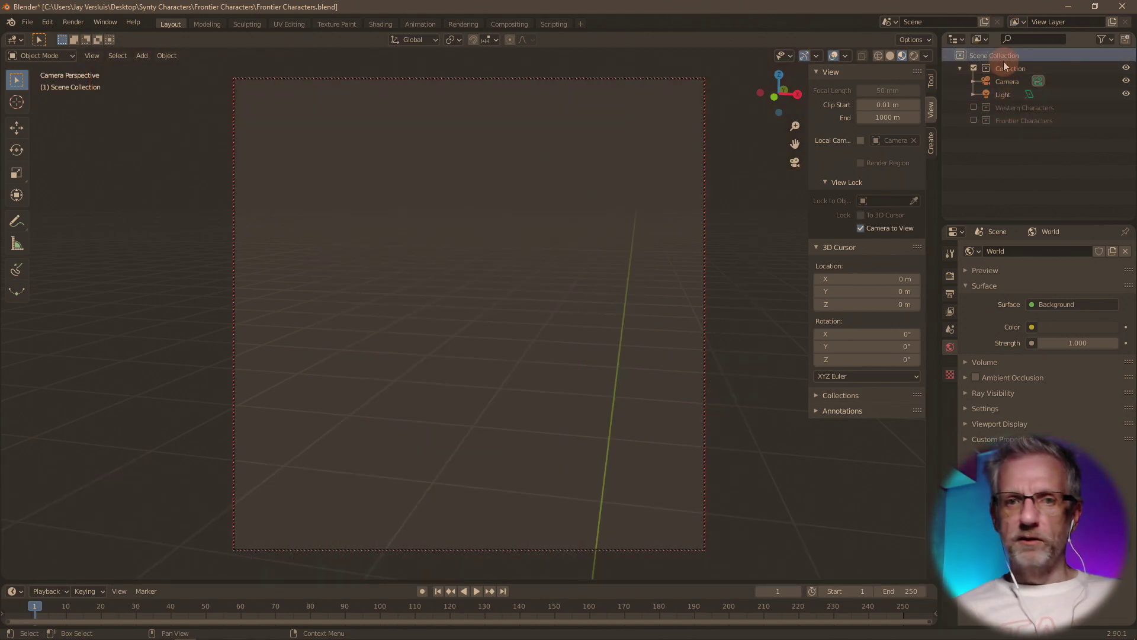
- Import the SK_Chr_GoldMiner_Male_02 FBX file from the Frontier Characters folder
{"action": "left_click", "coordinate": [31, 25]}
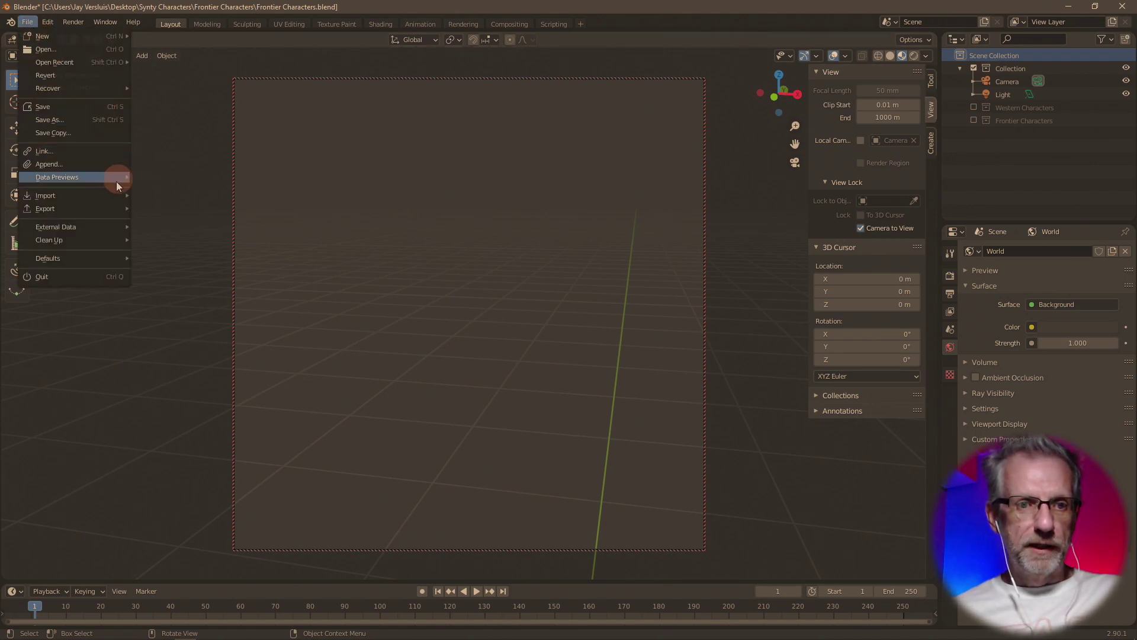
{"action": "mouse_move", "coordinate": [114, 194]}
{"action": "left_click", "coordinate": [187, 273]}
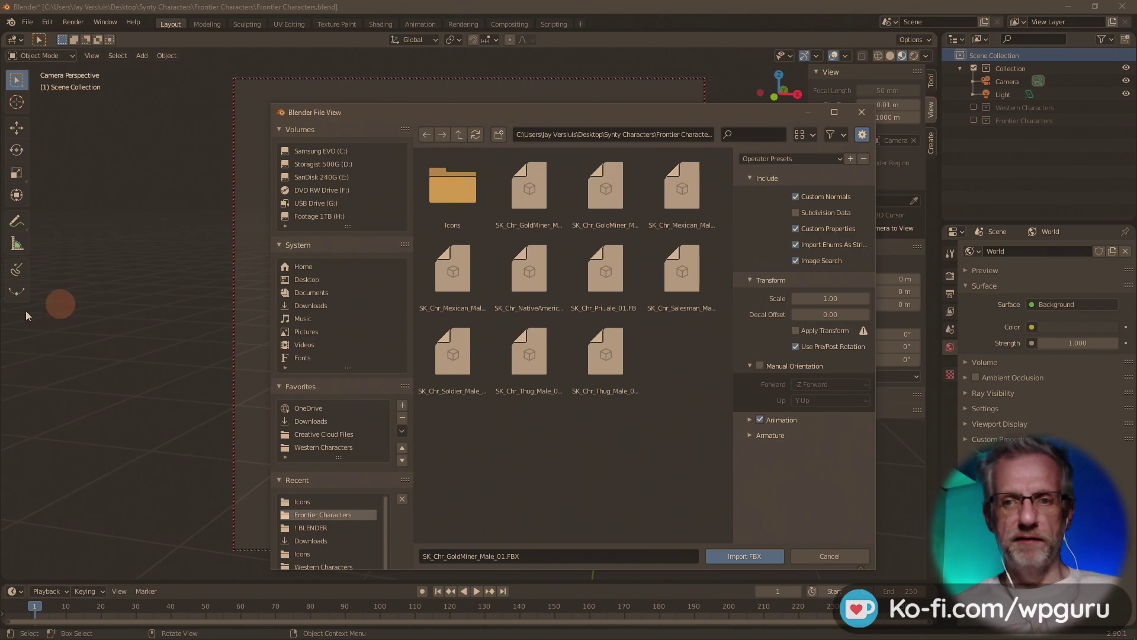
{"action": "left_click", "coordinate": [610, 193]}
{"action": "left_click", "coordinate": [742, 557]}
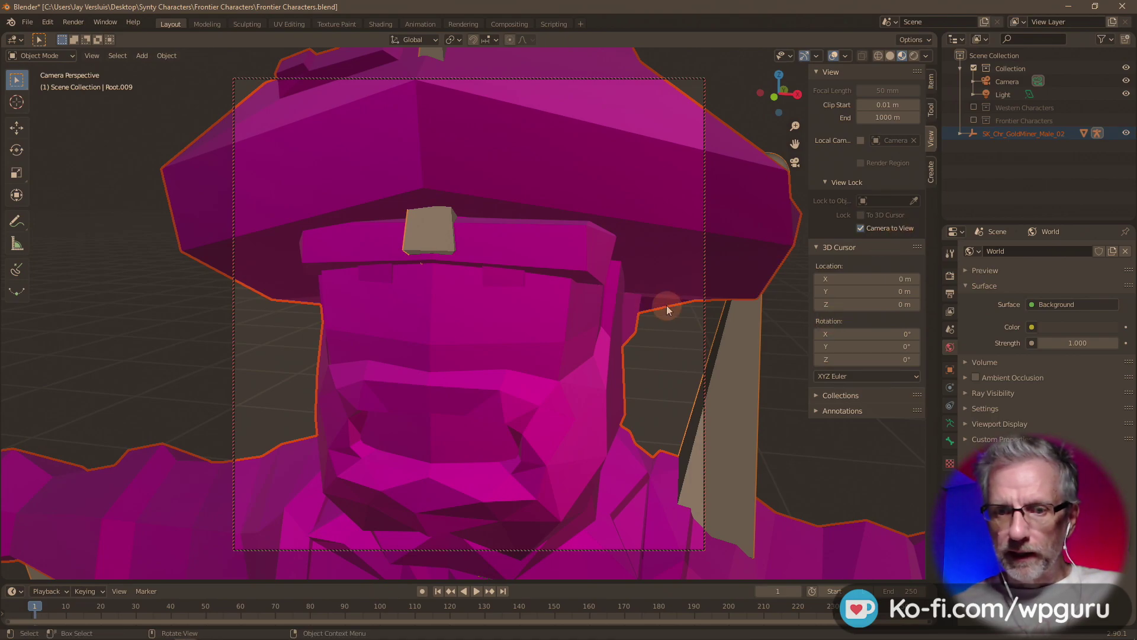
- Assign the existing Frontier MAT material to the second gold miner's mesh
{"action": "left_click", "coordinate": [571, 321]}
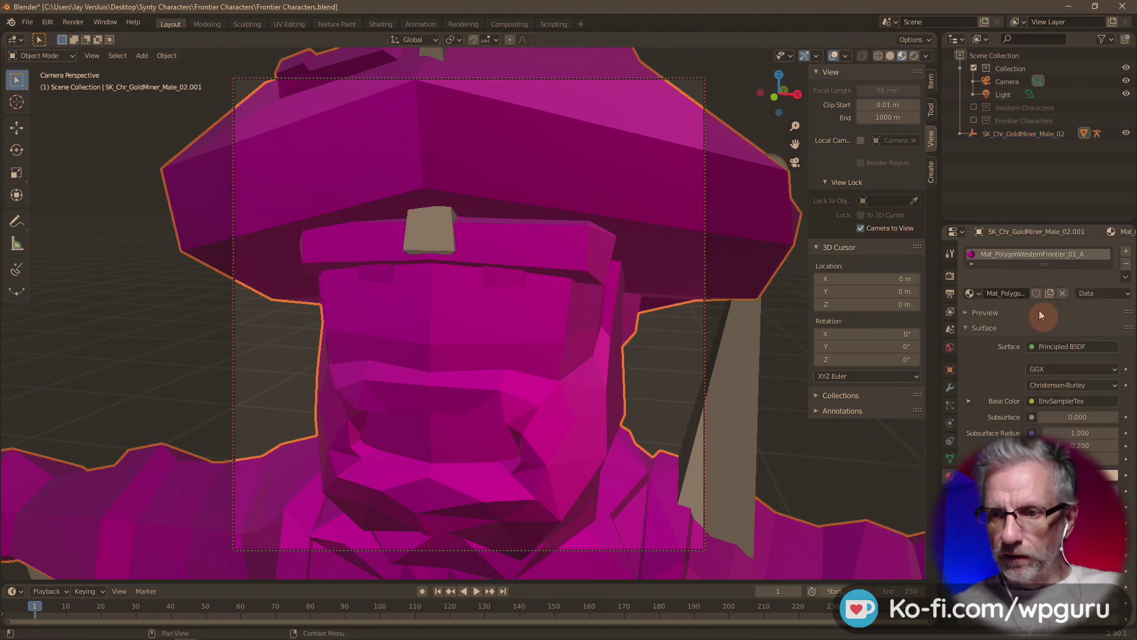
{"action": "left_click", "coordinate": [969, 293]}
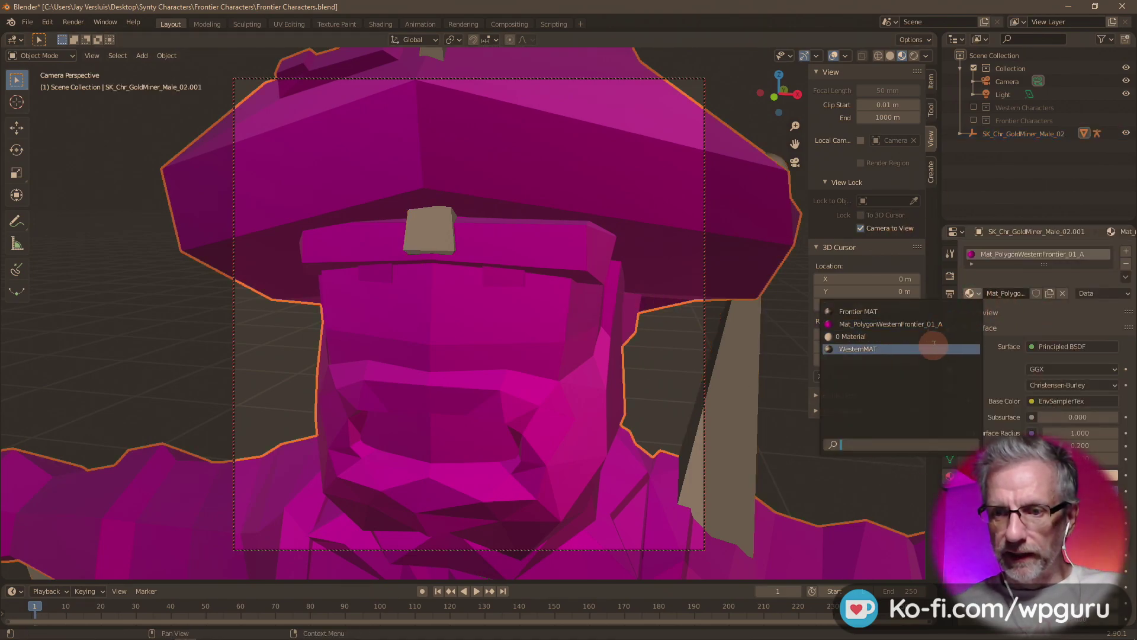
{"action": "left_click", "coordinate": [929, 311]}
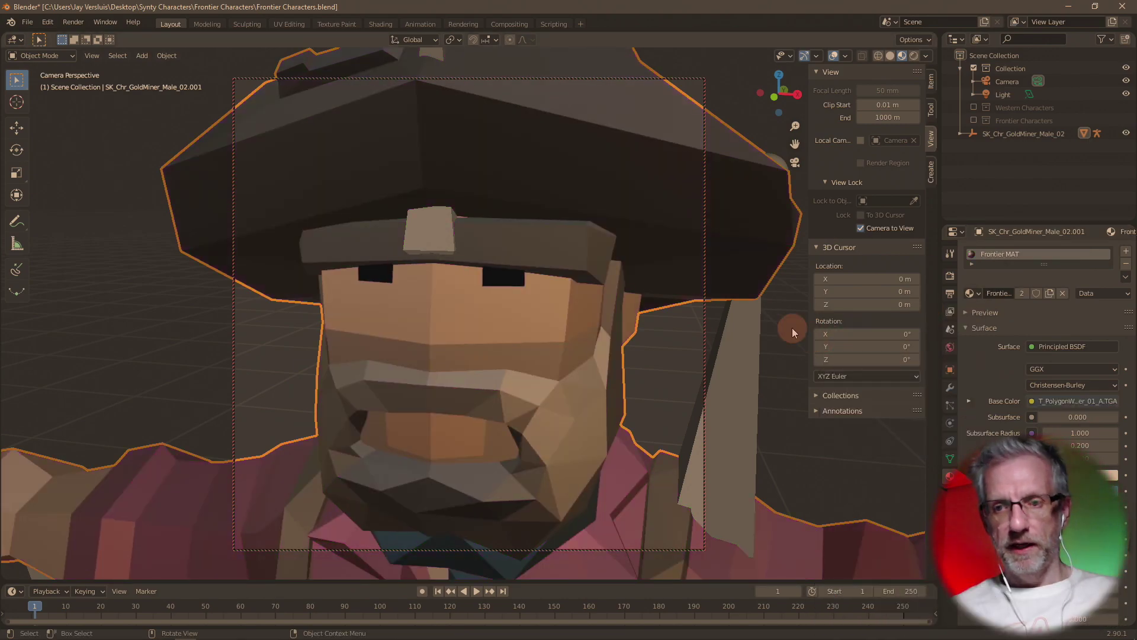
- Render the second gold miner's portrait and open the save dialog for the rendered image
{"action": "key", "text": "F12"}
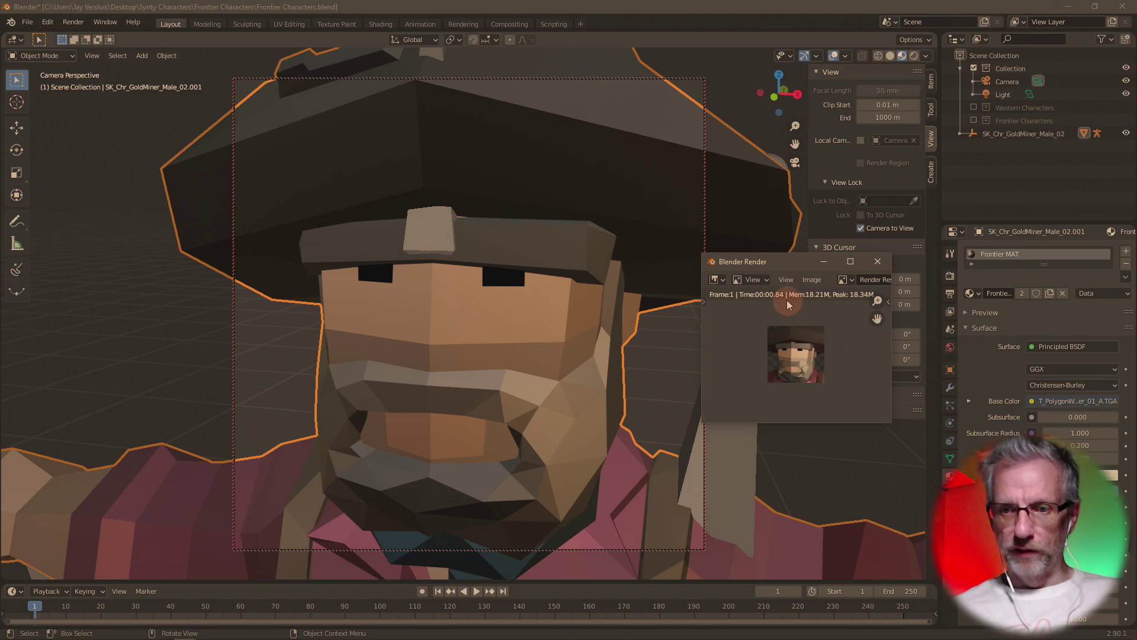
{"action": "left_click", "coordinate": [813, 280]}
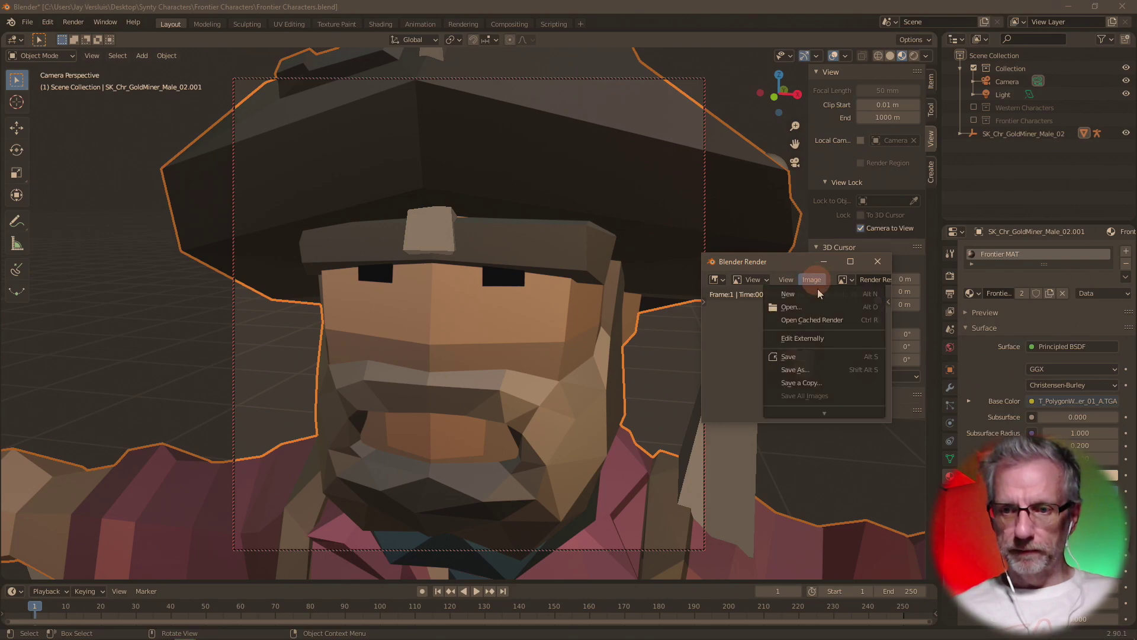
{"action": "left_click", "coordinate": [824, 368]}
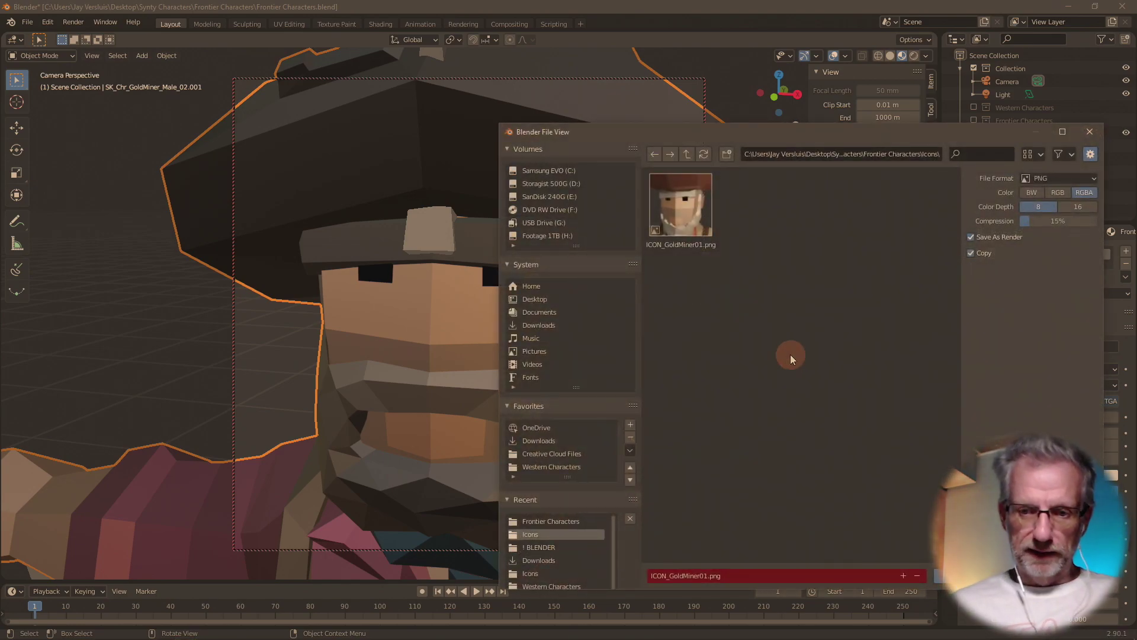
- Save the second gold miner's render as ICON_GoldMiner02.png in the Icons folder and close the render window
{"action": "left_click", "coordinate": [812, 574]}
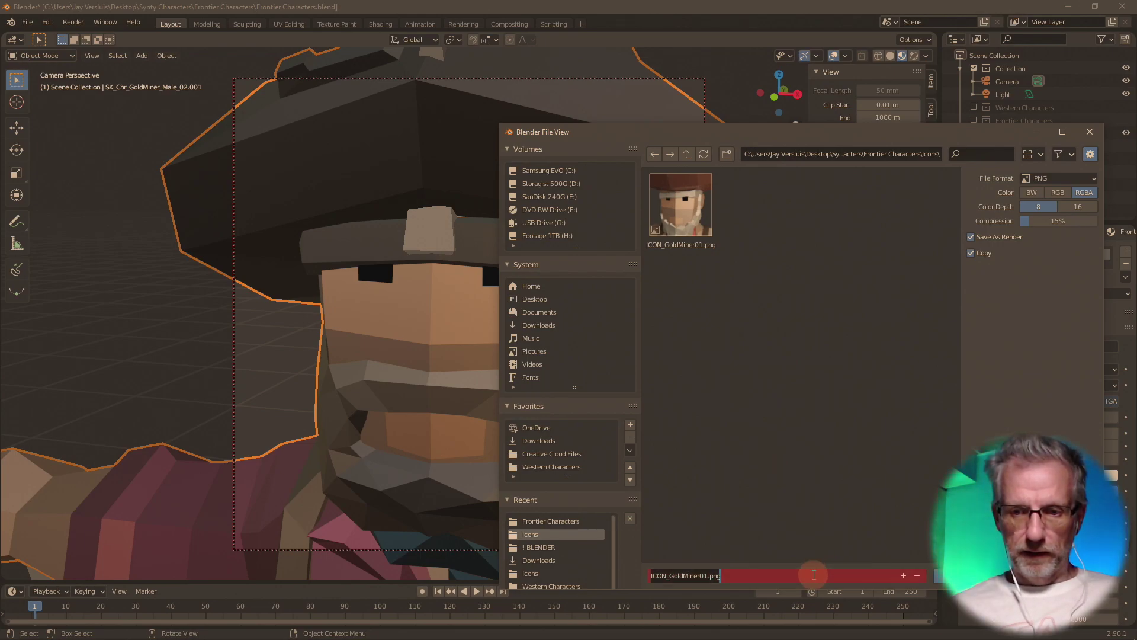
{"action": "key", "text": "Return"}
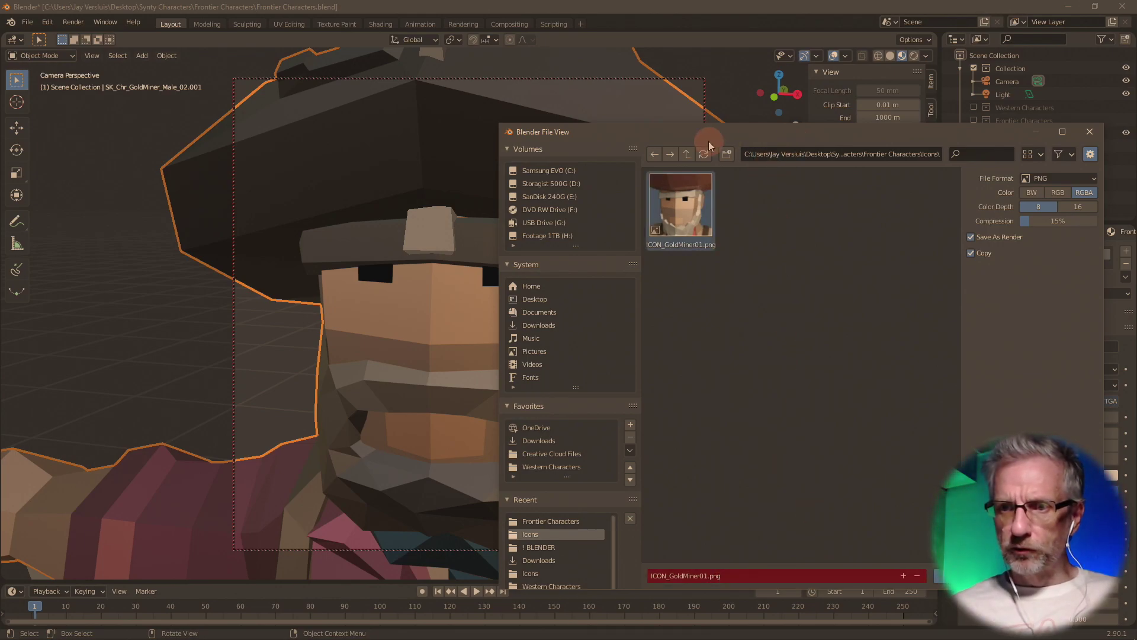
{"action": "left_click_drag", "start_coordinate": [749, 126], "coordinate": [502, 100]}
{"action": "left_click", "coordinate": [565, 532]}
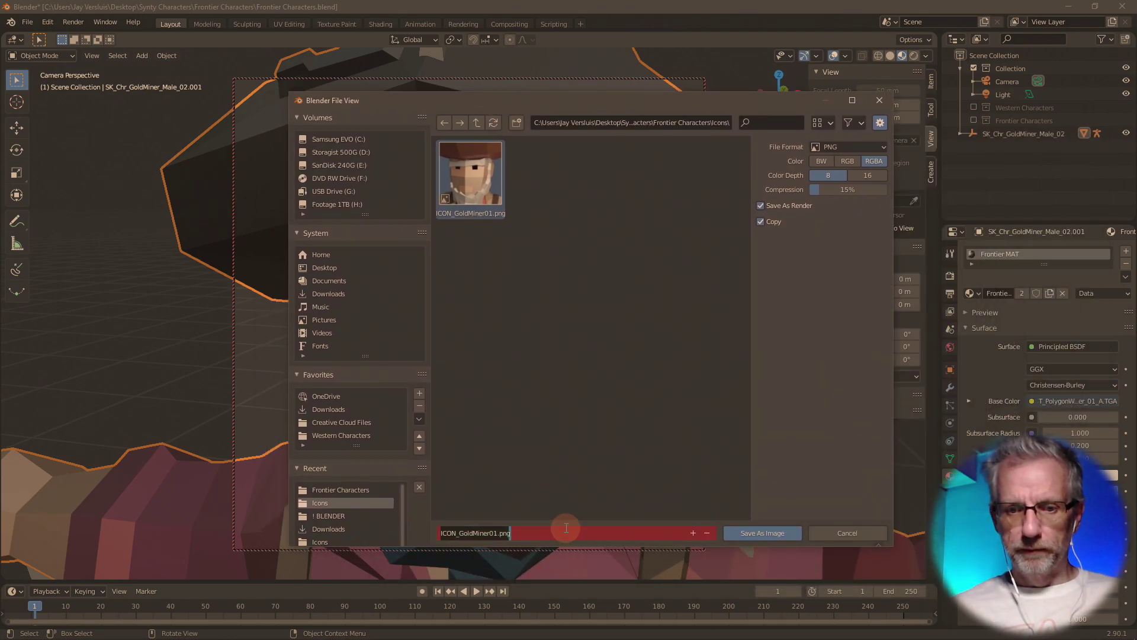
{"action": "key", "text": "Right"}
{"action": "key", "text": "BackSpace"}
{"action": "type", "text": "2"}
{"action": "key", "text": "Return"}
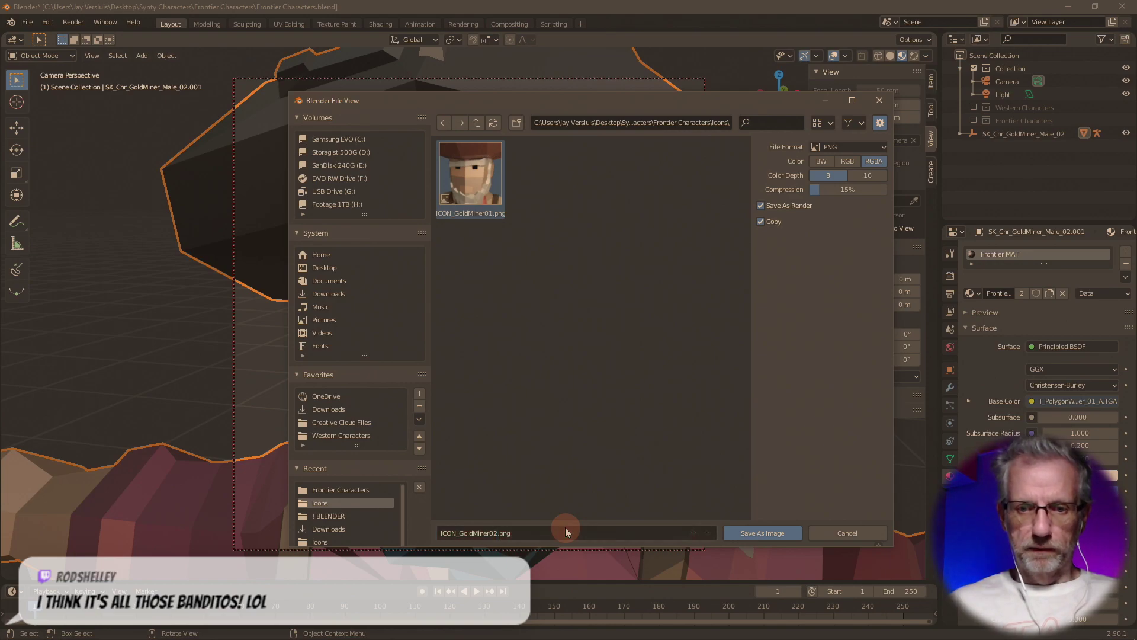
{"action": "left_click", "coordinate": [738, 531]}
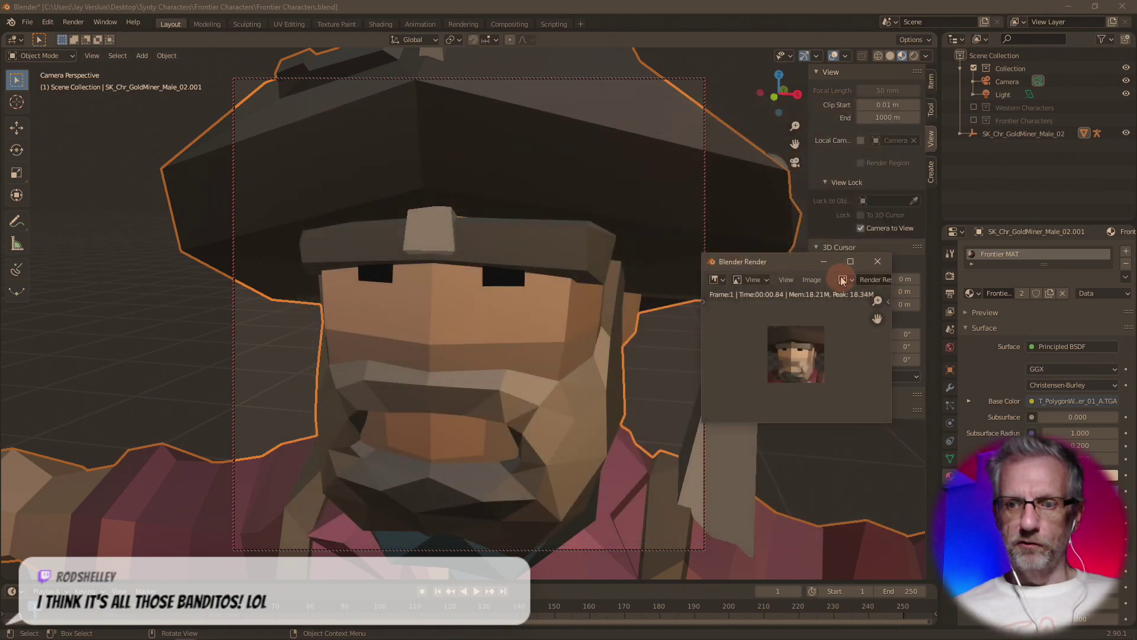
{"action": "left_click", "coordinate": [878, 262]}
- Move the second gold miner's empty, armature and mesh into the Frontier Characters collection
{"action": "left_click", "coordinate": [1017, 137]}
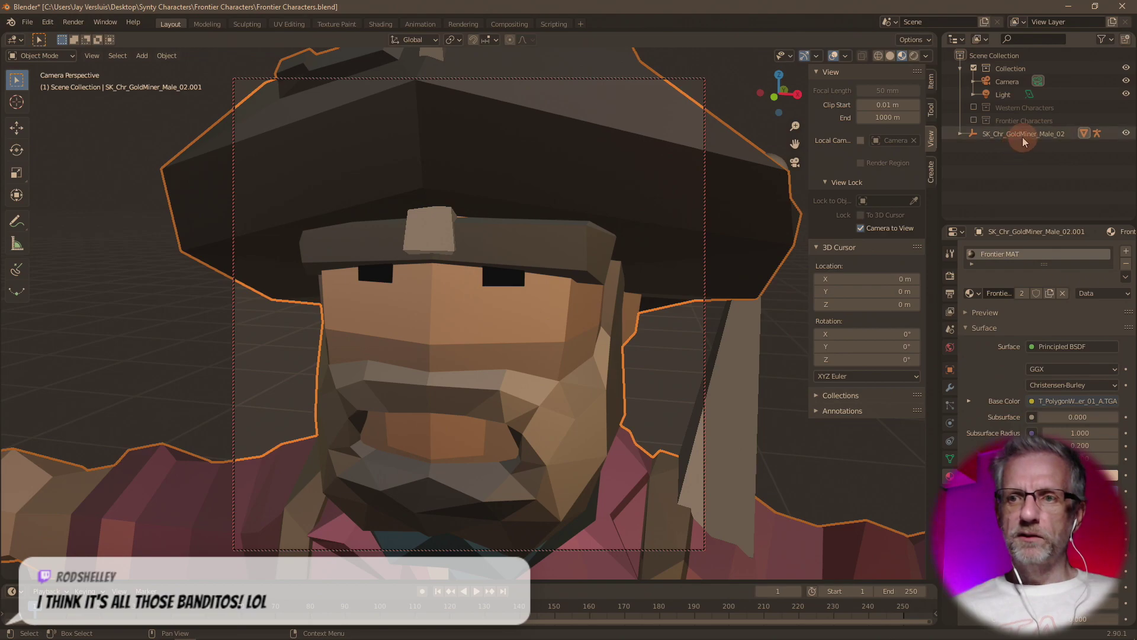
{"action": "key", "text": "m"}
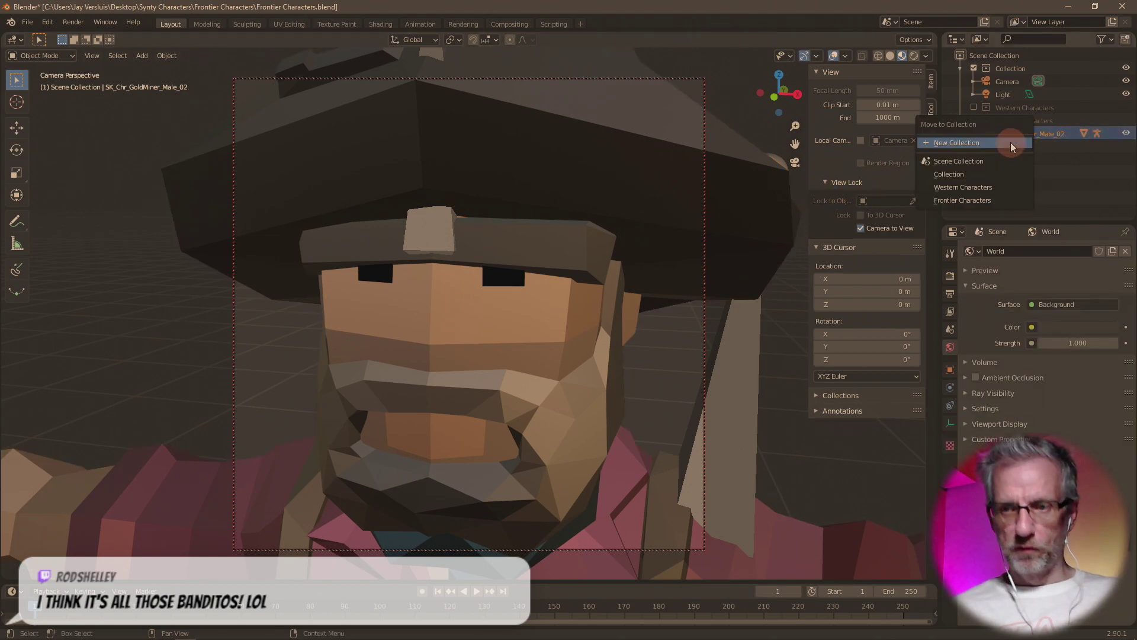
{"action": "left_click", "coordinate": [1009, 199]}
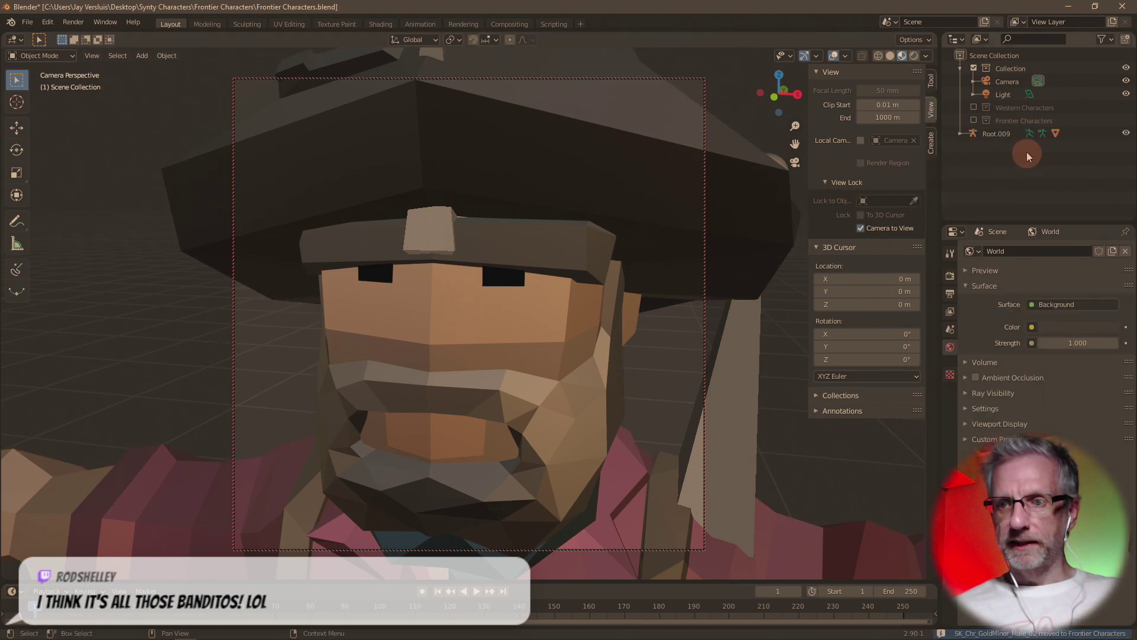
{"action": "key", "text": "m"}
{"action": "left_click", "coordinate": [1005, 137]}
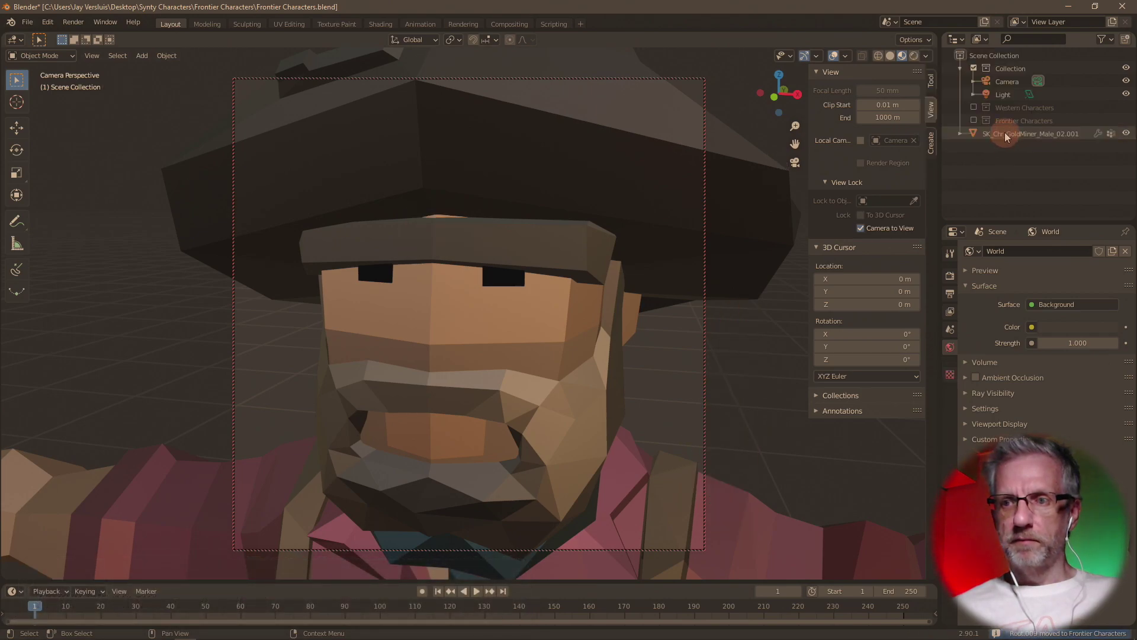
{"action": "left_click", "coordinate": [1005, 133]}
{"action": "key", "text": "m"}
{"action": "left_click", "coordinate": [1000, 134]}
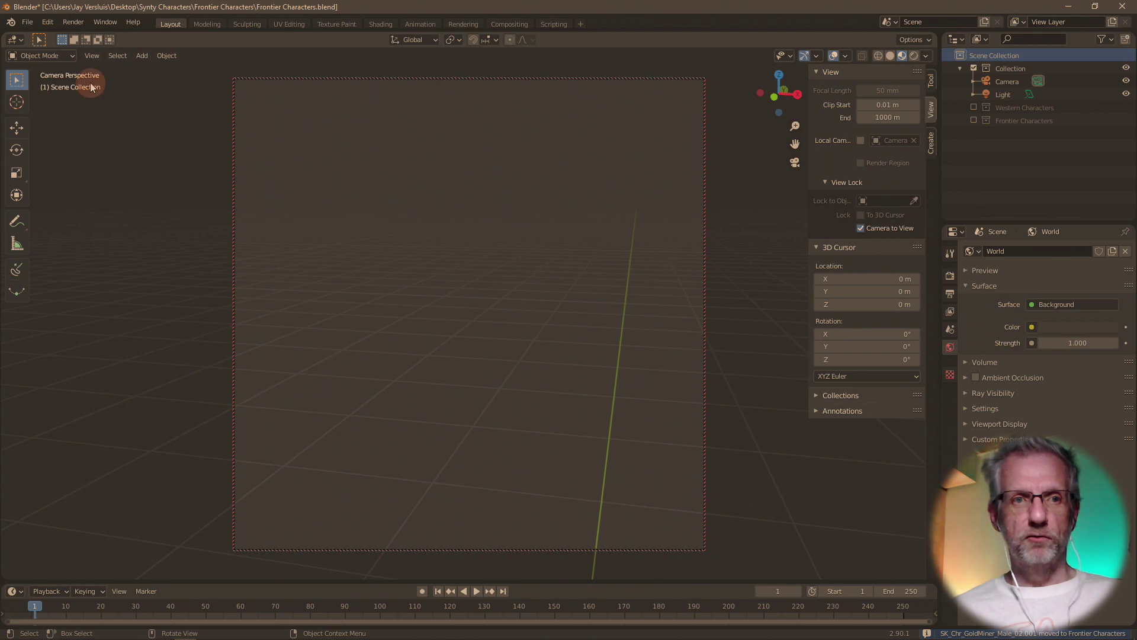
- Import the SK_Chr_Mexican_Male_01 FBX file from the Frontier Characters folder
{"action": "left_click", "coordinate": [28, 22]}
{"action": "mouse_move", "coordinate": [95, 194]}
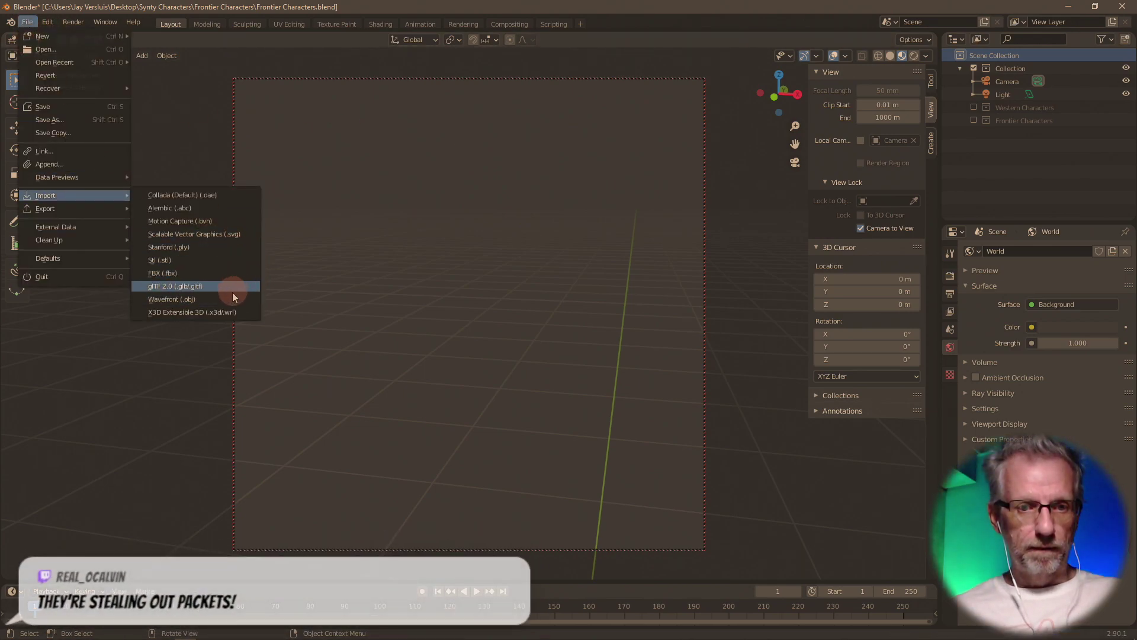
{"action": "left_click", "coordinate": [231, 274]}
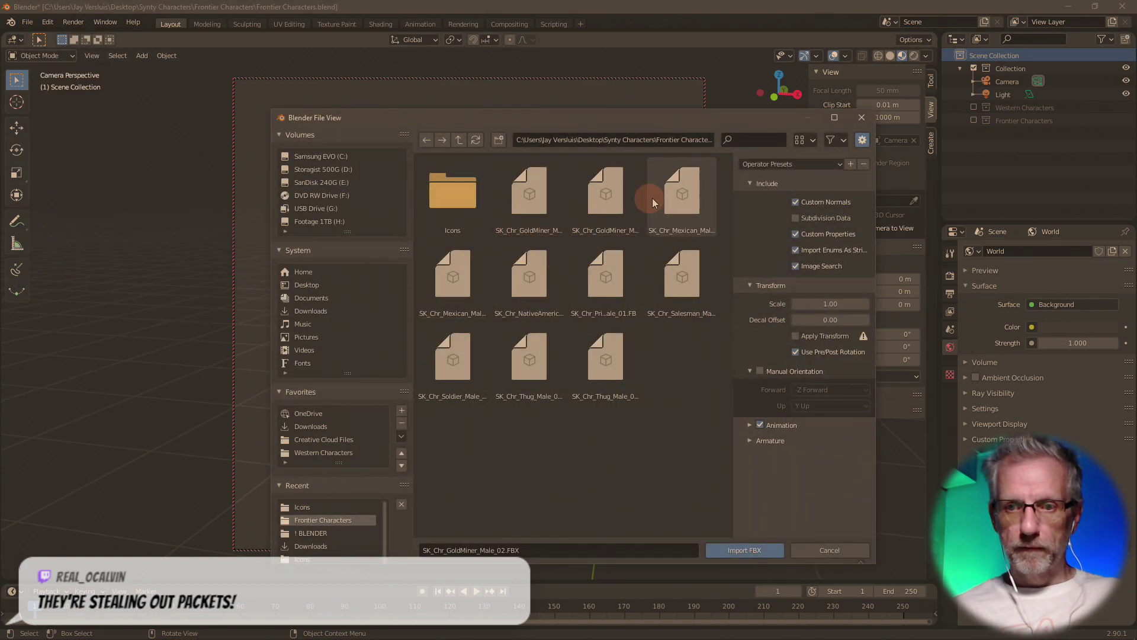
{"action": "double_click", "coordinate": [667, 193]}
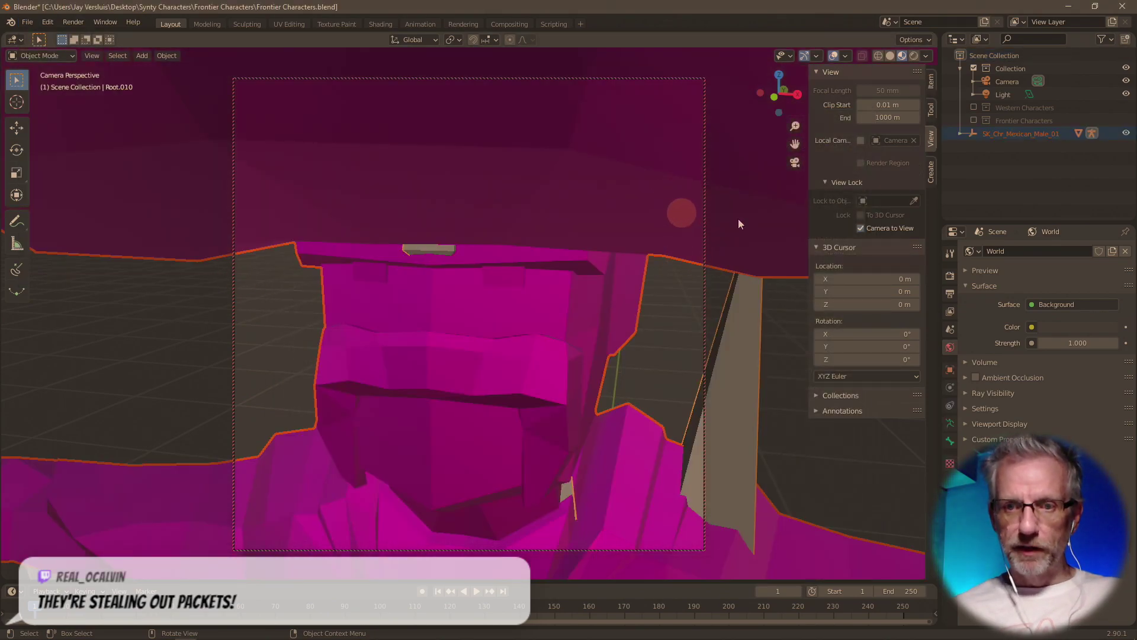
- Assign the existing Frontier MAT material to the SK_Chr_Mexican_Male_01 character's mesh
{"action": "left_click", "coordinate": [616, 197]}
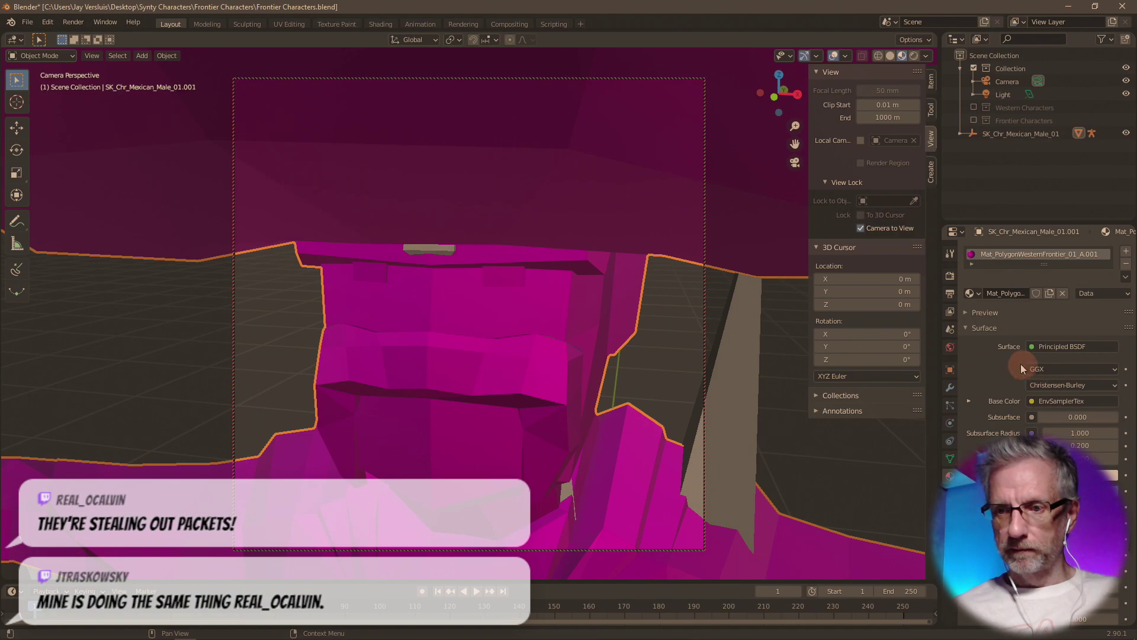
{"action": "left_click", "coordinate": [972, 293]}
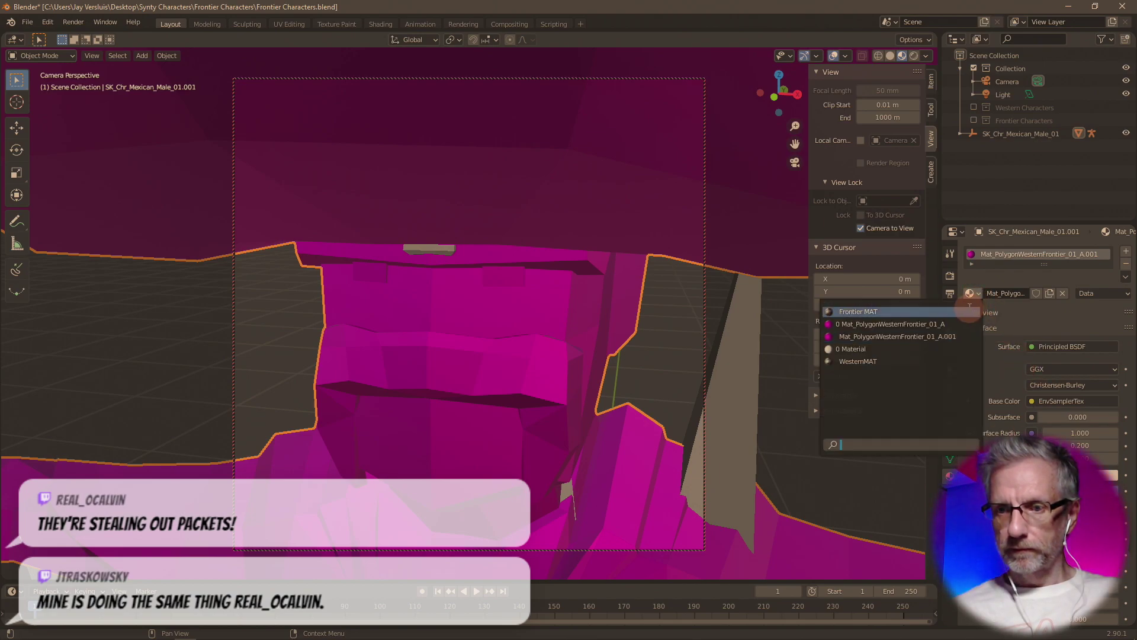
{"action": "left_click", "coordinate": [969, 311]}
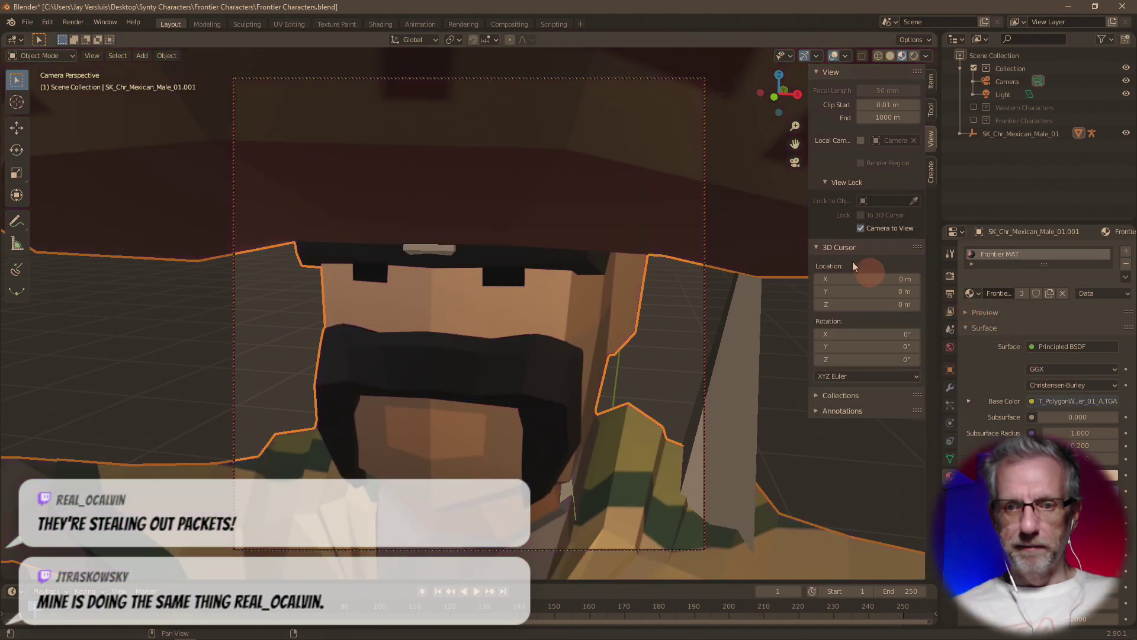
- Render the first Mexican character's portrait and open the save dialog for the rendered image
{"action": "key", "text": "F12"}
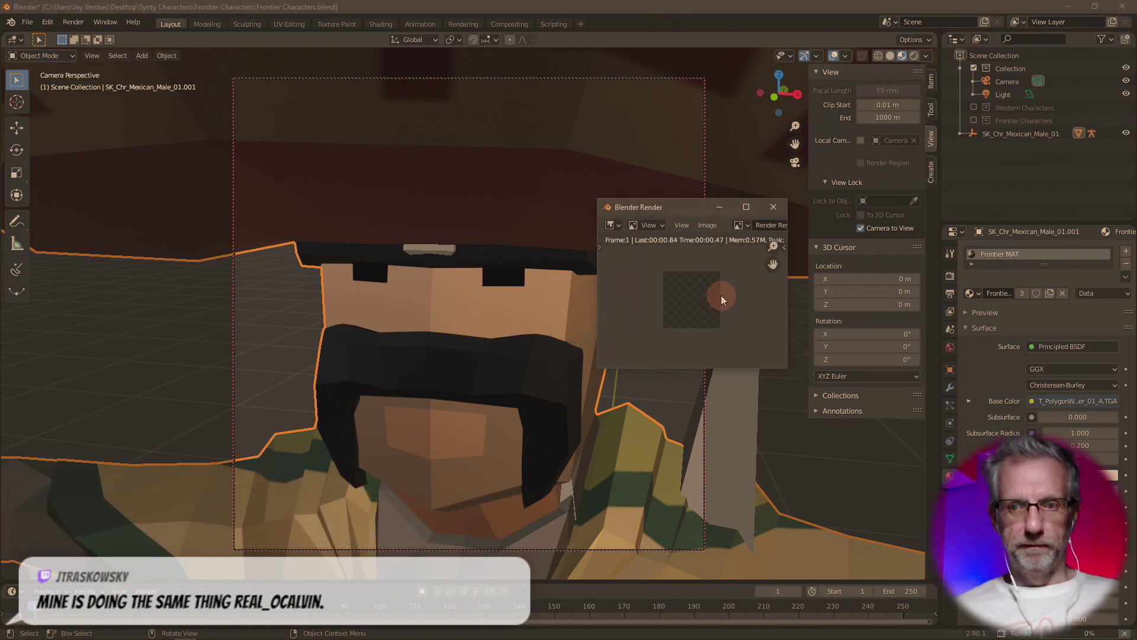
{"action": "left_click", "coordinate": [707, 227]}
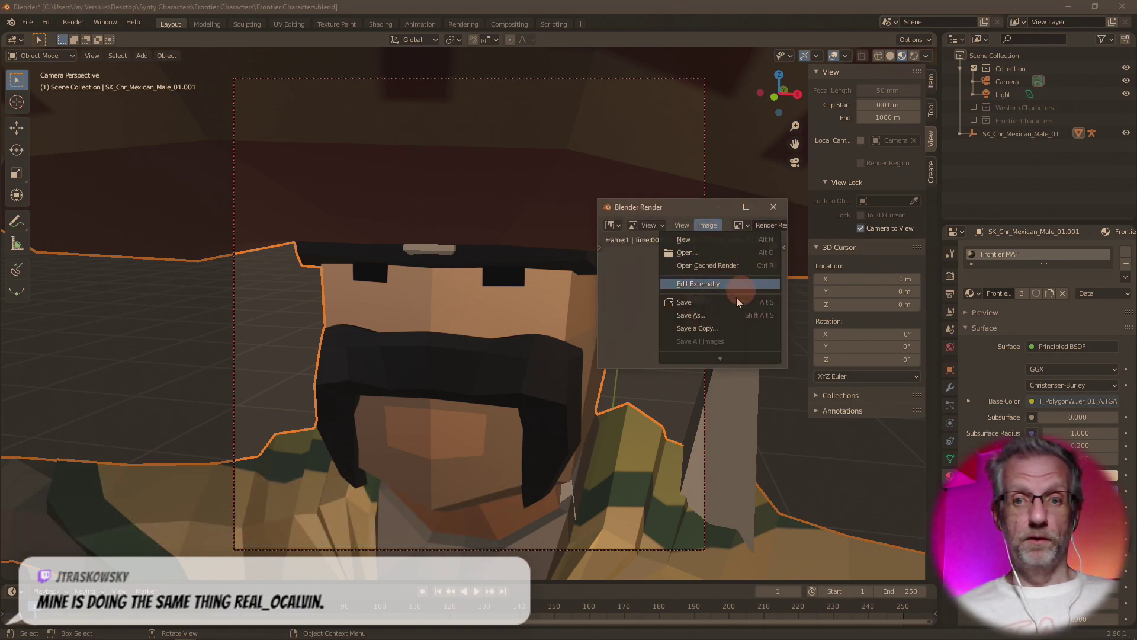
{"action": "left_click", "coordinate": [738, 315]}
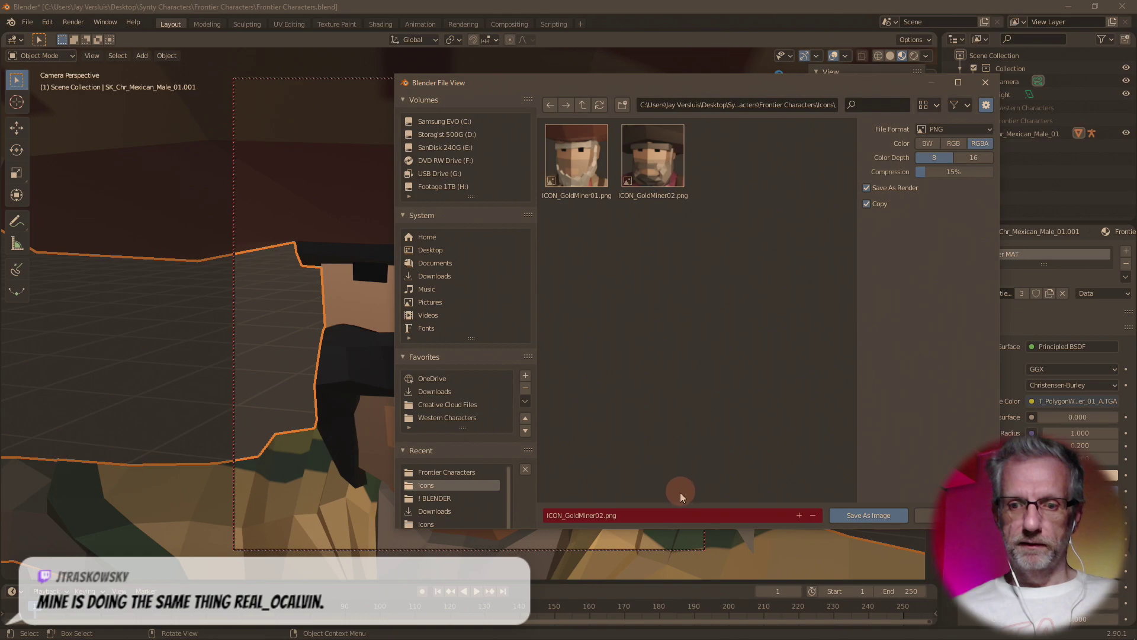
- Save the first Mexican character's render as ICON_MexicacanMale01.png in the Icons folder and close the render window
{"action": "left_click", "coordinate": [680, 515]}
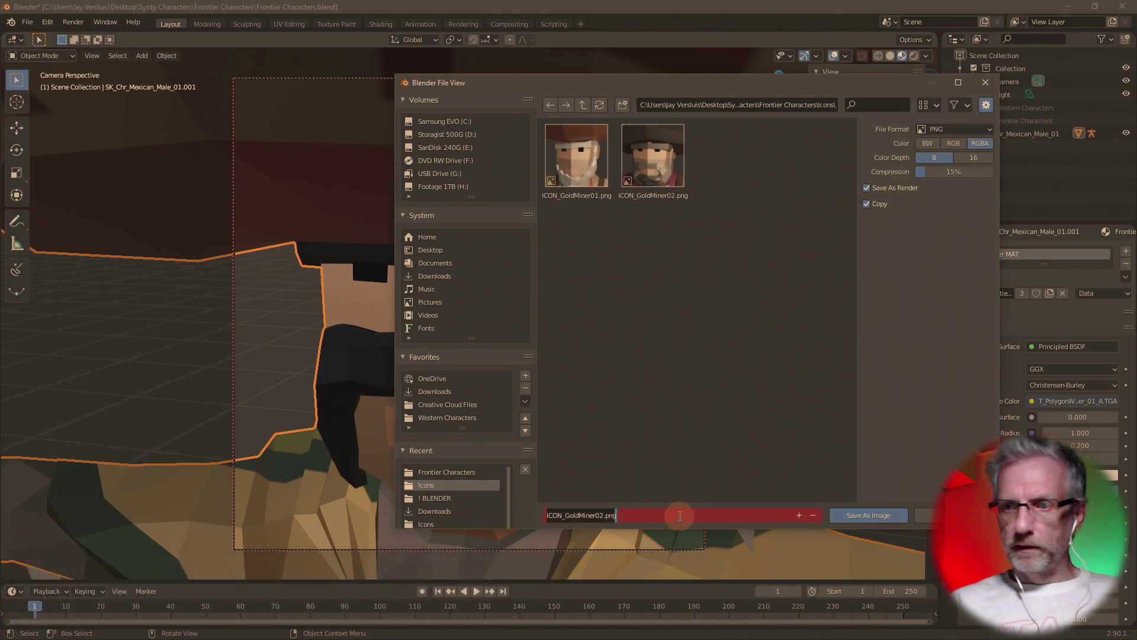
{"action": "key", "text": "BackSpace"}
{"action": "key", "text": "BackSpace"}
{"action": "key", "text": "BackSpace"}
{"action": "key", "text": "BackSpace"}
{"action": "key", "text": "BackSpace"}
{"action": "key", "text": "BackSpace"}
{"action": "key", "text": "BackSpace"}
{"action": "key", "text": "BackSpace"}
{"action": "key", "text": "BackSpace"}
{"action": "key", "text": "BackSpace"}
{"action": "key", "text": "BackSpace"}
{"action": "key", "text": "BackSpace"}
{"action": "key", "text": "BackSpace"}
{"action": "key", "text": "BackSpace"}
{"action": "key", "text": "BackSpace"}
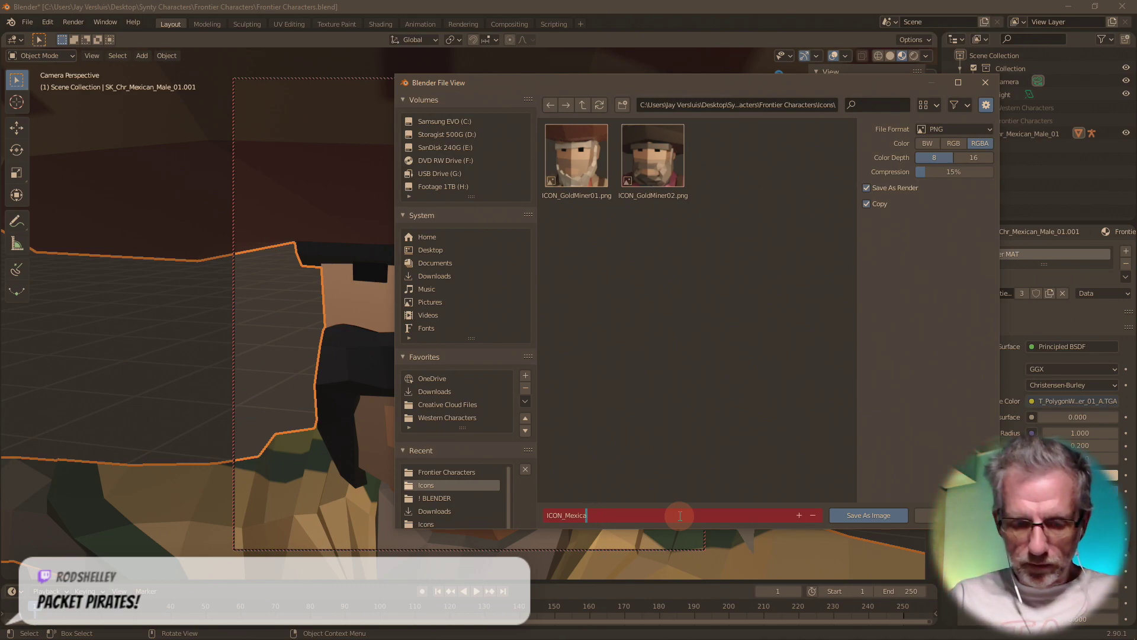
{"action": "type", "text": "01"}
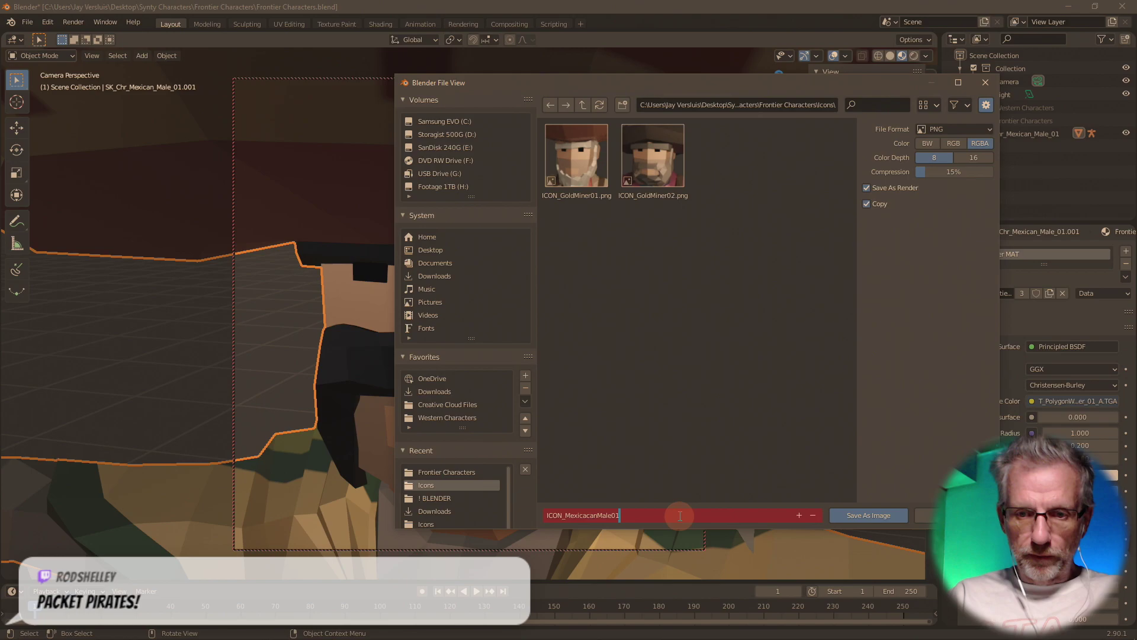
{"action": "key", "text": "Return"}
{"action": "left_click", "coordinate": [858, 514]}
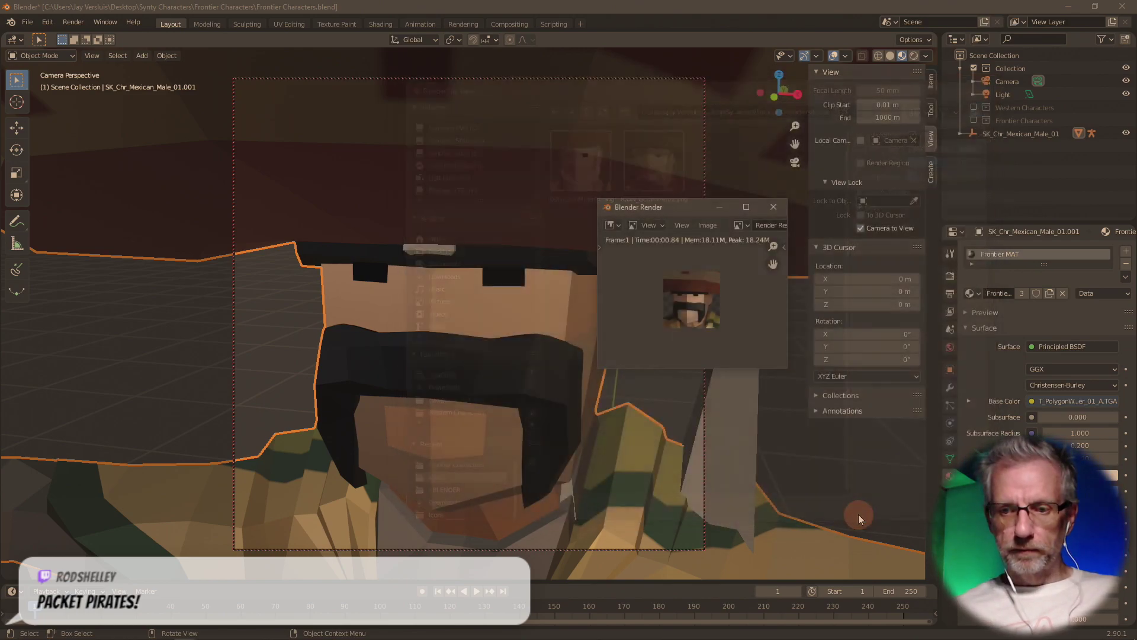
{"action": "left_click", "coordinate": [772, 207]}
- Move the first Mexican character's empty, armature and mesh into the Frontier Characters collection
{"action": "left_click", "coordinate": [1023, 134]}
{"action": "key", "text": "m"}
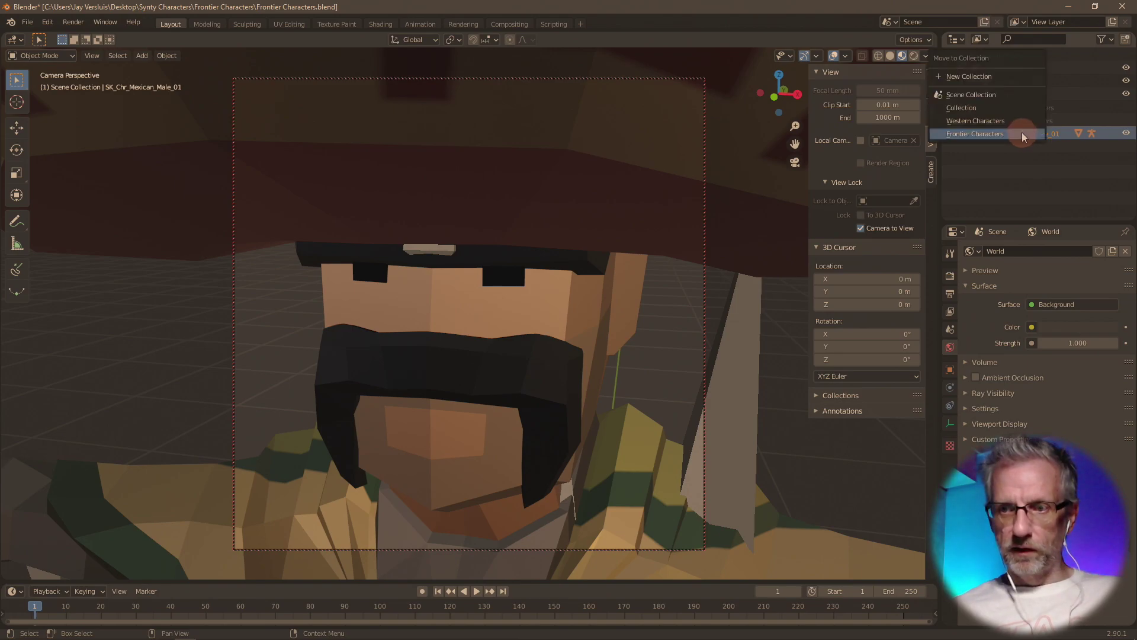
{"action": "left_click", "coordinate": [1022, 134]}
{"action": "left_click", "coordinate": [1014, 133]}
{"action": "key", "text": "m"}
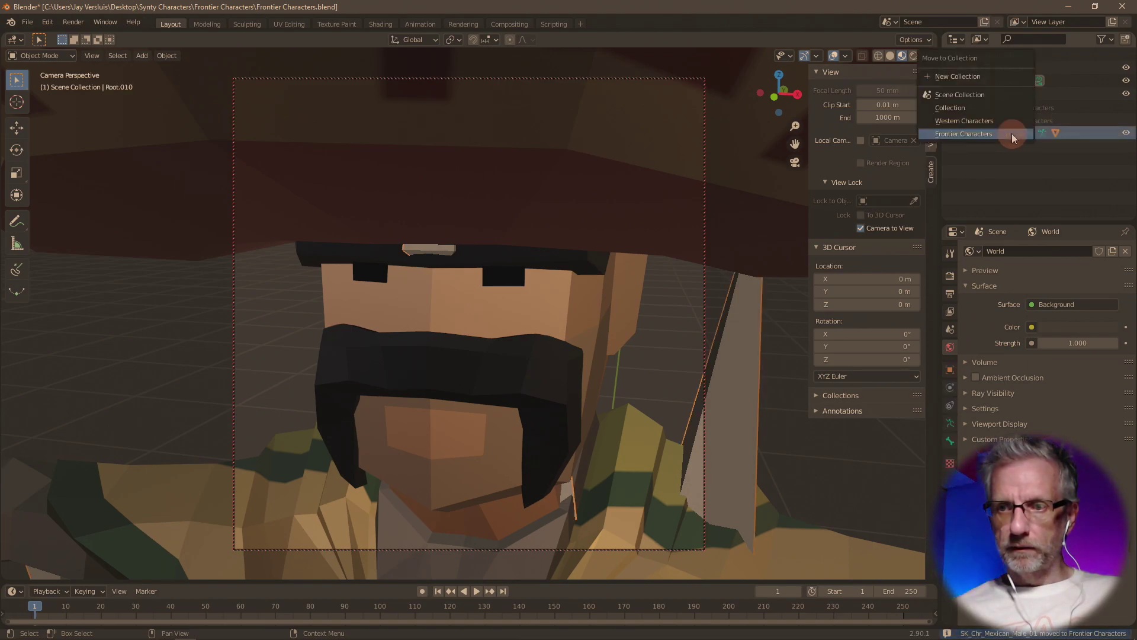
{"action": "left_click", "coordinate": [1012, 133]}
{"action": "left_click", "coordinate": [1012, 133]}
{"action": "key", "text": "m"}
{"action": "left_click", "coordinate": [1012, 133]}
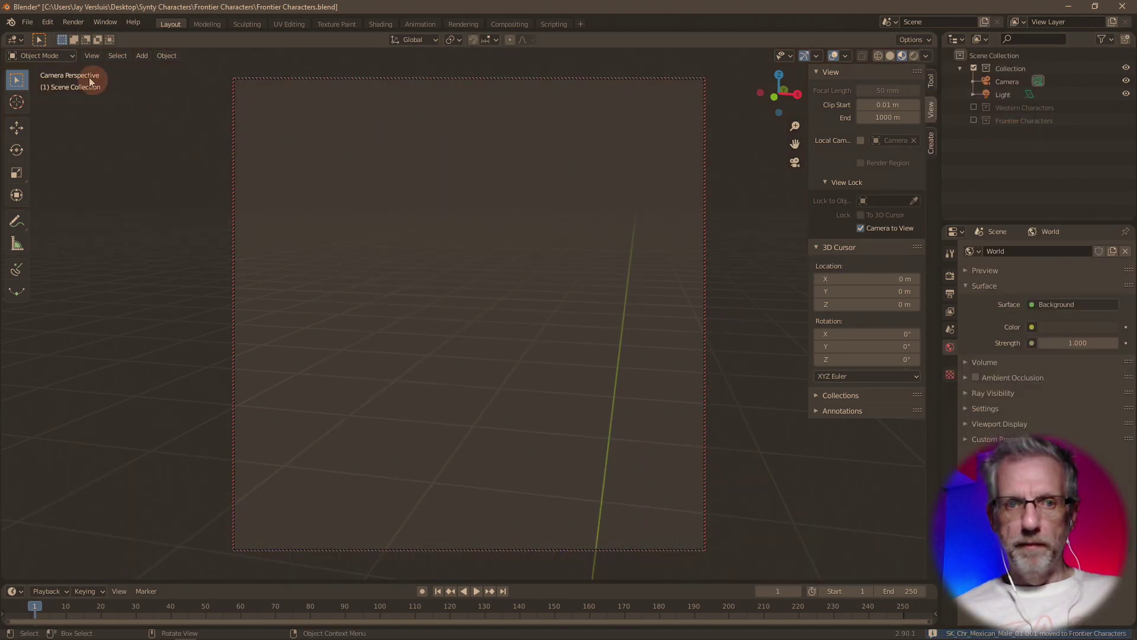
- Import the SK_Chr_Mexican_Male_02 FBX file from the Frontier Characters folder
{"action": "left_click", "coordinate": [27, 22]}
{"action": "mouse_move", "coordinate": [94, 195]}
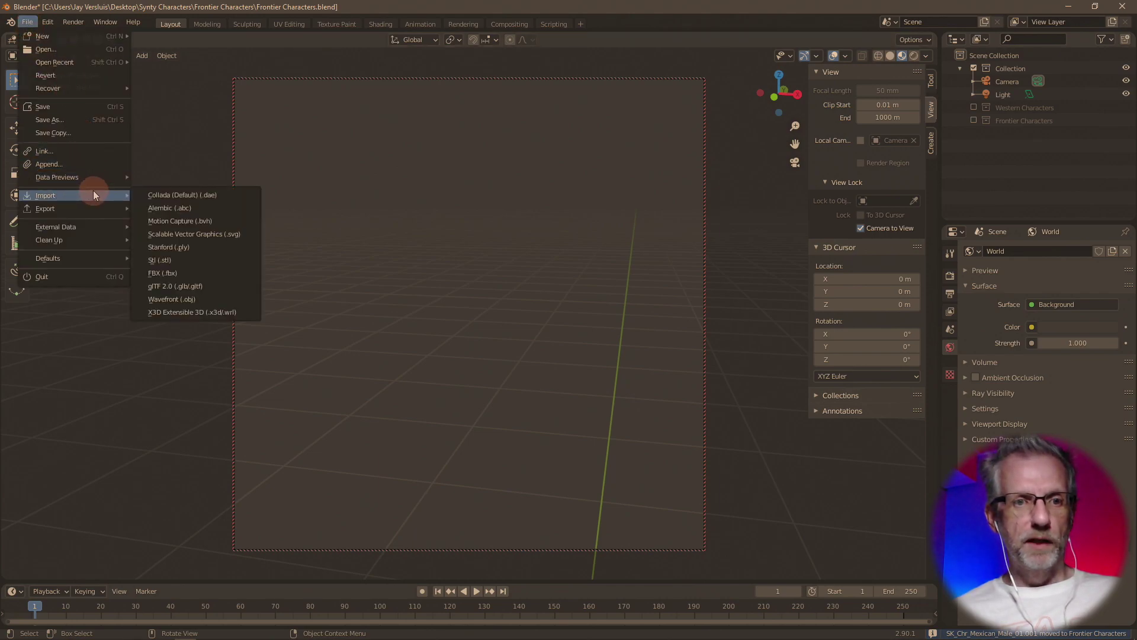
{"action": "left_click", "coordinate": [197, 272]}
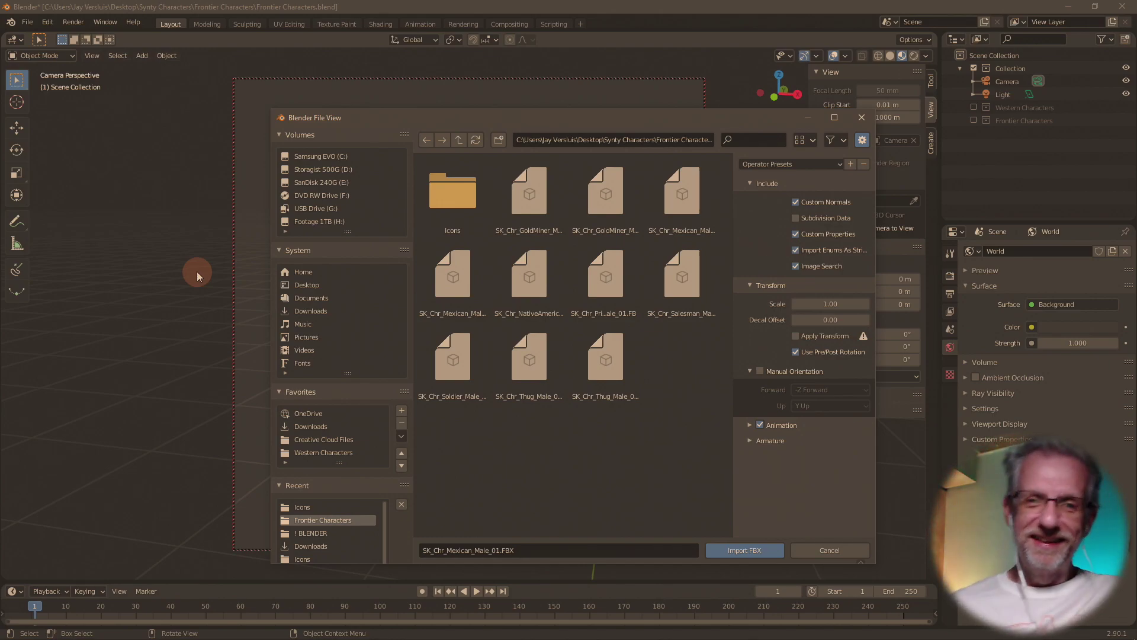
{"action": "double_click", "coordinate": [442, 290]}
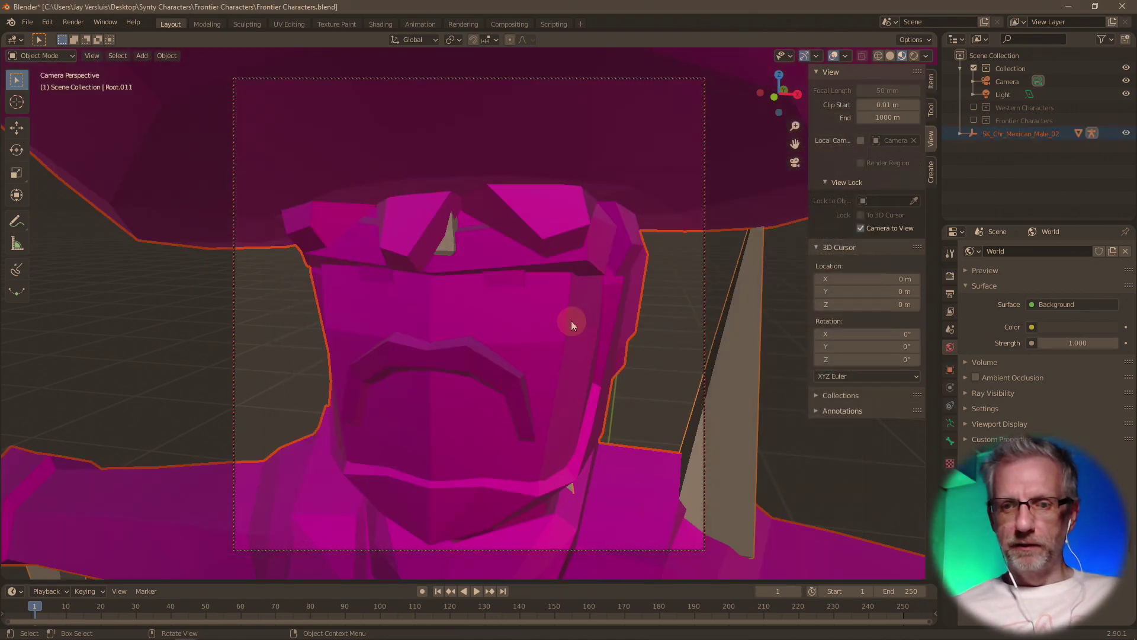
- Assign the existing Frontier MAT material to the SK_Chr_Mexican_Male_02 character's mesh
{"action": "left_click", "coordinate": [571, 321]}
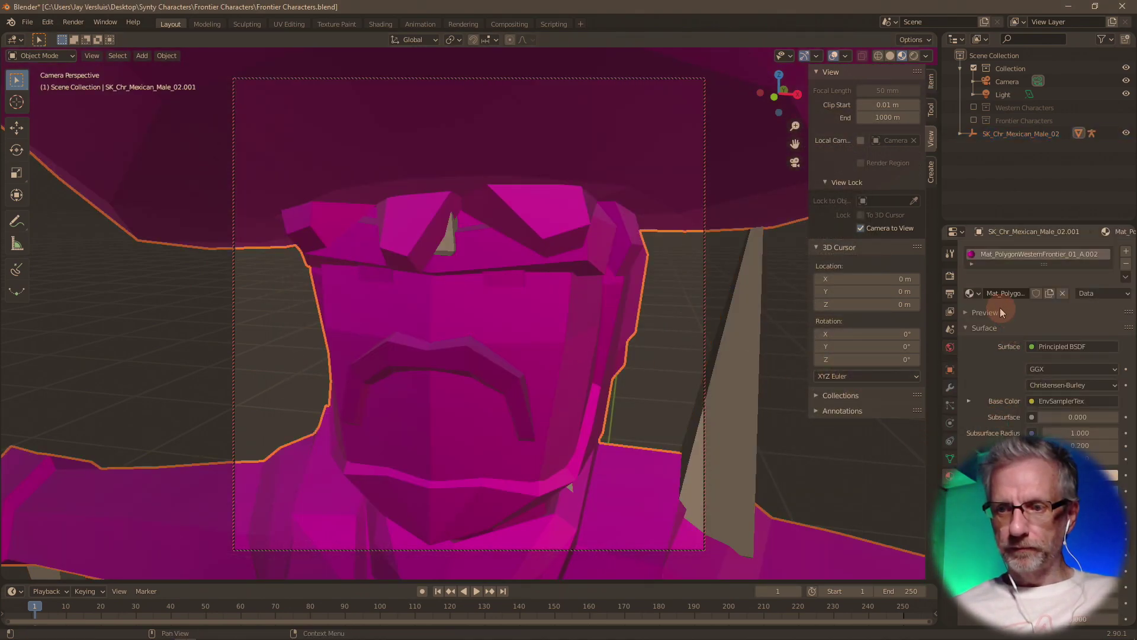
{"action": "left_click", "coordinate": [972, 293]}
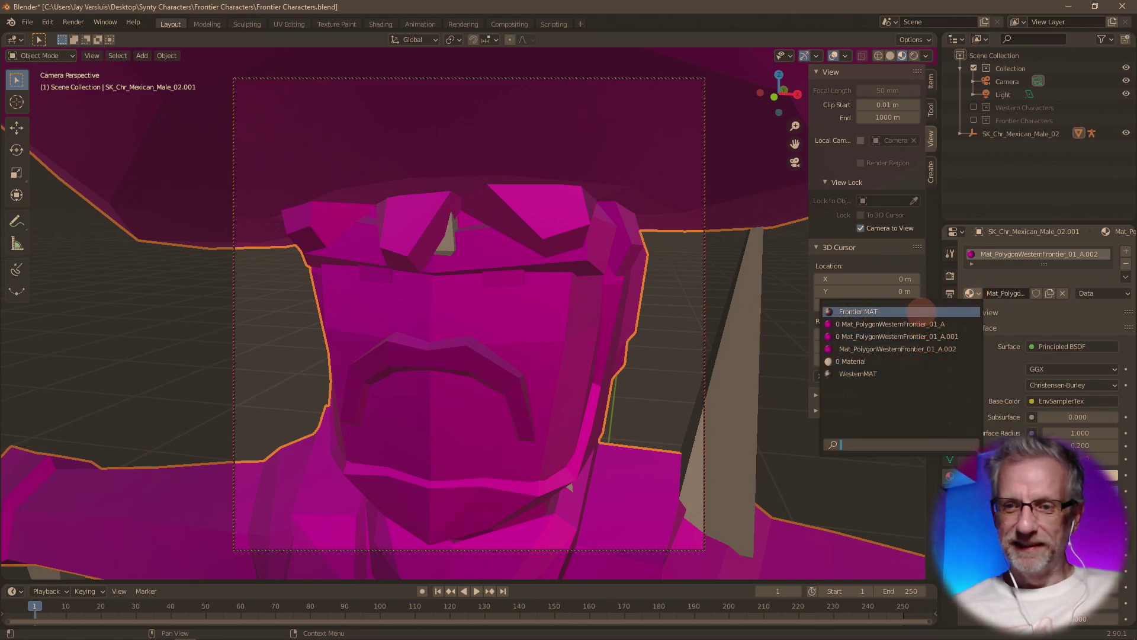
{"action": "left_click", "coordinate": [921, 312]}
- Render the second Mexican character's portrait and open the save dialog for the rendered image
{"action": "key", "text": "F12"}
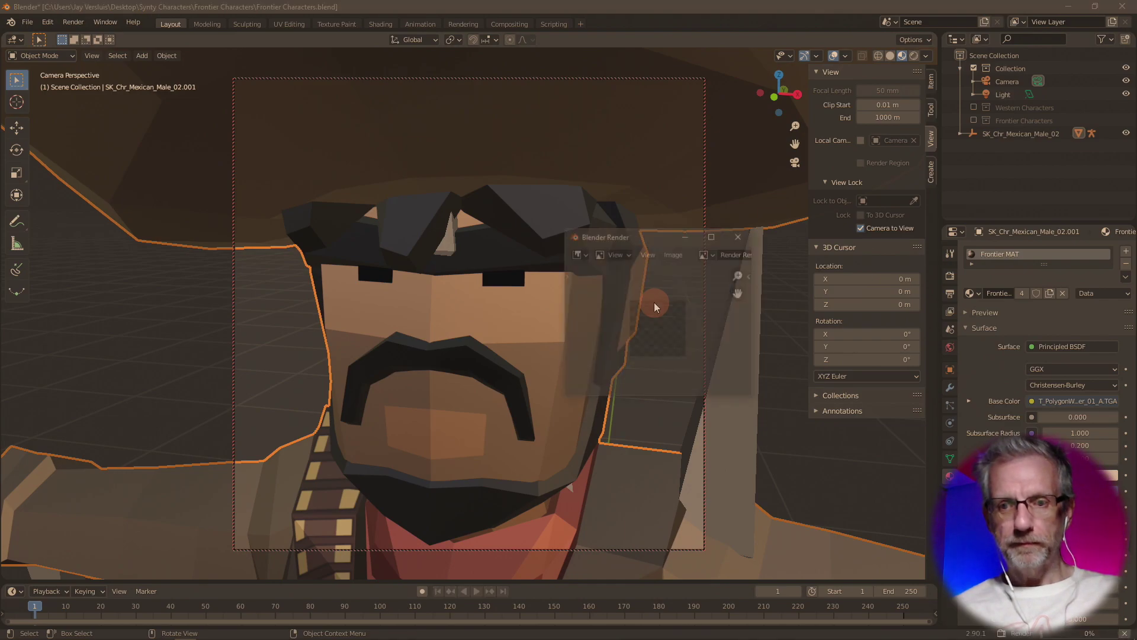
{"action": "left_click", "coordinate": [675, 255]}
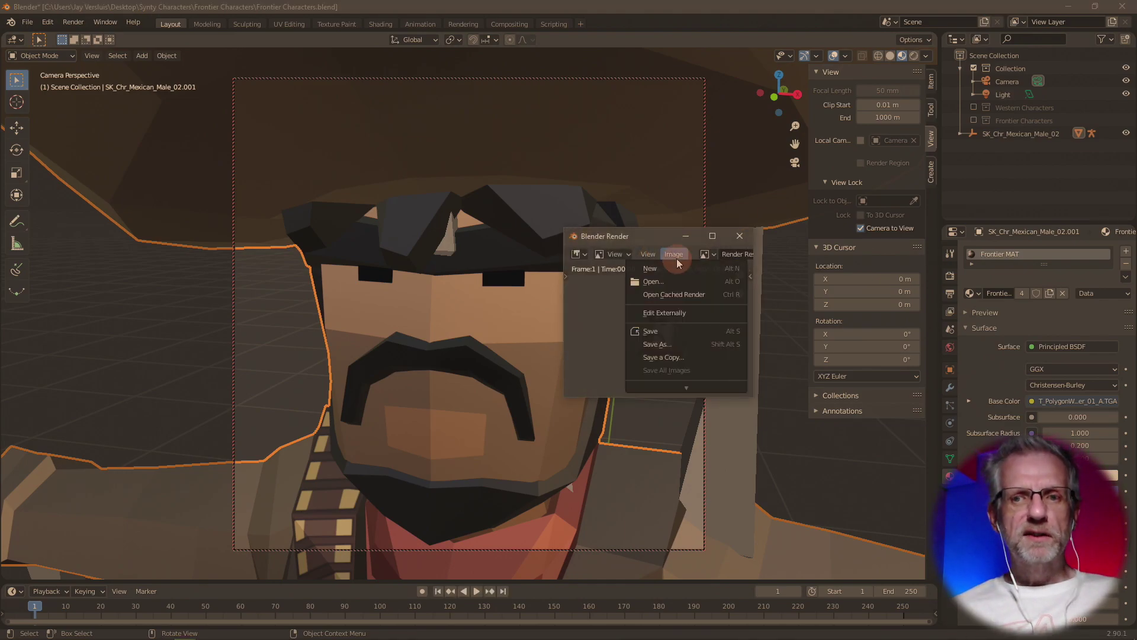
{"action": "left_click", "coordinate": [702, 347]}
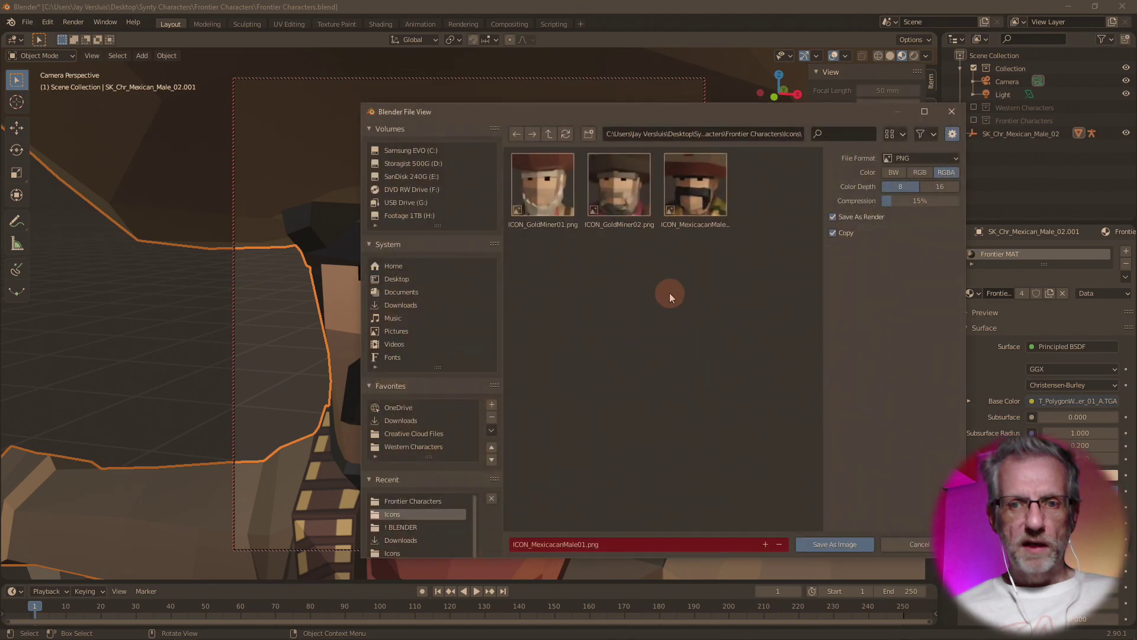
- Save the second Mexican character's render as ICON_MexicacanMale02.png in the Icons folder and close the render window
{"action": "left_click", "coordinate": [664, 541]}
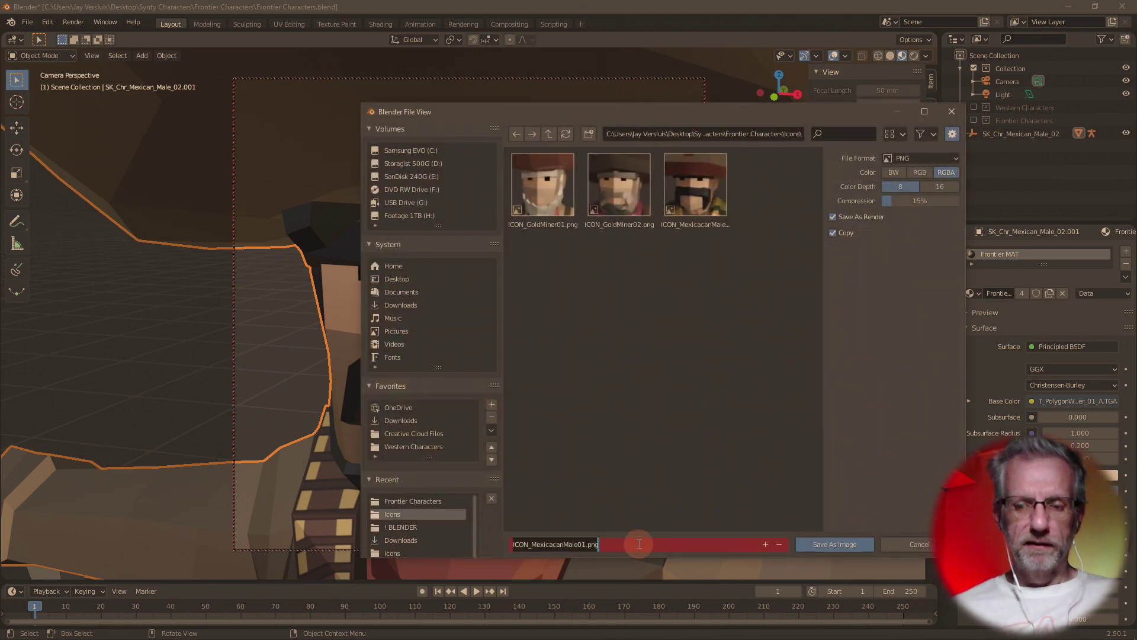
{"action": "left_click", "coordinate": [639, 543]}
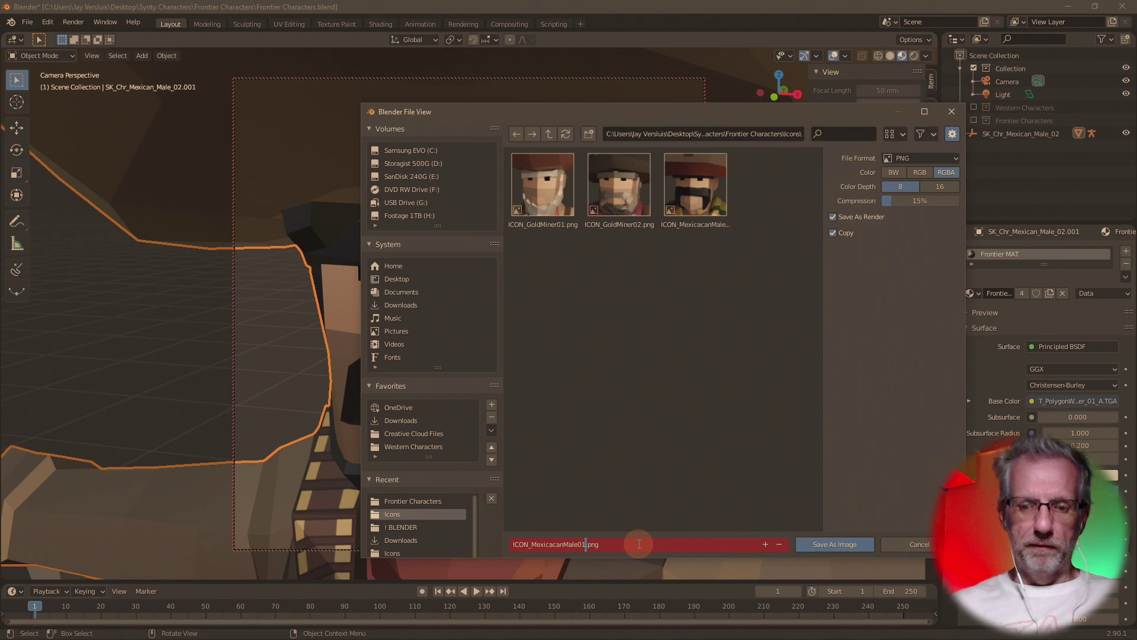
{"action": "key", "text": "BackSpace"}
{"action": "type", "text": "2"}
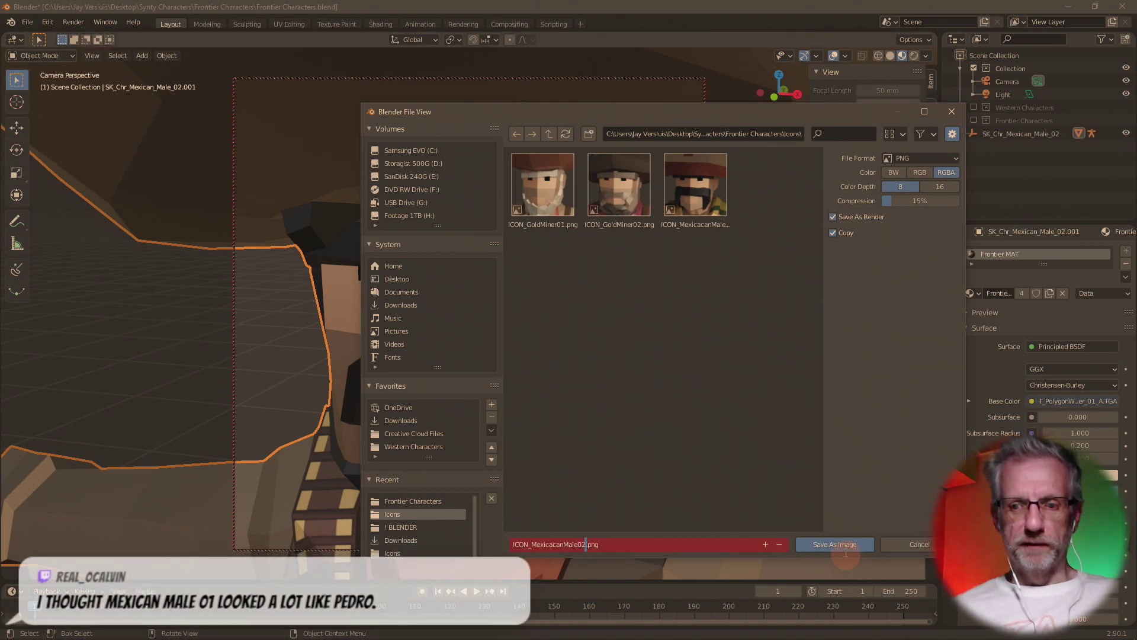
{"action": "left_click", "coordinate": [845, 543]}
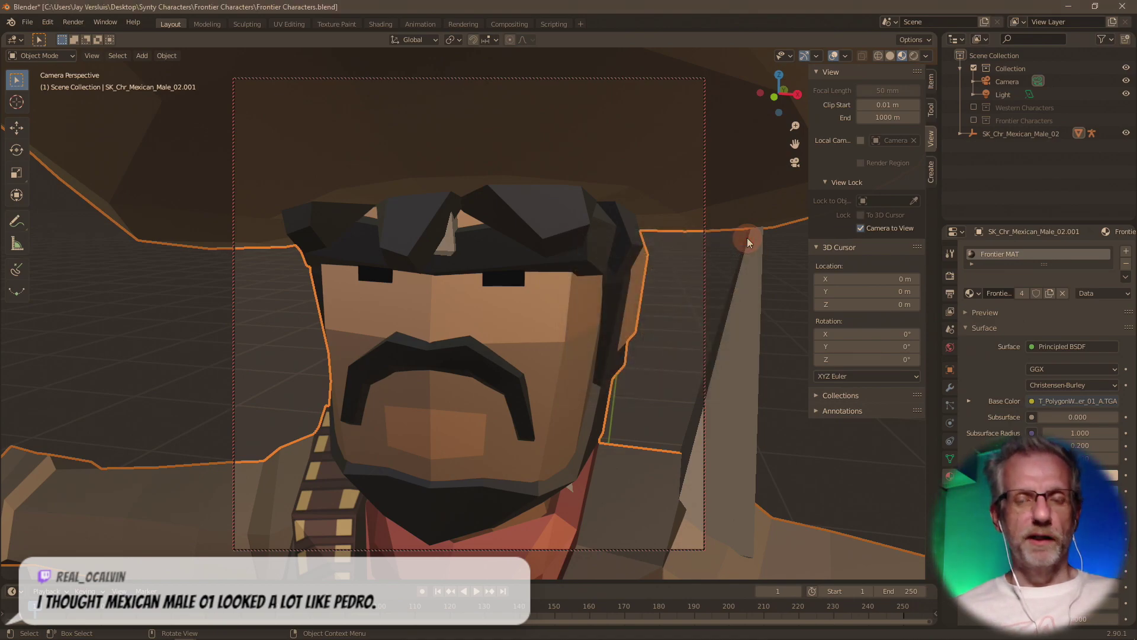
{"action": "left_click", "coordinate": [740, 236]}
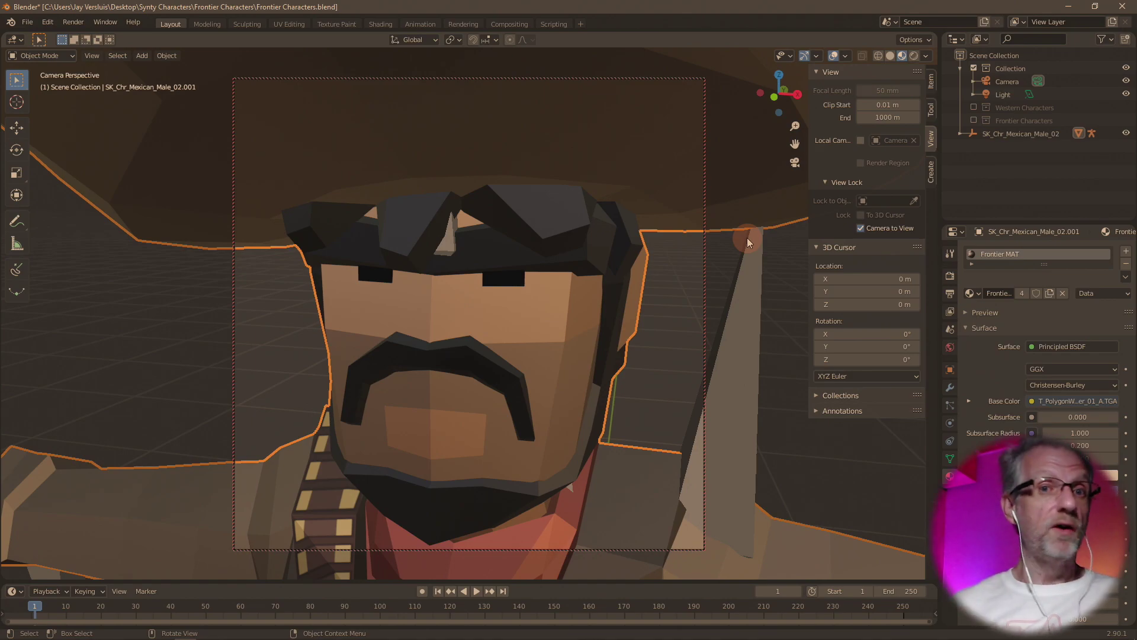
- Move the SK_Chr_Mexican_Male_02 character and its remaining child objects into the Frontier Characters collection
{"action": "left_click", "coordinate": [1016, 135]}
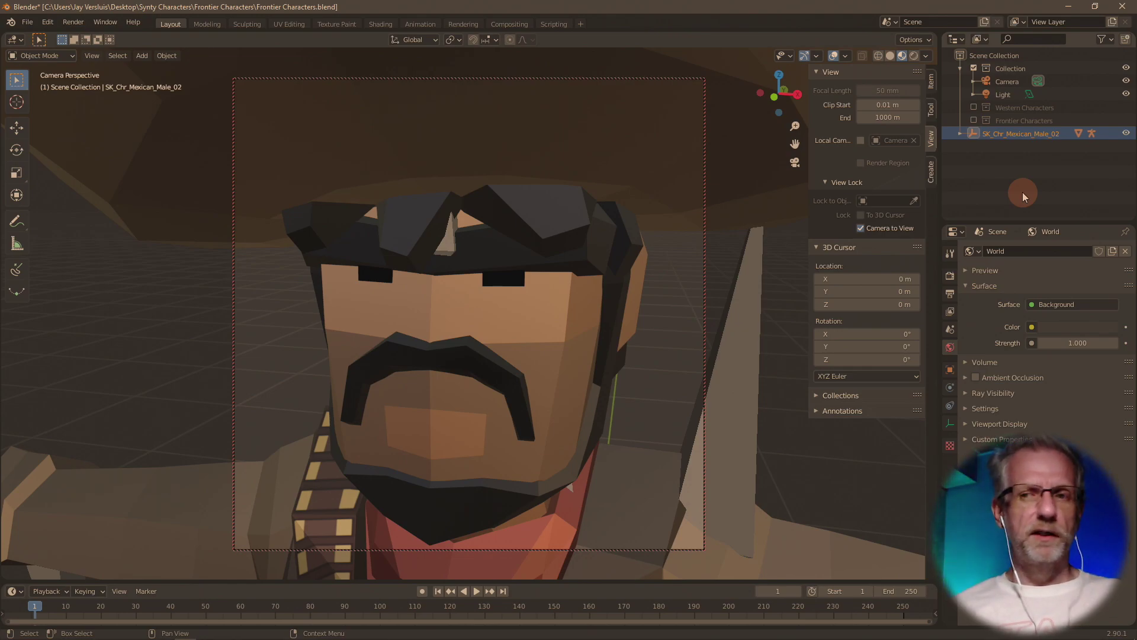
{"action": "key", "text": "m"}
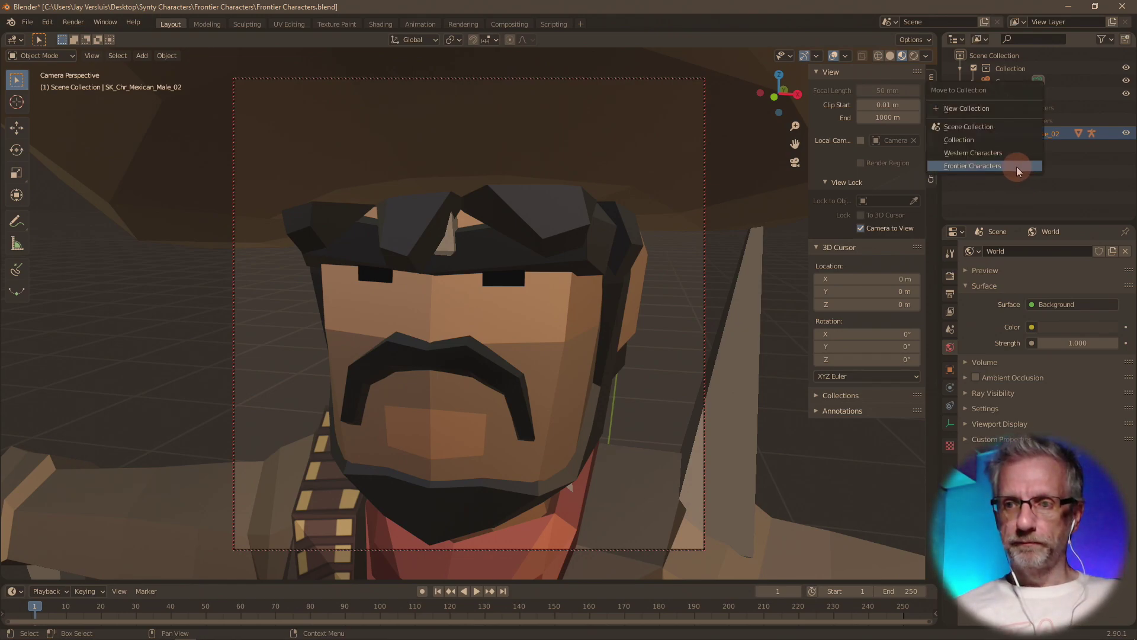
{"action": "left_click", "coordinate": [1016, 166]}
{"action": "left_click", "coordinate": [1006, 135]}
{"action": "key", "text": "m"}
{"action": "left_click", "coordinate": [1002, 137]}
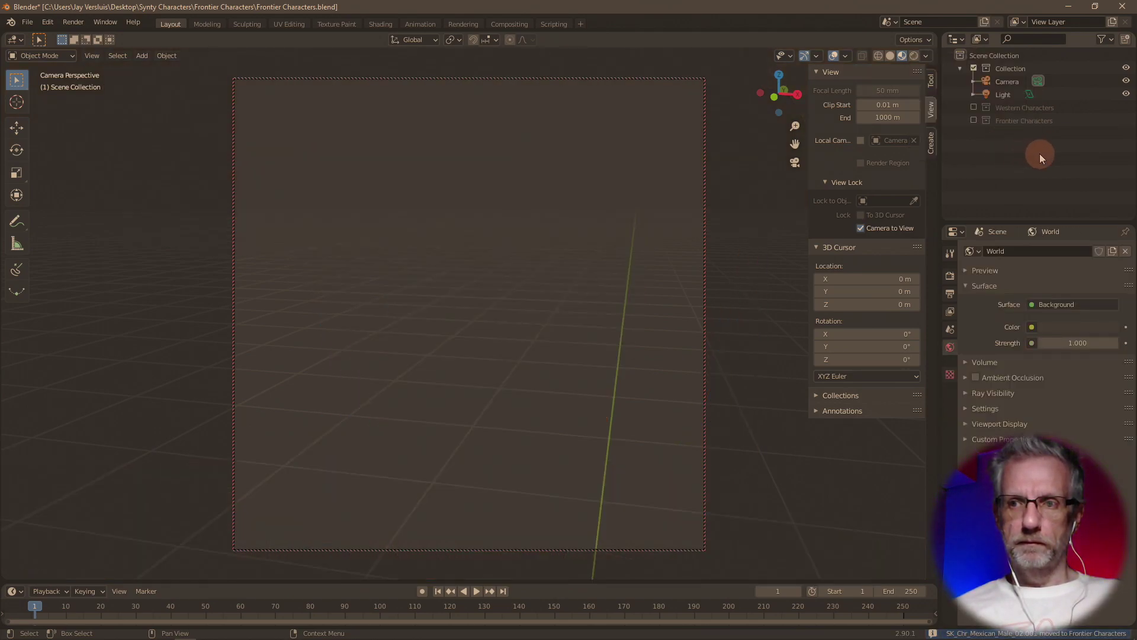
- Import the SK_Chr_NativeAmericanChief_Male_01 FBX file from the Frontier Characters folder
{"action": "left_click", "coordinate": [27, 22]}
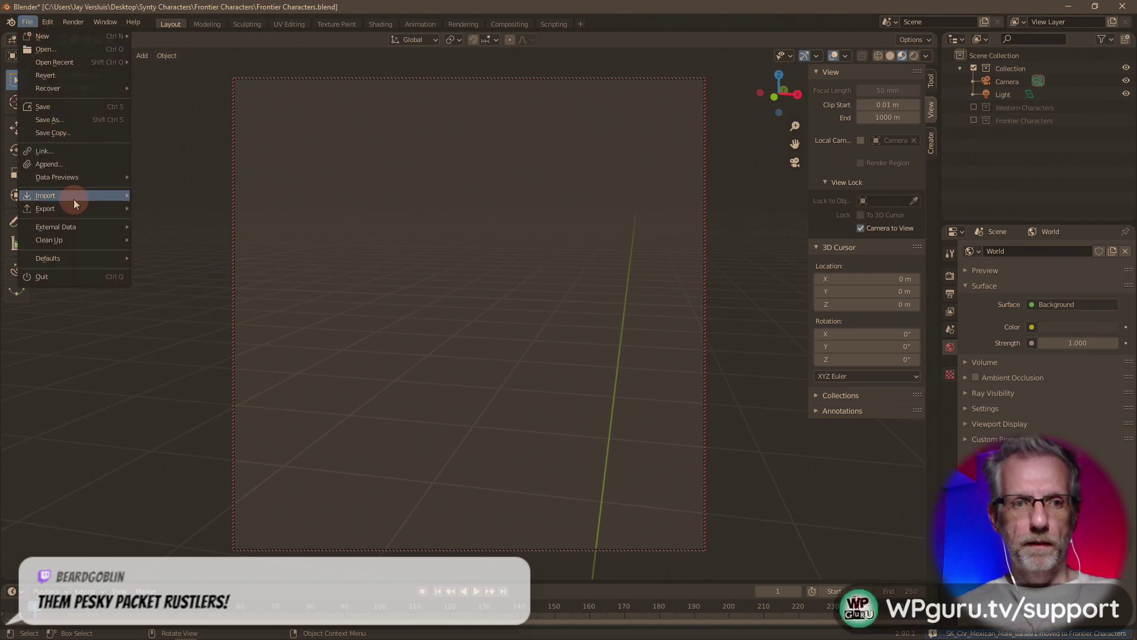
{"action": "mouse_move", "coordinate": [74, 202]}
{"action": "left_click", "coordinate": [222, 275]}
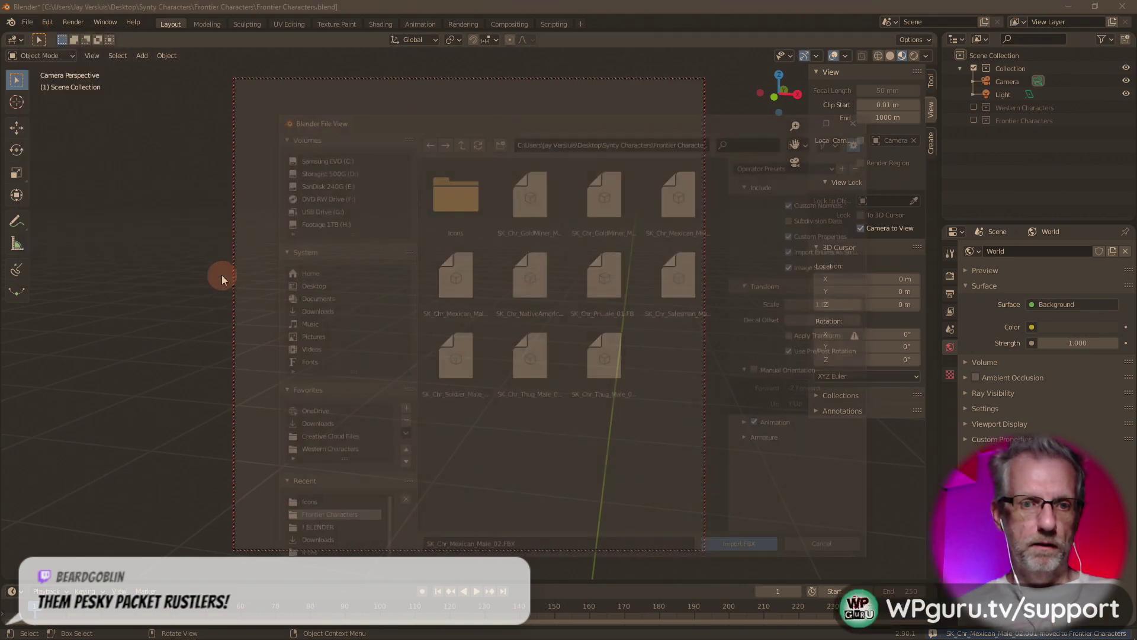
{"action": "left_click", "coordinate": [529, 277]}
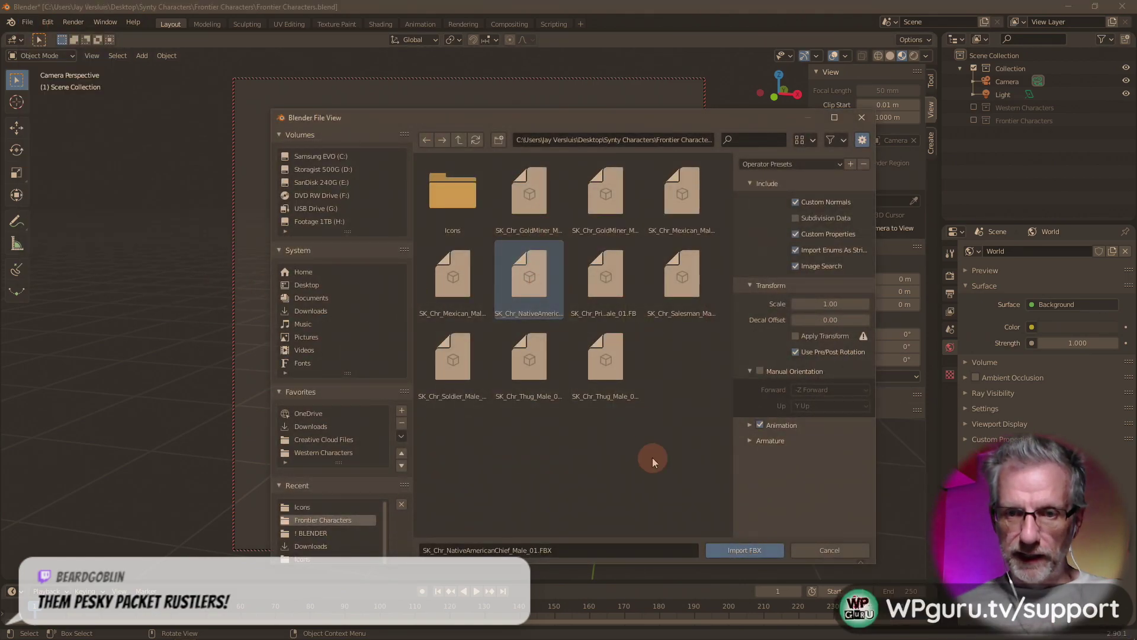
{"action": "left_click", "coordinate": [744, 549]}
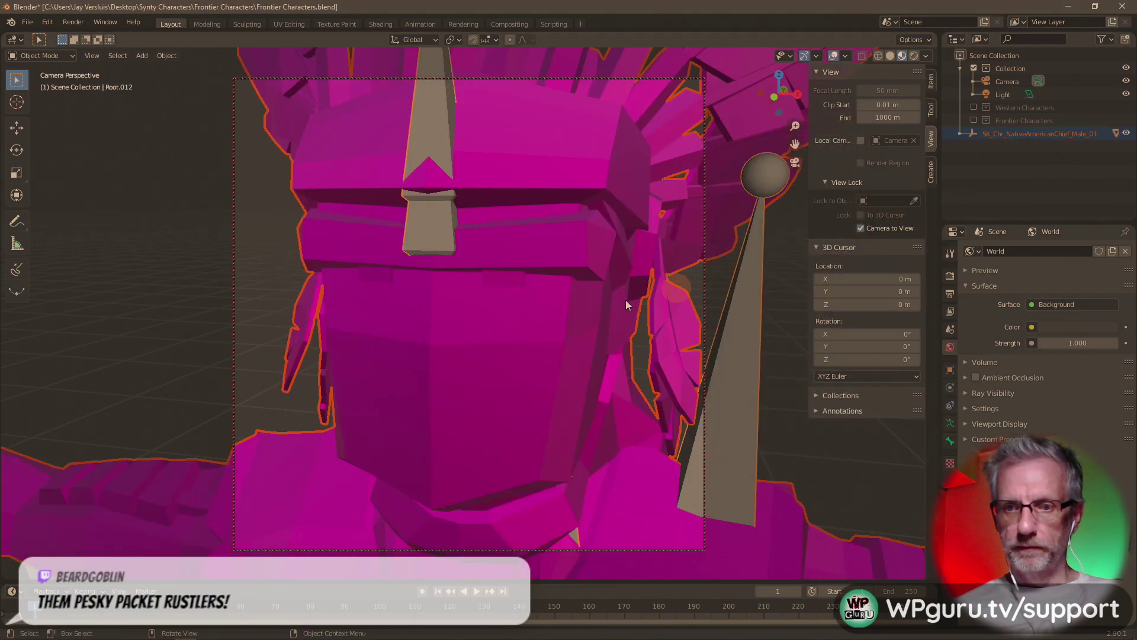
- Assign the existing Frontier MAT material to the SK_Chr_NativeAmericanChief_Male_01 character's mesh
{"action": "left_click", "coordinate": [628, 305]}
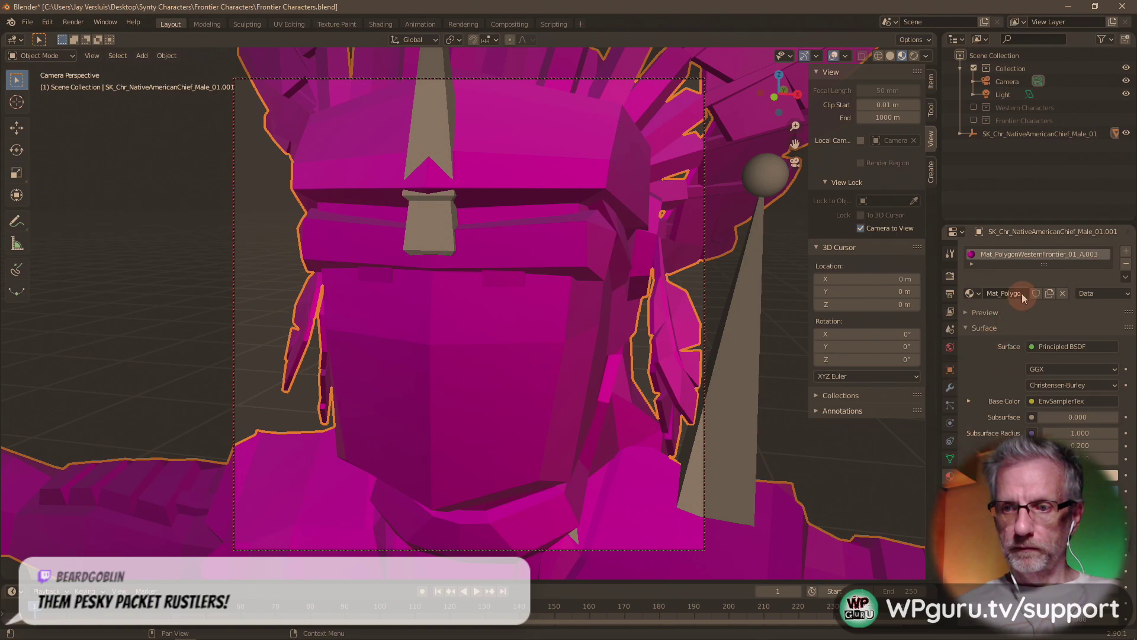
{"action": "left_click", "coordinate": [969, 293]}
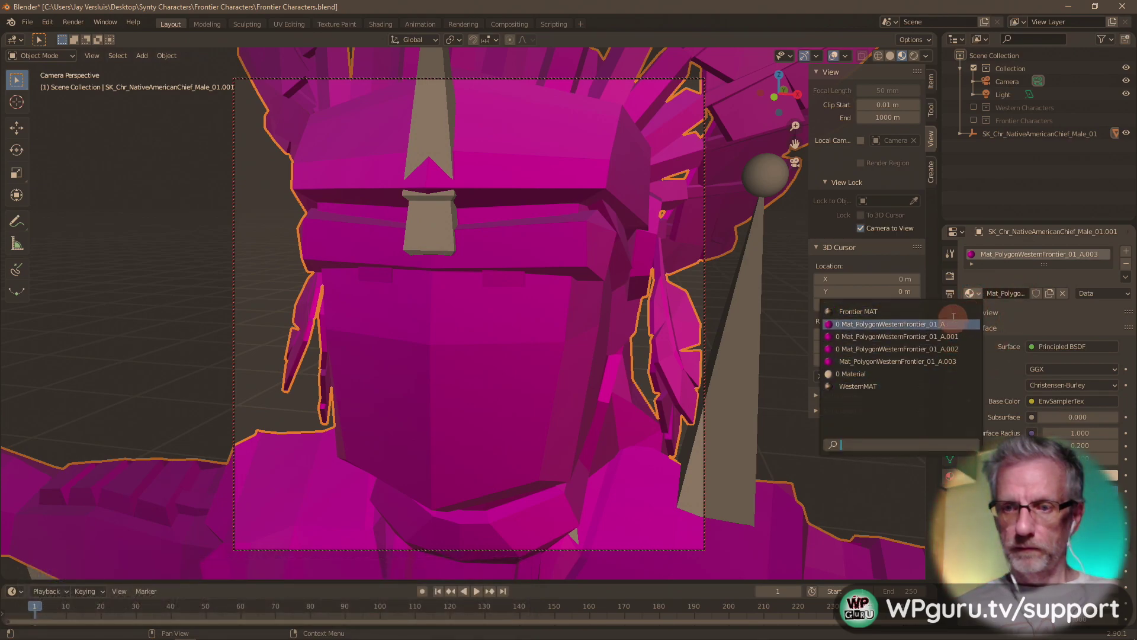
{"action": "left_click", "coordinate": [952, 313]}
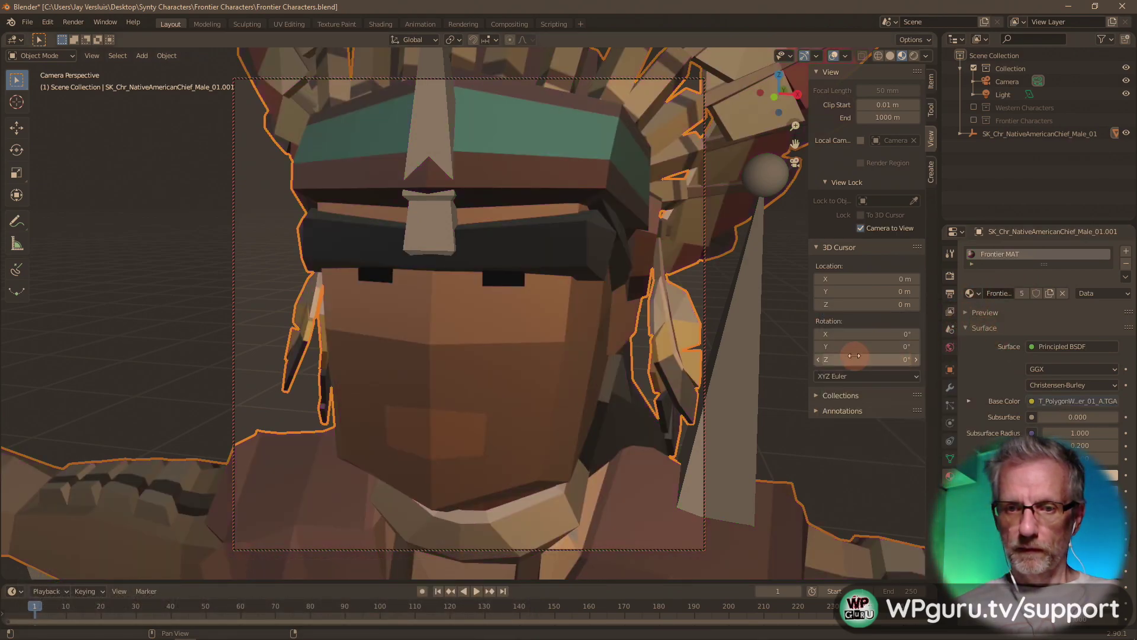
- Bring up the render, save it as ICON_NativeAMerican01.png in the Icons folder and close the render window
{"action": "key", "text": "F12"}
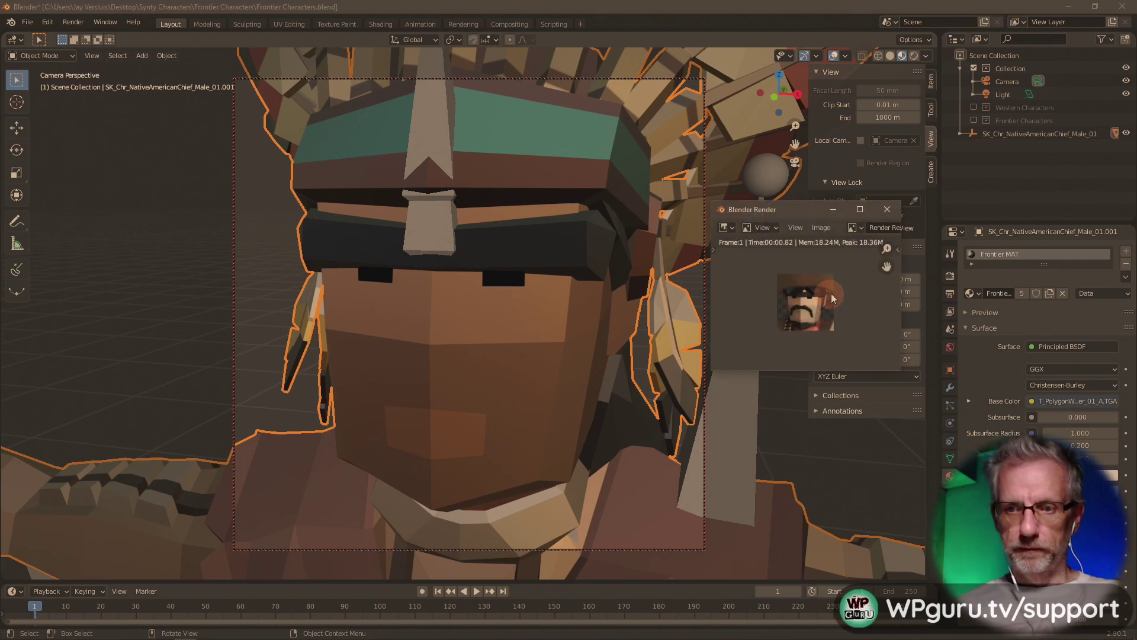
{"action": "left_click", "coordinate": [821, 227]}
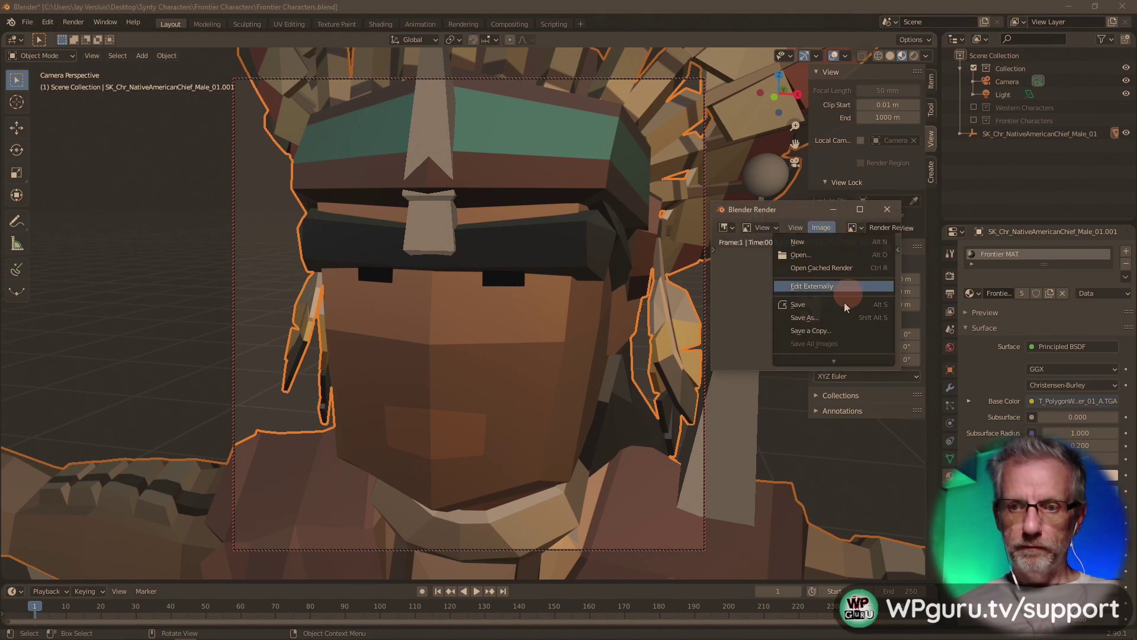
{"action": "left_click", "coordinate": [844, 328]}
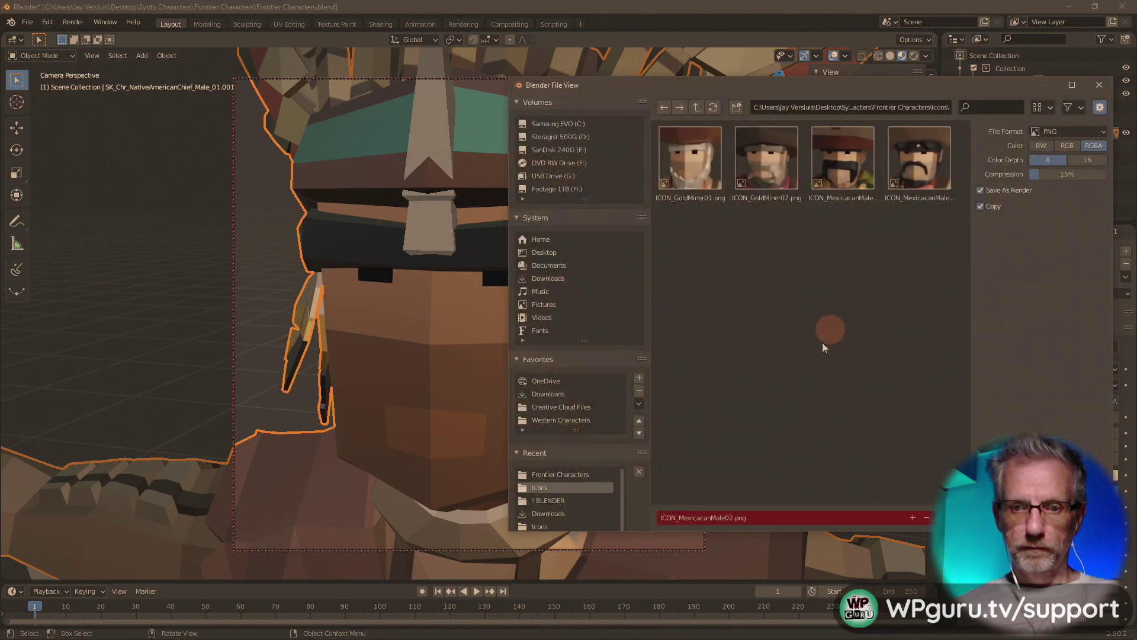
{"action": "left_click", "coordinate": [770, 512]}
{"action": "type", "text": "ICON_"}
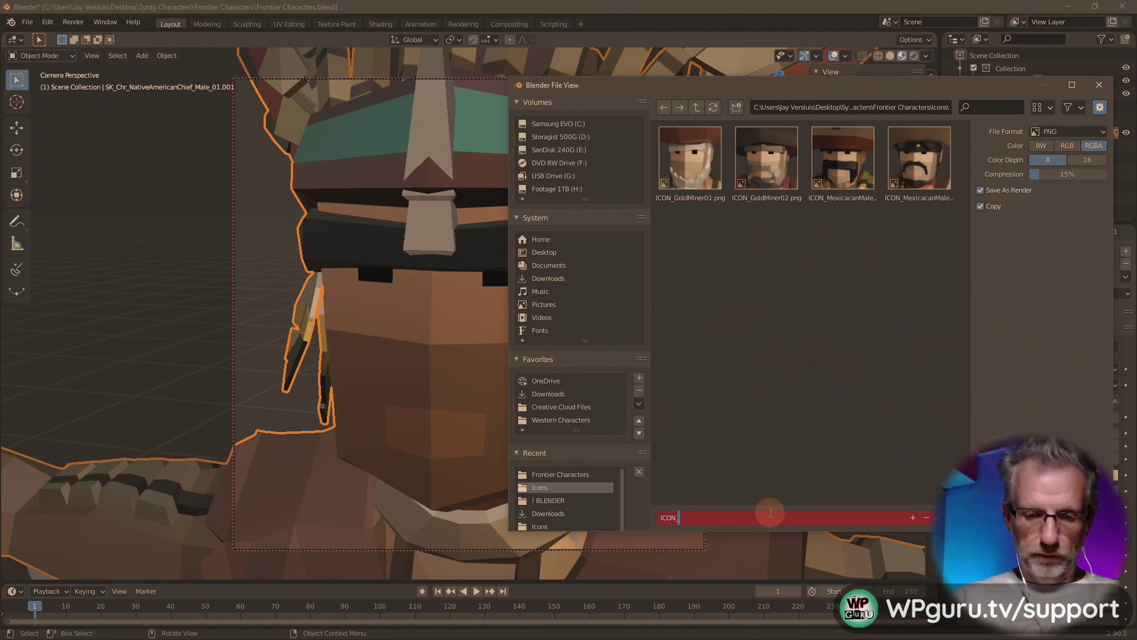
{"action": "type", "text": "NativeAMerica"}
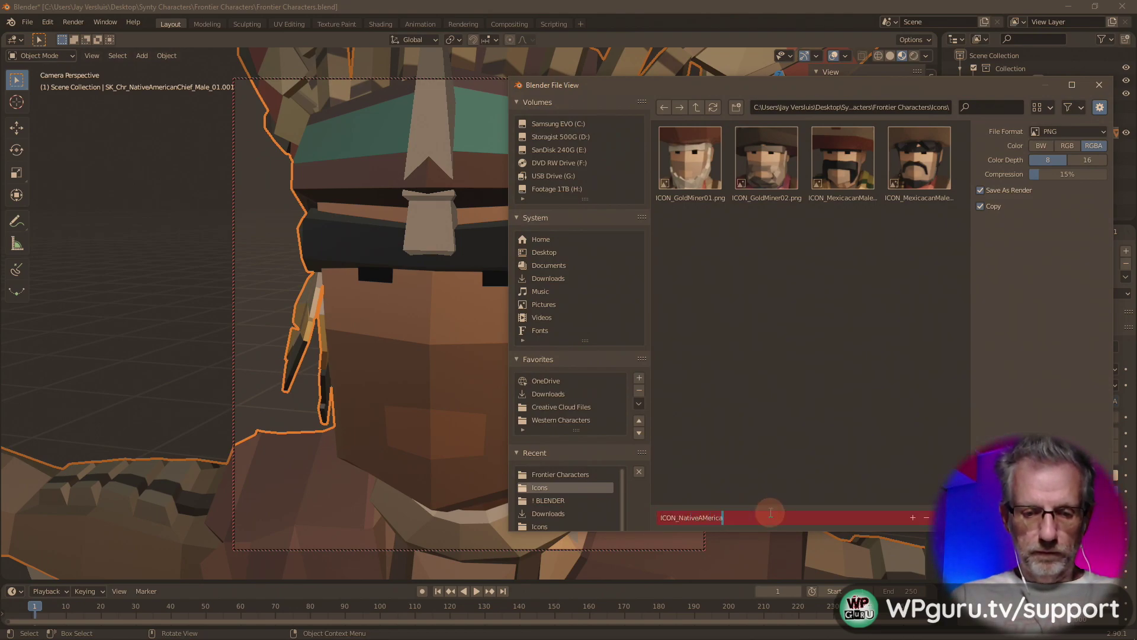
{"action": "type", "text": "n01"}
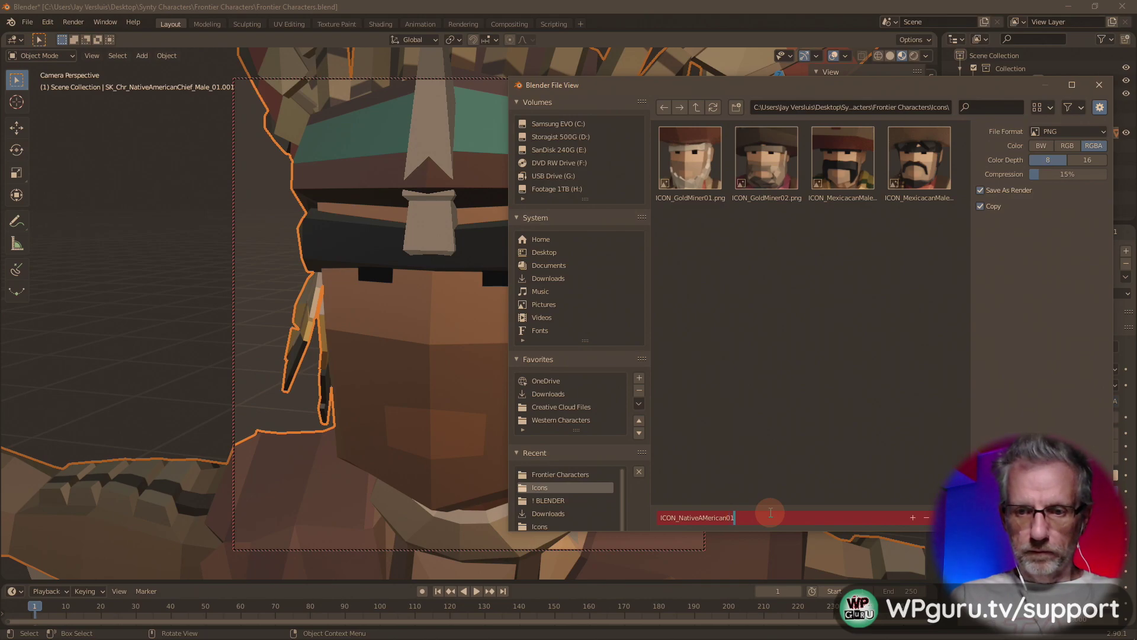
{"action": "key", "text": "Return"}
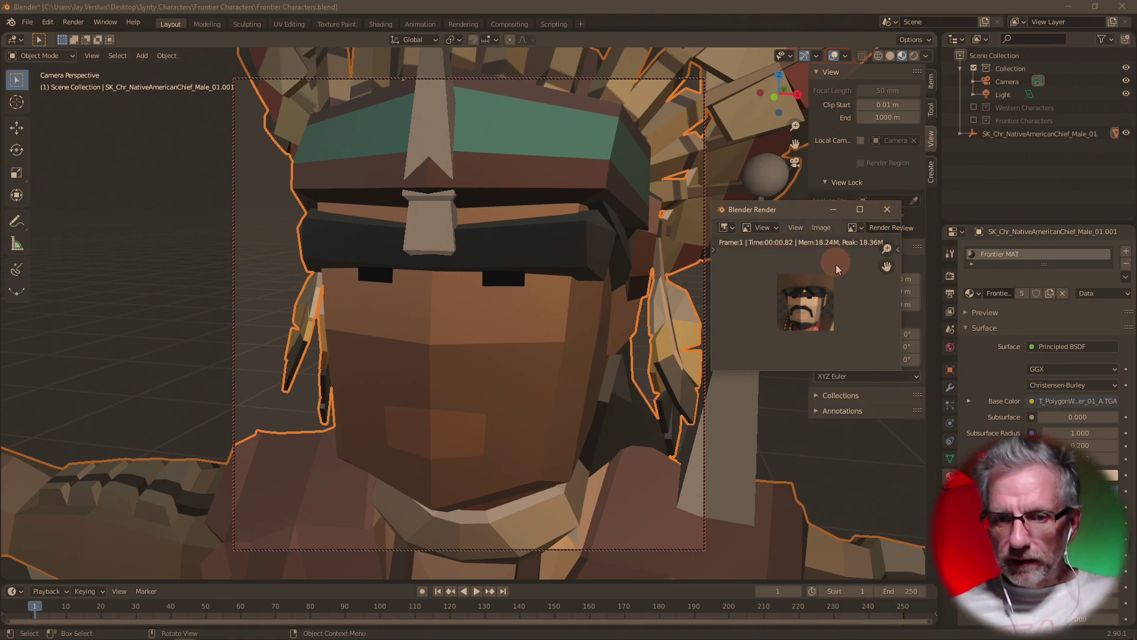
{"action": "left_click", "coordinate": [888, 210]}
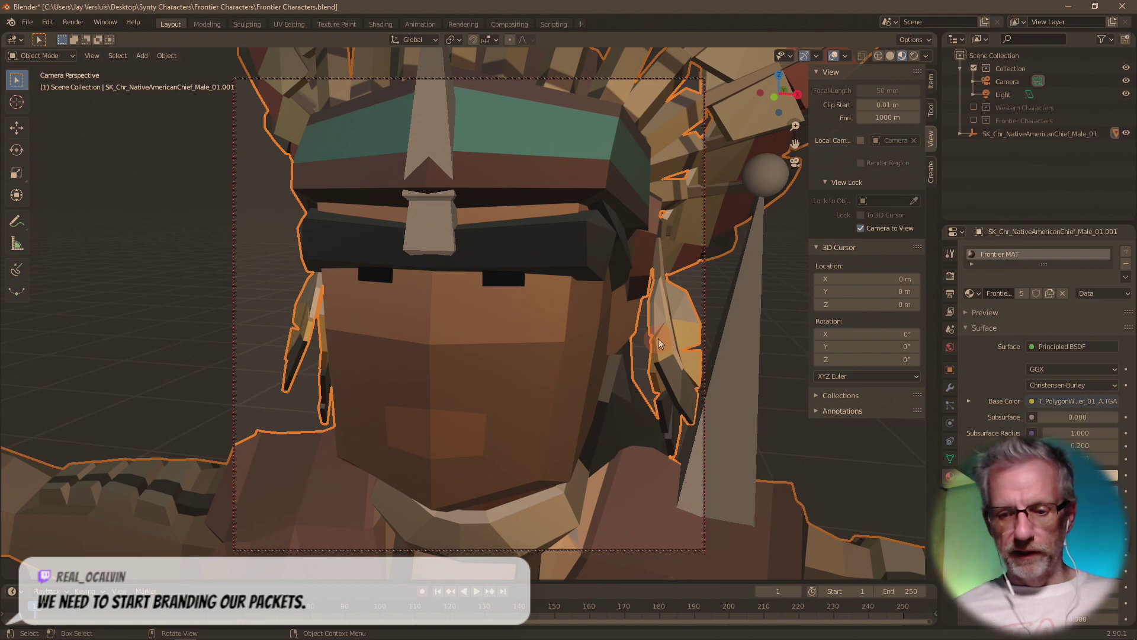
- Render the Native American chief's portrait again and overwrite ICON_NativeAMerican01.png in the Icons folder with it
{"action": "key", "text": "F12"}
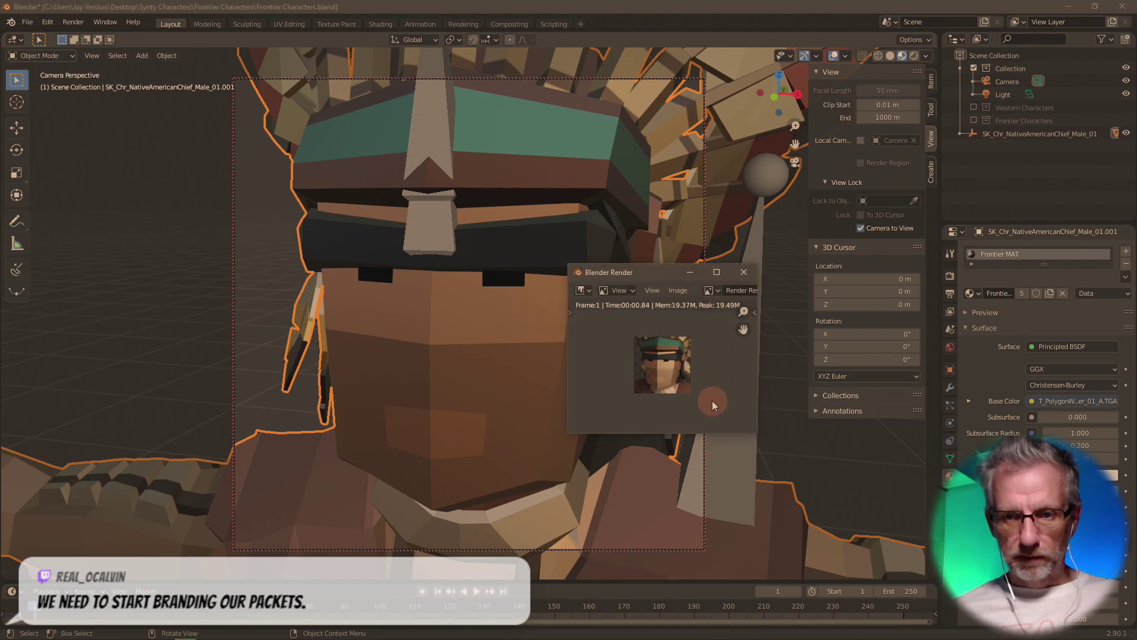
{"action": "left_click", "coordinate": [678, 290]}
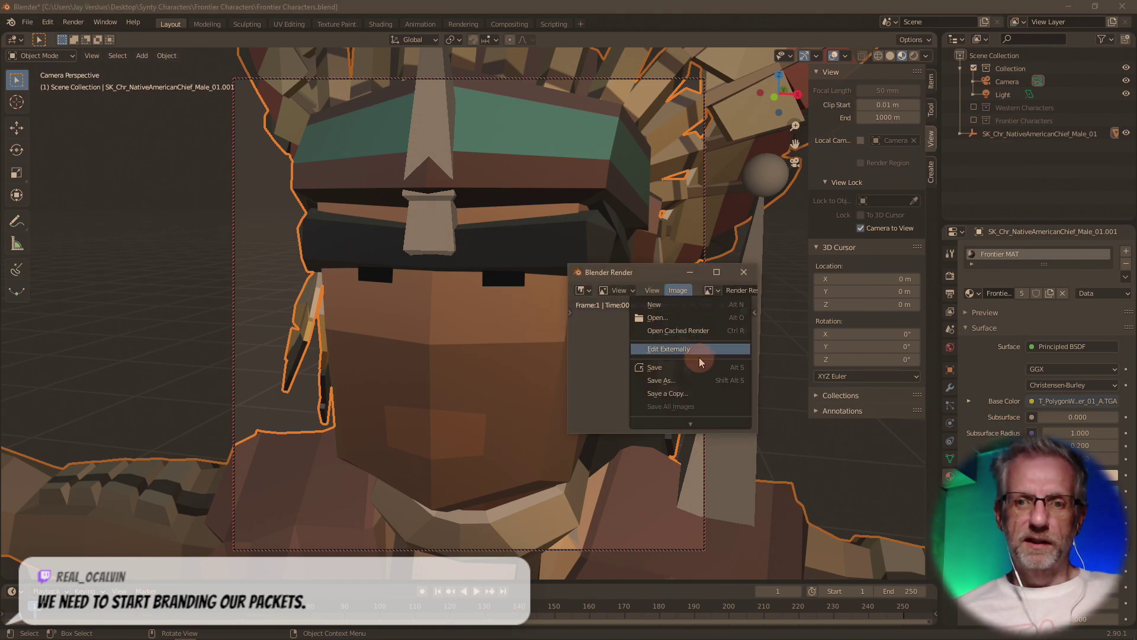
{"action": "left_click", "coordinate": [691, 380]}
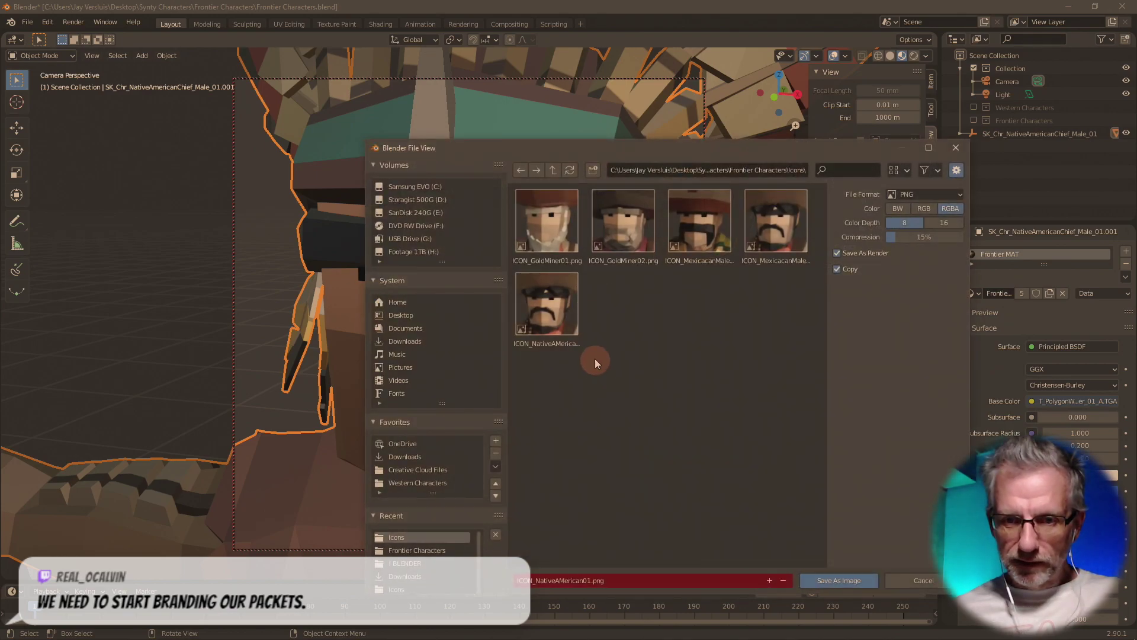
{"action": "left_click", "coordinate": [560, 309]}
{"action": "left_click", "coordinate": [838, 580]}
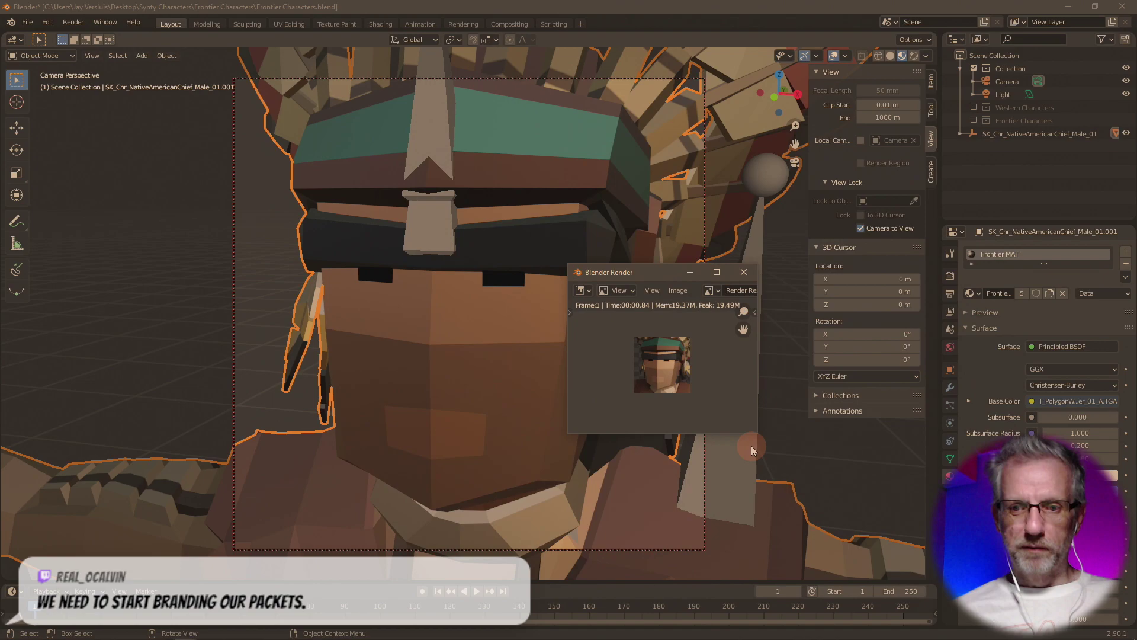
{"action": "left_click", "coordinate": [744, 272]}
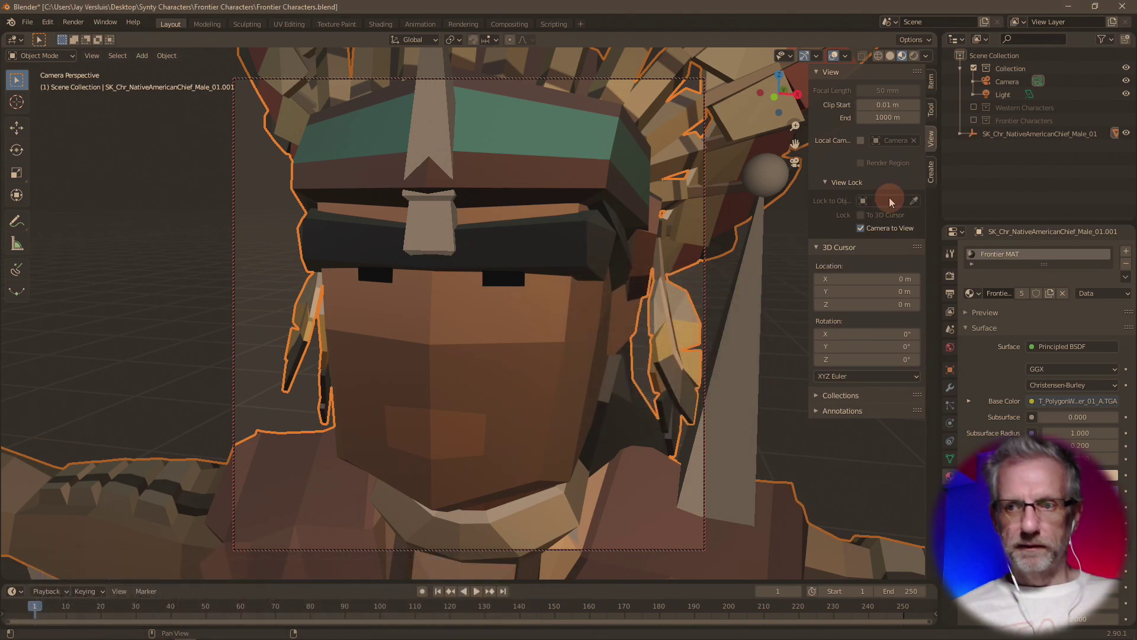
- Move the SK_Chr_NativeAmericanChief_Male_01 object, its armature and its mesh into the Frontier Characters collection
{"action": "left_click", "coordinate": [1031, 133]}
{"action": "key", "text": "m"}
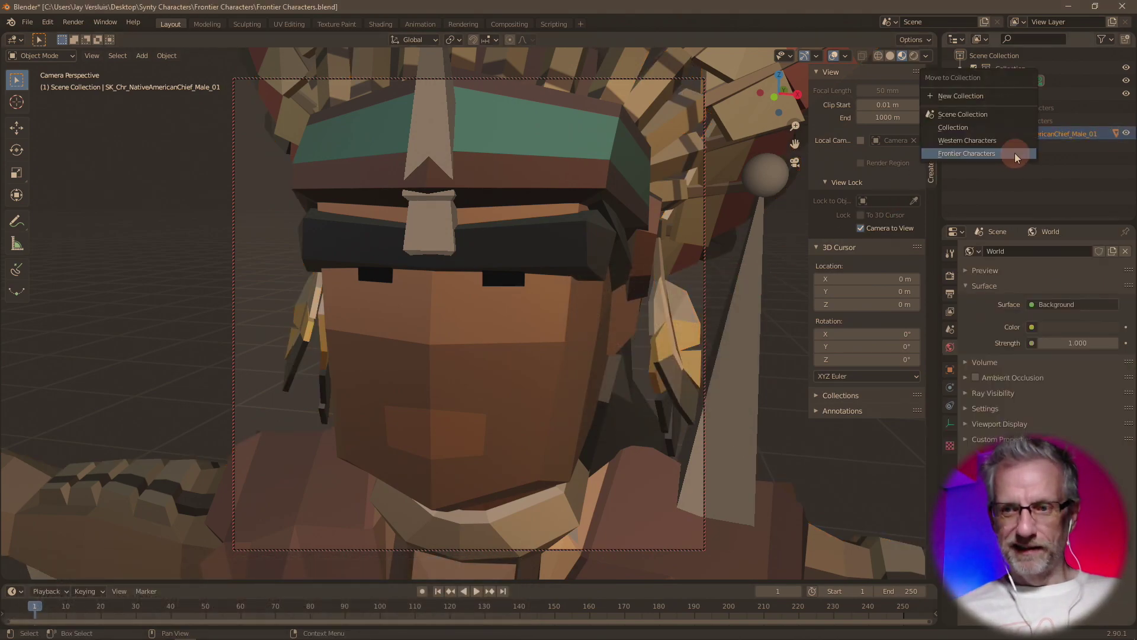
{"action": "left_click", "coordinate": [1014, 153]}
{"action": "left_click", "coordinate": [1011, 135]}
{"action": "key", "text": "m"}
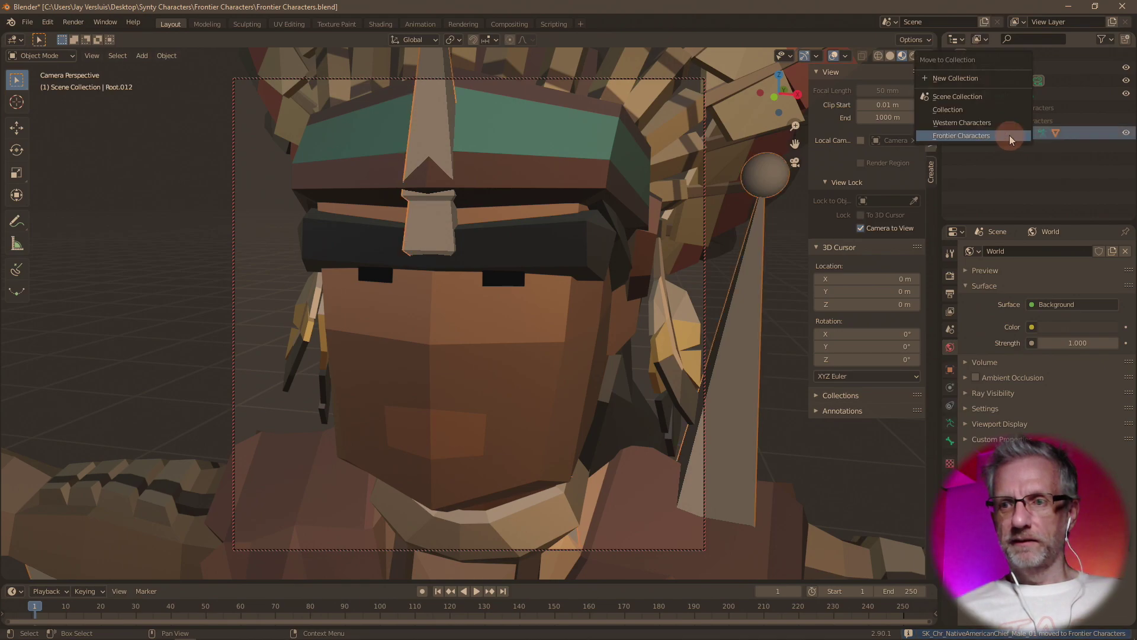
{"action": "left_click", "coordinate": [1008, 134]}
{"action": "left_click", "coordinate": [1008, 134]}
{"action": "key", "text": "m"}
{"action": "left_click", "coordinate": [1008, 133]}
{"action": "left_click", "coordinate": [585, 154]}
{"action": "left_click", "coordinate": [103, 42]}
- Import the SK_Chr_Priest_Male_01 FBX file from the Frontier Characters folder
{"action": "left_click", "coordinate": [27, 22]}
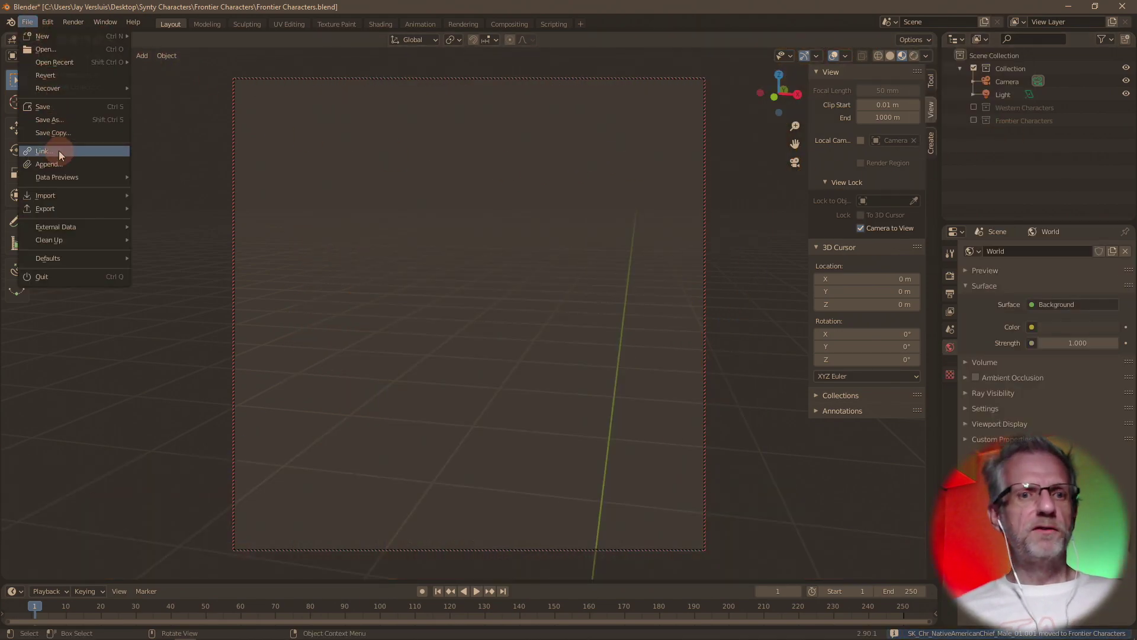
{"action": "mouse_move", "coordinate": [81, 201]}
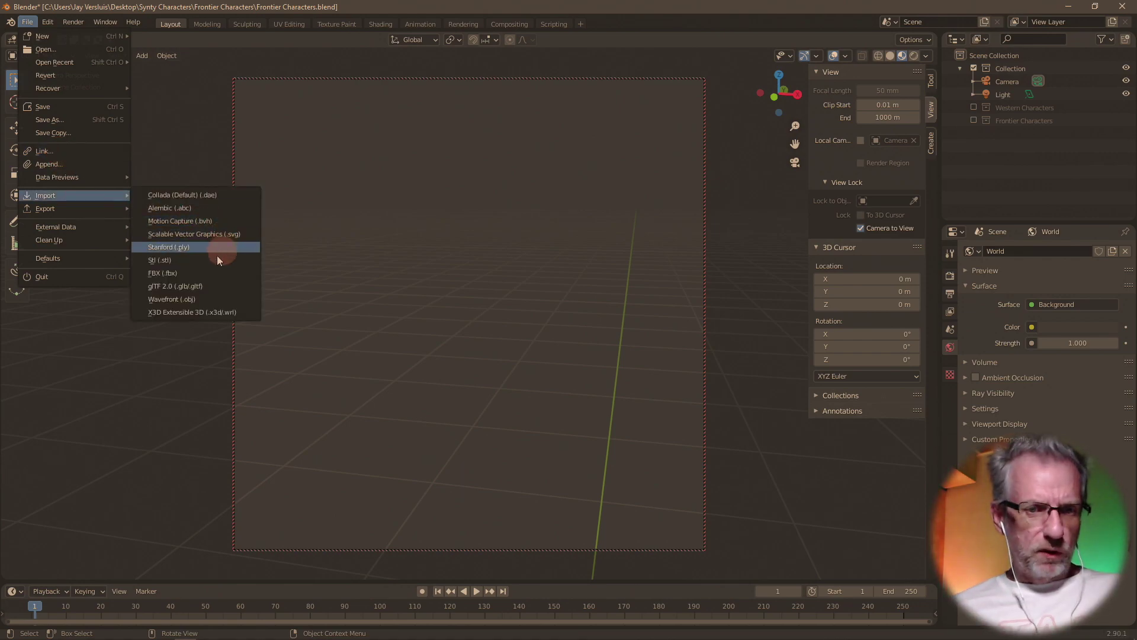
{"action": "left_click", "coordinate": [208, 273]}
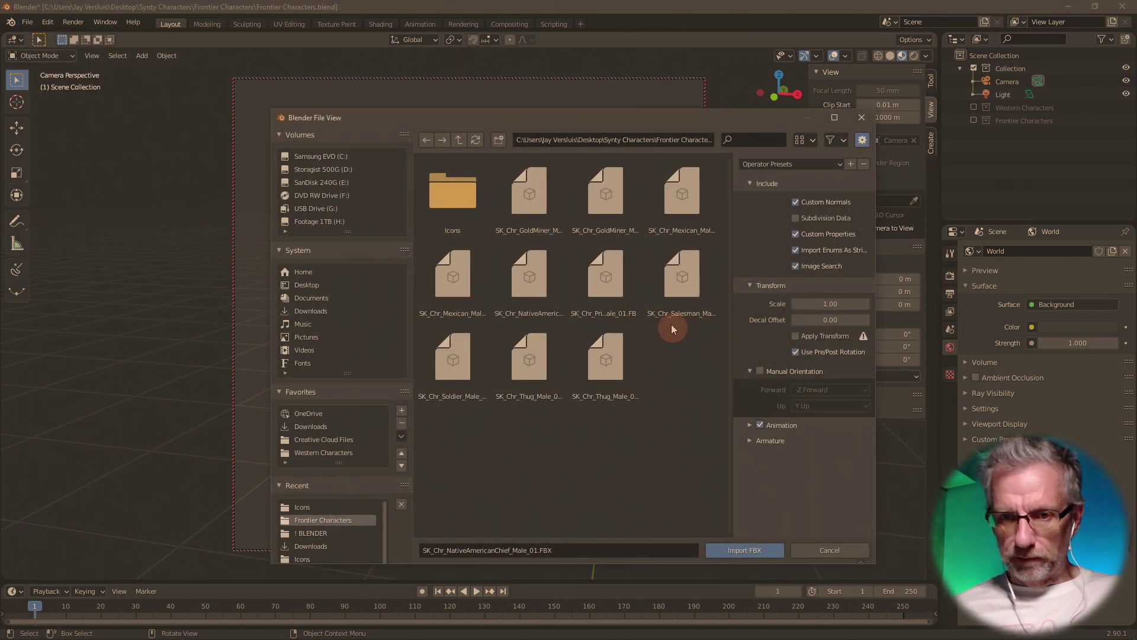
{"action": "left_click", "coordinate": [624, 269]}
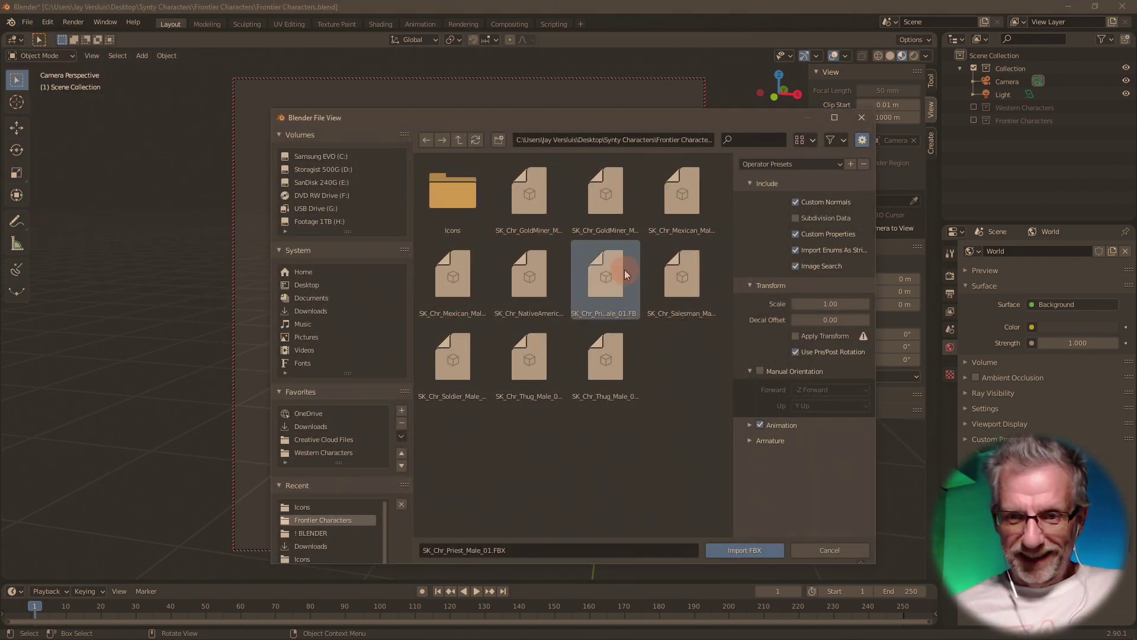
{"action": "left_click", "coordinate": [729, 550]}
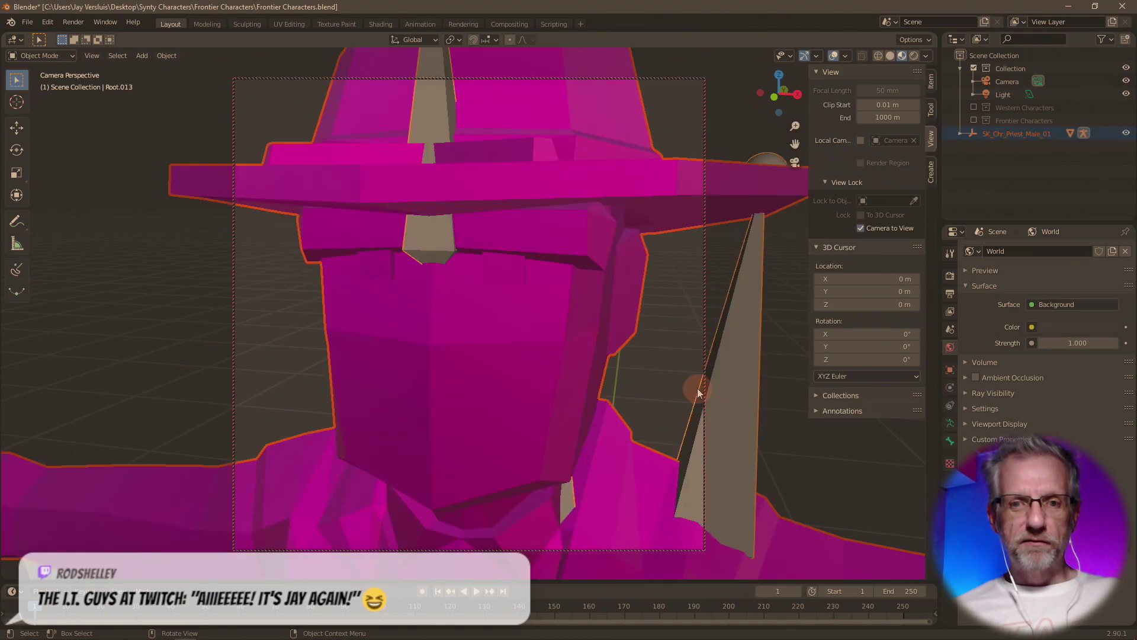
- Assign the existing Frontier MAT material to the SK_Chr_Priest_Male_01 character's mesh
{"action": "left_click", "coordinate": [609, 324]}
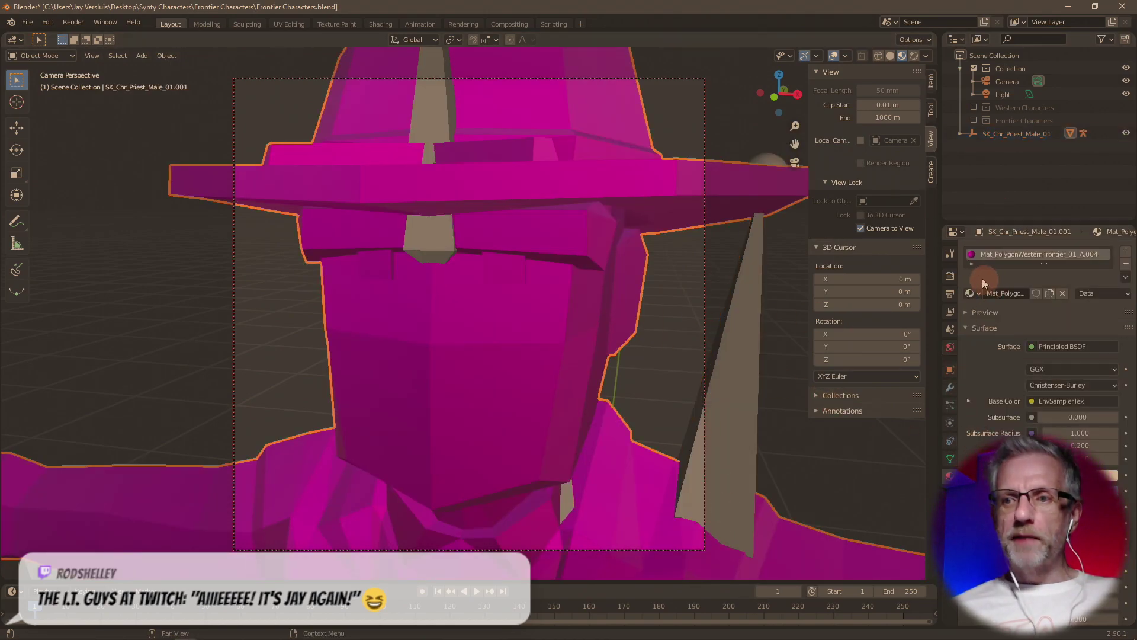
{"action": "left_click", "coordinate": [971, 293]}
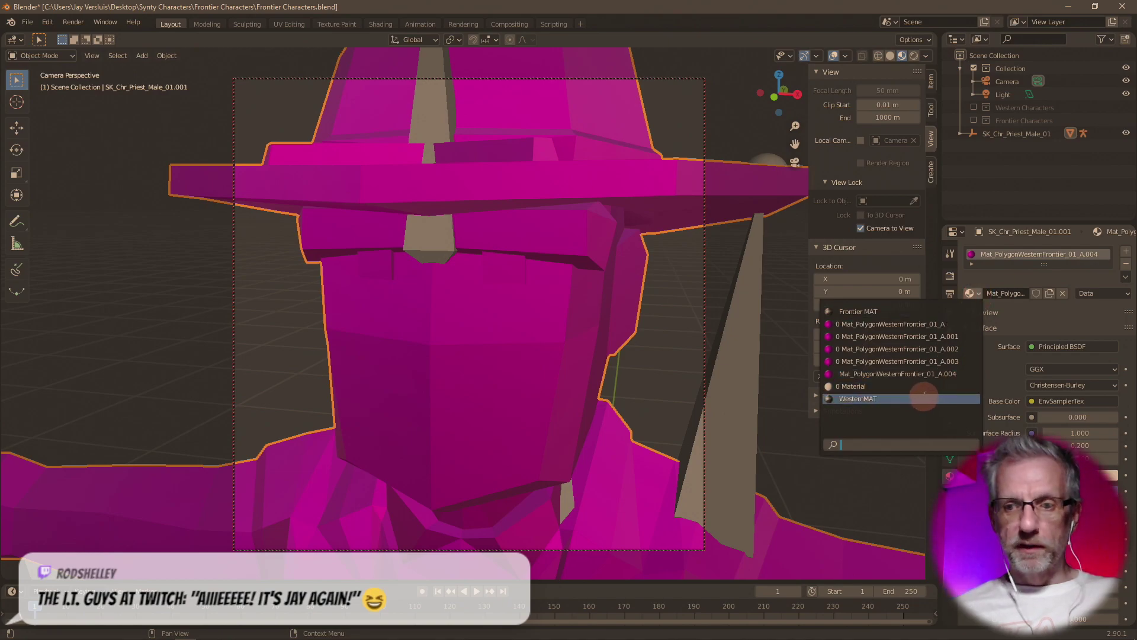
{"action": "left_click", "coordinate": [895, 311]}
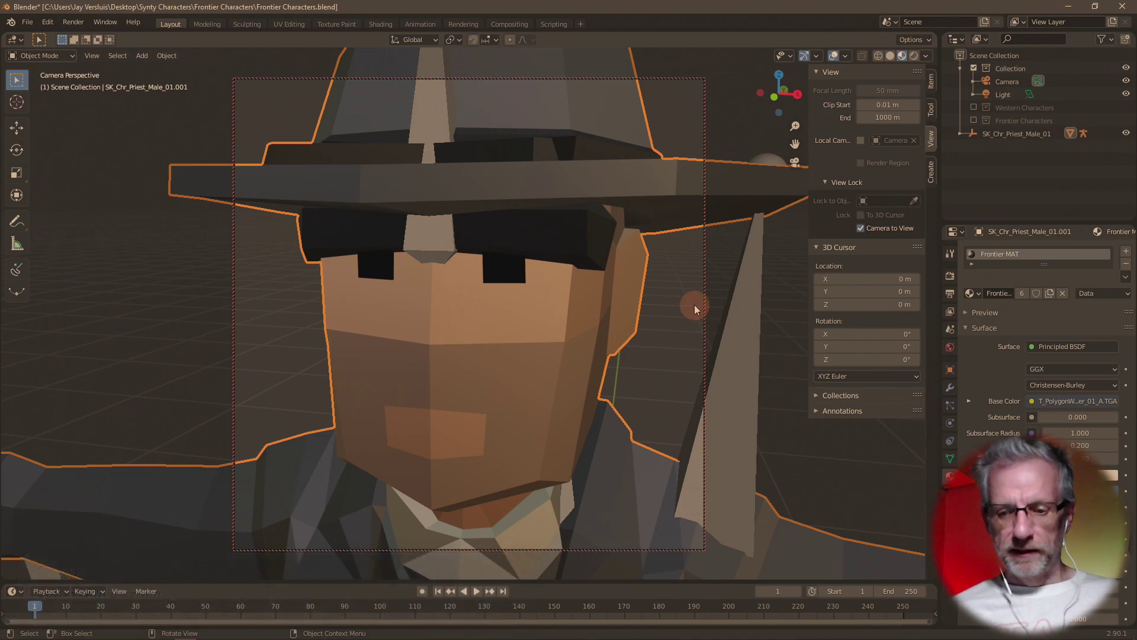
- Render the priest's portrait and save the image as ICON_Priest in the Icons folder
{"action": "key", "text": "F12"}
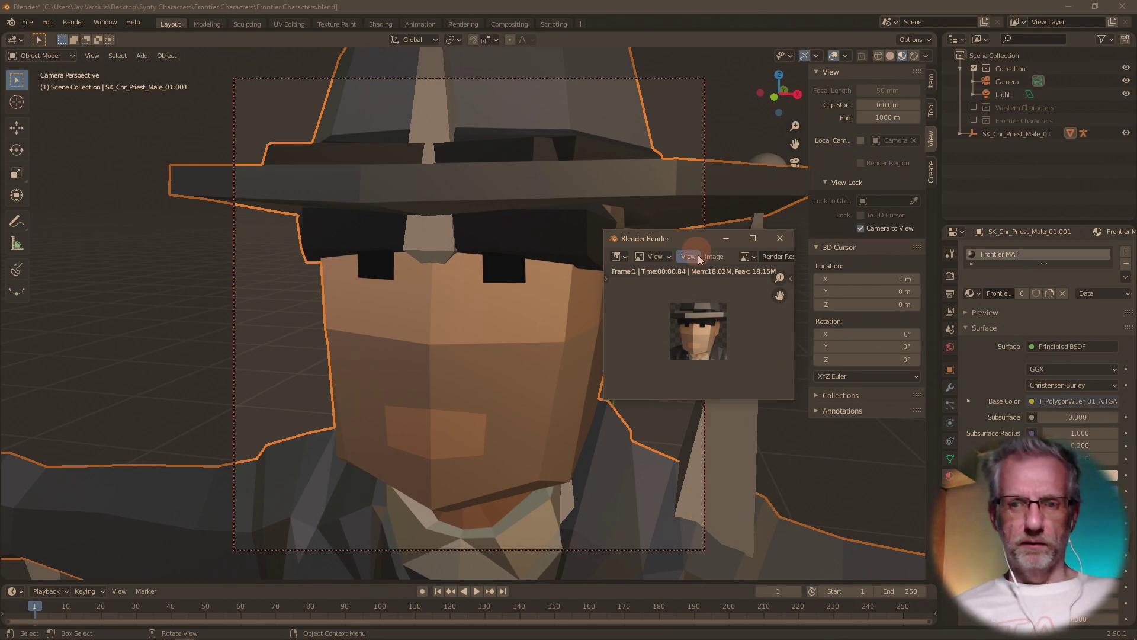
{"action": "left_click", "coordinate": [714, 256]}
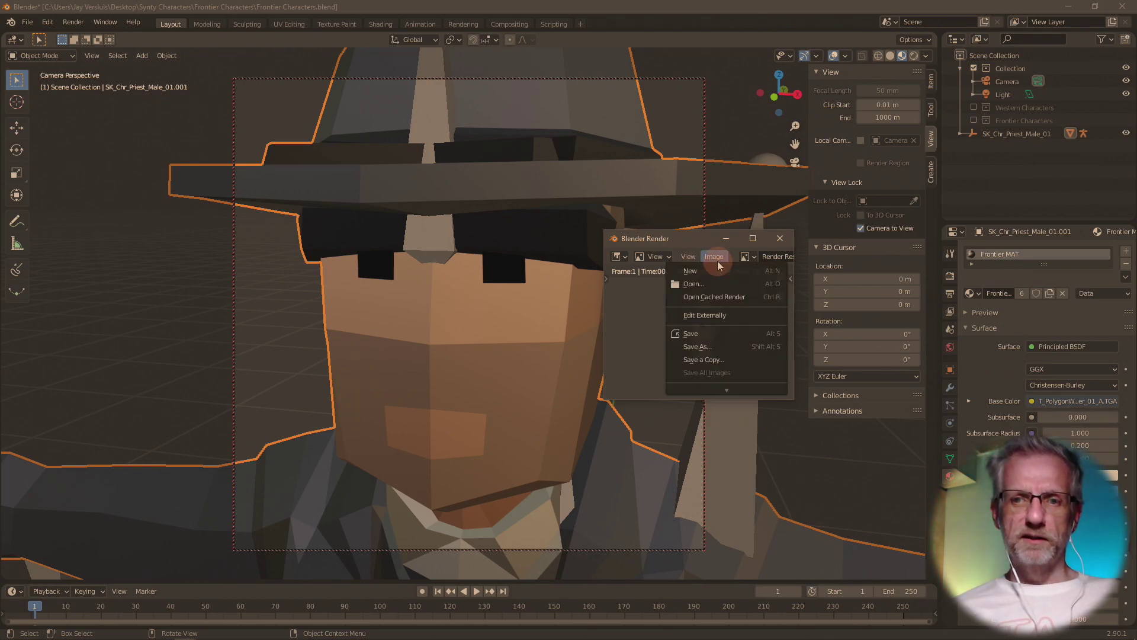
{"action": "left_click", "coordinate": [729, 346]}
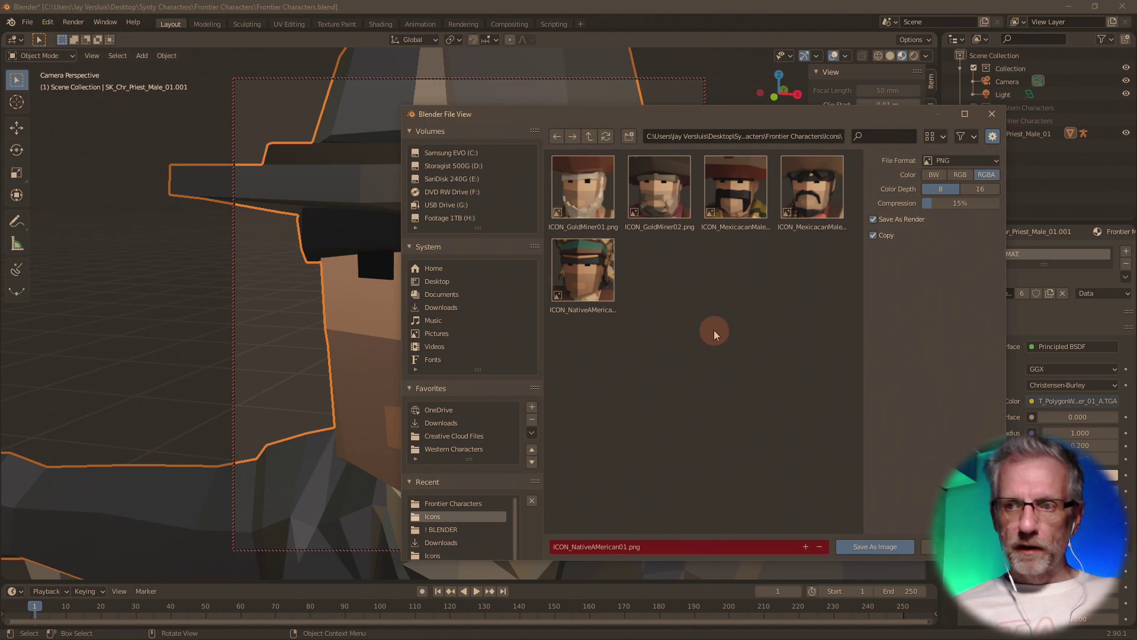
{"action": "left_click_drag", "start_coordinate": [763, 122], "coordinate": [689, 117]}
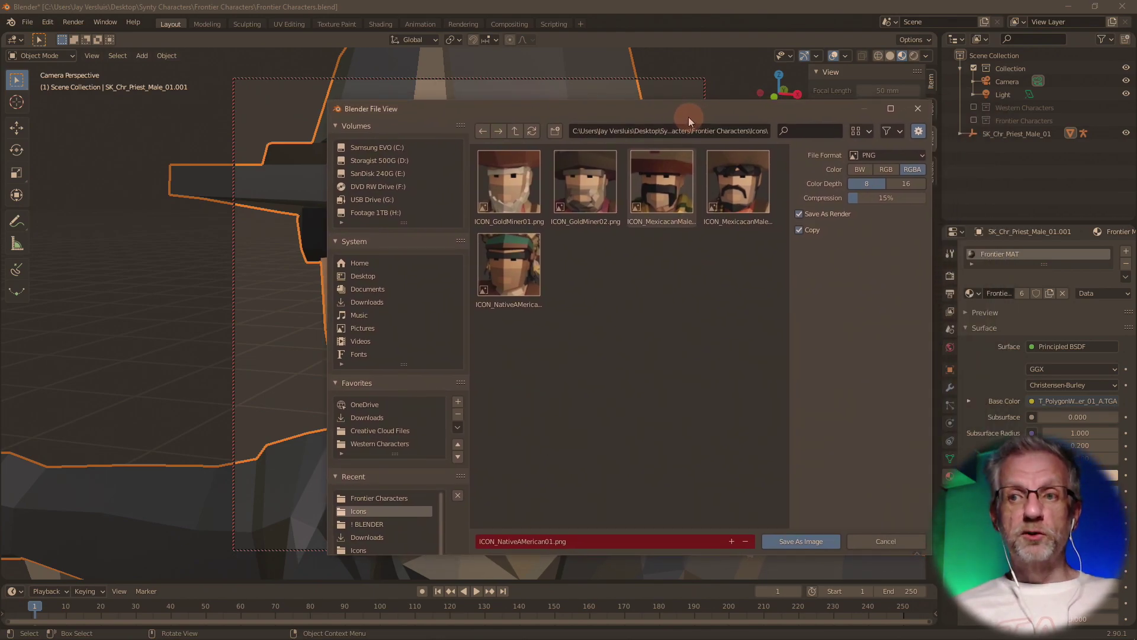
{"action": "left_click", "coordinate": [646, 541]}
{"action": "type", "text": "ICON_Priest"}
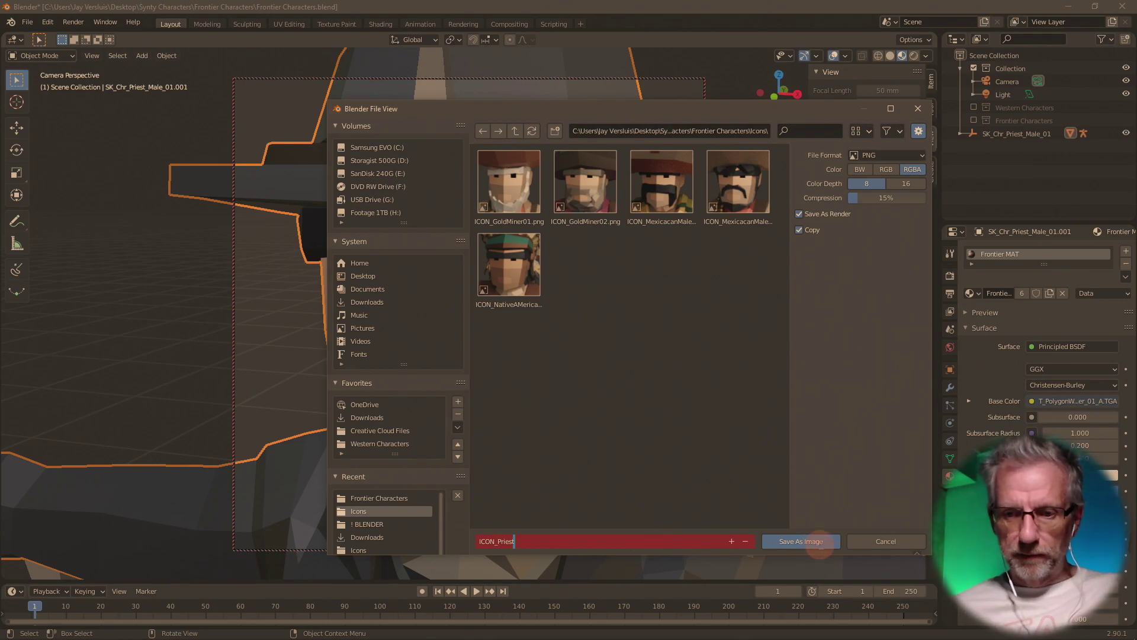
{"action": "left_click", "coordinate": [824, 546]}
{"action": "left_click", "coordinate": [823, 545]}
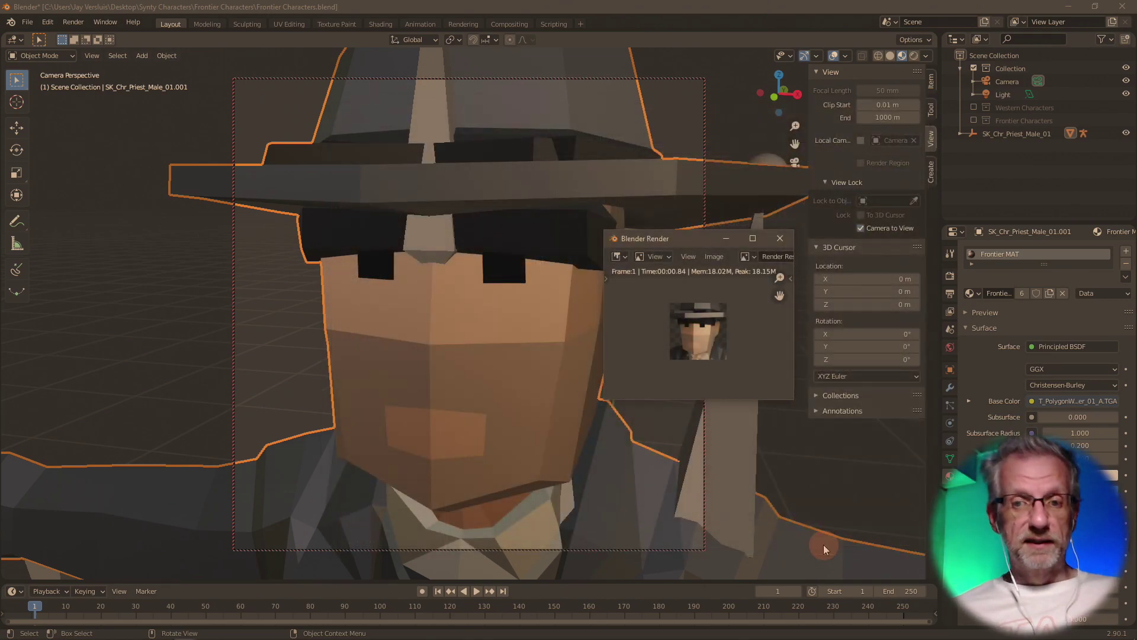
{"action": "left_click", "coordinate": [776, 237]}
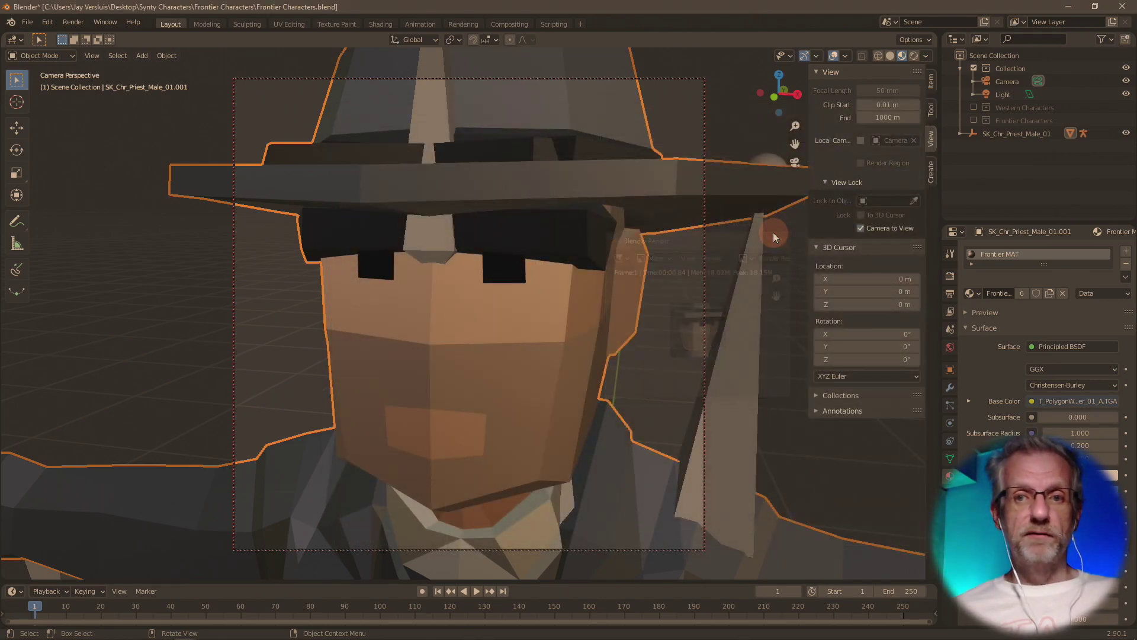
- Move the SK_Chr_Priest_Male_01 object, its armature and its mesh into the Frontier Characters collection
{"action": "left_click", "coordinate": [1008, 134]}
{"action": "key", "text": "m"}
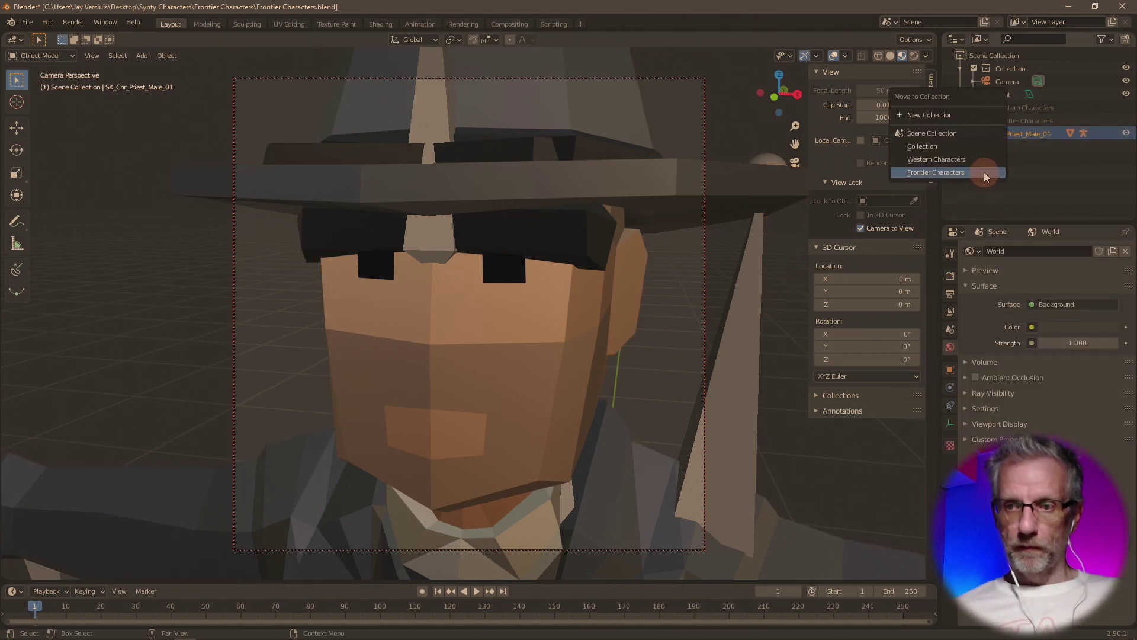
{"action": "left_click", "coordinate": [983, 171]}
{"action": "left_click", "coordinate": [998, 138]}
{"action": "key", "text": "m"}
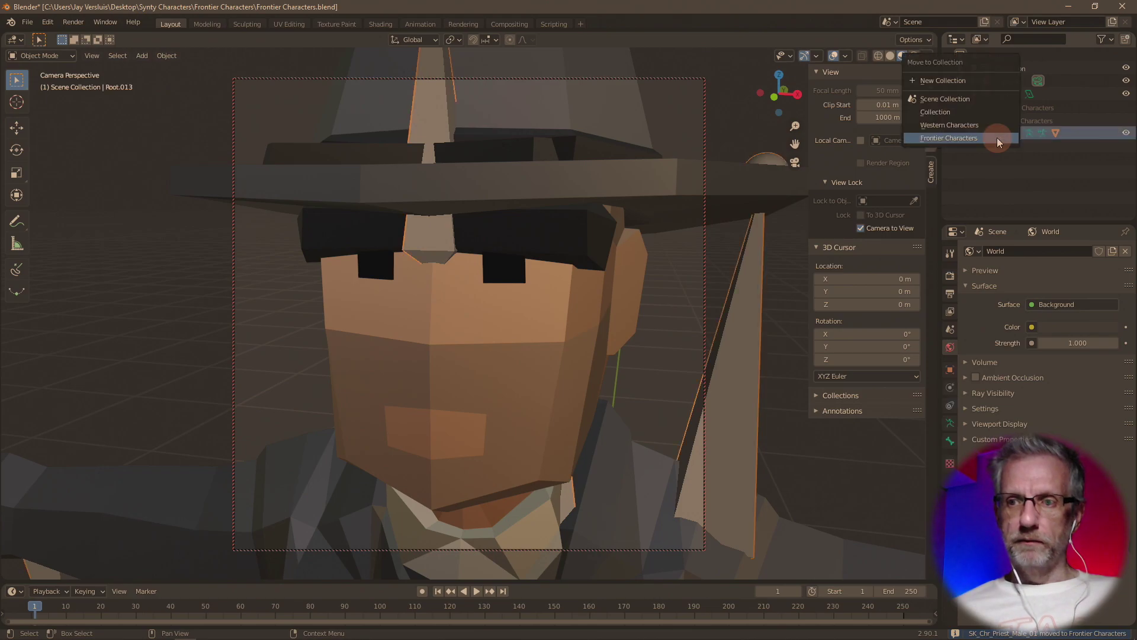
{"action": "left_click", "coordinate": [997, 137]}
{"action": "left_click", "coordinate": [1004, 131]}
{"action": "key", "text": "m"}
{"action": "left_click", "coordinate": [1004, 131]}
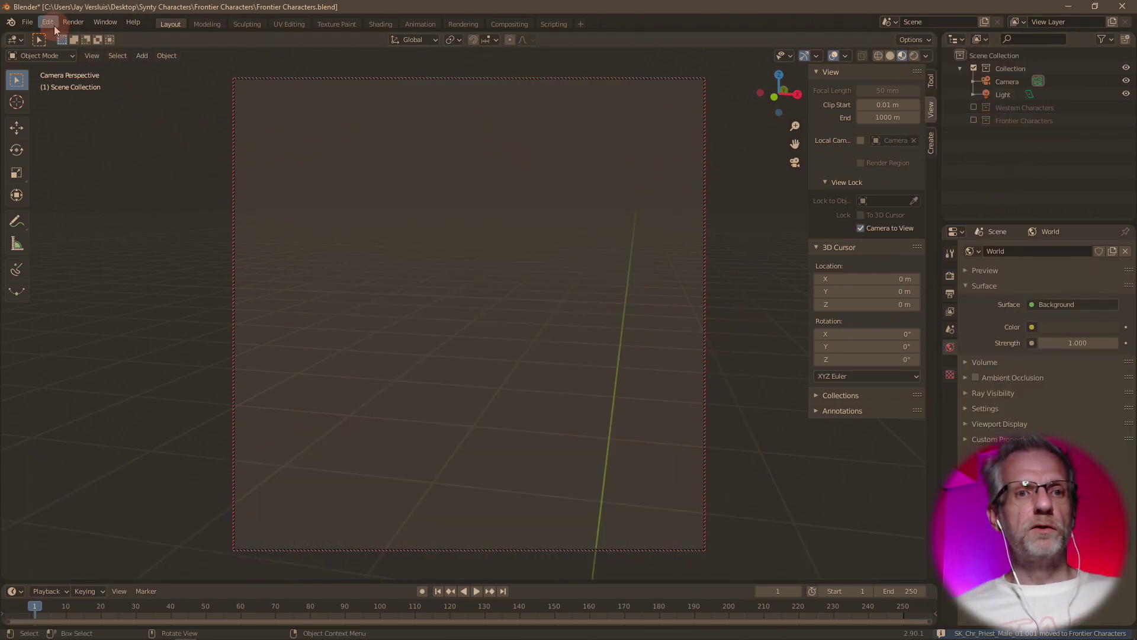
- Import the SK_Chr_Salesman_Male_01 FBX file from the Frontier Characters folder
{"action": "left_click", "coordinate": [28, 22]}
{"action": "mouse_move", "coordinate": [87, 192]}
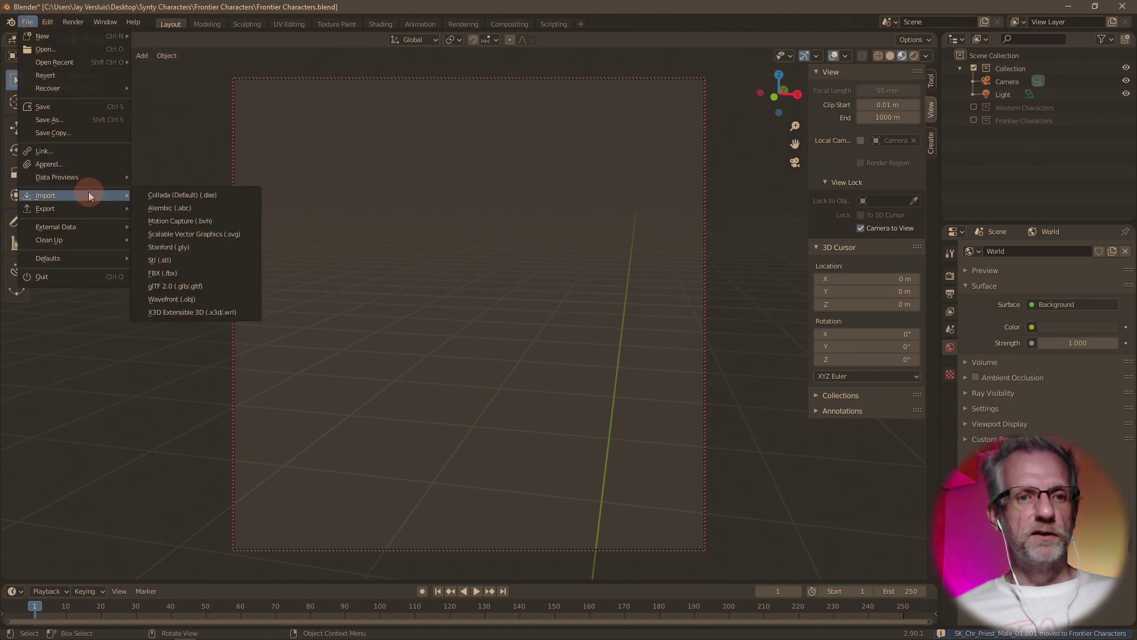
{"action": "left_click", "coordinate": [193, 273]}
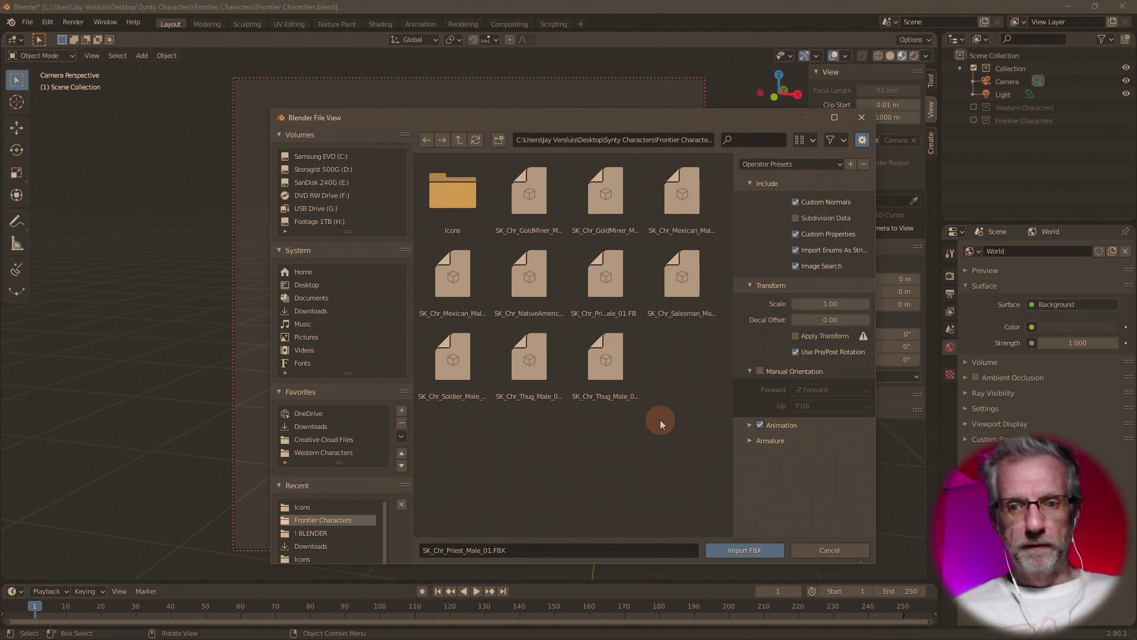
{"action": "left_click", "coordinate": [681, 276]}
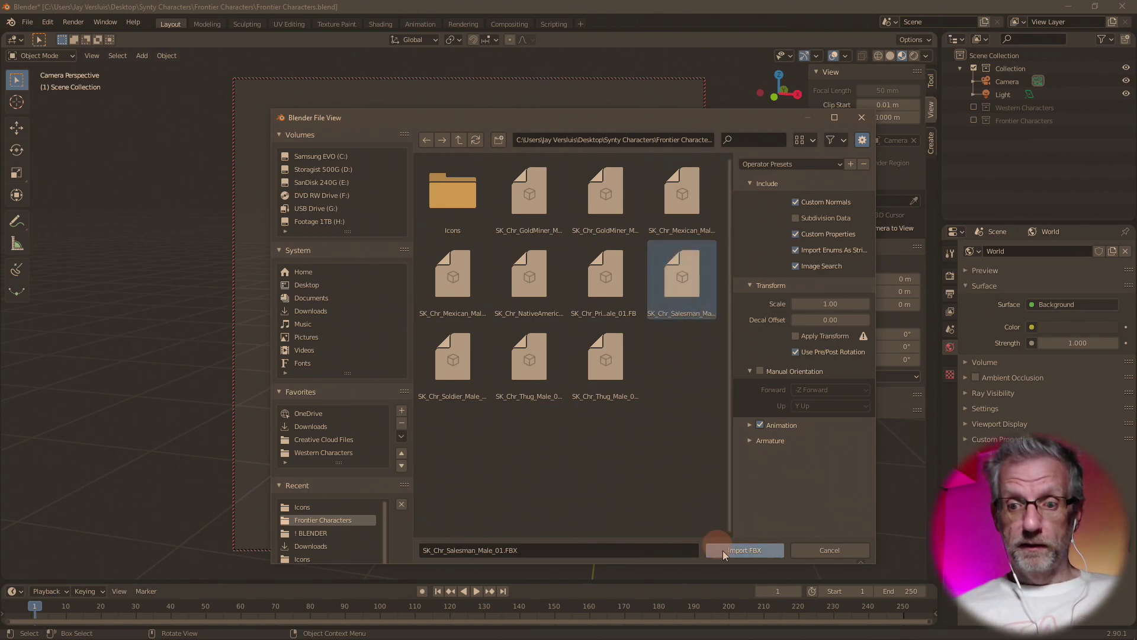
{"action": "left_click", "coordinate": [747, 550]}
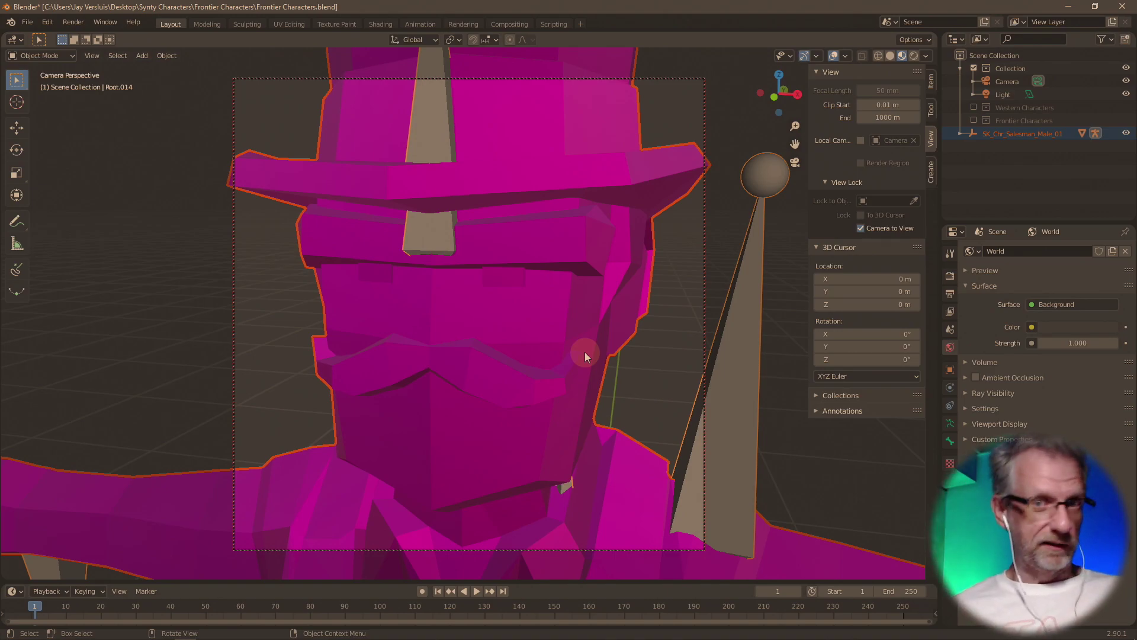
- Assign the existing Frontier MAT material to the SK_Chr_Salesman_Male_01 character's mesh
{"action": "left_click", "coordinate": [571, 290]}
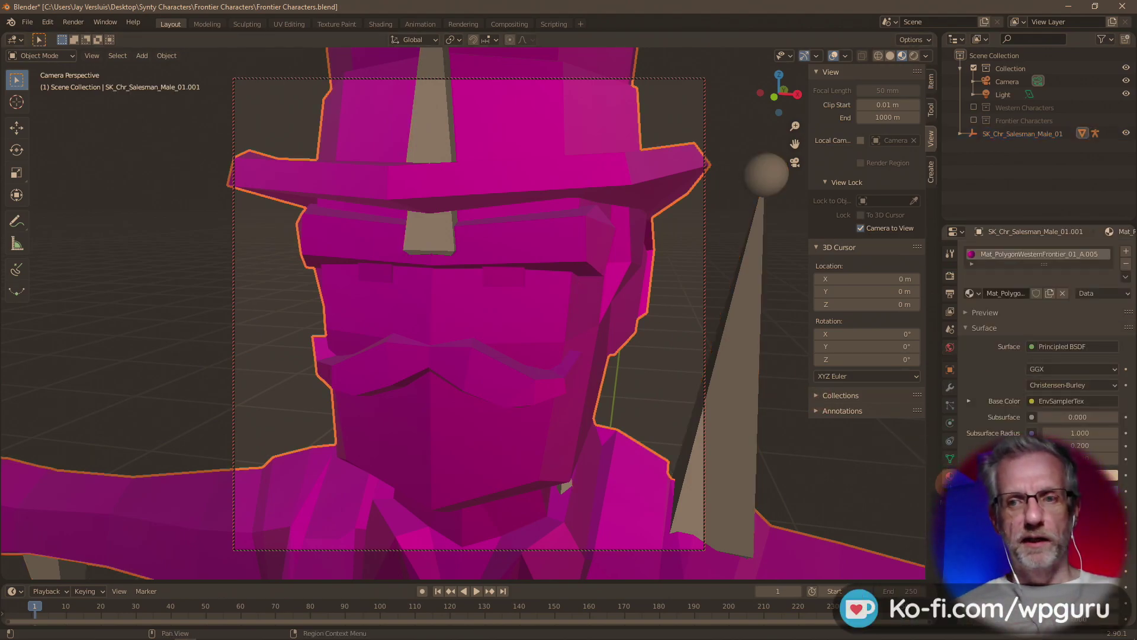
{"action": "left_click", "coordinate": [972, 293]}
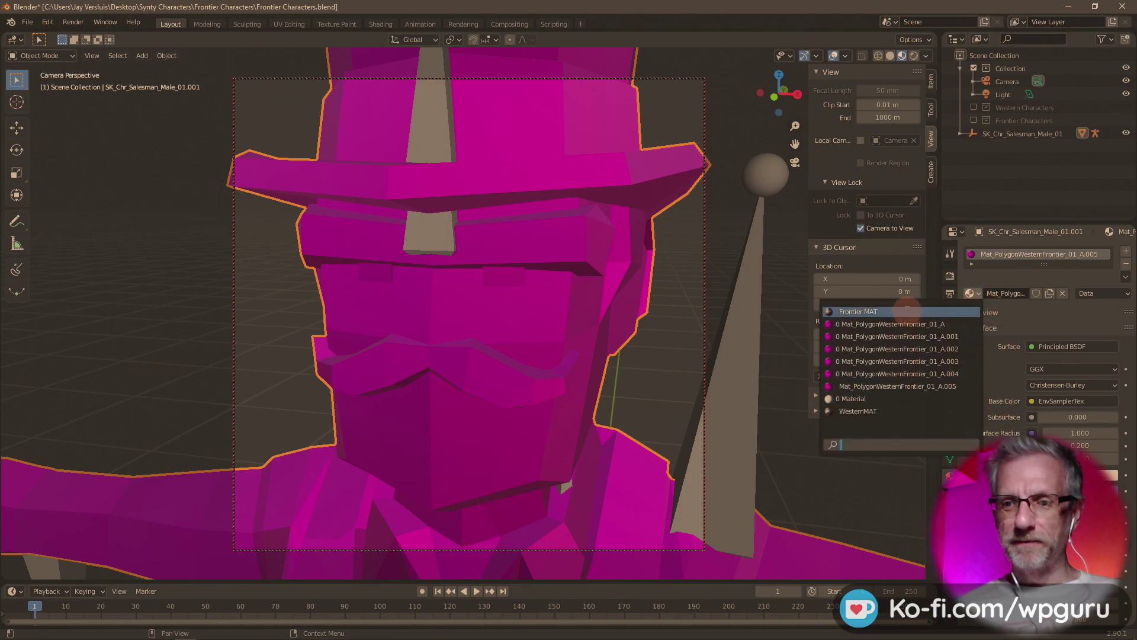
{"action": "left_click", "coordinate": [900, 312]}
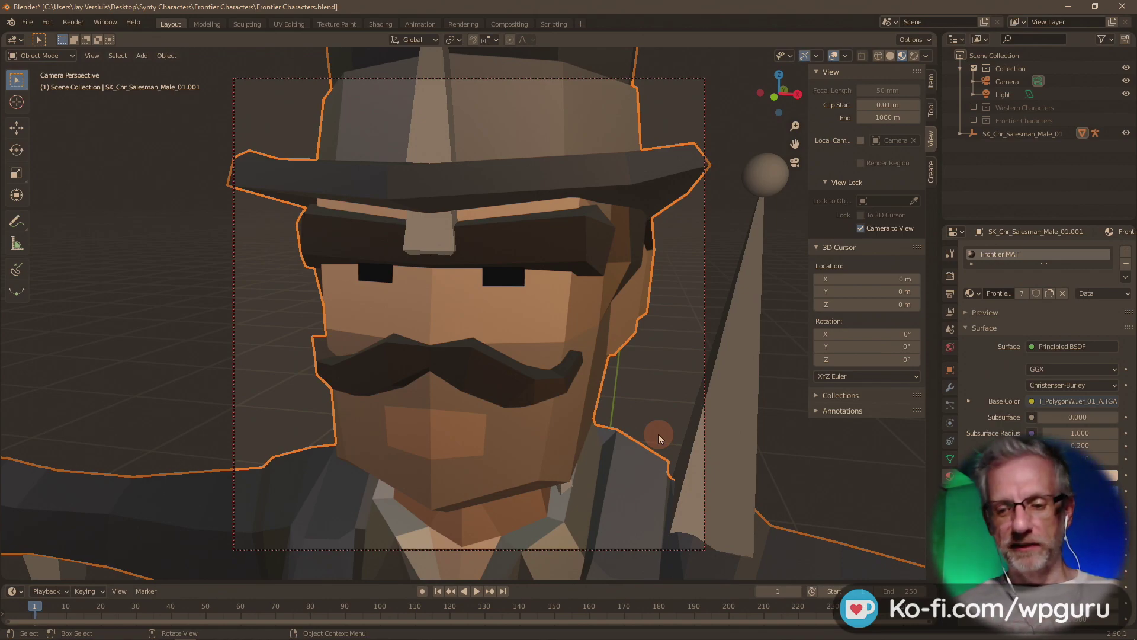
- Render the salesman's portrait and save the image as ICON_Salesman in the Icons folder
{"action": "key", "text": "F12"}
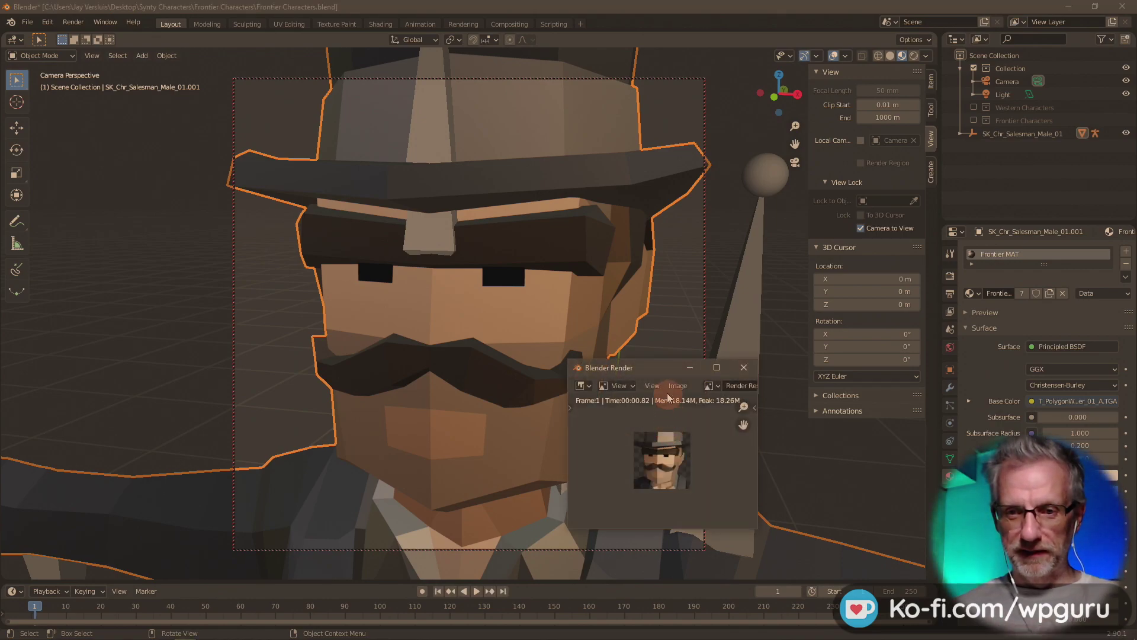
{"action": "left_click", "coordinate": [678, 385]}
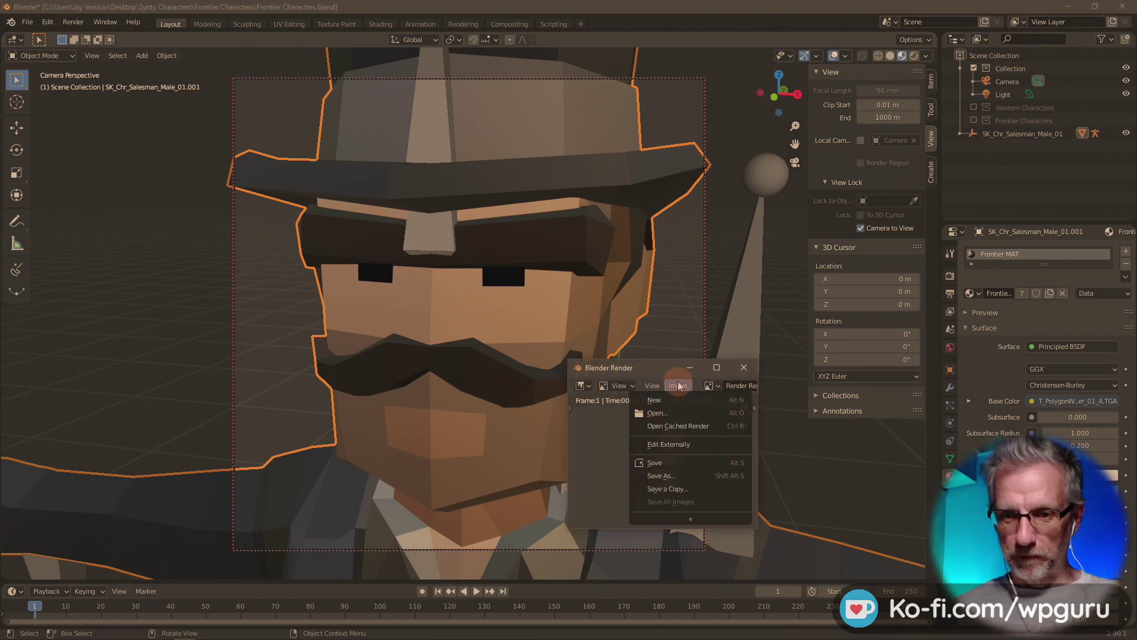
{"action": "left_click", "coordinate": [694, 476]}
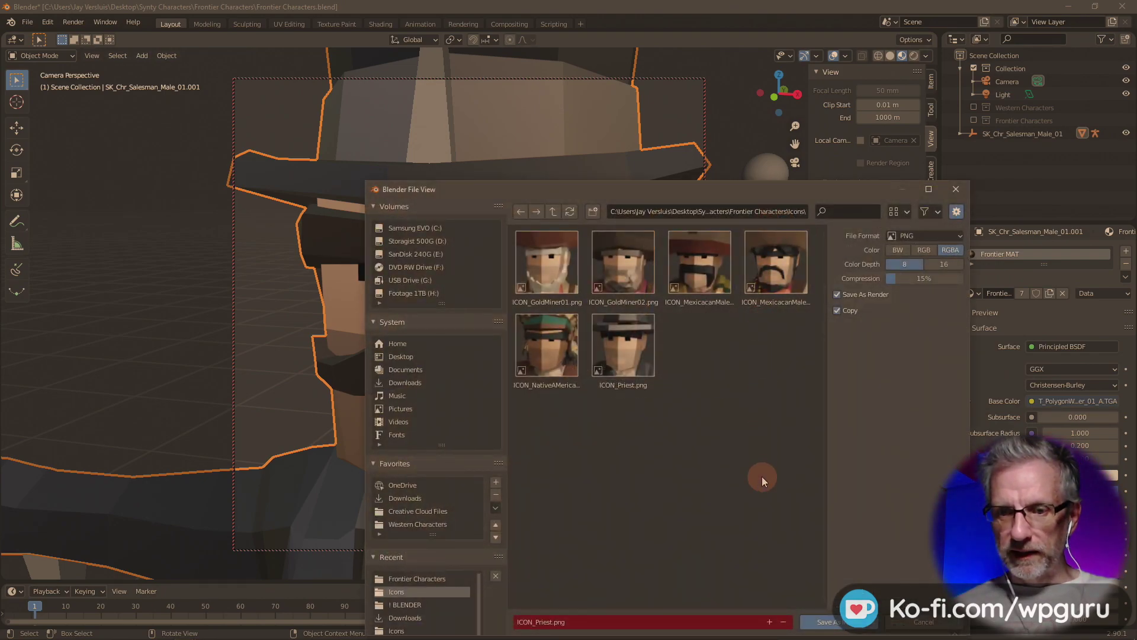
{"action": "left_click", "coordinate": [658, 622]}
{"action": "type", "text": "ICON"}
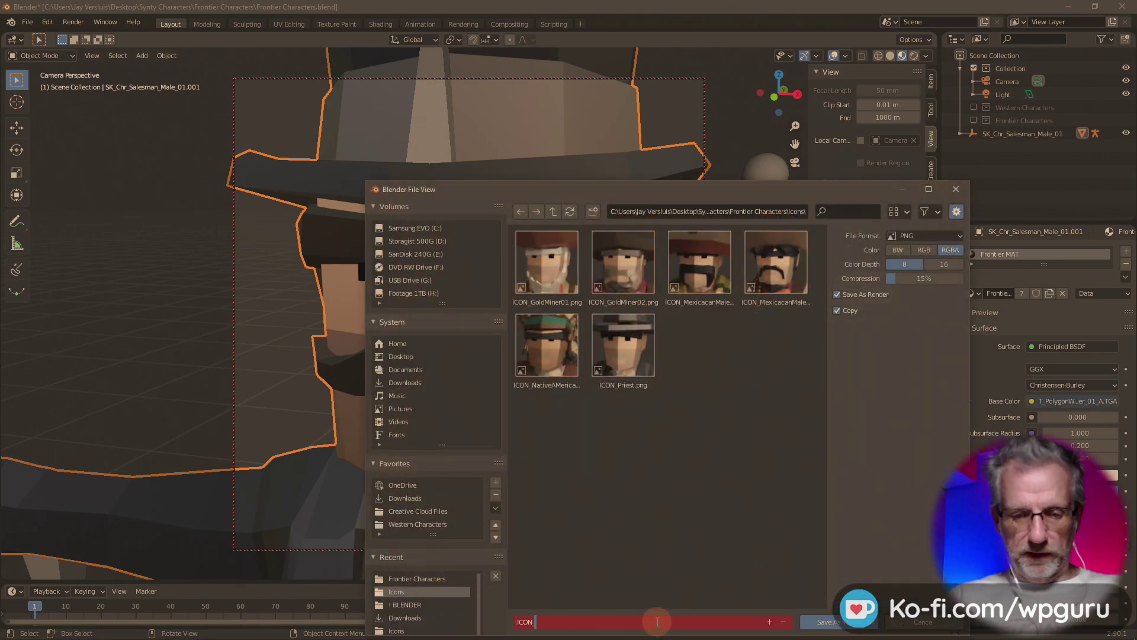
{"action": "type", "text": "_Salesman"}
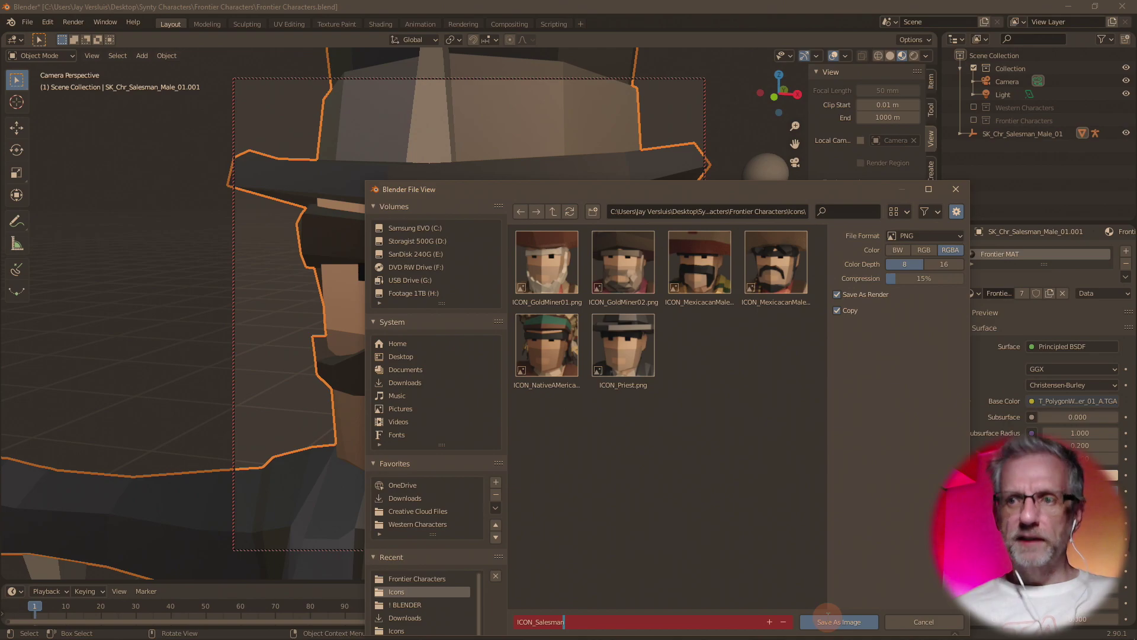
{"action": "left_click", "coordinate": [829, 621]}
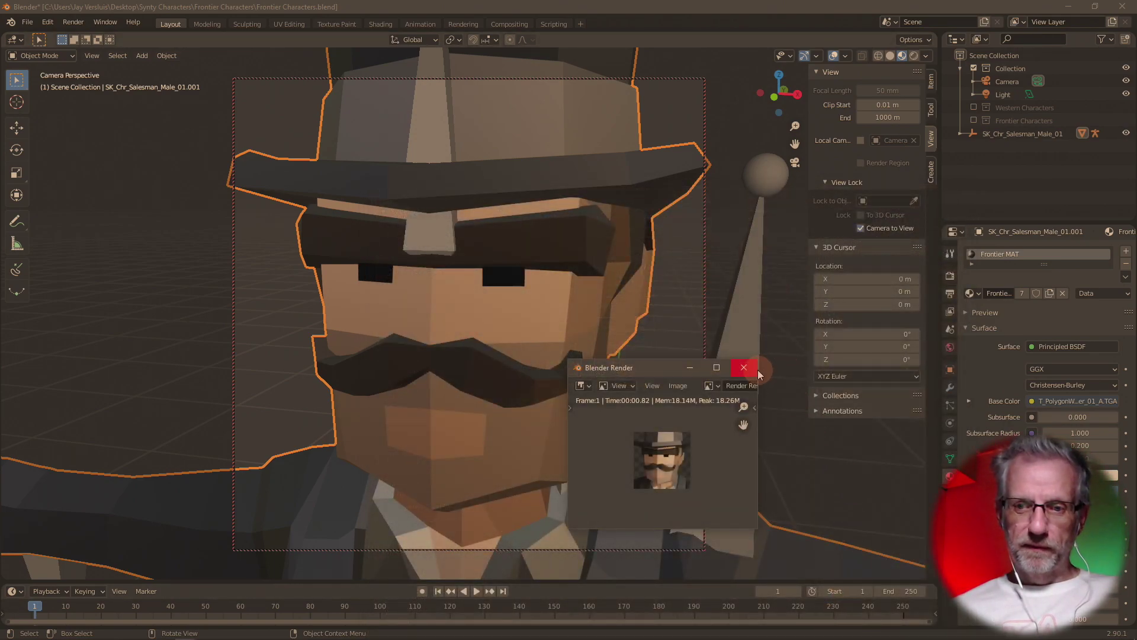
{"action": "left_click", "coordinate": [758, 371]}
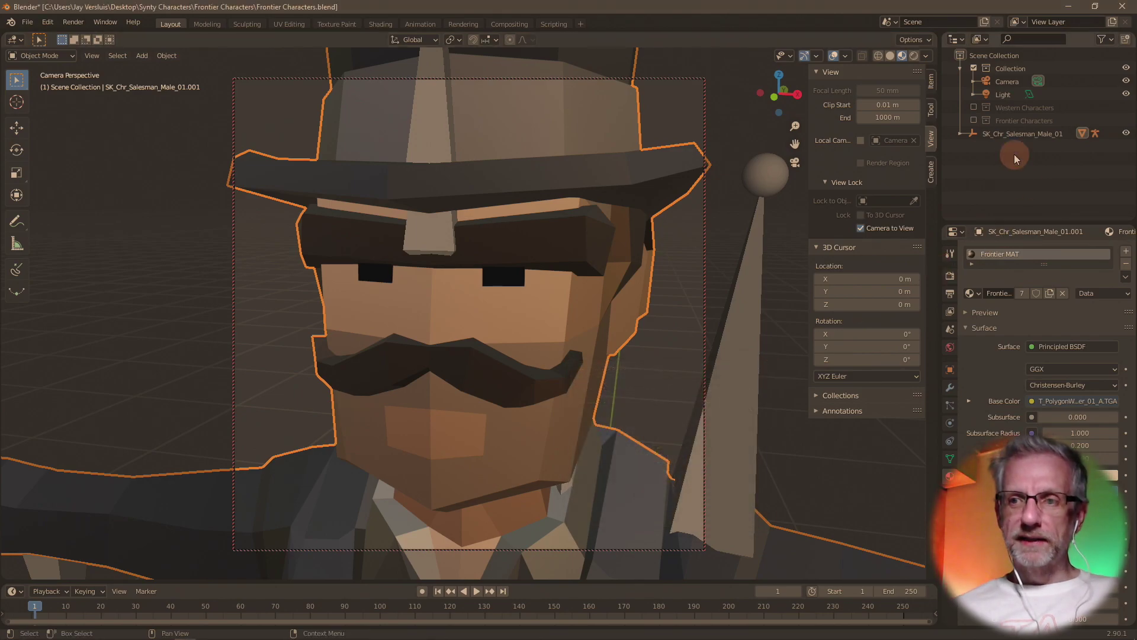
- Move the SK_Chr_Salesman_Male_01 object, its armature and its mesh into the Frontier Characters collection
{"action": "left_click", "coordinate": [1014, 134]}
{"action": "key", "text": "m"}
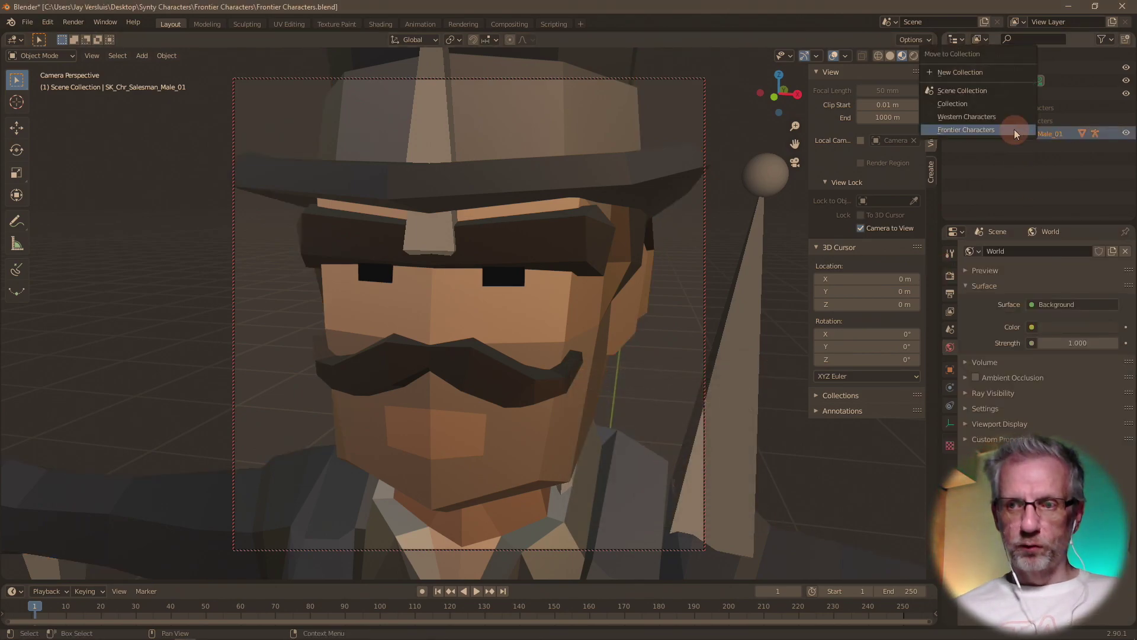
{"action": "left_click", "coordinate": [1014, 129]}
{"action": "key", "text": "m"}
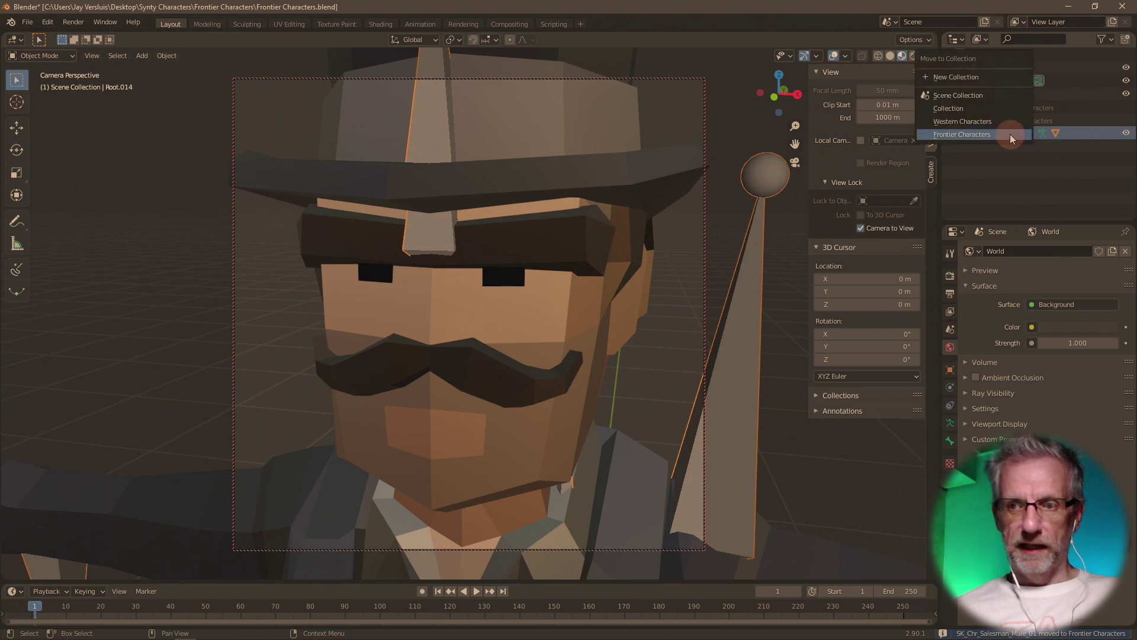
{"action": "left_click", "coordinate": [1011, 133]}
{"action": "left_click", "coordinate": [1009, 134]}
{"action": "key", "text": "m"}
{"action": "left_click", "coordinate": [1010, 133]}
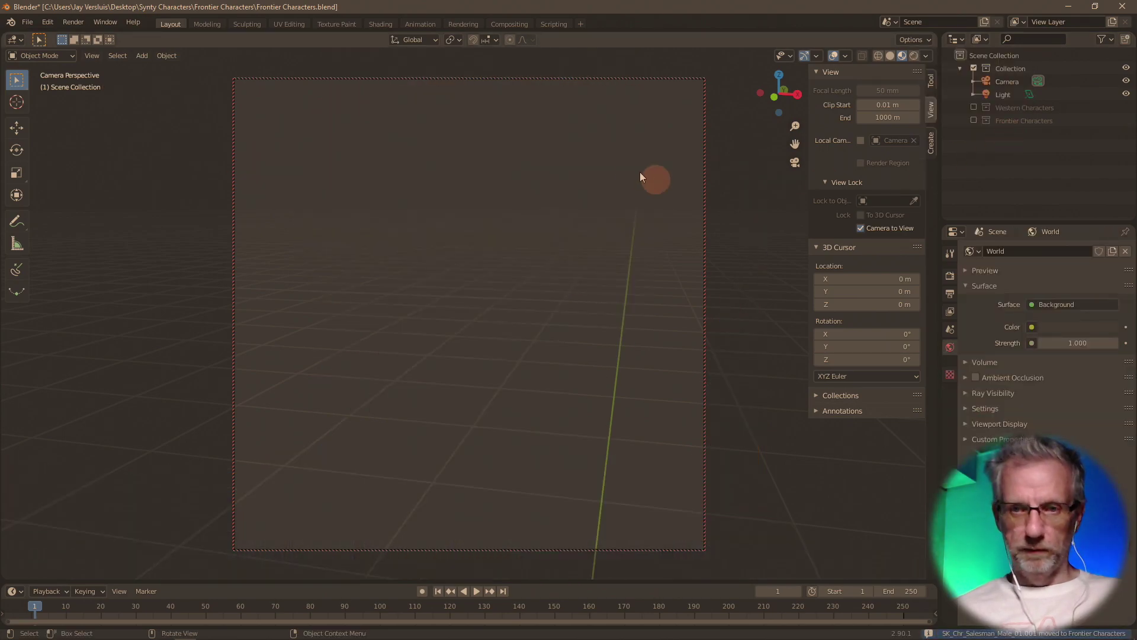
- Import the SK_Chr_Soldier_Male_01 FBX file from the Frontier Characters folder
{"action": "left_click", "coordinate": [28, 23]}
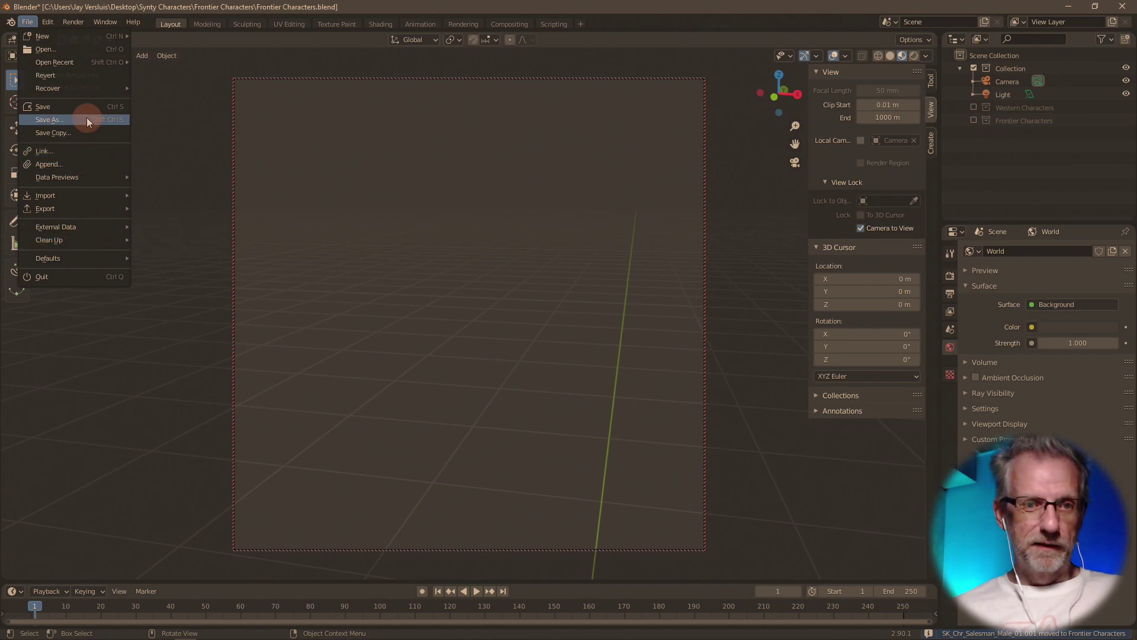
{"action": "mouse_move", "coordinate": [114, 196]}
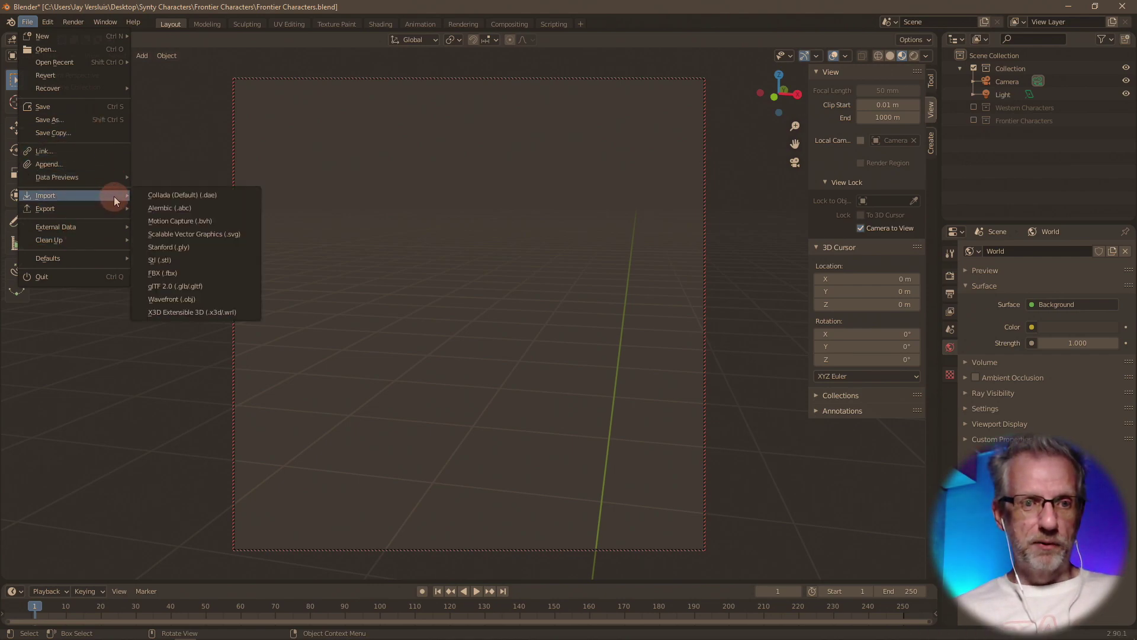
{"action": "left_click", "coordinate": [189, 272]}
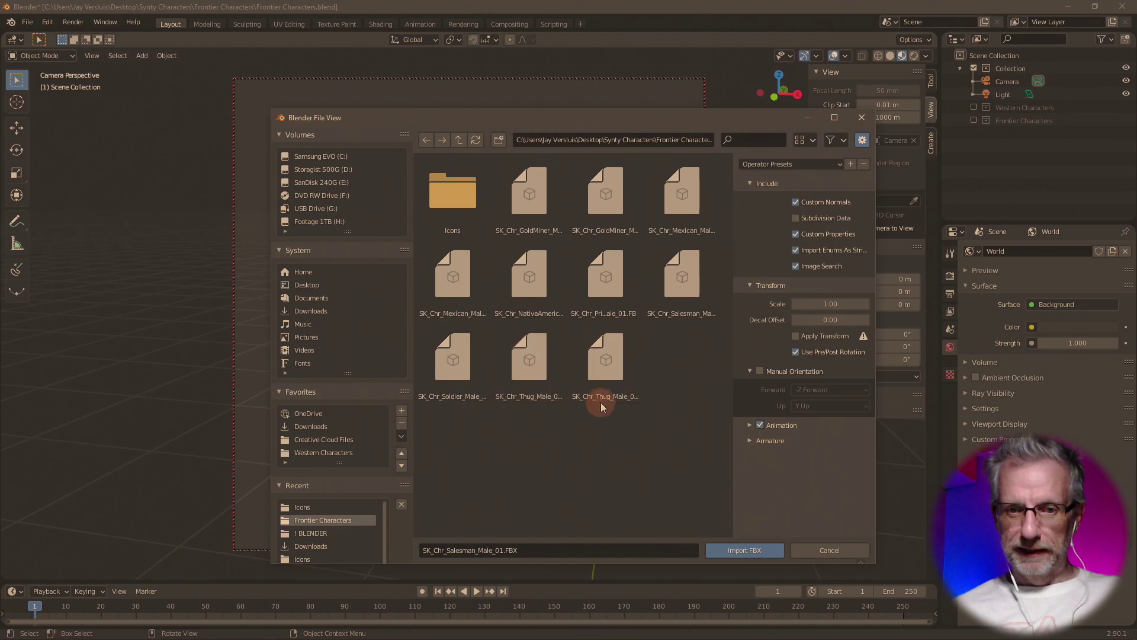
{"action": "left_click", "coordinate": [474, 364]}
{"action": "left_click", "coordinate": [764, 550]}
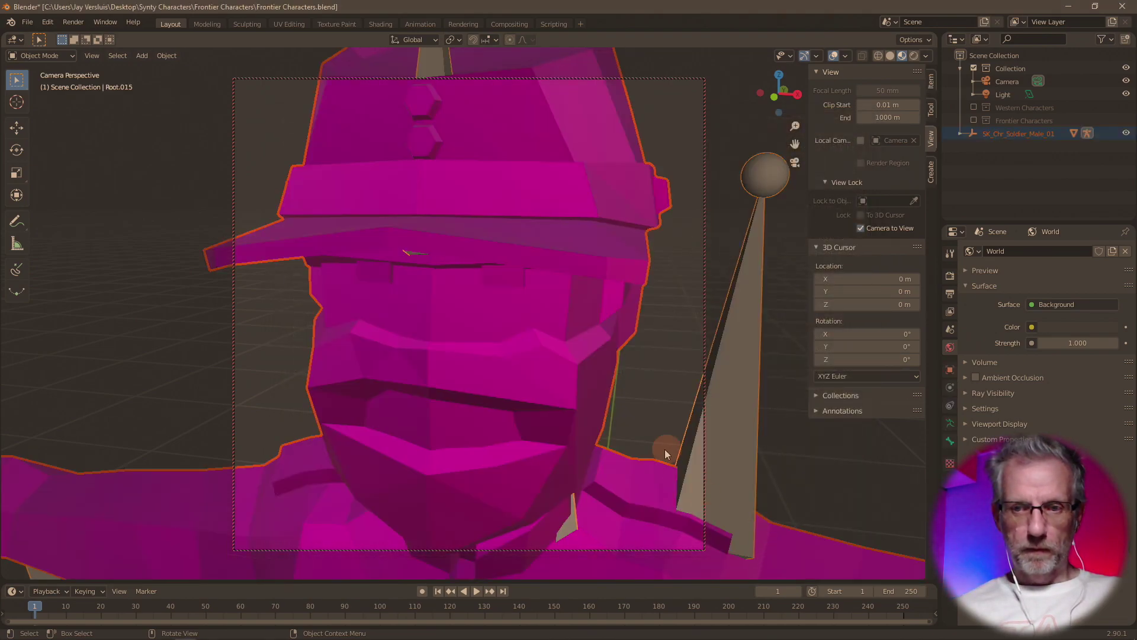
- Assign the existing WesternMAT material to the SK_Chr_Soldier_Male_01 character's mesh
{"action": "left_click", "coordinate": [546, 364]}
{"action": "left_click", "coordinate": [950, 474]}
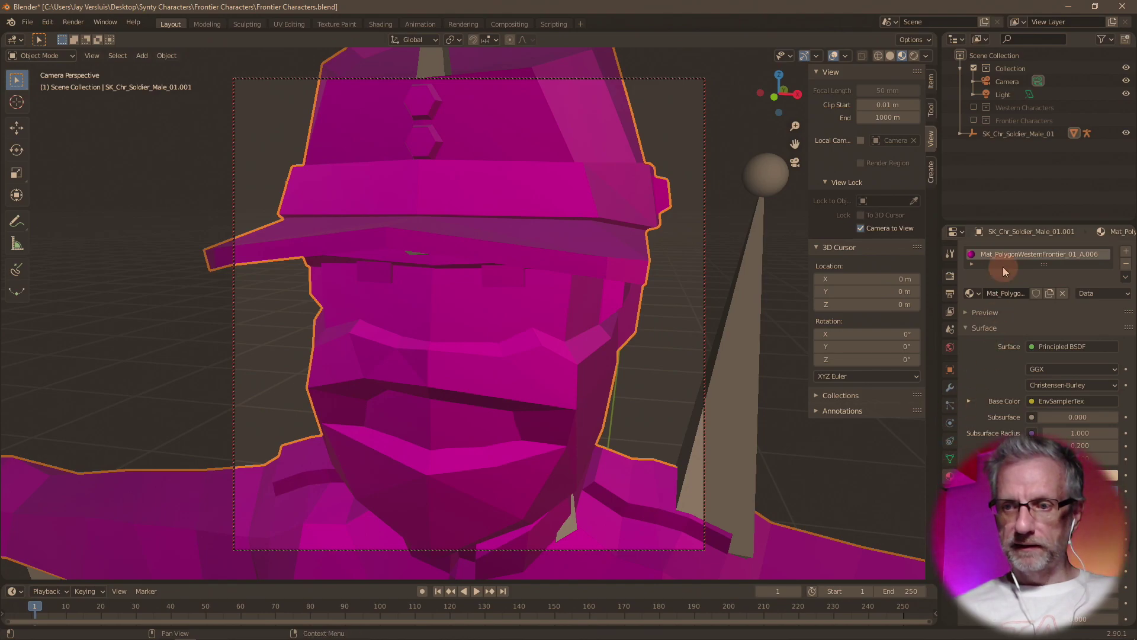
{"action": "left_click", "coordinate": [971, 293]}
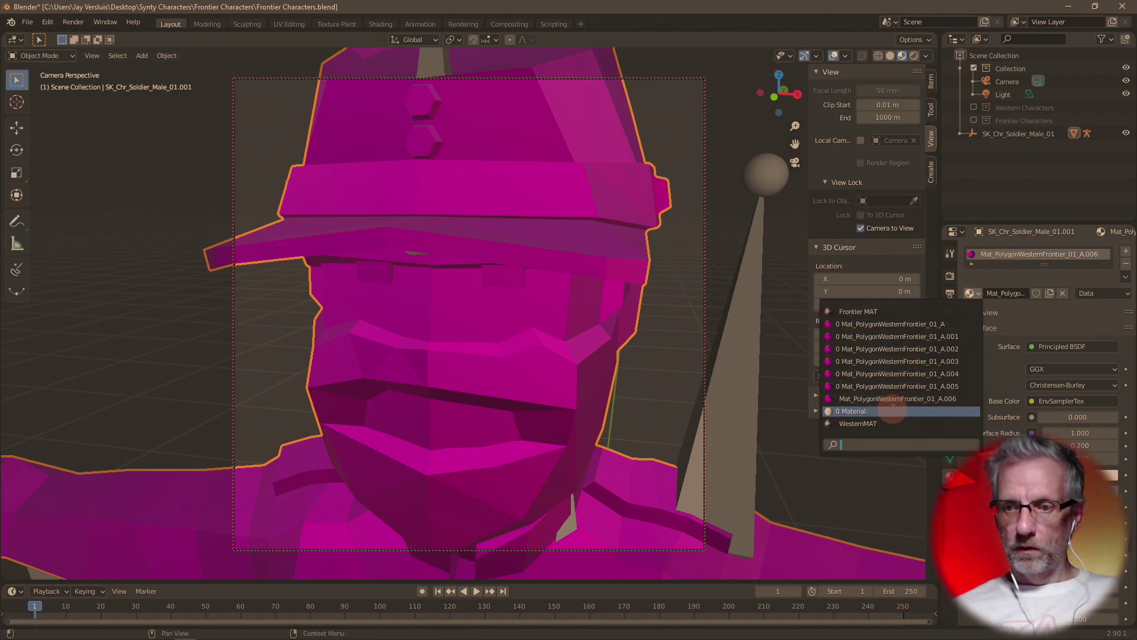
{"action": "left_click", "coordinate": [887, 421]}
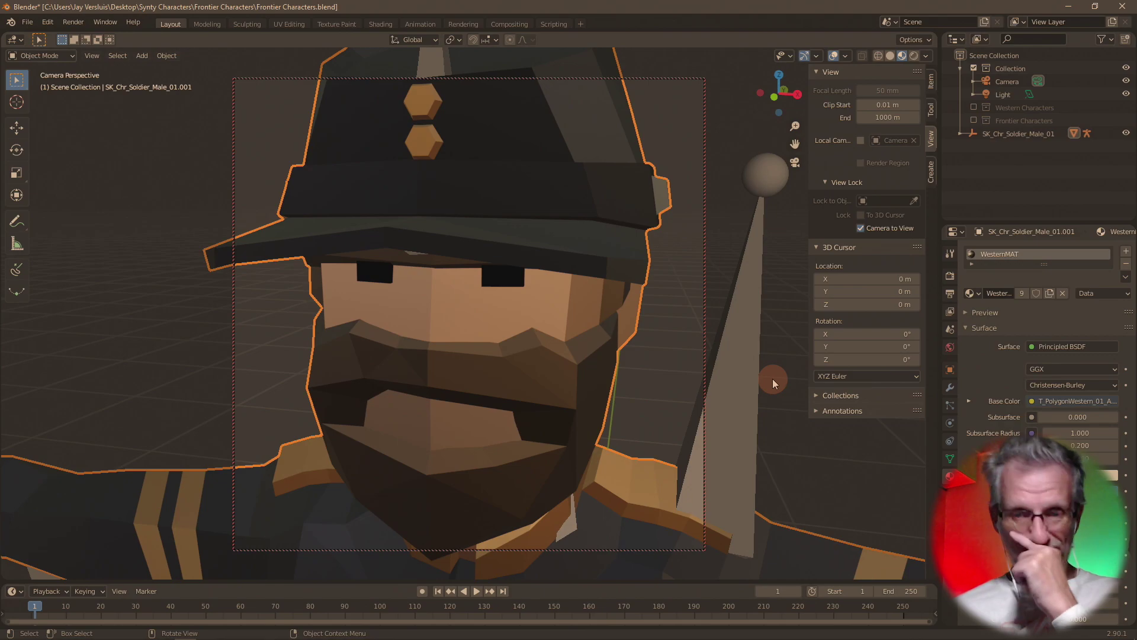
- Render the soldier's portrait and save the image as ICON_Soldier in the Icons folder
{"action": "key", "text": "F12"}
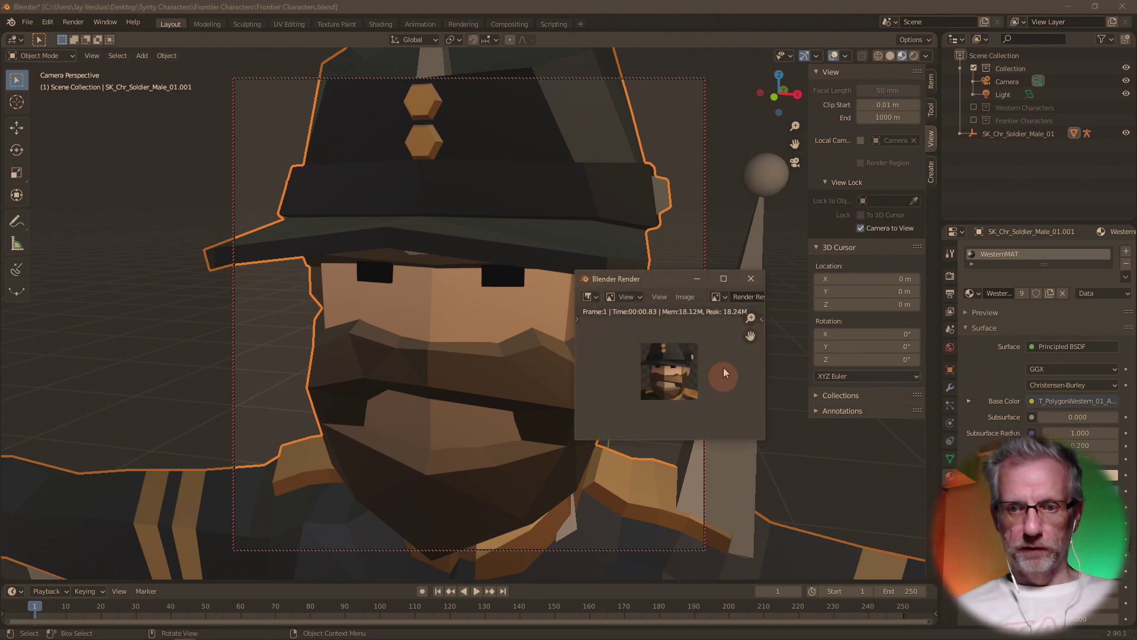
{"action": "left_click", "coordinate": [685, 296]}
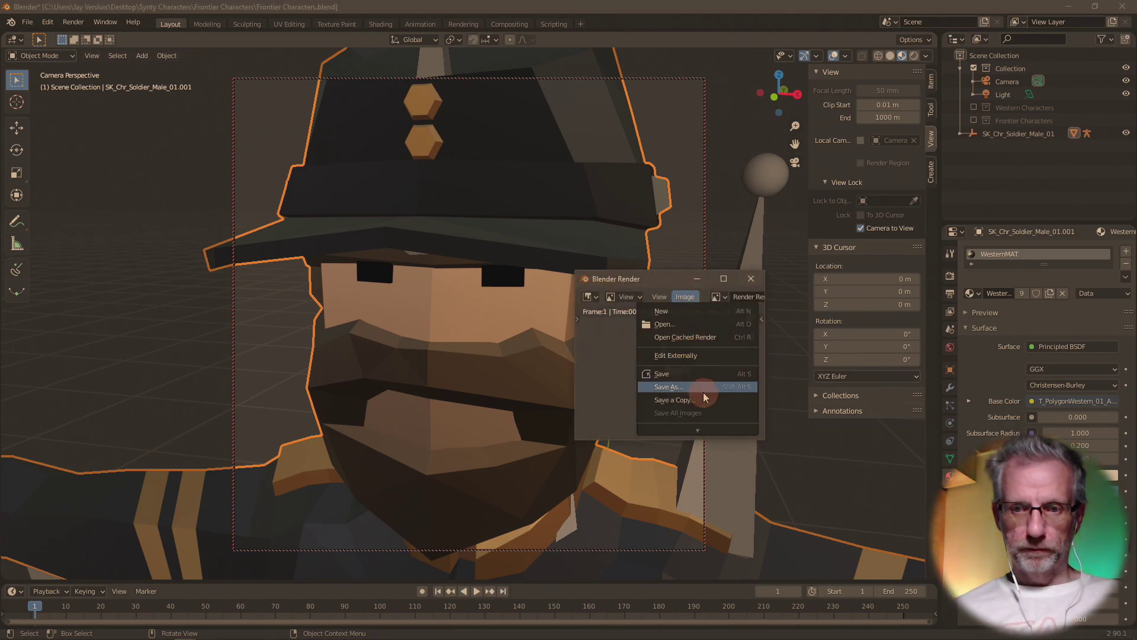
{"action": "left_click", "coordinate": [704, 392]}
{"action": "left_click", "coordinate": [629, 588]}
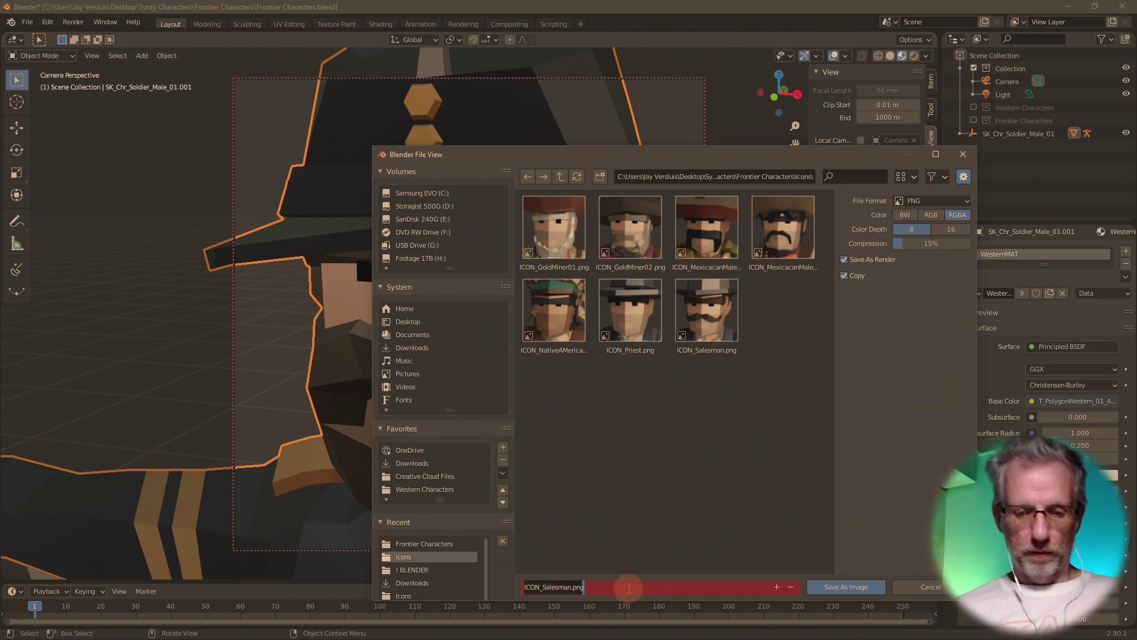
{"action": "type", "text": "ICON_Spo"}
{"action": "key", "text": "BackSpace"}
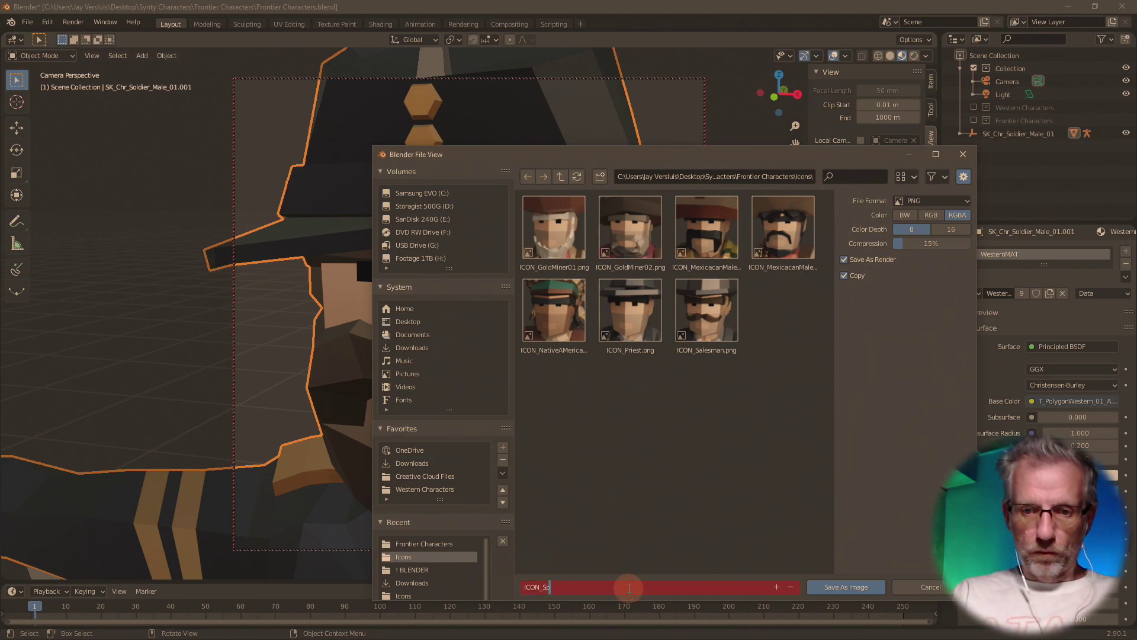
{"action": "key", "text": "Return"}
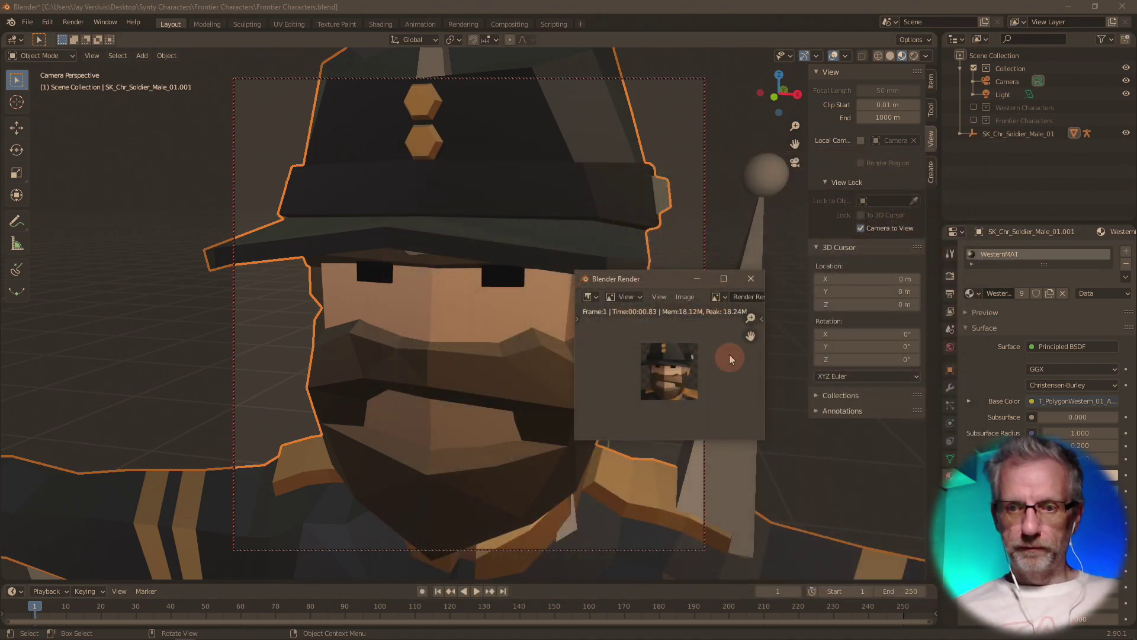
{"action": "left_click", "coordinate": [751, 279]}
- Move the SK_Chr_Soldier_Male_01 object, its armature and its mesh into the Frontier Characters collection
{"action": "left_click_drag", "start_coordinate": [993, 143], "coordinate": [1014, 131]}
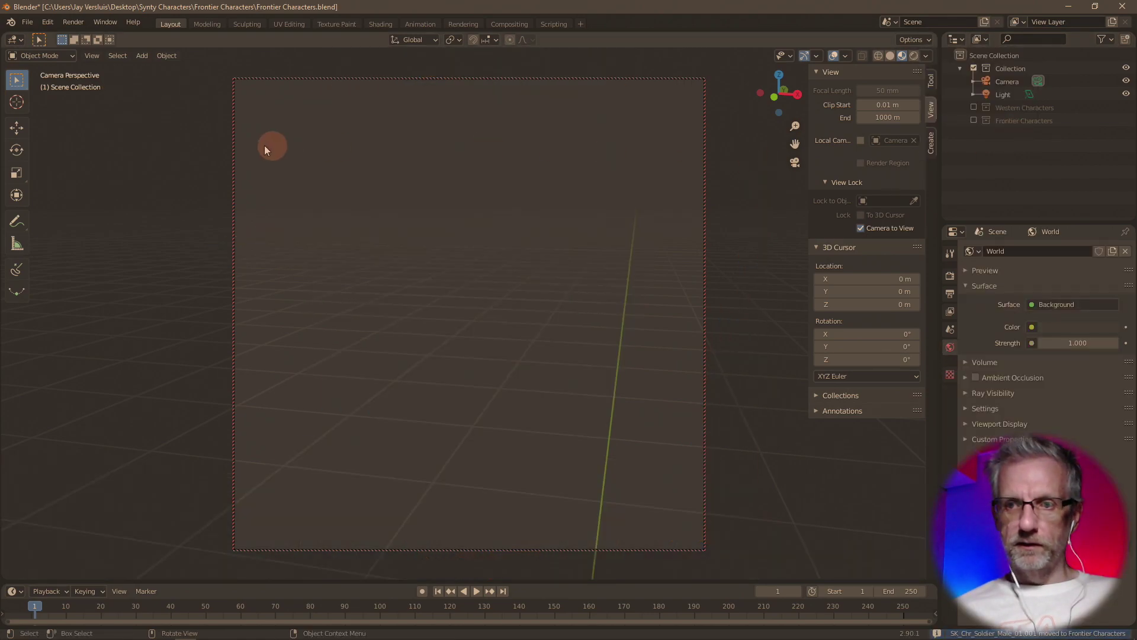
- Import the SK_Chr_Thug_Male_01 FBX file from the Frontier Characters folder
{"action": "left_click", "coordinate": [30, 23]}
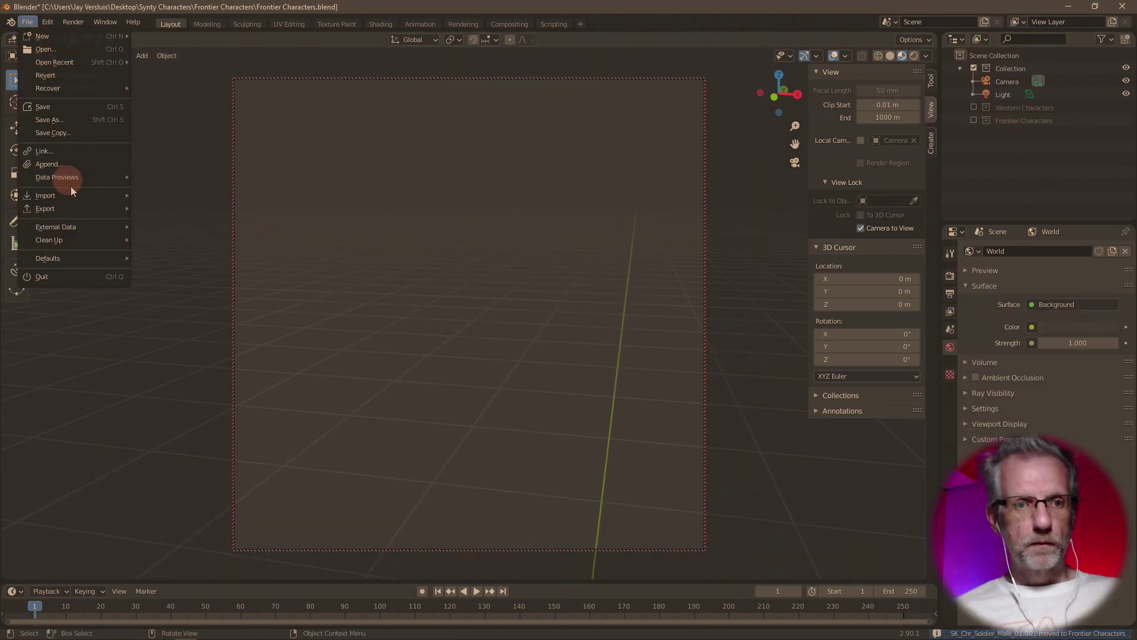
{"action": "mouse_move", "coordinate": [73, 194]}
{"action": "left_click", "coordinate": [229, 276]}
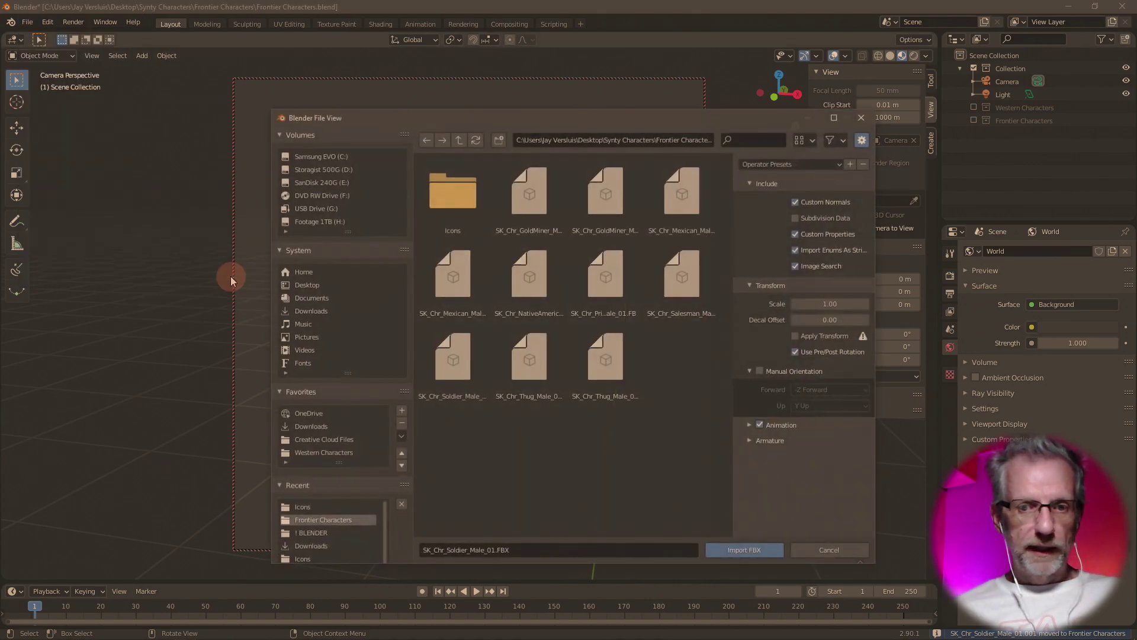
{"action": "left_click", "coordinate": [546, 353]}
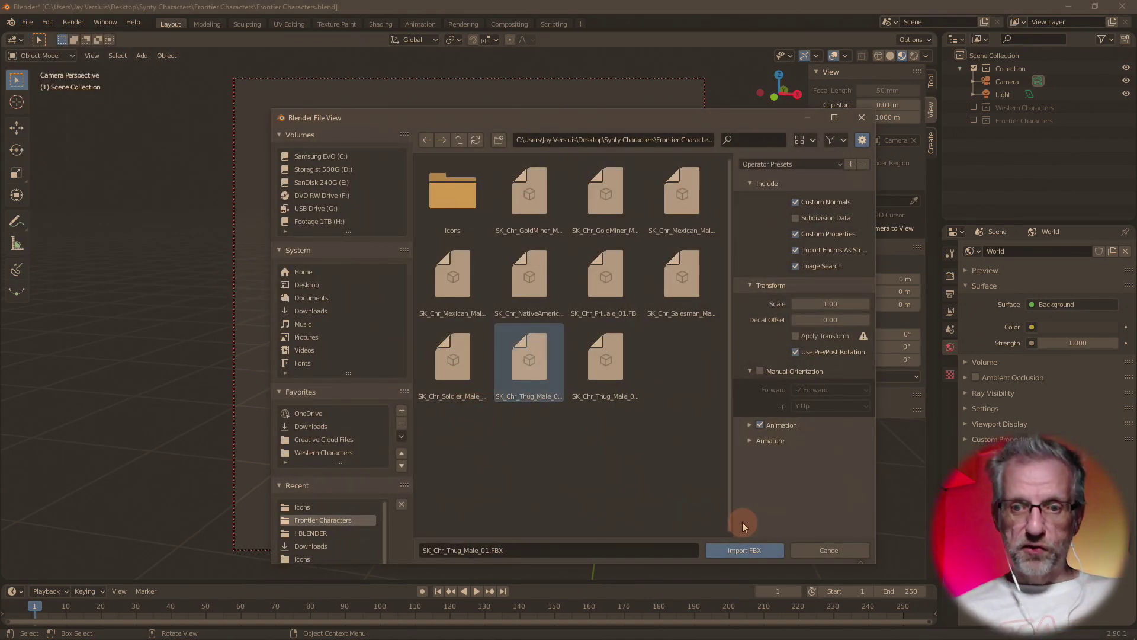
{"action": "left_click", "coordinate": [732, 549]}
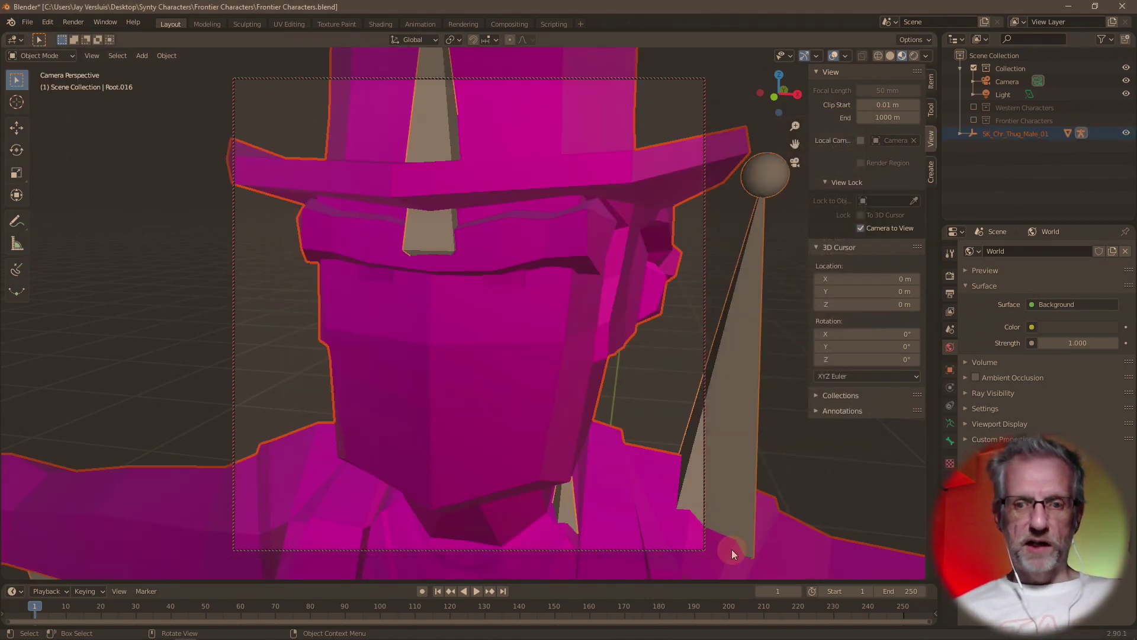
- Assign the existing Frontier MAT material to the SK_Chr_Thug_Male_01 character's mesh
{"action": "left_click", "coordinate": [524, 393]}
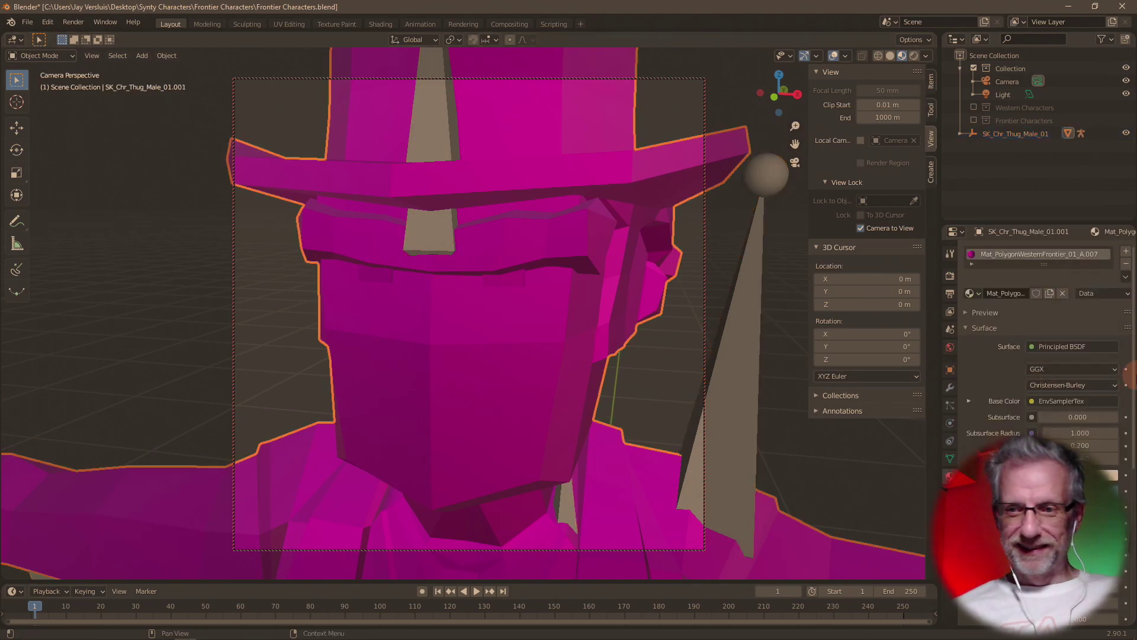
{"action": "left_click", "coordinate": [971, 293]}
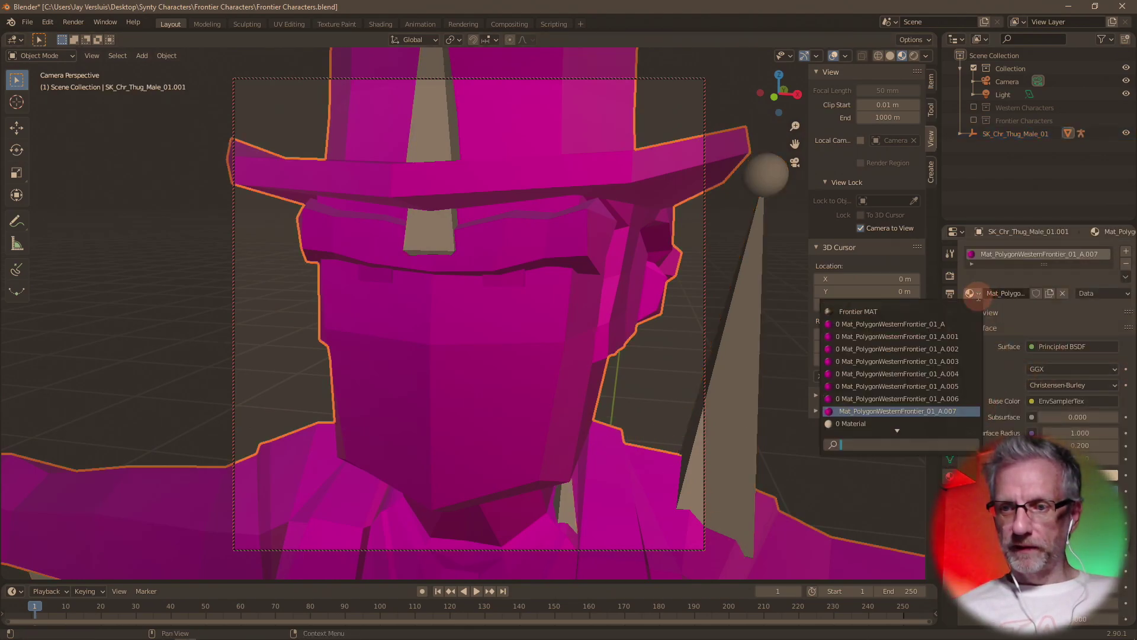
{"action": "left_click", "coordinate": [939, 311]}
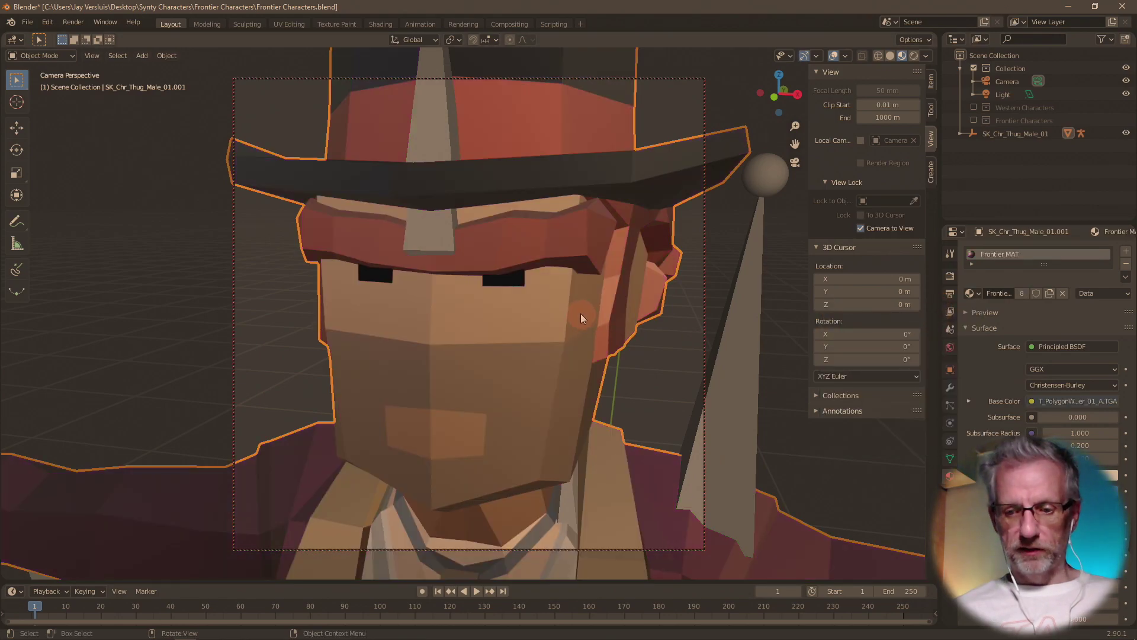
- Render the first thug's portrait and save the image as ICON_Thug01 in the Icons folder
{"action": "key", "text": "F12"}
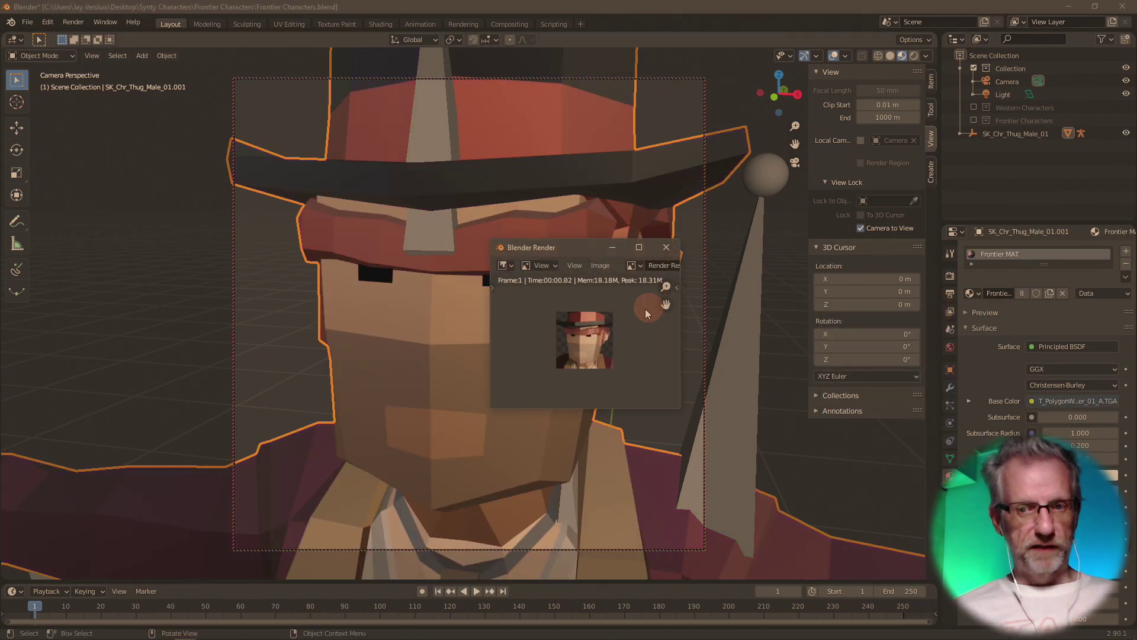
{"action": "left_click", "coordinate": [610, 266]}
{"action": "left_click", "coordinate": [615, 357]}
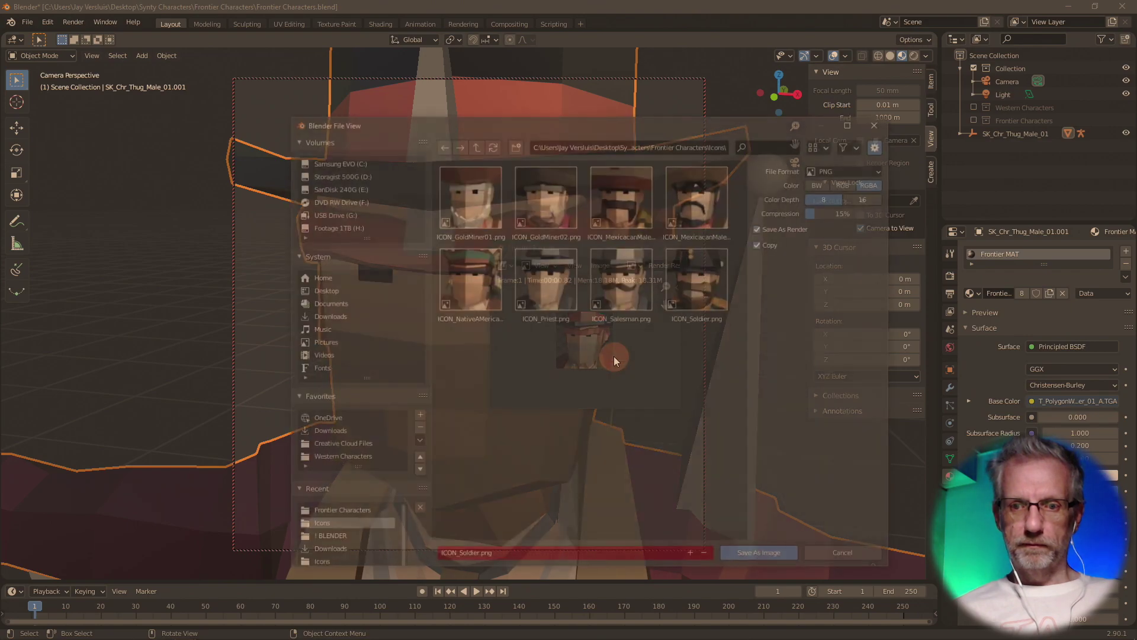
{"action": "left_click", "coordinate": [569, 552]}
{"action": "type", "text": "ICON_Thug01"}
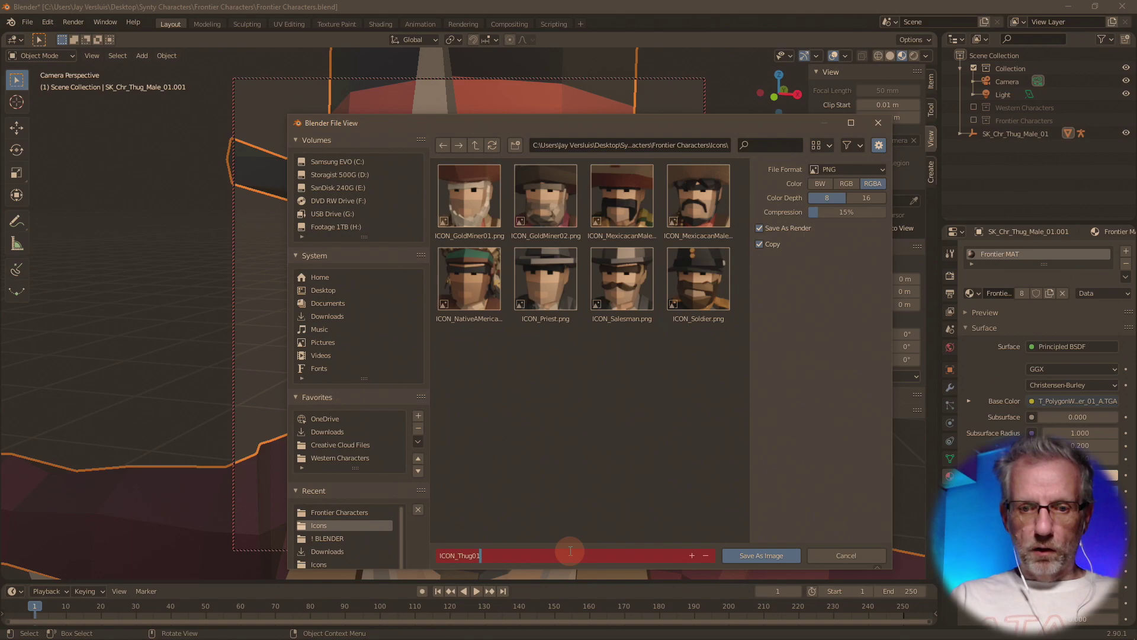
{"action": "key", "text": "Return"}
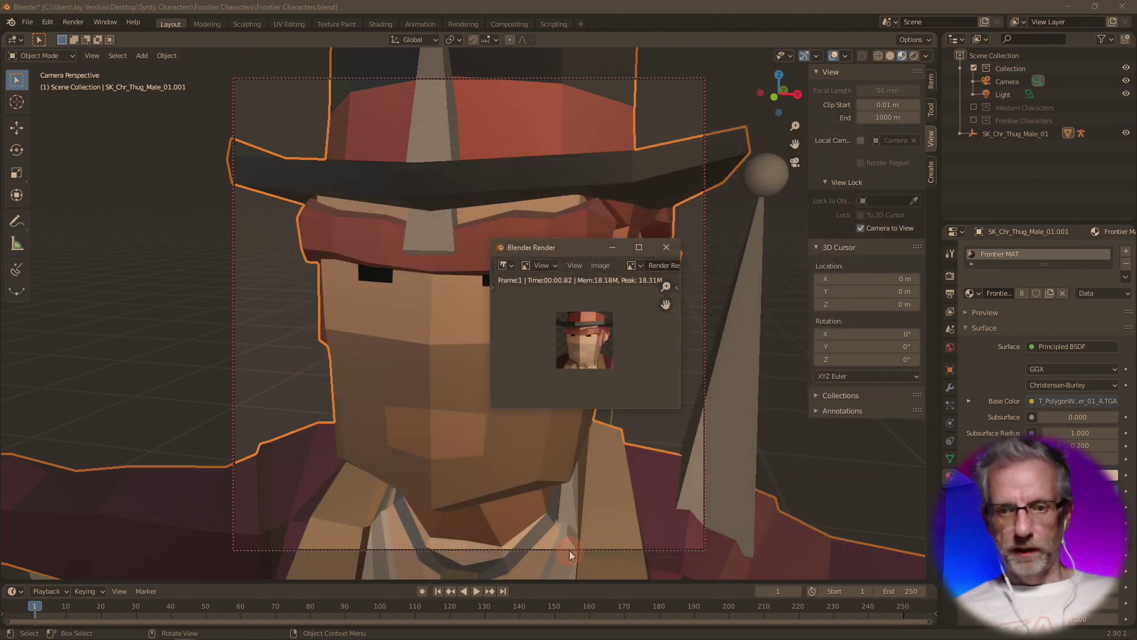
{"action": "left_click", "coordinate": [666, 247]}
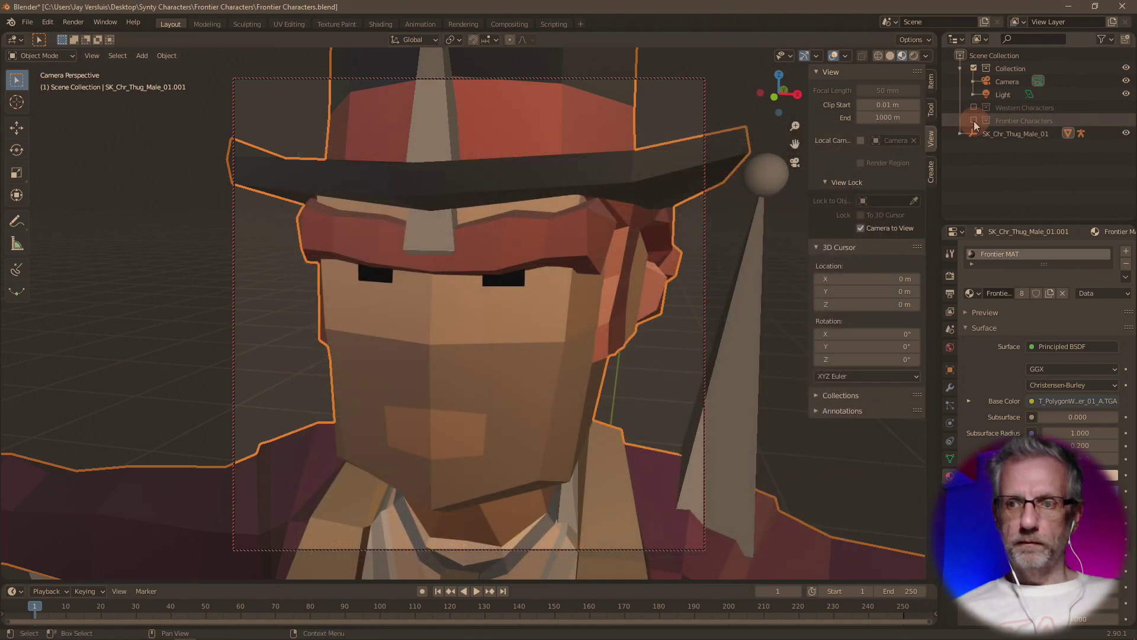
- Move the SK_Chr_Thug_Male_01 object, its armature and its mesh into the Frontier Characters collection
{"action": "left_click", "coordinate": [1009, 134]}
{"action": "key", "text": "m"}
{"action": "left_click", "coordinate": [1010, 135]}
{"action": "key", "text": "m"}
{"action": "left_click", "coordinate": [1010, 135]}
{"action": "left_click", "coordinate": [1009, 134]}
{"action": "key", "text": "m"}
{"action": "left_click", "coordinate": [1009, 135]}
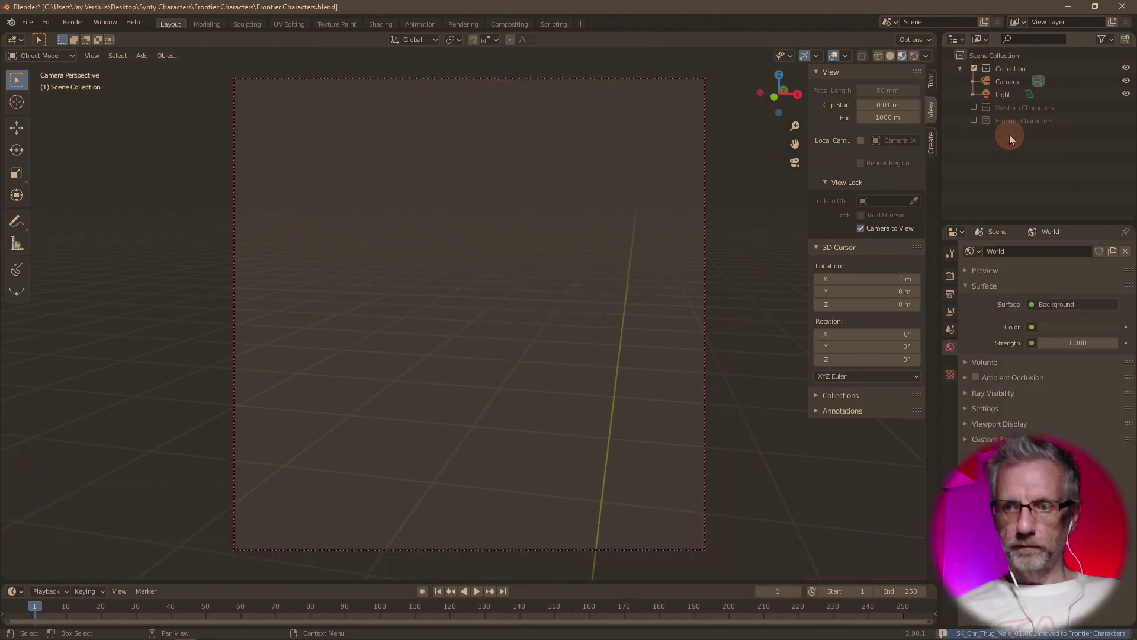
- Import the SK_Chr_Thug_Male_02 FBX file from the Frontier Characters folder
{"action": "left_click", "coordinate": [27, 22]}
{"action": "mouse_move", "coordinate": [100, 194]}
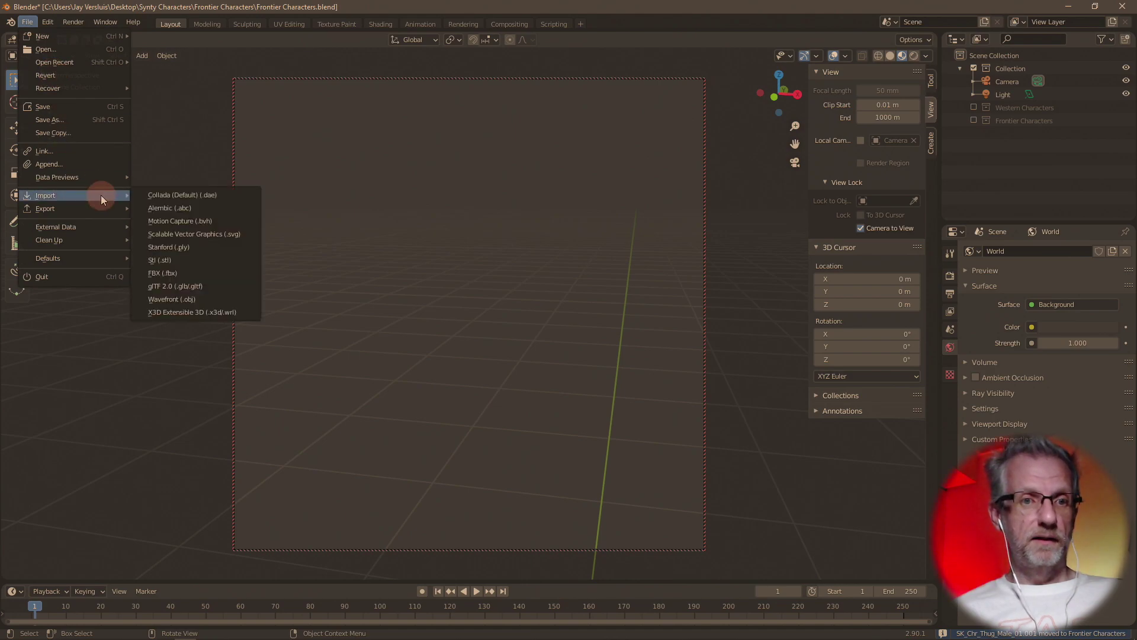
{"action": "left_click", "coordinate": [176, 271]}
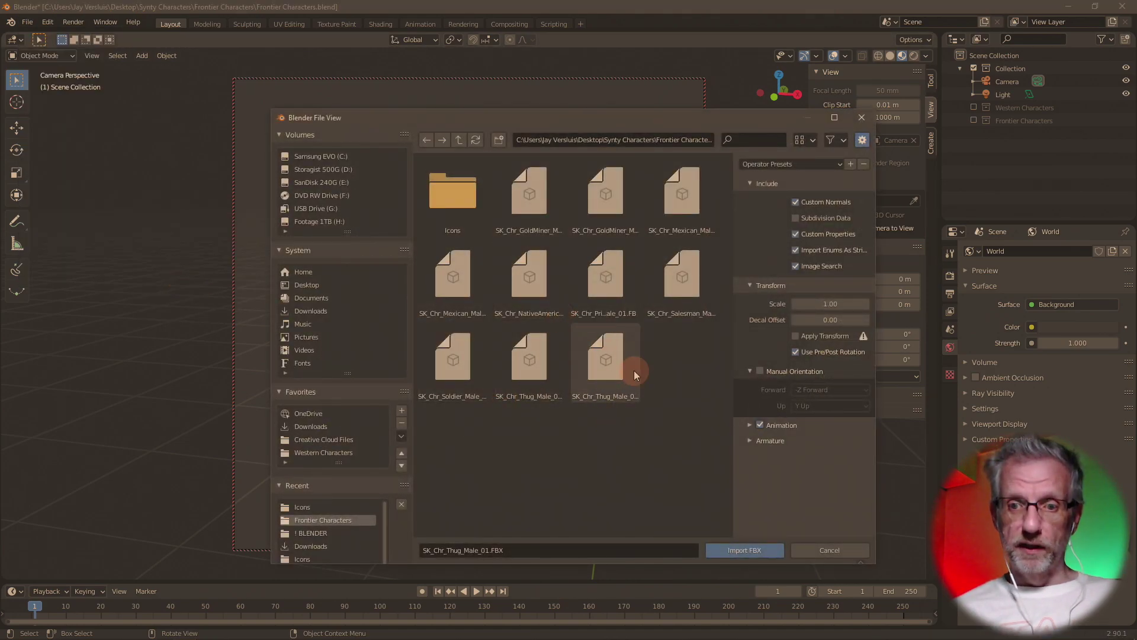
{"action": "left_click", "coordinate": [747, 551]}
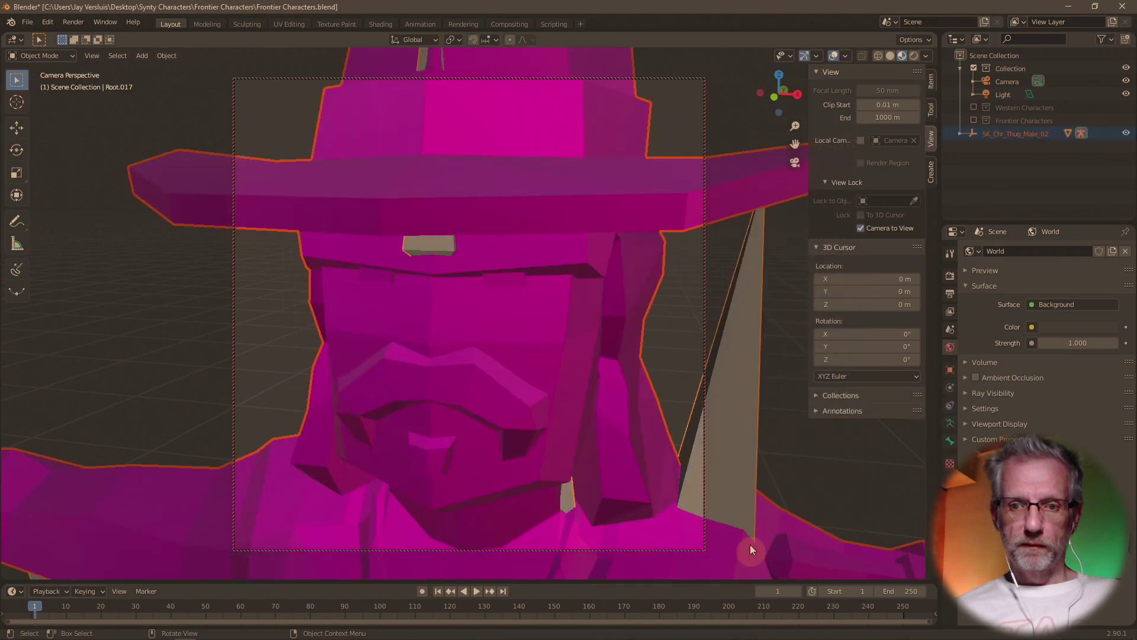
- Assign the existing Frontier MAT material to the SK_Chr_Thug_Male_02 character's mesh
{"action": "left_click", "coordinate": [494, 349]}
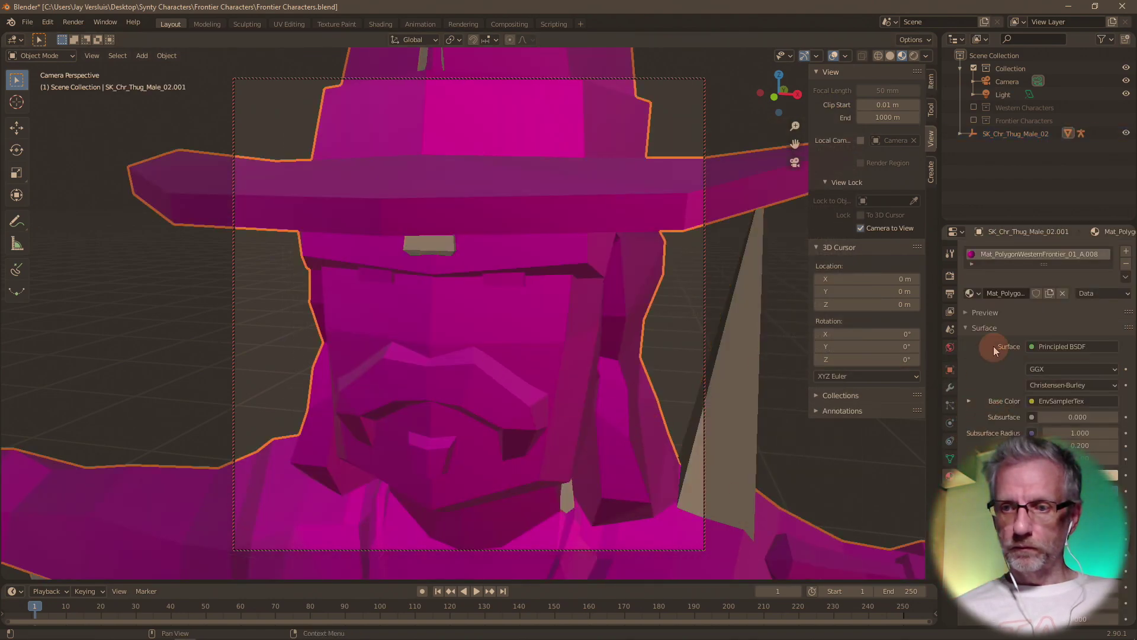
{"action": "left_click", "coordinate": [971, 293]}
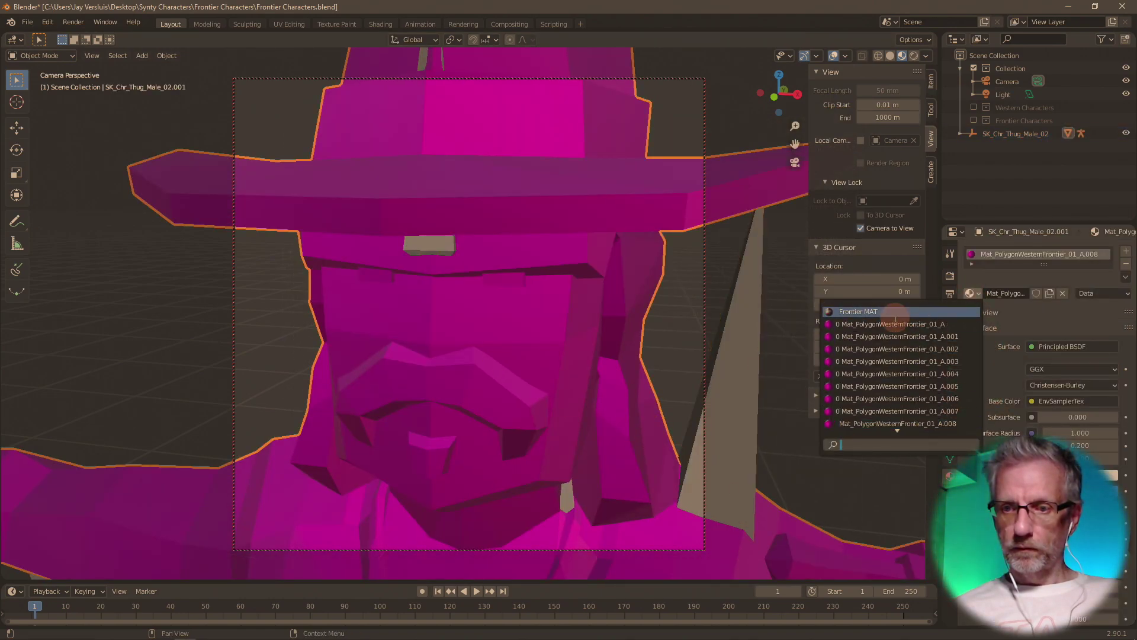
{"action": "left_click", "coordinate": [895, 321]}
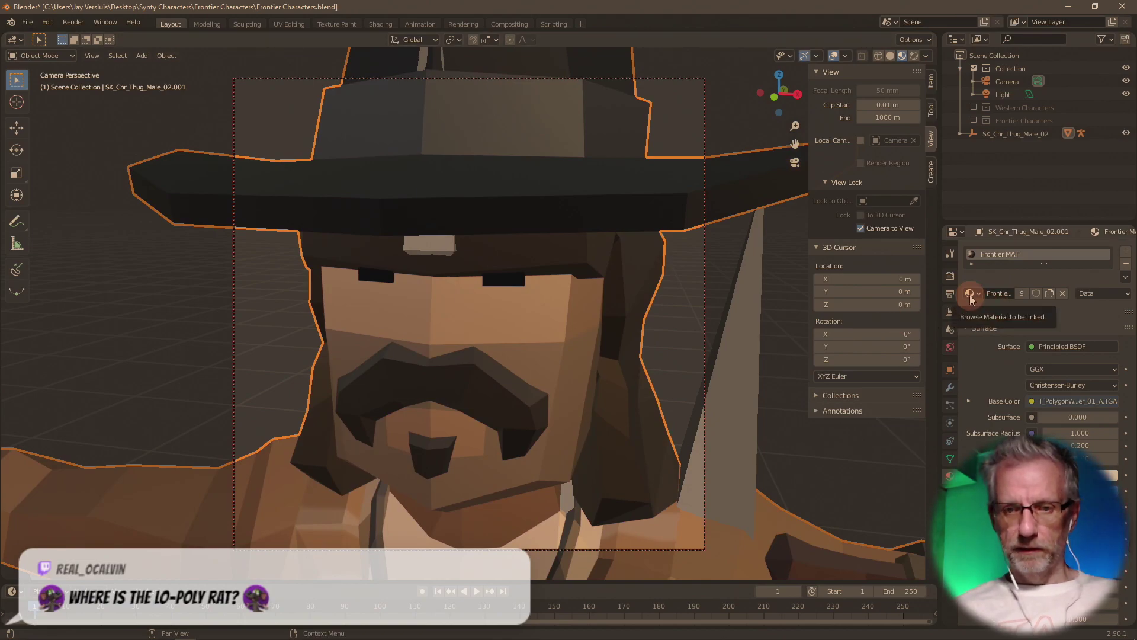
- Render the second thug's portrait and save the image as ICON_Thug02 in the Icons folder
{"action": "key", "text": "F12"}
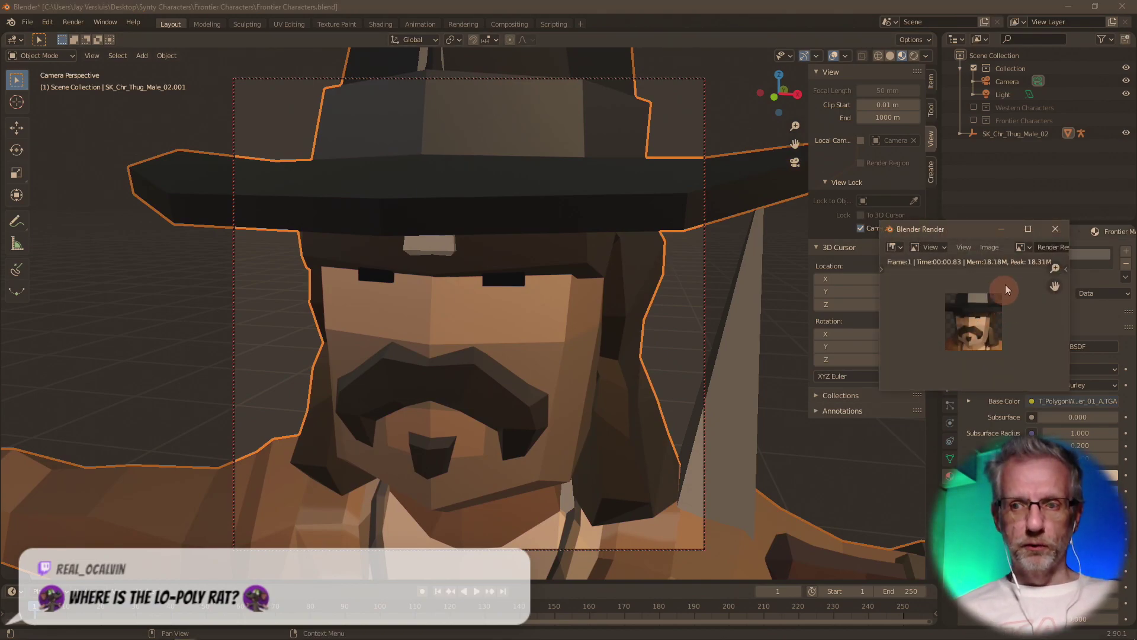
{"action": "left_click", "coordinate": [989, 248]}
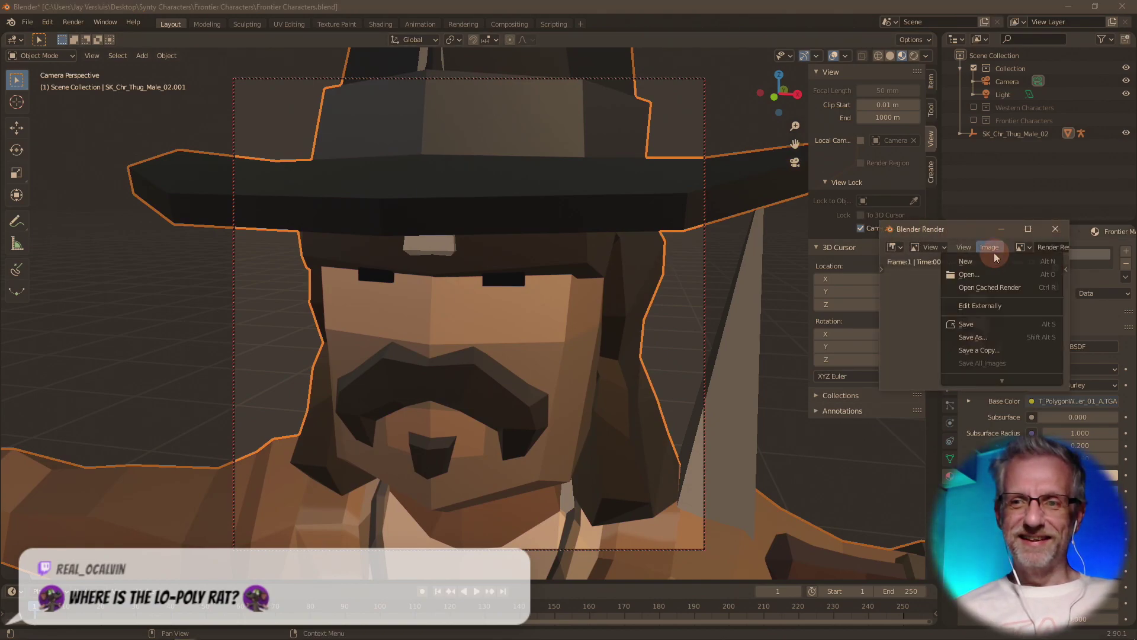
{"action": "left_click", "coordinate": [1019, 337]}
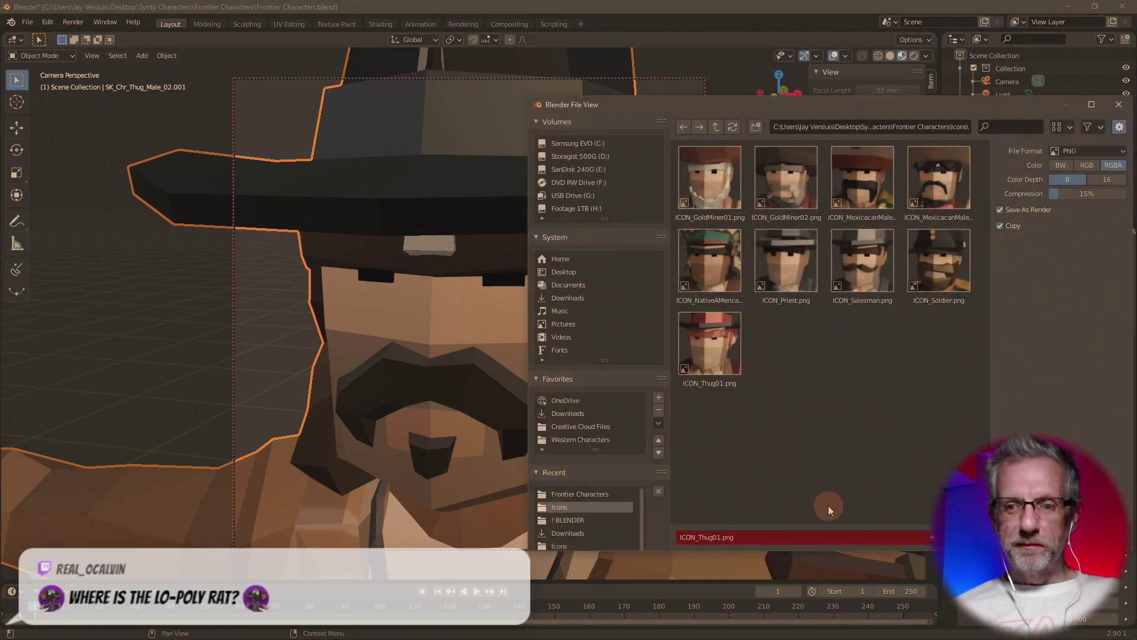
{"action": "left_click", "coordinate": [810, 538]}
{"action": "type", "text": "ICON_"}
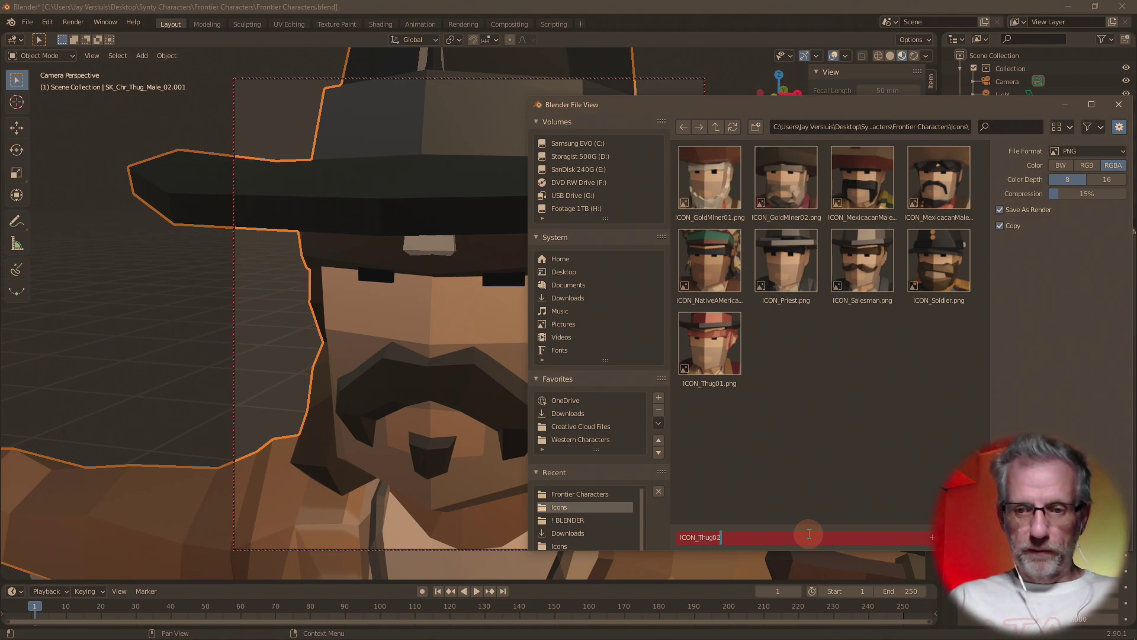
{"action": "key", "text": "Return"}
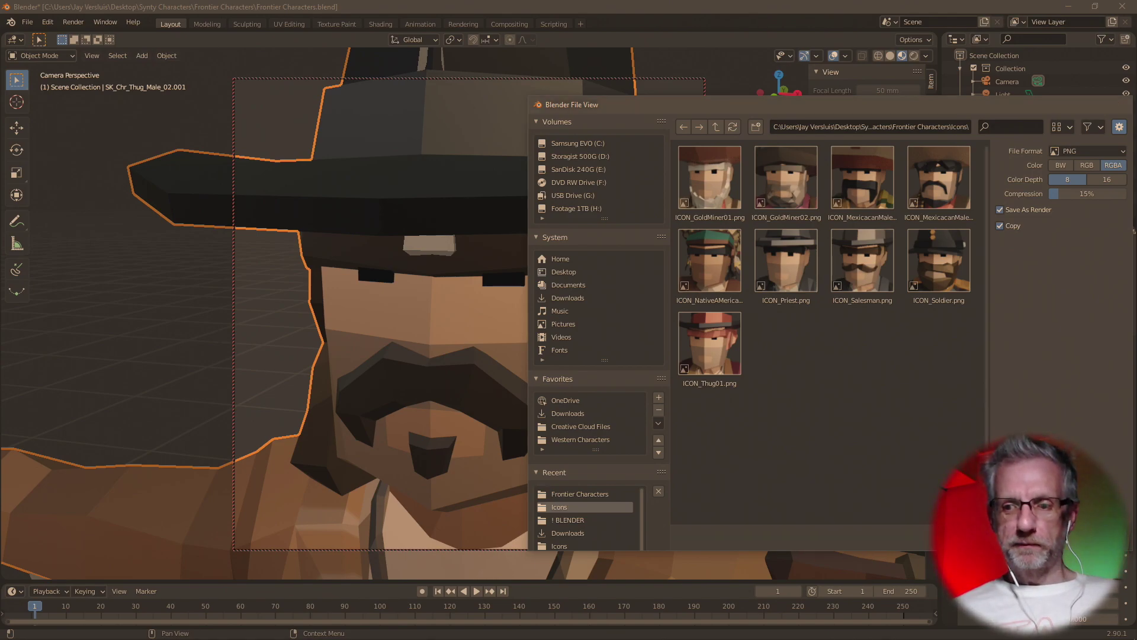
{"action": "left_click", "coordinate": [1055, 233]}
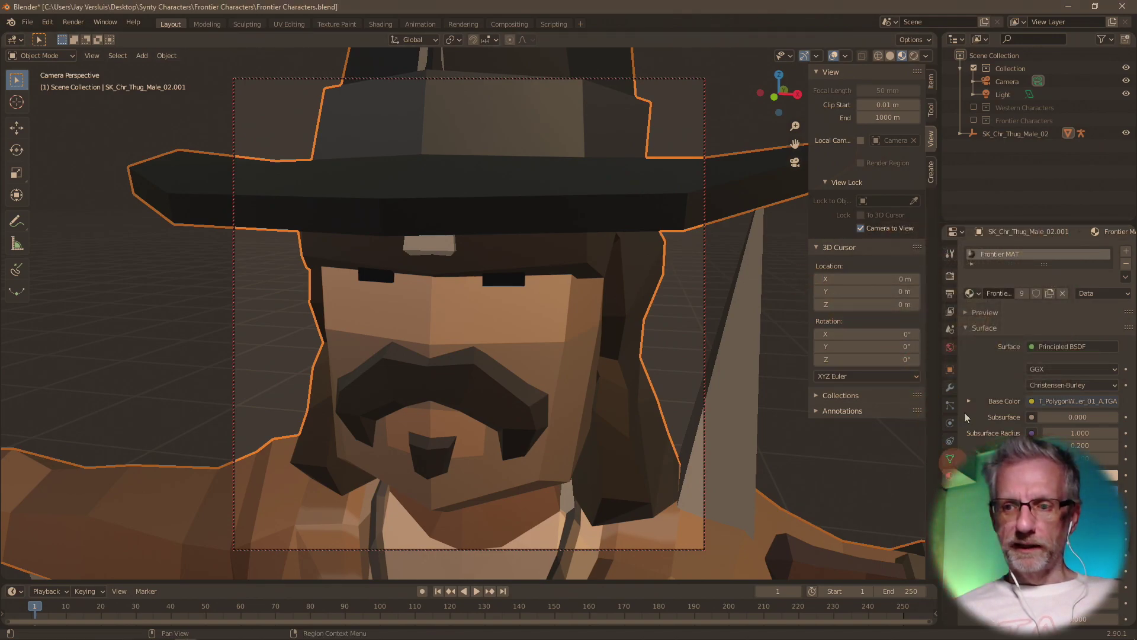
- Try to delete the duplicate material Mat_PolygonWesternFrontier_01_A.001 by assigning it to the thug's mesh and removing its material slot, twice
{"action": "left_click", "coordinate": [975, 294]}
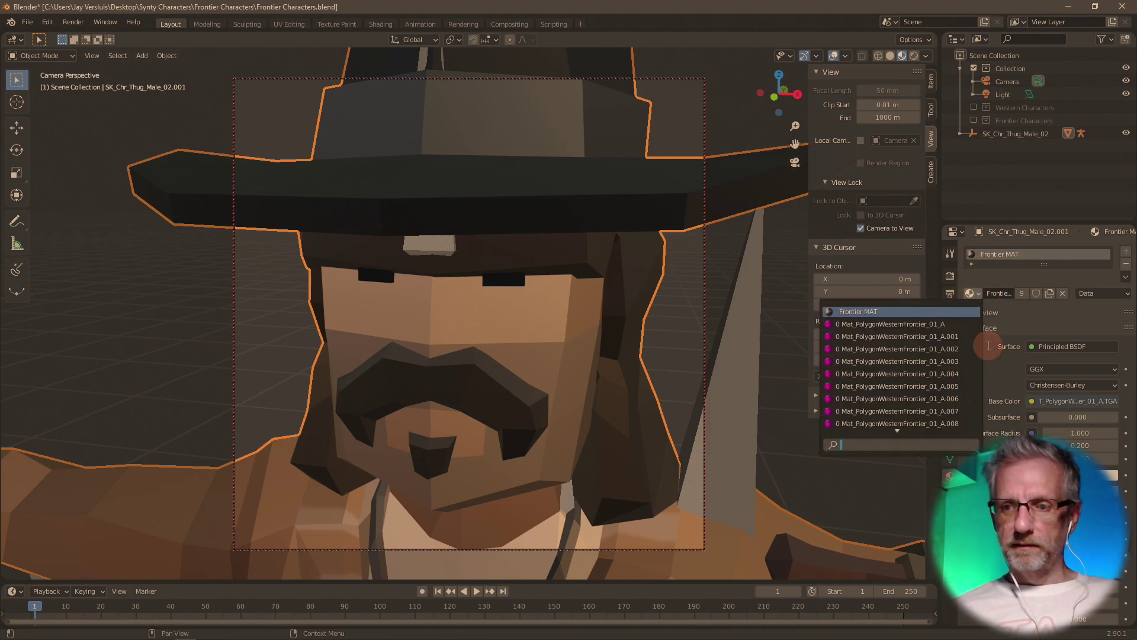
{"action": "left_click", "coordinate": [954, 336]}
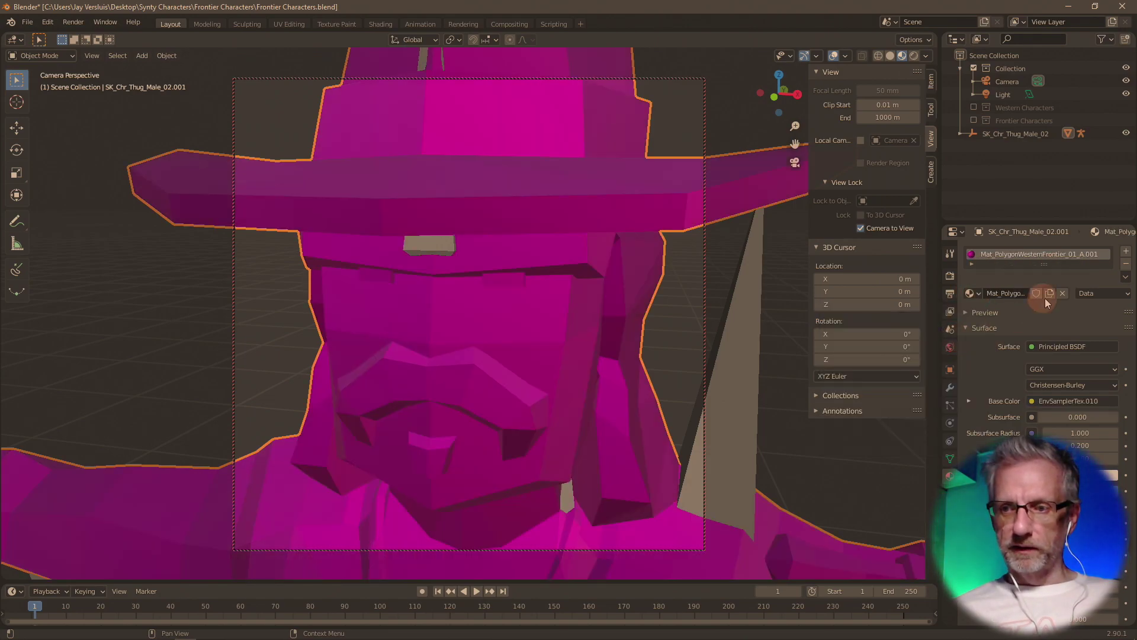
{"action": "left_click", "coordinate": [1126, 263]}
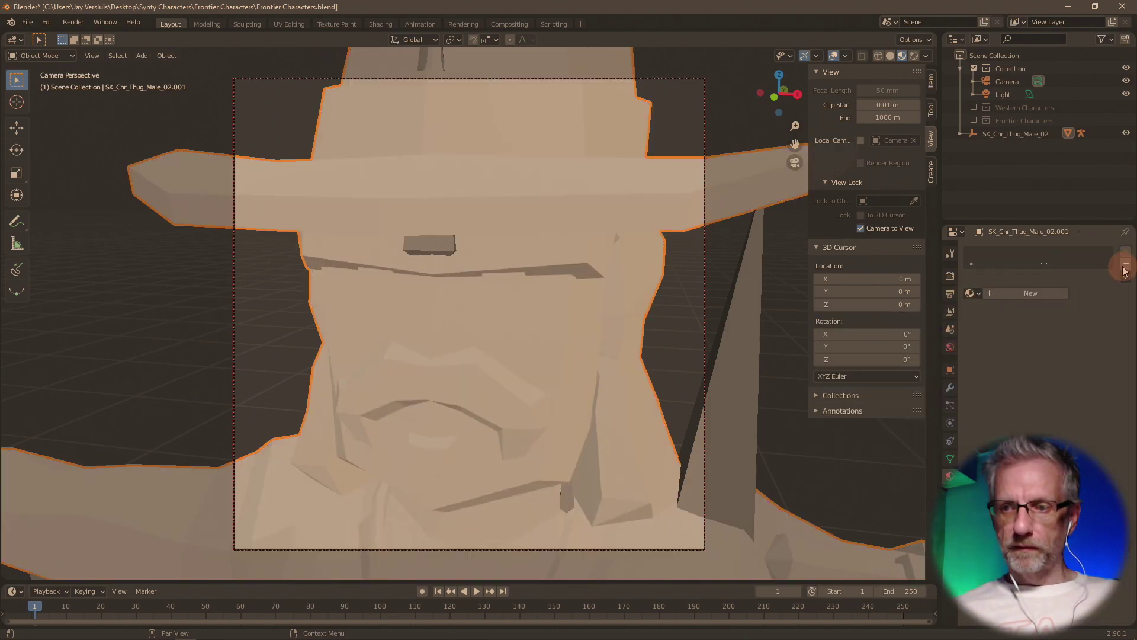
{"action": "left_click", "coordinate": [971, 293]}
{"action": "left_click", "coordinate": [959, 336]}
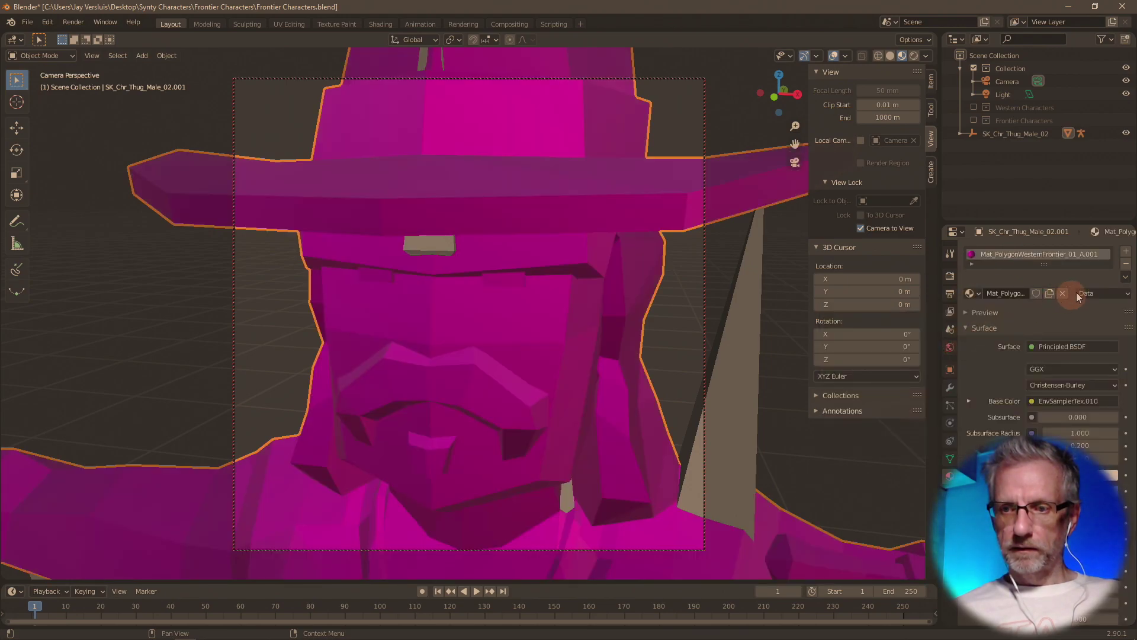
{"action": "left_click", "coordinate": [1126, 264]}
- Try to delete the duplicate Mat_PolygonWesternFrontier_01_A.003 by assigning it to the mesh and removing its slot
{"action": "left_click", "coordinate": [971, 293]}
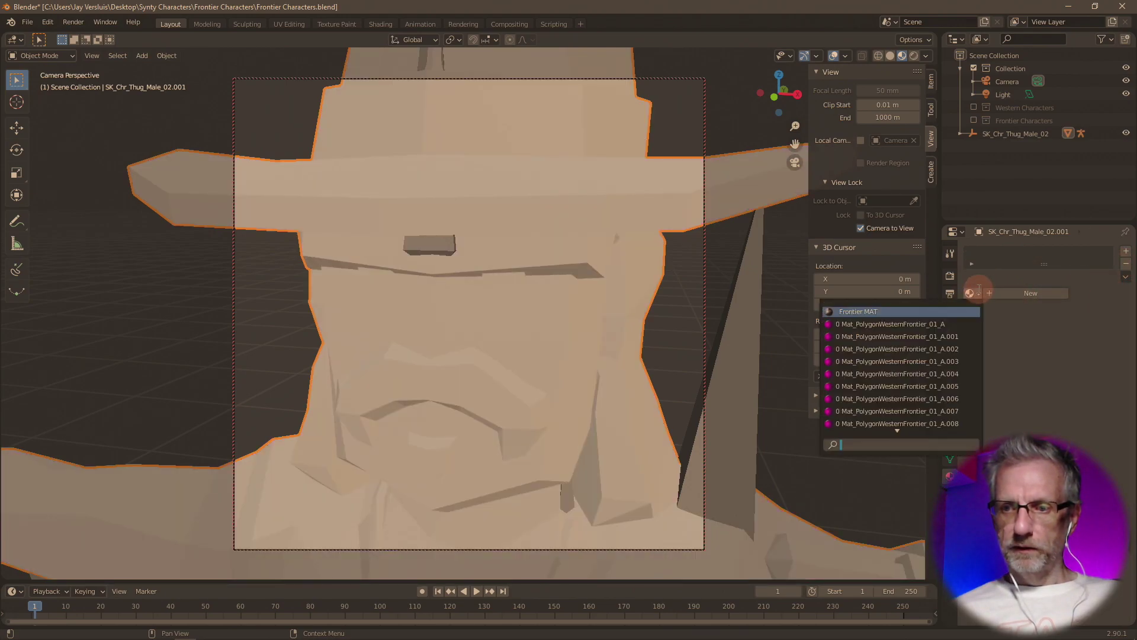
{"action": "left_click", "coordinate": [966, 353]}
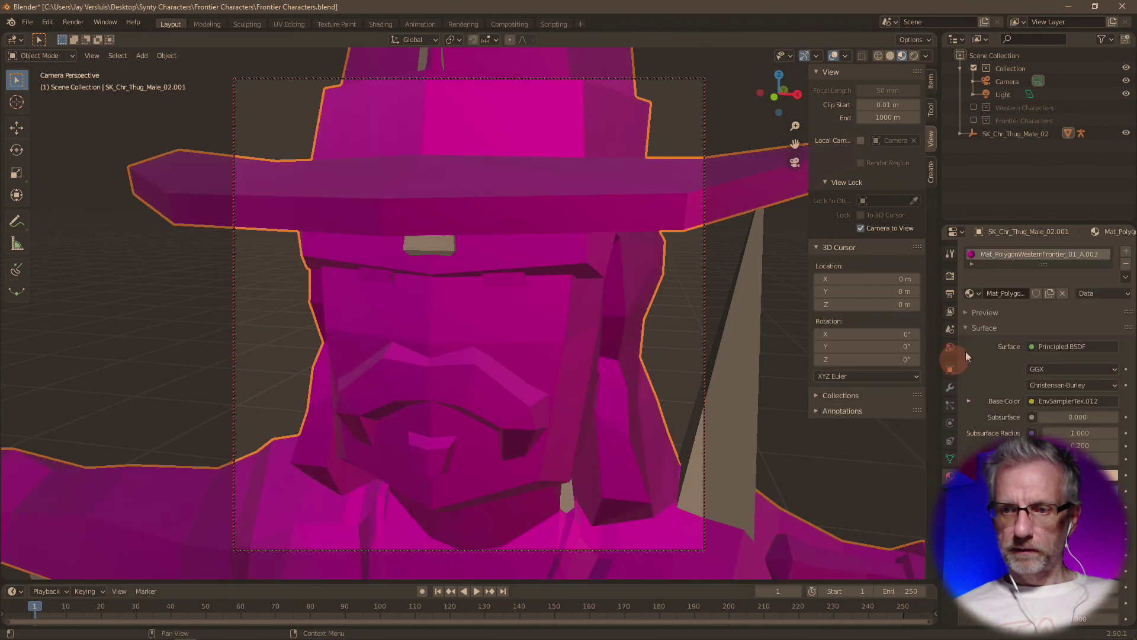
{"action": "left_click", "coordinate": [1126, 265]}
- Assign Mat_PolygonWesternFrontier_01_A.002 to the mesh and try removing unused slots in the Shading workspace
{"action": "left_click", "coordinate": [980, 294]}
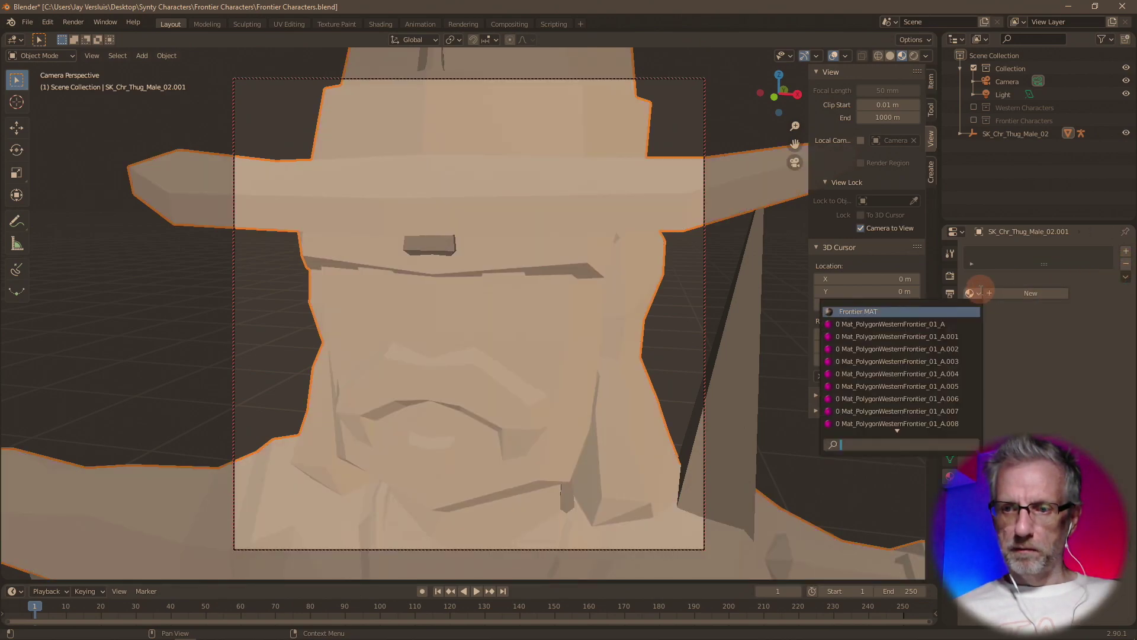
{"action": "left_click", "coordinate": [946, 348]}
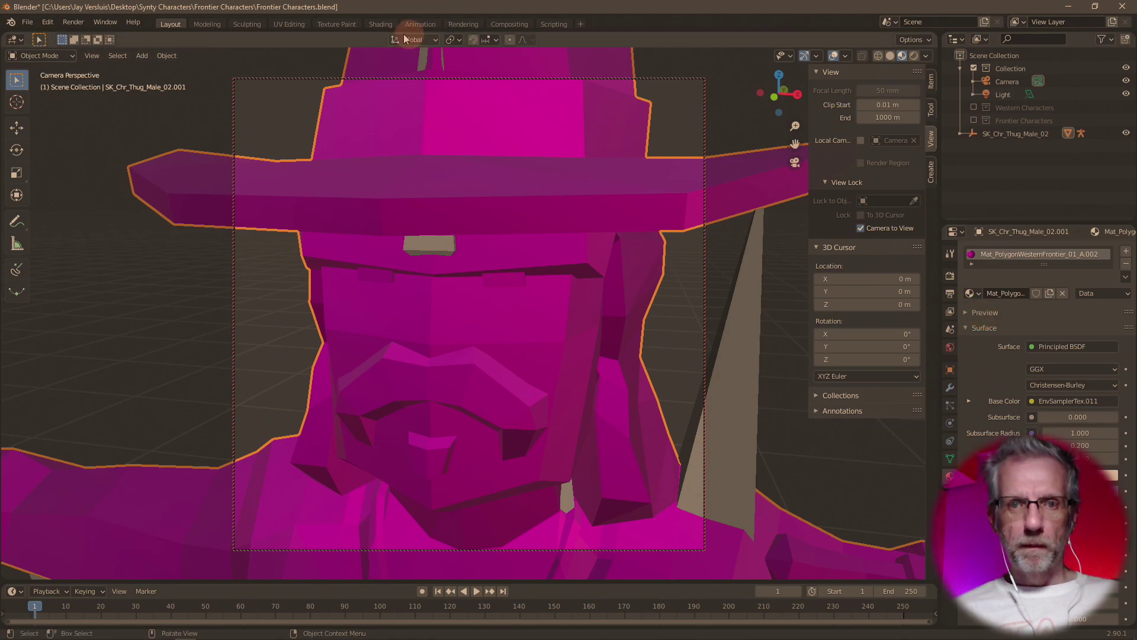
{"action": "left_click", "coordinate": [384, 26]}
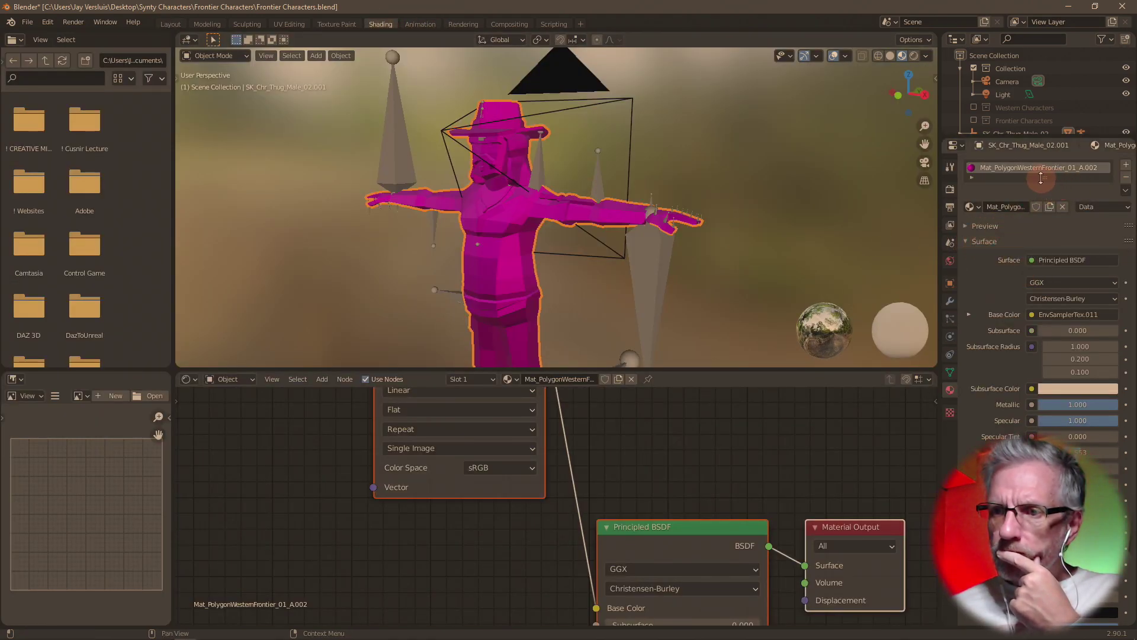
{"action": "left_click_drag", "start_coordinate": [1041, 178], "coordinate": [1042, 242]}
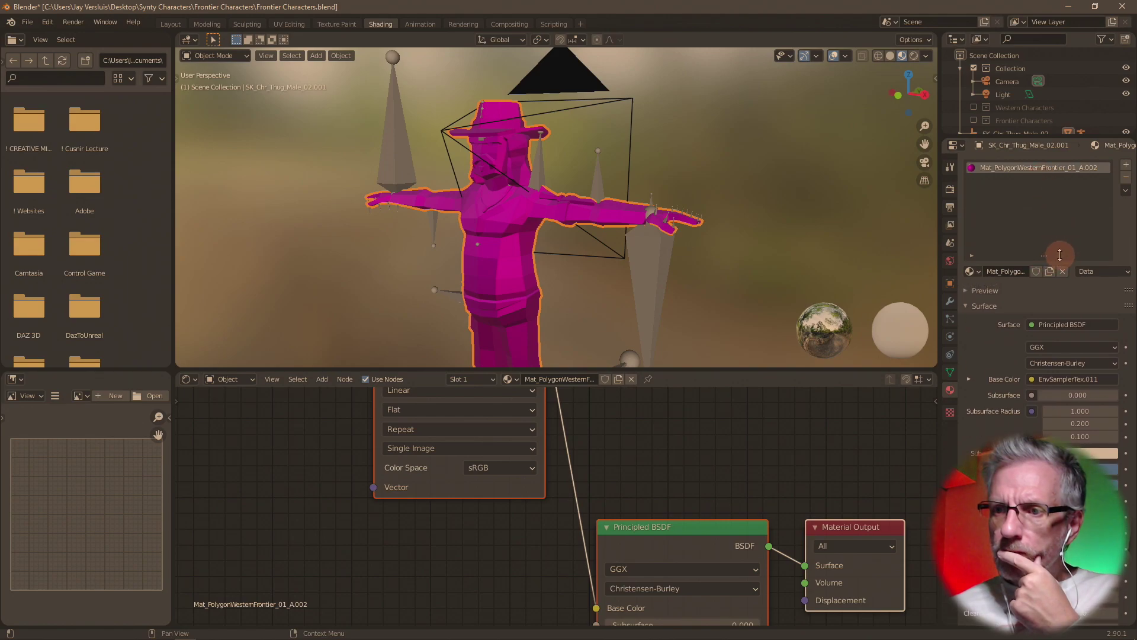
{"action": "left_click", "coordinate": [1126, 190]}
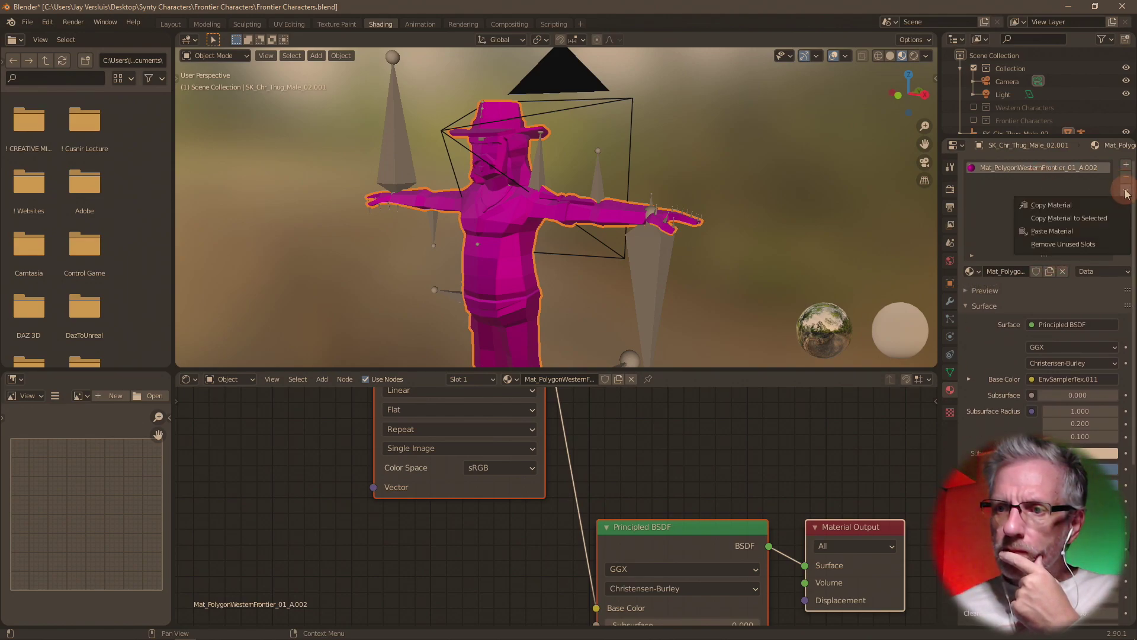
{"action": "left_click", "coordinate": [1121, 244]}
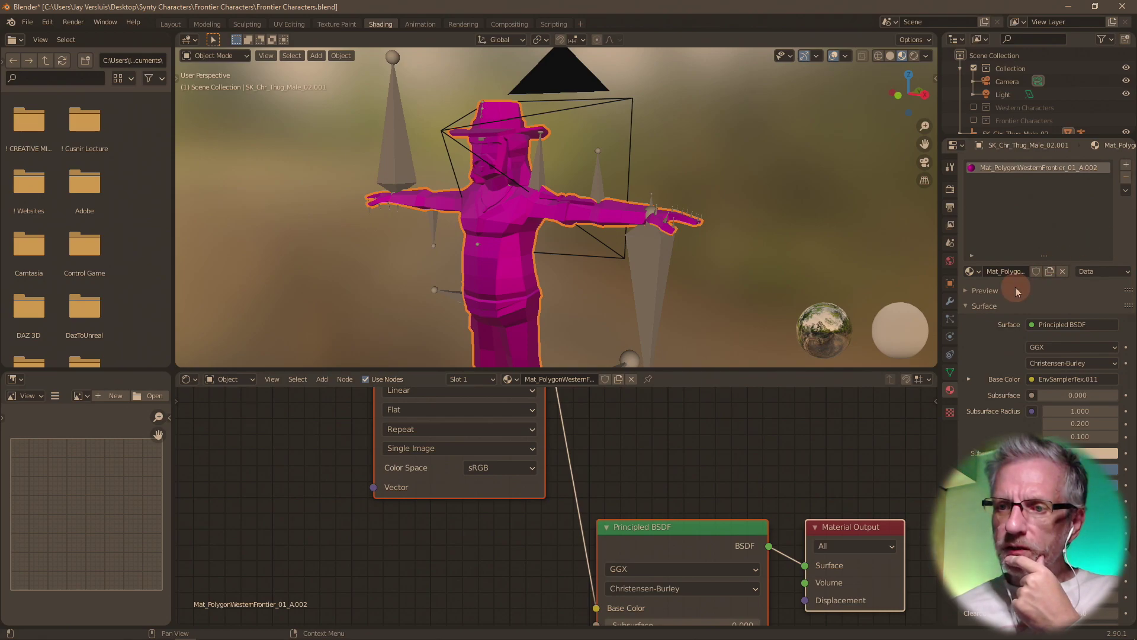
- Look through the available materials and remove the mesh's slot holding Mat_PolygonWesternFrontier_01_A.002
{"action": "left_click", "coordinate": [972, 272]}
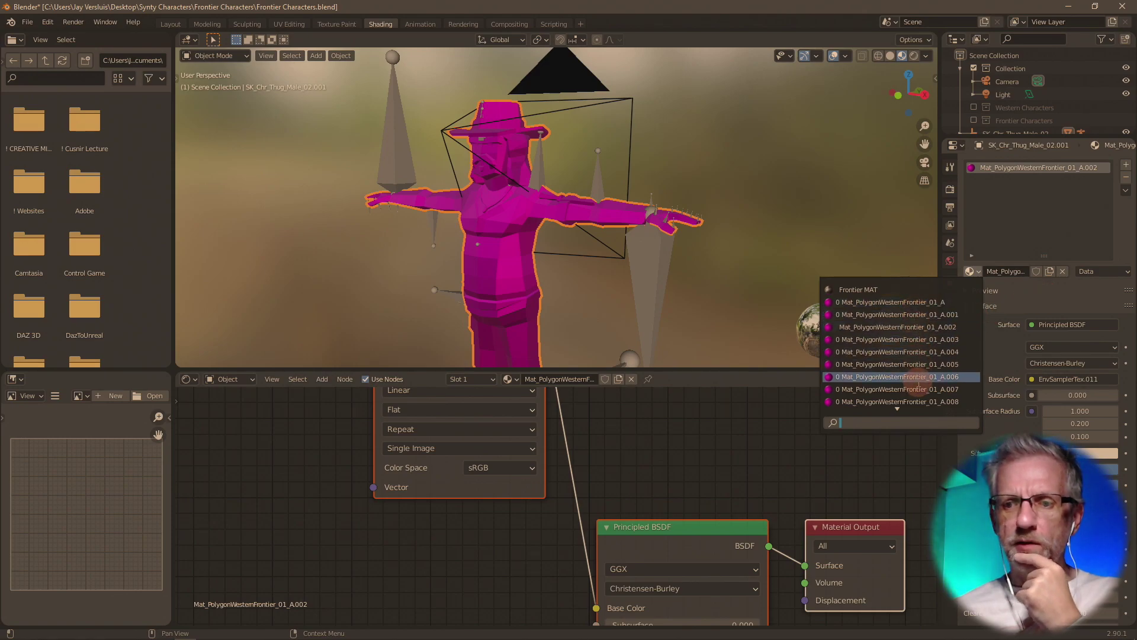
{"action": "scroll", "coordinate": [919, 382], "scroll_direction": "down", "scroll_amount": 2}
{"action": "scroll", "coordinate": [918, 382], "scroll_direction": "down", "scroll_amount": 1}
{"action": "scroll", "coordinate": [918, 382], "scroll_direction": "up", "scroll_amount": 2}
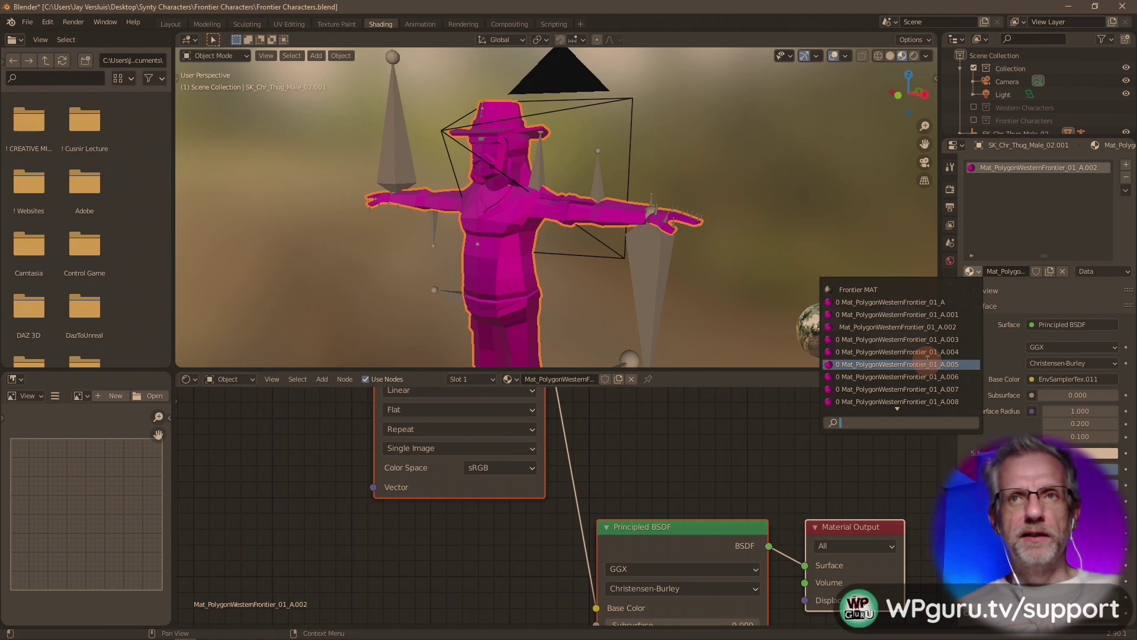
{"action": "scroll", "coordinate": [927, 358], "scroll_direction": "down", "scroll_amount": 2}
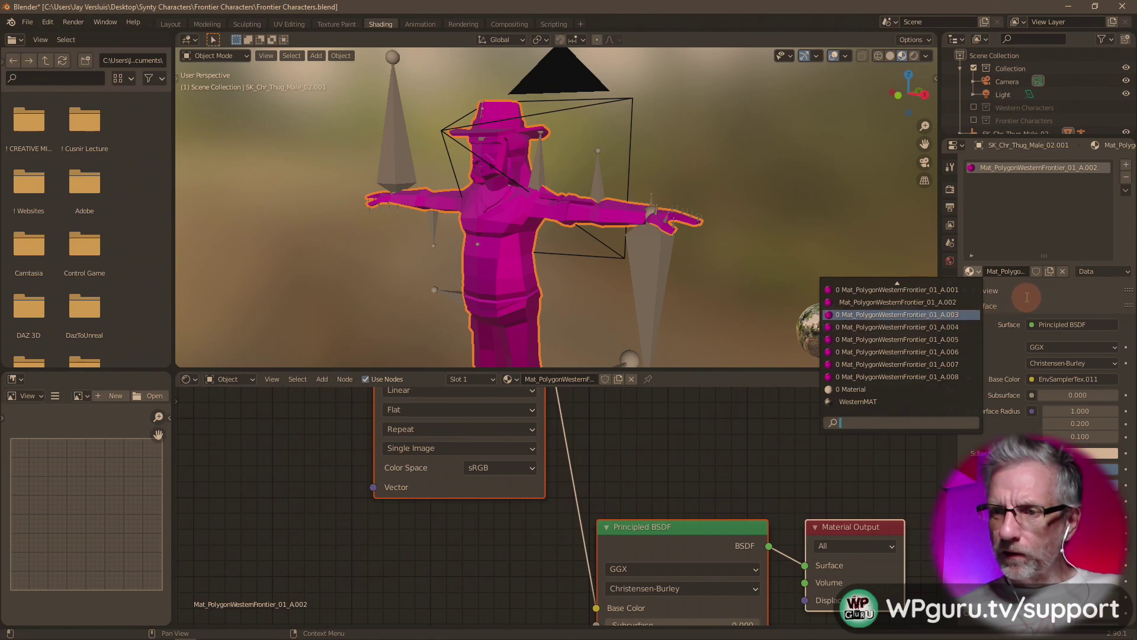
{"action": "left_click", "coordinate": [1039, 169]}
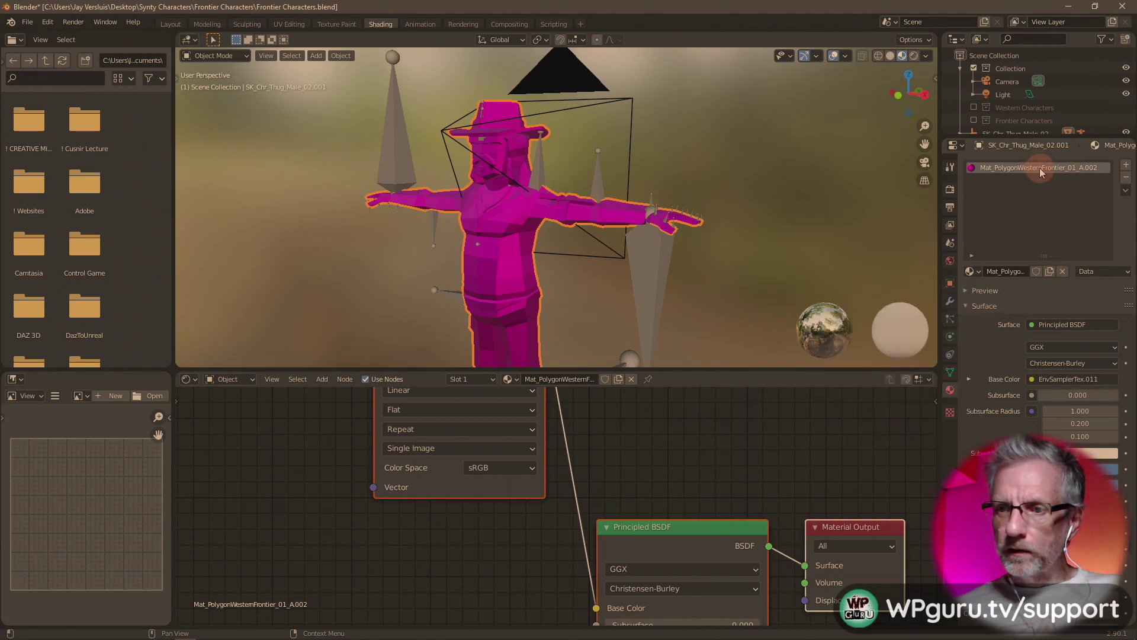
{"action": "right_click", "coordinate": [1040, 168]}
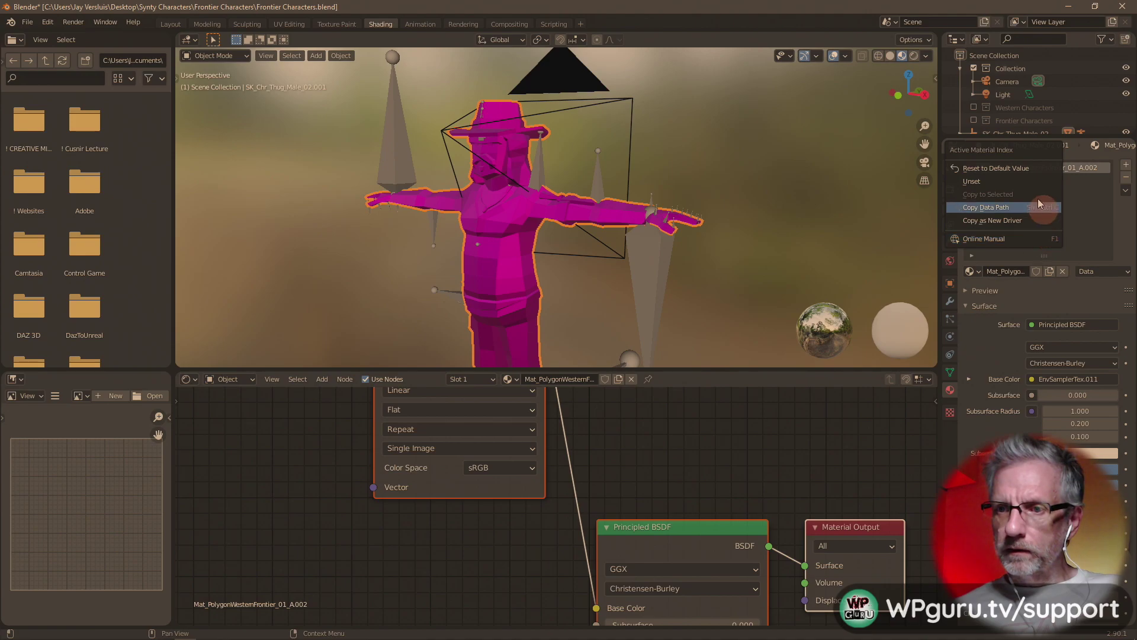
{"action": "left_click", "coordinate": [1126, 179]}
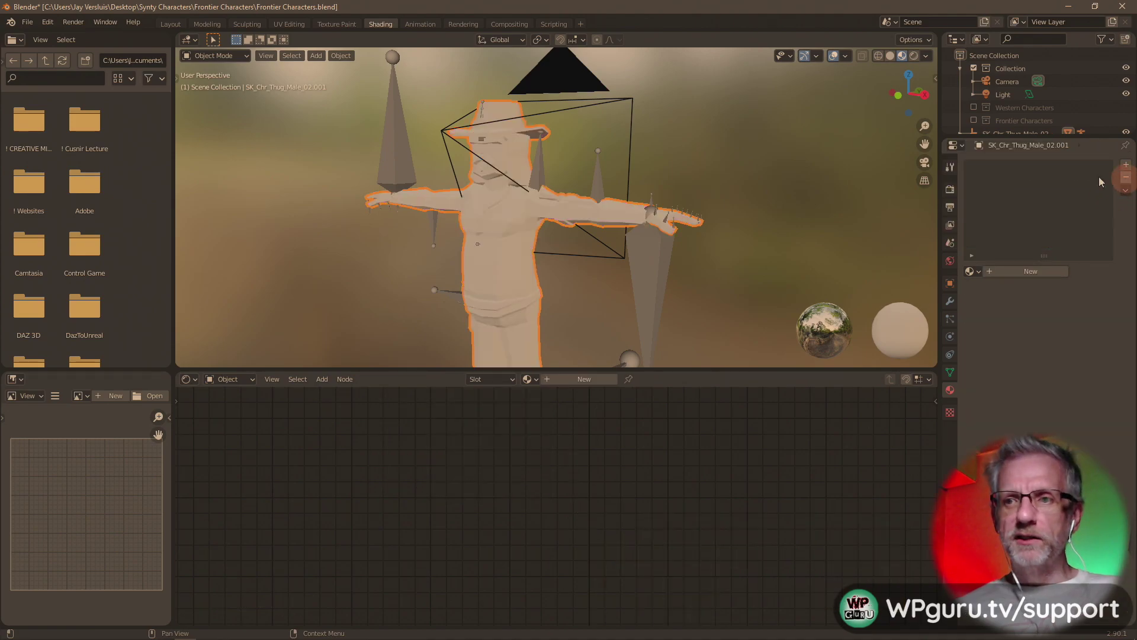
- Assign Mat_PolygonWesternFrontier_01_A.001 and Mat_PolygonWesternFrontier_01_A.003 to the mesh in turn, unlinking each from its slot
{"action": "left_click", "coordinate": [972, 270]}
{"action": "left_click", "coordinate": [942, 313]}
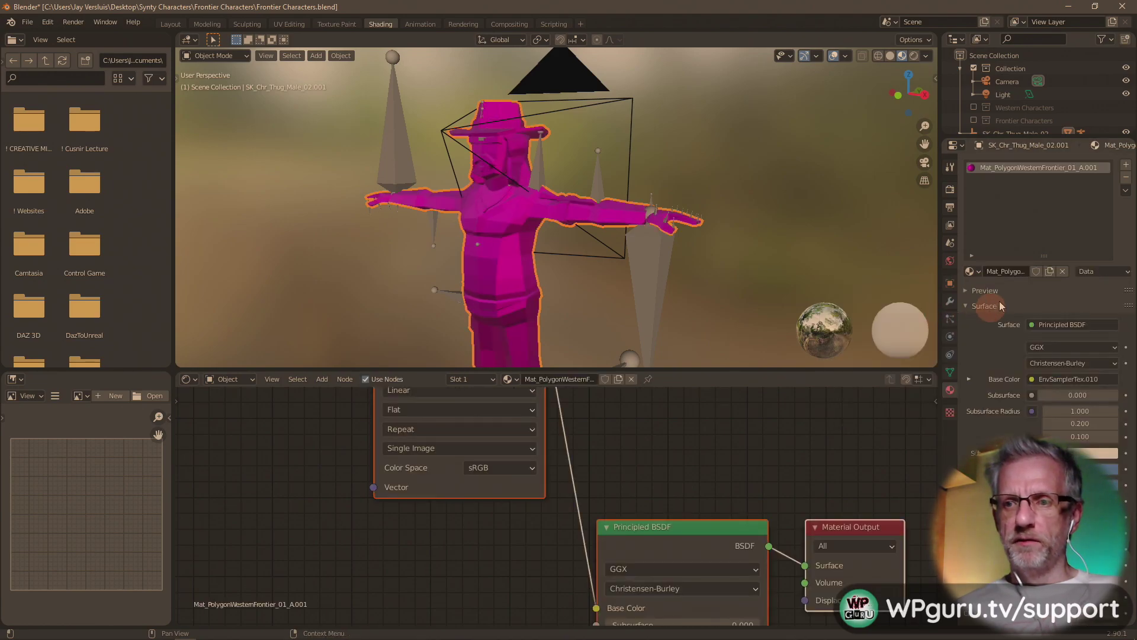
{"action": "left_click", "coordinate": [1062, 271]}
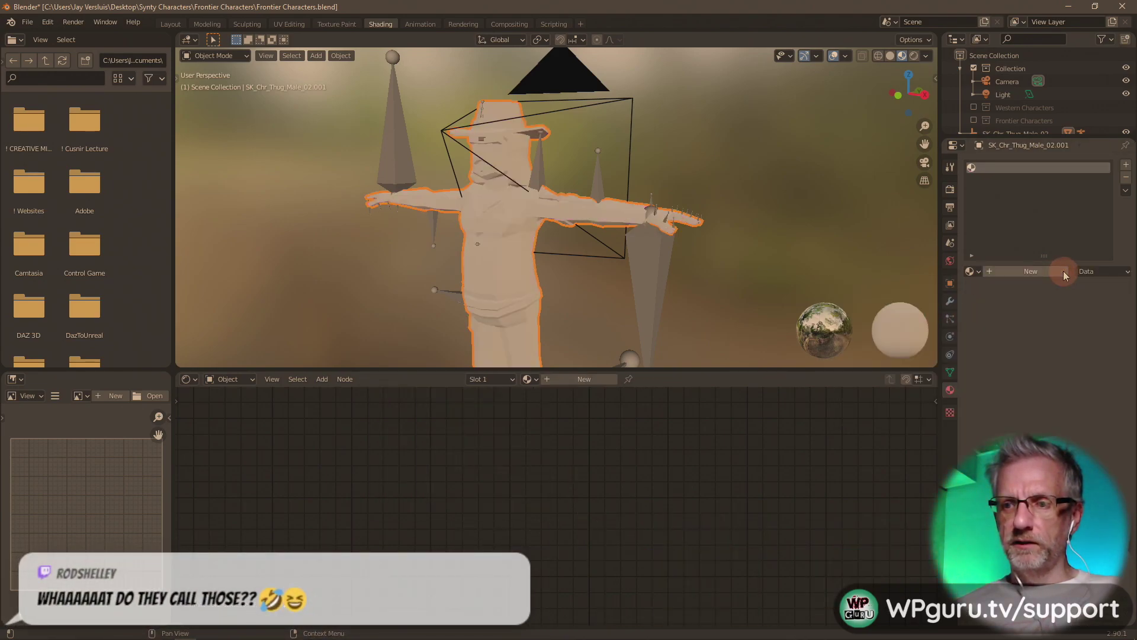
{"action": "left_click", "coordinate": [972, 271]}
{"action": "left_click", "coordinate": [959, 340]}
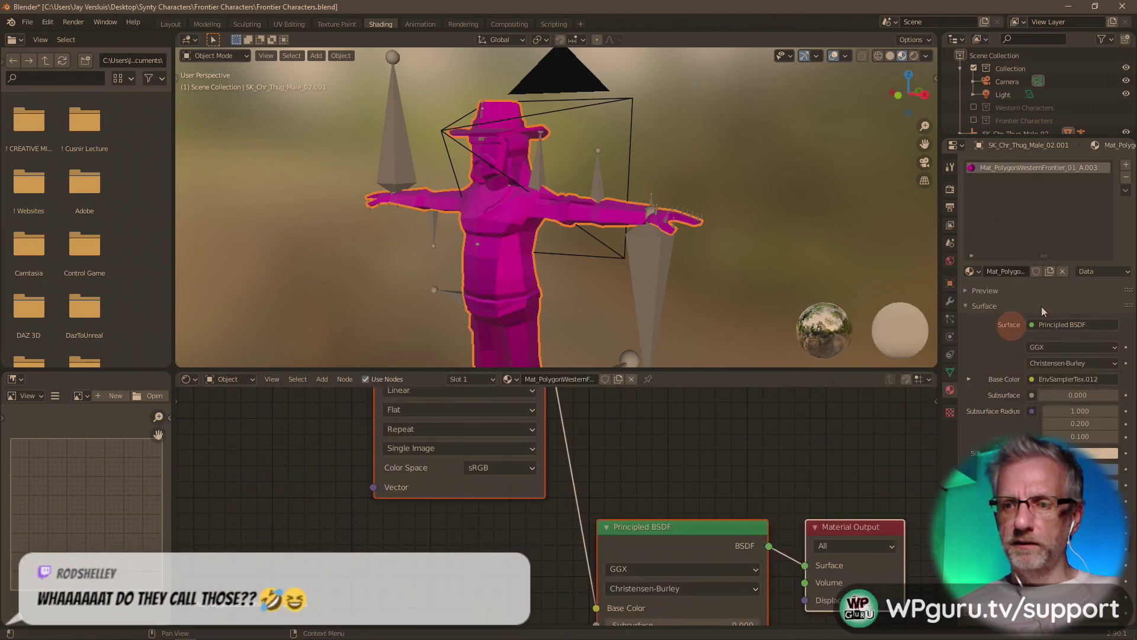
{"action": "left_click", "coordinate": [1064, 271]}
- Assign Mat_PolygonWesternFrontier_01_A.003 to the mesh and set the material slot's link to Object
{"action": "left_click", "coordinate": [972, 271]}
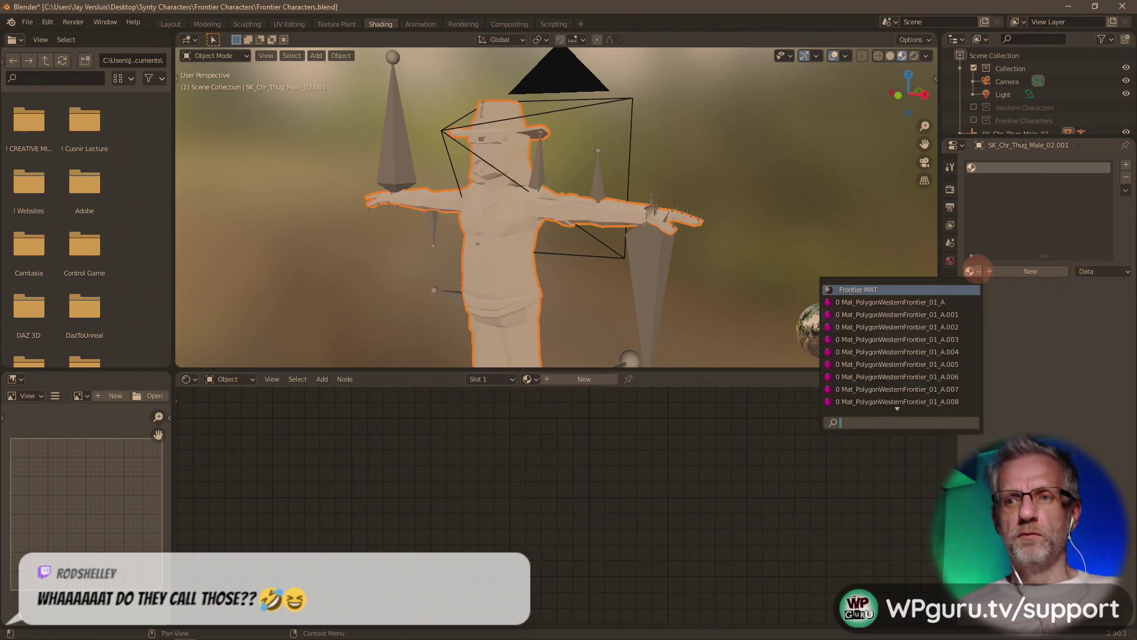
{"action": "left_click", "coordinate": [948, 342]}
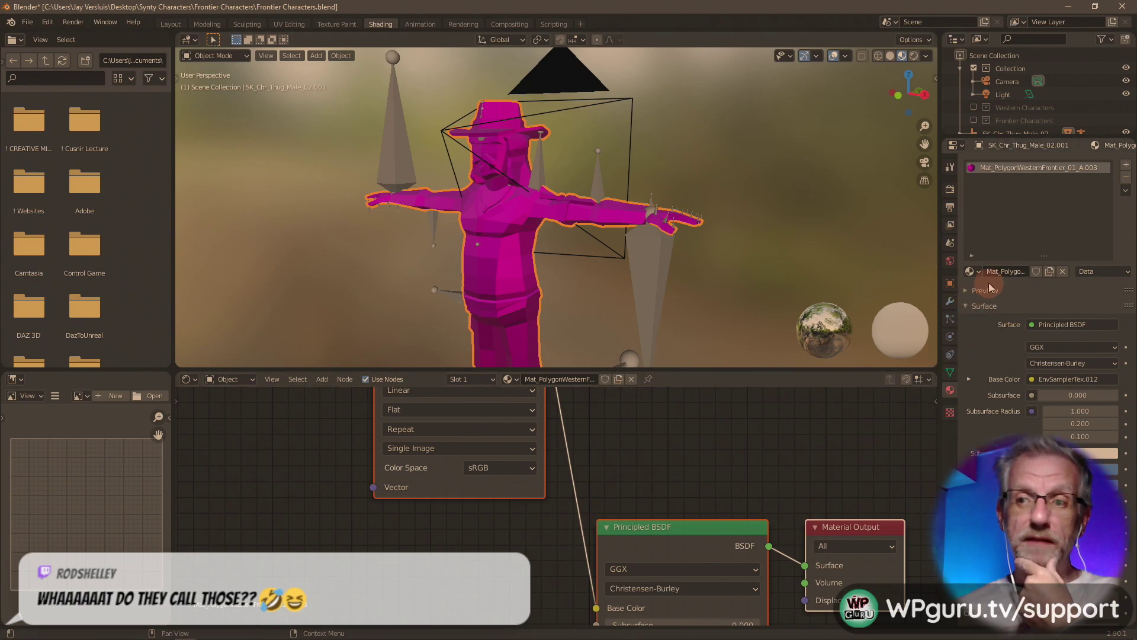
{"action": "left_click", "coordinate": [1125, 271]}
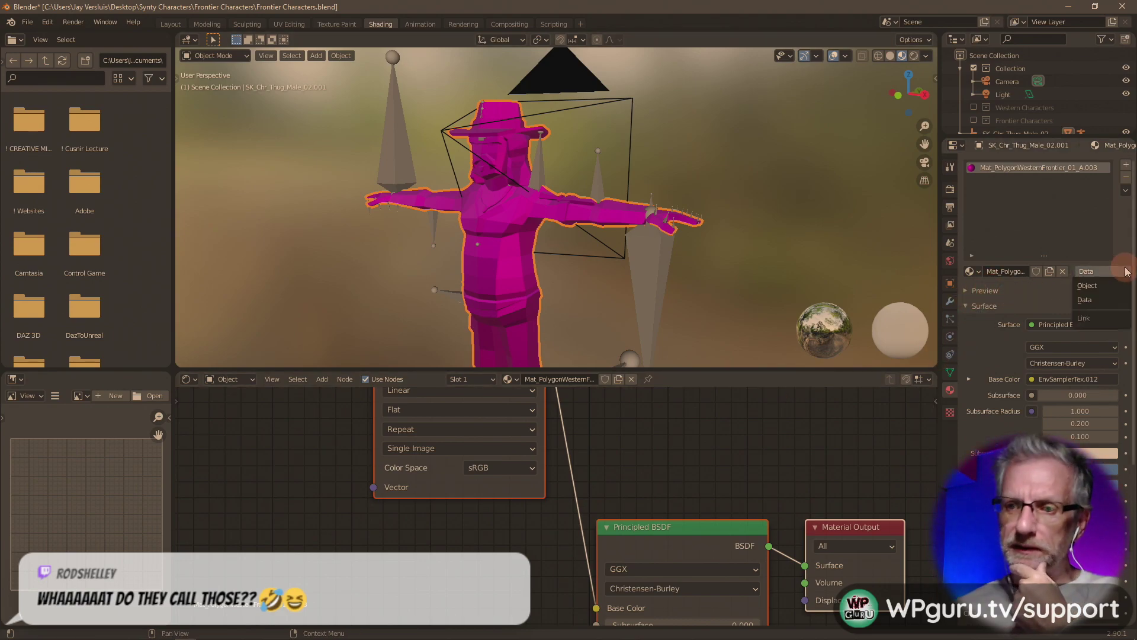
{"action": "left_click", "coordinate": [1087, 286]}
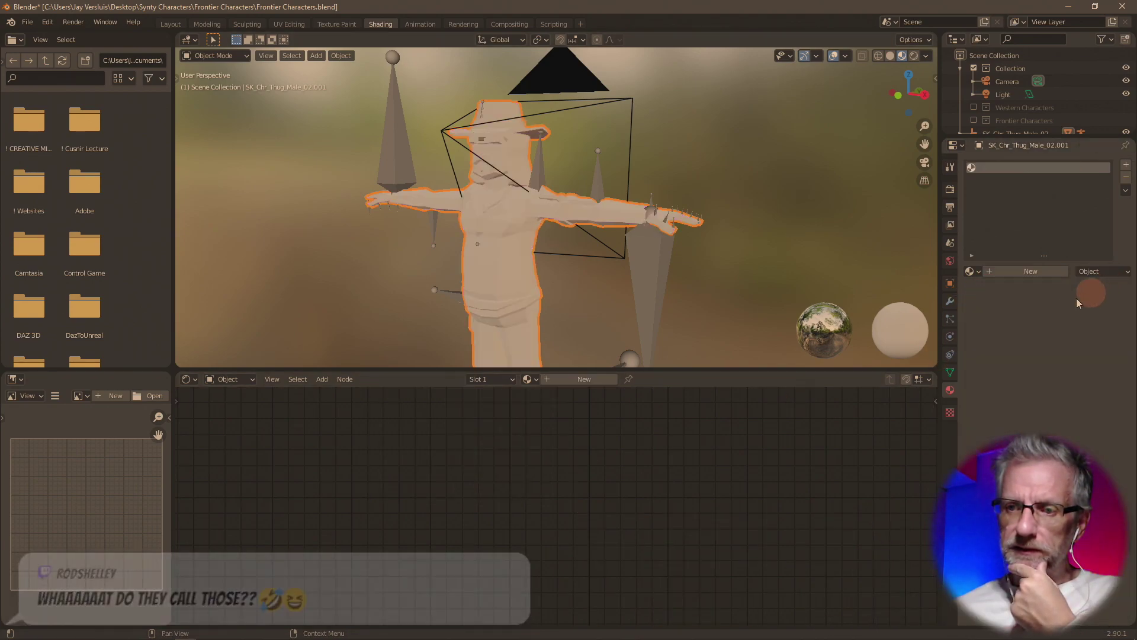
- Assign Mat_PolygonWesternFrontier_01_A.003 to the object-linked slot and try removing unused slots
{"action": "left_click", "coordinate": [974, 271]}
{"action": "left_click", "coordinate": [868, 337]}
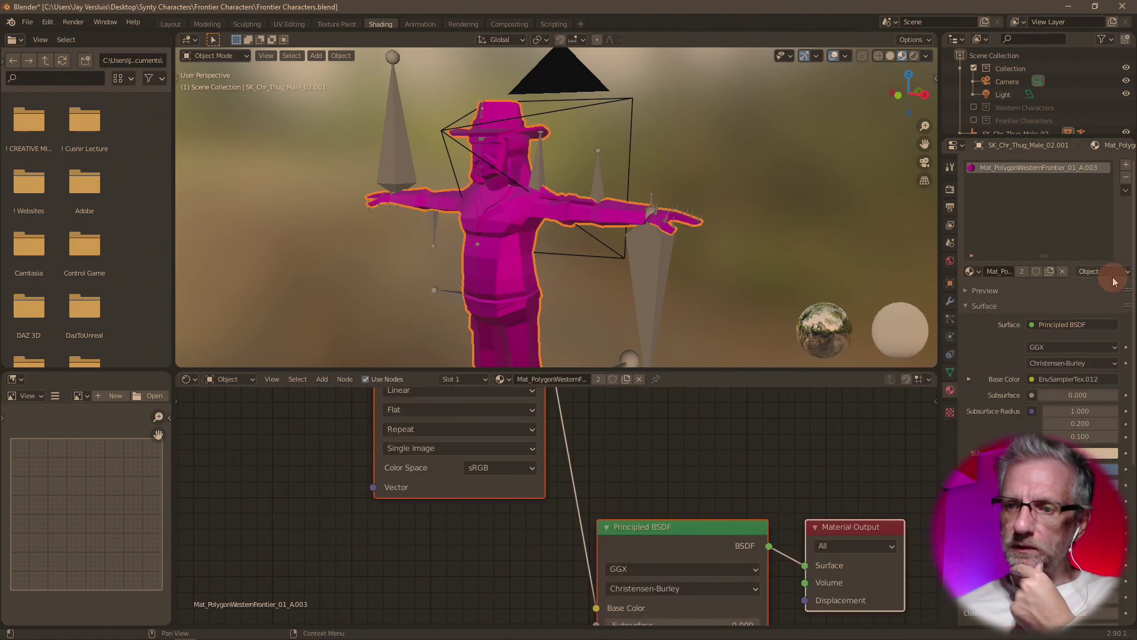
{"action": "left_click", "coordinate": [1126, 190]}
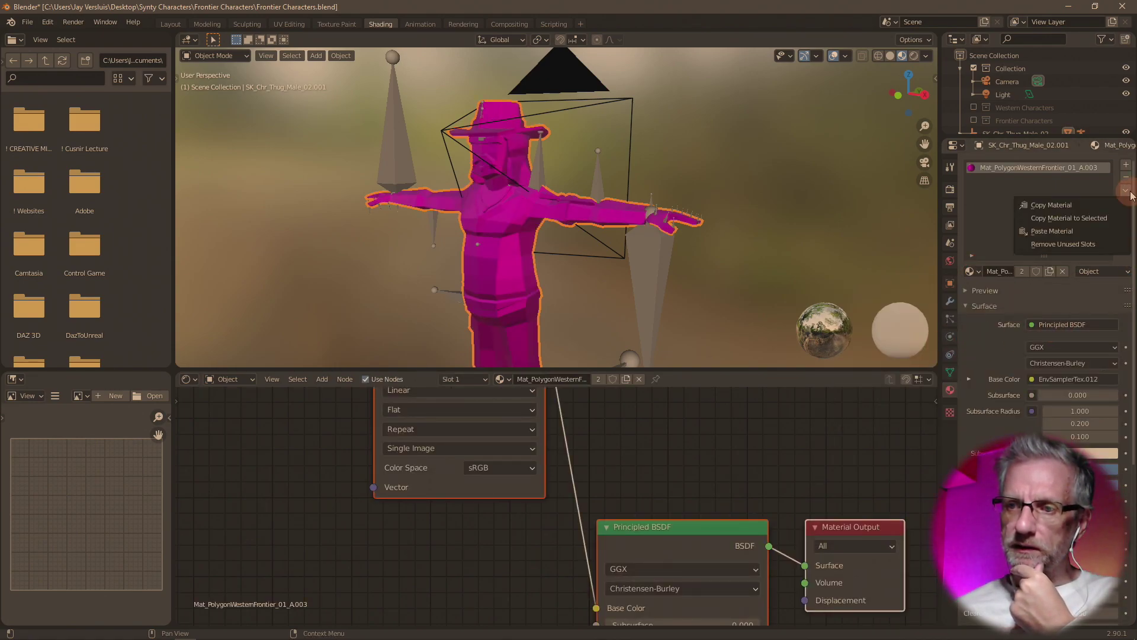
{"action": "left_click", "coordinate": [1099, 241]}
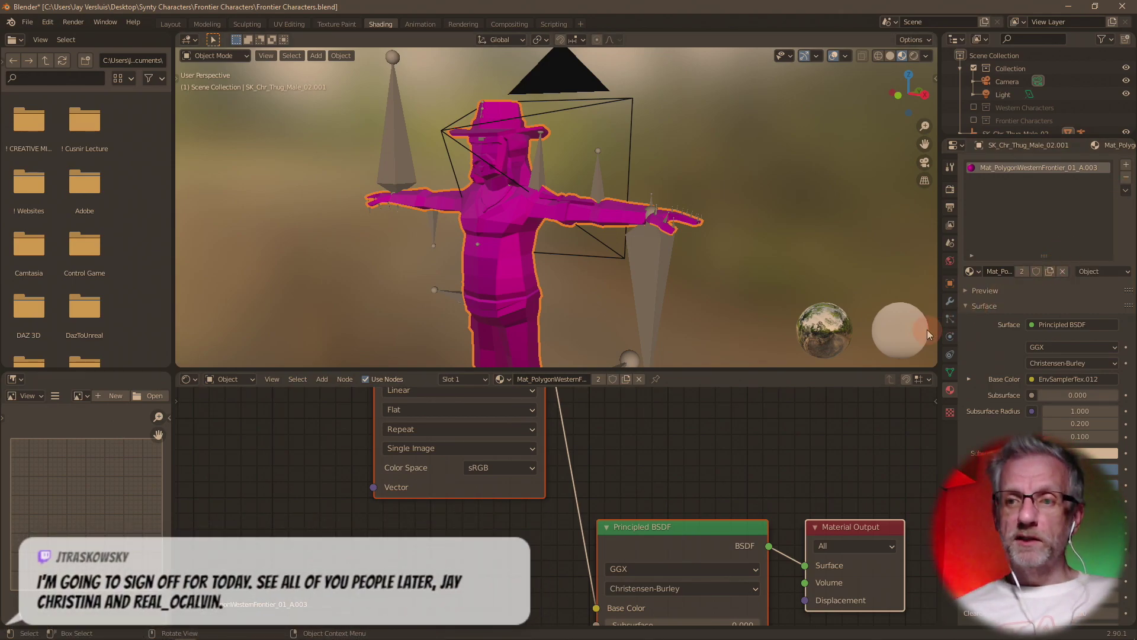
- Assign the Frontier MAT material to the thug's object-linked material slot
{"action": "right_click", "coordinate": [836, 454]}
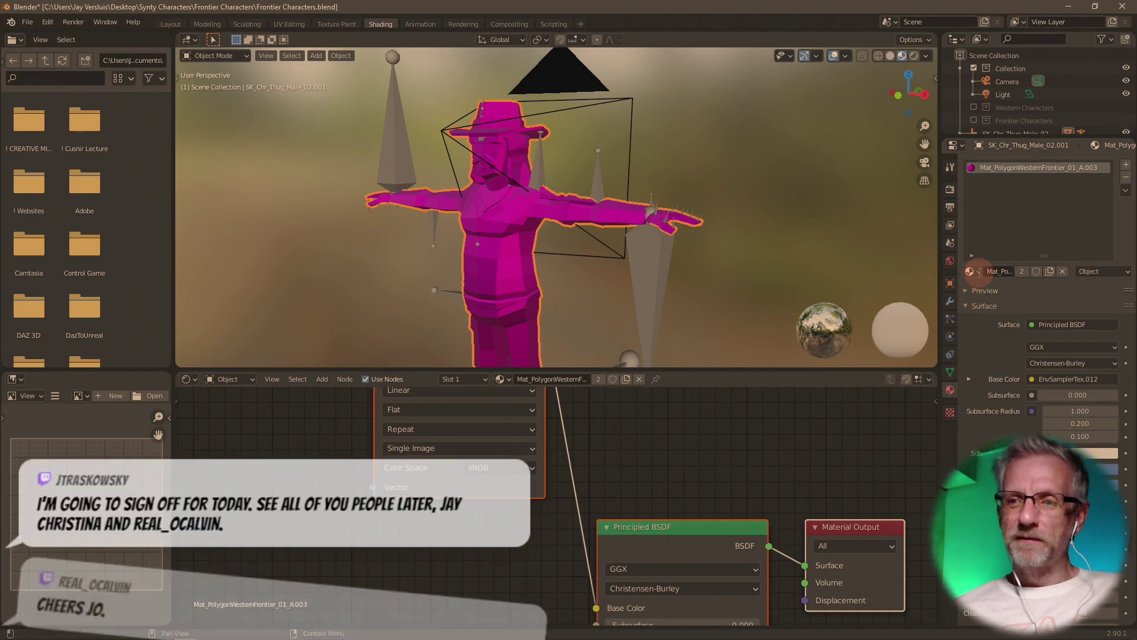
{"action": "left_click", "coordinate": [969, 271]}
{"action": "left_click", "coordinate": [862, 289]}
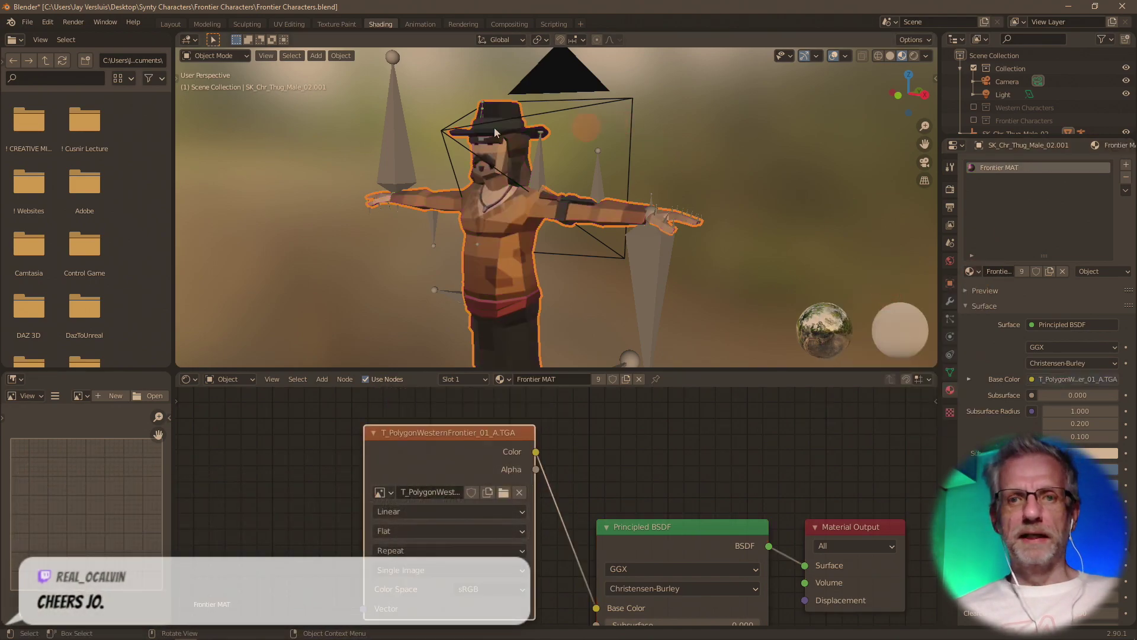
- Return to the Layout workspace and save the Frontier Characters.blend file
{"action": "left_click", "coordinate": [165, 26]}
{"action": "left_click", "coordinate": [27, 22]}
{"action": "left_click", "coordinate": [61, 107]}
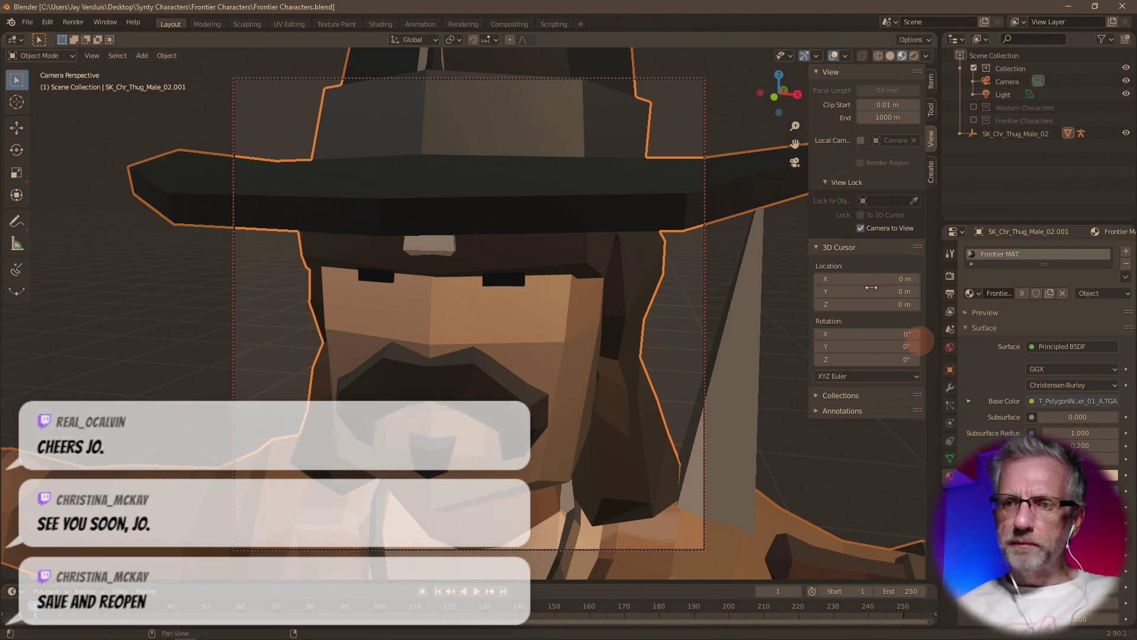
- Check in the Shading workspace whether the duplicate Mat_PolygonWesternFrontier materials are still among the available materials
{"action": "left_click", "coordinate": [380, 24]}
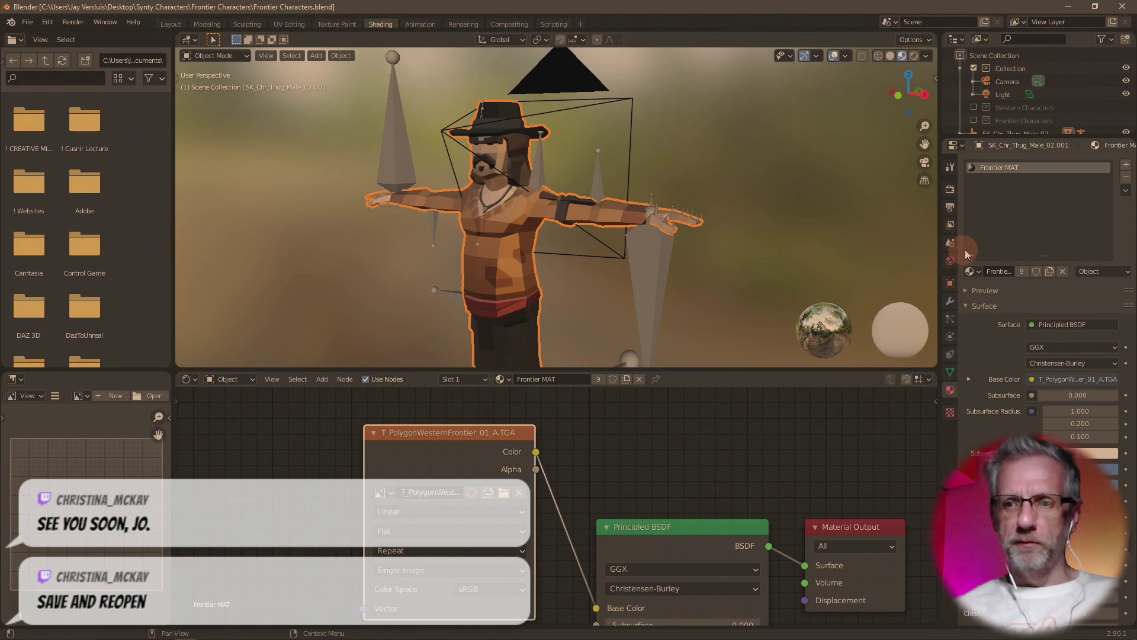
{"action": "left_click", "coordinate": [971, 271]}
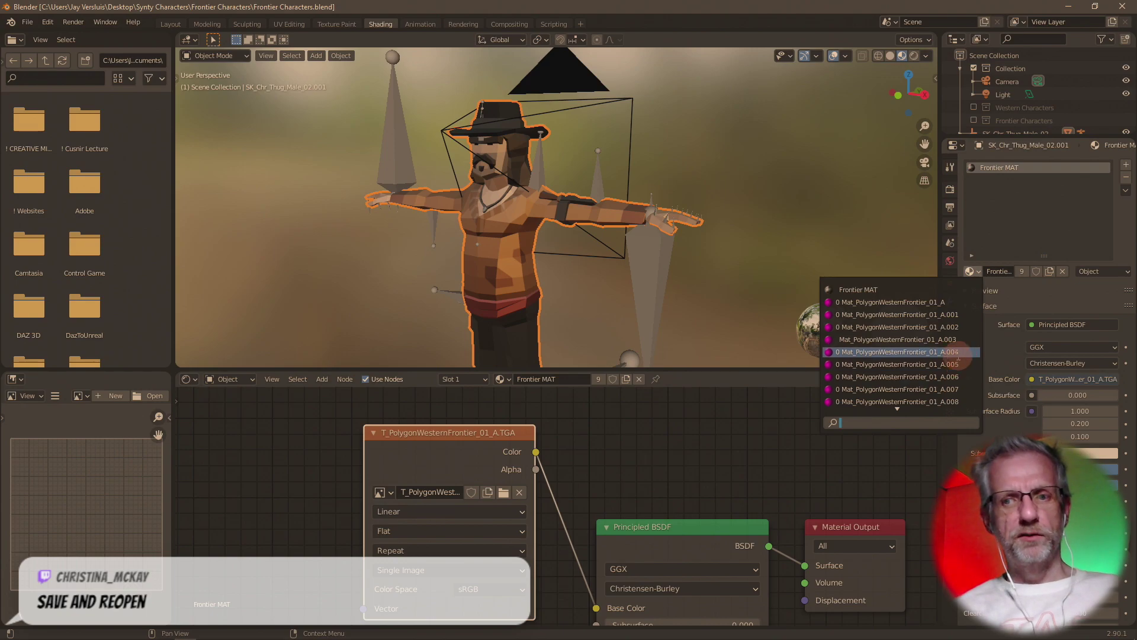
{"action": "left_click", "coordinate": [971, 271]}
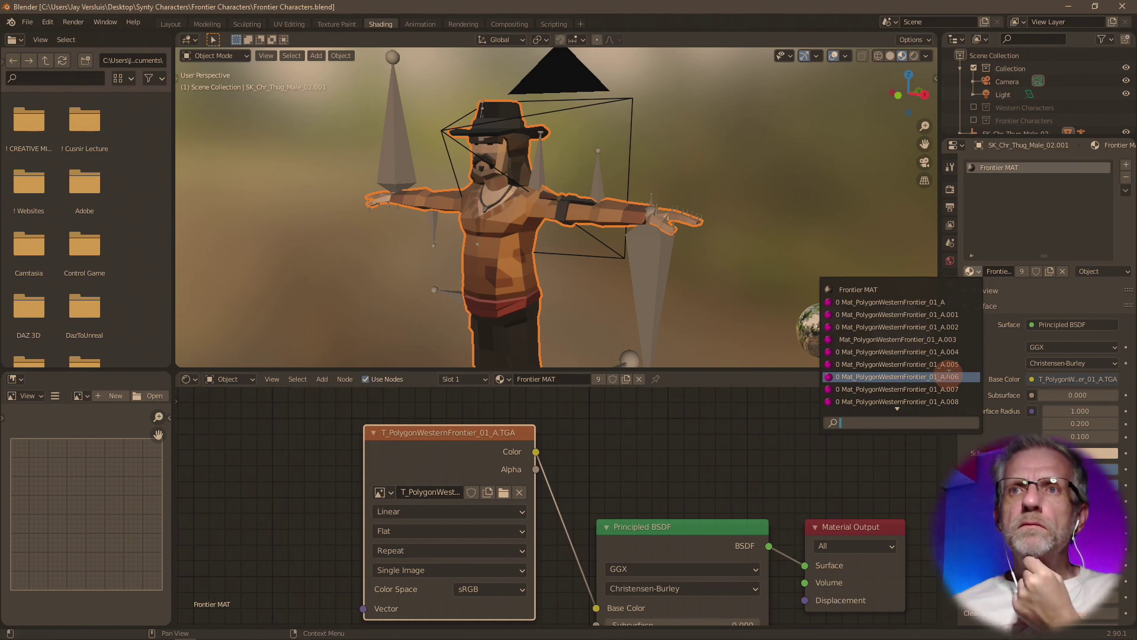
- Save Frontier Characters.blend with the Layout workspace active, and close Blender
{"action": "left_click", "coordinate": [30, 23]}
{"action": "left_click", "coordinate": [28, 22]}
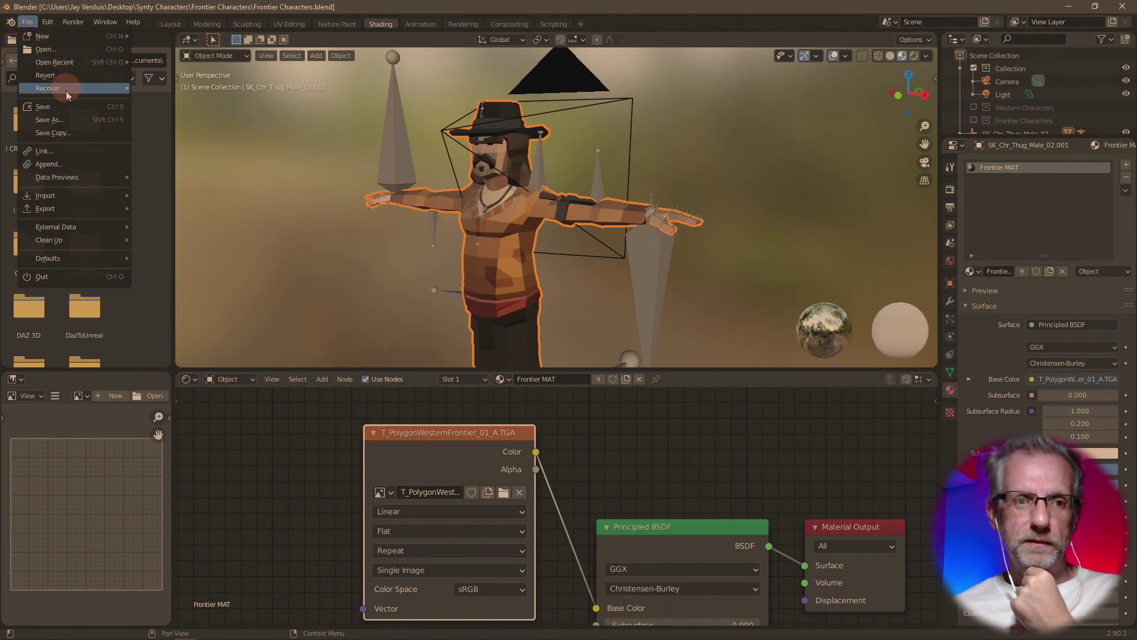
{"action": "left_click", "coordinate": [73, 109]}
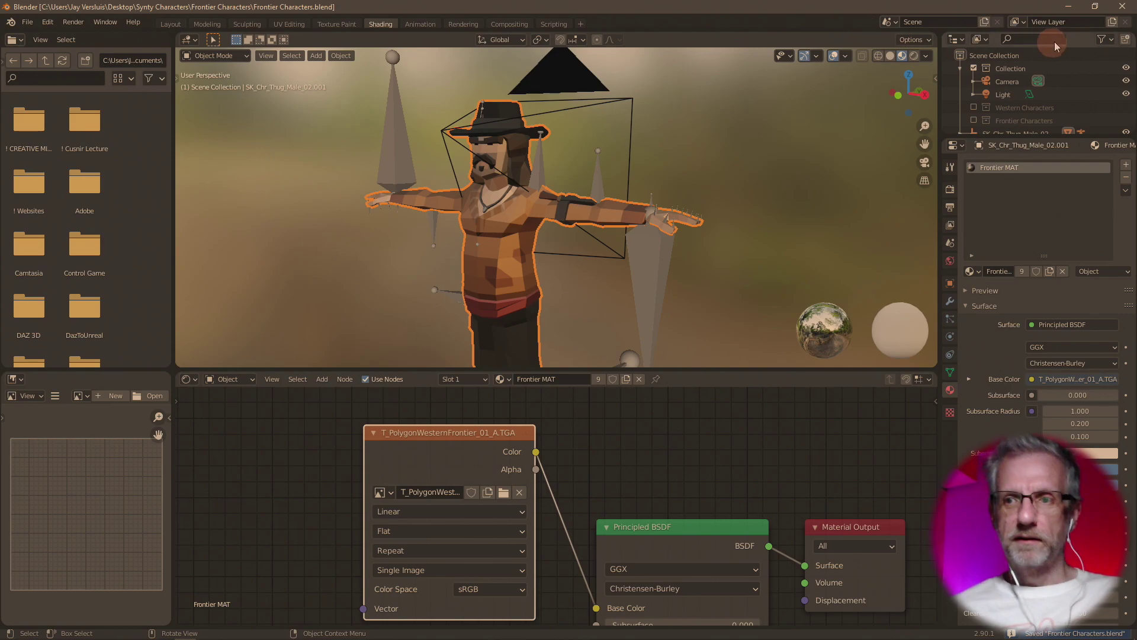
{"action": "left_click", "coordinate": [170, 27]}
{"action": "left_click", "coordinate": [28, 23]}
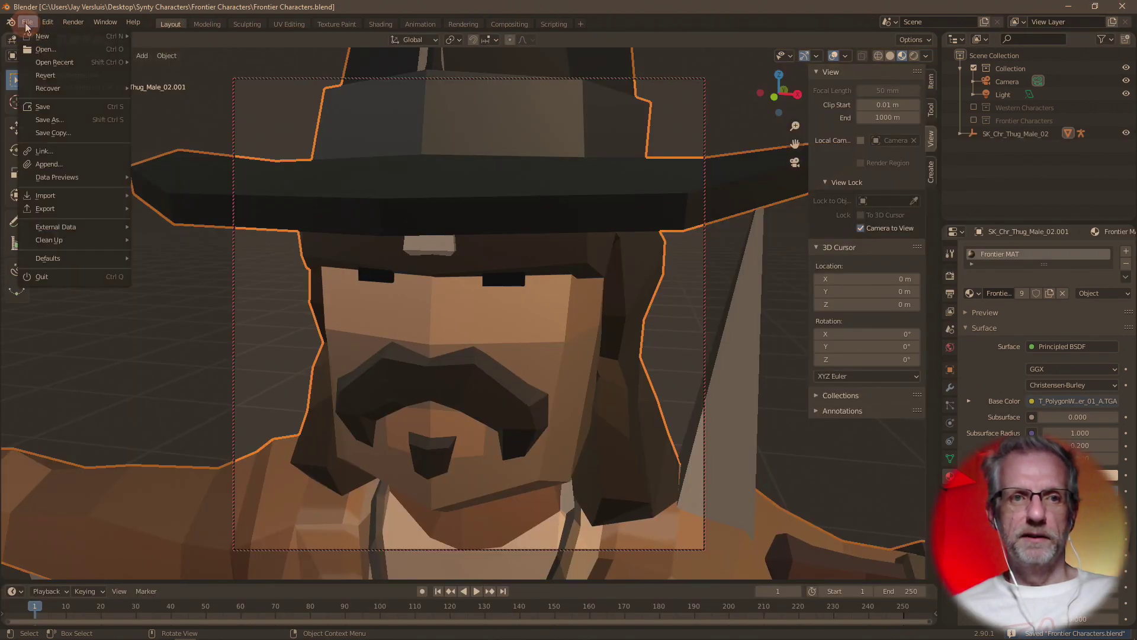
{"action": "left_click", "coordinate": [57, 109]}
{"action": "left_click", "coordinate": [1122, 7]}
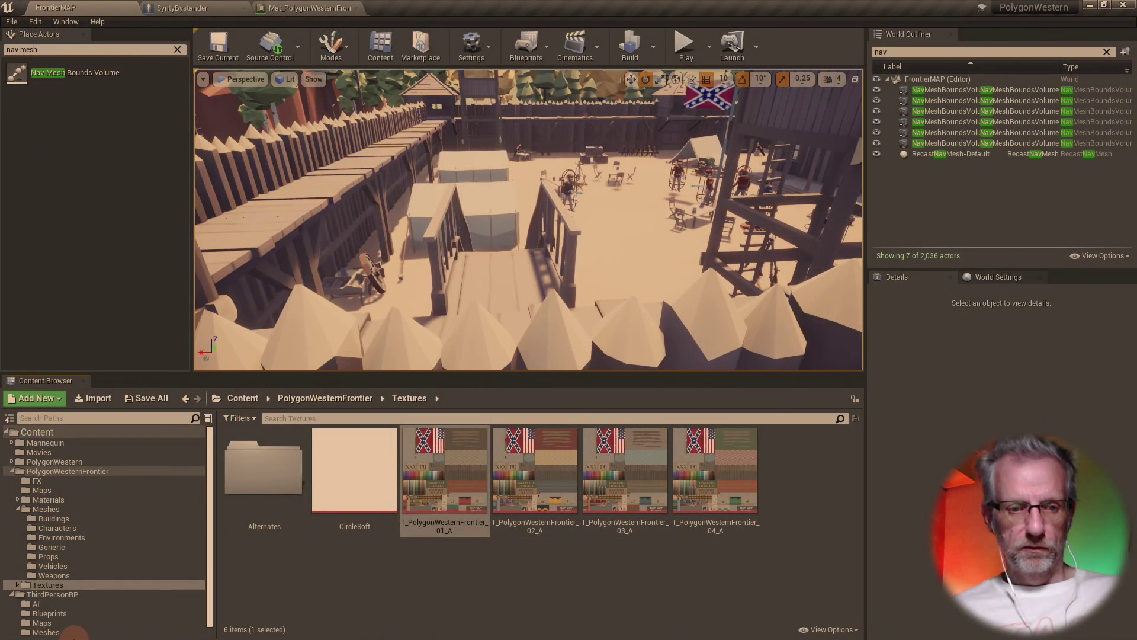
- Relaunch Blender with the recent file Frontier Characters.blend and check which materials are still available for the thug's material slot
{"action": "left_click", "coordinate": [74, 633]}
{"action": "left_click", "coordinate": [346, 354]}
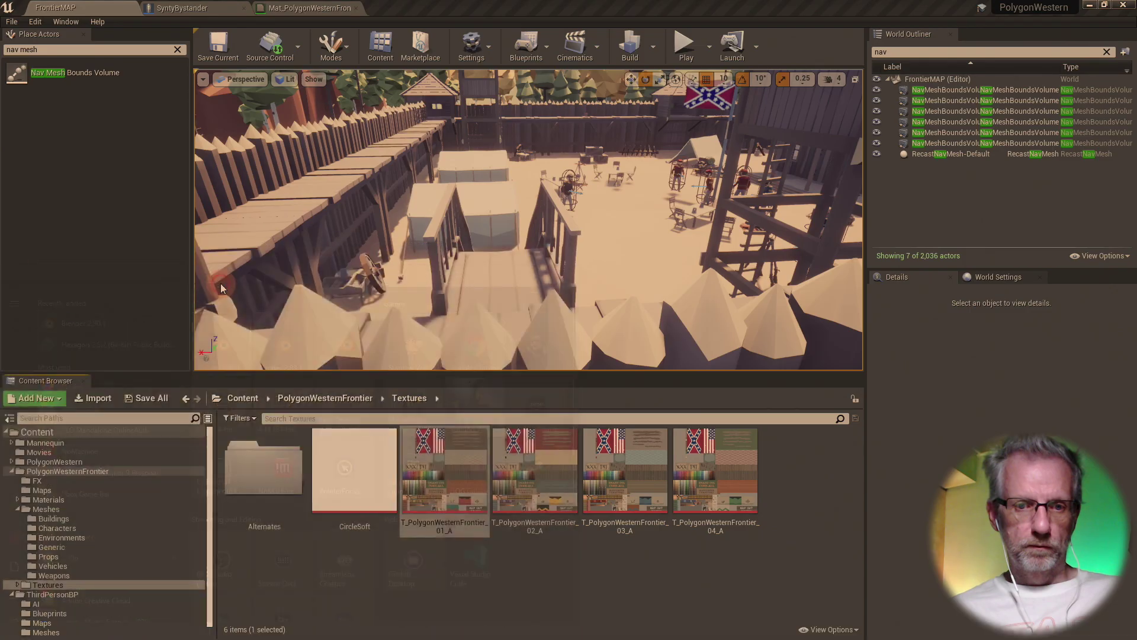
{"action": "left_click", "coordinate": [488, 404]}
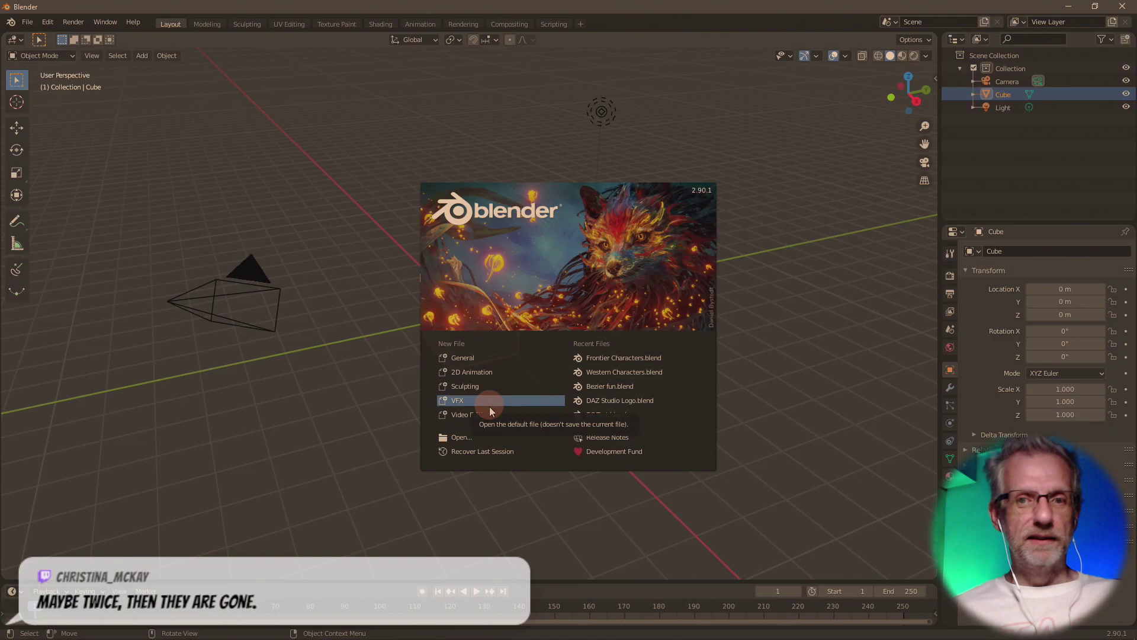
{"action": "left_click", "coordinate": [702, 261]}
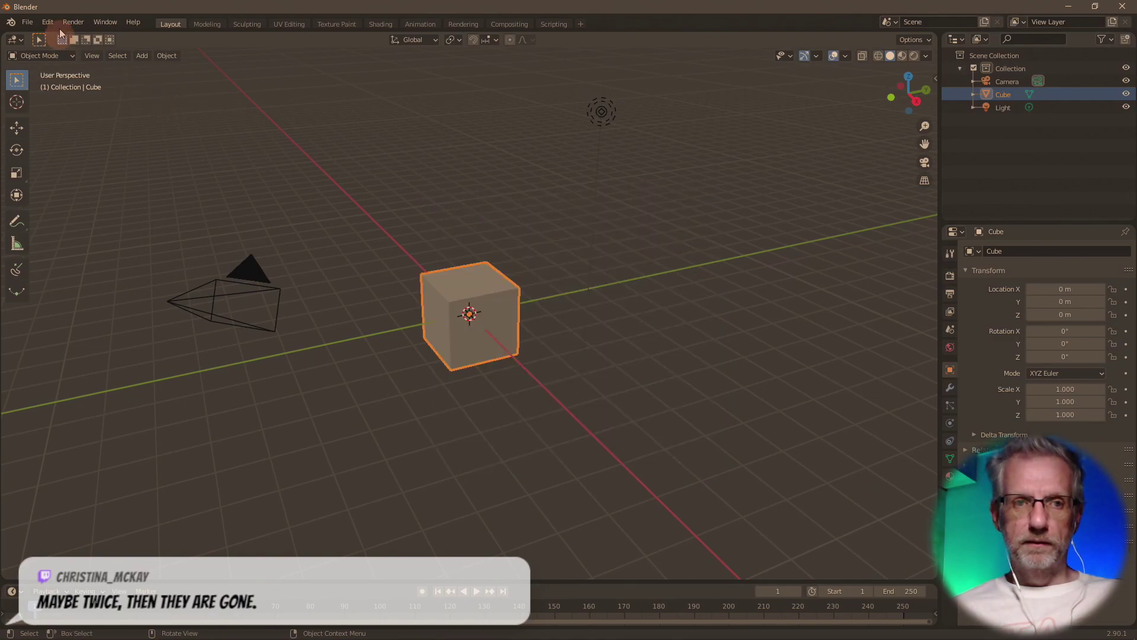
{"action": "left_click", "coordinate": [27, 22]}
{"action": "mouse_move", "coordinate": [97, 67]}
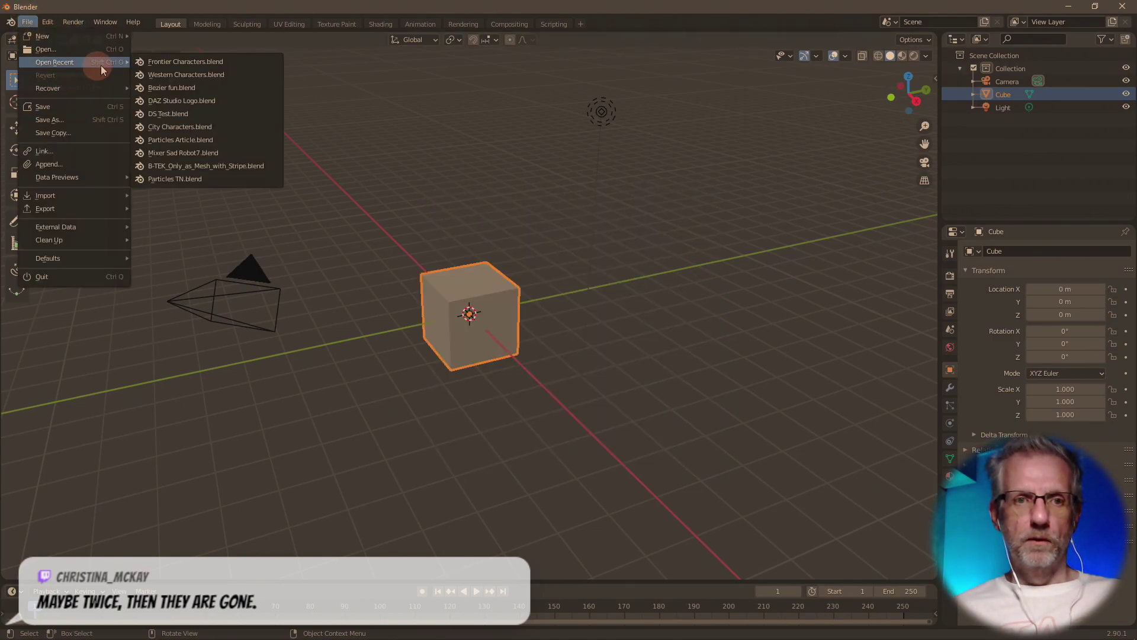
{"action": "left_click", "coordinate": [193, 63]}
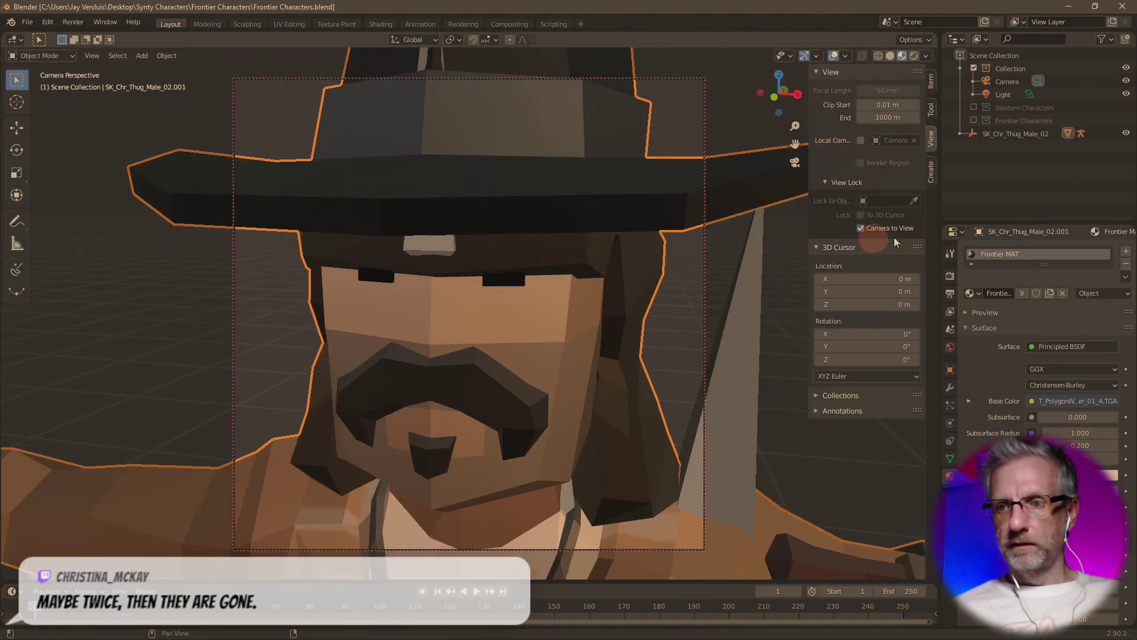
{"action": "left_click", "coordinate": [974, 293]}
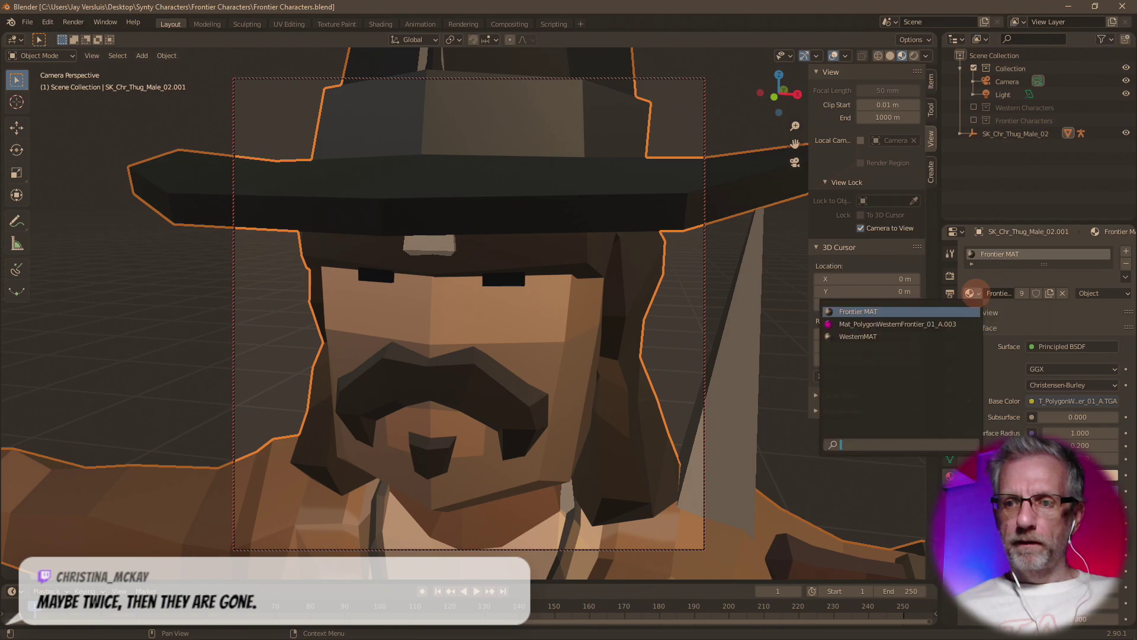
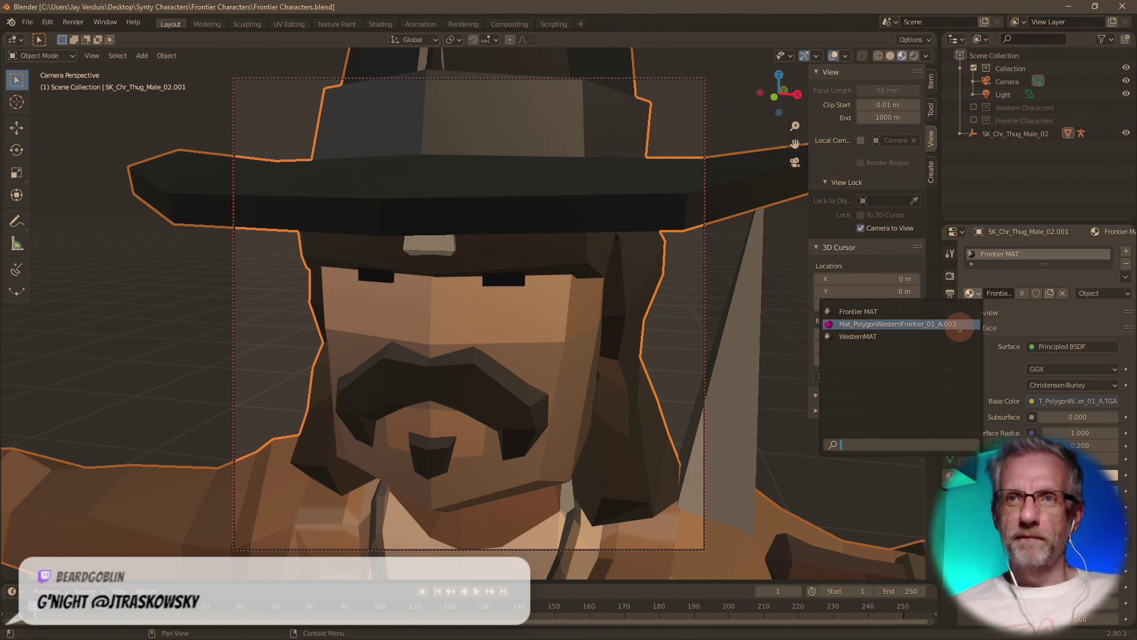
- Save the reopened Frontier Characters.blend file and close Blender to return to the Unreal Editor
{"action": "left_click", "coordinate": [32, 25]}
{"action": "left_click", "coordinate": [28, 22]}
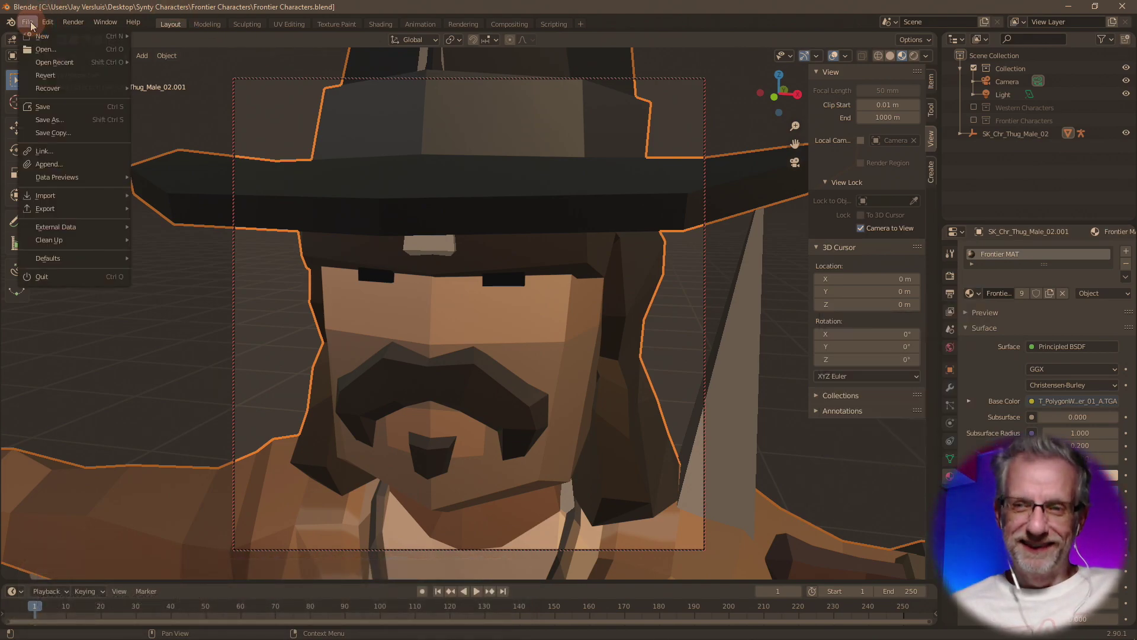
{"action": "left_click", "coordinate": [89, 108]}
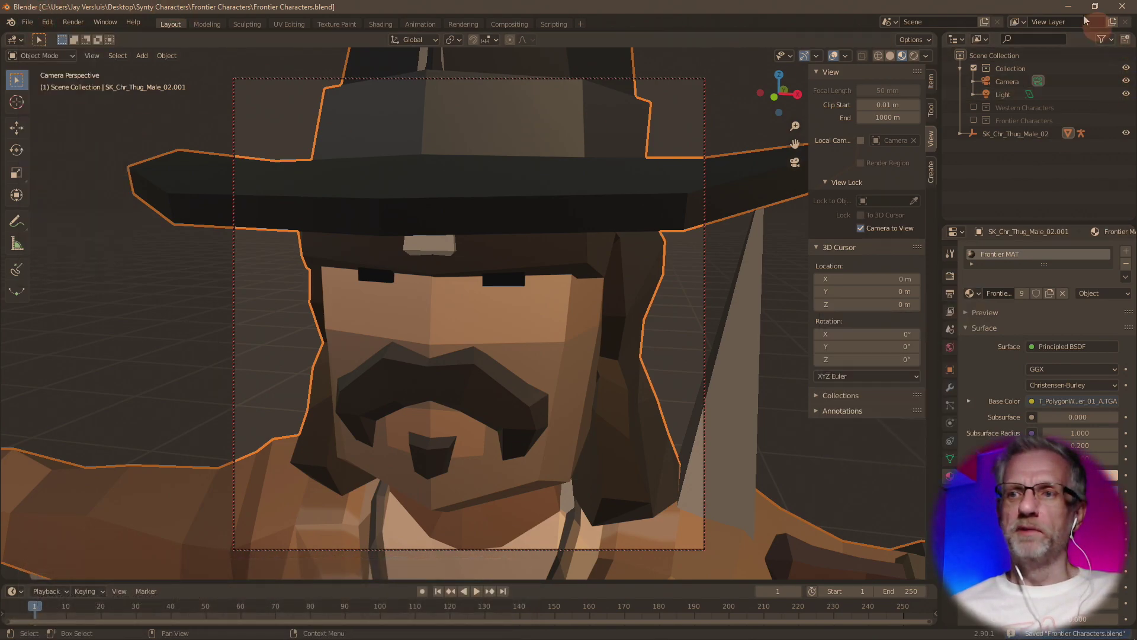
{"action": "left_click", "coordinate": [1119, 8]}
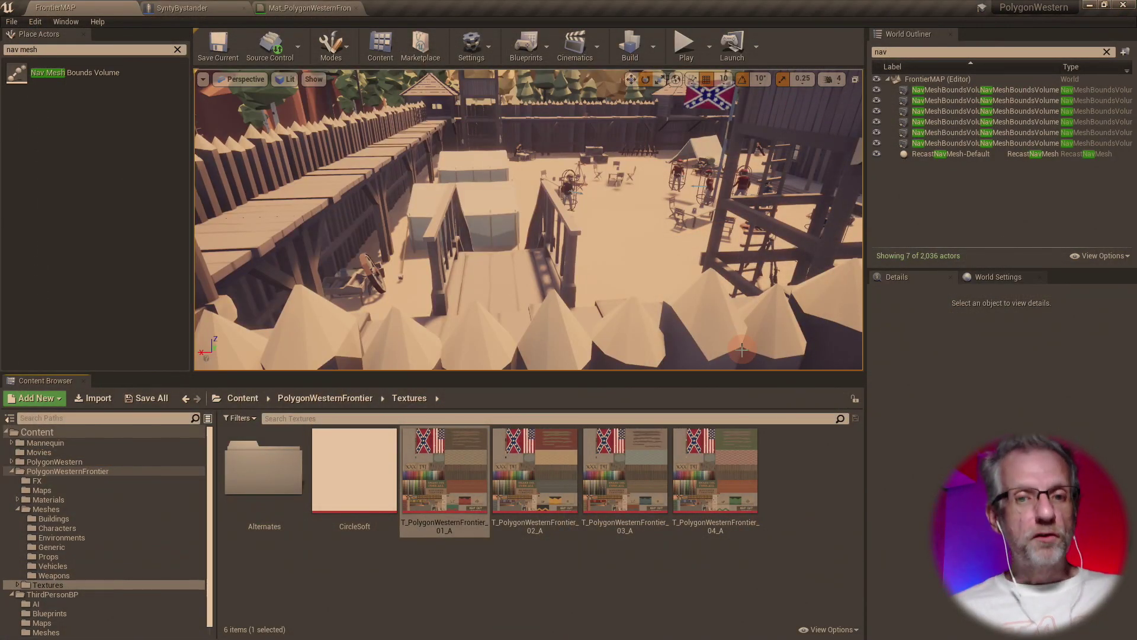
- Open the ThirdPersonBP/UI/Icons folder in the Unreal project and enlarge the asset area to show all character icons
{"action": "double_click", "coordinate": [17, 472]}
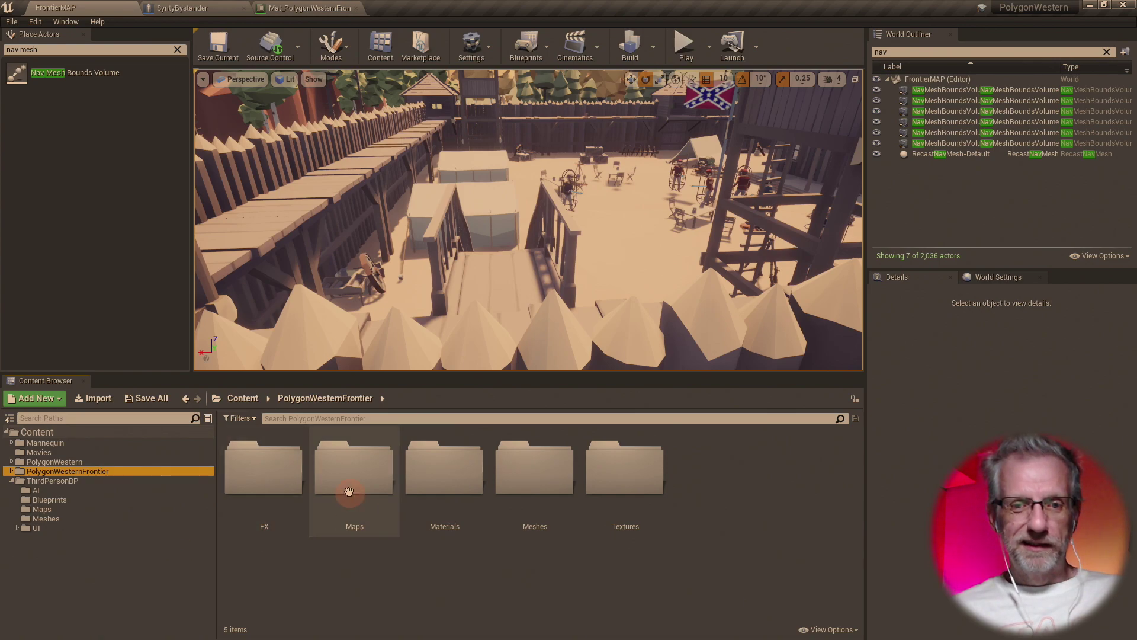
{"action": "left_click_drag", "start_coordinate": [515, 373], "coordinate": [533, 437]}
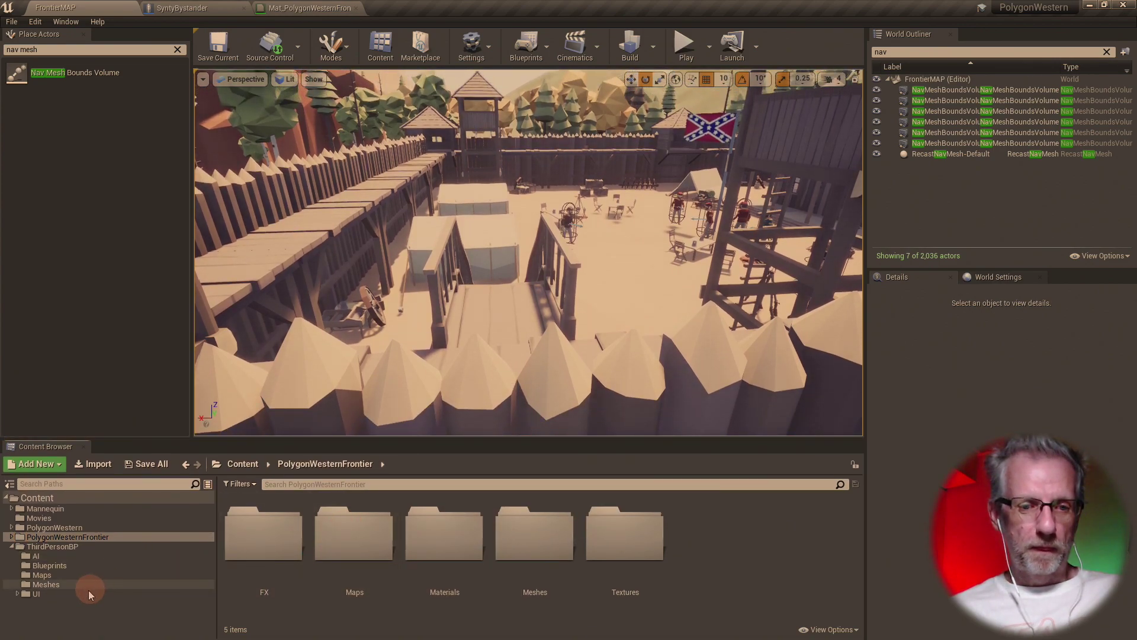
{"action": "double_click", "coordinate": [80, 595]}
{"action": "double_click", "coordinate": [264, 533]}
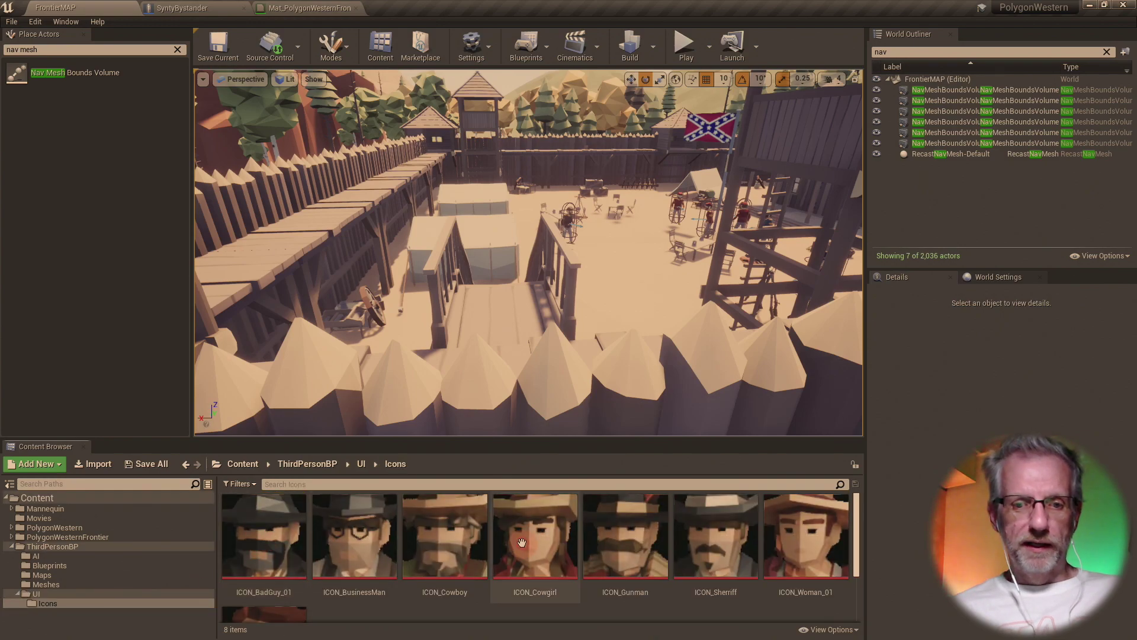
{"action": "left_click_drag", "start_coordinate": [614, 438], "coordinate": [589, 326]}
{"action": "right_click", "coordinate": [418, 542]}
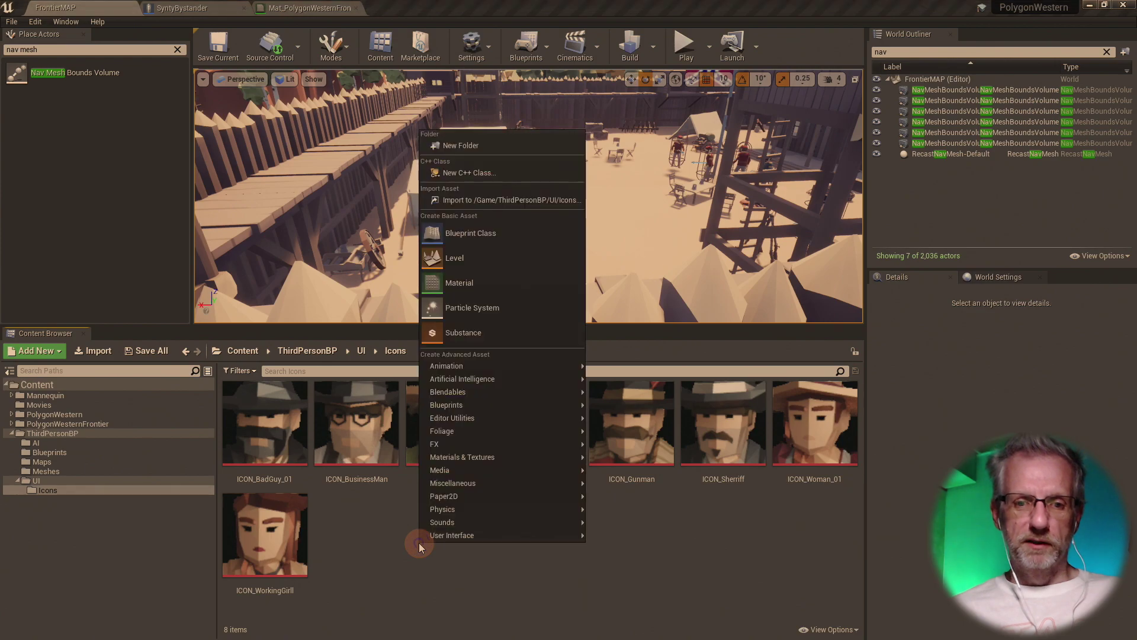
{"action": "right_click", "coordinate": [342, 560]}
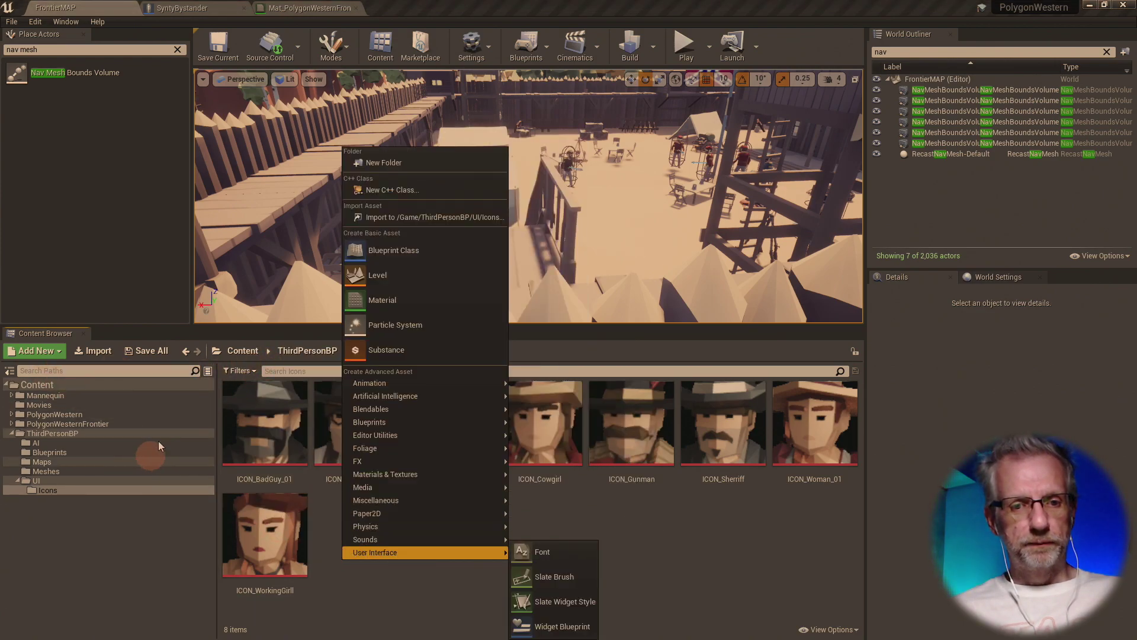
{"action": "left_click", "coordinate": [107, 482]}
{"action": "left_click", "coordinate": [104, 491]}
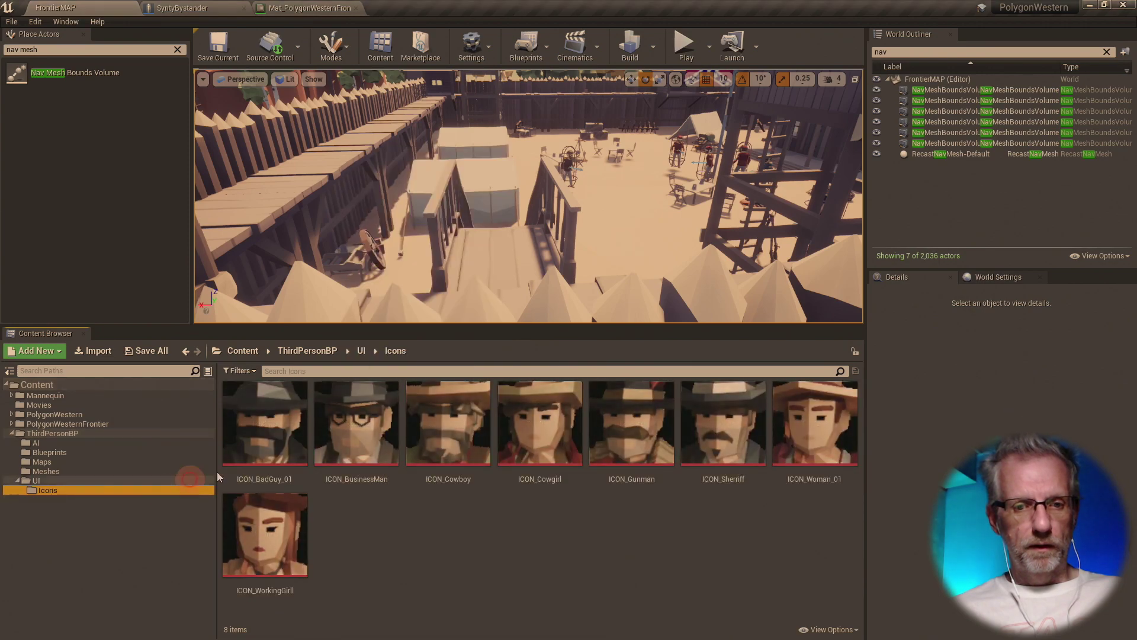
- Rename the Icons folder inside ThirdPersonBP/UI as Icons_Western
{"action": "left_click", "coordinate": [108, 473]}
{"action": "left_click", "coordinate": [133, 480]}
{"action": "left_click", "coordinate": [264, 421]}
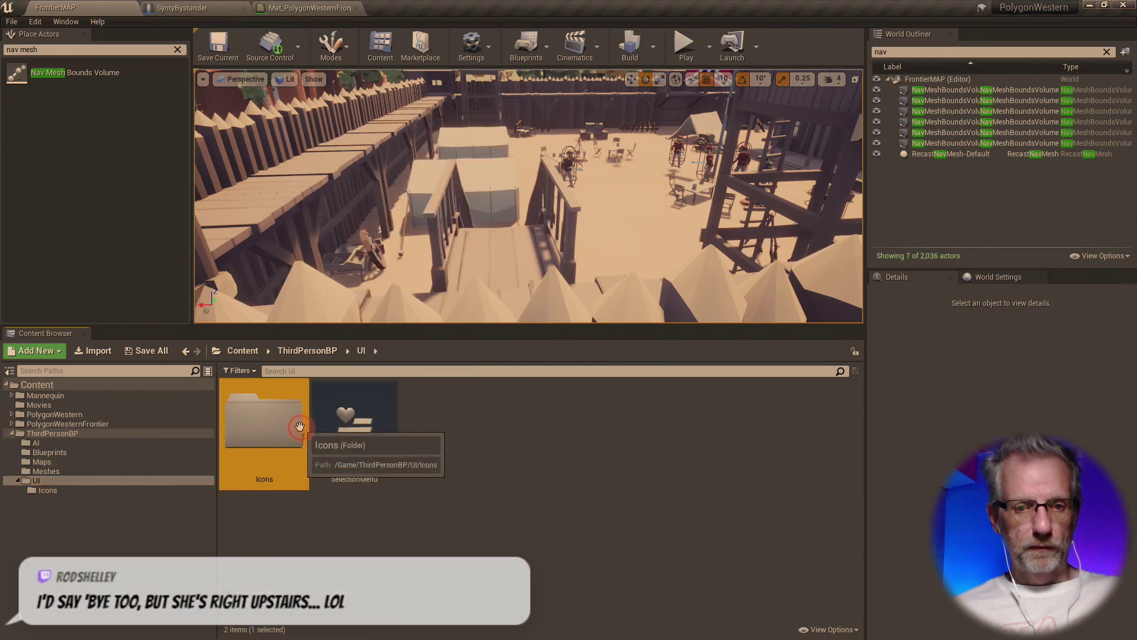
{"action": "key", "text": "F2"}
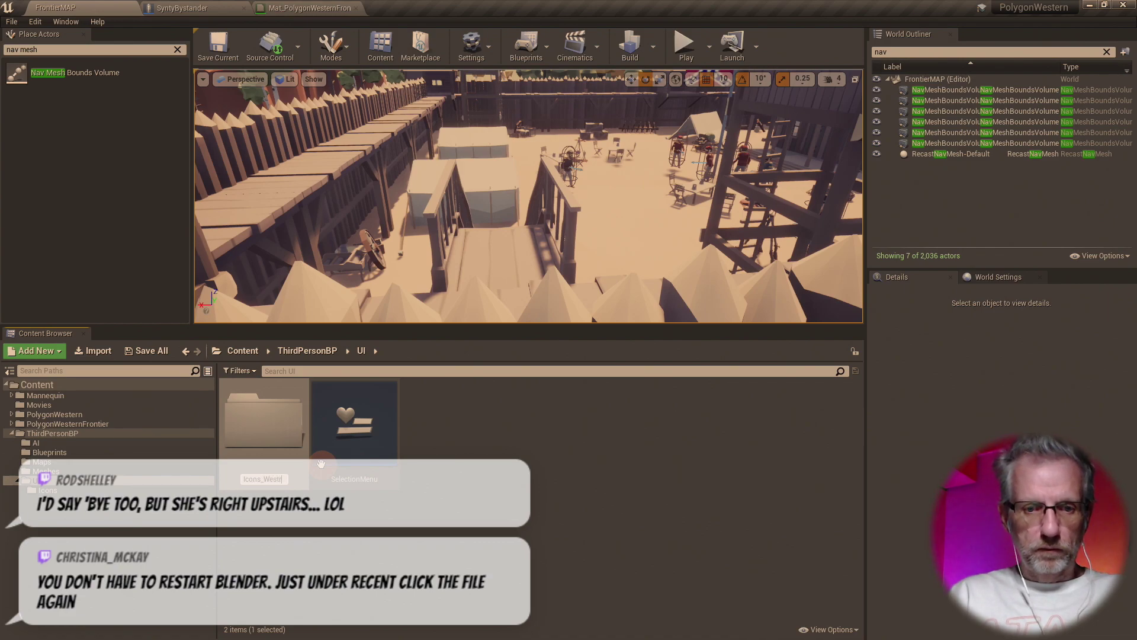
{"action": "key", "text": "Return"}
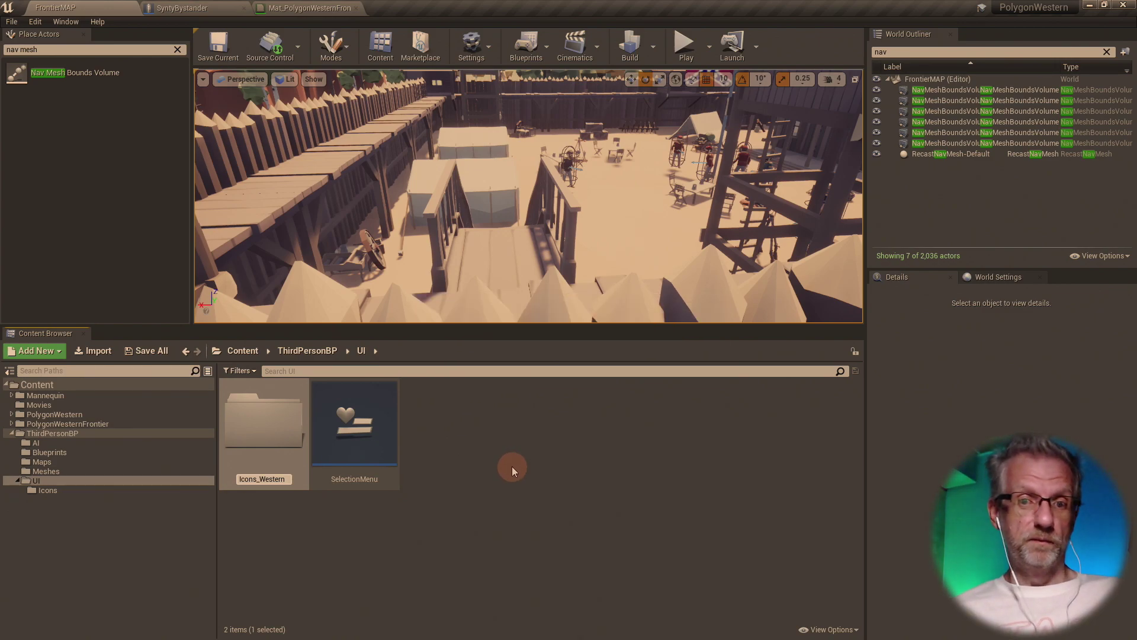
{"action": "key", "text": "Return"}
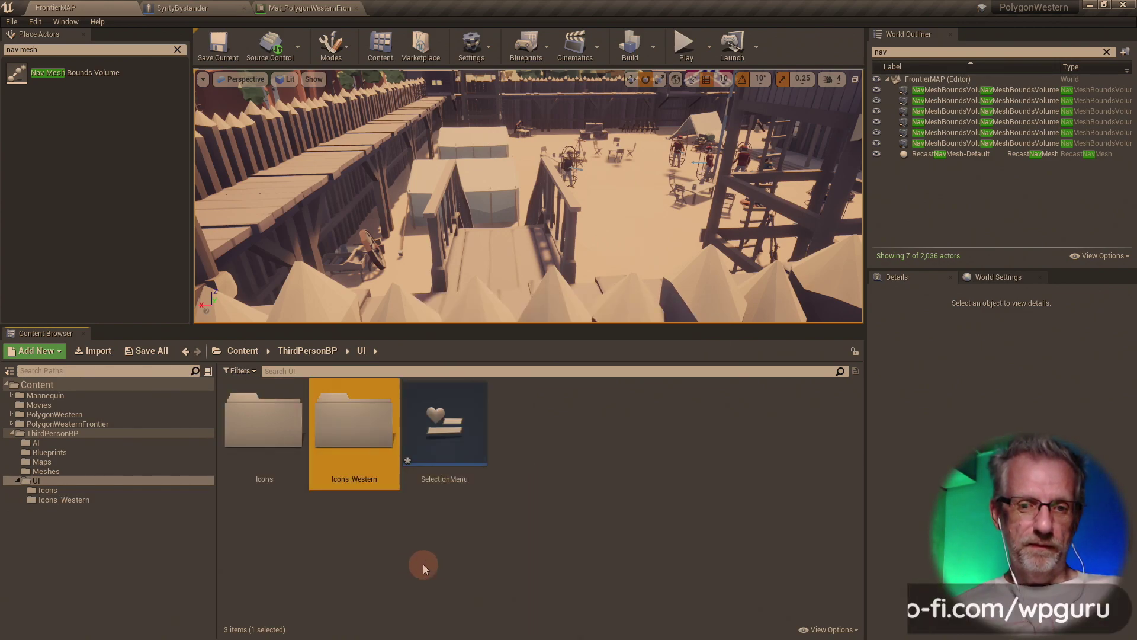
- Look inside the leftover Icons folder, and rename it as Icons_Frontier within ThirdPersonBP/UI
{"action": "double_click", "coordinate": [275, 438]}
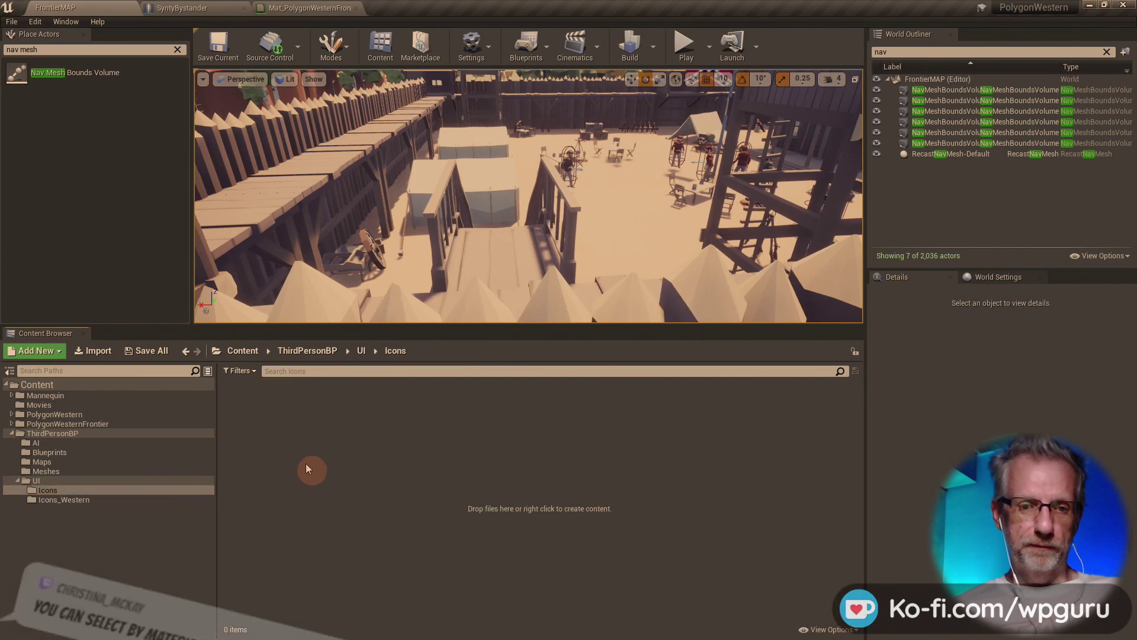
{"action": "left_click", "coordinate": [126, 484]}
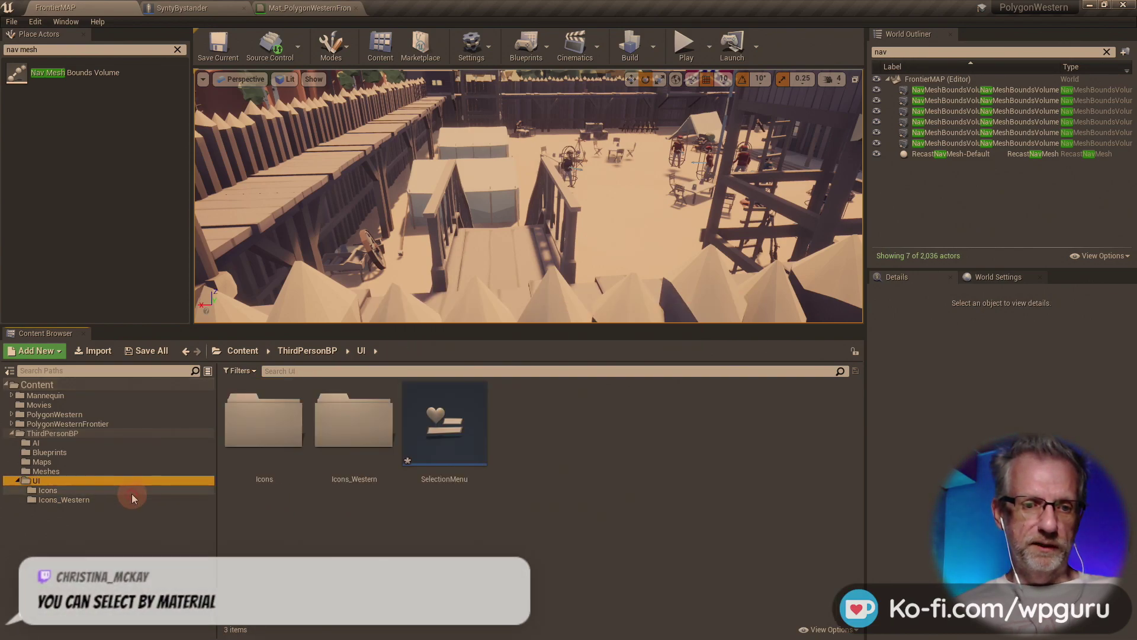
{"action": "left_click", "coordinate": [237, 443]}
{"action": "key", "text": "F2"}
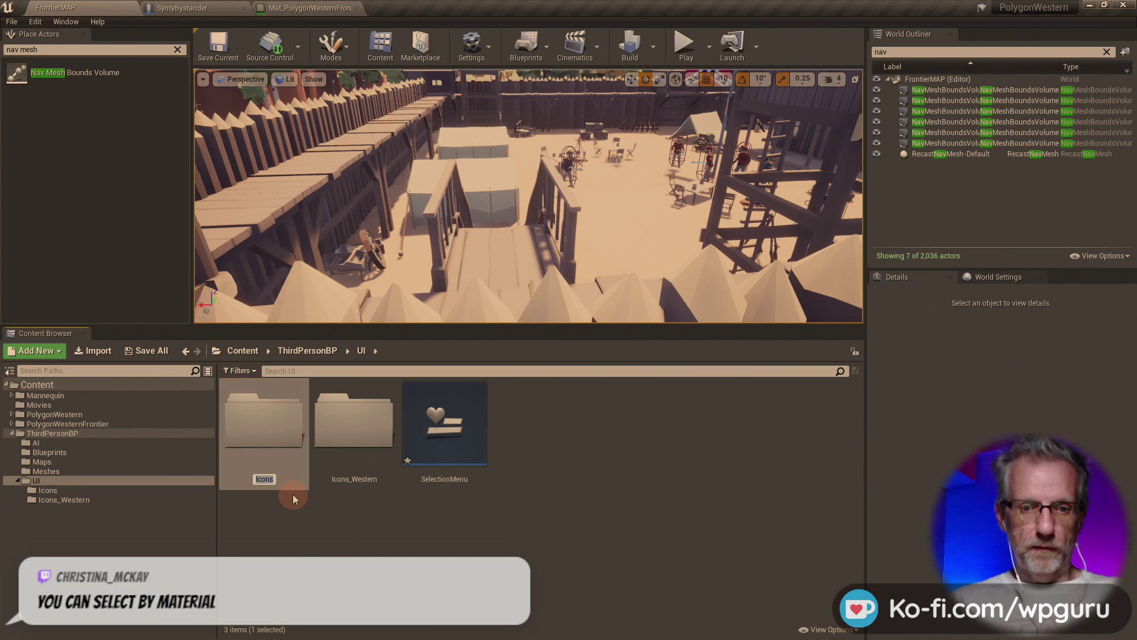
{"action": "type", "text": "_Fronti"}
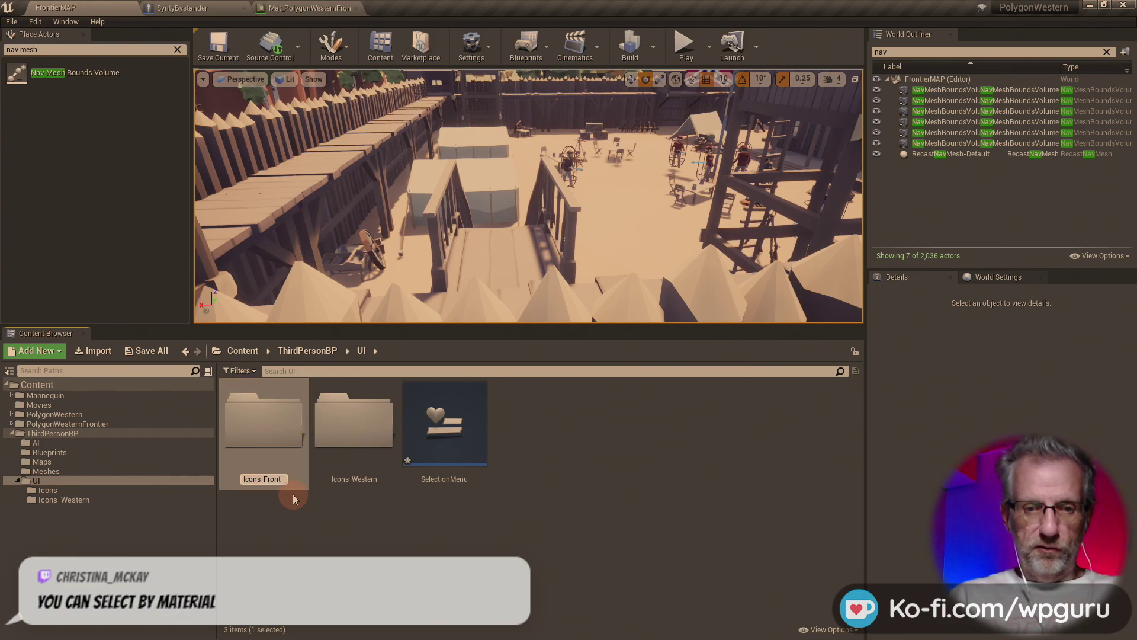
{"action": "type", "text": "er"}
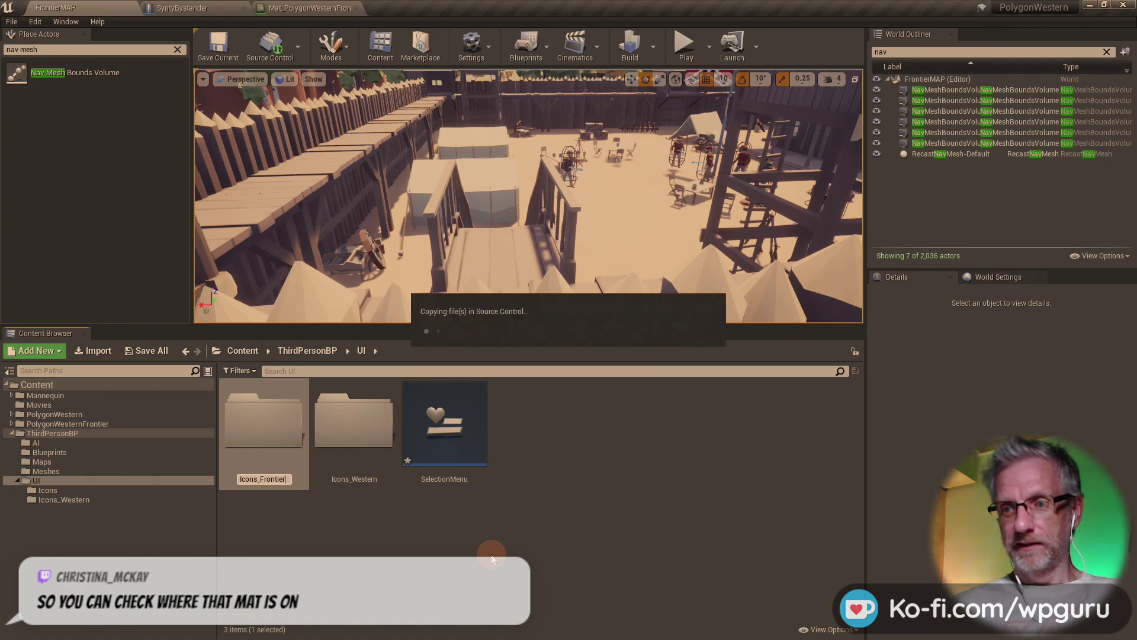
{"action": "key", "text": "Return"}
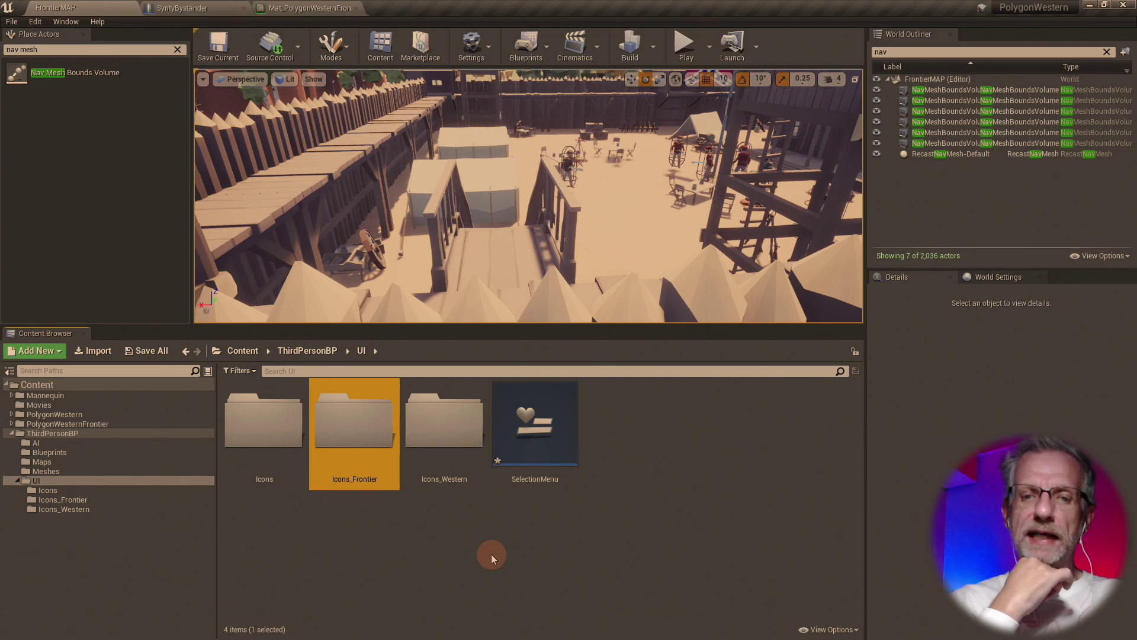
- Delete the leftover Icons folder from ThirdPersonBP/UI, using Force Delete for its referenced redirectors
{"action": "right_click", "coordinate": [254, 446]}
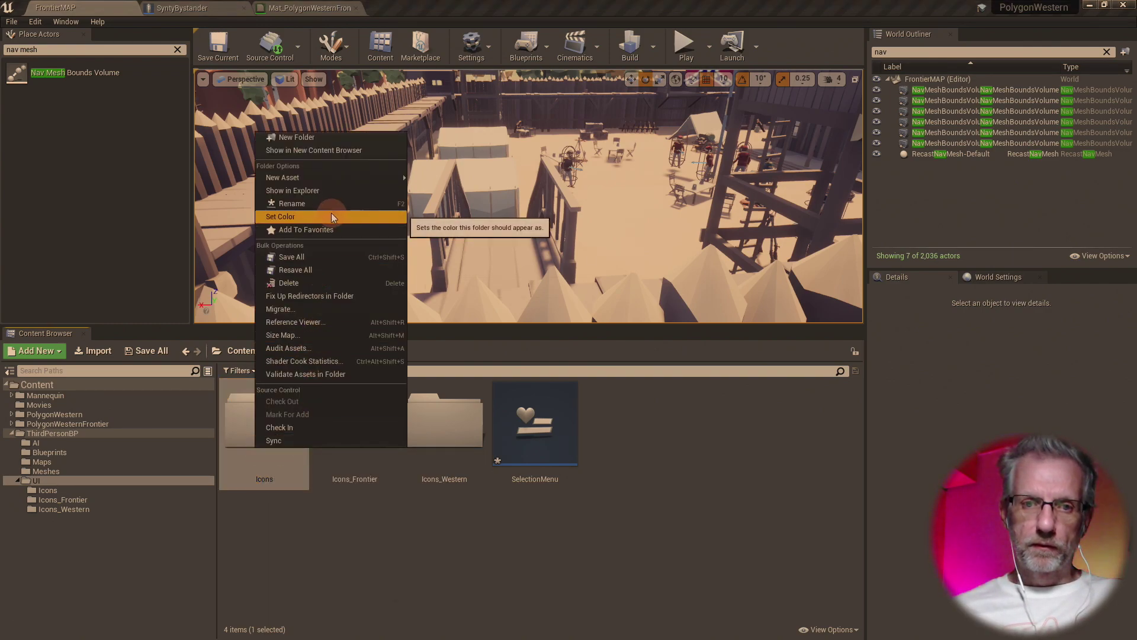
{"action": "left_click", "coordinate": [352, 283]}
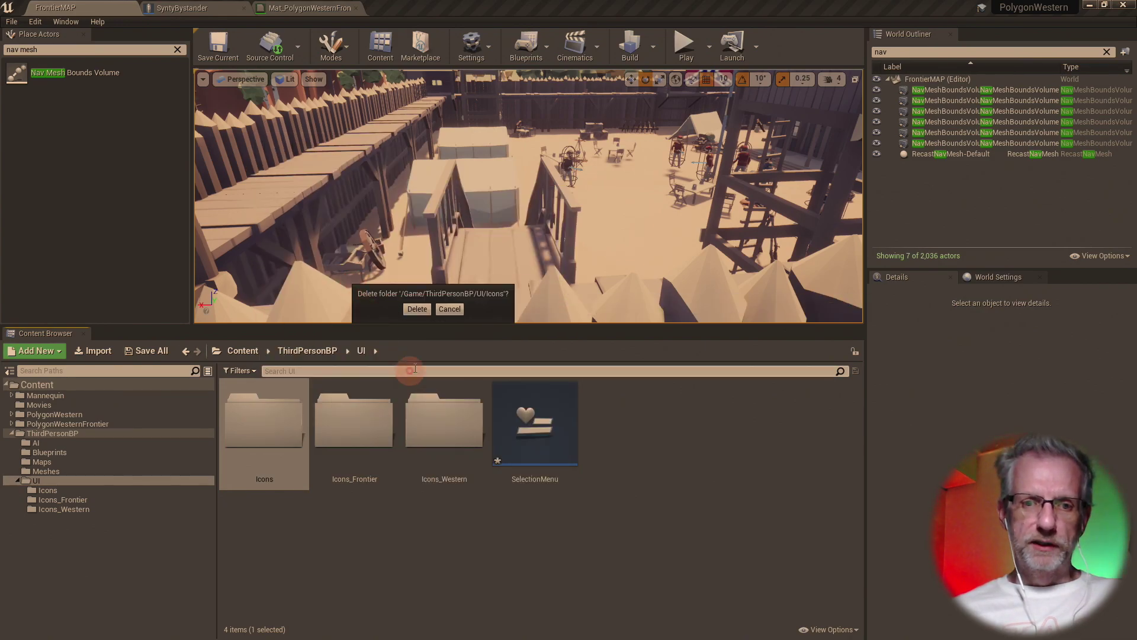
{"action": "left_click", "coordinate": [414, 307]}
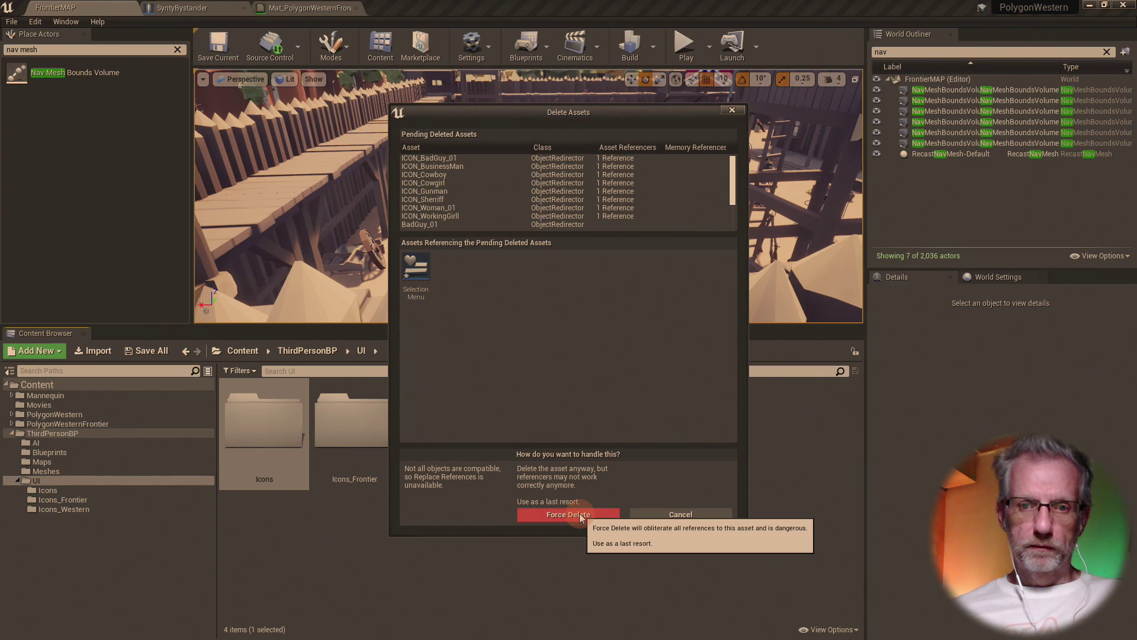
{"action": "left_click", "coordinate": [580, 513]}
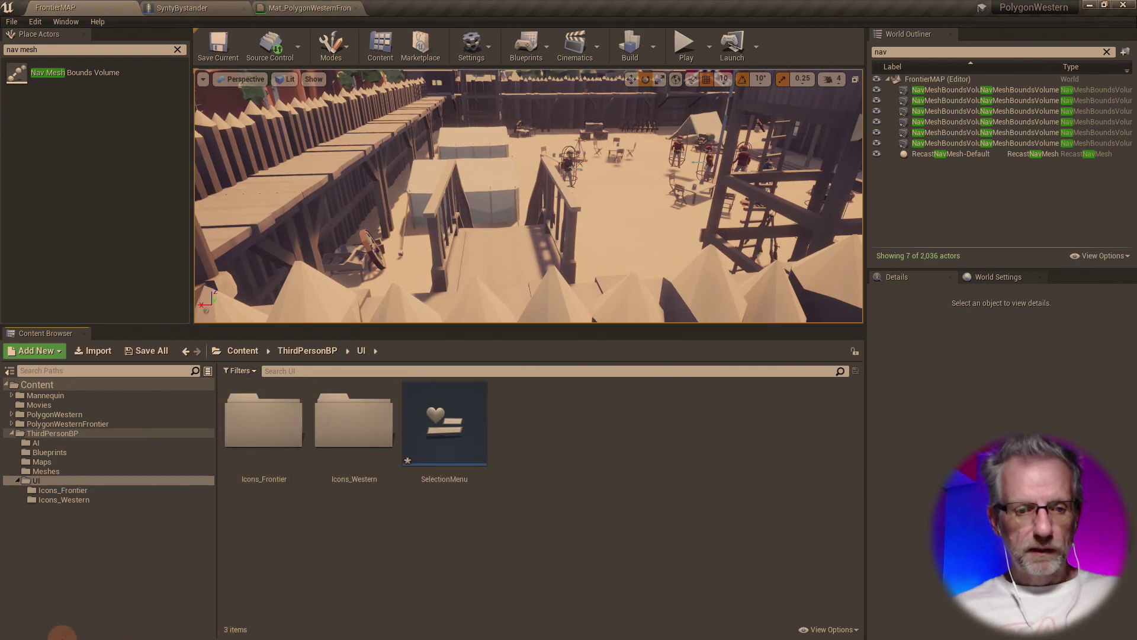
- Launch Blender, allowing it to make changes to the device, and open the recent file Frontier Characters.blend
{"action": "key", "text": "super"}
{"action": "key", "text": "Escape"}
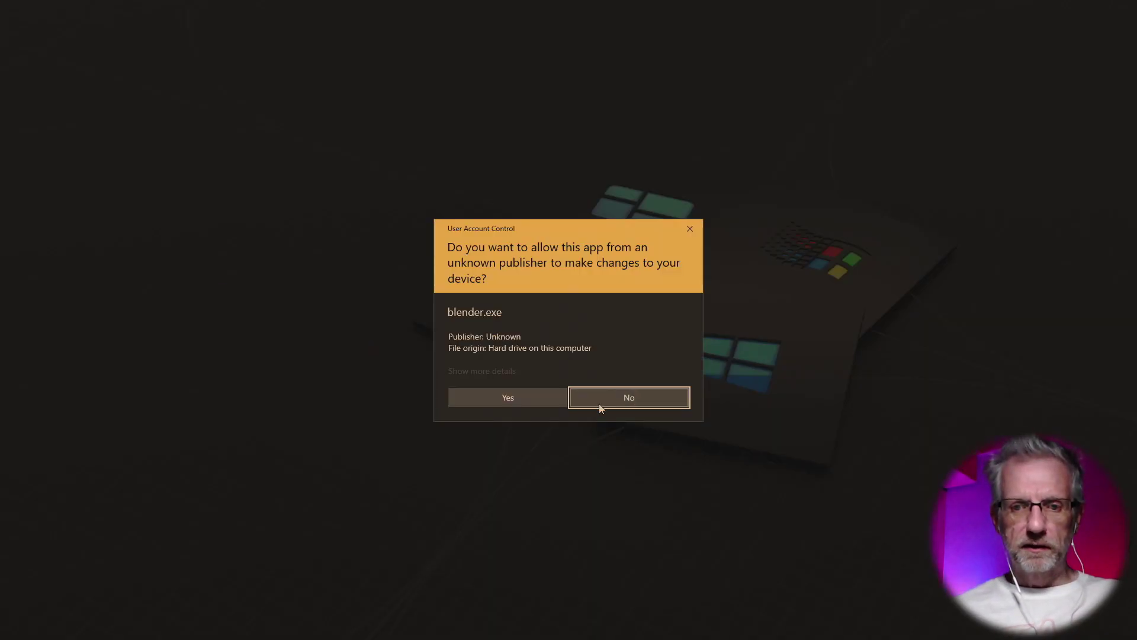
{"action": "left_click", "coordinate": [523, 400]}
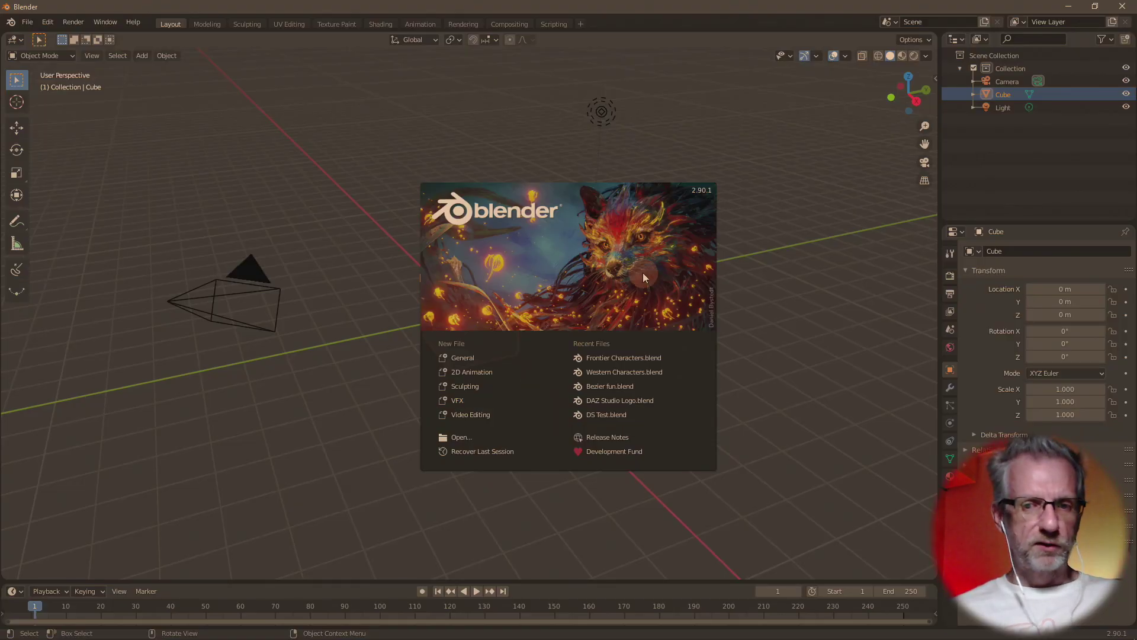
{"action": "left_click", "coordinate": [28, 22]}
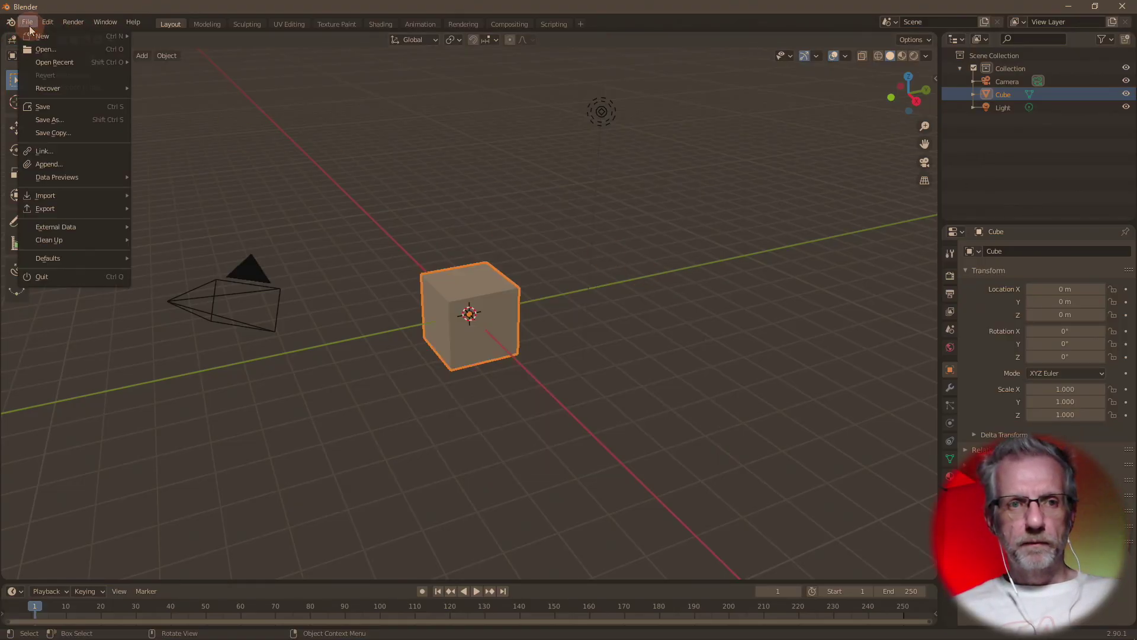
{"action": "mouse_move", "coordinate": [92, 62]}
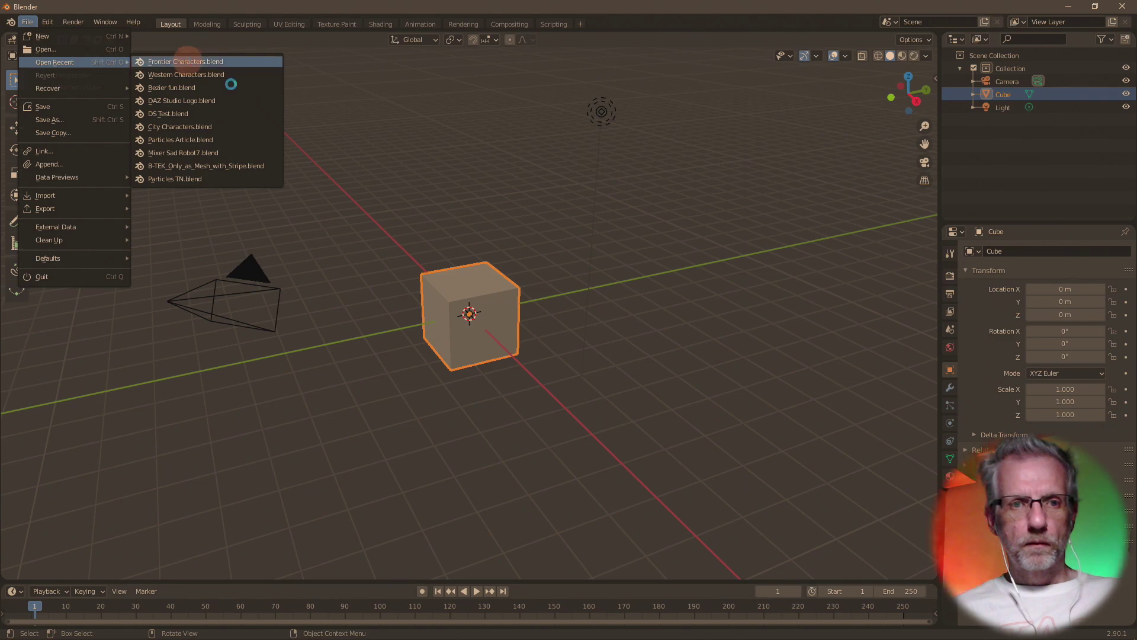
{"action": "left_click", "coordinate": [184, 60]}
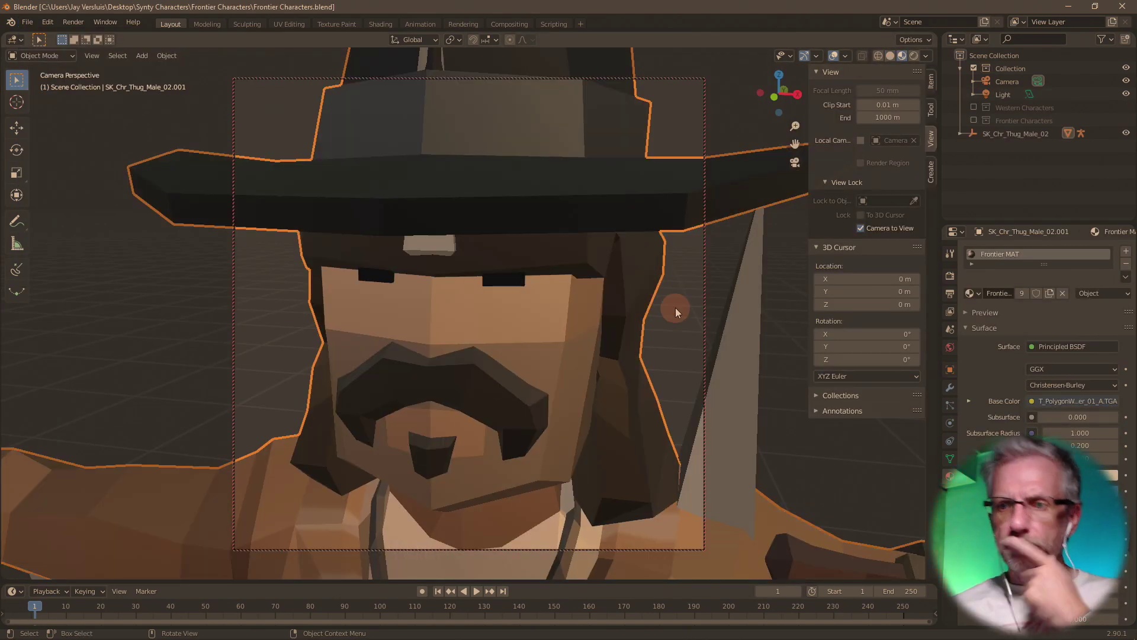
- Examine the materials available for SK_Chr_Thug_Male_02 and look through the Frontier Characters folder for blend files
{"action": "left_click", "coordinate": [971, 294]}
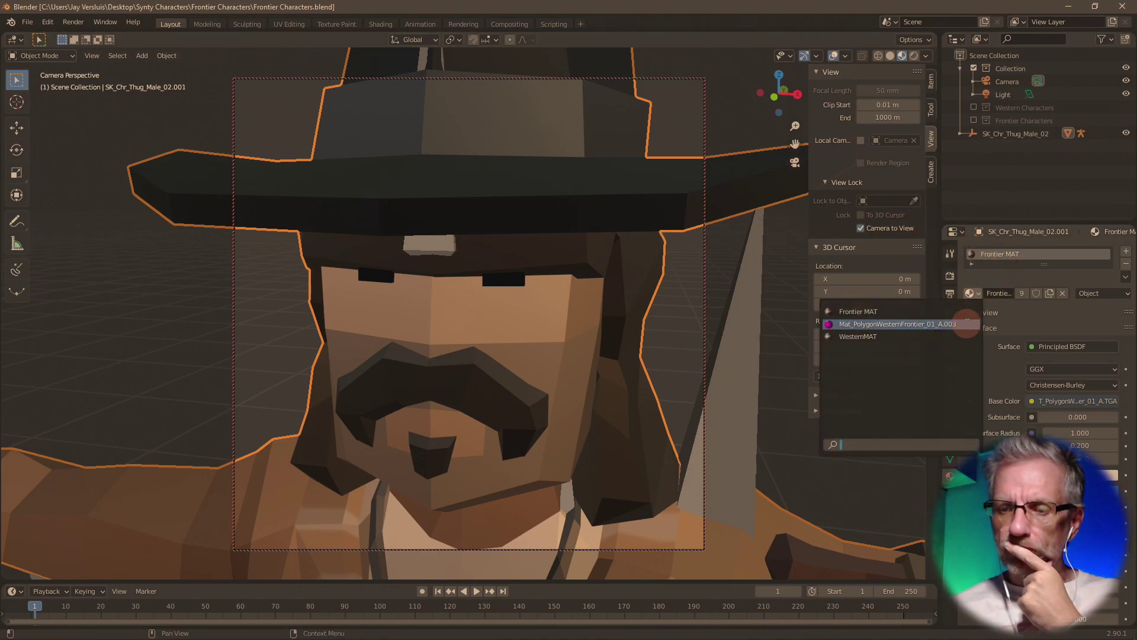
{"action": "left_click", "coordinate": [969, 336]}
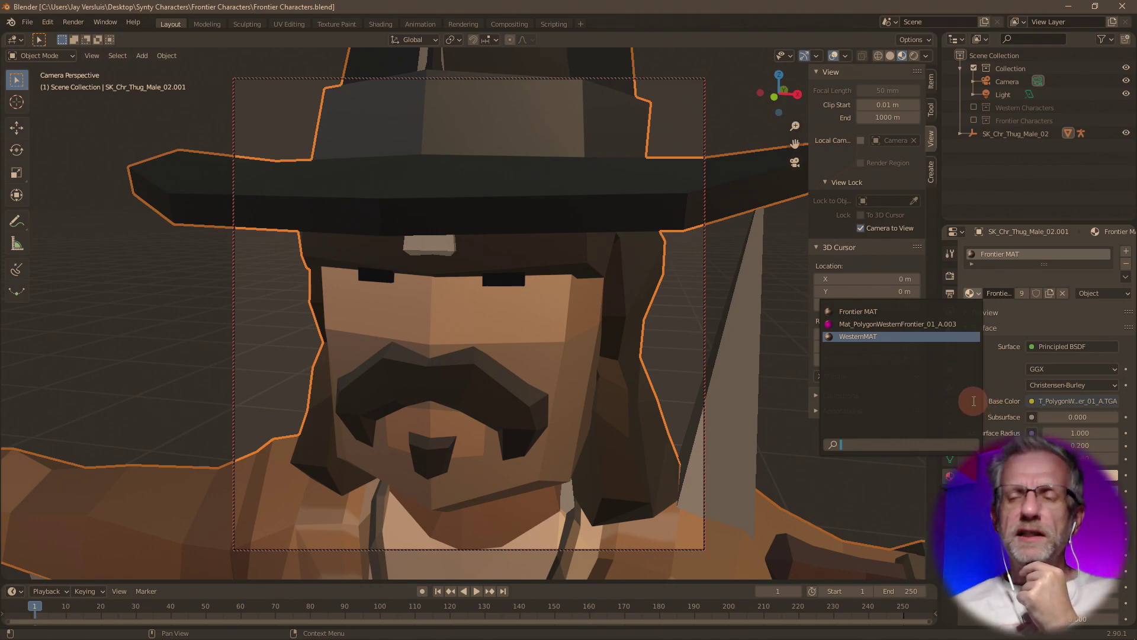
{"action": "left_click", "coordinate": [28, 22]}
{"action": "mouse_move", "coordinate": [62, 61]}
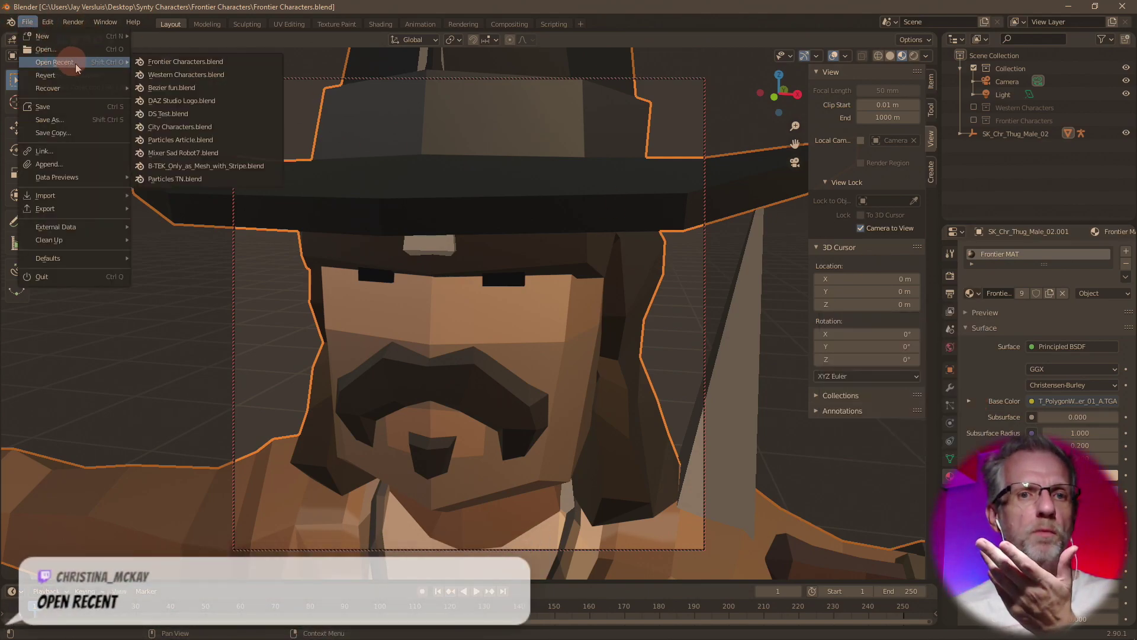
{"action": "left_click", "coordinate": [111, 48]}
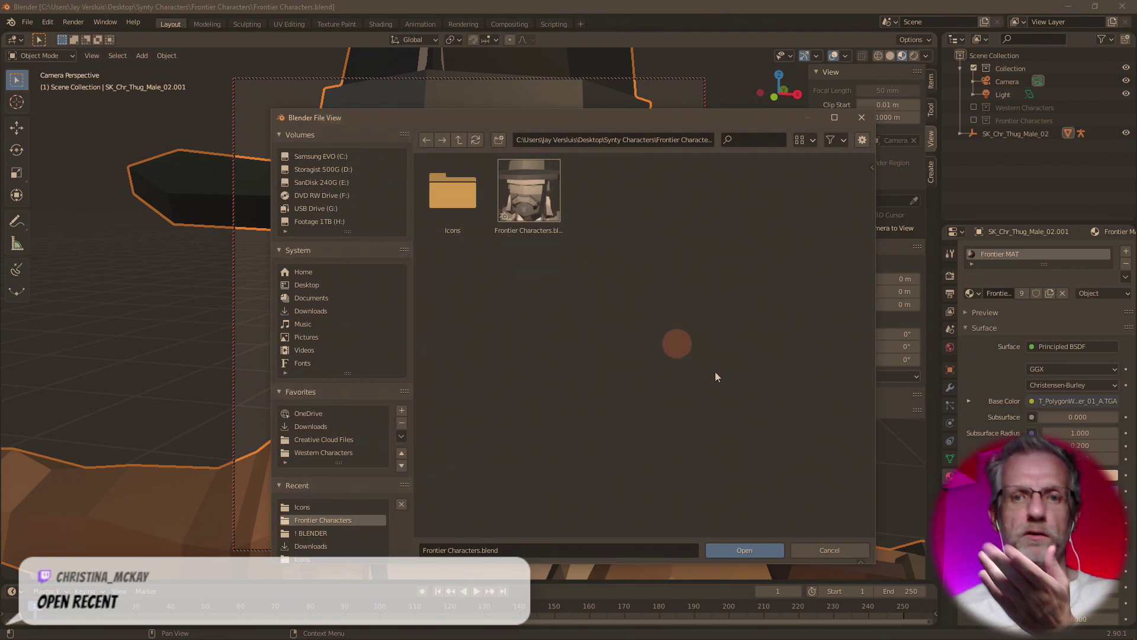
{"action": "left_click", "coordinate": [830, 549]}
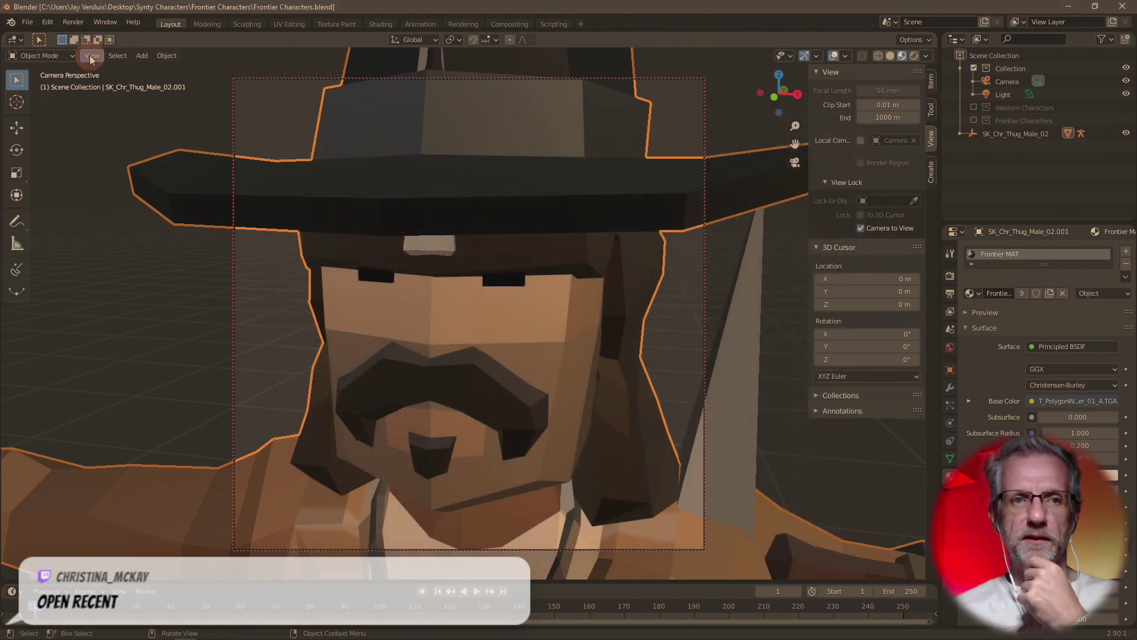
- Reload Frontier Characters.blend from the recent files and recheck the available materials for the thug character
{"action": "left_click", "coordinate": [27, 26]}
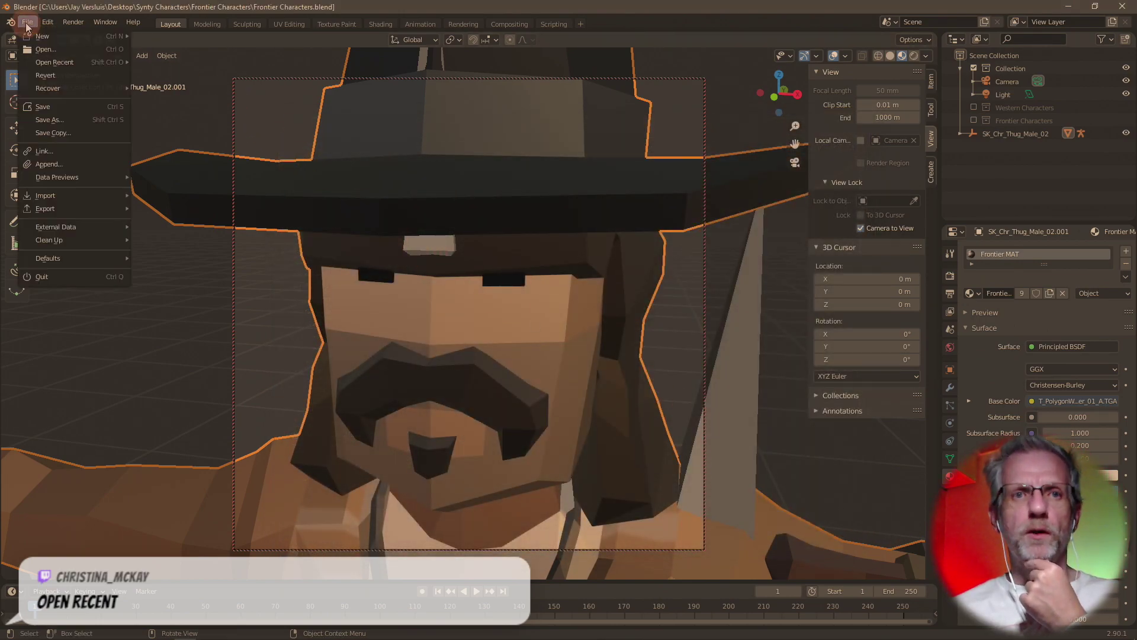
{"action": "mouse_move", "coordinate": [69, 62]}
{"action": "left_click", "coordinate": [194, 66]}
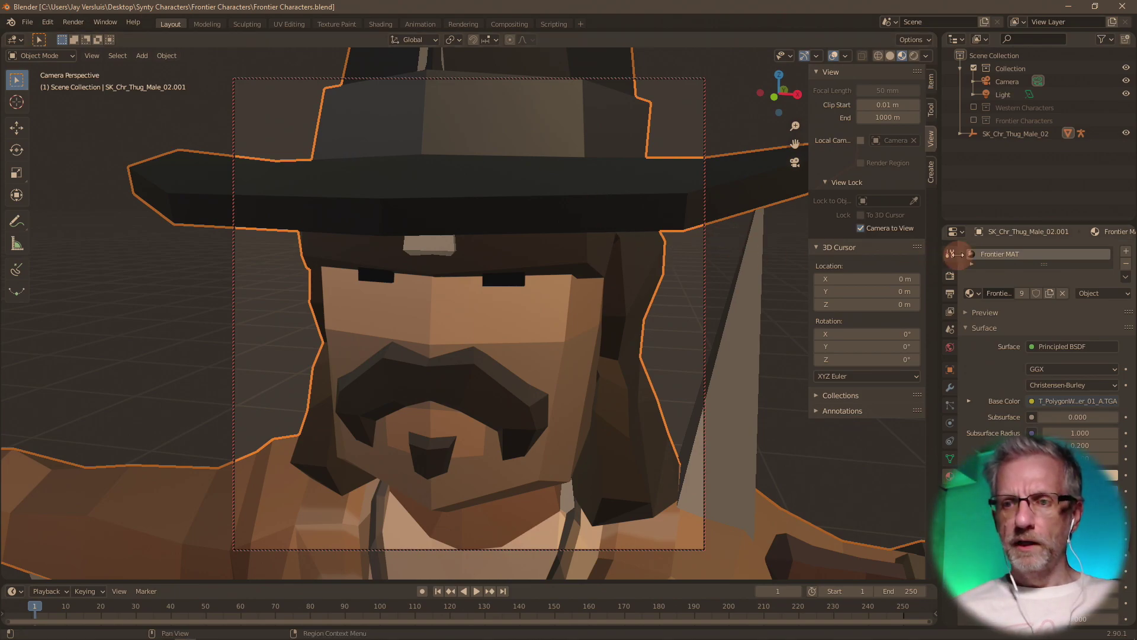
{"action": "left_click", "coordinate": [972, 292]}
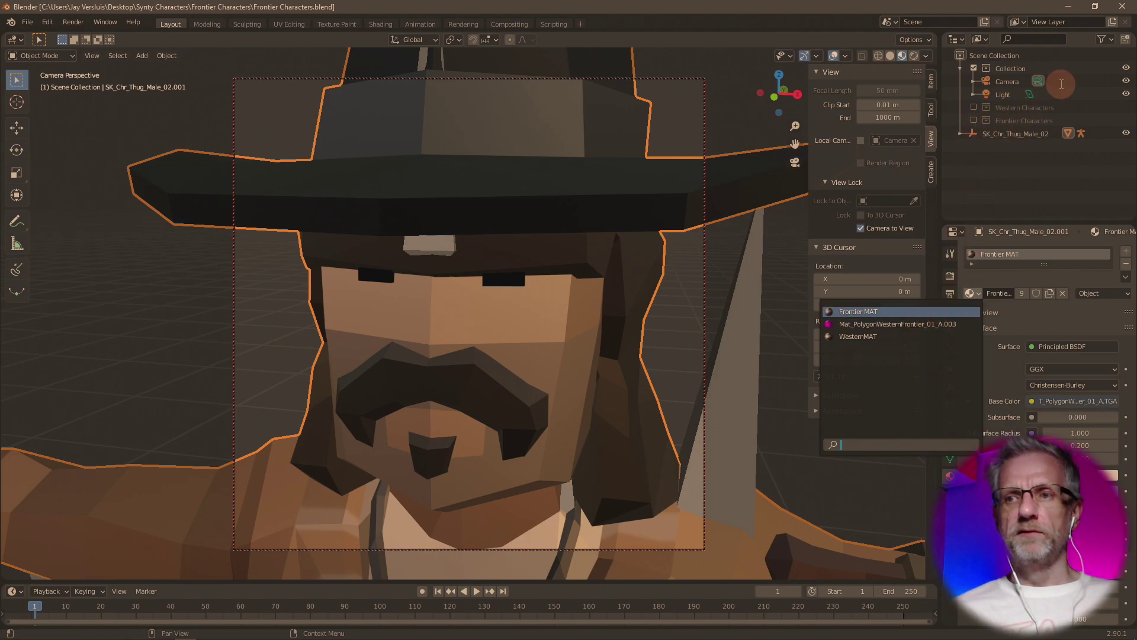
- Temporarily enable the Western Characters and Frontier Characters collections to check their contents, and disable both again
{"action": "left_click", "coordinate": [974, 108]}
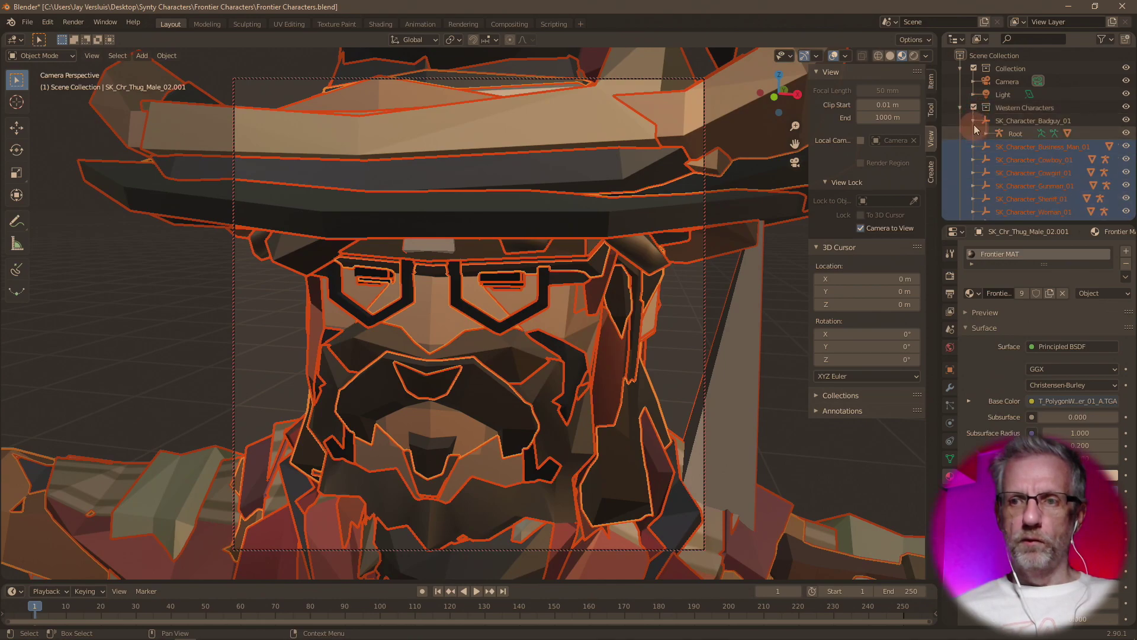
{"action": "left_click", "coordinate": [961, 108]}
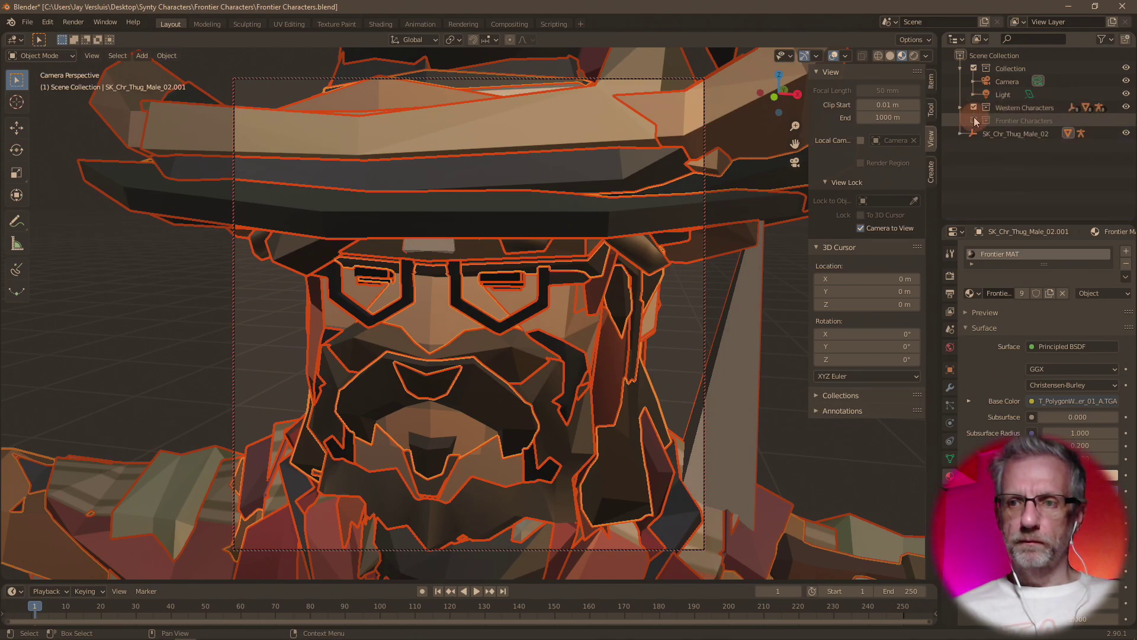
{"action": "left_click", "coordinate": [974, 121]}
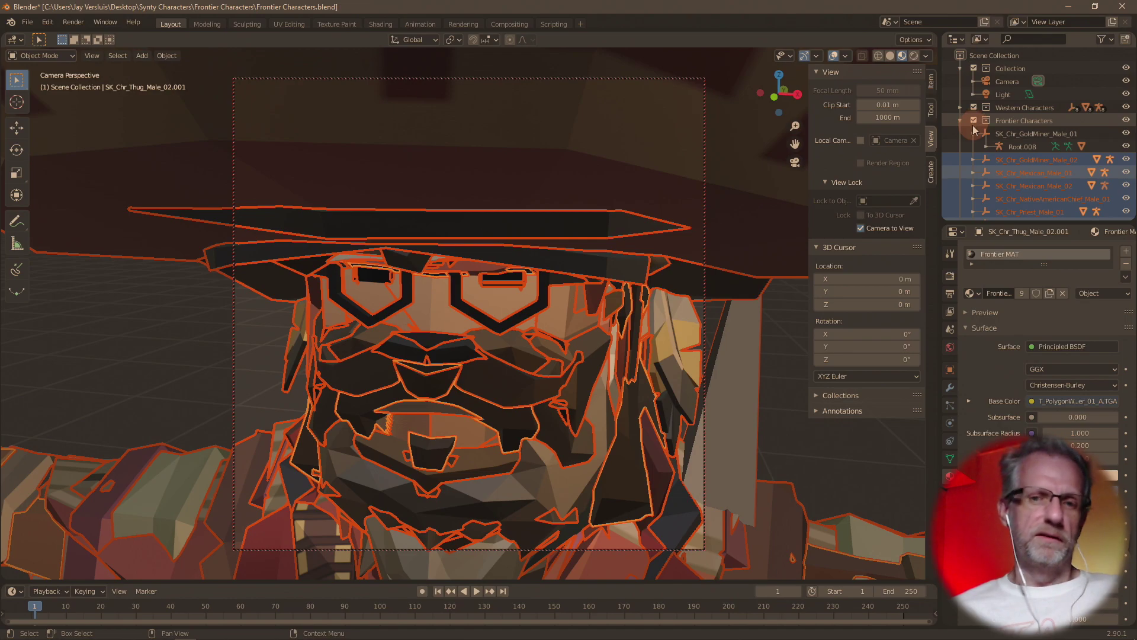
{"action": "left_click", "coordinate": [974, 121]}
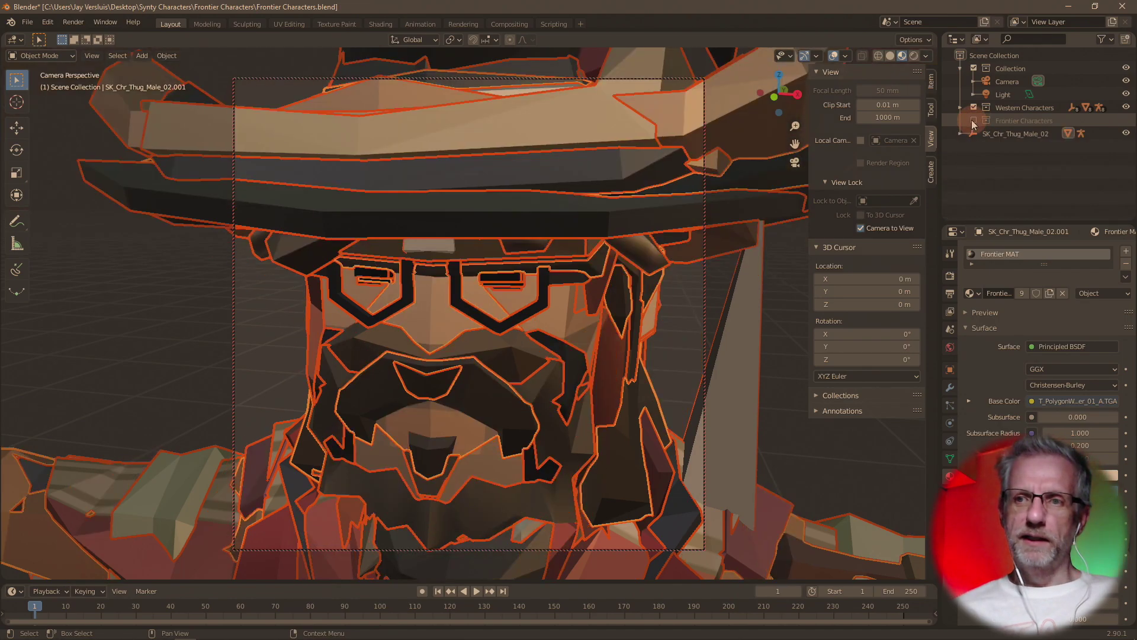
{"action": "left_click", "coordinate": [974, 108]}
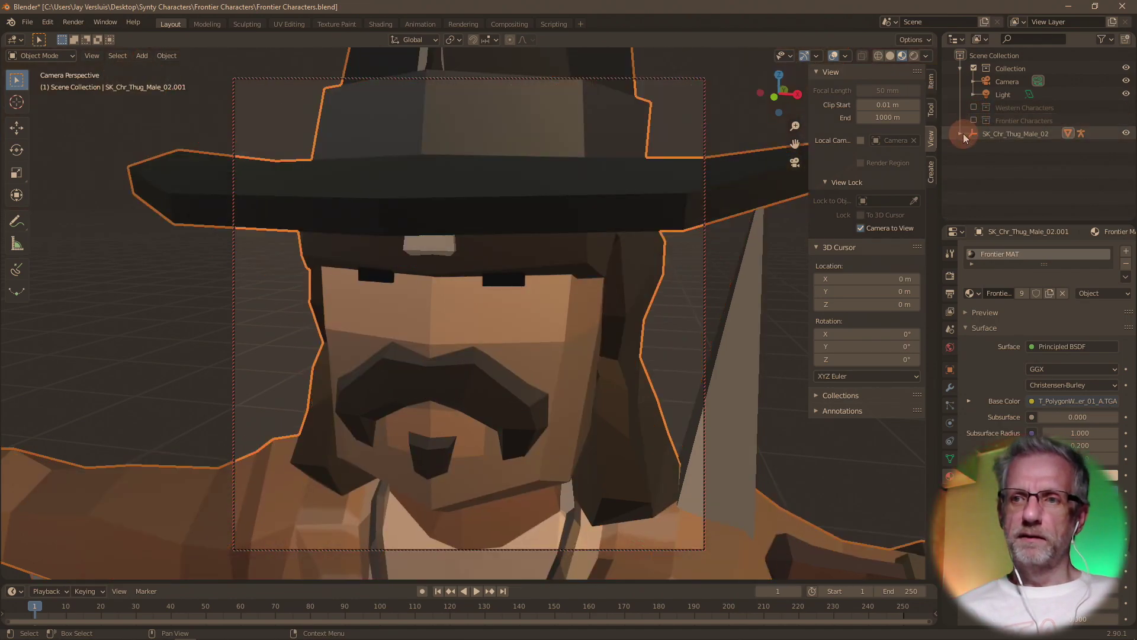
- Move SK_Chr_Thug_Male_02, its Root.017 armature and its mesh into the Frontier Characters collection
{"action": "left_click", "coordinate": [1010, 133]}
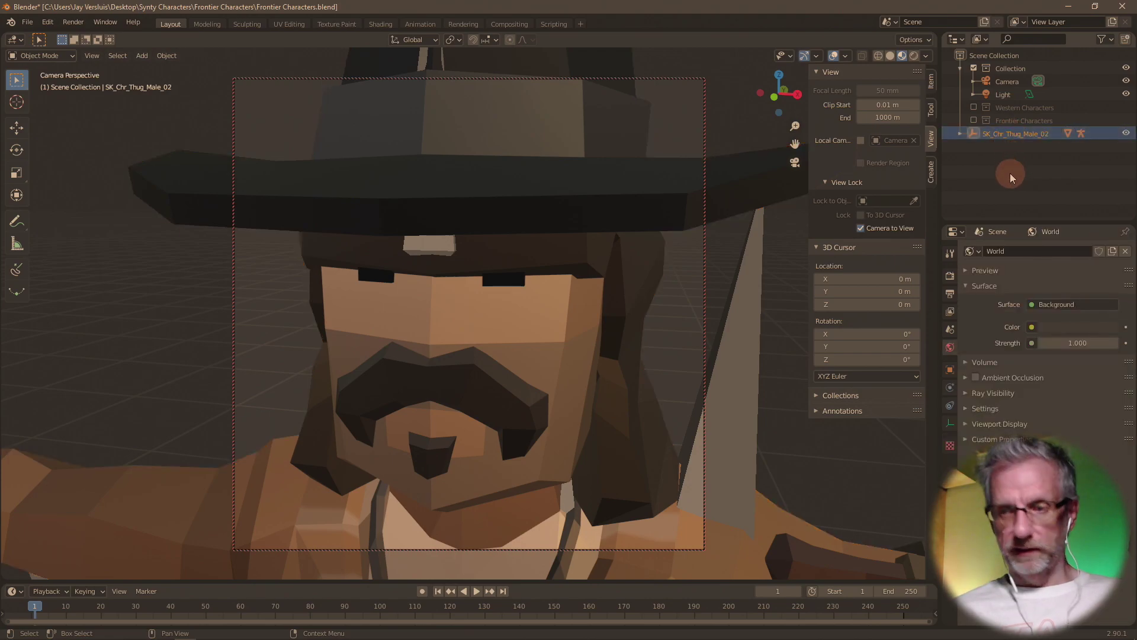
{"action": "key", "text": "m"}
{"action": "left_click", "coordinate": [1007, 230]}
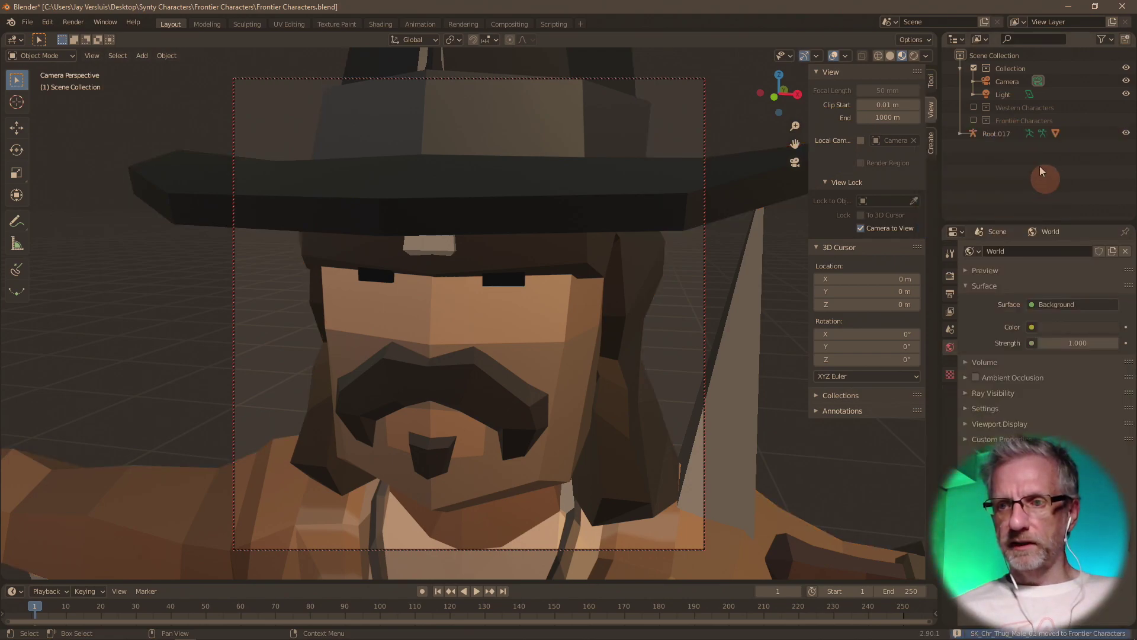
{"action": "left_click", "coordinate": [1011, 135]}
{"action": "key", "text": "m"}
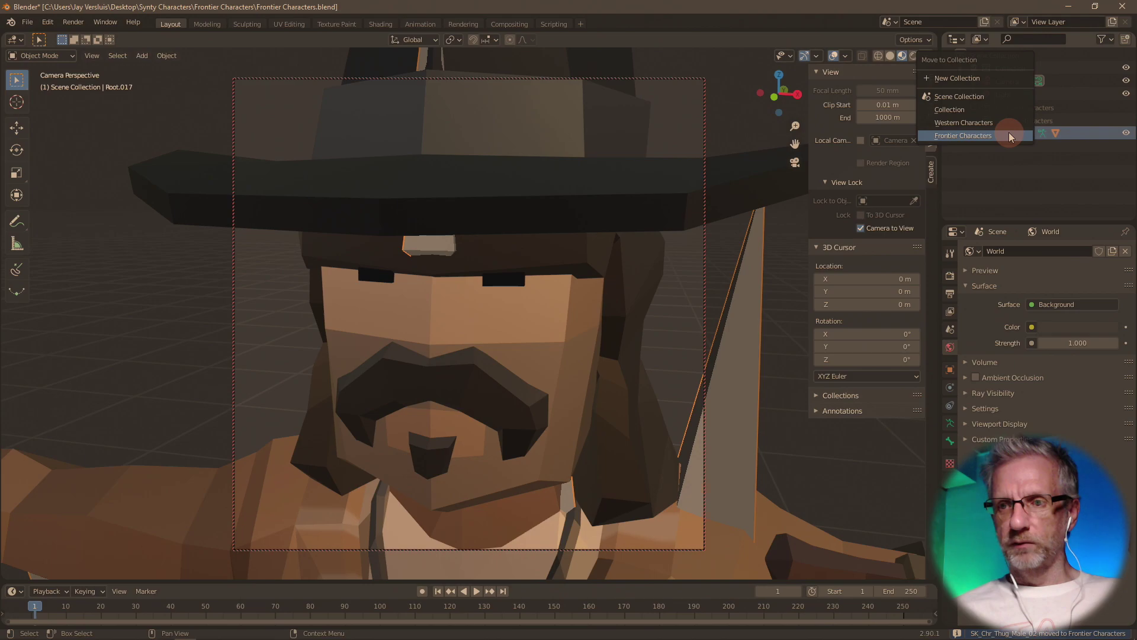
{"action": "left_click", "coordinate": [1011, 135]}
{"action": "left_click", "coordinate": [1001, 133]}
{"action": "key", "text": "m"}
{"action": "left_click", "coordinate": [1005, 135]}
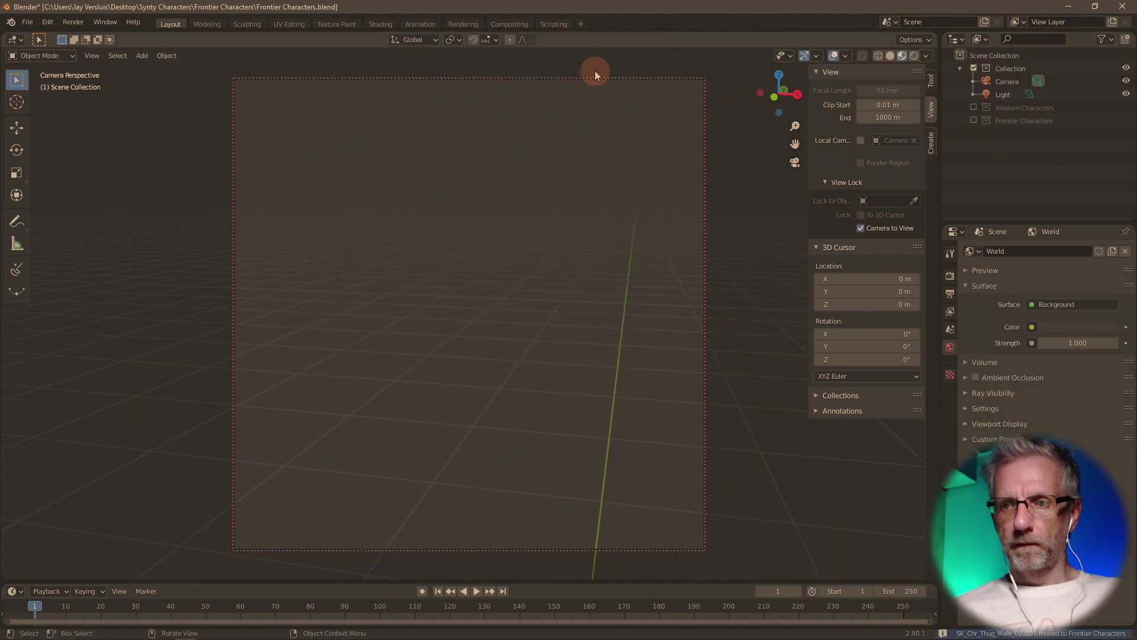
- Save Frontier Characters.blend and close Blender to return to the Unreal project
{"action": "left_click", "coordinate": [27, 22]}
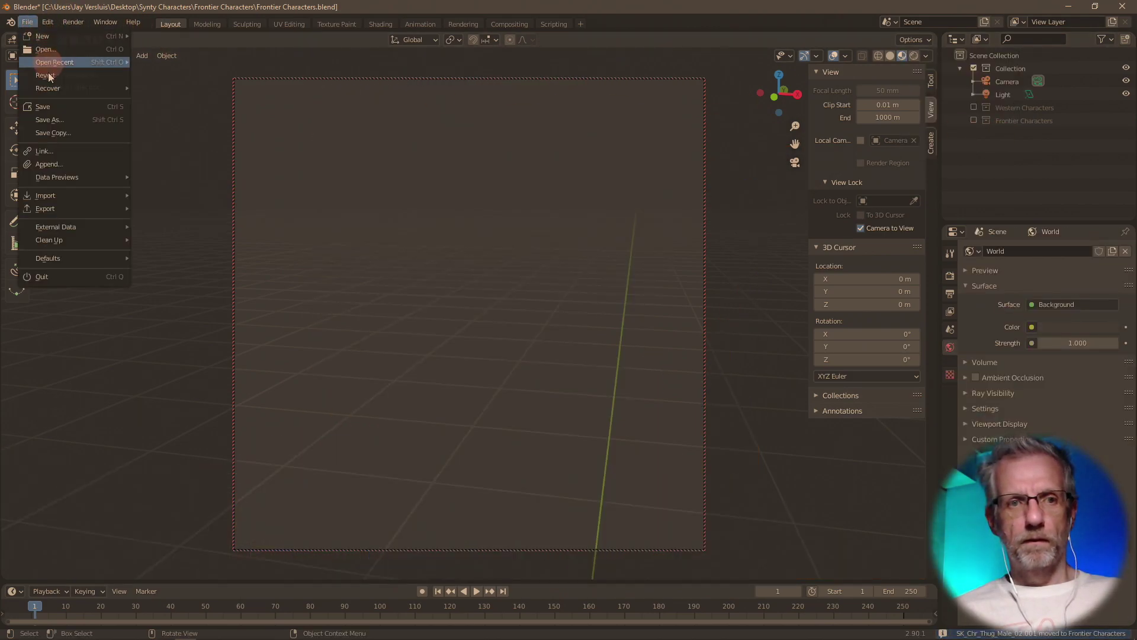
{"action": "left_click", "coordinate": [54, 108]}
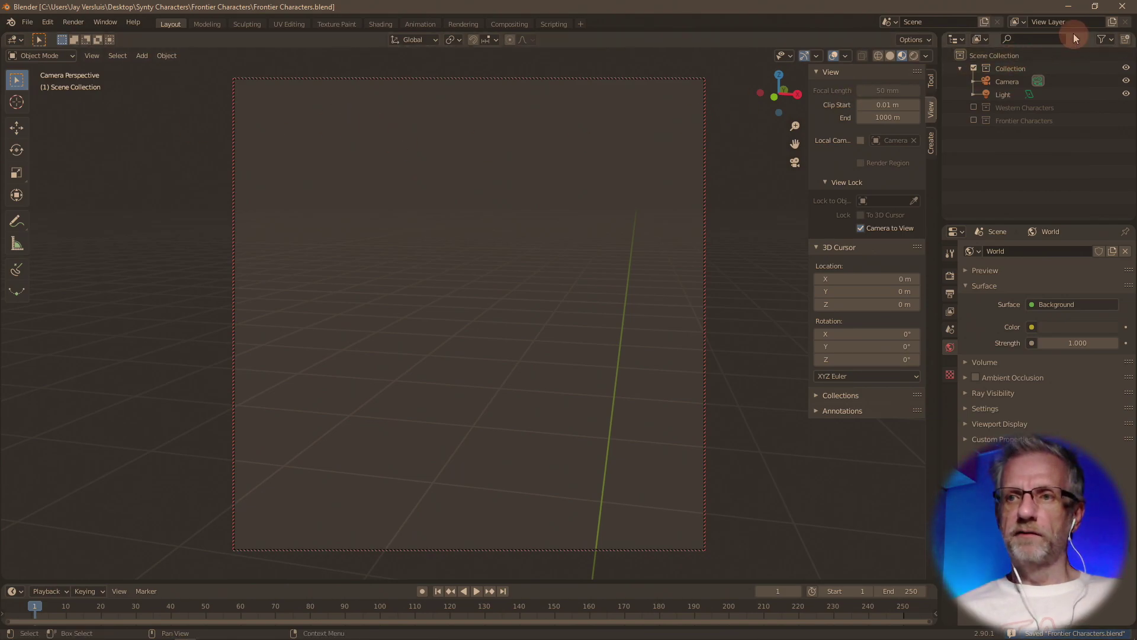
{"action": "left_click", "coordinate": [1124, 7]}
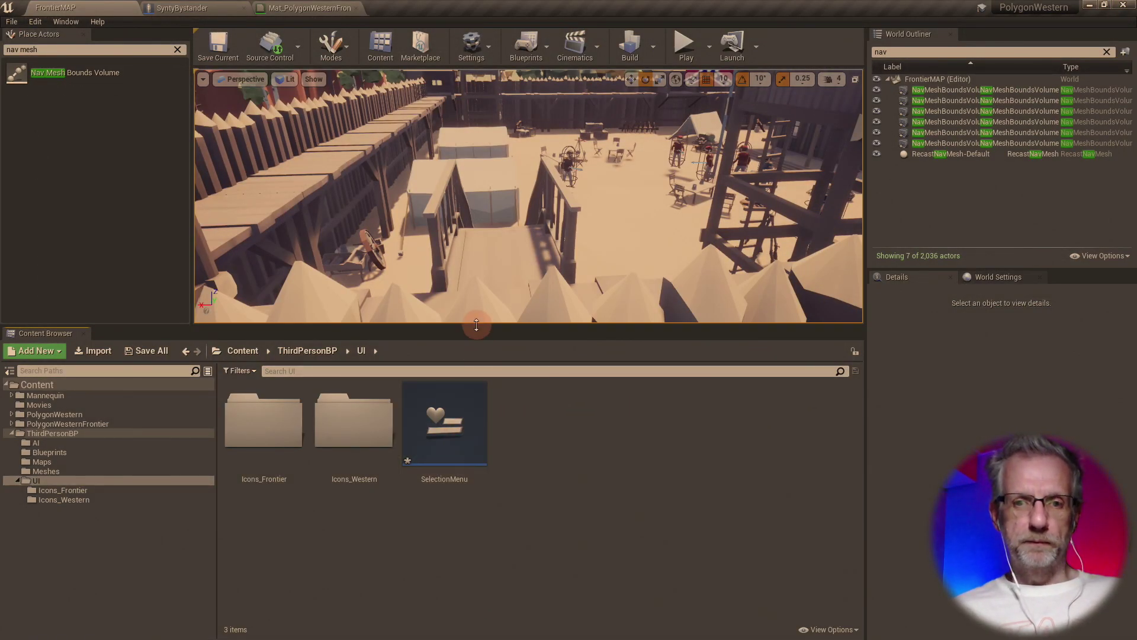
- Import all ten character icon PNGs from the Frontier Characters/Icons folder on the desktop into ThirdPersonBP/UI/Icons_Frontier
{"action": "left_click_drag", "start_coordinate": [472, 325], "coordinate": [472, 433]}
{"action": "double_click", "coordinate": [279, 527]}
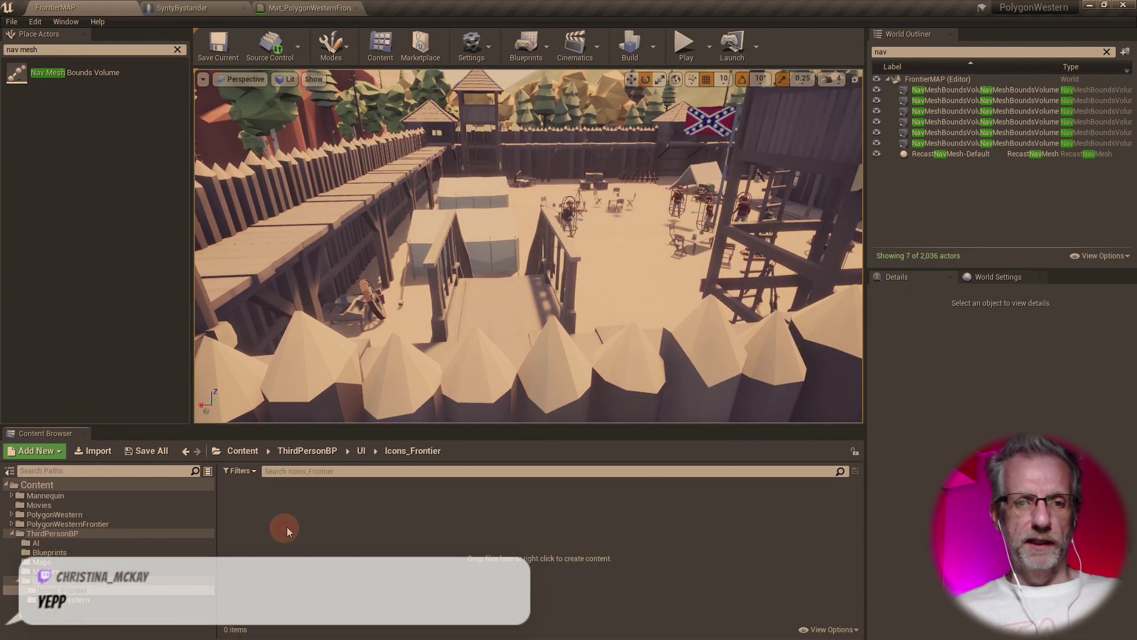
{"action": "right_click", "coordinate": [357, 520]}
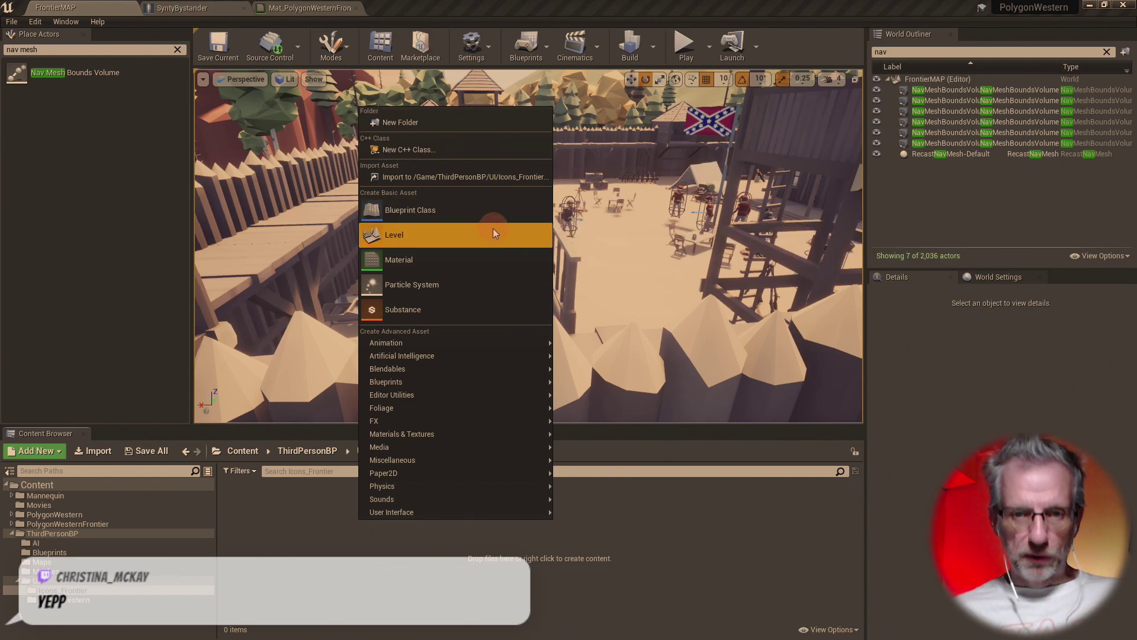
{"action": "left_click", "coordinate": [514, 177]}
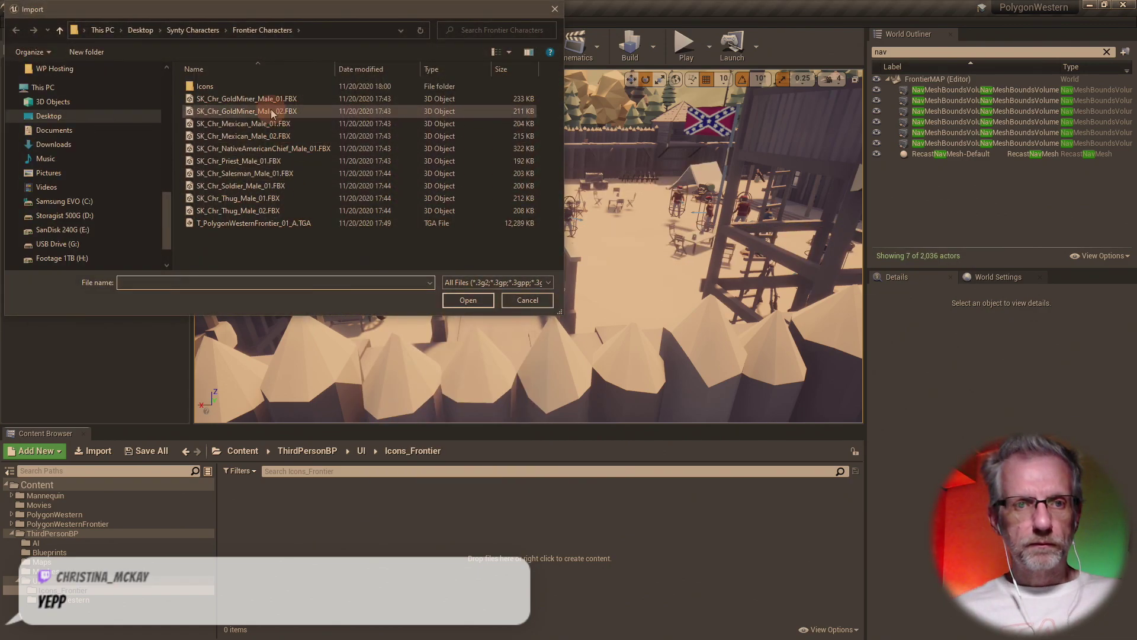
{"action": "double_click", "coordinate": [231, 89]}
{"action": "left_click", "coordinate": [213, 100]}
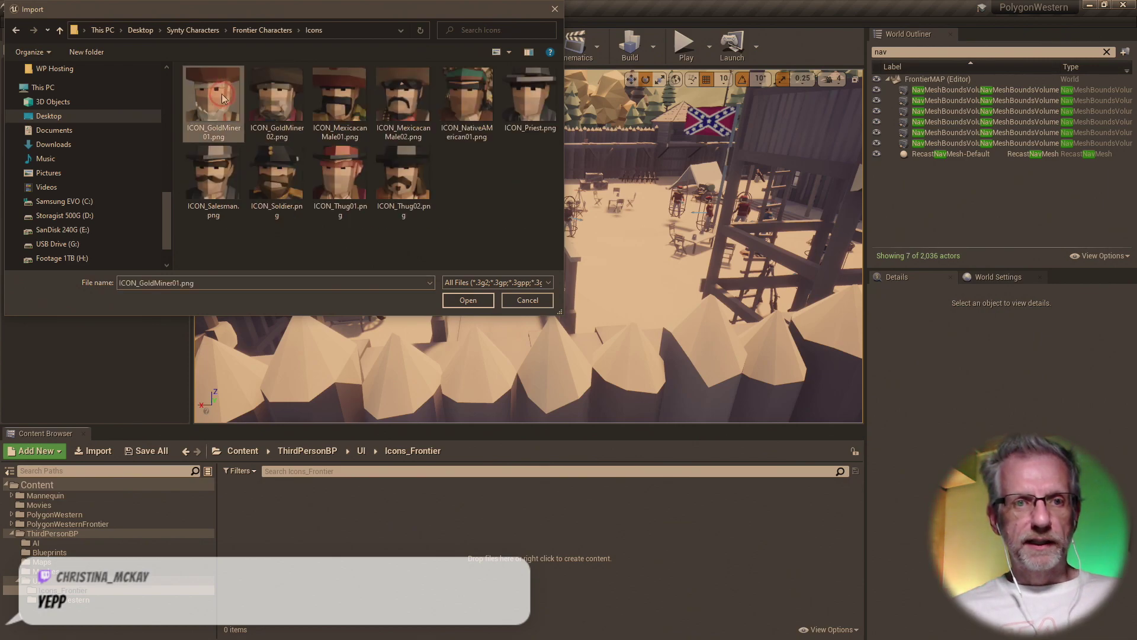
{"action": "left_click", "coordinate": [406, 192], "text": "shift"}
{"action": "left_click", "coordinate": [466, 271]}
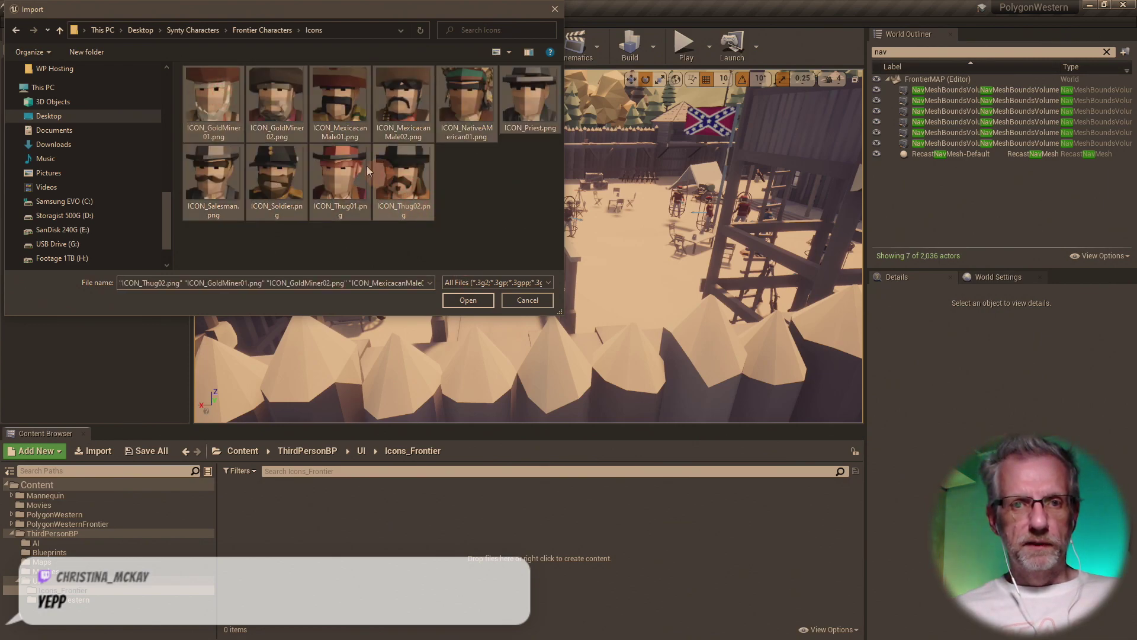
{"action": "left_click", "coordinate": [466, 254]}
{"action": "left_click", "coordinate": [468, 300]}
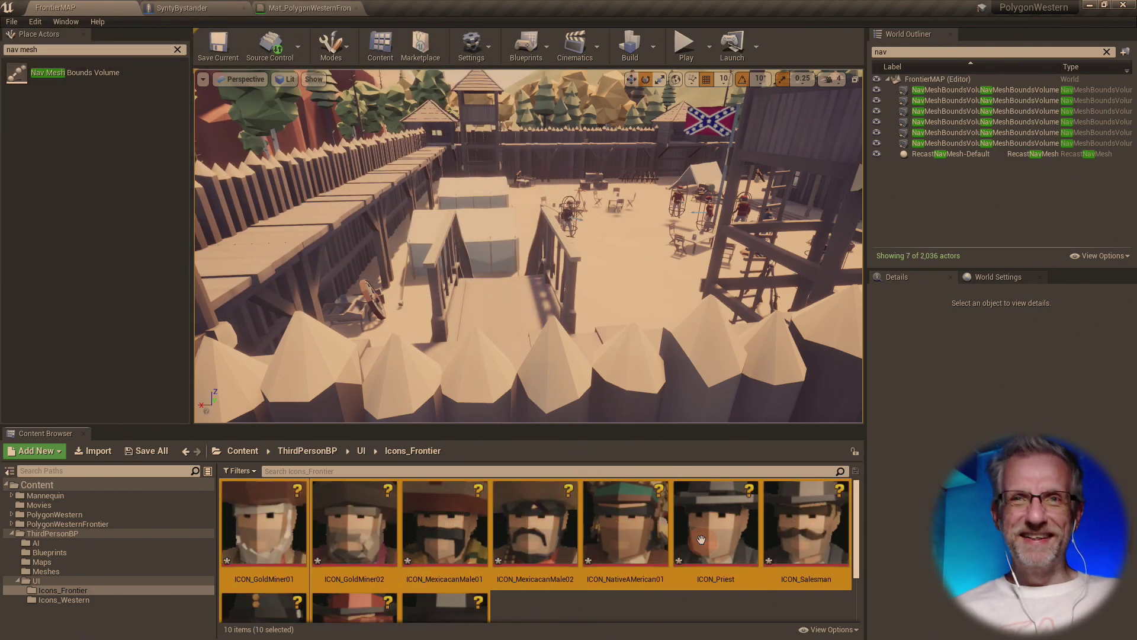
- Open the SelectionMenu widget from the UI folder, close the PolygonWesternFrontier material editor, and enlarge the designer area to show the menu
{"action": "left_click", "coordinate": [155, 580]}
{"action": "double_click", "coordinate": [442, 517]}
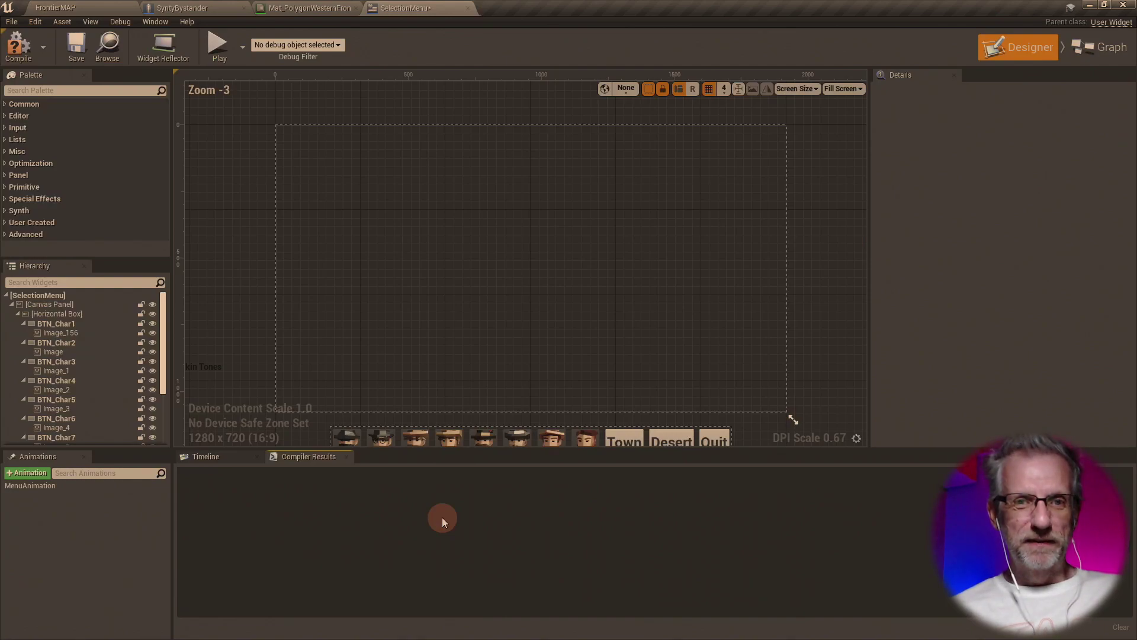
{"action": "left_click", "coordinate": [355, 8]}
{"action": "left_click_drag", "start_coordinate": [582, 450], "coordinate": [587, 504]}
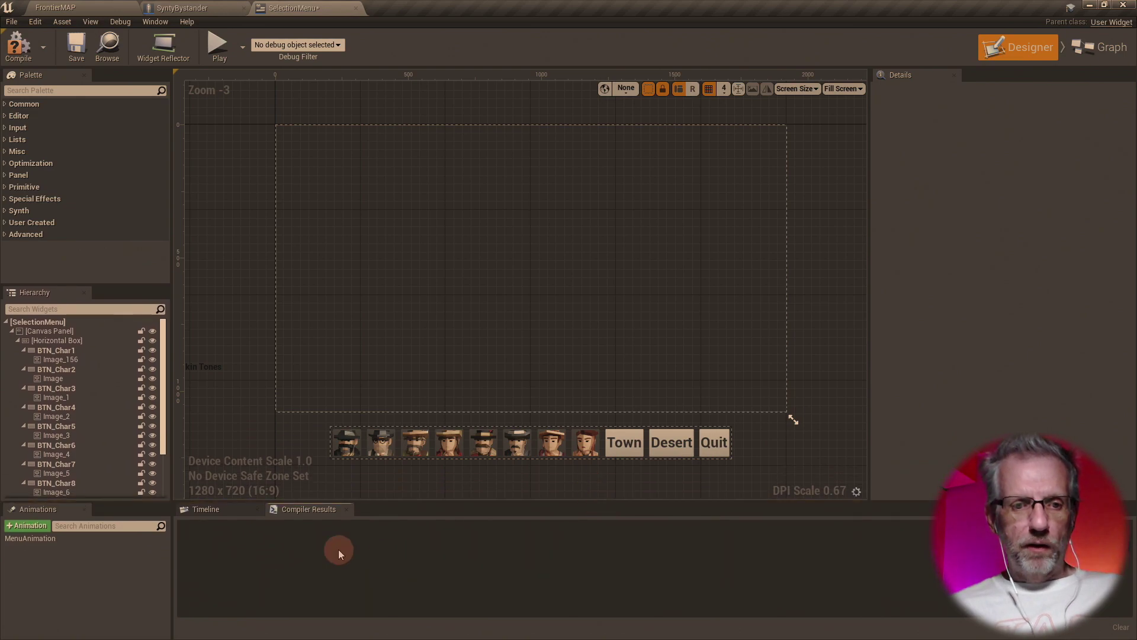
- Open MenuAnimation in the timeline and scrub it to 0.50 to bring the character menu inside the canvas
{"action": "left_click", "coordinate": [130, 539]}
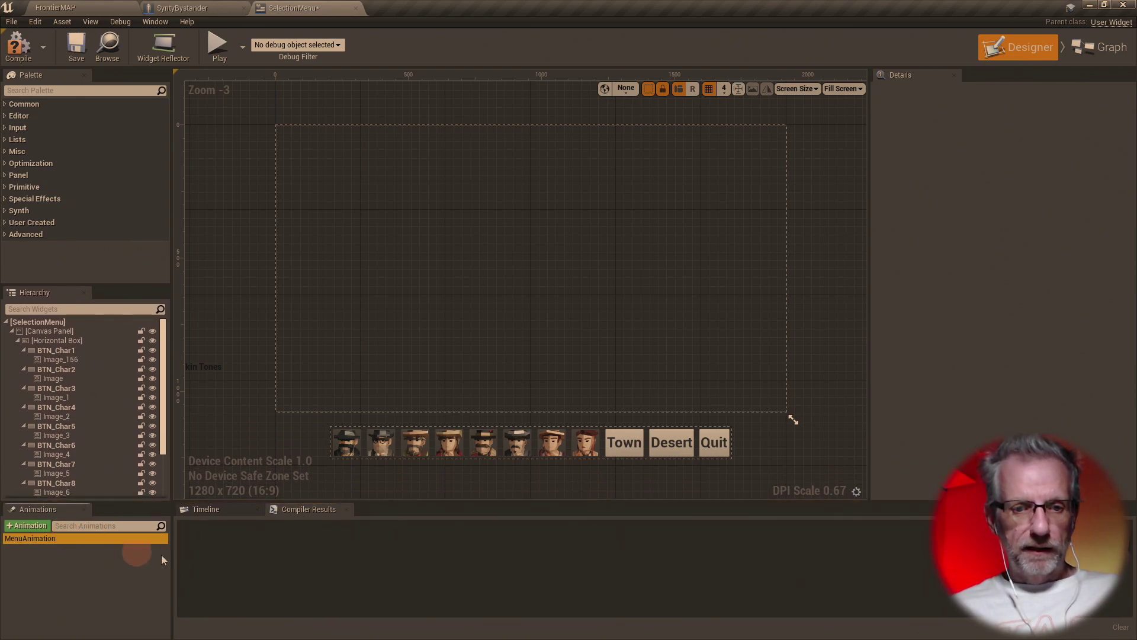
{"action": "left_click", "coordinate": [210, 510]}
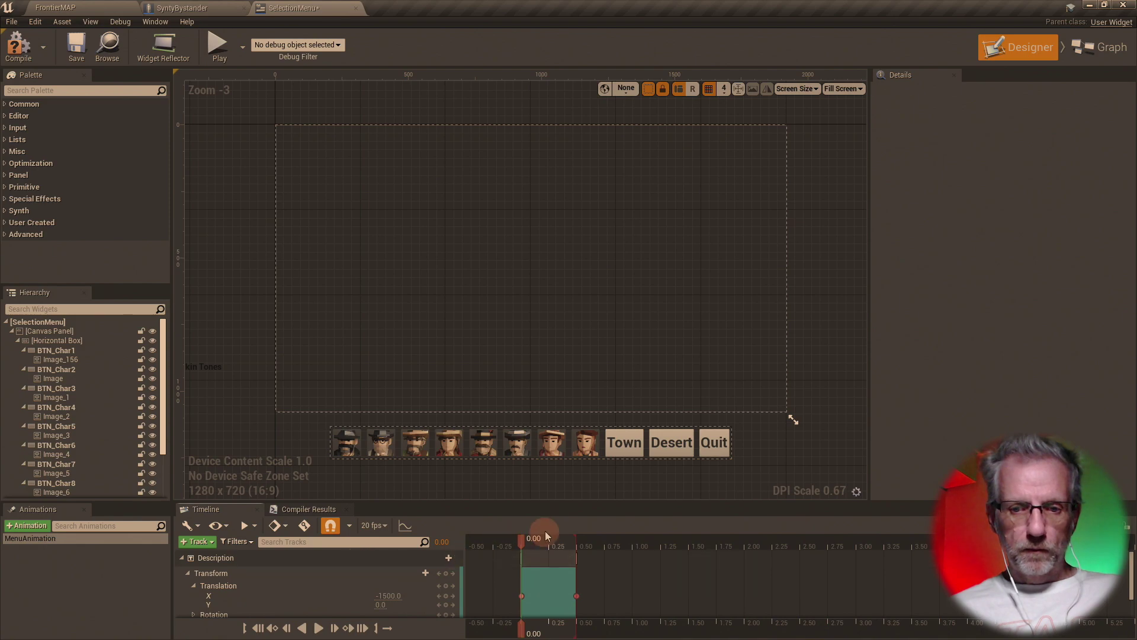
{"action": "left_click_drag", "start_coordinate": [524, 541], "coordinate": [579, 546]}
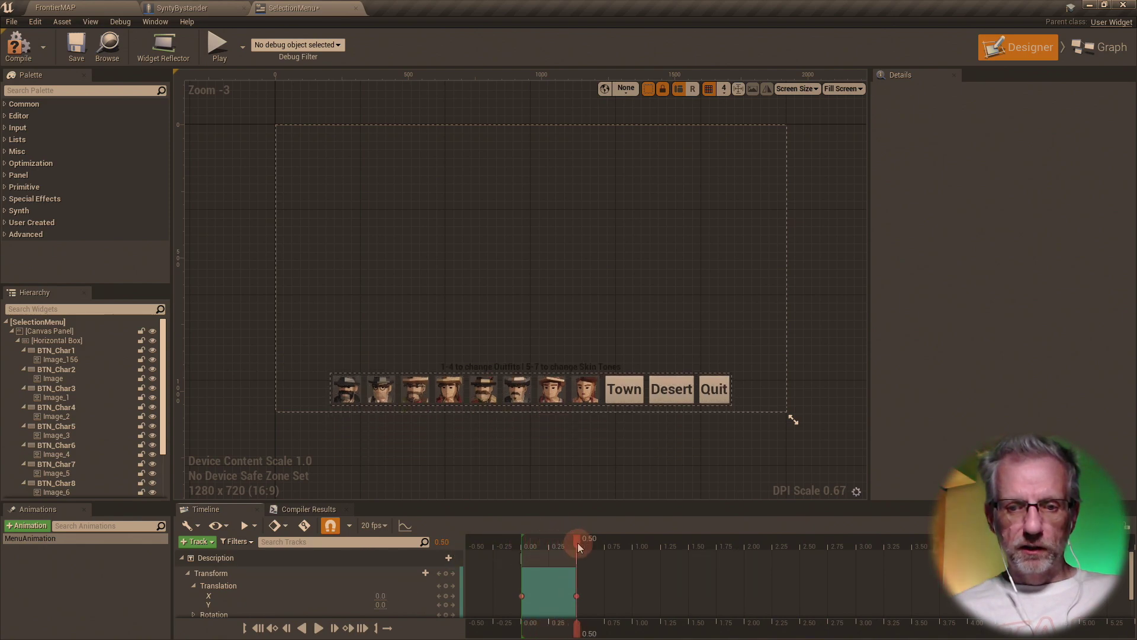
{"action": "scroll", "coordinate": [578, 479], "scroll_direction": "up", "scroll_amount": 3}
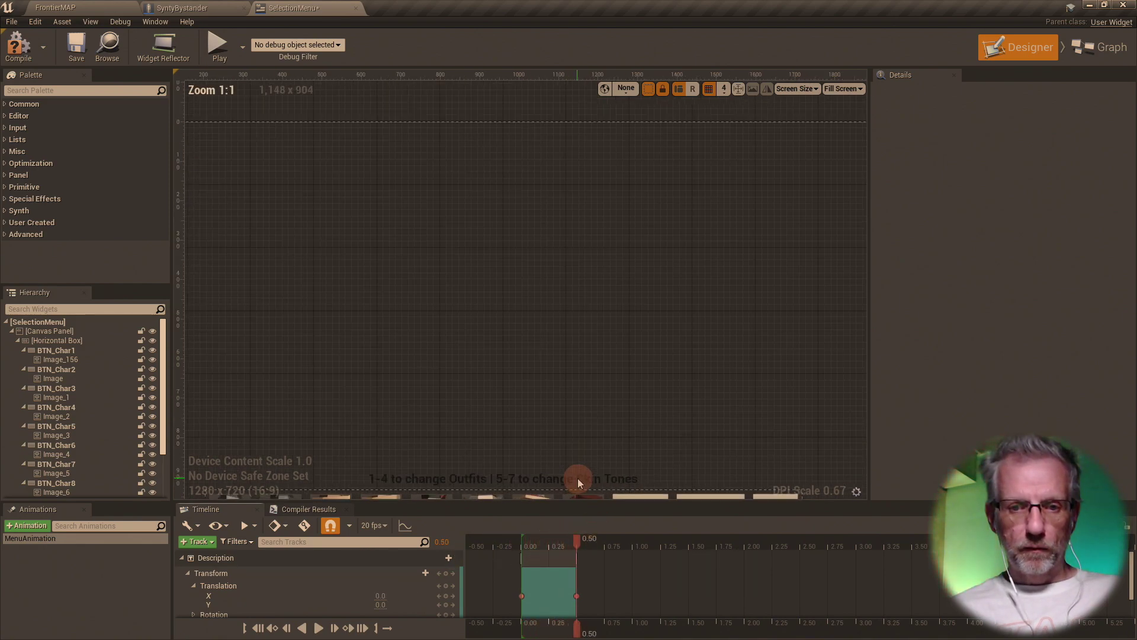
{"action": "right_click", "coordinate": [578, 479]}
{"action": "right_click_drag", "start_coordinate": [598, 415], "coordinate": [599, 307]}
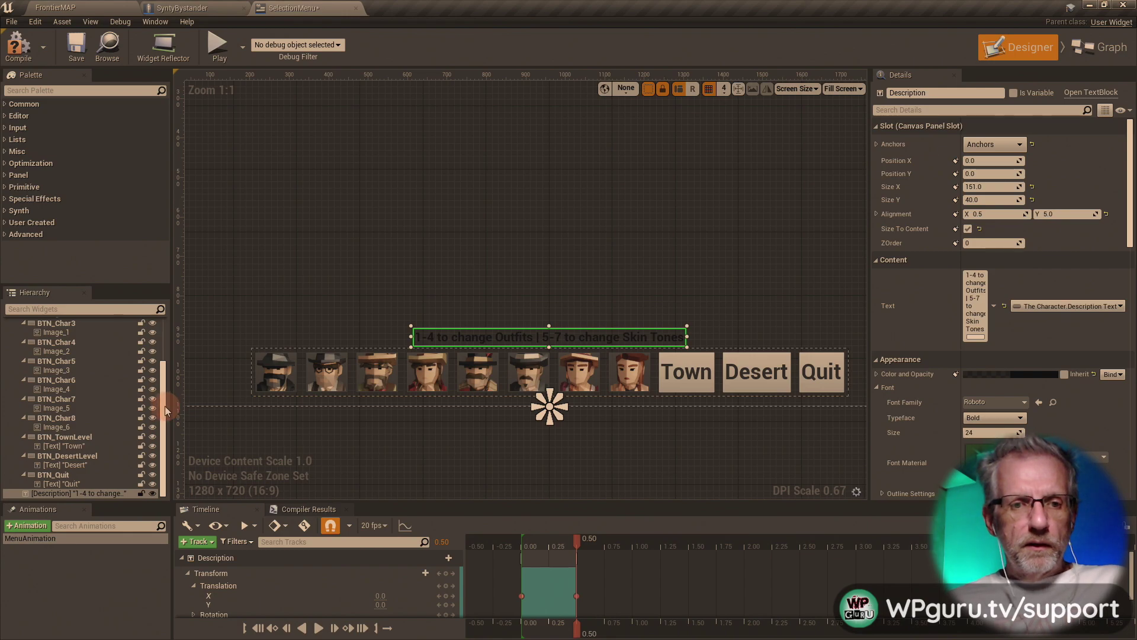
- Collapse the horizontal box holding the character and level buttons in the hierarchy and rename it BOX_Bottom
{"action": "left_click_drag", "start_coordinate": [166, 410], "coordinate": [165, 364]}
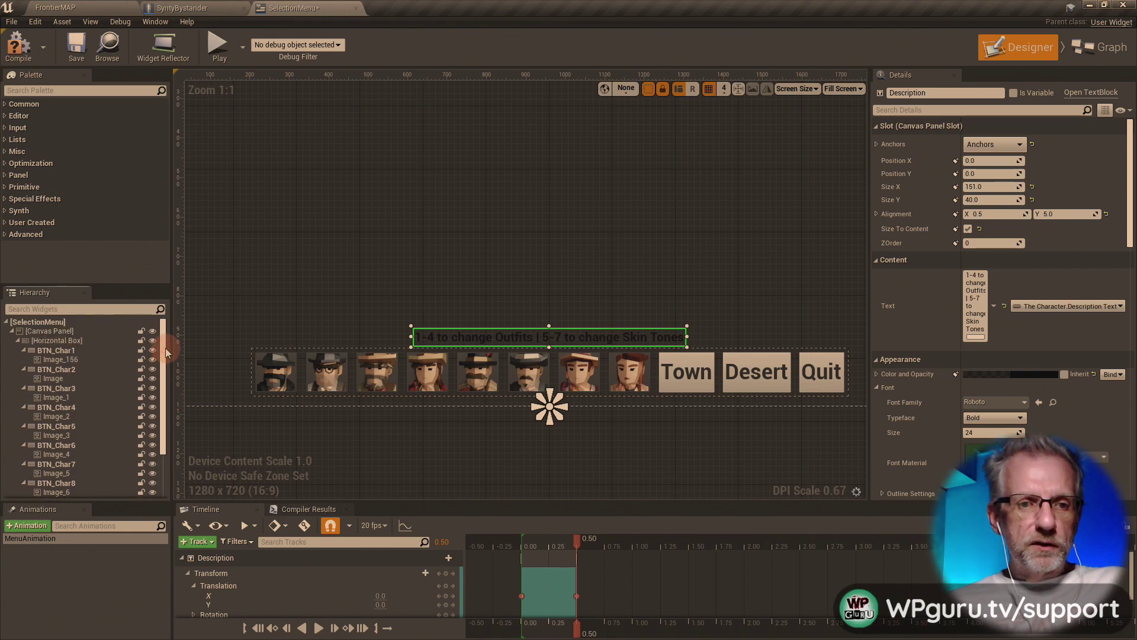
{"action": "left_click", "coordinate": [18, 342]}
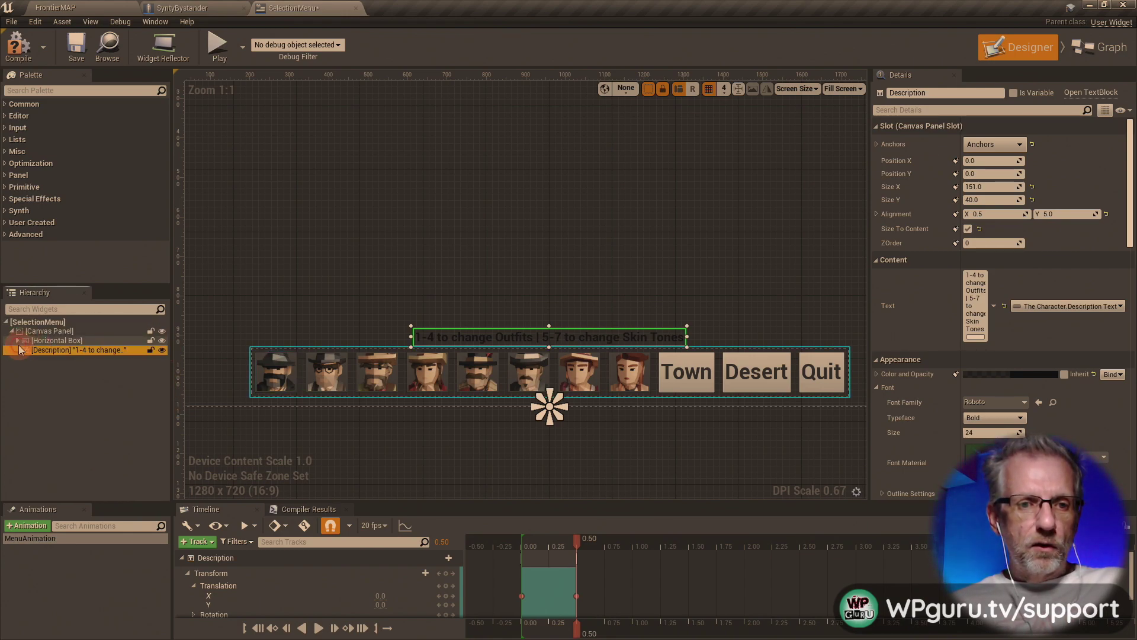
{"action": "left_click", "coordinate": [71, 342]}
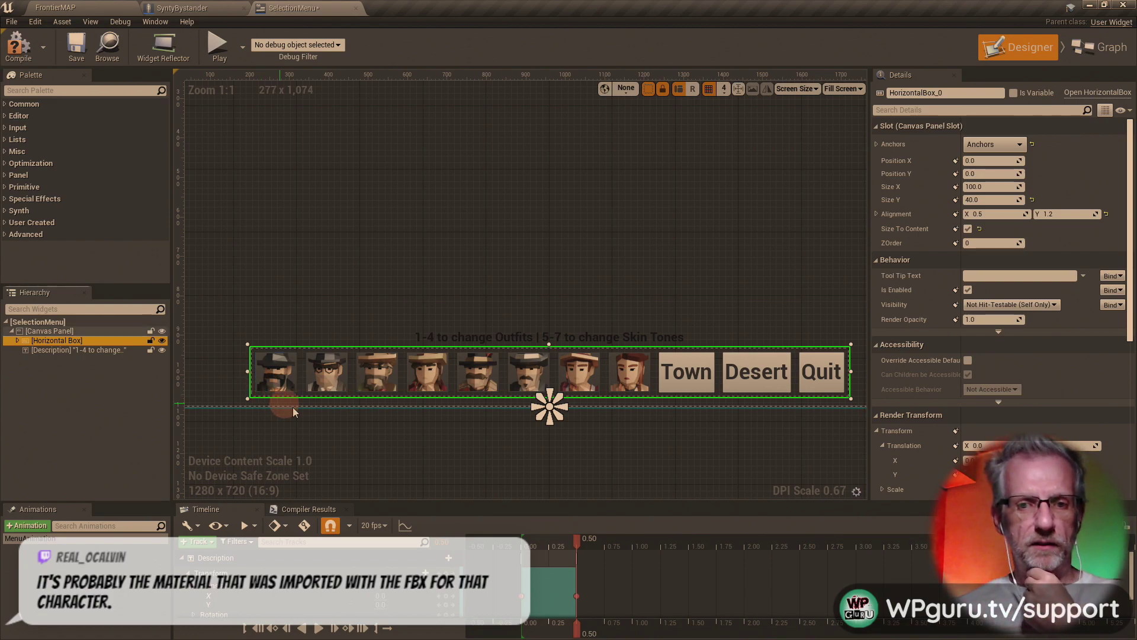
{"action": "right_click_drag", "start_coordinate": [442, 441], "coordinate": [429, 448]}
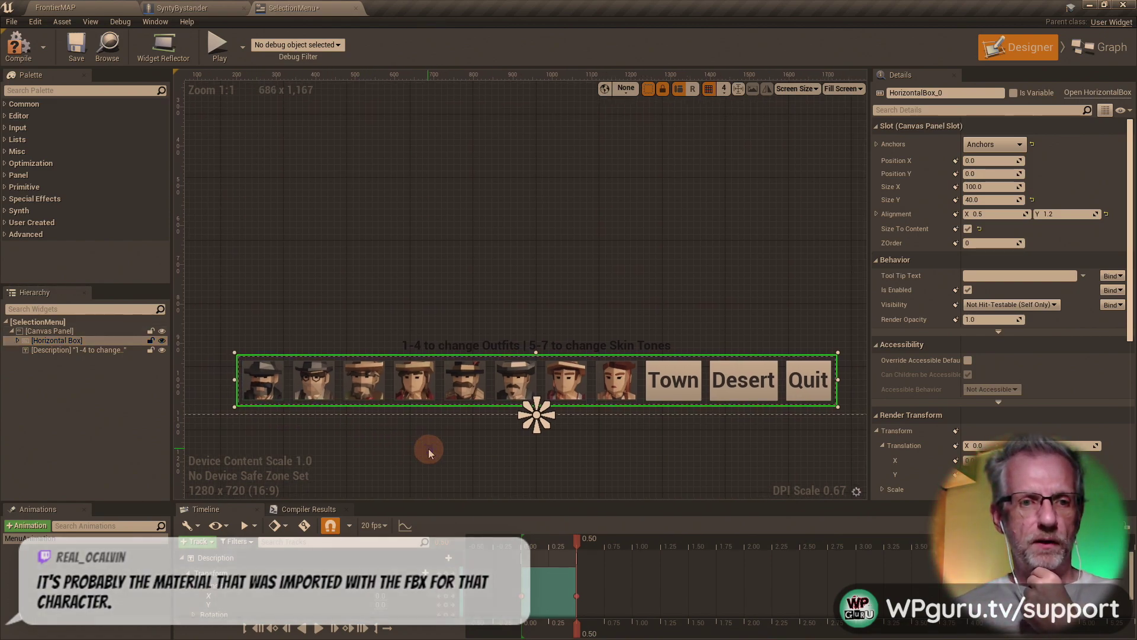
{"action": "left_click", "coordinate": [112, 341]}
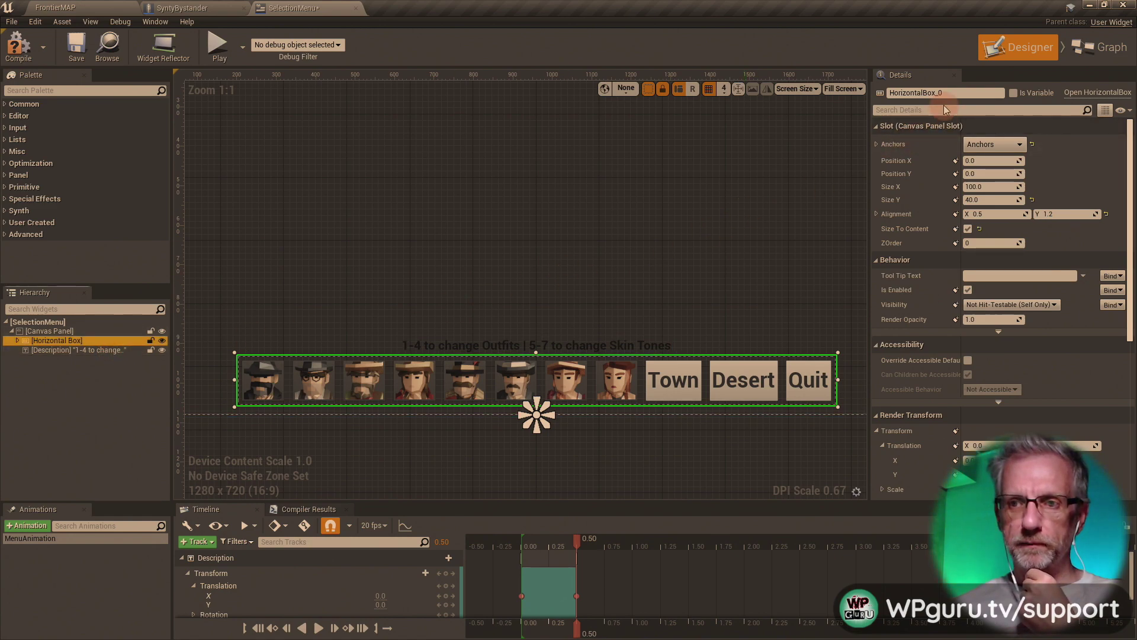
{"action": "left_click", "coordinate": [958, 91]}
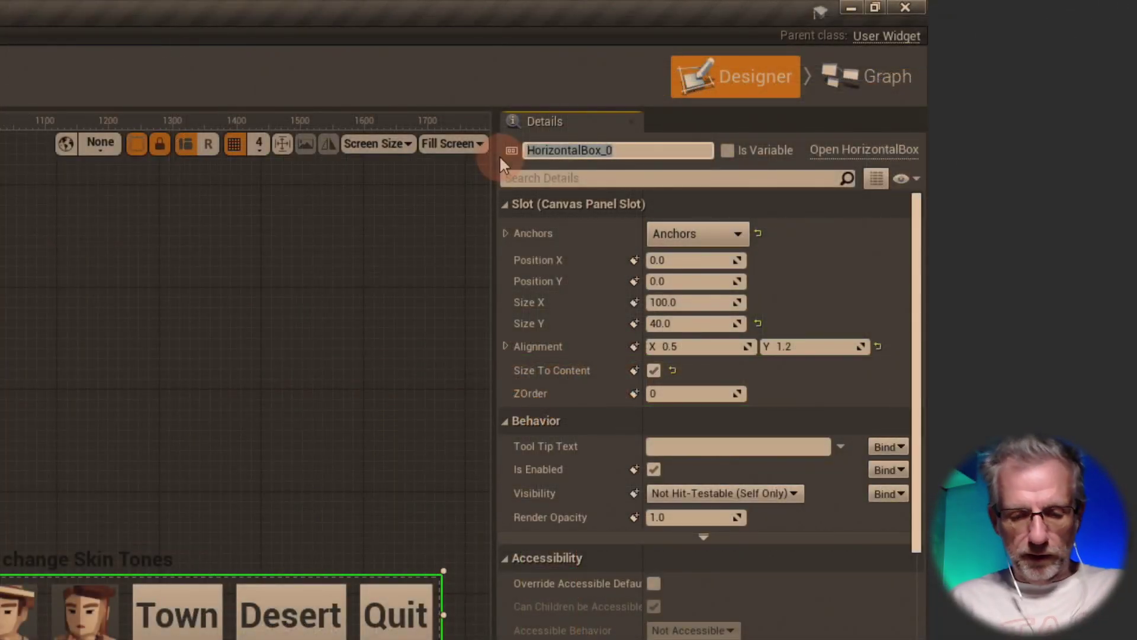
{"action": "key", "text": "BackSpace"}
{"action": "type", "text": "BOx"}
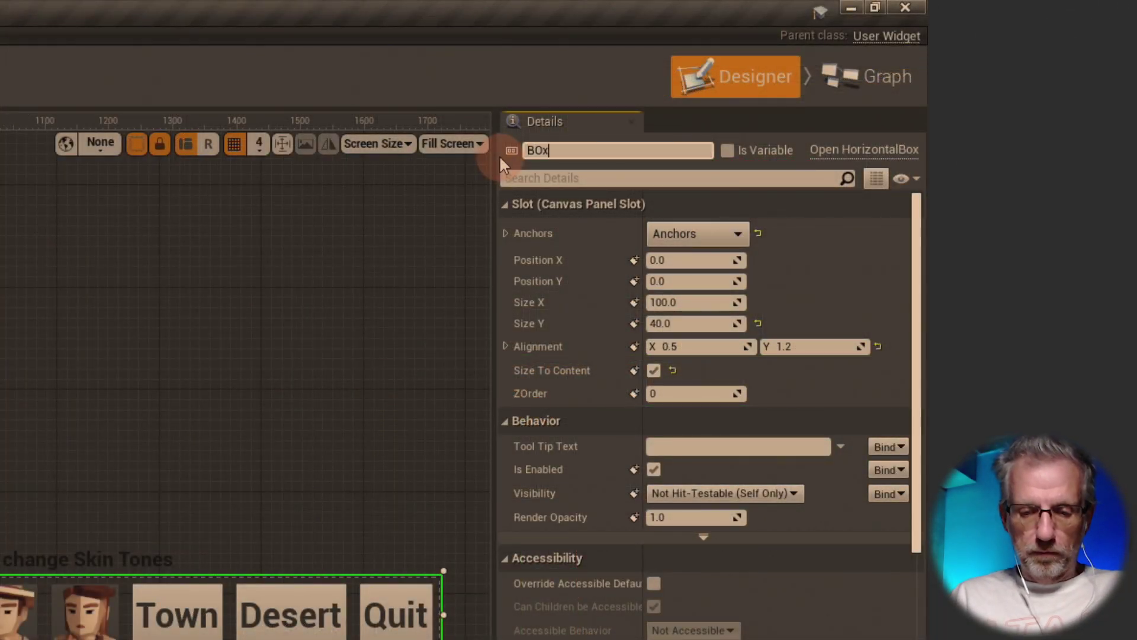
{"action": "type", "text": "_Bottom"}
{"action": "key", "text": "Left"}
{"action": "key", "text": "Left"}
{"action": "key", "text": "Left"}
{"action": "key", "text": "Left"}
{"action": "key", "text": "Left"}
{"action": "key", "text": "Left"}
{"action": "key", "text": "Left"}
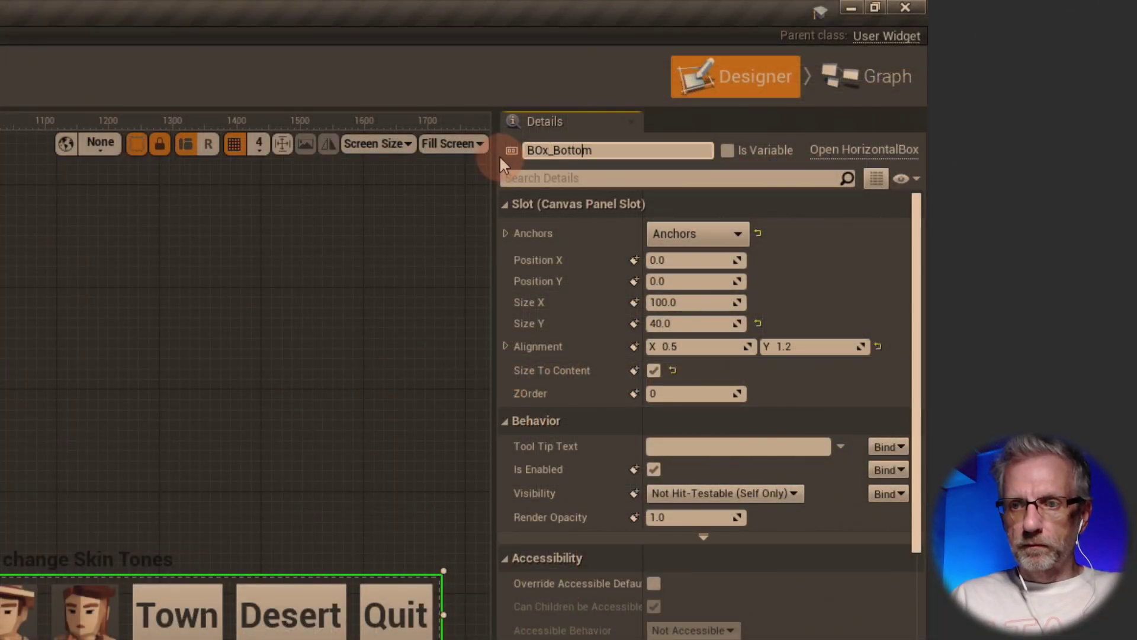
{"action": "key", "text": "BackSpace"}
{"action": "type", "text": "X"}
{"action": "key", "text": "Return"}
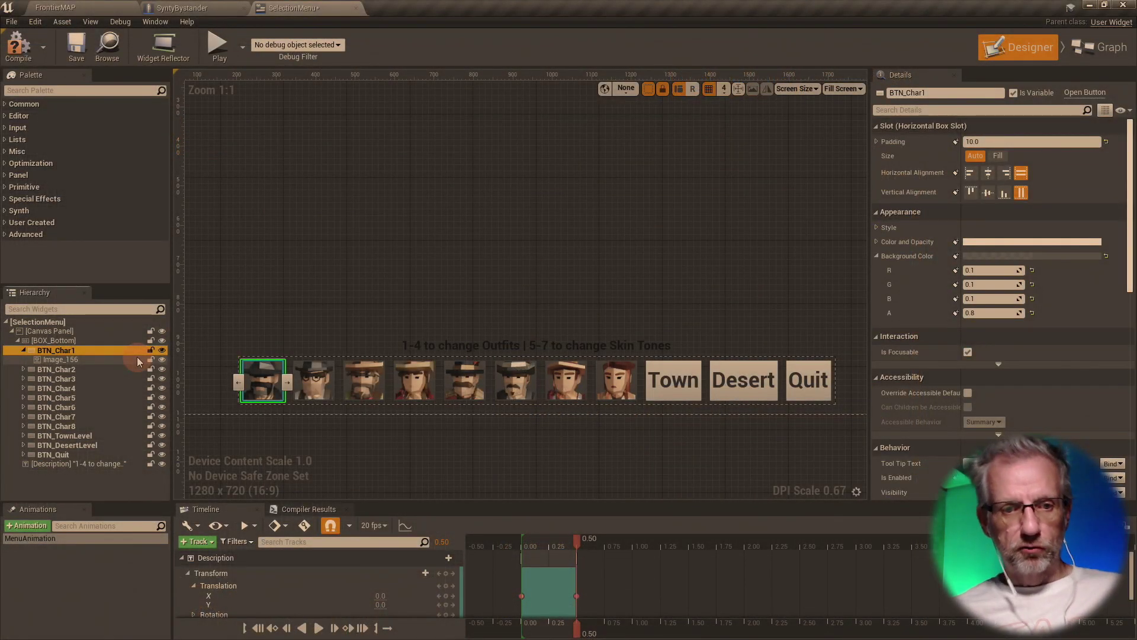
- Duplicate BTN_Char1 and move the copy out of BOX_Bottom onto the canvas, at about X 1524, Y 668
{"action": "key", "text": "ctrl+d"}
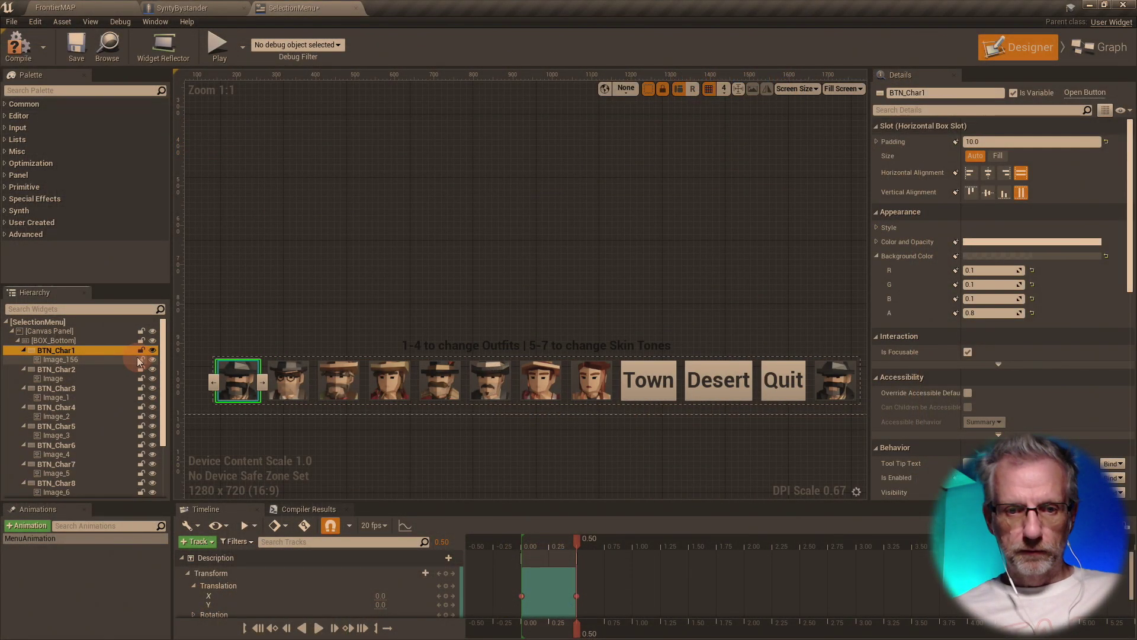
{"action": "left_click", "coordinate": [836, 379]}
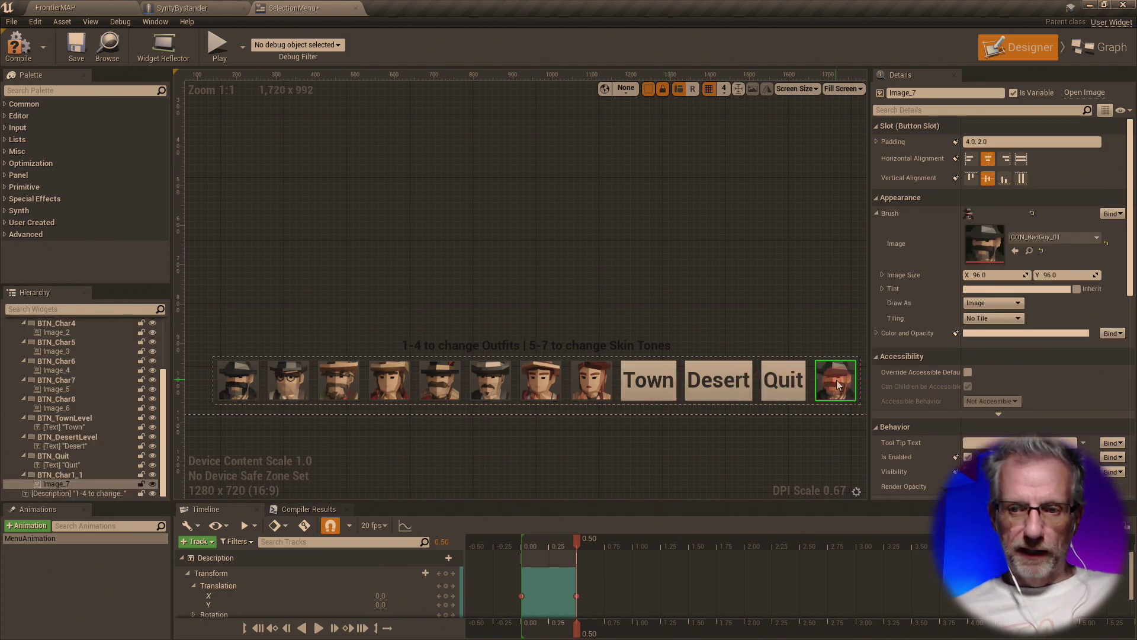
{"action": "left_click", "coordinate": [71, 474]}
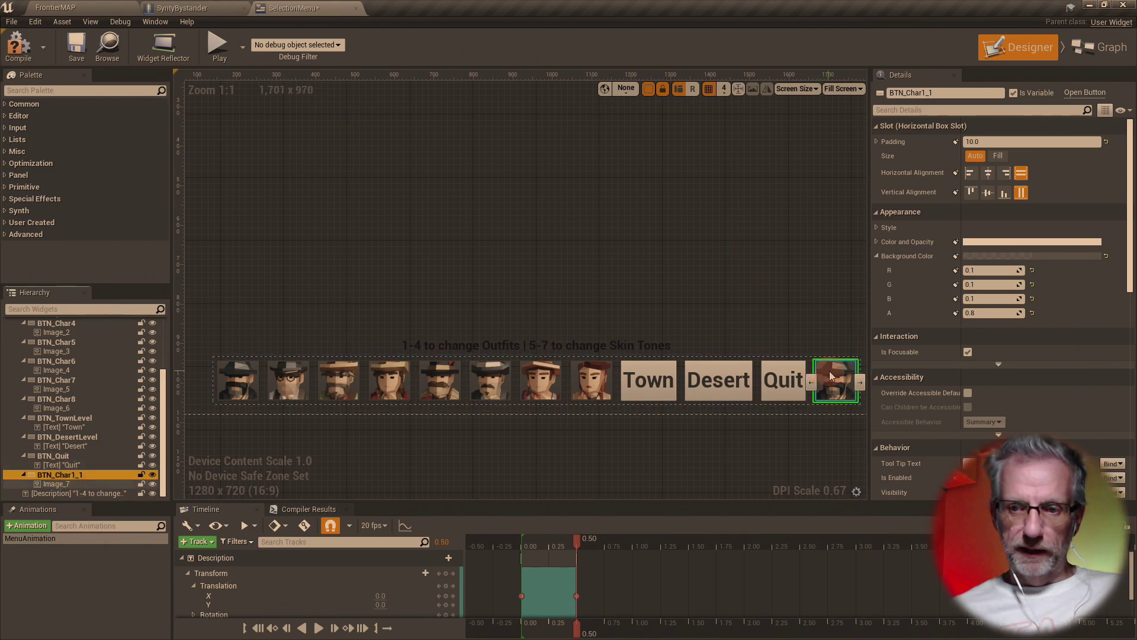
{"action": "left_click_drag", "start_coordinate": [837, 379], "coordinate": [780, 261]}
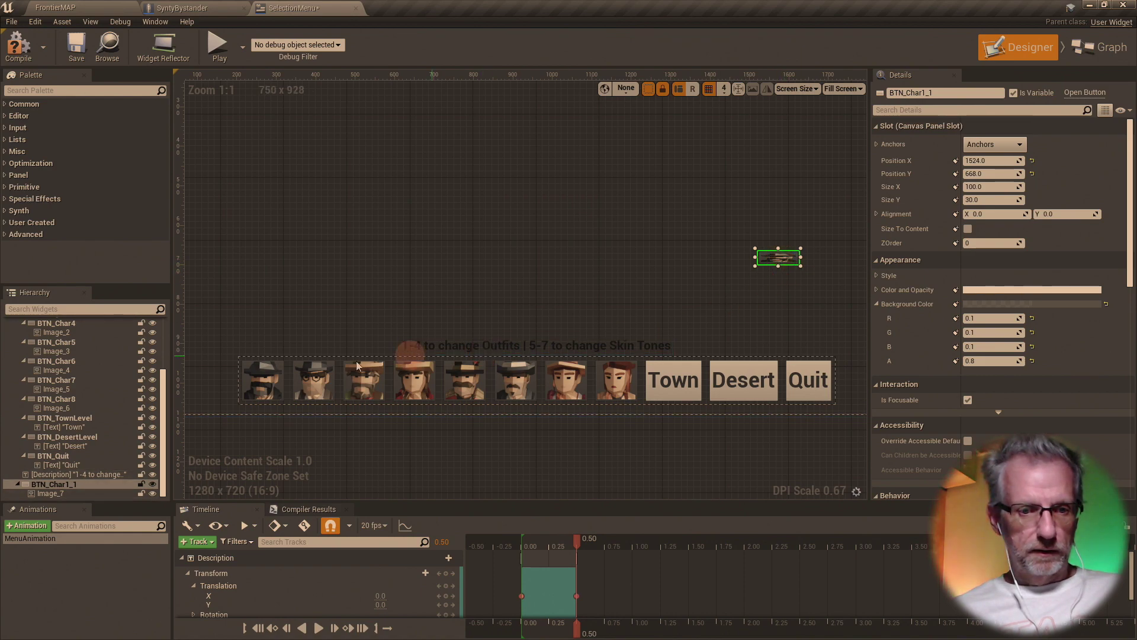
- Collapse BOX_Bottom and enable Size To Content on the duplicated button BTN_Char1_1
{"action": "scroll", "coordinate": [110, 409], "scroll_direction": "up", "scroll_amount": 5}
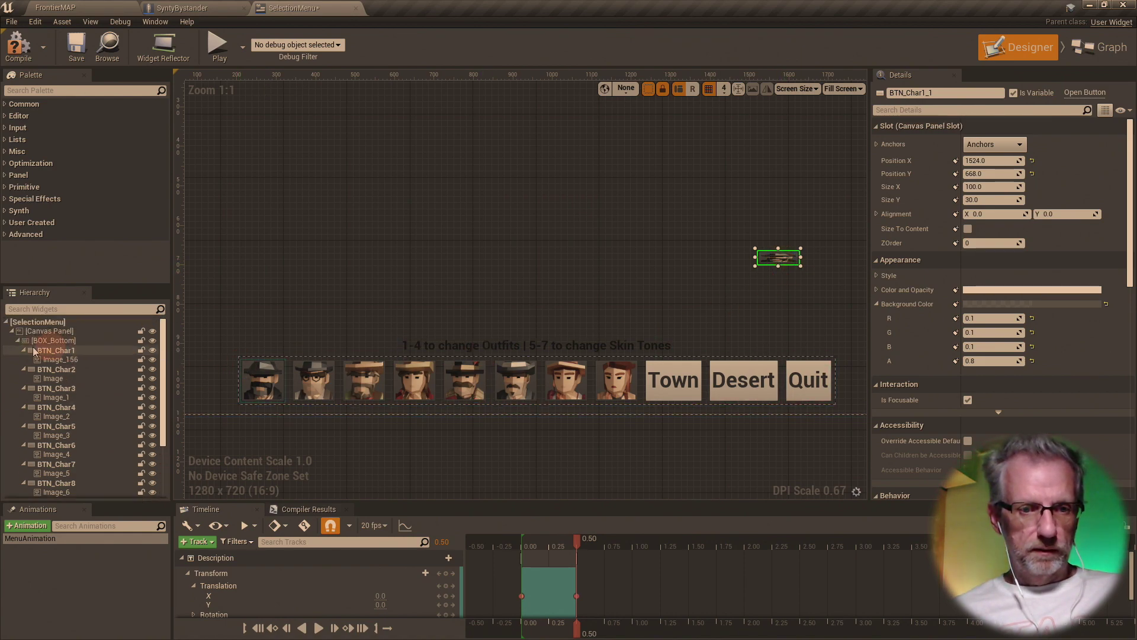
{"action": "left_click", "coordinate": [18, 342]}
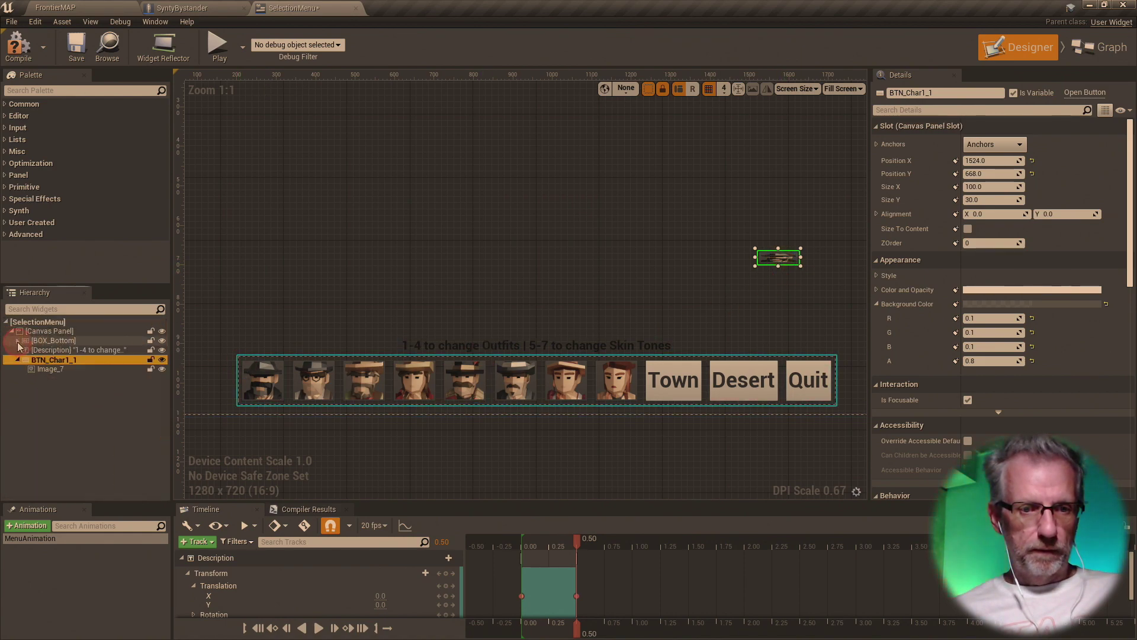
{"action": "left_click", "coordinate": [80, 371]}
{"action": "left_click", "coordinate": [86, 362]}
{"action": "left_click", "coordinate": [84, 368]}
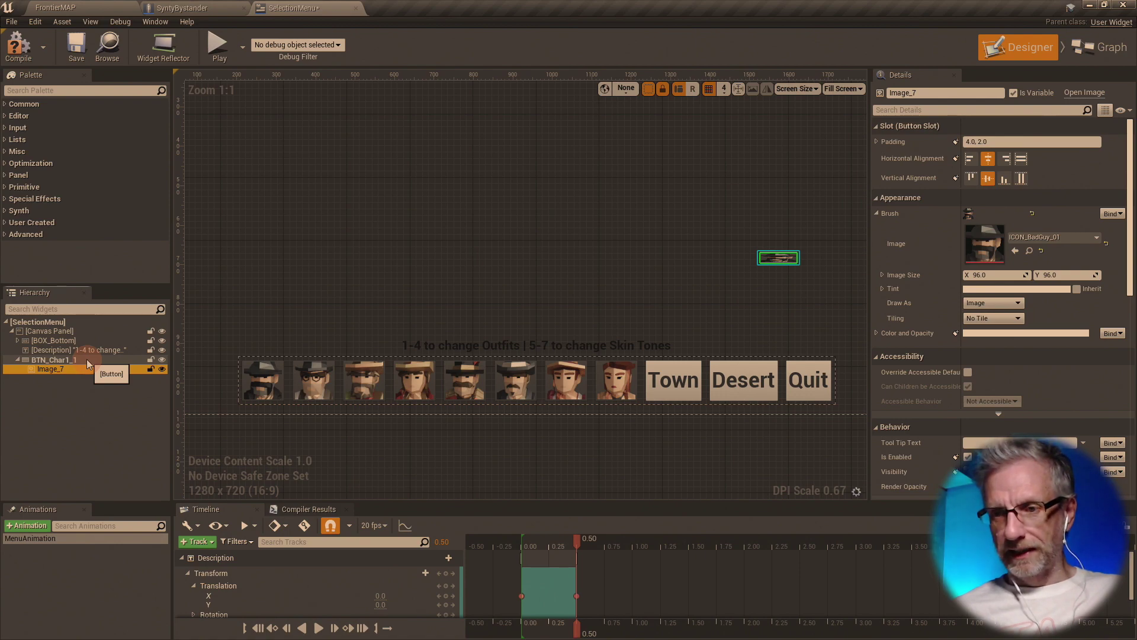
{"action": "left_click", "coordinate": [87, 359]}
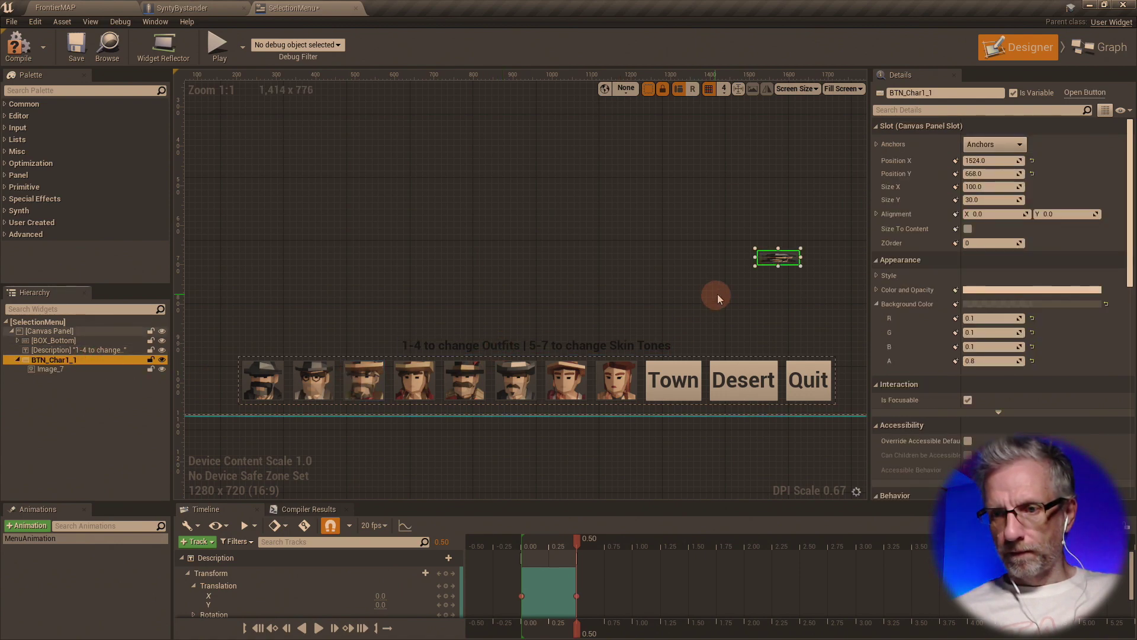
{"action": "left_click", "coordinate": [969, 229]}
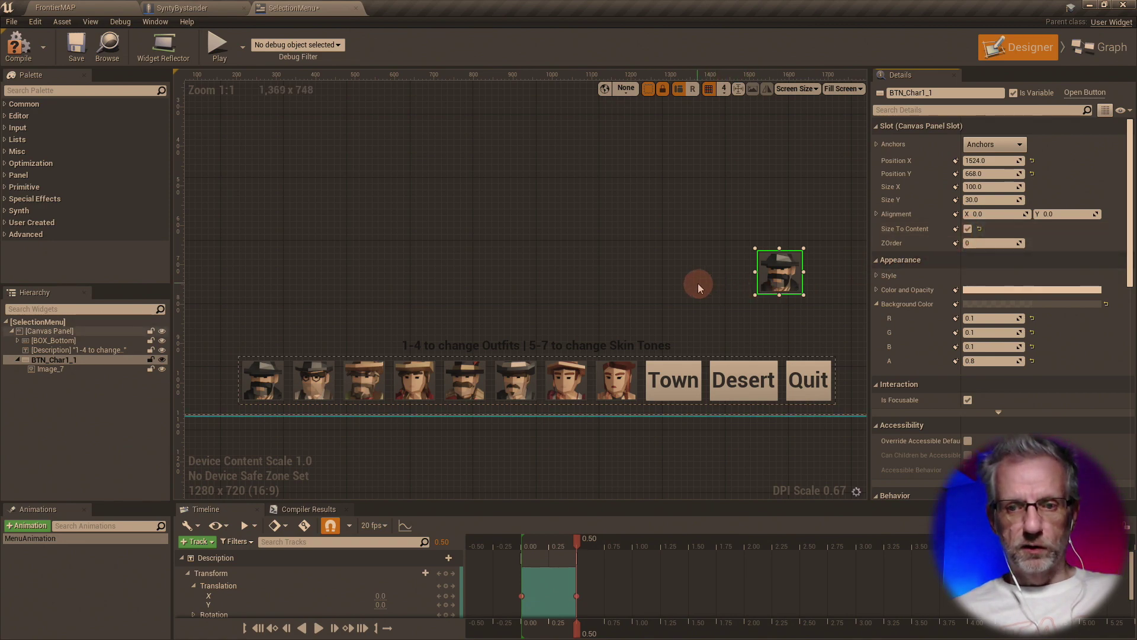
- Look through the available image assets for the duplicated button's Image_7 brush
{"action": "left_click", "coordinate": [47, 368]}
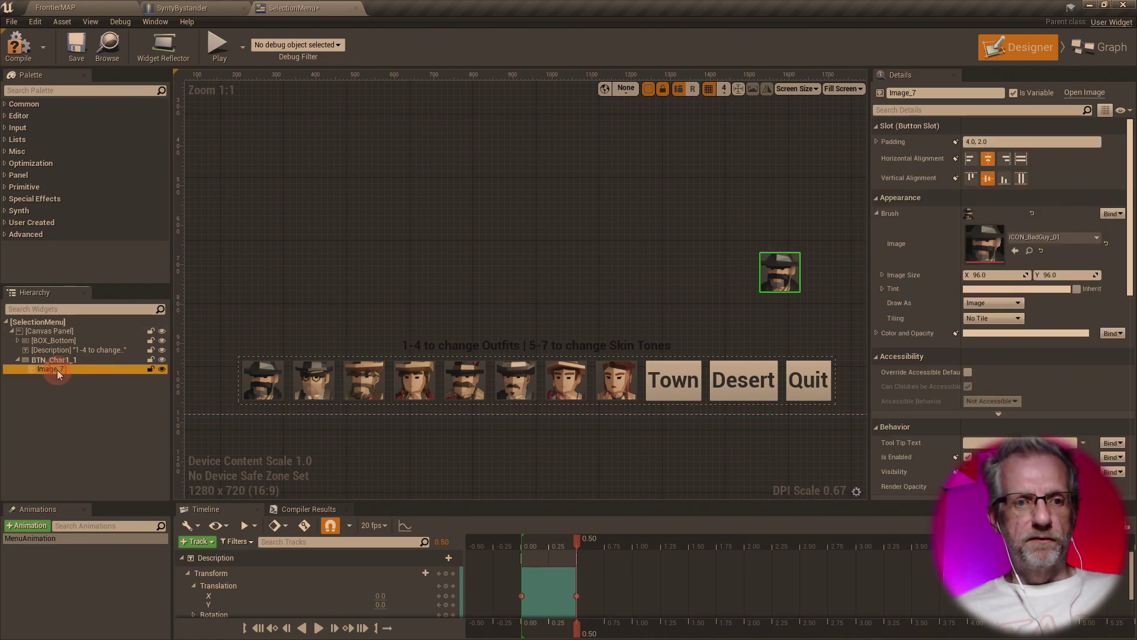
{"action": "left_click", "coordinate": [1081, 236]}
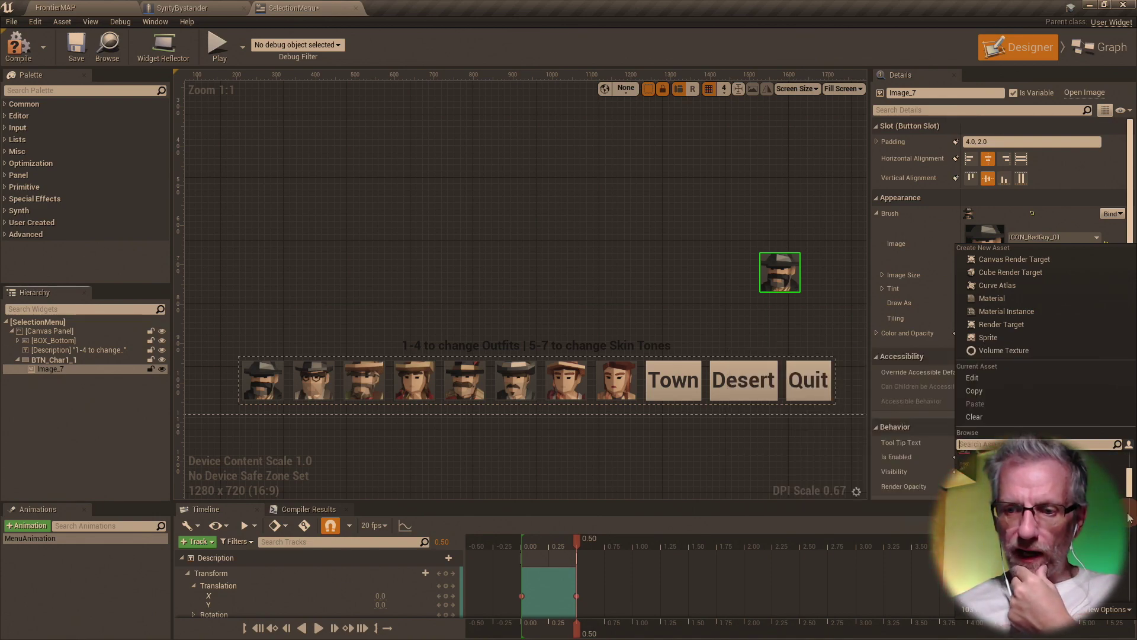
{"action": "scroll", "coordinate": [1126, 517], "scroll_direction": "down", "scroll_amount": 2}
{"action": "scroll", "coordinate": [1128, 517], "scroll_direction": "up", "scroll_amount": 1}
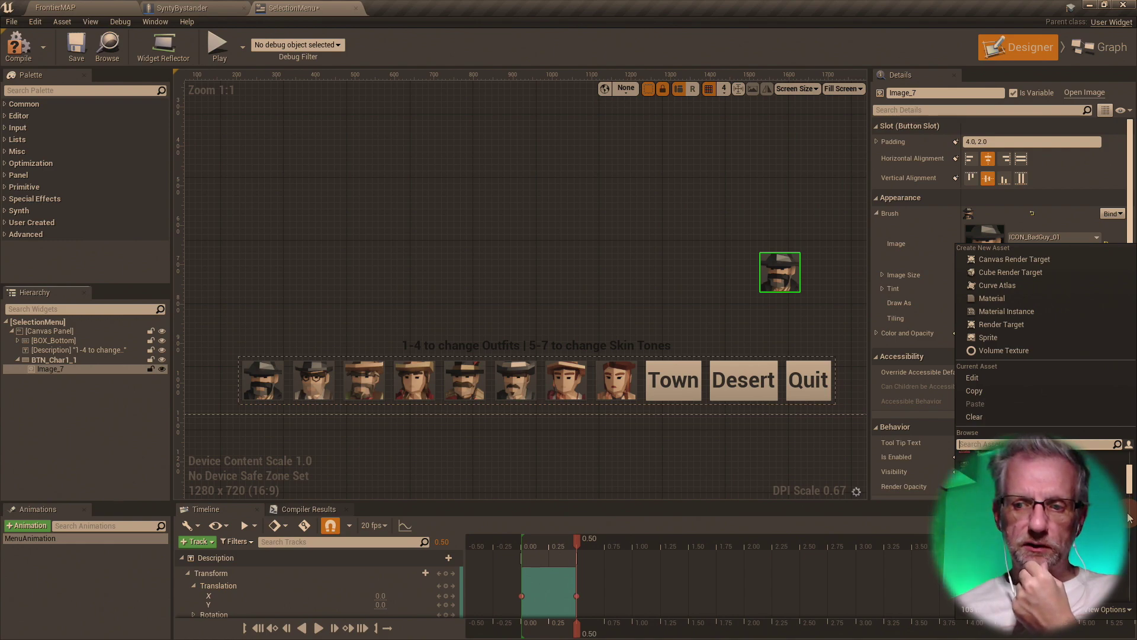
{"action": "scroll", "coordinate": [1128, 518], "scroll_direction": "down", "scroll_amount": 3}
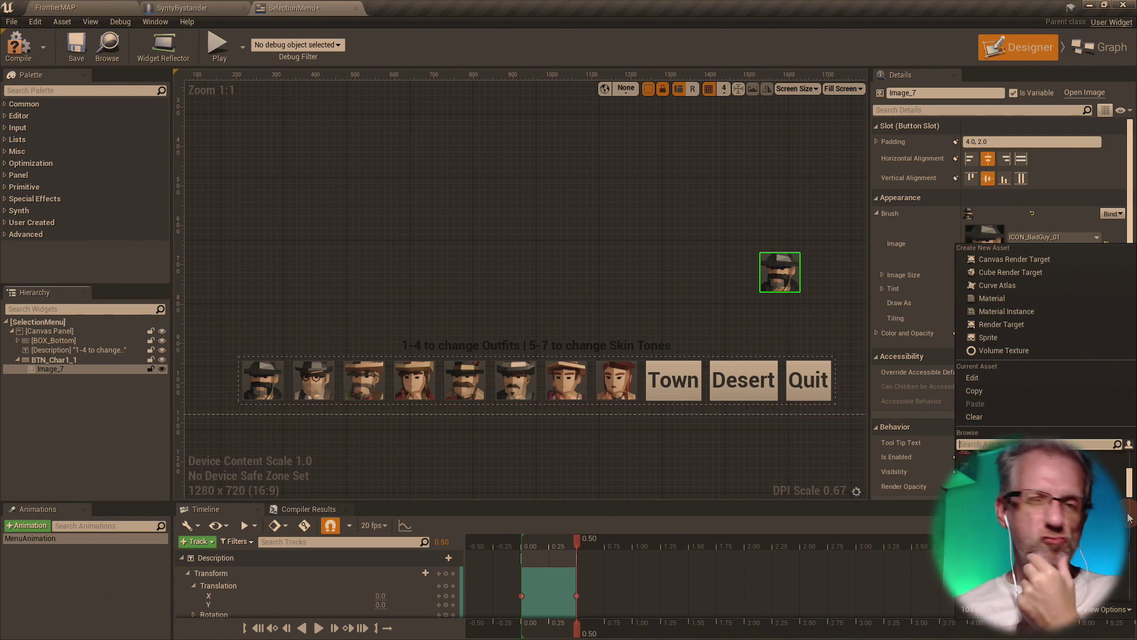
{"action": "scroll", "coordinate": [1128, 517], "scroll_direction": "up", "scroll_amount": 1}
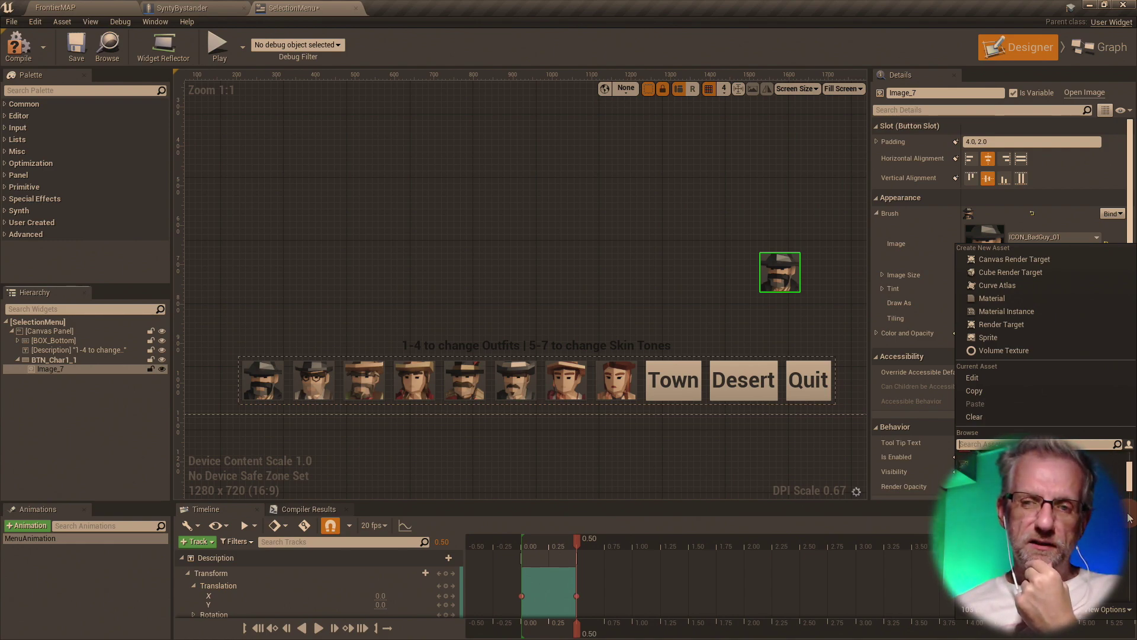
{"action": "scroll", "coordinate": [1128, 517], "scroll_direction": "up", "scroll_amount": 1}
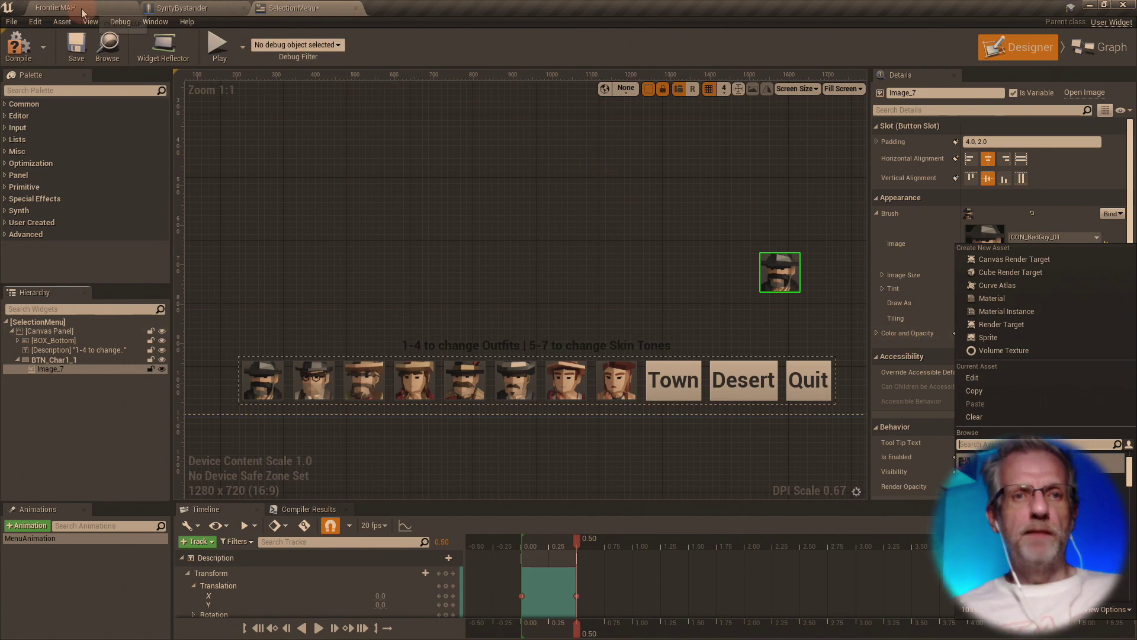
- Return to the FrontierMAP level editor and rename the ICON_GoldMiner01 texture in Icons_Frontier to ICON_F_GoldMiner01
{"action": "left_click", "coordinate": [82, 13]}
{"action": "double_click", "coordinate": [330, 521]}
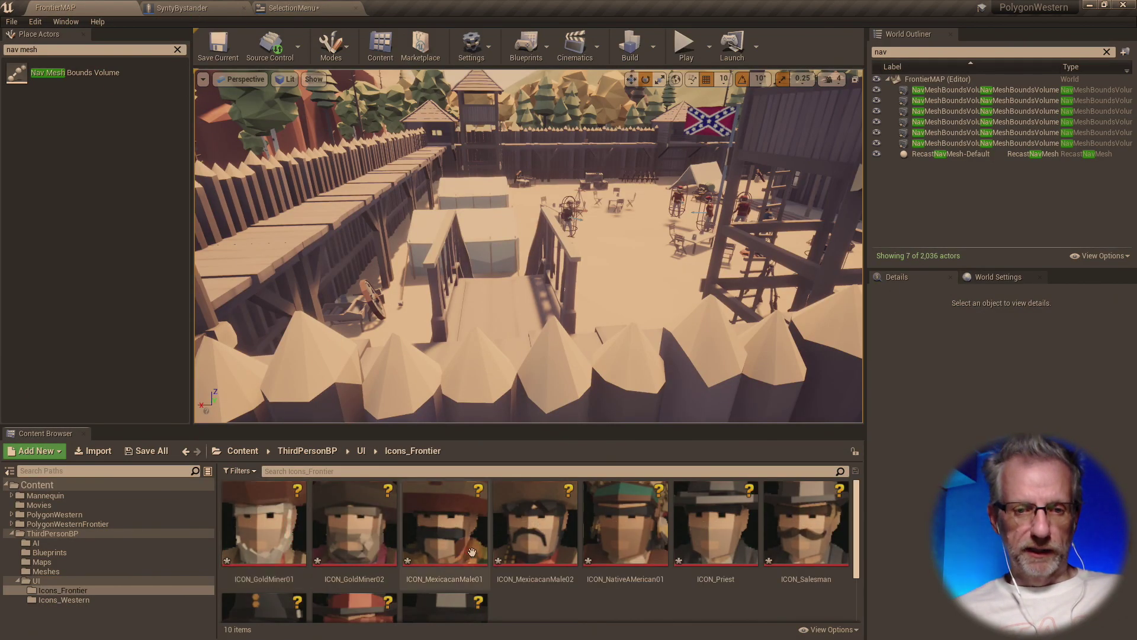
{"action": "key", "text": "Down"}
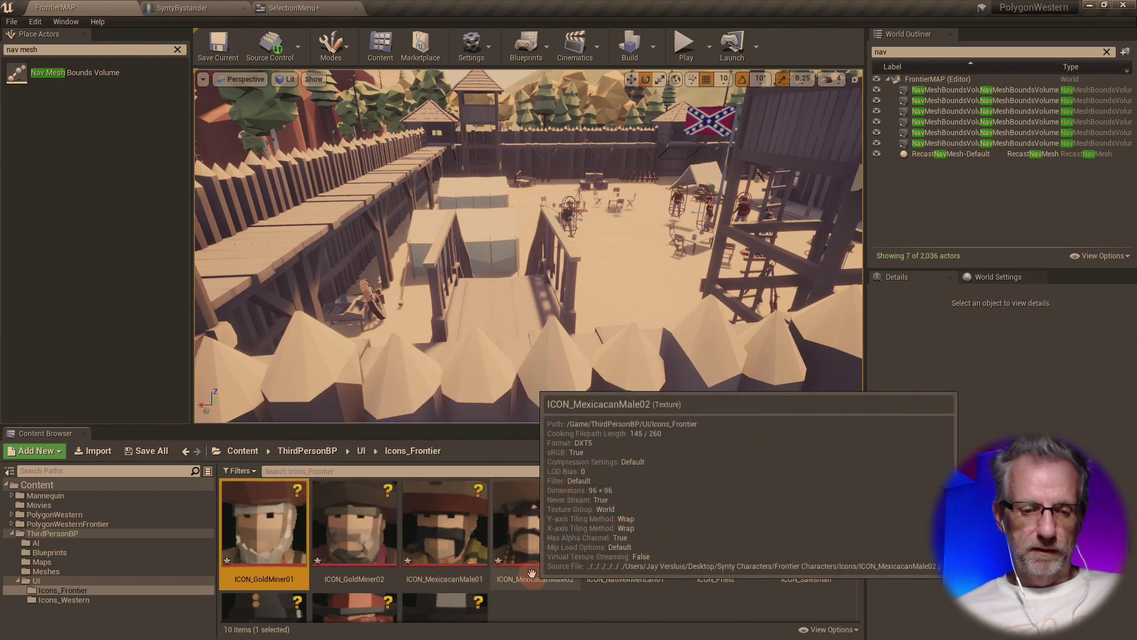
{"action": "key", "text": "F2"}
{"action": "key", "text": "End"}
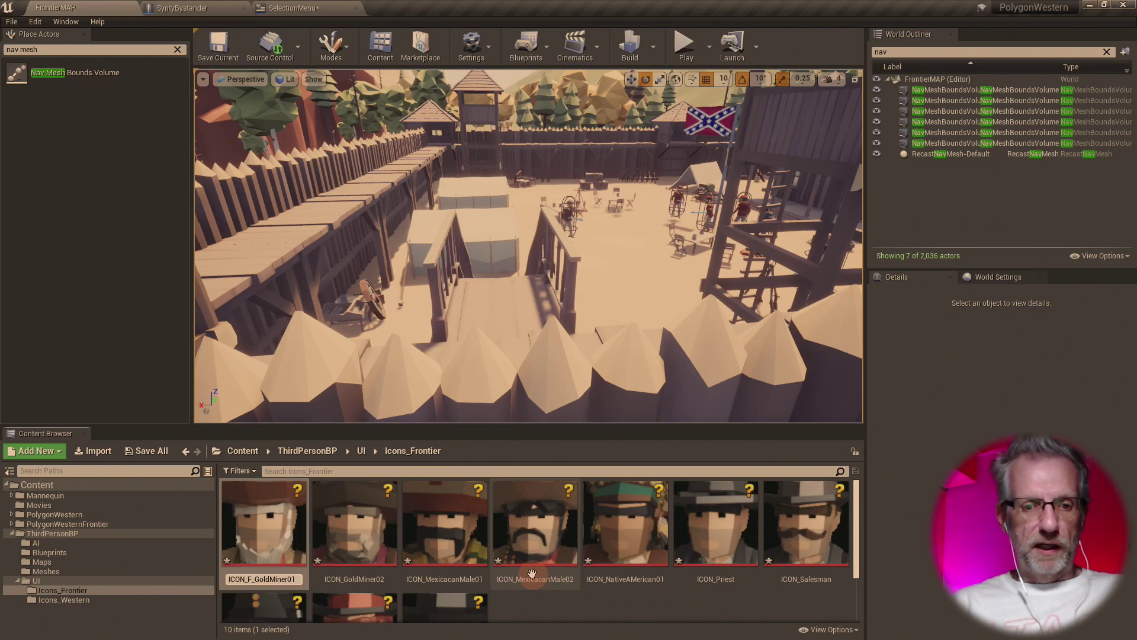
{"action": "type", "text": "_F"}
{"action": "key", "text": "Return"}
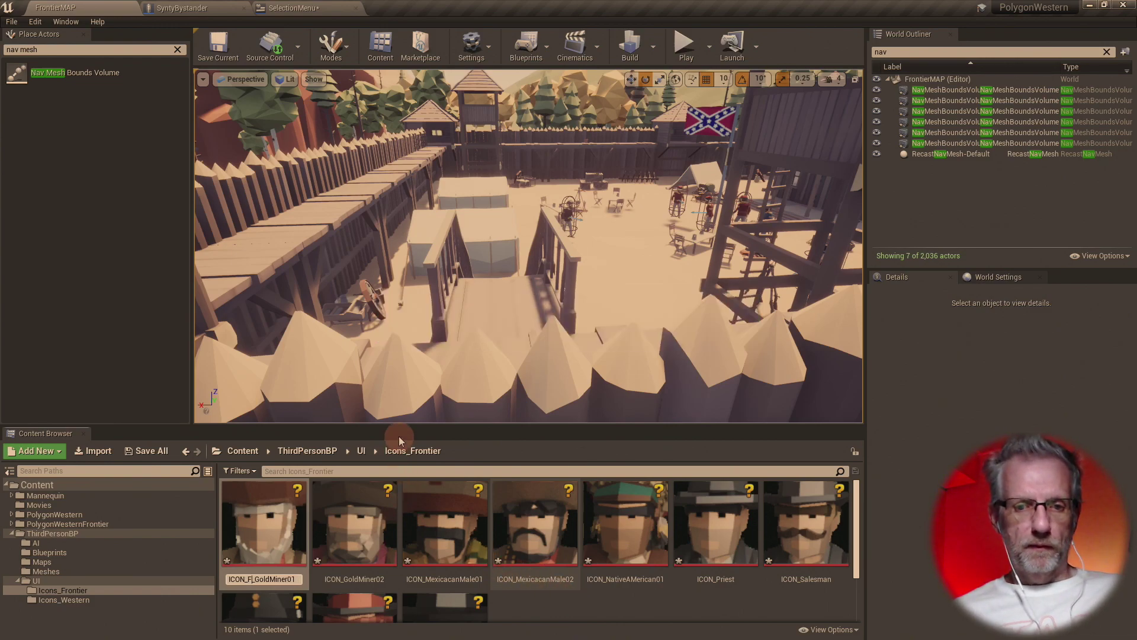
- Enlarge the content browser area and rename the ICON_GoldMiner02 texture to ICON_F_GoldMiner02
{"action": "left_click_drag", "start_coordinate": [414, 428], "coordinate": [409, 350]}
{"action": "left_click", "coordinate": [354, 468]}
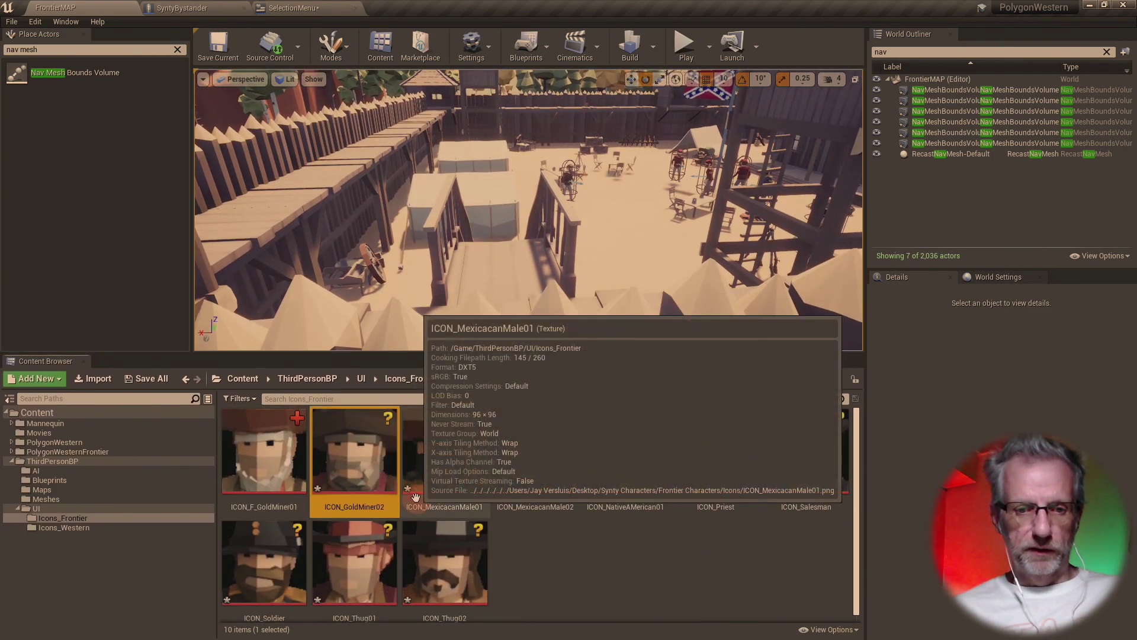
{"action": "key", "text": "F2"}
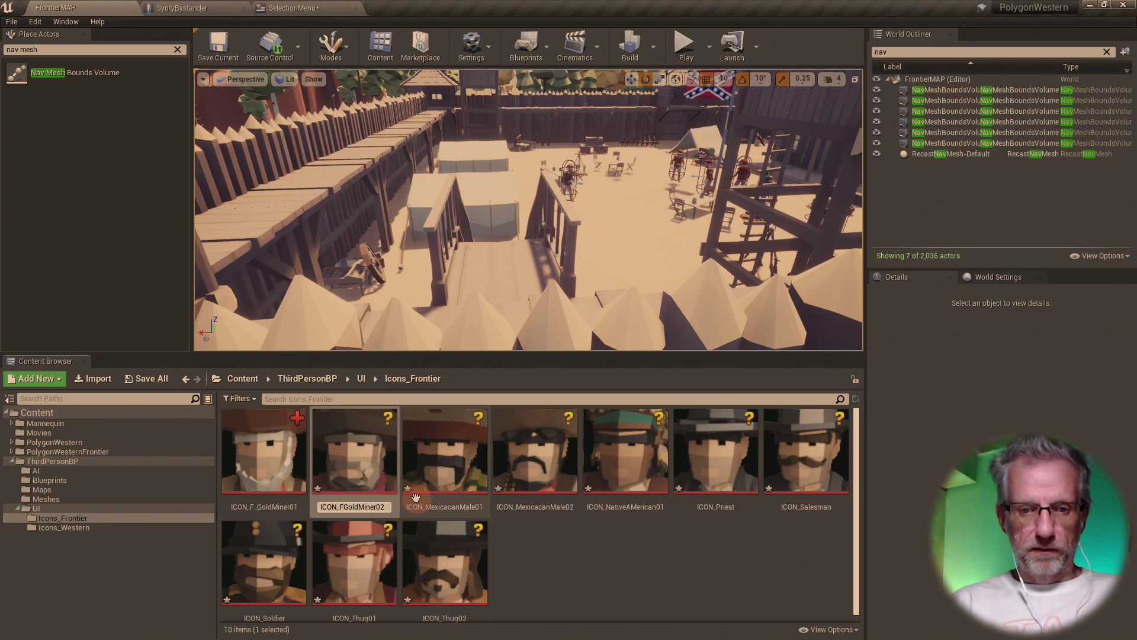
{"action": "key", "text": "Return"}
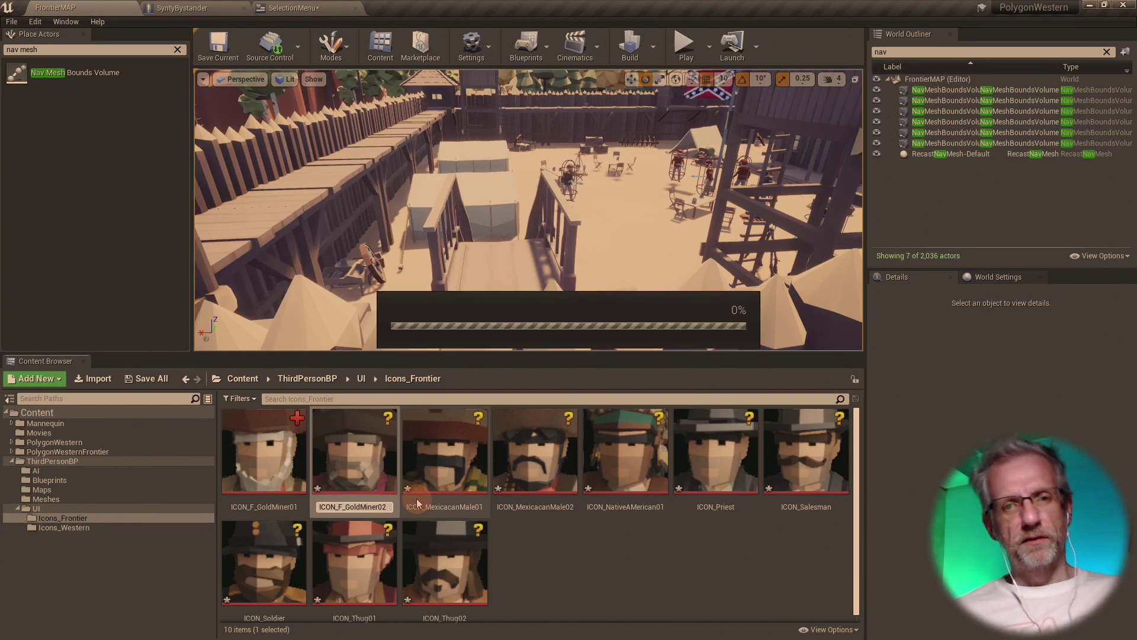
- Rename the texture ICON_MexicacanMale01 in the Icons_Frontier folder as ICON_F_MexicacanMale01
{"action": "left_click", "coordinate": [433, 494]}
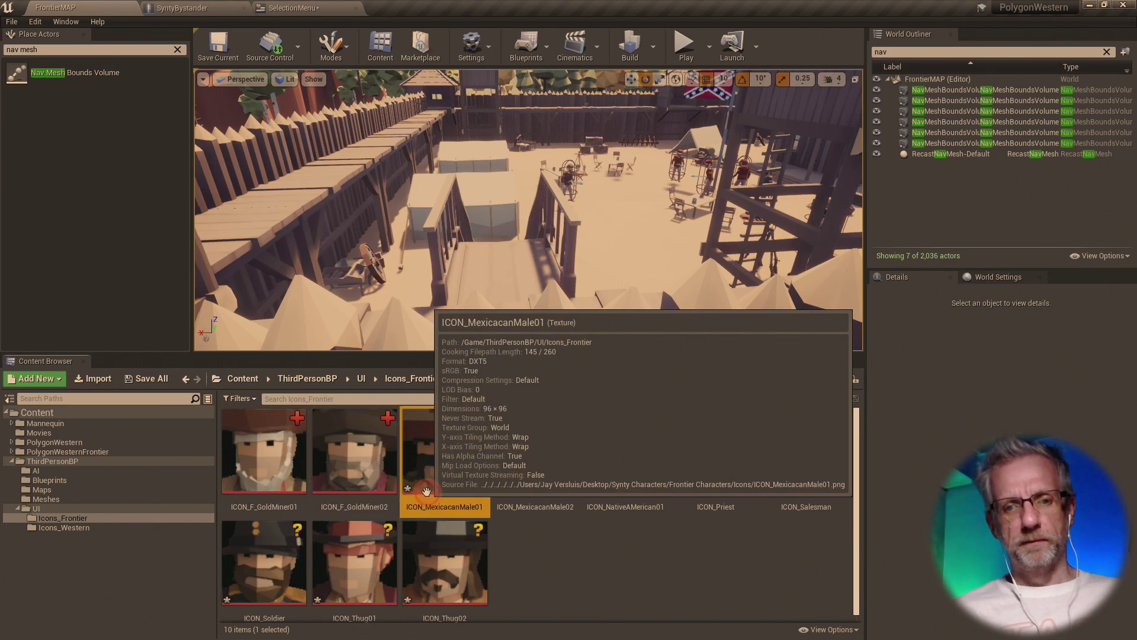
{"action": "key", "text": "F2"}
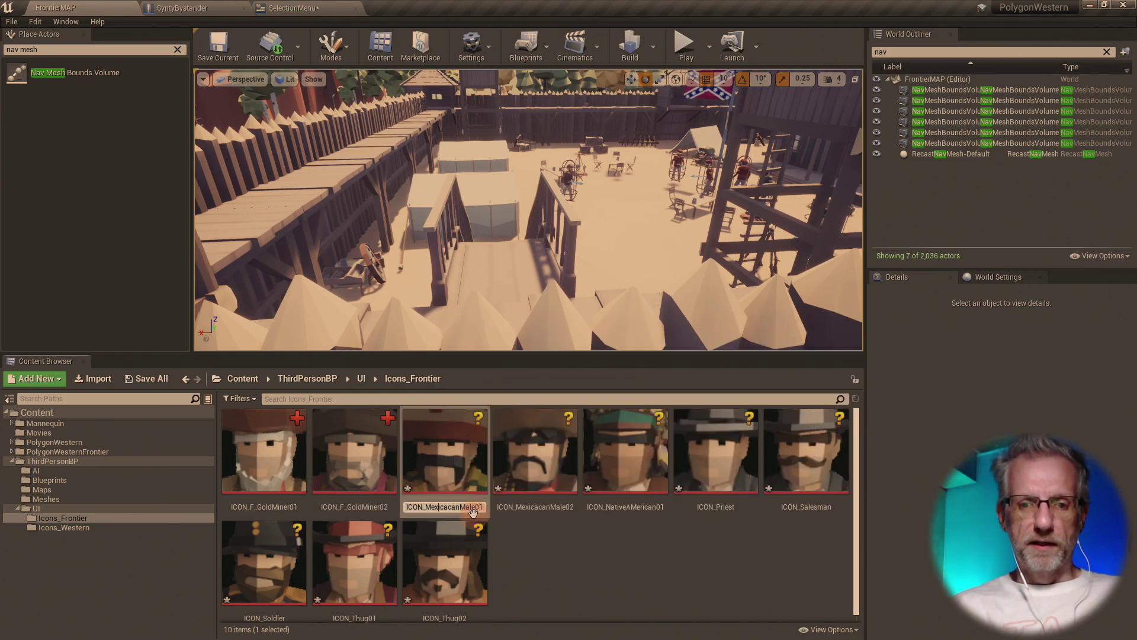
{"action": "key", "text": "Return"}
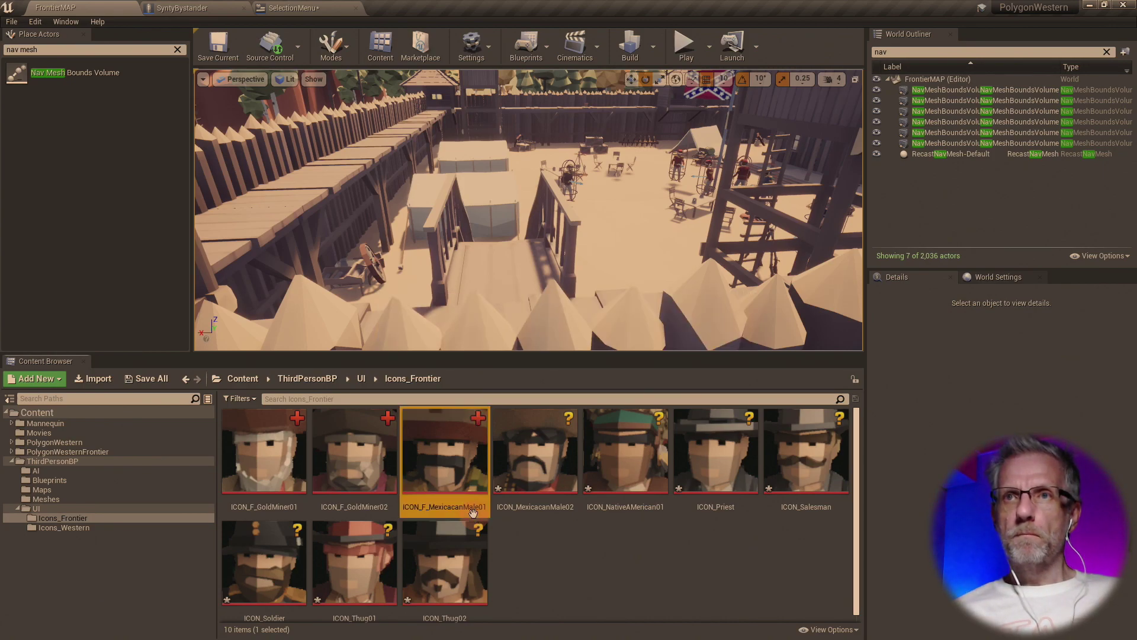
- Rename the texture ICON_MexicacanMale02 as ICON_F_MexicacanMale02
{"action": "left_click", "coordinate": [573, 510]}
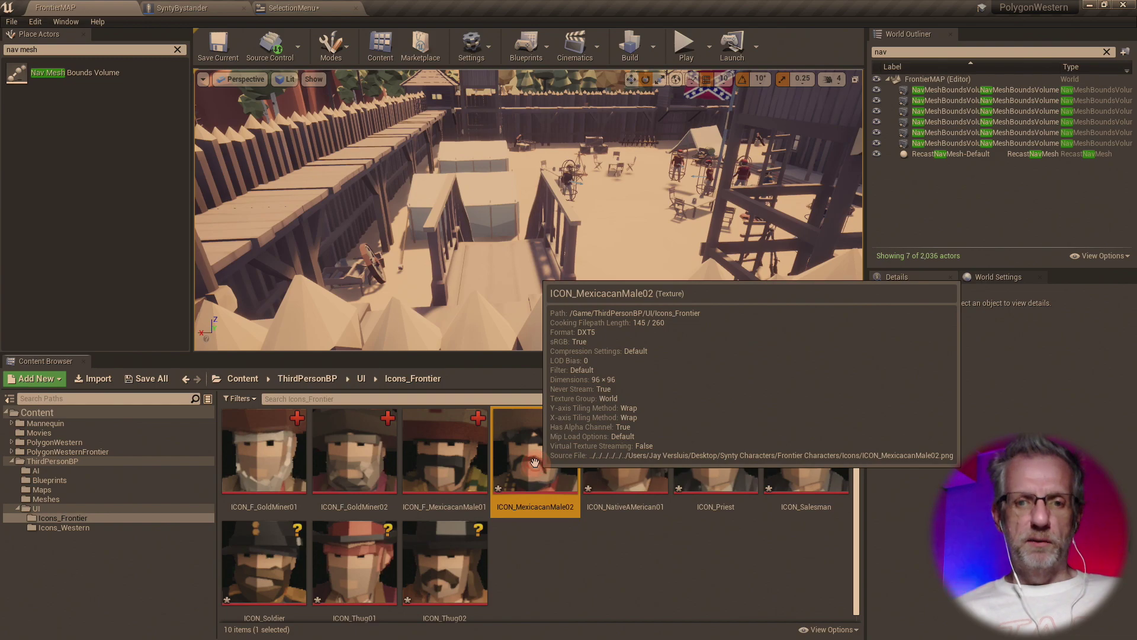
{"action": "left_click", "coordinate": [574, 509]}
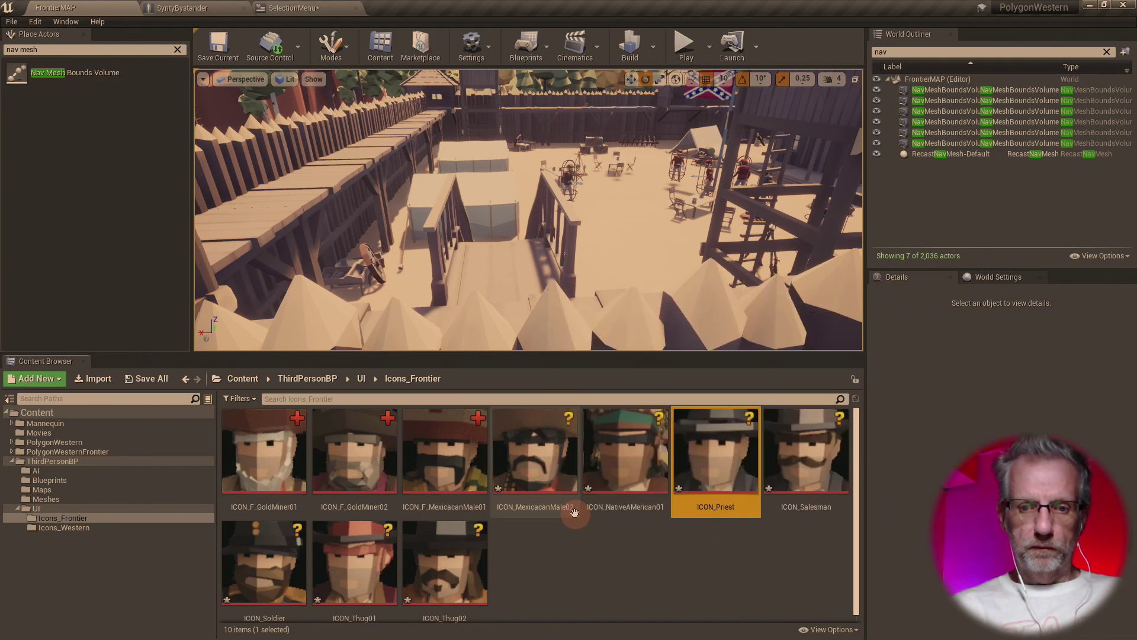
{"action": "key", "text": "Home"}
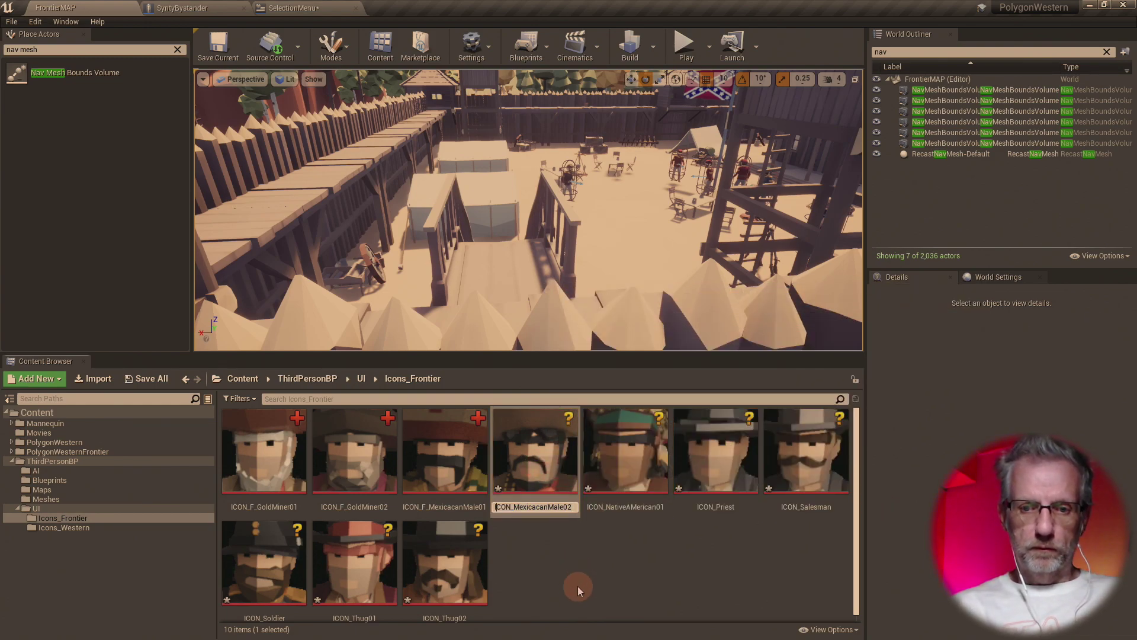
{"action": "key", "text": "Right"}
{"action": "key", "text": "Right"}
{"action": "key", "text": "Right"}
{"action": "key", "text": "Right"}
{"action": "key", "text": "Right"}
{"action": "type", "text": "F_"}
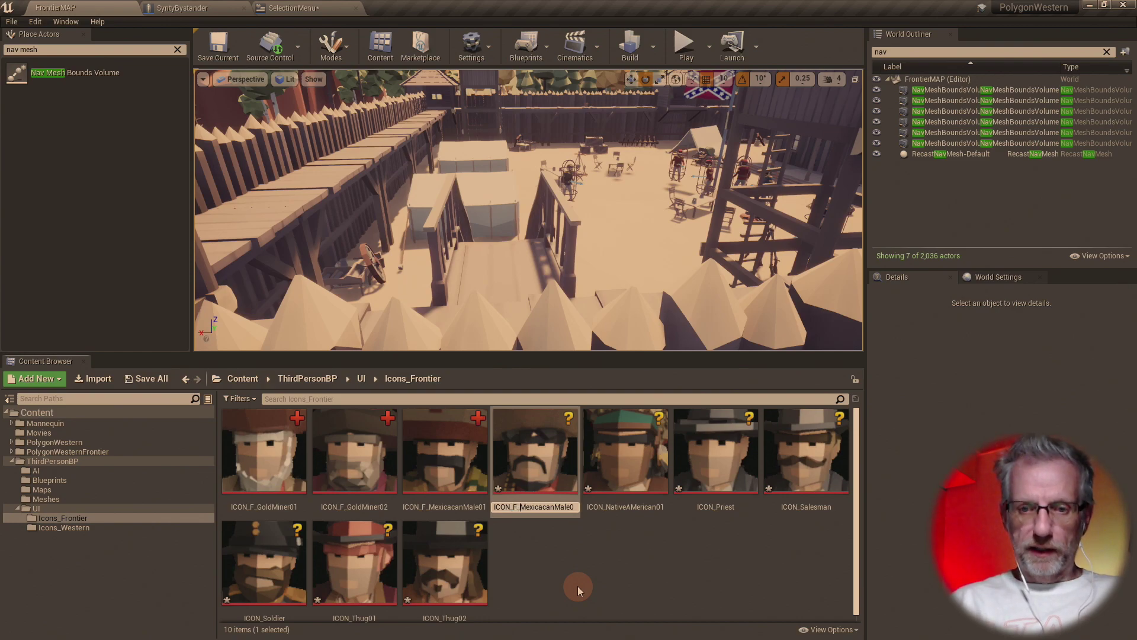
{"action": "key", "text": "Return"}
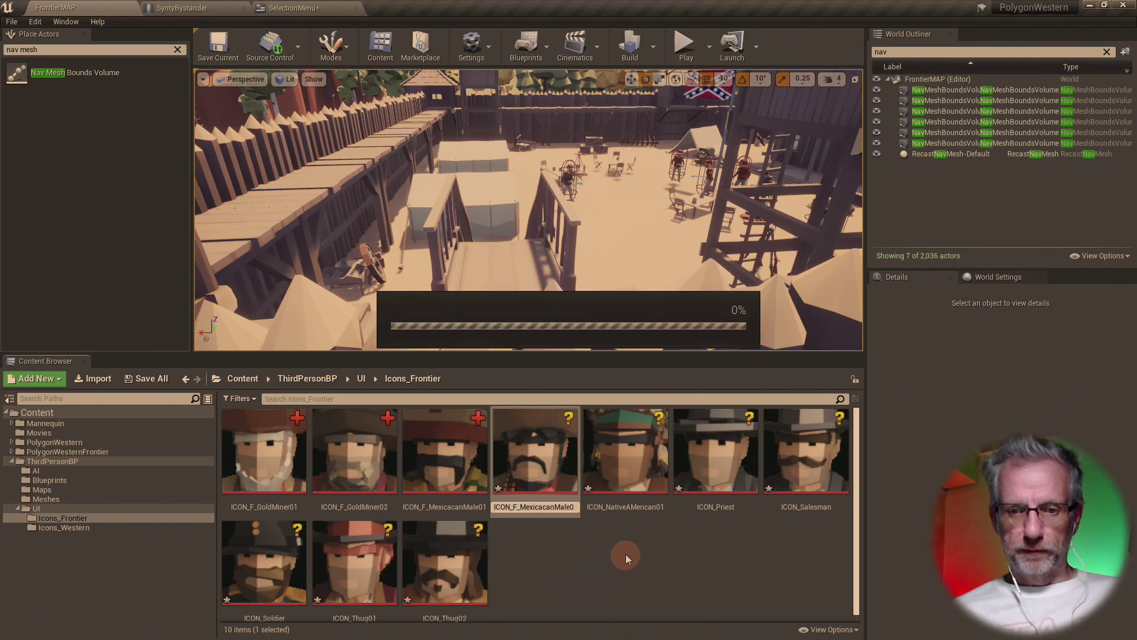
- Rename the Native American and priest icons as ICON_F_NativeAMerican01 and ICON_F_Priest
{"action": "mouse_move", "coordinate": [621, 475]}
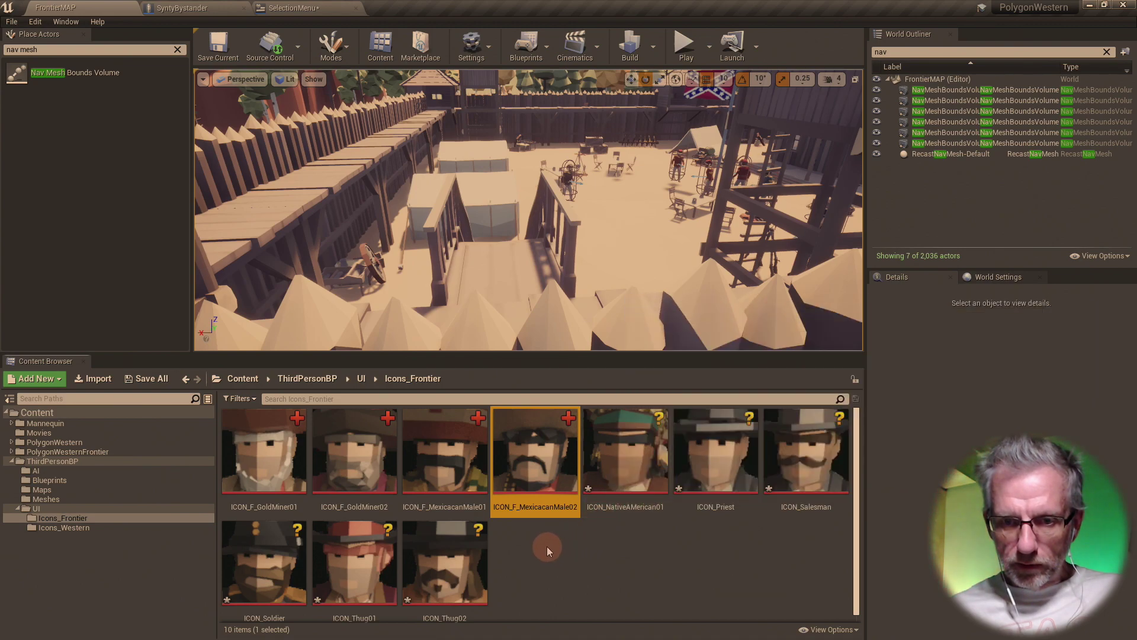
{"action": "left_click", "coordinate": [638, 469]}
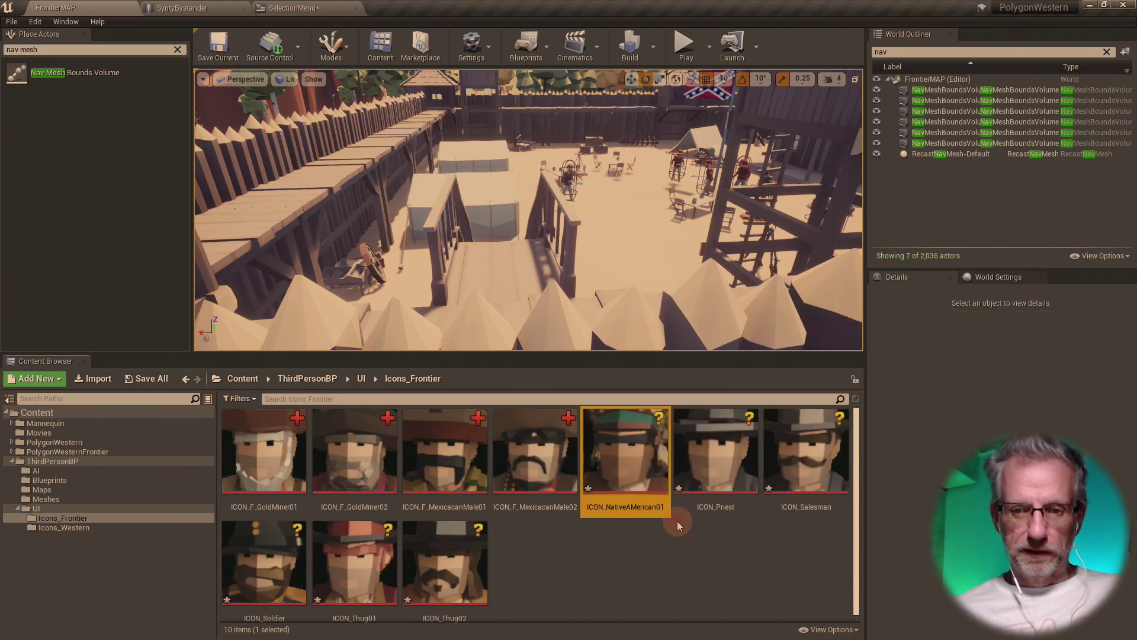
{"action": "key", "text": "F2"}
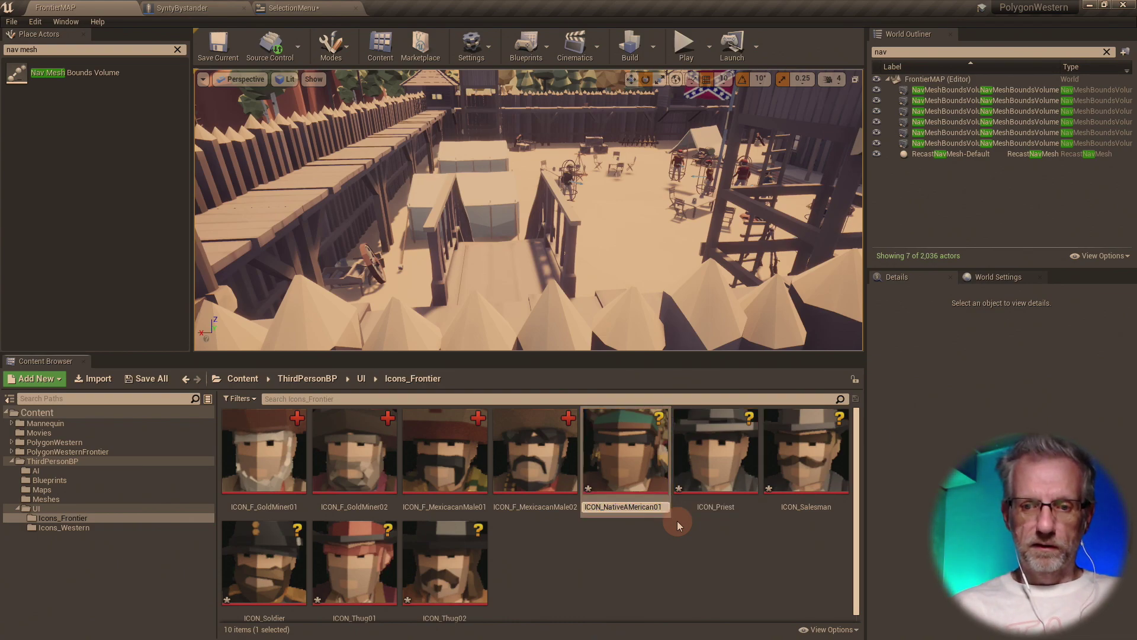
{"action": "type", "text": "F_"}
{"action": "key", "text": "Return"}
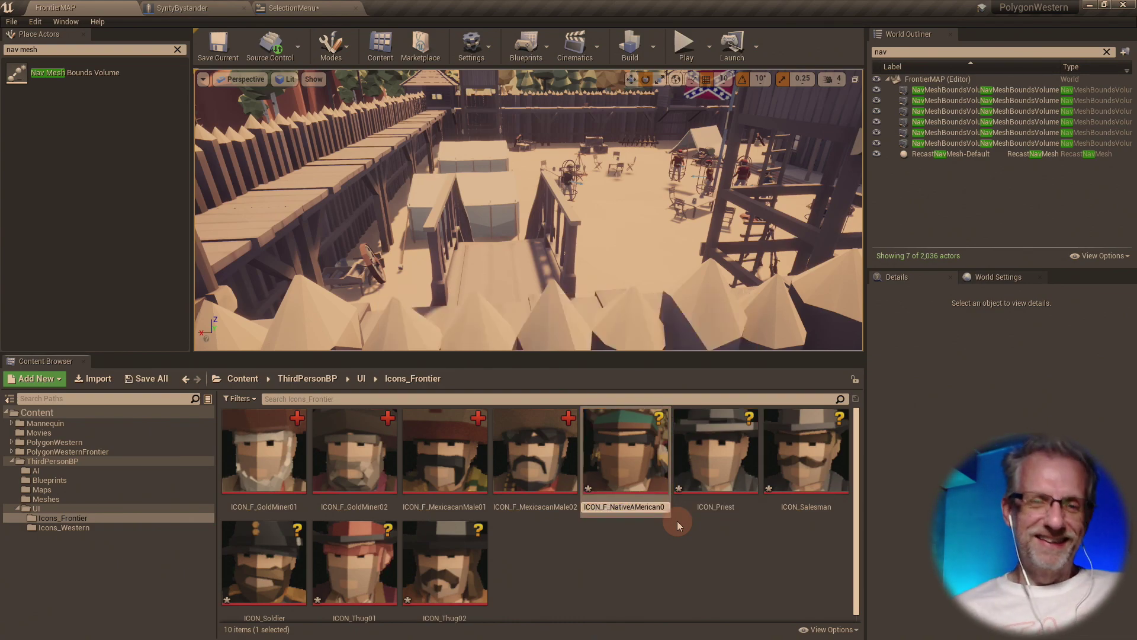
{"action": "left_click", "coordinate": [714, 499]}
{"action": "key", "text": "F2"}
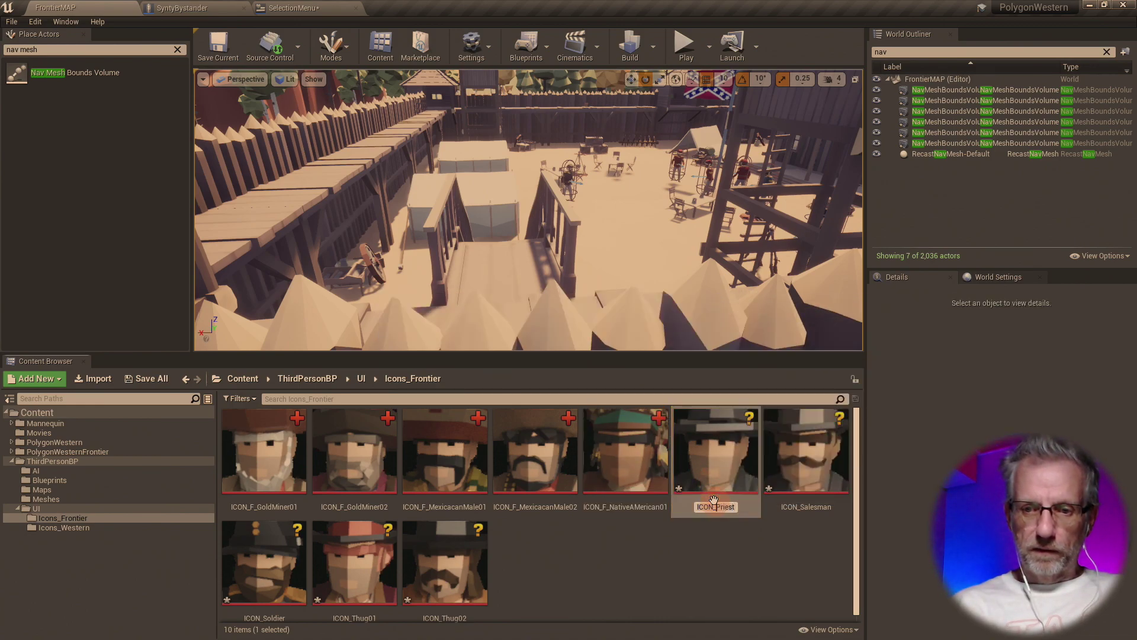
{"action": "type", "text": "F_"}
{"action": "key", "text": "Return"}
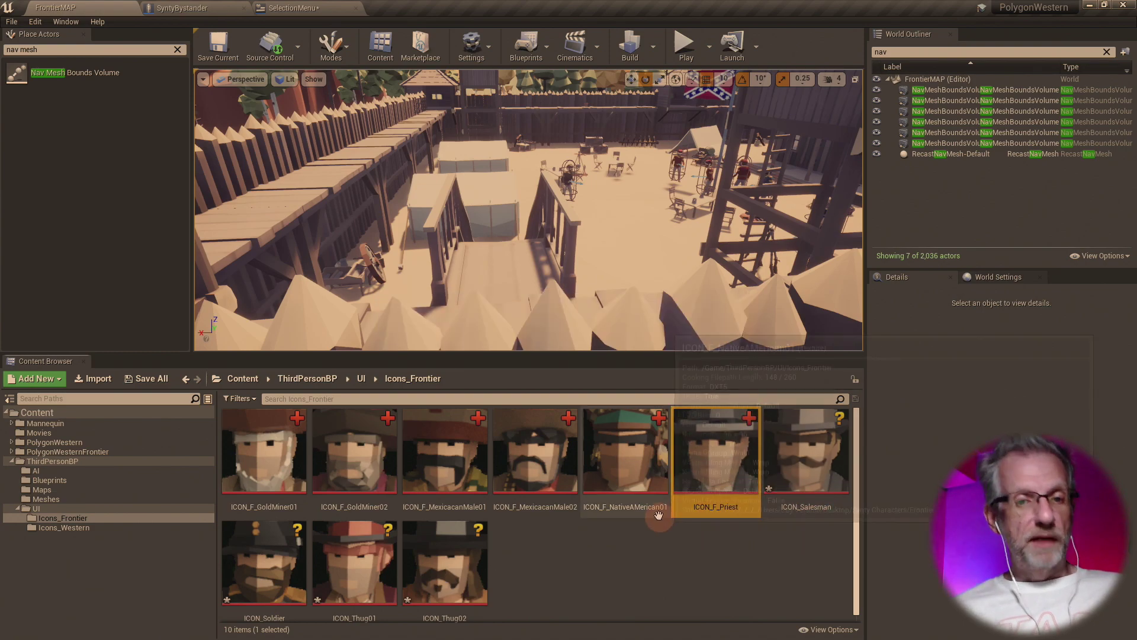
- Rename the salesman and soldier icons as ICON_F_Salesman and ICON_F_Soldier
{"action": "mouse_move", "coordinate": [753, 433]}
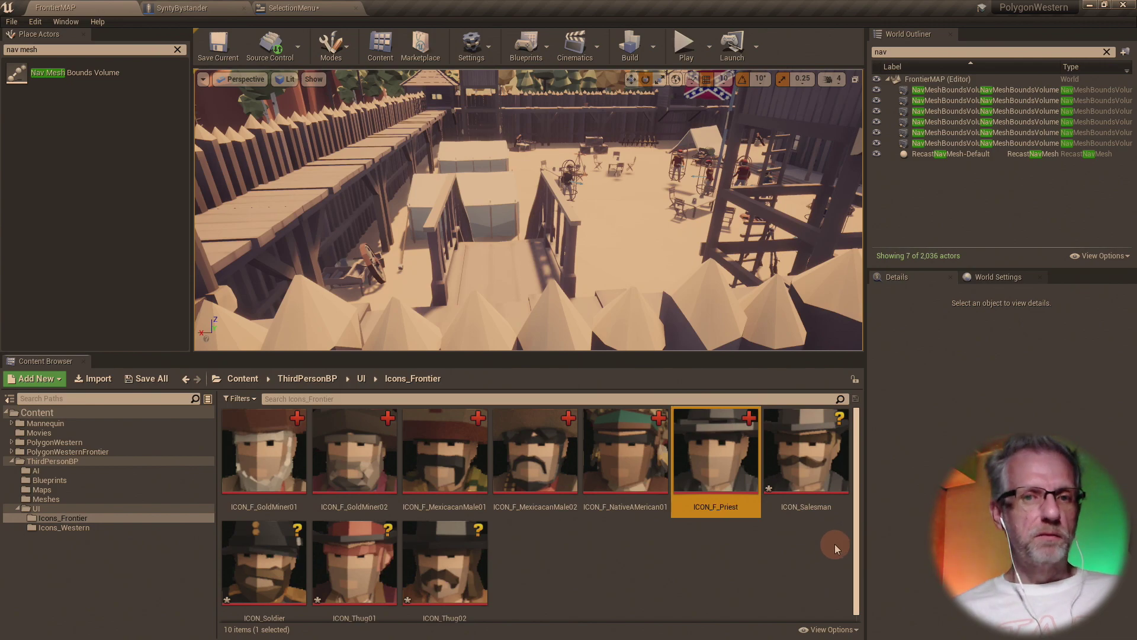
{"action": "left_click", "coordinate": [797, 463]}
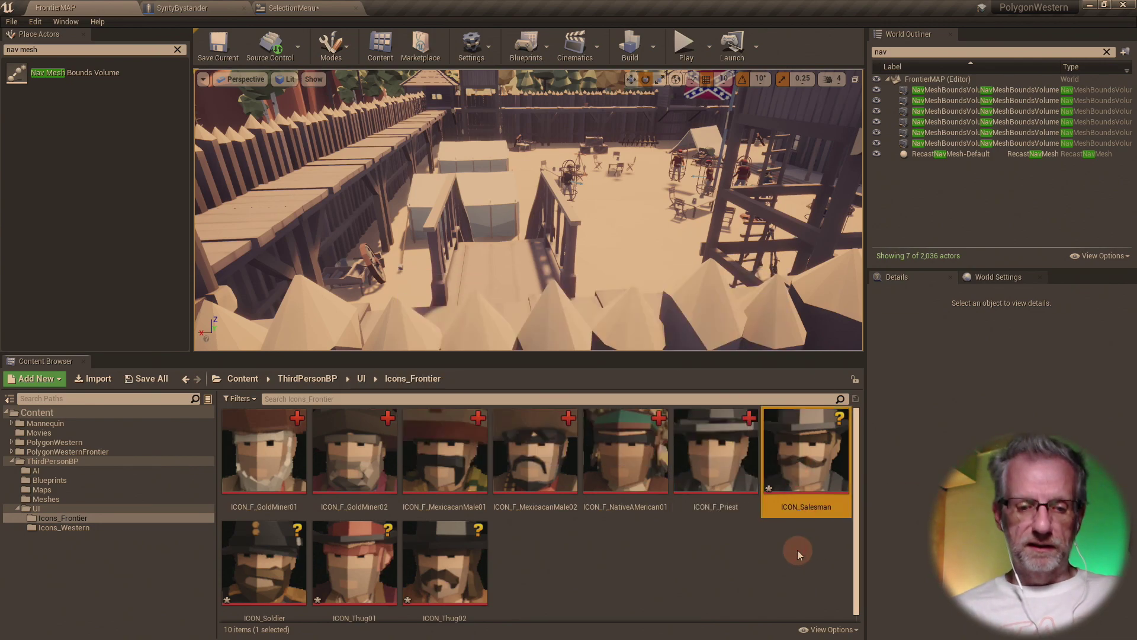
{"action": "key", "text": "F2"}
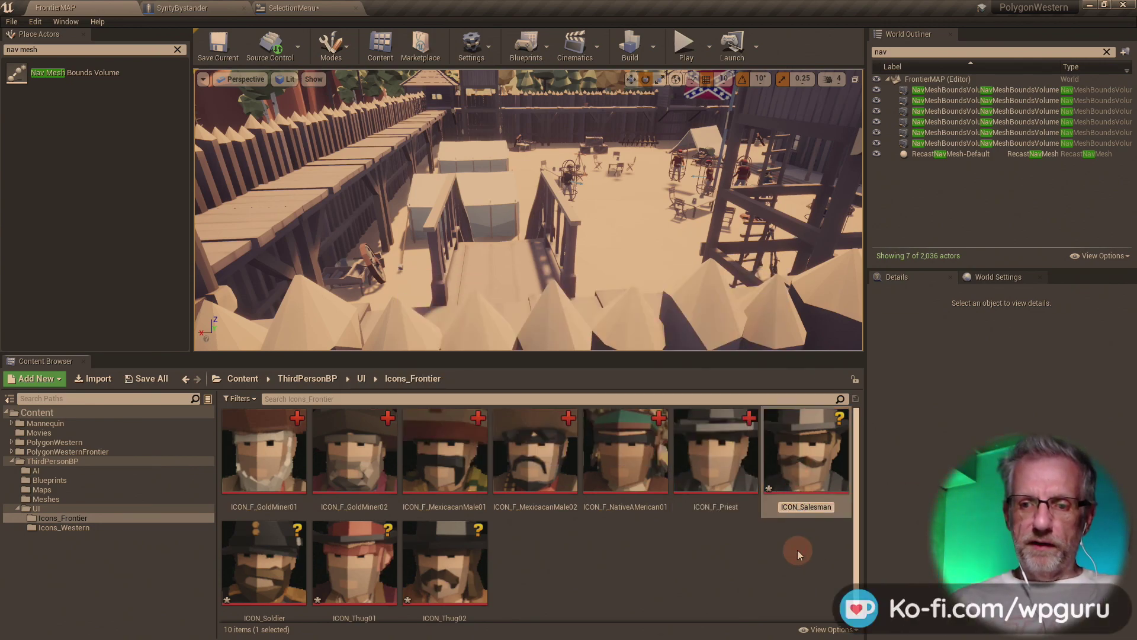
{"action": "type", "text": "F_"}
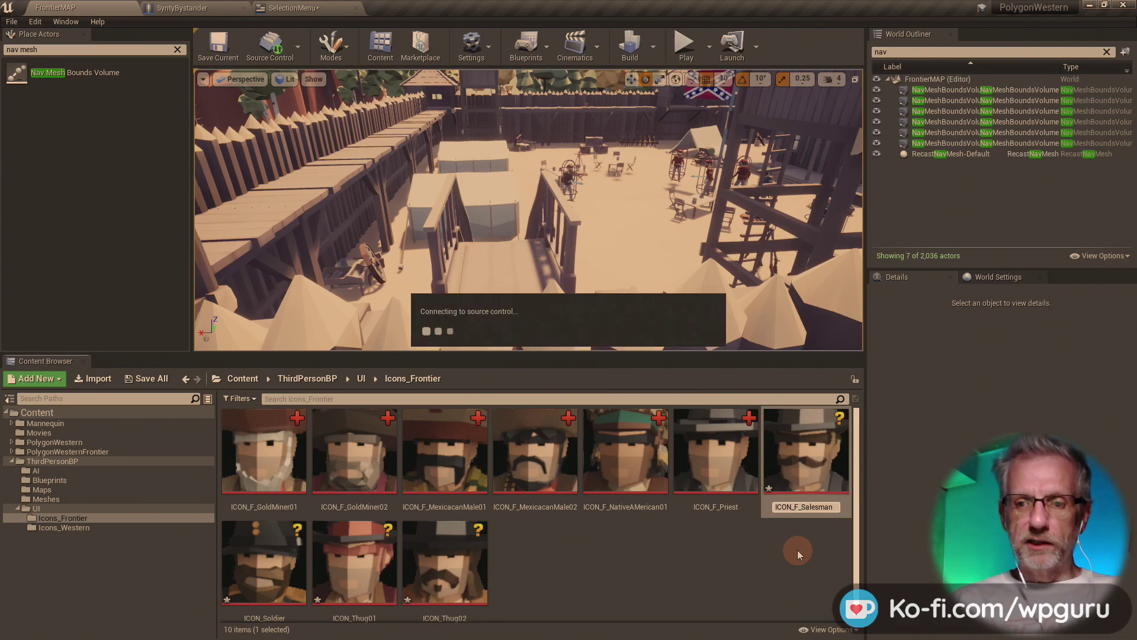
{"action": "key", "text": "Return"}
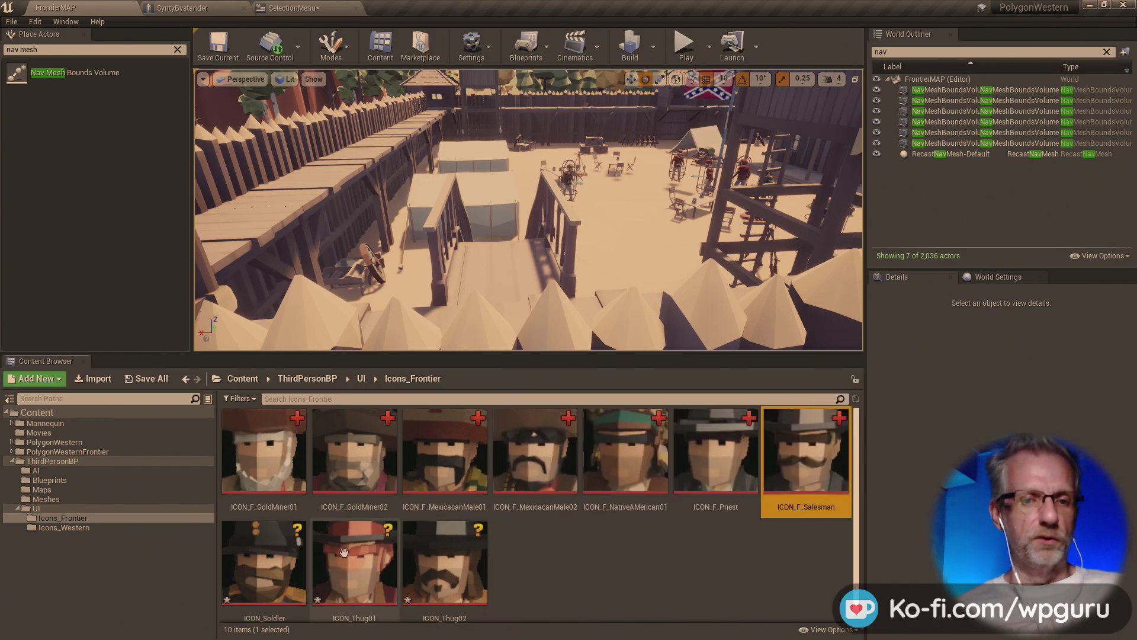
{"action": "left_click", "coordinate": [264, 562]}
{"action": "key", "text": "F2"}
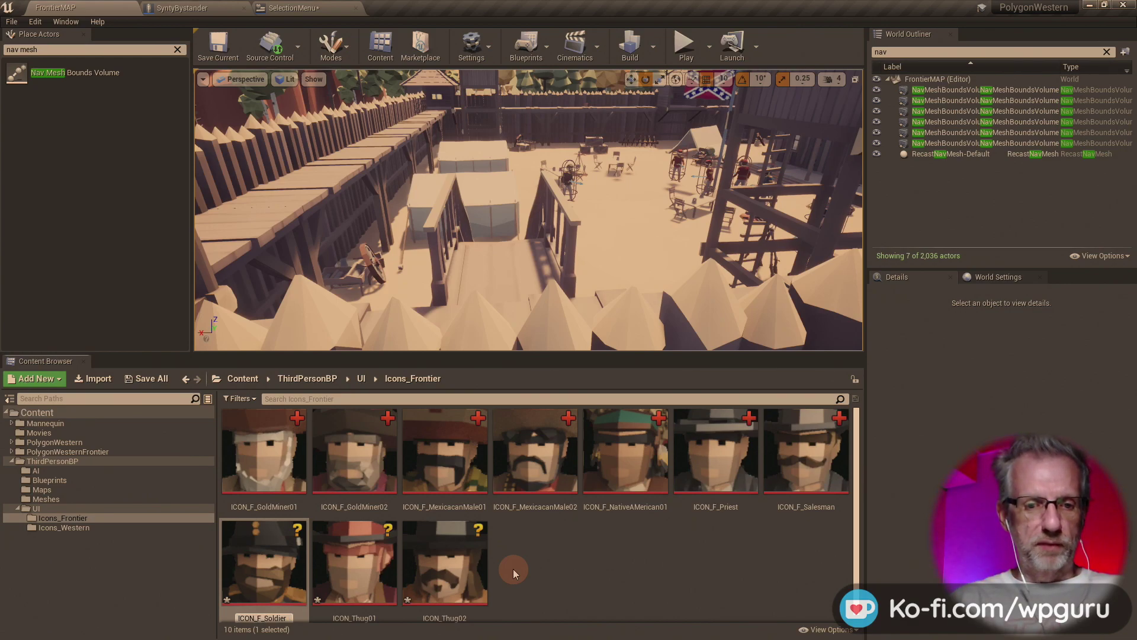
{"action": "key", "text": "Return"}
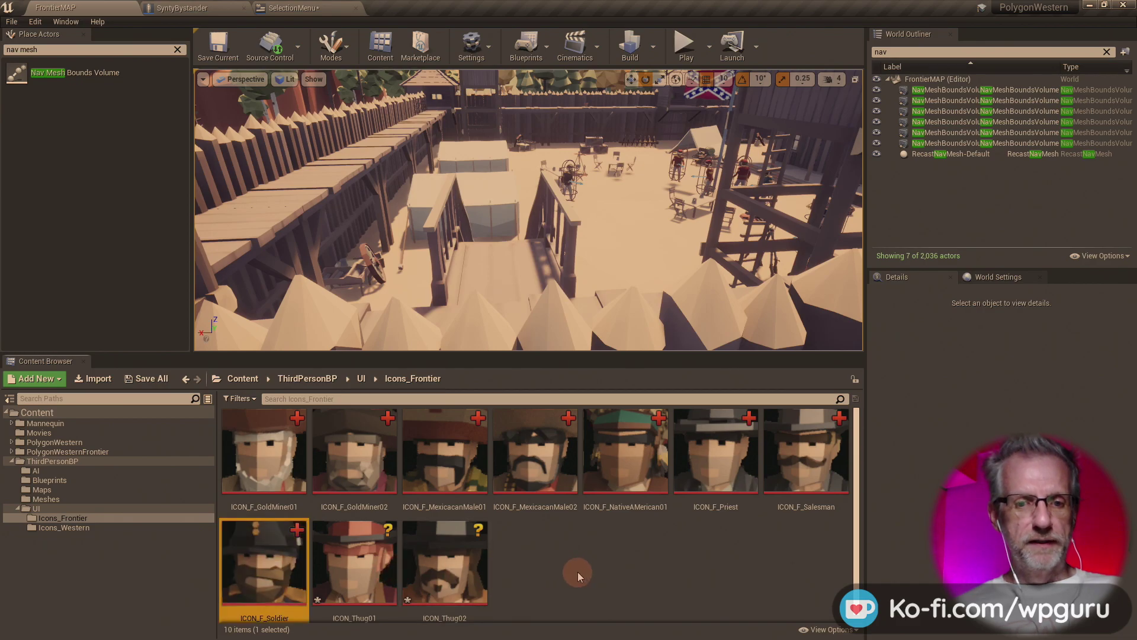
- Rename the two thug icons as ICON_F_Thug01 and ICON_F_Thug02
{"action": "left_click", "coordinate": [386, 564]}
{"action": "key", "text": "F2"}
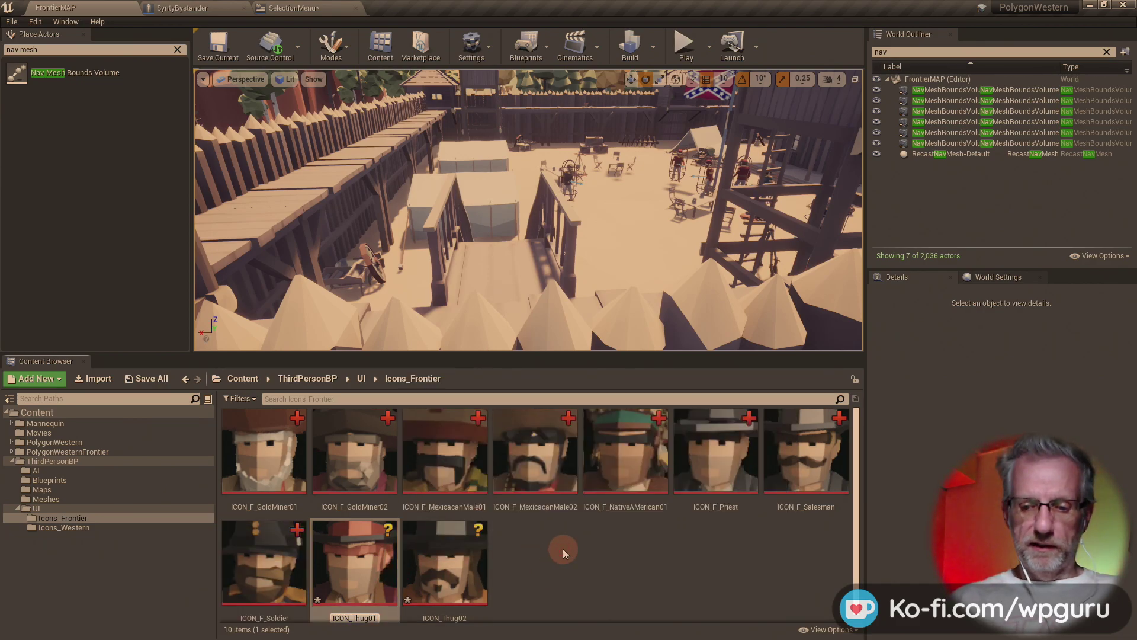
{"action": "type", "text": "F_"}
{"action": "key", "text": "Return"}
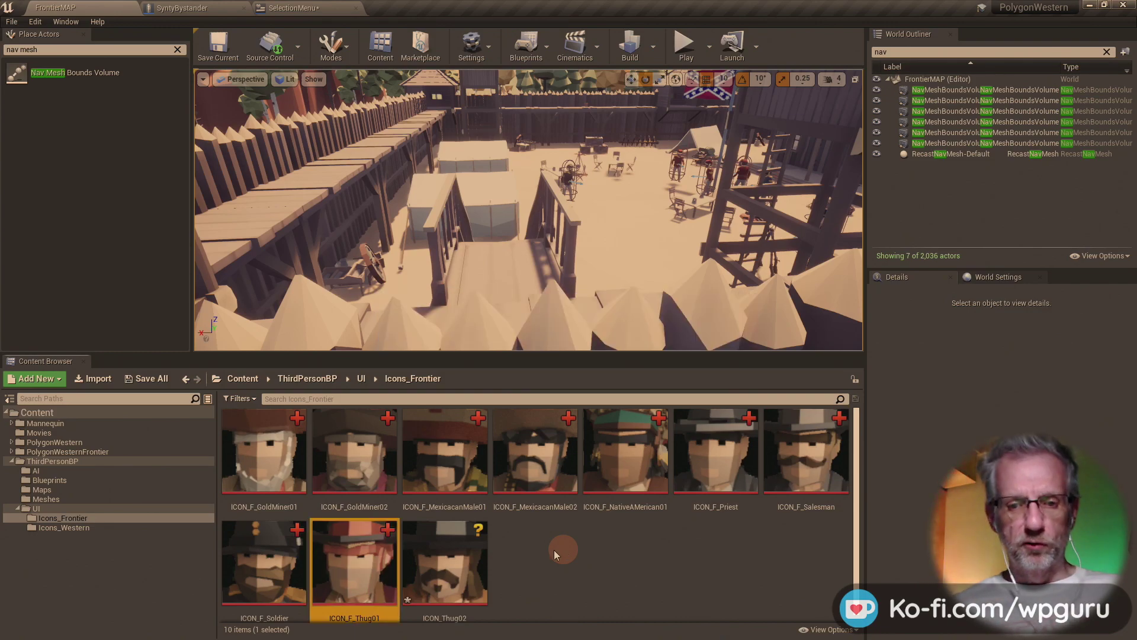
{"action": "key", "text": "Right"}
{"action": "key", "text": "F2"}
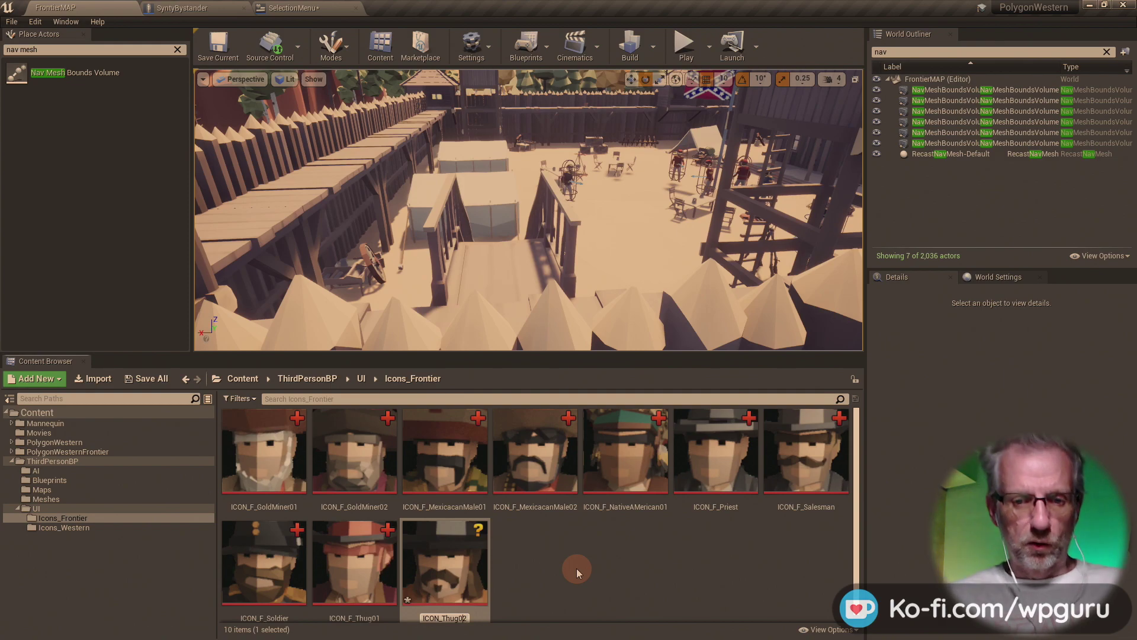
{"action": "type", "text": "F_"}
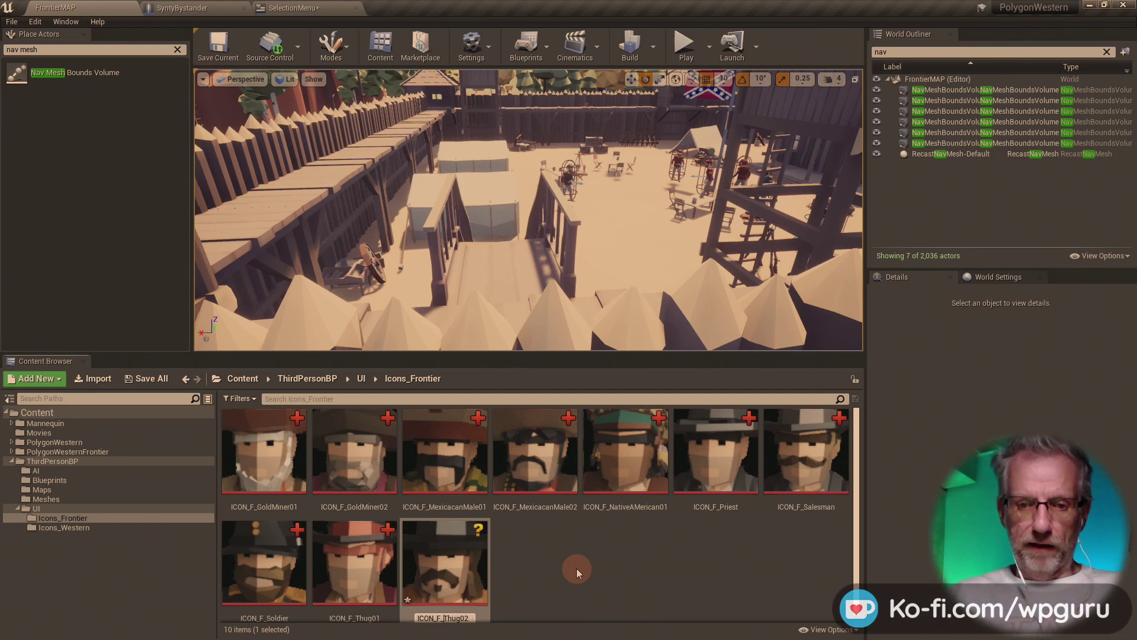
{"action": "key", "text": "Return"}
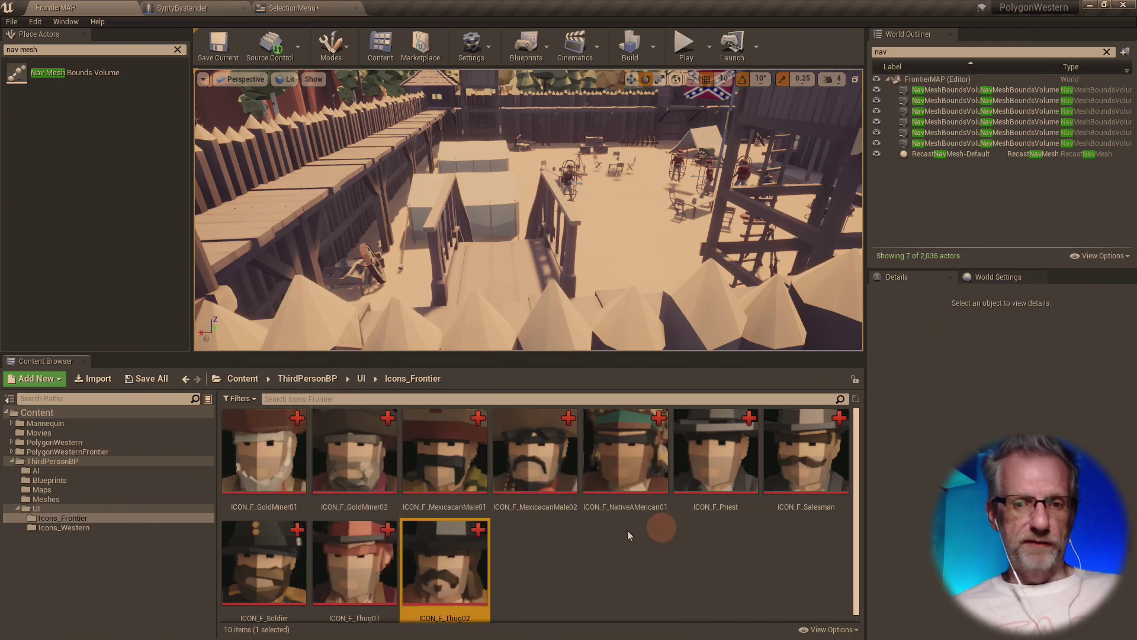
- Submit all listed files to source control with the changelist description "added new Frontier icons"
{"action": "left_click", "coordinate": [294, 53]}
{"action": "left_click", "coordinate": [290, 110]}
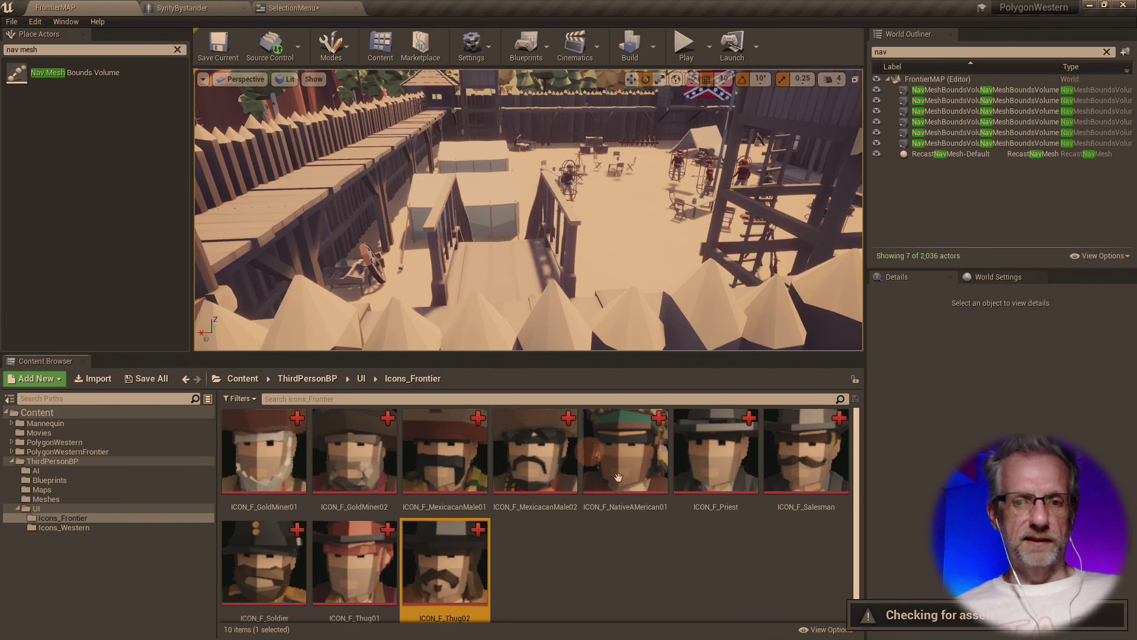
{"action": "scroll", "coordinate": [632, 391], "scroll_direction": "down", "scroll_amount": 3}
{"action": "scroll", "coordinate": [632, 398], "scroll_direction": "up", "scroll_amount": 3}
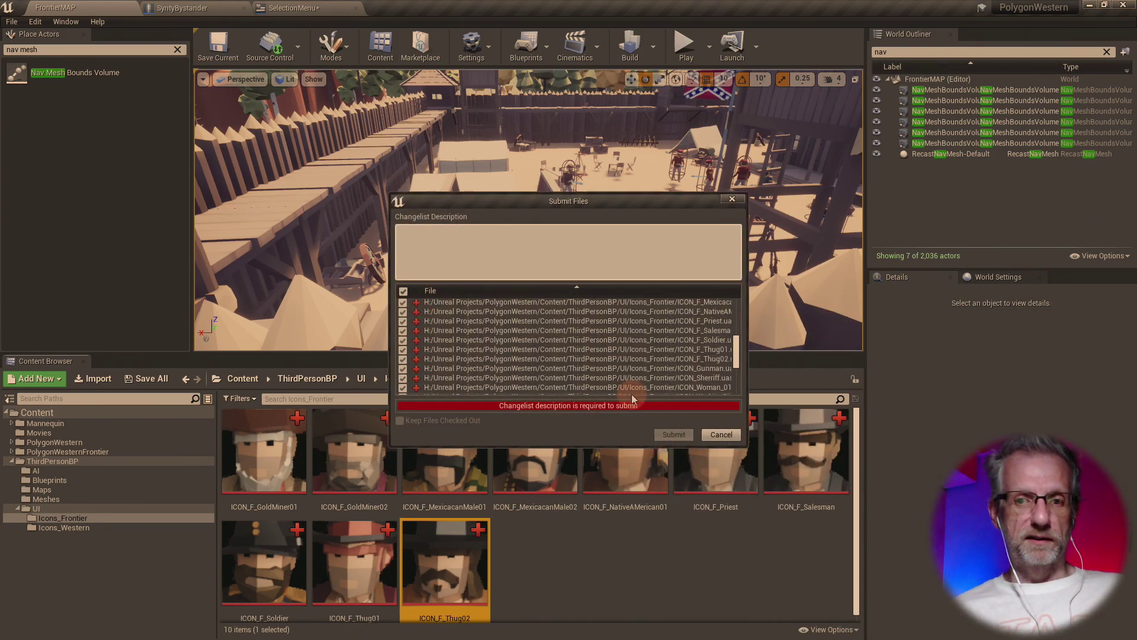
{"action": "scroll", "coordinate": [632, 398], "scroll_direction": "up", "scroll_amount": 5}
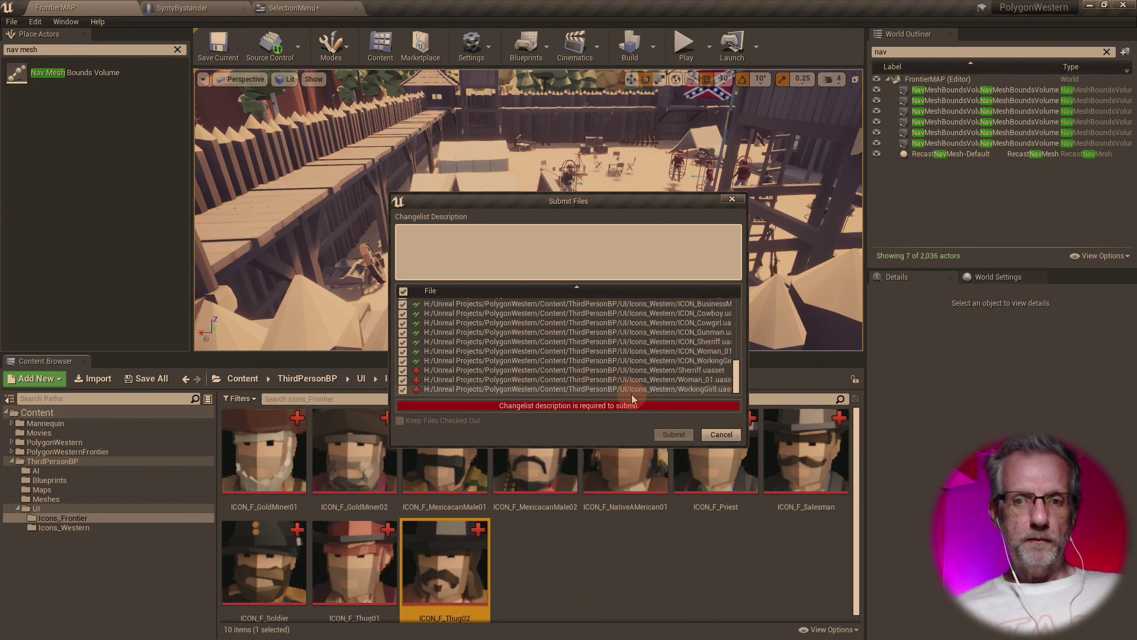
{"action": "left_click", "coordinate": [525, 253]}
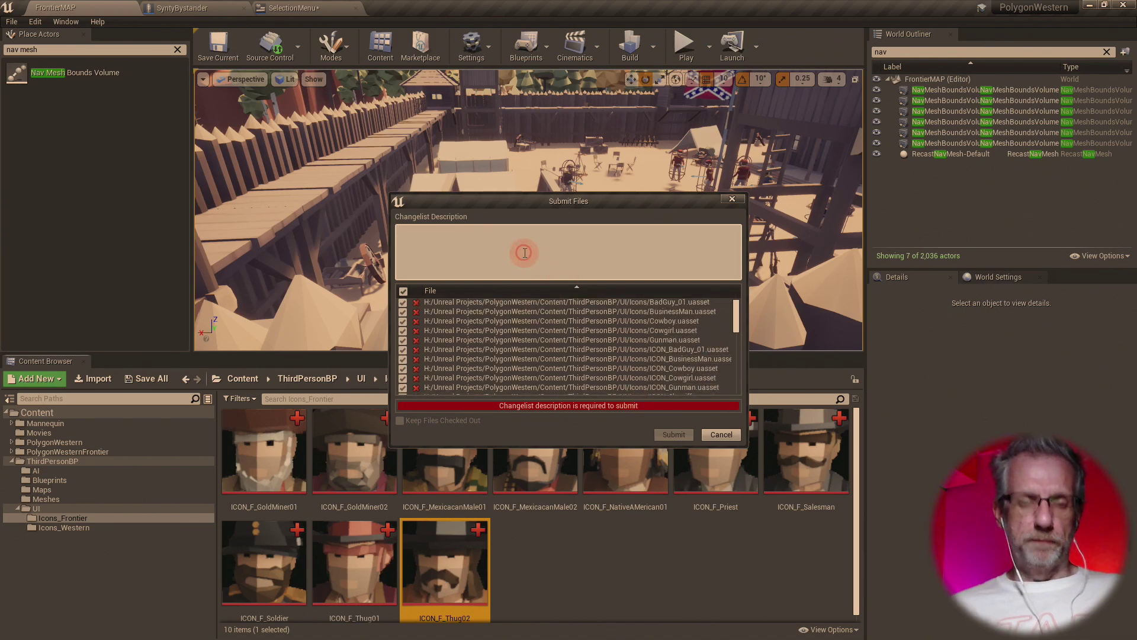
{"action": "type", "text": "added new Frontier icons"}
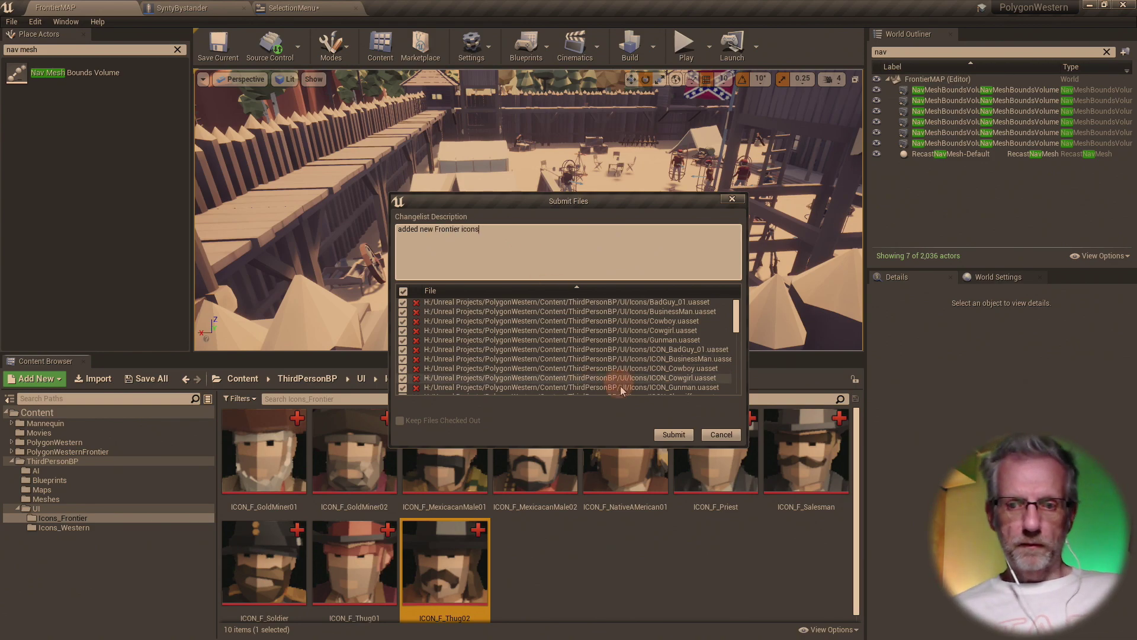
{"action": "left_click", "coordinate": [674, 434]}
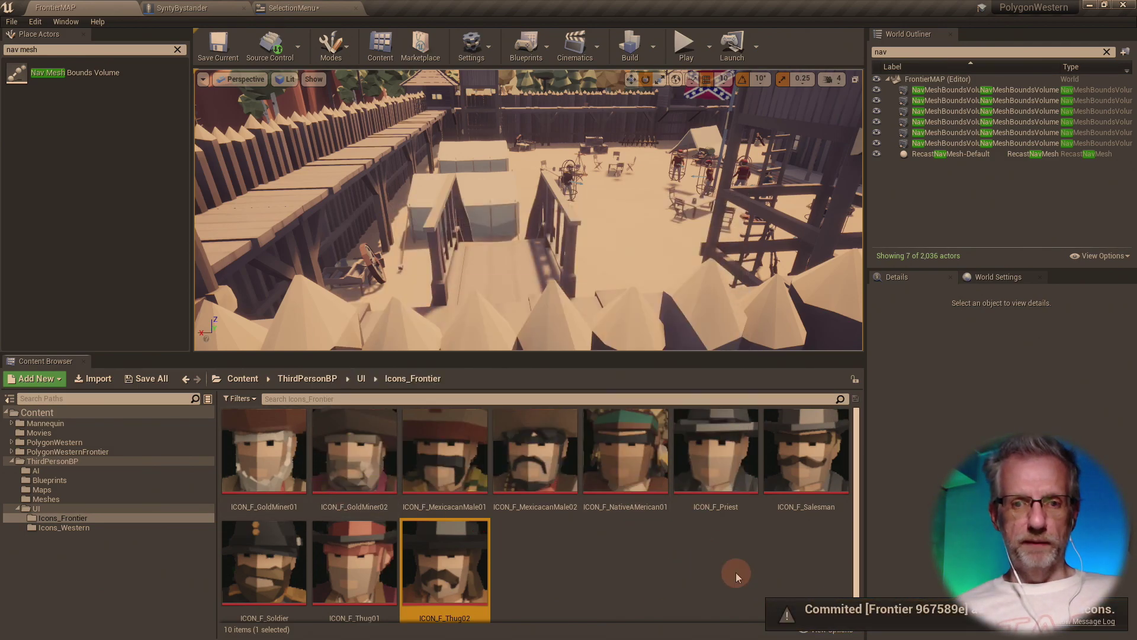
- In the SelectionMenu widget, set the brush image of the separate character button's Image_7 to ICON_F_GoldMiner01
{"action": "left_click", "coordinate": [305, 13]}
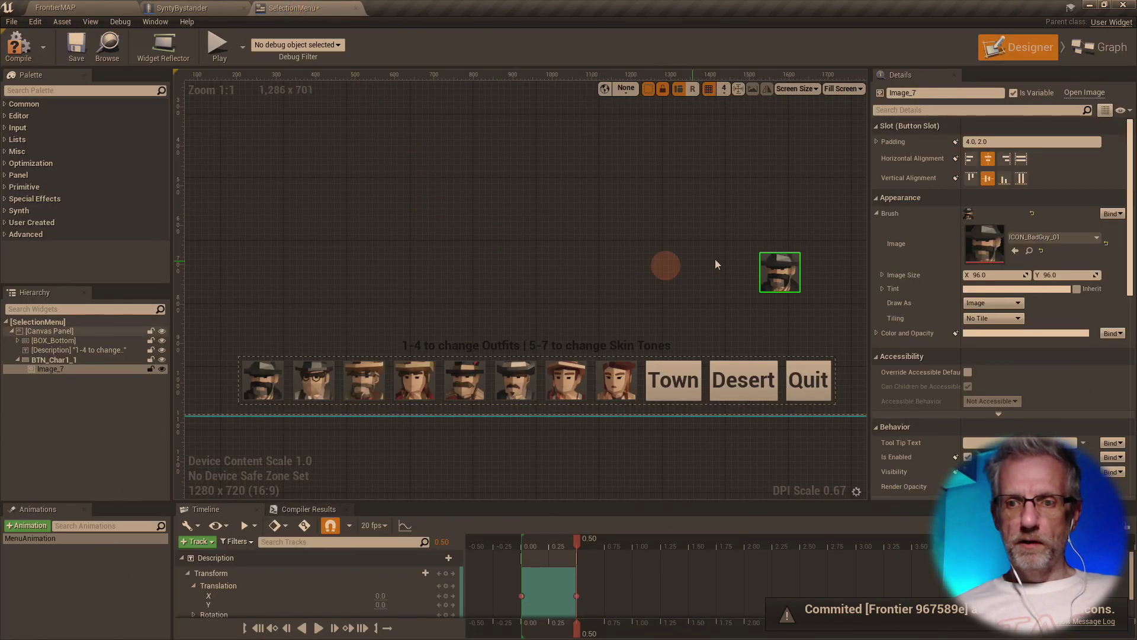
{"action": "left_click", "coordinate": [1068, 239]}
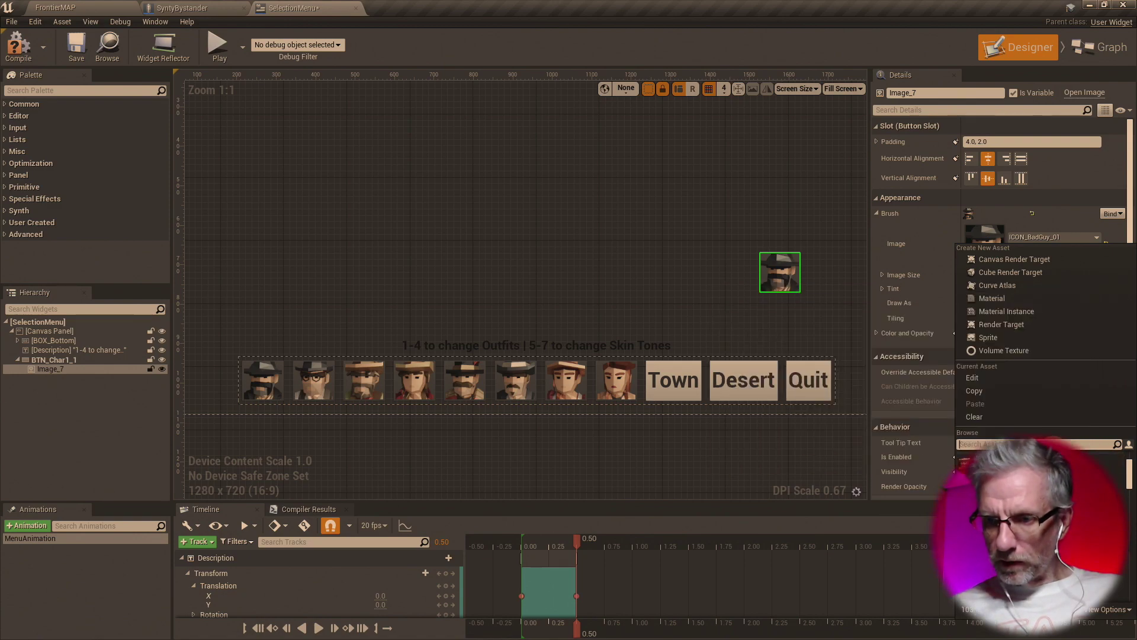
{"action": "type", "text": "INCON"}
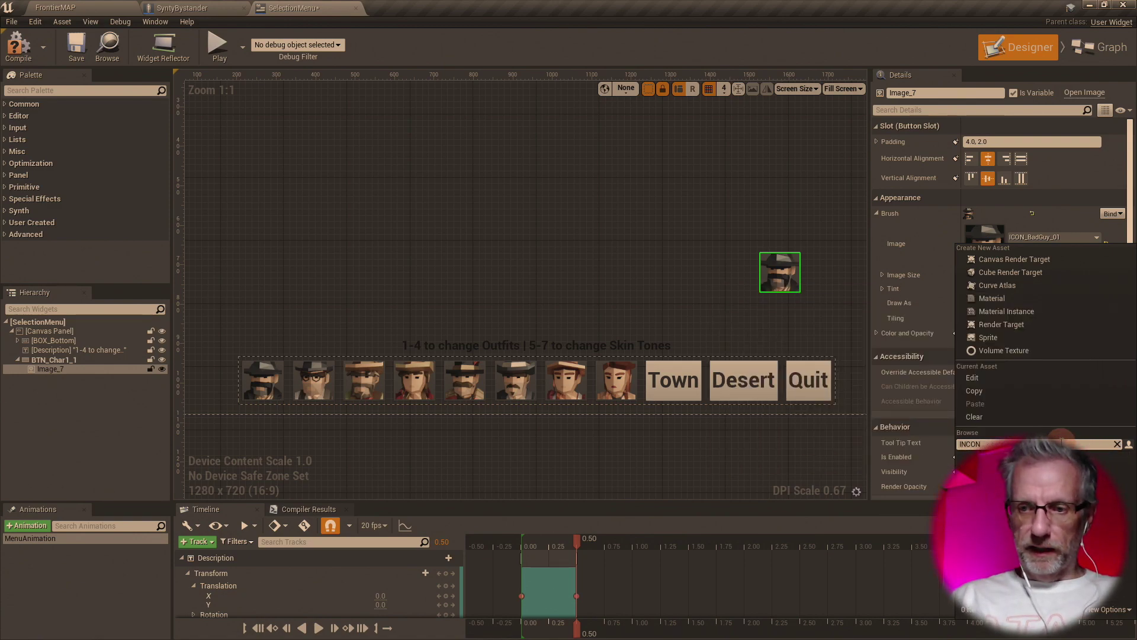
{"action": "type", "text": "ICON_"}
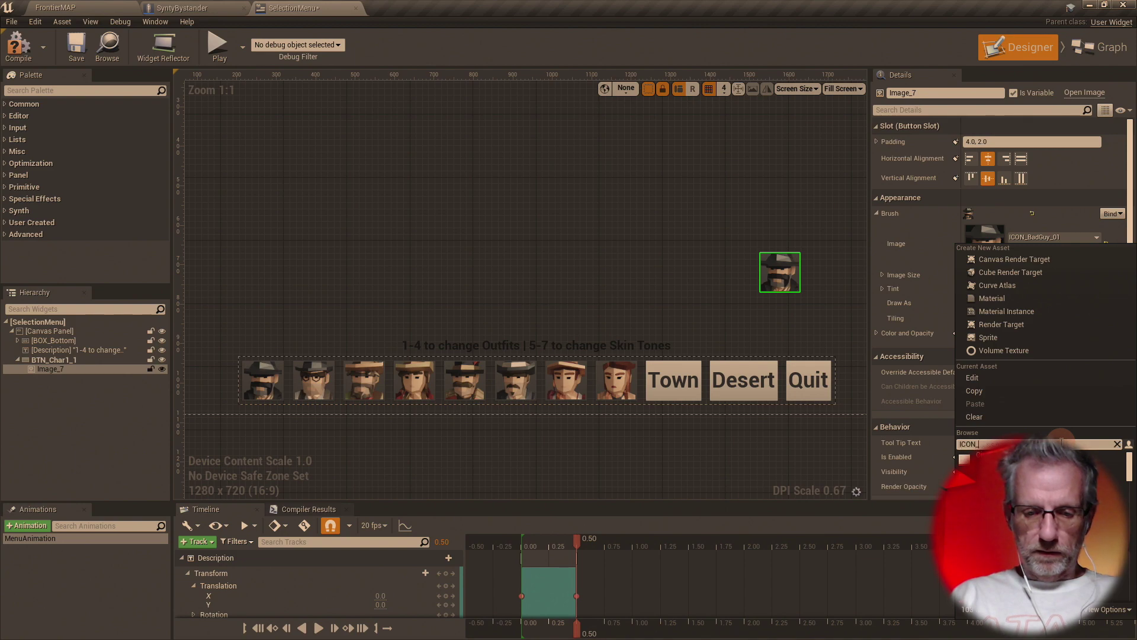
{"action": "type", "text": "F"}
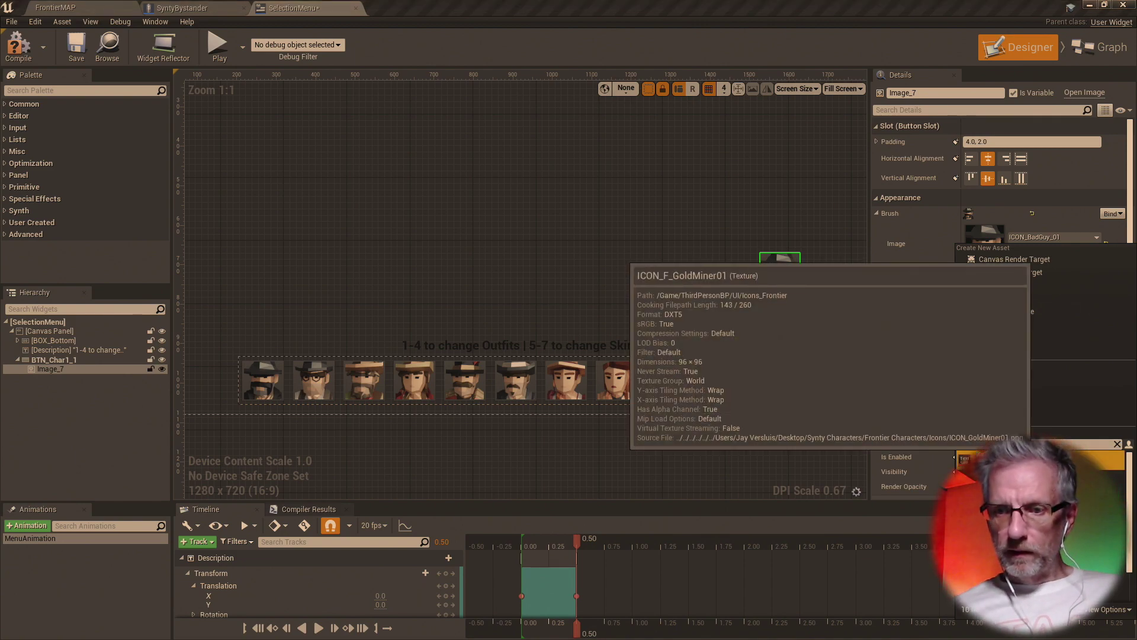
{"action": "left_click", "coordinate": [1037, 461]}
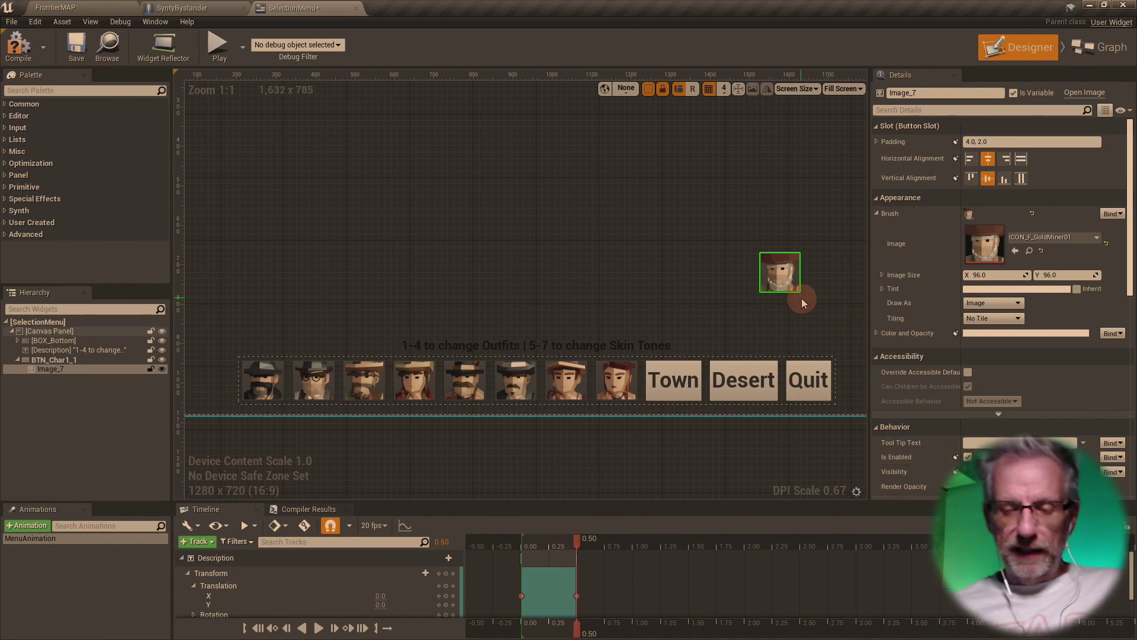
- Rename the BTN_Char1_1 button as BTN_F_Char1 and duplicate it
{"action": "left_click", "coordinate": [118, 359]}
{"action": "left_click", "coordinate": [946, 93]}
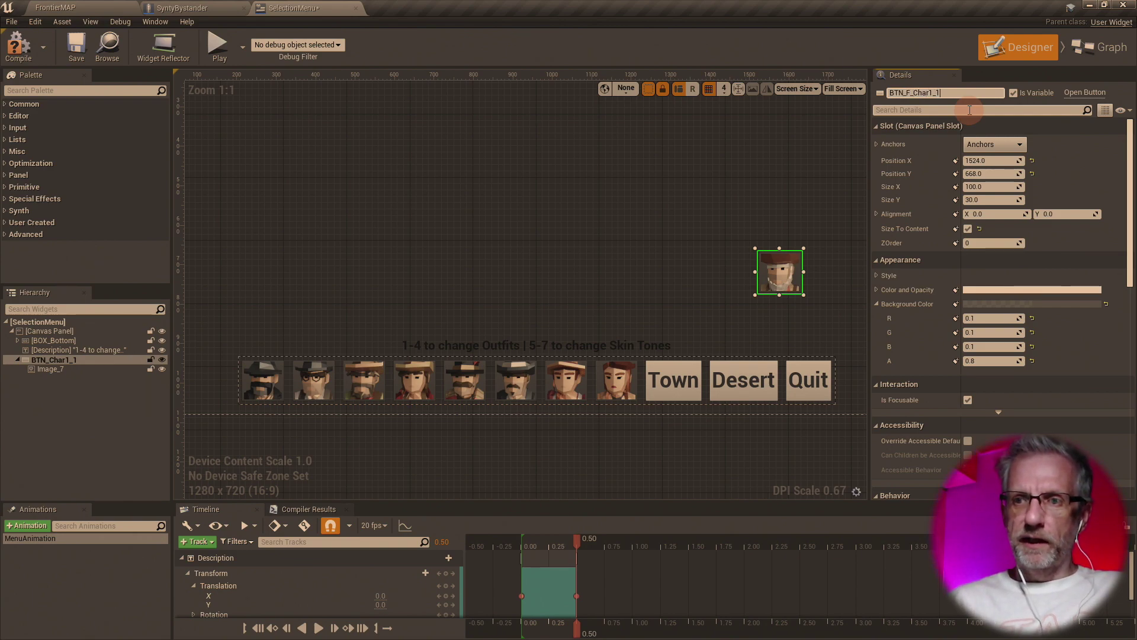
{"action": "key", "text": "Return"}
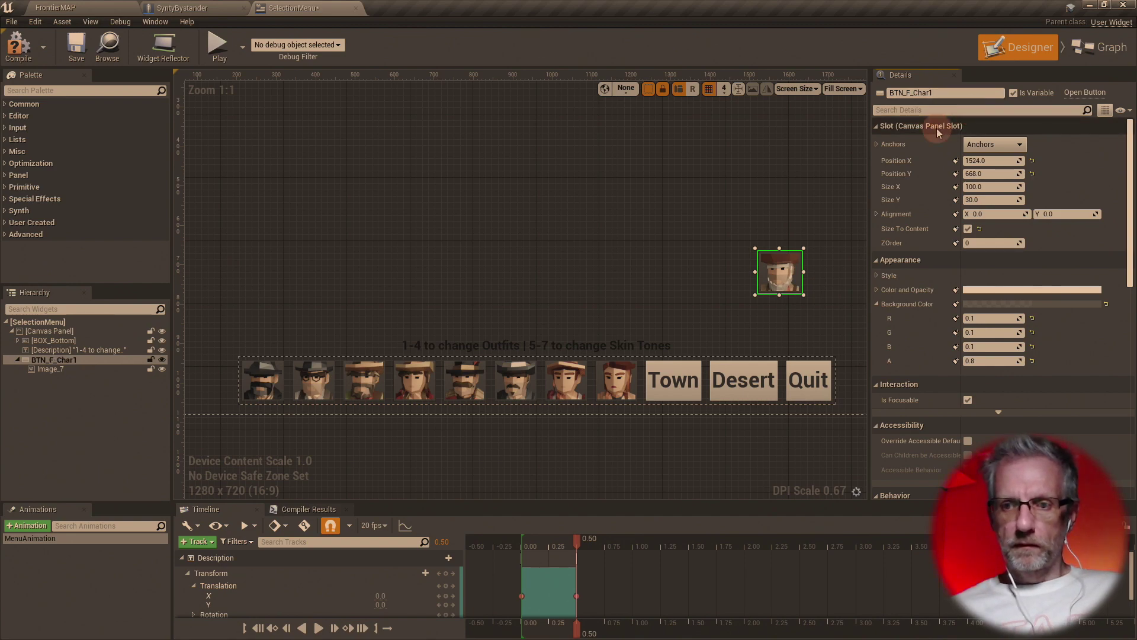
{"action": "left_click", "coordinate": [87, 360]}
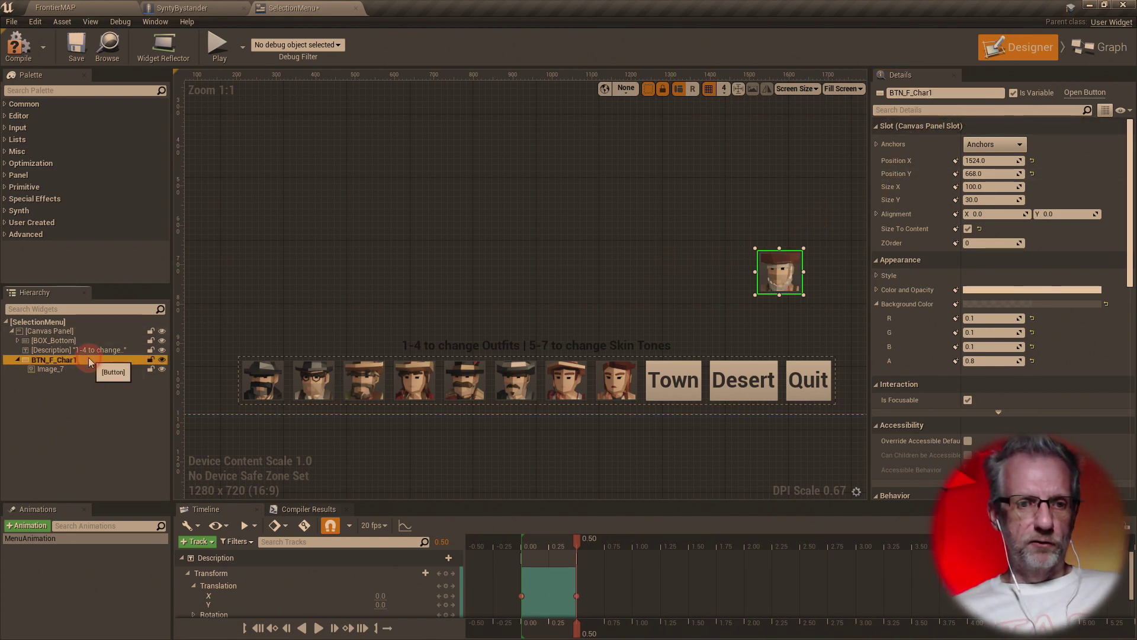
{"action": "key", "text": "ctrl+w"}
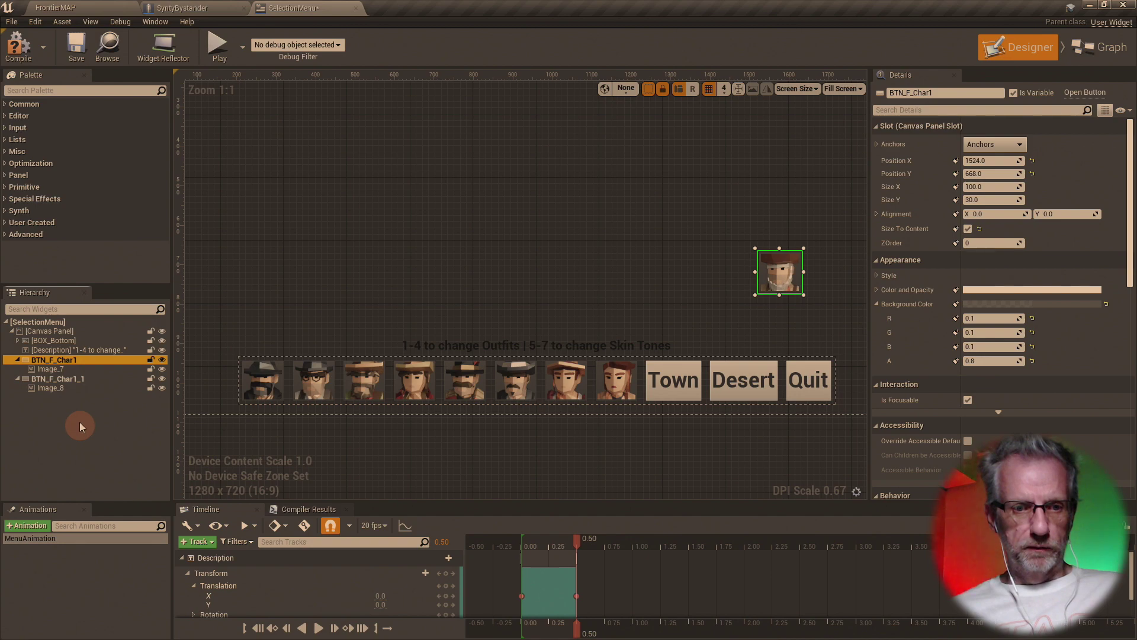
- Try to move the duplicated button away from the original on the canvas, and undo the move
{"action": "left_click", "coordinate": [88, 382]}
{"action": "left_click_drag", "start_coordinate": [780, 270], "coordinate": [666, 273]}
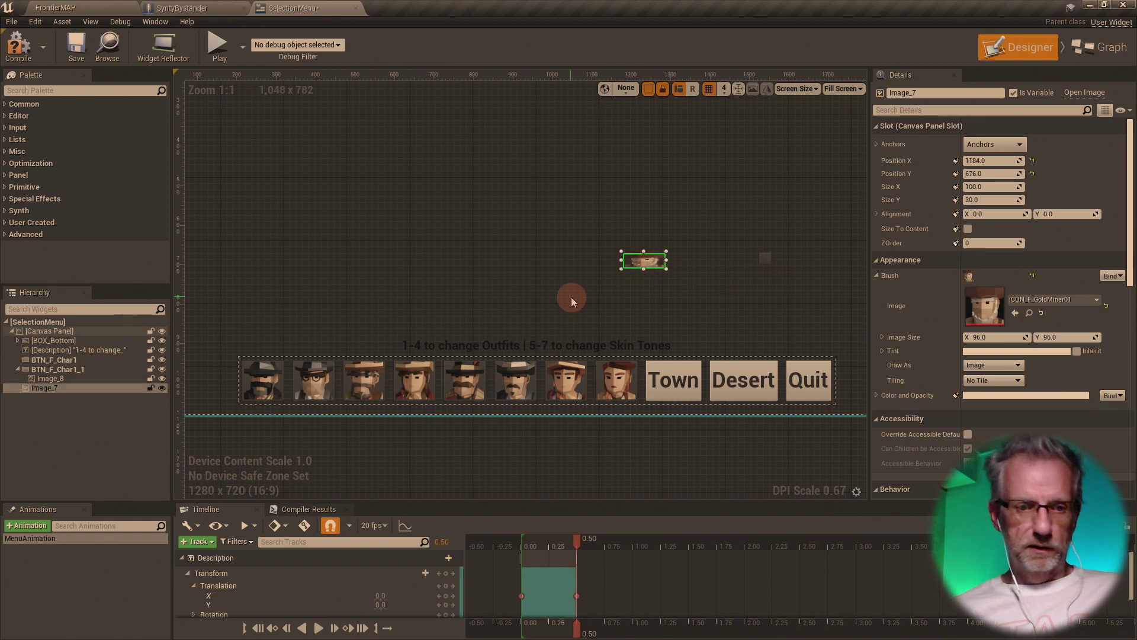
{"action": "key", "text": "ctrl+z"}
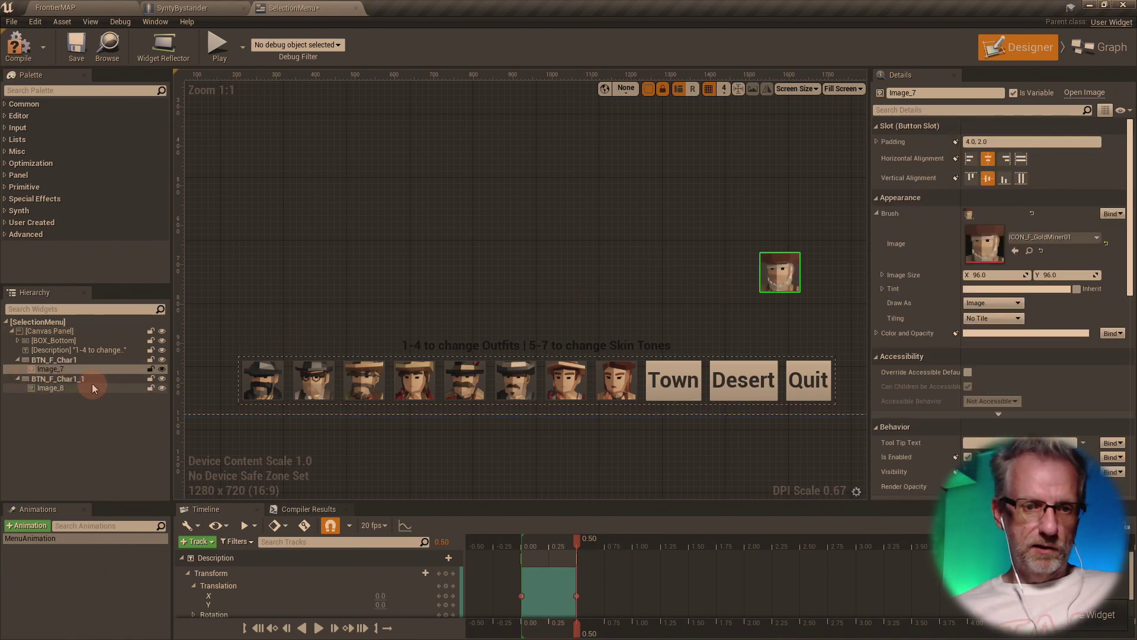
- Try to wrap BTN_F_Char1 and BTN_F_Char1_1 together in a Horizontal Box, and undo the wrapping
{"action": "left_click", "coordinate": [92, 381]}
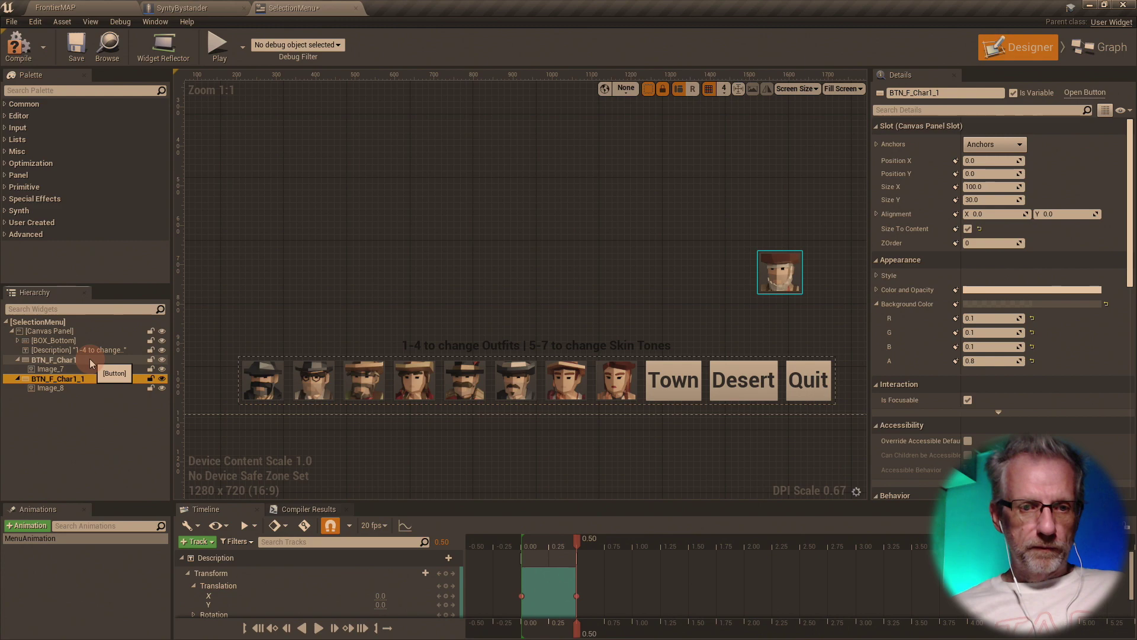
{"action": "left_click", "coordinate": [90, 359]}
{"action": "left_click", "coordinate": [90, 379], "text": "shift"}
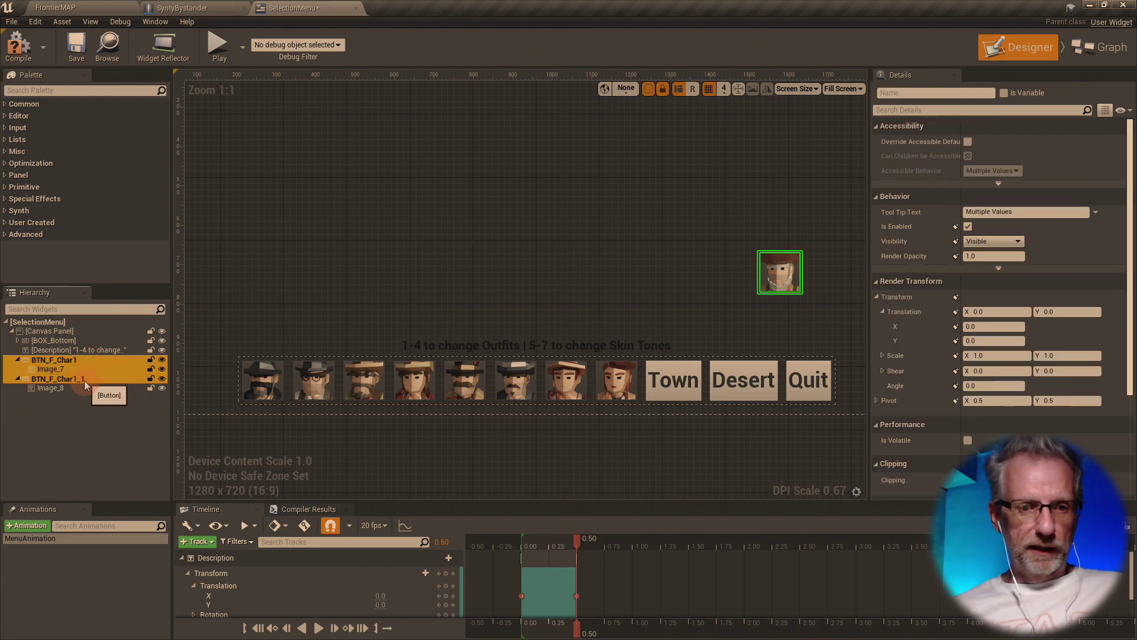
{"action": "right_click", "coordinate": [86, 381]}
{"action": "mouse_move", "coordinate": [141, 478]}
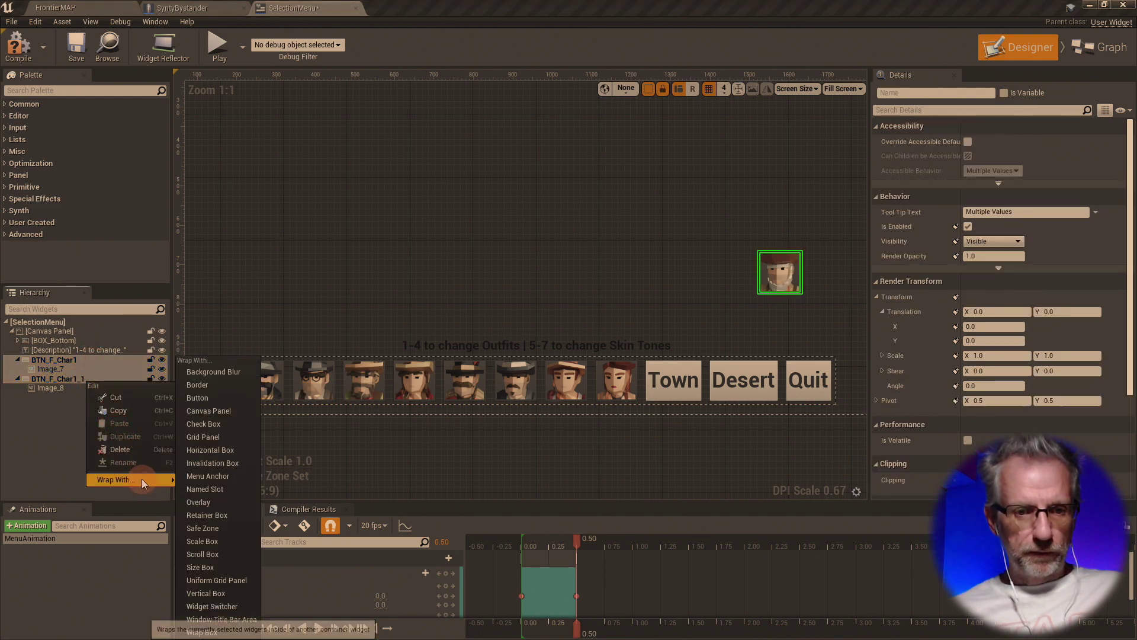
{"action": "left_click", "coordinate": [243, 449]}
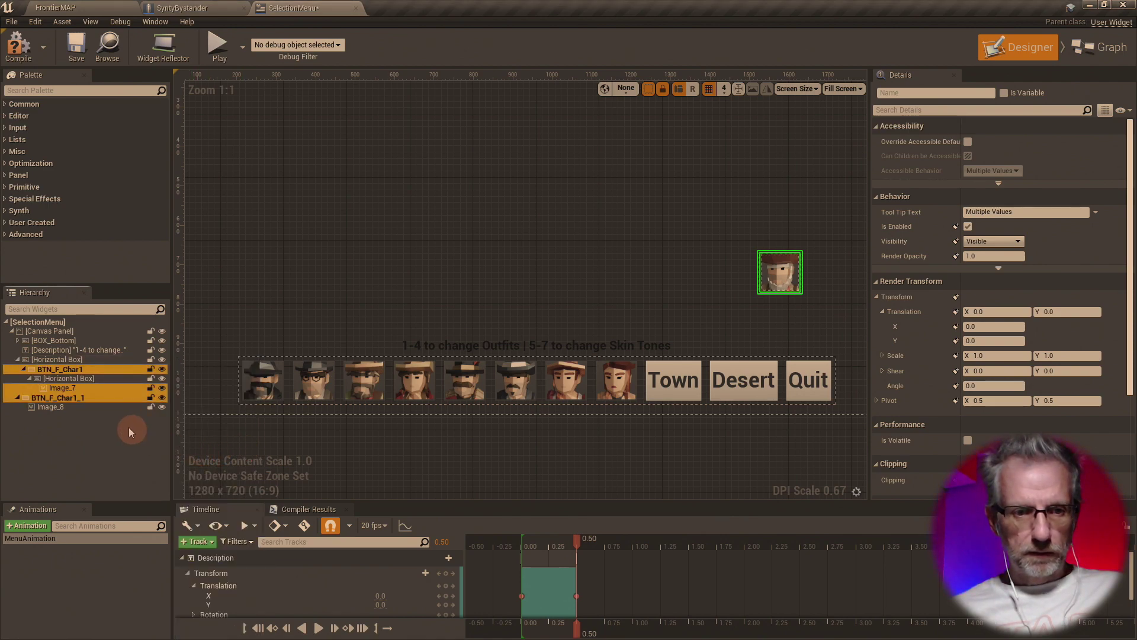
{"action": "left_click", "coordinate": [95, 407]}
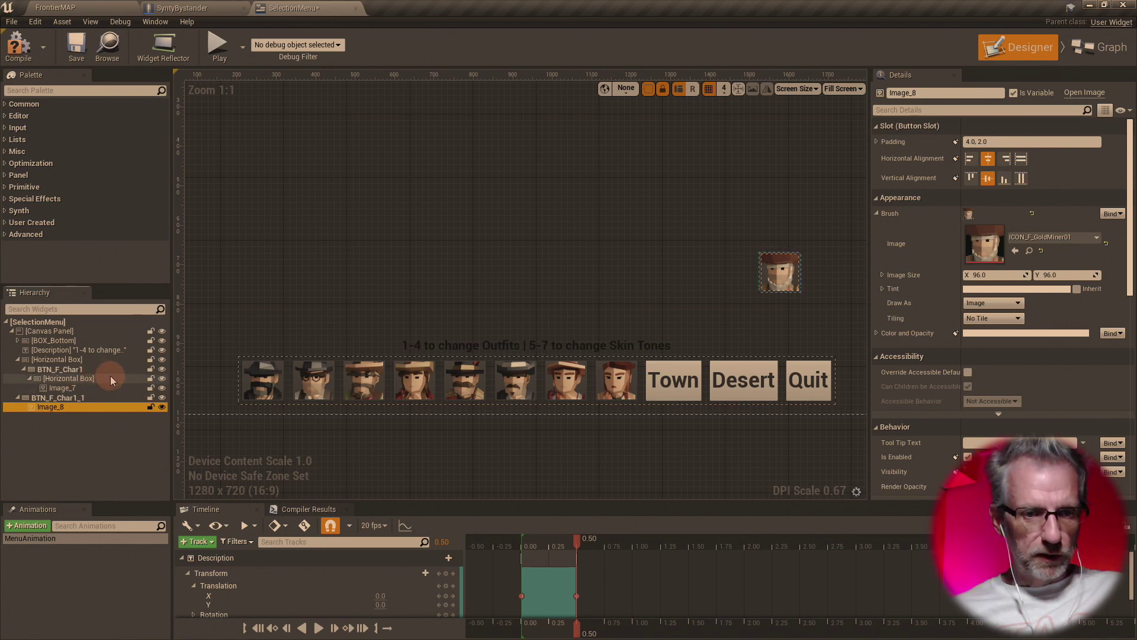
{"action": "key", "text": "ctrl+z"}
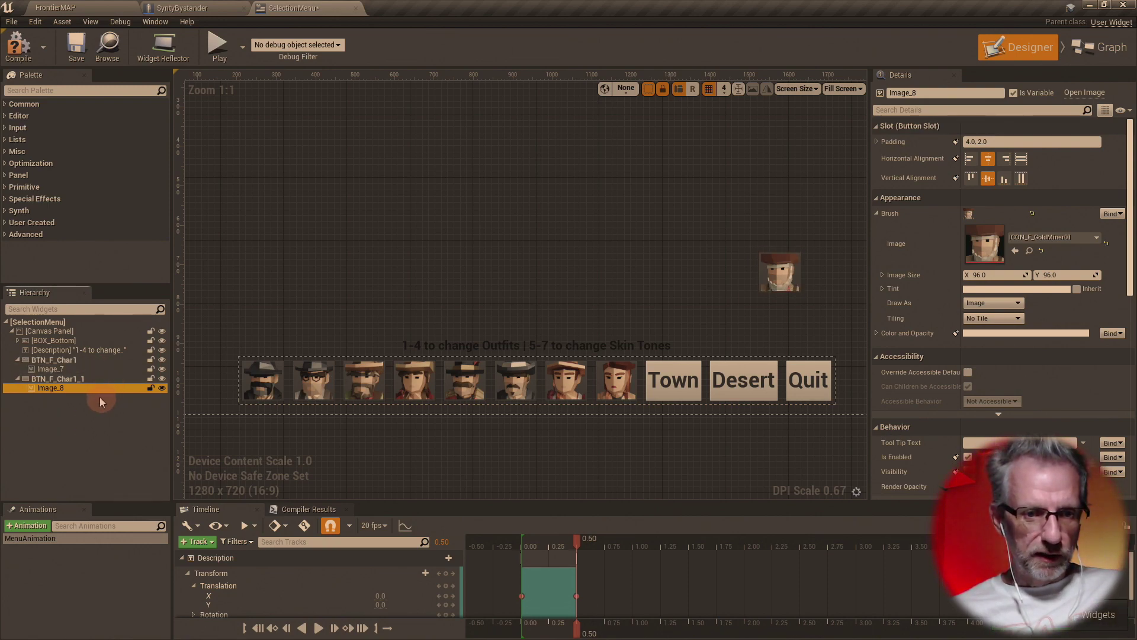
- Collapse both Frontier buttons in the hierarchy, try again to wrap them in one Horizontal Box, and undo it
{"action": "left_click", "coordinate": [65, 360]}
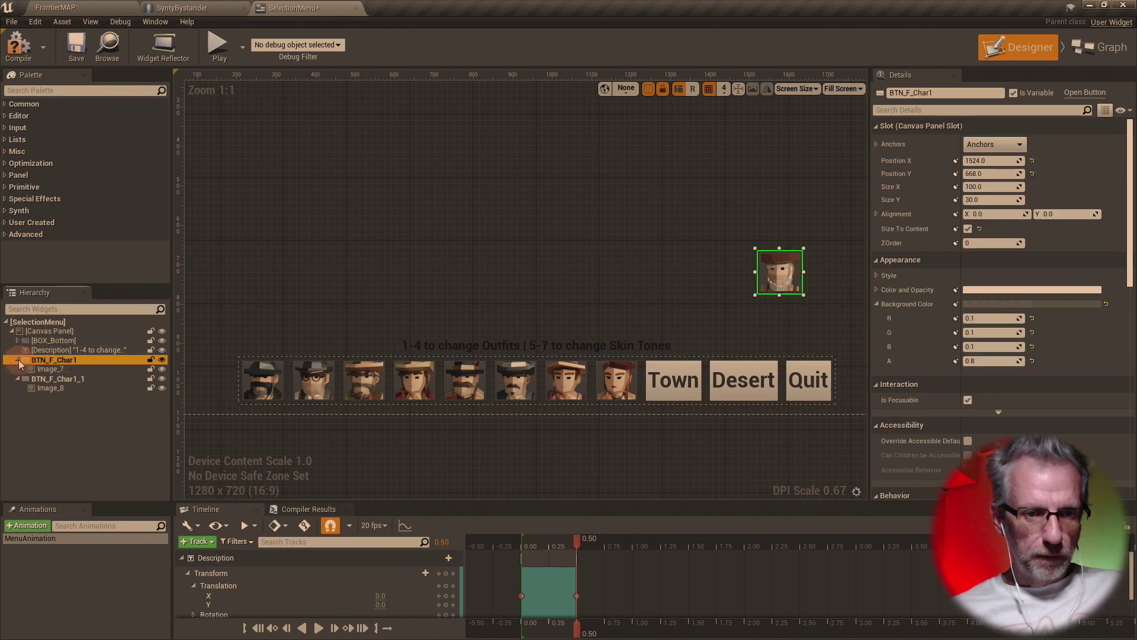
{"action": "left_click", "coordinate": [18, 361]}
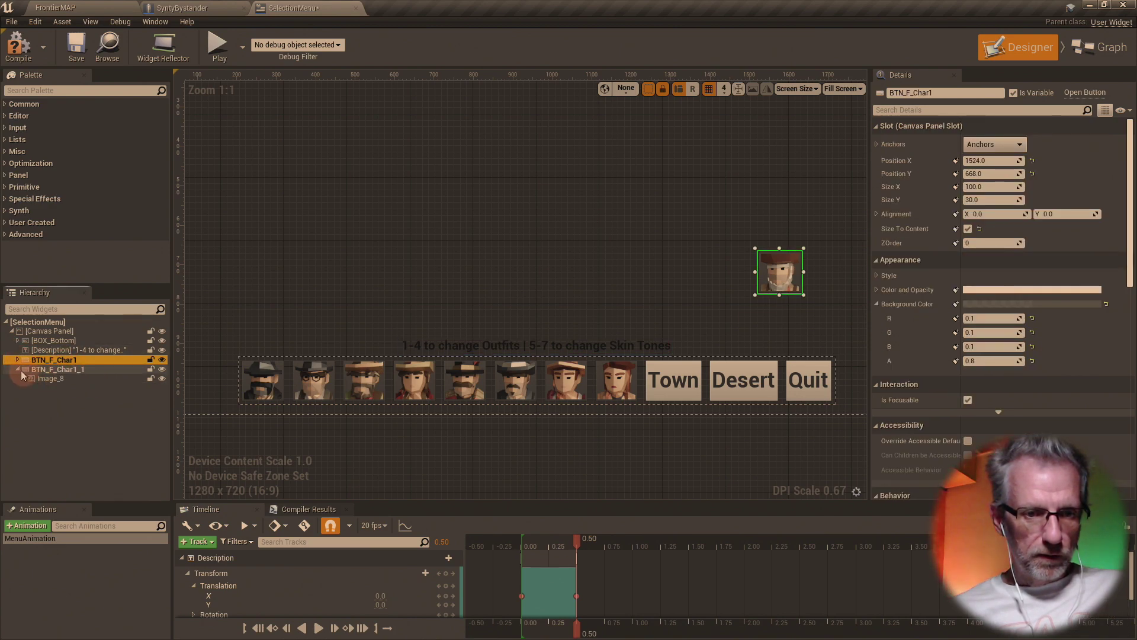
{"action": "left_click", "coordinate": [18, 369]}
{"action": "left_click", "coordinate": [59, 370], "text": "ctrl"}
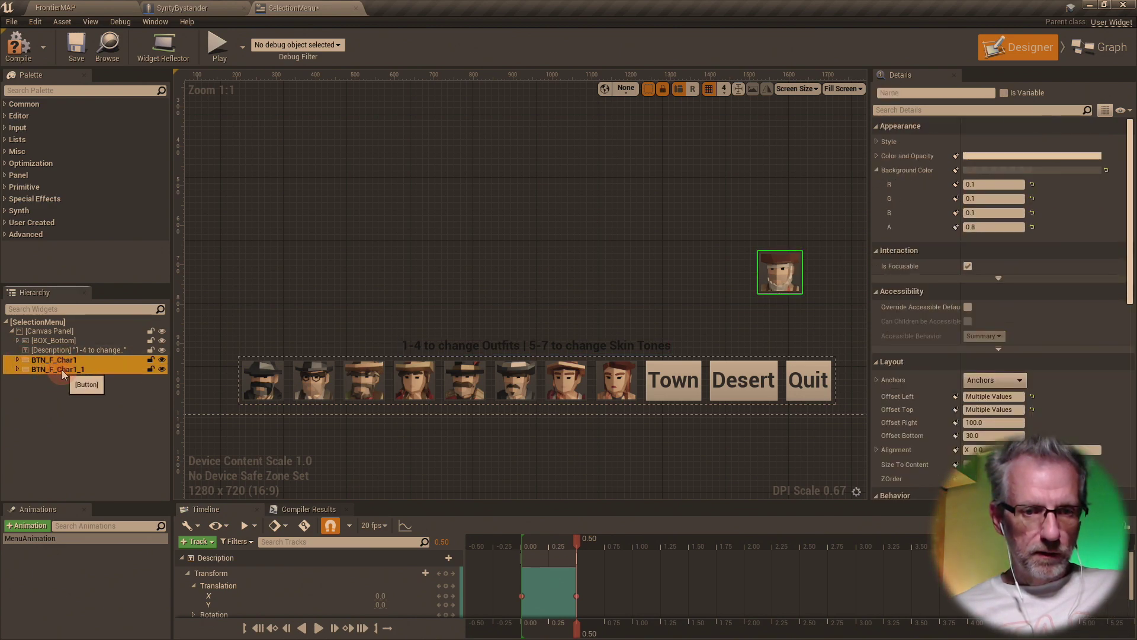
{"action": "right_click", "coordinate": [63, 371]}
{"action": "mouse_move", "coordinate": [127, 468]}
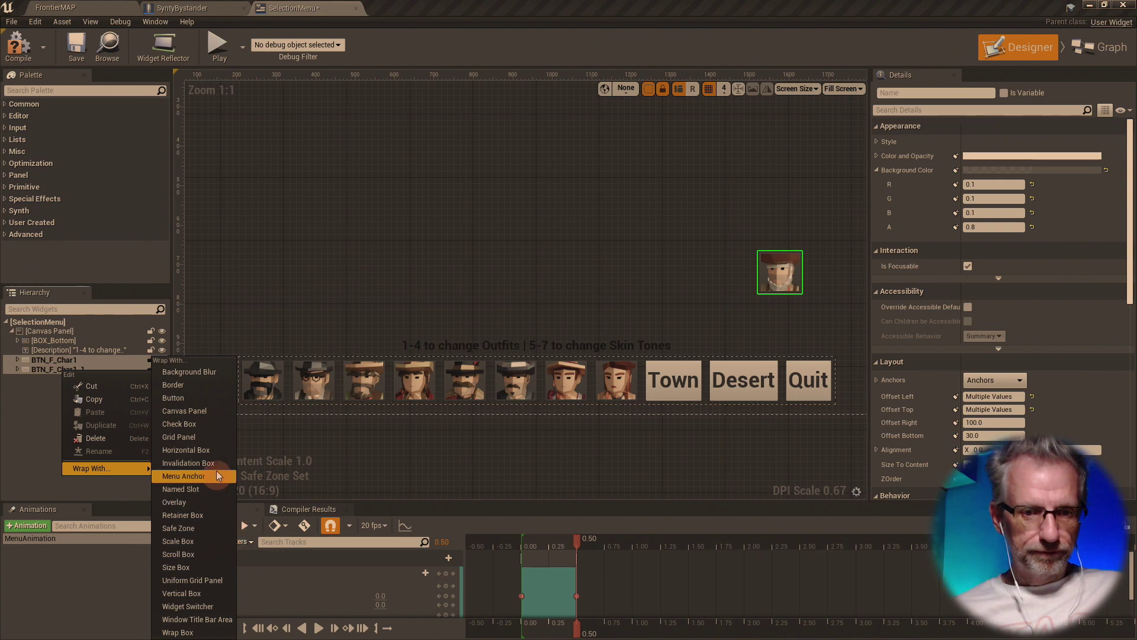
{"action": "left_click", "coordinate": [186, 451]}
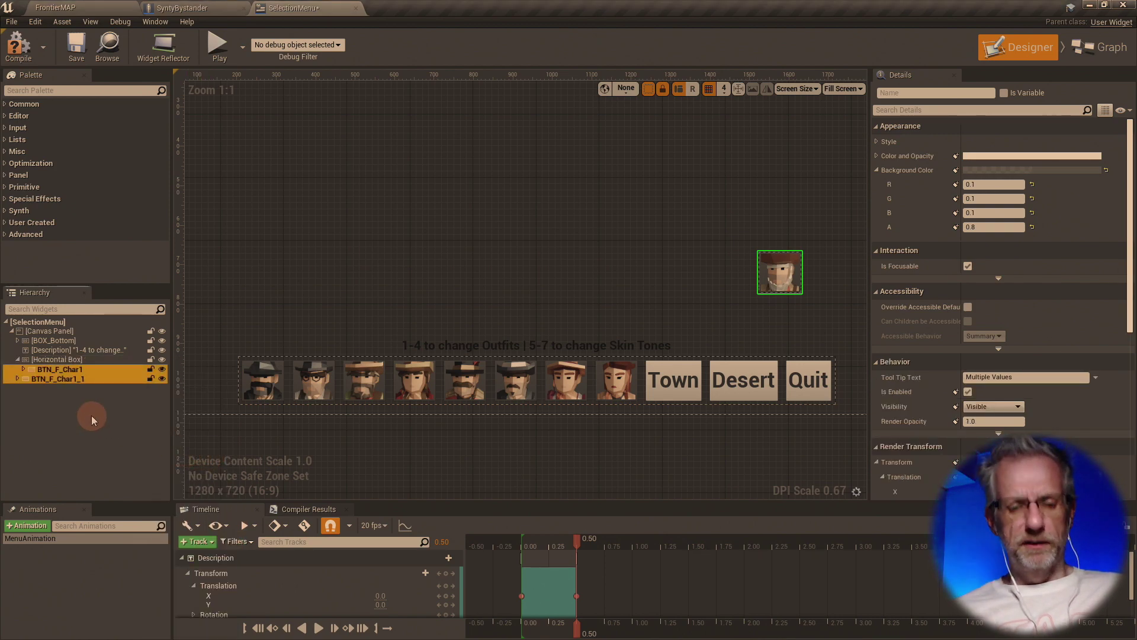
{"action": "key", "text": "ctrl+z"}
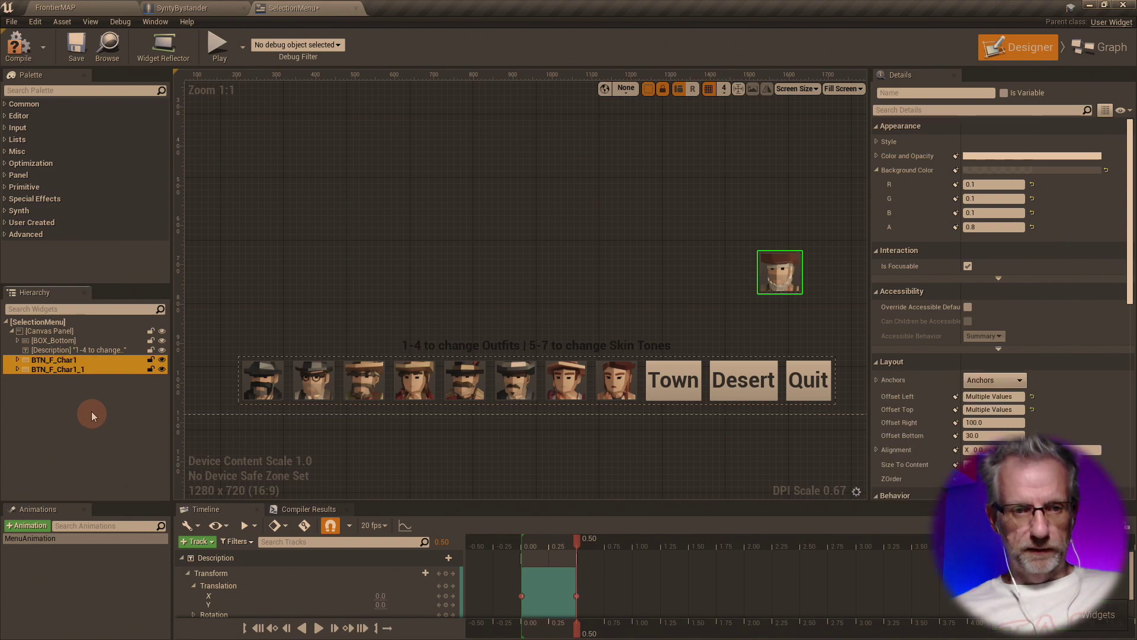
- Wrap only the BTN_F_Char1 button in a Horizontal Box
{"action": "left_click", "coordinate": [66, 399]}
{"action": "left_click", "coordinate": [62, 362]}
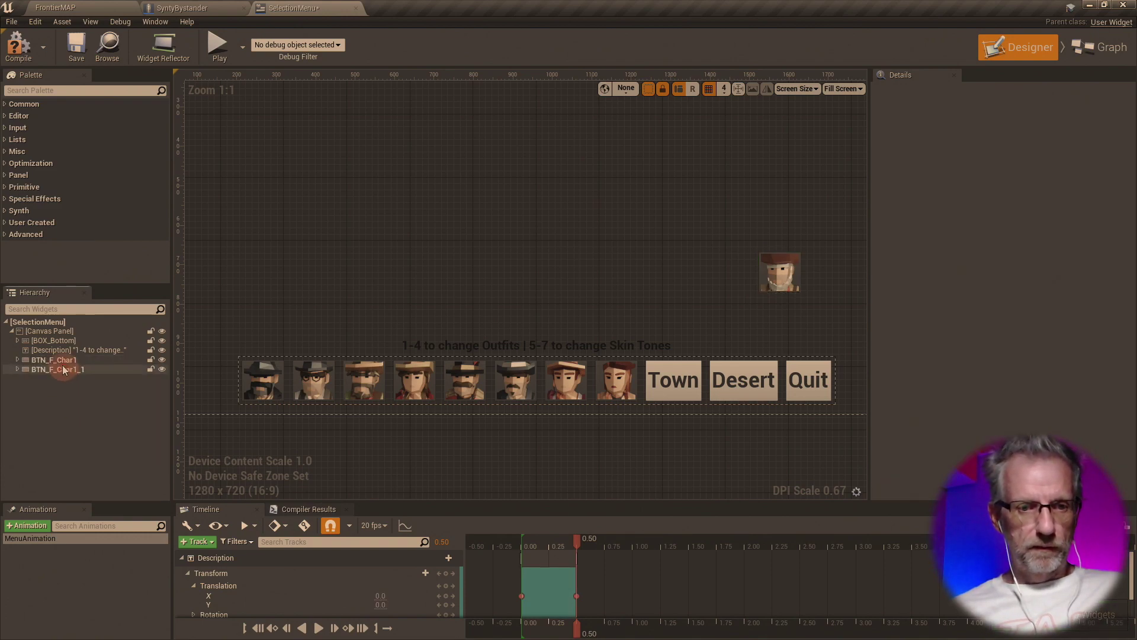
{"action": "right_click", "coordinate": [93, 360]}
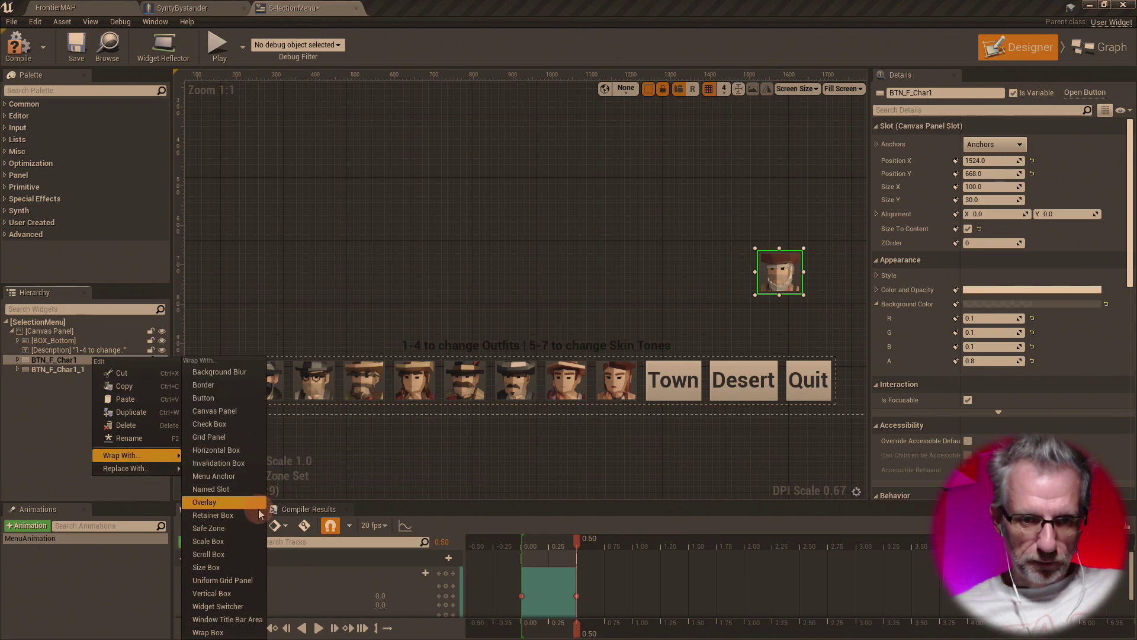
{"action": "left_click", "coordinate": [249, 456]}
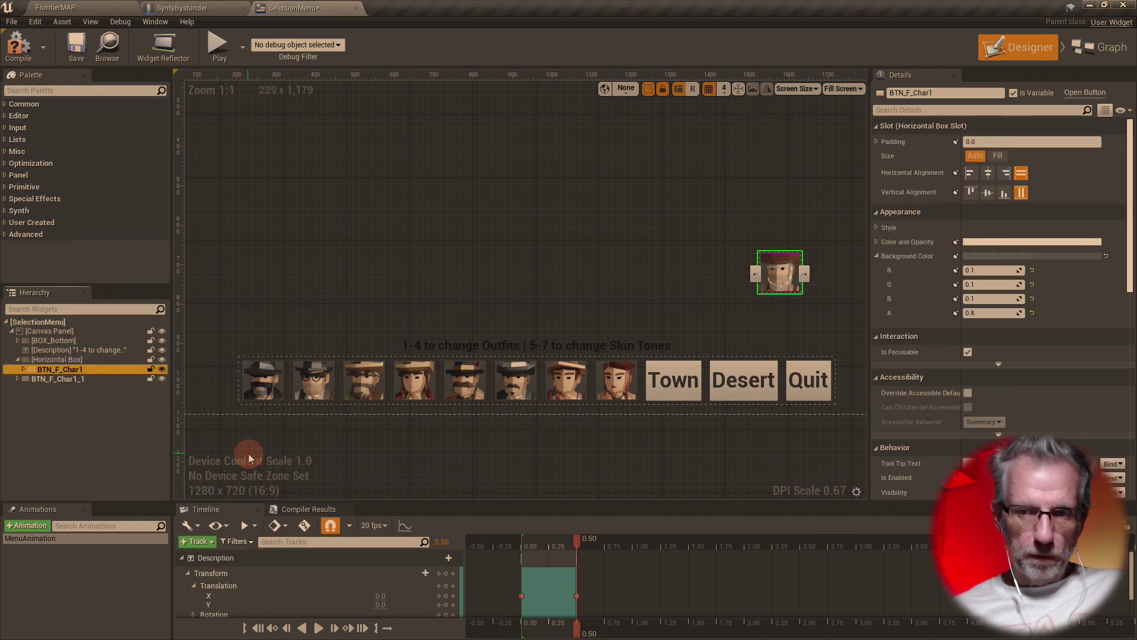
- Place BTN_F_Char1_1 and BTN_F_Char1 inside the new horizontal box, with BTN_F_Char1_1 first
{"action": "left_click", "coordinate": [756, 276]}
{"action": "left_click_drag", "start_coordinate": [756, 275], "coordinate": [626, 277]}
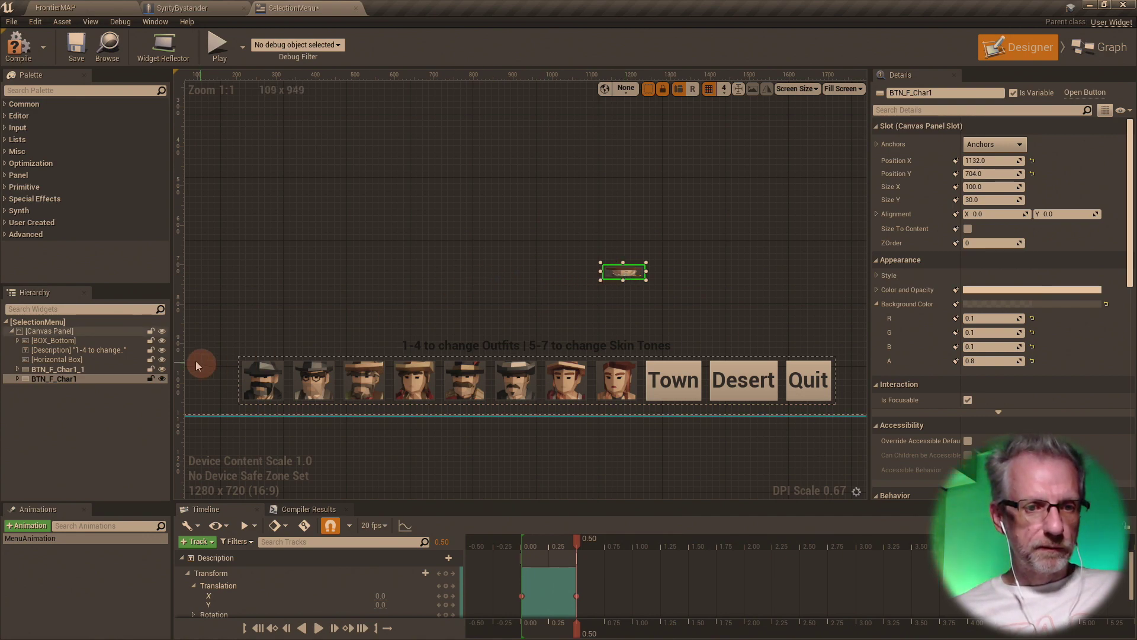
{"action": "left_click", "coordinate": [52, 370]}
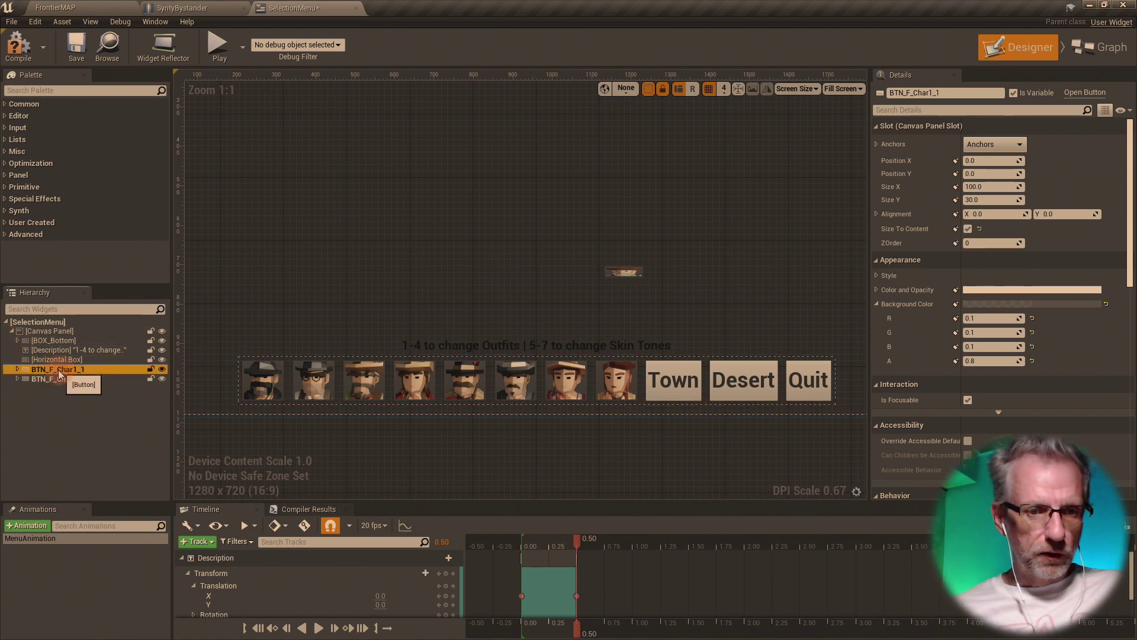
{"action": "left_click_drag", "start_coordinate": [61, 370], "coordinate": [72, 361]}
{"action": "left_click", "coordinate": [56, 379]}
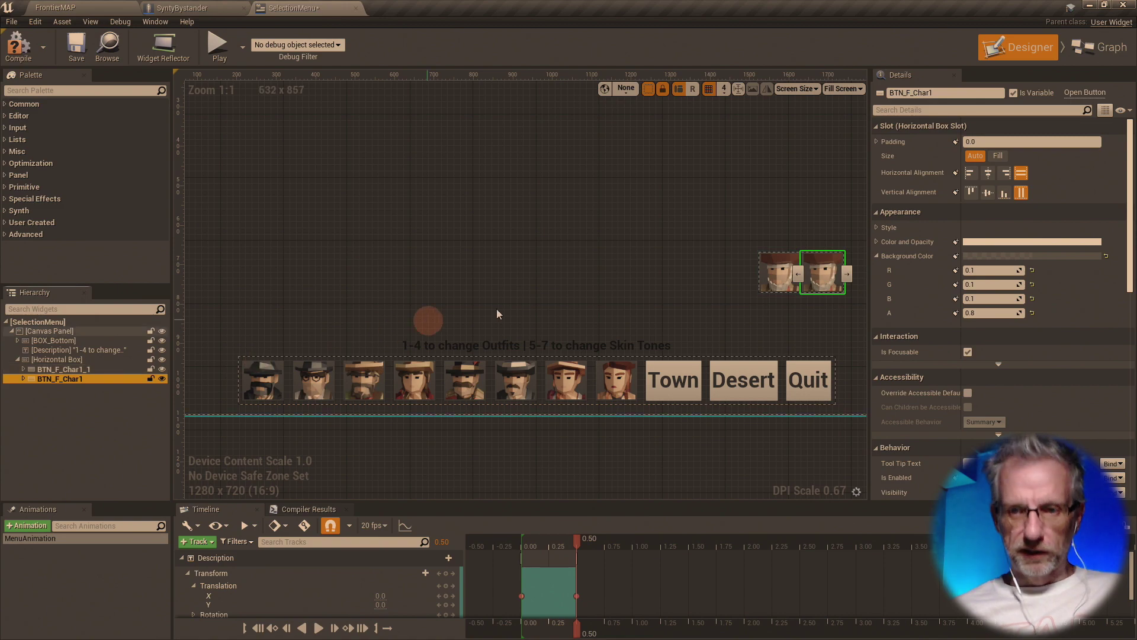
- Rename BTN_F_Char1_1 as BTN_F_Char2 and move it after BTN_F_Char1 in the horizontal box
{"action": "left_click", "coordinate": [104, 360]}
{"action": "left_click", "coordinate": [100, 370]}
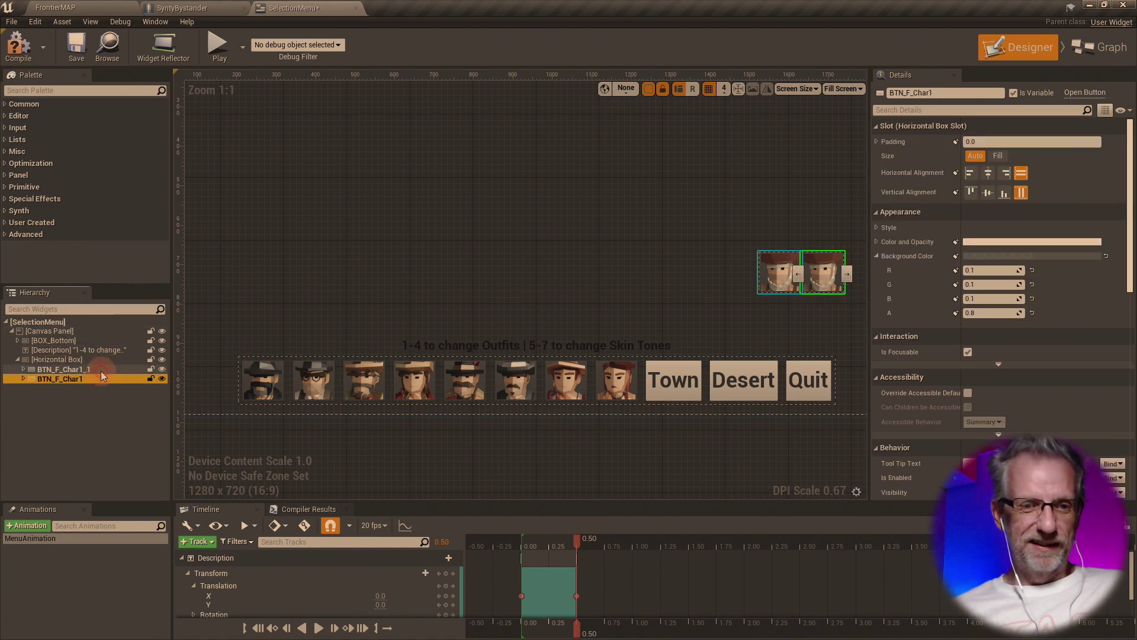
{"action": "left_click", "coordinate": [947, 95]}
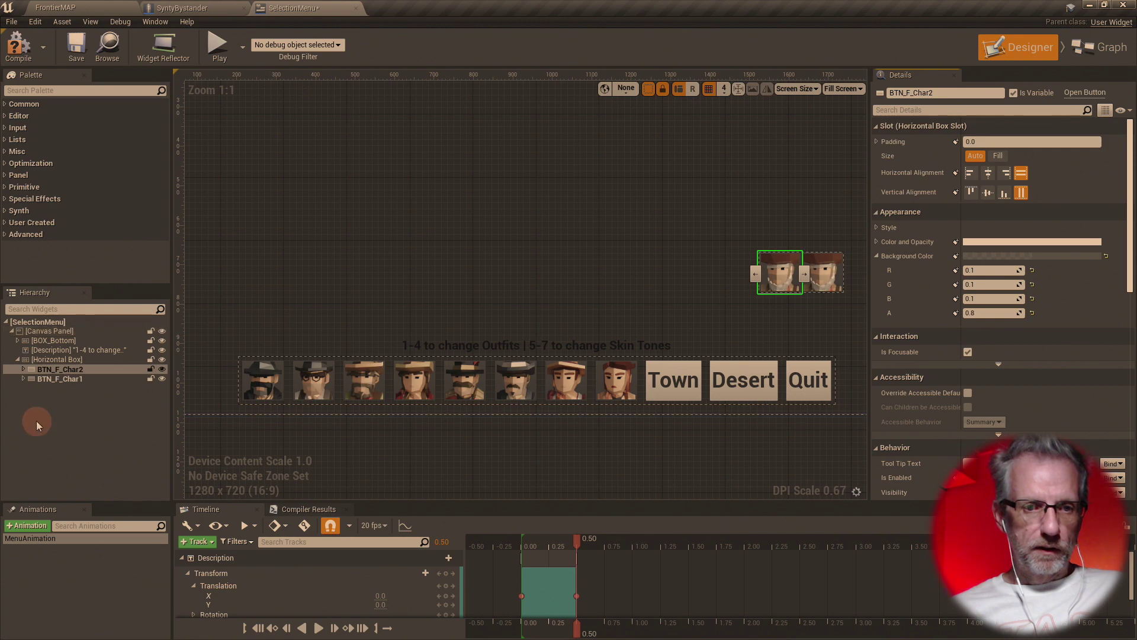
{"action": "left_click_drag", "start_coordinate": [86, 368], "coordinate": [80, 383]}
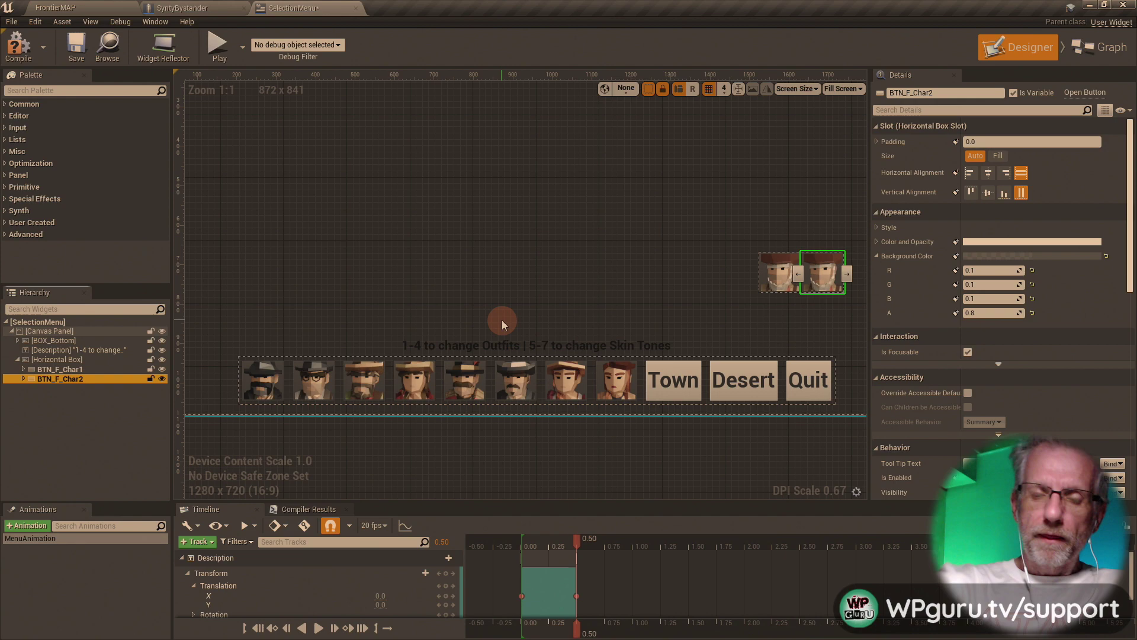
- Set the slot padding of both BTN_F_Char1 and BTN_F_Char2 to 10
{"action": "left_click", "coordinate": [79, 371], "text": "ctrl"}
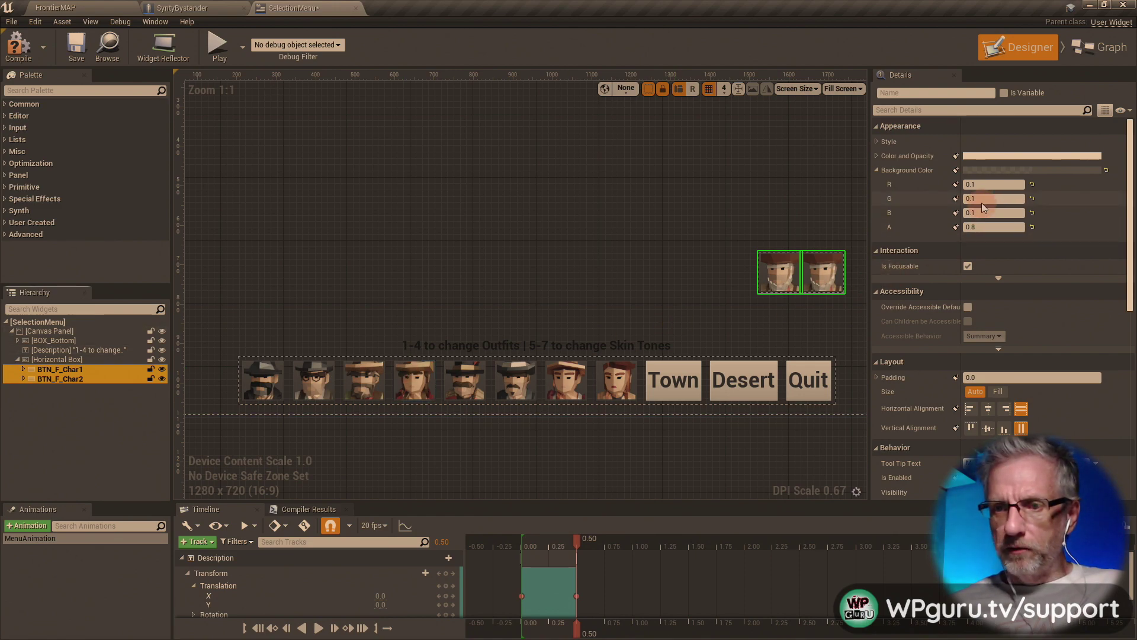
{"action": "scroll", "coordinate": [1080, 220], "scroll_direction": "down", "scroll_amount": 4}
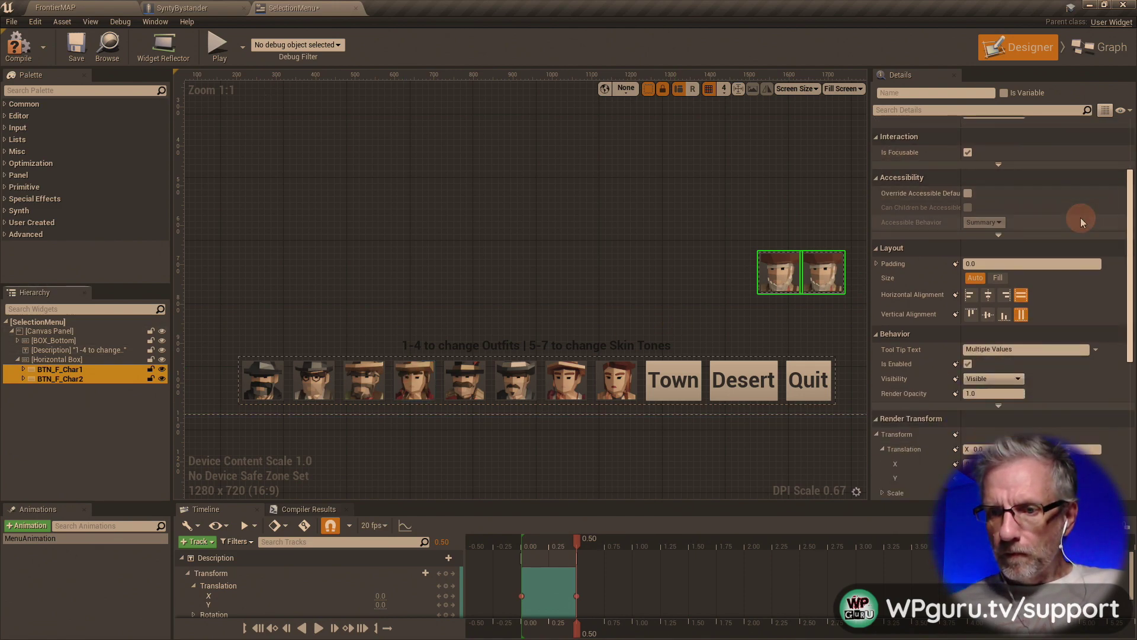
{"action": "left_click", "coordinate": [1047, 229]}
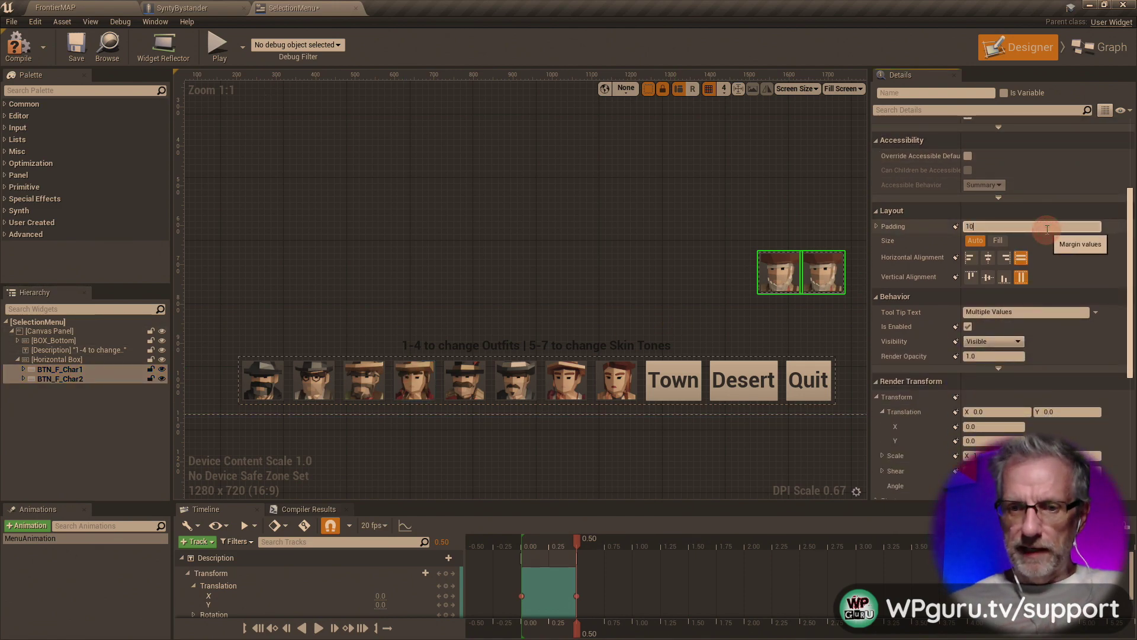
{"action": "type", "text": "10"}
{"action": "key", "text": "Return"}
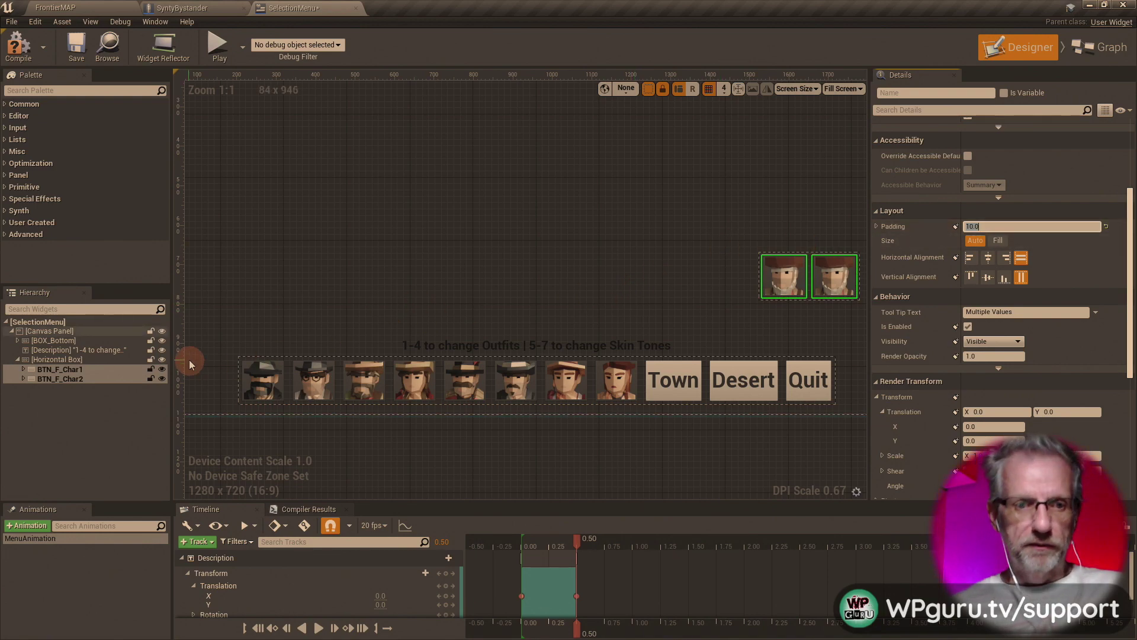
- Anchor the new Frontier horizontal box to the bottom centre of the canvas and reset its X and Y position to 0
{"action": "left_click", "coordinate": [57, 359]}
{"action": "scroll", "coordinate": [895, 198], "scroll_direction": "up", "scroll_amount": 4}
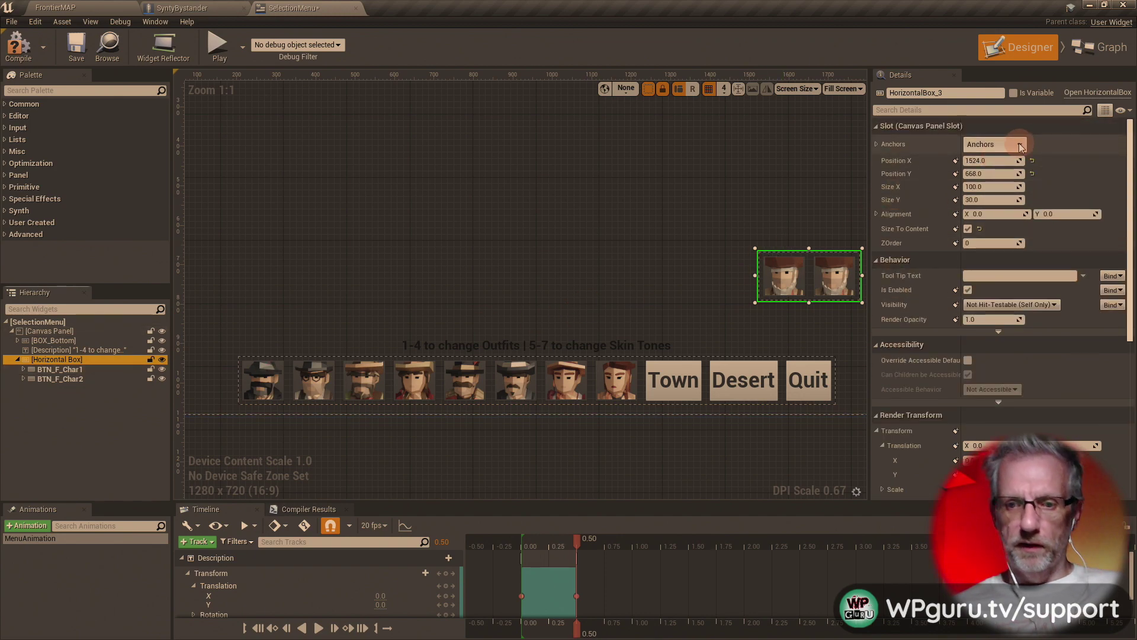
{"action": "left_click", "coordinate": [1020, 145]}
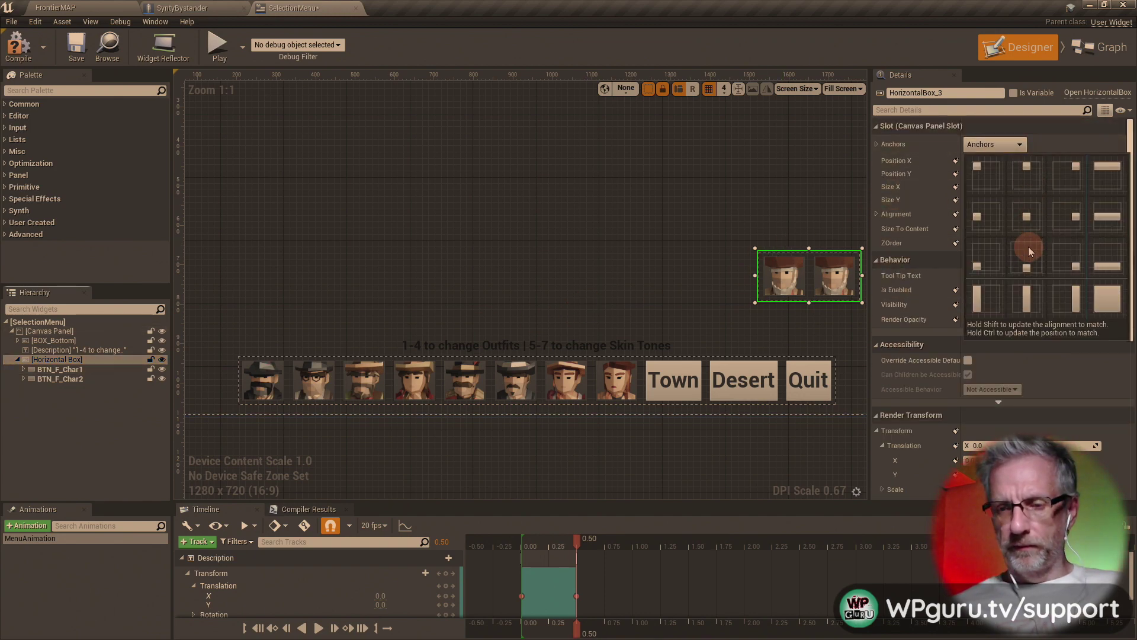
{"action": "left_click", "coordinate": [1029, 251]}
{"action": "left_click", "coordinate": [1033, 161]}
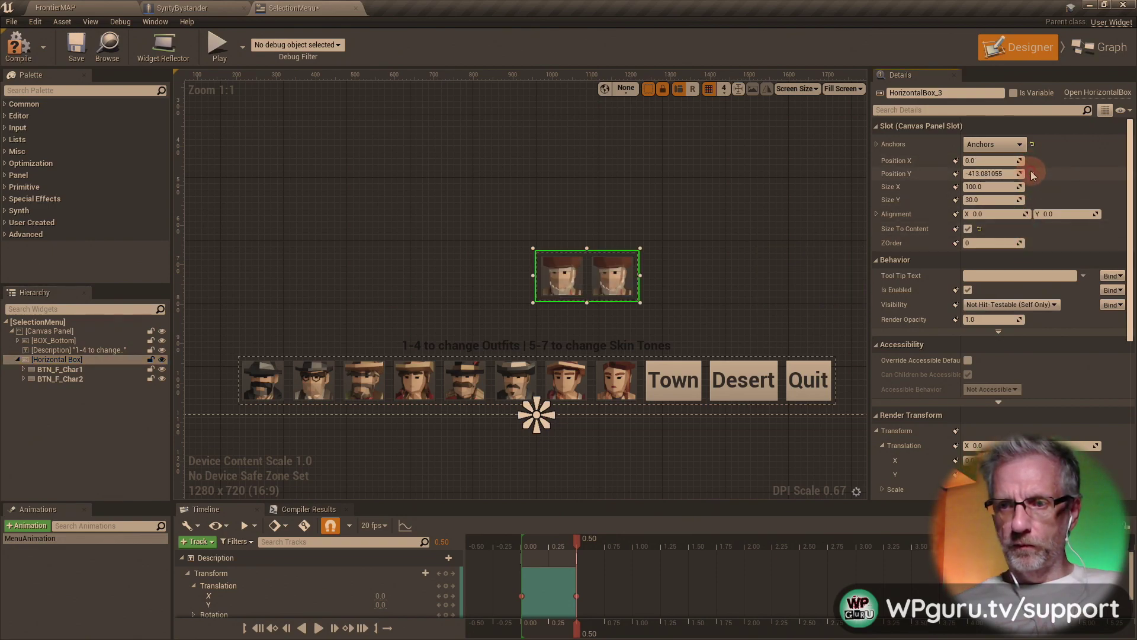
{"action": "left_click", "coordinate": [1031, 174]}
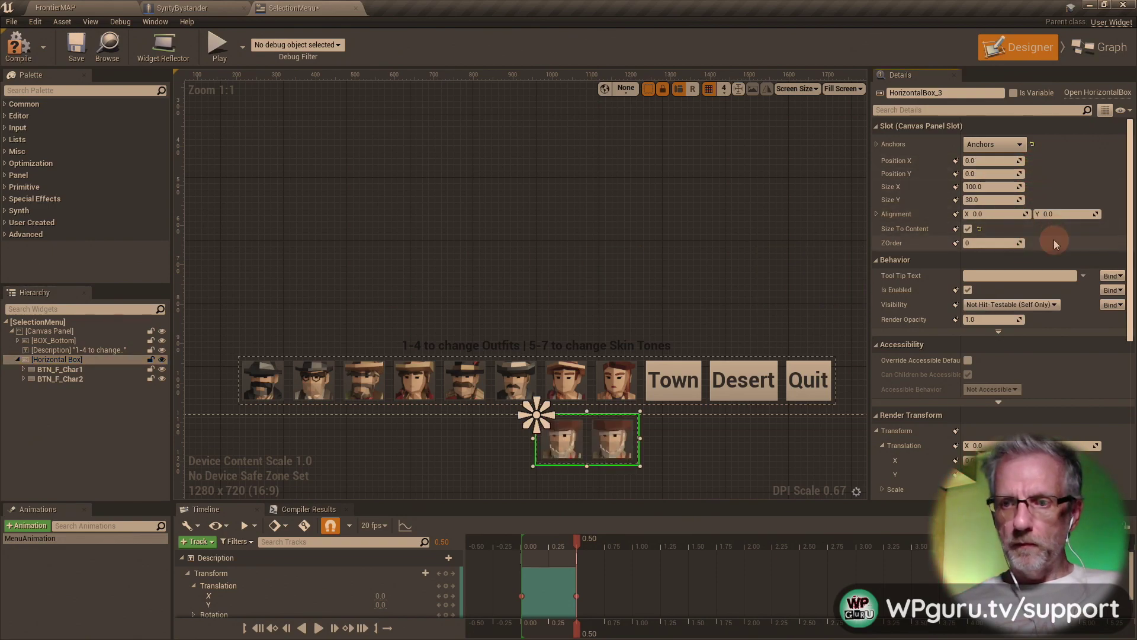
- Set the Frontier horizontal box's alignment to X 0.5 and Y 4
{"action": "left_click", "coordinate": [1003, 214]}
{"action": "type", "text": "0.5"}
{"action": "key", "text": "Return"}
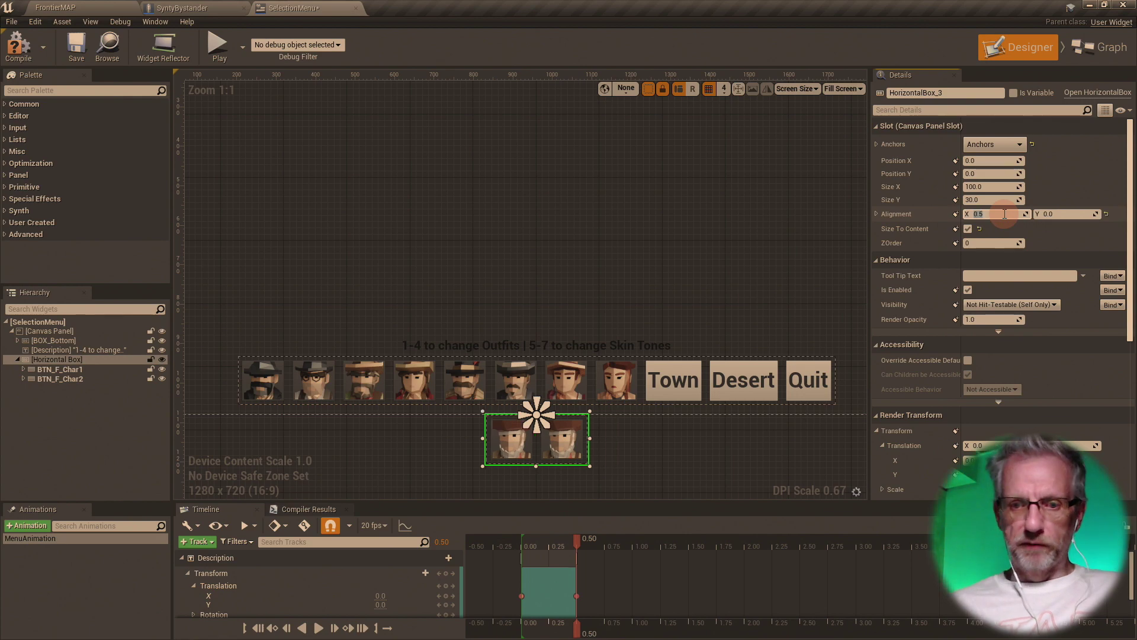
{"action": "left_click", "coordinate": [1064, 215]}
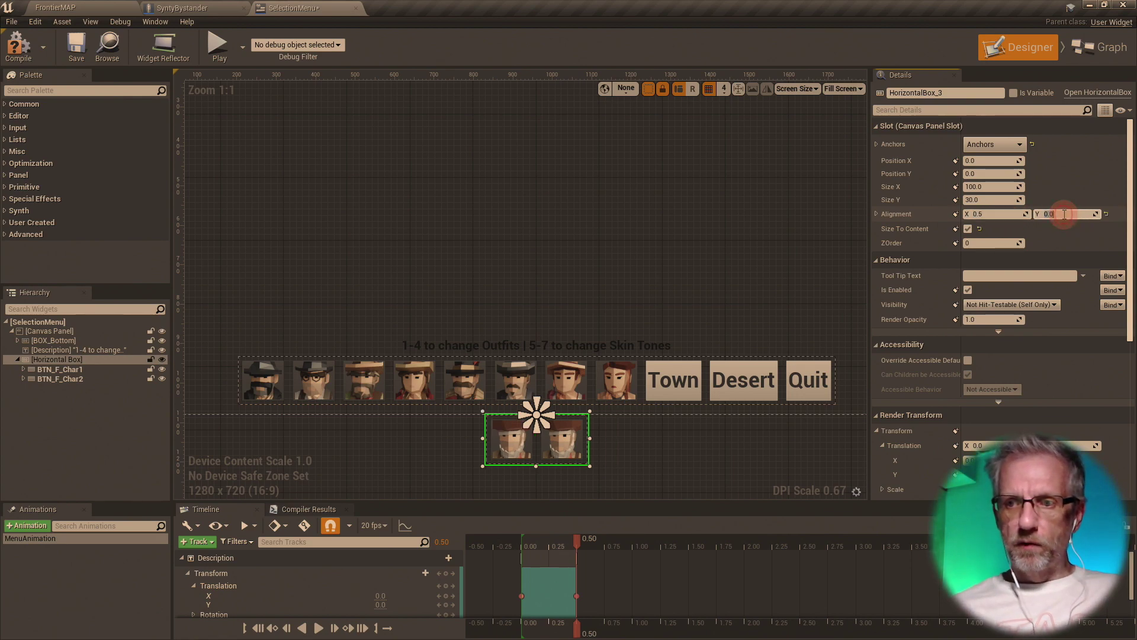
{"action": "type", "text": "4"}
{"action": "key", "text": "Return"}
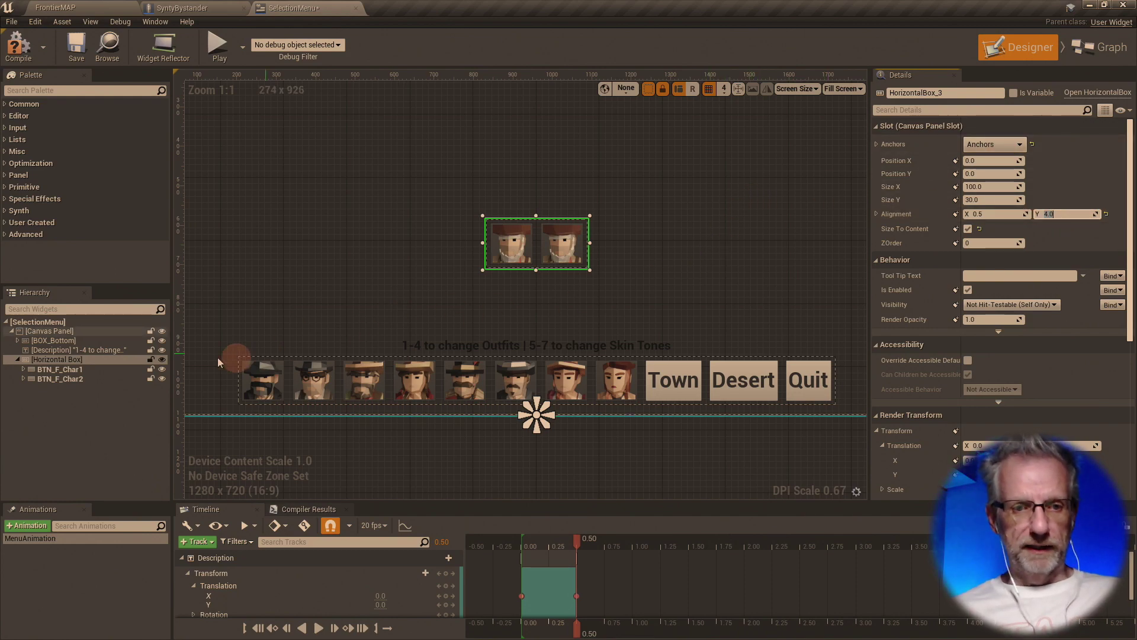
- Set the image inside BTN_F_Char2 to the ICON_F_GoldMiner02 texture
{"action": "left_click", "coordinate": [115, 379]}
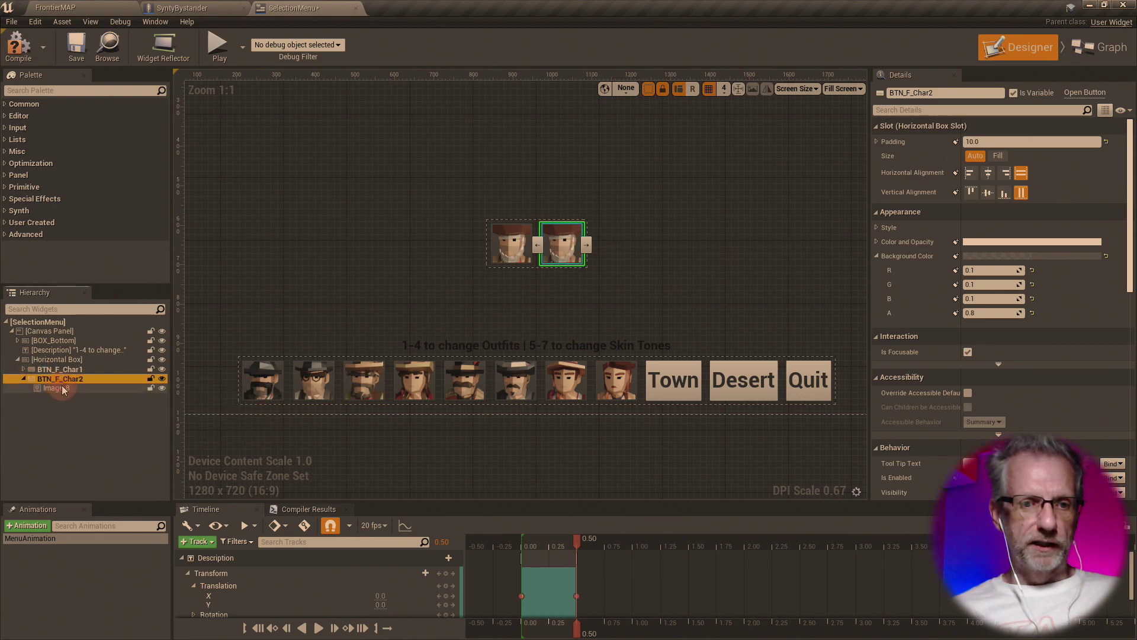
{"action": "left_click", "coordinate": [62, 388]}
{"action": "left_click", "coordinate": [1050, 238]}
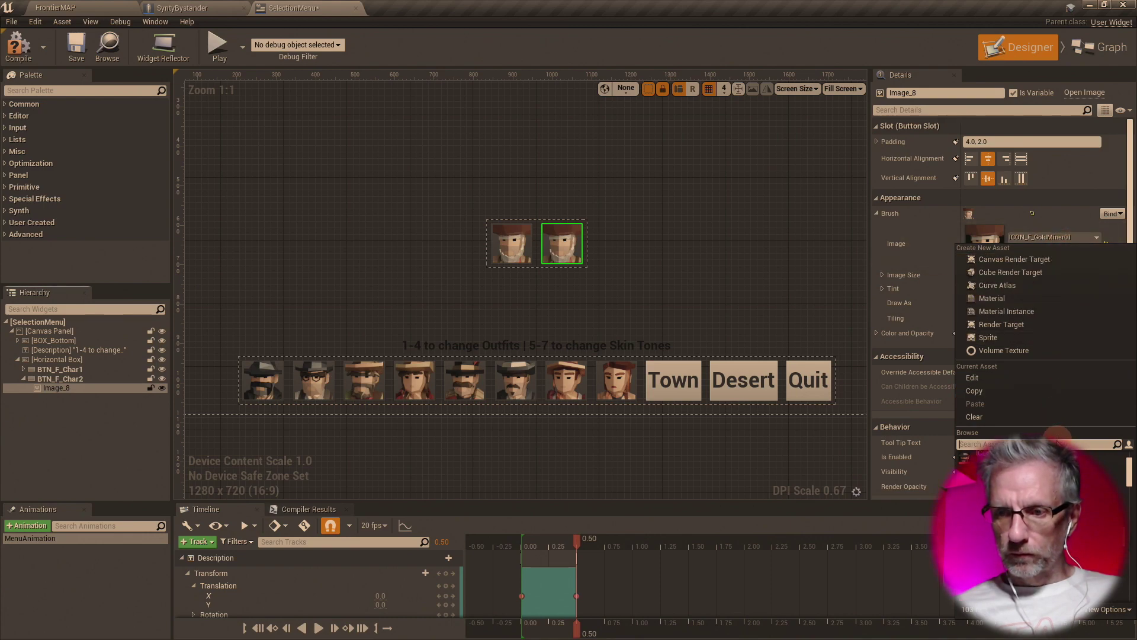
{"action": "type", "text": "ICON_F"}
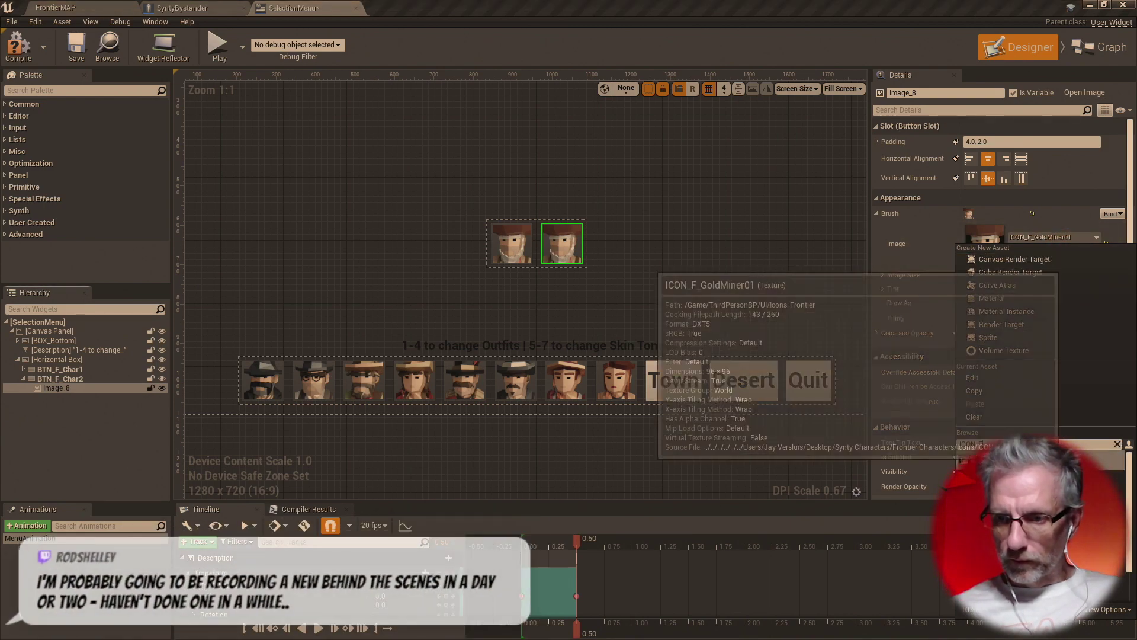
{"action": "left_click", "coordinate": [1007, 468]}
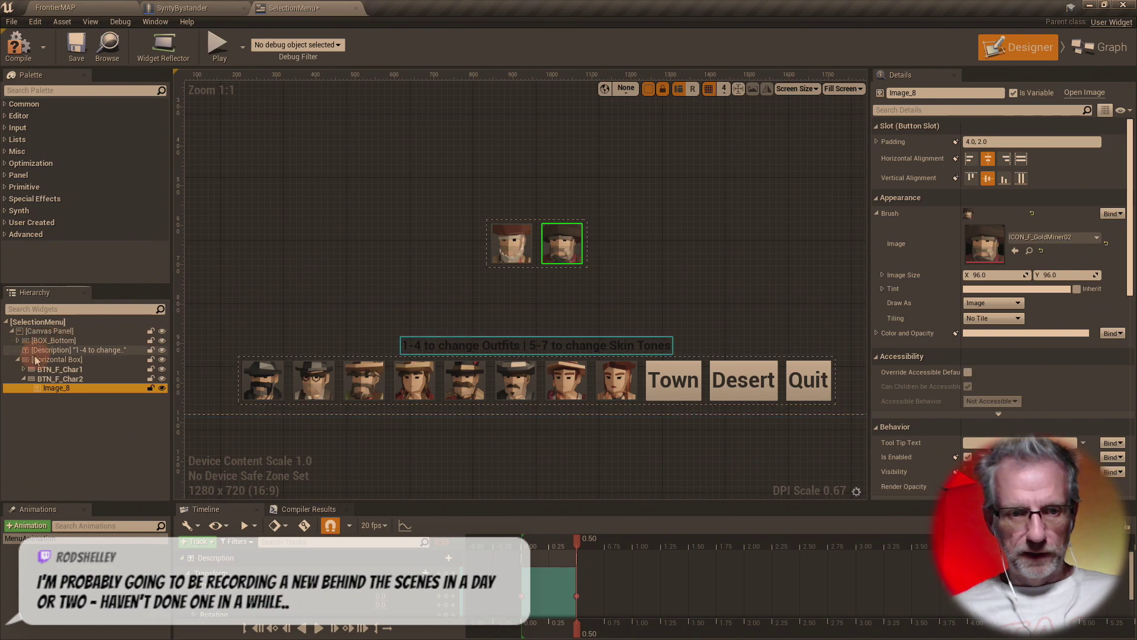
- Duplicate BTN_F_Char2 and set the copy's image to ICON_F_MexicacanMale01
{"action": "left_click", "coordinate": [94, 380]}
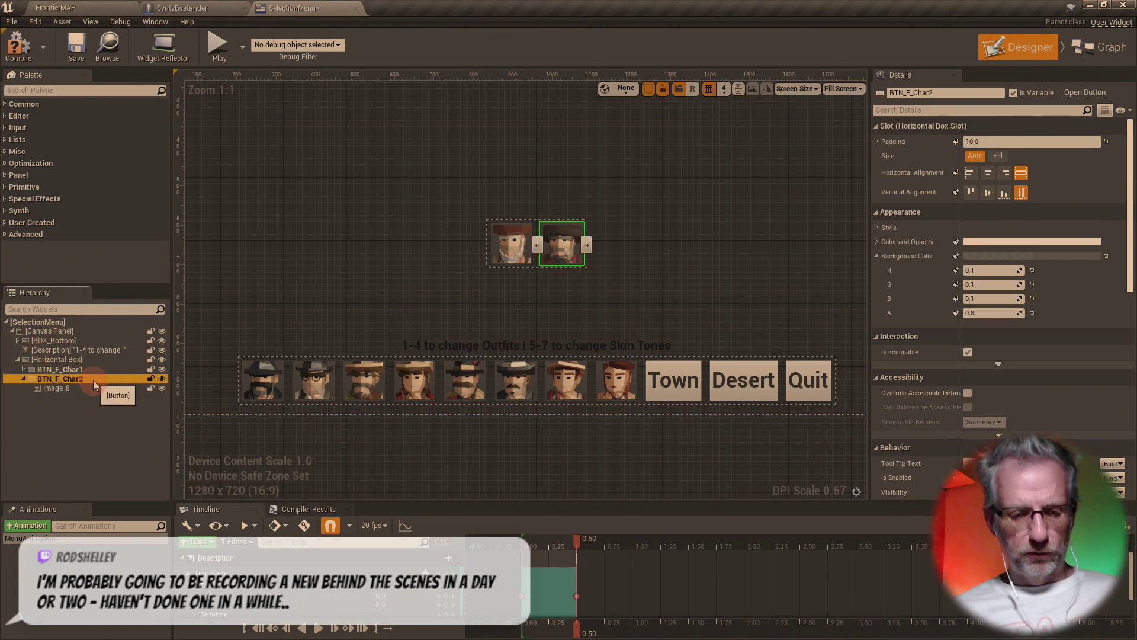
{"action": "key", "text": "ctrl+d"}
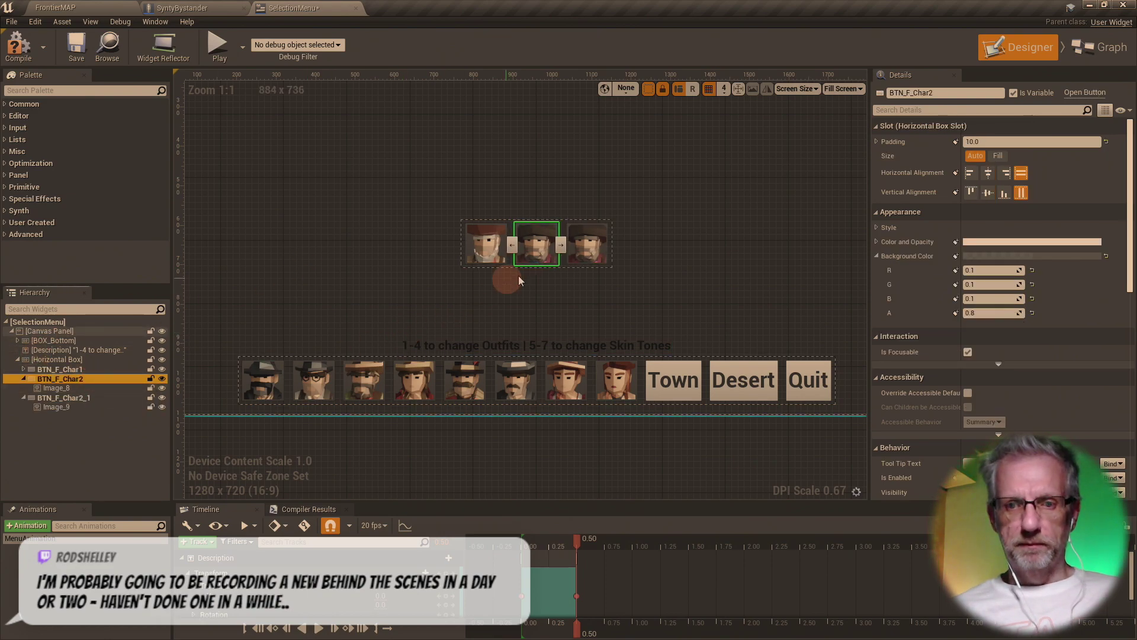
{"action": "left_click", "coordinate": [586, 242]}
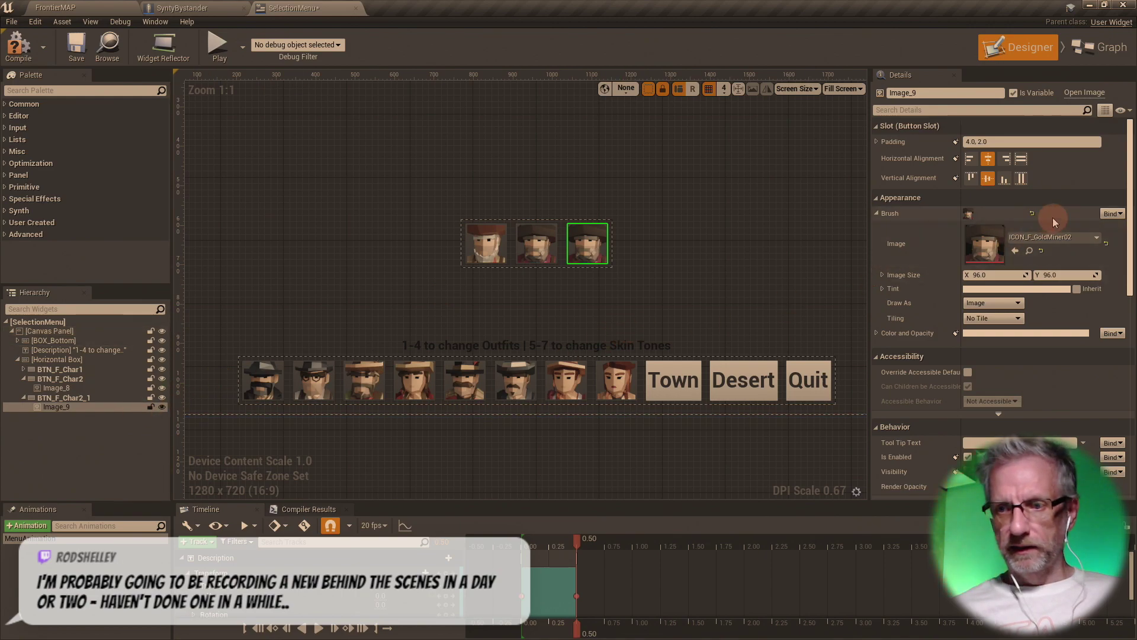
{"action": "left_click", "coordinate": [1060, 238]}
{"action": "type", "text": "ICON_F"}
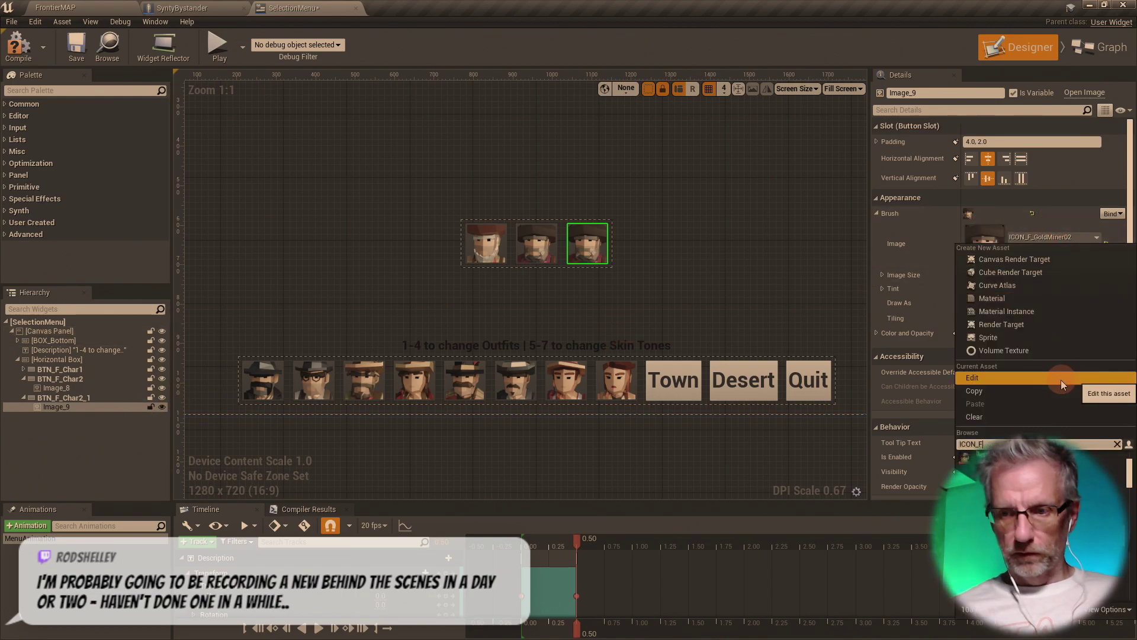
{"action": "left_click", "coordinate": [994, 499]}
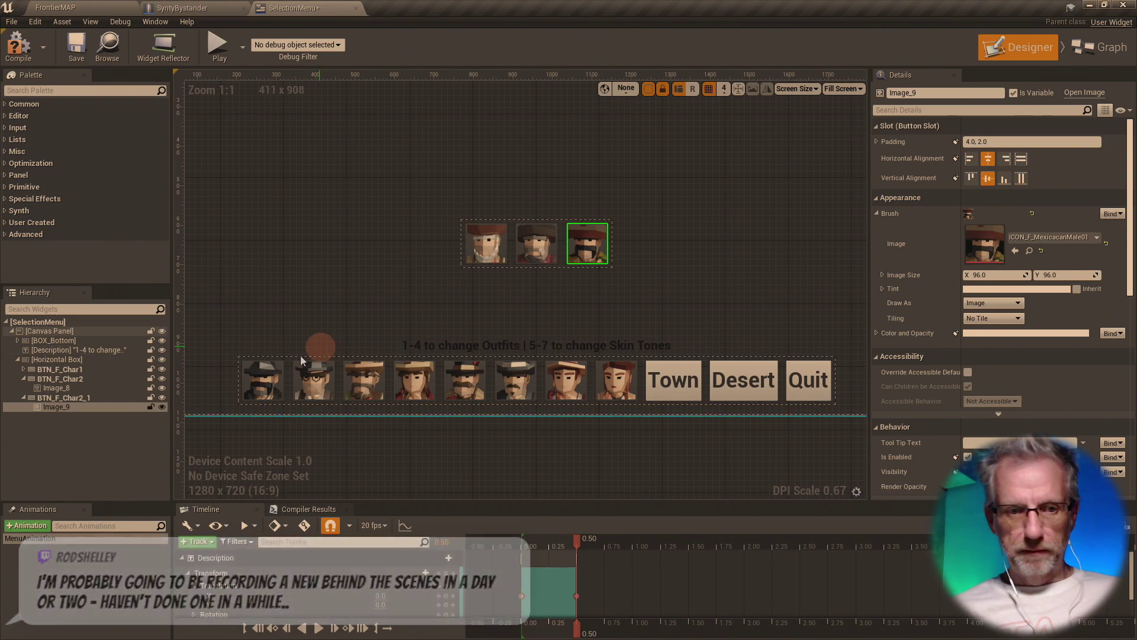
- Duplicate the BTN_F_Char2_1 button seven times to fill the Frontier row with ten buttons
{"action": "left_click", "coordinate": [106, 402], "text": "ctrl"}
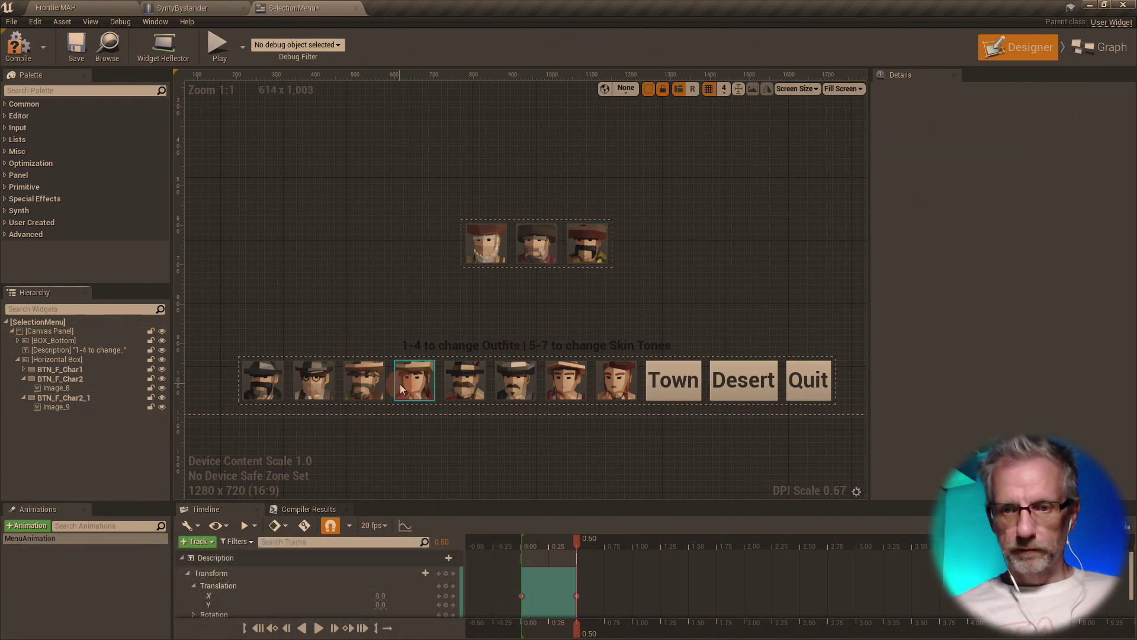
{"action": "left_click", "coordinate": [65, 407]}
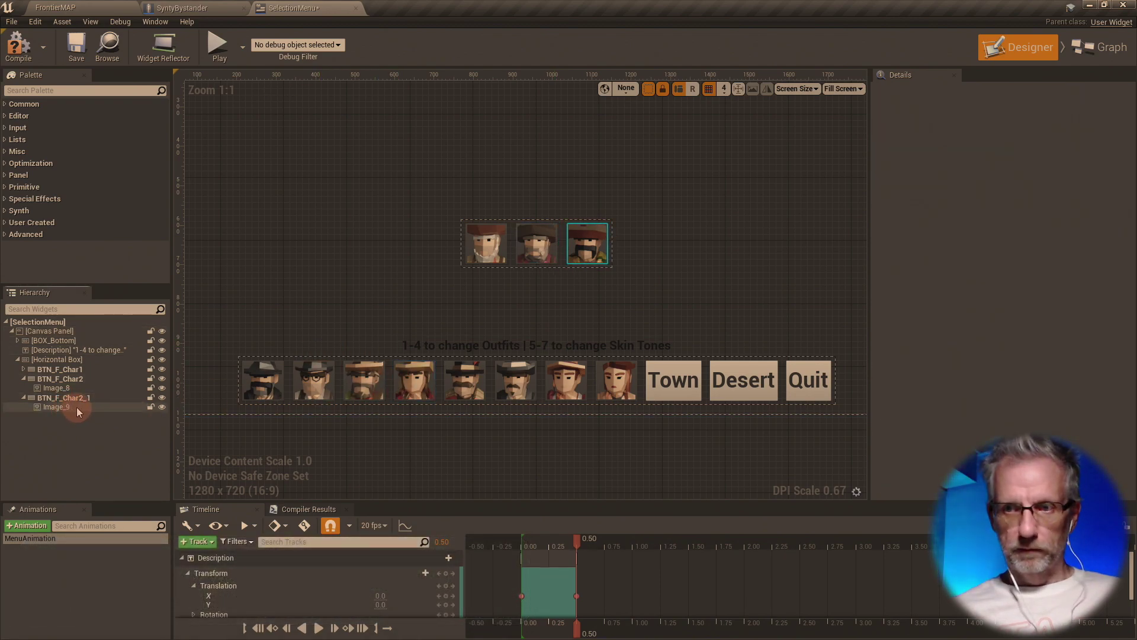
{"action": "left_click", "coordinate": [85, 397]}
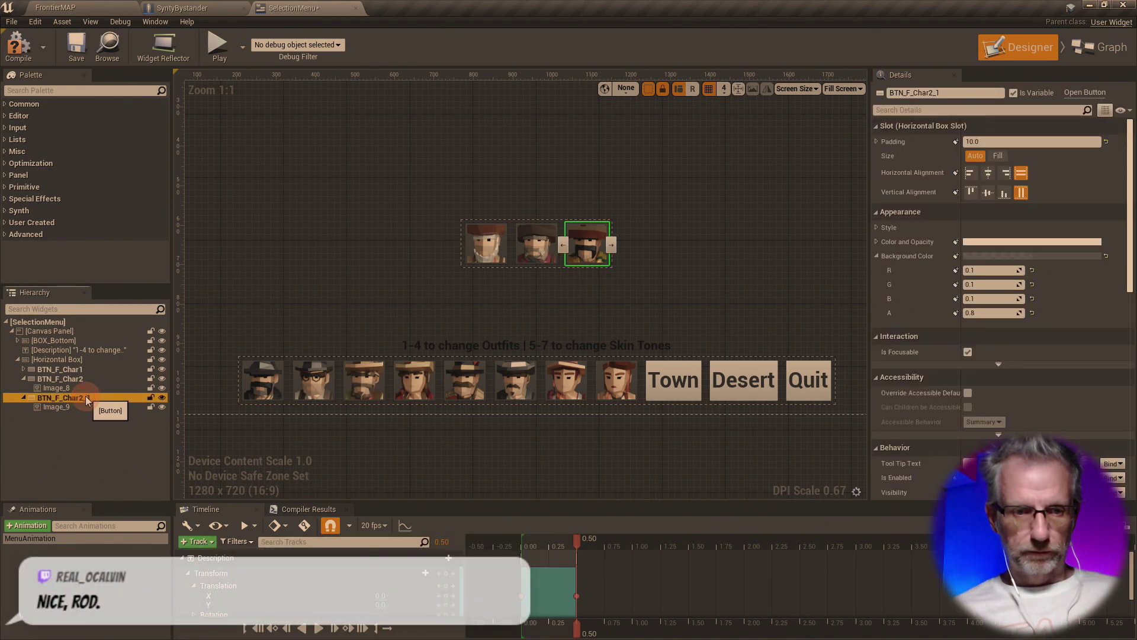
{"action": "key", "text": "ctrl+d"}
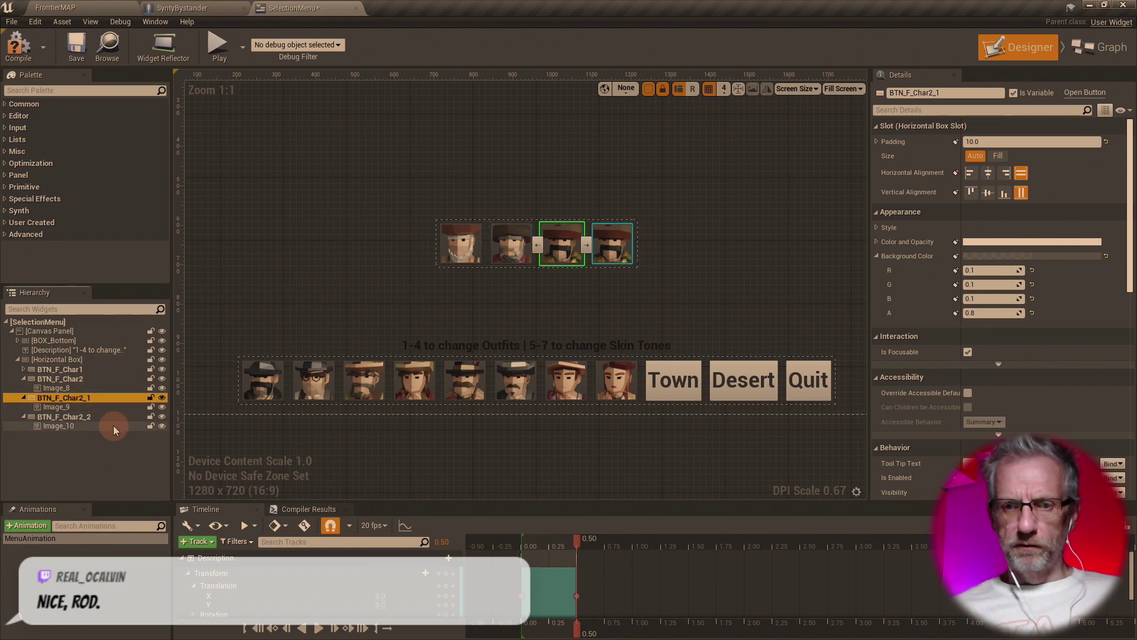
{"action": "key", "text": "ctrl+d"}
{"action": "key", "text": "ctrl+d"}
{"action": "key", "text": "ctrl+d"}
{"action": "key", "text": "ctrl+d"}
{"action": "key", "text": "ctrl+d"}
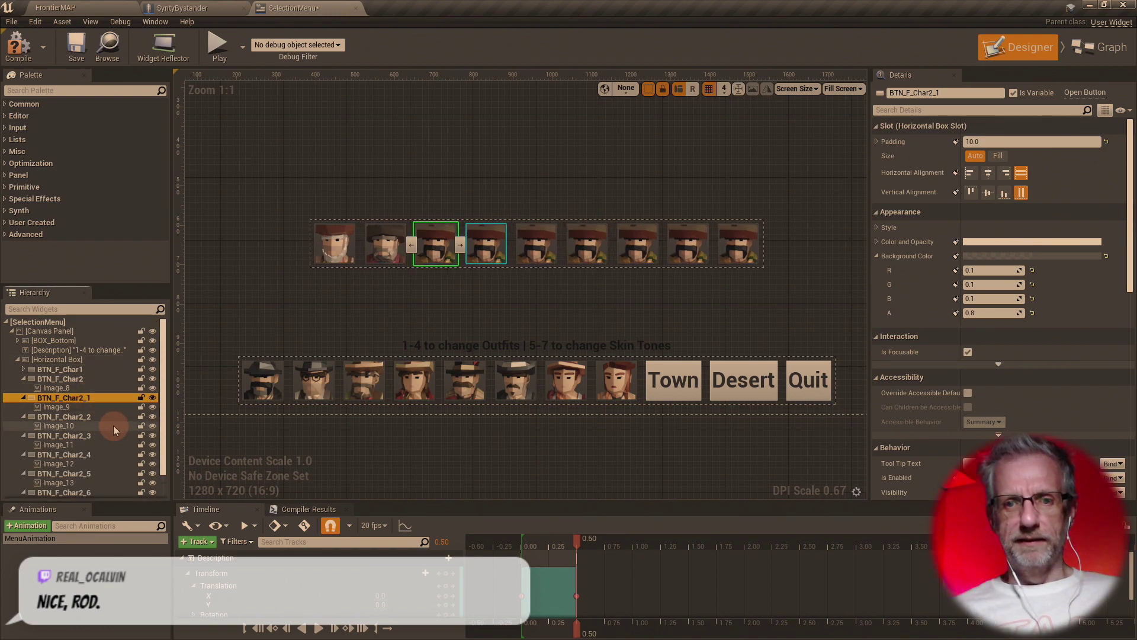
{"action": "key", "text": "ctrl+d"}
- Set the fourth Frontier button's image to the ICON_F texture of the moustached man in the dark hat
{"action": "left_click", "coordinate": [467, 244]}
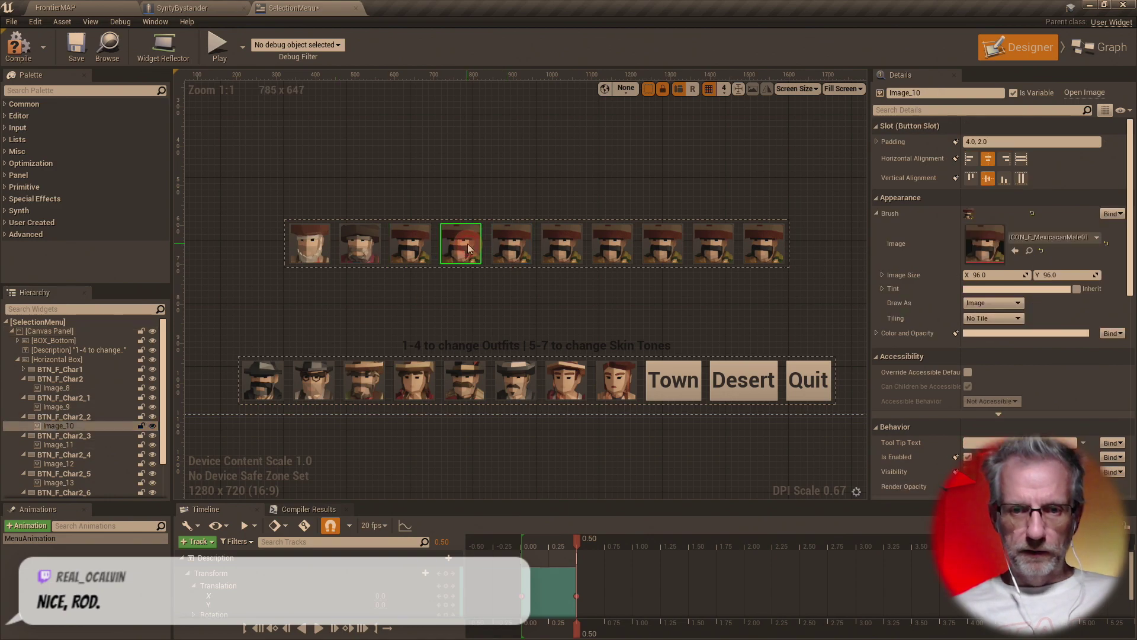
{"action": "left_click", "coordinate": [1088, 236]}
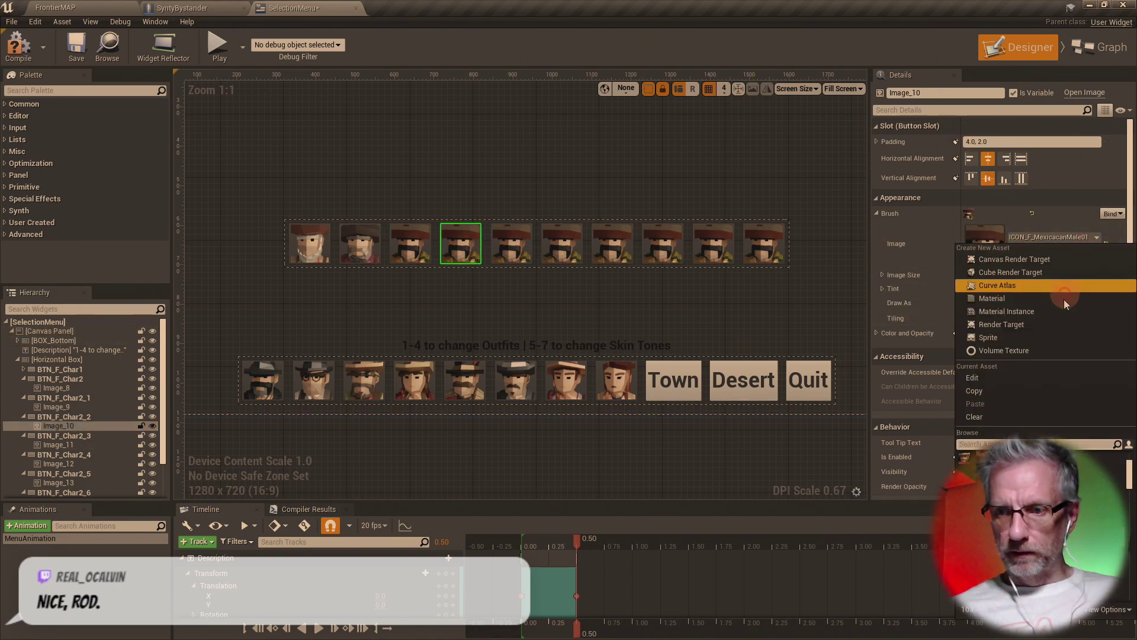
{"action": "type", "text": "ICON_F"}
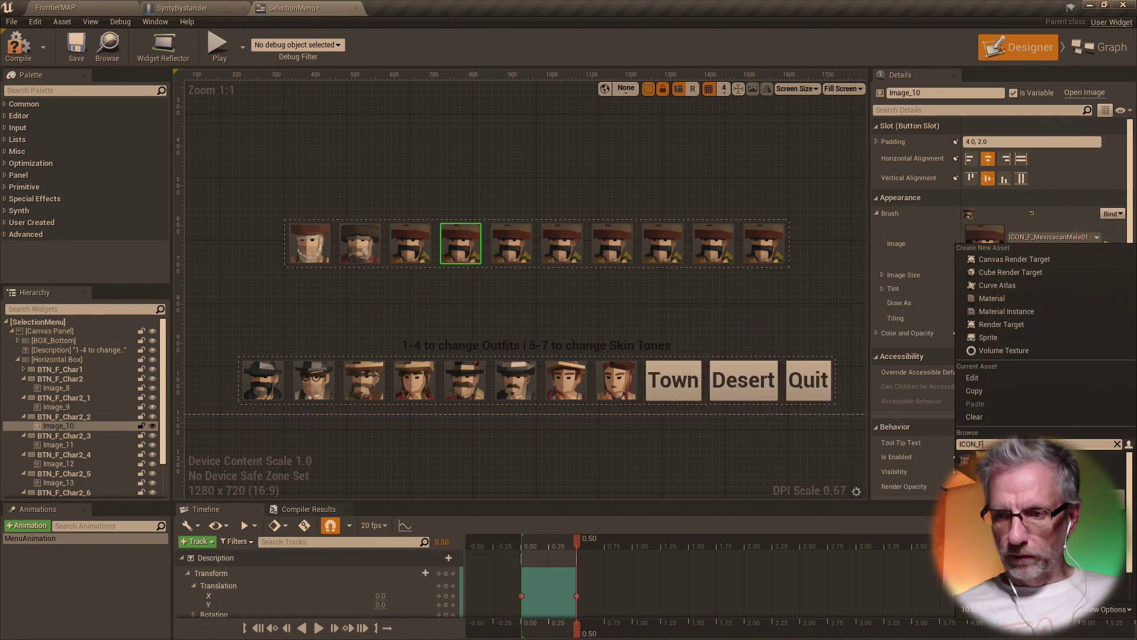
{"action": "left_click", "coordinate": [1018, 460]}
- Set the fifth Frontier button's image to the ICON_F texture of the character with the teal headband
{"action": "left_click", "coordinate": [513, 252]}
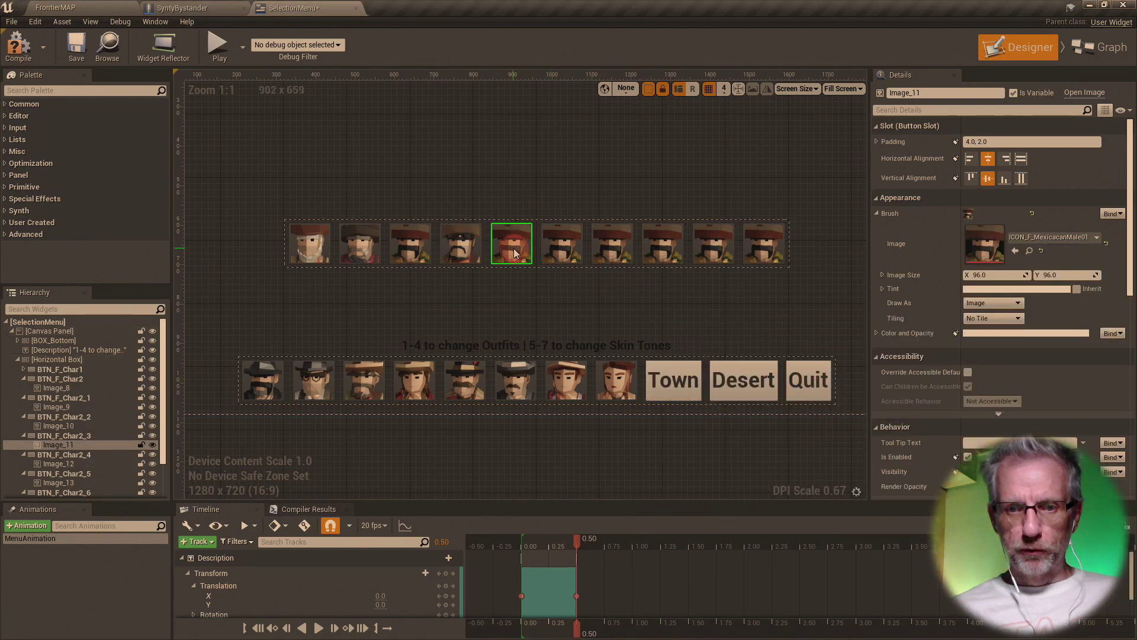
{"action": "left_click", "coordinate": [1095, 237]}
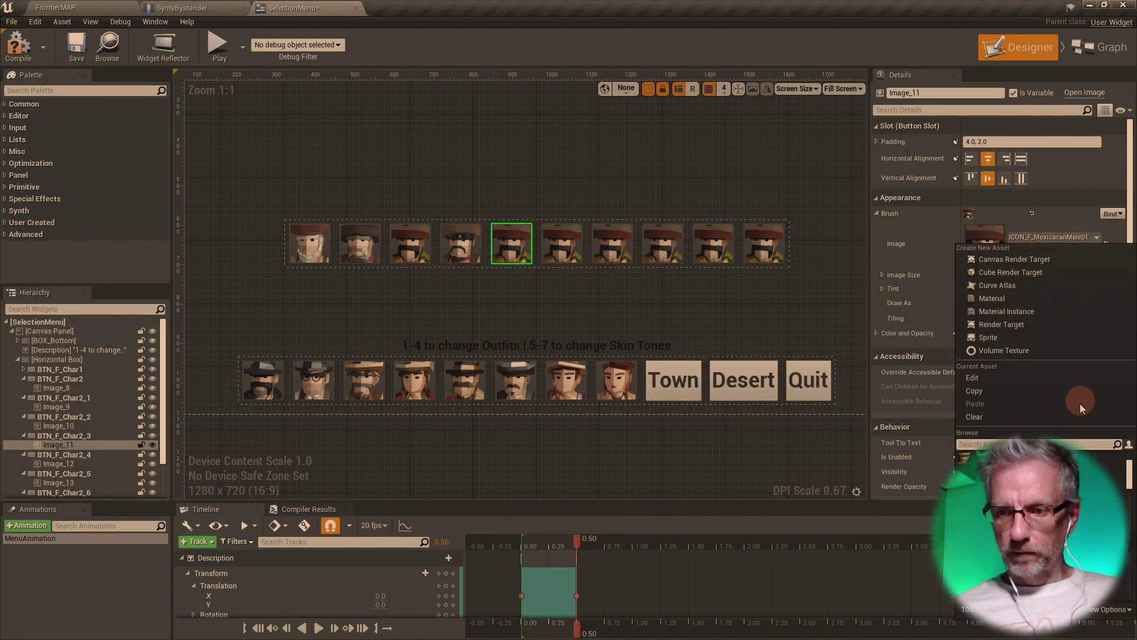
{"action": "type", "text": "ICON_F"}
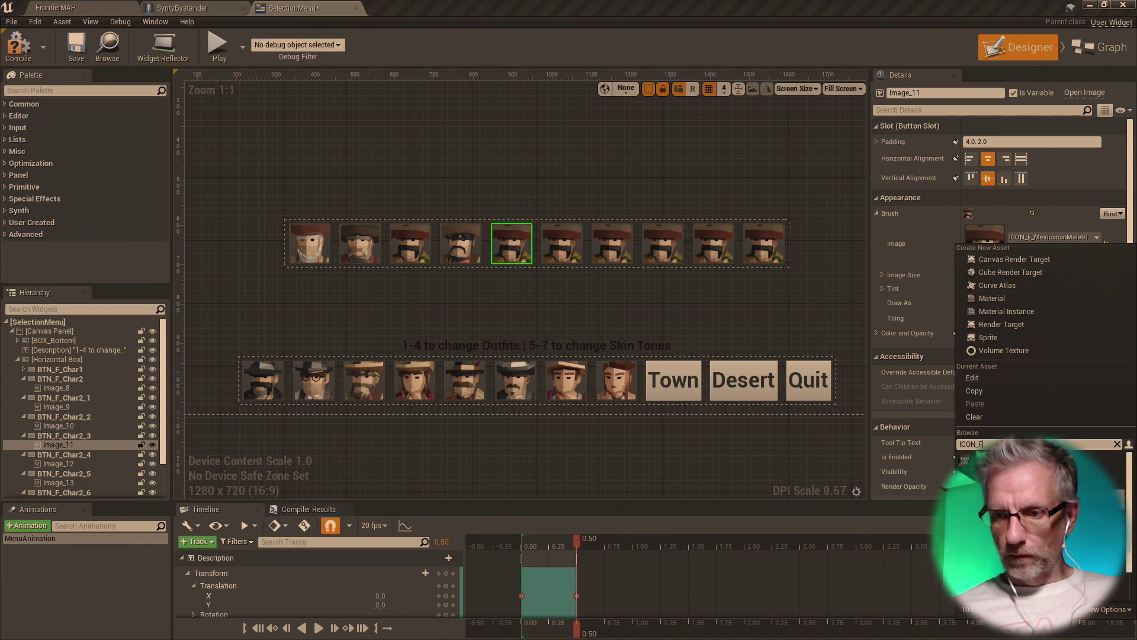
{"action": "left_click", "coordinate": [1019, 459]}
- Set the sixth Frontier button's image to the ICON_F_Priest texture
{"action": "left_click", "coordinate": [569, 249]}
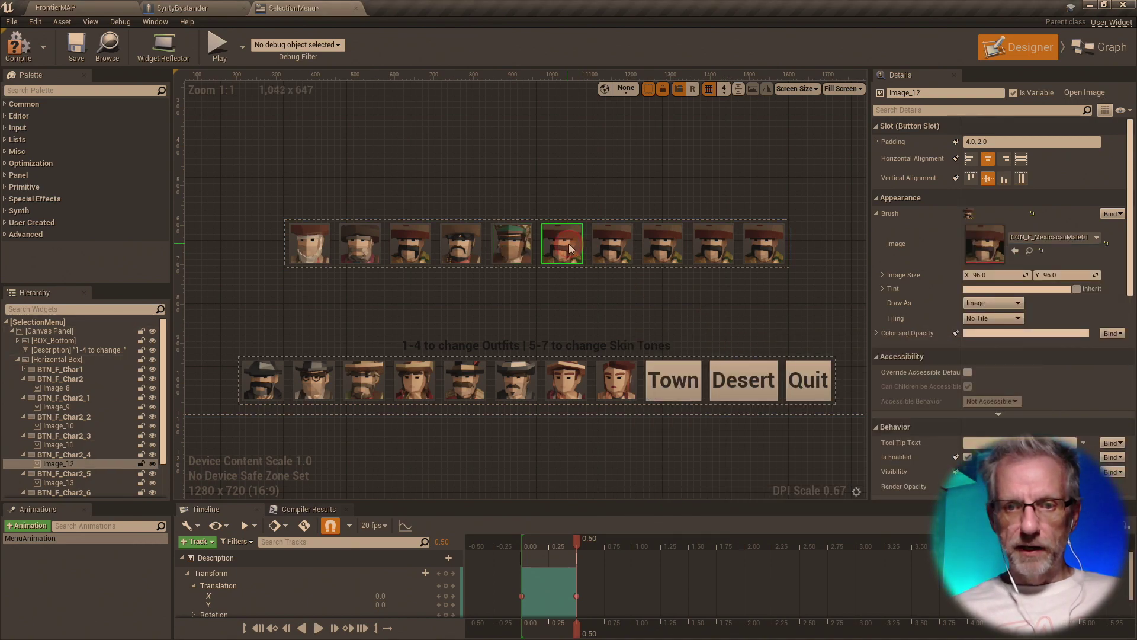
{"action": "left_click", "coordinate": [1096, 236]}
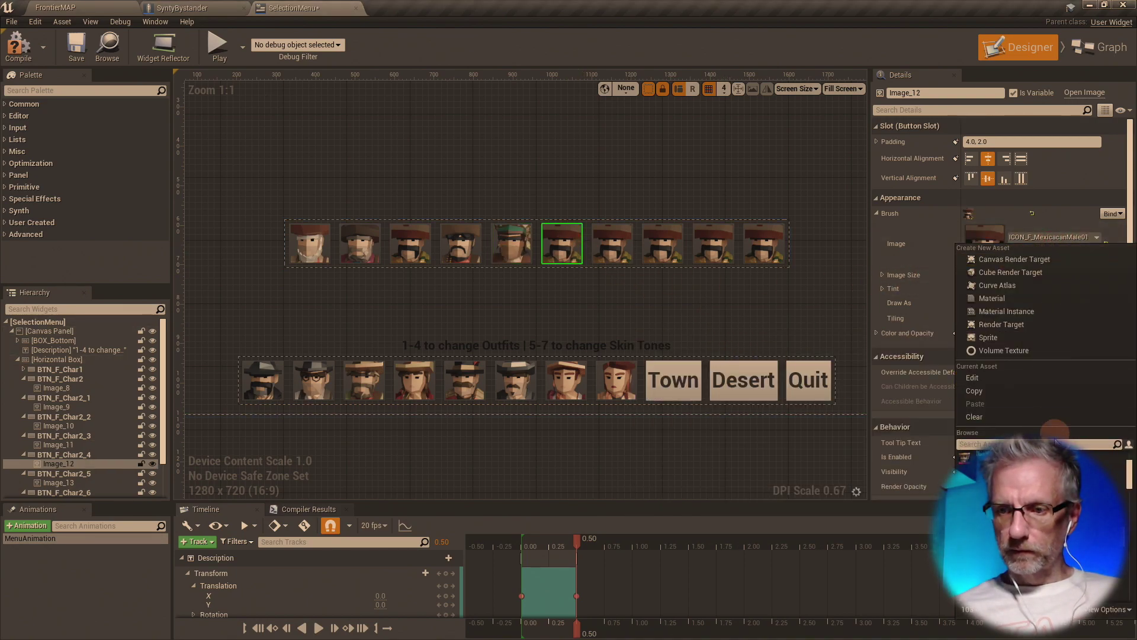
{"action": "type", "text": "ICON_F"}
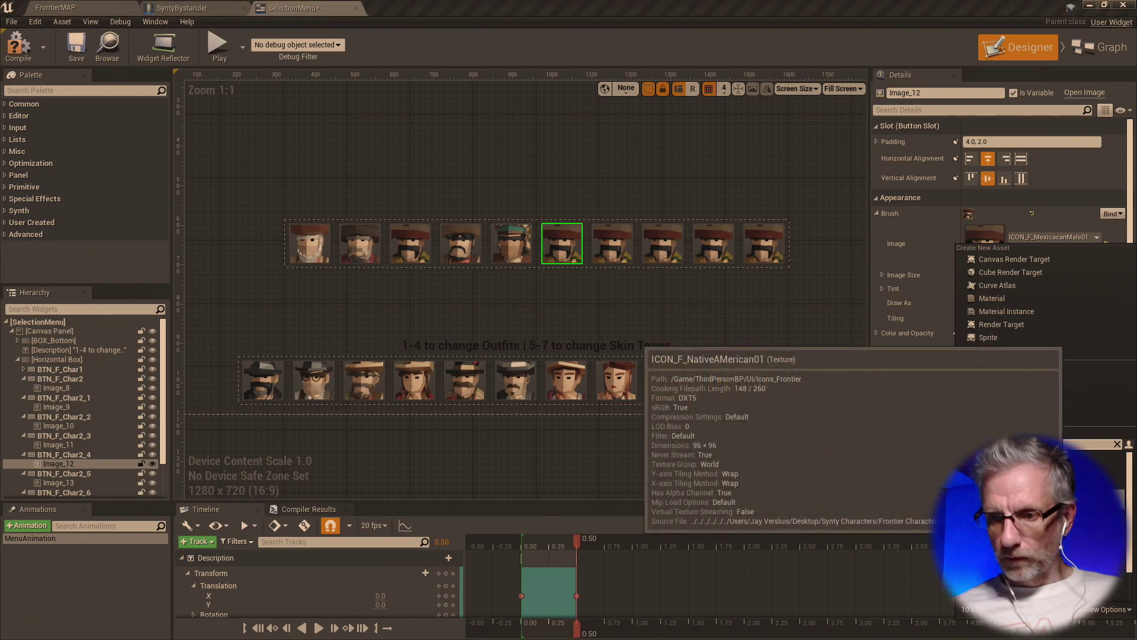
{"action": "left_click", "coordinate": [1018, 462]}
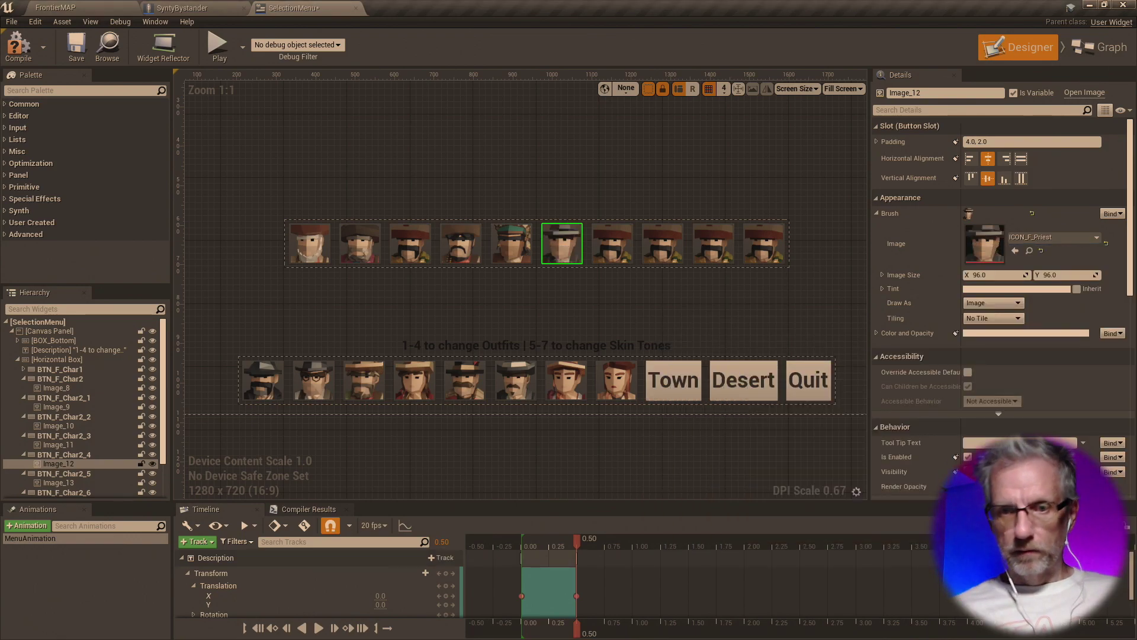
- Set the seventh Frontier button's image to the ICON_F_Salesman texture
{"action": "left_click", "coordinate": [59, 483]}
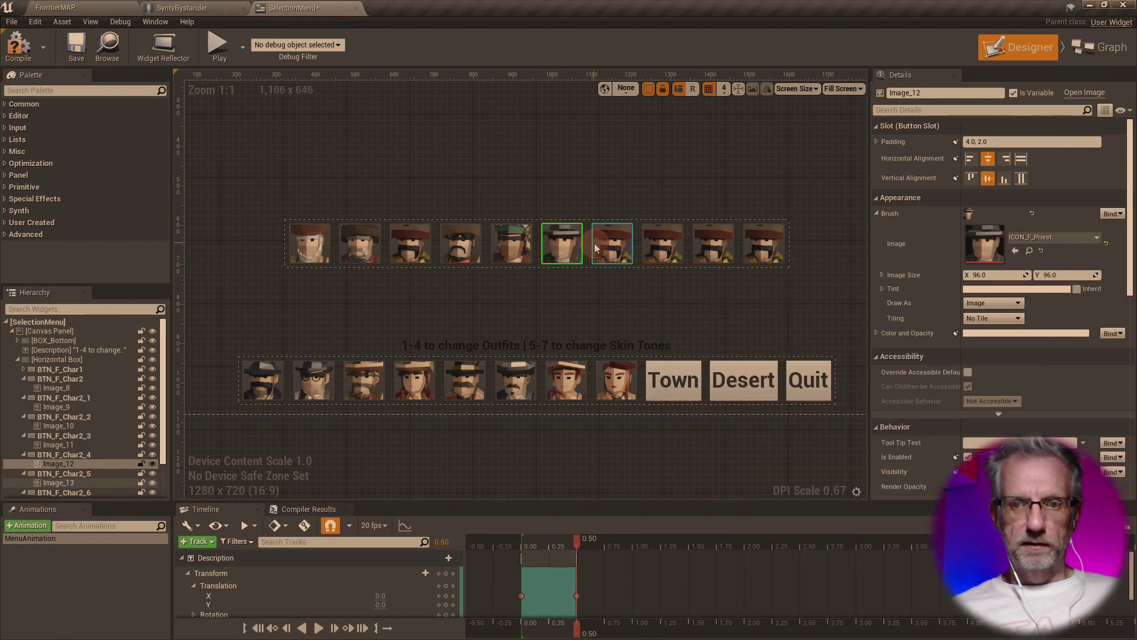
{"action": "left_click", "coordinate": [1080, 239]}
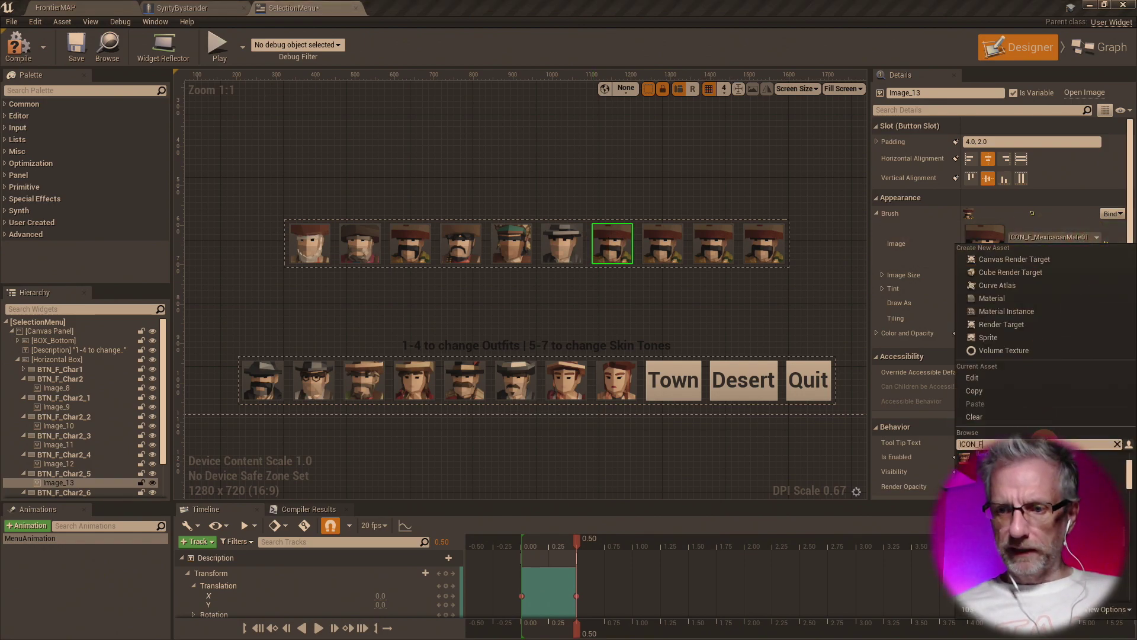
{"action": "left_click", "coordinate": [1019, 474]}
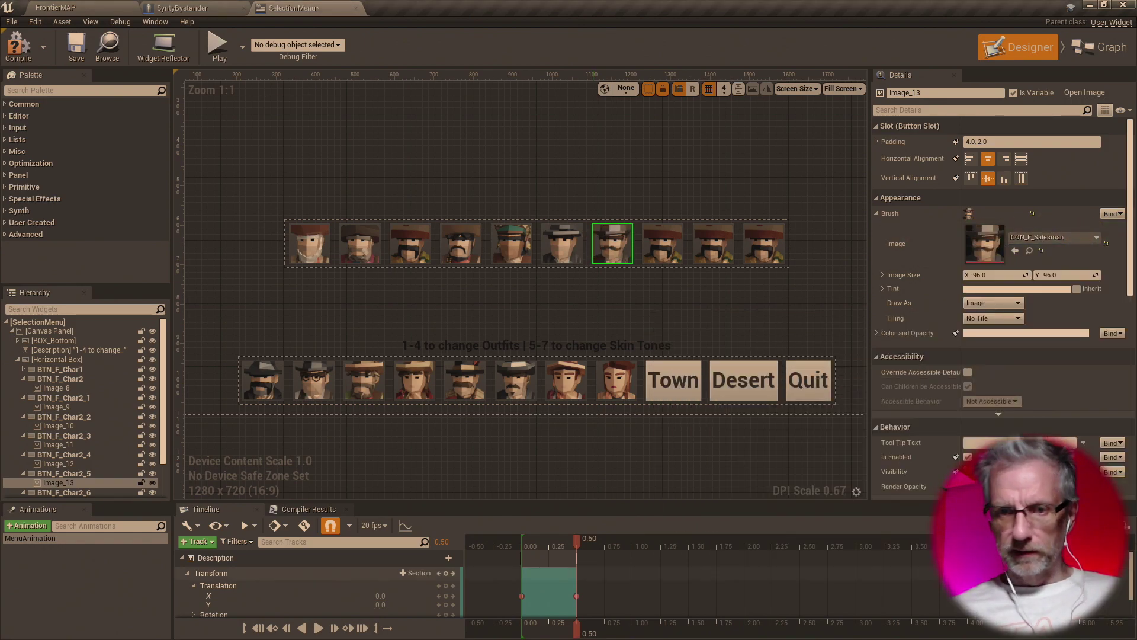
- Set the eighth Frontier button's image to the ICON_F_Soldier texture
{"action": "left_click", "coordinate": [662, 242]}
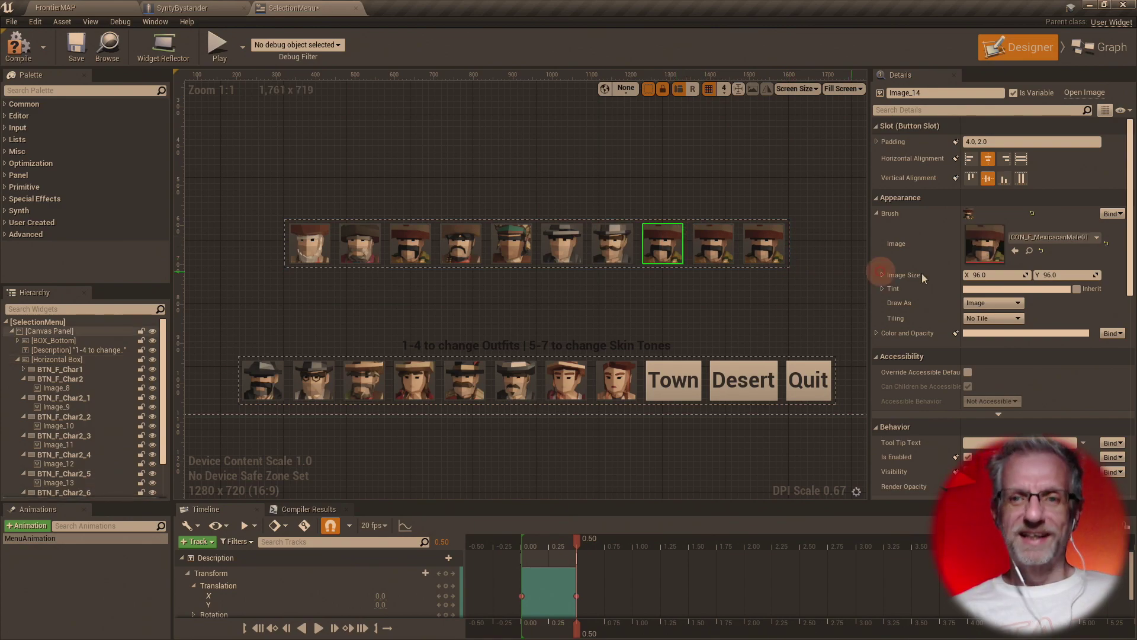
{"action": "left_click", "coordinate": [1063, 240]}
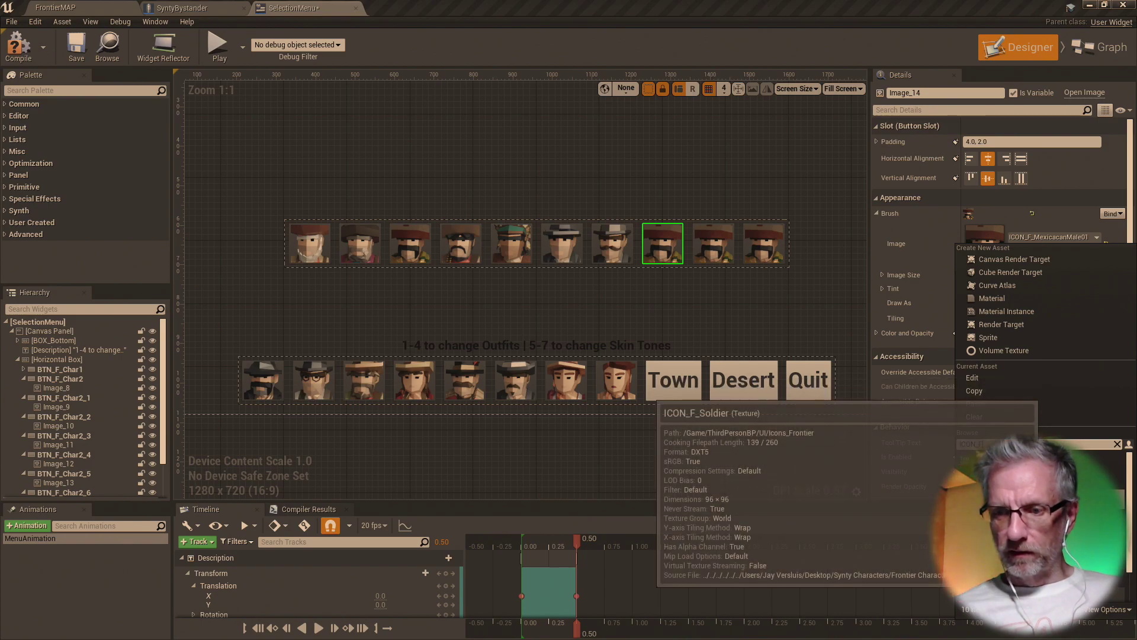
{"action": "left_click", "coordinate": [977, 456]}
- Set the ninth Frontier button's image to the ICON_F_Thug01 texture
{"action": "left_click", "coordinate": [714, 243]}
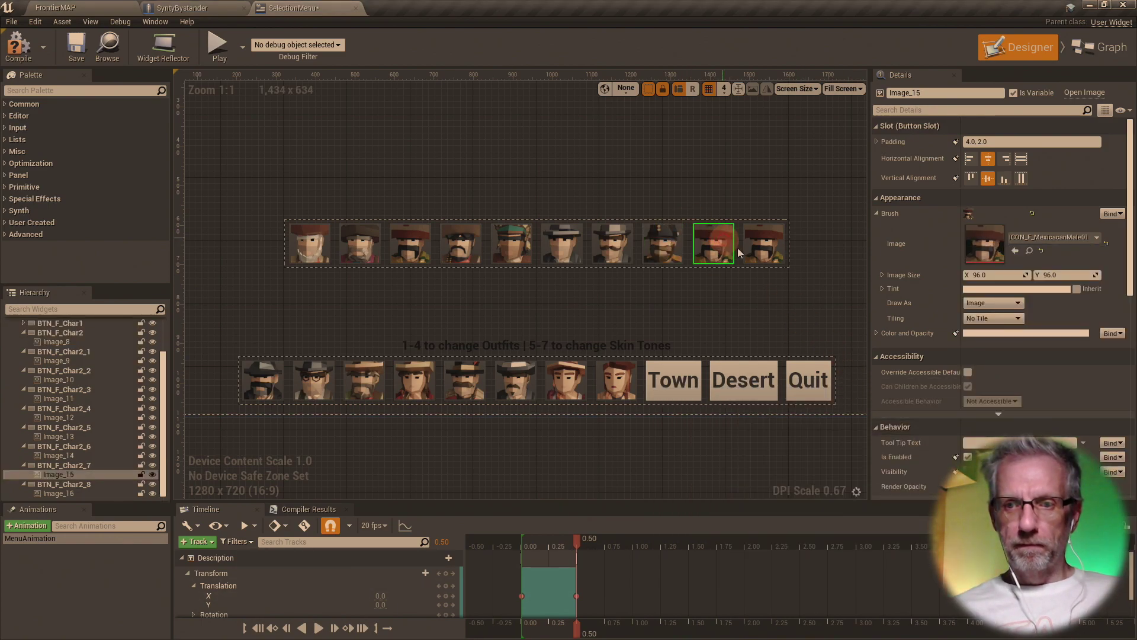
{"action": "left_click", "coordinate": [1061, 237]}
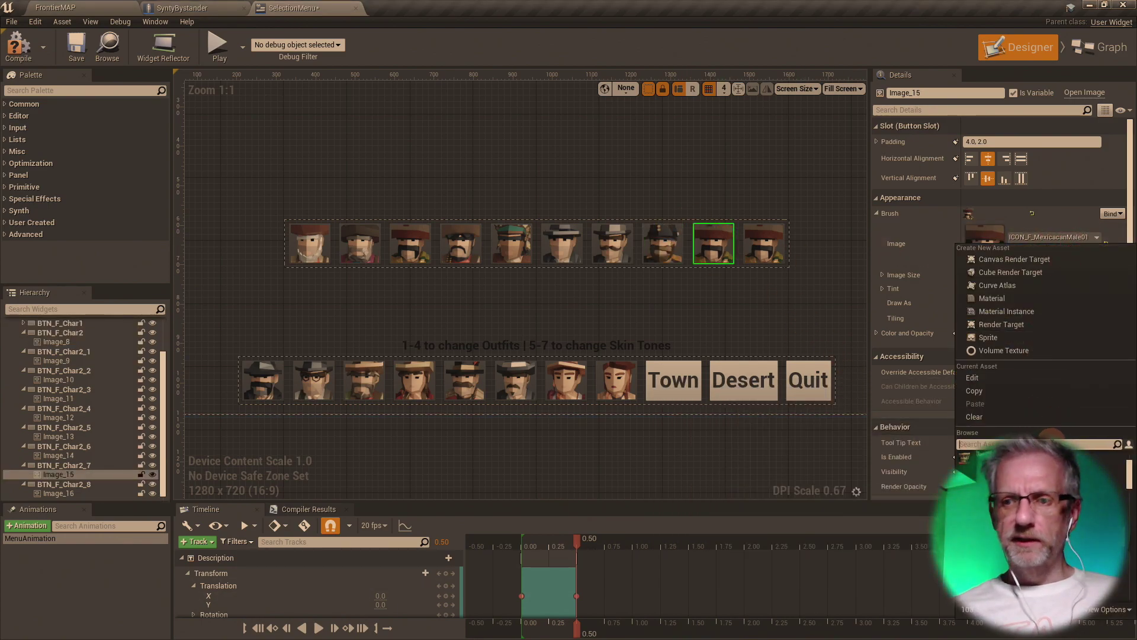
{"action": "type", "text": "icon_f"}
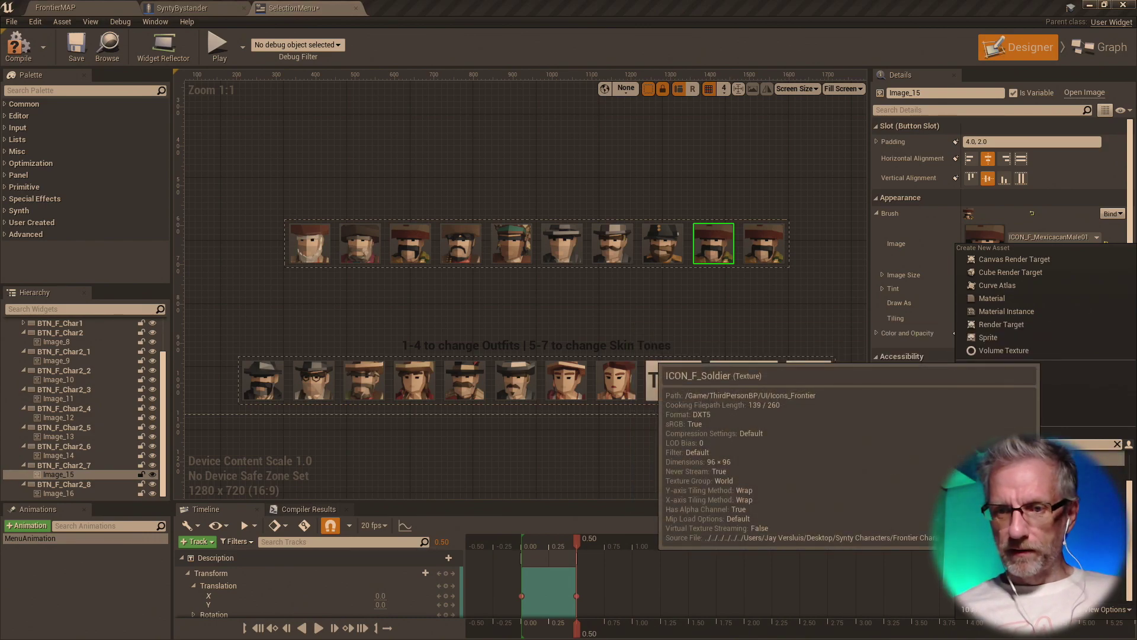
{"action": "left_click", "coordinate": [1007, 364]}
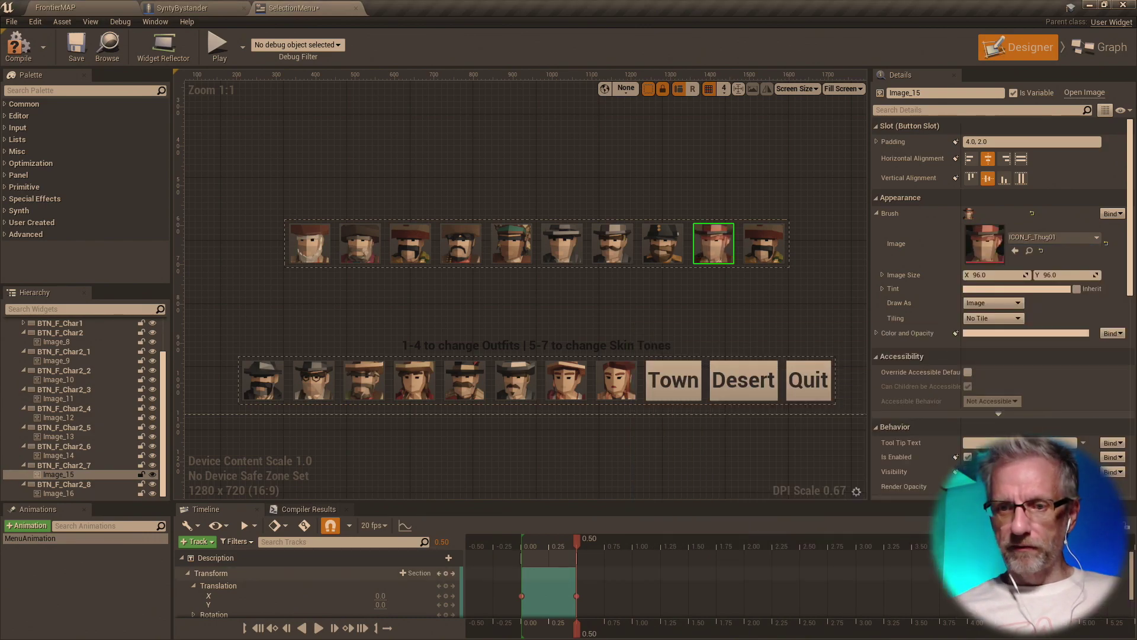
- Set the tenth Frontier button's image to the ICON_F_Thug02 texture
{"action": "left_click", "coordinate": [770, 254]}
{"action": "left_click", "coordinate": [1066, 236]}
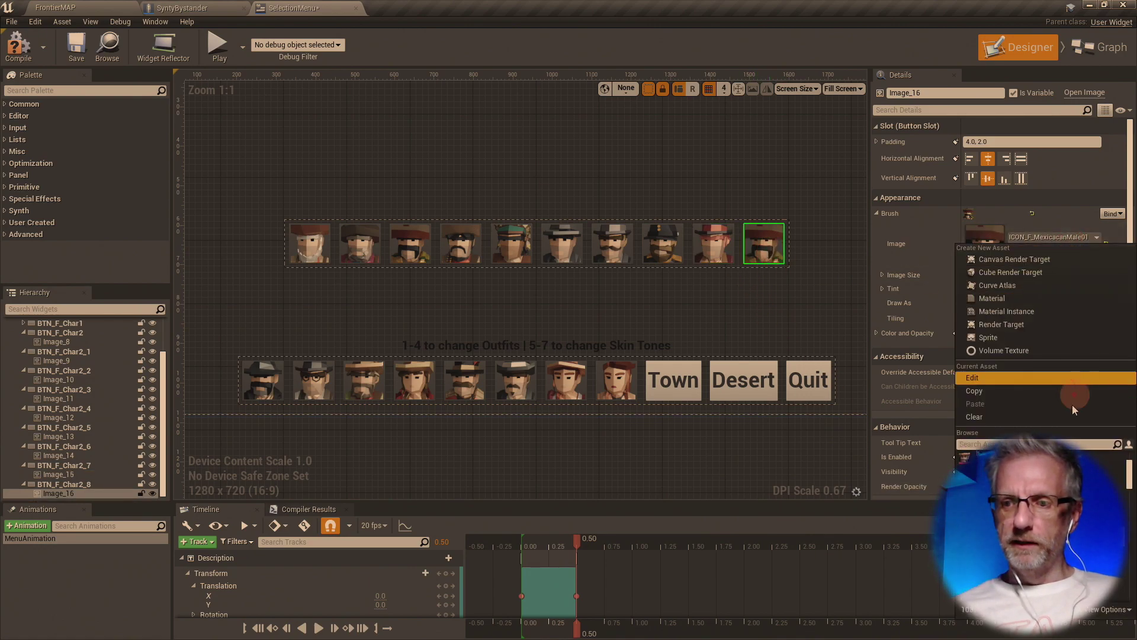
{"action": "left_click", "coordinate": [1007, 468]}
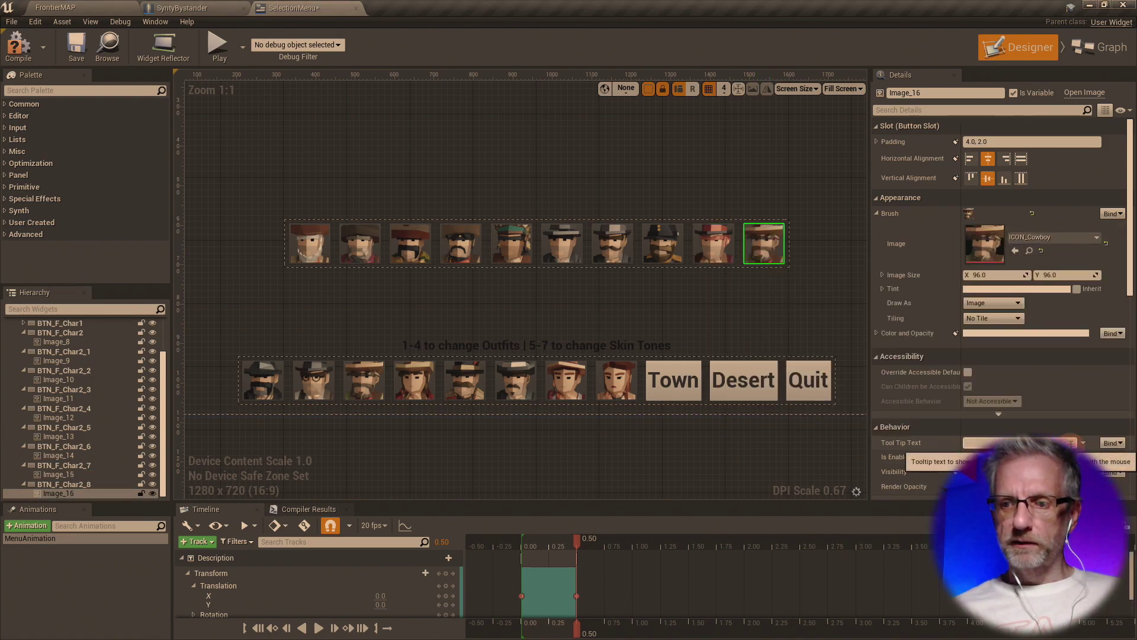
{"action": "left_click", "coordinate": [1037, 238]}
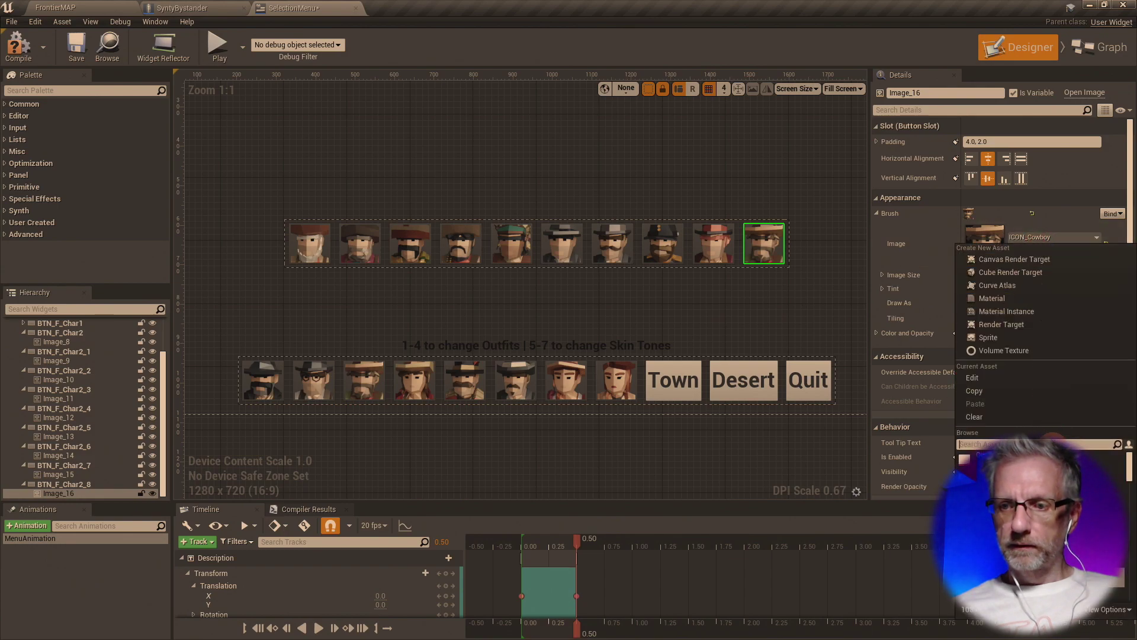
{"action": "type", "text": "ICON_F"}
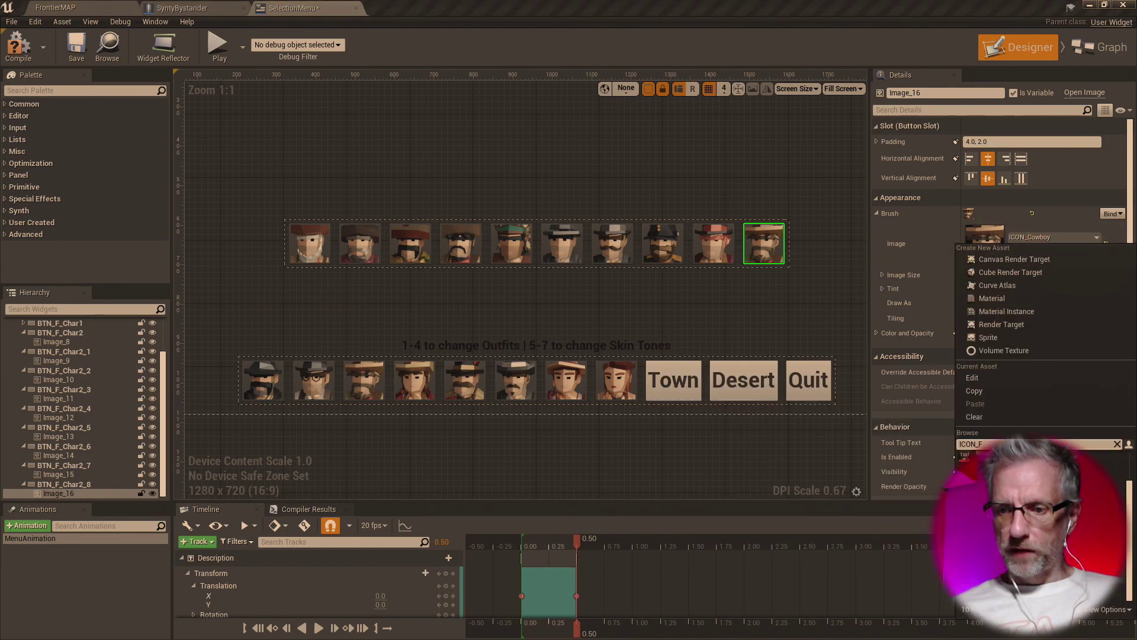
{"action": "left_click", "coordinate": [1007, 474]}
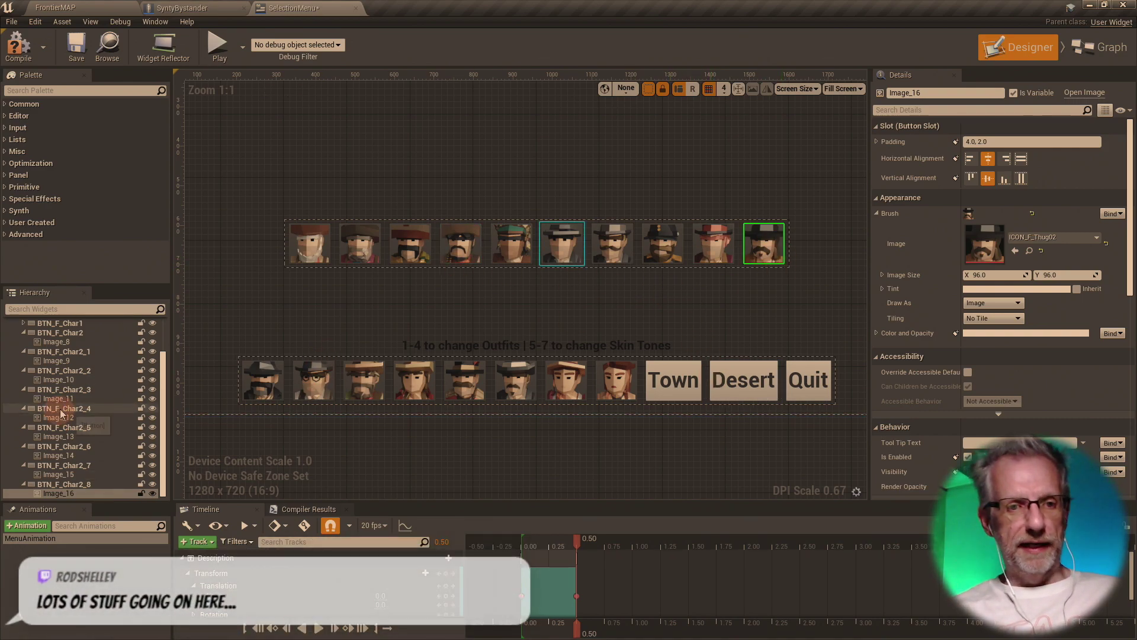
- Rename the third Frontier button to BTN_F_Char3 and the fourth to BTN_F_Char4
{"action": "left_click", "coordinate": [90, 354]}
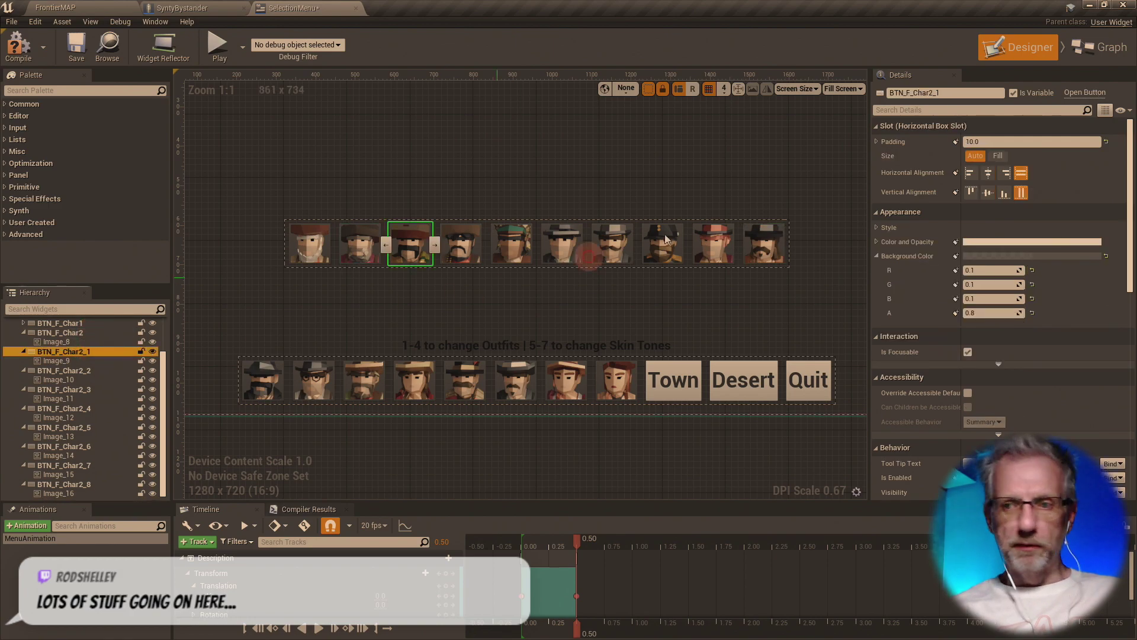
{"action": "left_click", "coordinate": [950, 93]}
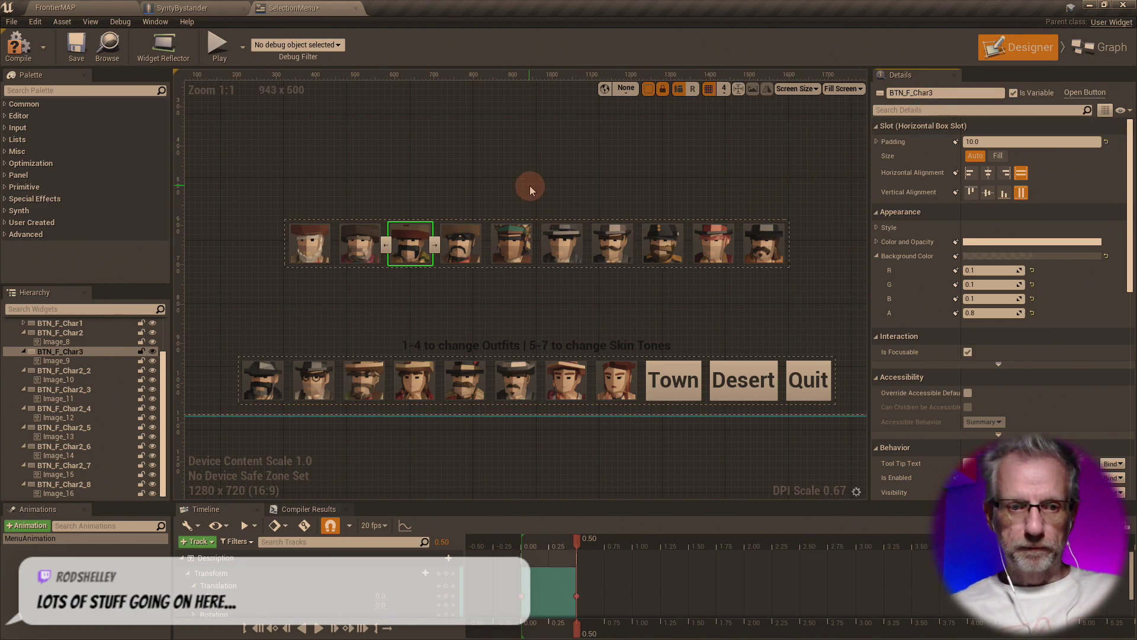
{"action": "left_click", "coordinate": [108, 371]}
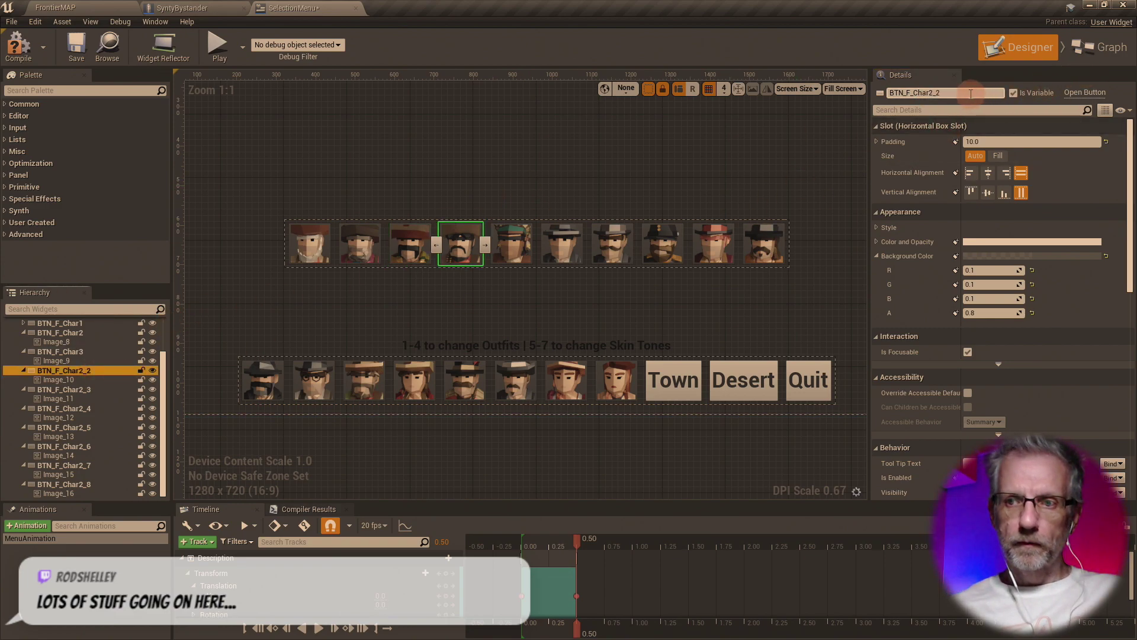
{"action": "left_click", "coordinate": [970, 93]}
{"action": "key", "text": "BackSpace"}
{"action": "type", "text": "4"}
{"action": "key", "text": "Return"}
- Rename the fifth Frontier button to BTN_F_Char5 and the sixth to BTN_F_Char6
{"action": "left_click", "coordinate": [51, 390]}
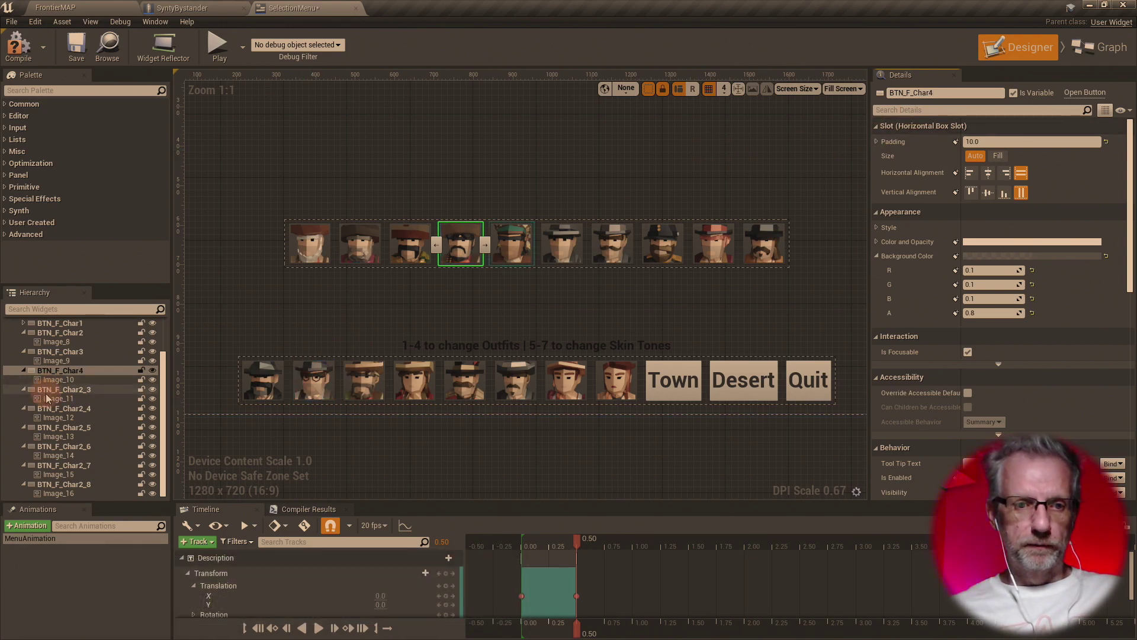
{"action": "left_click", "coordinate": [977, 92]}
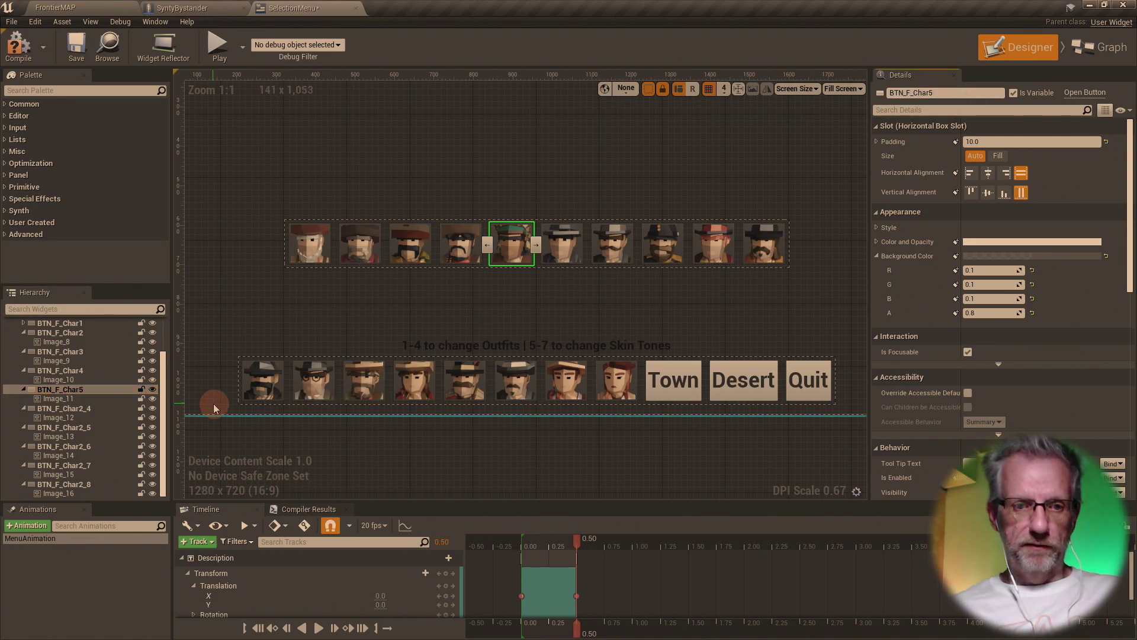
{"action": "left_click", "coordinate": [119, 408]}
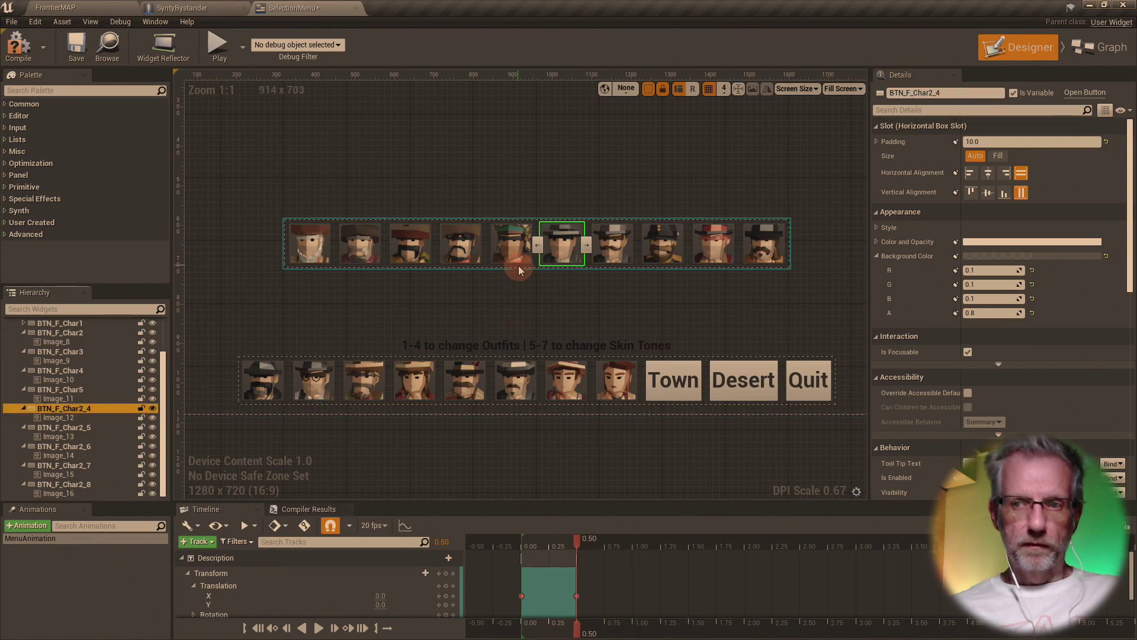
{"action": "left_click", "coordinate": [956, 93]}
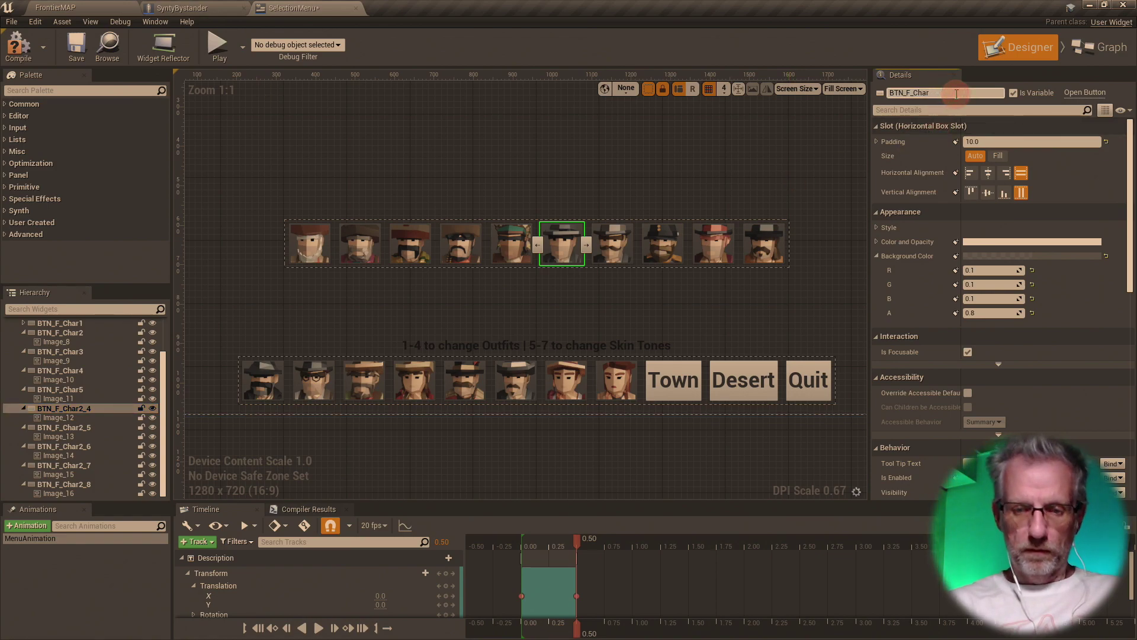
- Rename the seventh Frontier button to BTN_F_Char7 and the eighth to BTN_F_Char8
{"action": "left_click", "coordinate": [112, 427]}
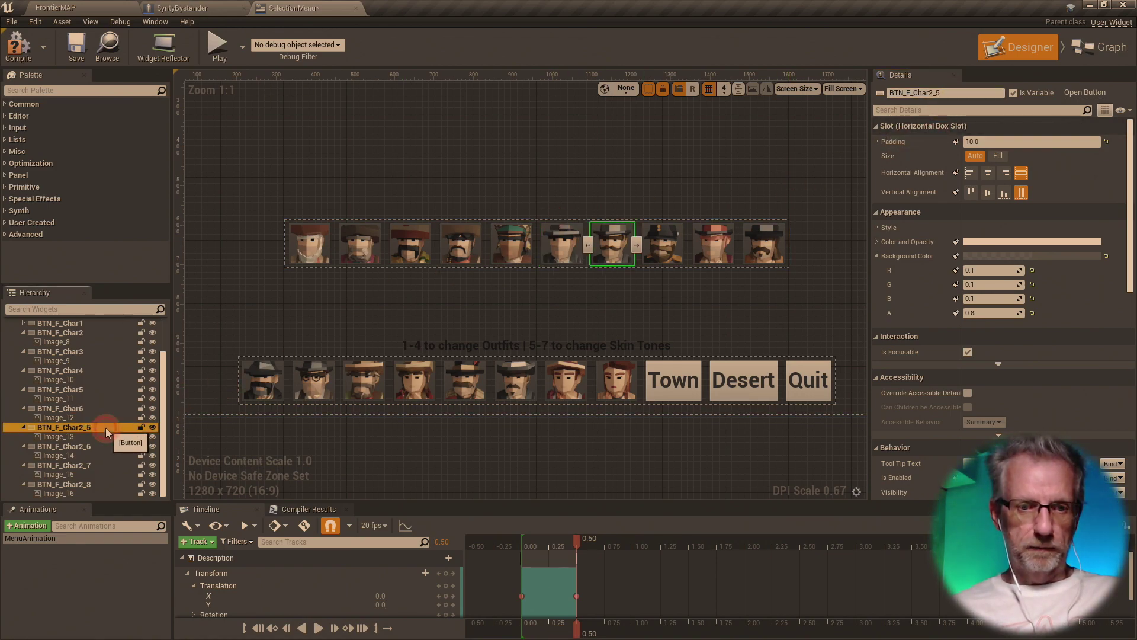
{"action": "left_click", "coordinate": [954, 93]}
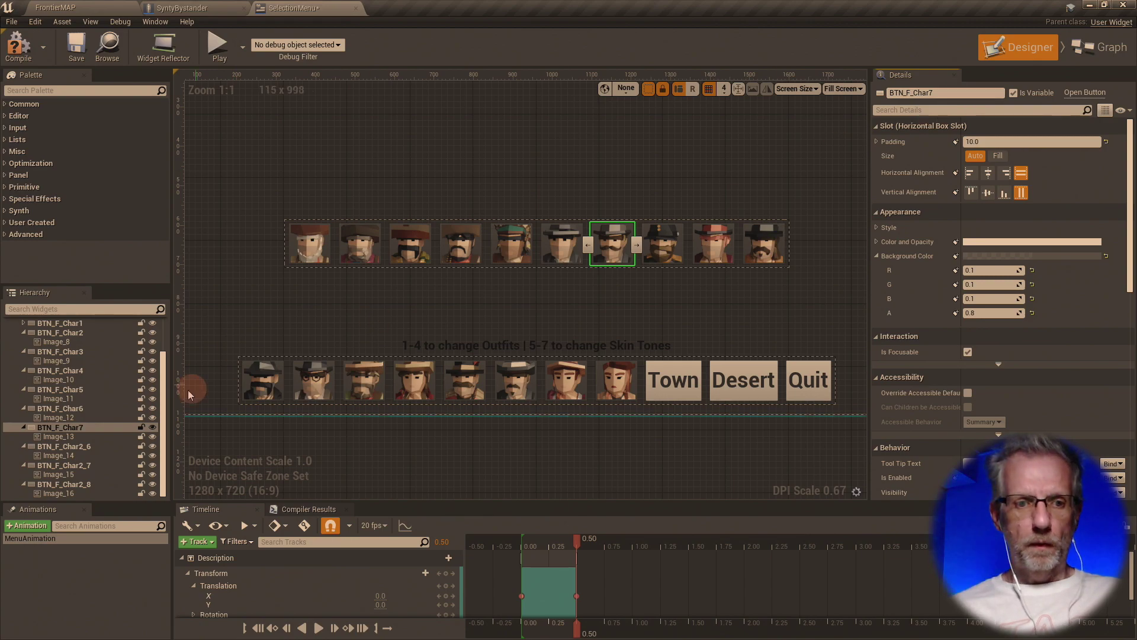
{"action": "left_click", "coordinate": [65, 446]}
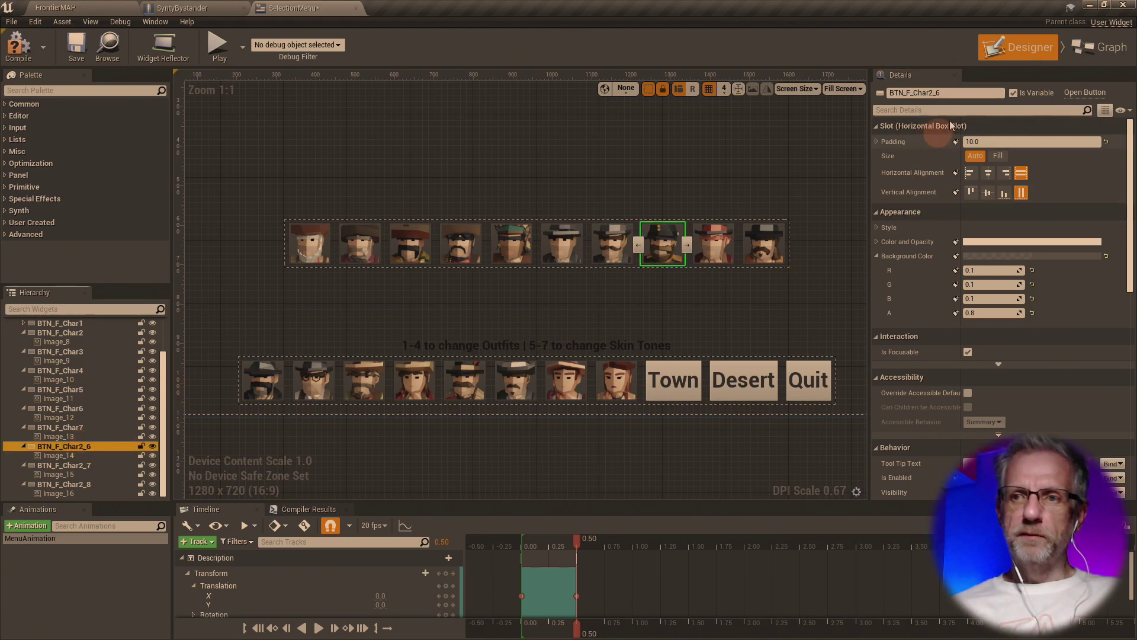
{"action": "left_click", "coordinate": [965, 92]}
{"action": "left_click", "coordinate": [965, 92]}
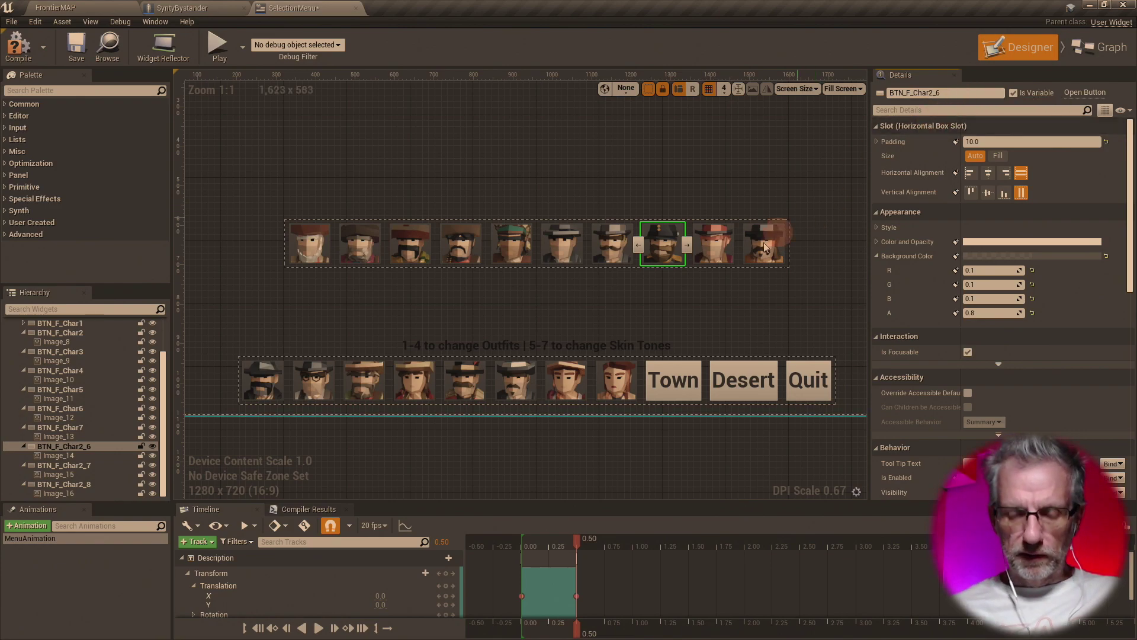
{"action": "left_click", "coordinate": [978, 93]}
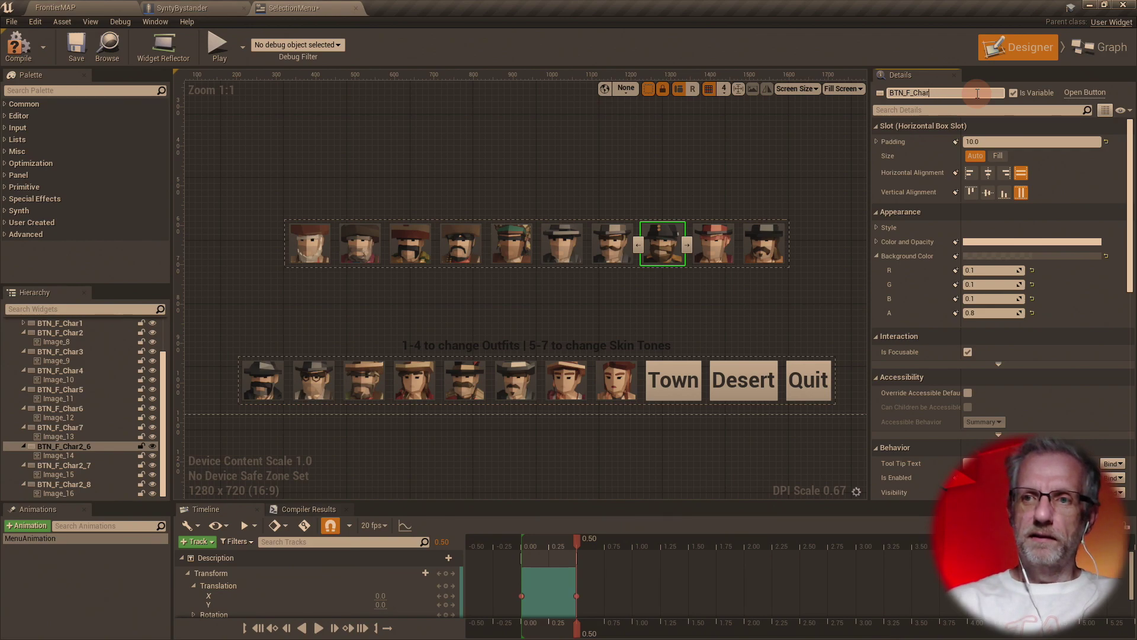
{"action": "type", "text": "8"}
{"action": "key", "text": "Return"}
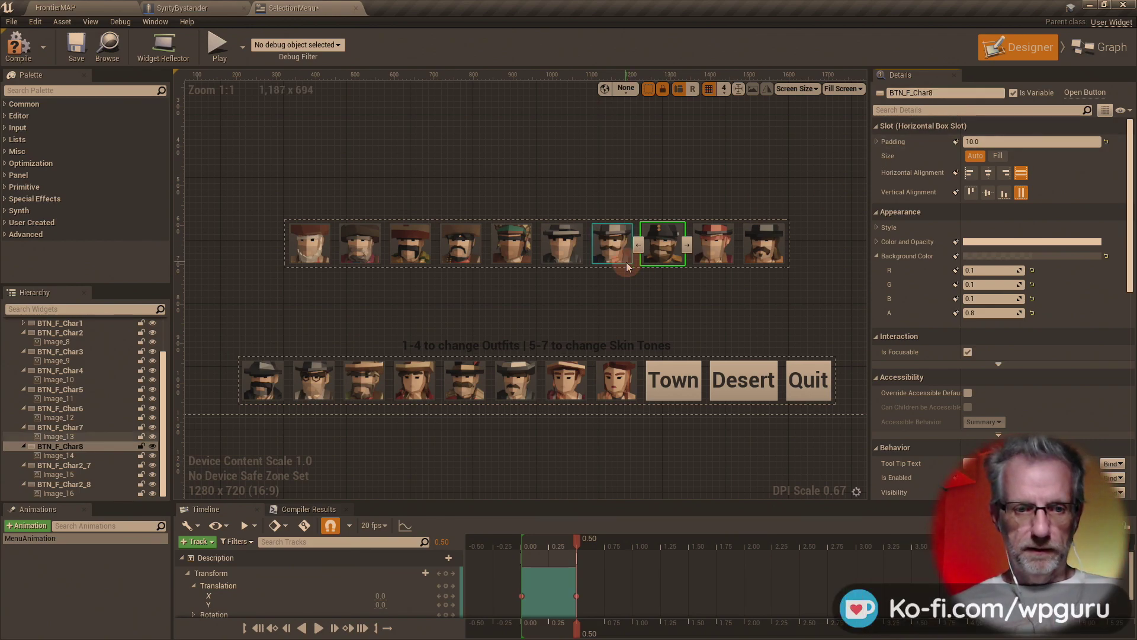
- Rename the ninth Frontier button to BTN_F_Char9 and the tenth to BTN_F_Char10
{"action": "left_click", "coordinate": [89, 465]}
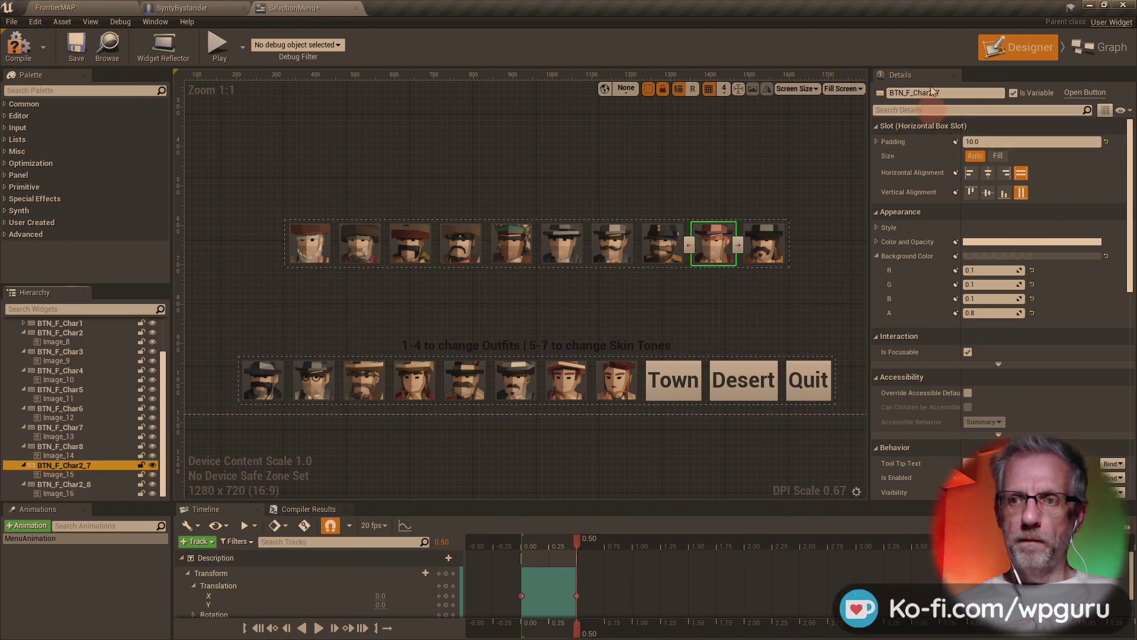
{"action": "left_click", "coordinate": [951, 93]}
{"action": "key", "text": "BackSpace"}
{"action": "key", "text": "BackSpace"}
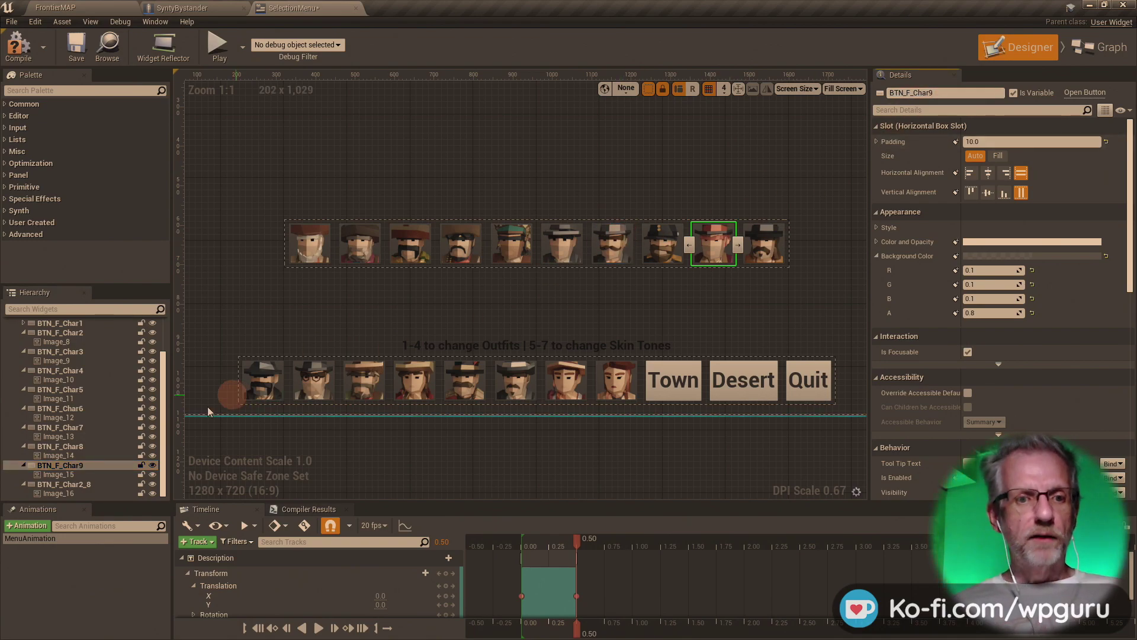
{"action": "left_click", "coordinate": [89, 484]}
{"action": "left_click", "coordinate": [962, 93]}
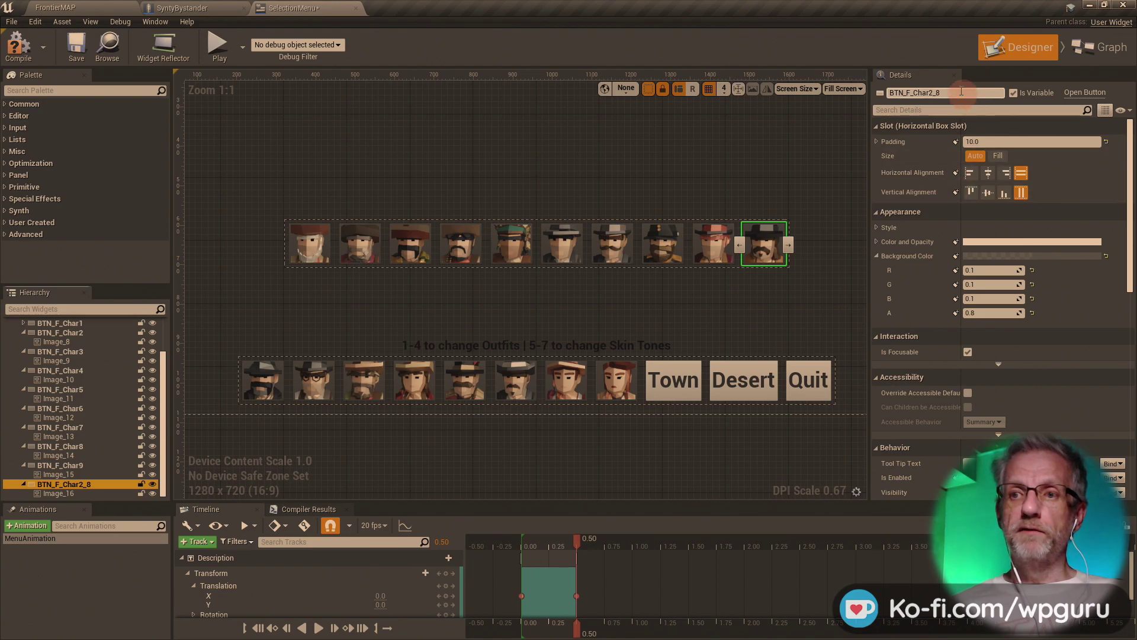
{"action": "key", "text": "BackSpace"}
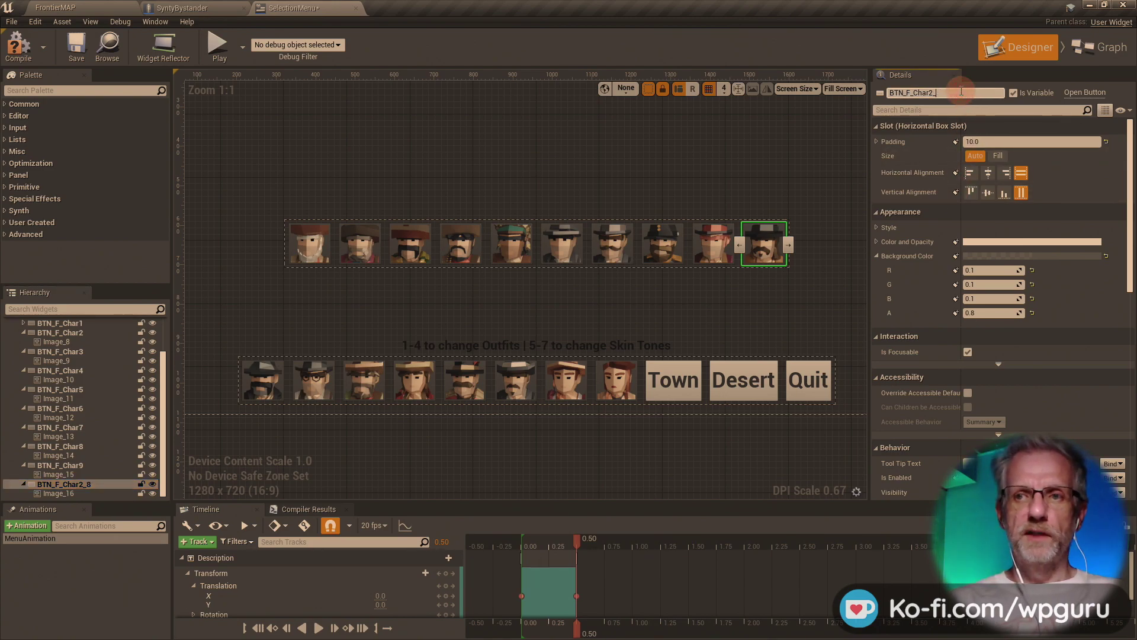
{"action": "type", "text": "10"}
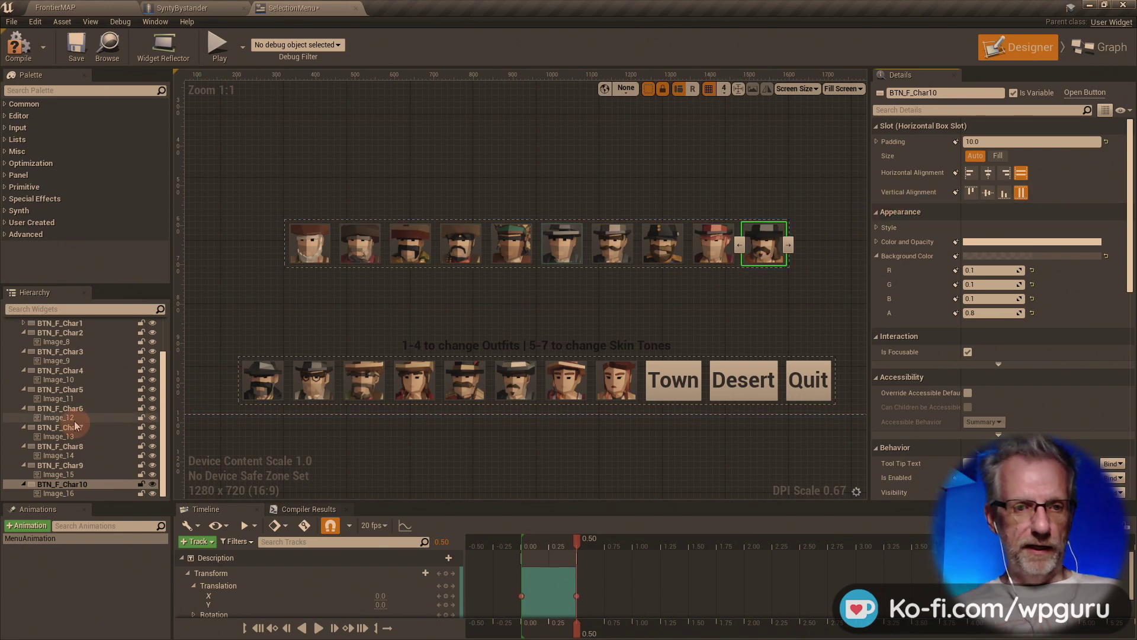
- Collapse the BTN_F_Char2 through BTN_F_Char10 entries in the widget hierarchy so their child images are hidden
{"action": "left_click", "coordinate": [24, 332]}
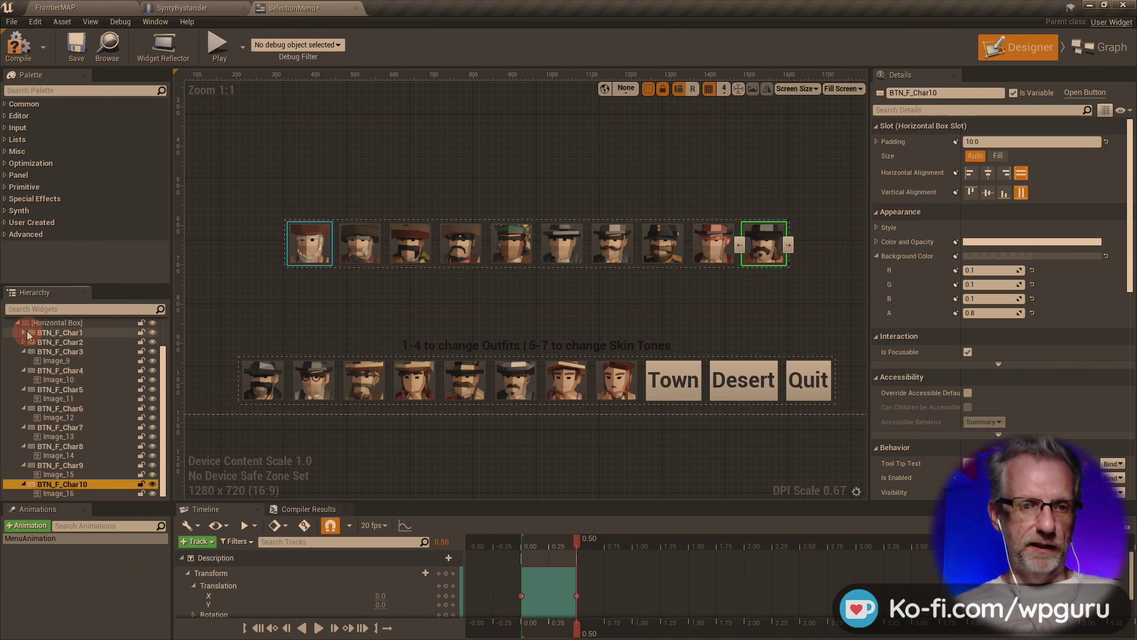
{"action": "left_click", "coordinate": [24, 354]}
{"action": "left_click", "coordinate": [24, 379]}
{"action": "left_click", "coordinate": [23, 389]}
{"action": "left_click", "coordinate": [23, 399]}
{"action": "left_click", "coordinate": [24, 426]}
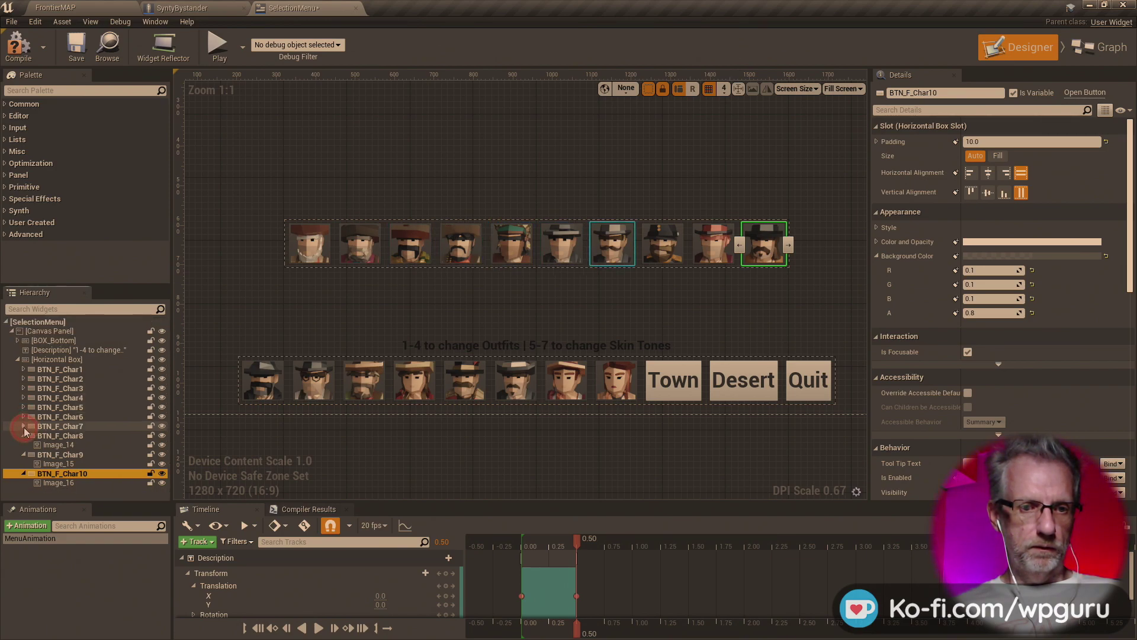
{"action": "left_click", "coordinate": [24, 436]}
{"action": "left_click", "coordinate": [23, 444]}
{"action": "left_click", "coordinate": [24, 454]}
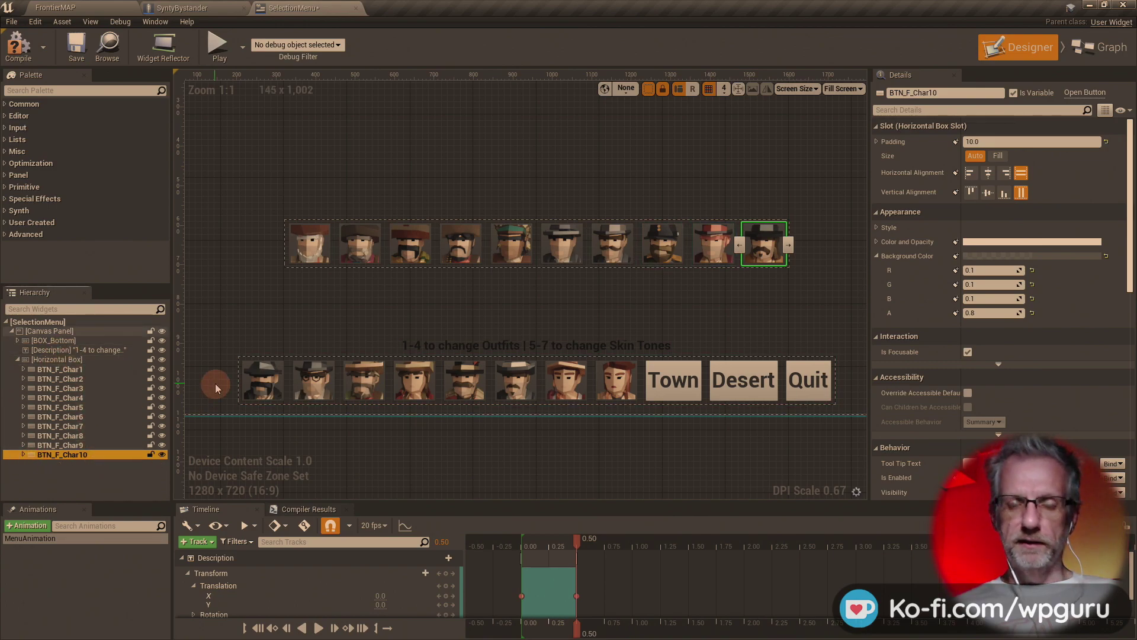
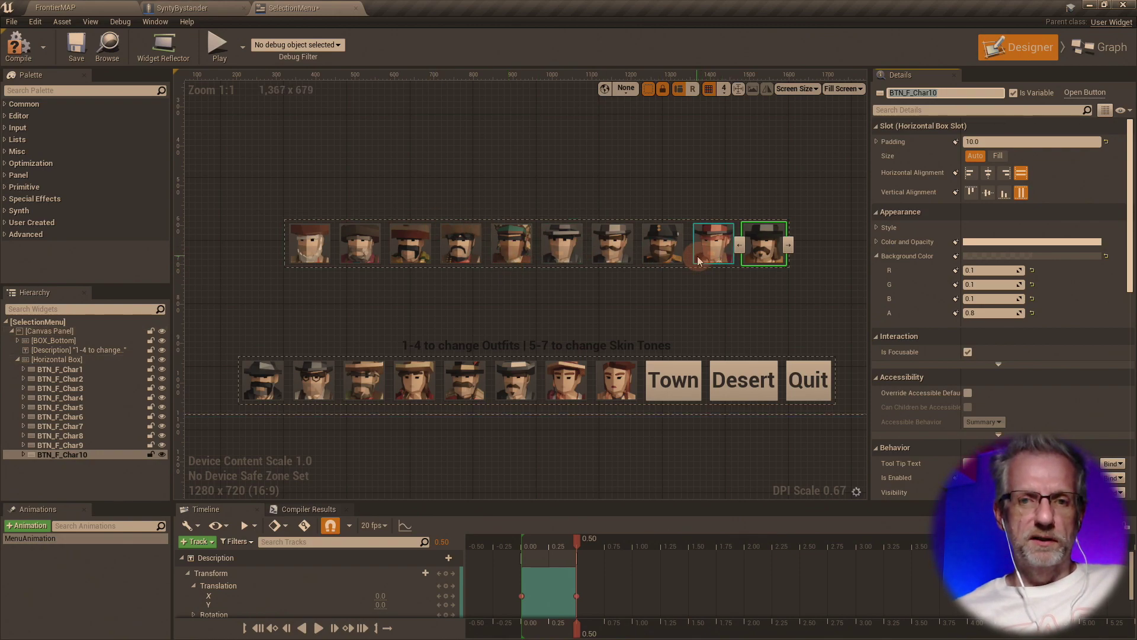
- Rename the horizontal box that holds the ten Frontier buttons to BOX_Top
{"action": "left_click", "coordinate": [95, 360]}
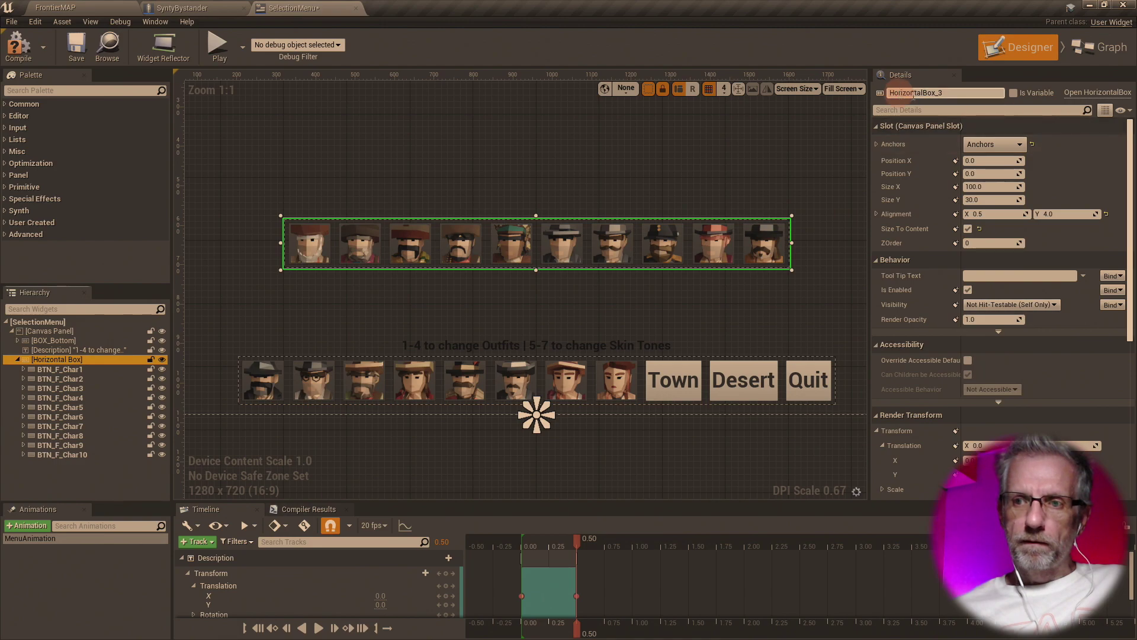
{"action": "left_click", "coordinate": [960, 93]}
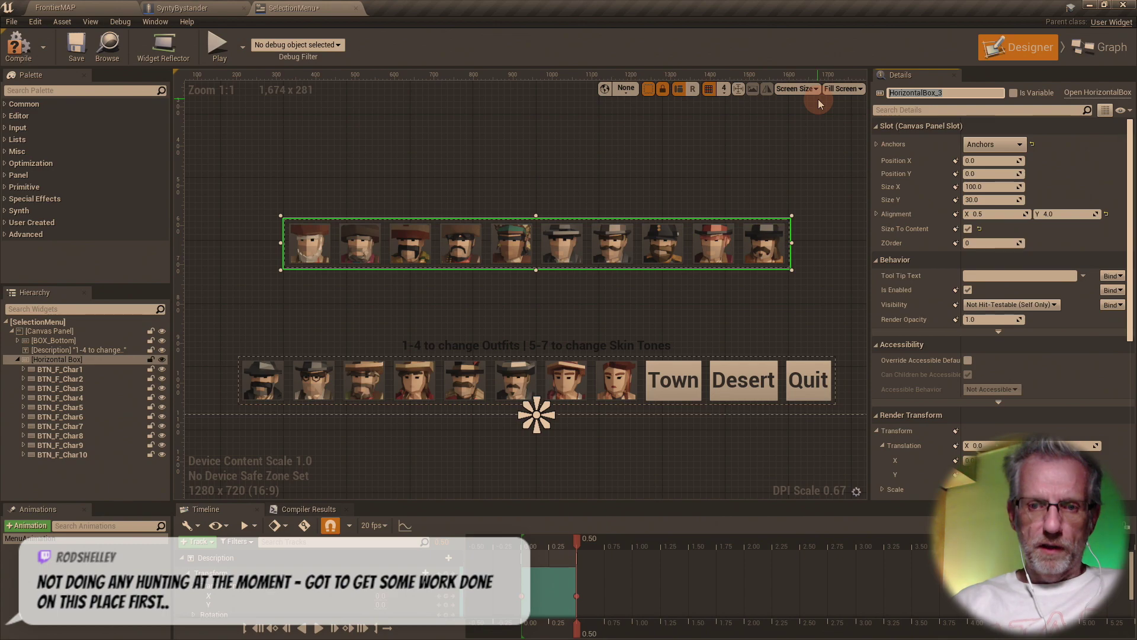
{"action": "type", "text": "BOX_Top"}
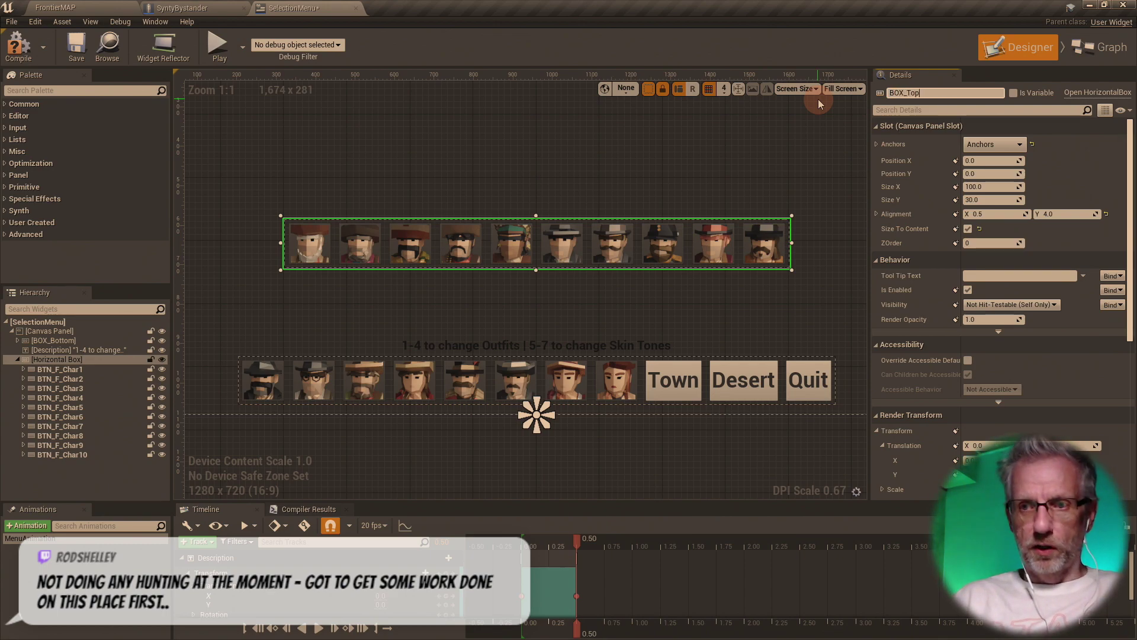
{"action": "key", "text": "Return"}
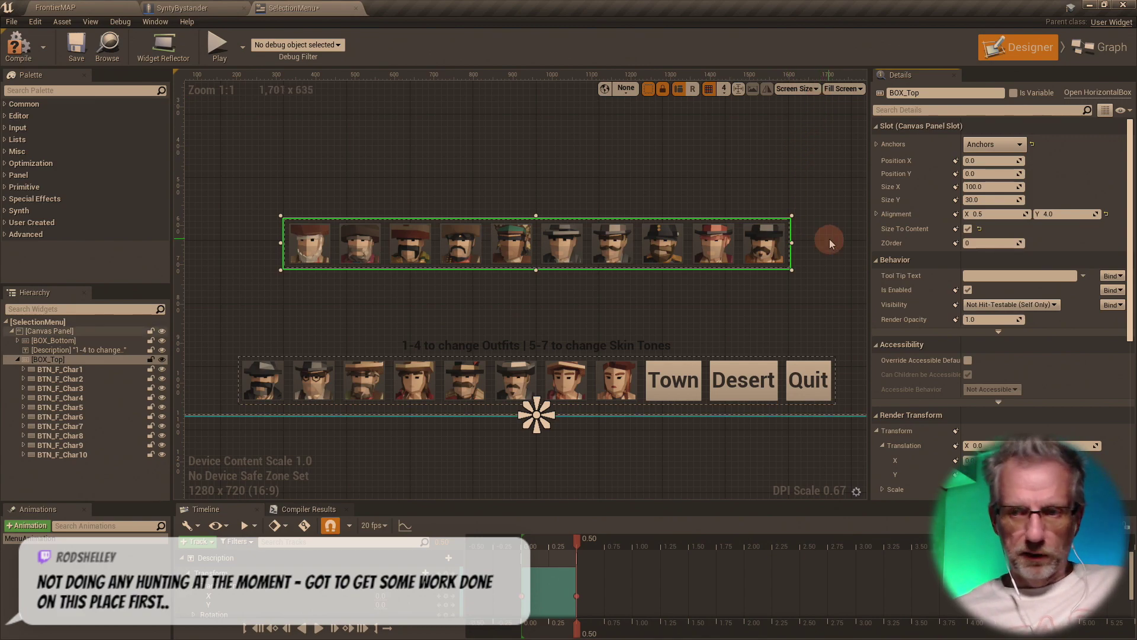
- Set BOX_Top's vertical alignment to 2.1 so its row sits directly above the bottom button row
{"action": "mouse_move", "coordinate": [1053, 213]}
{"action": "left_mouse_down"}
{"action": "mouse_move", "coordinate": [1029, 212]}
{"action": "mouse_move", "coordinate": [1033, 221]}
{"action": "left_mouse_up"}
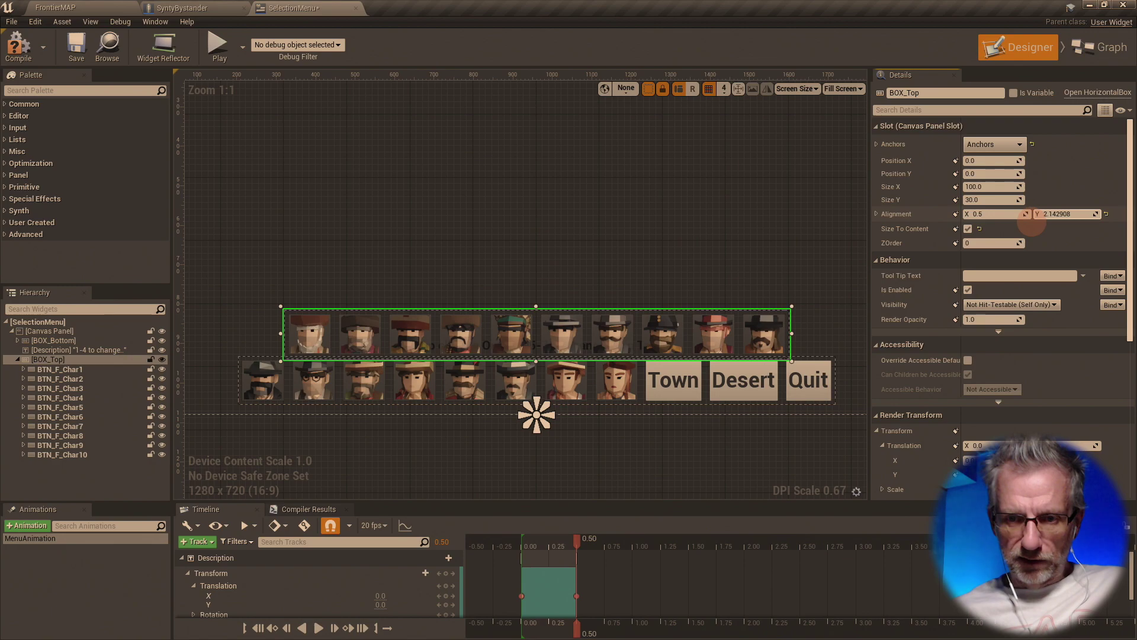
{"action": "left_click", "coordinate": [1059, 215]}
{"action": "type", "text": "2.1"}
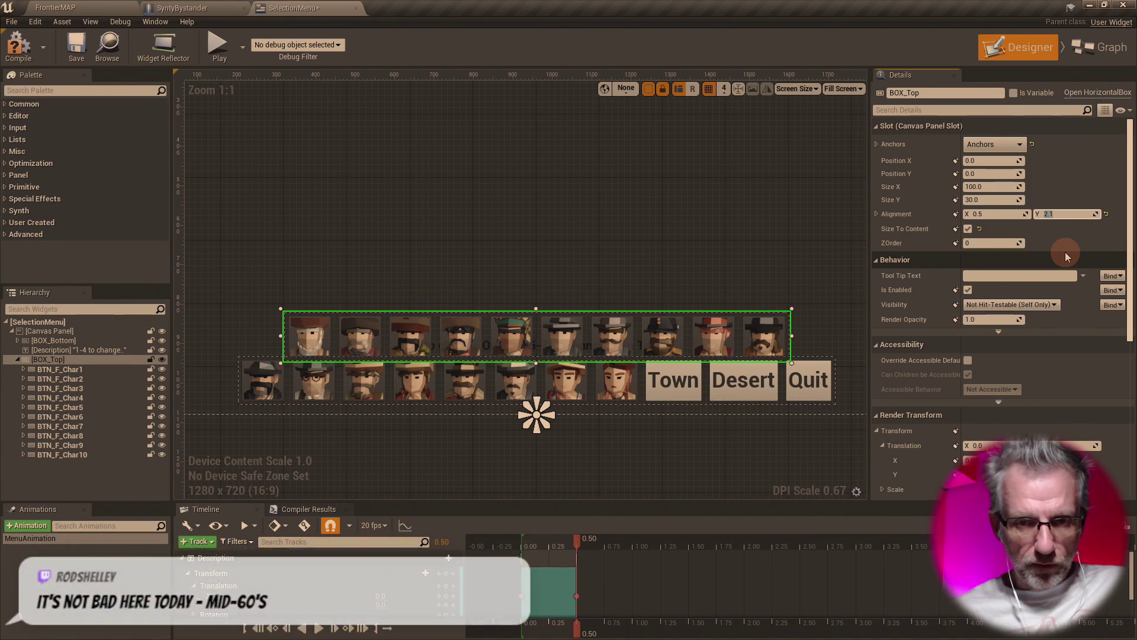
{"action": "scroll", "coordinate": [754, 279], "scroll_direction": "up", "scroll_amount": 3}
{"action": "right_click_drag", "start_coordinate": [756, 269], "coordinate": [984, 177]}
{"action": "right_click_drag", "start_coordinate": [608, 255], "coordinate": [718, 267]}
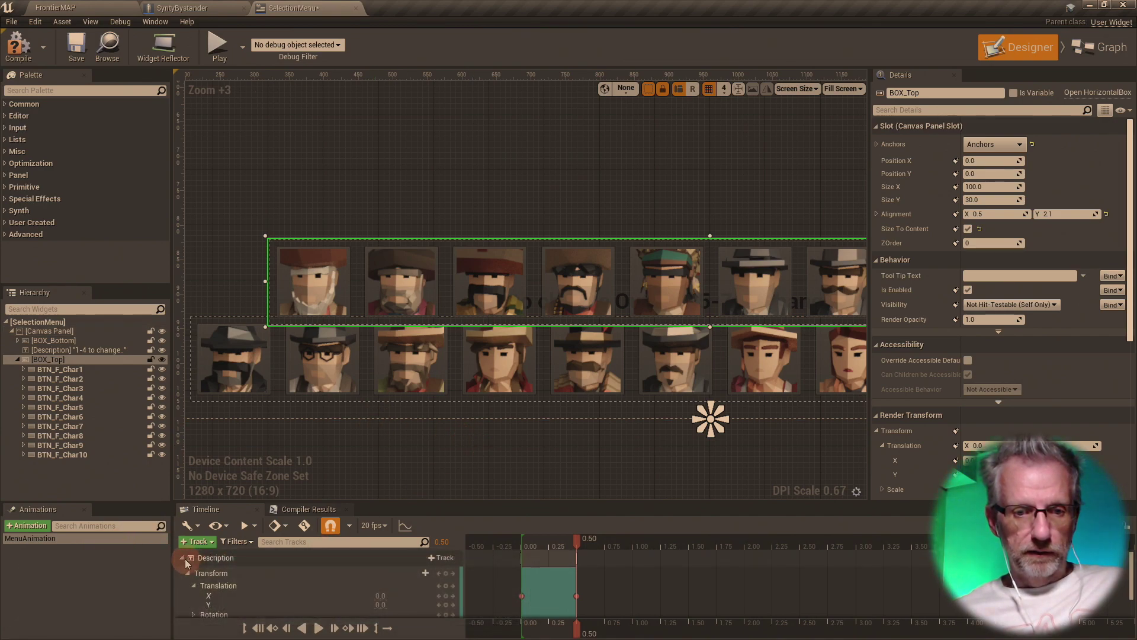
- Set the Description text's vertical alignment to 8.0 so it sits above both button rows
{"action": "scroll", "coordinate": [312, 598], "scroll_direction": "down", "scroll_amount": 1}
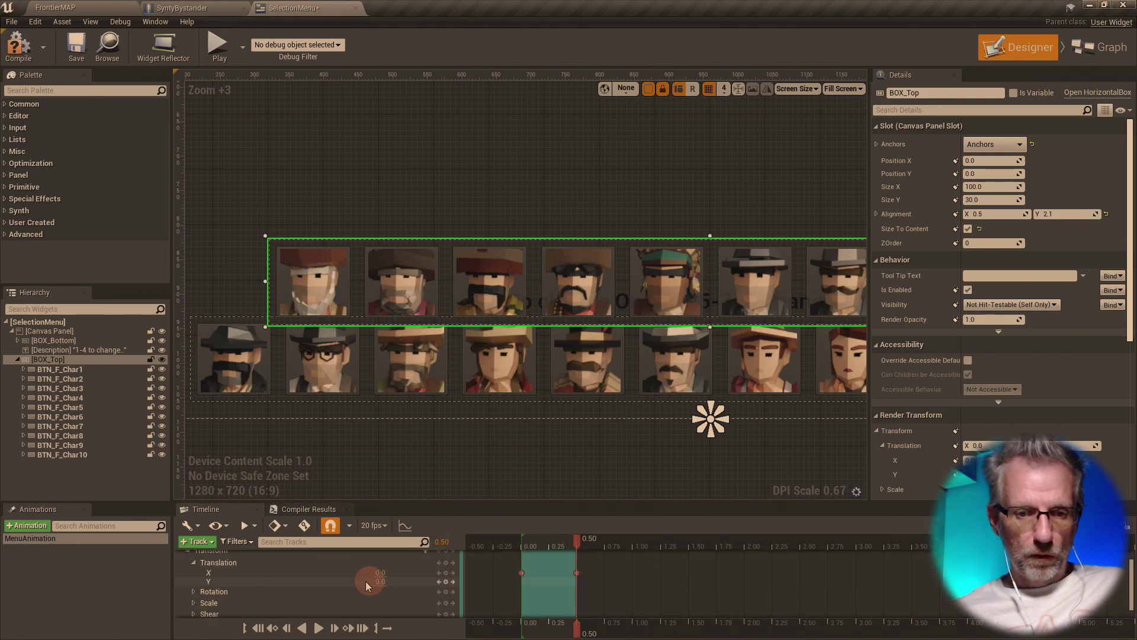
{"action": "left_click_drag", "start_coordinate": [577, 540], "coordinate": [576, 565]}
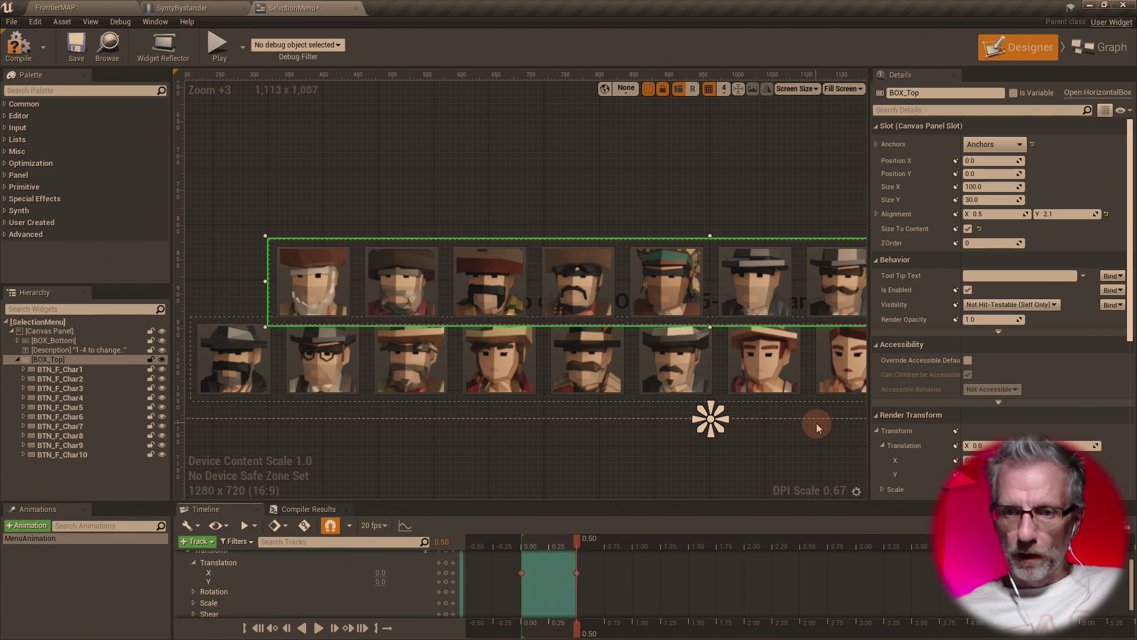
{"action": "left_click", "coordinate": [89, 350]}
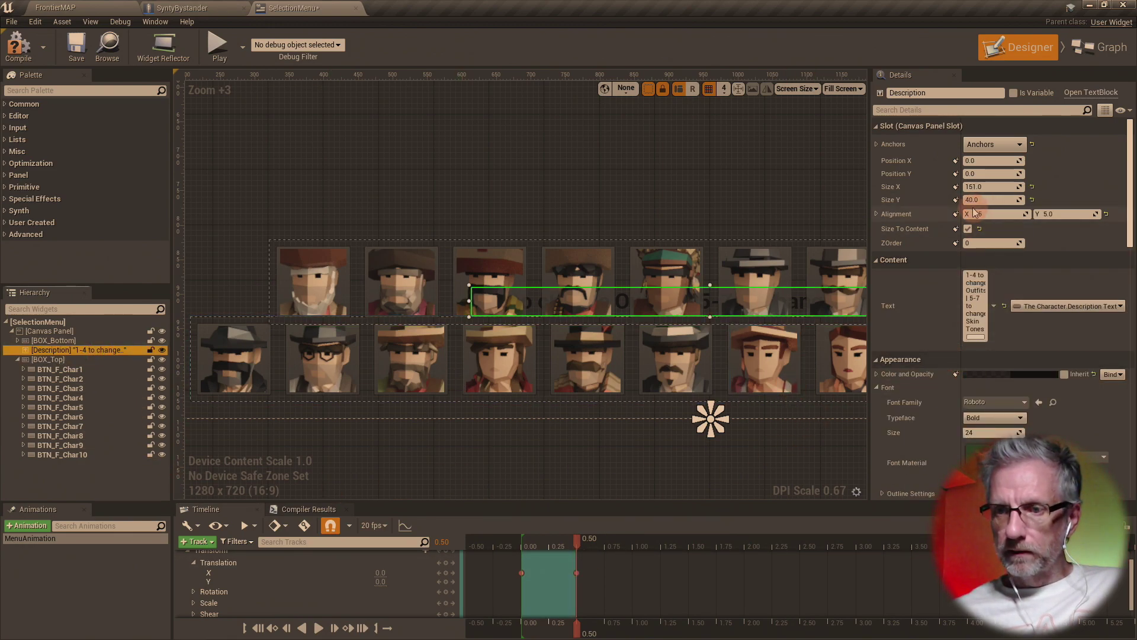
{"action": "mouse_move", "coordinate": [1092, 214]}
{"action": "left_mouse_down"}
{"action": "mouse_move", "coordinate": [1111, 205]}
{"action": "mouse_move", "coordinate": [1088, 232]}
{"action": "left_mouse_up"}
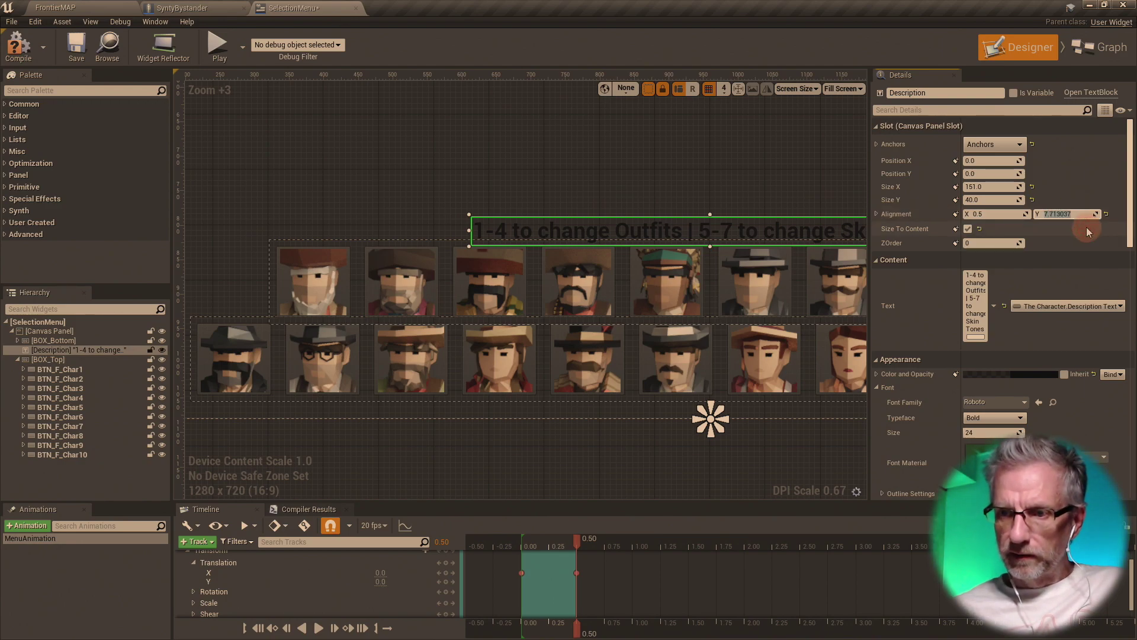
{"action": "type", "text": "8.0"}
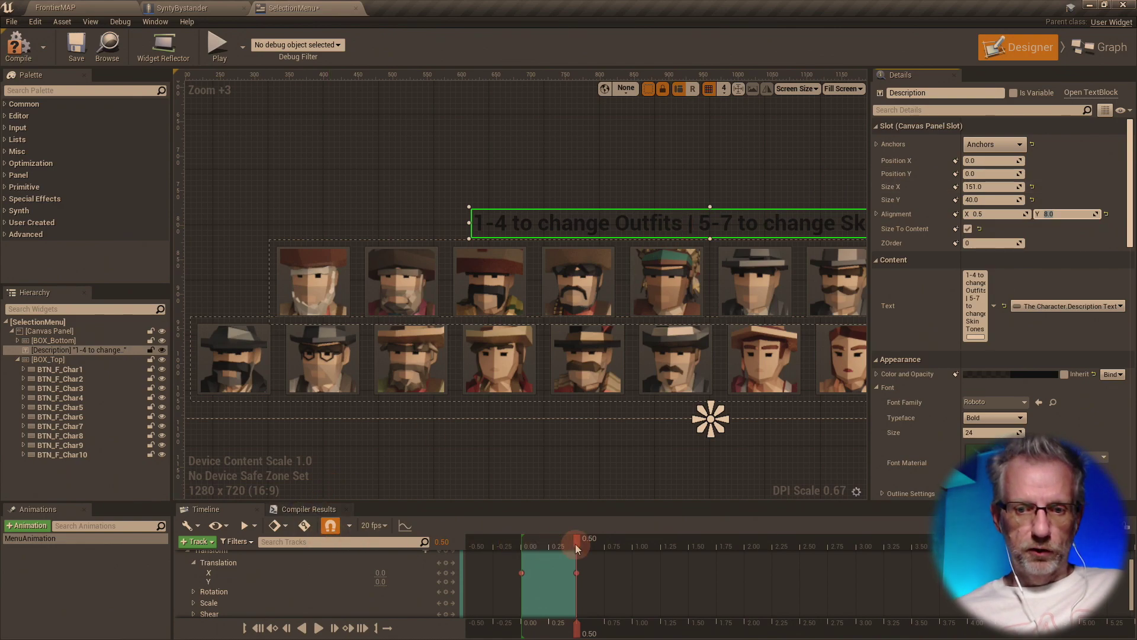
- Move the MenuAnimation playhead to 0.00 and enlarge the timeline area slightly
{"action": "left_click_drag", "start_coordinate": [577, 548], "coordinate": [522, 575]}
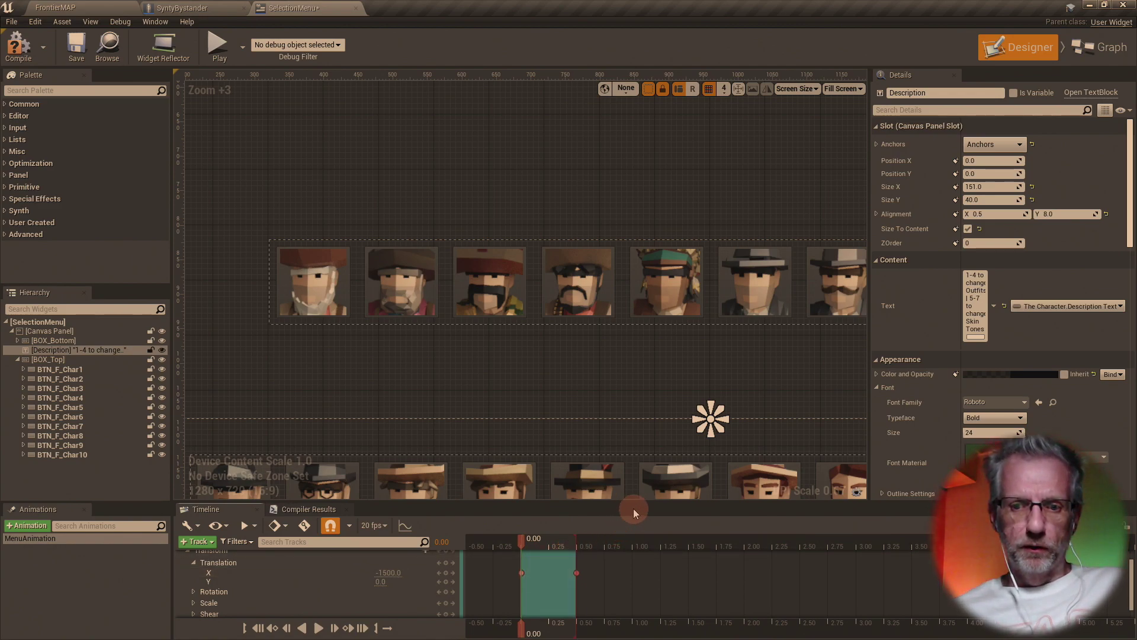
{"action": "left_click_drag", "start_coordinate": [637, 503], "coordinate": [645, 483]}
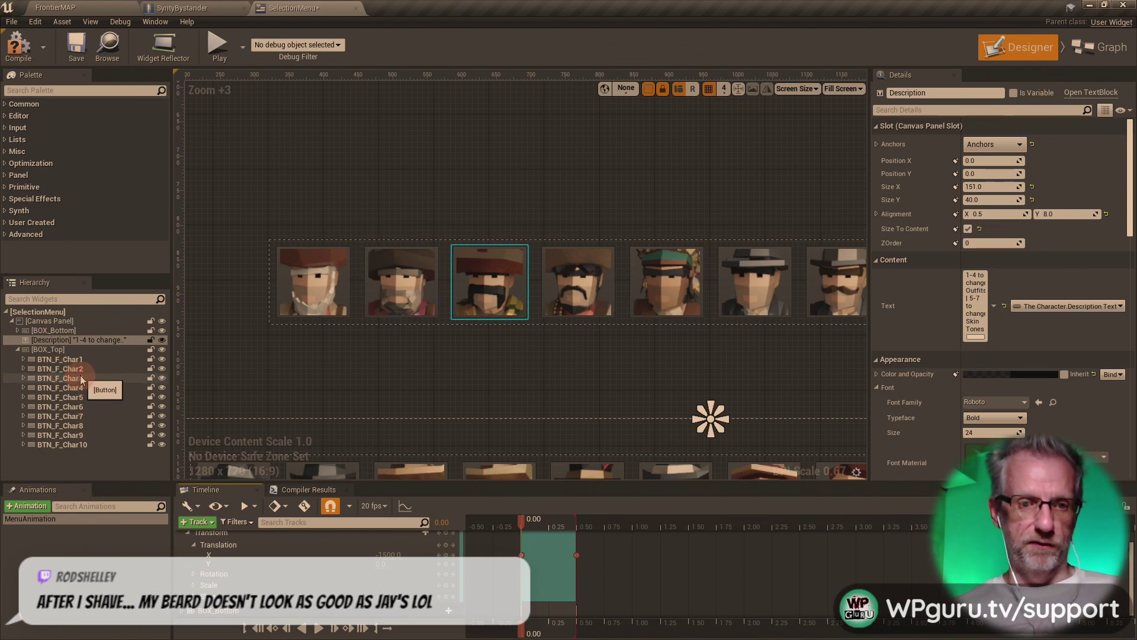
- Add the BOX_Top widget to MenuAnimation, with the timeline area enlarged and the Description track collapsed
{"action": "left_click", "coordinate": [72, 352]}
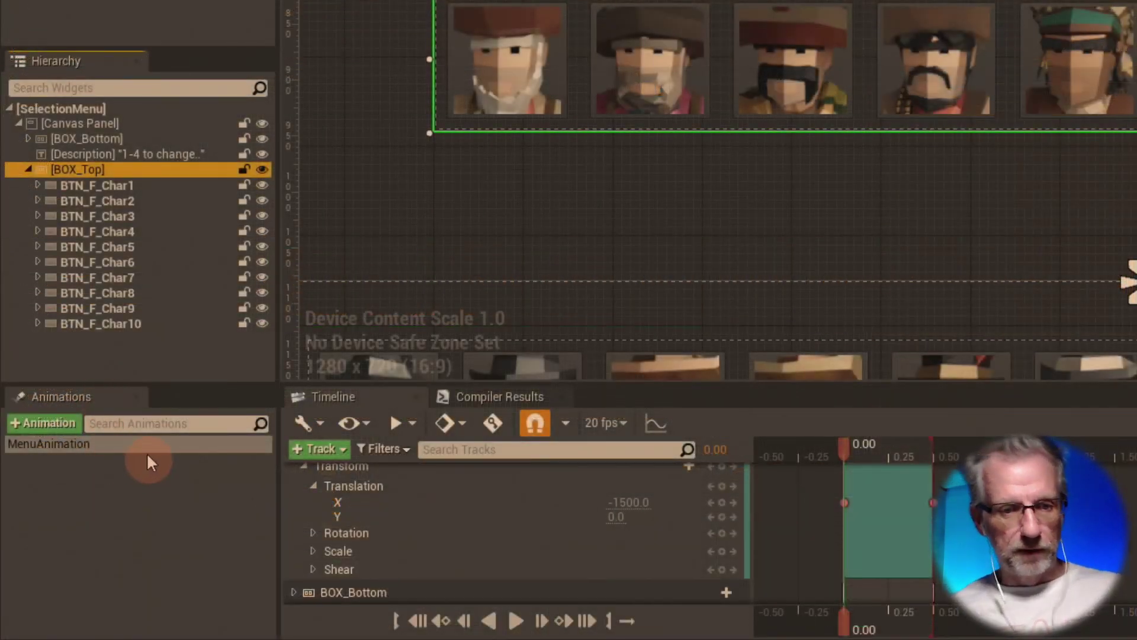
{"action": "left_click", "coordinate": [146, 444]}
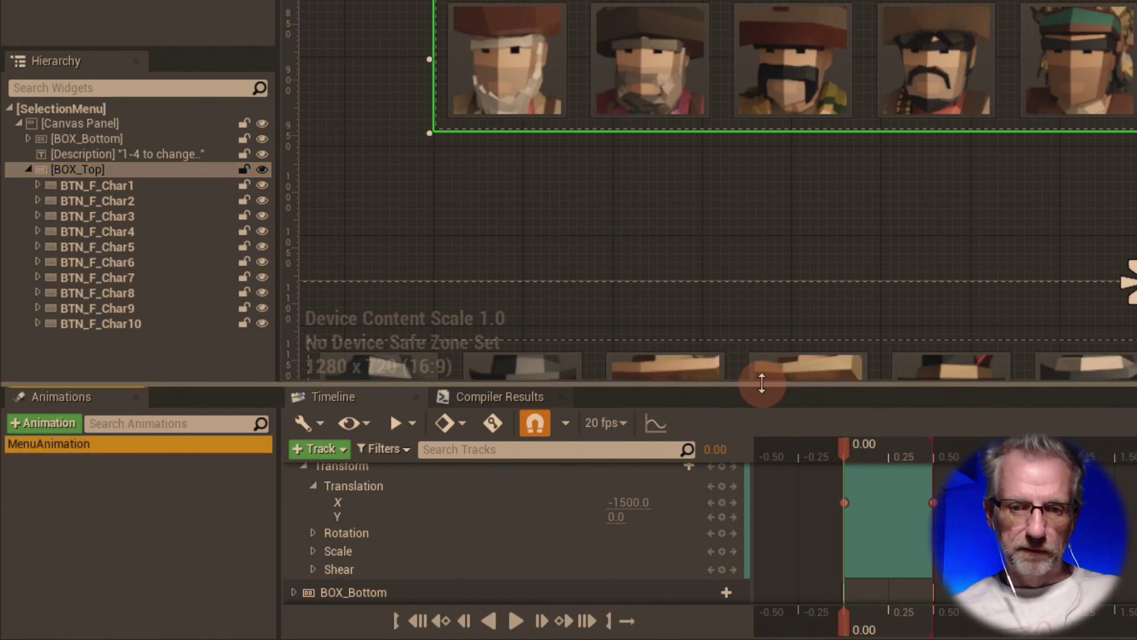
{"action": "left_click_drag", "start_coordinate": [762, 384], "coordinate": [762, 330]}
{"action": "right_click_drag", "start_coordinate": [809, 209], "coordinate": [840, 22]}
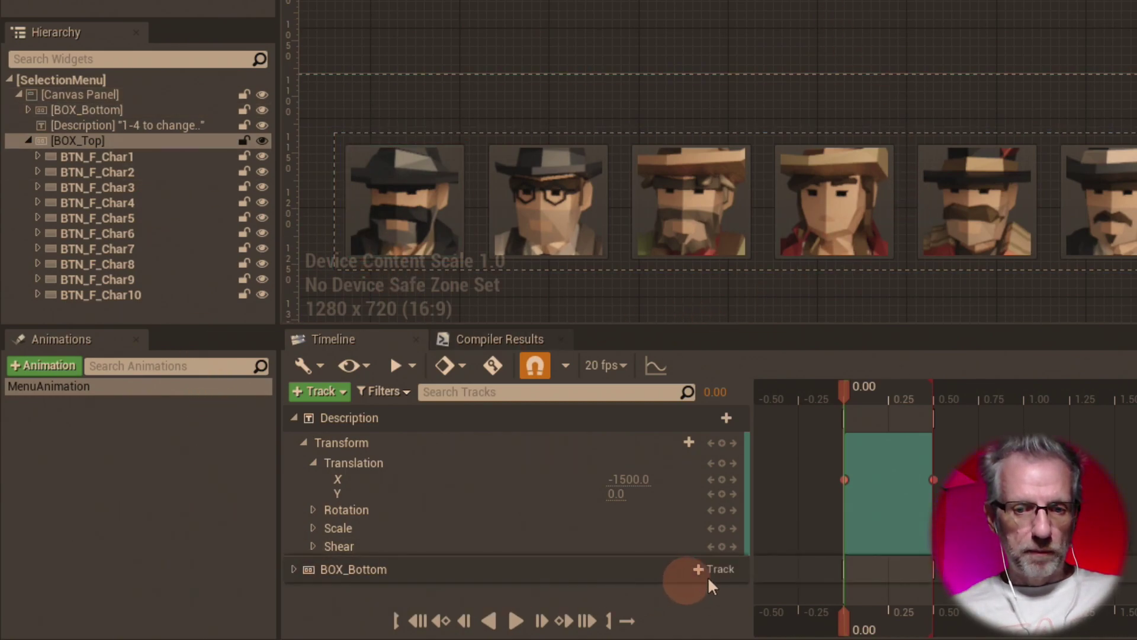
{"action": "left_click", "coordinate": [294, 418]}
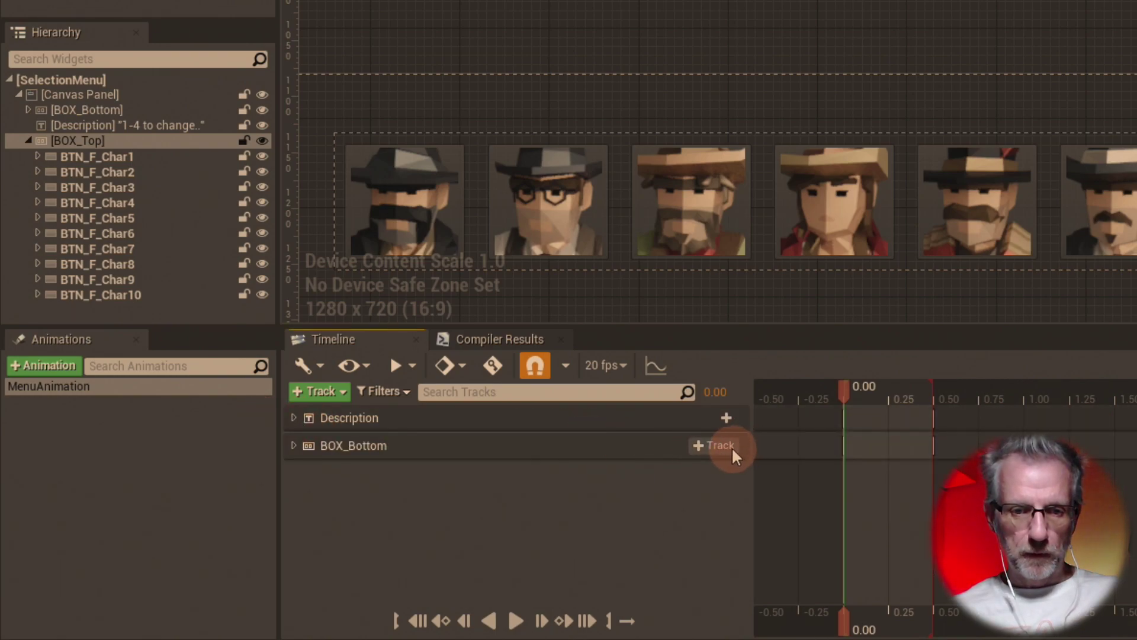
{"action": "left_click", "coordinate": [139, 386]}
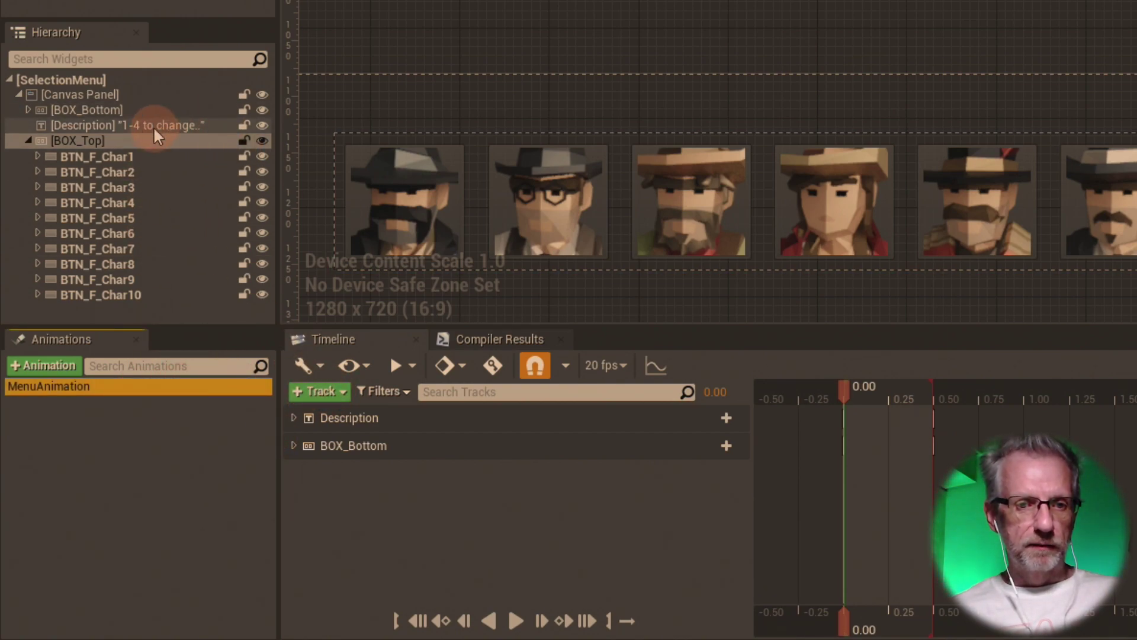
{"action": "left_click", "coordinate": [344, 391]}
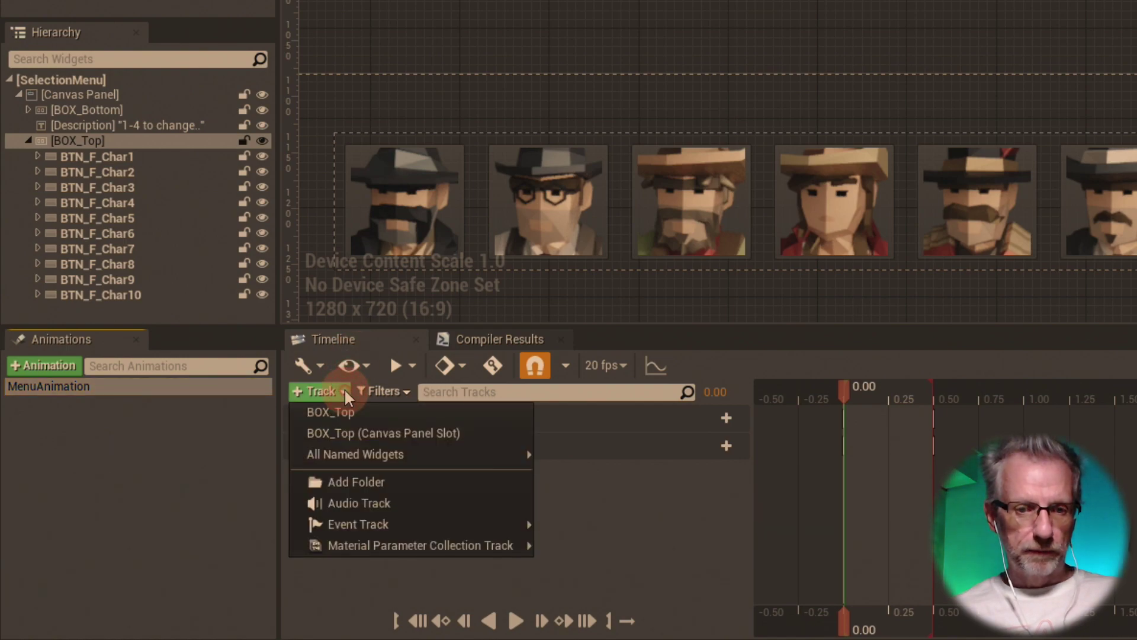
{"action": "left_click", "coordinate": [400, 411]}
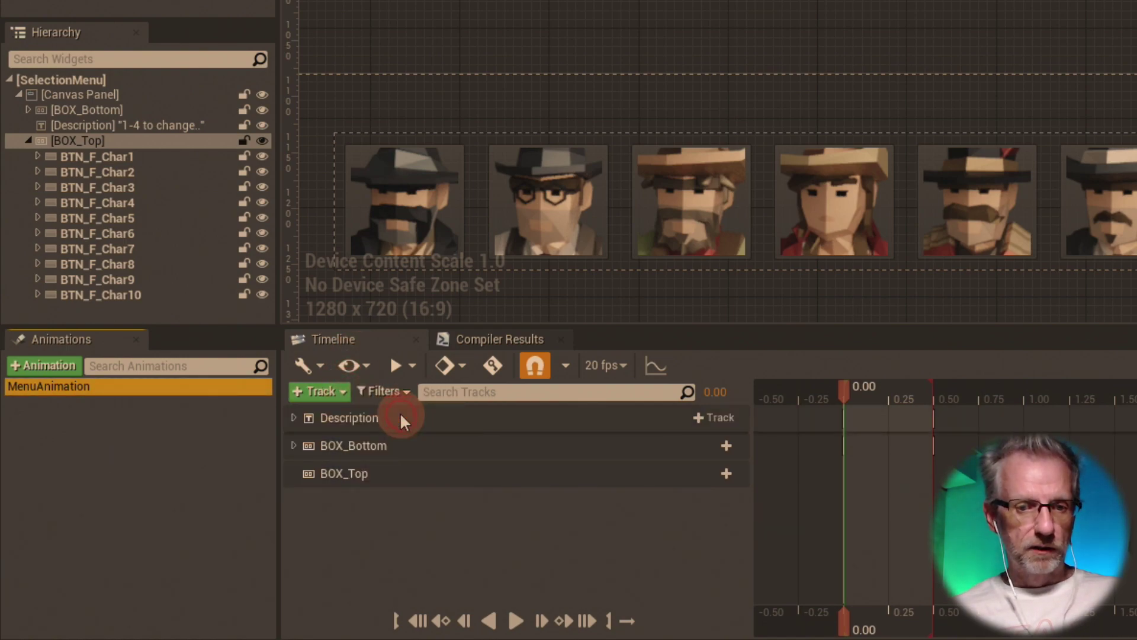
- Add a Transform track to BOX_Top in MenuAnimation
{"action": "left_click", "coordinate": [440, 474]}
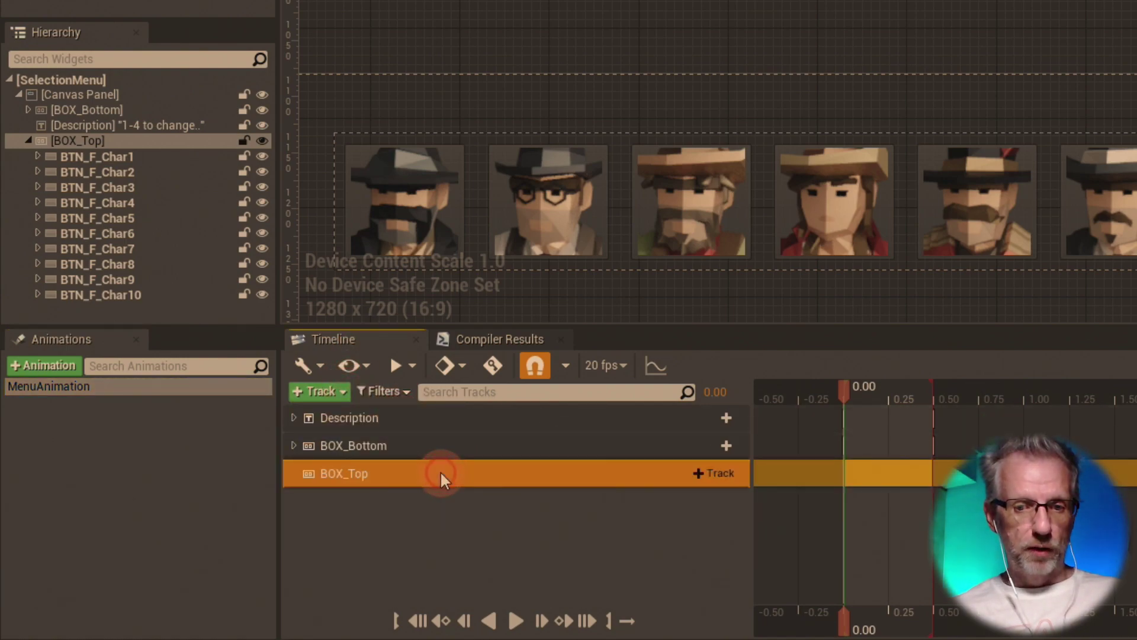
{"action": "left_click", "coordinate": [734, 473]}
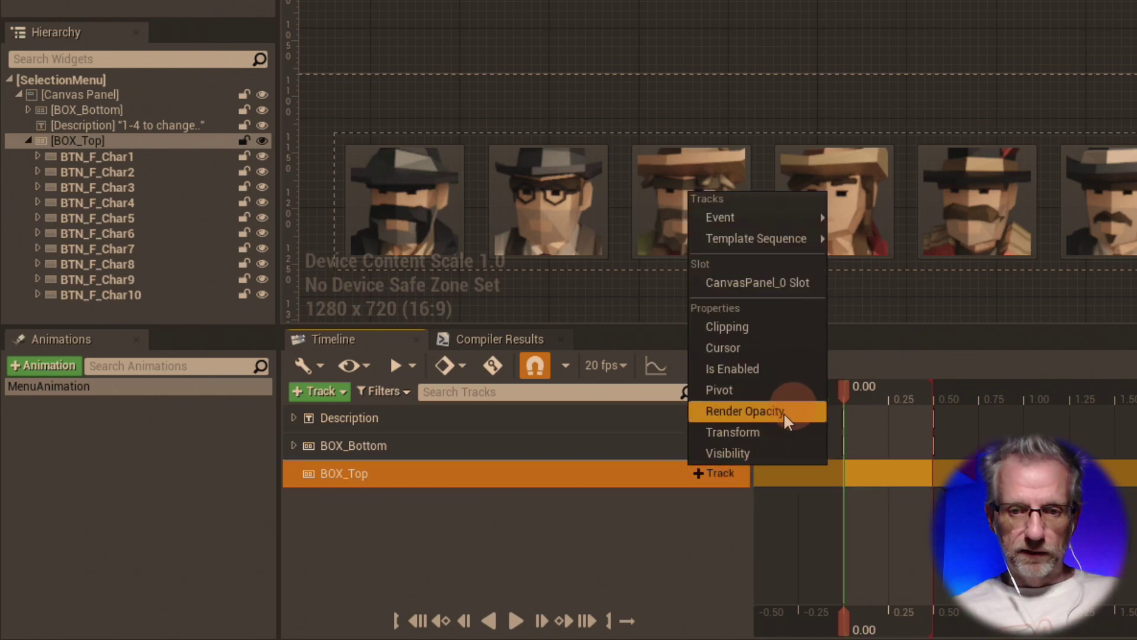
{"action": "left_click", "coordinate": [788, 431]}
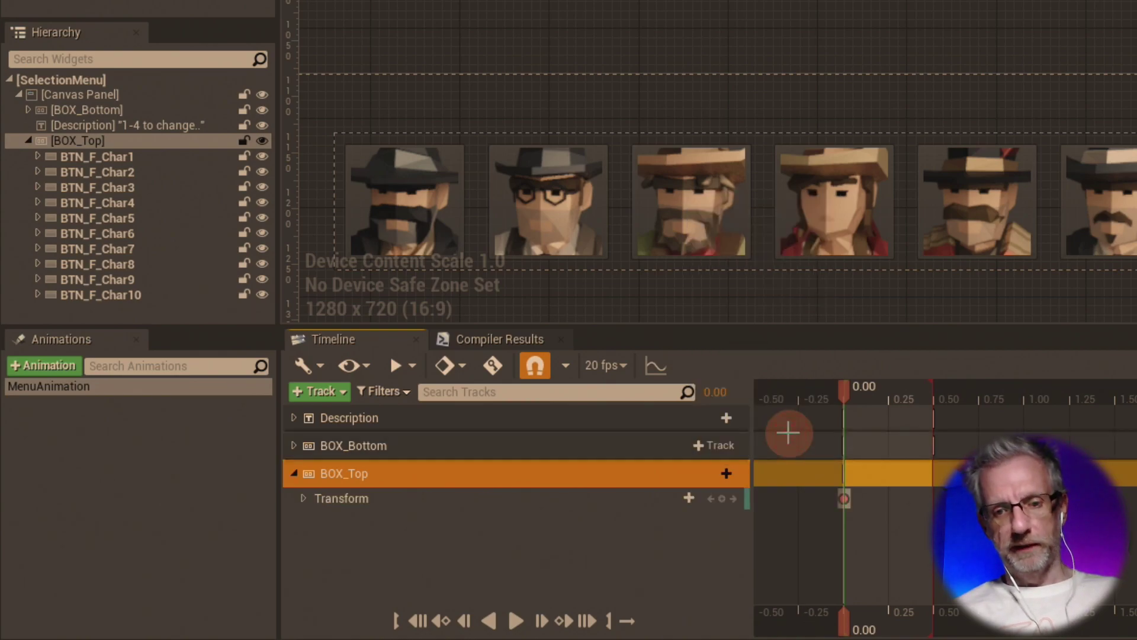
- Expand BOX_Top's Translation channels and set the Y translation at 0.00 to 310
{"action": "left_click", "coordinate": [303, 498]}
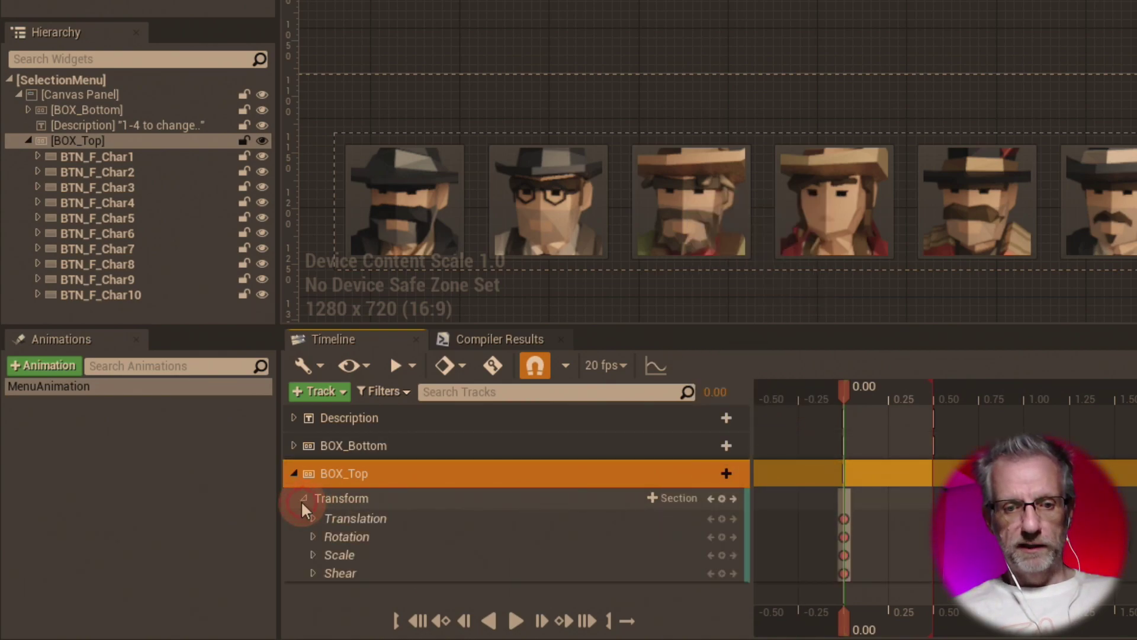
{"action": "left_click", "coordinate": [311, 513]}
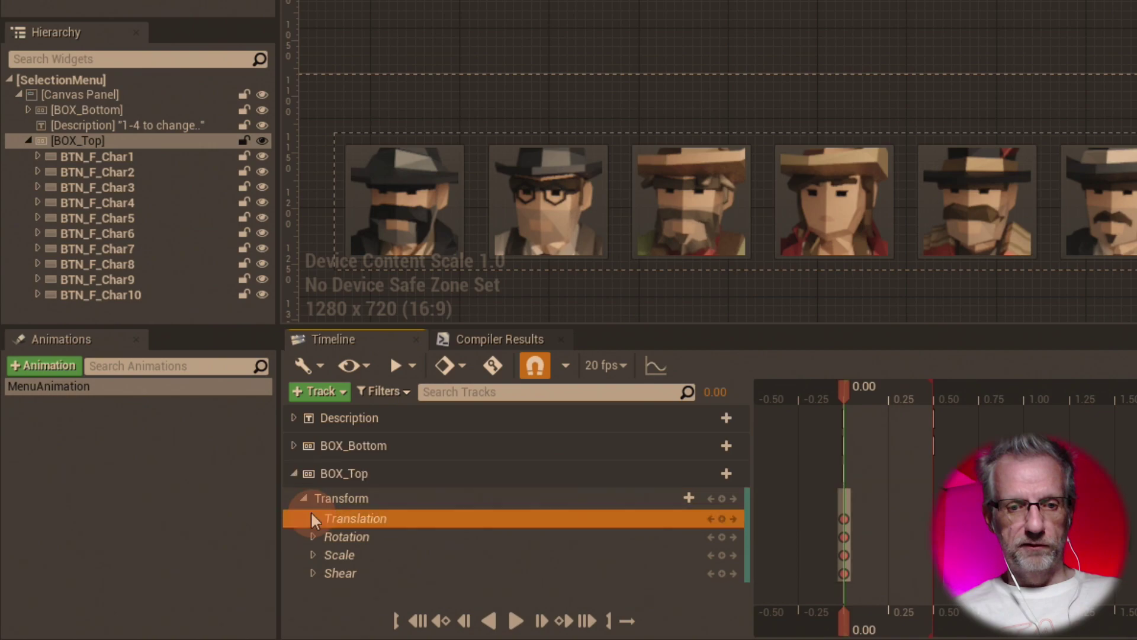
{"action": "left_click", "coordinate": [313, 517]}
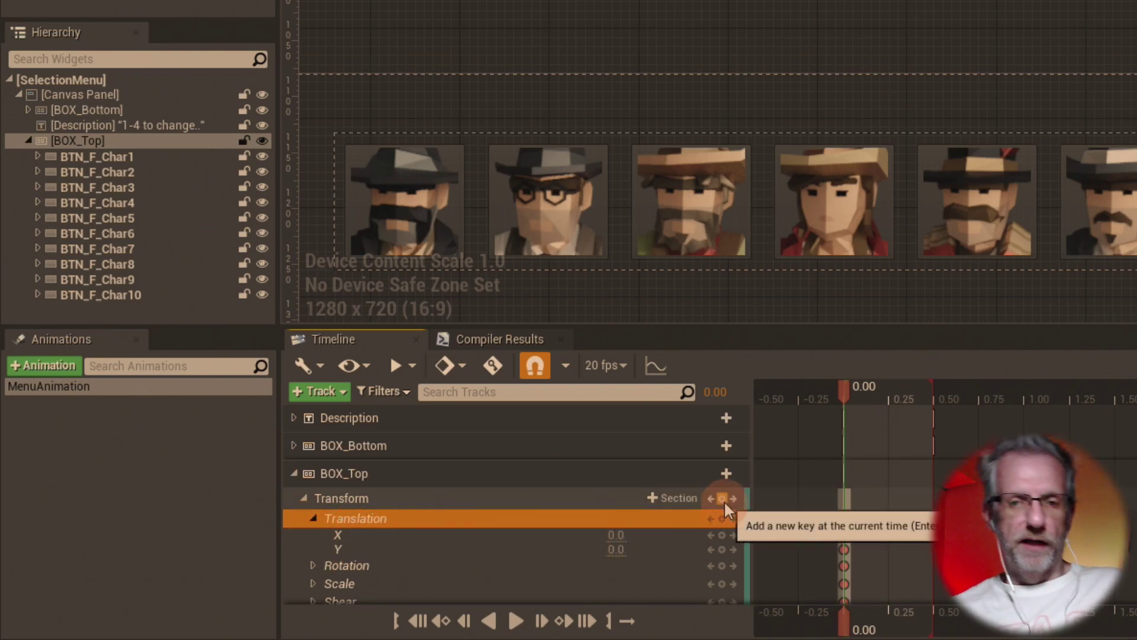
{"action": "left_click_drag", "start_coordinate": [848, 391], "coordinate": [845, 425]}
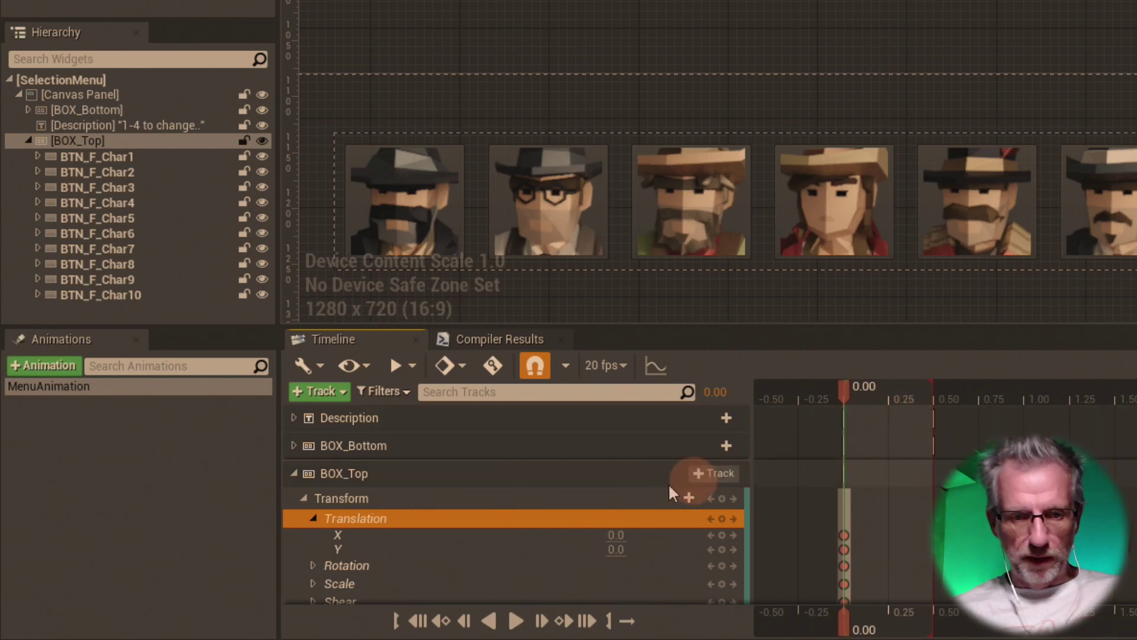
{"action": "left_click_drag", "start_coordinate": [603, 554], "coordinate": [726, 553]}
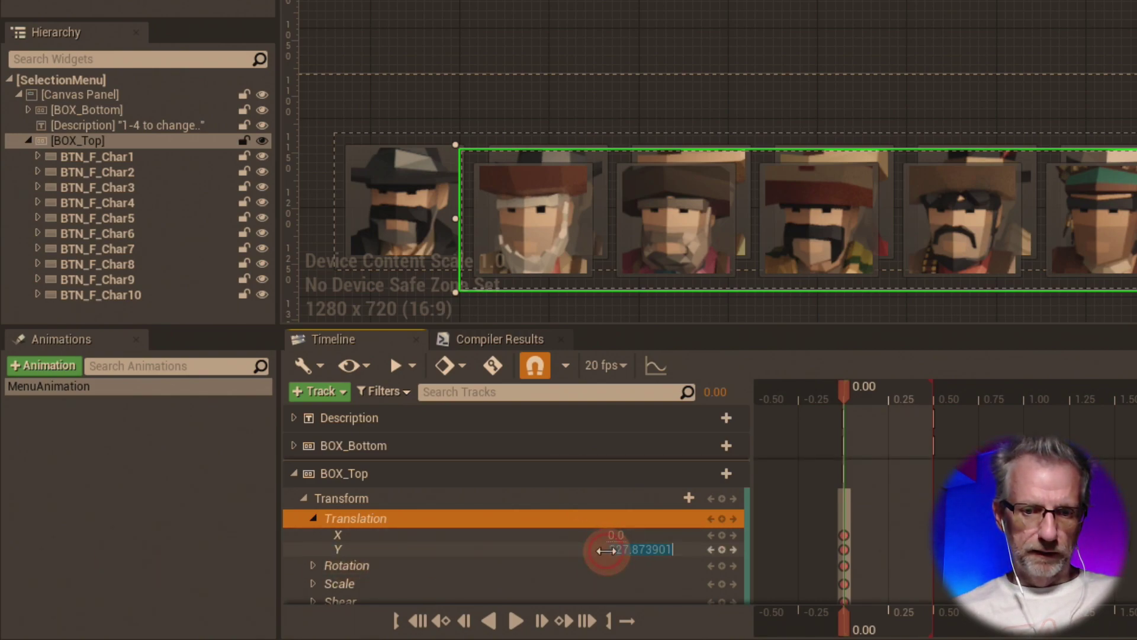
{"action": "type", "text": "300"}
{"action": "key", "text": "Return"}
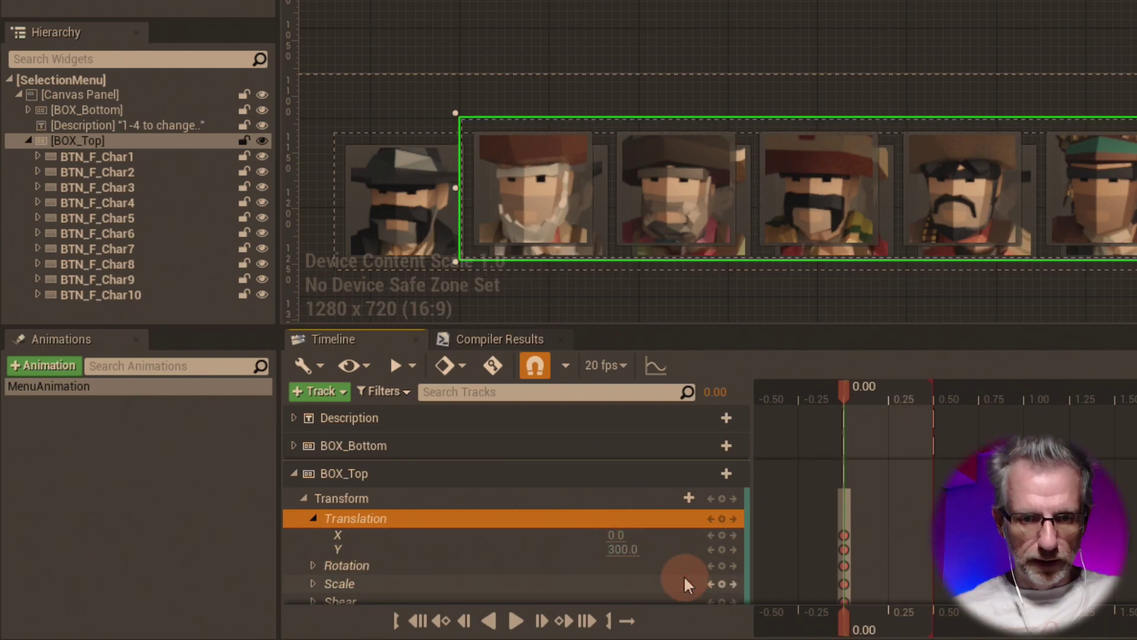
{"action": "left_click", "coordinate": [619, 550]}
{"action": "type", "text": "3"}
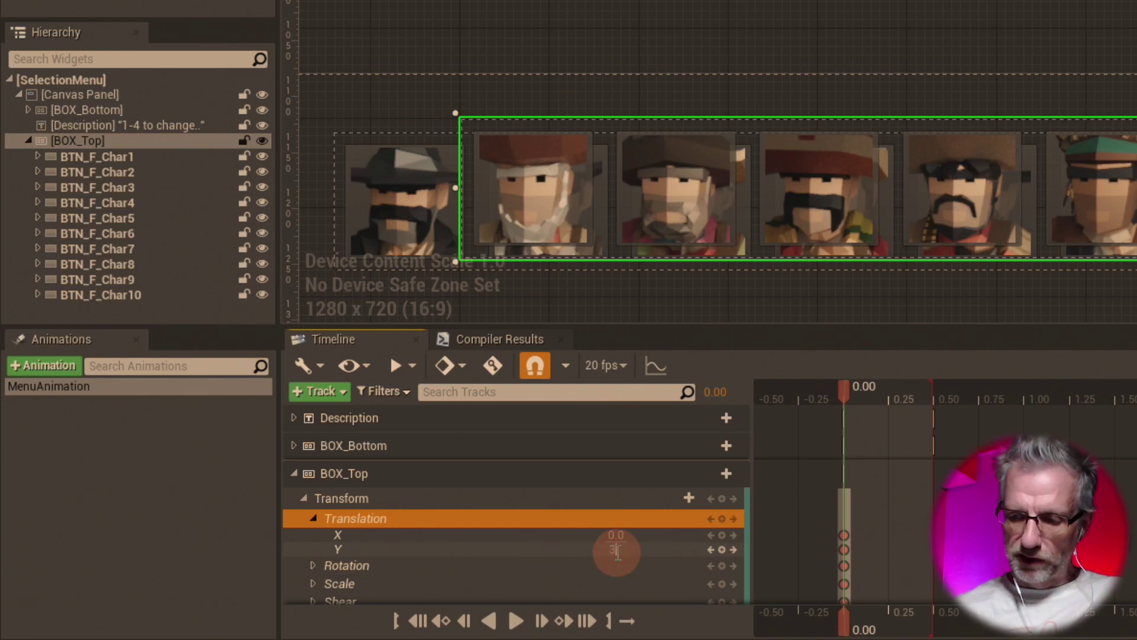
{"action": "type", "text": "20"}
{"action": "key", "text": "Return"}
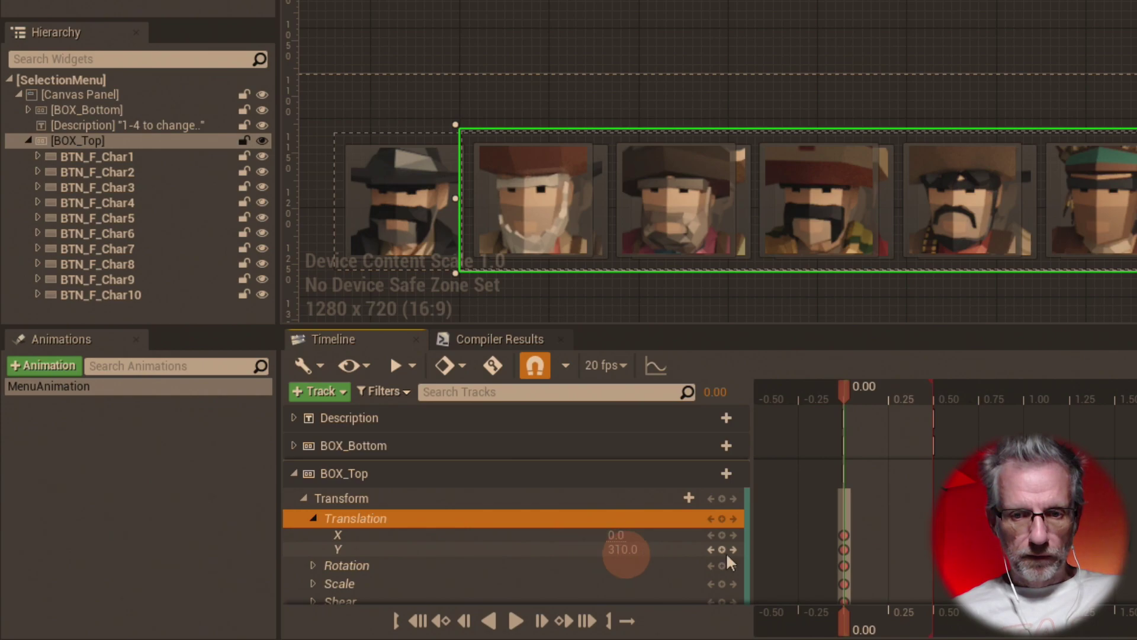
- Set BOX_Top's Y translation to 0 at 0.50 in MenuAnimation
{"action": "left_click_drag", "start_coordinate": [847, 393], "coordinate": [937, 400]}
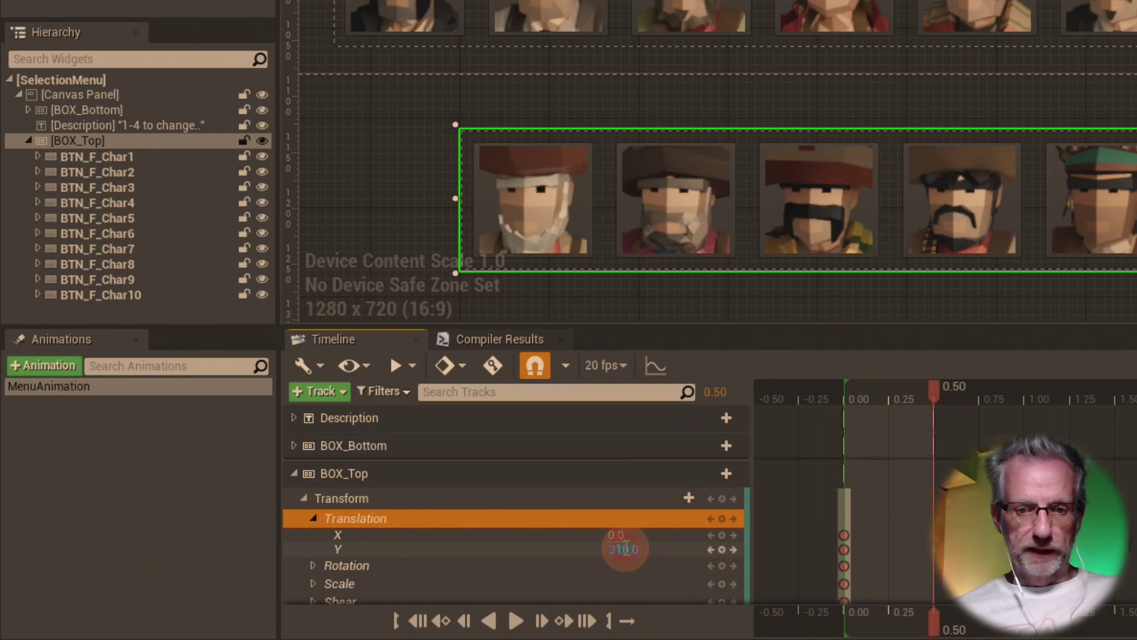
{"action": "key", "text": "Return"}
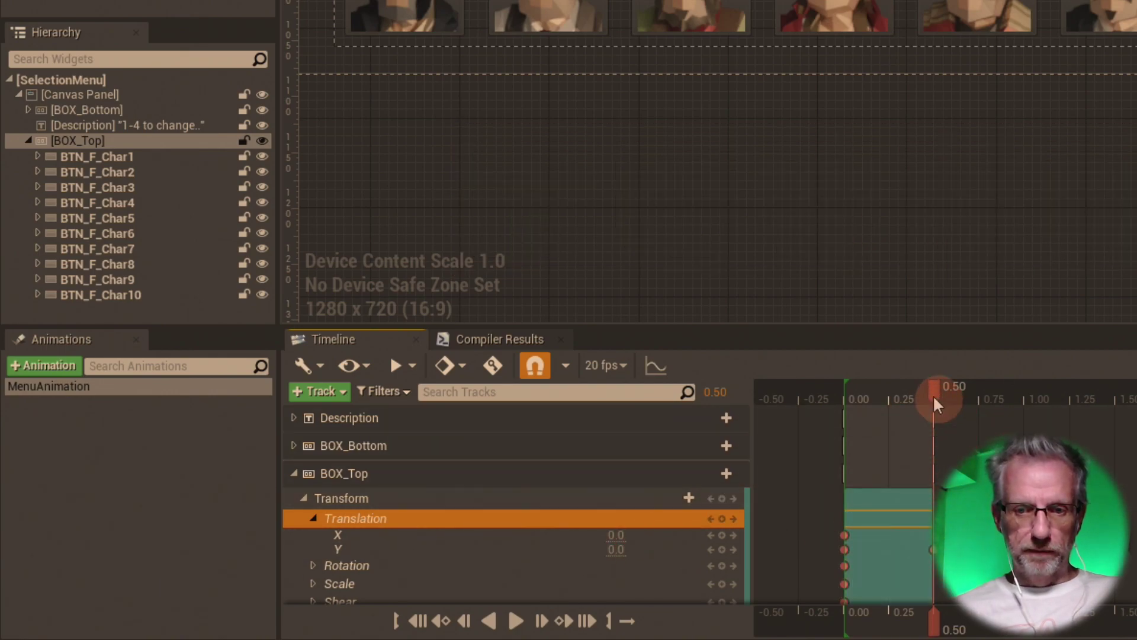
- Scrub MenuAnimation to preview BOX_Top's slide, return the playhead to 0.00, and compile the SelectionMenu widget
{"action": "left_click_drag", "start_coordinate": [932, 383], "coordinate": [944, 418]}
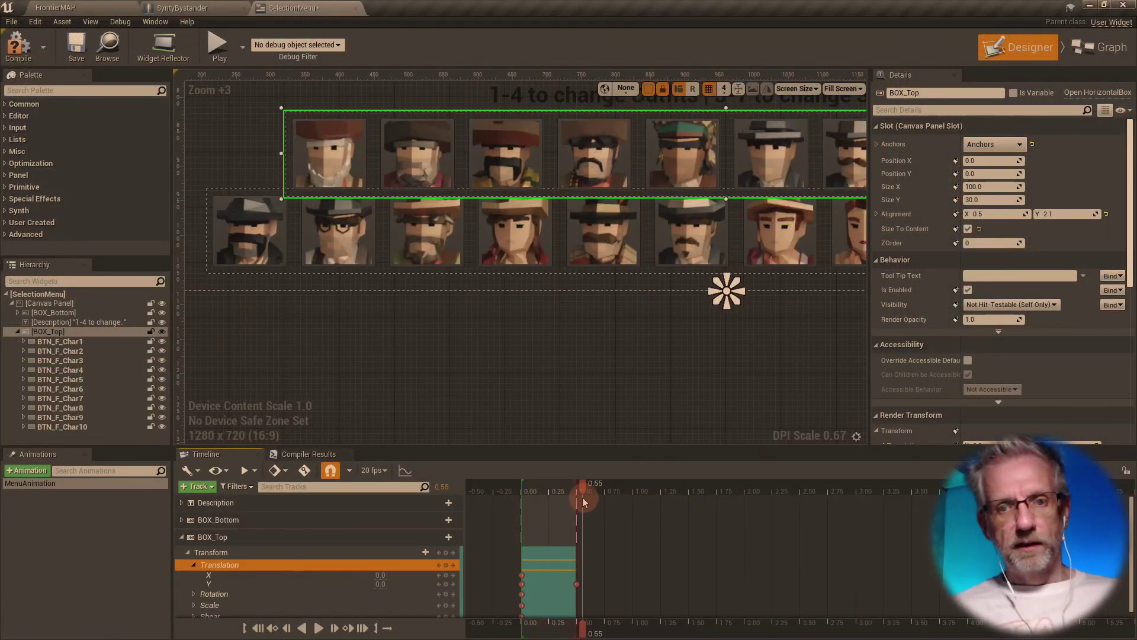
{"action": "left_click_drag", "start_coordinate": [583, 503], "coordinate": [570, 529]}
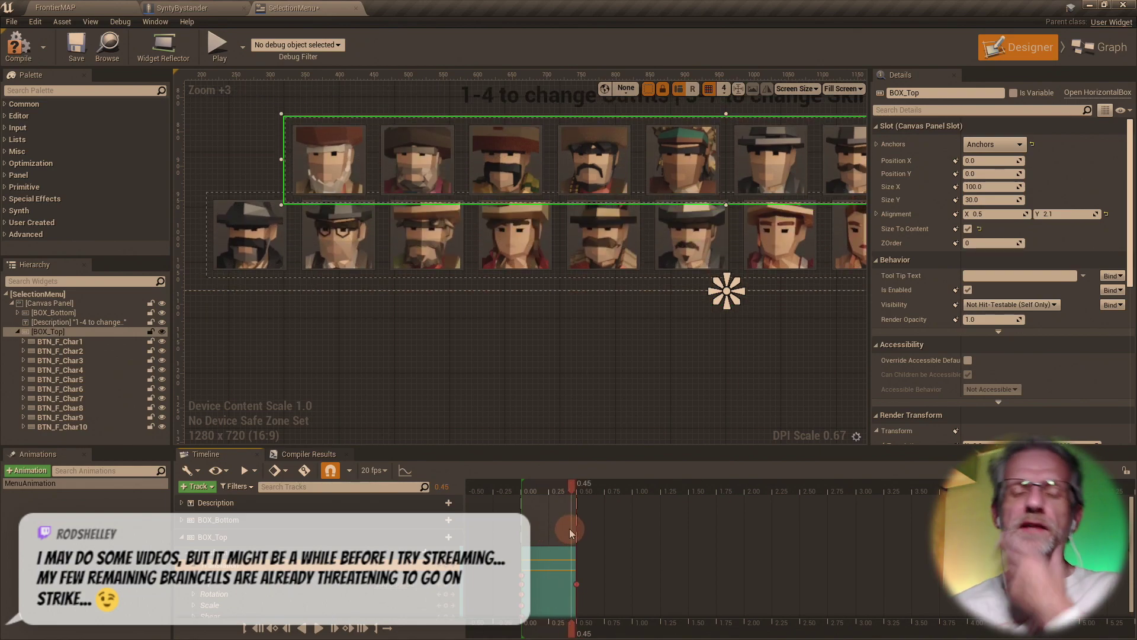
{"action": "left_click_drag", "start_coordinate": [570, 528], "coordinate": [521, 536]}
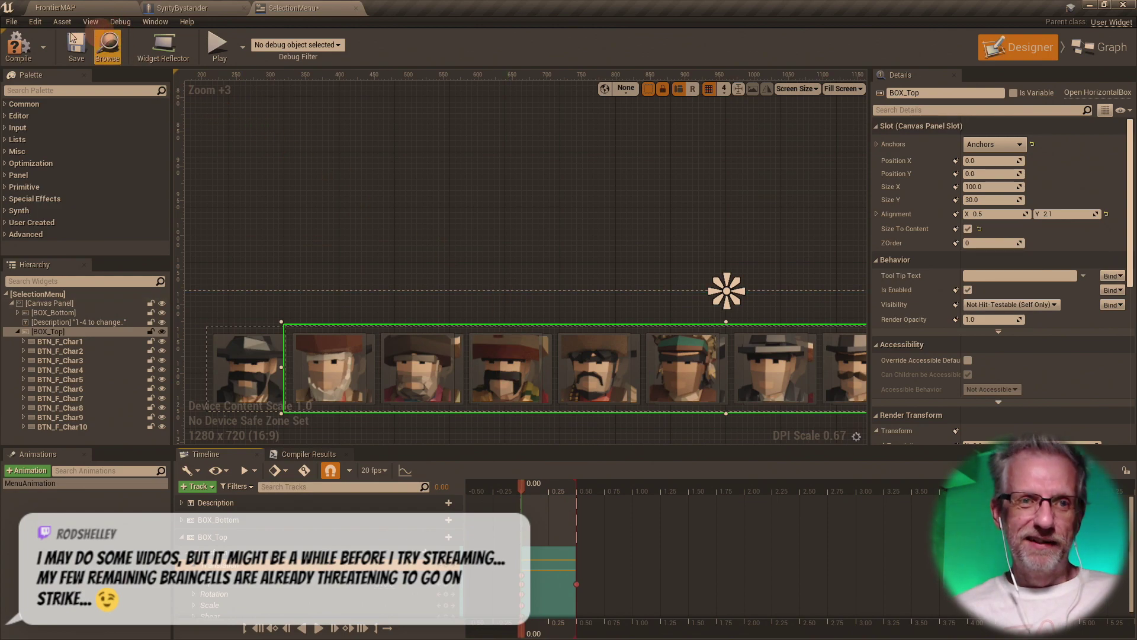
{"action": "left_click", "coordinate": [19, 43]}
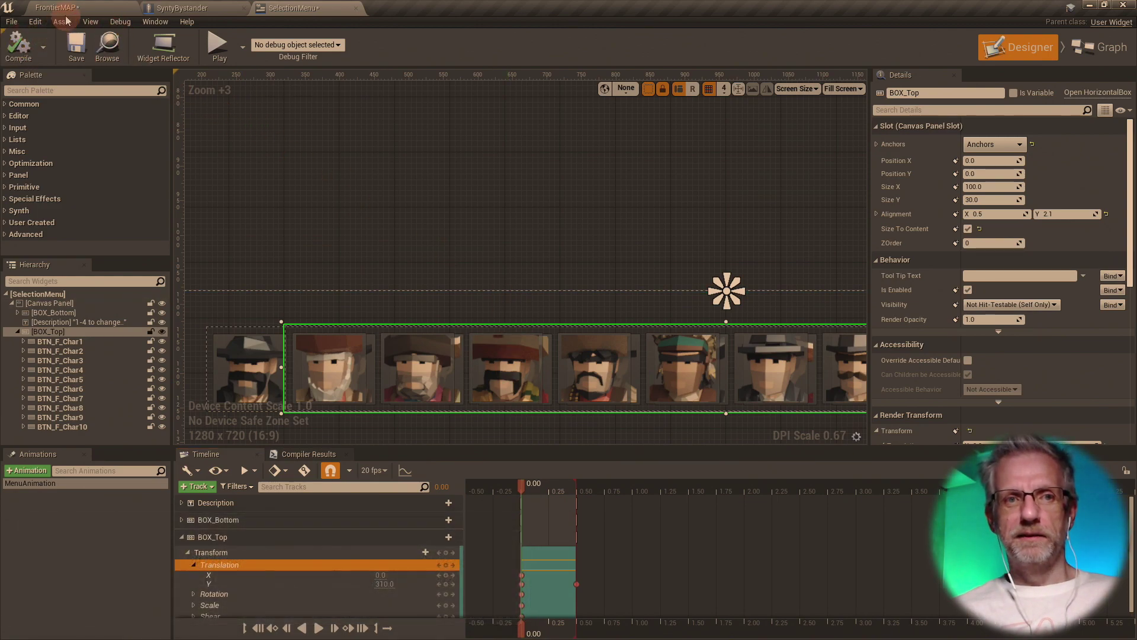
- Switch to FrontierMAP, enlarge the viewport, and play the level in full screen with the selection menu shown
{"action": "left_click", "coordinate": [57, 8]}
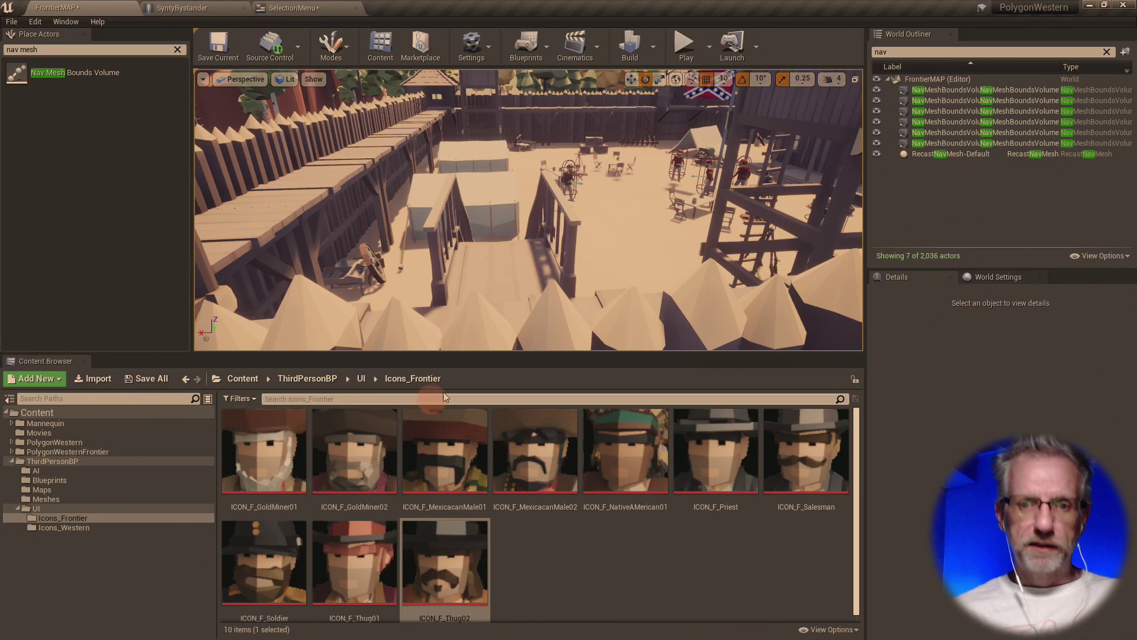
{"action": "left_click_drag", "start_coordinate": [475, 360], "coordinate": [474, 476]}
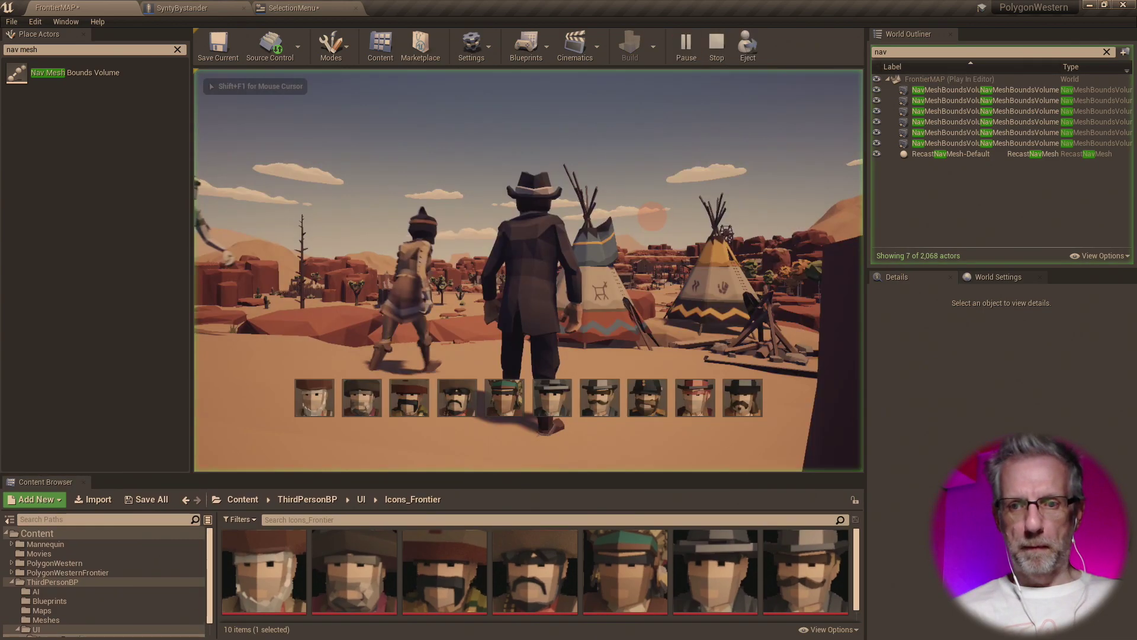
{"action": "key", "text": "F11"}
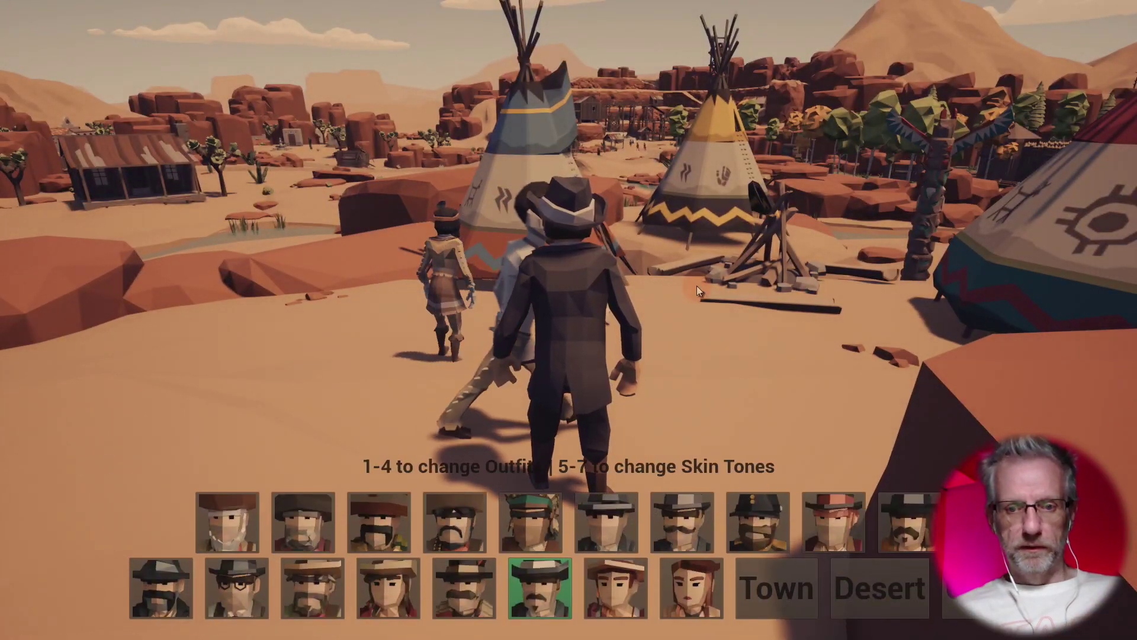
{"action": "left_click", "coordinate": [697, 286]}
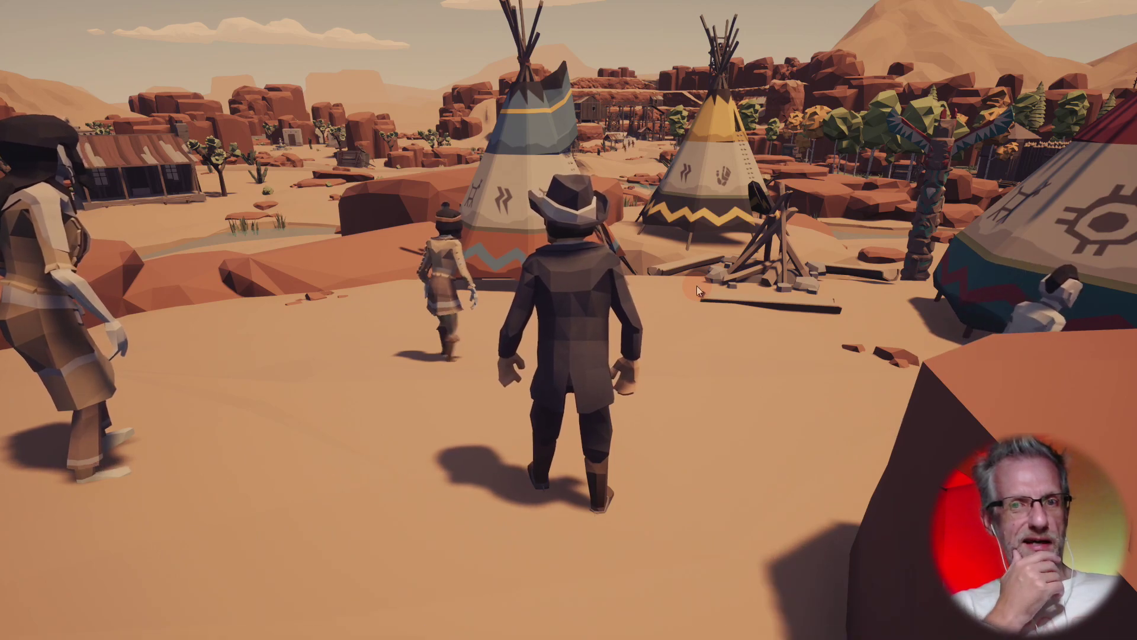
{"action": "key", "text": "shift+F1"}
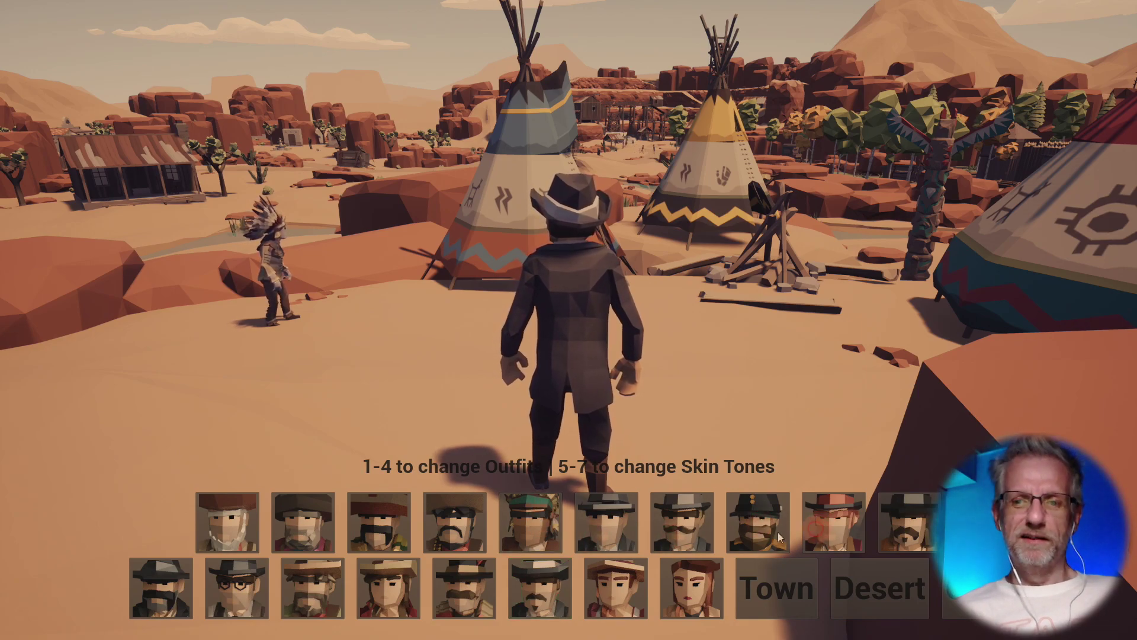
- Test the lower row of character buttons in the running game, ending on the fourth character with the light hat and red coat
{"action": "left_click", "coordinate": [388, 592]}
{"action": "left_click", "coordinate": [312, 593]}
{"action": "left_click", "coordinate": [261, 595]}
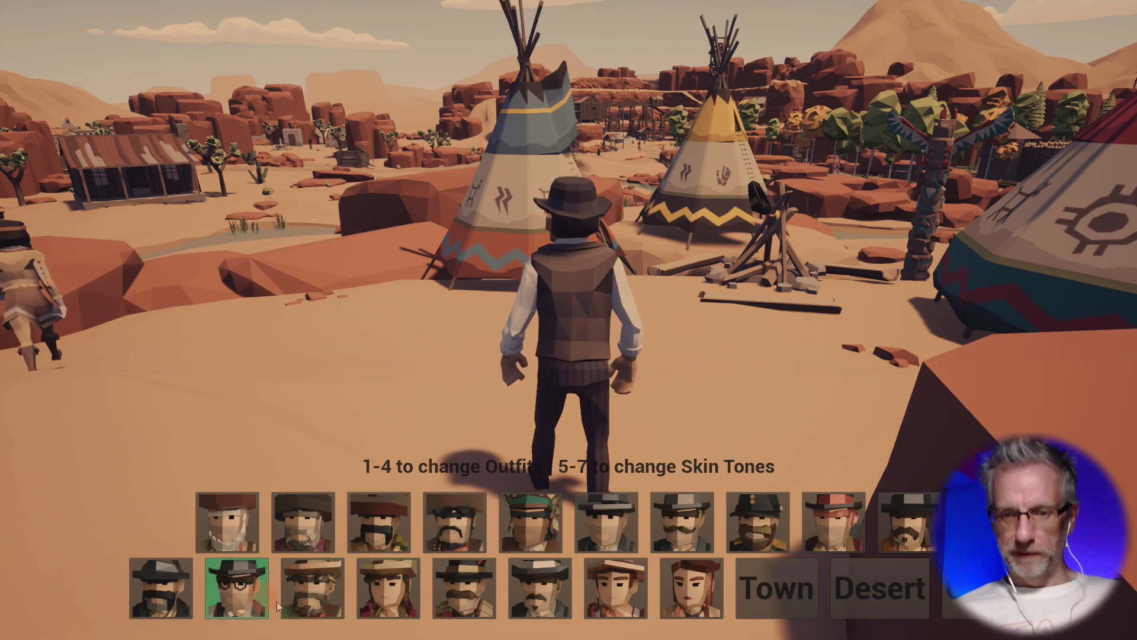
{"action": "left_click", "coordinate": [539, 592]}
{"action": "left_click", "coordinate": [640, 604]}
{"action": "left_click", "coordinate": [691, 589]}
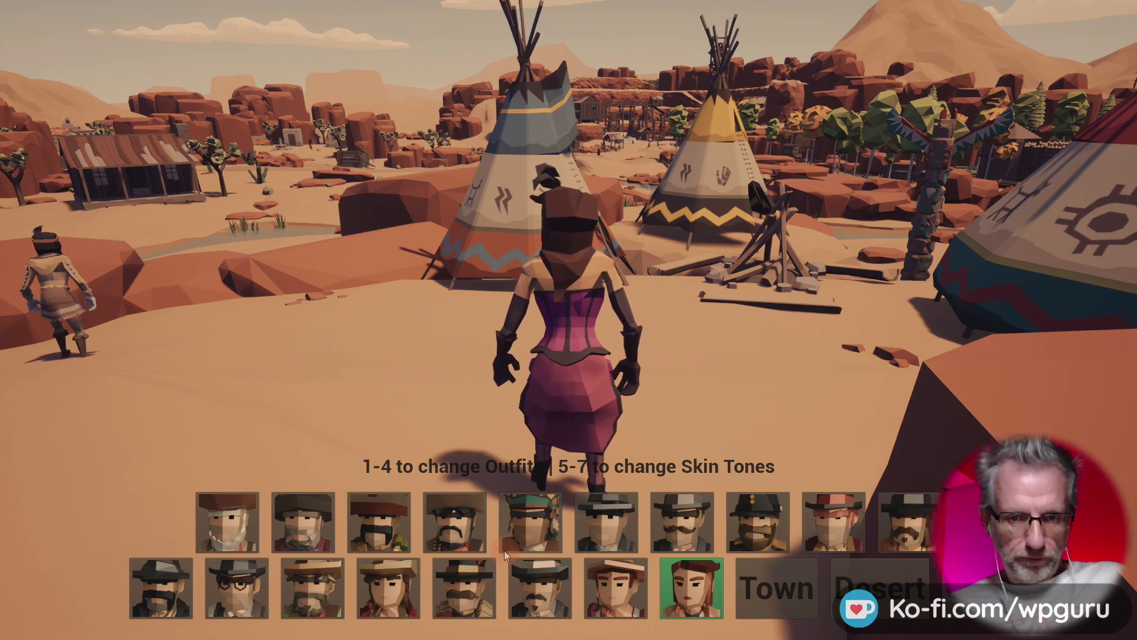
{"action": "left_click", "coordinate": [481, 574]}
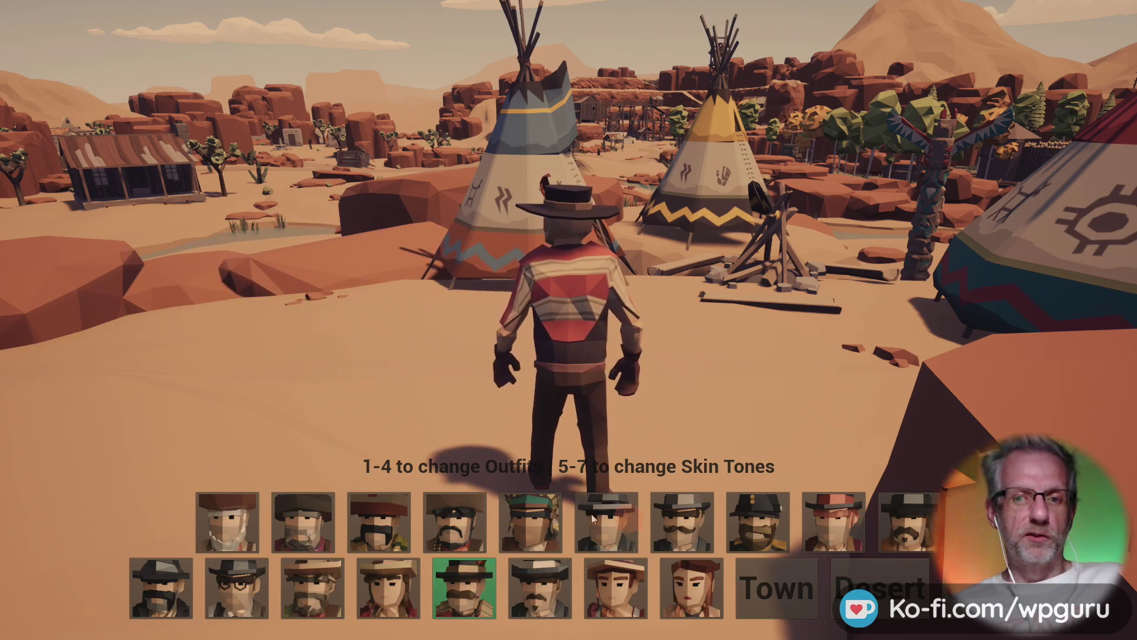
{"action": "left_click", "coordinate": [228, 595]}
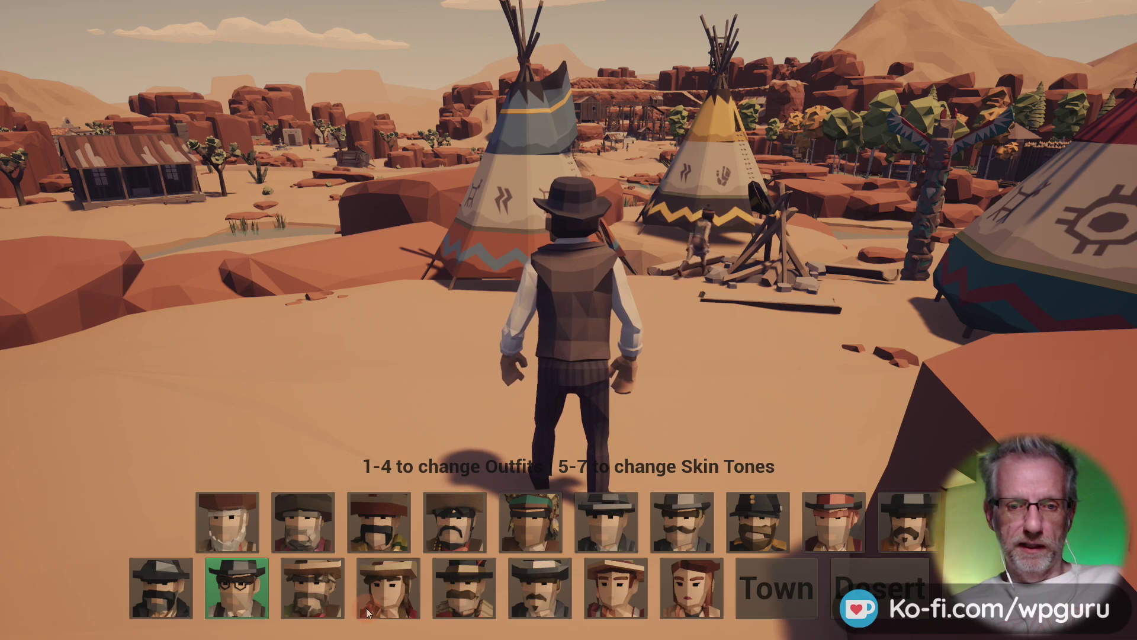
{"action": "left_click", "coordinate": [388, 586]}
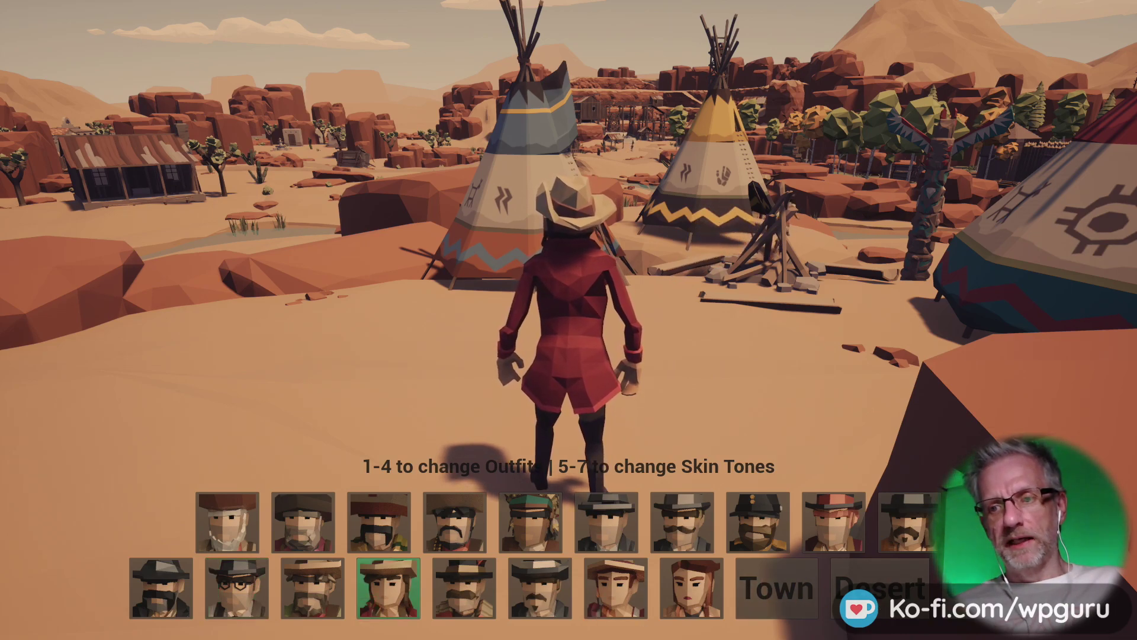
- Show and hide the selection menu repeatedly to check how both button rows slide in and out
{"action": "left_click", "coordinate": [778, 589]}
{"action": "key", "text": "Tab"}
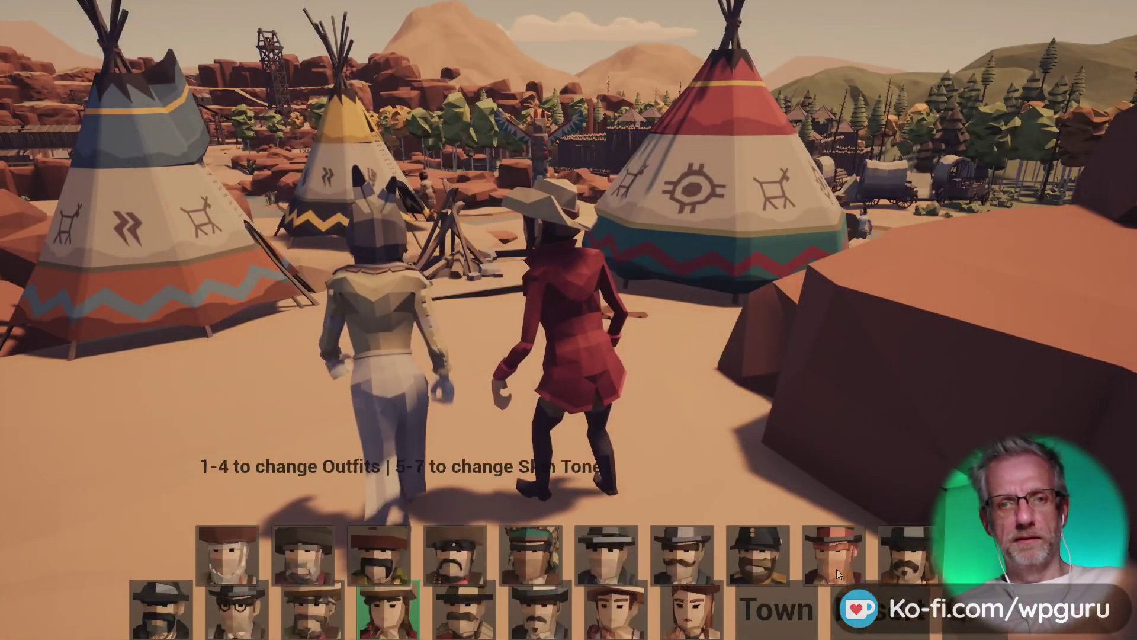
{"action": "key", "text": "Tab"}
{"action": "key", "text": "Tab"}
{"action": "key", "text": "Tab"}
{"action": "key", "text": "Tab"}
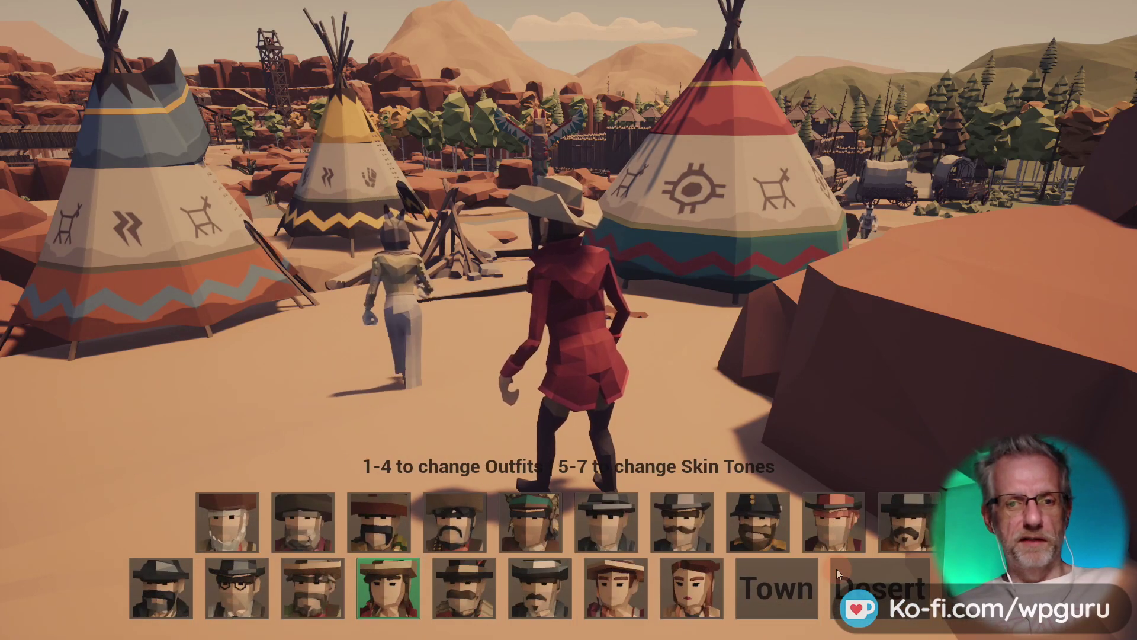
{"action": "key", "text": "Tab"}
{"action": "key", "text": "Tab"}
{"action": "key", "text": "Tab"}
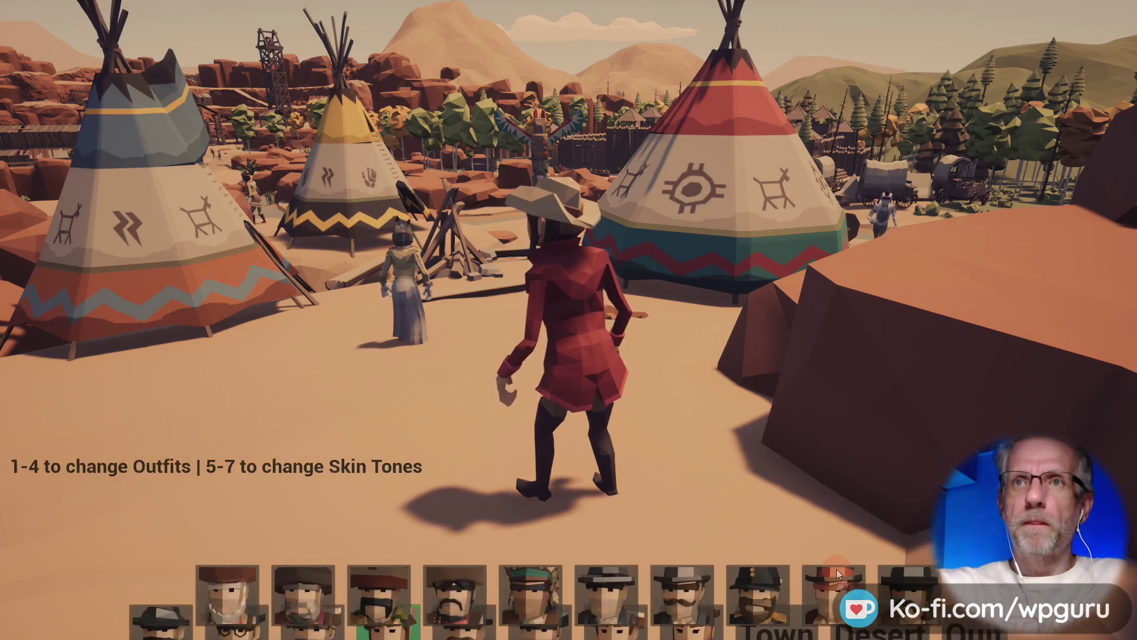
{"action": "left_click", "coordinate": [836, 568]}
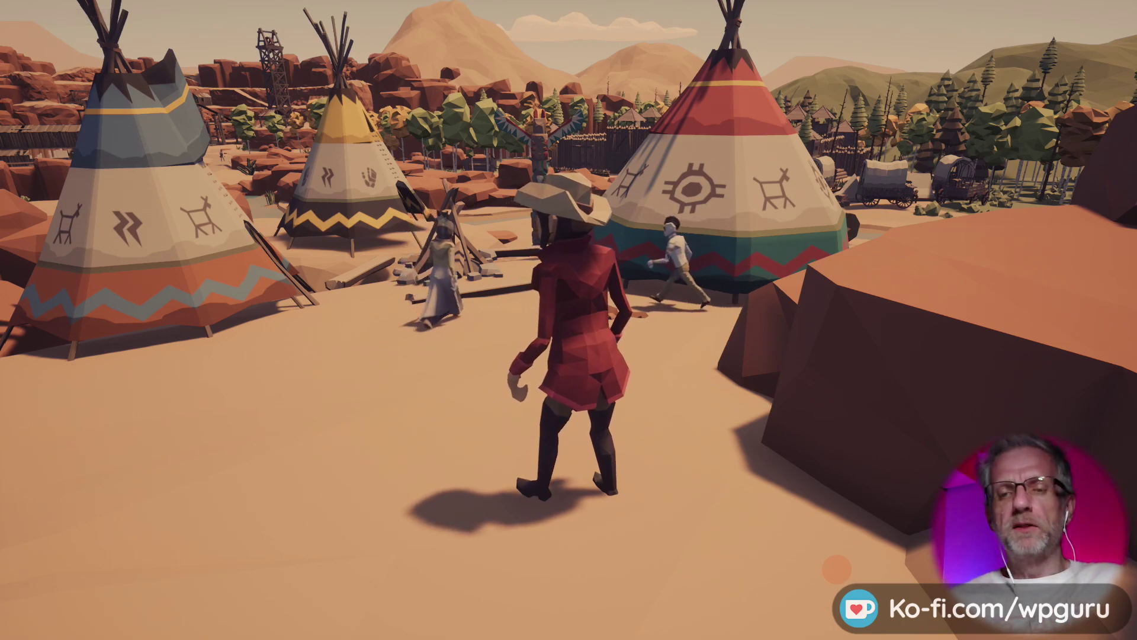
- Run the character around the tepee camp, past the totem pole and across the stream to the forest's edge
{"action": "key", "text": "w"}
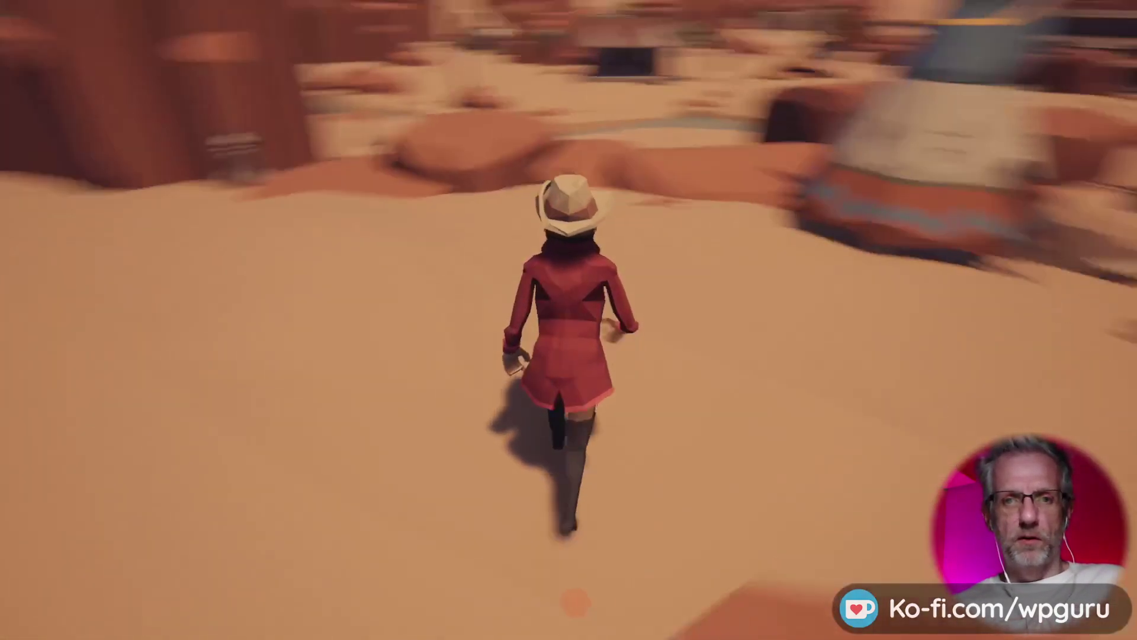
{"action": "key", "text": "w"}
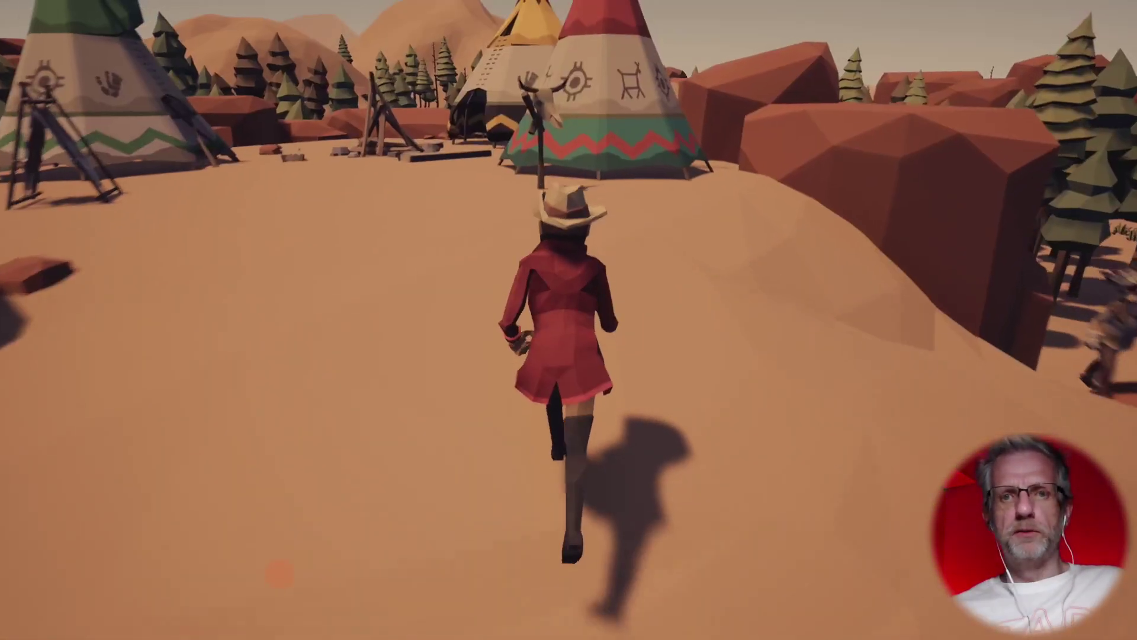
{"action": "key", "text": "w"}
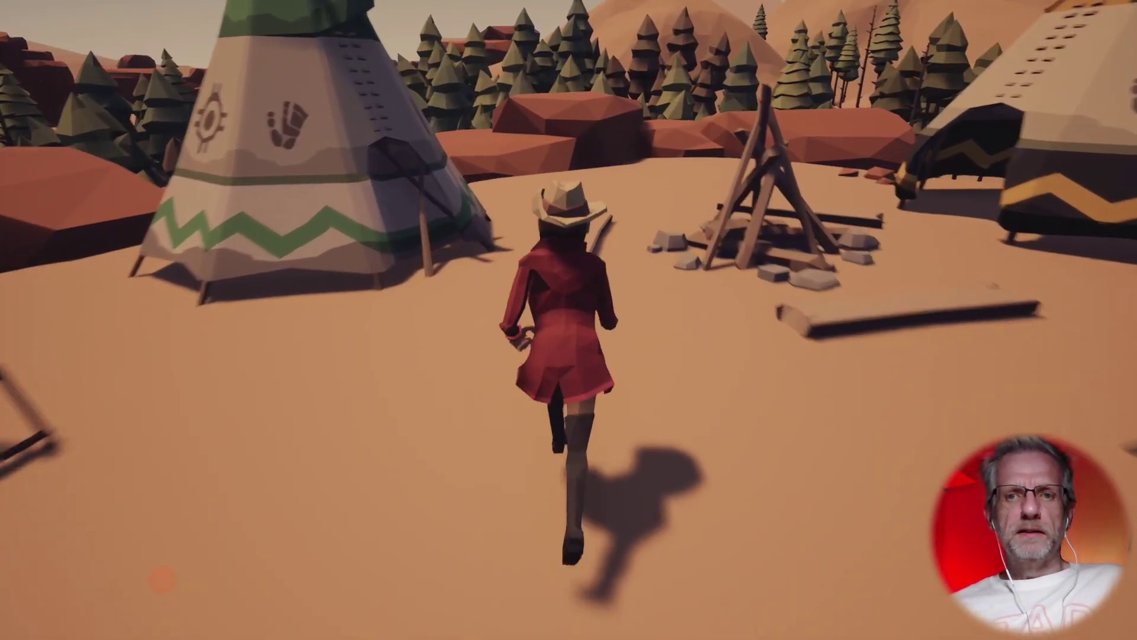
{"action": "key", "text": "w"}
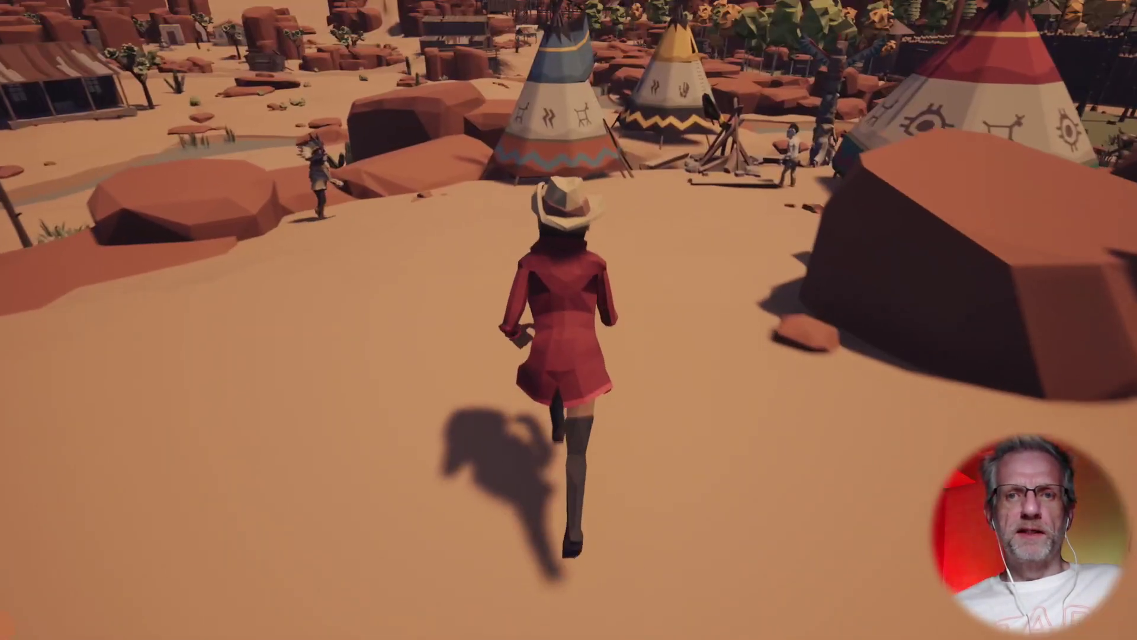
{"action": "key", "text": "w"}
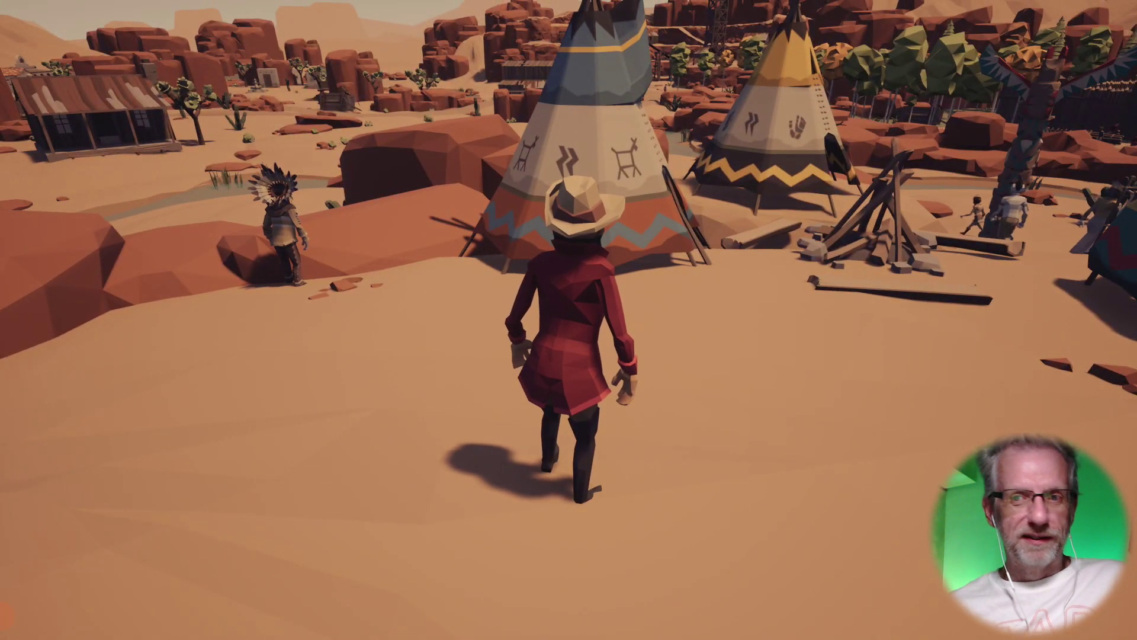
{"action": "key", "text": "w"}
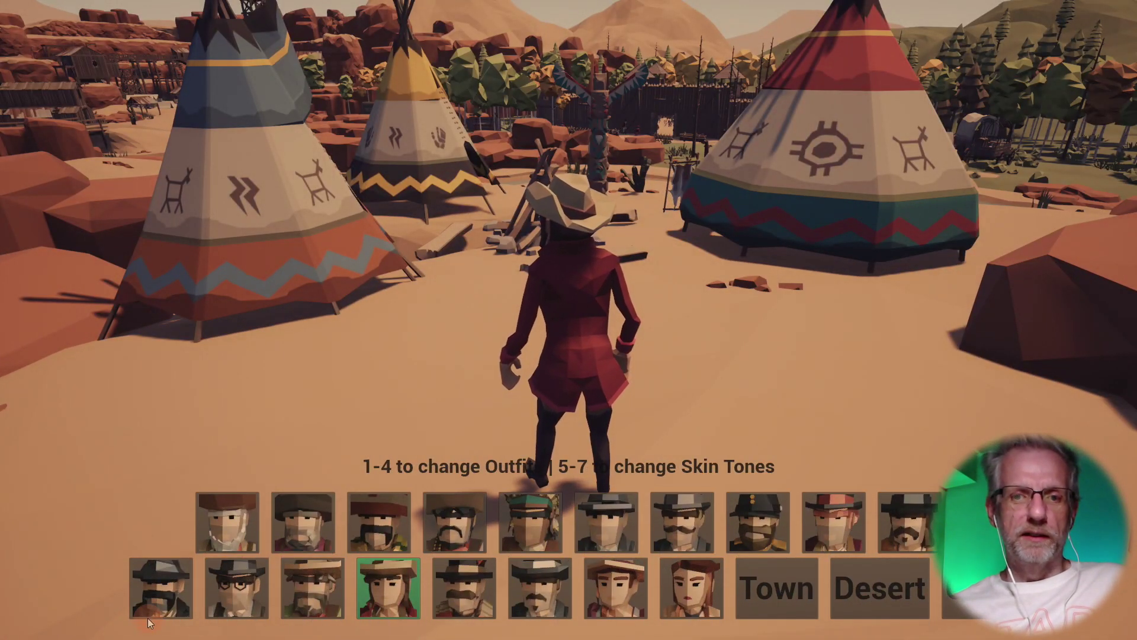
{"action": "key", "text": "w"}
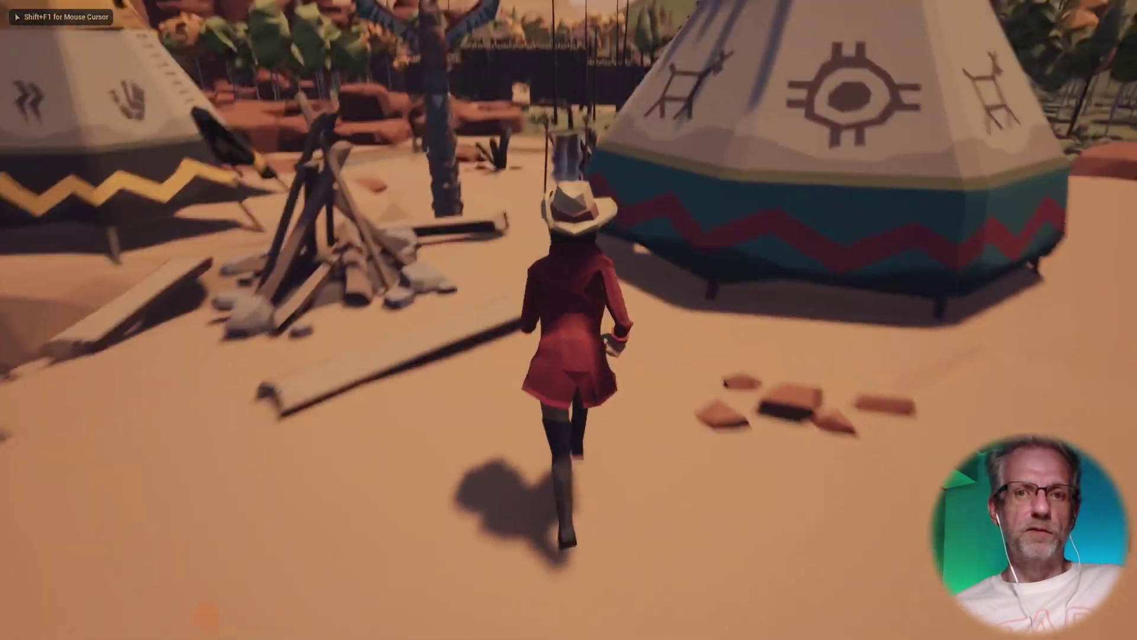
{"action": "key", "text": "w"}
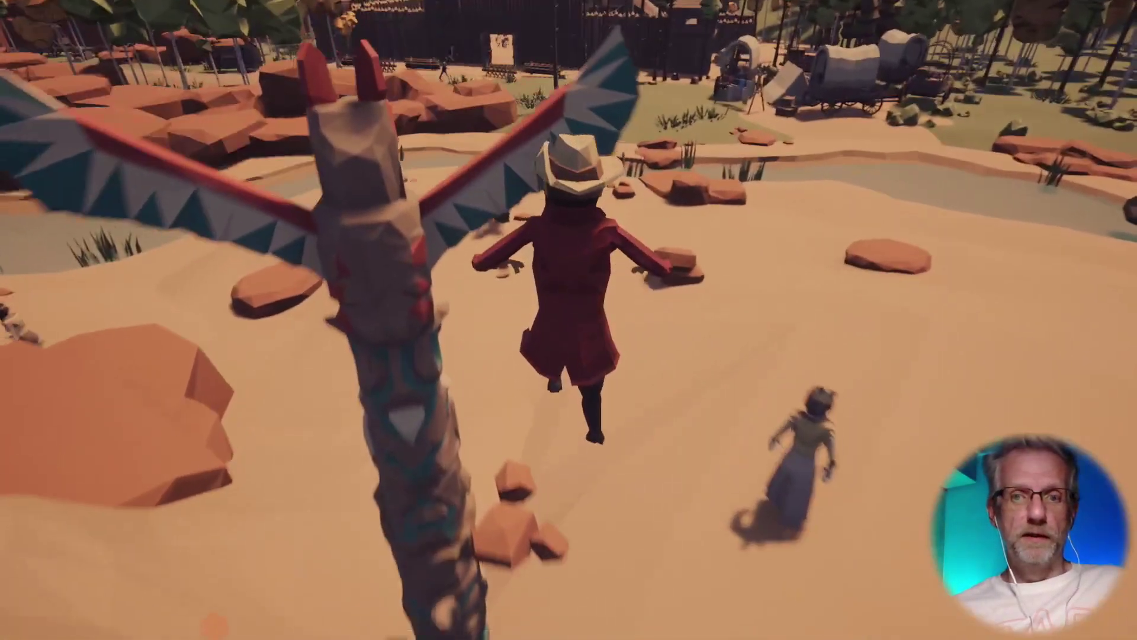
{"action": "key", "text": "w"}
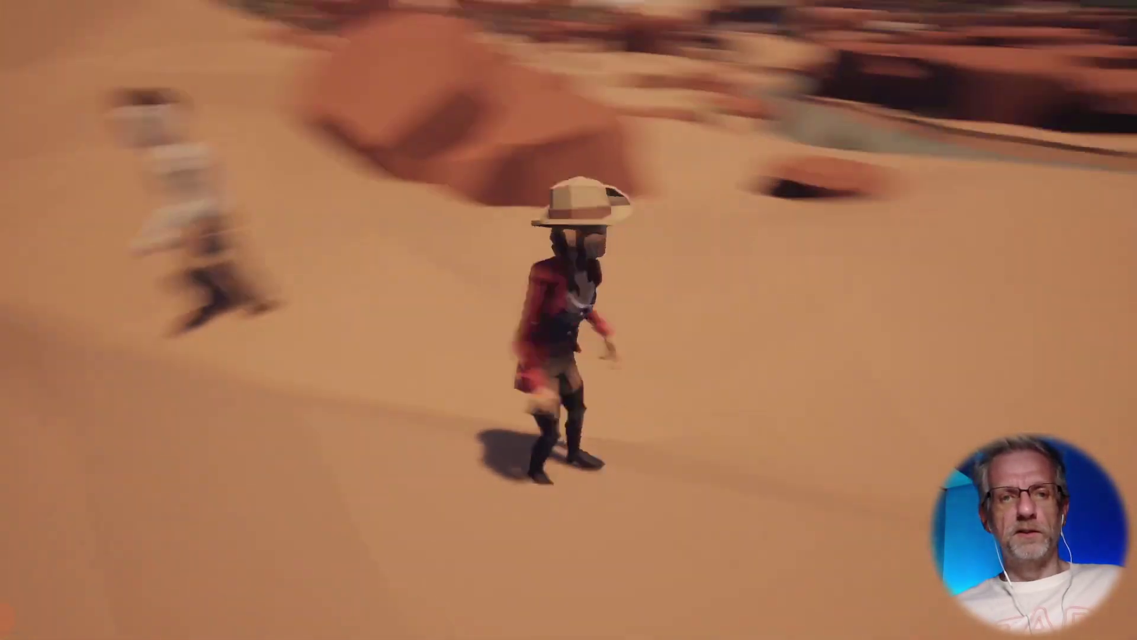
{"action": "key", "text": "w"}
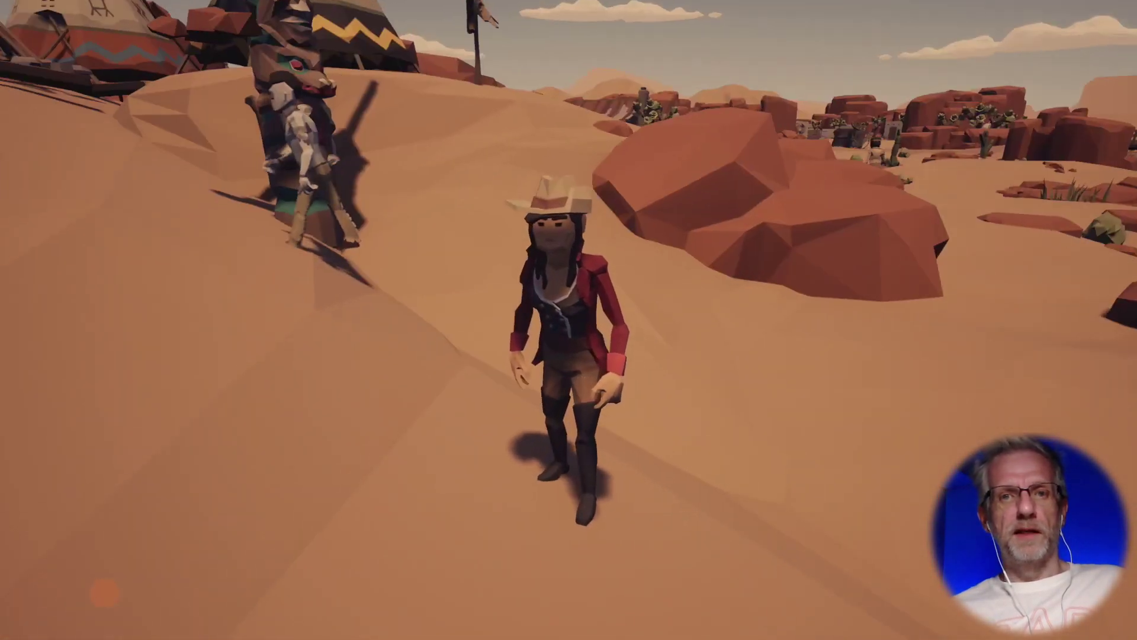
{"action": "key", "text": "w"}
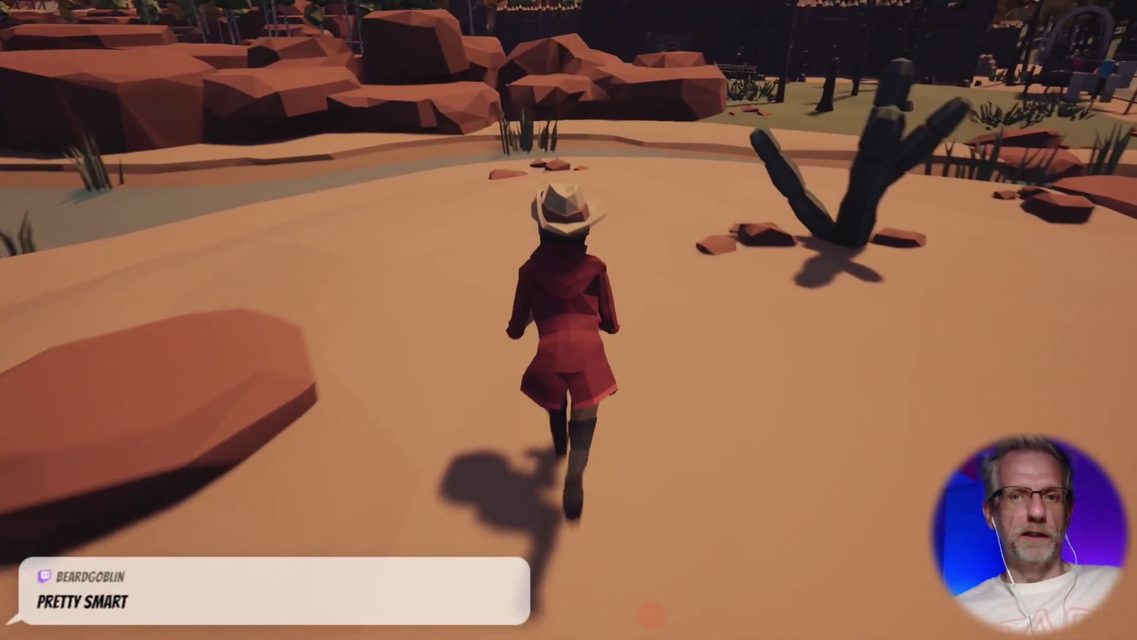
{"action": "key", "text": "w"}
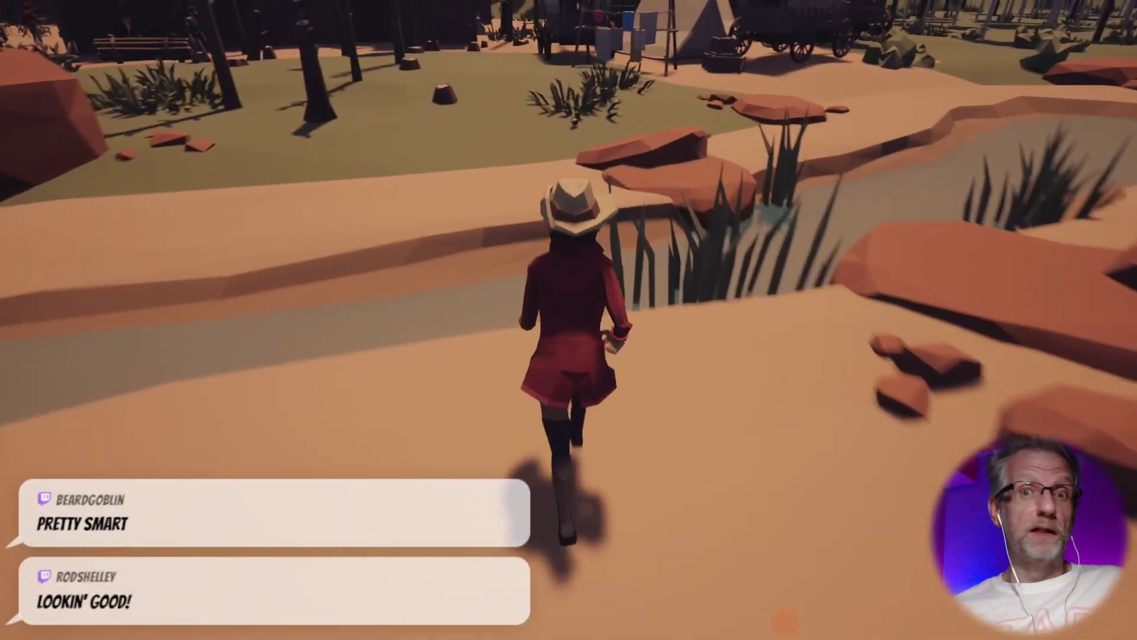
{"action": "key", "text": "w"}
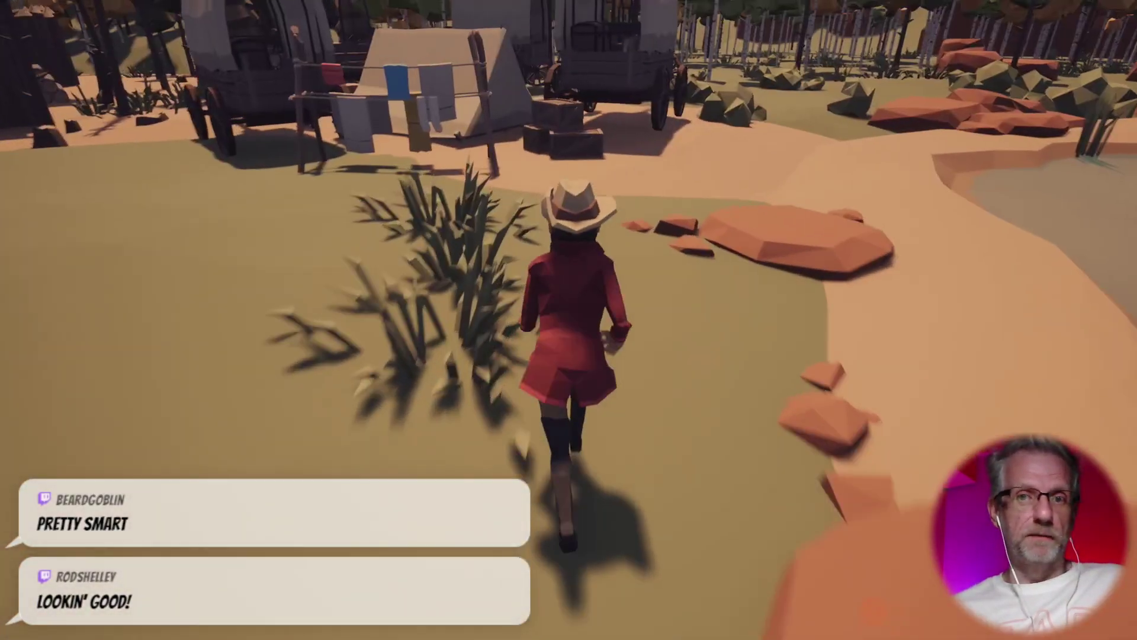
{"action": "key", "text": "w"}
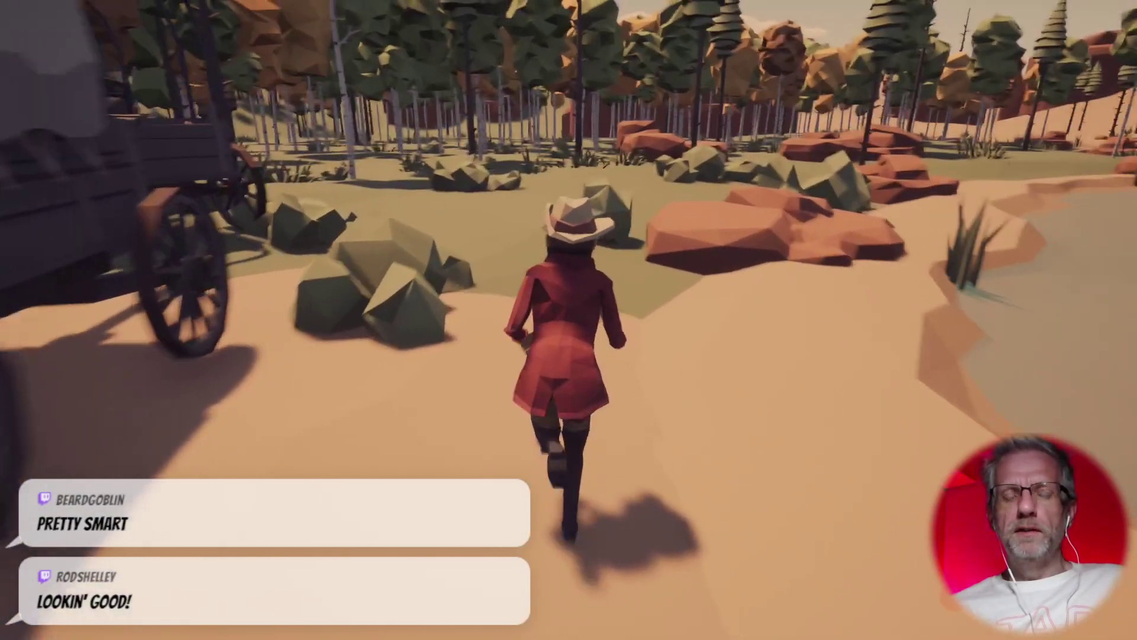
{"action": "key", "text": "w"}
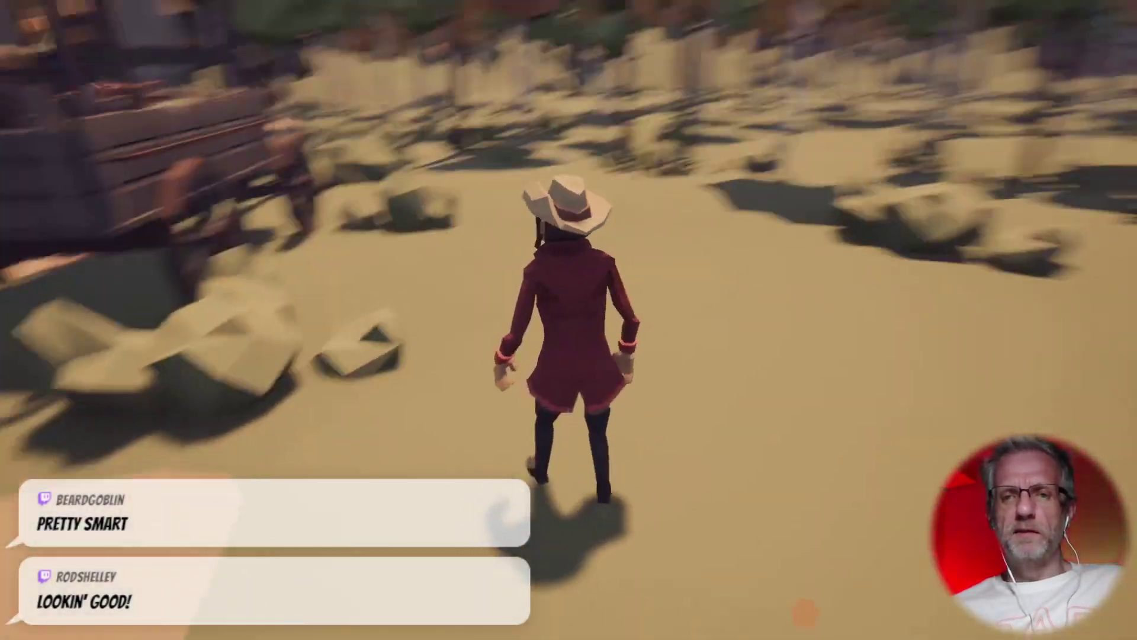
- Toggle the selection menu at the forest's edge to check its slide animation once more
{"action": "key", "text": "Tab"}
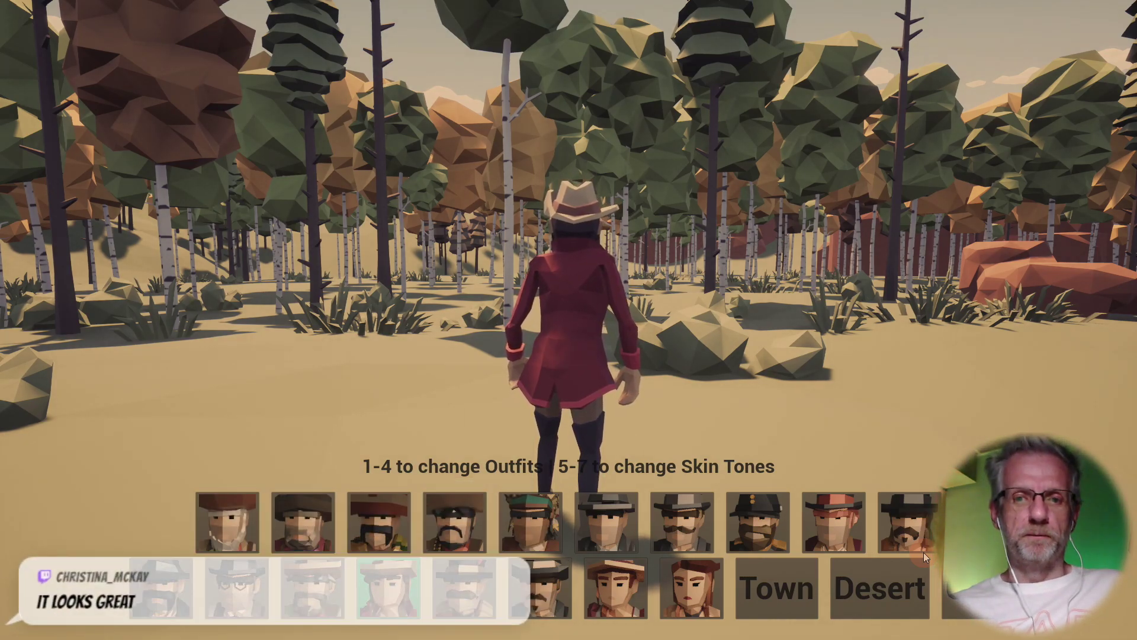
{"action": "key", "text": "Tab"}
{"action": "key", "text": "Tab"}
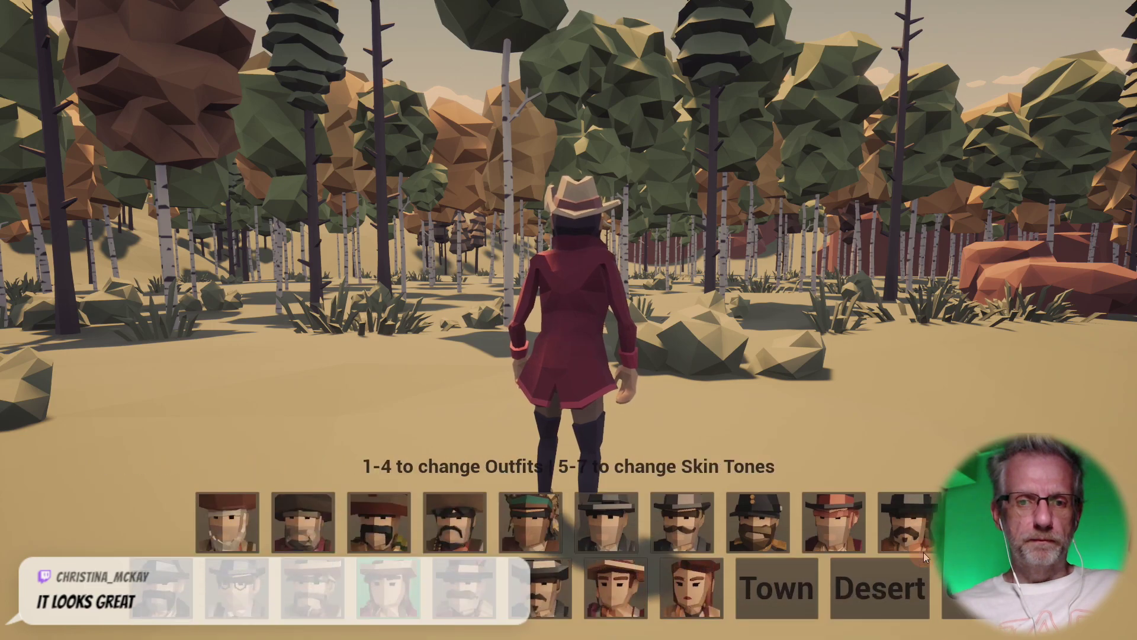
- Toggle the selection menu at the forest's edge and run the character in among the birch trees
{"action": "key", "text": "Tab"}
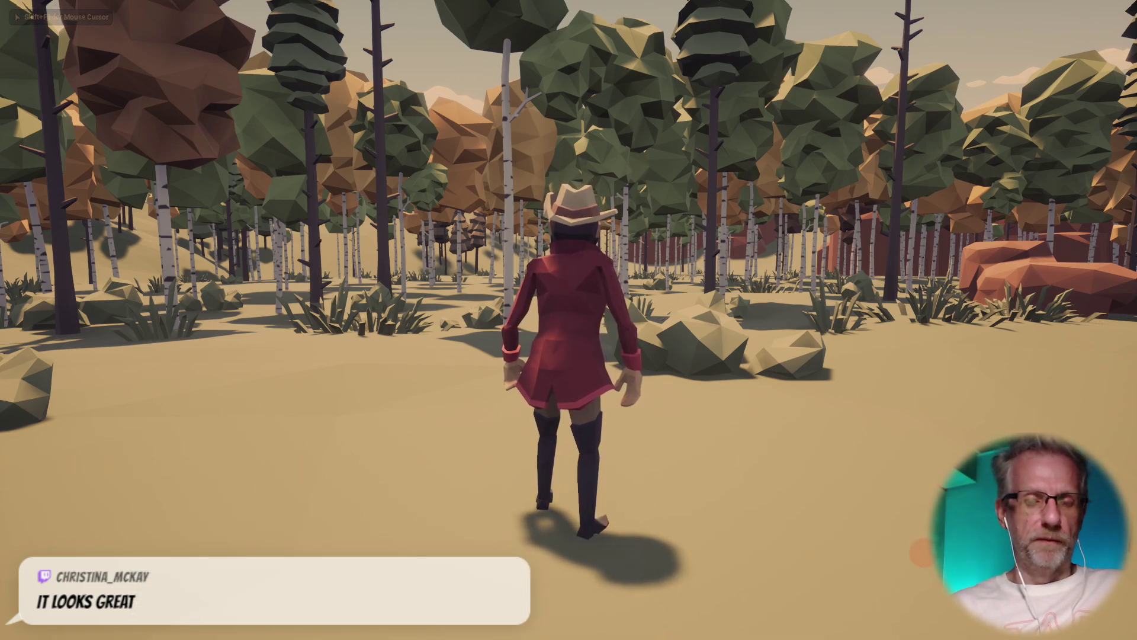
{"action": "key", "text": "Tab"}
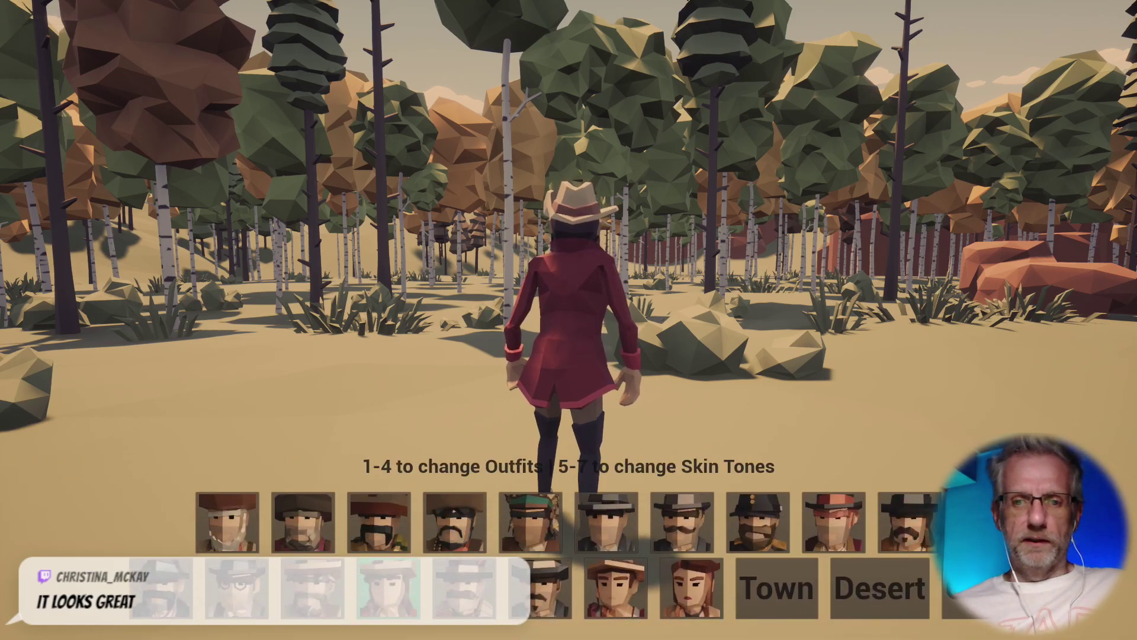
{"action": "key", "text": "Tab"}
{"action": "key", "text": "w"}
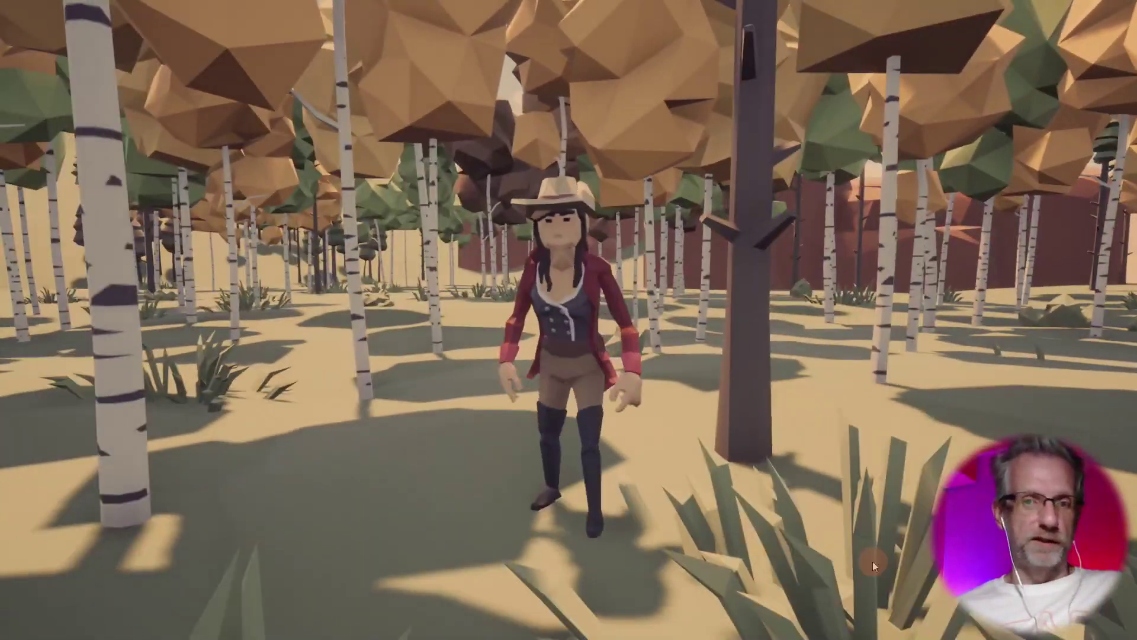
- Show and hide the selection menu repeatedly among the birch trees to check how its rows and description text slide
{"action": "key", "text": "Tab"}
{"action": "key", "text": "Tab"}
{"action": "key", "text": "Tab"}
{"action": "key", "text": "Tab"}
{"action": "key", "text": "Tab"}
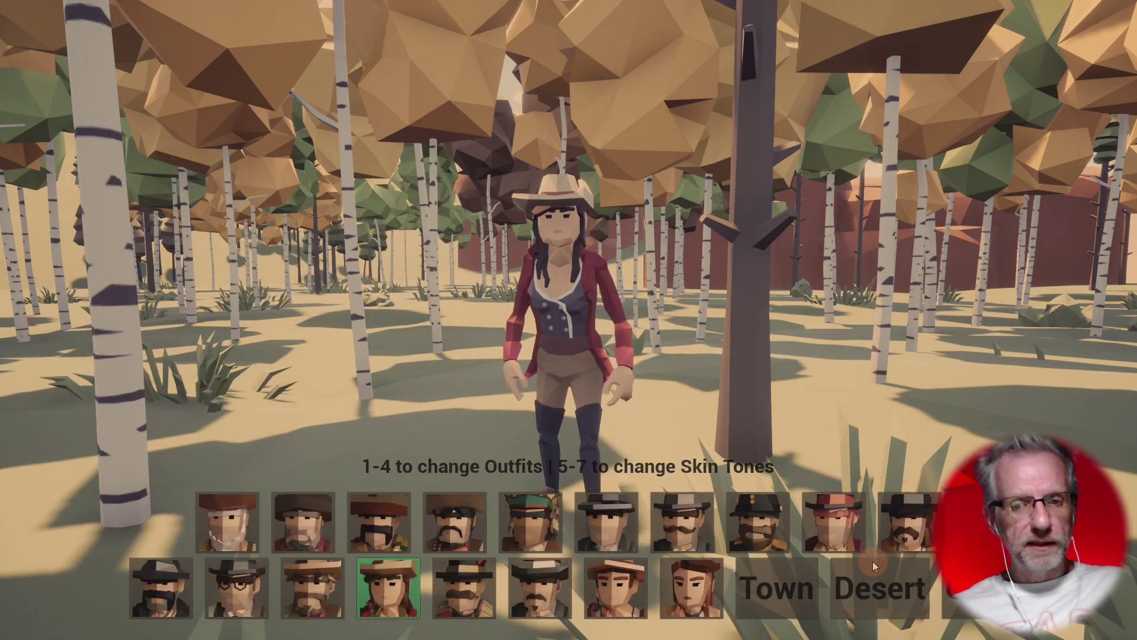
{"action": "key", "text": "Tab"}
{"action": "key", "text": "Tab"}
{"action": "key", "text": "Tab"}
{"action": "key", "text": "Tab"}
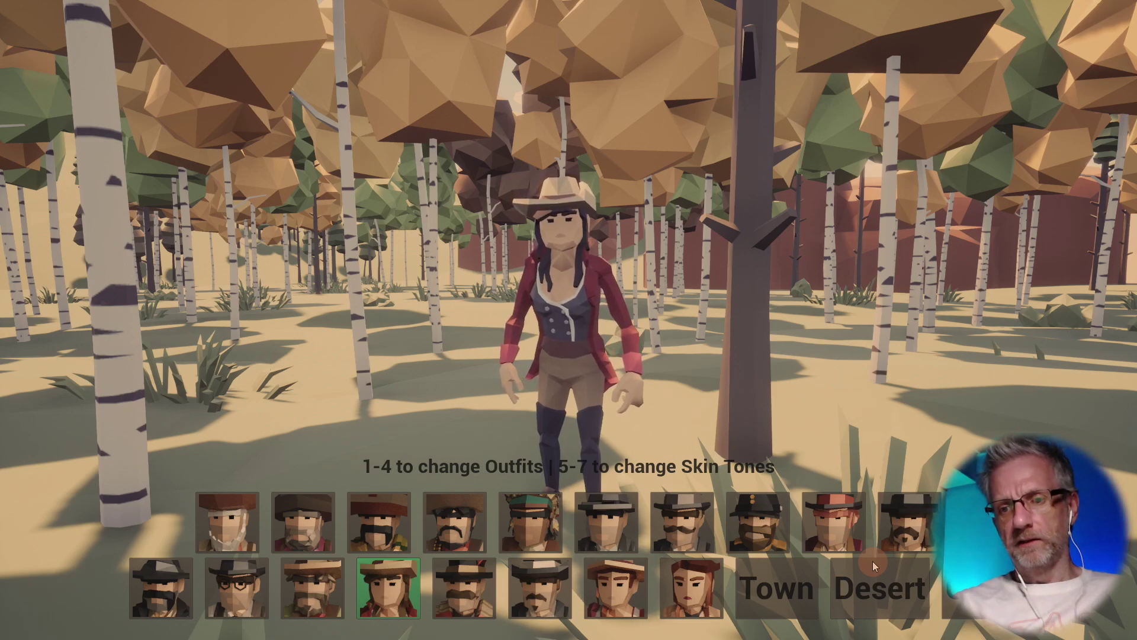
{"action": "key", "text": "Tab"}
{"action": "key", "text": "Tab"}
{"action": "key", "text": "Tab"}
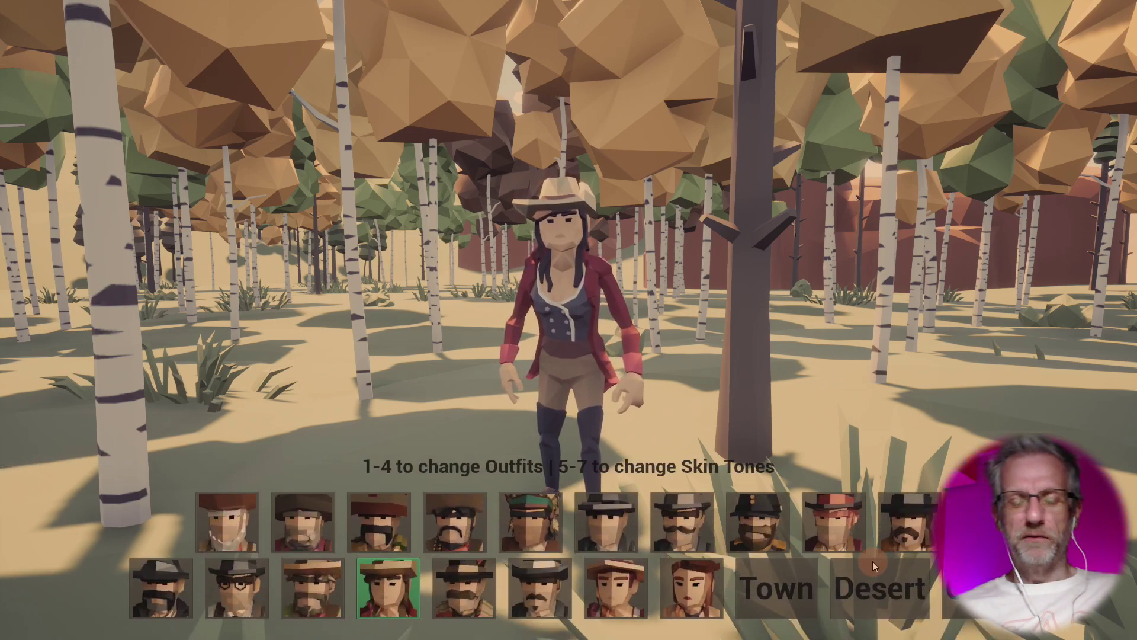
{"action": "key", "text": "Tab"}
- Stop the fullscreen game and move MenuAnimation's playhead to 0.50 in the SelectionMenu widget to show both button rows in place
{"action": "key", "text": "Escape"}
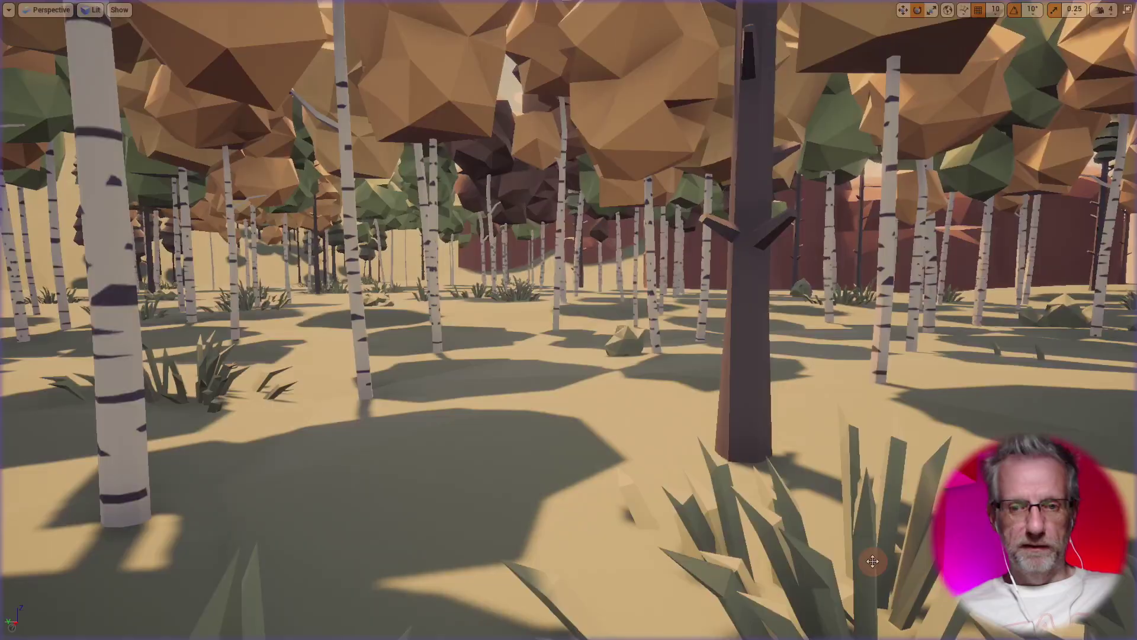
{"action": "key", "text": "F11"}
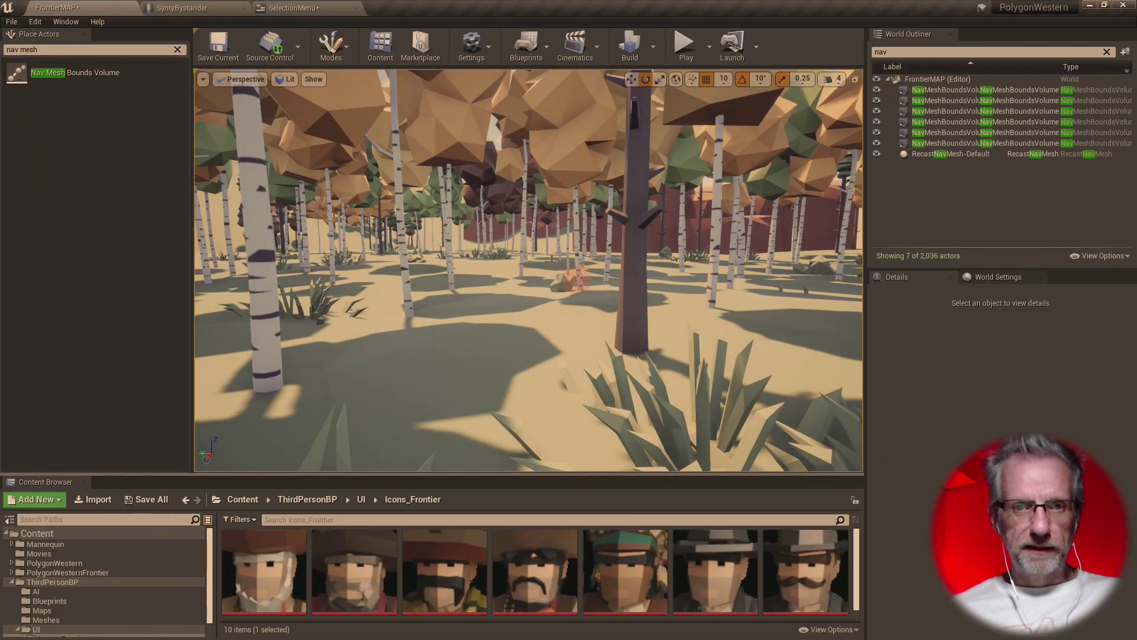
{"action": "left_click", "coordinate": [290, 9]}
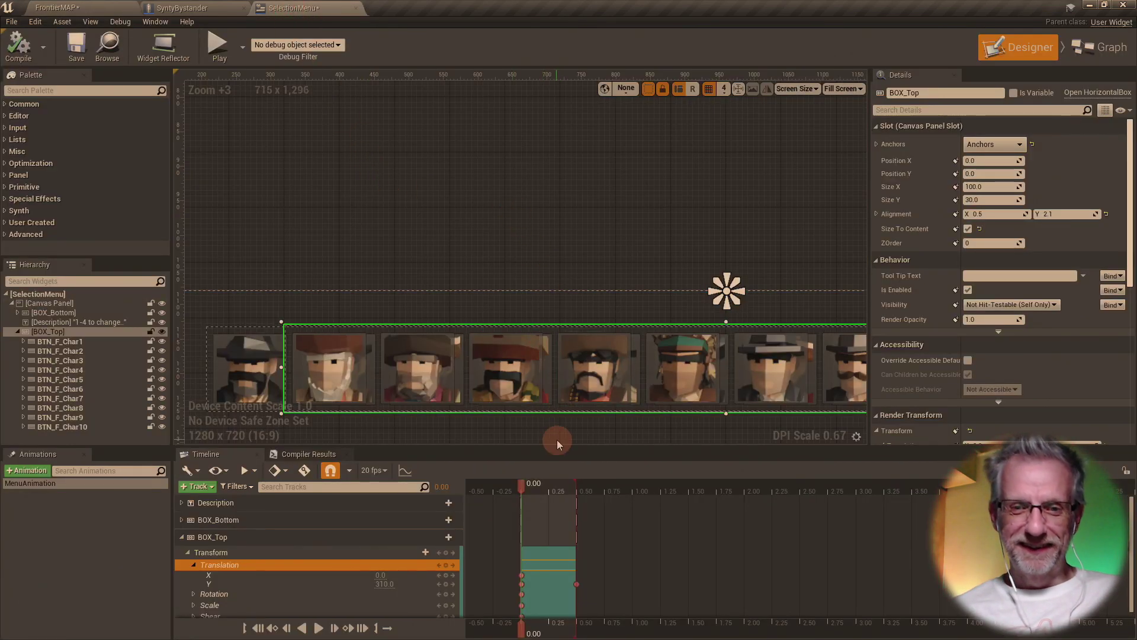
{"action": "left_click_drag", "start_coordinate": [521, 491], "coordinate": [583, 495]}
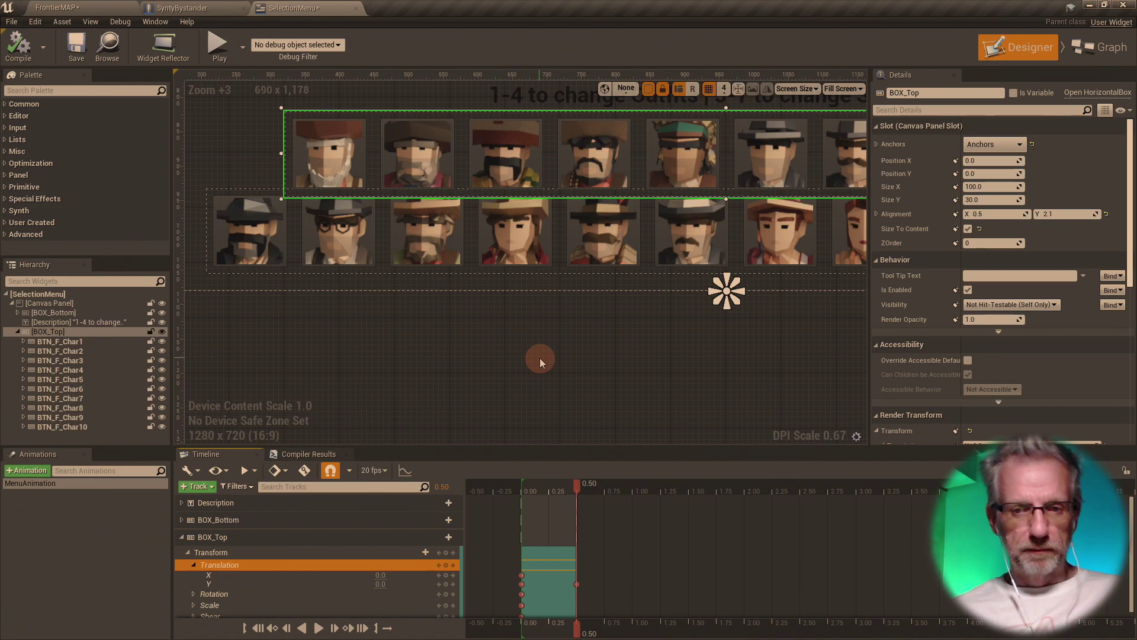
{"action": "right_click_drag", "start_coordinate": [541, 363], "coordinate": [481, 443]}
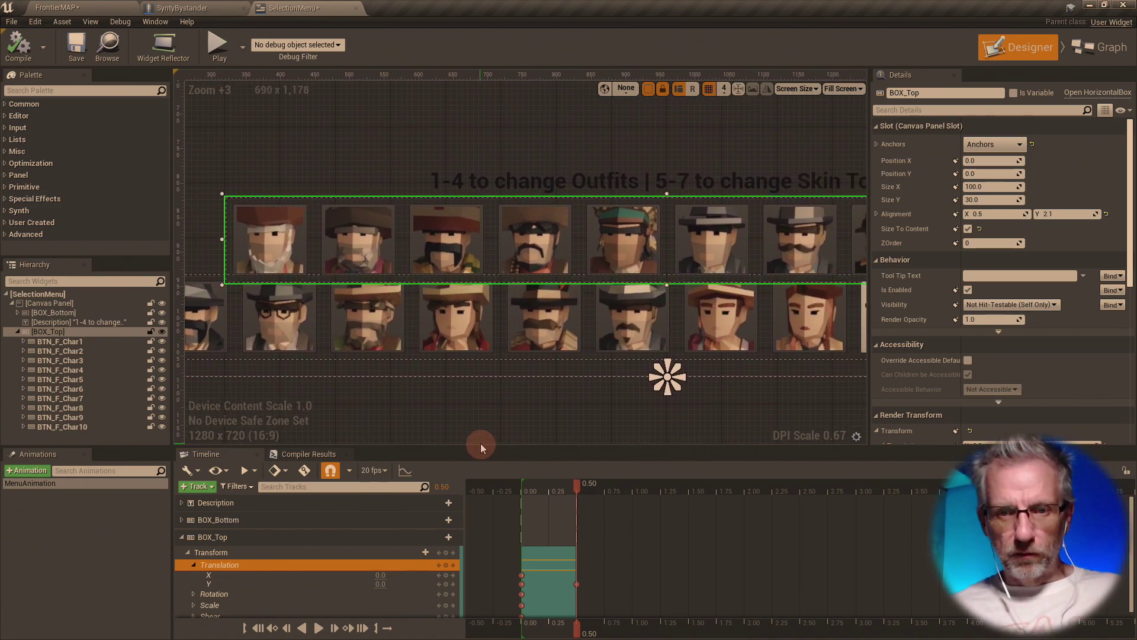
- Set the Description text's Y alignment to 7.5, then adjust it to 7.6
{"action": "left_click", "coordinate": [564, 183]}
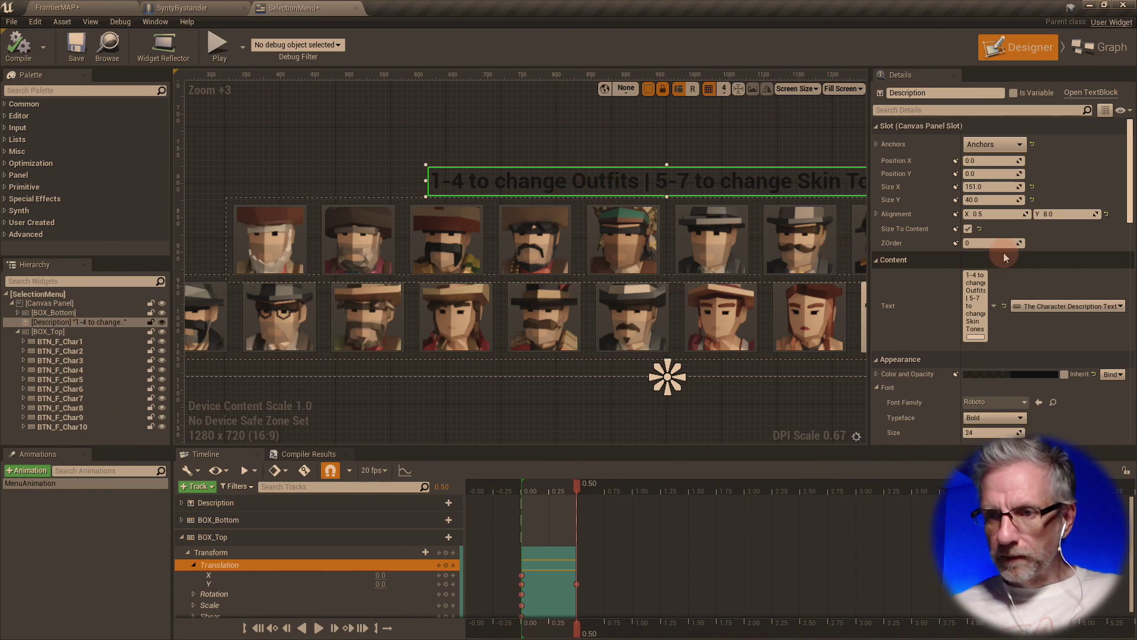
{"action": "left_click", "coordinate": [1069, 215]}
{"action": "type", "text": "7.5"}
{"action": "key", "text": "Return"}
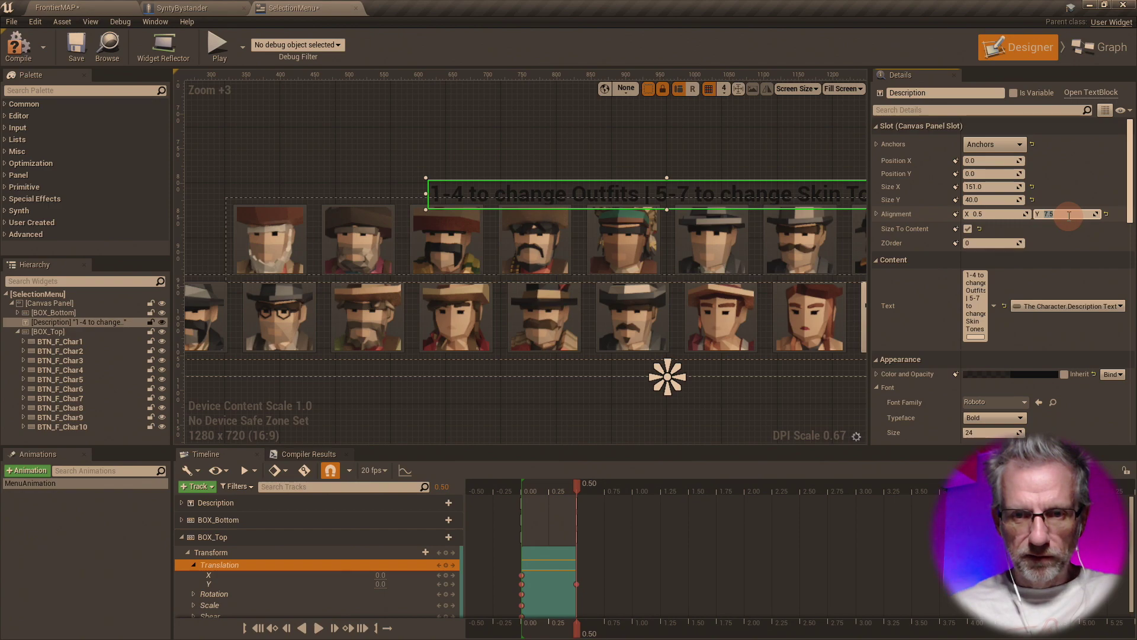
{"action": "key", "text": "Return"}
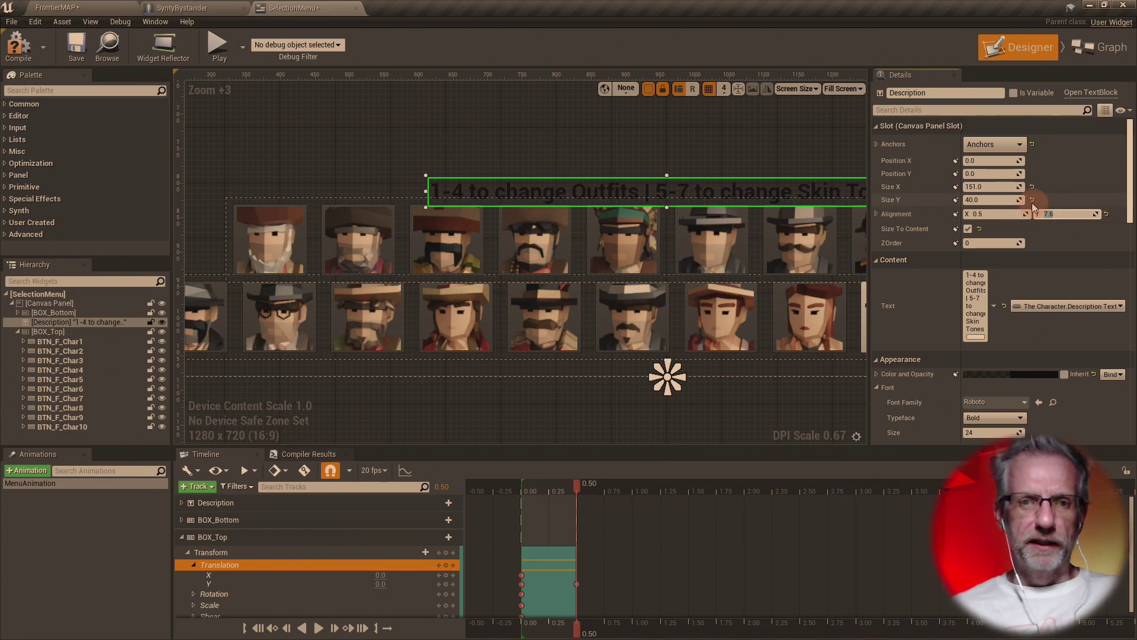
- Run FrontierMAP fullscreen and toggle the selection menu to check the description text's spacing above the button rows
{"action": "left_click", "coordinate": [89, 9]}
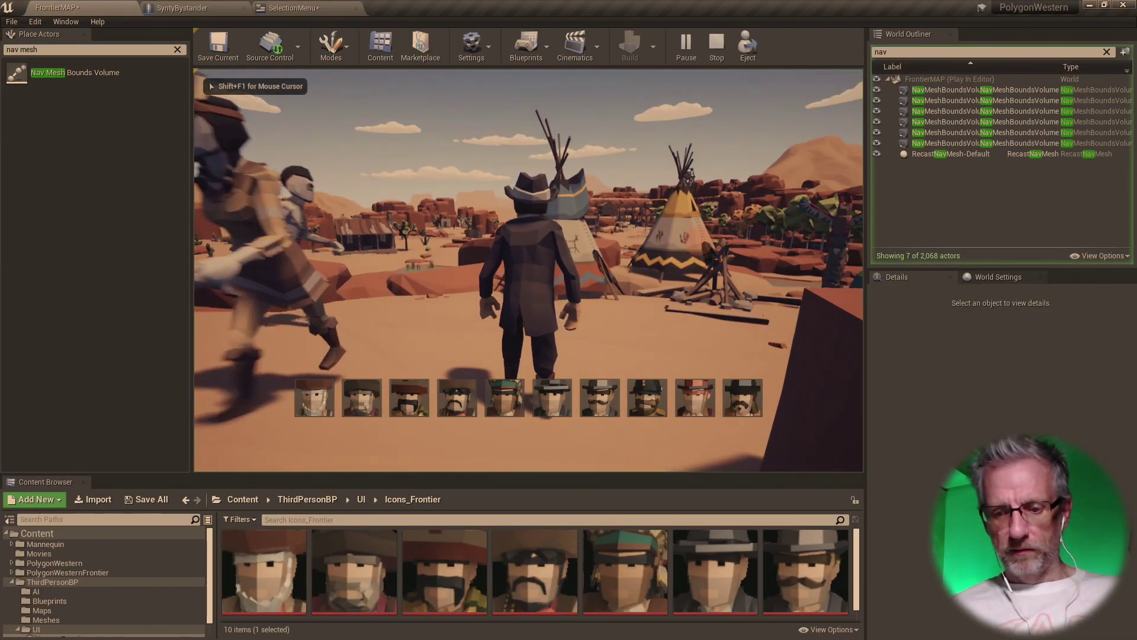
{"action": "key", "text": "F11"}
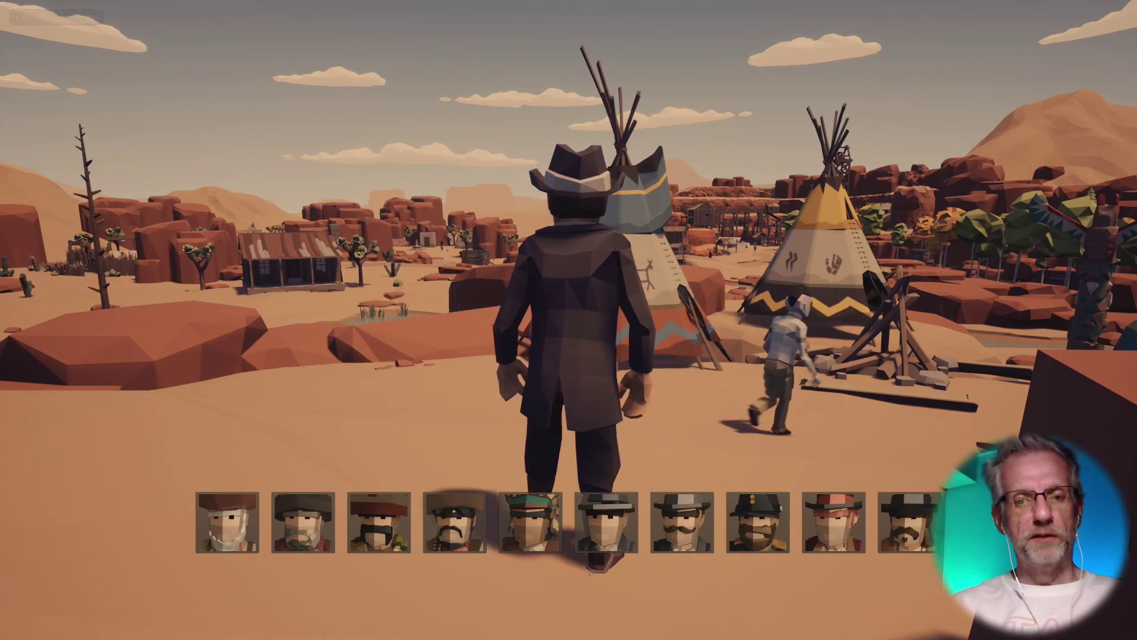
{"action": "key", "text": "Tab"}
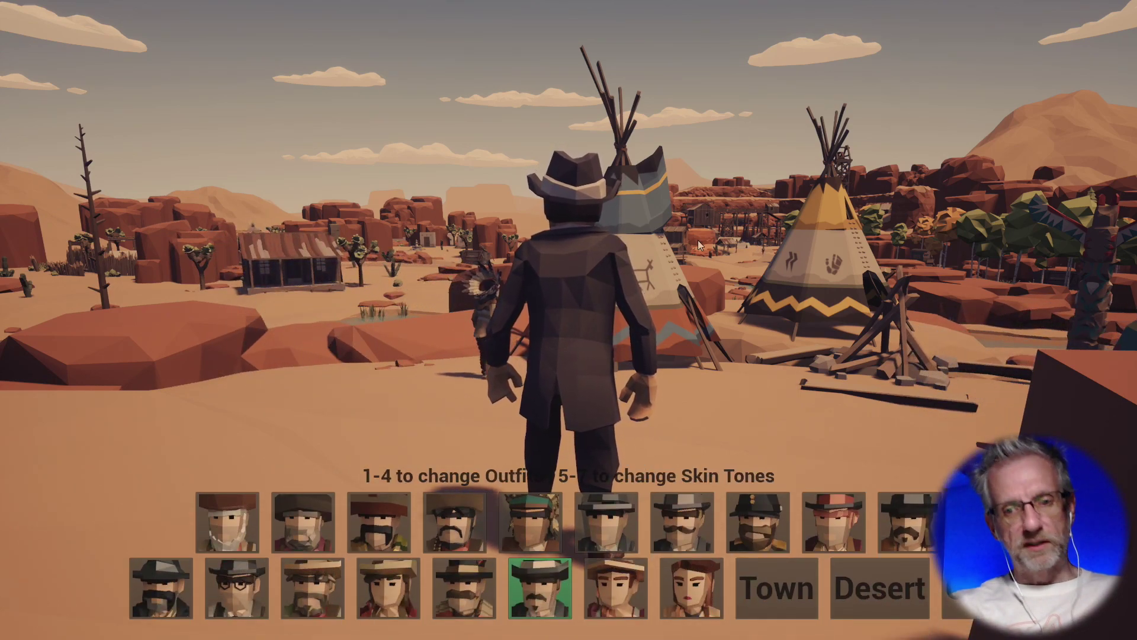
{"action": "left_click", "coordinate": [697, 240]}
{"action": "key", "text": "Tab"}
{"action": "key", "text": "Tab"}
{"action": "key", "text": "Tab"}
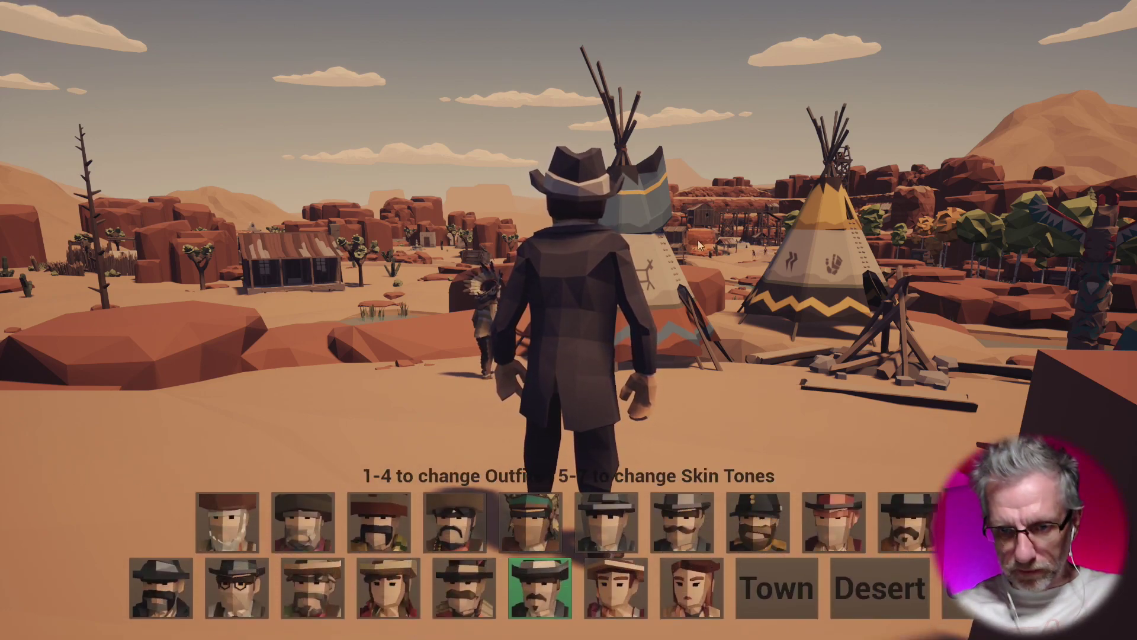
{"action": "key", "text": "Tab"}
{"action": "key", "text": "Tab"}
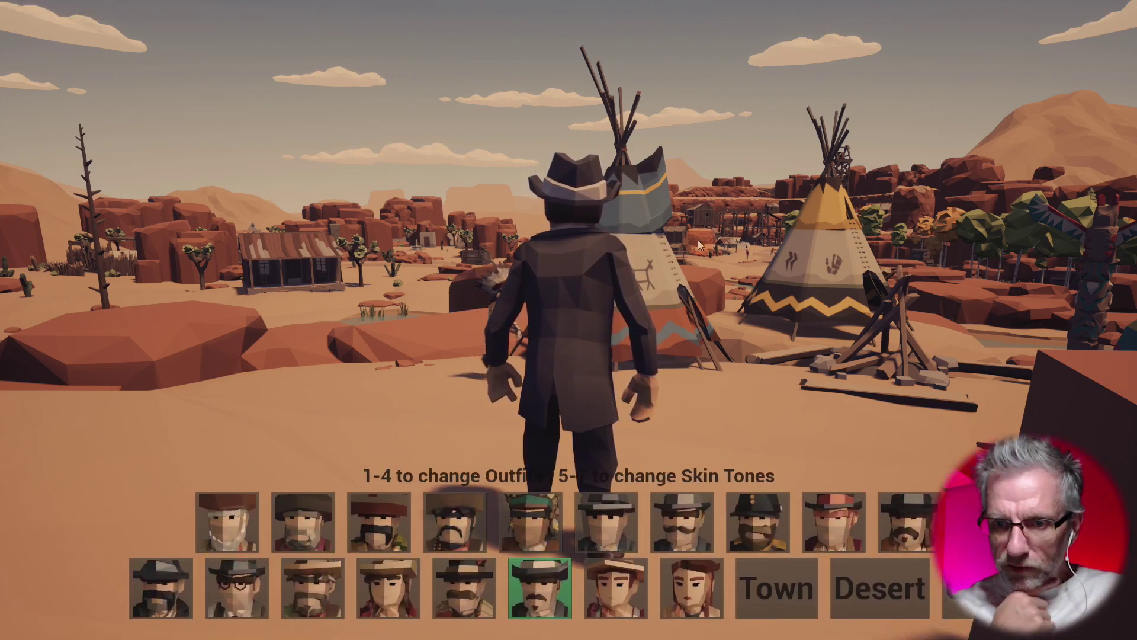
- Run the character through the tepee camp and toggle the selection menu again to check the description text against the scenery
{"action": "key", "text": "Tab"}
{"action": "key", "text": "w"}
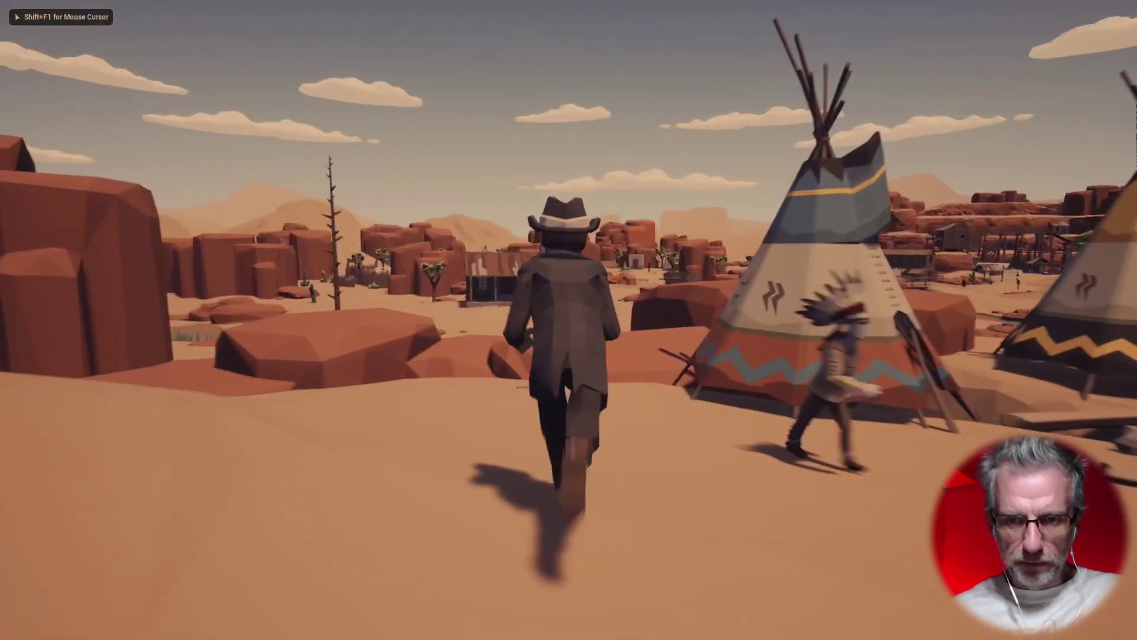
{"action": "key", "text": "a"}
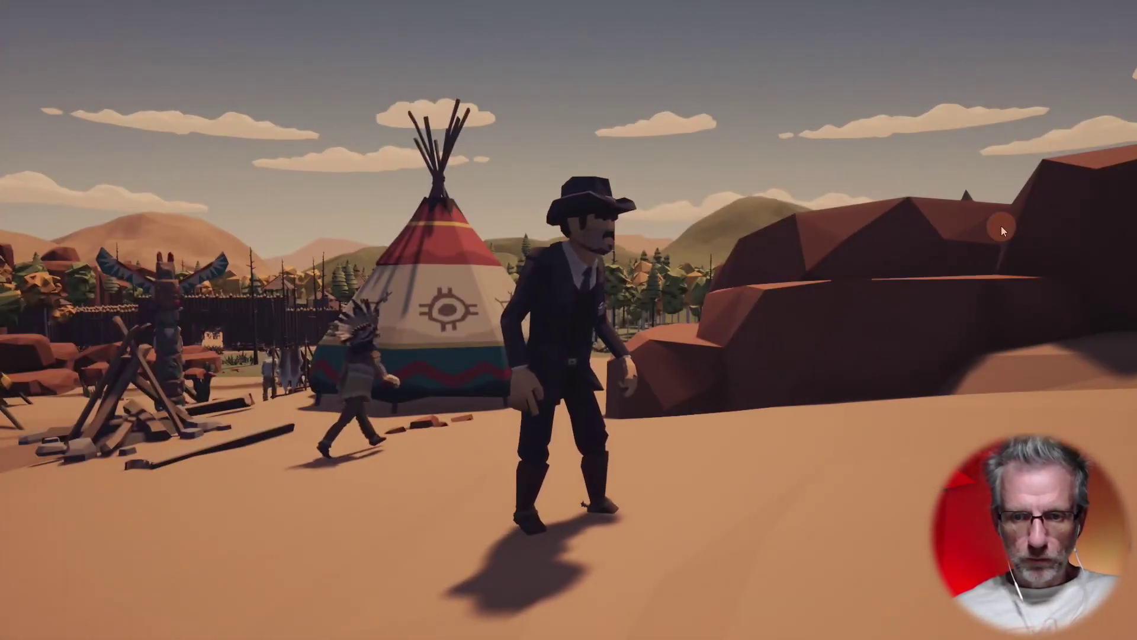
{"action": "key", "text": "Tab"}
{"action": "key", "text": "Tab"}
{"action": "key", "text": "Tab"}
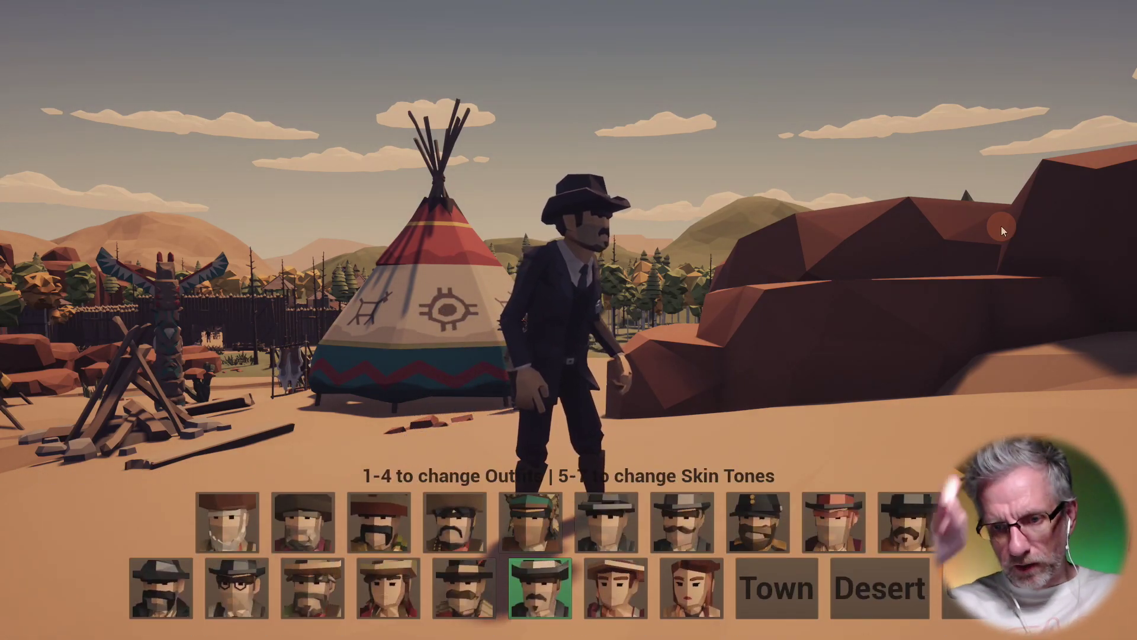
{"action": "key", "text": "Tab"}
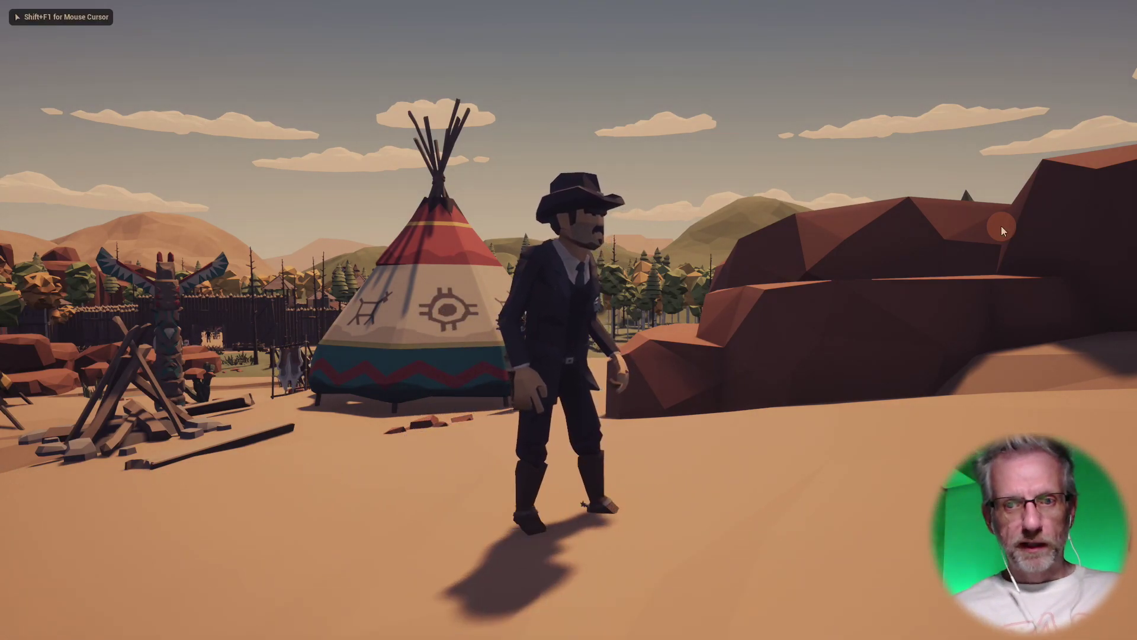
- Stop the game and set the Description text's Y alignment to 7.5 in the SelectionMenu widget
{"action": "key", "text": "F8"}
{"action": "key", "text": "Escape"}
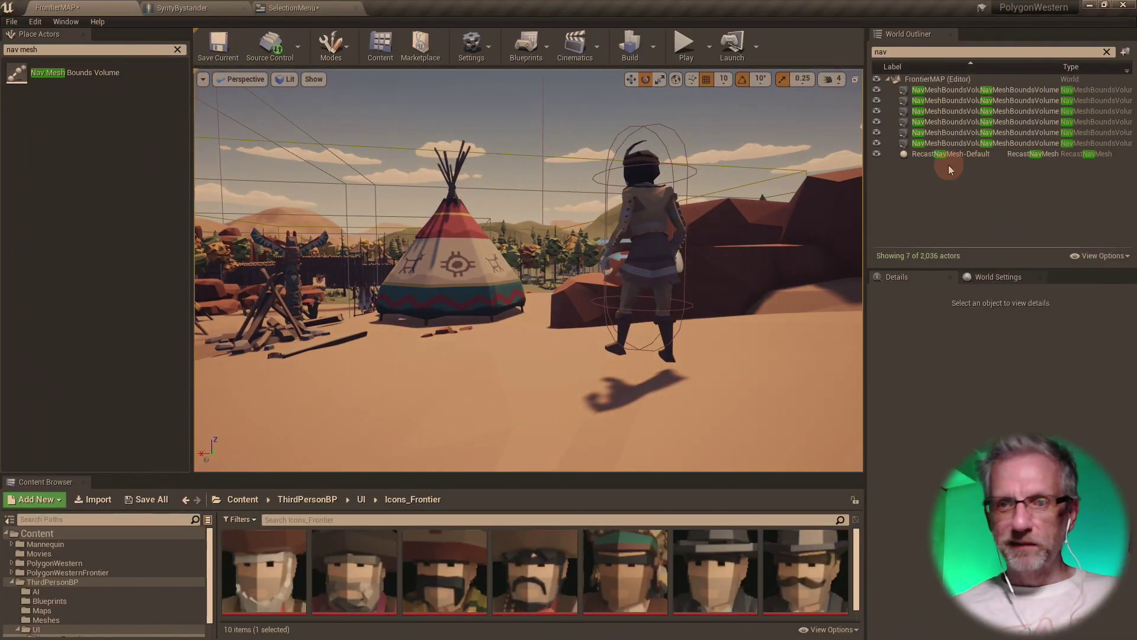
{"action": "left_click", "coordinate": [277, 11]}
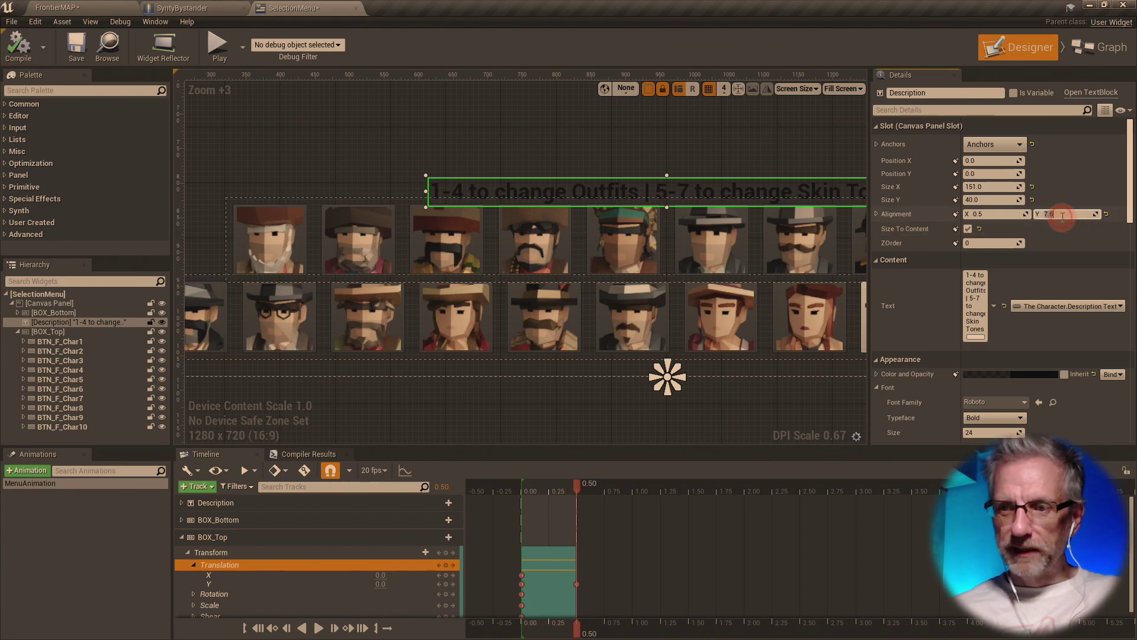
{"action": "key", "text": "Return"}
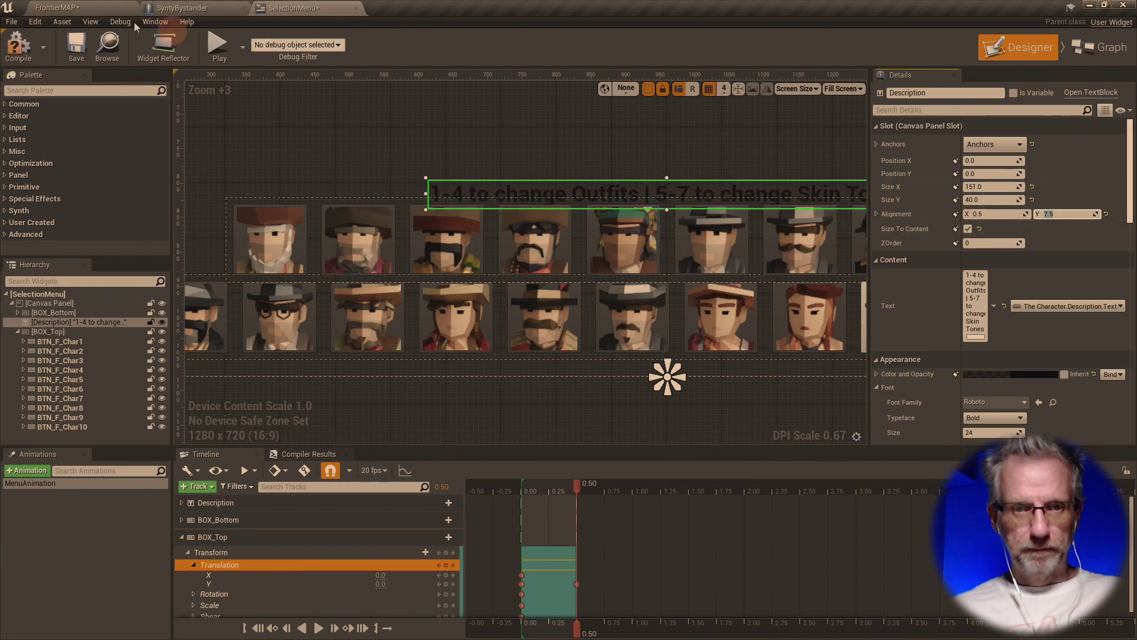
- Play FrontierMAP once more to check the description text's new position in the selection menu, and stop the game
{"action": "left_click", "coordinate": [78, 11]}
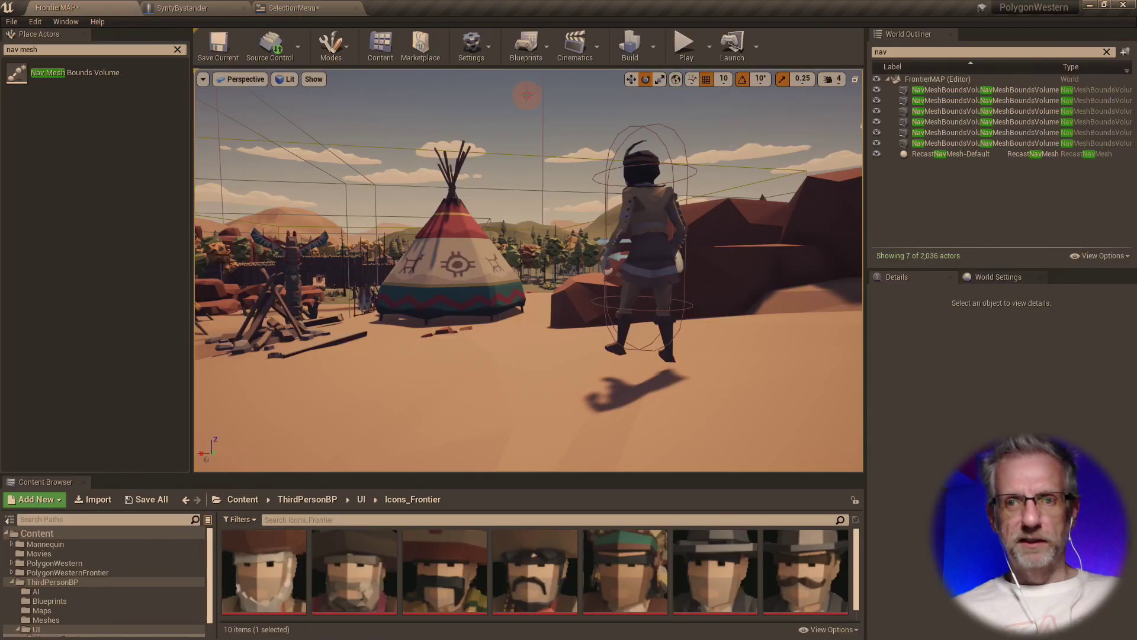
{"action": "left_click", "coordinate": [685, 48]}
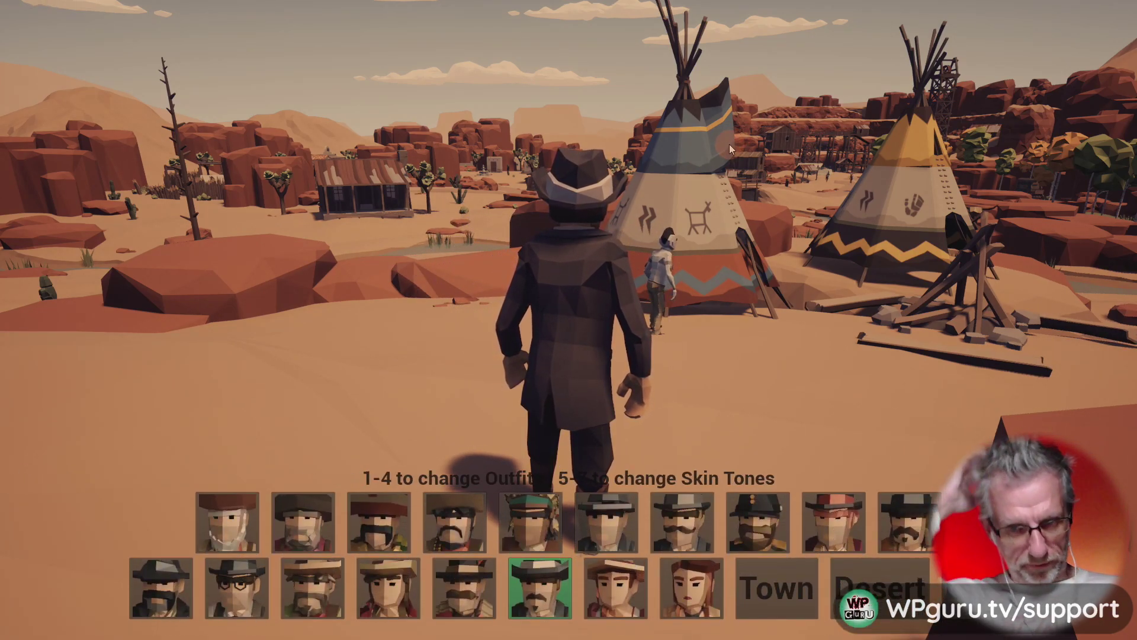
{"action": "left_click", "coordinate": [729, 144]}
{"action": "key", "text": "Escape"}
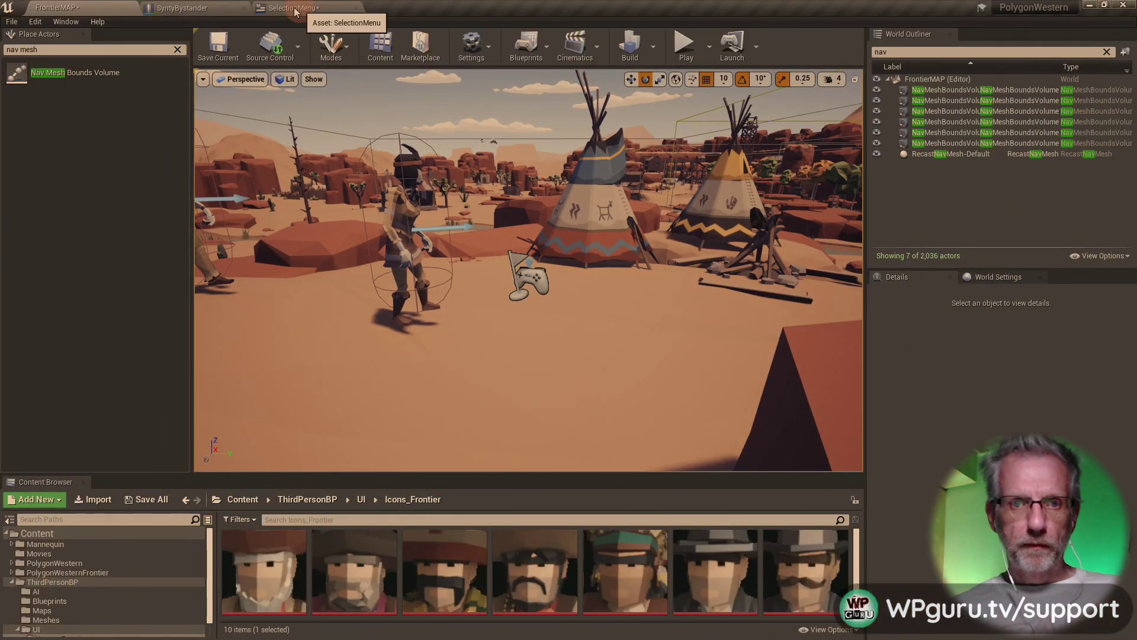
- Select MenuAnimation in the SelectionMenu widget and scrub it back to 0.35 to examine how the button rows move
{"action": "left_click", "coordinate": [294, 10]}
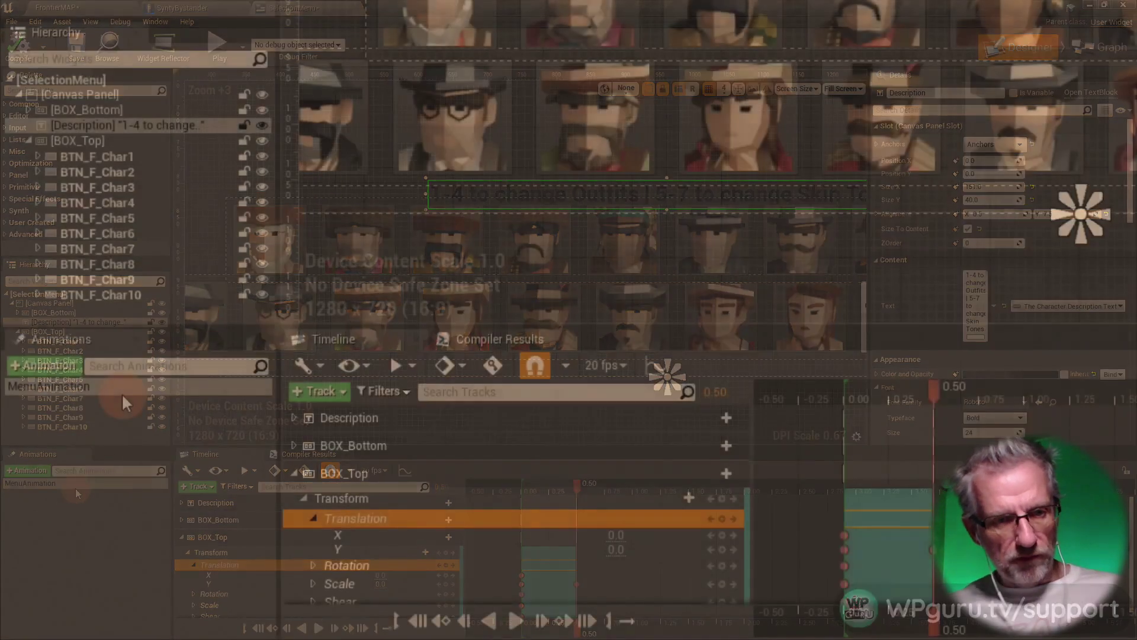
{"action": "left_click", "coordinate": [119, 390]}
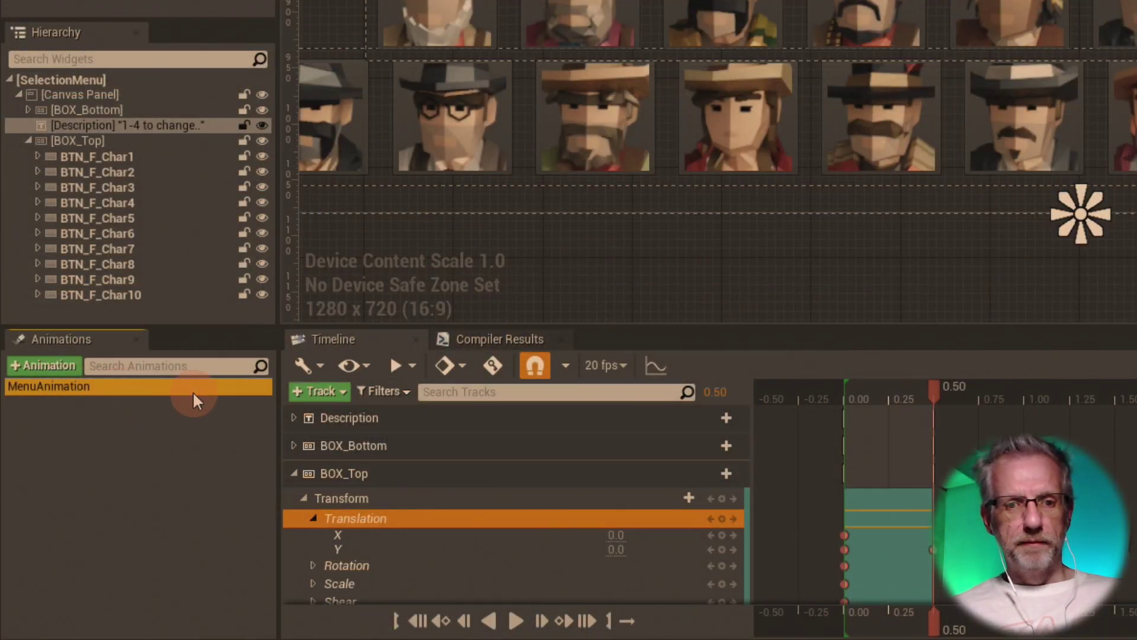
{"action": "left_click_drag", "start_coordinate": [930, 390], "coordinate": [906, 409]}
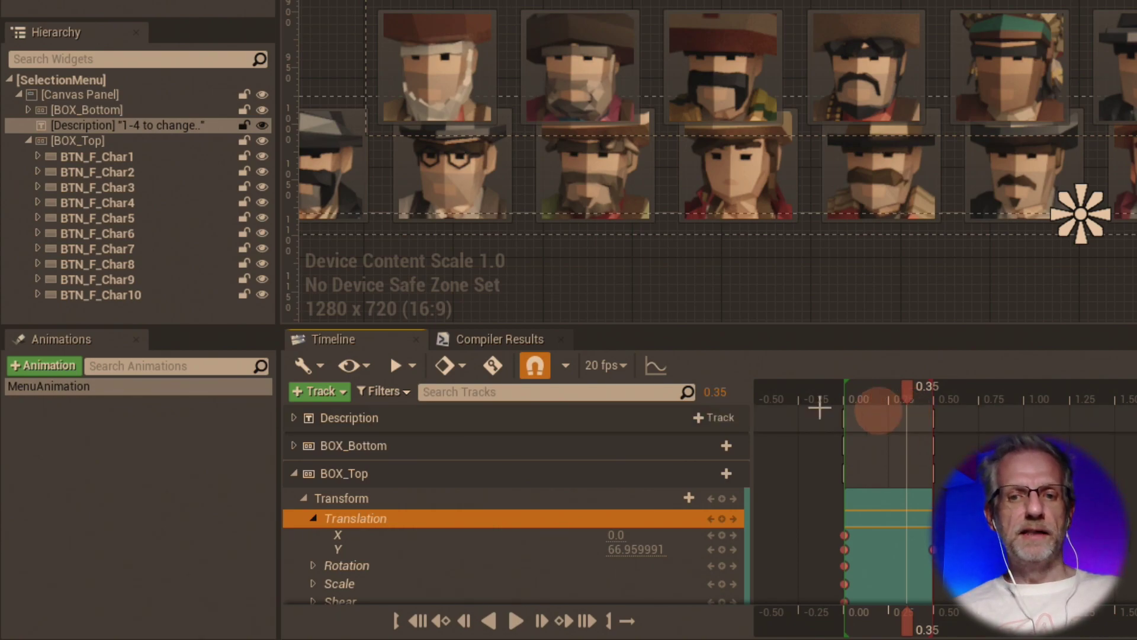
- Deselect MenuAnimation and set BOX_Top's render transform translation Y to 320
{"action": "left_click", "coordinate": [129, 472]}
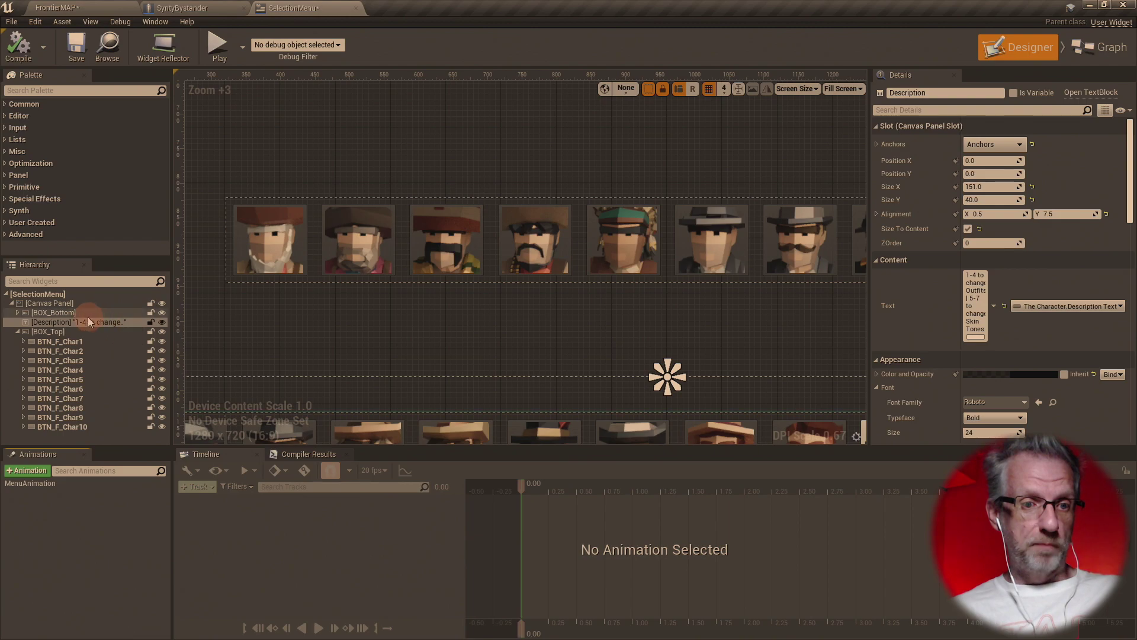
{"action": "left_click", "coordinate": [54, 332]}
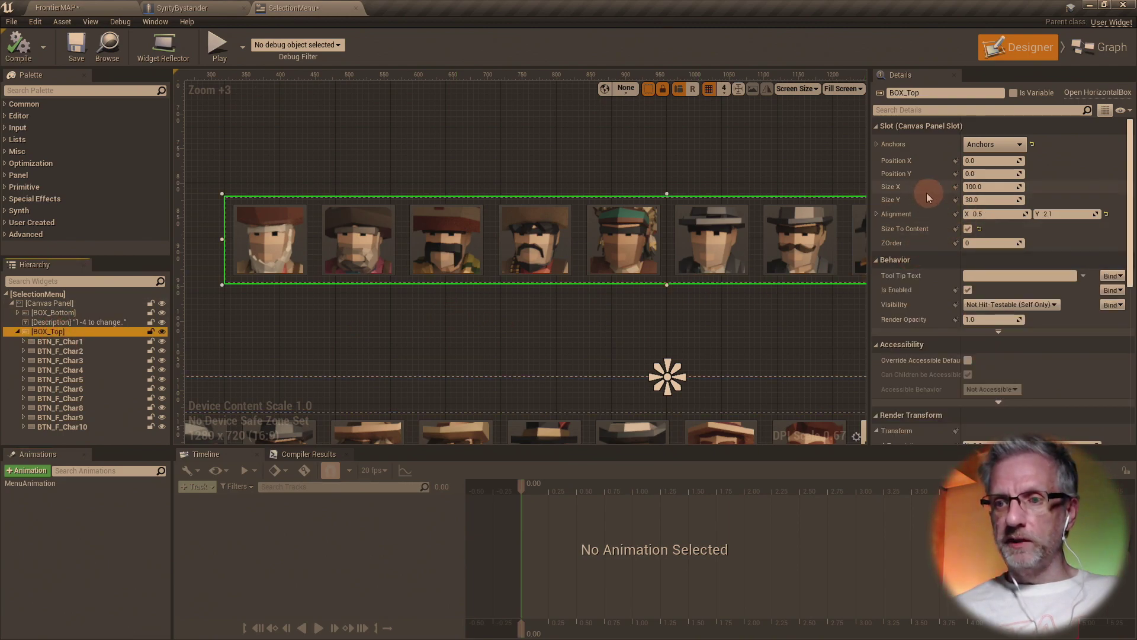
{"action": "scroll", "coordinate": [936, 229], "scroll_direction": "down", "scroll_amount": 7}
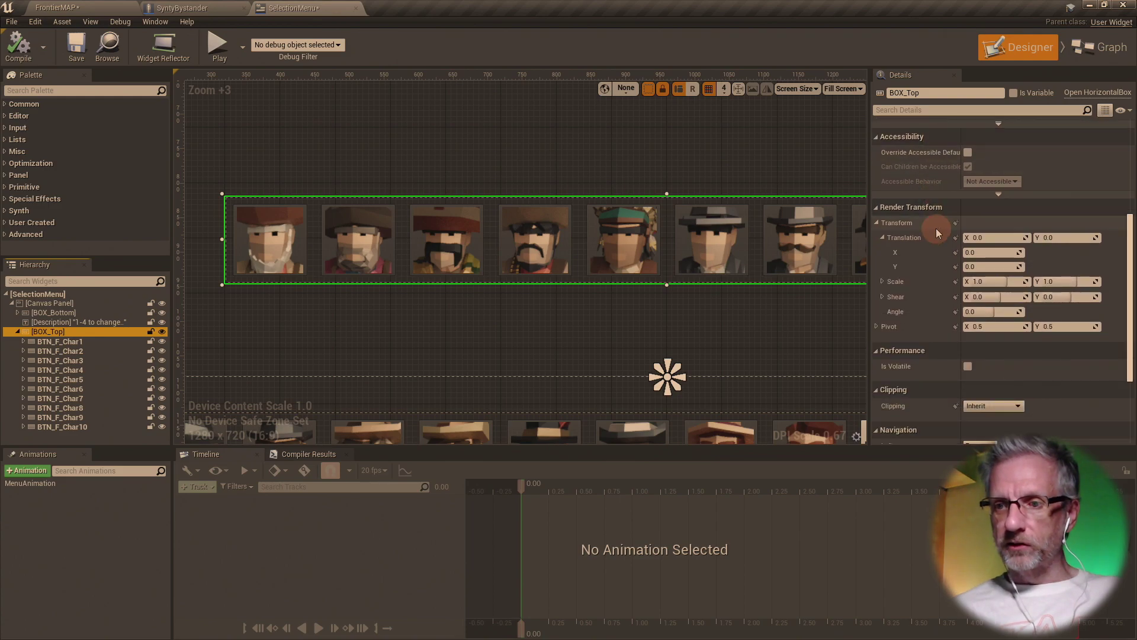
{"action": "left_click", "coordinate": [1068, 238]}
{"action": "type", "text": "320"}
{"action": "key", "text": "Return"}
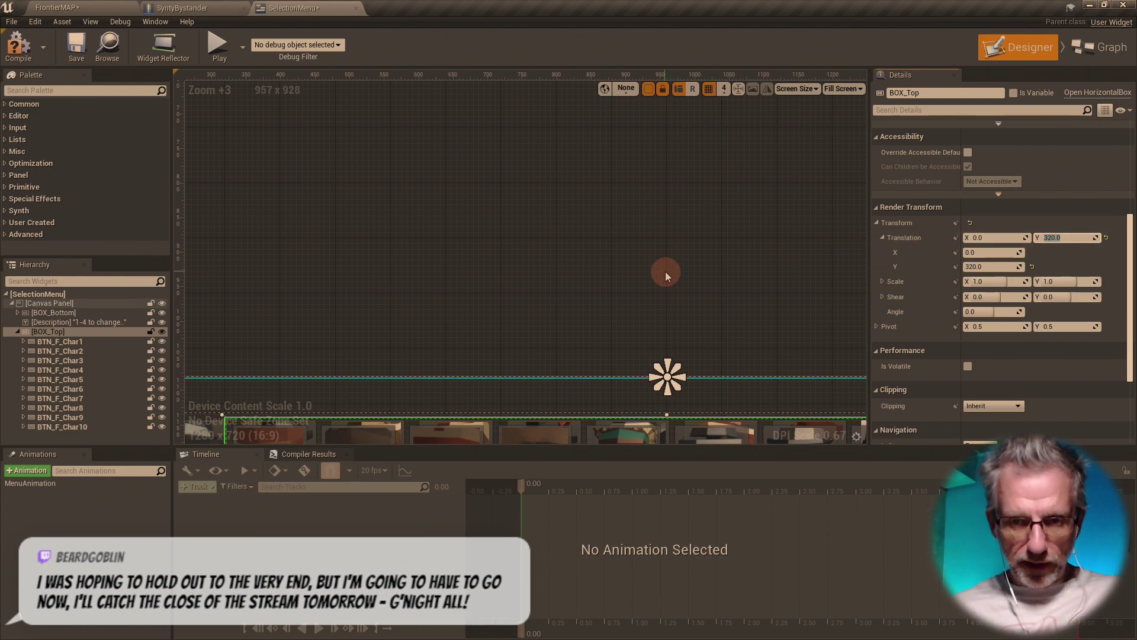
{"action": "scroll", "coordinate": [665, 271], "scroll_direction": "down", "scroll_amount": 1}
{"action": "scroll", "coordinate": [666, 271], "scroll_direction": "up", "scroll_amount": 1}
{"action": "right_click_drag", "start_coordinate": [665, 271], "coordinate": [730, 124]}
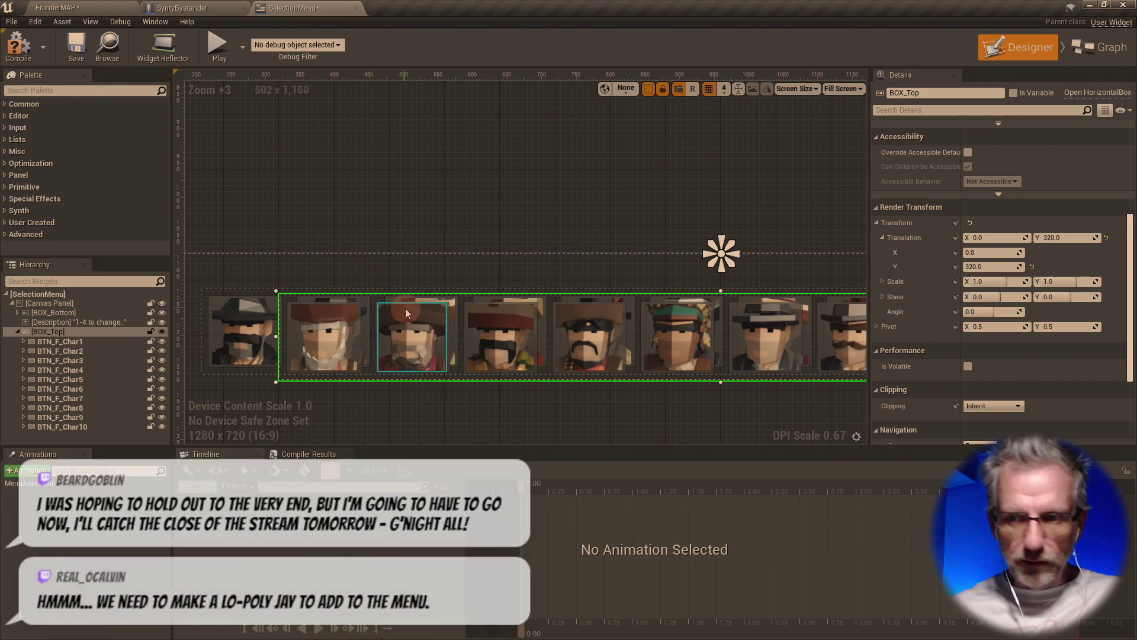
- Compare BOX_Top's translation with that of BOX_Bottom and try a Y translation of 200 on BOX_Top
{"action": "left_click", "coordinate": [89, 313]}
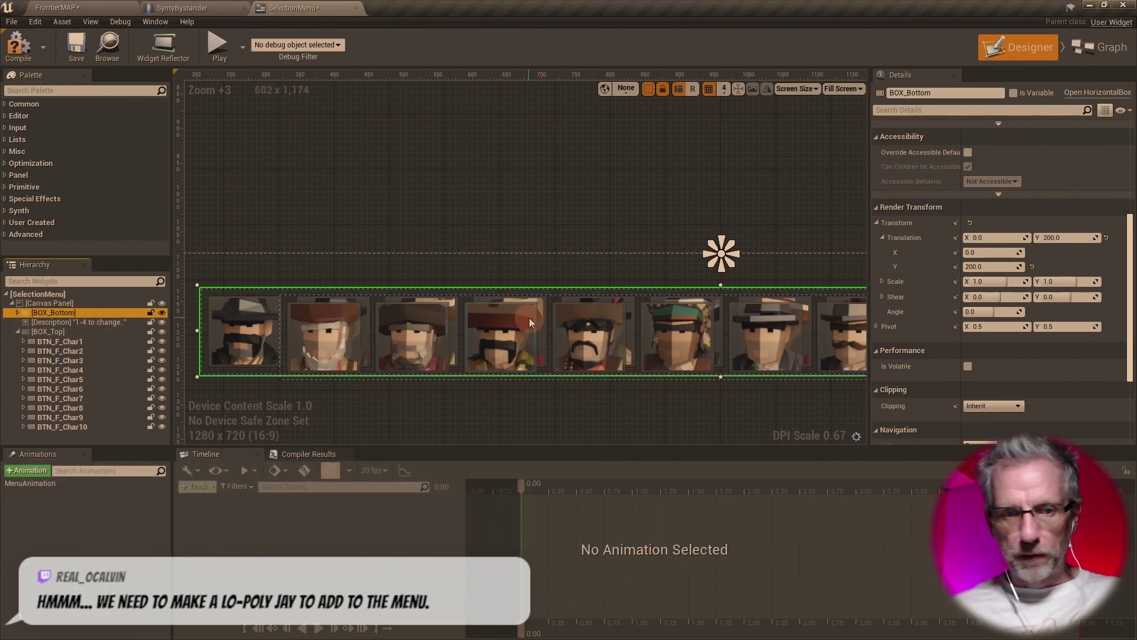
{"action": "left_click", "coordinate": [81, 332]}
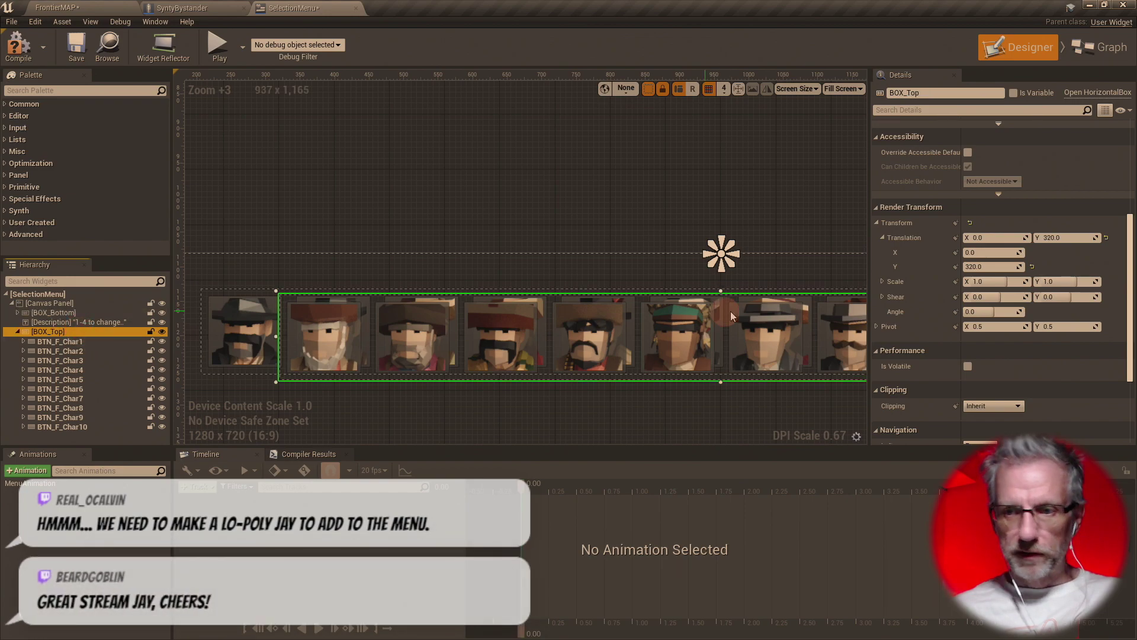
{"action": "left_click", "coordinate": [1077, 239]}
{"action": "type", "text": "200"}
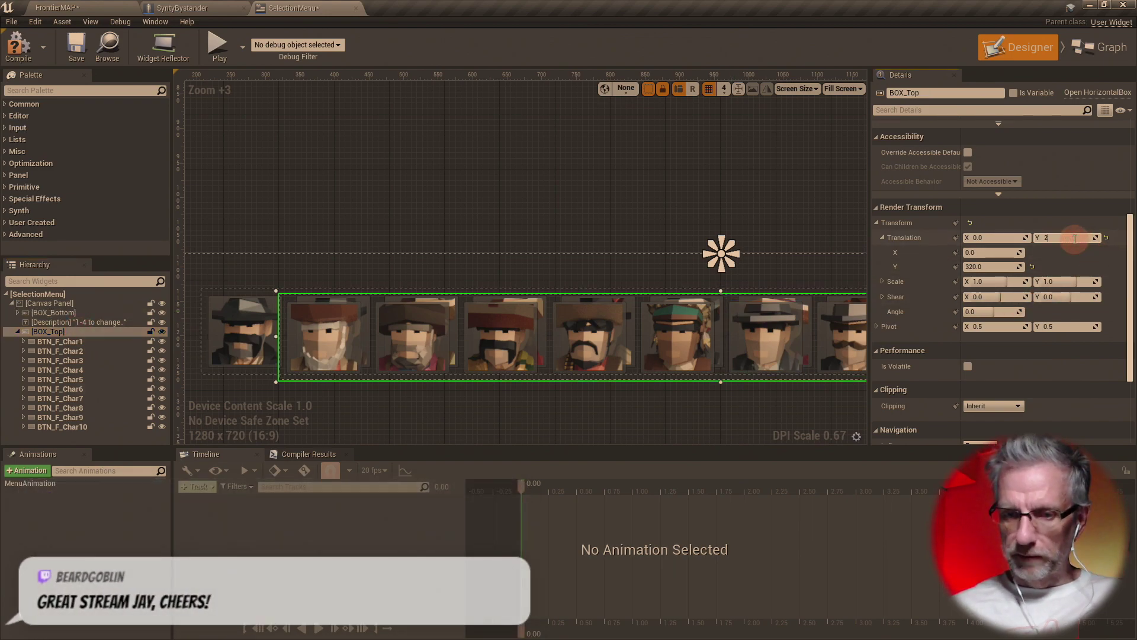
{"action": "key", "text": "Return"}
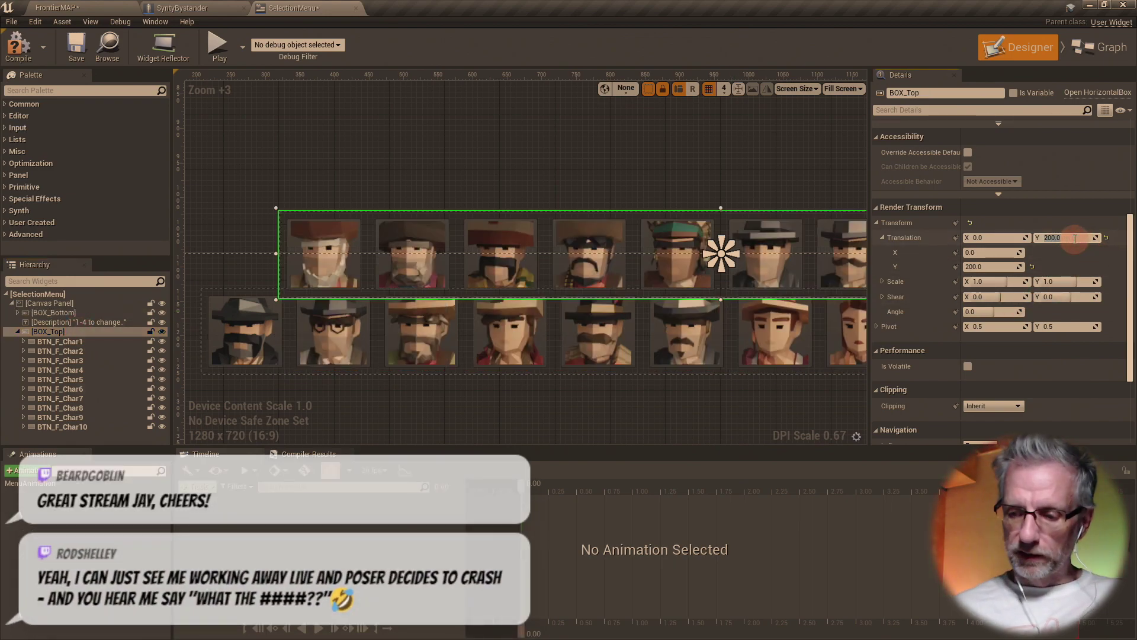
- Set BOX_Top's render transform translation Y to 310 and compile the SelectionMenu widget
{"action": "type", "text": "310"}
{"action": "key", "text": "Return"}
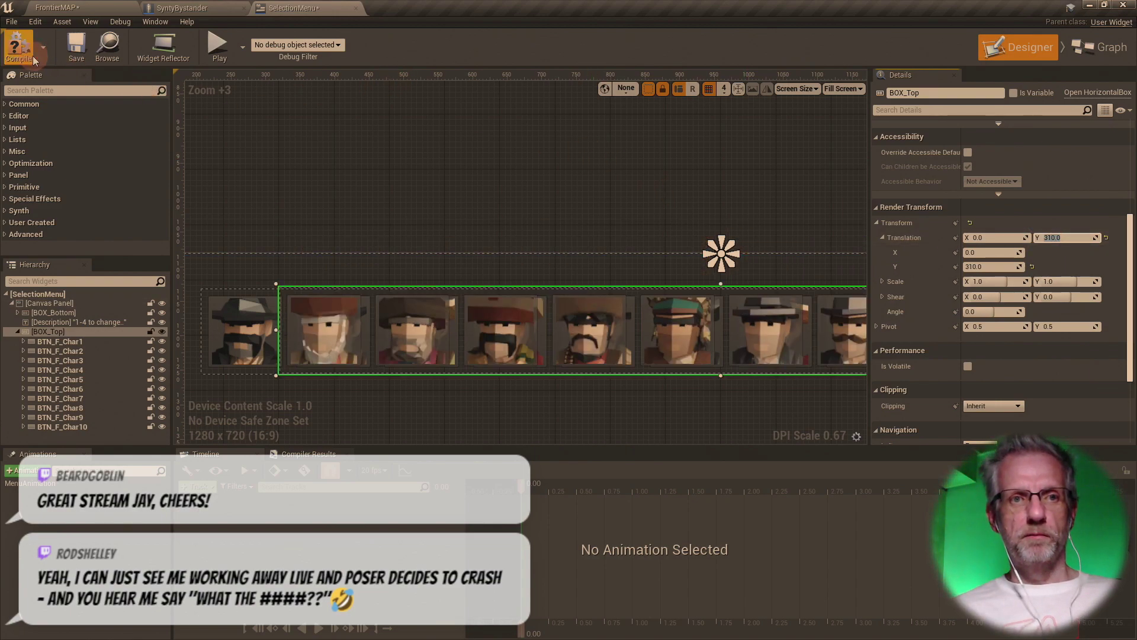
{"action": "left_click", "coordinate": [18, 48]}
- Play FrontierMAP full screen to check how the selection menu's two button rows appear, and stop the game
{"action": "left_click", "coordinate": [65, 8]}
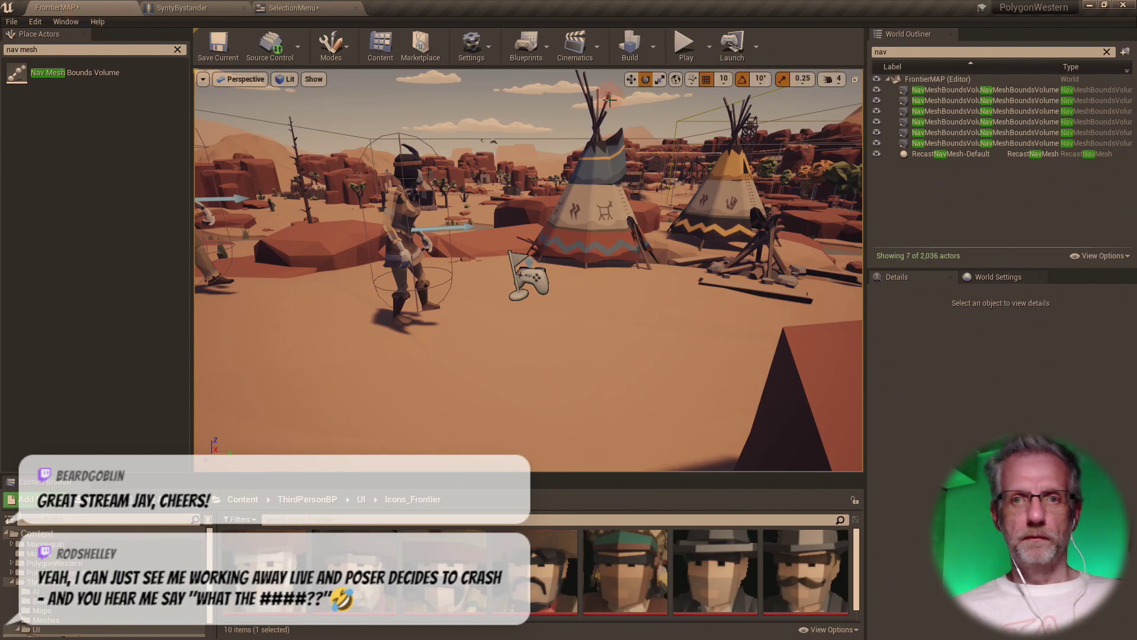
{"action": "left_click", "coordinate": [686, 47]}
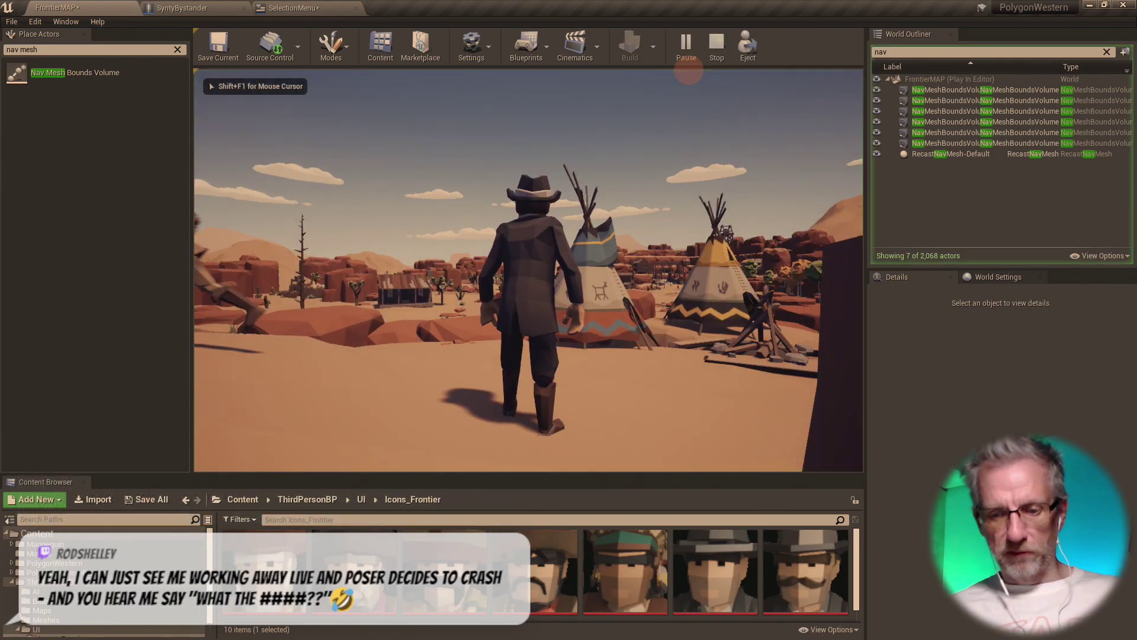
{"action": "key", "text": "F11"}
{"action": "left_click", "coordinate": [732, 262]}
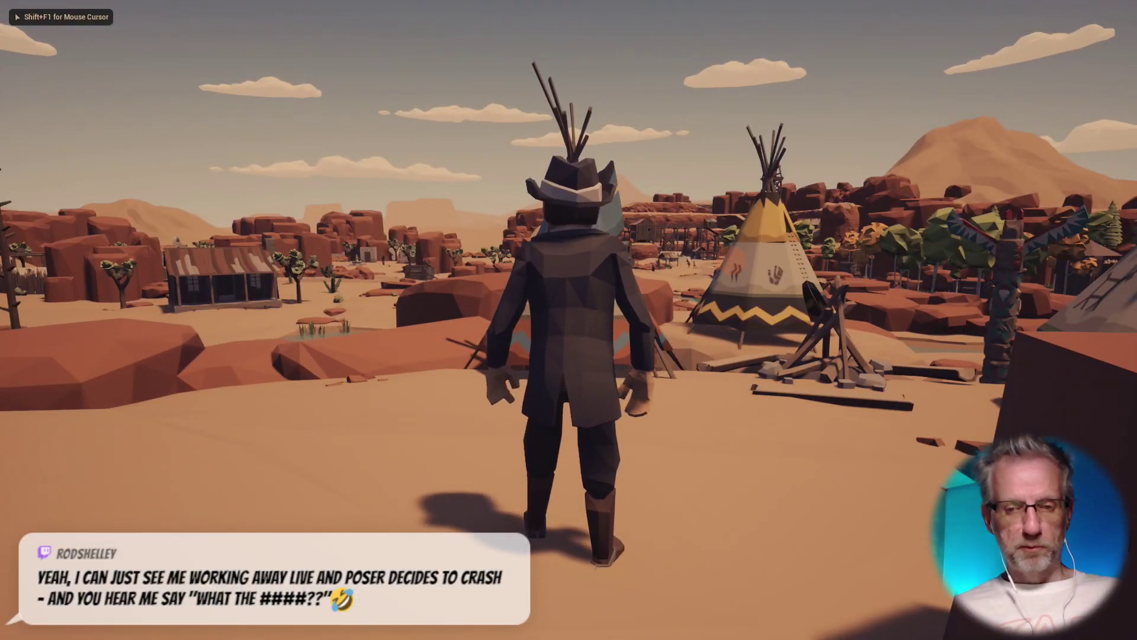
{"action": "key", "text": "w"}
{"action": "key", "text": "shift+F1"}
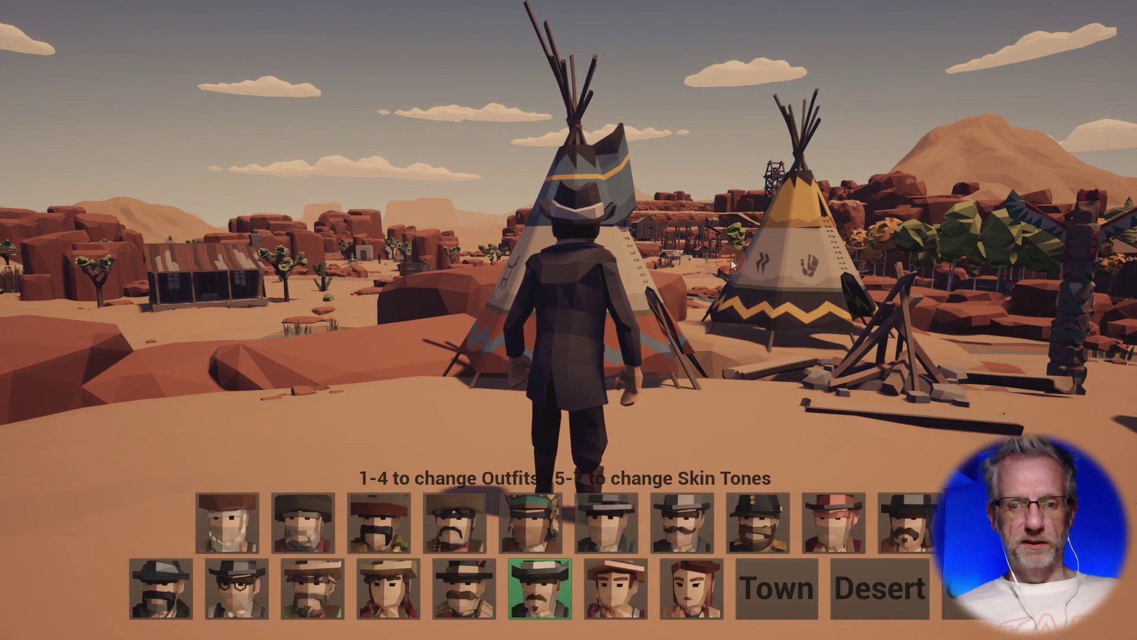
{"action": "key", "text": "Escape"}
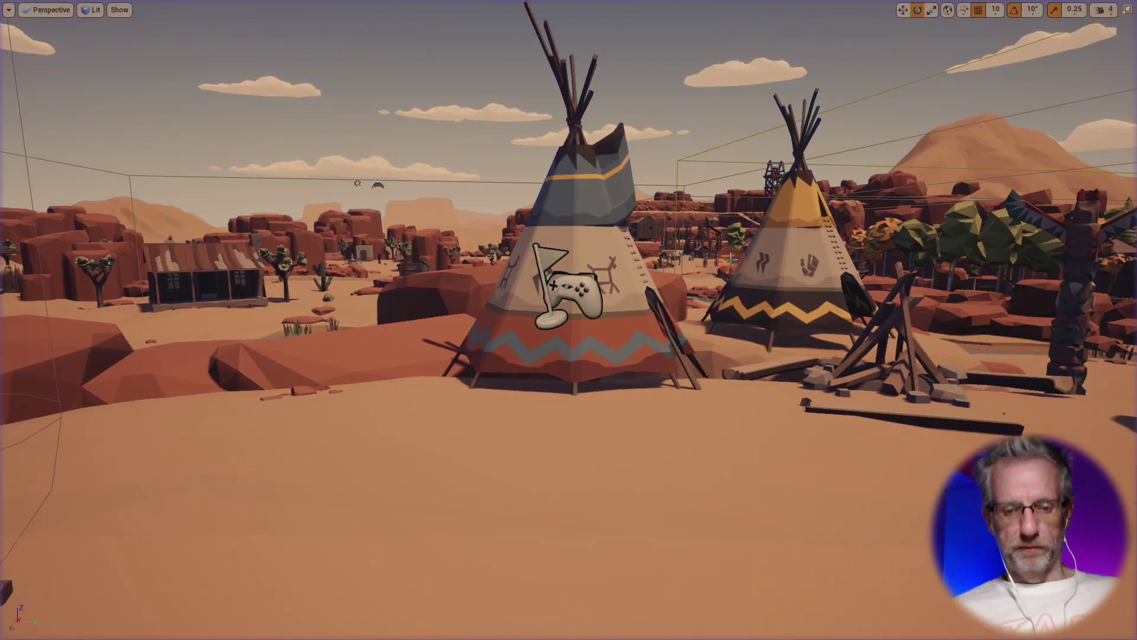
{"action": "key", "text": "F11"}
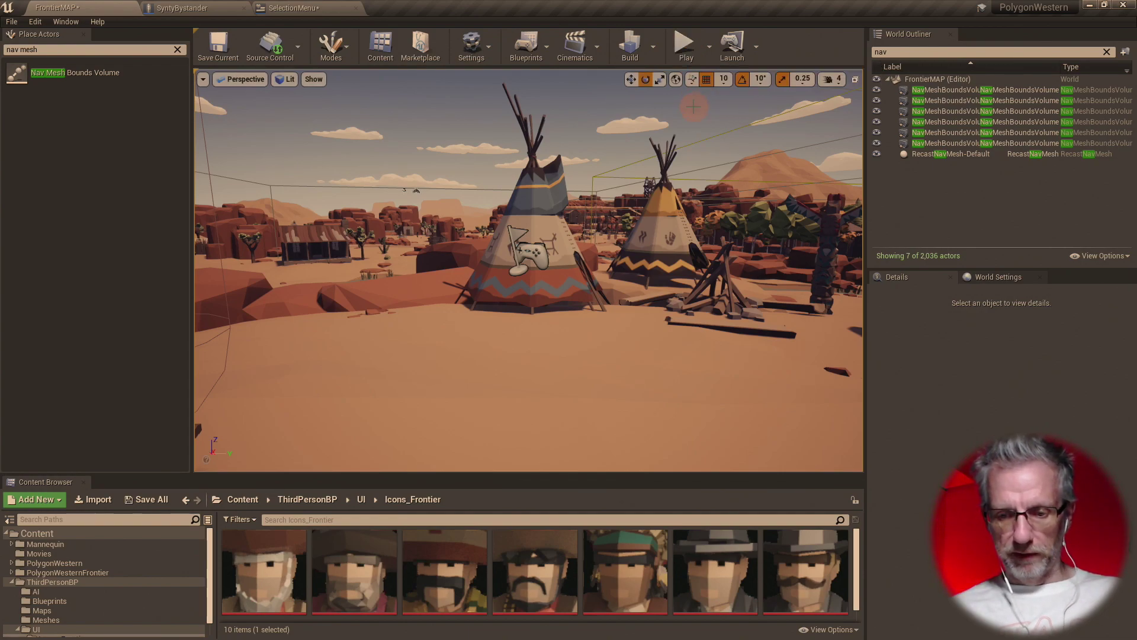
- Play FrontierMAP full screen again, toggle the selection menu repeatedly and try a character button in each row
{"action": "key", "text": "F11"}
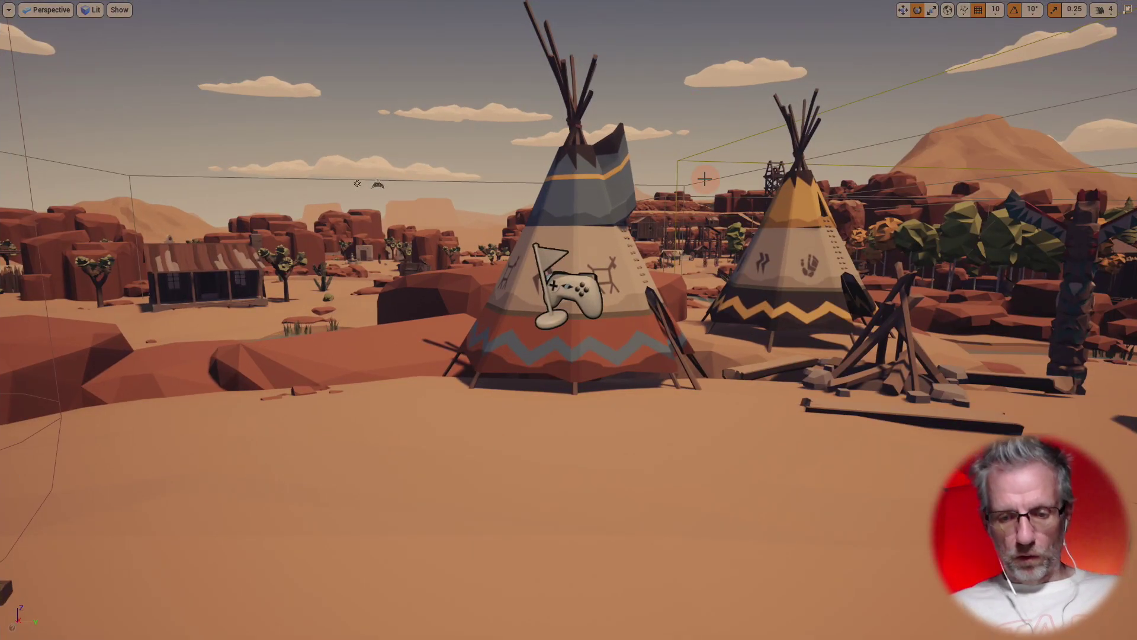
{"action": "key", "text": "alt+p"}
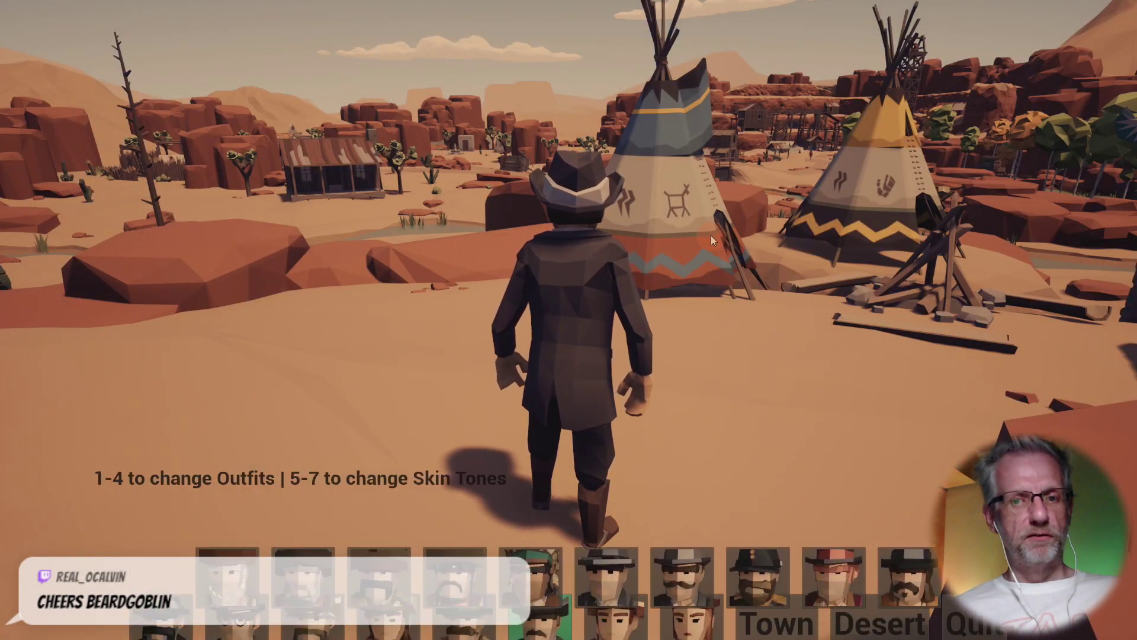
{"action": "key", "text": "Tab"}
{"action": "key", "text": "Tab"}
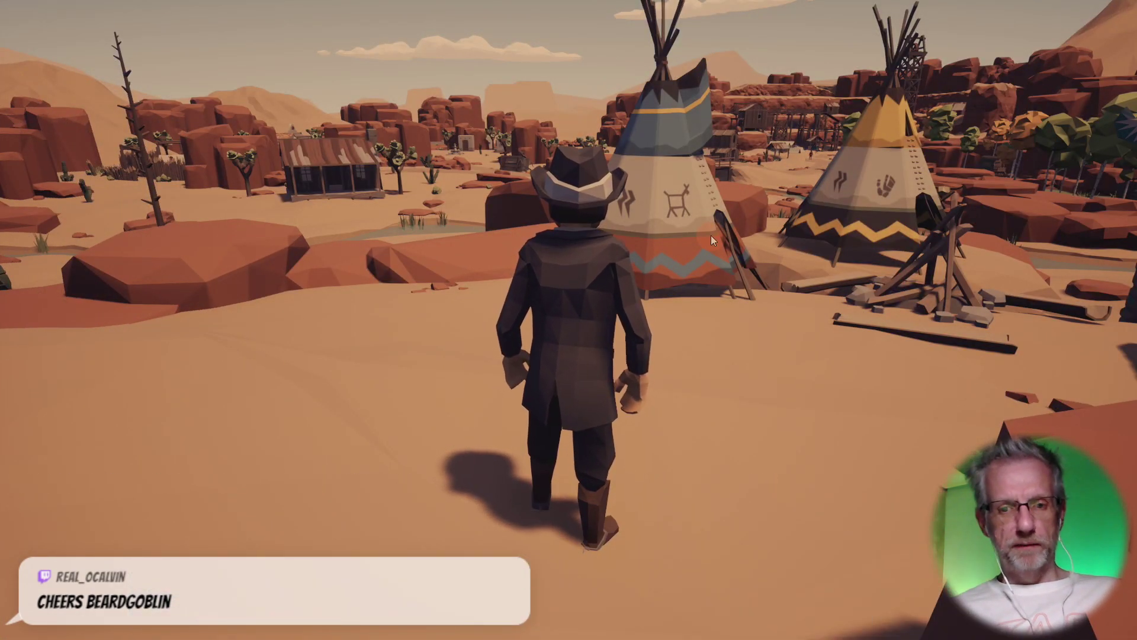
{"action": "key", "text": "Tab"}
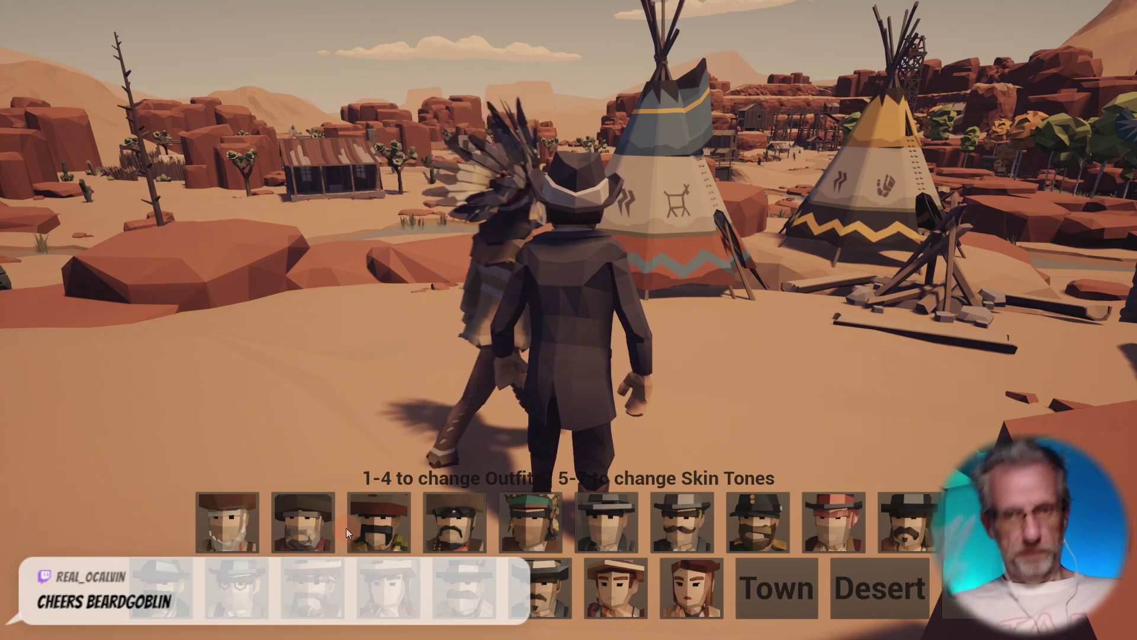
{"action": "left_click", "coordinate": [225, 529]}
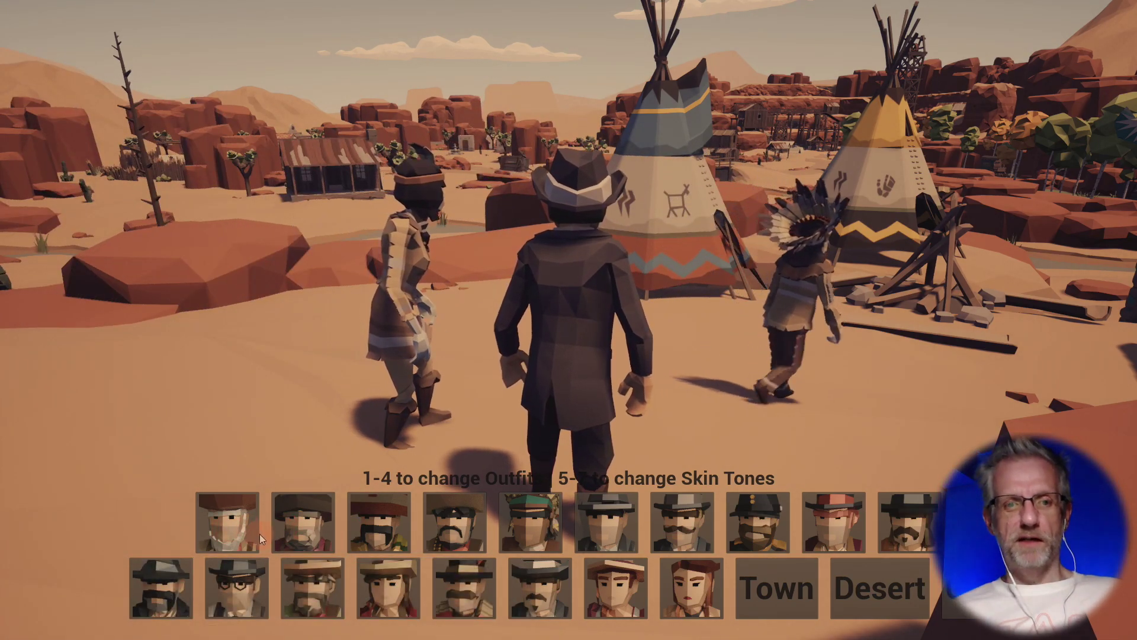
{"action": "left_click", "coordinate": [252, 594]}
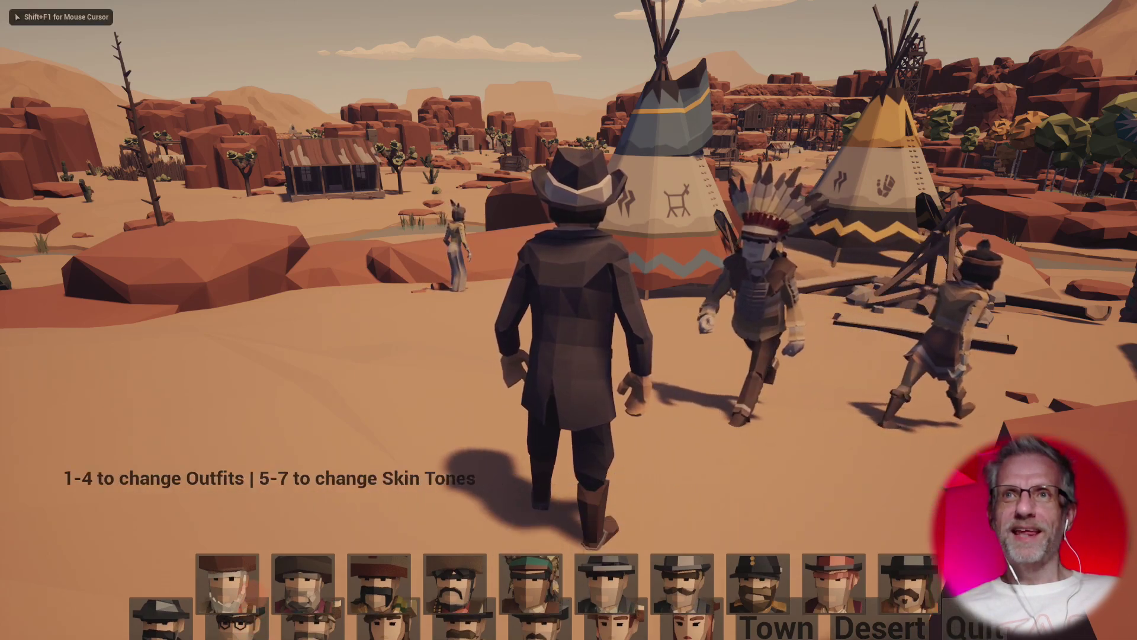
- Run and jump the character through the desert, toggle the selection menu once more and stop the game
{"action": "key", "text": "w"}
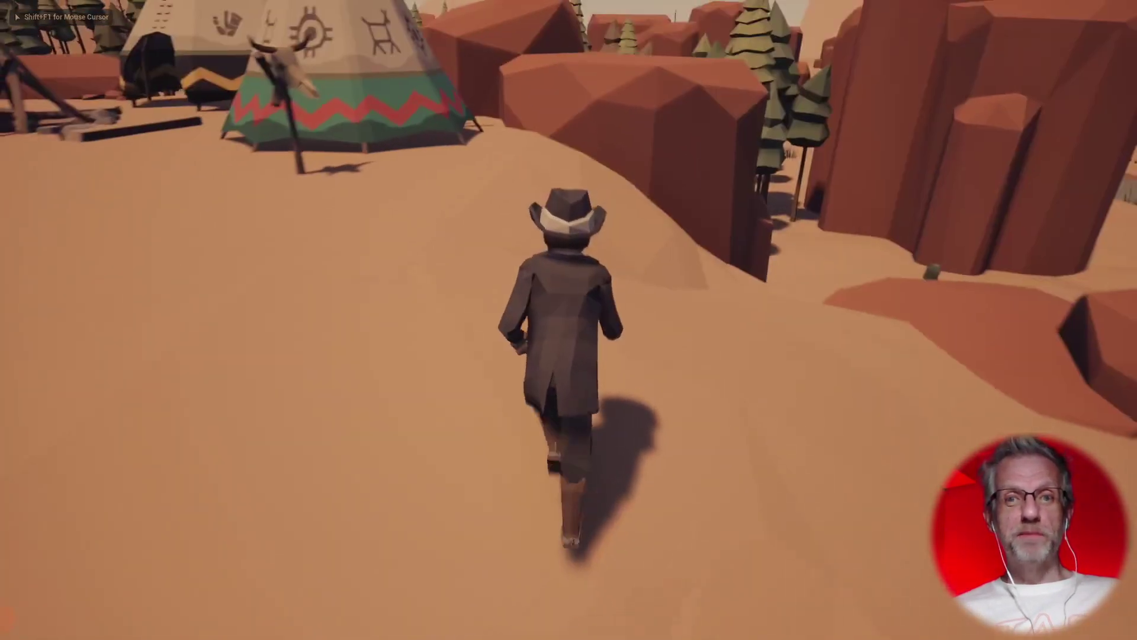
{"action": "key", "text": "space"}
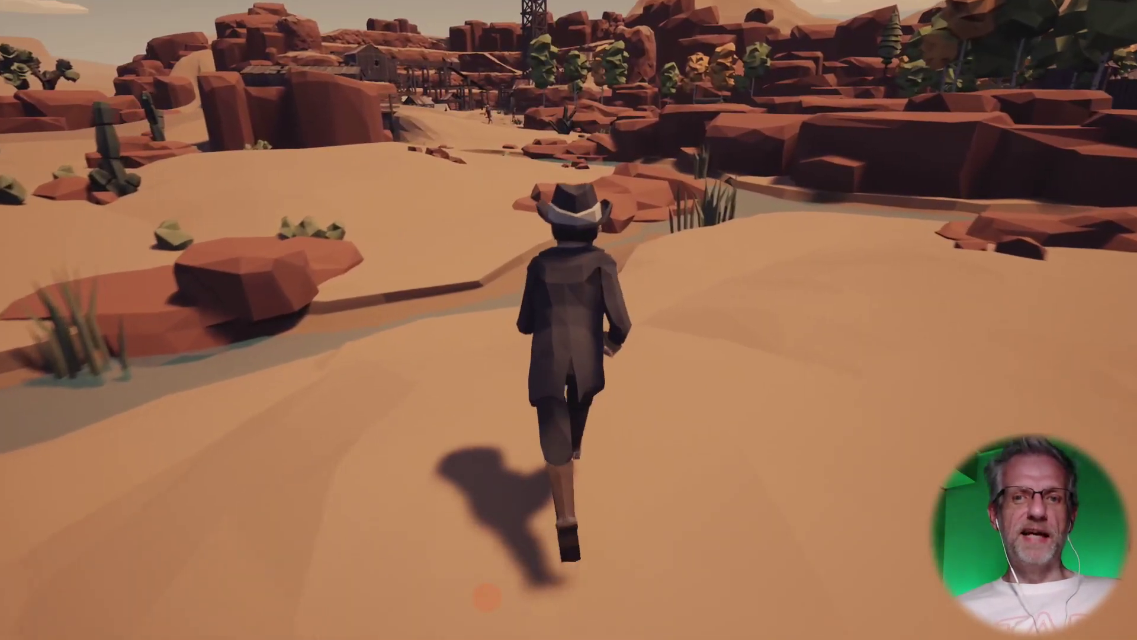
{"action": "key", "text": "Tab"}
{"action": "key", "text": "Tab"}
{"action": "key", "text": "space"}
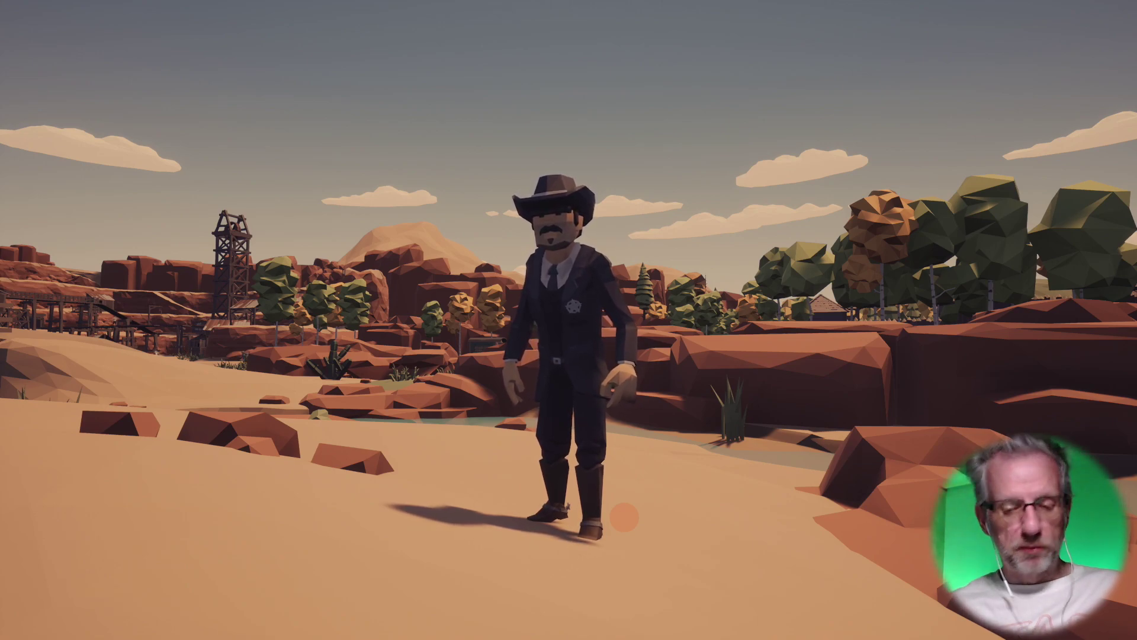
{"action": "key", "text": "Escape"}
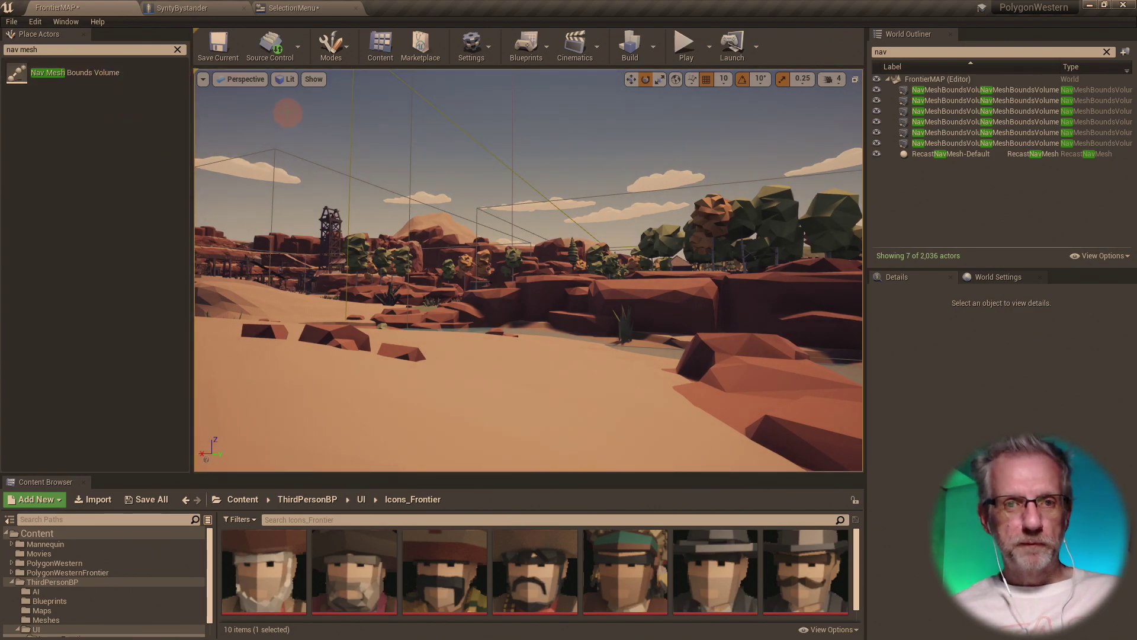
- Save all changed files and submit them to source control with the description "added second menu box"
{"action": "left_click", "coordinate": [11, 21]}
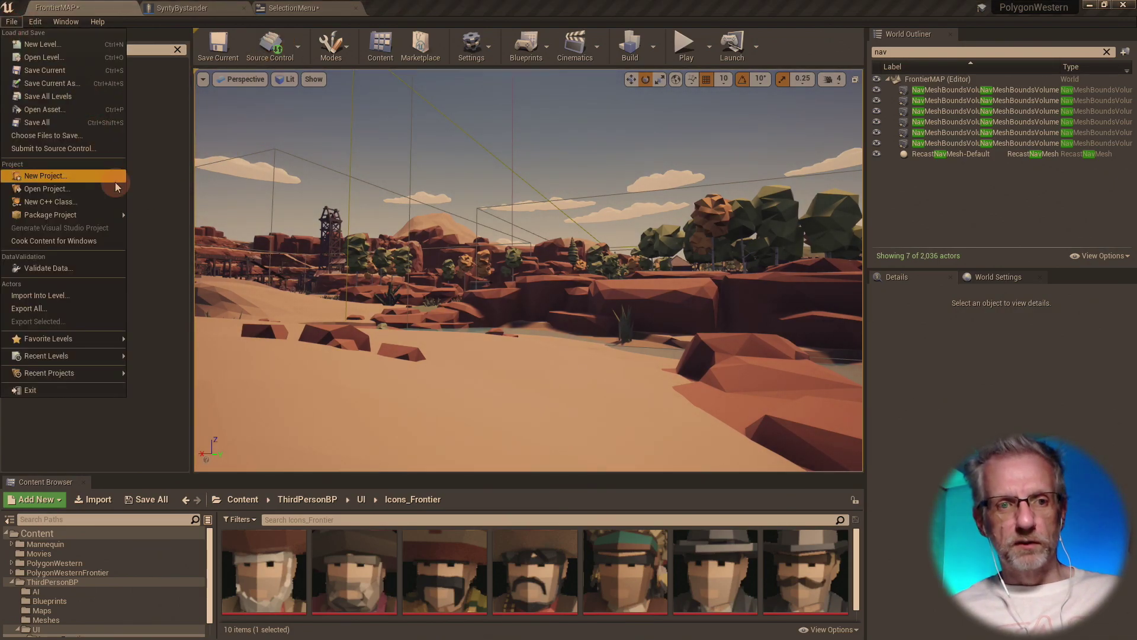
{"action": "left_click", "coordinate": [91, 123]}
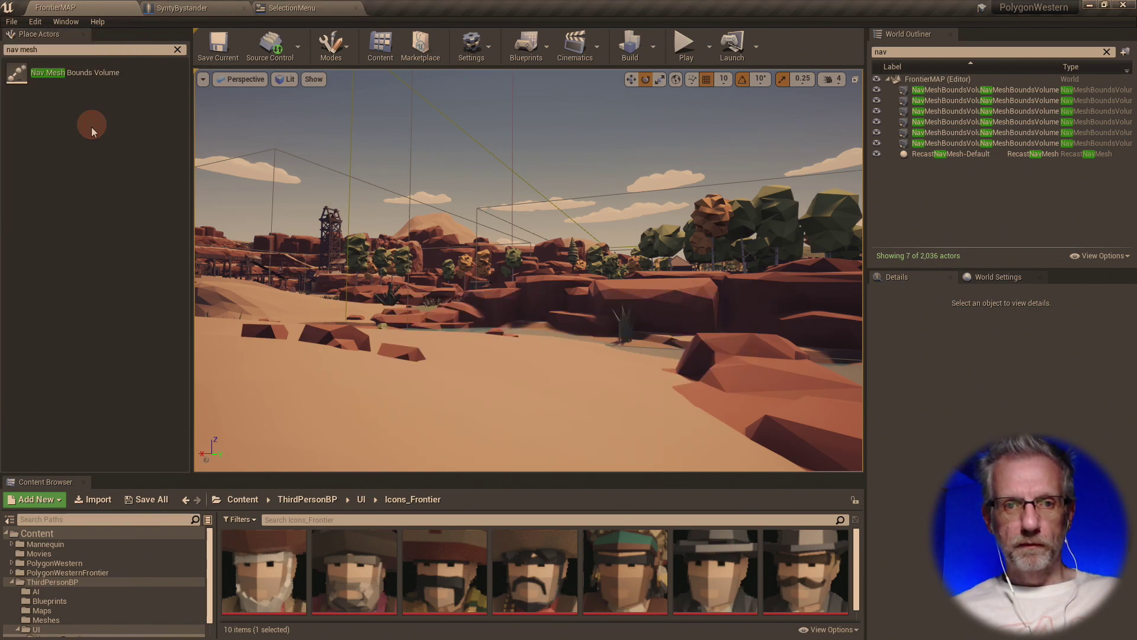
{"action": "left_click", "coordinate": [271, 44]}
{"action": "left_click", "coordinate": [284, 109]}
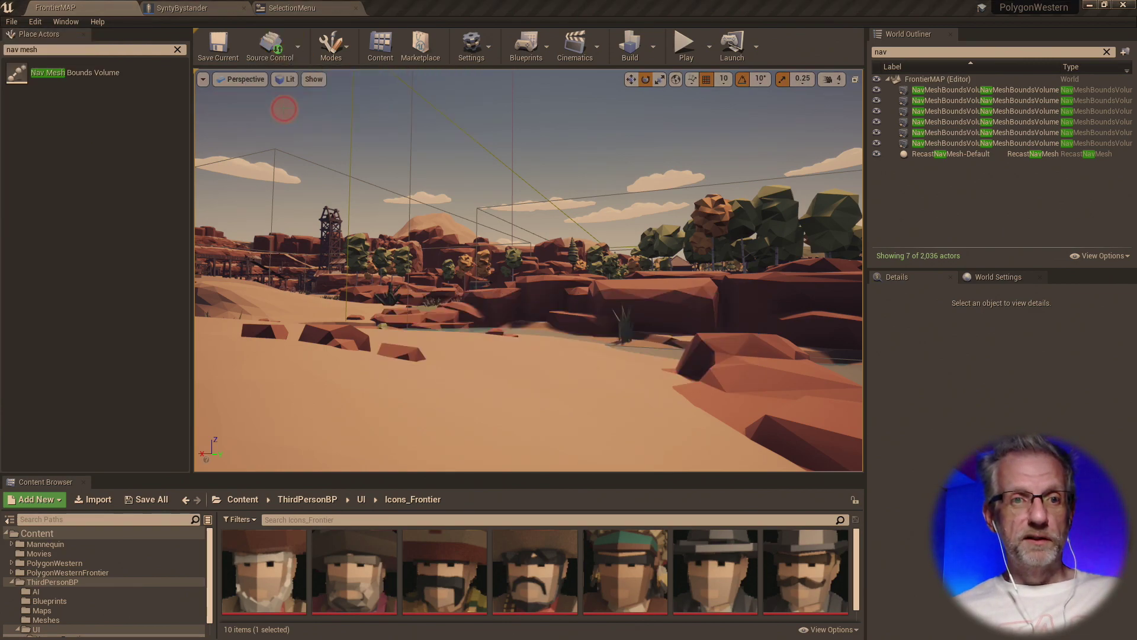
{"action": "left_click", "coordinate": [505, 253]}
{"action": "type", "text": "added second menu box"}
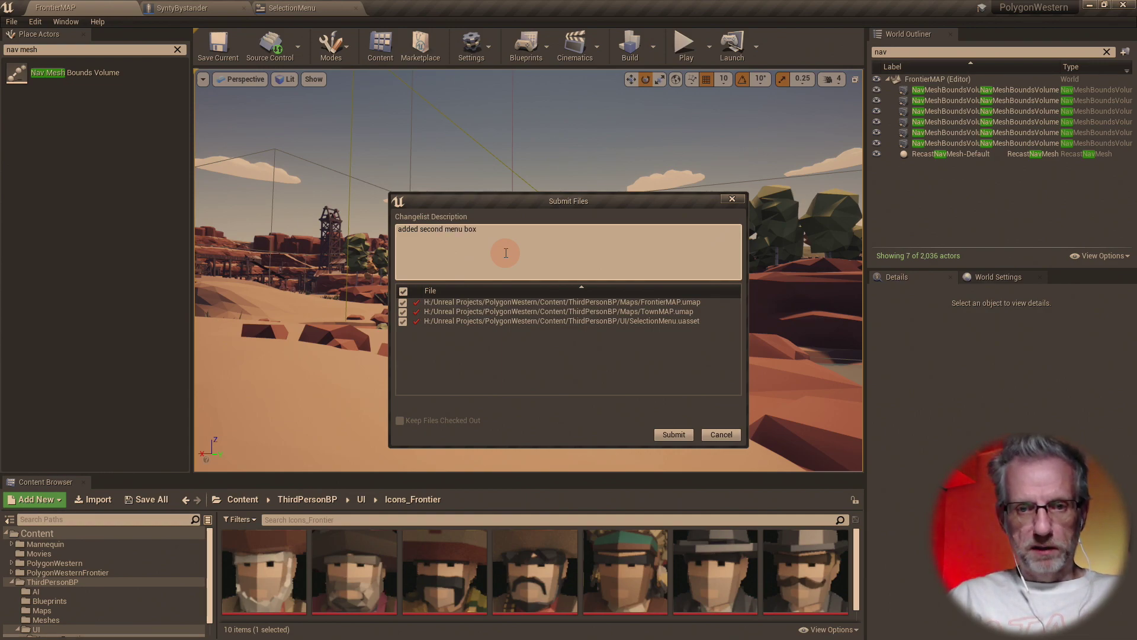
{"action": "left_click", "coordinate": [673, 435]}
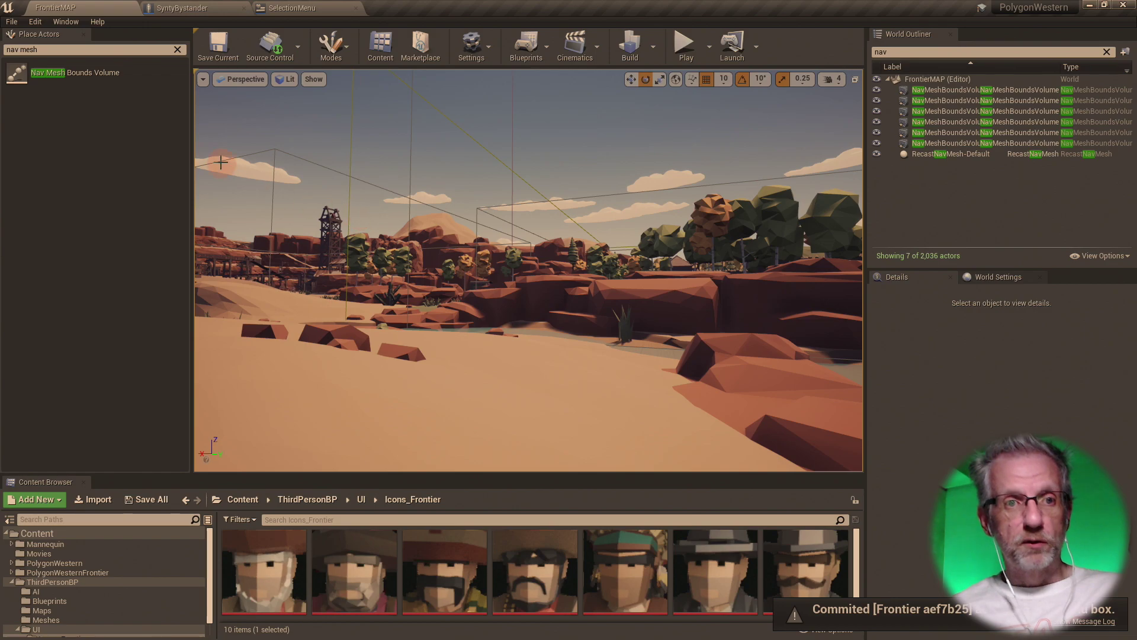
- Package the project for Windows (64-bit) into the PolygonWestern folder
{"action": "left_click", "coordinate": [17, 22]}
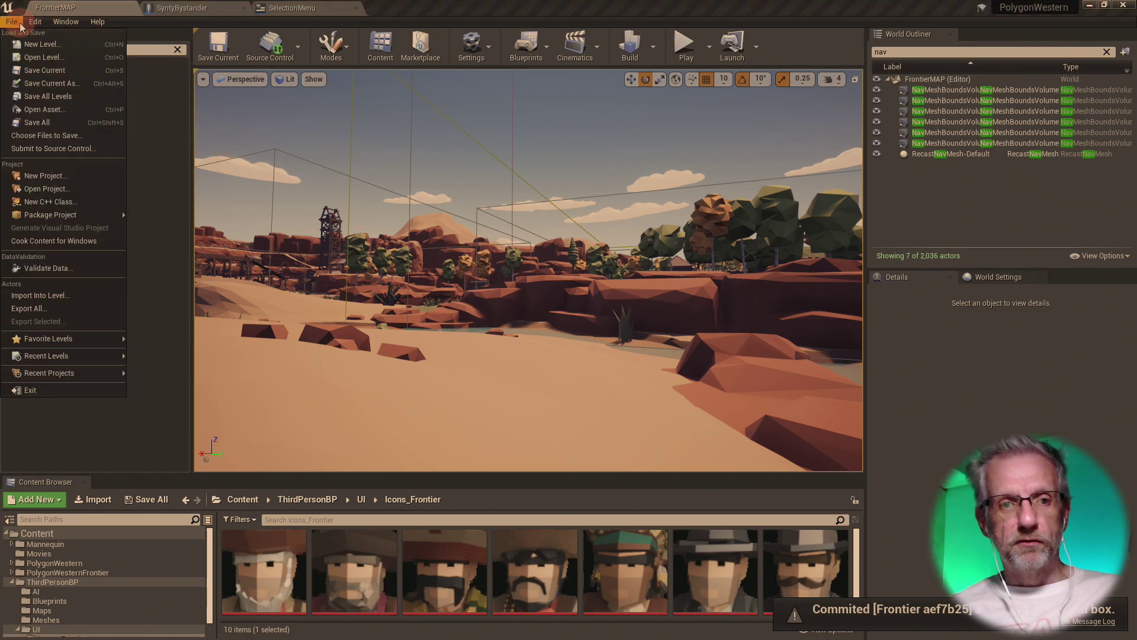
{"action": "mouse_move", "coordinate": [89, 216]}
{"action": "mouse_move", "coordinate": [172, 258]}
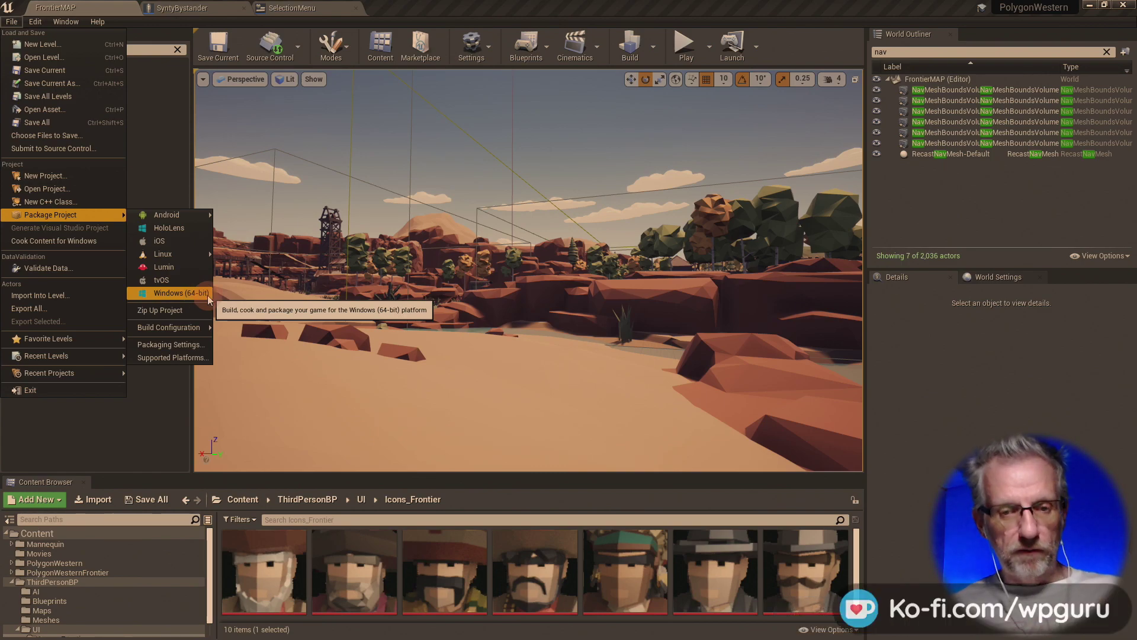
{"action": "left_click", "coordinate": [208, 295]}
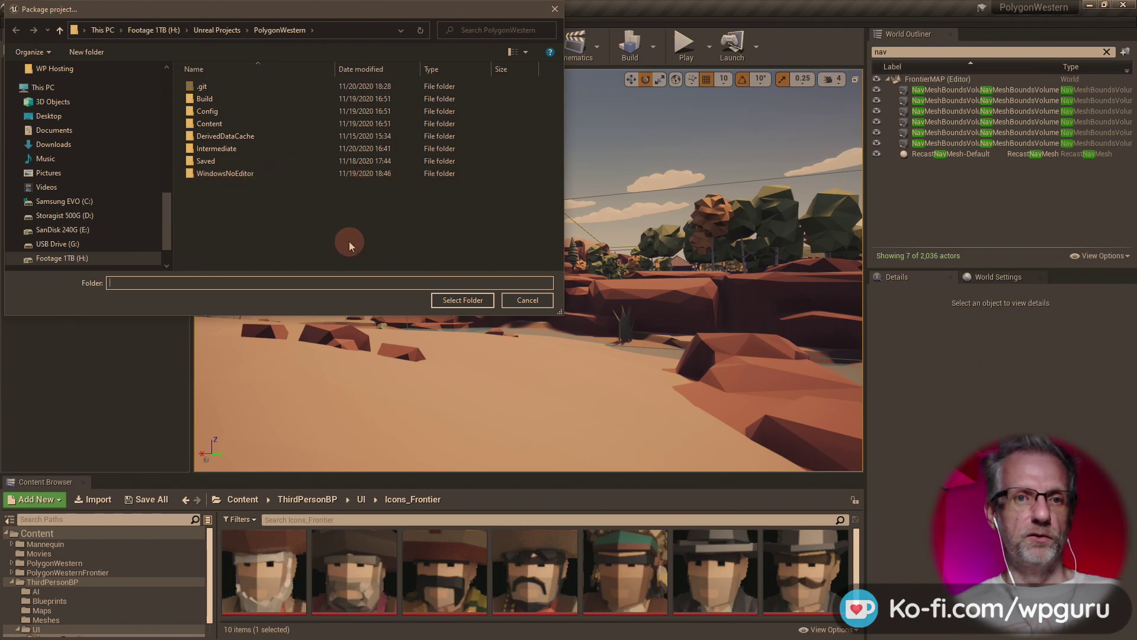
{"action": "left_click", "coordinate": [453, 302]}
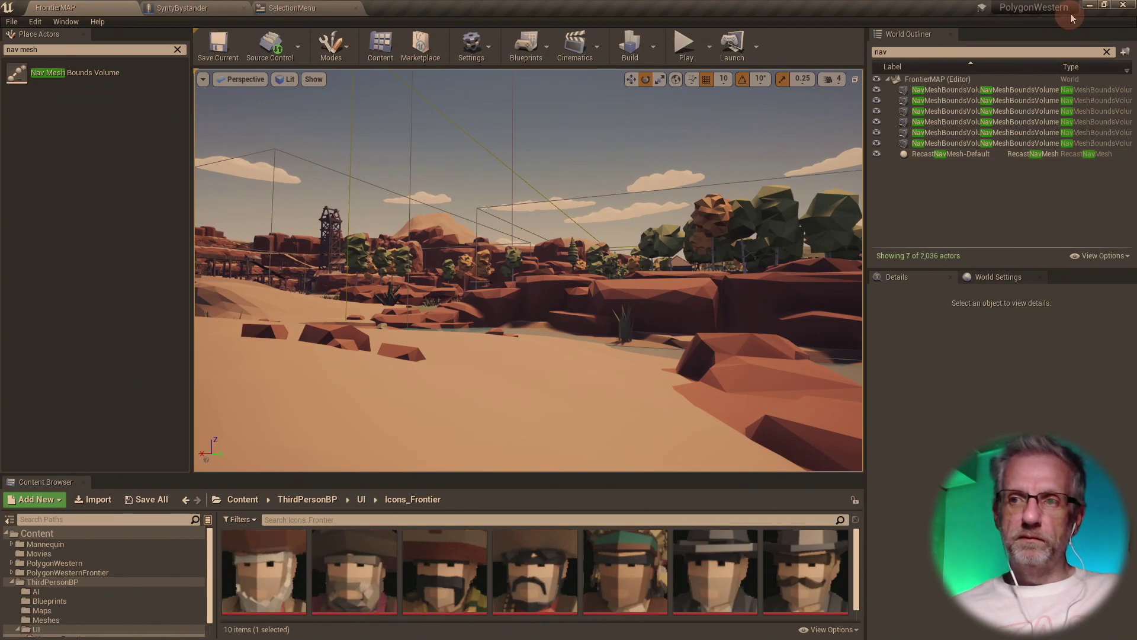
- Switch to File Explorer and open the Unreal Projects folder on the Footage 1TB (H:) drive
{"action": "left_click", "coordinate": [1089, 5]}
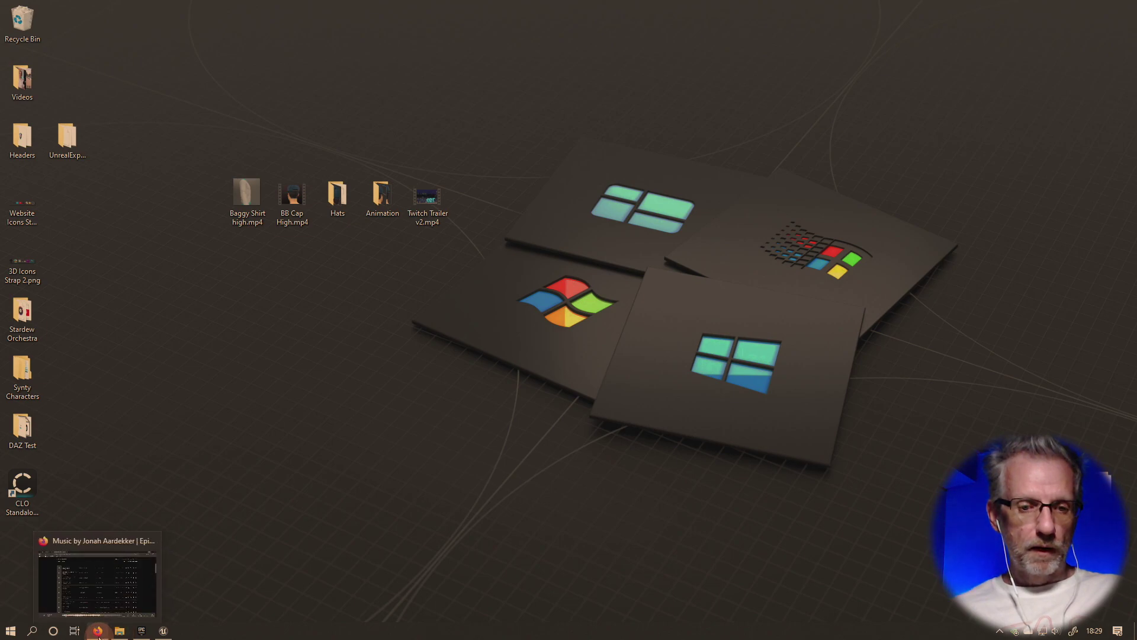
{"action": "left_click", "coordinate": [120, 630]}
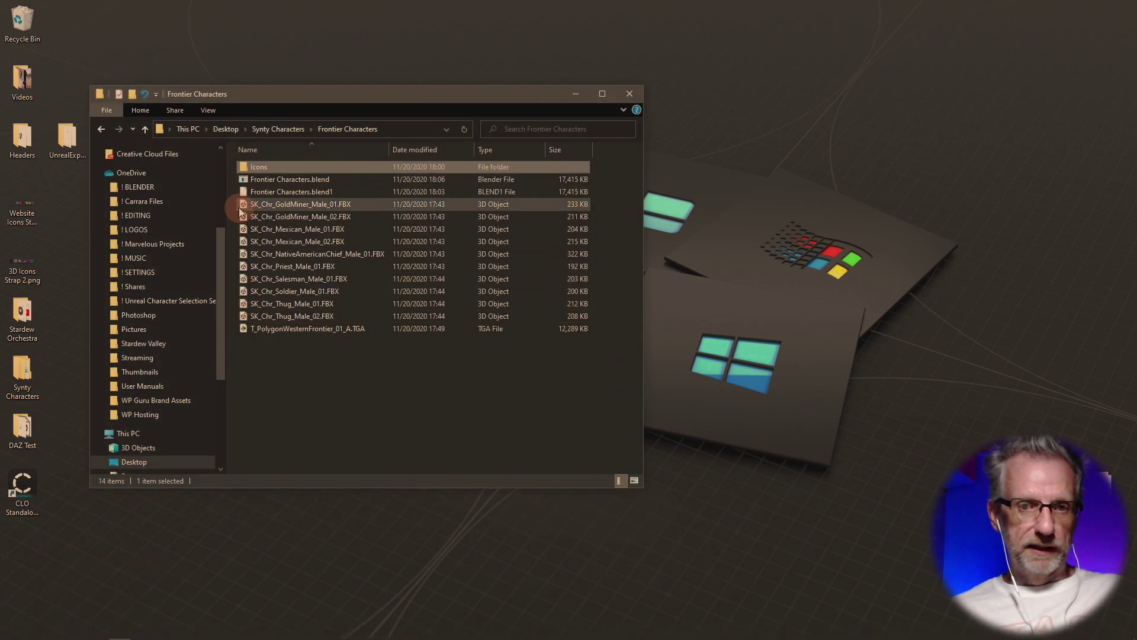
{"action": "scroll", "coordinate": [189, 288], "scroll_direction": "down", "scroll_amount": 4}
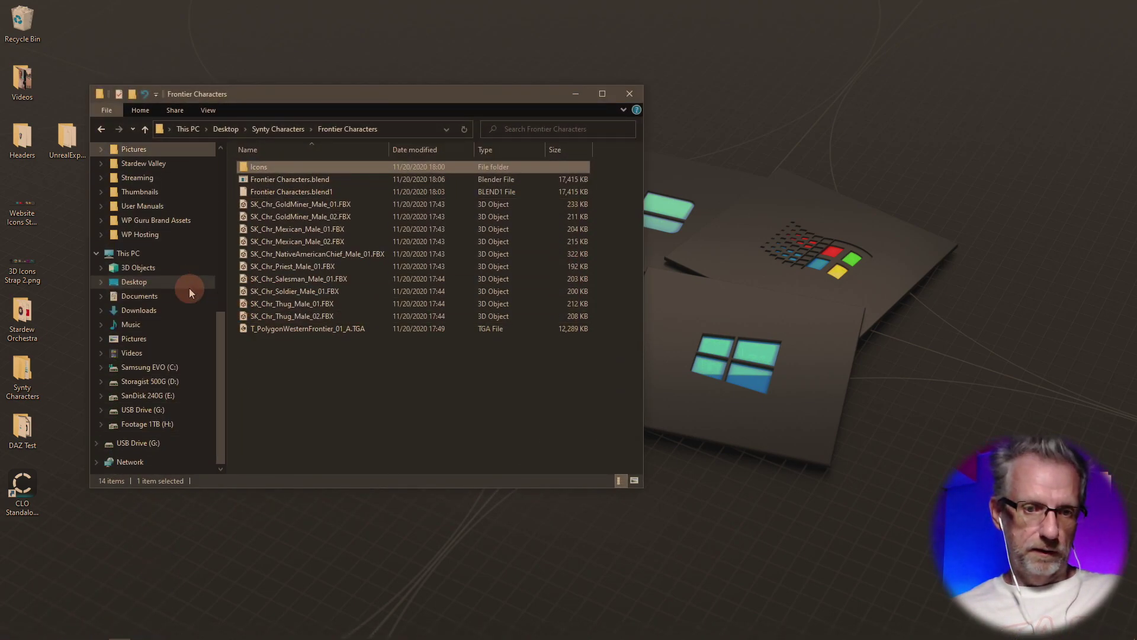
{"action": "left_click", "coordinate": [180, 424]}
{"action": "double_click", "coordinate": [293, 280]}
{"action": "left_click_drag", "start_coordinate": [303, 101], "coordinate": [240, 26]}
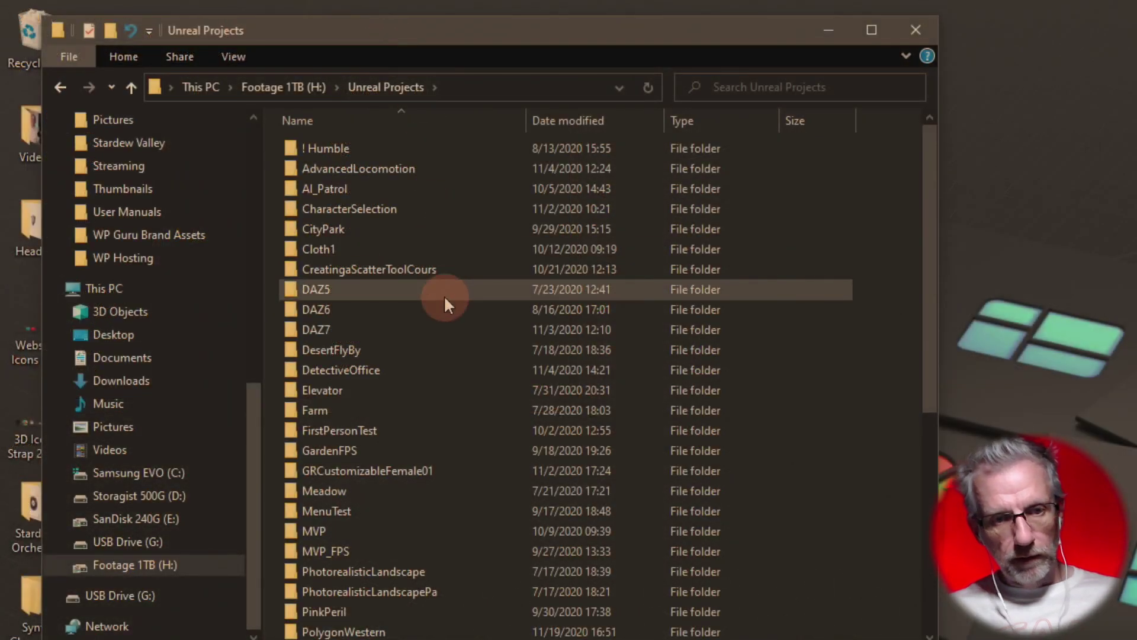
- Open the packaged build folder WindowsNoEditor inside PolygonWestern and select the two older WesternDemo zip archives
{"action": "scroll", "coordinate": [273, 182], "scroll_direction": "down", "scroll_amount": 6}
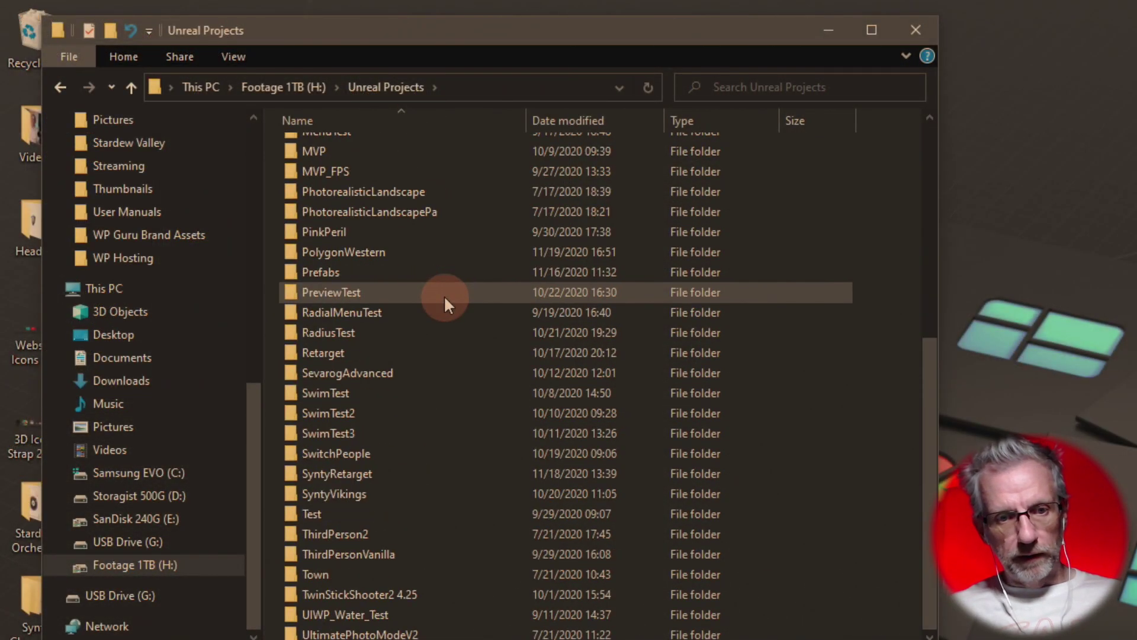
{"action": "double_click", "coordinate": [412, 251]}
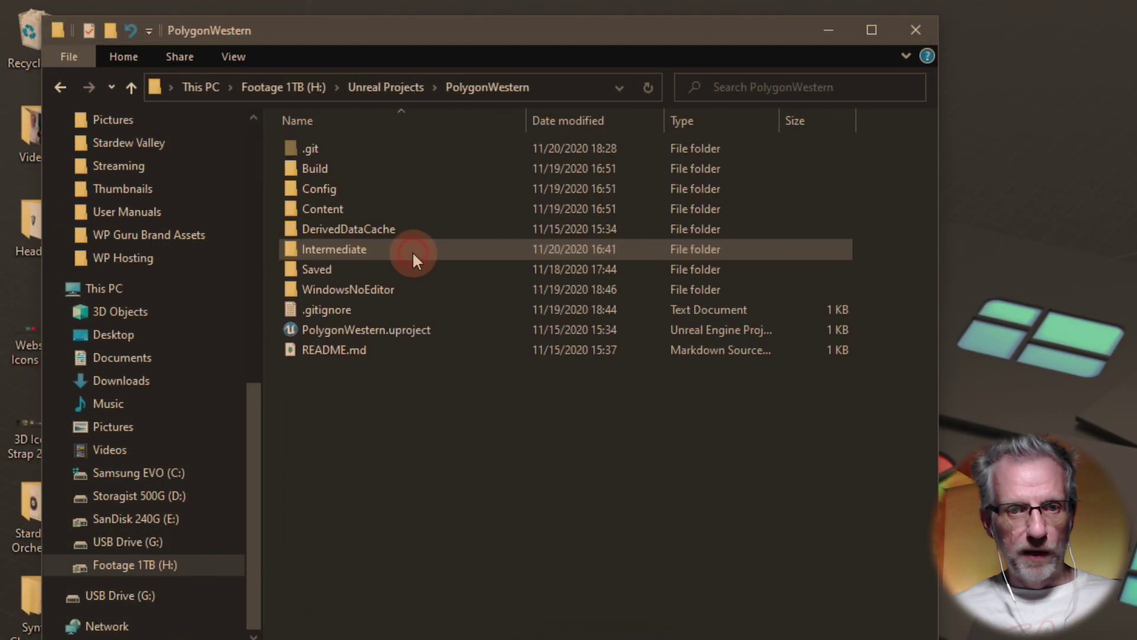
{"action": "left_click", "coordinate": [403, 286]}
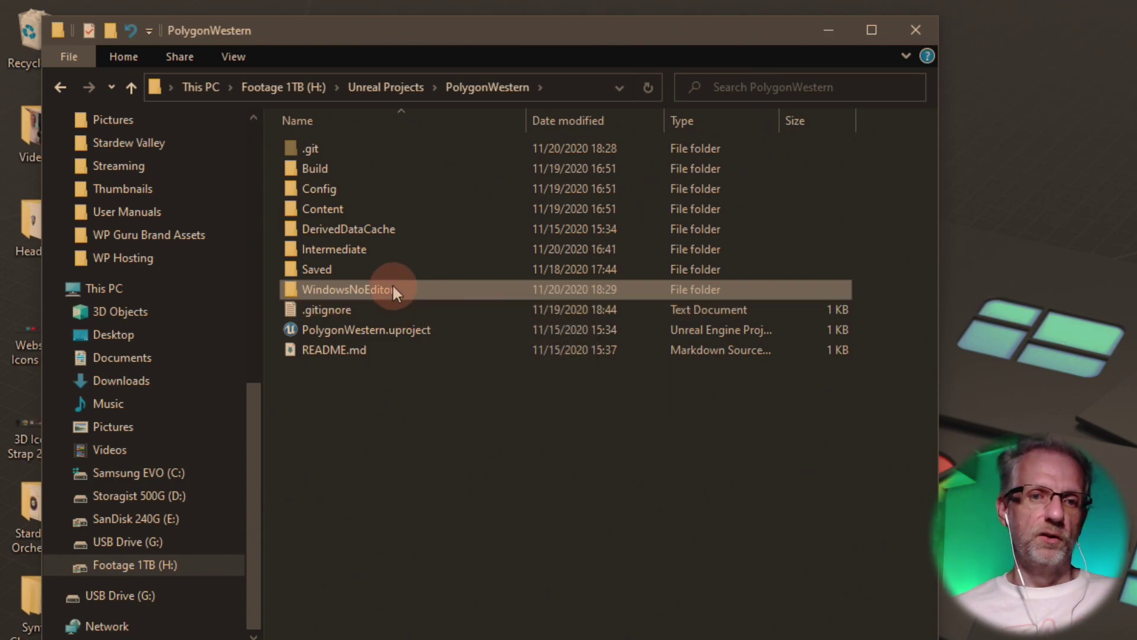
{"action": "double_click", "coordinate": [393, 289]}
{"action": "left_click_drag", "start_coordinate": [423, 278], "coordinate": [419, 234]}
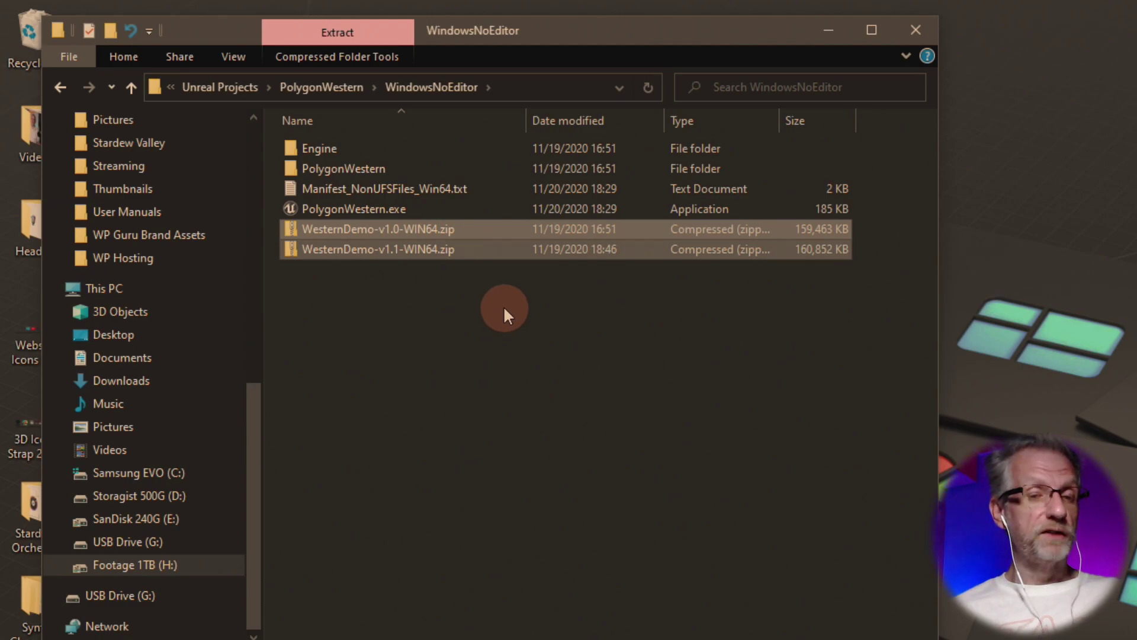
- Delete the Manifest_NonUFSFiles_Win64.txt file from the WindowsNoEditor folder
{"action": "left_click", "coordinate": [461, 191]}
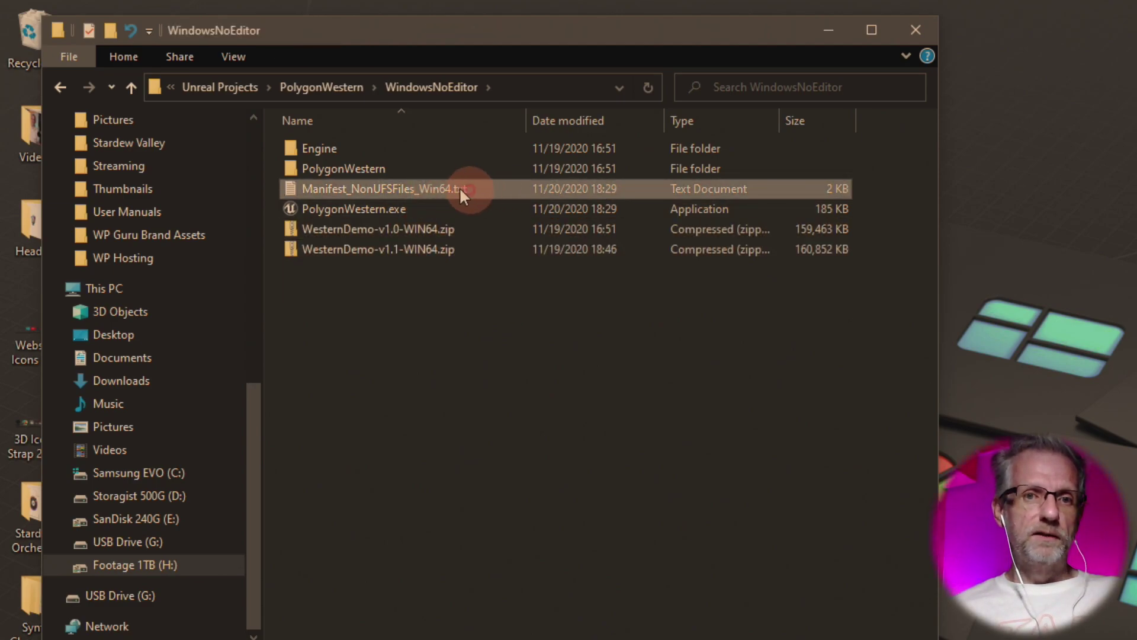
{"action": "right_click", "coordinate": [460, 187]}
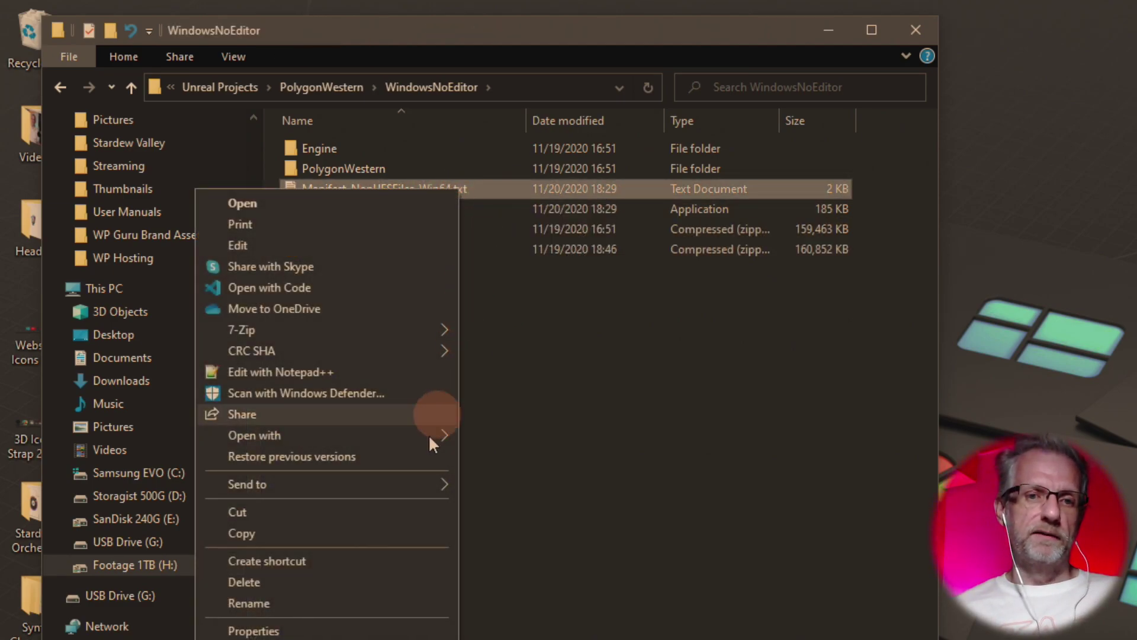
{"action": "left_click", "coordinate": [377, 581]}
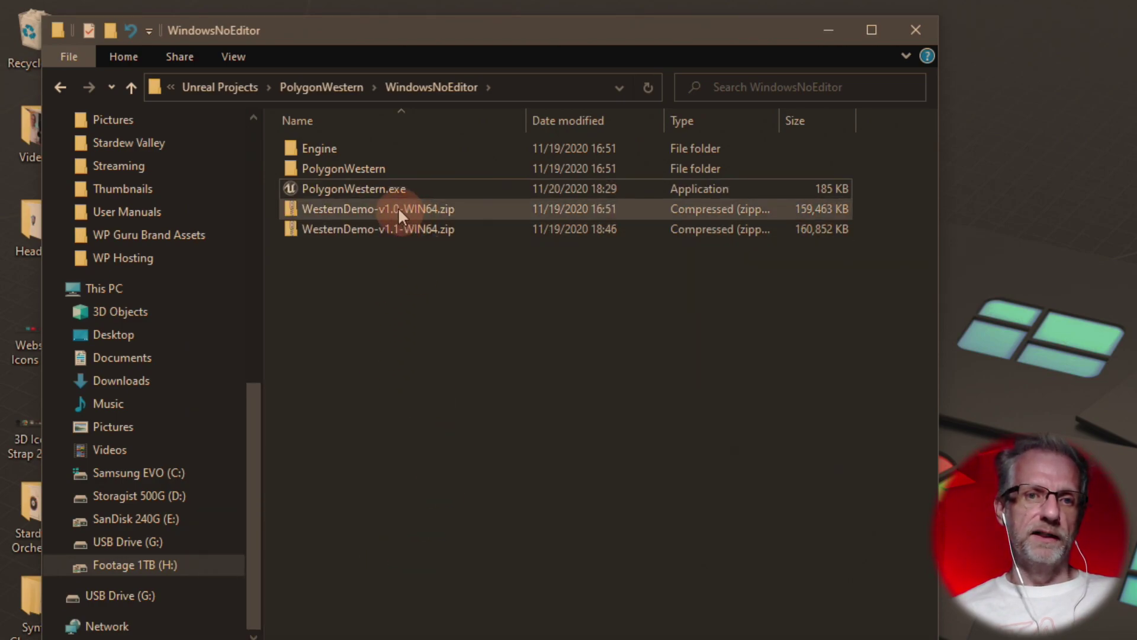
- Launch the packaged game PolygonWestern.exe and run the character around the starting level past the bystanders
{"action": "left_click", "coordinate": [369, 196]}
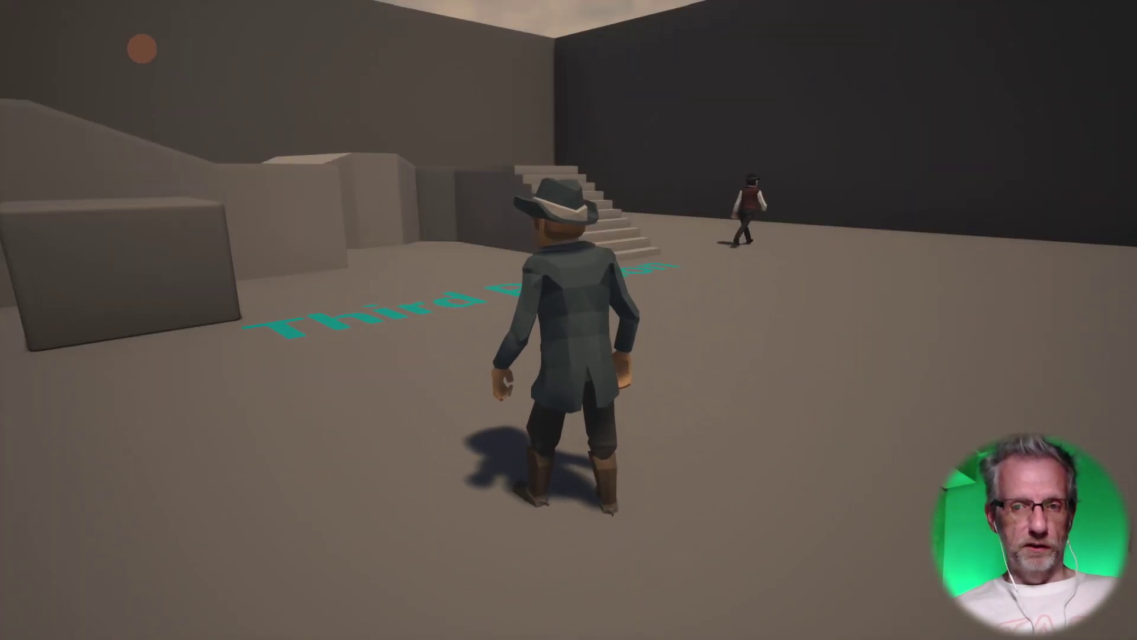
{"action": "key", "text": "w"}
{"action": "key", "text": "w"}
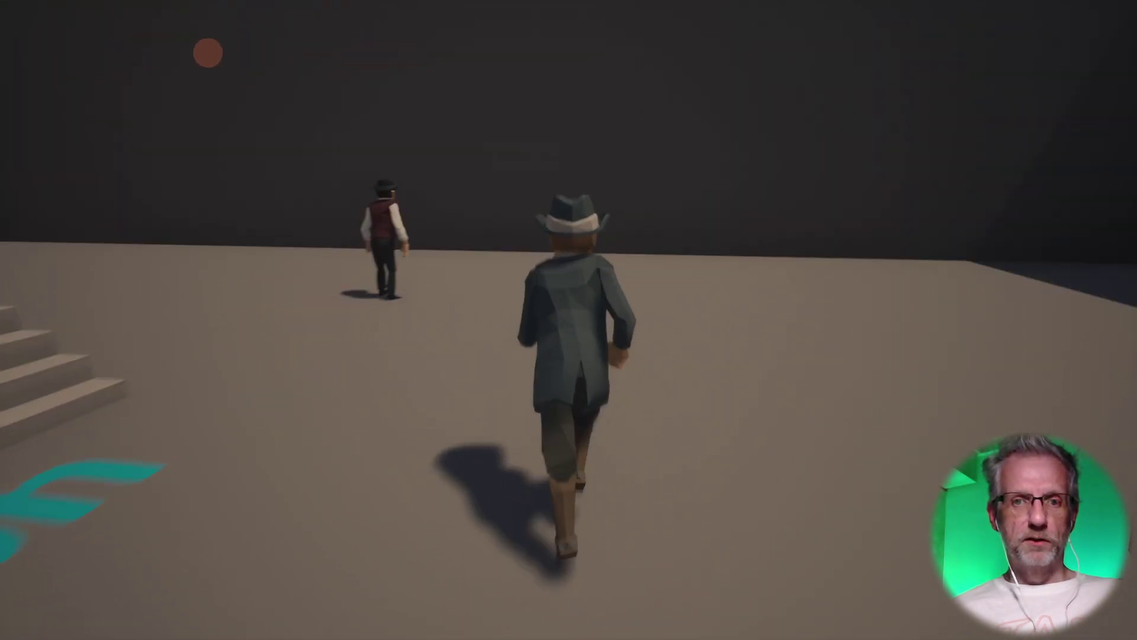
{"action": "key", "text": "w"}
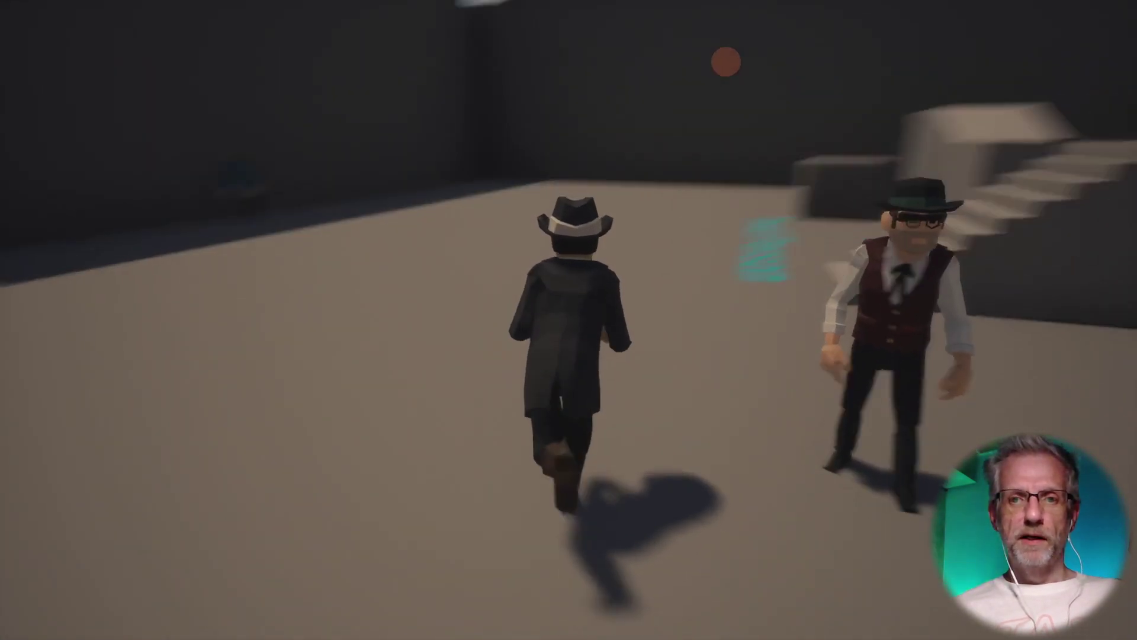
{"action": "key", "text": "w"}
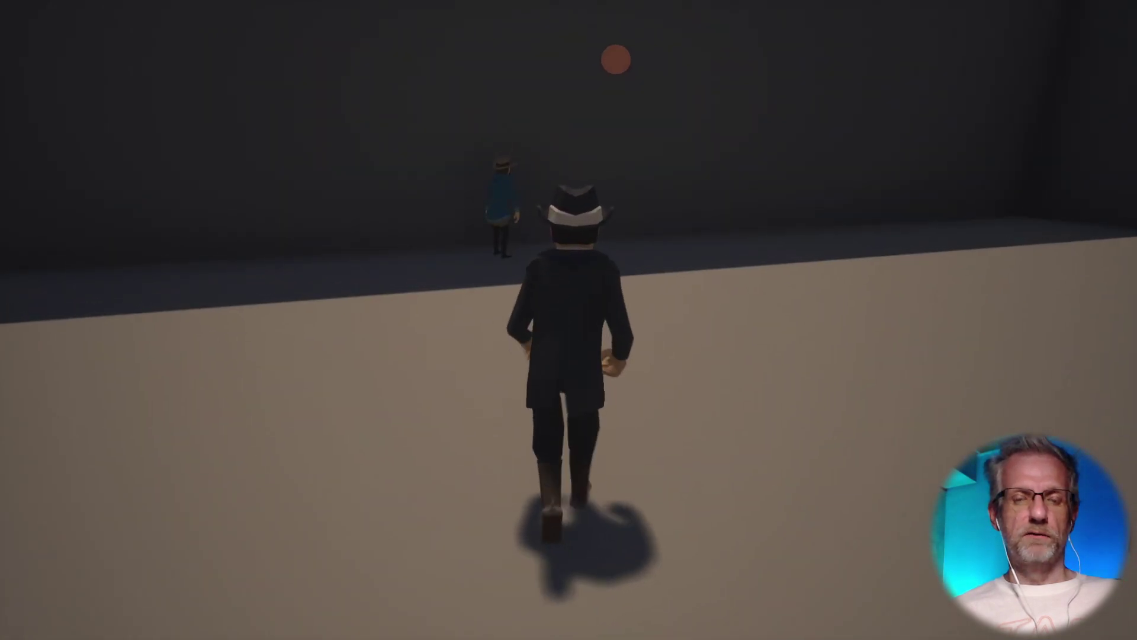
- Show and hide the character selection menu twice in the packaged game, then resume running
{"action": "key", "text": "Tab"}
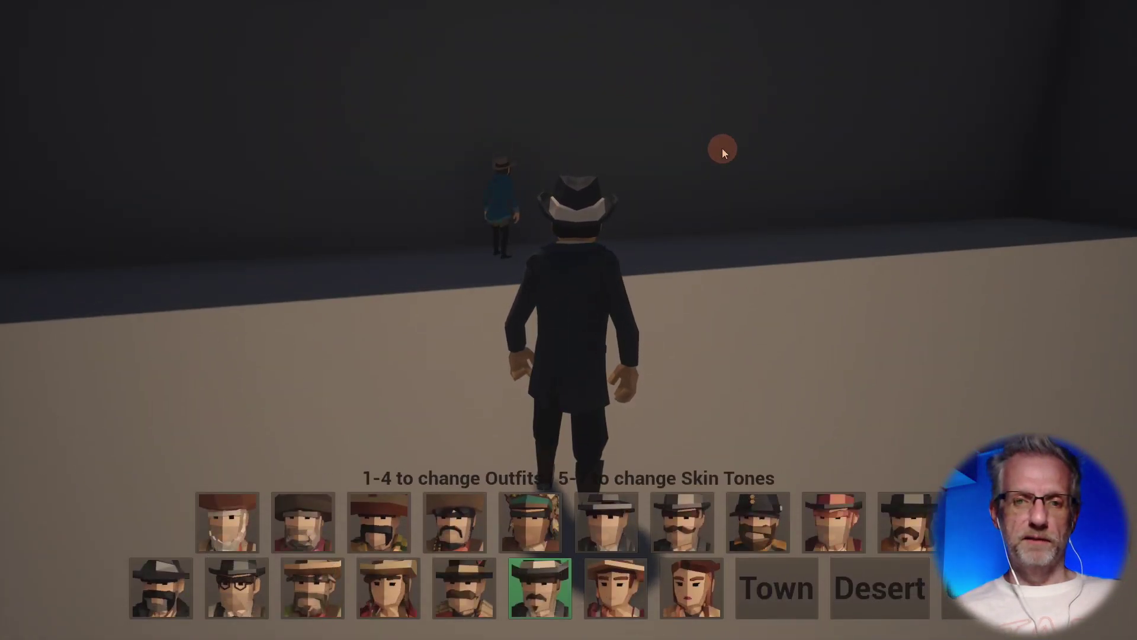
{"action": "key", "text": "Tab"}
{"action": "key", "text": "Tab"}
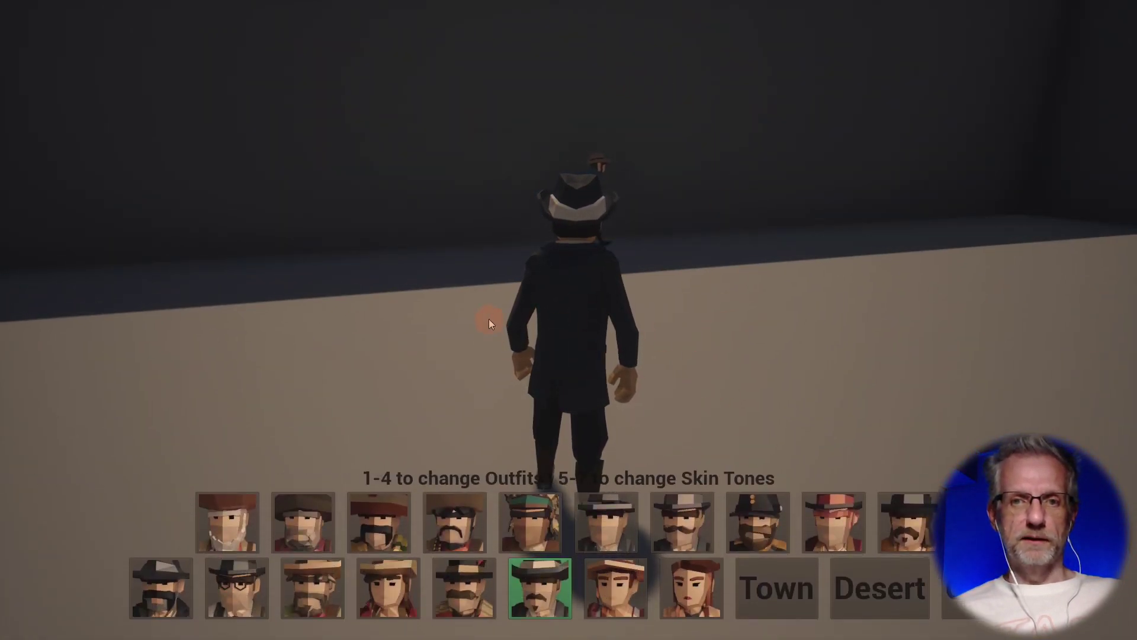
{"action": "key", "text": "Tab"}
{"action": "key", "text": "w"}
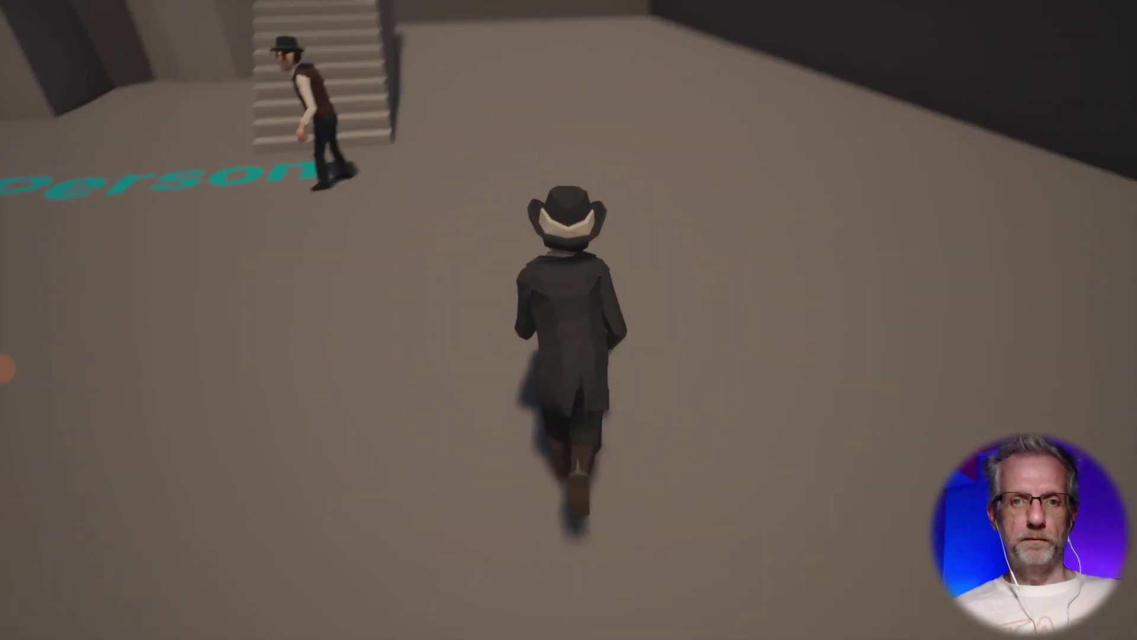
- Travel from the selection menu to the Town level and on to the Desert level, running the character in each
{"action": "key", "text": "Tab"}
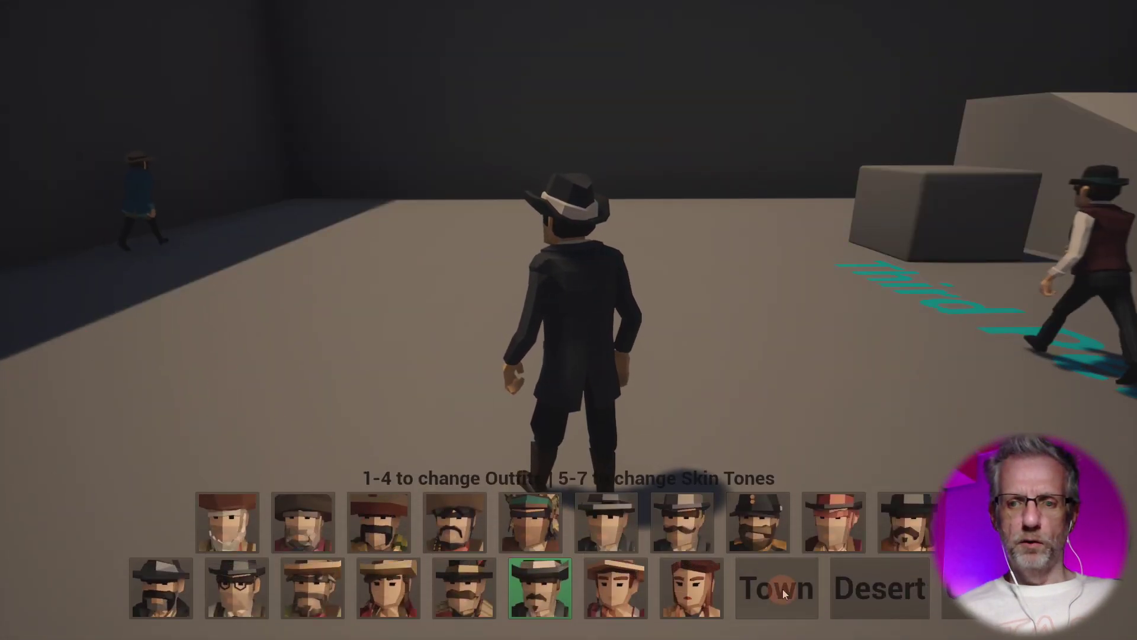
{"action": "left_click", "coordinate": [797, 596]}
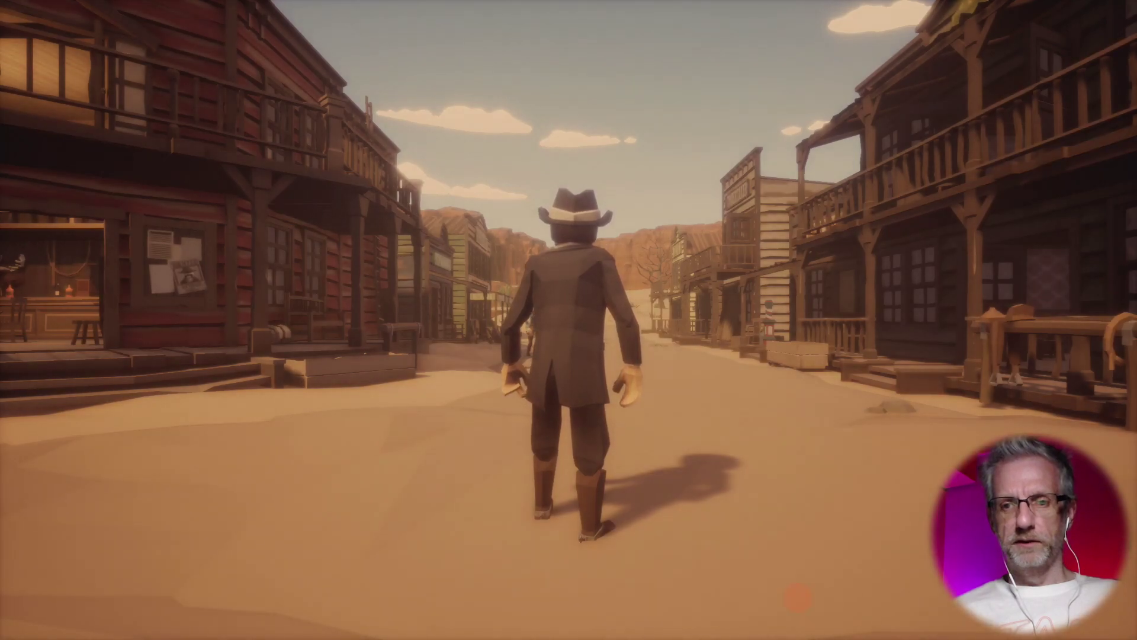
{"action": "key", "text": "w"}
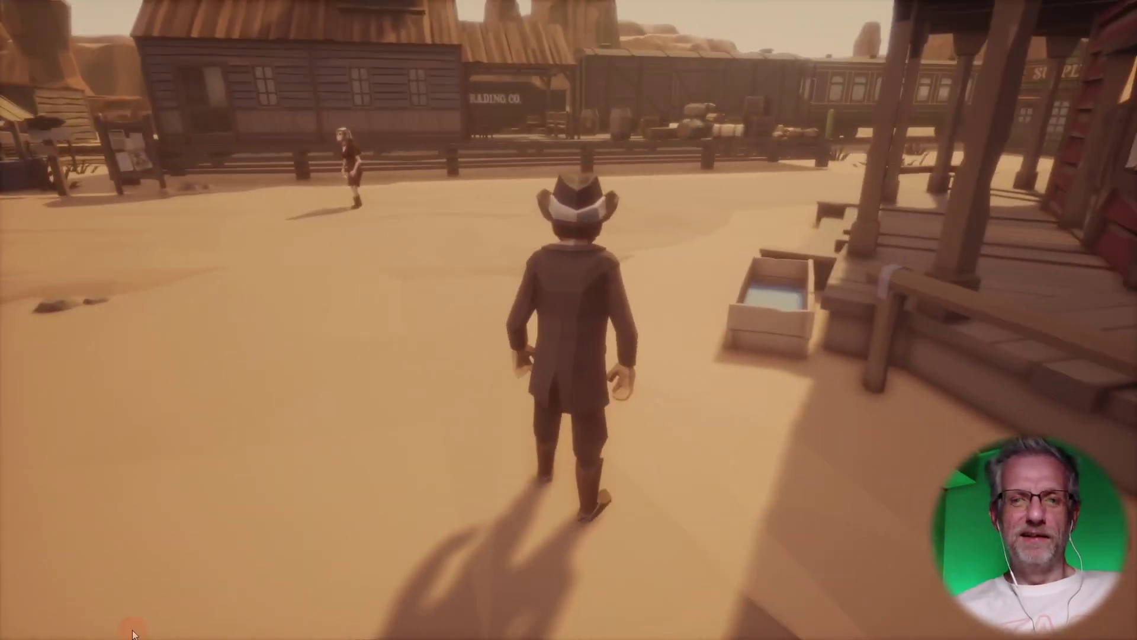
{"action": "key", "text": "Tab"}
{"action": "left_click", "coordinate": [884, 590]}
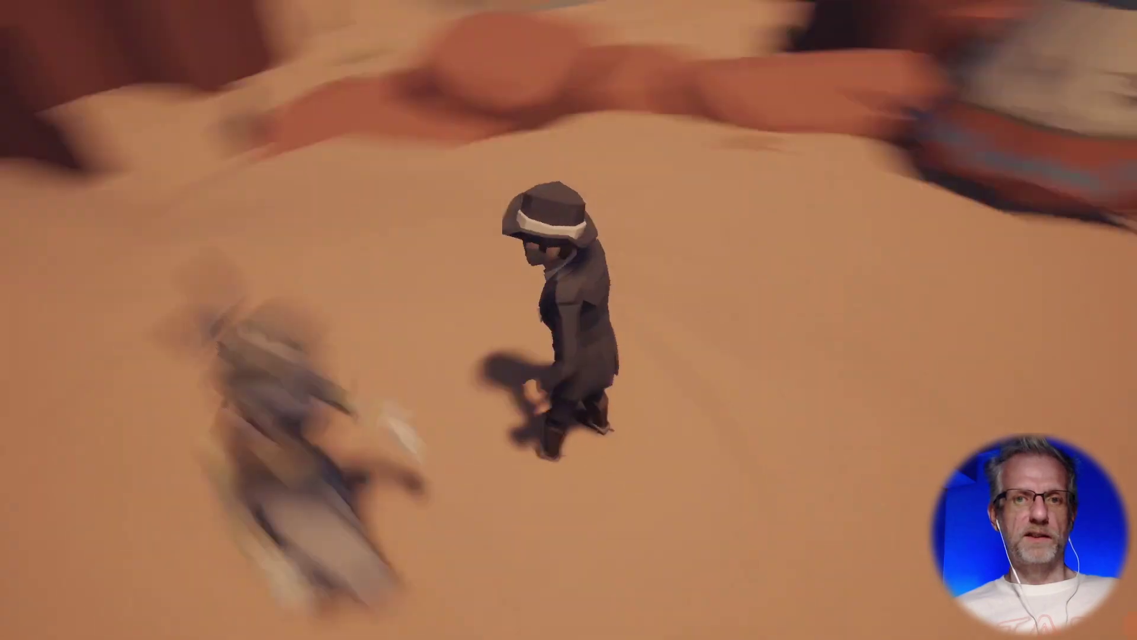
{"action": "key", "text": "w"}
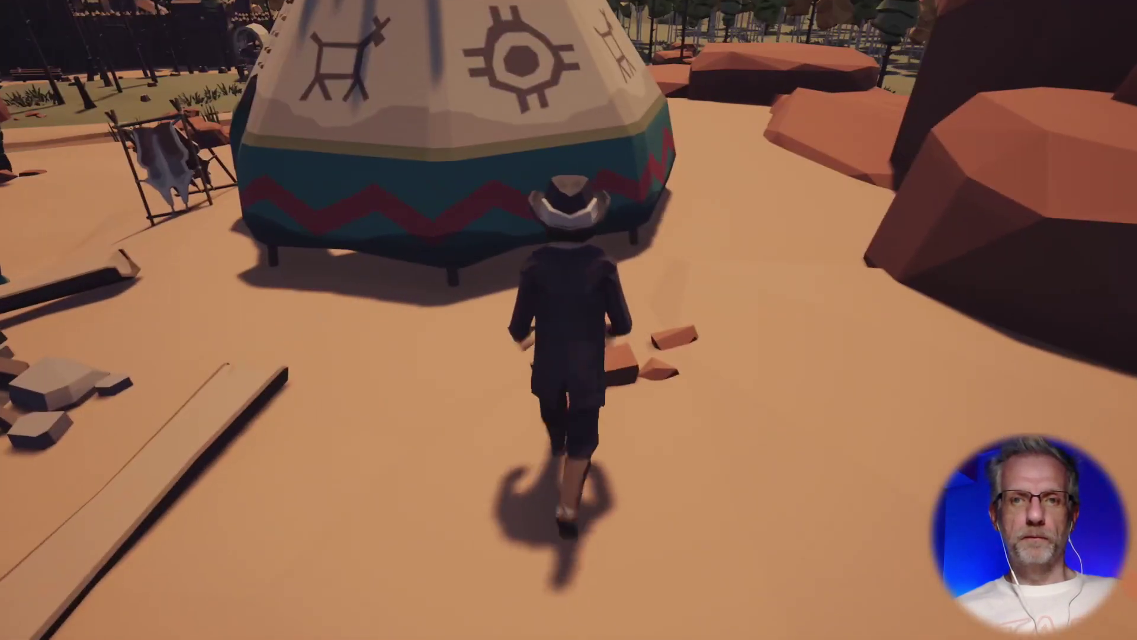
- Return to the Town level, run among the townspeople and quit the packaged game
{"action": "key", "text": "Tab"}
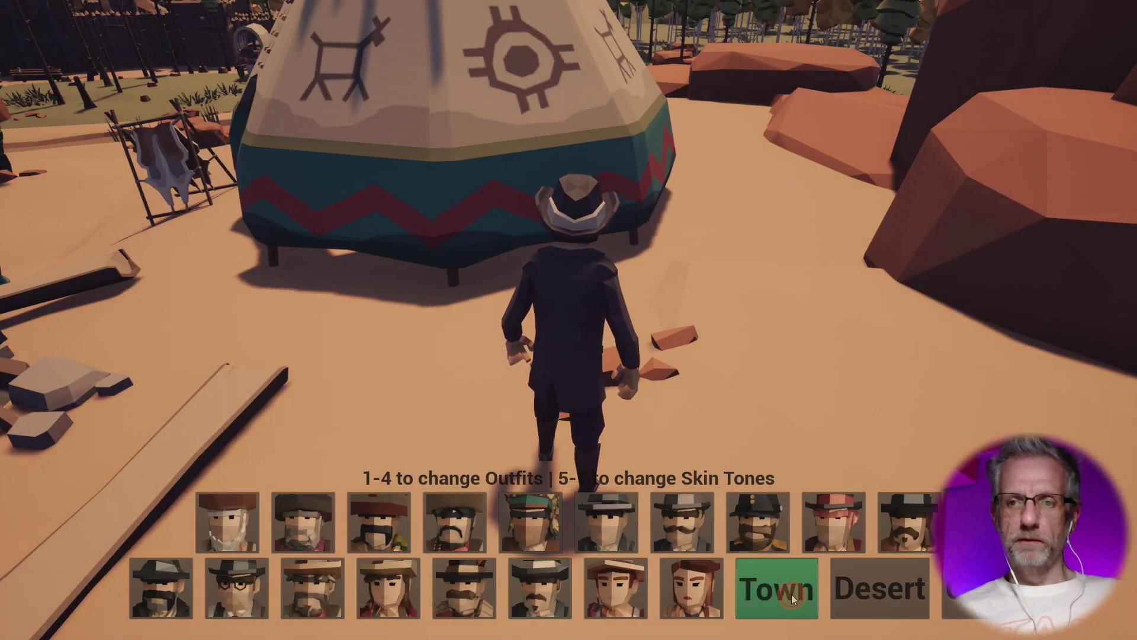
{"action": "left_click", "coordinate": [776, 586]}
{"action": "key", "text": "w"}
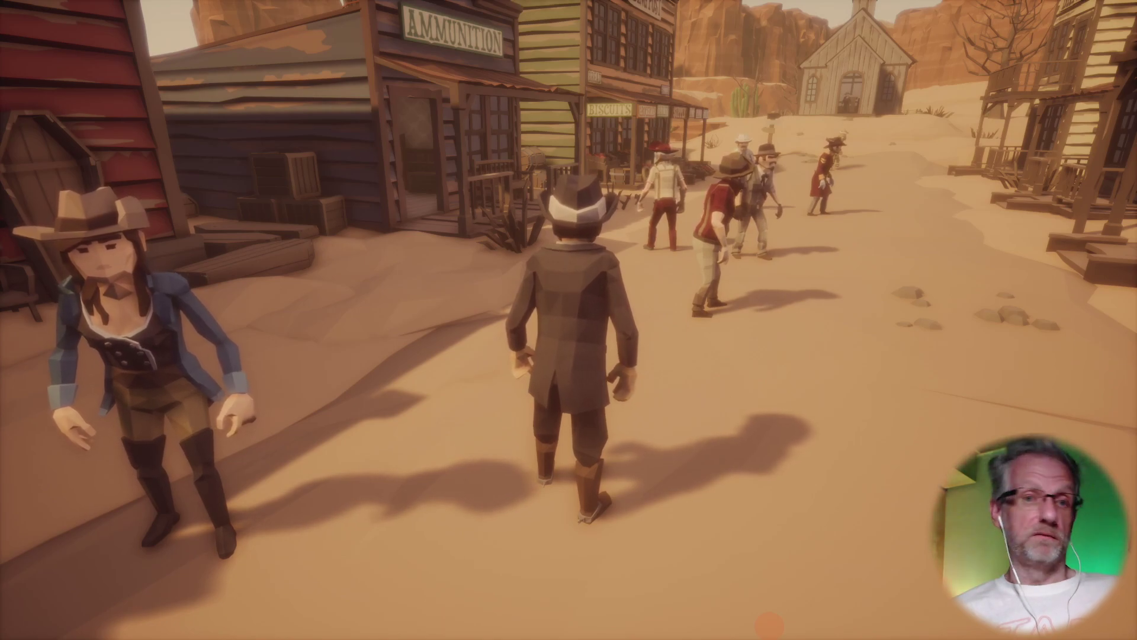
{"action": "key", "text": "w"}
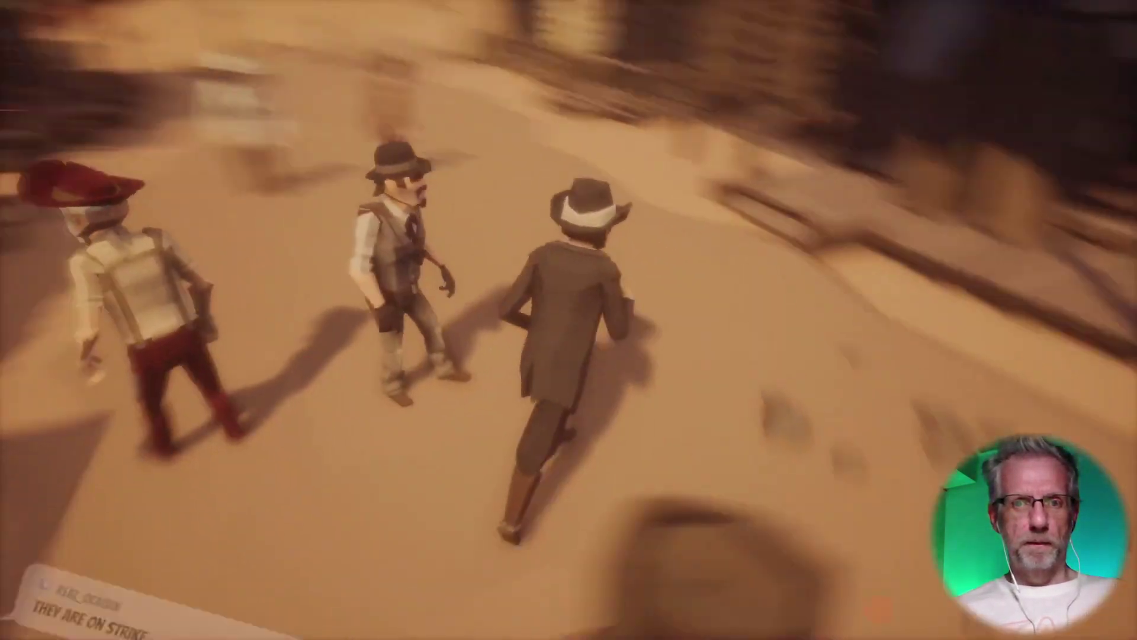
{"action": "key", "text": "w"}
{"action": "key", "text": "w"}
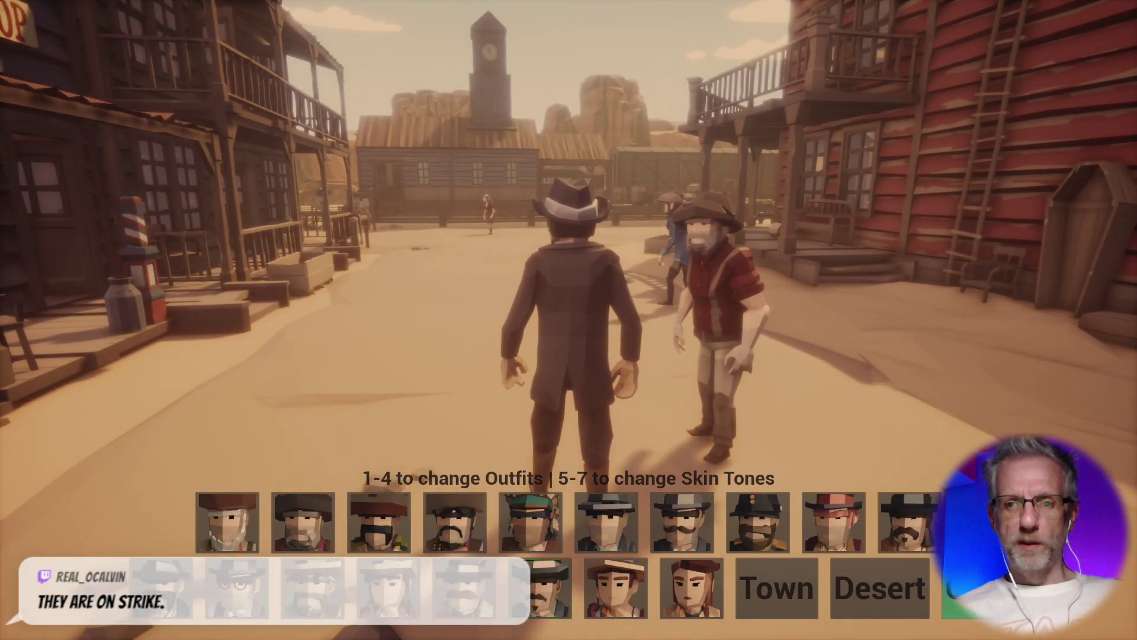
{"action": "key", "text": "alt+F4"}
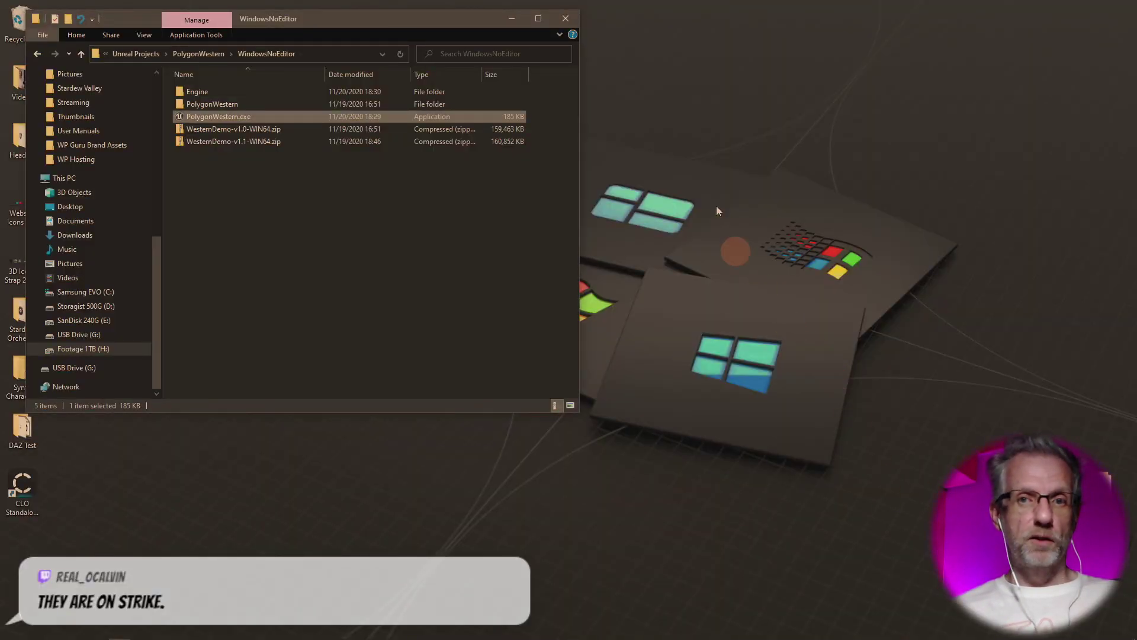
{"action": "left_click", "coordinate": [570, 173]}
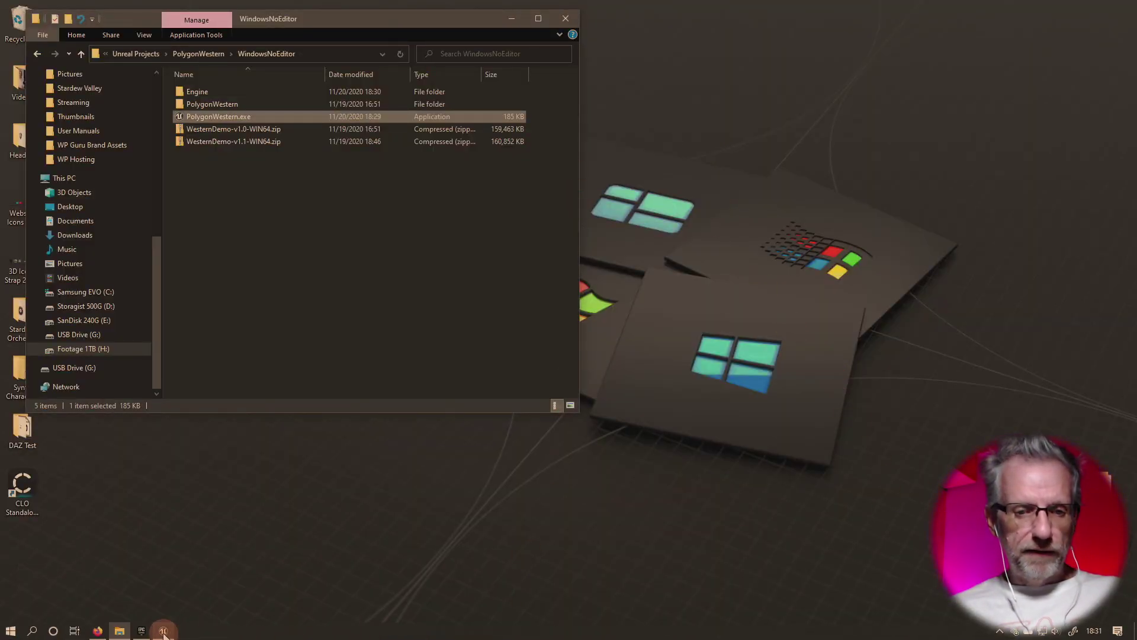
- Switch to Unreal Editor, play FrontierMAP full screen, travel to Town from the selection menu and run down the street
{"action": "left_click", "coordinate": [163, 631]}
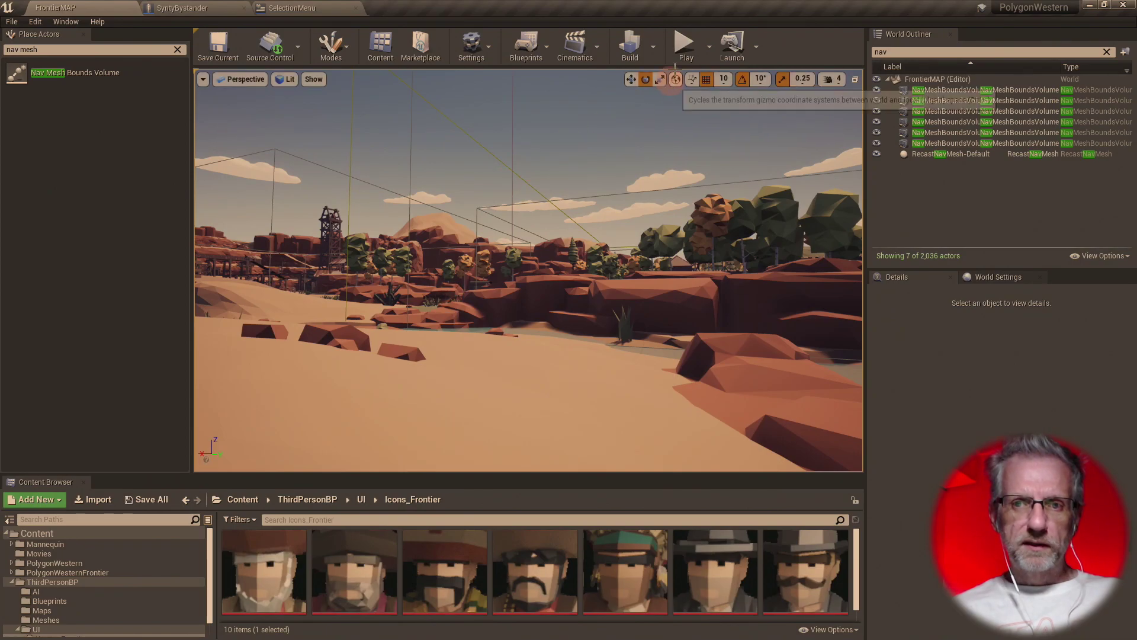
{"action": "left_click", "coordinate": [686, 48]}
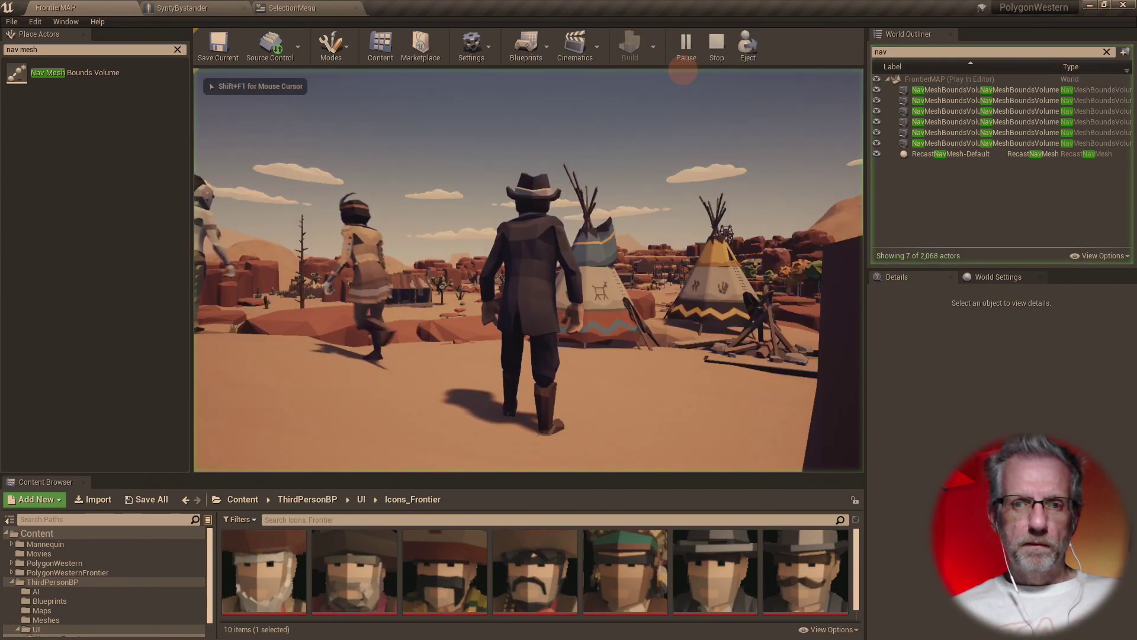
{"action": "key", "text": "F11"}
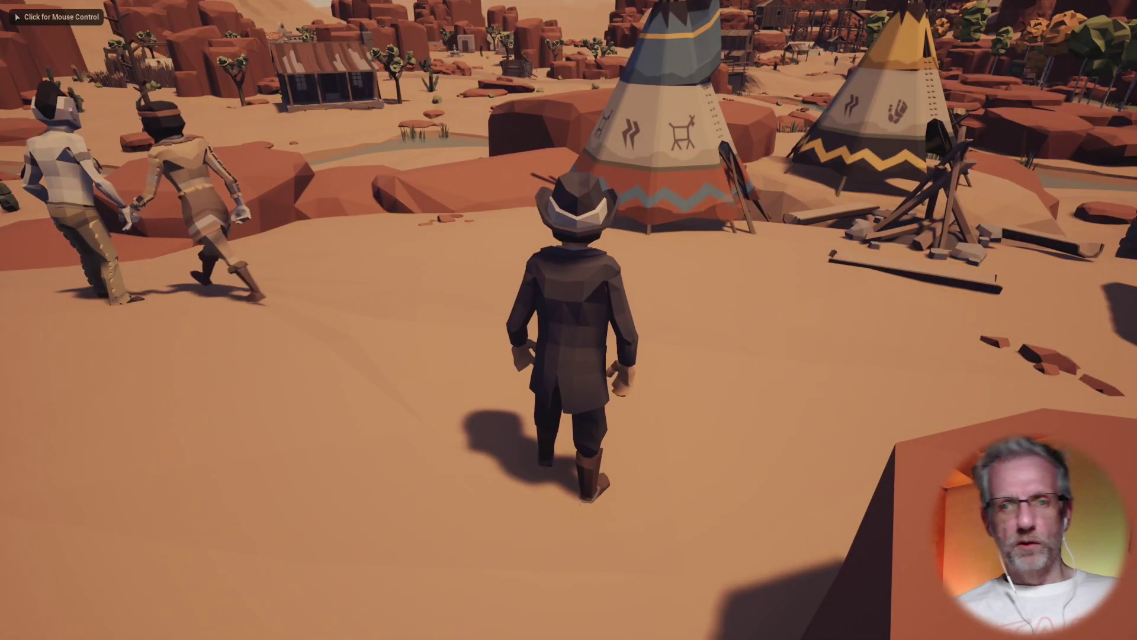
{"action": "left_click", "coordinate": [687, 159]}
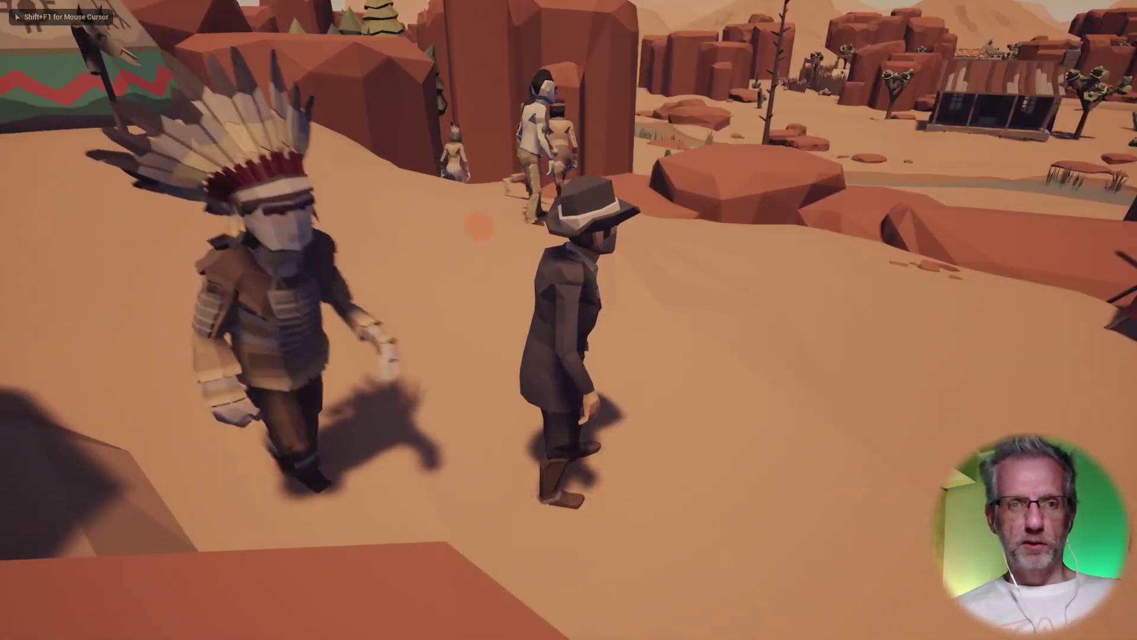
{"action": "key", "text": "shift+F1"}
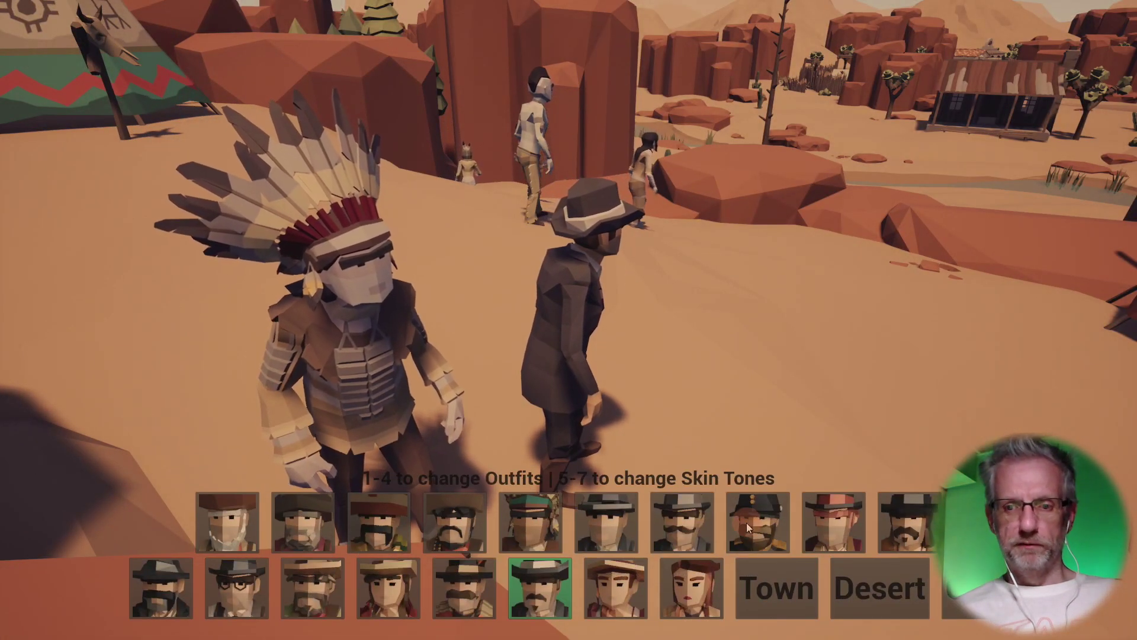
{"action": "left_click", "coordinate": [814, 584]}
{"action": "key", "text": "w"}
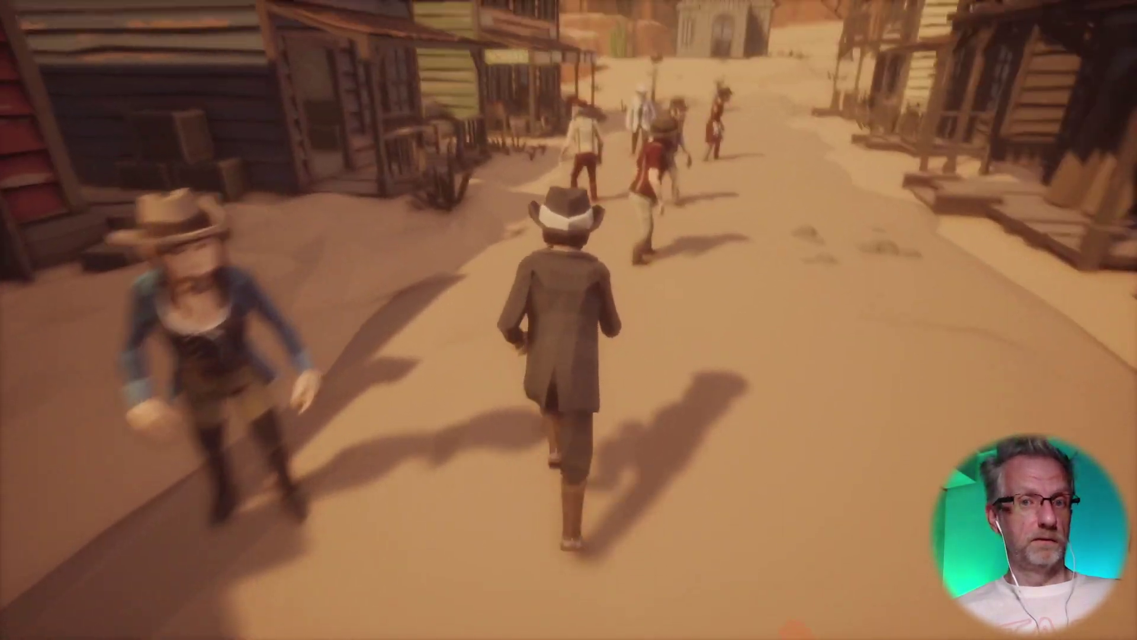
- Run further down the street past the townspeople, stop the play session and restore the normal editor layout
{"action": "key", "text": "d"}
{"action": "key", "text": "w"}
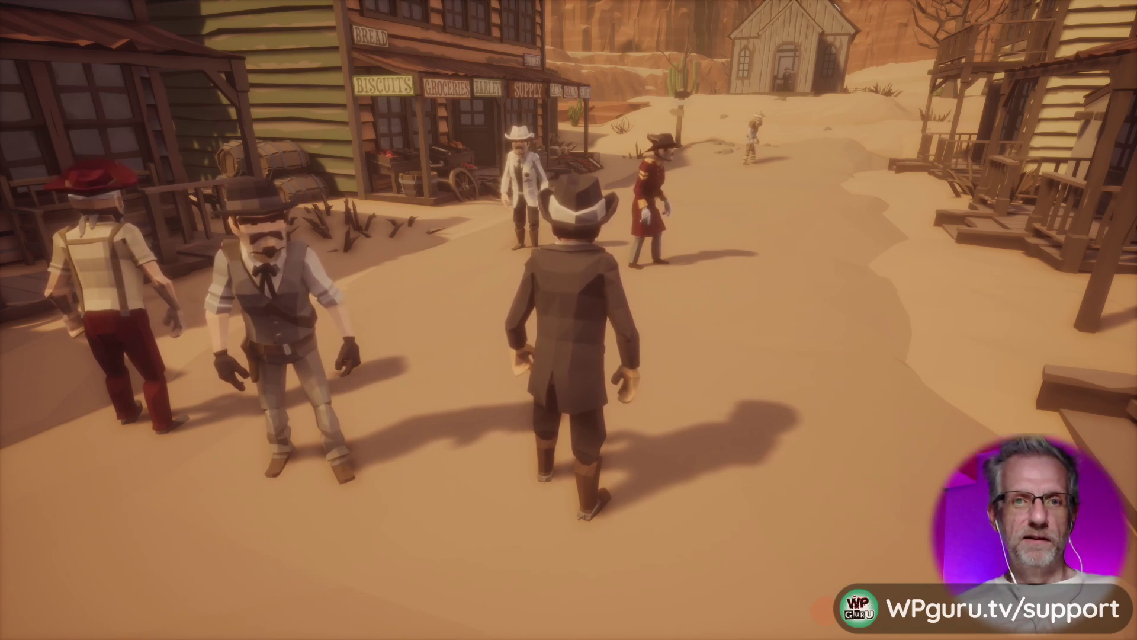
{"action": "key", "text": "w"}
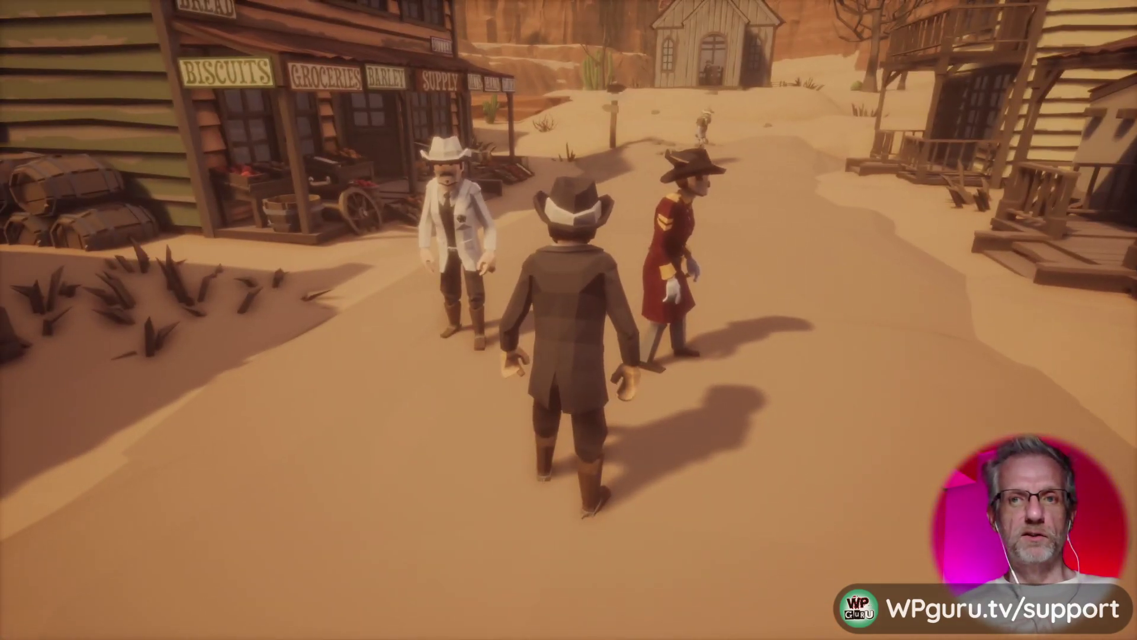
{"action": "key", "text": "Escape"}
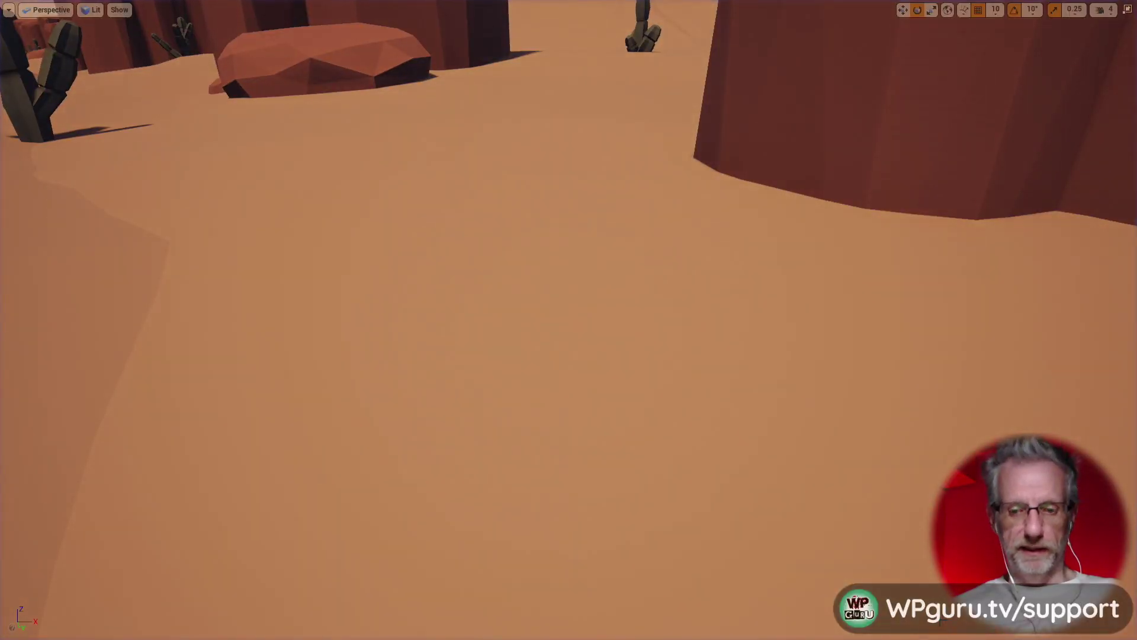
{"action": "key", "text": "F11"}
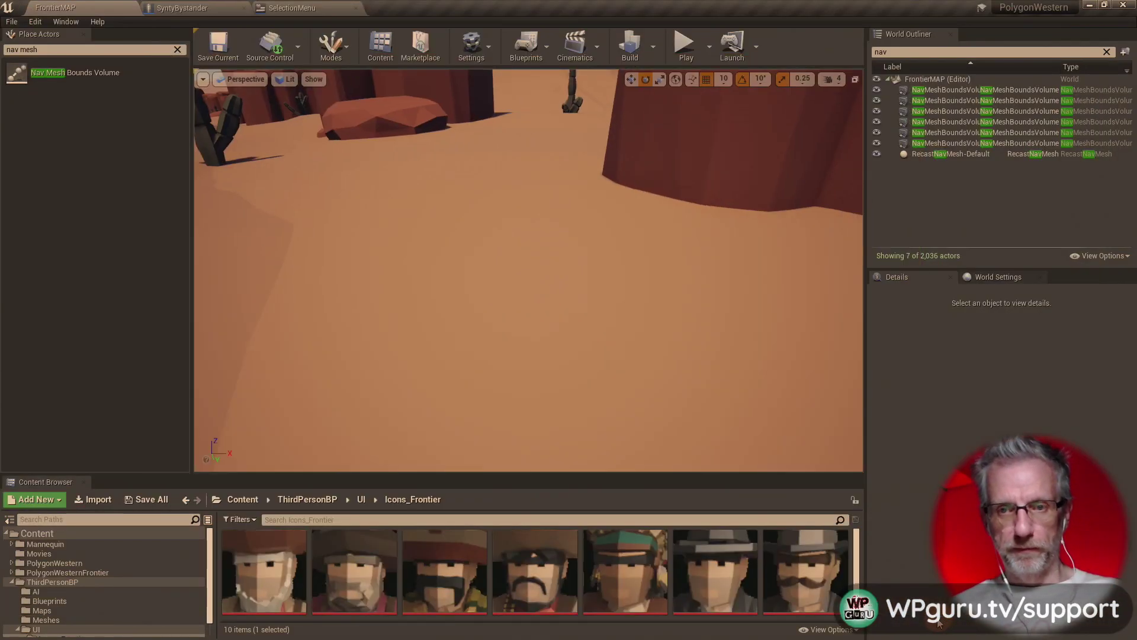
{"action": "left_click", "coordinate": [728, 365]}
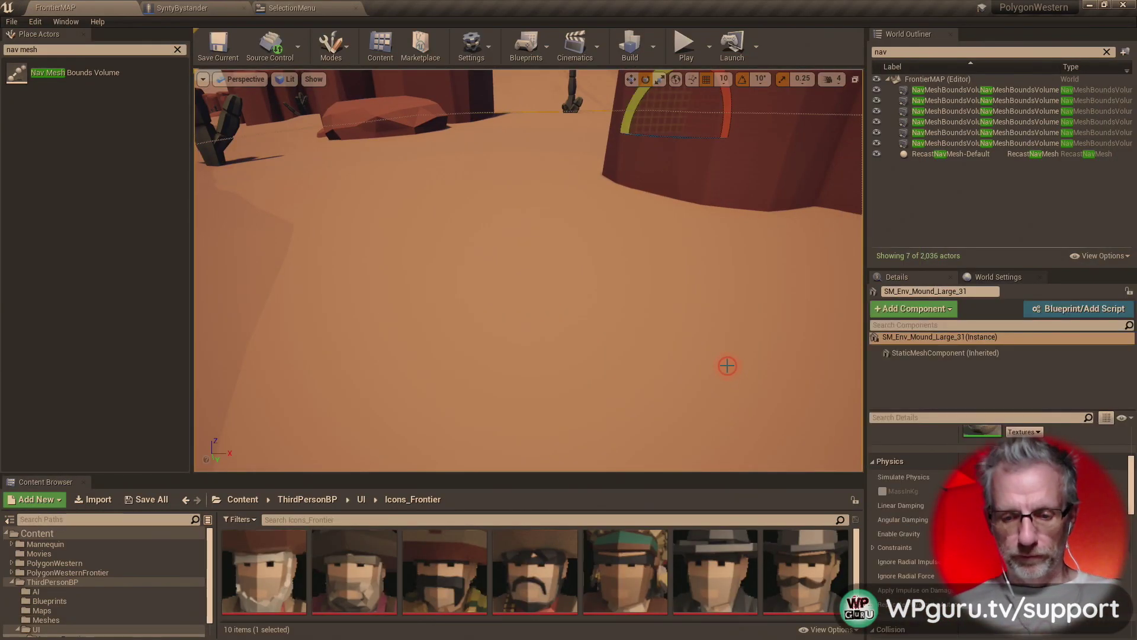
- Enlarge the Content Browser and open the TownMAP level from the ThirdPersonBP Maps folder
{"action": "left_click", "coordinate": [12, 582]}
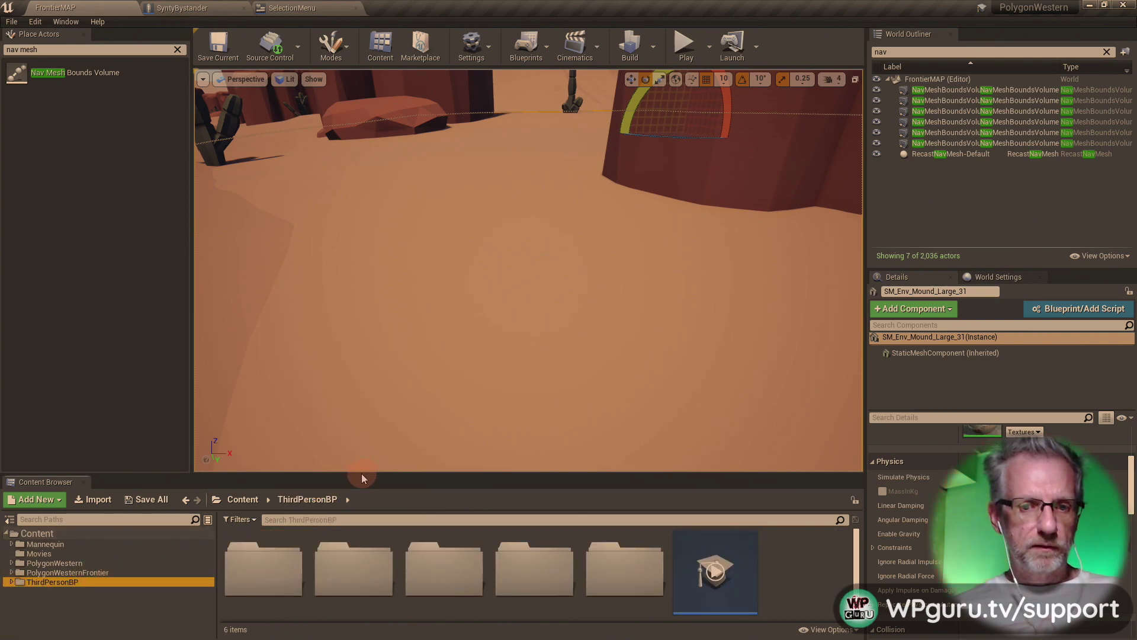
{"action": "left_click_drag", "start_coordinate": [362, 475], "coordinate": [352, 428]}
{"action": "left_click", "coordinate": [461, 536]}
{"action": "double_click", "coordinate": [460, 536]}
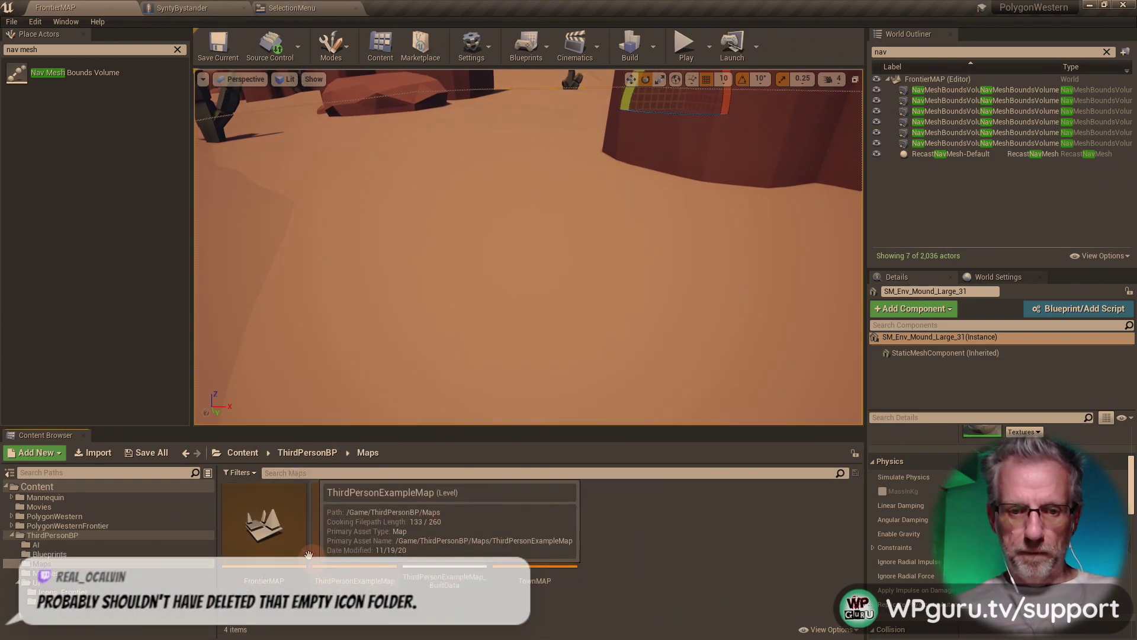
{"action": "double_click", "coordinate": [553, 550]}
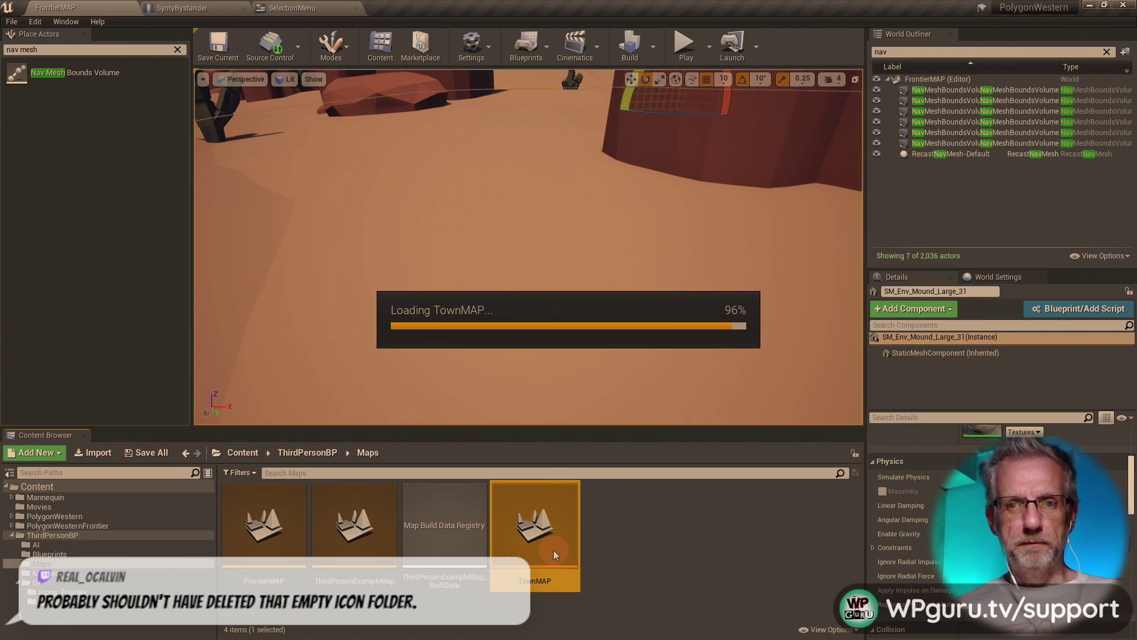
- Display the navigation mesh over the town street and inspect its coverage around the bystanders
{"action": "right_click_drag", "start_coordinate": [613, 374], "coordinate": [512, 353]}
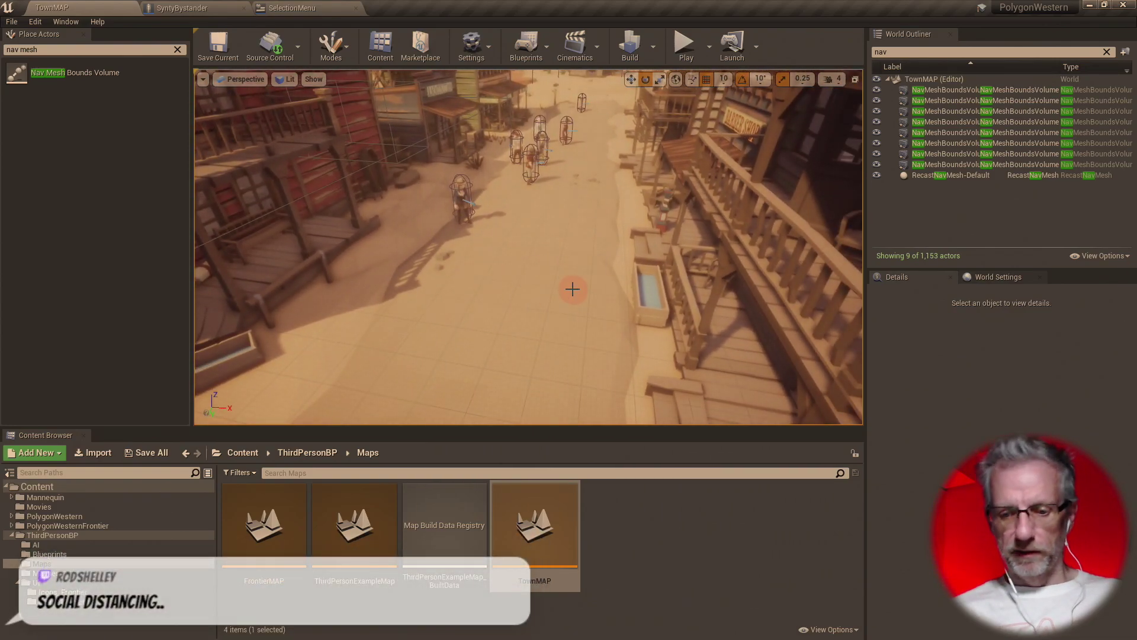
{"action": "left_click", "coordinate": [572, 289]}
{"action": "key", "text": "p"}
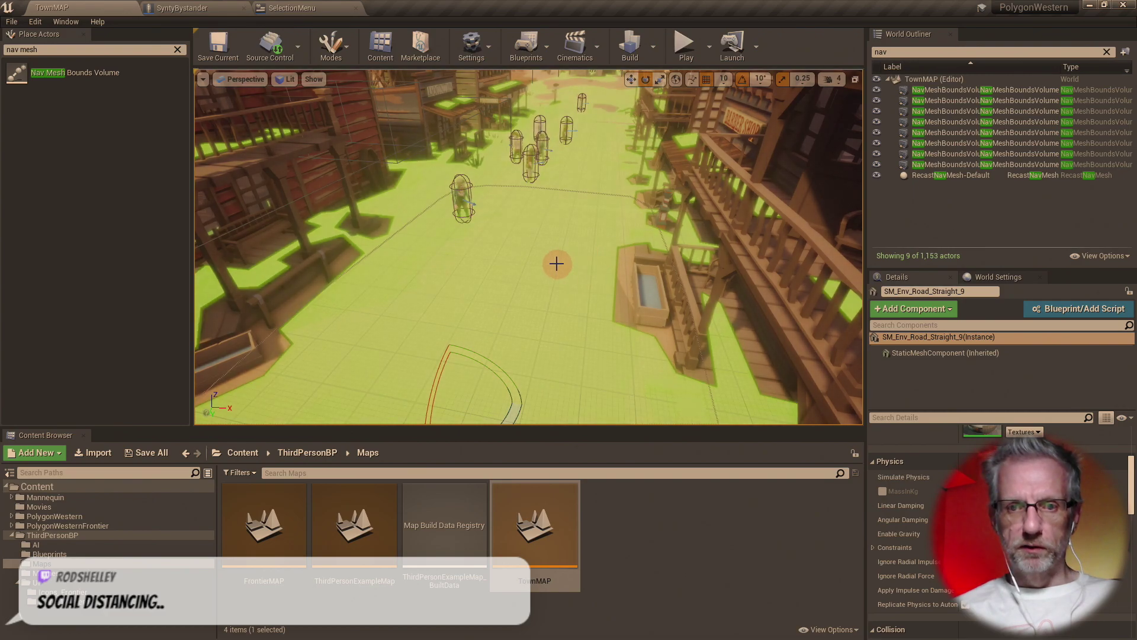
{"action": "right_click_drag", "start_coordinate": [566, 236], "coordinate": [477, 237]}
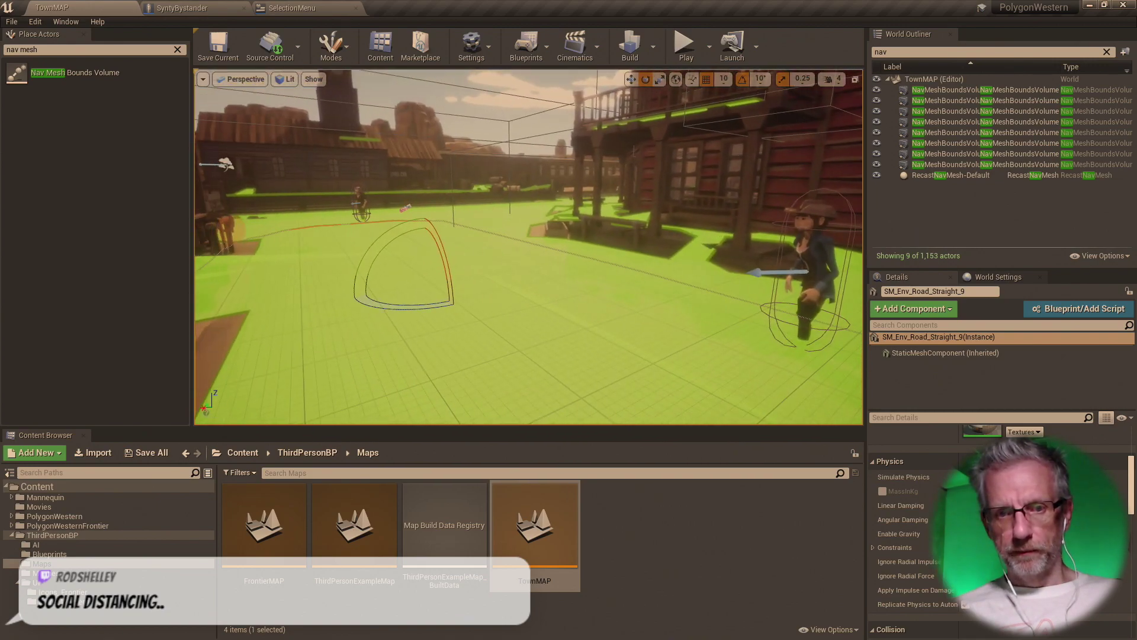
- Raise the road piece SM_Env_Road_Straight_9 slightly above its surroundings with the Move tool
{"action": "right_click_drag", "start_coordinate": [533, 252], "coordinate": [557, 263]}
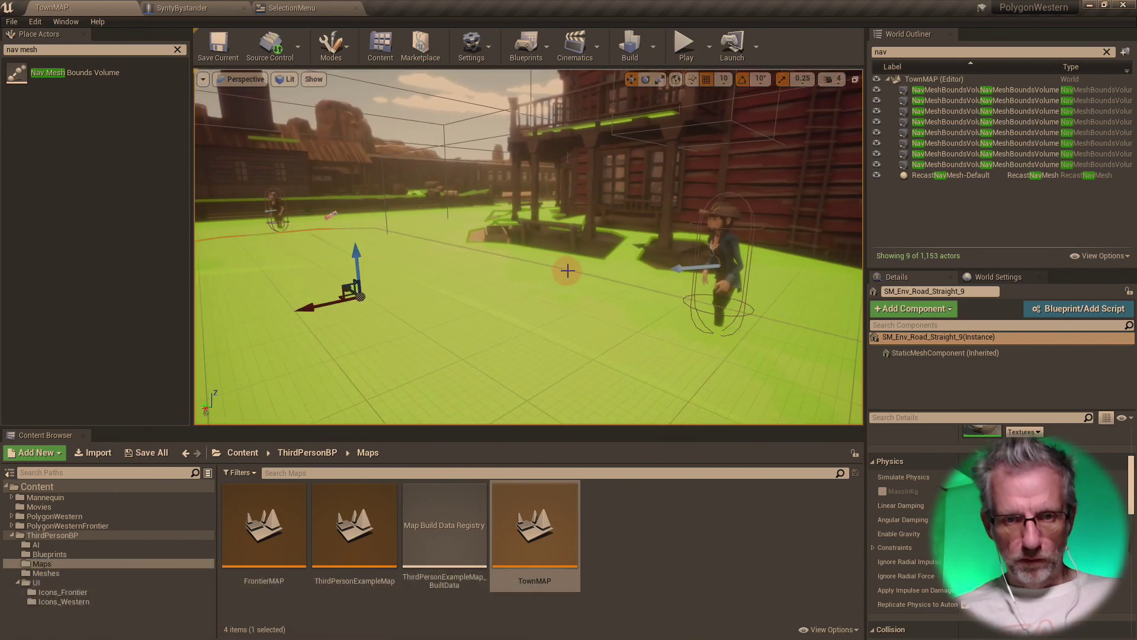
{"action": "left_click_drag", "start_coordinate": [354, 254], "coordinate": [357, 221]}
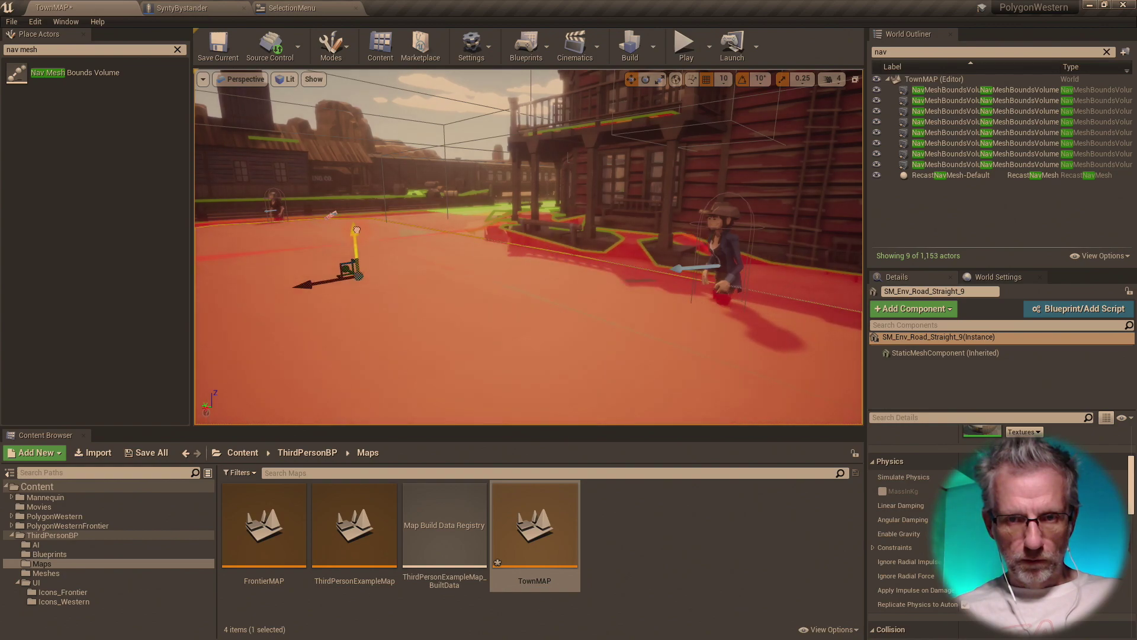
{"action": "mouse_move", "coordinate": [452, 241]}
{"action": "right_mouse_down"}
{"action": "mouse_move", "coordinate": [733, 255]}
{"action": "mouse_move", "coordinate": [450, 240]}
{"action": "right_mouse_up"}
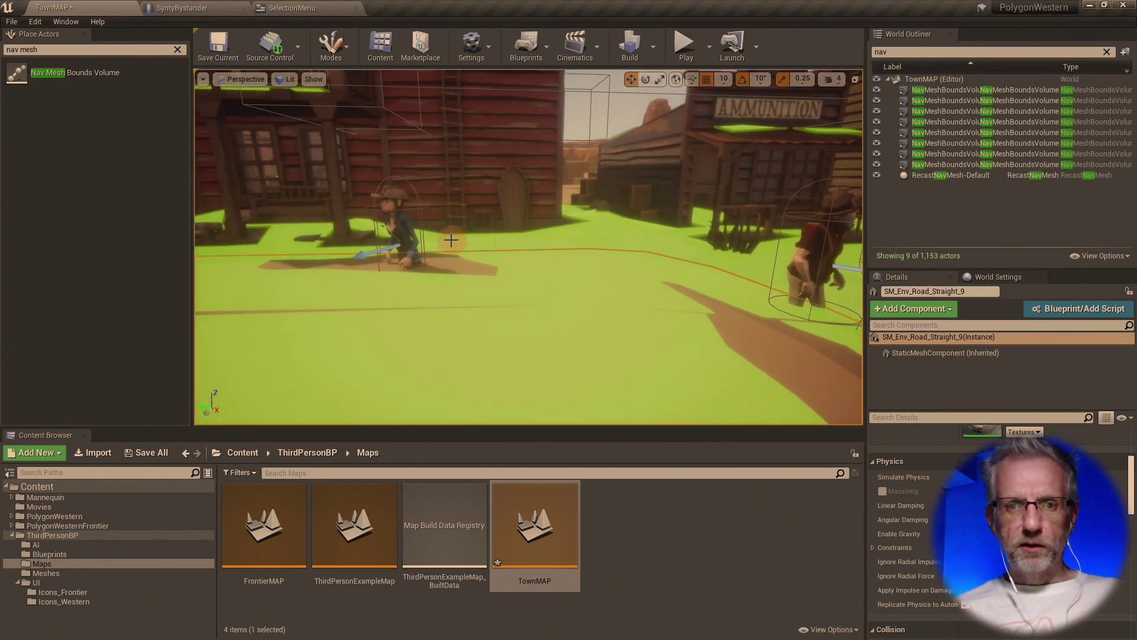
- Lift the bystanders along the street out of the raised road one by one and snap them onto its surface
{"action": "left_click", "coordinate": [399, 228]}
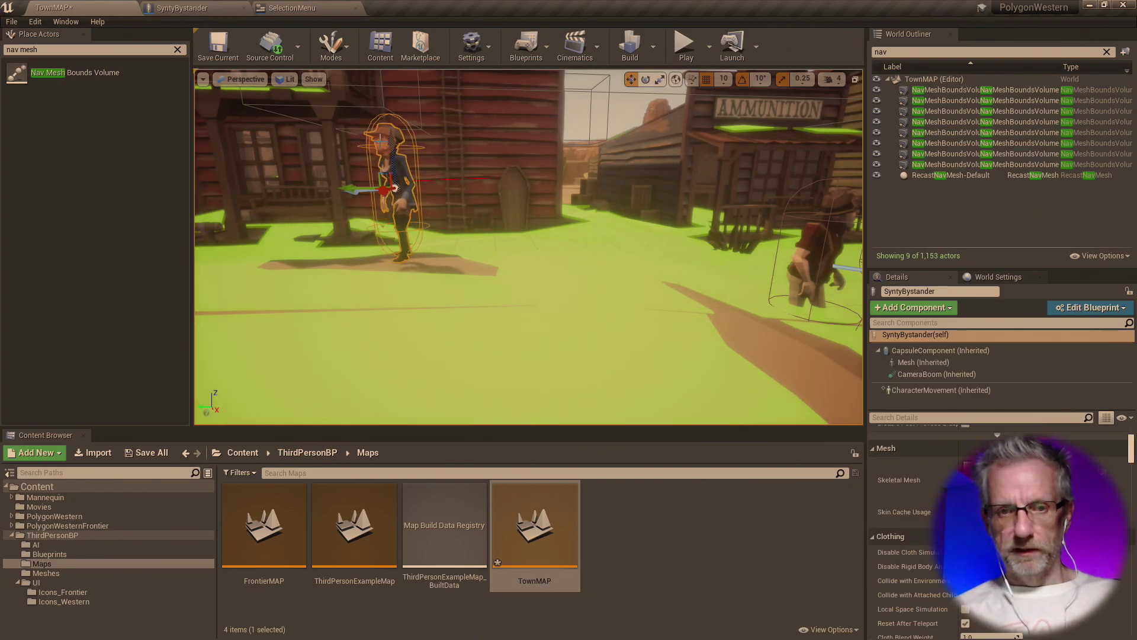
{"action": "right_click_drag", "start_coordinate": [396, 197], "coordinate": [605, 231]}
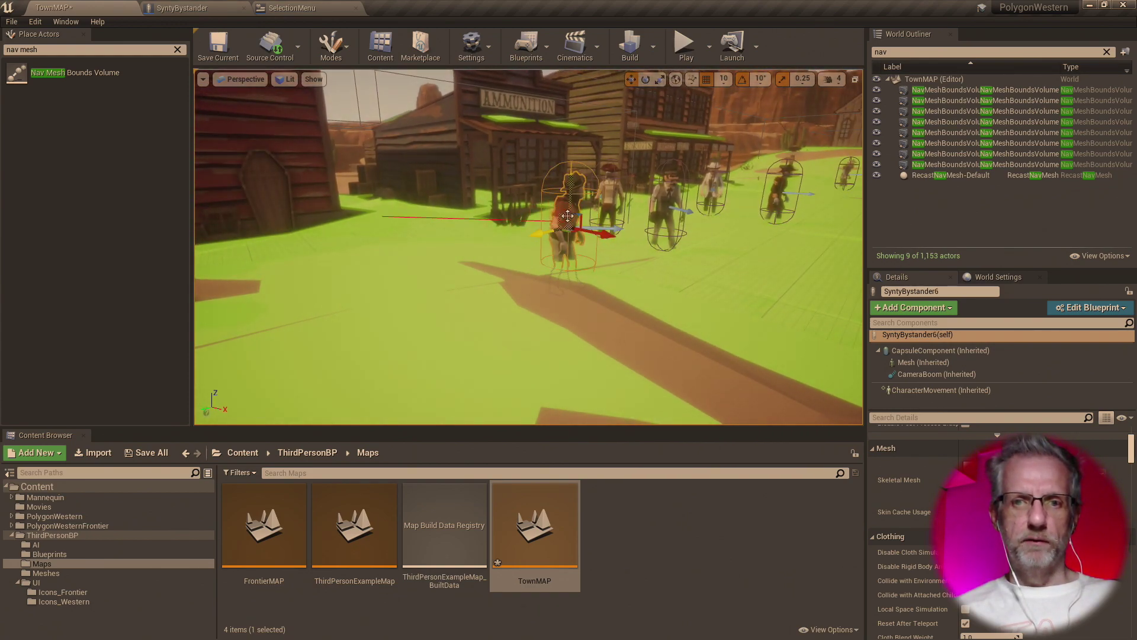
{"action": "left_click_drag", "start_coordinate": [578, 174], "coordinate": [571, 121]}
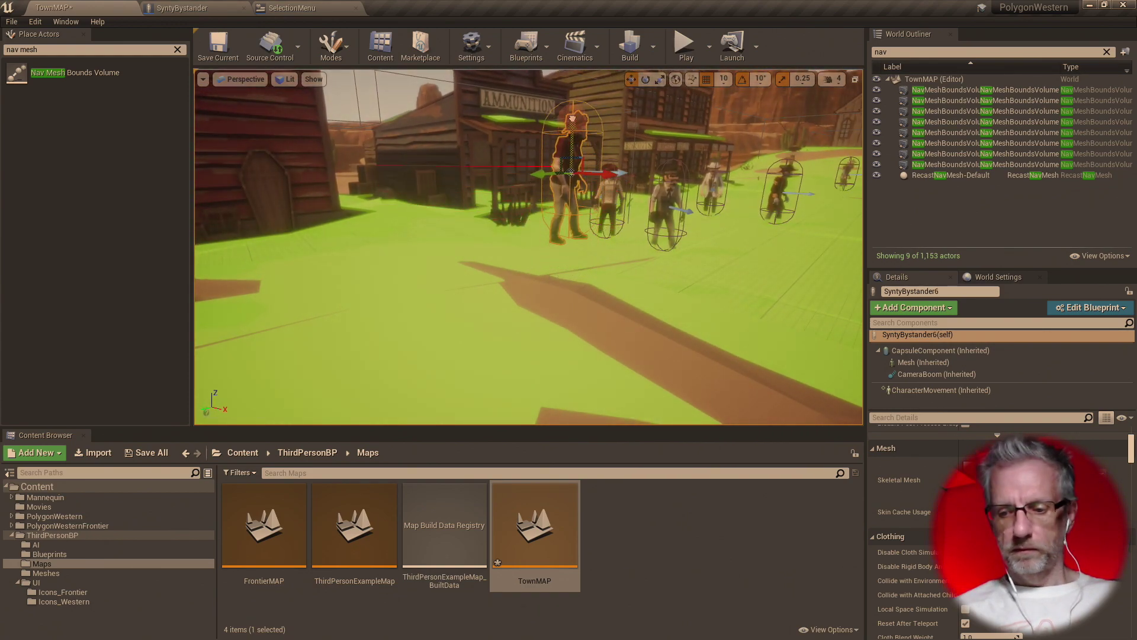
{"action": "key", "text": "End"}
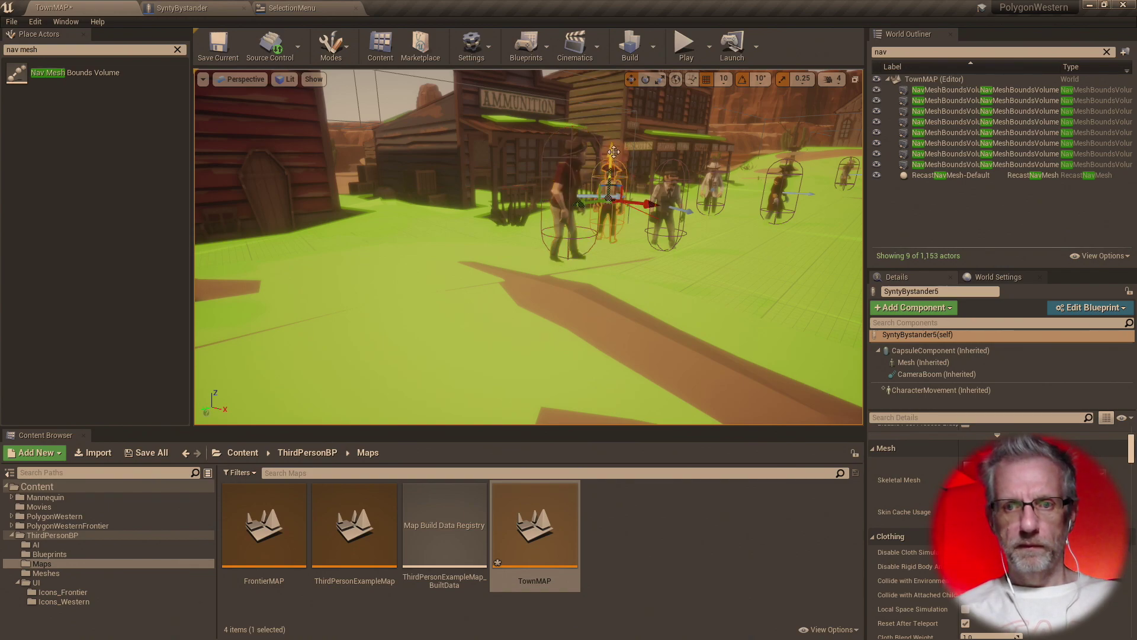
{"action": "left_click", "coordinate": [666, 207]}
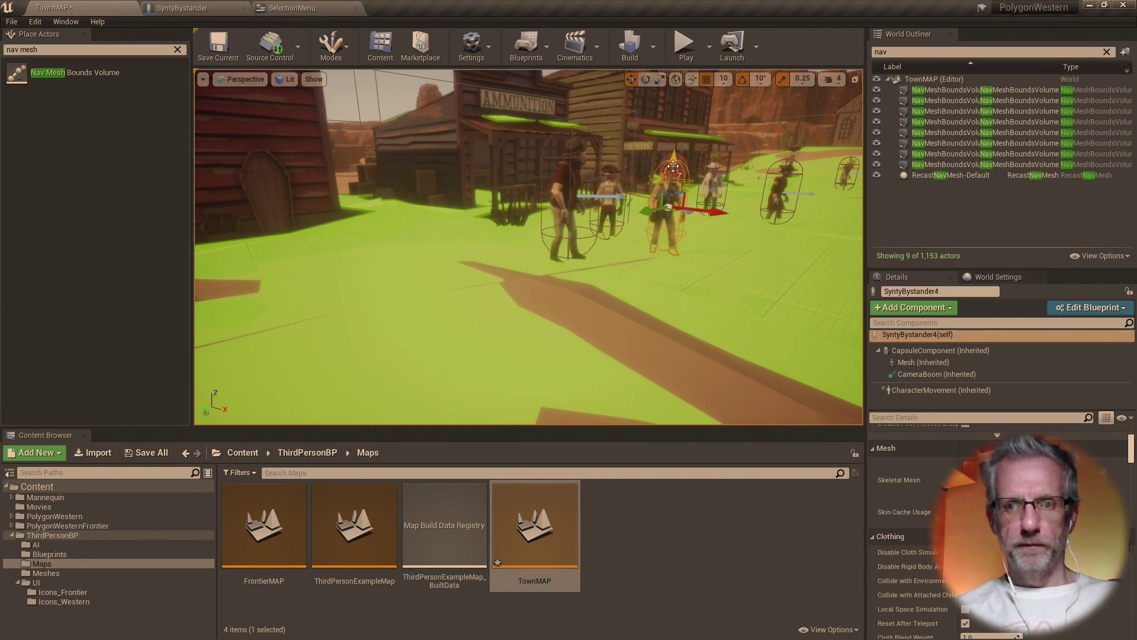
{"action": "left_click", "coordinate": [712, 186]}
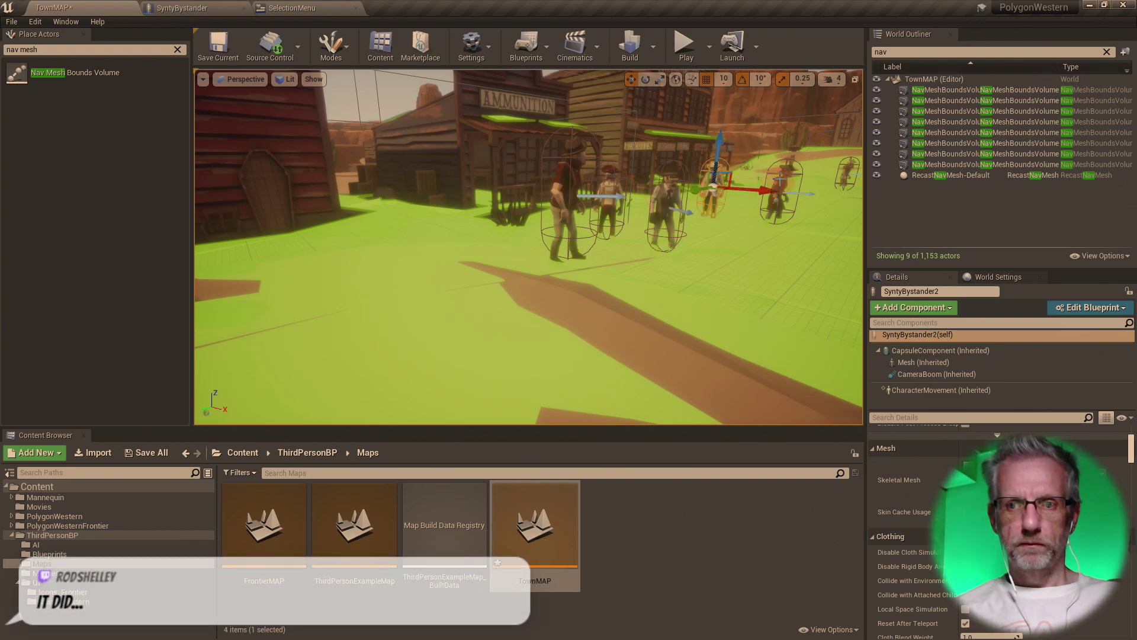
{"action": "left_click", "coordinate": [784, 169]}
{"action": "left_click_drag", "start_coordinate": [792, 98], "coordinate": [791, 142]}
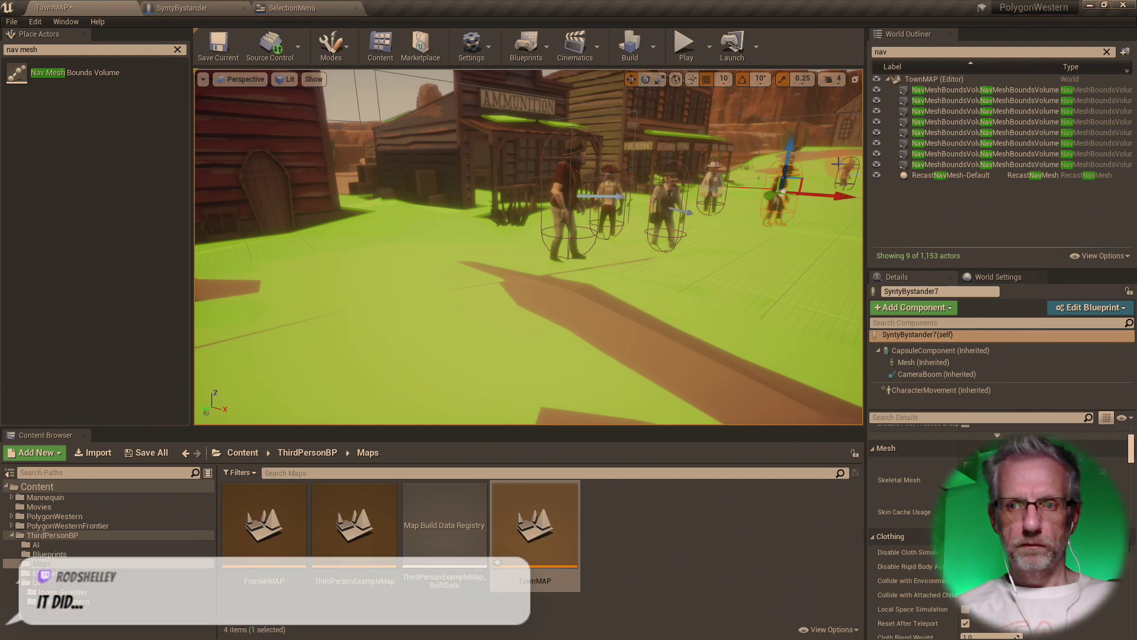
{"action": "left_click", "coordinate": [791, 145]}
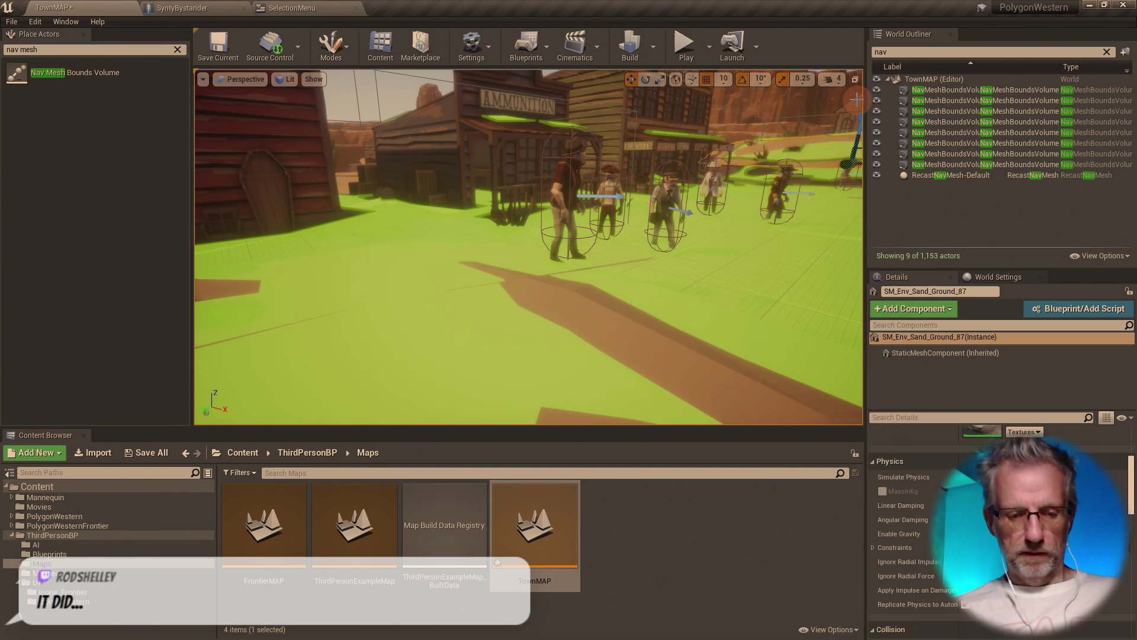
{"action": "key", "text": "ctrl+z"}
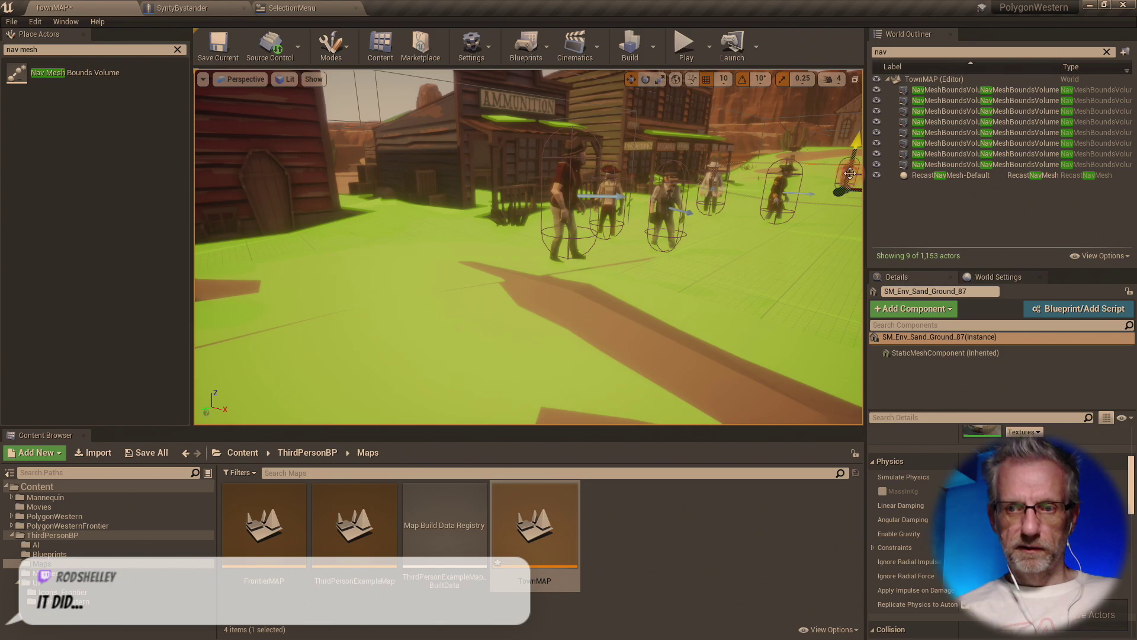
{"action": "key", "text": "f"}
{"action": "right_click_drag", "start_coordinate": [667, 262], "coordinate": [657, 302]}
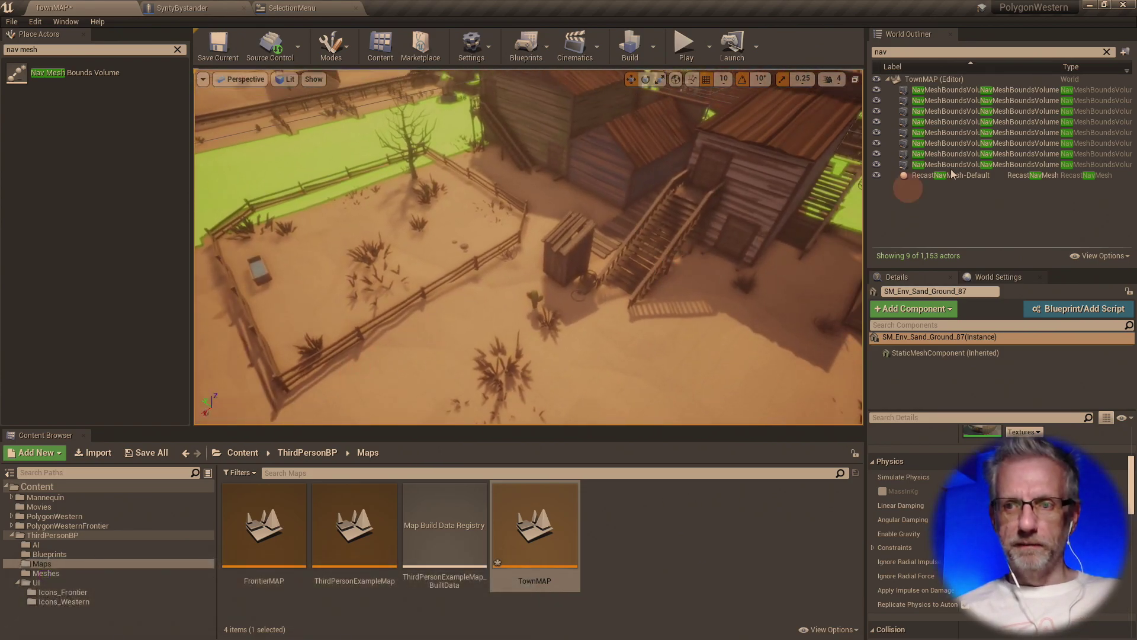
- Filter the World Outliner by "synty", select all SyntyBystander actors, lift them above the town and snap them to the floor
{"action": "left_click", "coordinate": [1041, 53]}
{"action": "key", "text": "ctrl+a"}
{"action": "type", "text": "synty"}
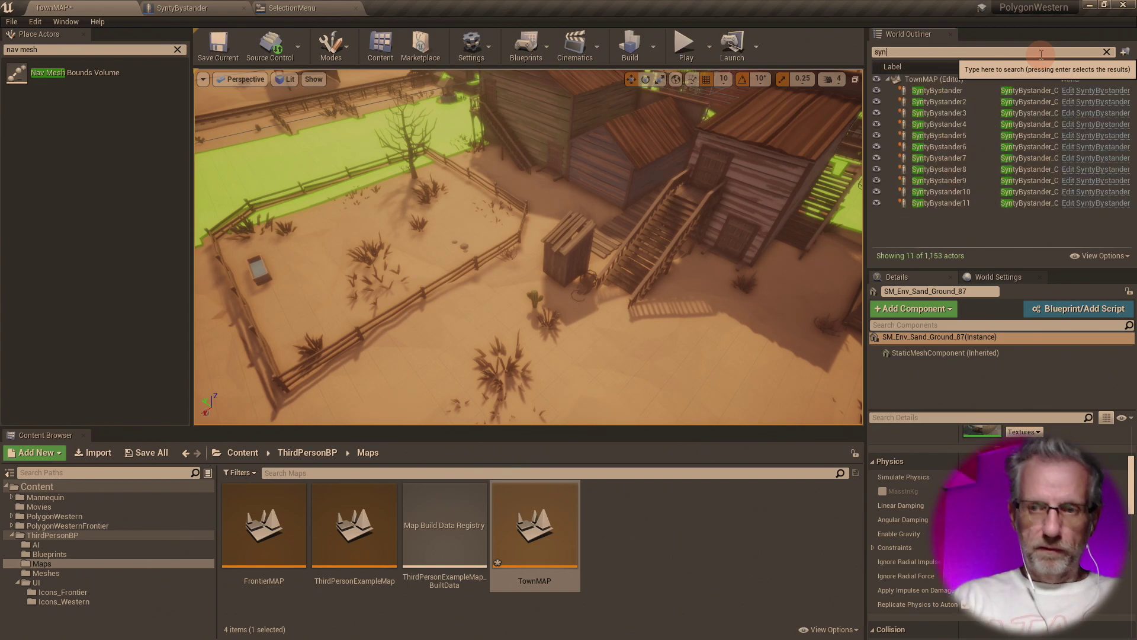
{"action": "left_click", "coordinate": [968, 91]}
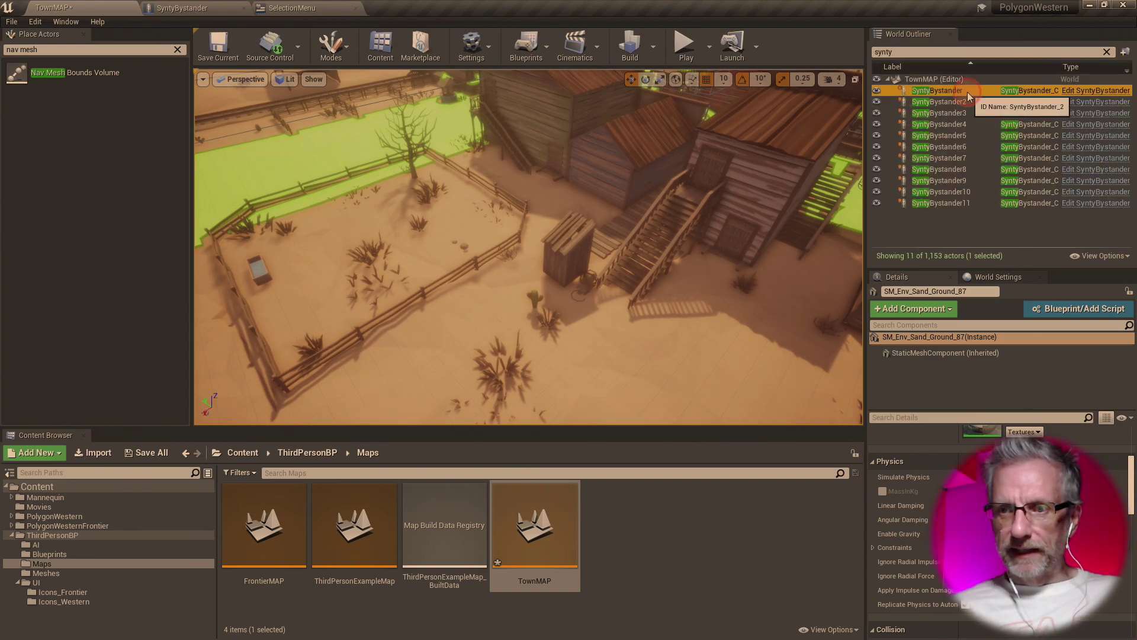
{"action": "left_click", "coordinate": [967, 204], "text": "shift"}
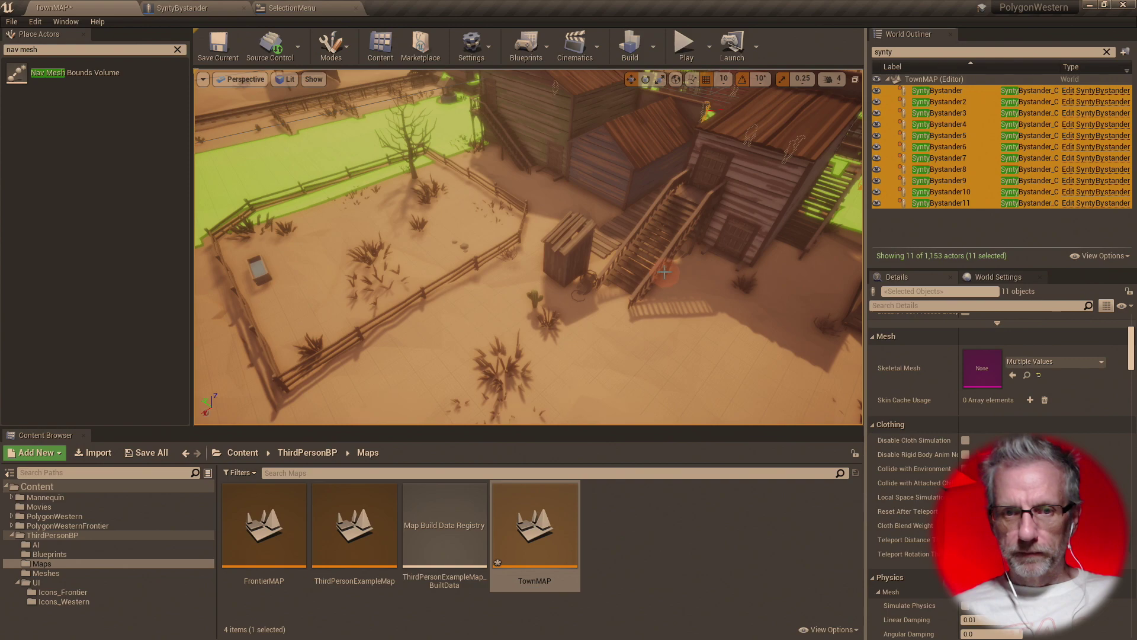
{"action": "key", "text": "f"}
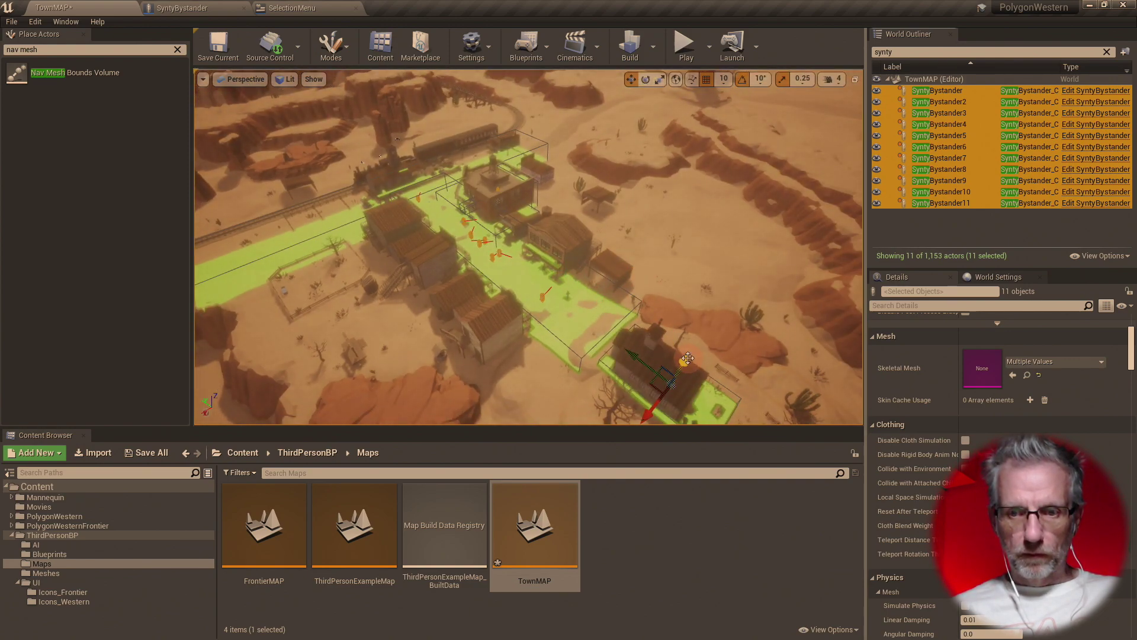
{"action": "left_click_drag", "start_coordinate": [683, 358], "coordinate": [690, 301]}
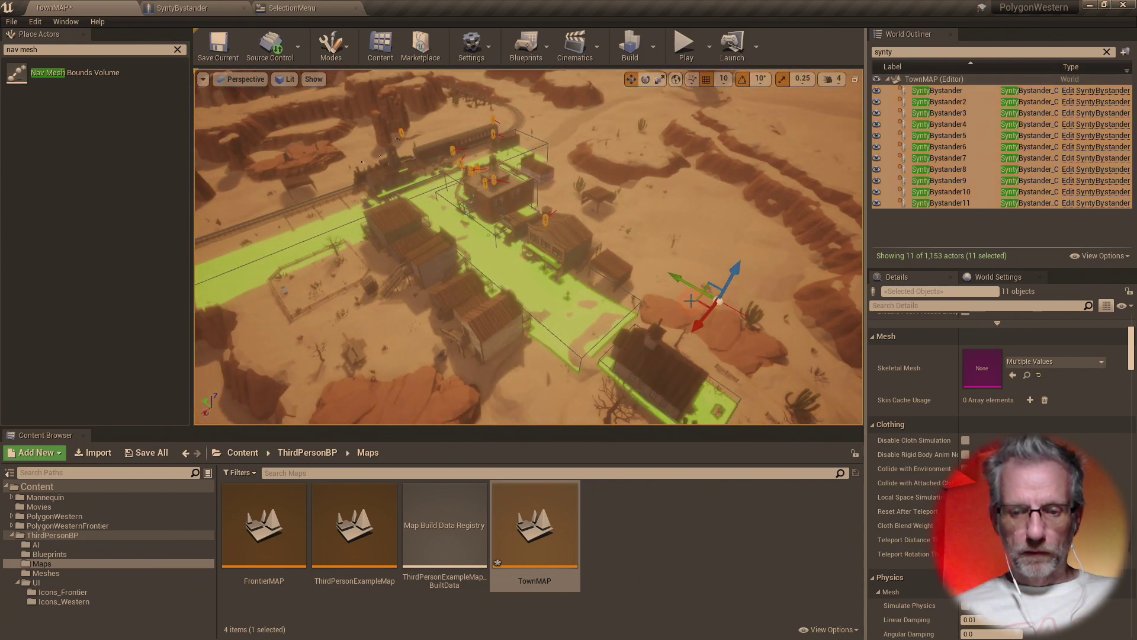
{"action": "key", "text": "ctrl+z"}
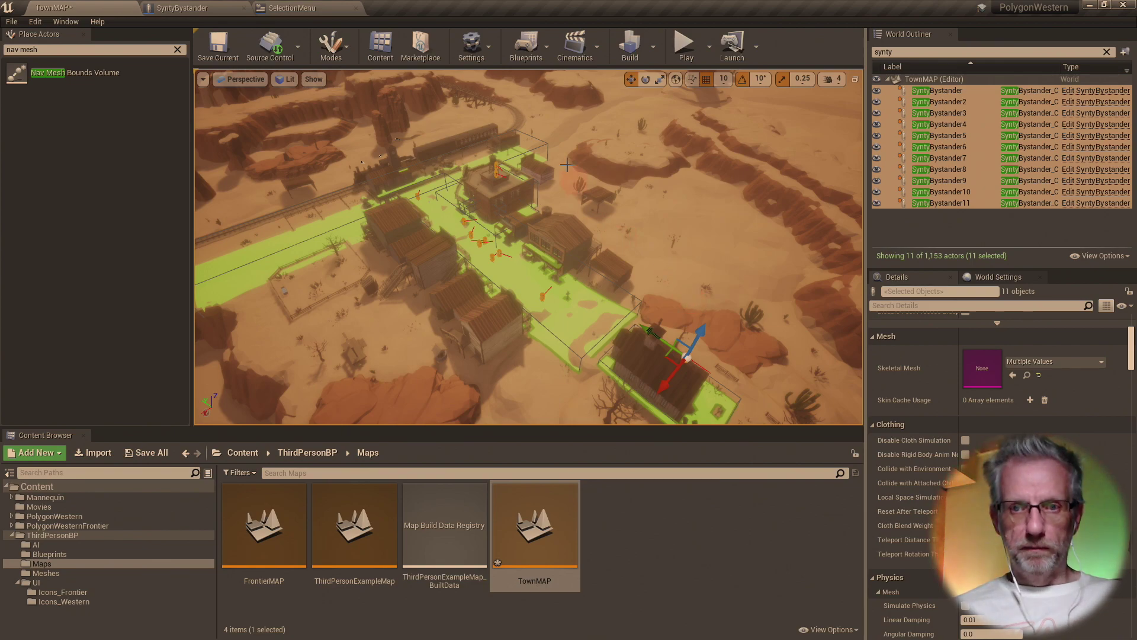
- Play TownMAP full screen, run through the street and along the balcony among the bystanders, and stop the session
{"action": "left_click", "coordinate": [684, 44]}
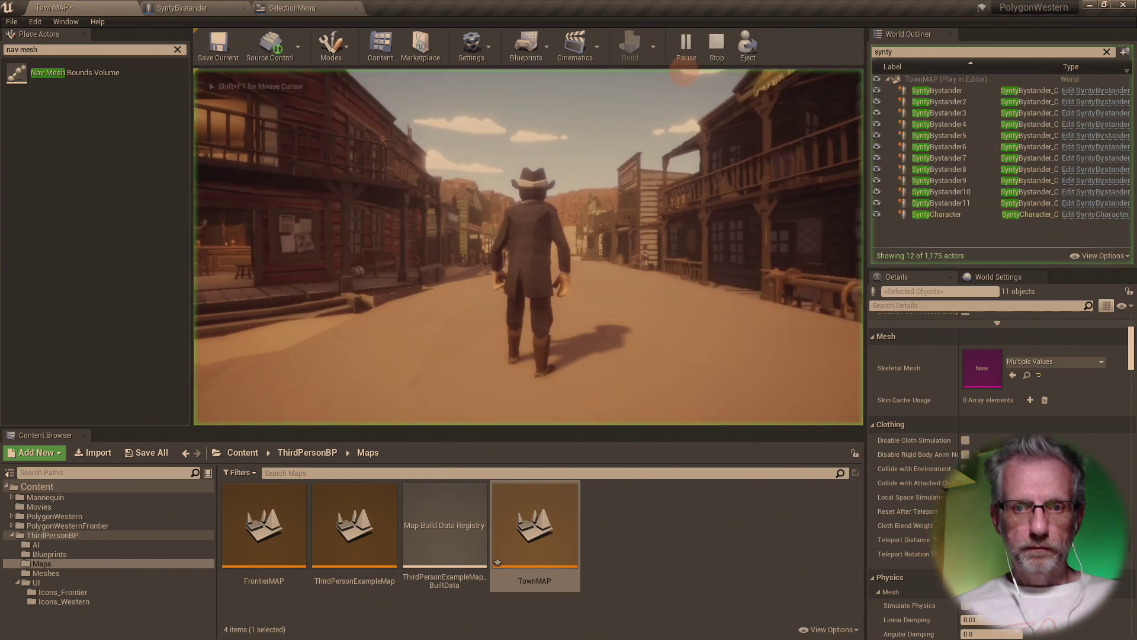
{"action": "key", "text": "w"}
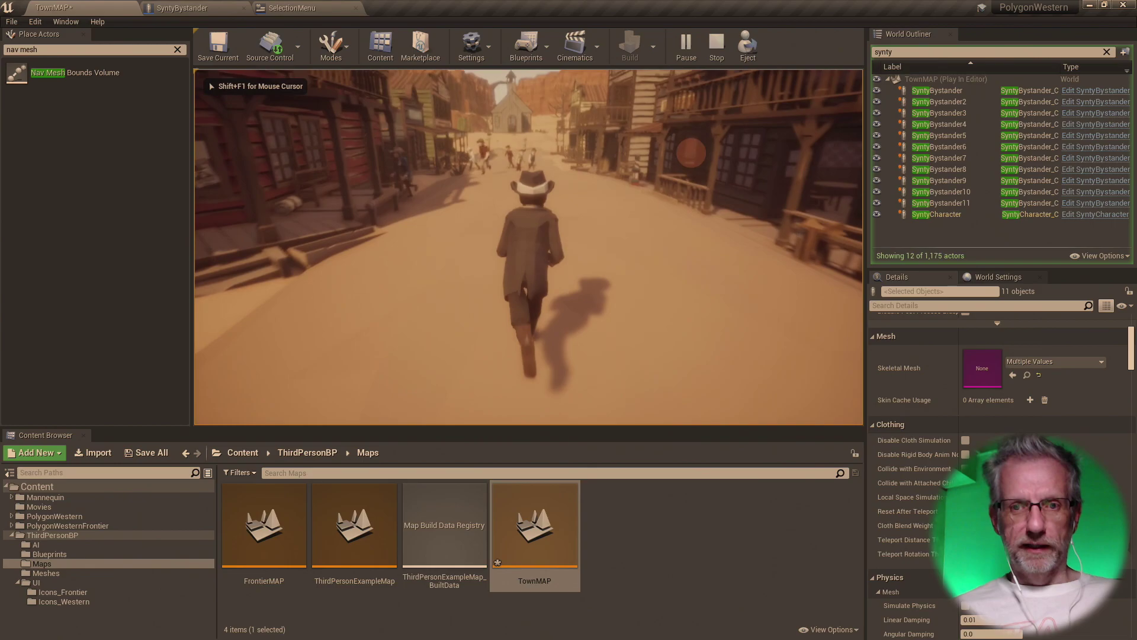
{"action": "key", "text": "F11"}
{"action": "key", "text": "w"}
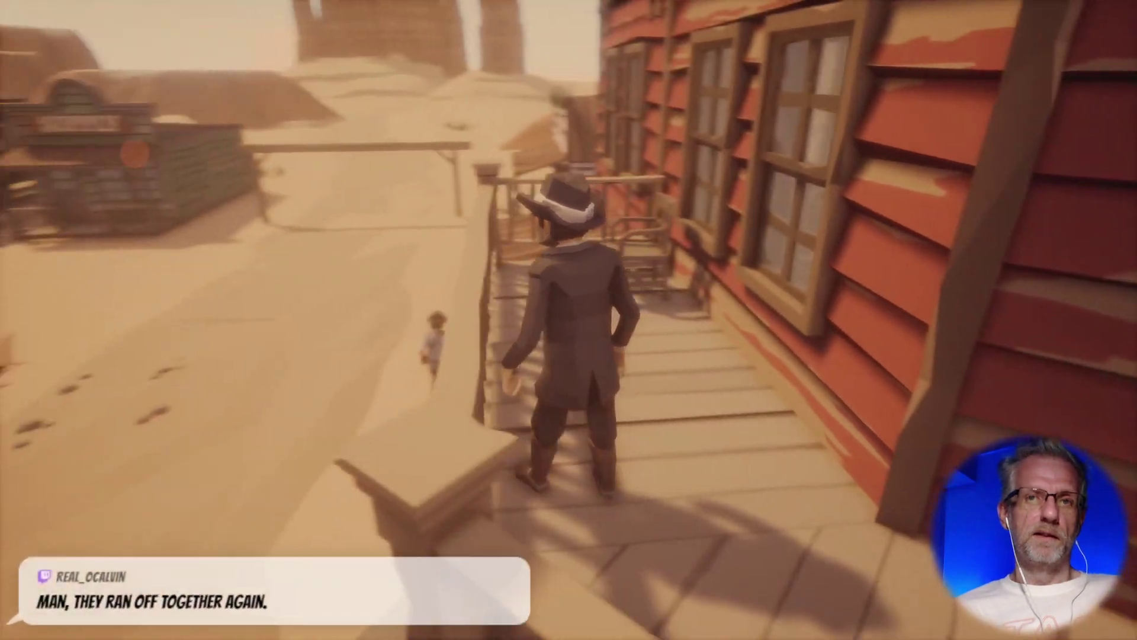
{"action": "key", "text": "w"}
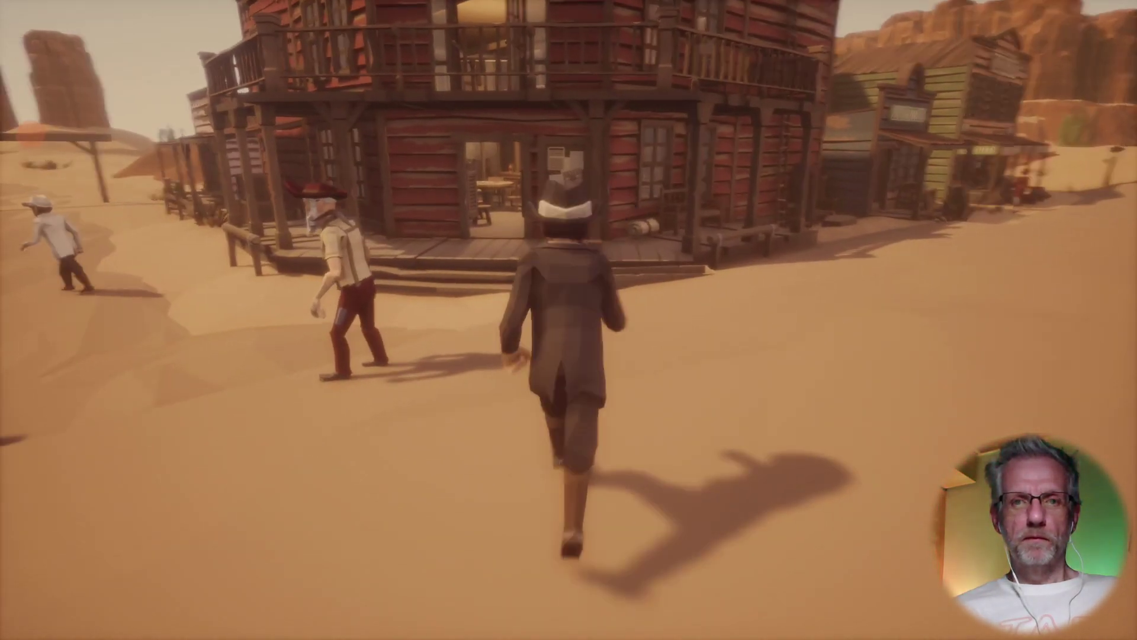
{"action": "key", "text": "Escape"}
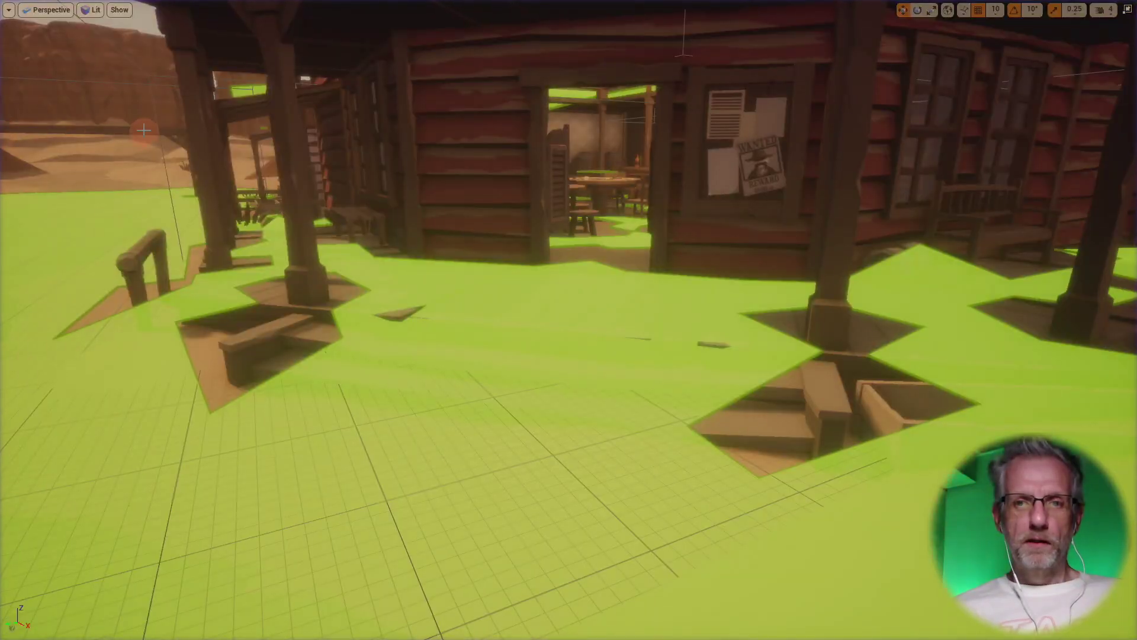
- Hide the navigation mesh overlay, select the two bystanders standing on the saloon roof and lower them together into the building
{"action": "key", "text": "p"}
{"action": "right_click_drag", "start_coordinate": [532, 151], "coordinate": [516, 146]}
{"action": "key", "text": "w"}
{"action": "key", "text": "s"}
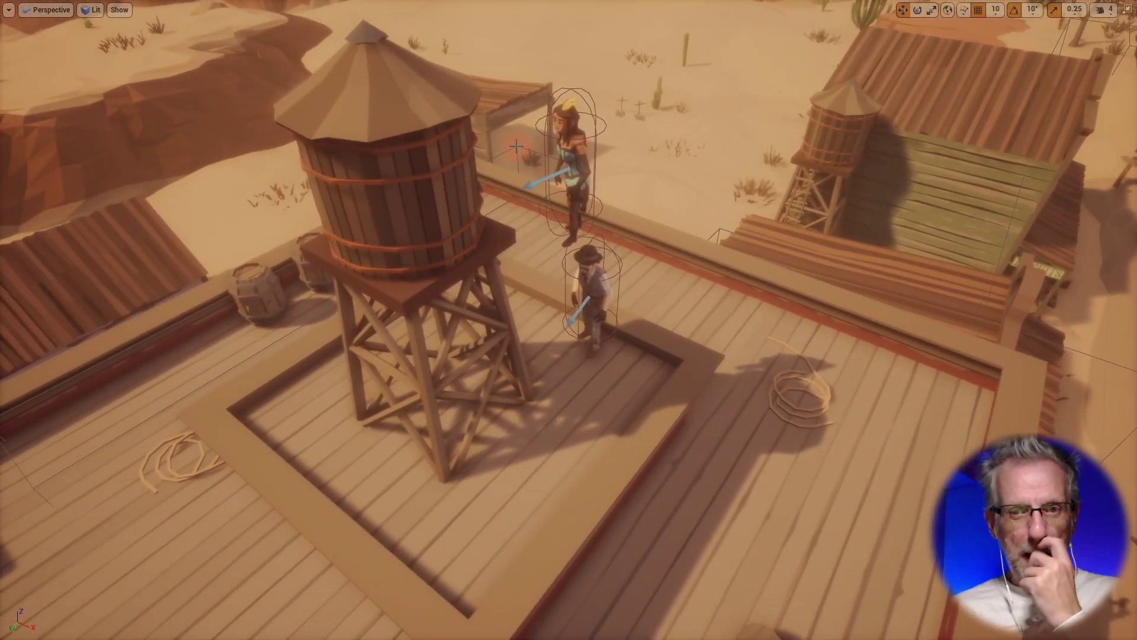
{"action": "right_click_drag", "start_coordinate": [633, 156], "coordinate": [633, 157]}
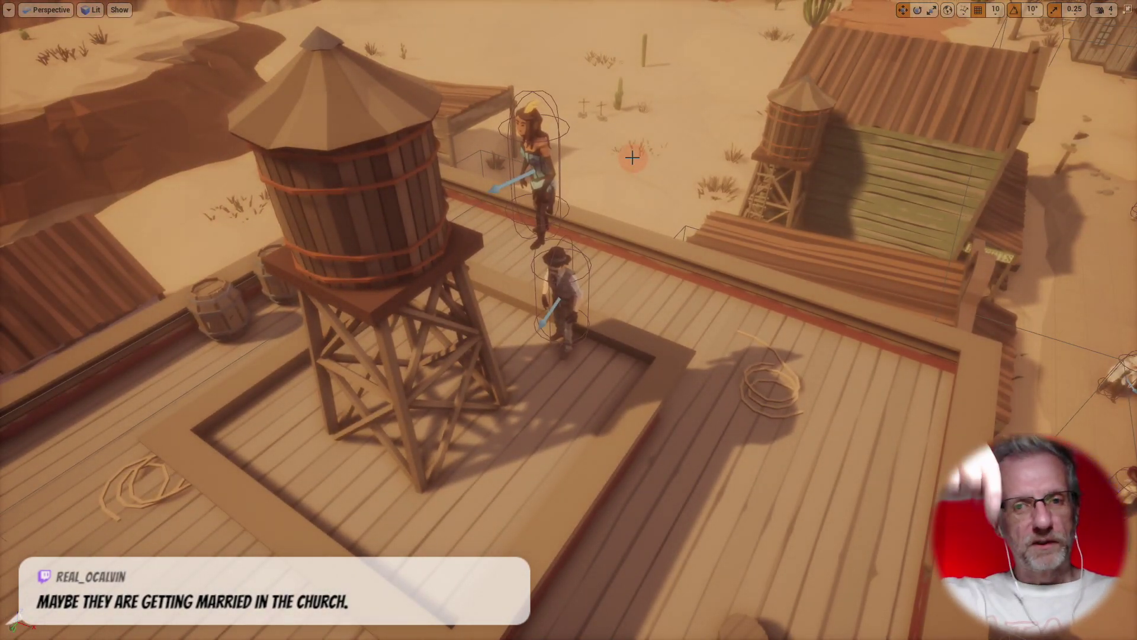
{"action": "mouse_move", "coordinate": [633, 156]}
{"action": "right_mouse_down"}
{"action": "mouse_move", "coordinate": [511, 155]}
{"action": "mouse_move", "coordinate": [633, 157]}
{"action": "right_mouse_up"}
{"action": "left_click", "coordinate": [527, 118]}
{"action": "left_click", "coordinate": [533, 222], "text": "shift"}
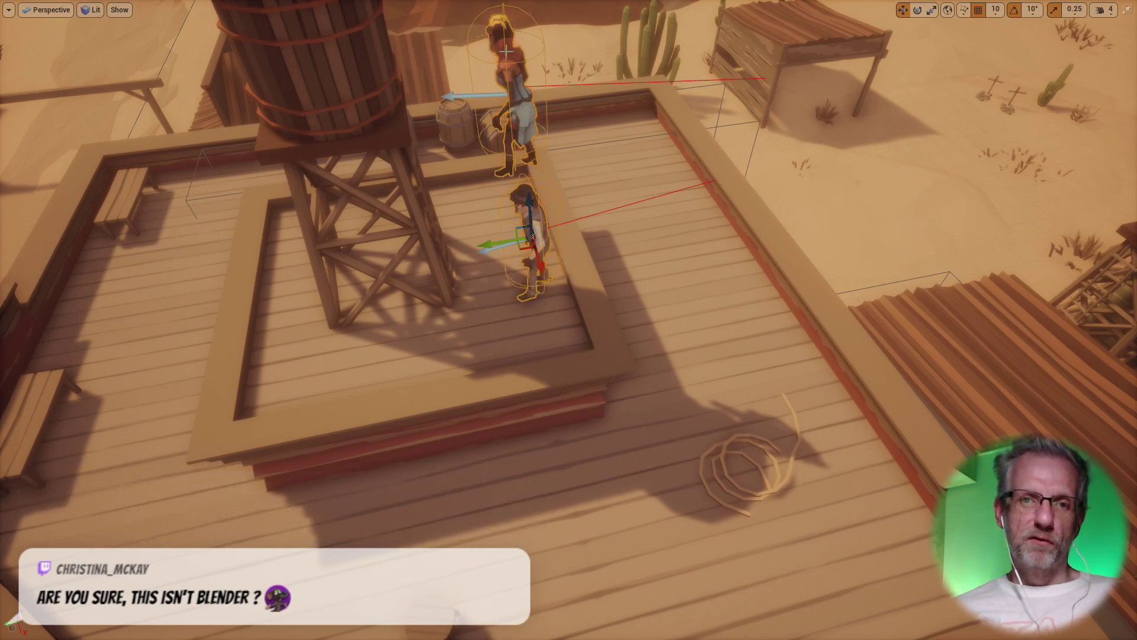
{"action": "left_click_drag", "start_coordinate": [529, 204], "coordinate": [577, 381]}
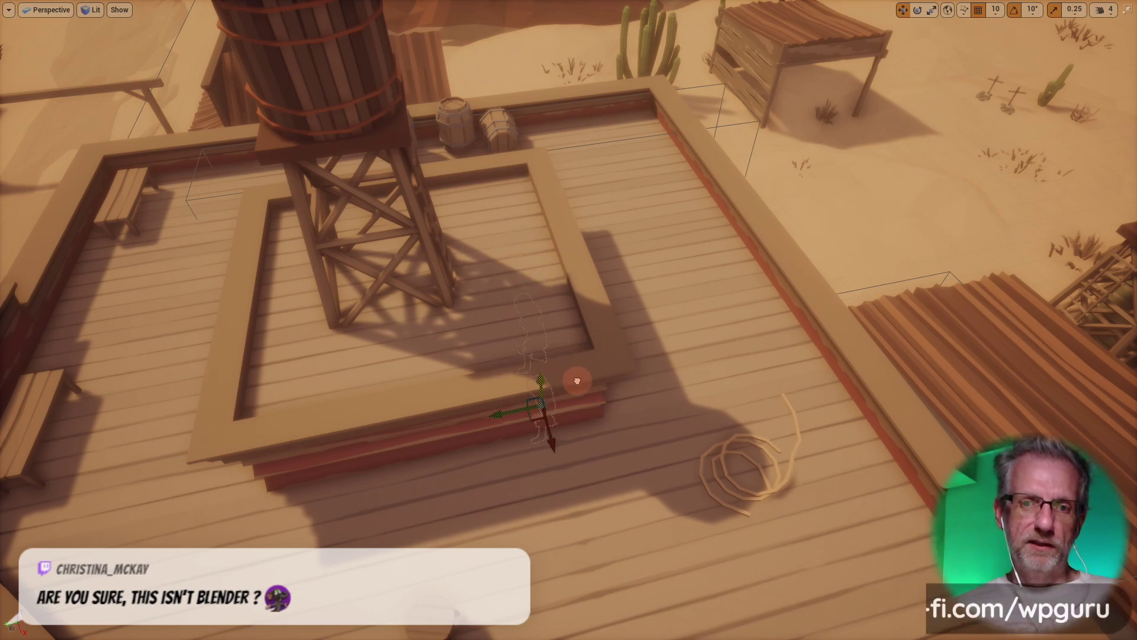
- Lower the pair further to the saloon's upper floor and move the woman along the balcony, away from the barman
{"action": "key", "text": "f"}
{"action": "right_click_drag", "start_coordinate": [579, 381], "coordinate": [616, 308]}
{"action": "key", "text": "s"}
{"action": "key", "text": "w"}
{"action": "left_click", "coordinate": [629, 285]}
{"action": "left_click_drag", "start_coordinate": [624, 285], "coordinate": [613, 454]}
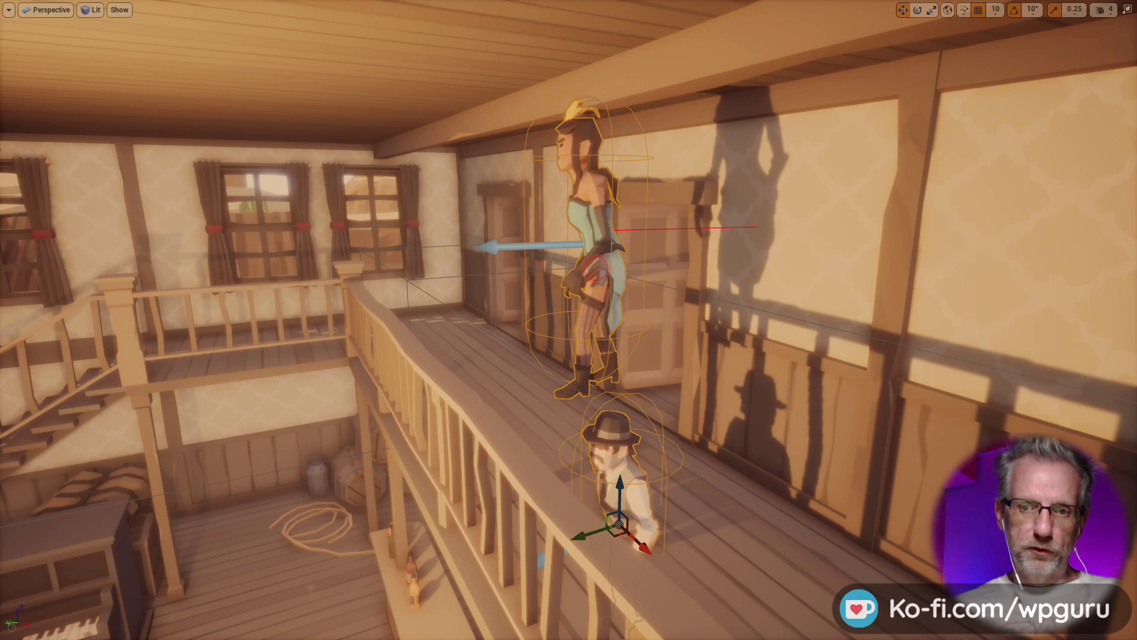
{"action": "left_click", "coordinate": [595, 268]}
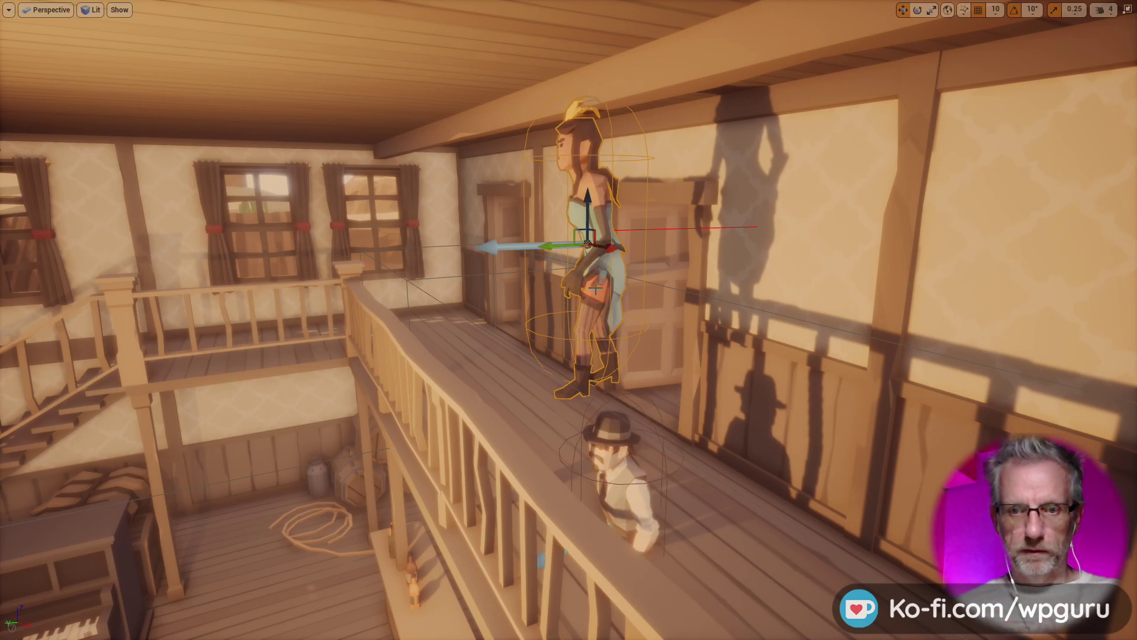
{"action": "left_click_drag", "start_coordinate": [614, 249], "coordinate": [817, 370]}
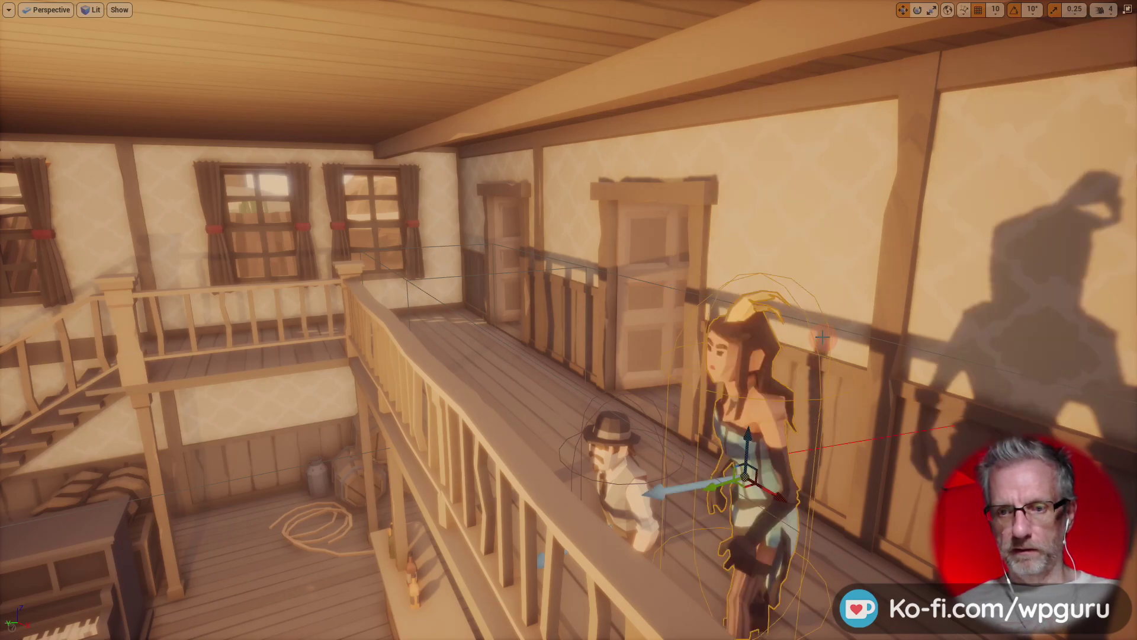
- Lower the barman from the balcony to the ground floor behind the bar counter and snap him to the floor
{"action": "left_click", "coordinate": [616, 472]}
{"action": "left_click_drag", "start_coordinate": [619, 482], "coordinate": [619, 619], "text": "shift"}
{"action": "key", "text": "End"}
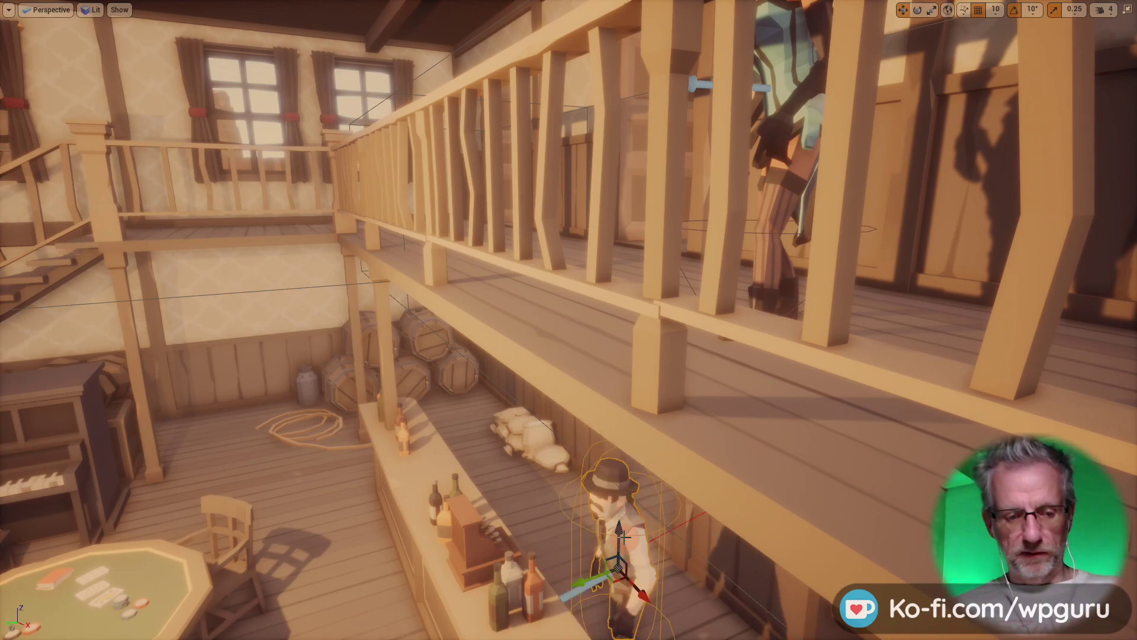
- Play TownMAP, walk into the saloon to check the balcony and bar, stop the session and leave full screen
{"action": "key", "text": "alt+p"}
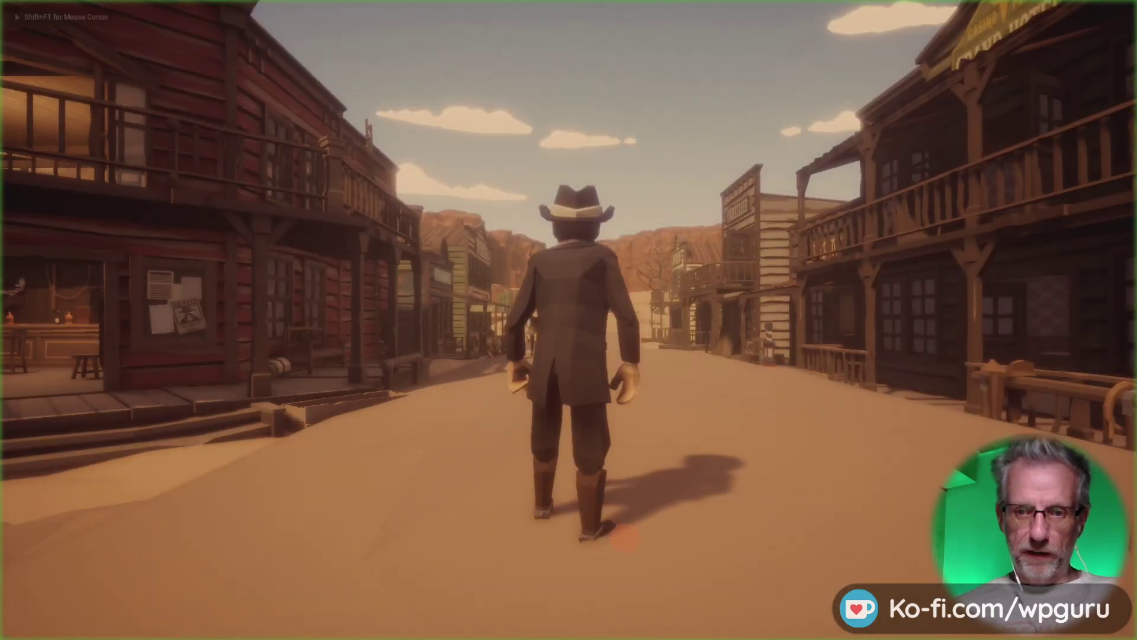
{"action": "key", "text": "w"}
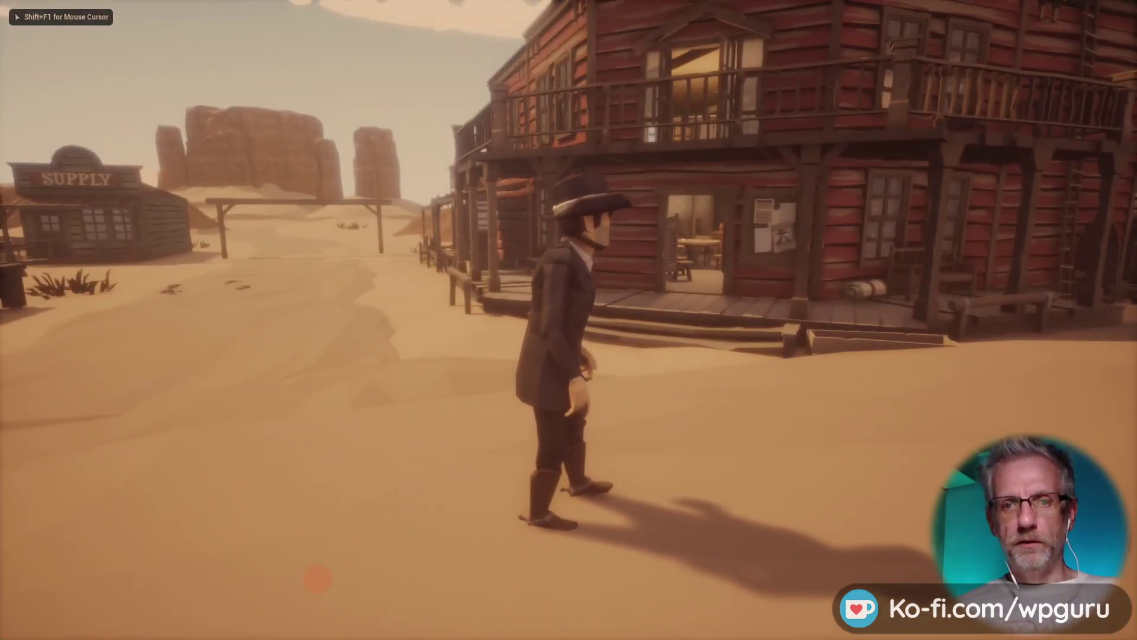
{"action": "key", "text": "w"}
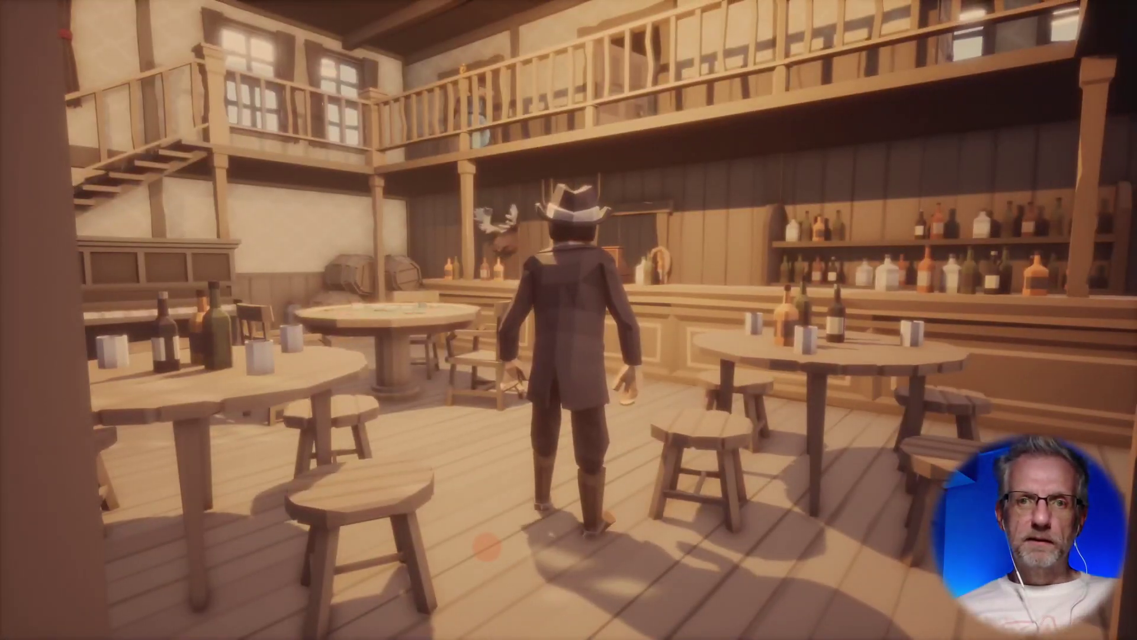
{"action": "key", "text": "w"}
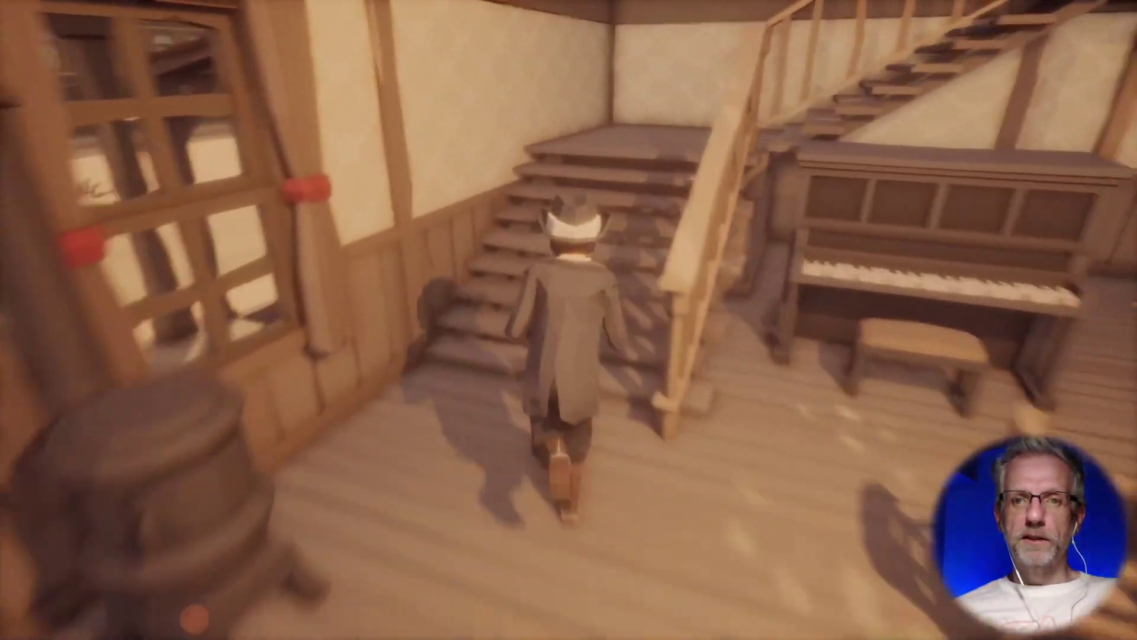
{"action": "key", "text": "w"}
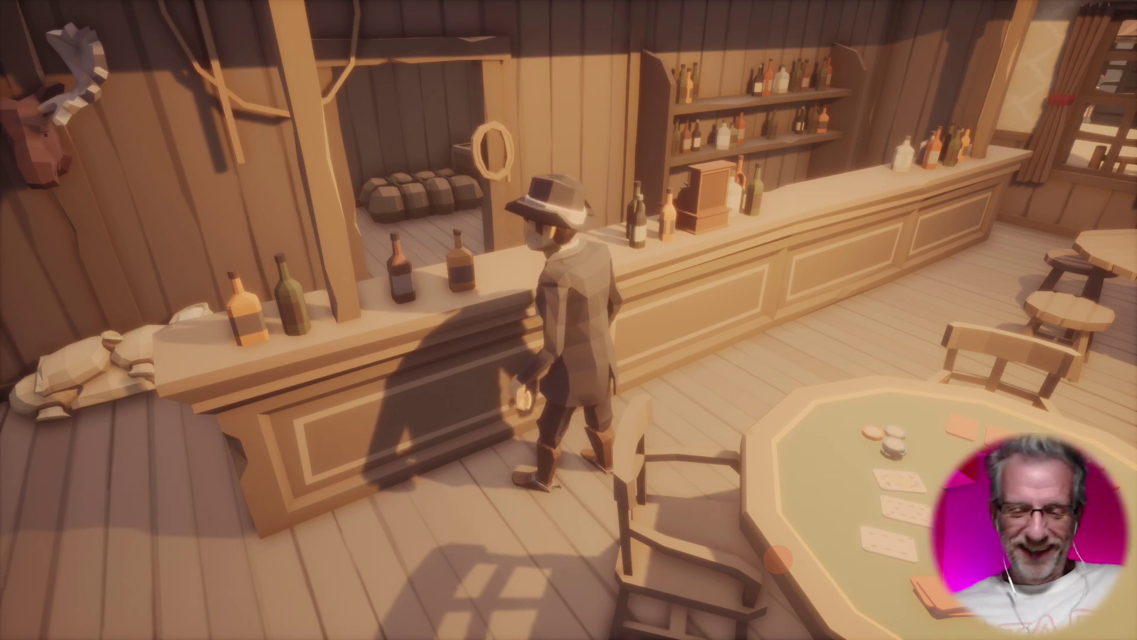
{"action": "key", "text": "Escape"}
{"action": "key", "text": "F11"}
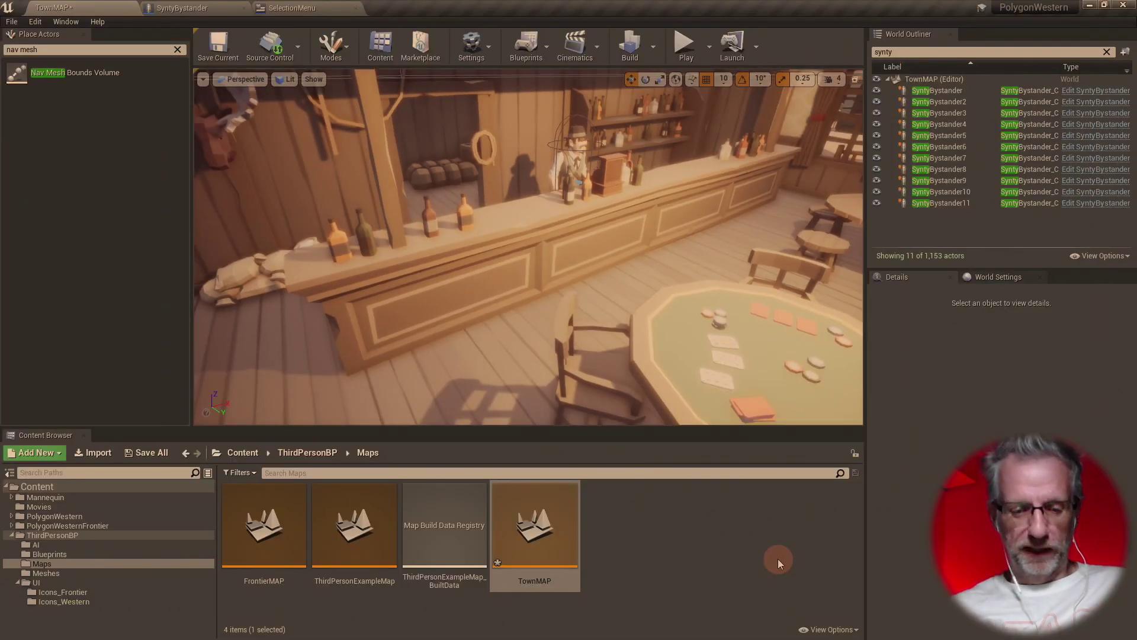
- Save everything and submit TownMAP to source control with the description "fixed bar man and working girl in the saloon"
{"action": "left_click", "coordinate": [11, 21]}
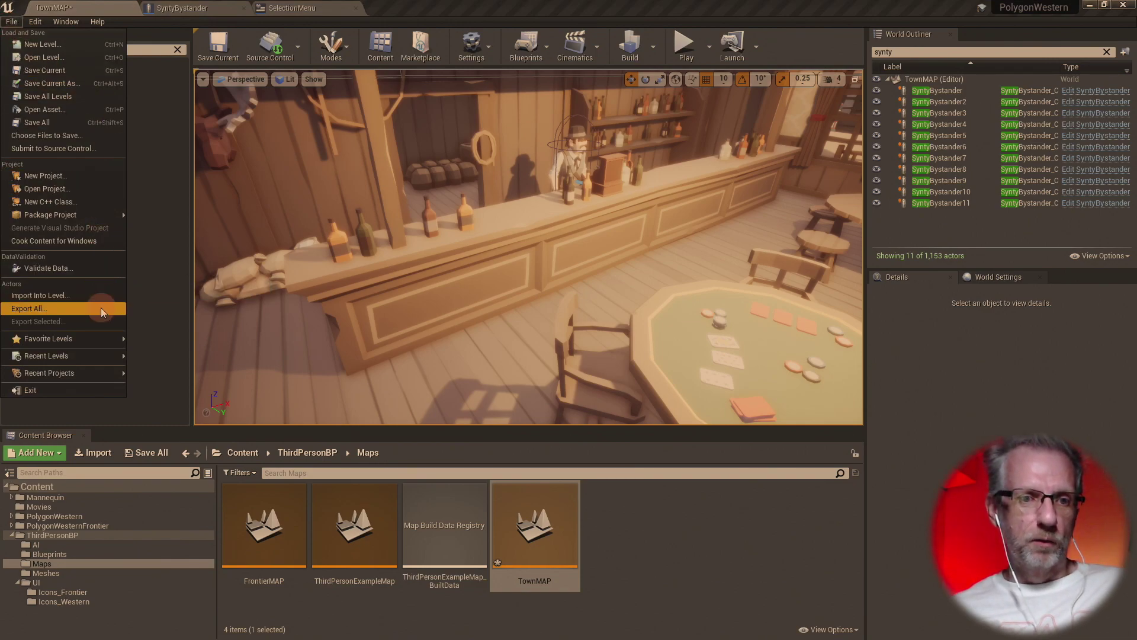
{"action": "left_click", "coordinate": [87, 125]}
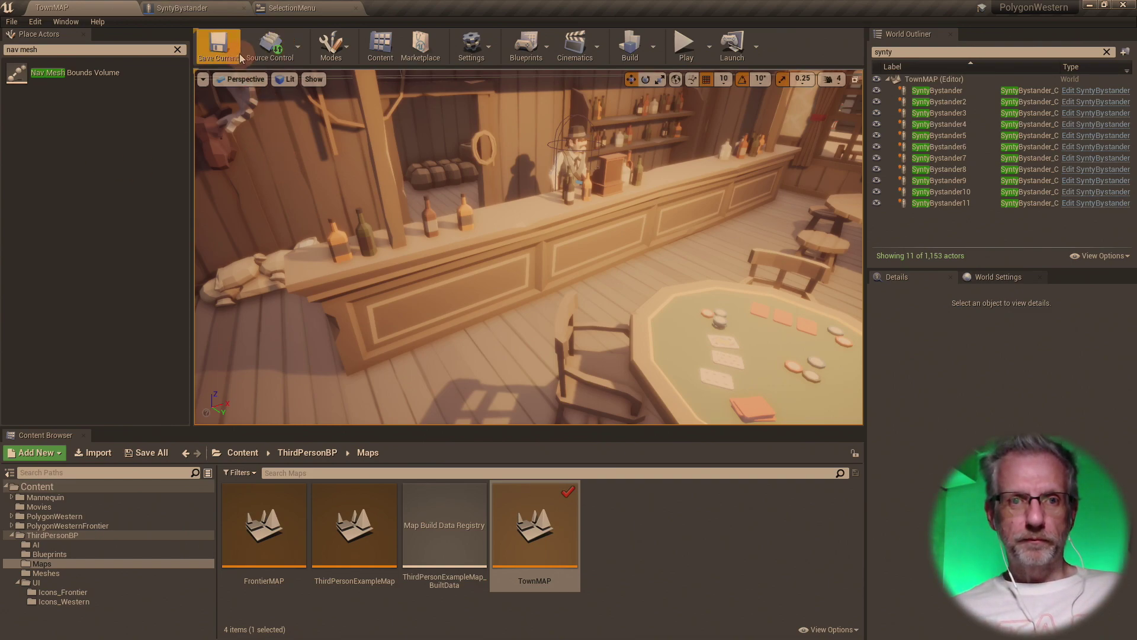
{"action": "left_click", "coordinate": [290, 56]}
{"action": "left_click", "coordinate": [297, 108]}
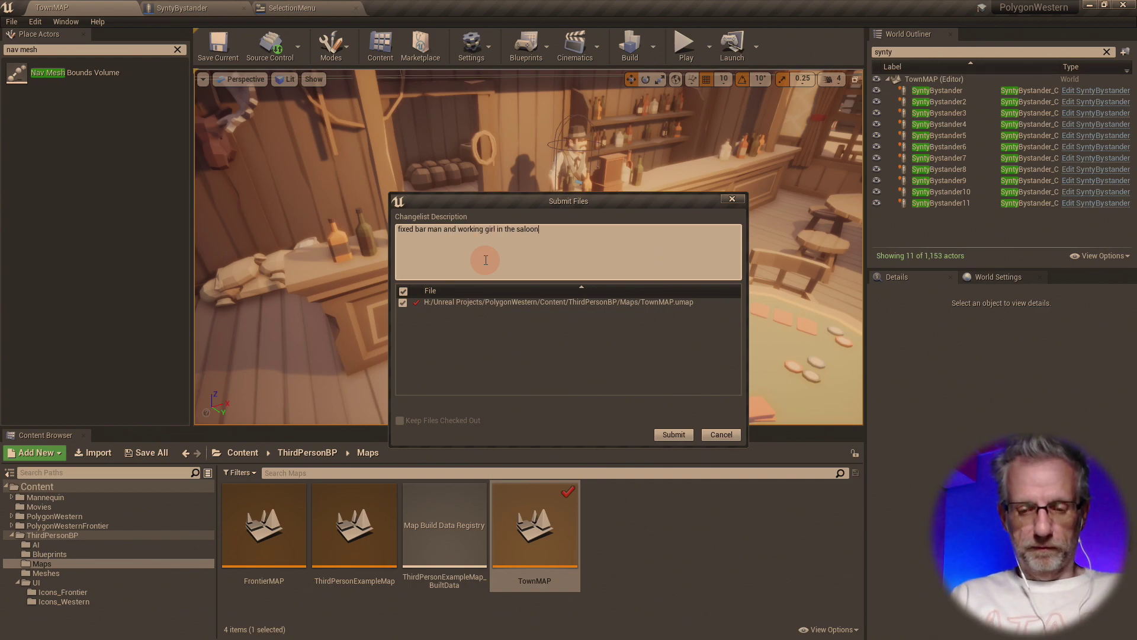
{"action": "left_click", "coordinate": [679, 440]}
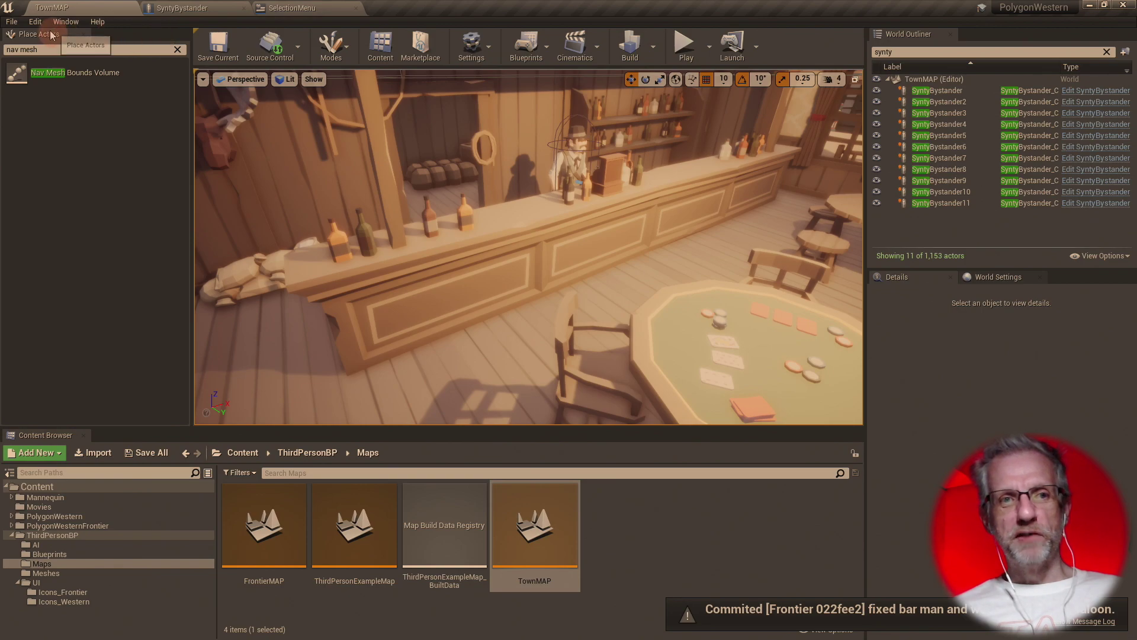
- Package the project for Windows (64-bit) into the PolygonWestern project folder
{"action": "left_click", "coordinate": [11, 22]}
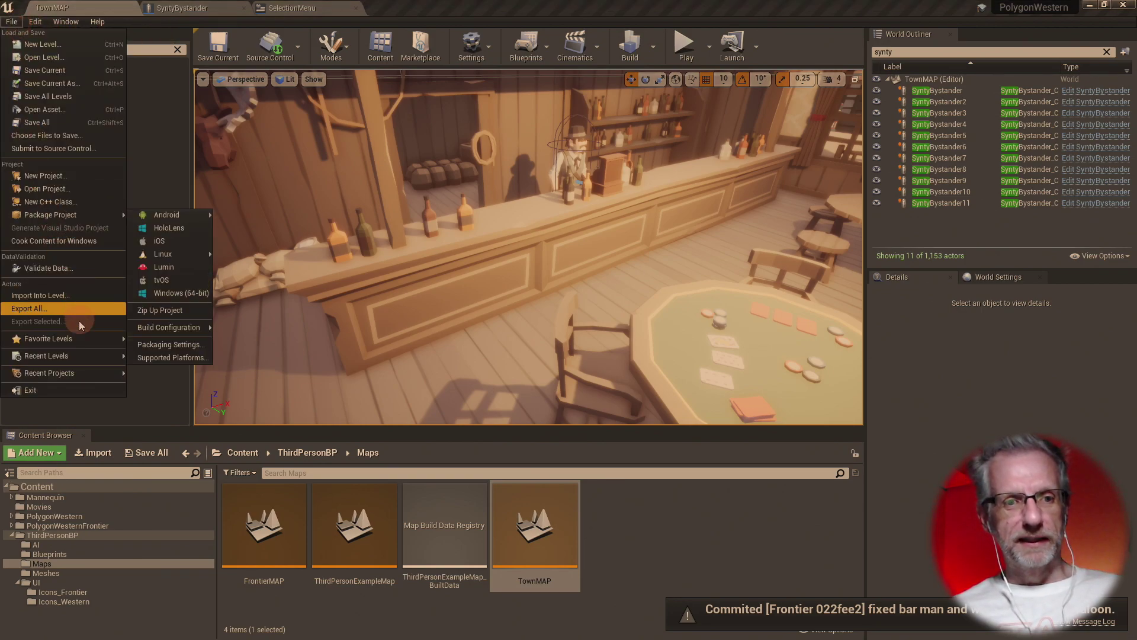
{"action": "left_click", "coordinate": [186, 253]}
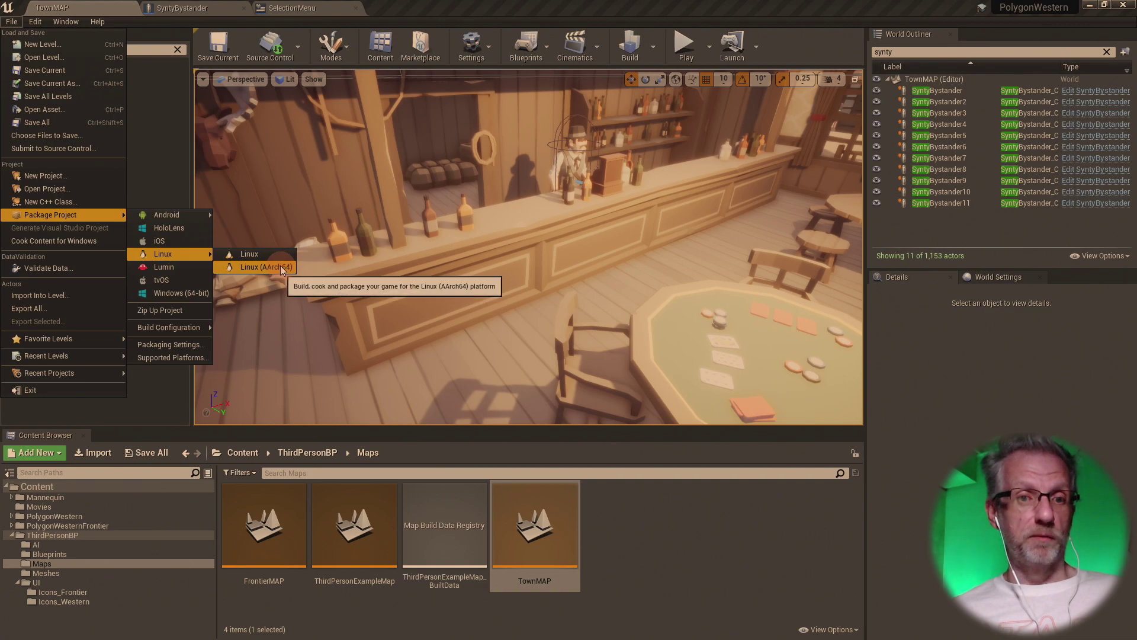
{"action": "left_click", "coordinate": [188, 294]}
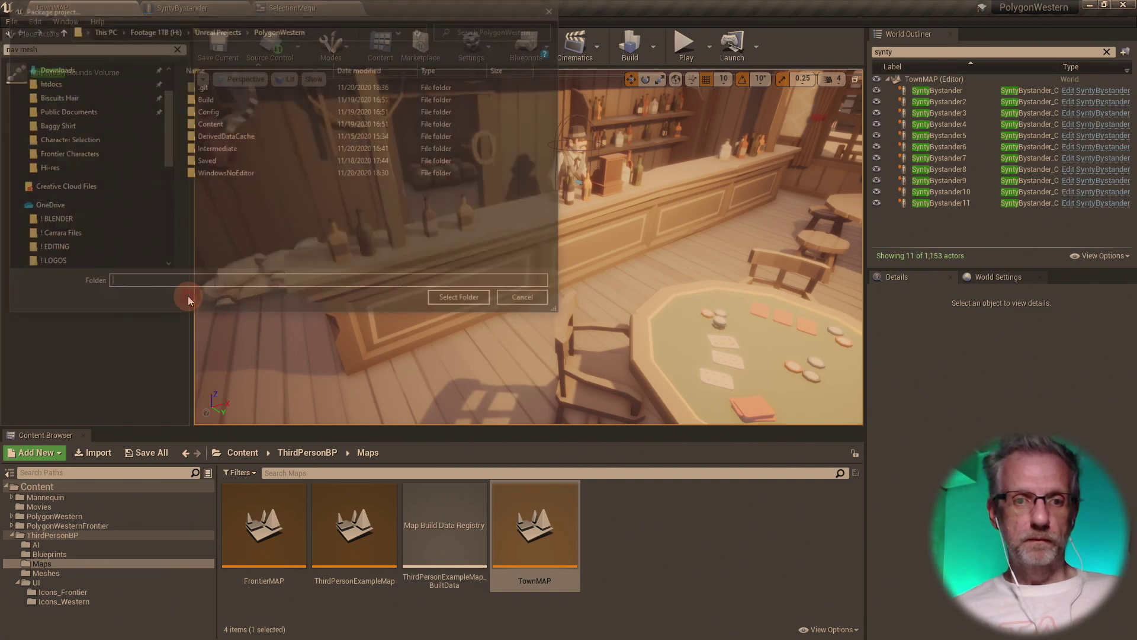
{"action": "left_click", "coordinate": [465, 304]}
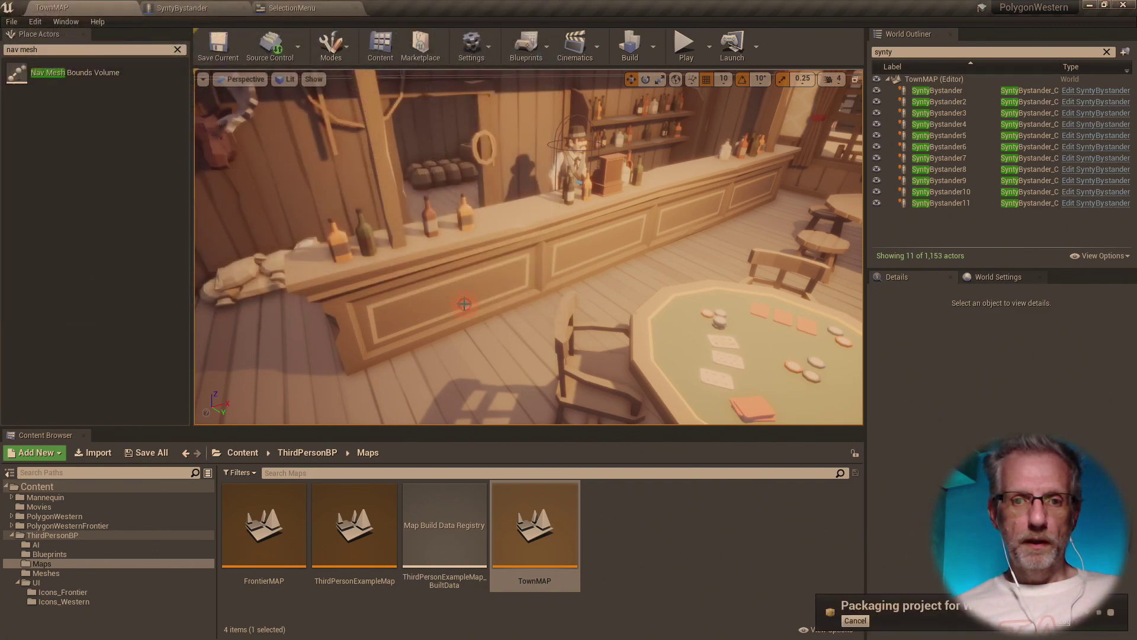